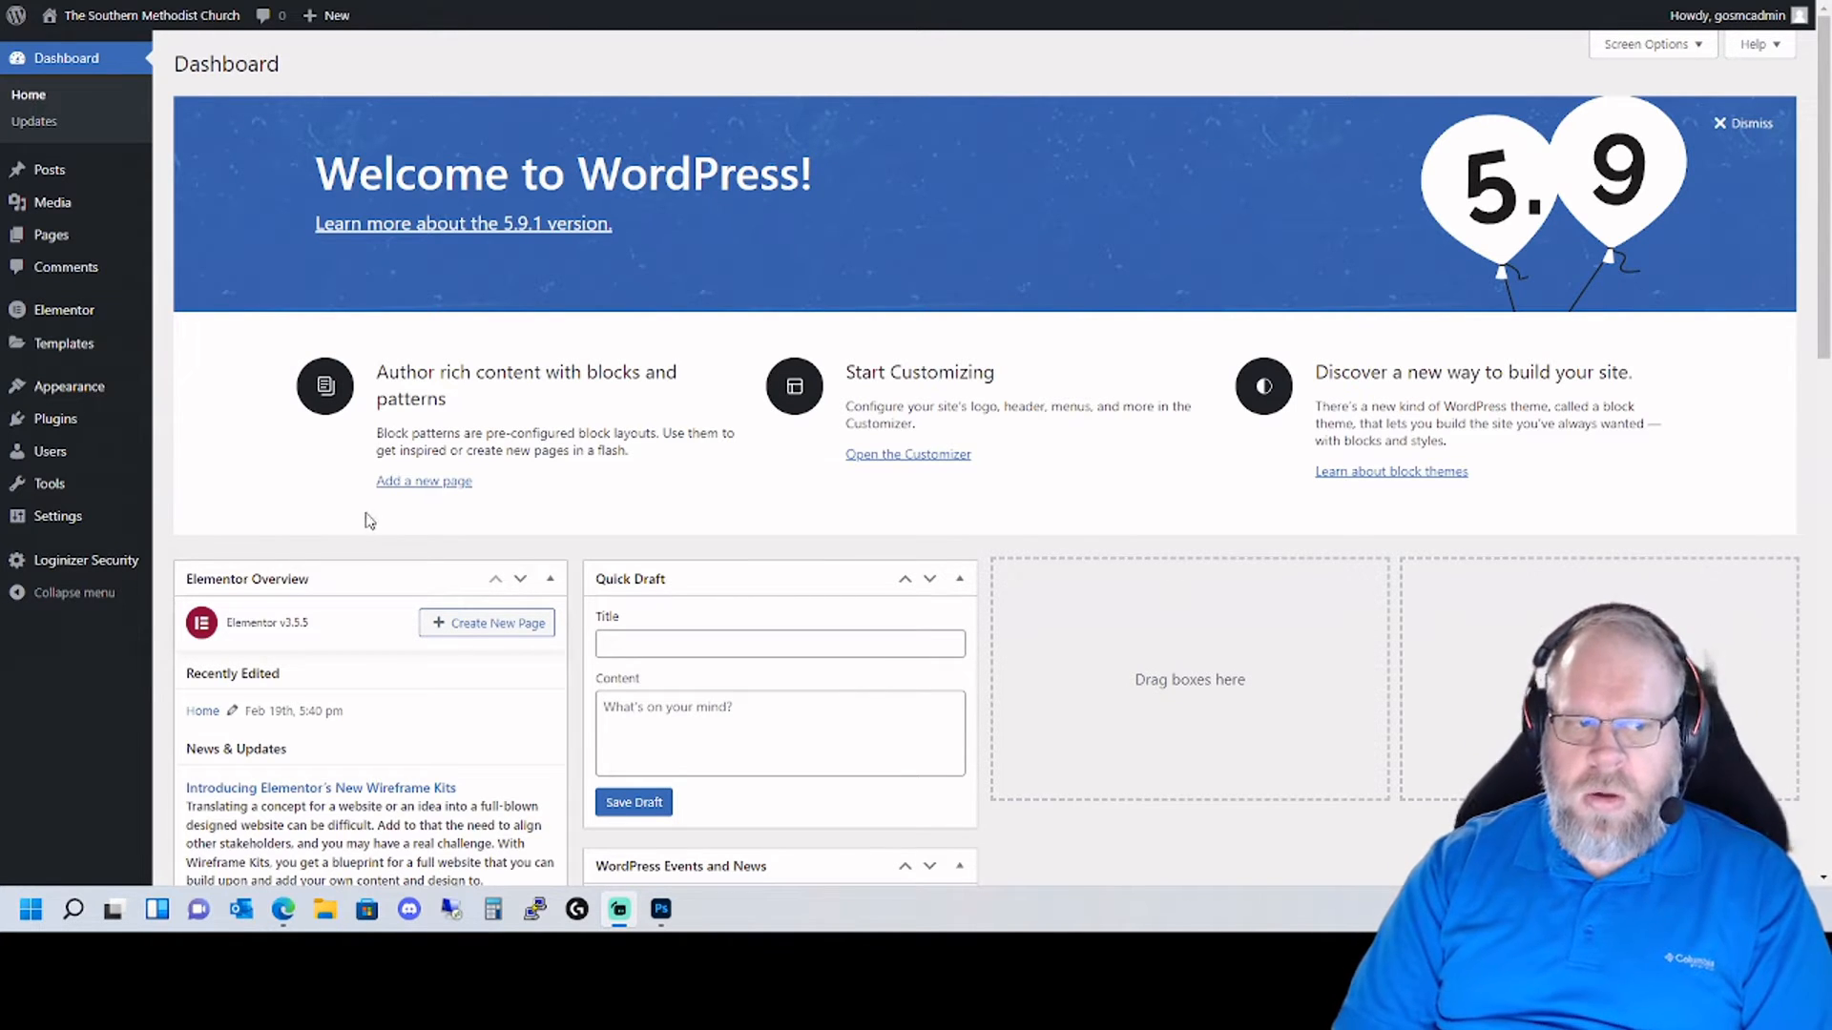
- Open the Astra Pro plugin settings and check the license status
click(86, 424)
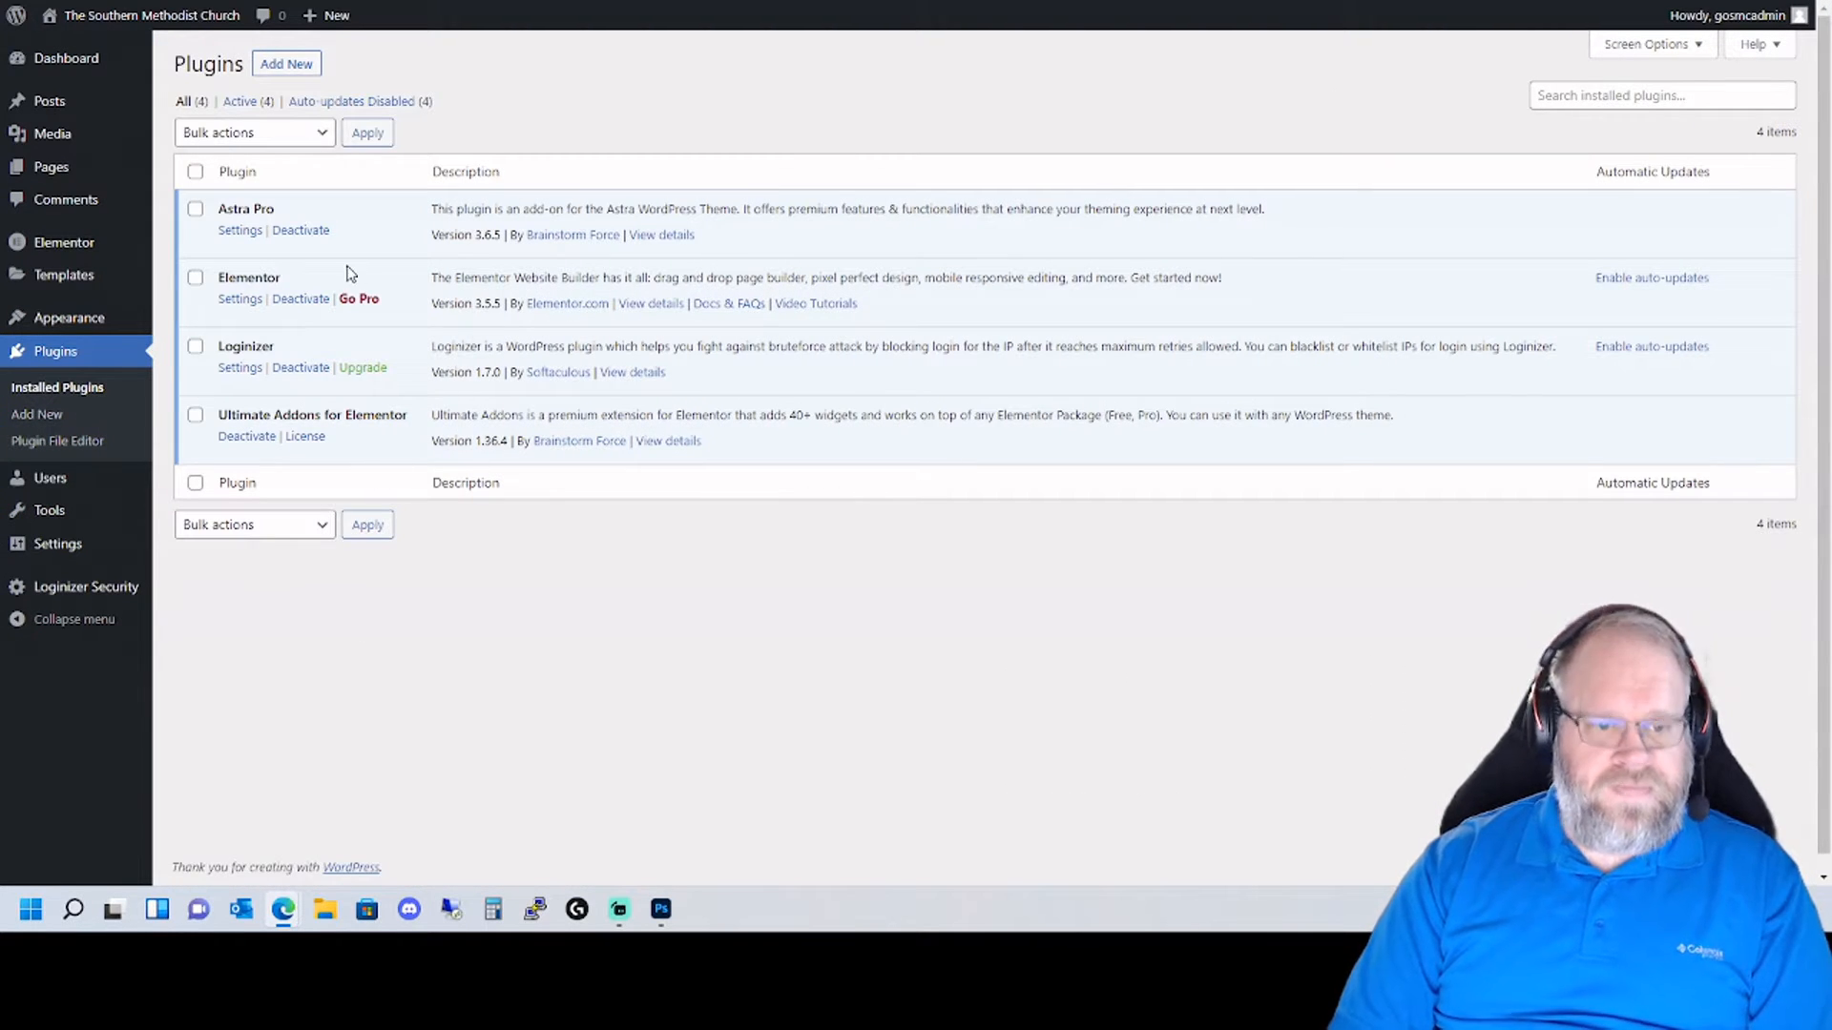
click(241, 235)
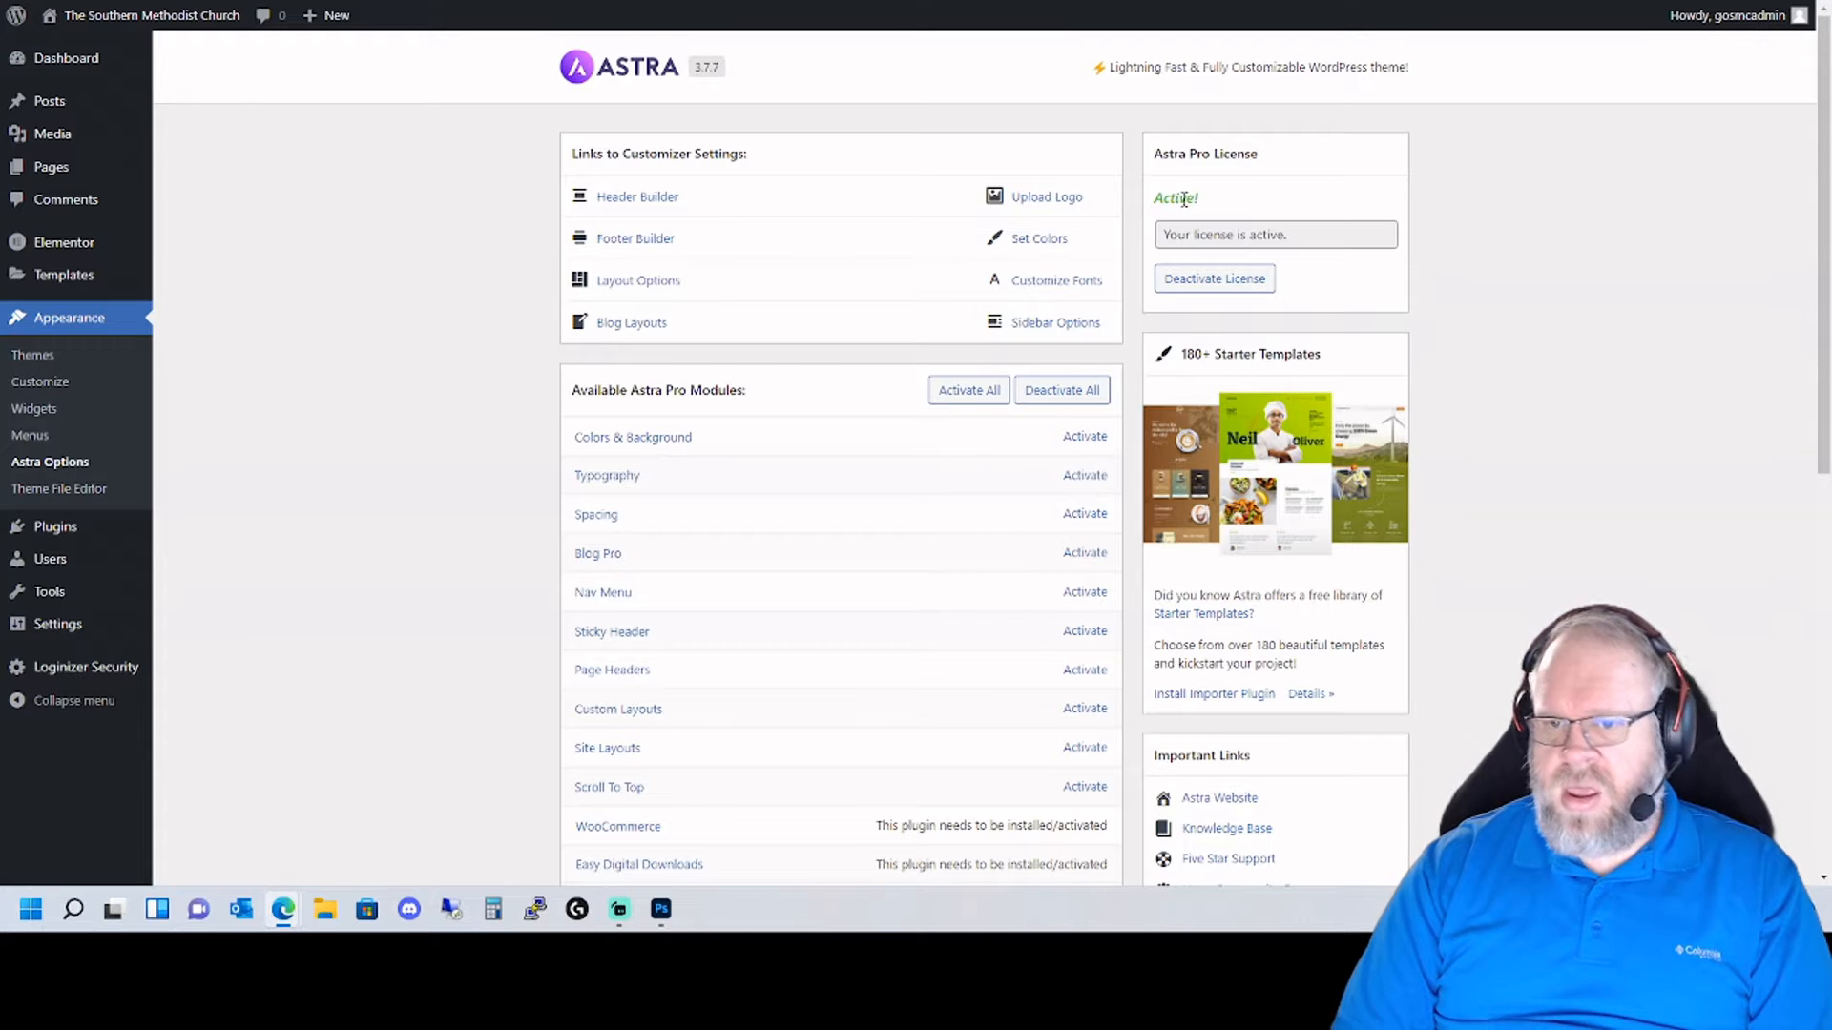
drag(1200, 197, 1148, 203)
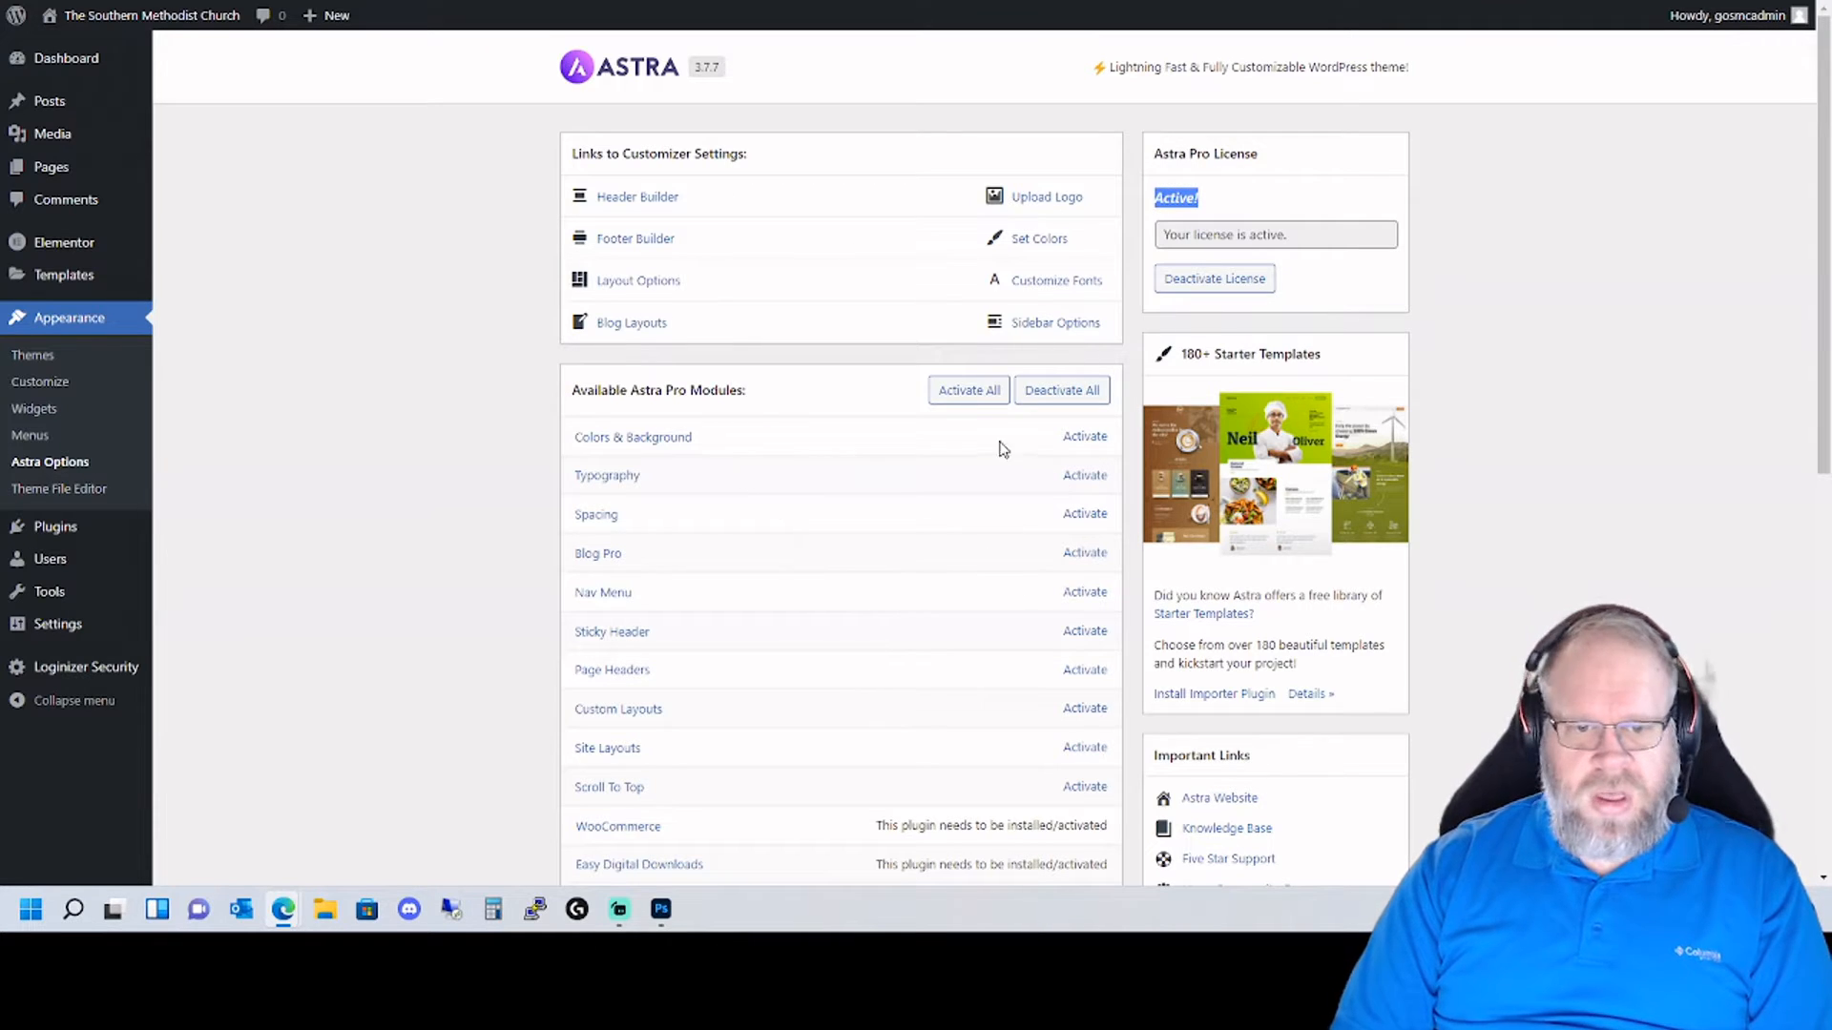
- Activate the Astra Pro modules Colors & Background, Typography, Spacing, Nav Menu, Custom Layouts, Site Layouts and Scroll To Top
click(1082, 436)
click(1087, 475)
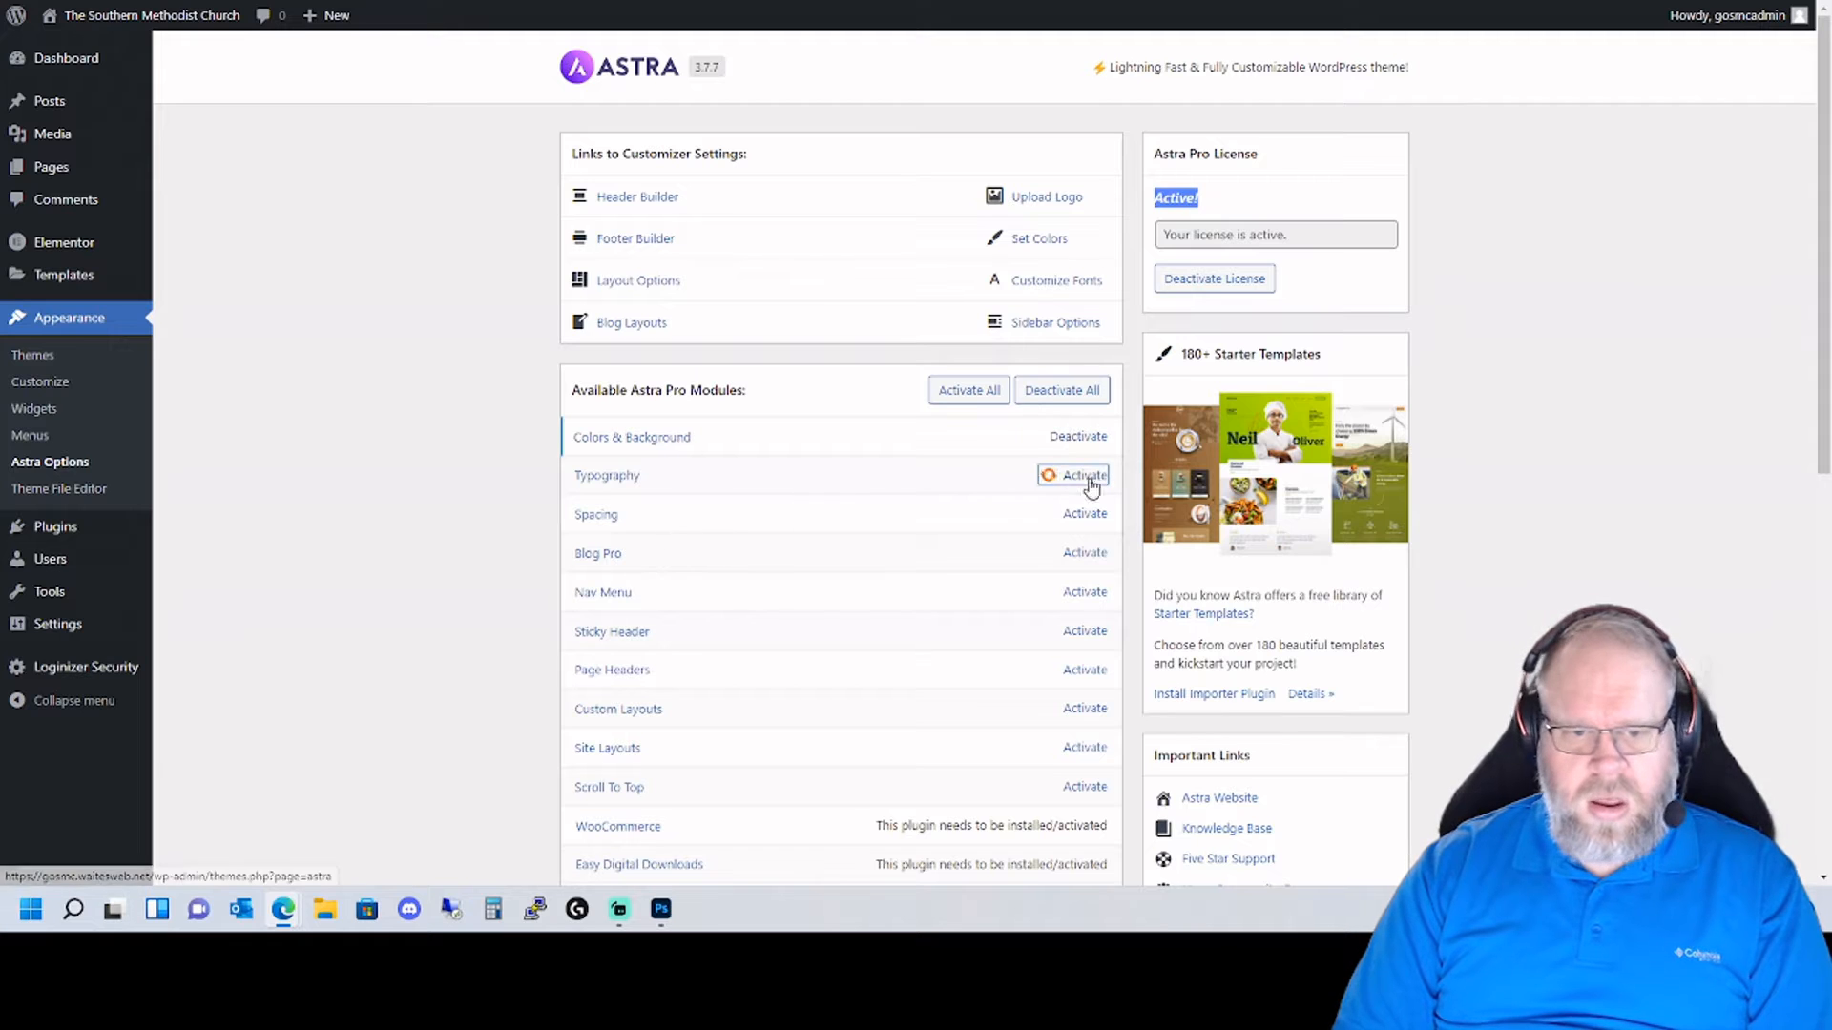
click(1084, 517)
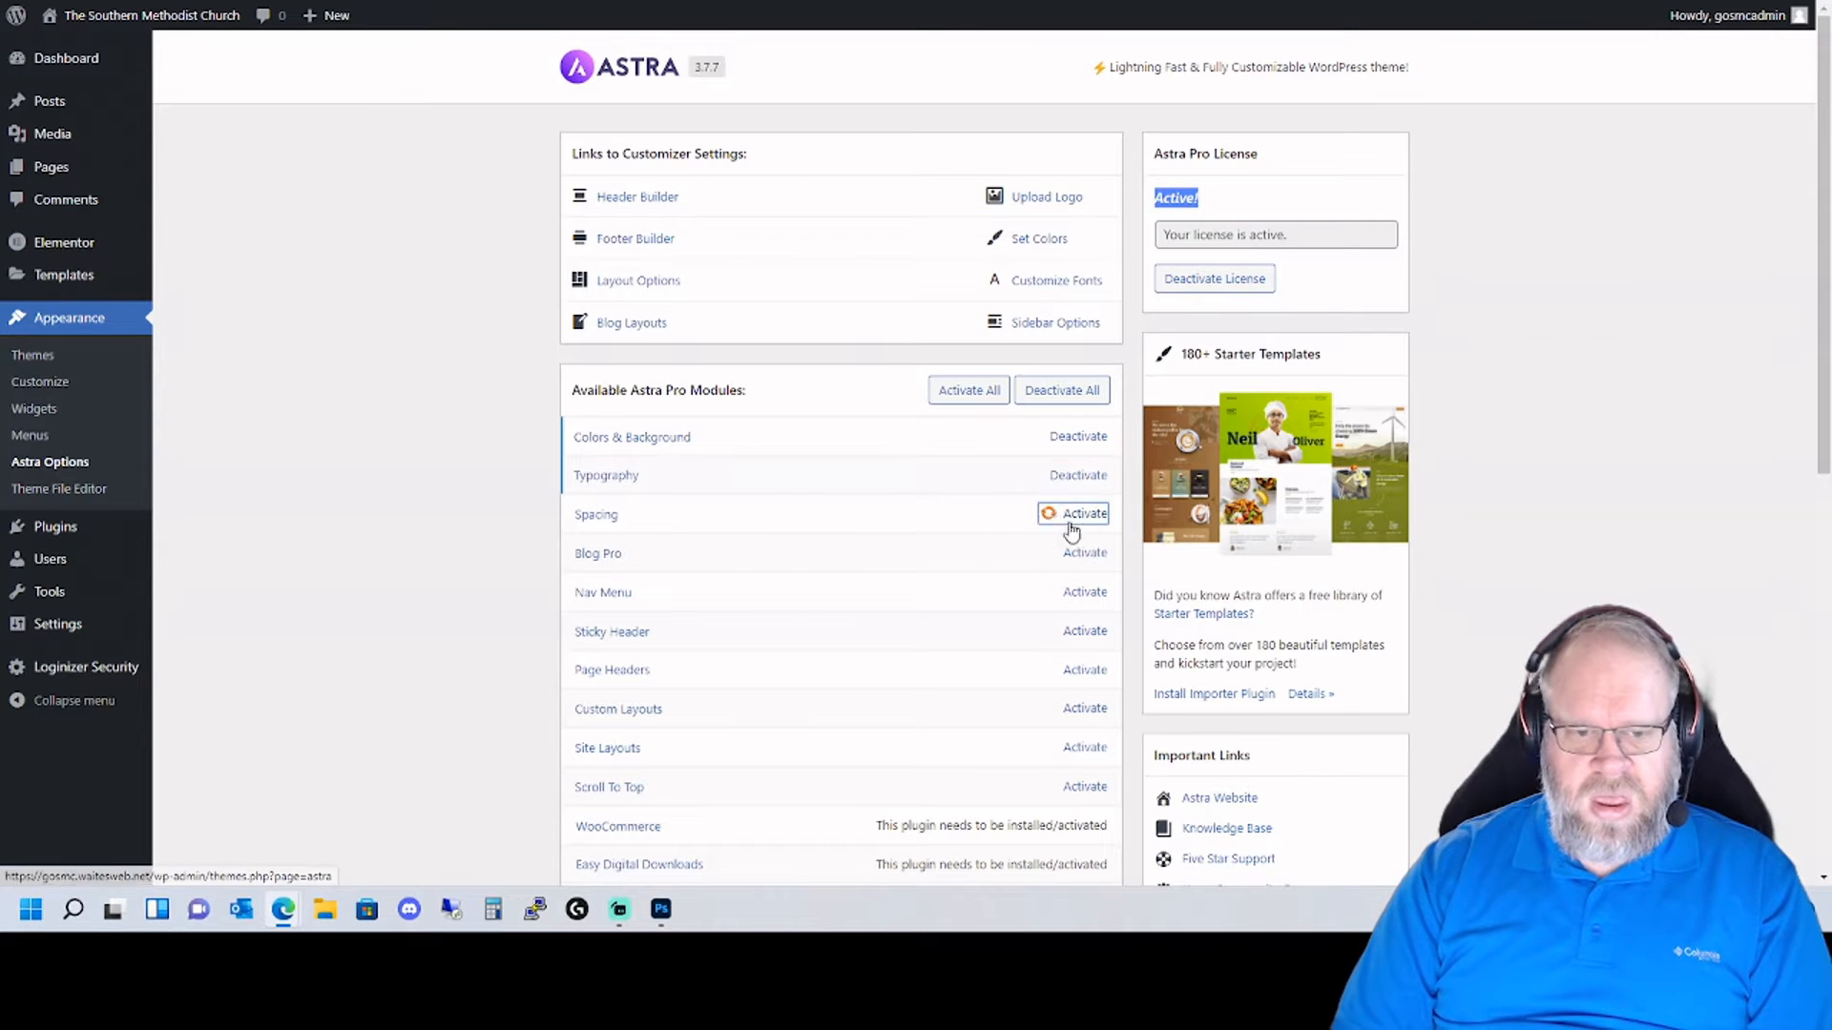
scroll(703, 601, down, 2)
click(1095, 463)
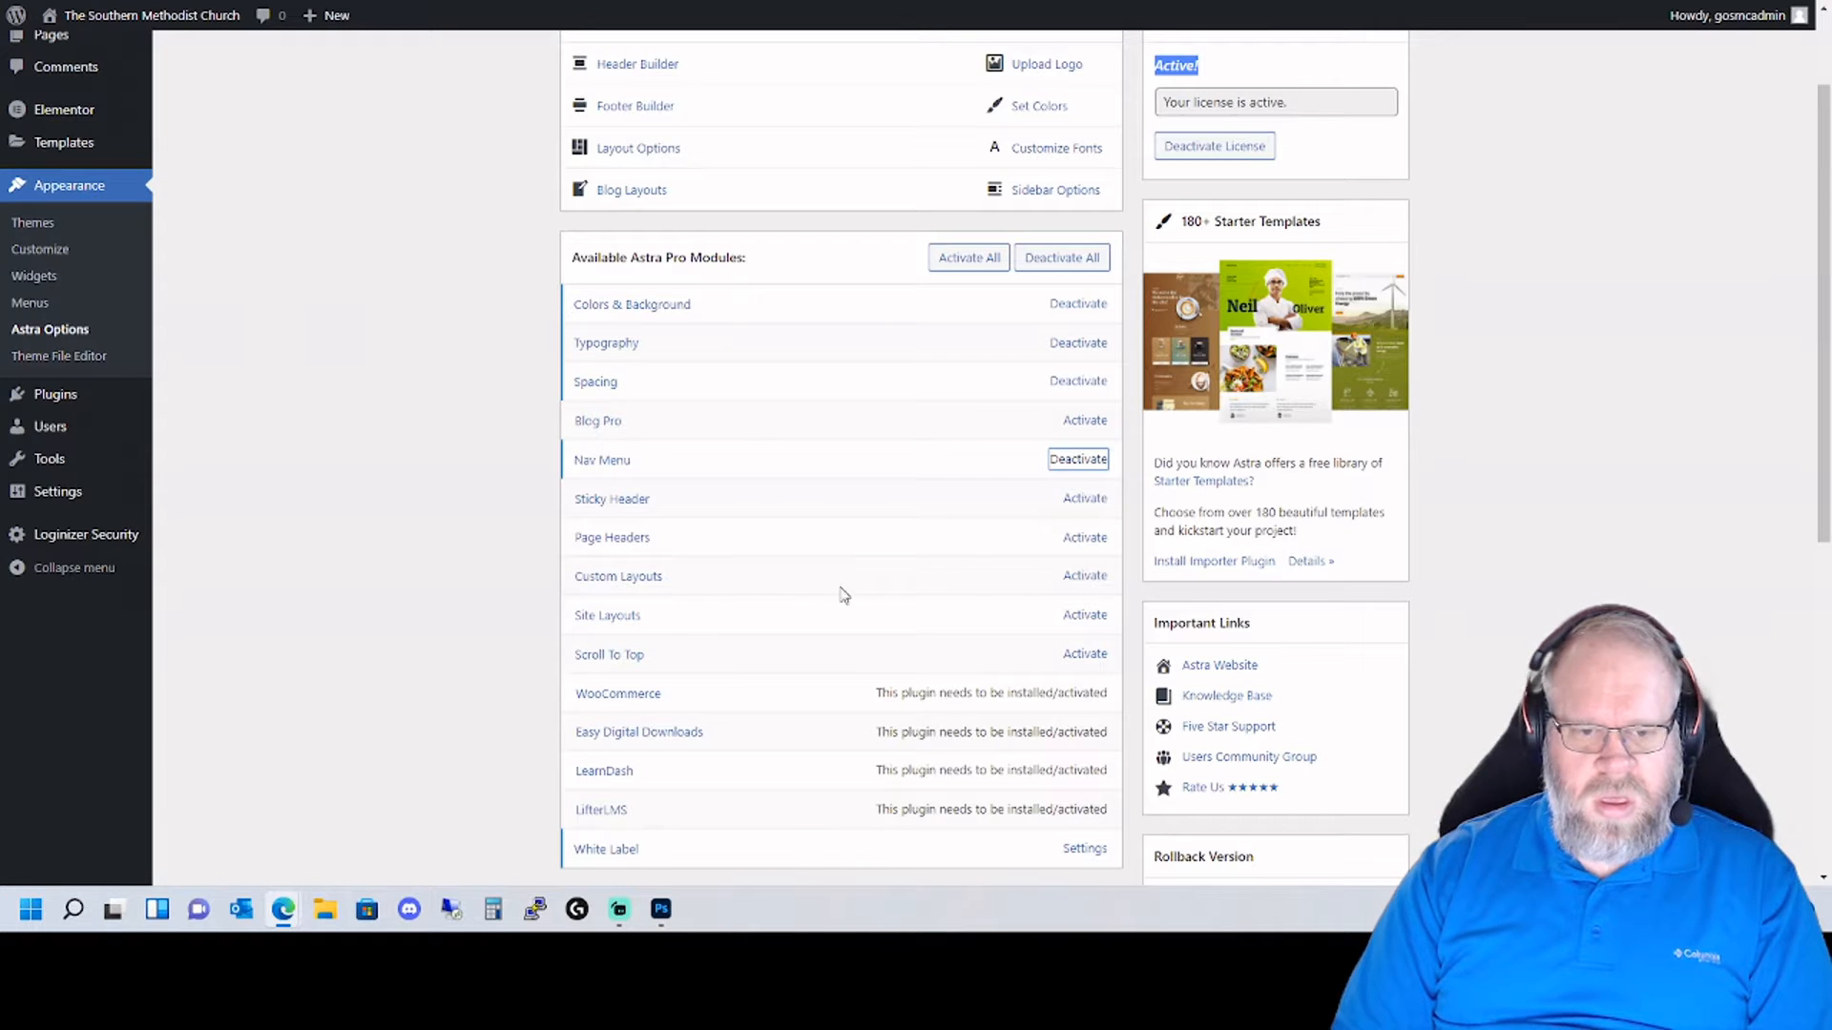
click(1085, 577)
click(1085, 615)
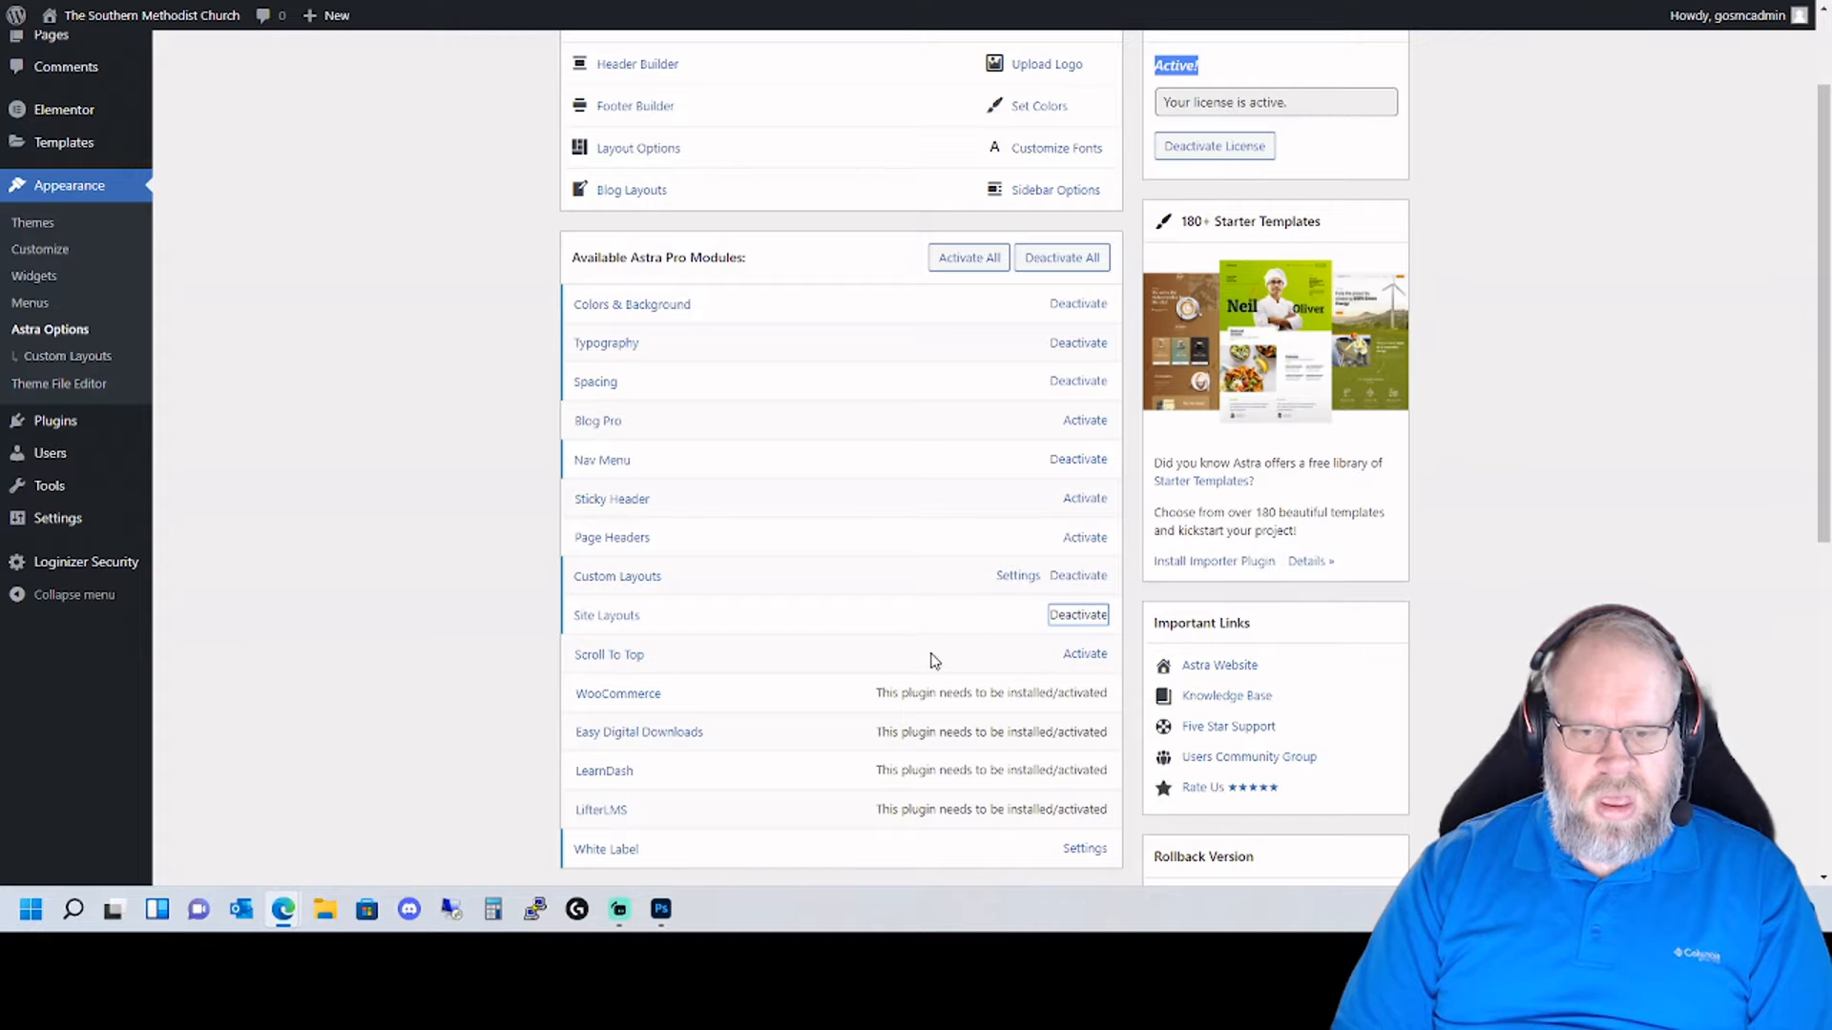
click(1088, 657)
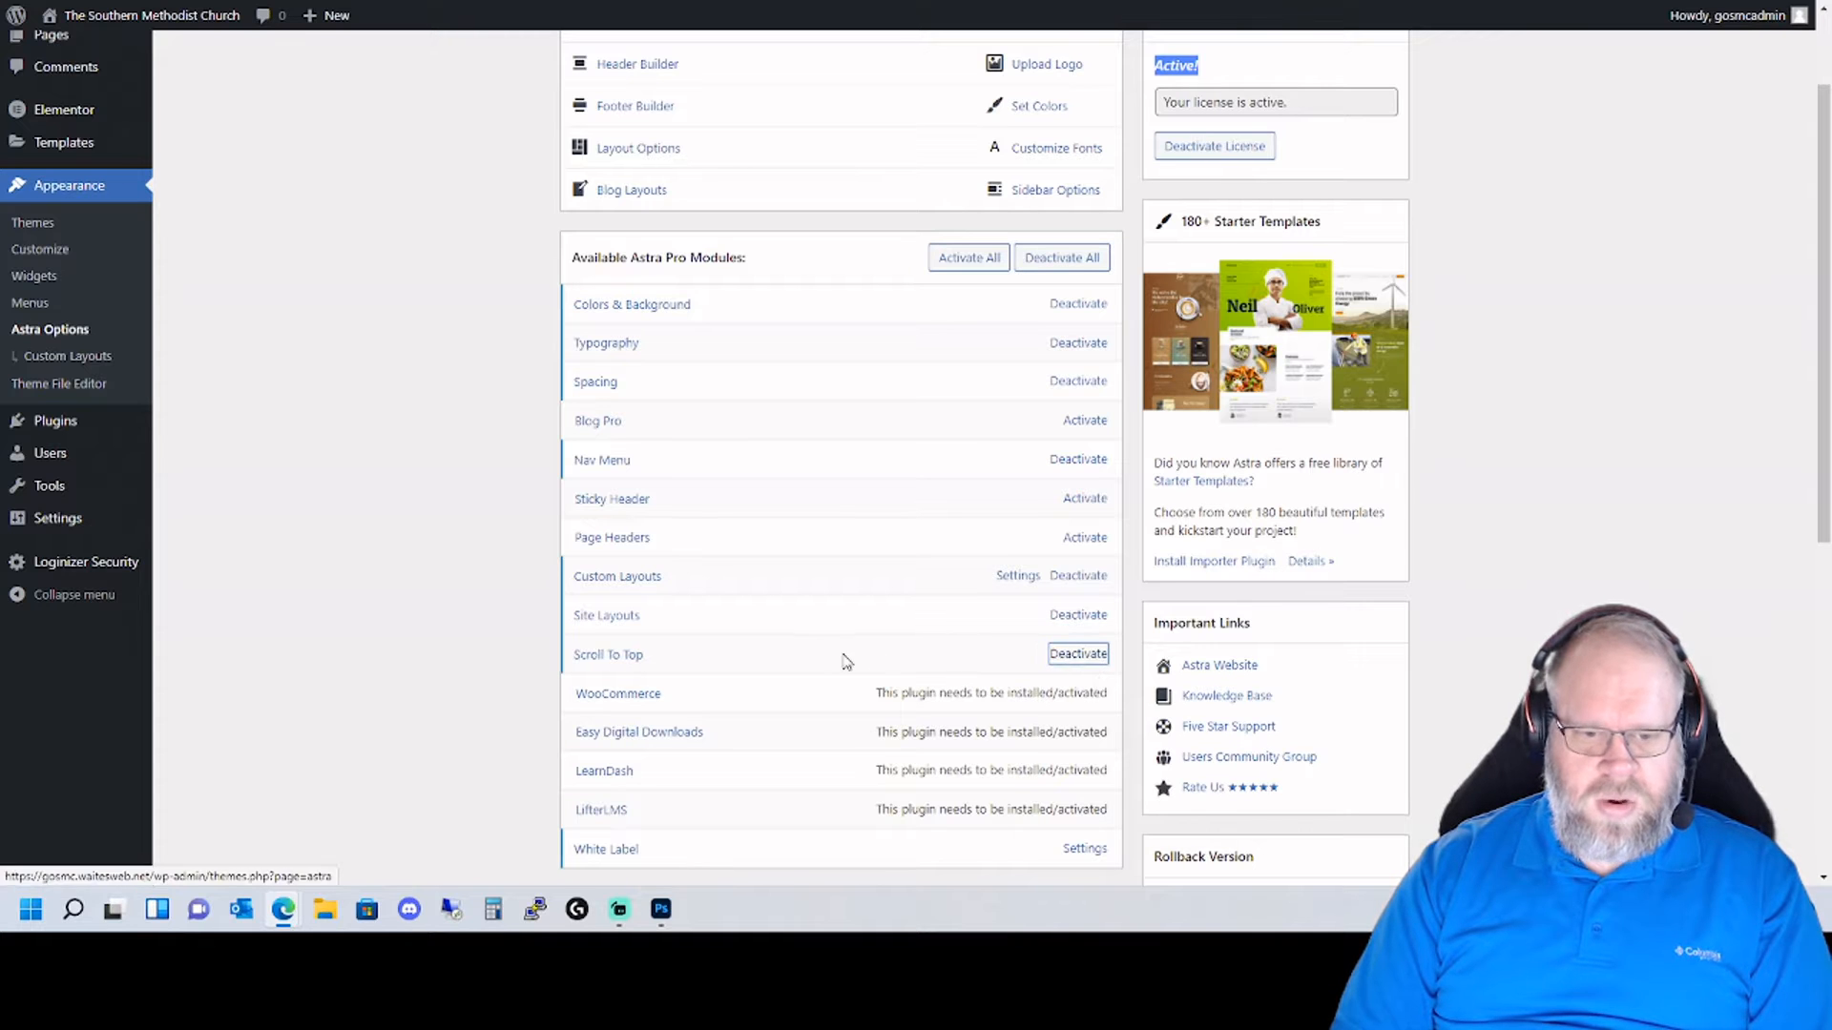
- Enter "Waites Web Custom Theme" as the theme name in Astra's White Label settings
scroll(844, 659, down, 2)
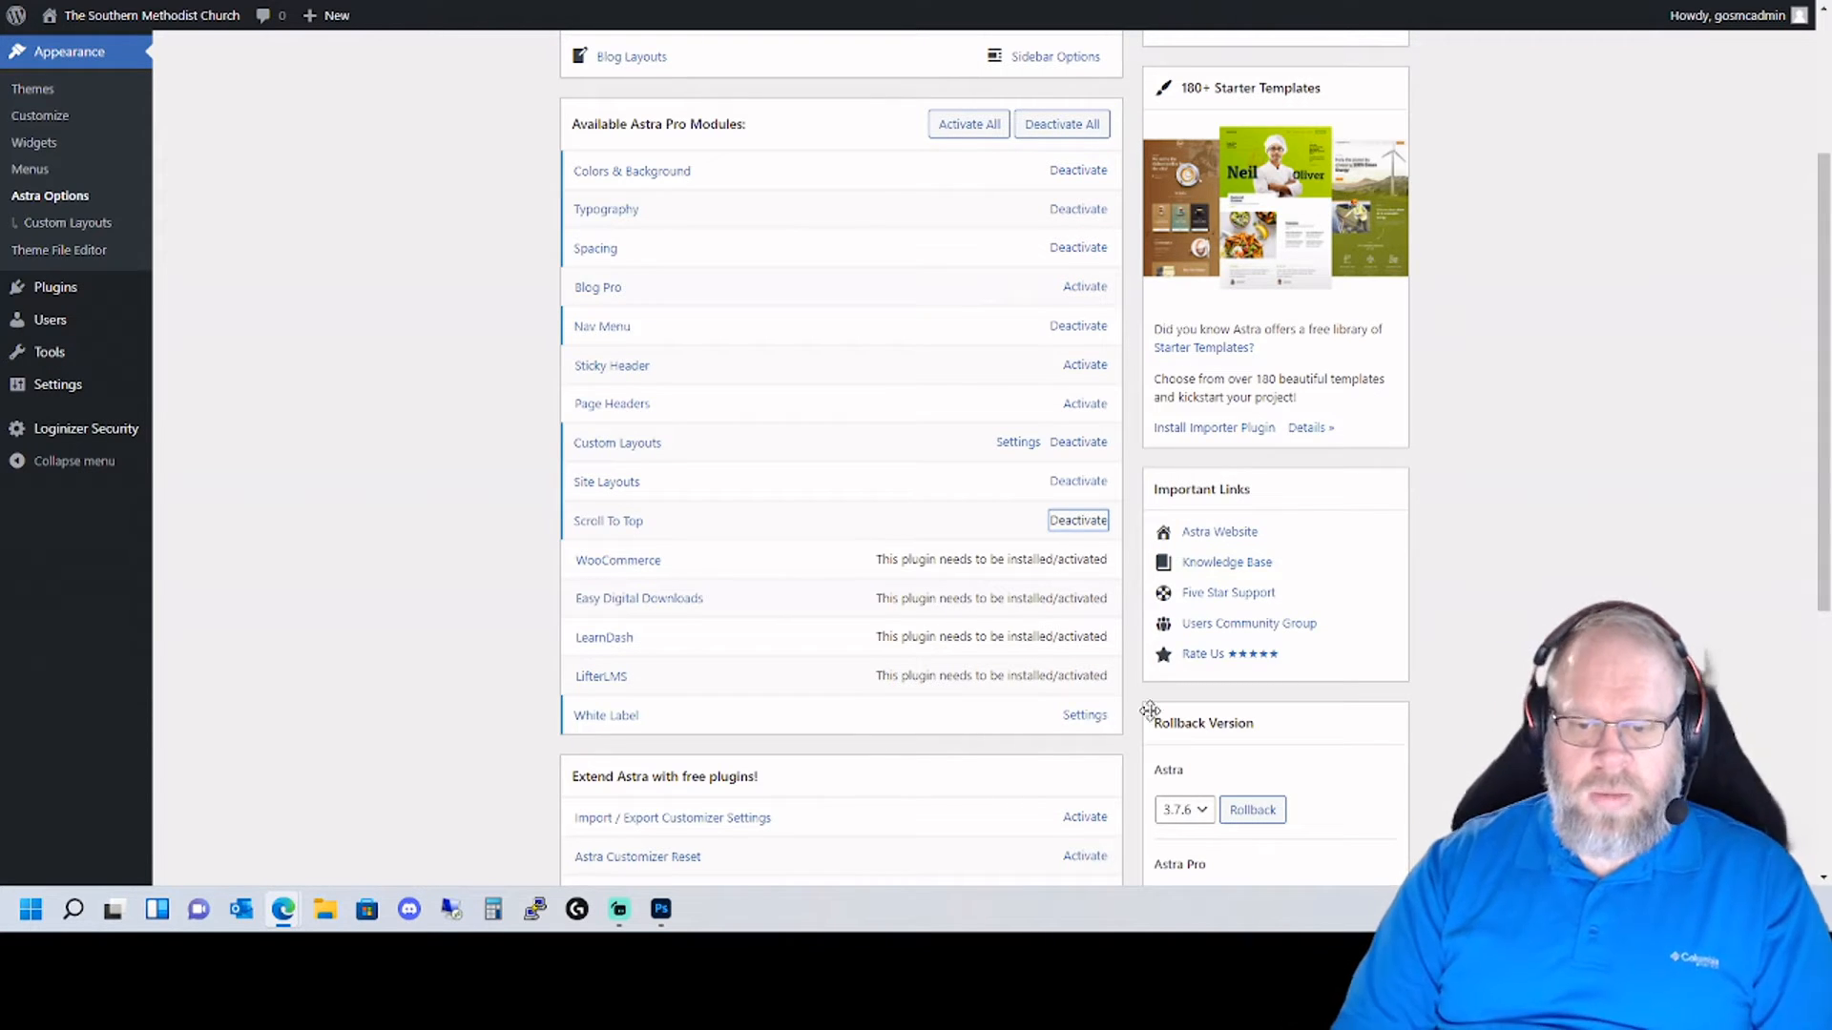
click(1085, 717)
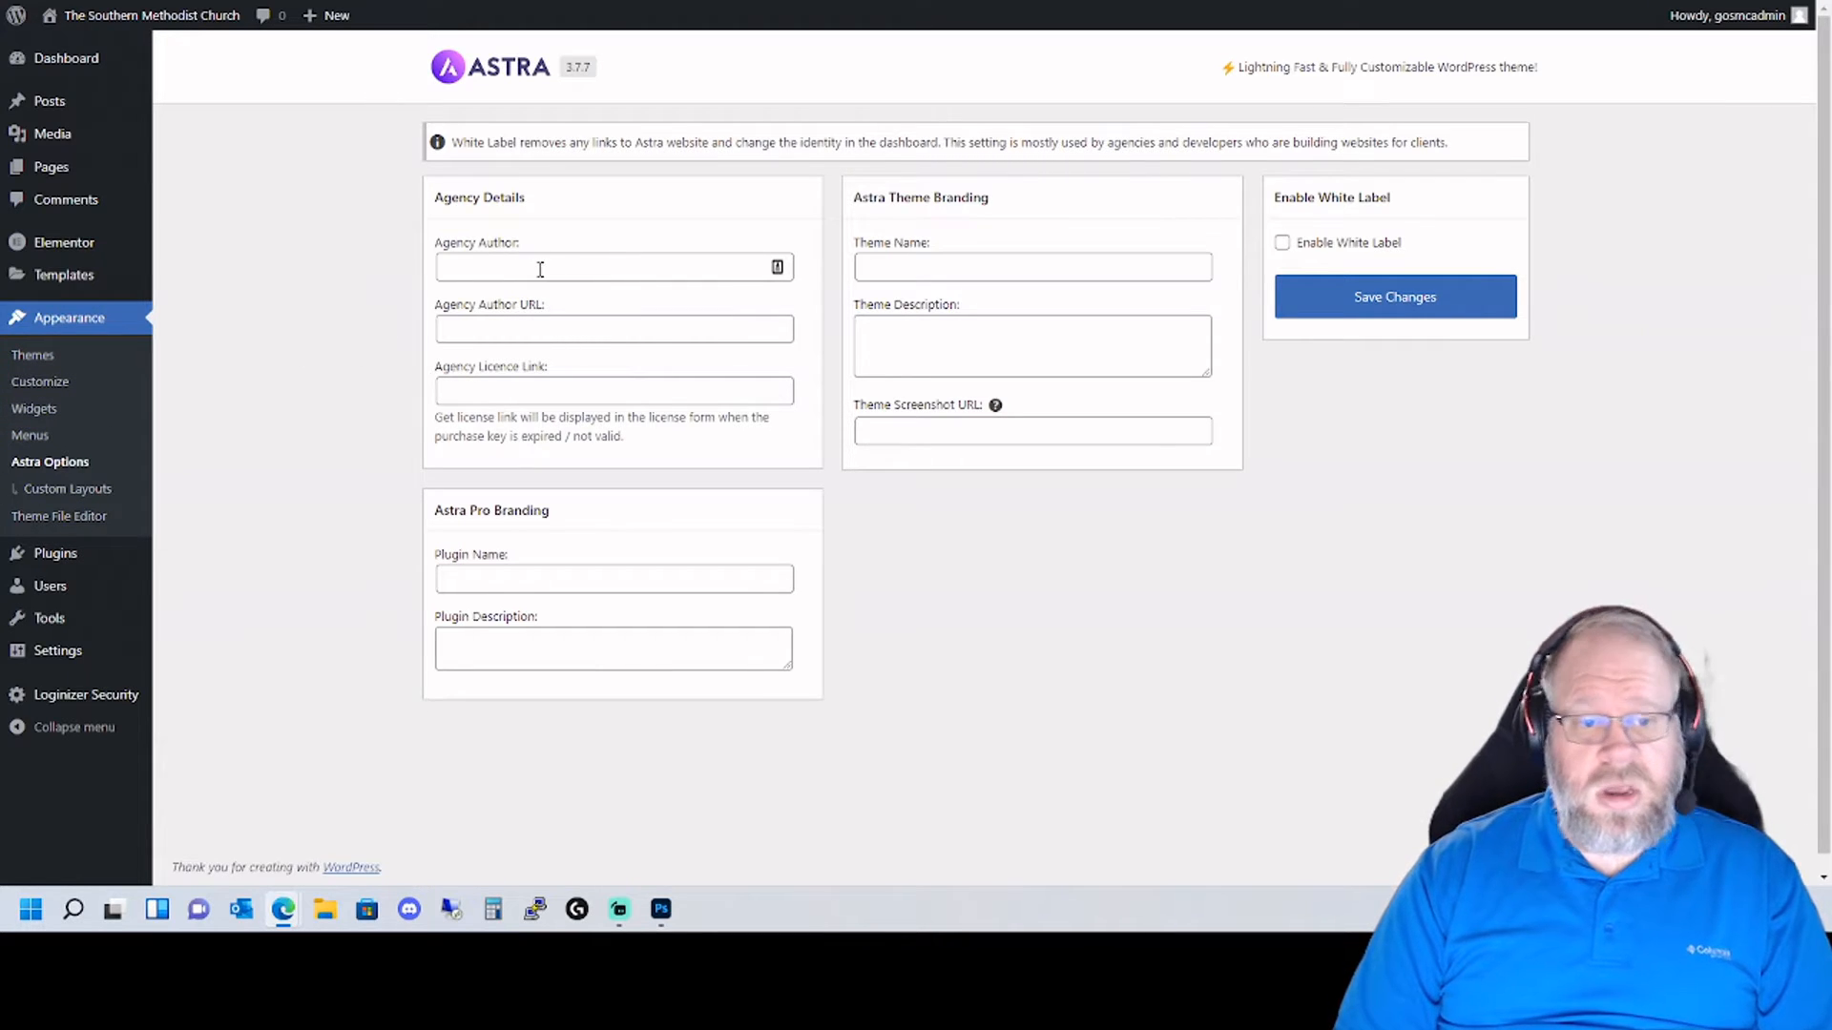
click(906, 261)
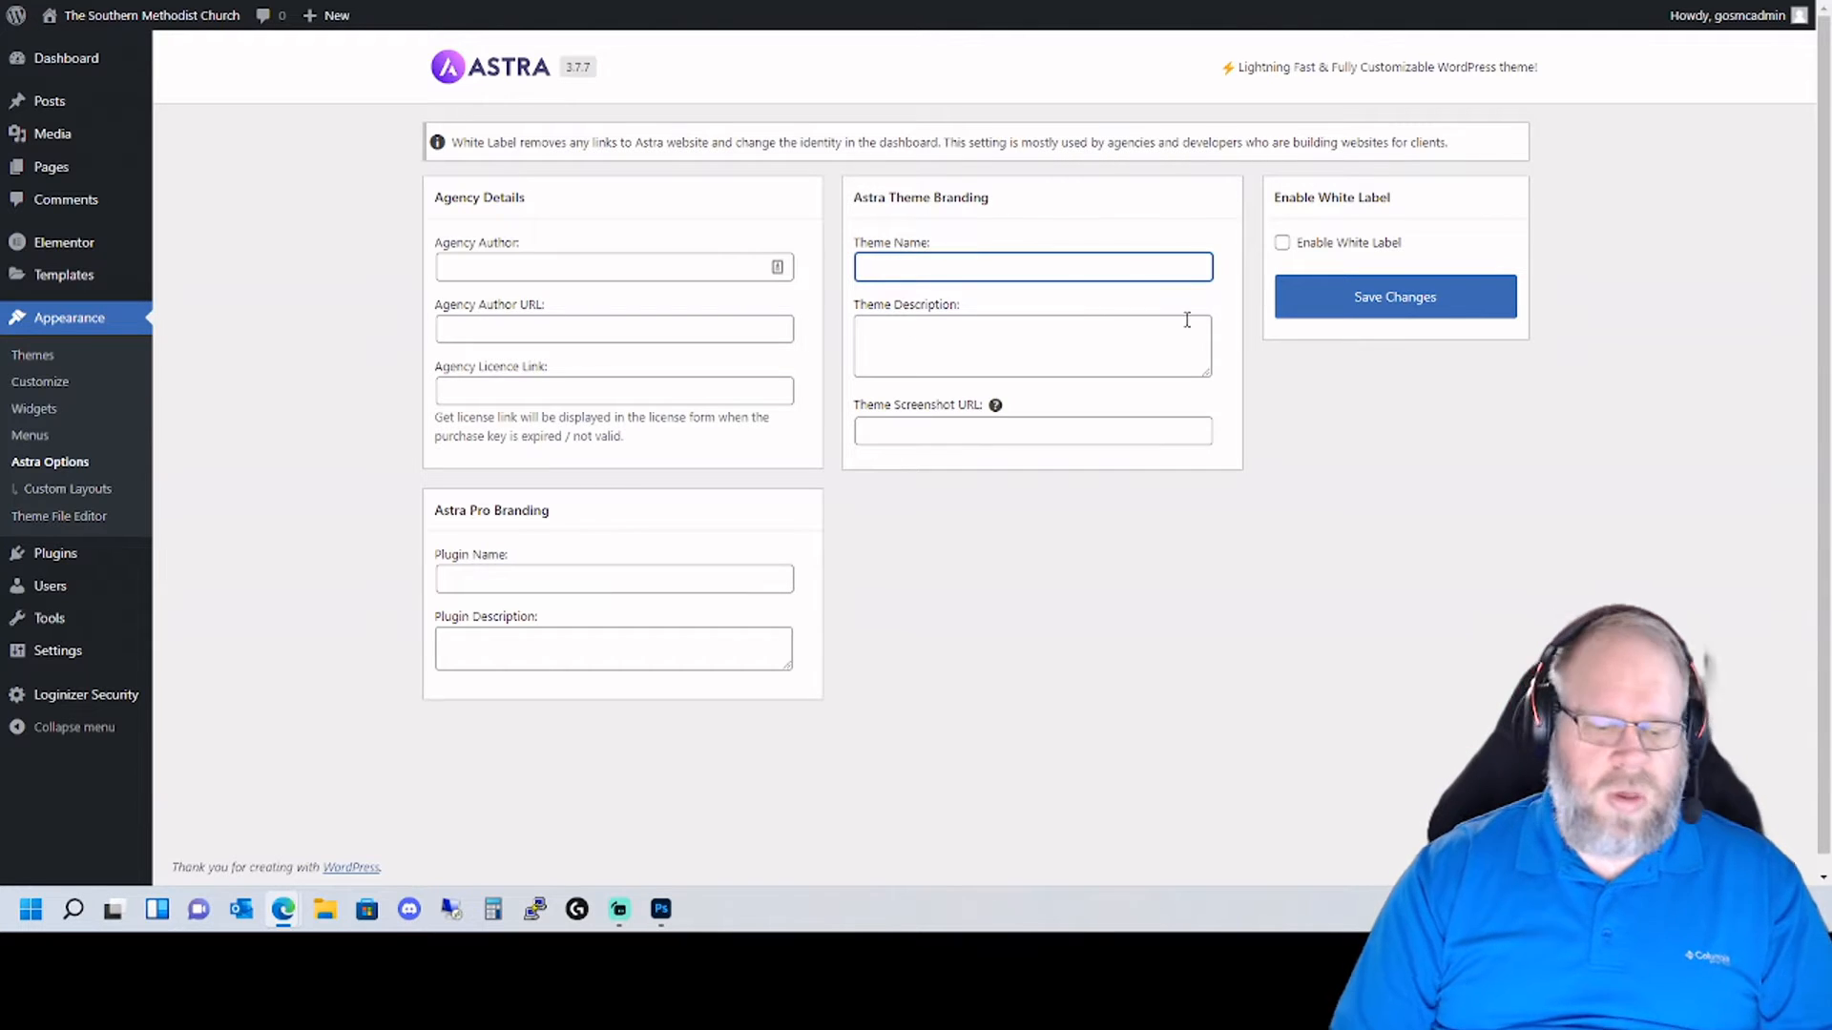
text(Waqites Web Custom Theme)
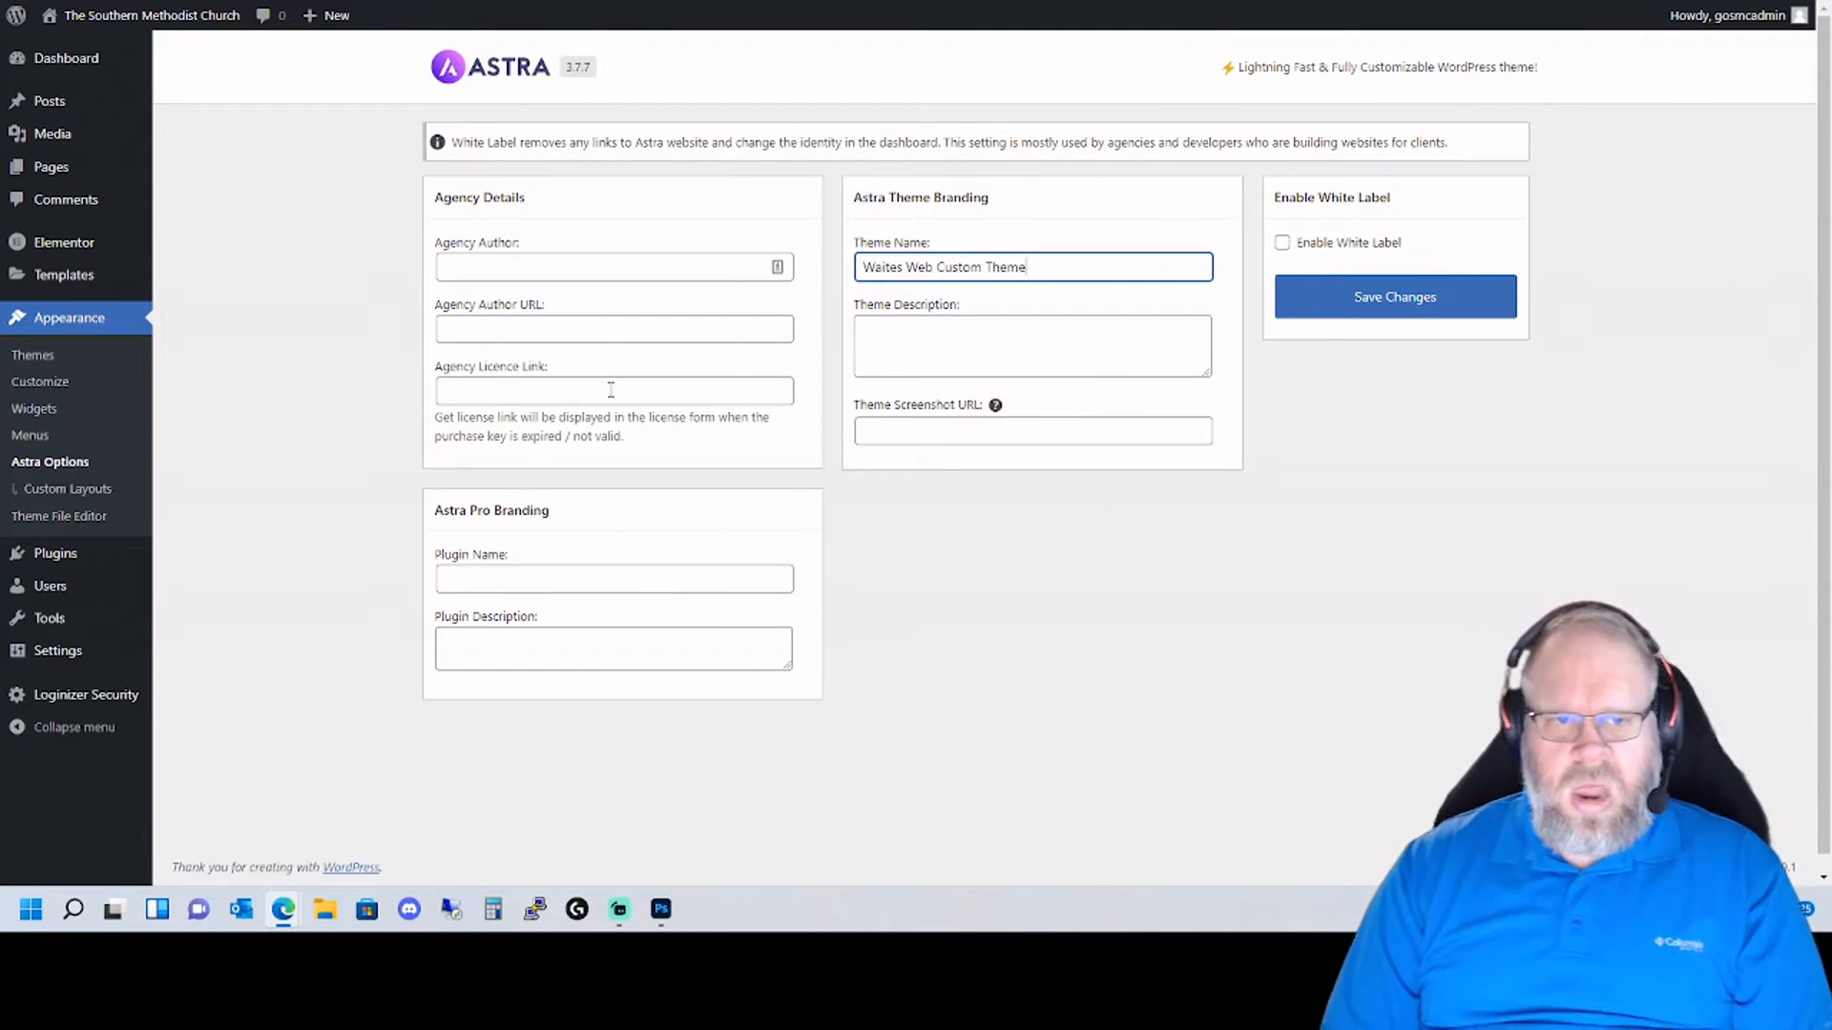
- Look at the Custom Layouts page, then review the Pro modules and free extension plugins in Astra Options
click(60, 490)
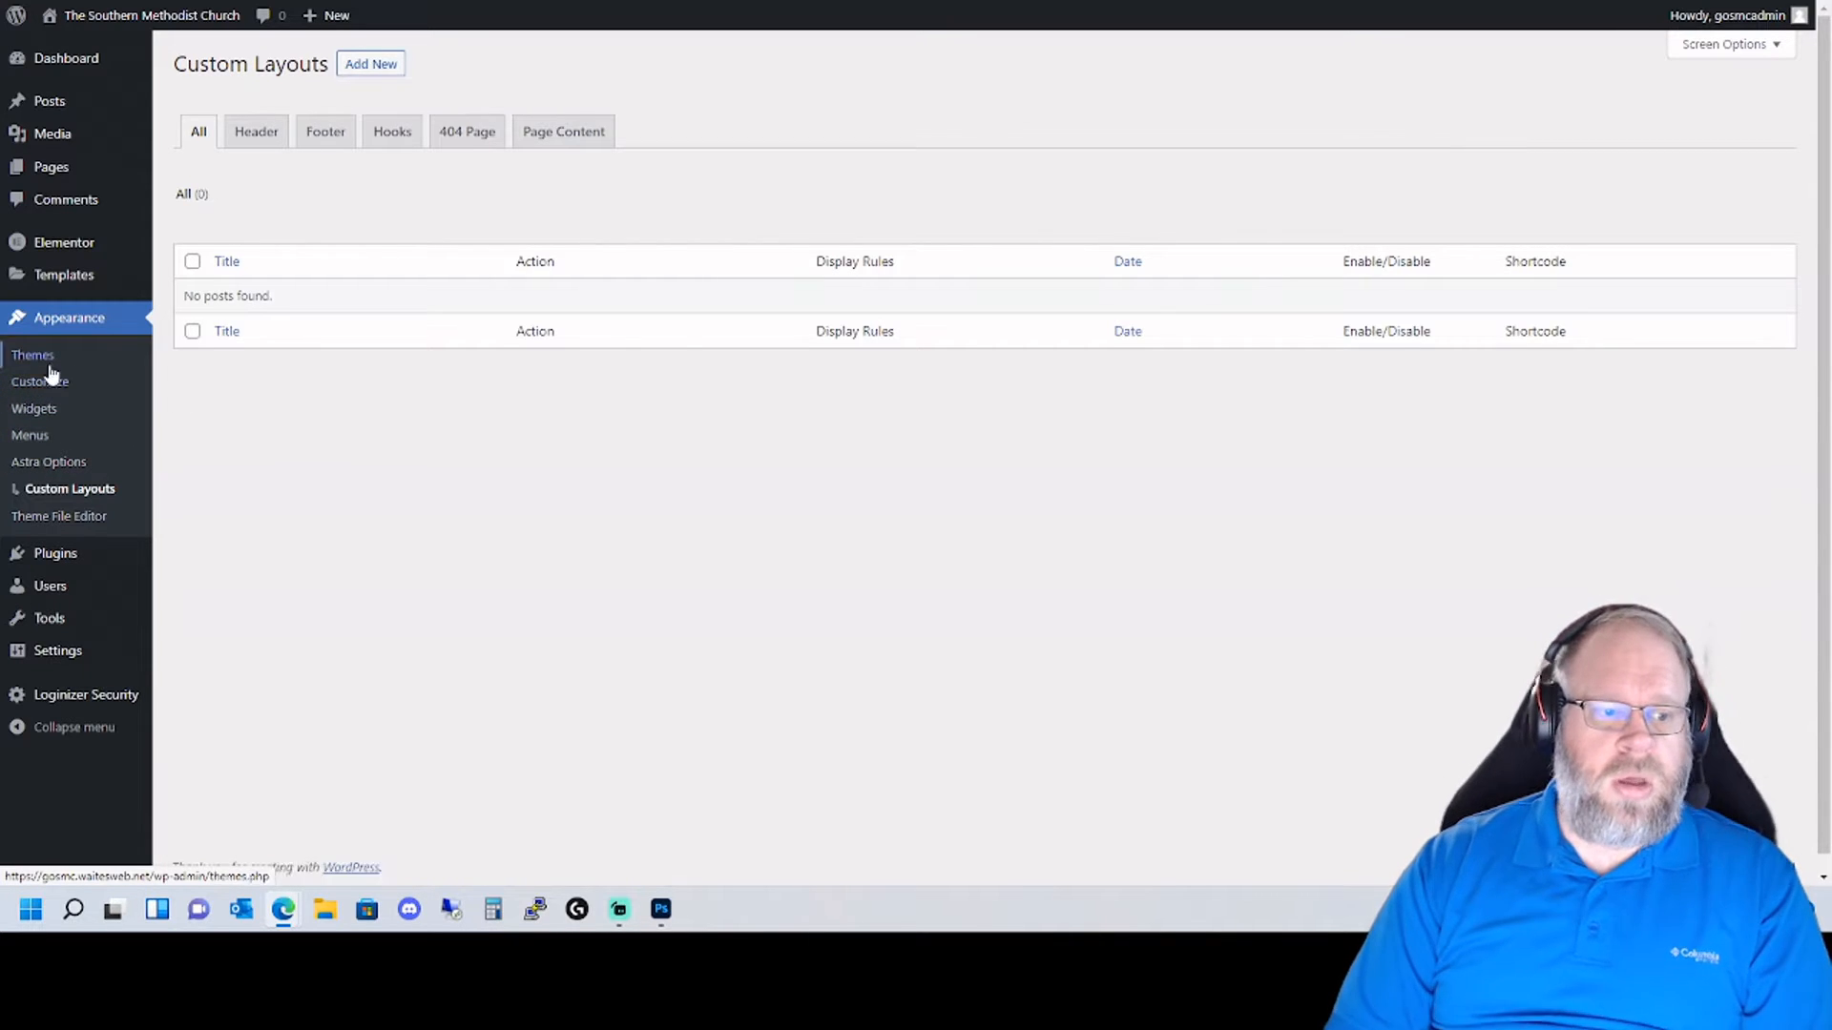
click(40, 464)
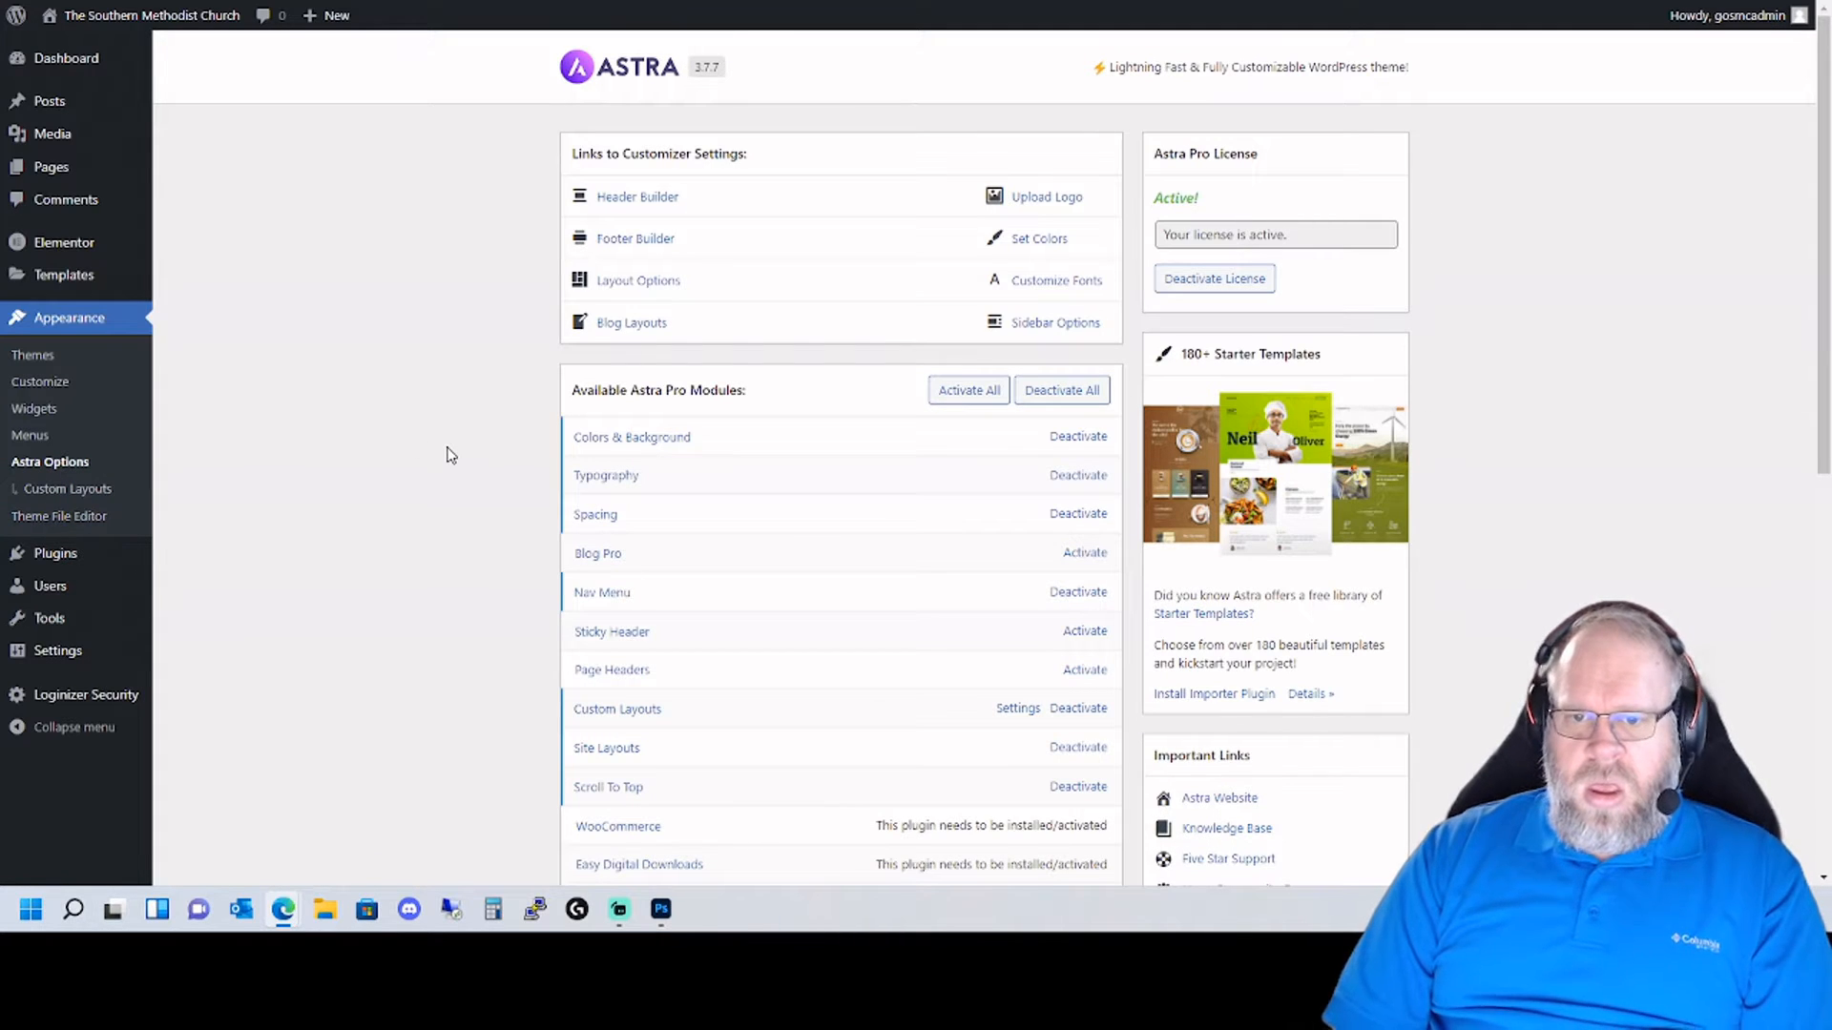
scroll(541, 529, down, 3)
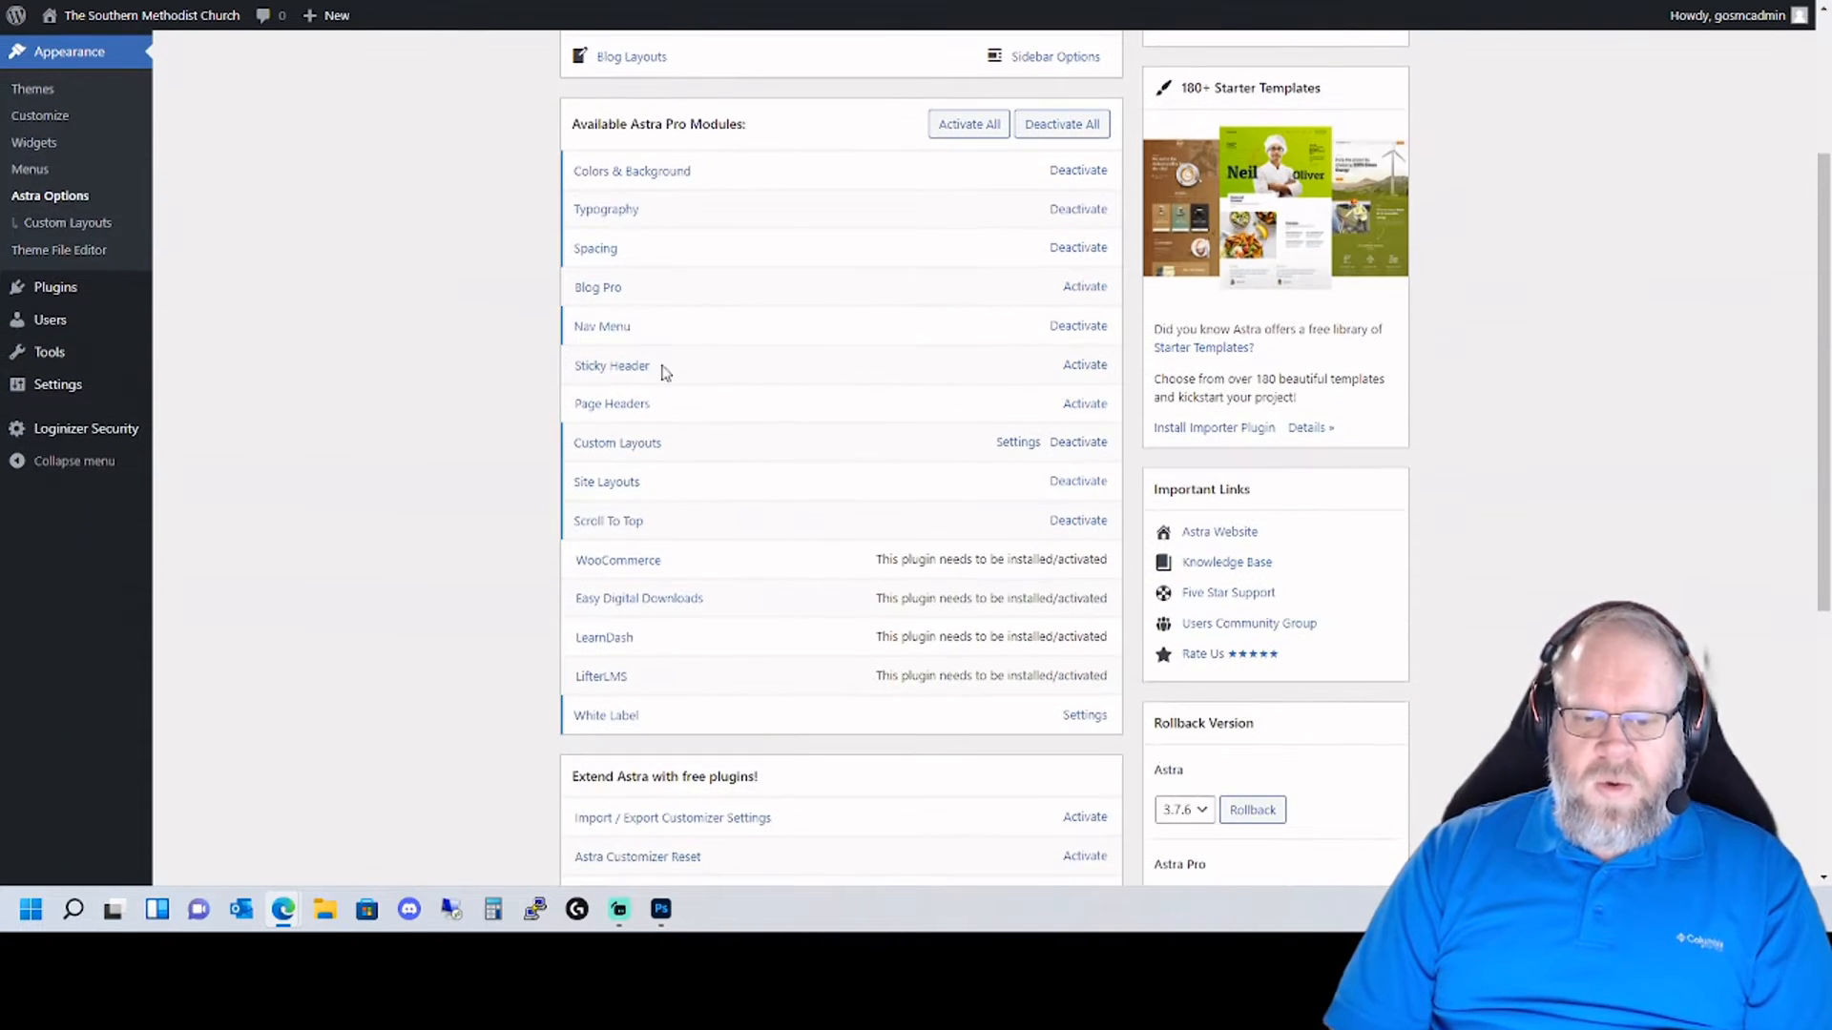
scroll(572, 377, down, 3)
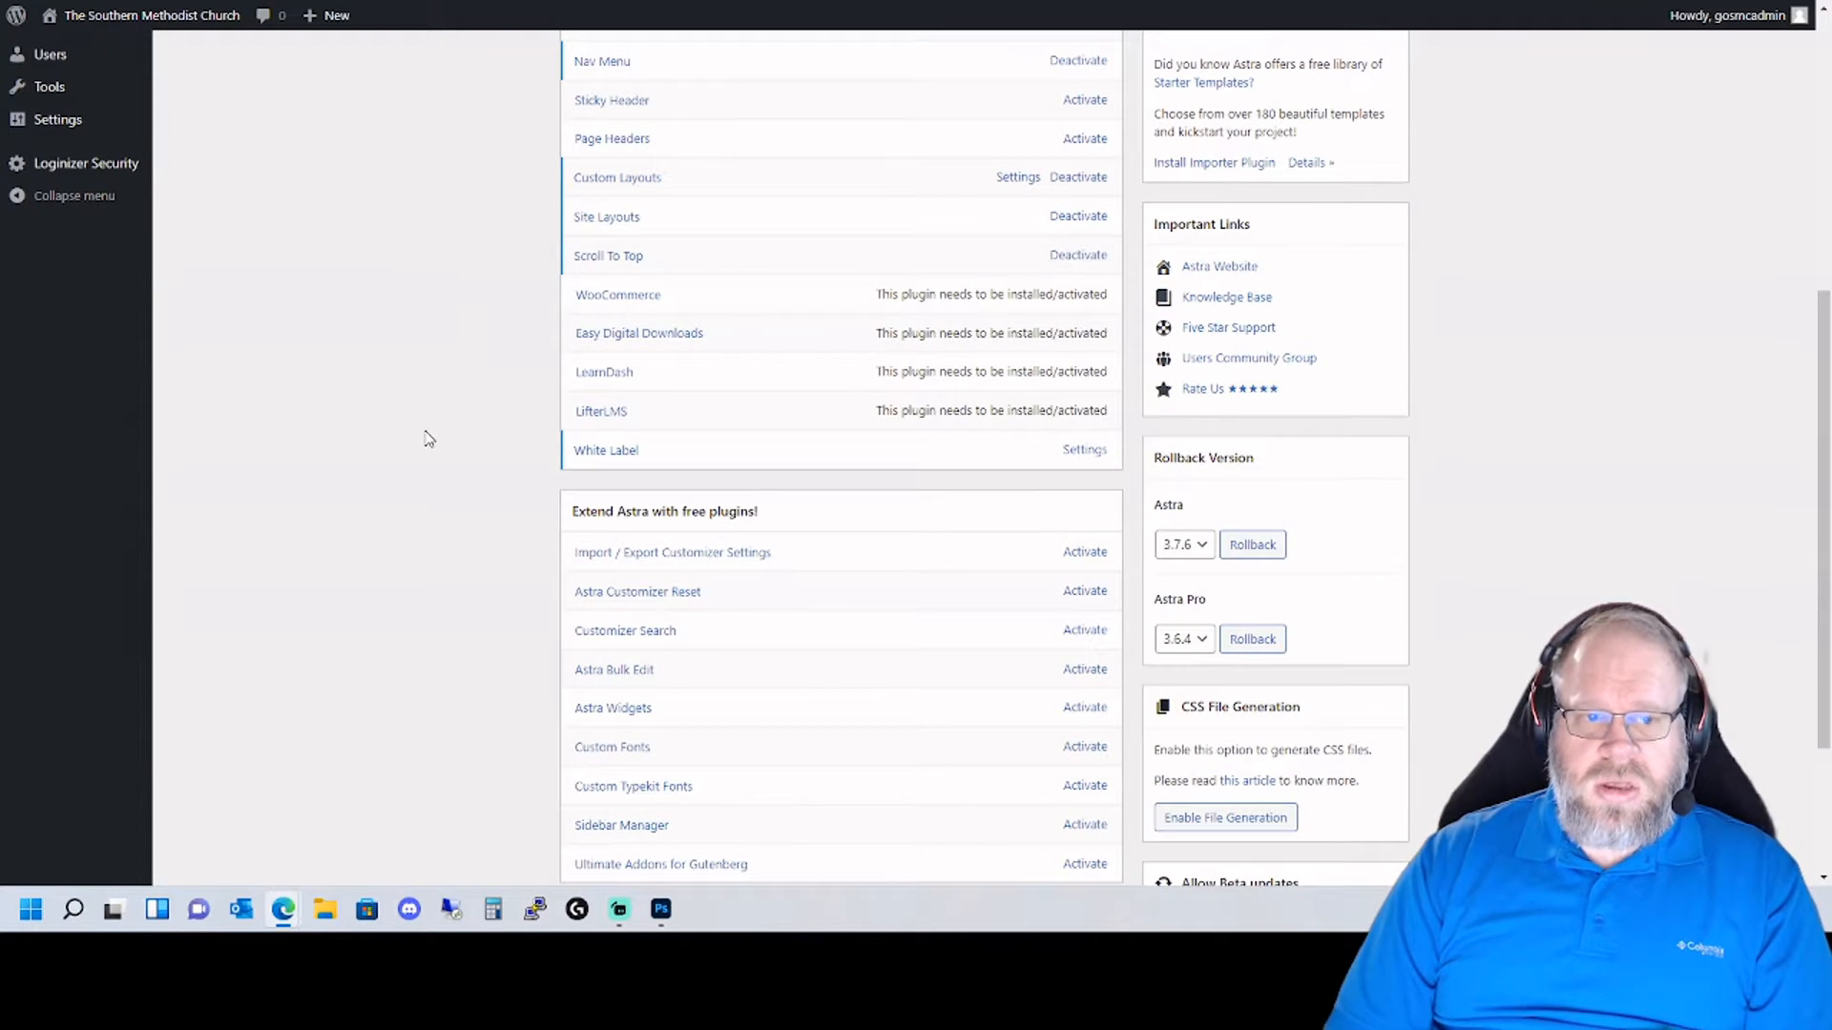
scroll(442, 444, down, 1)
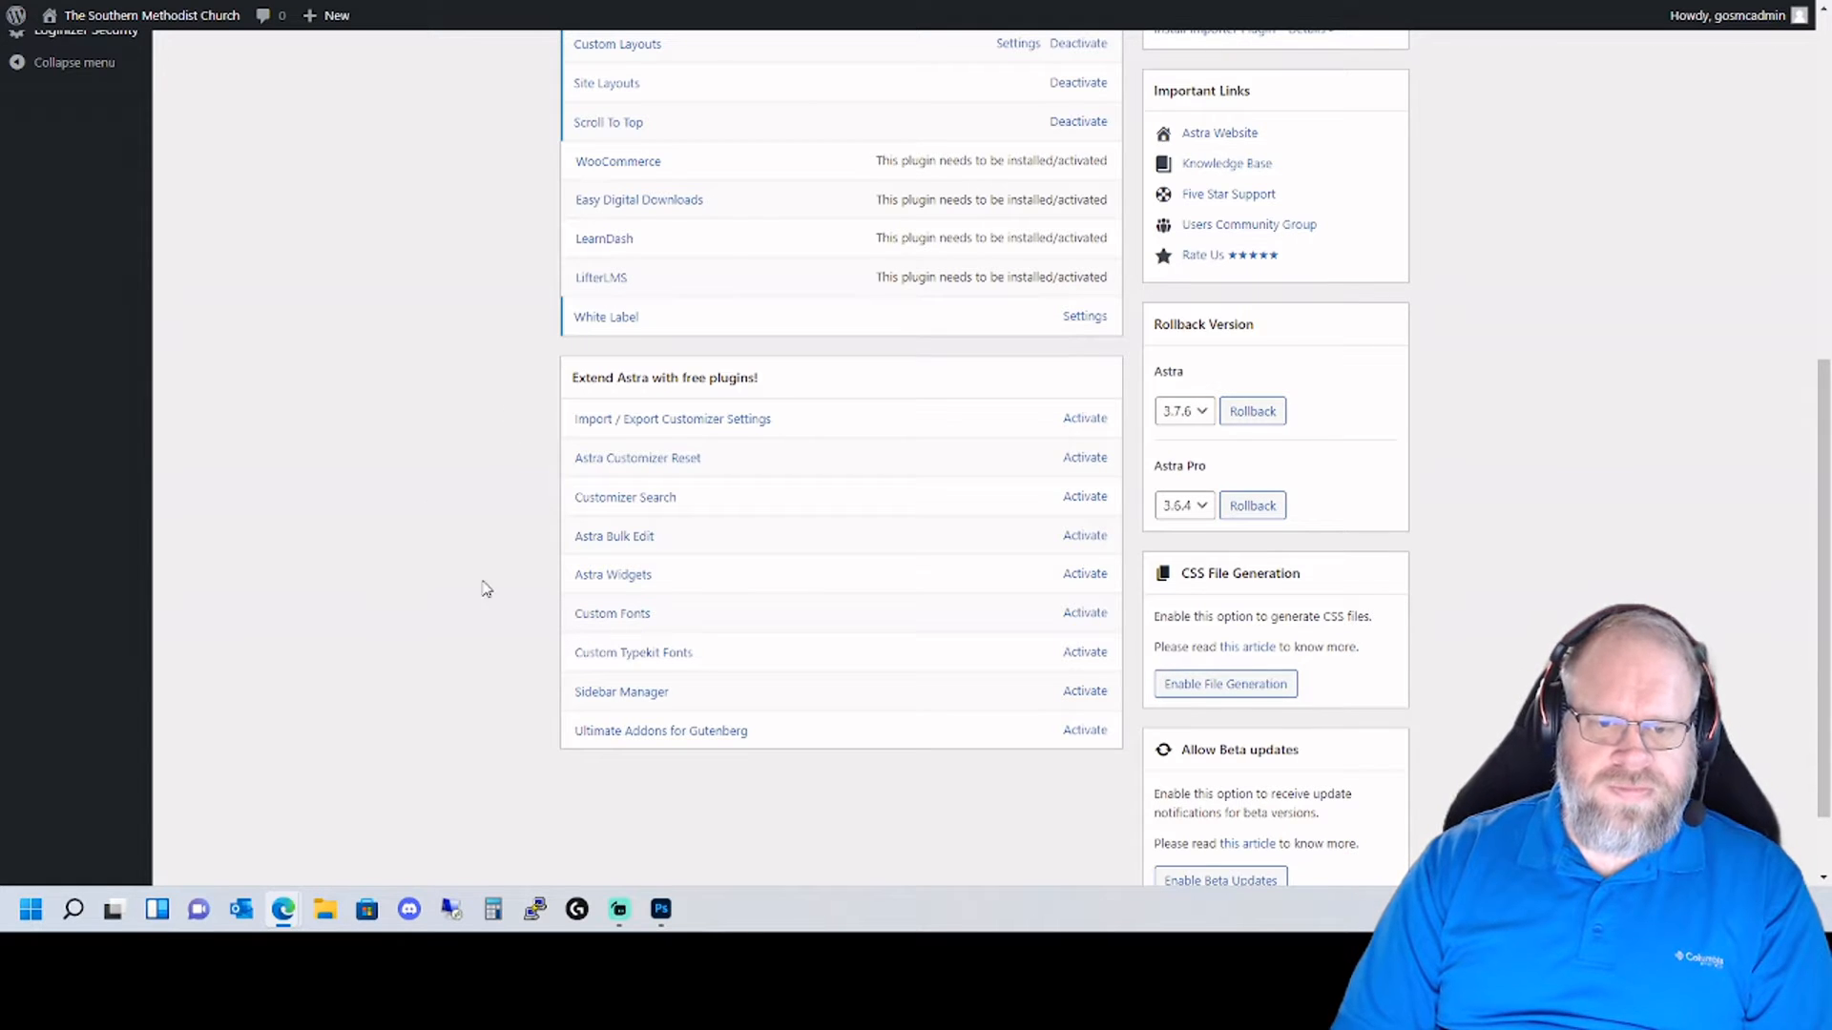
scroll(273, 535, up, 7)
- Open the Home page for editing with Elementor from the list of all pages
mouse_move(45, 84)
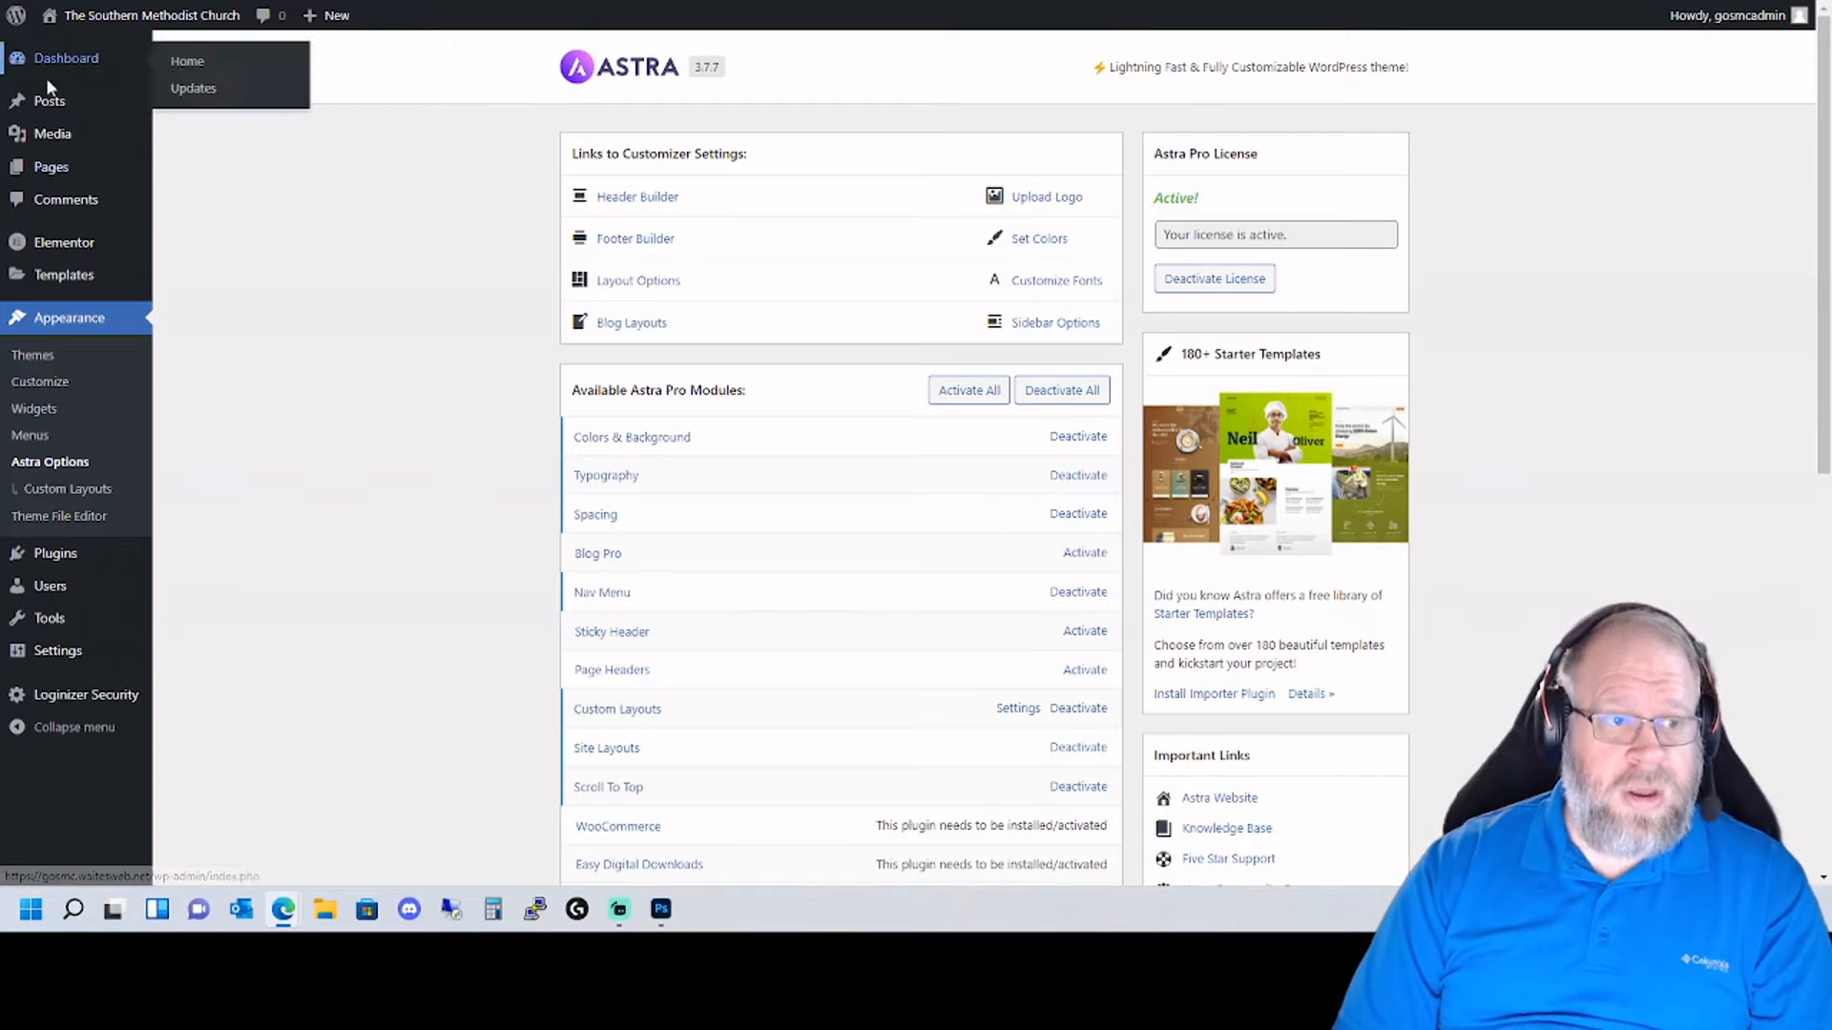
mouse_move(57, 168)
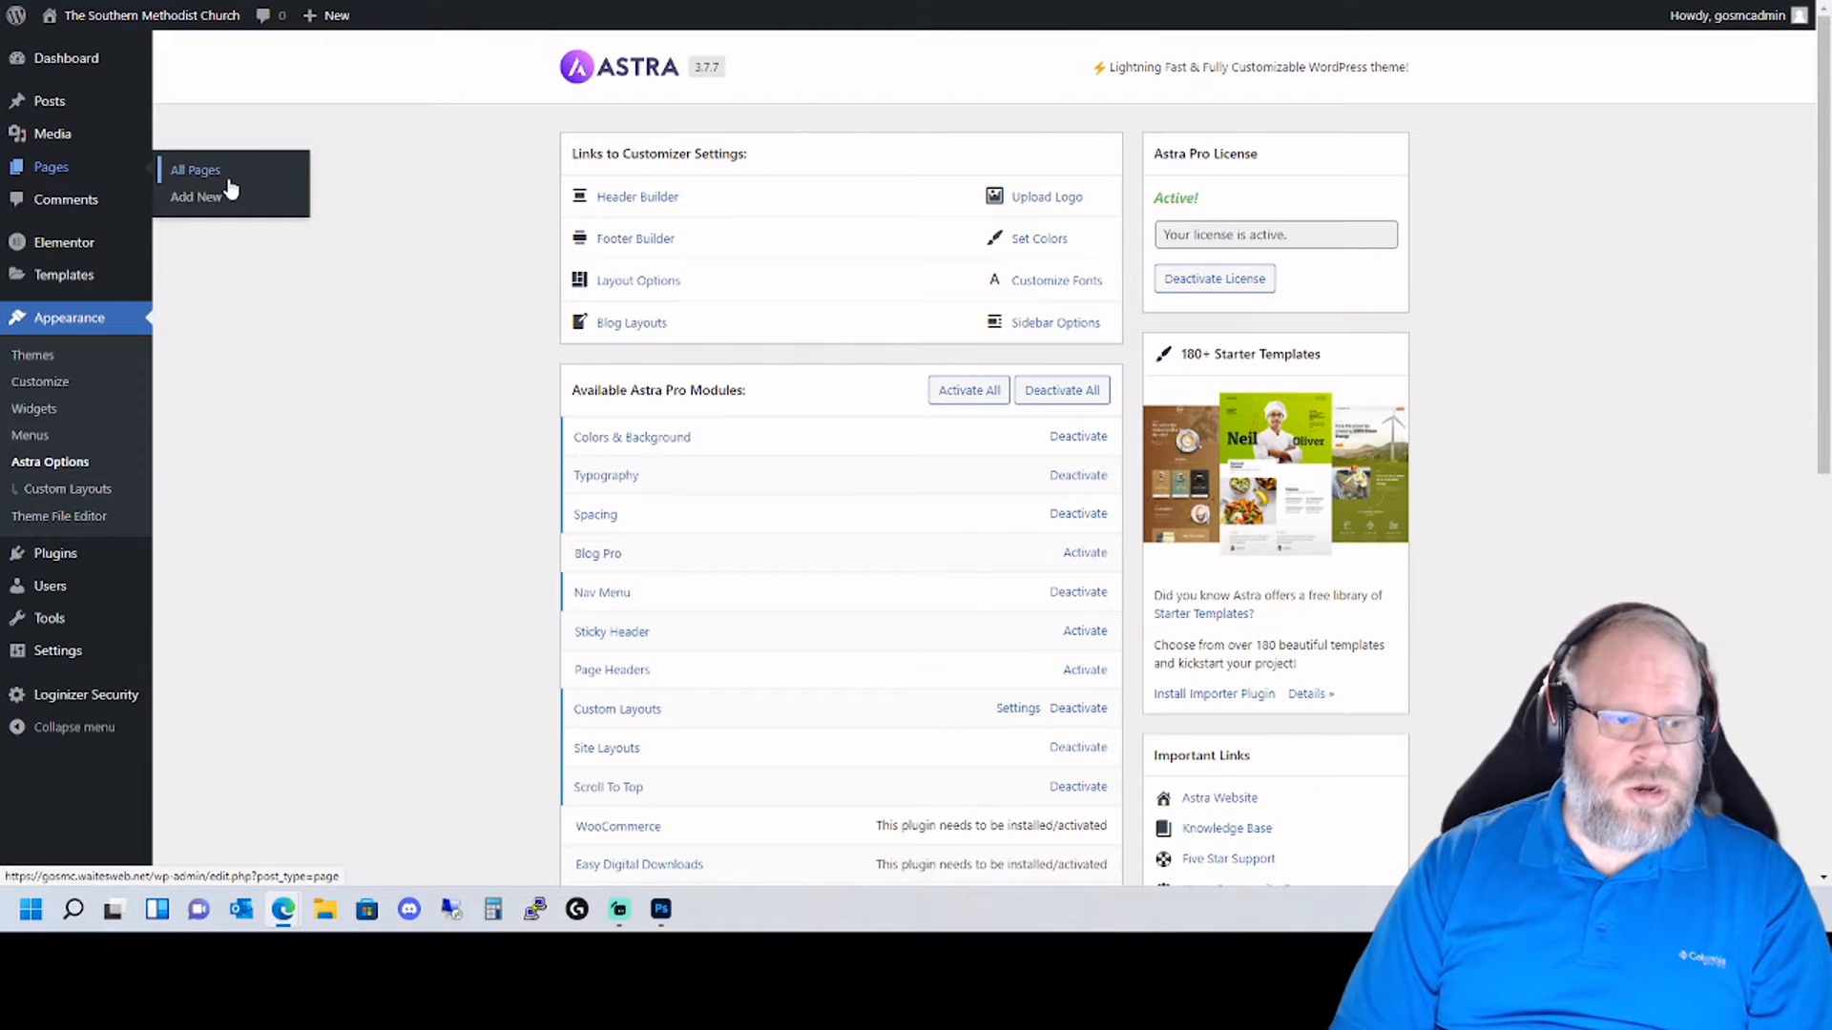
click(55, 553)
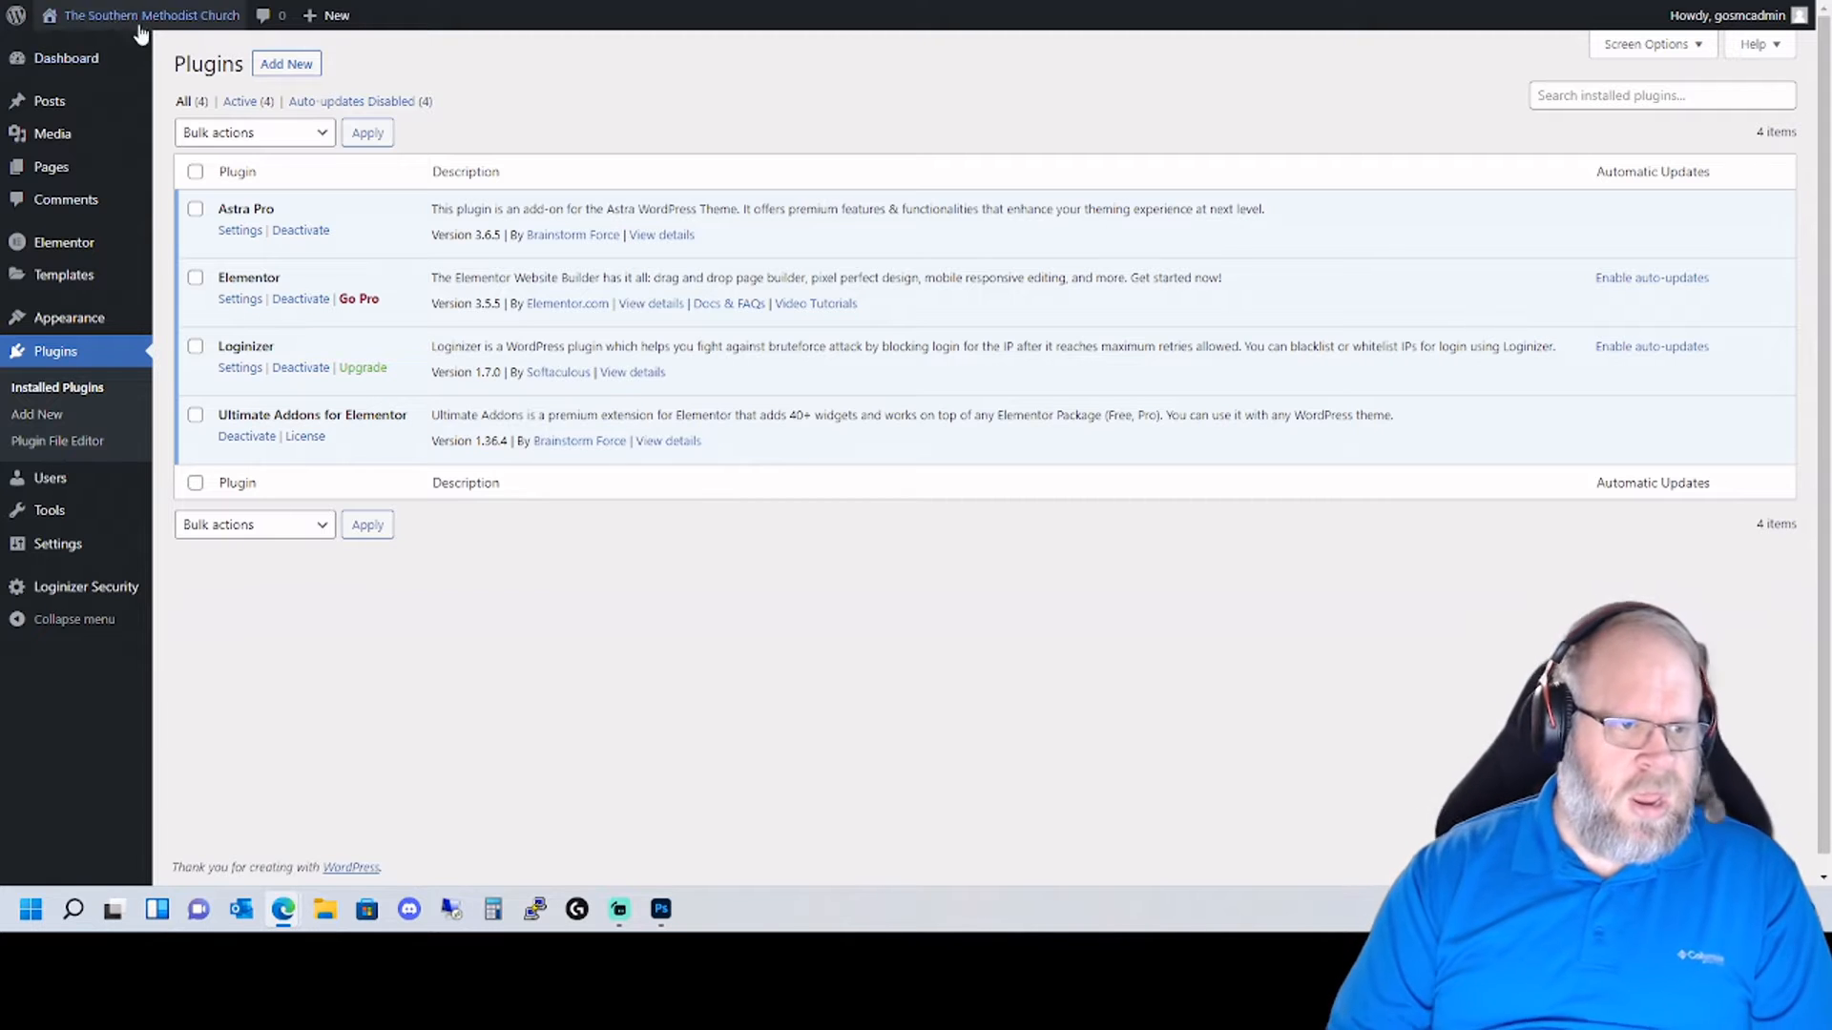
mouse_move(82, 166)
click(224, 174)
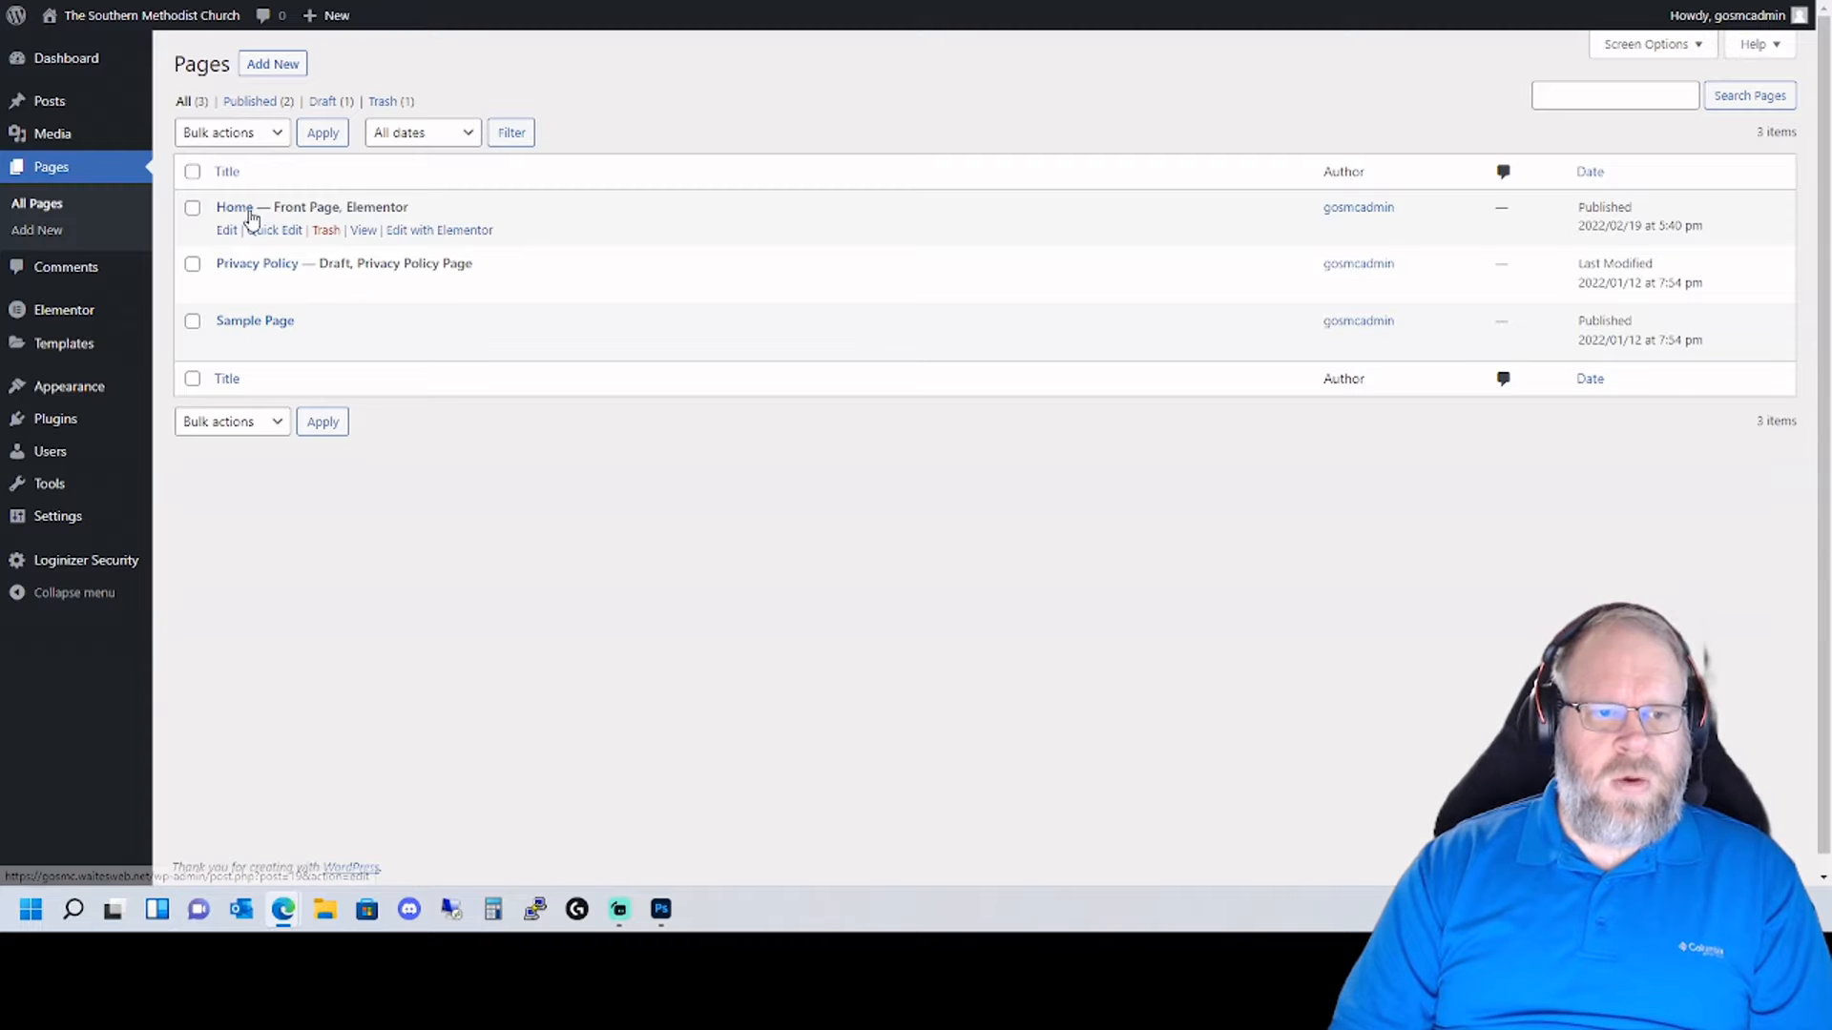
click(461, 233)
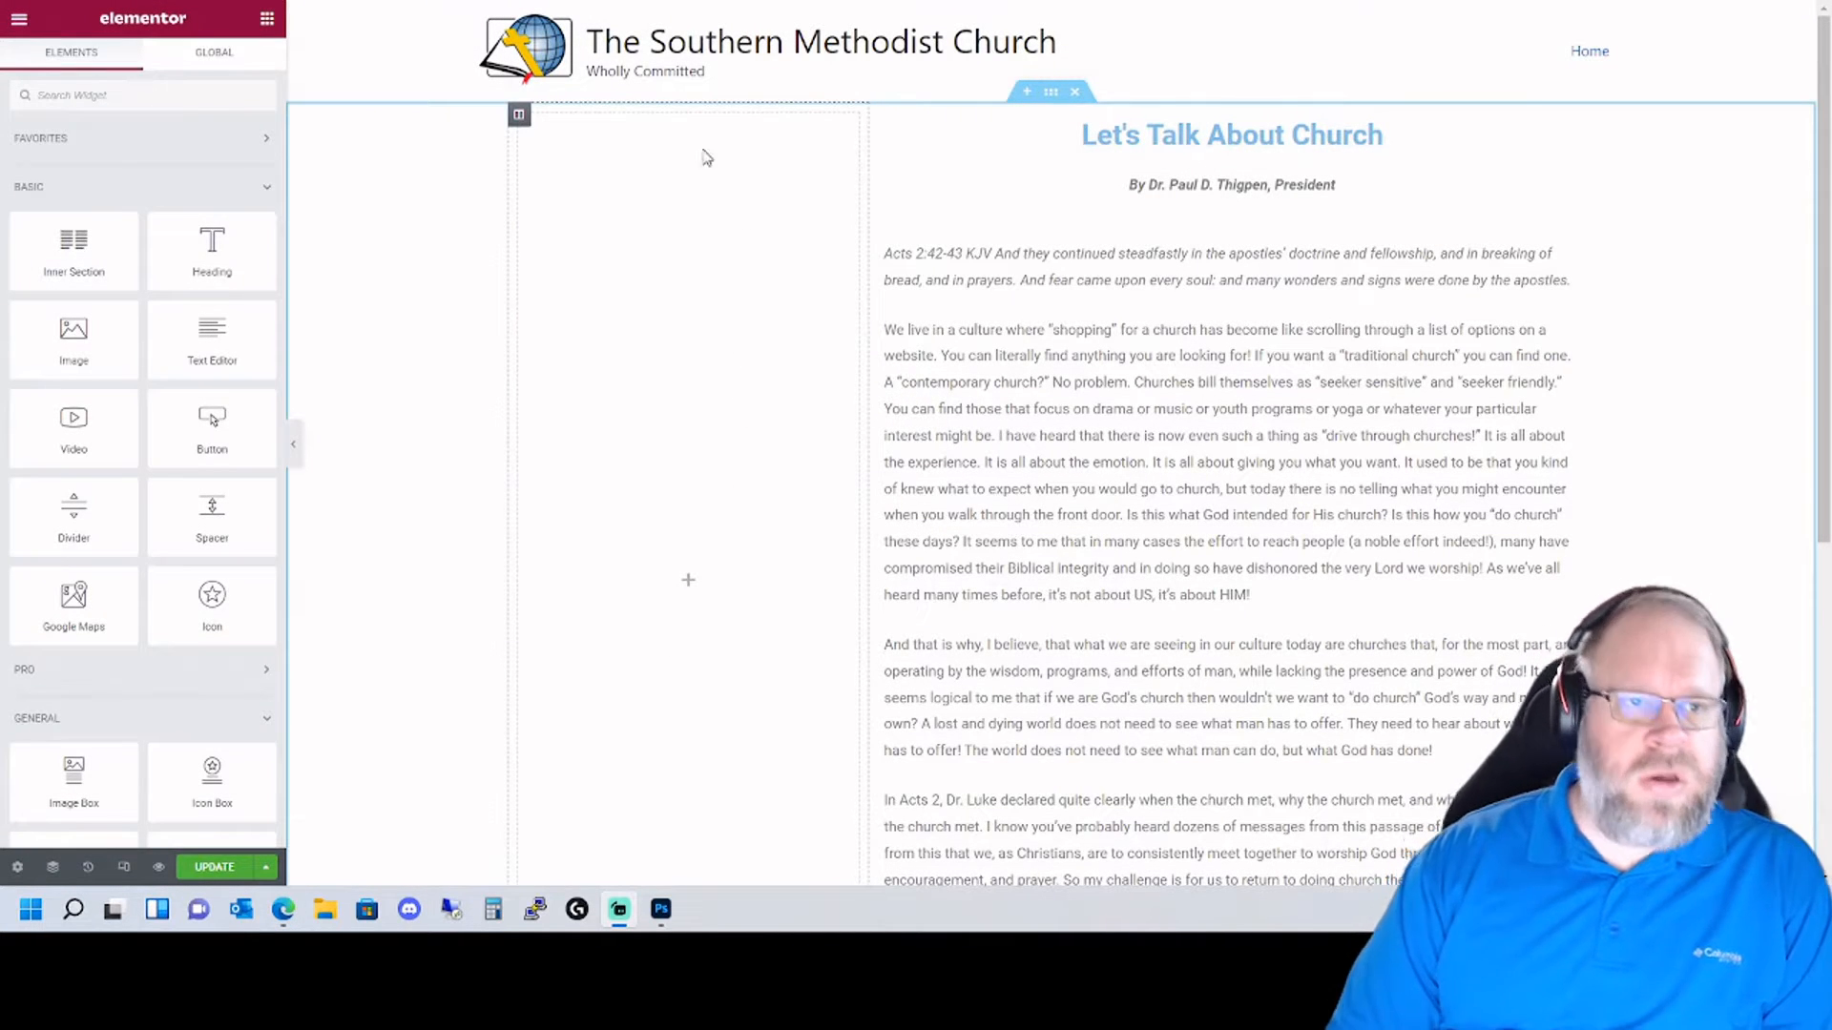
- Add an inner section to the empty column beside the article and delete its second column
click(680, 142)
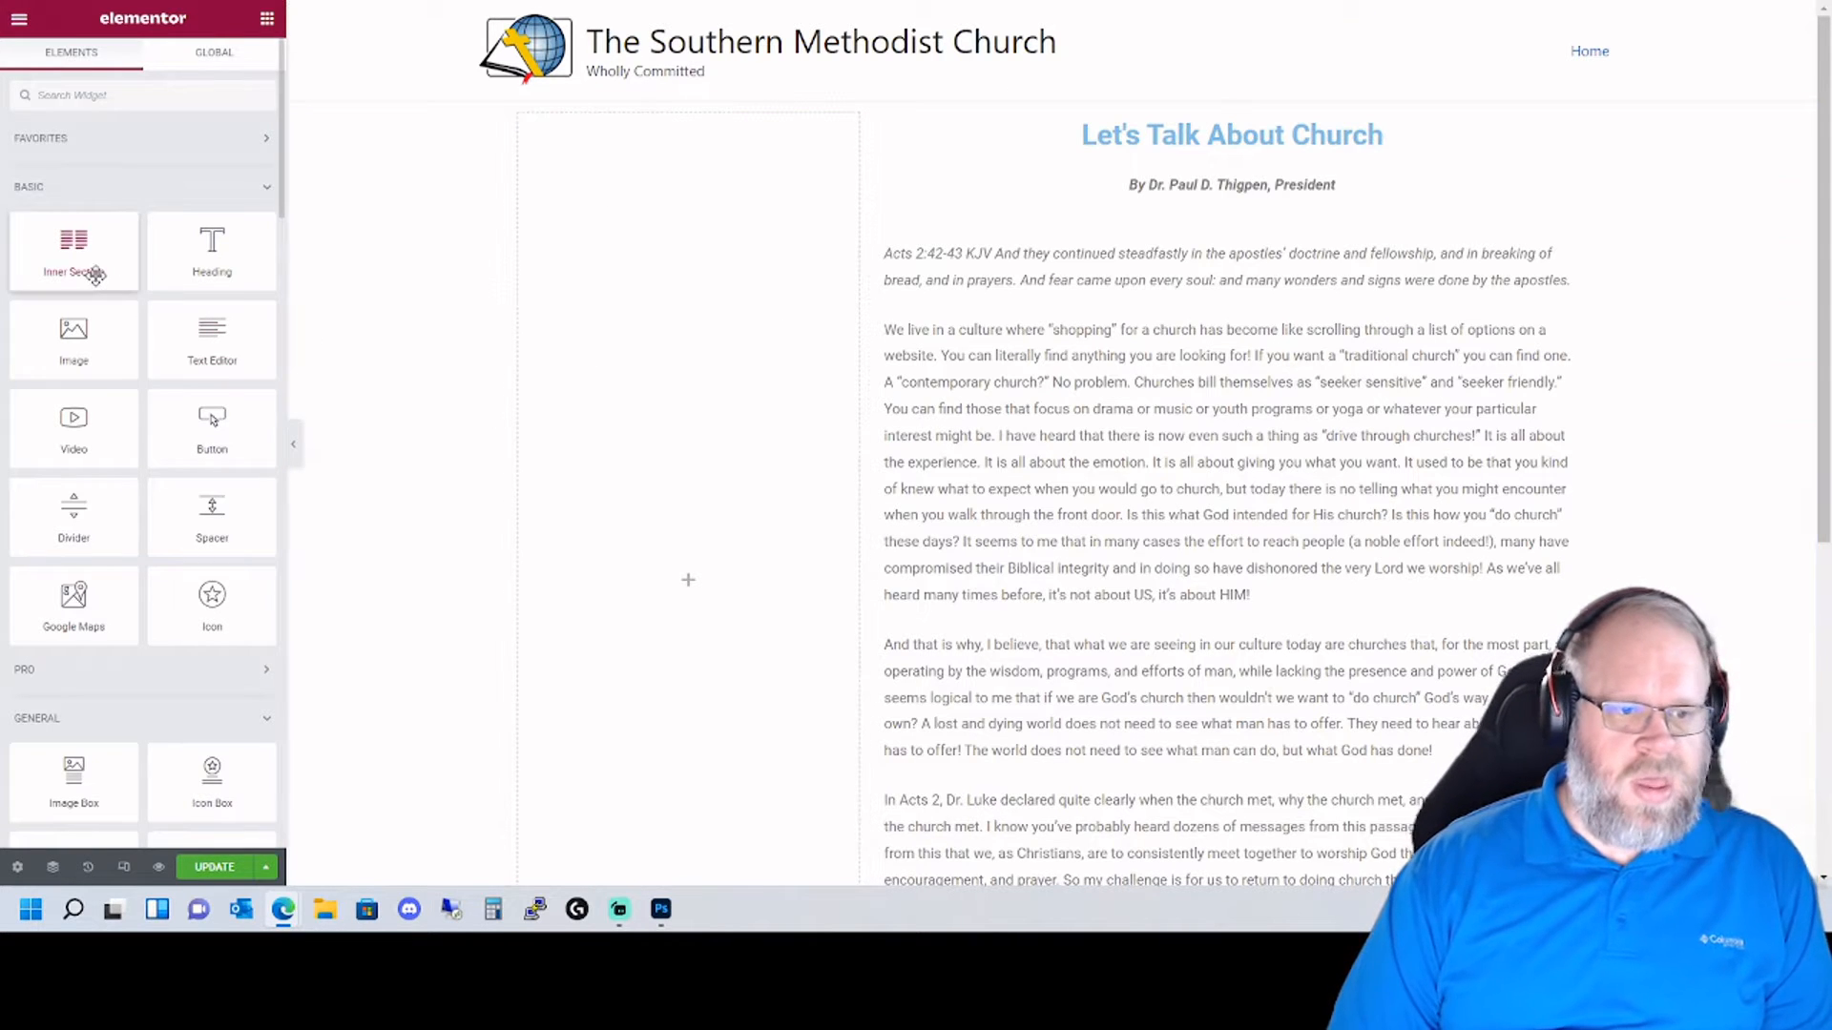
drag(90, 270, 535, 556)
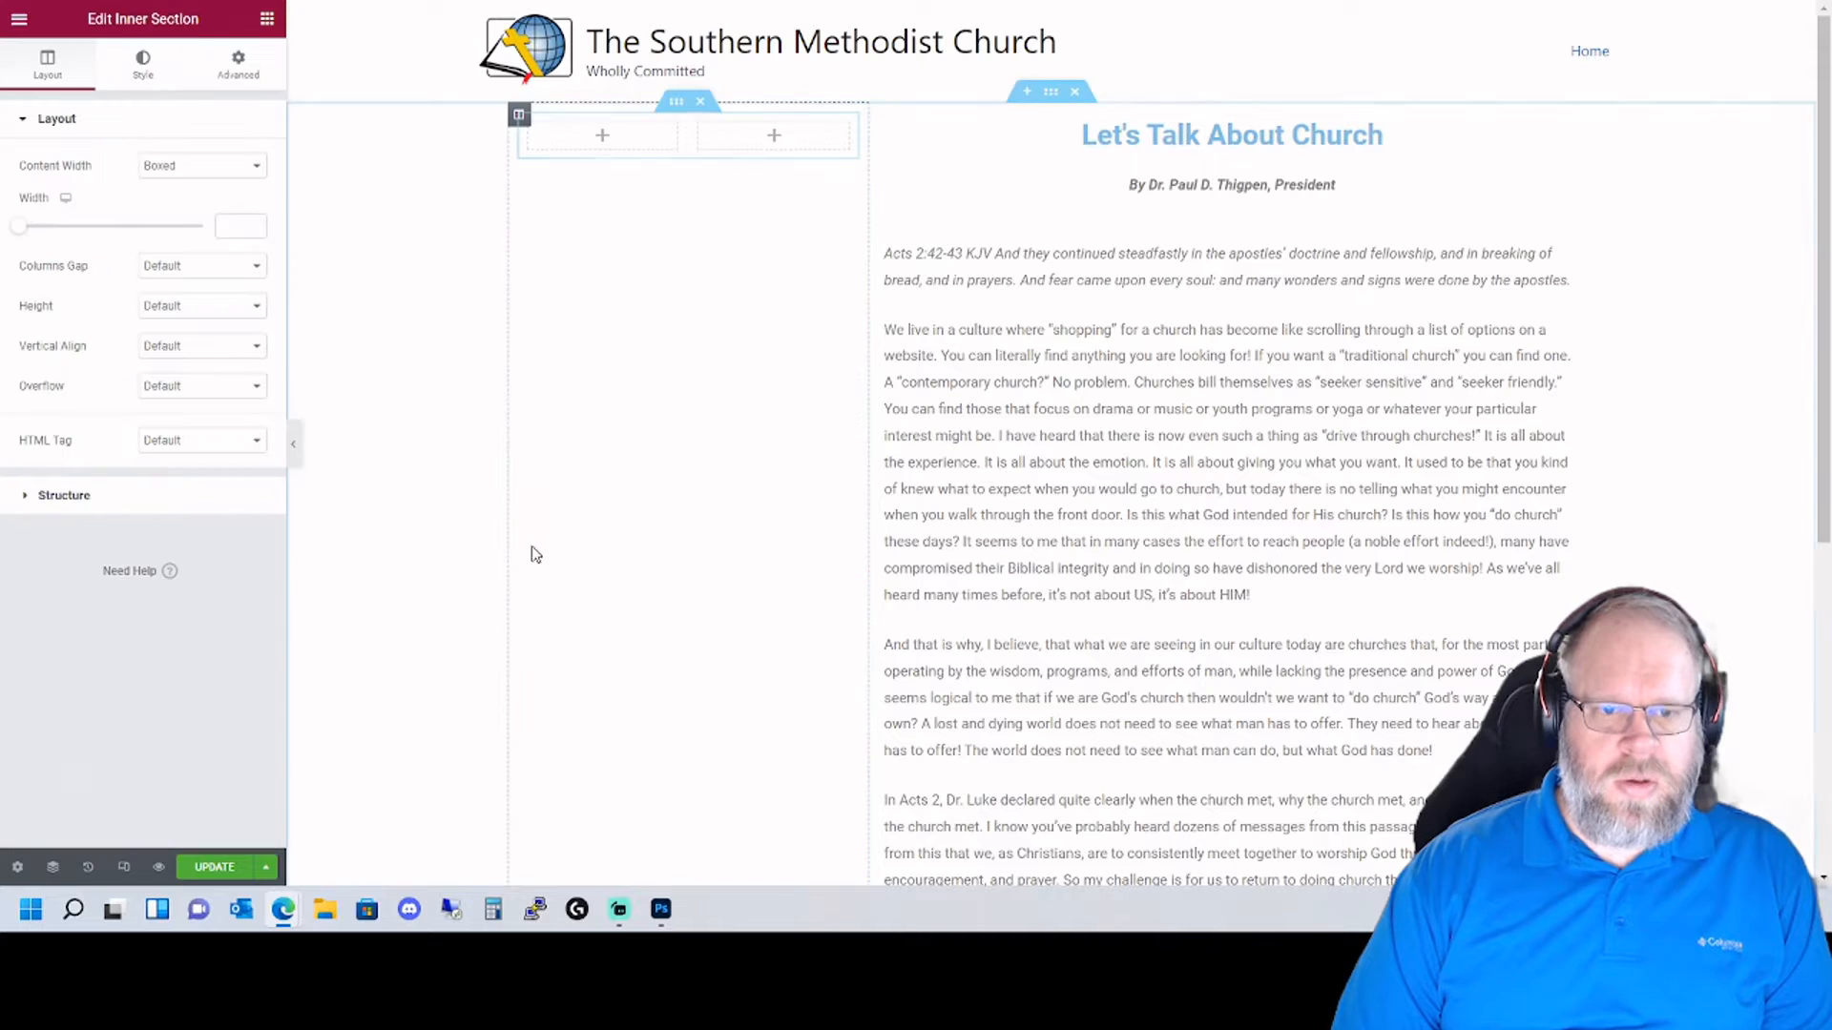
click(774, 142)
right_click(795, 148)
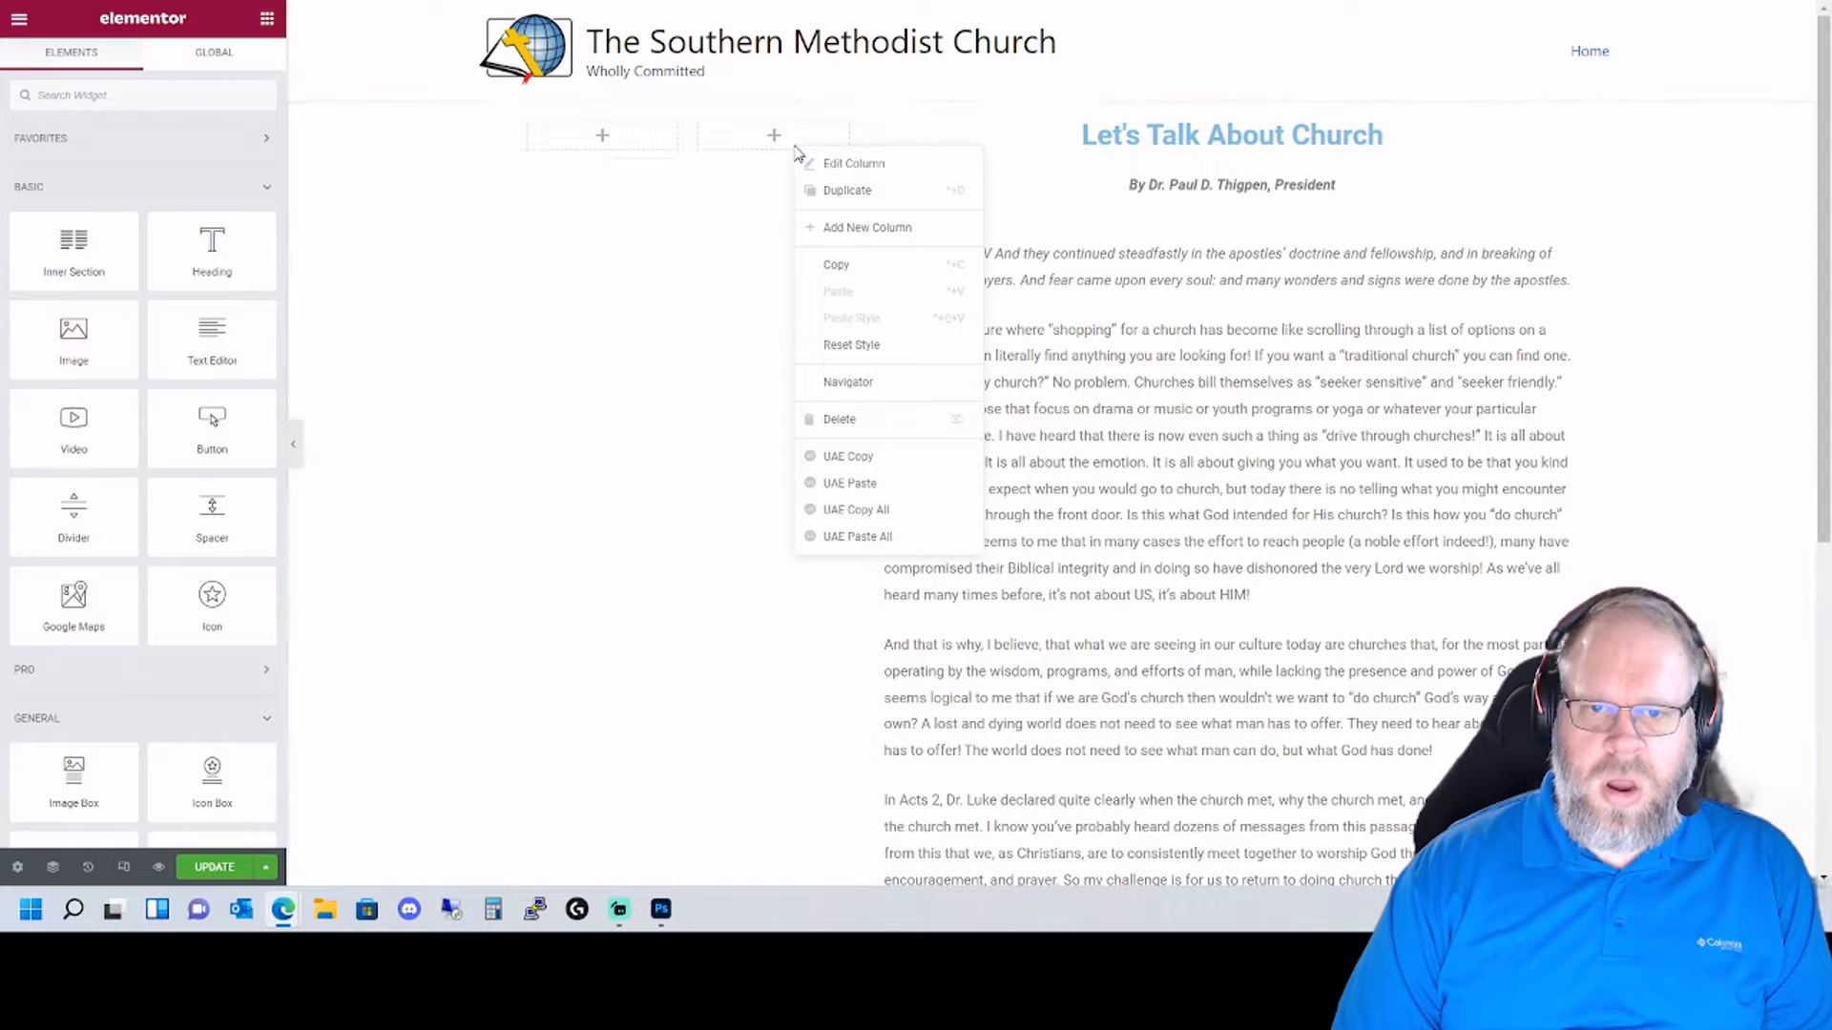
click(858, 422)
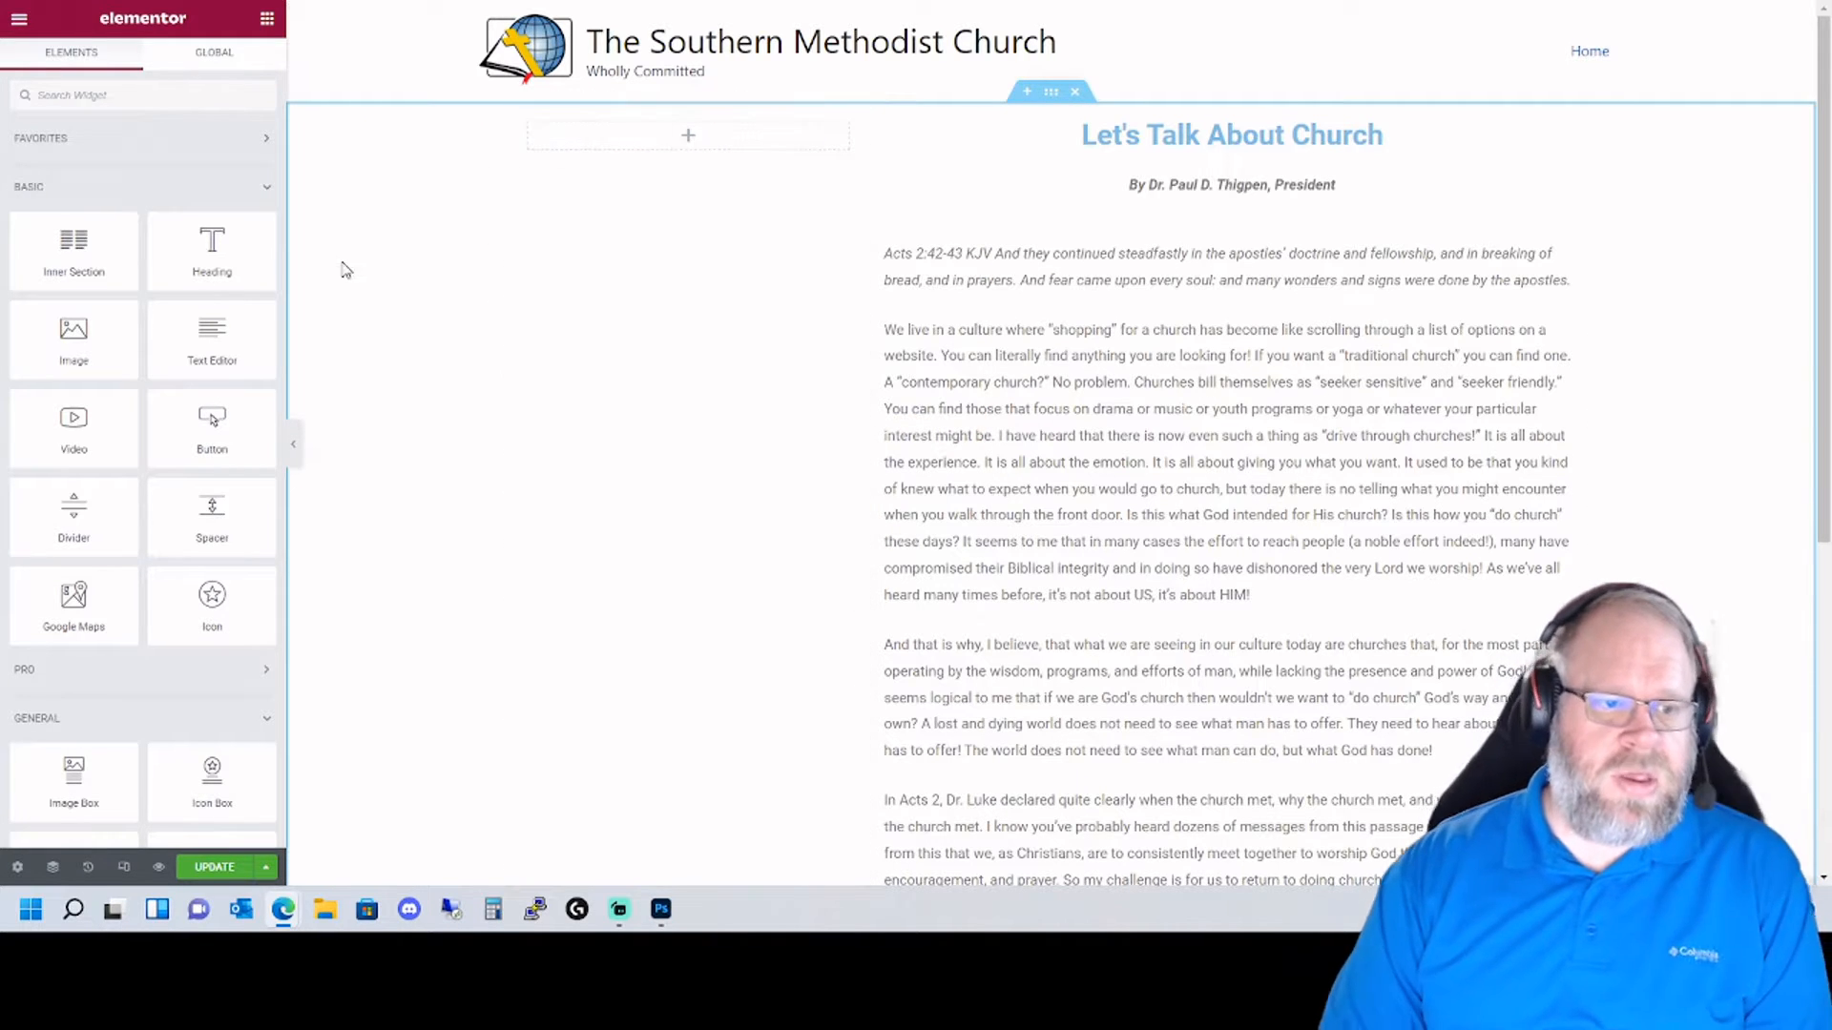
- Add a Heading widget to the inner section with a Text Editor widget below it
drag(215, 246, 697, 146)
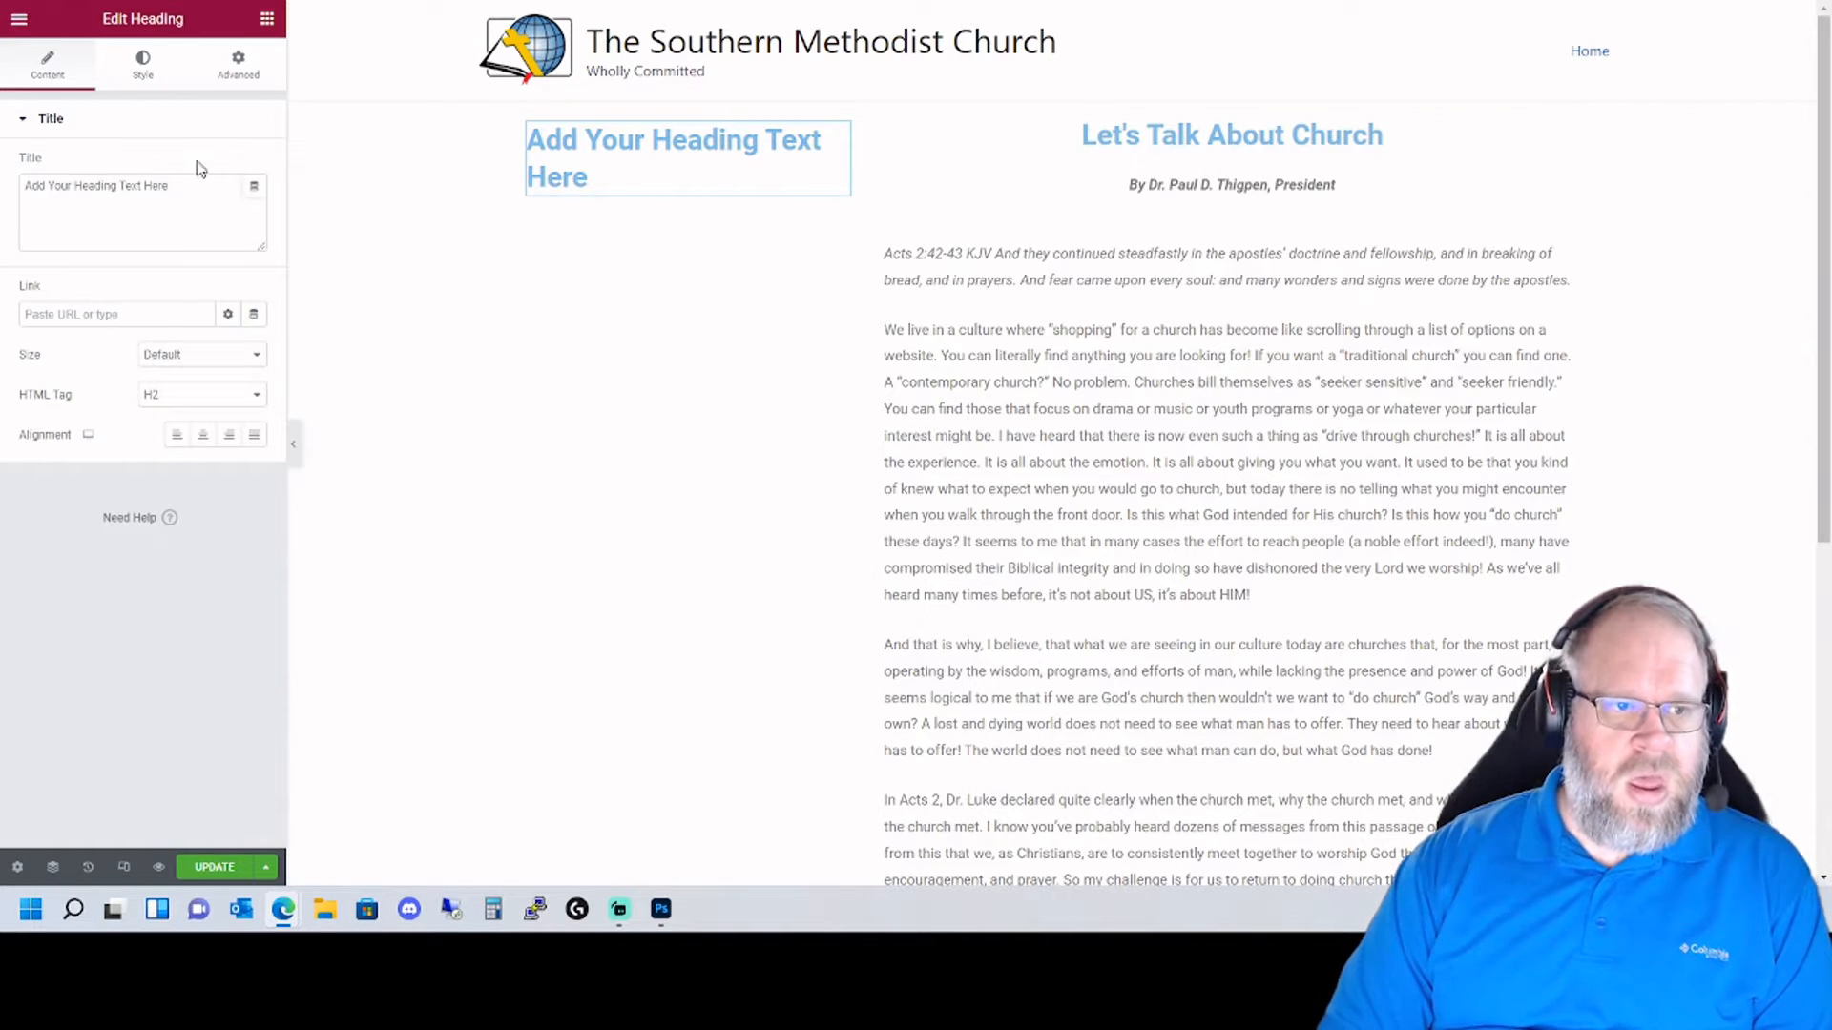
click(267, 19)
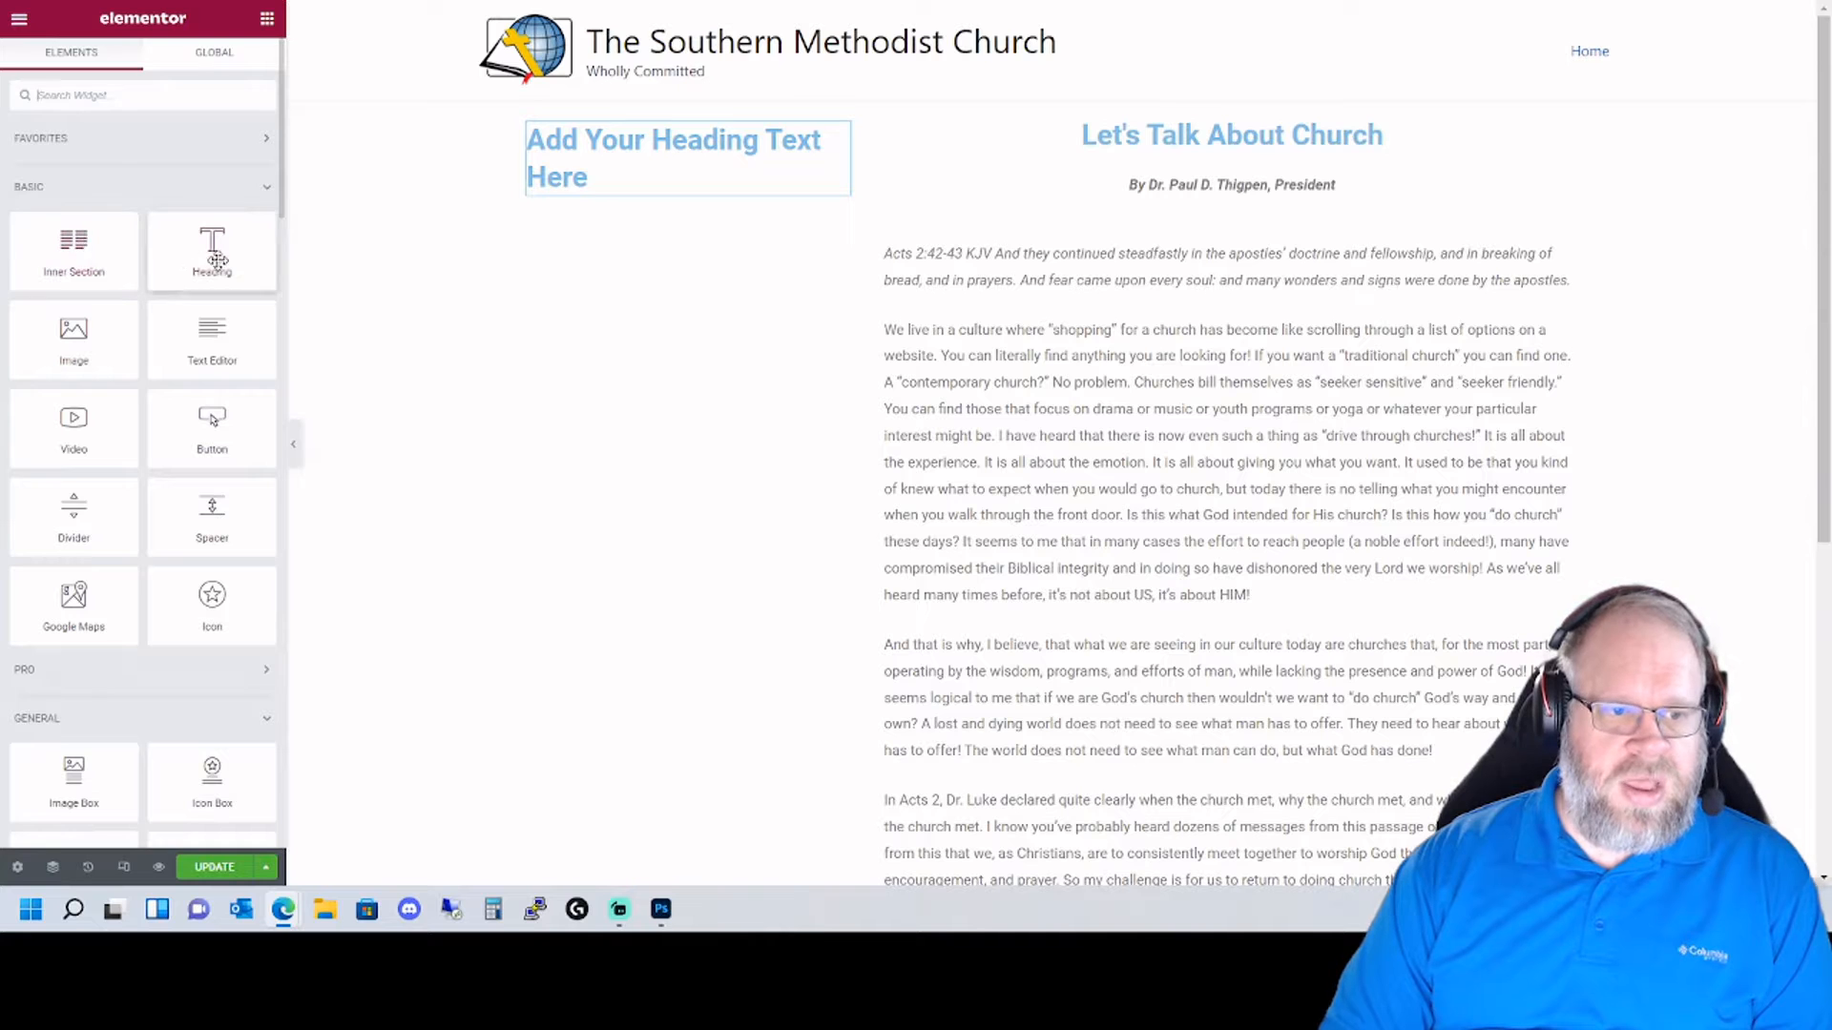
drag(182, 344, 637, 200)
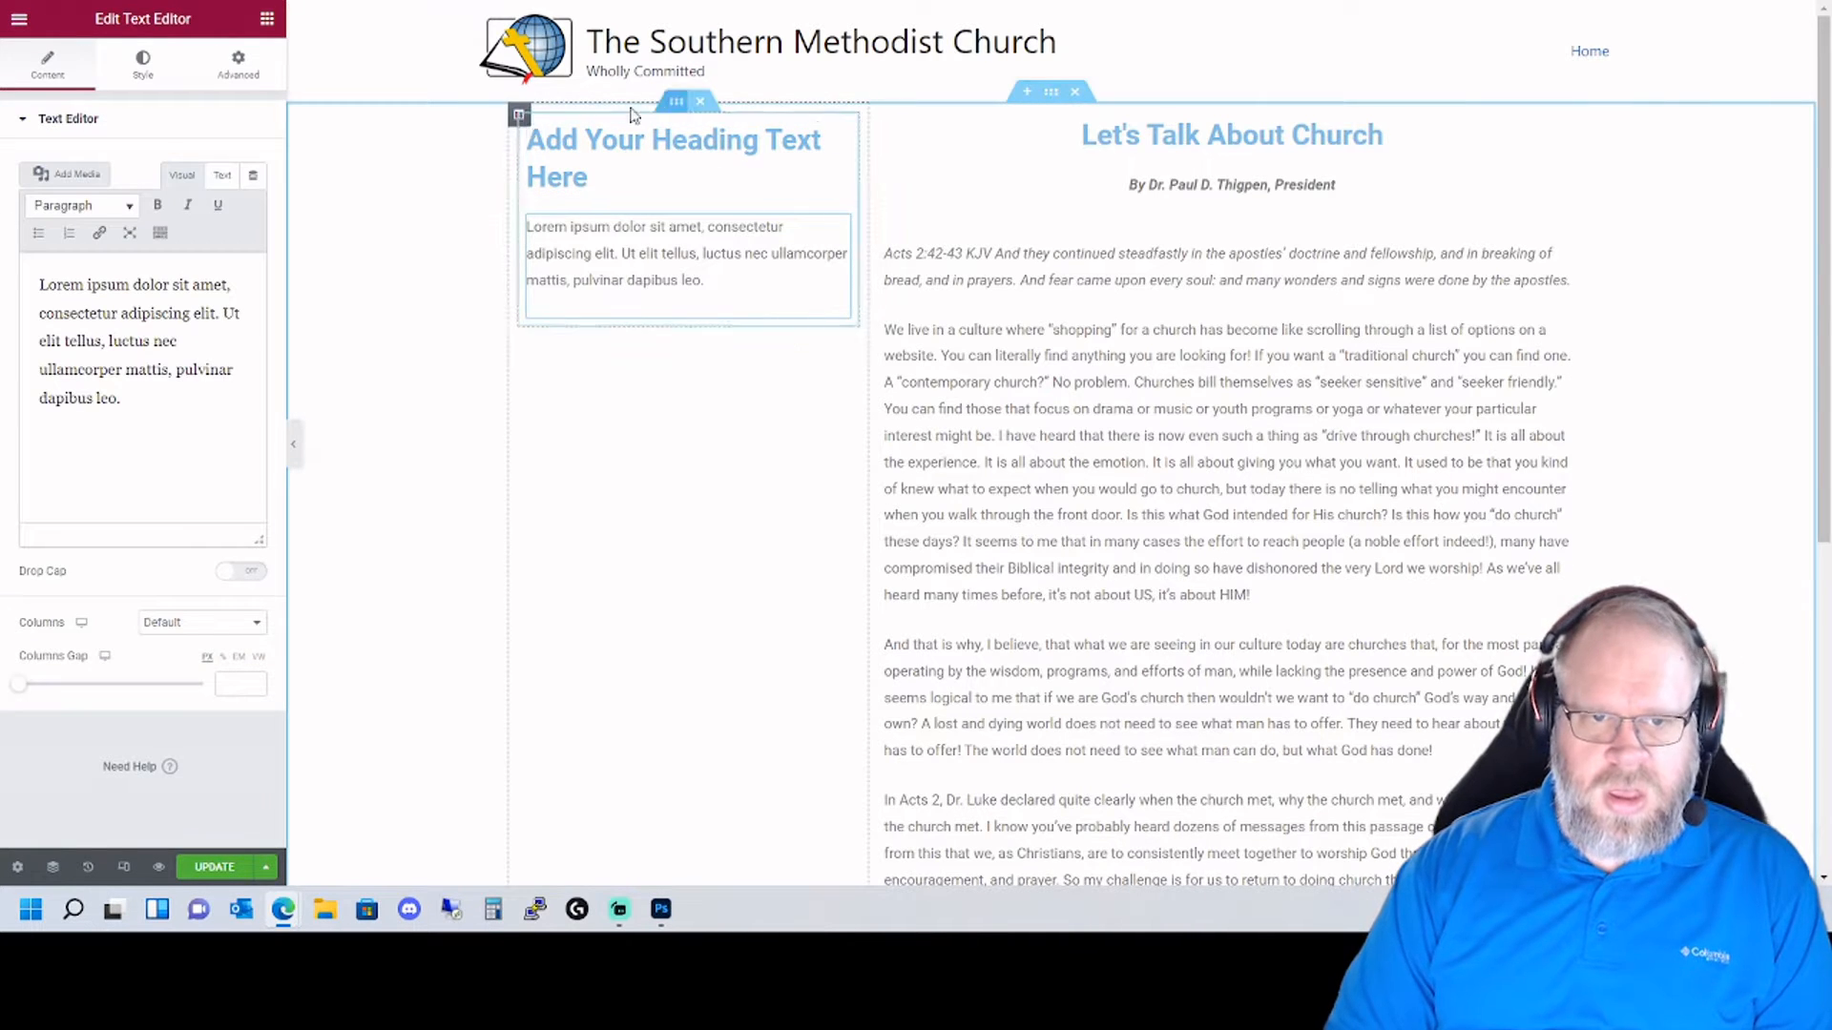
- Check the old site's sidebar wording and set the new heading's title to "Upcoming Events"
click(518, 116)
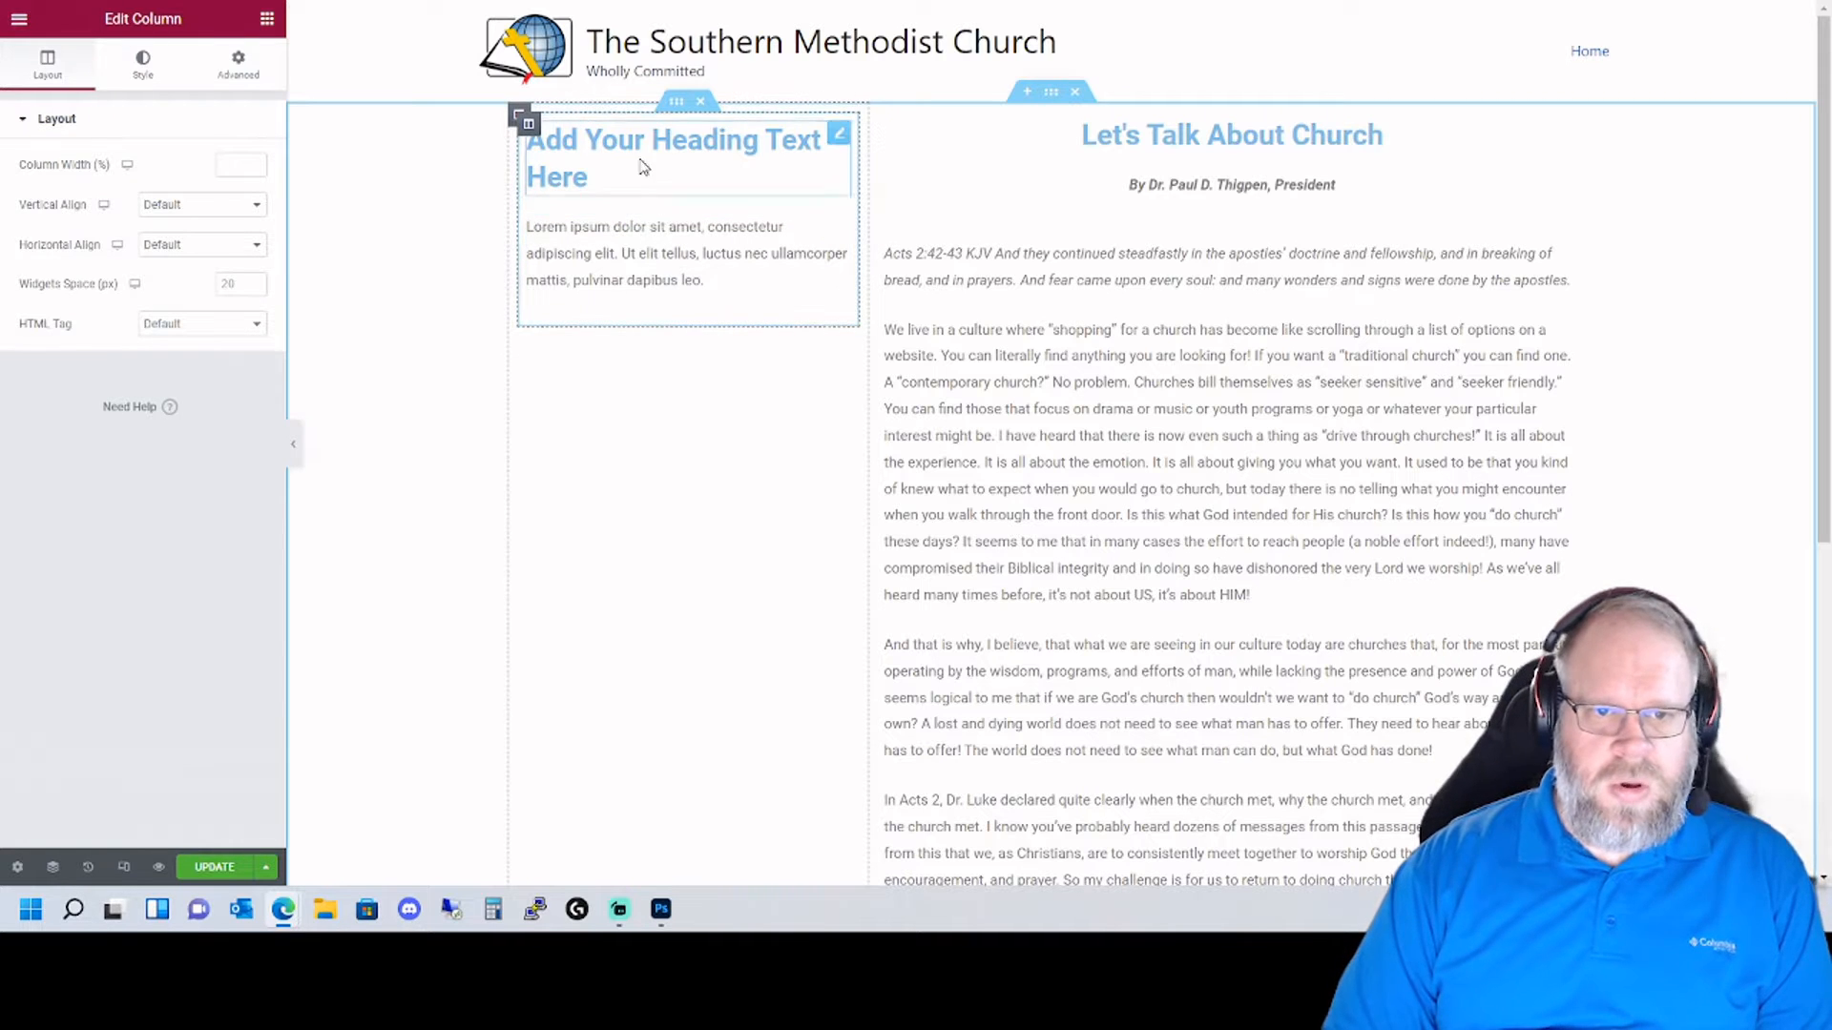
click(575, 175)
drag(183, 187, 21, 187)
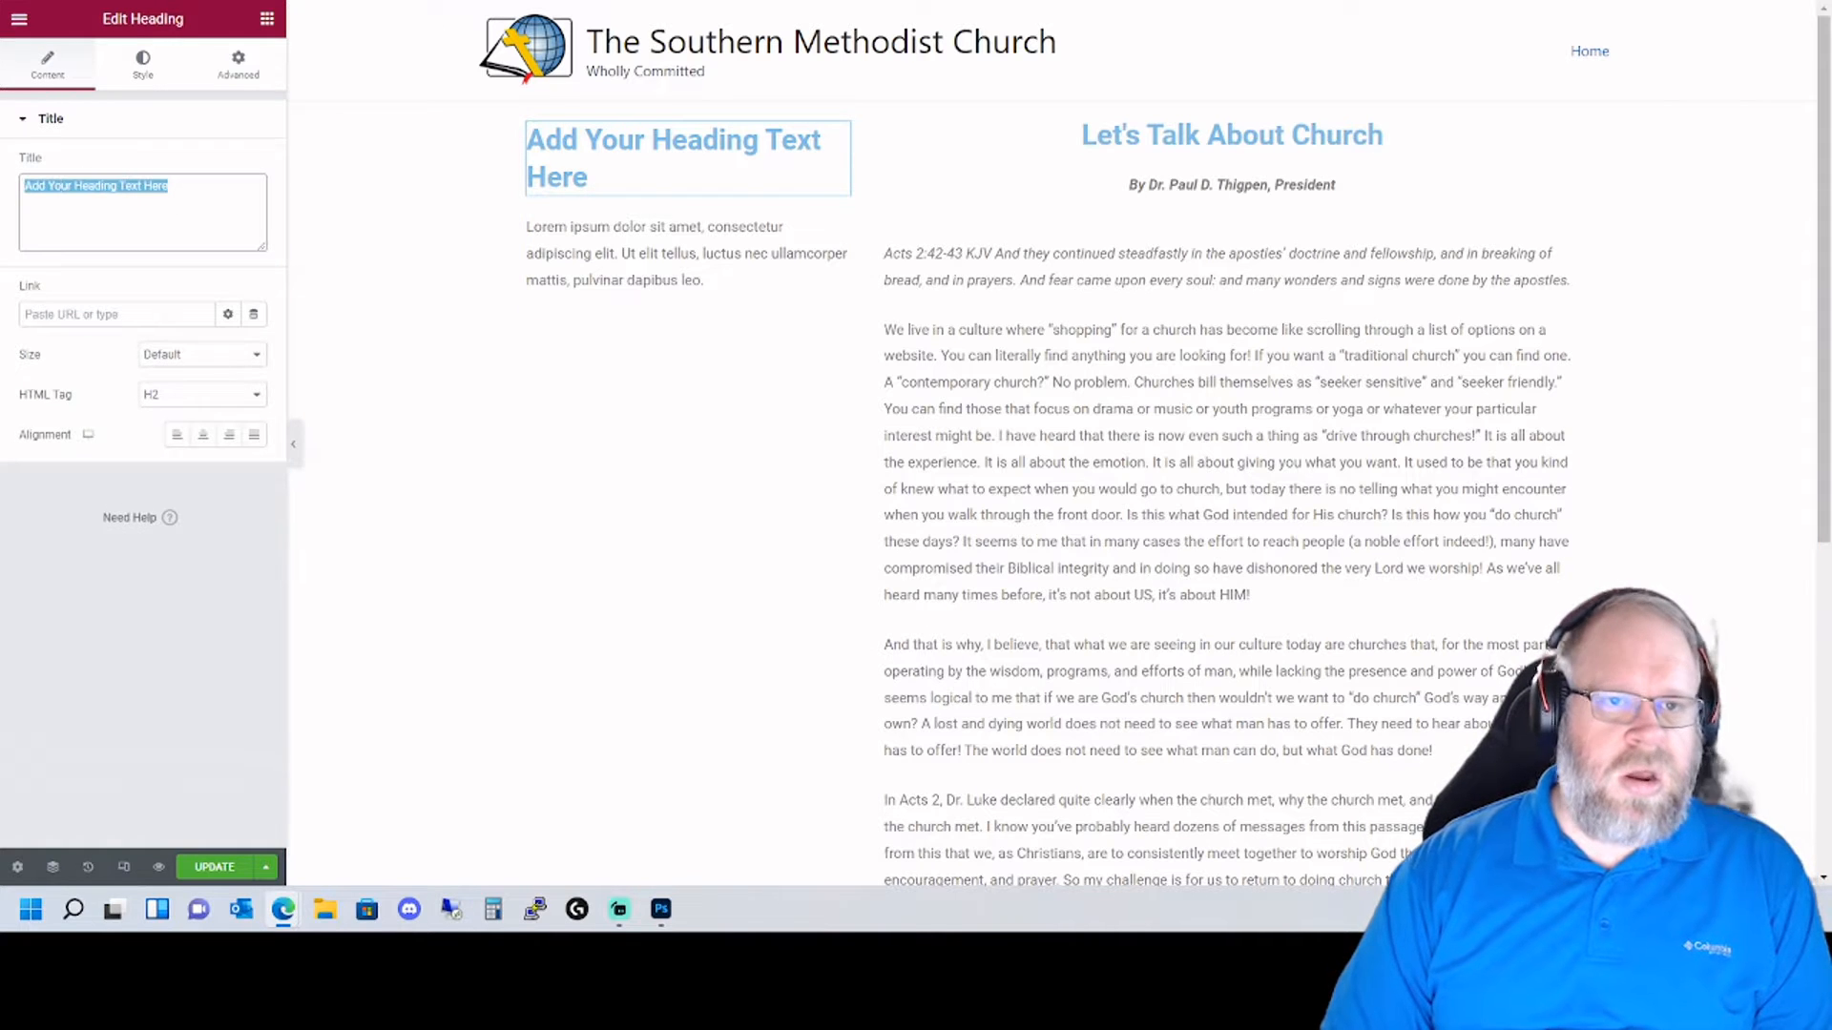
key(ctrl+Tab)
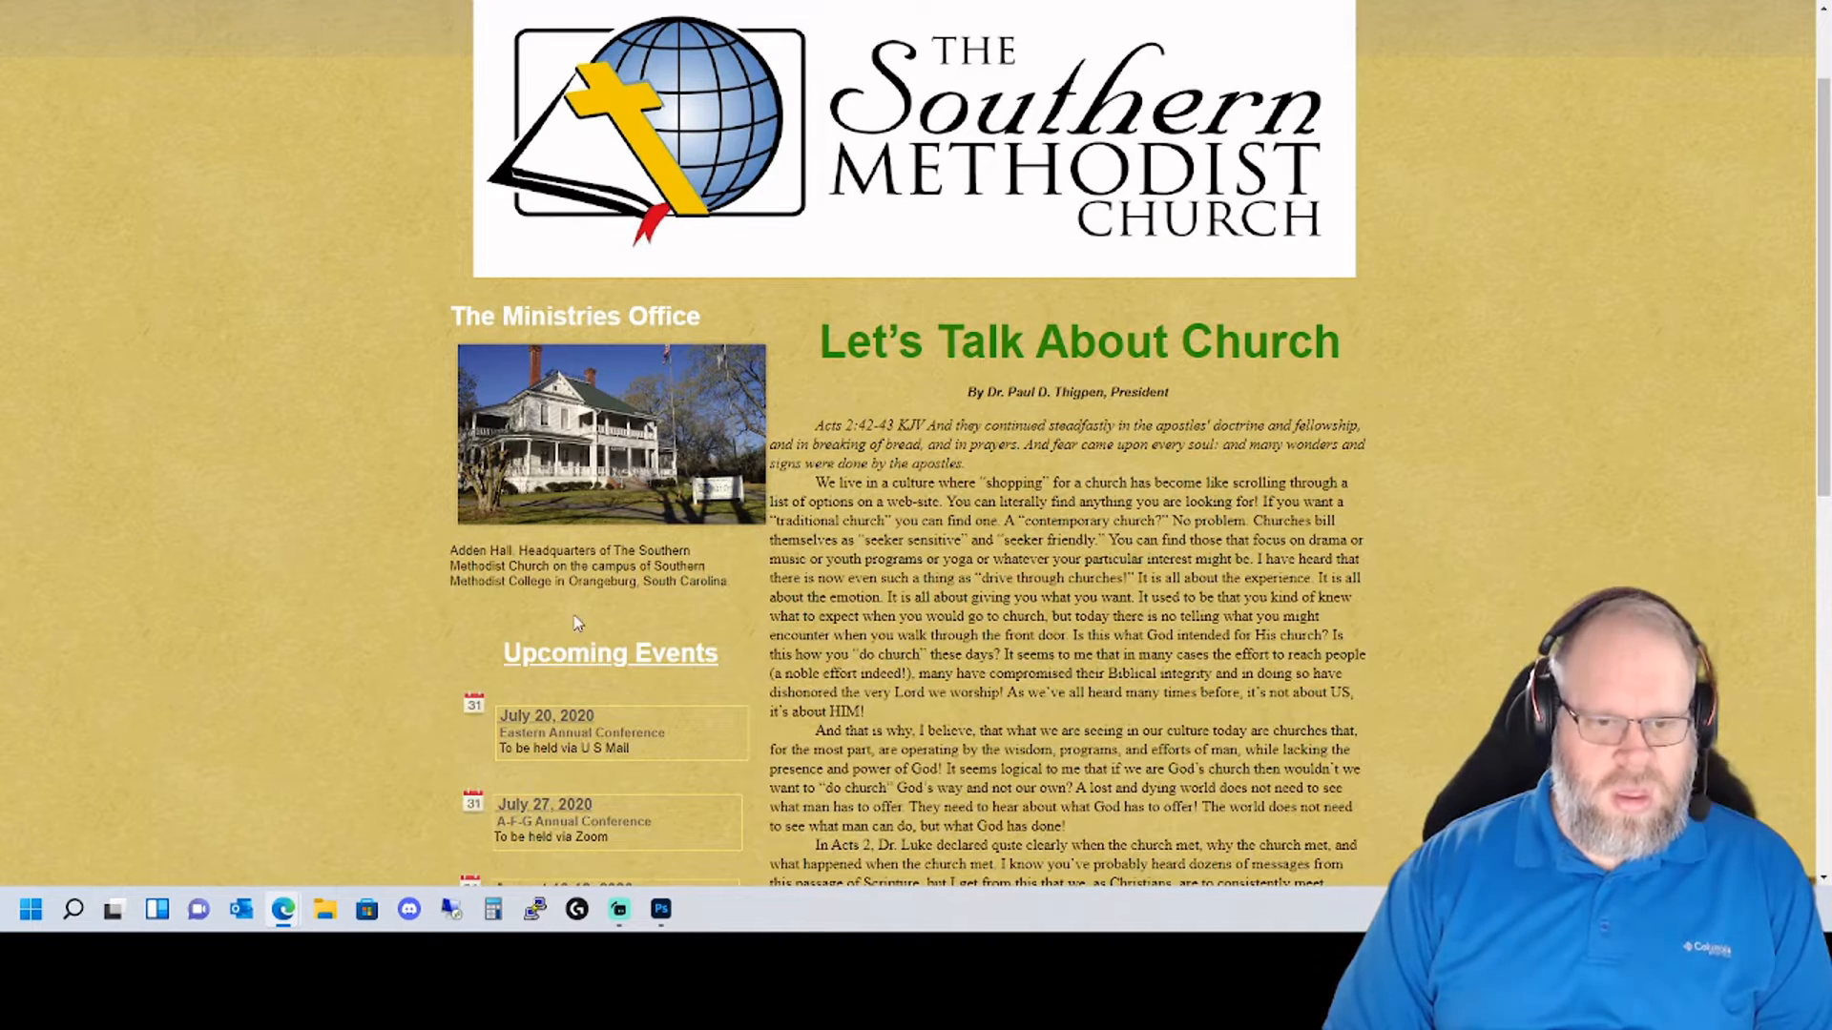
key(ctrl+shift+Tab)
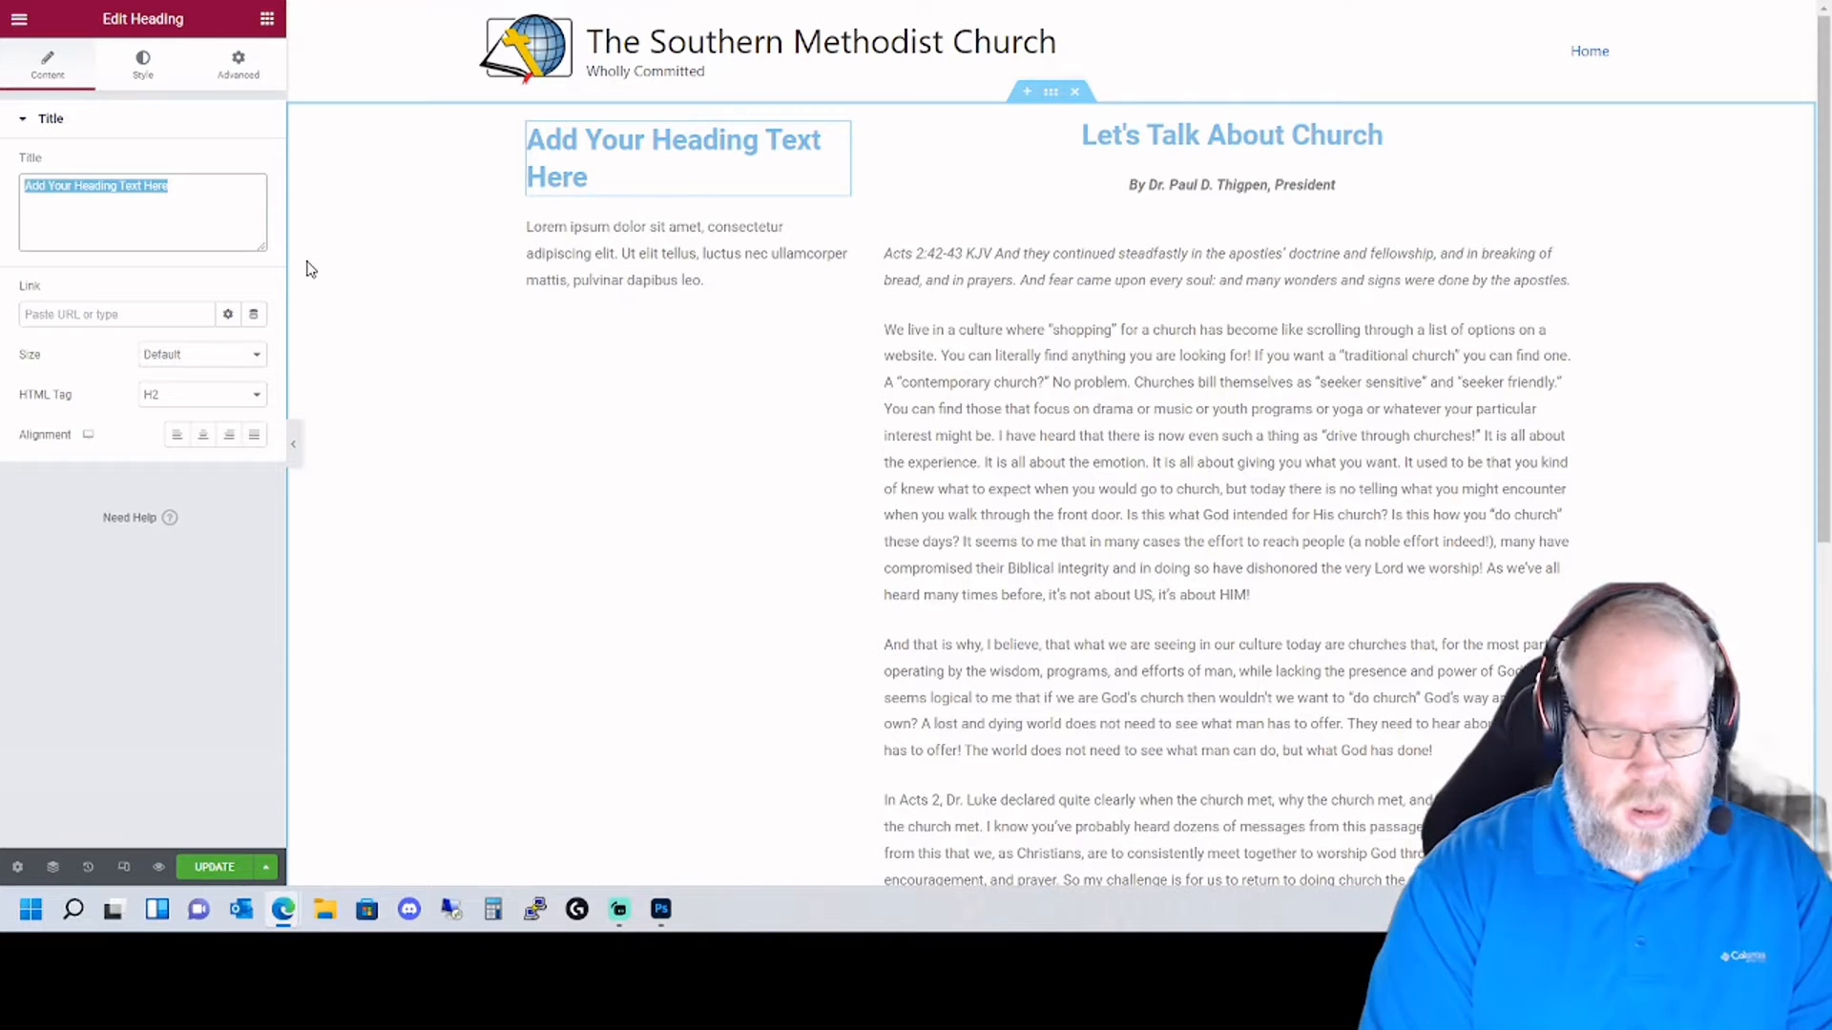
text(Upcoming Events)
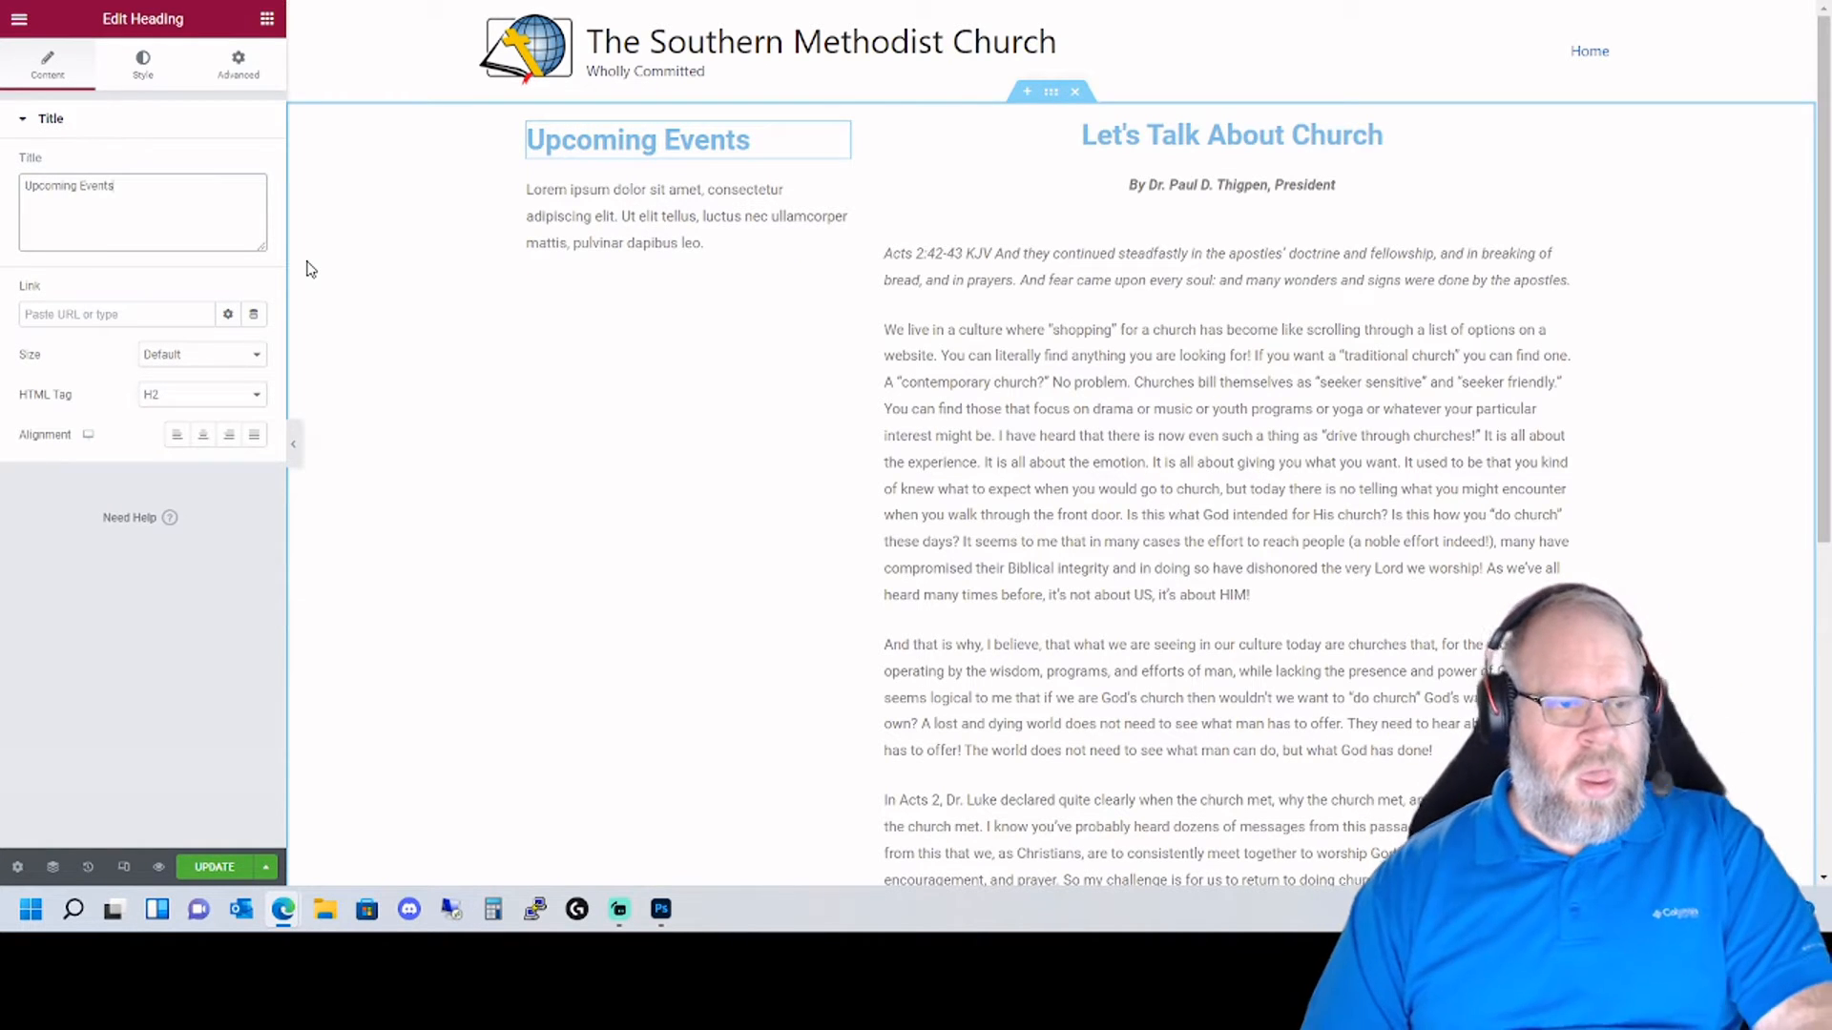
click(267, 21)
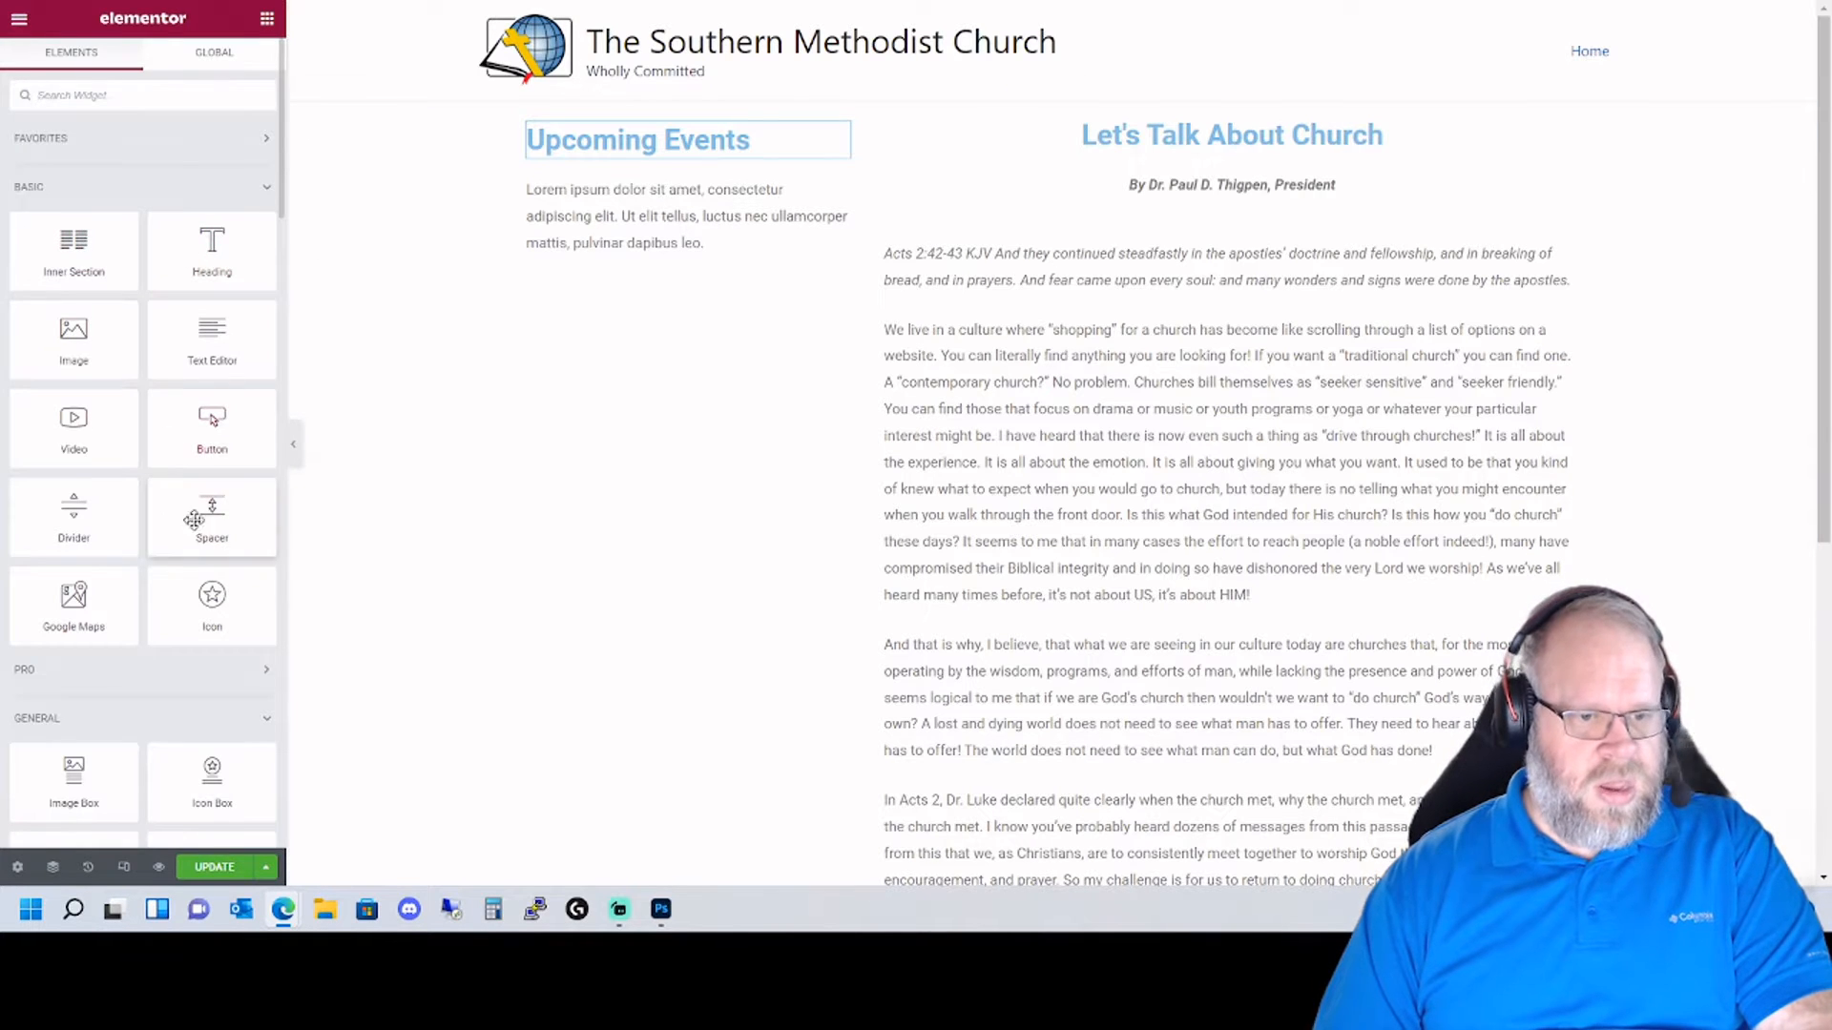
- Add a Divider between the Upcoming Events heading and the text, using the Primary global color and a gap of 2
drag(74, 515, 630, 195)
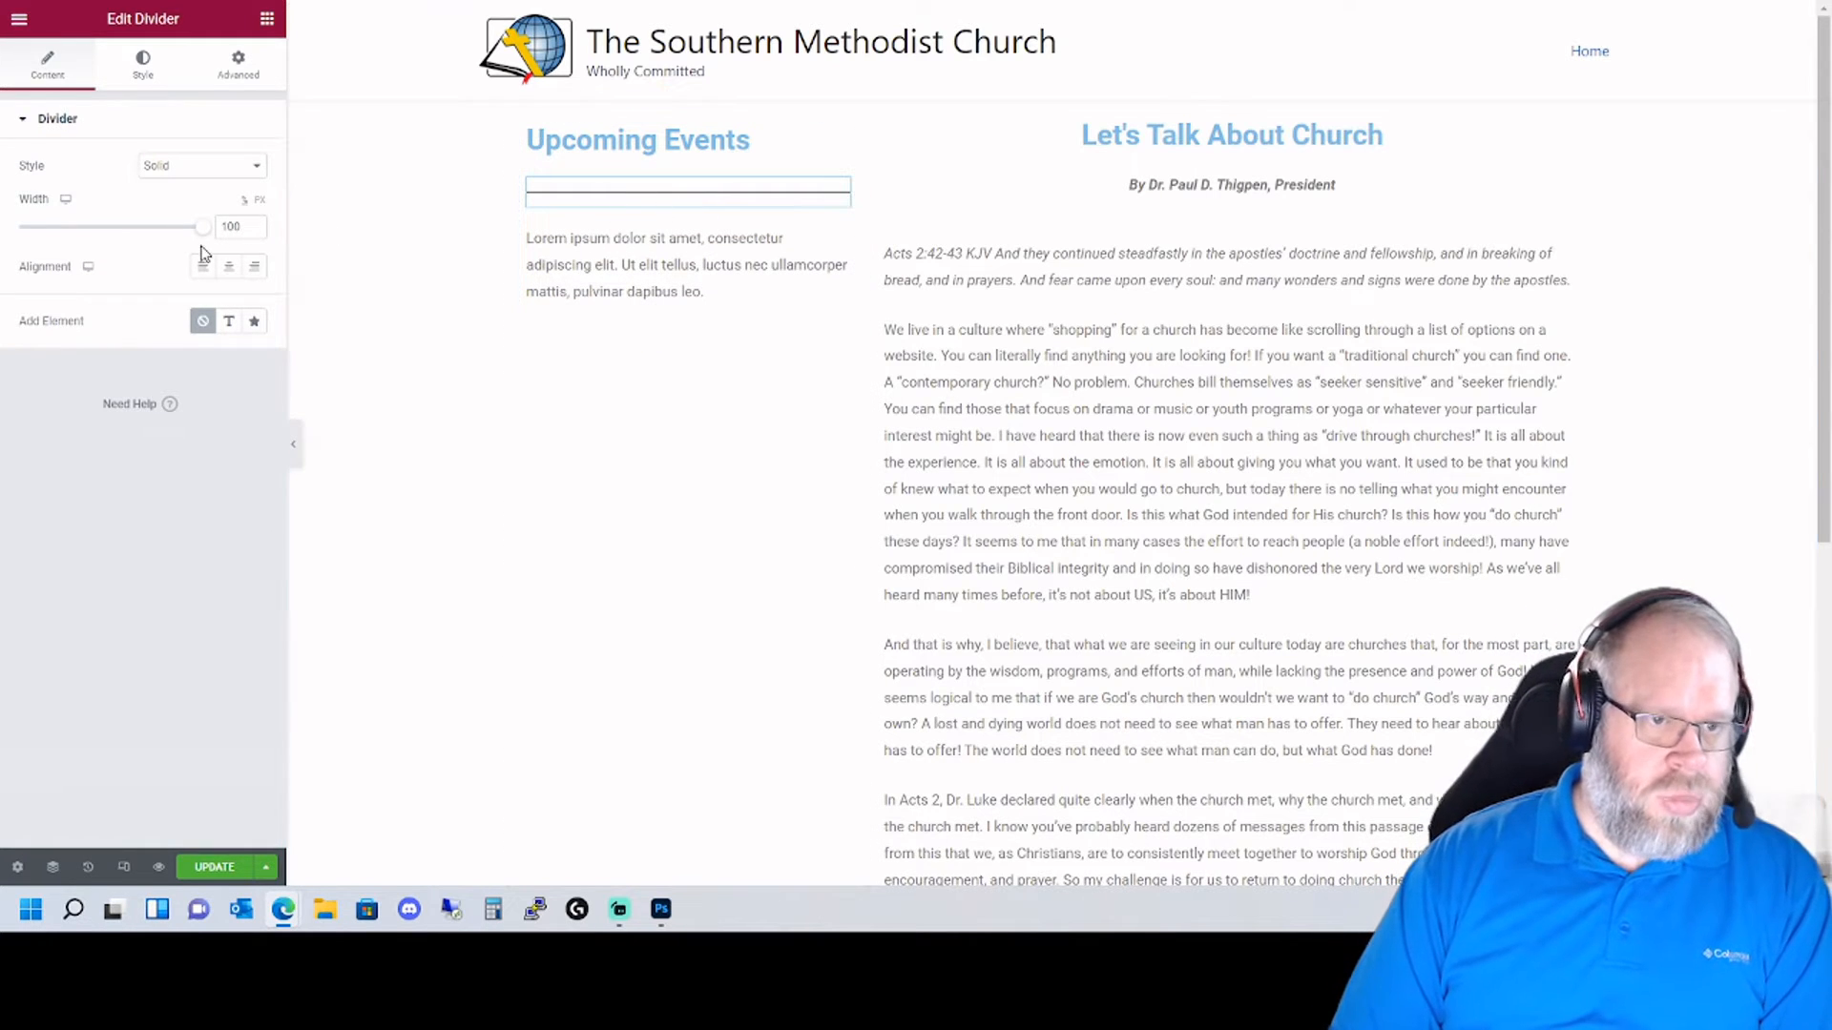
click(143, 65)
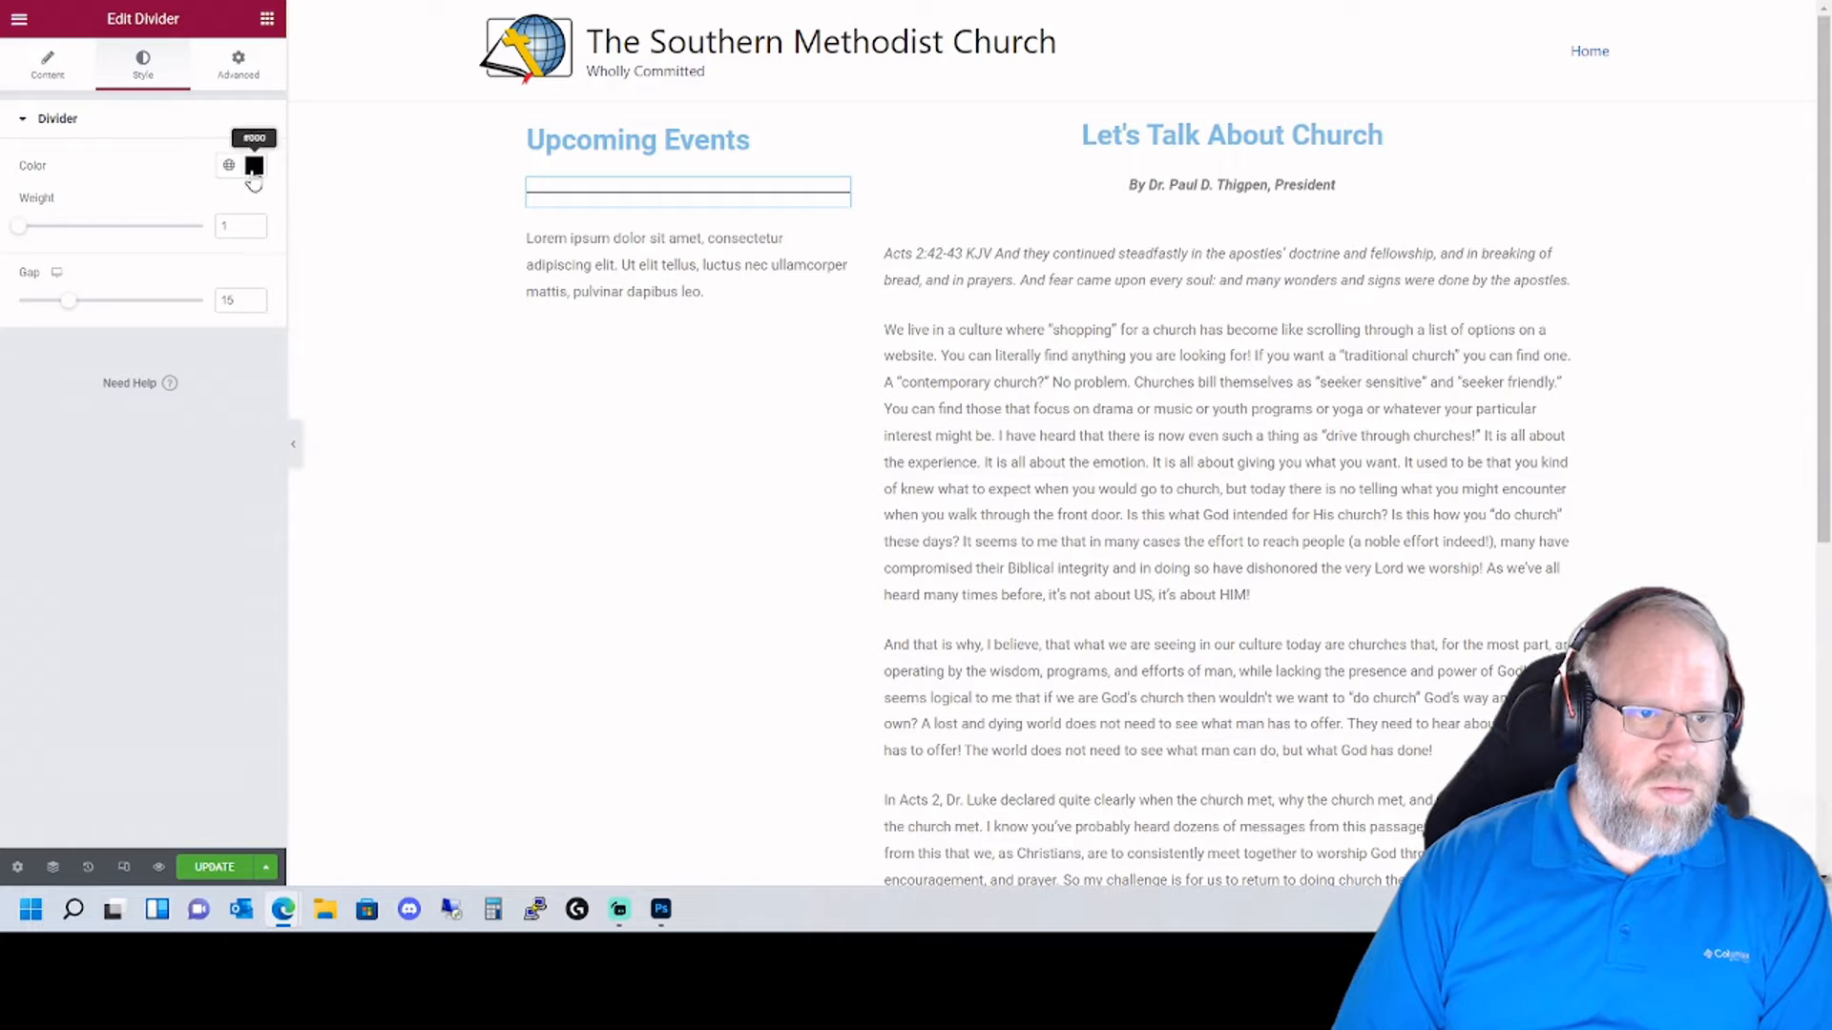
click(230, 168)
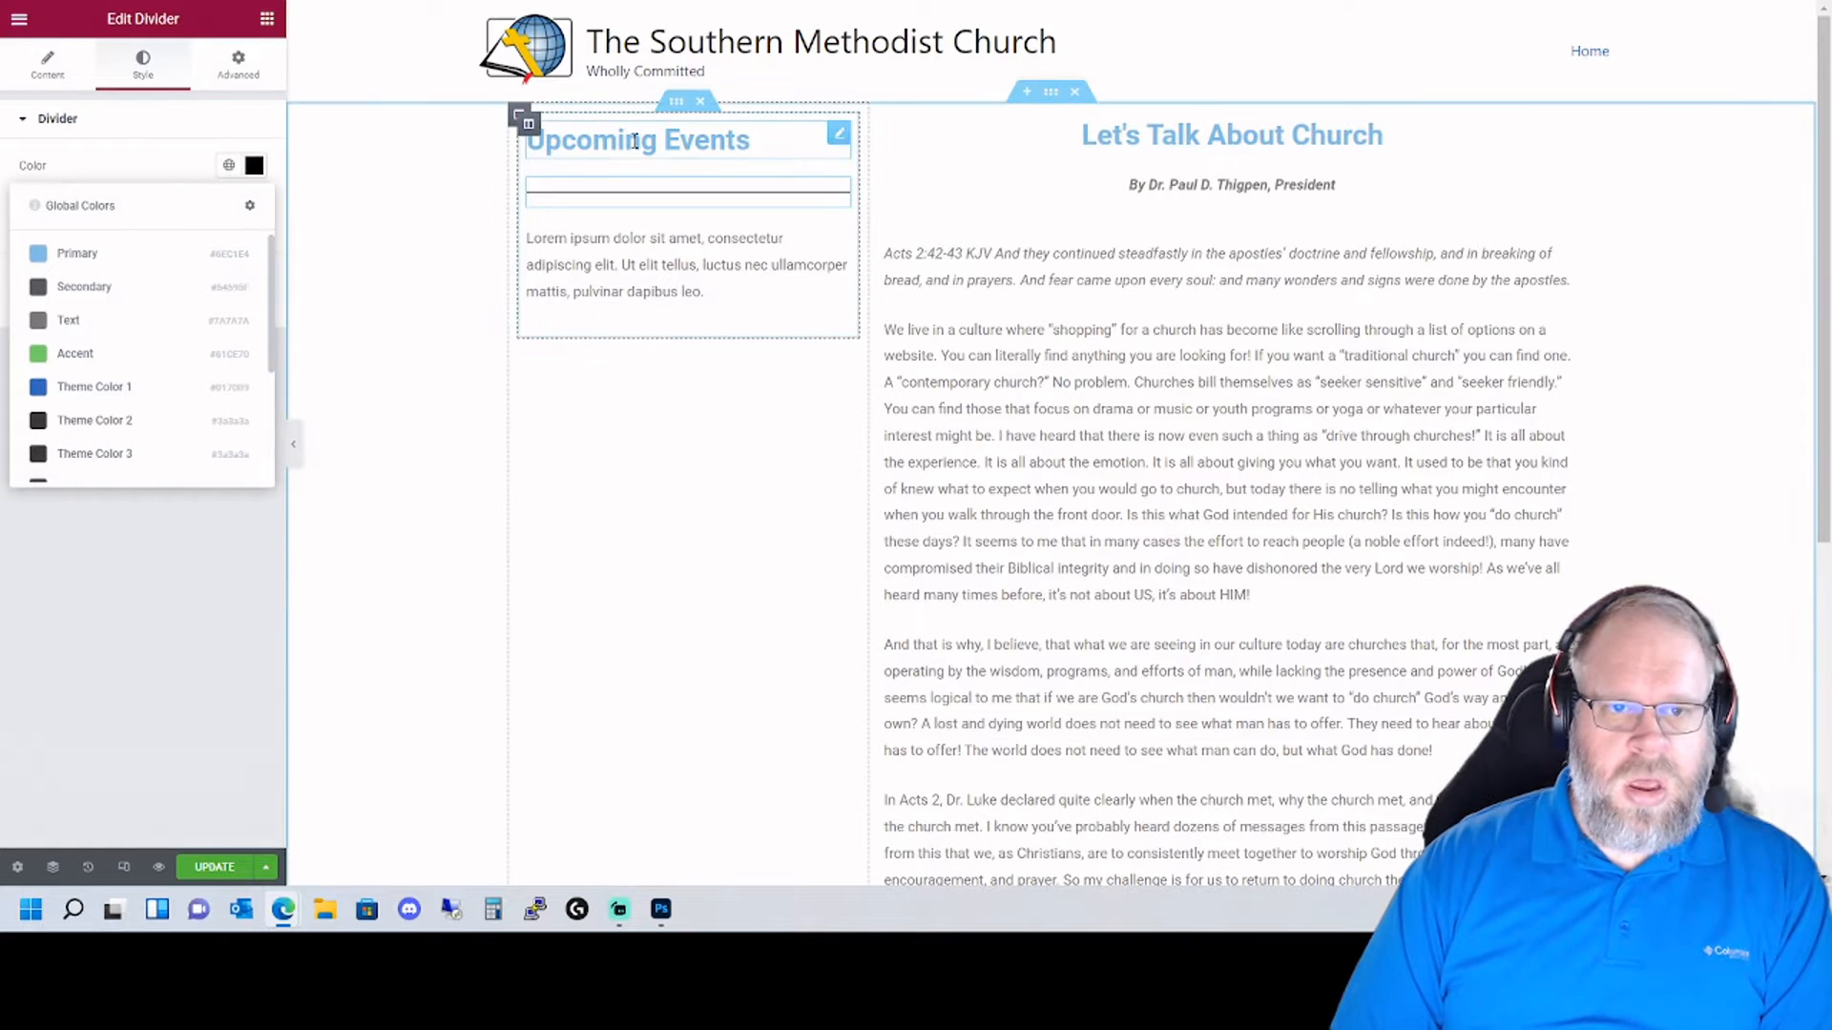
click(41, 256)
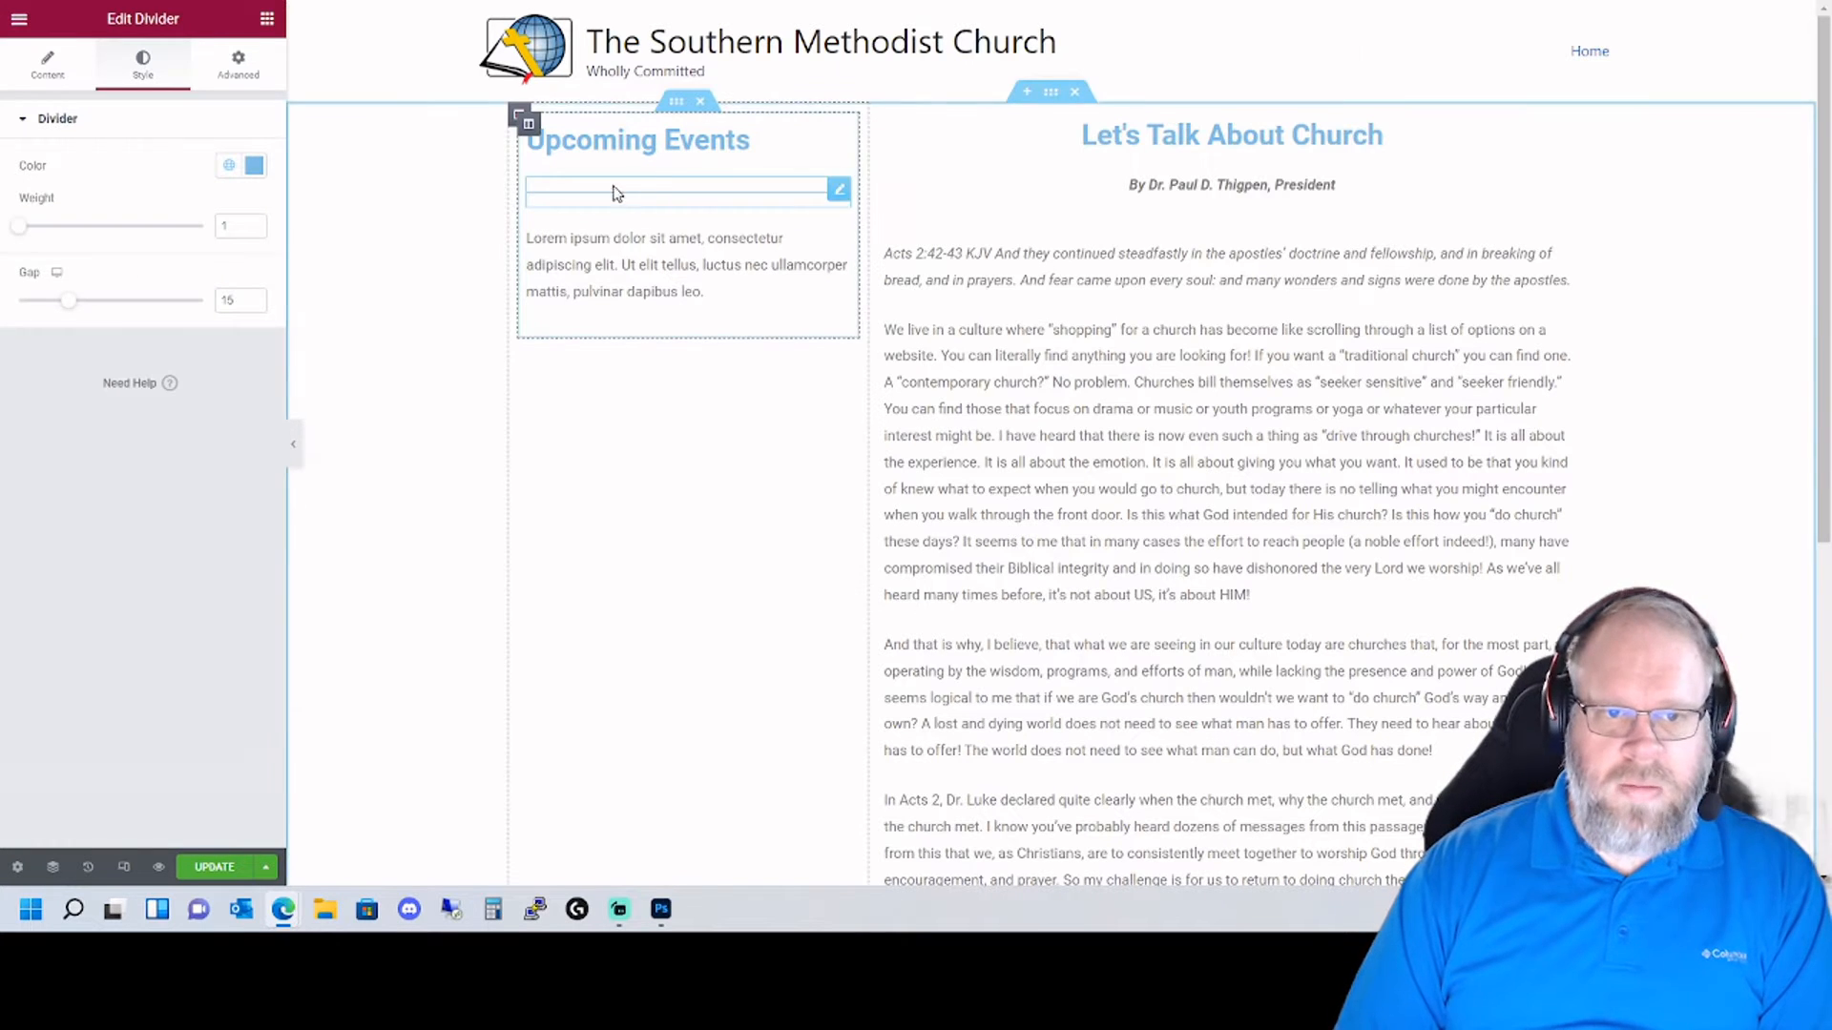
drag(70, 301, 19, 301)
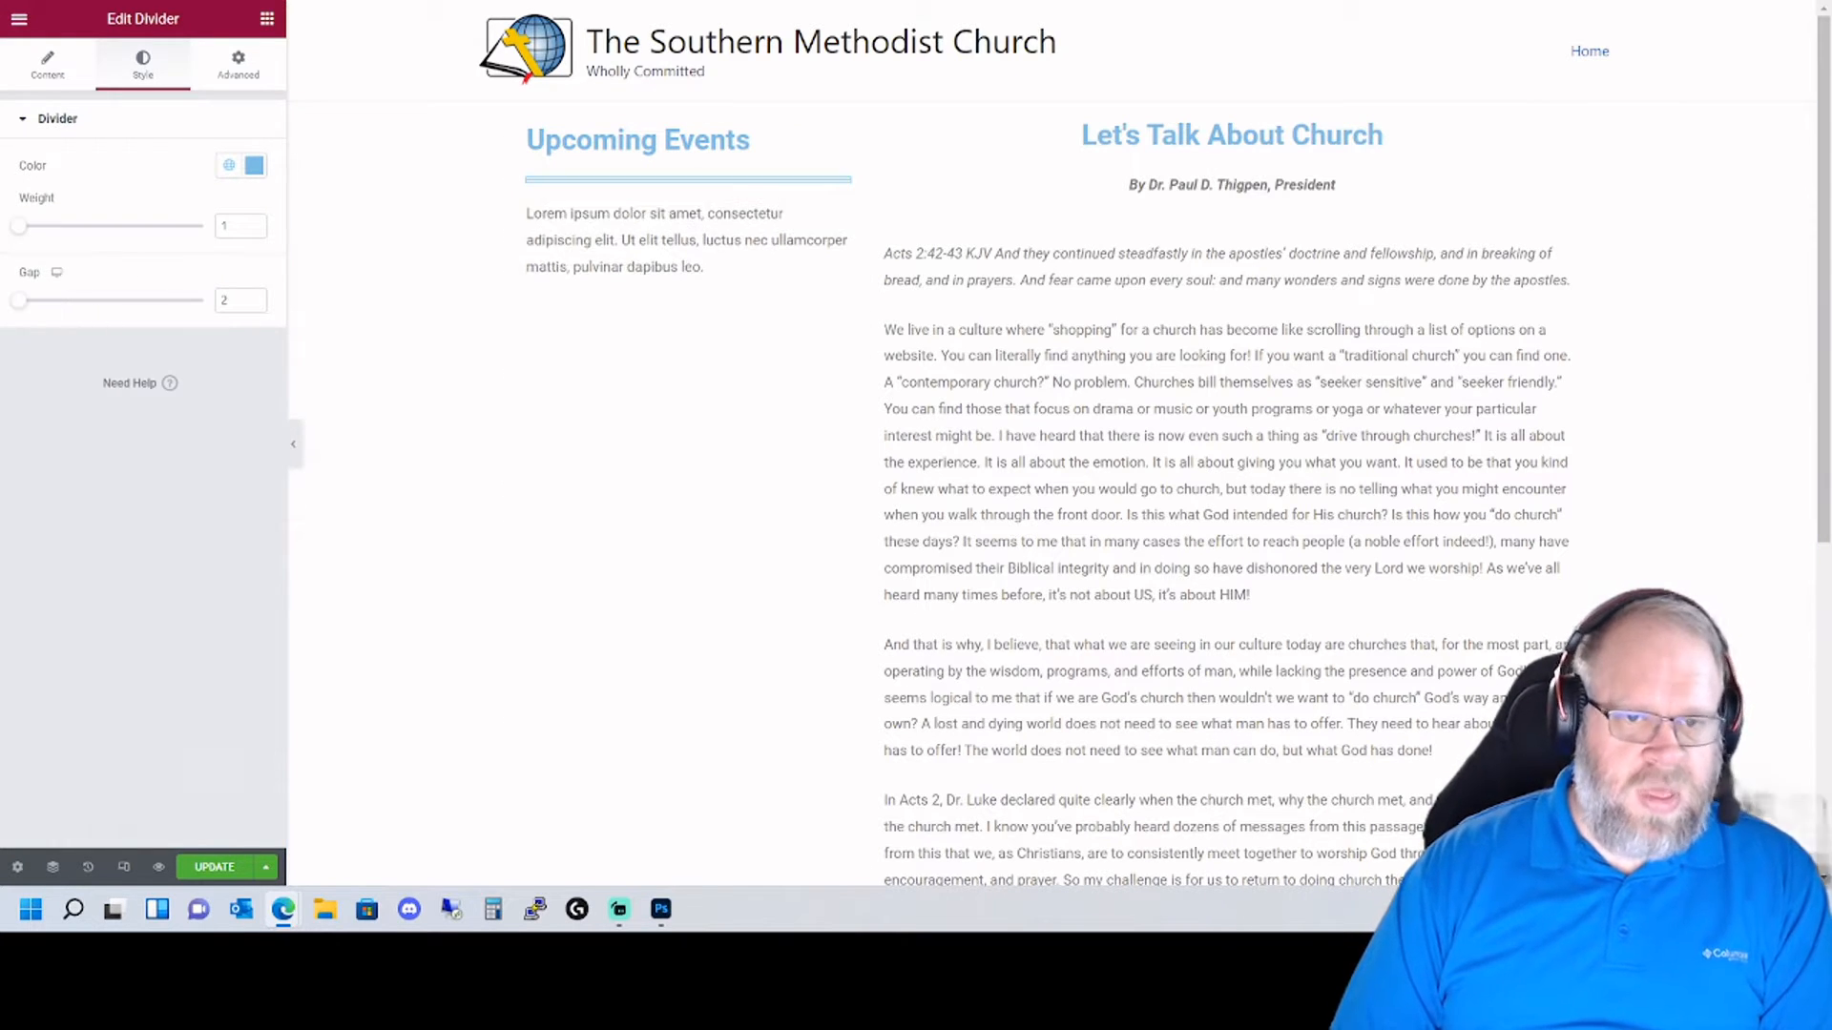
- Set the margin and padding of the inner column holding Upcoming Events to 0 on all sides
click(711, 143)
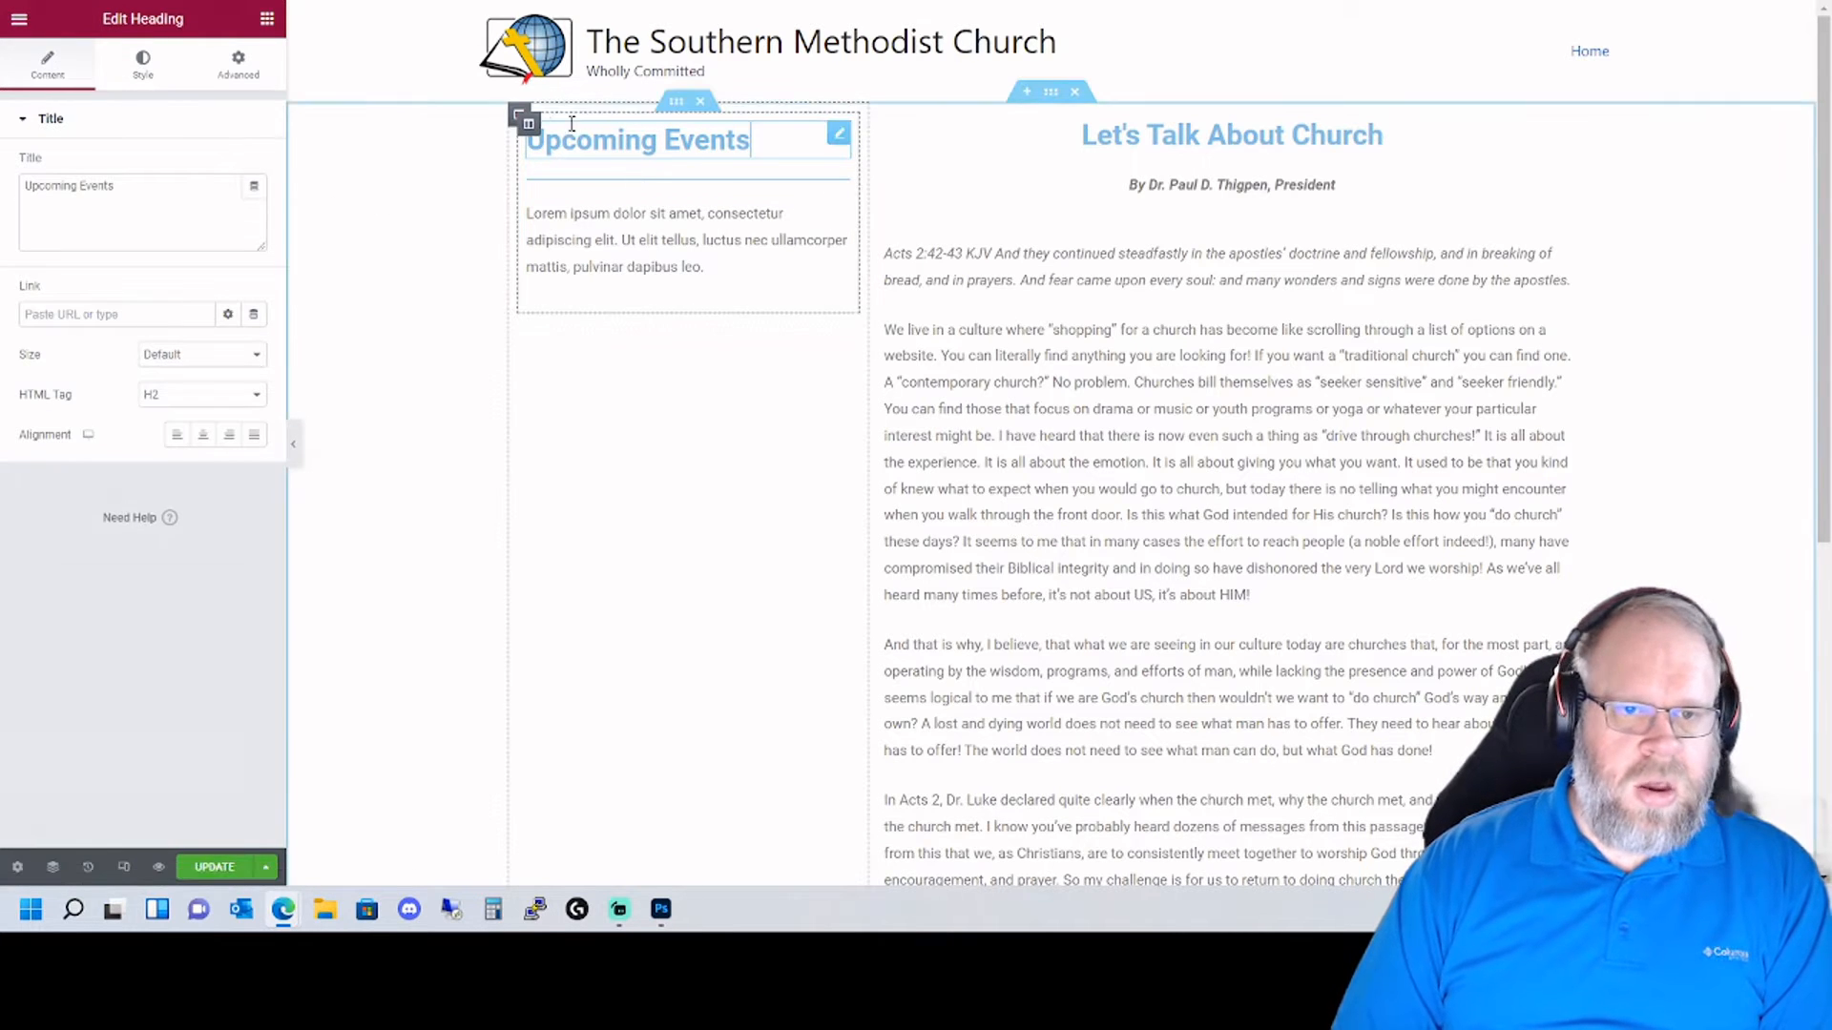
click(527, 122)
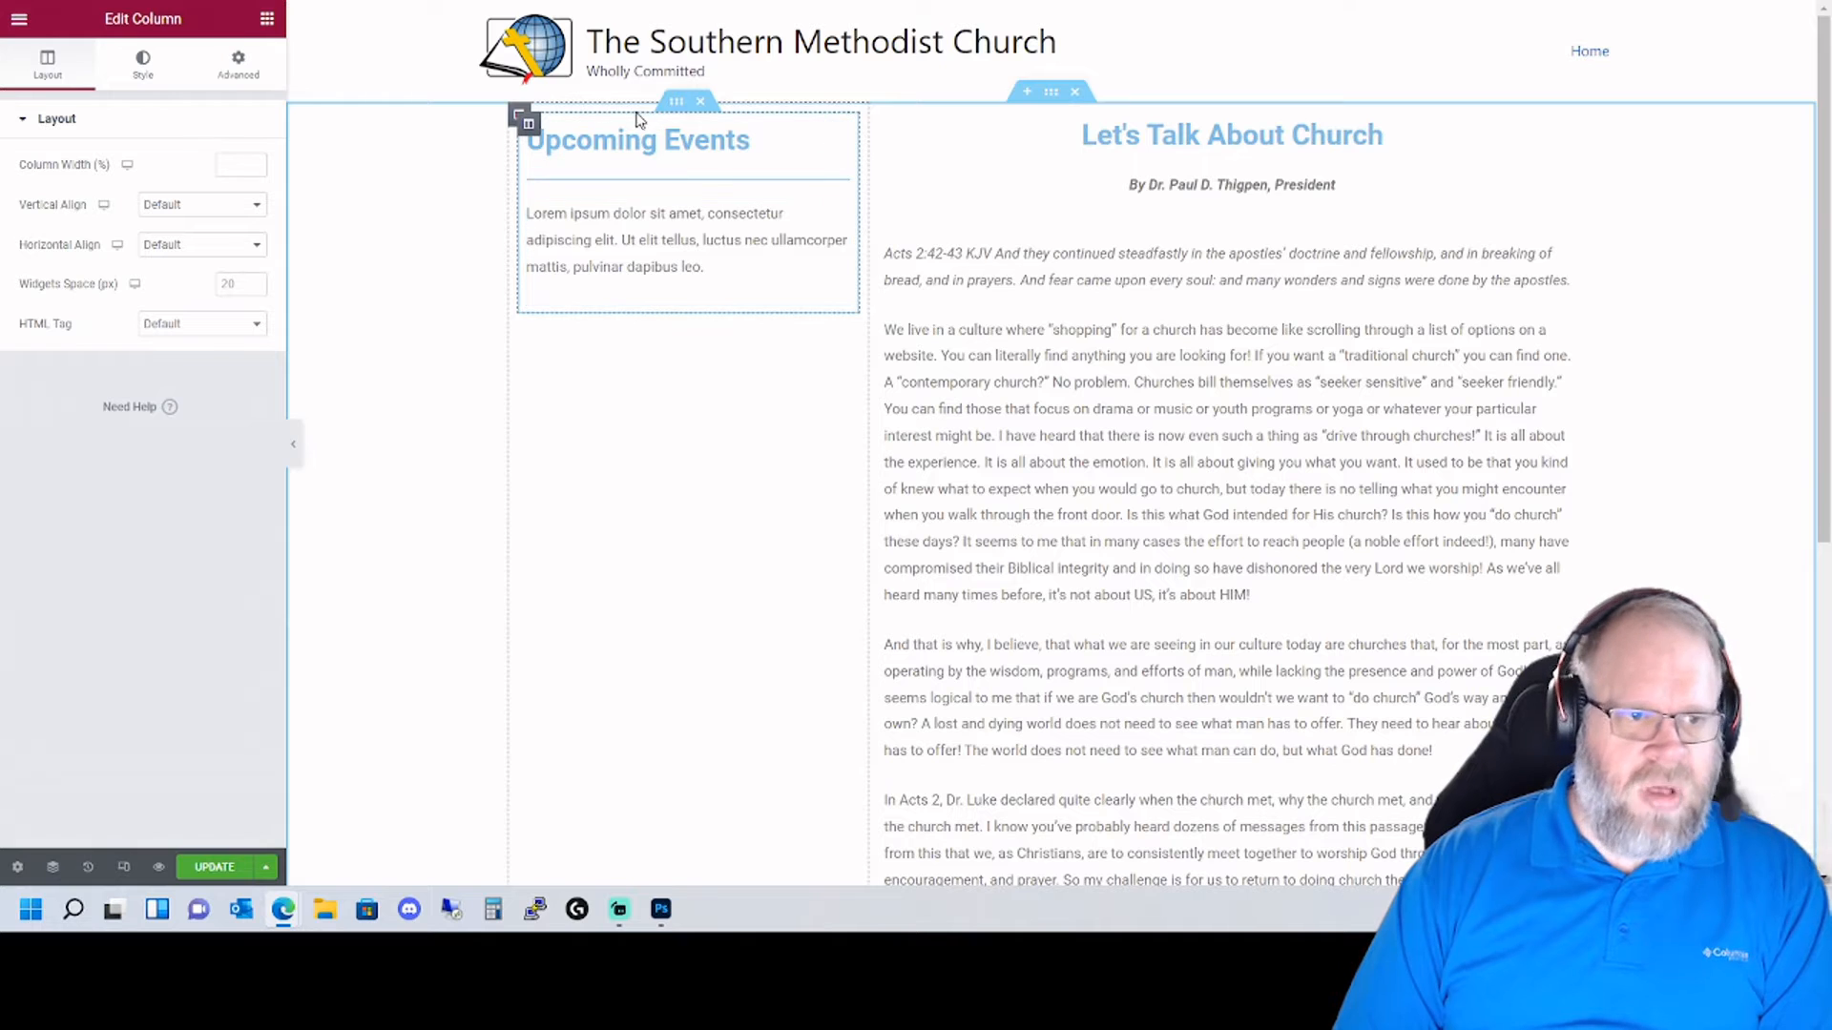
click(117, 80)
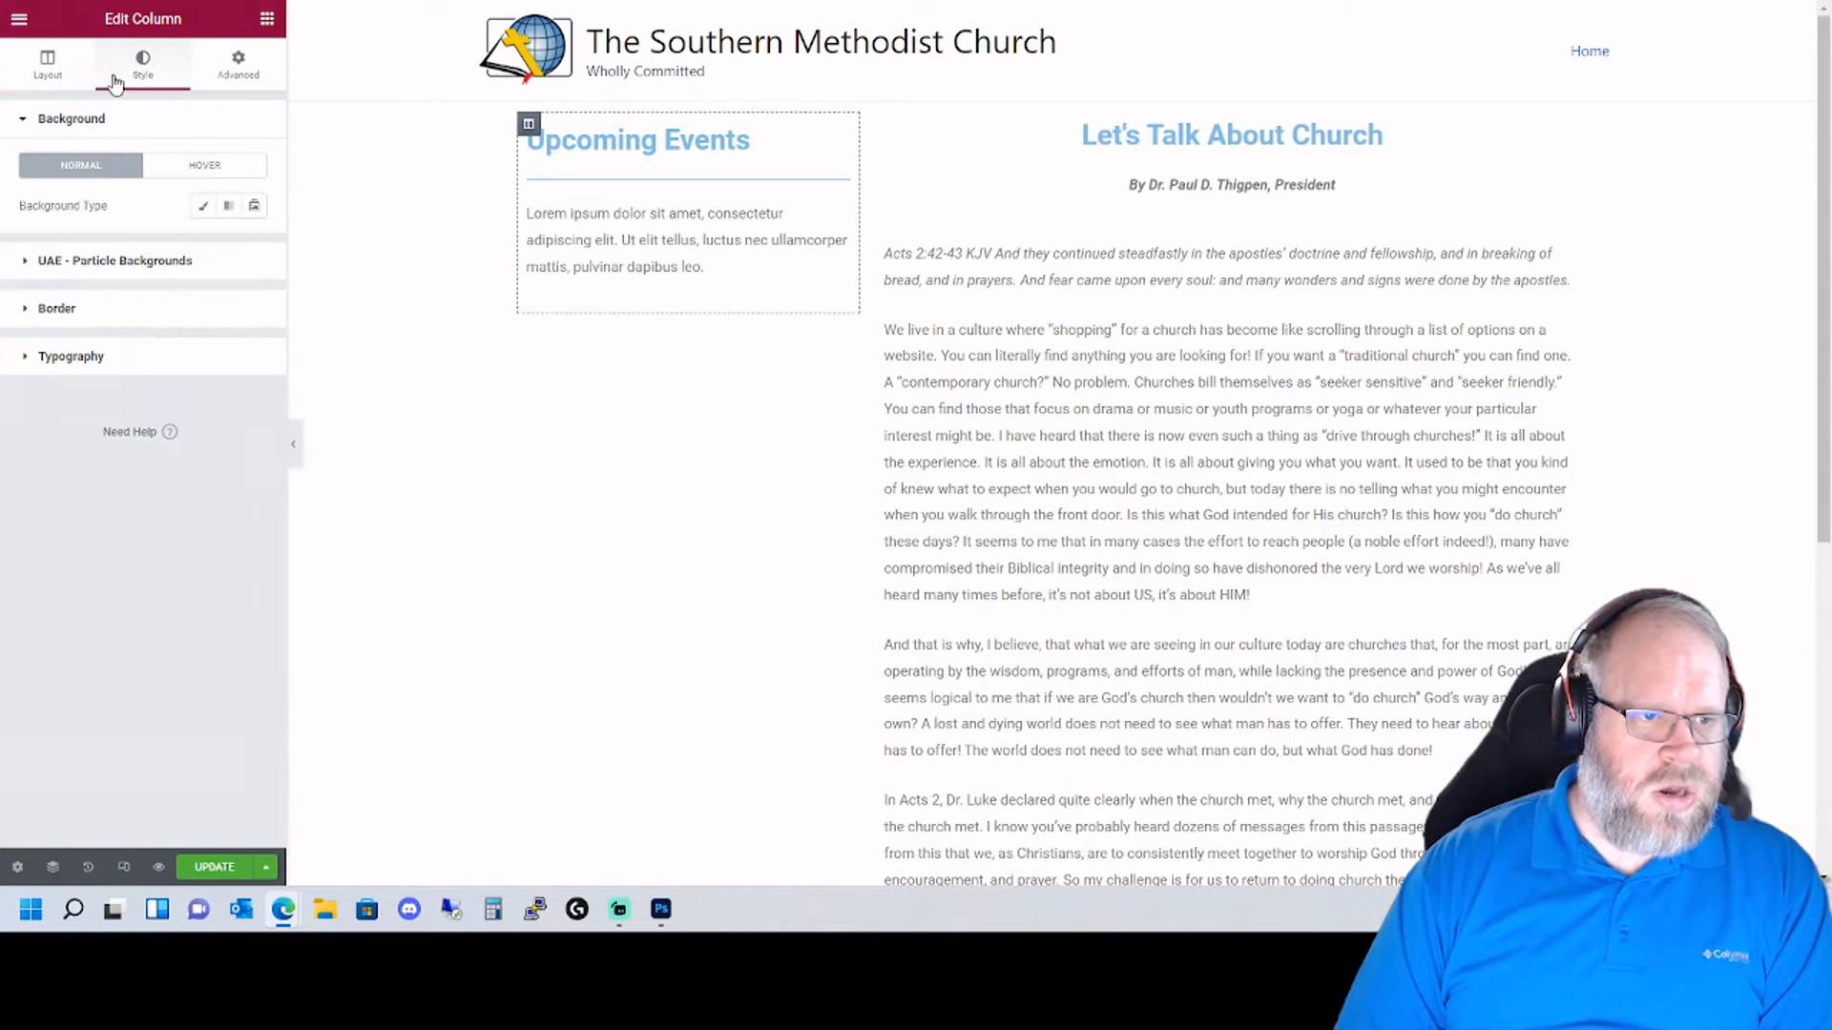
click(241, 67)
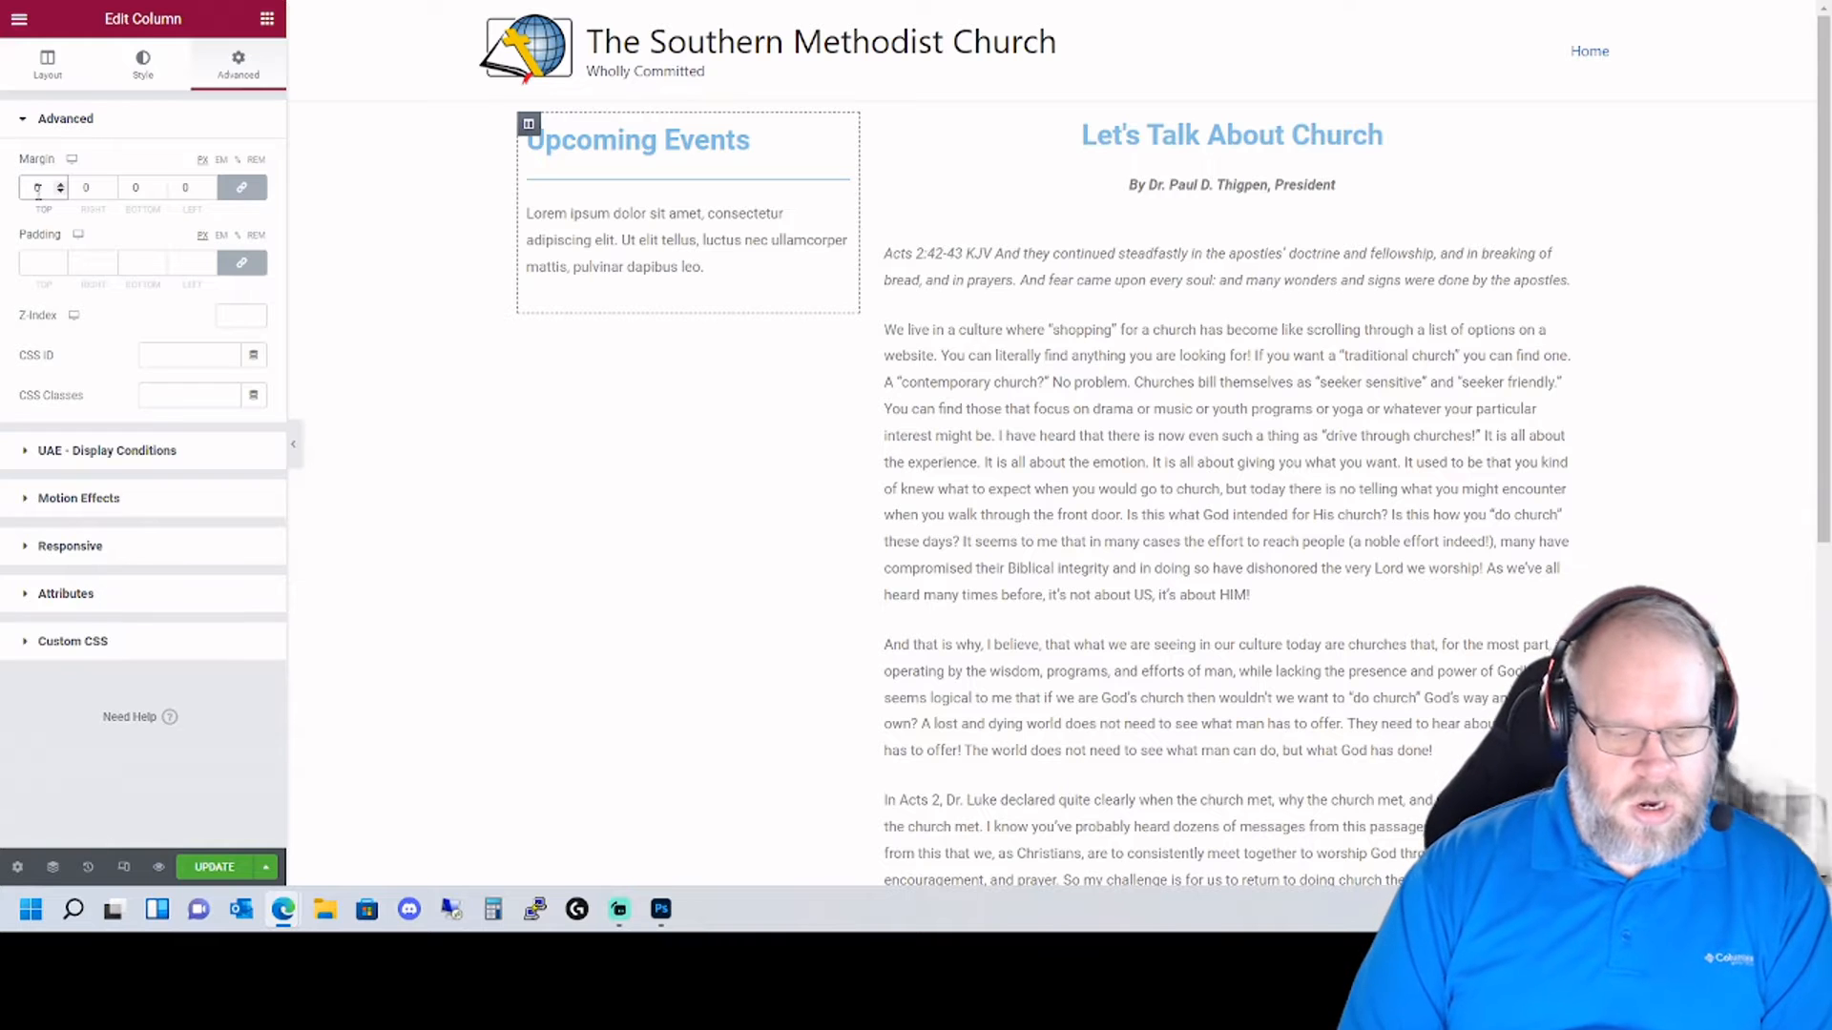
key(Tab)
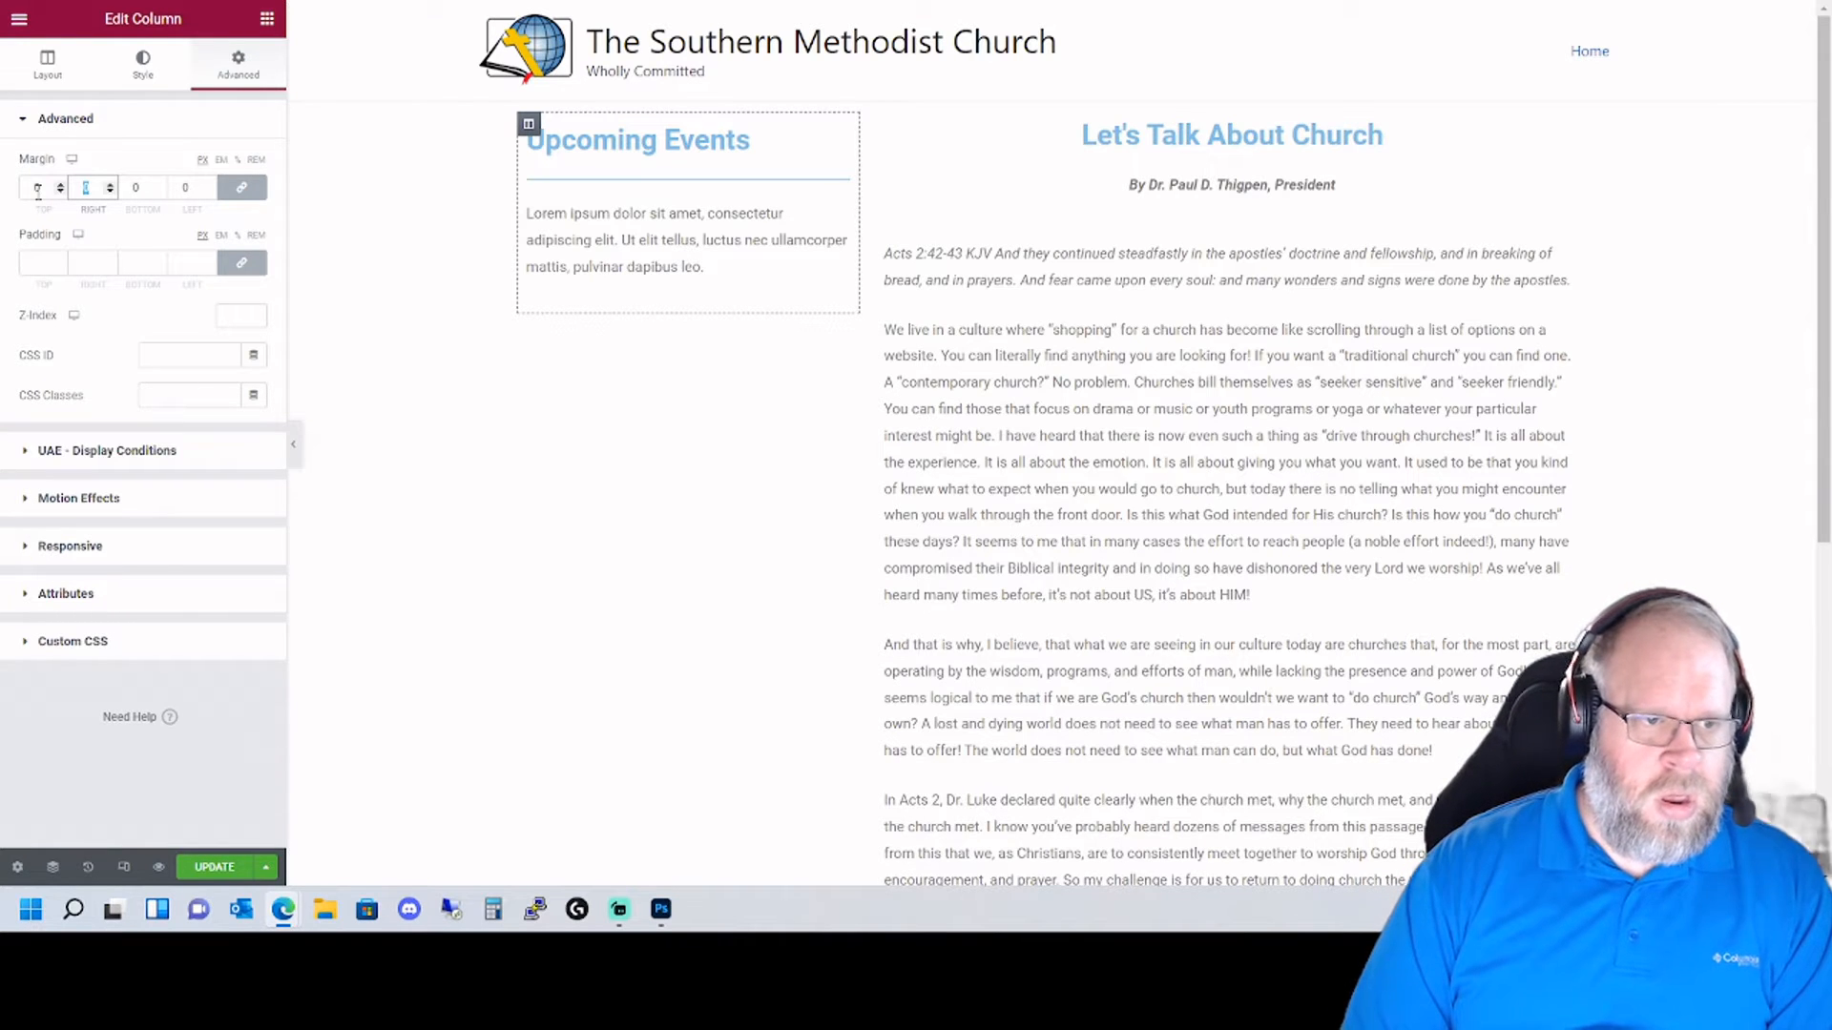
click(29, 264)
text(0)
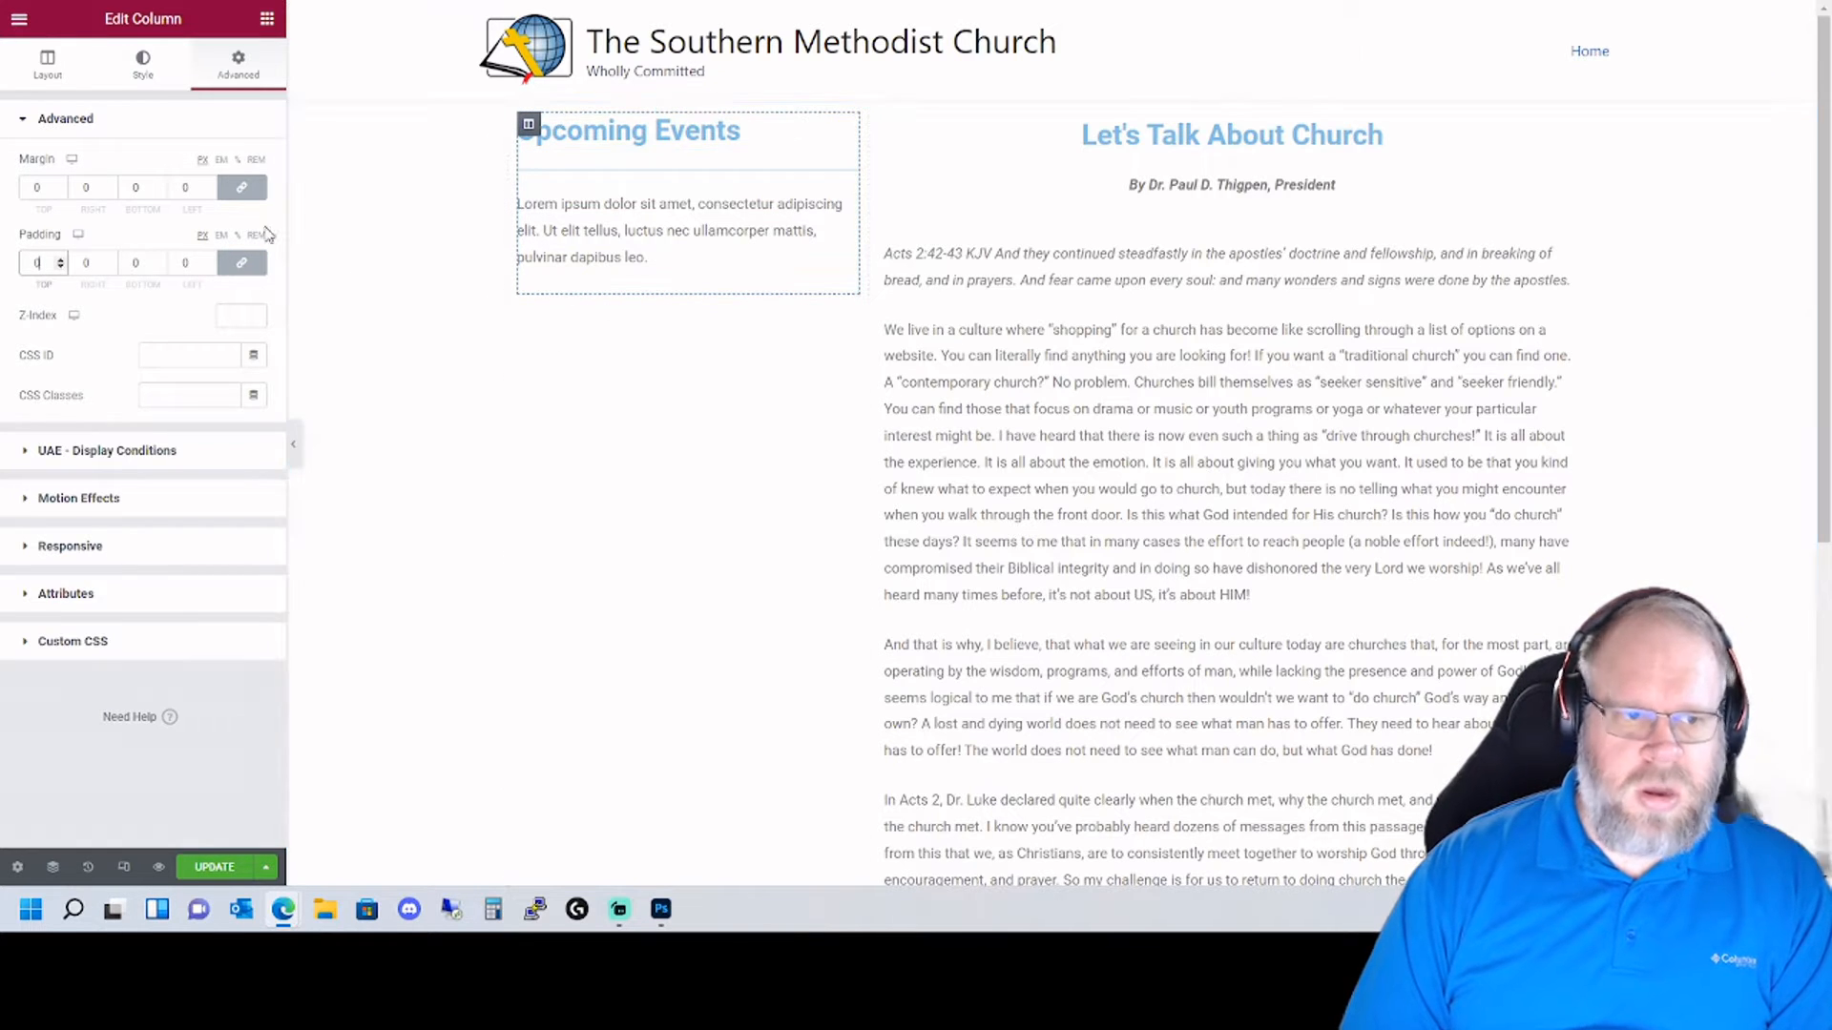
- Give the Upcoming Events inner column a Classic background in a light grey color
click(139, 82)
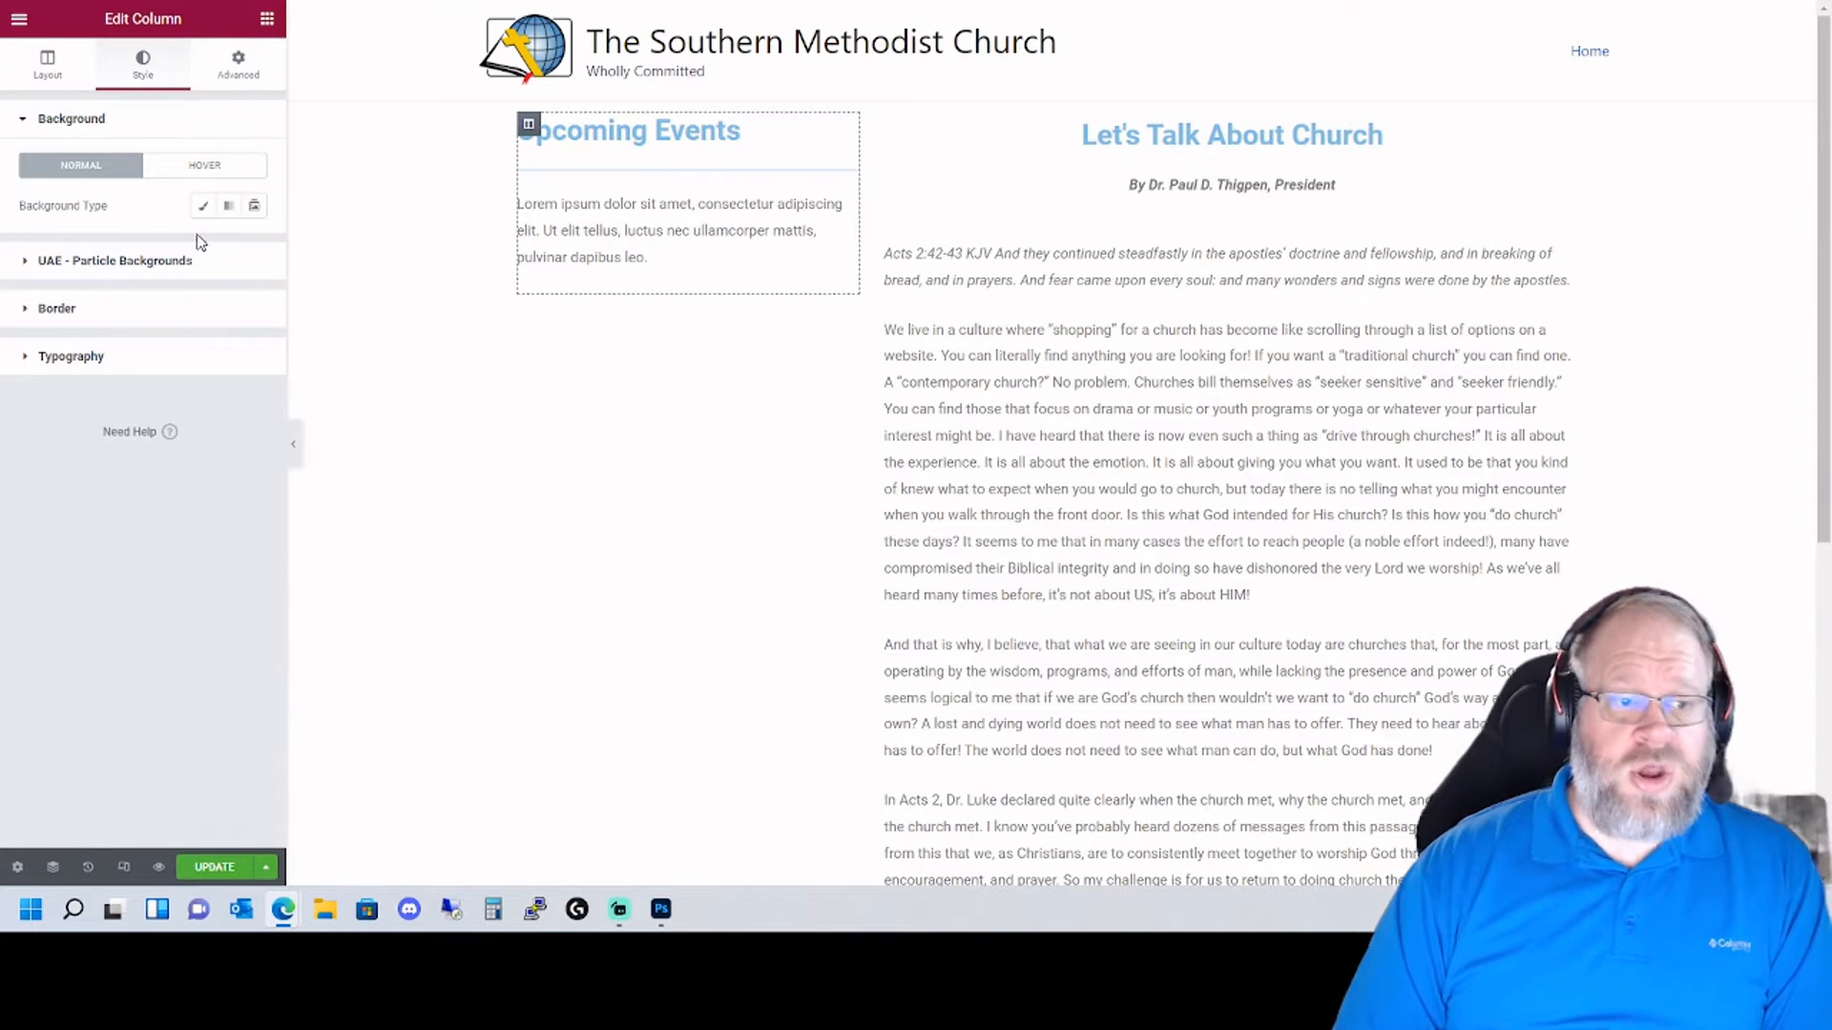
click(202, 206)
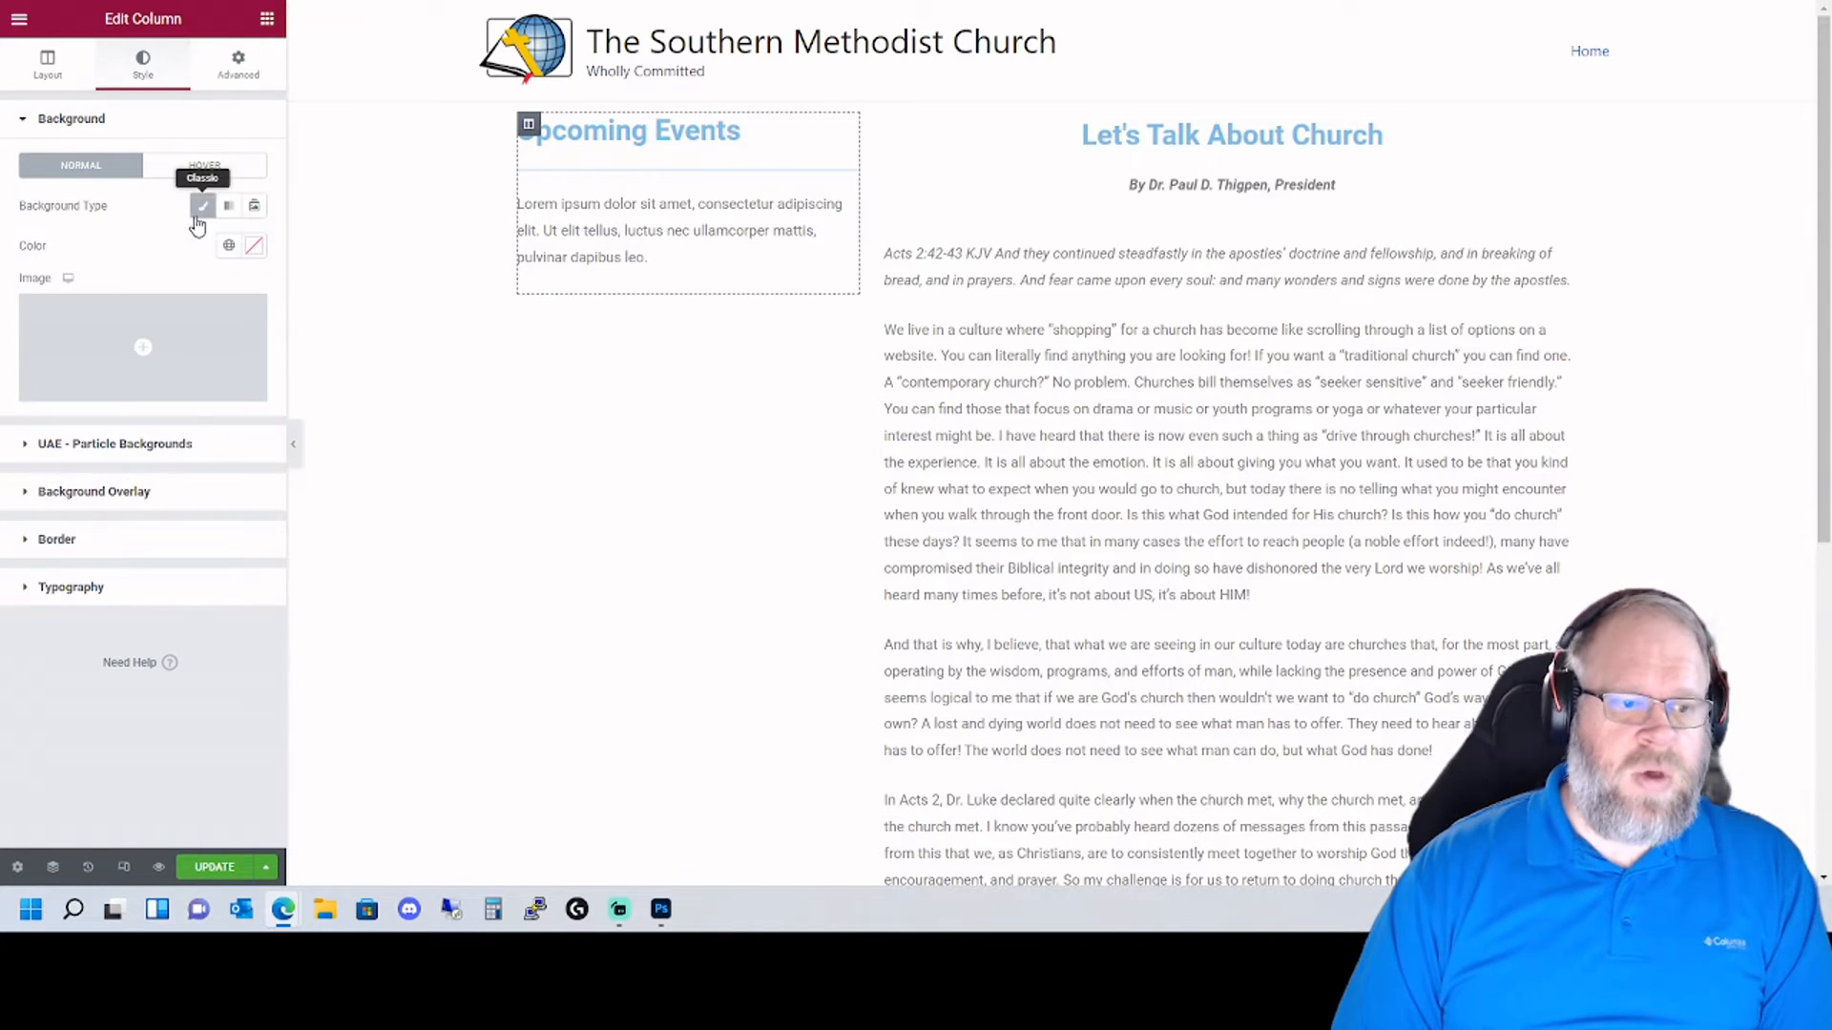
click(253, 245)
mouse_move(82, 459)
mouse_down()
mouse_move(56, 374)
mouse_move(4, 318)
mouse_up()
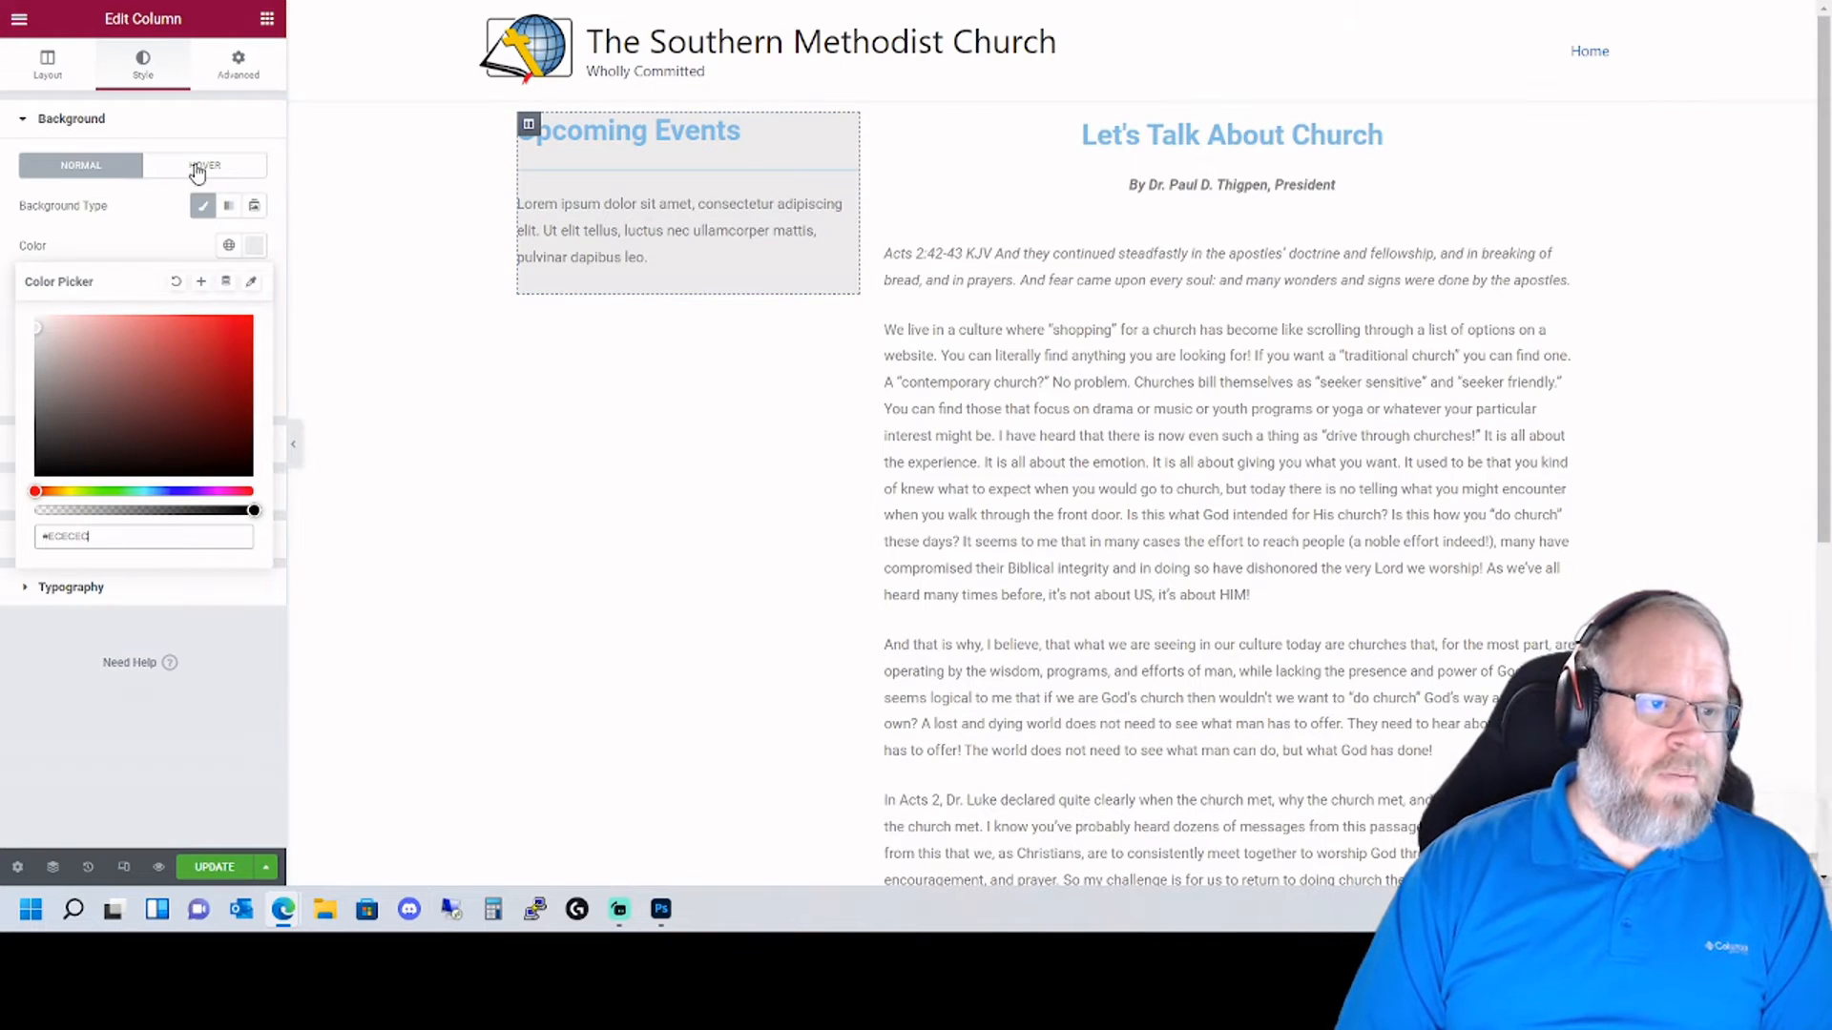
click(229, 72)
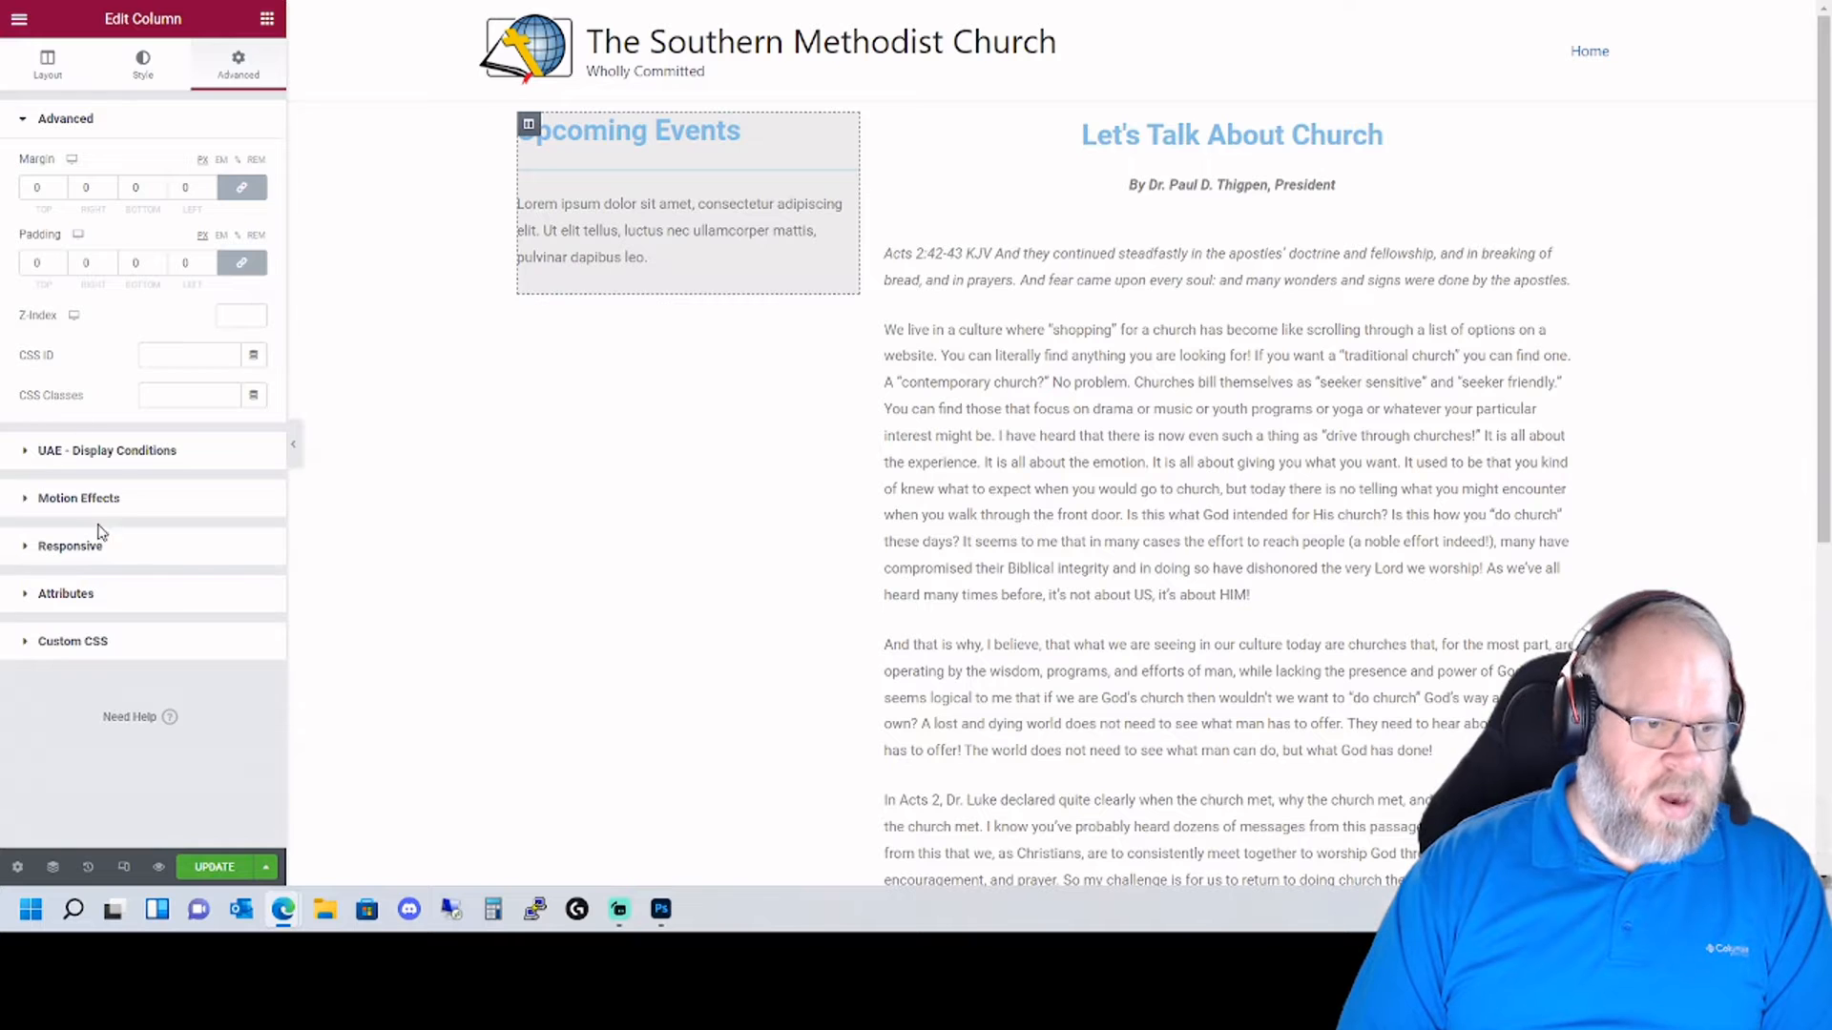
click(33, 506)
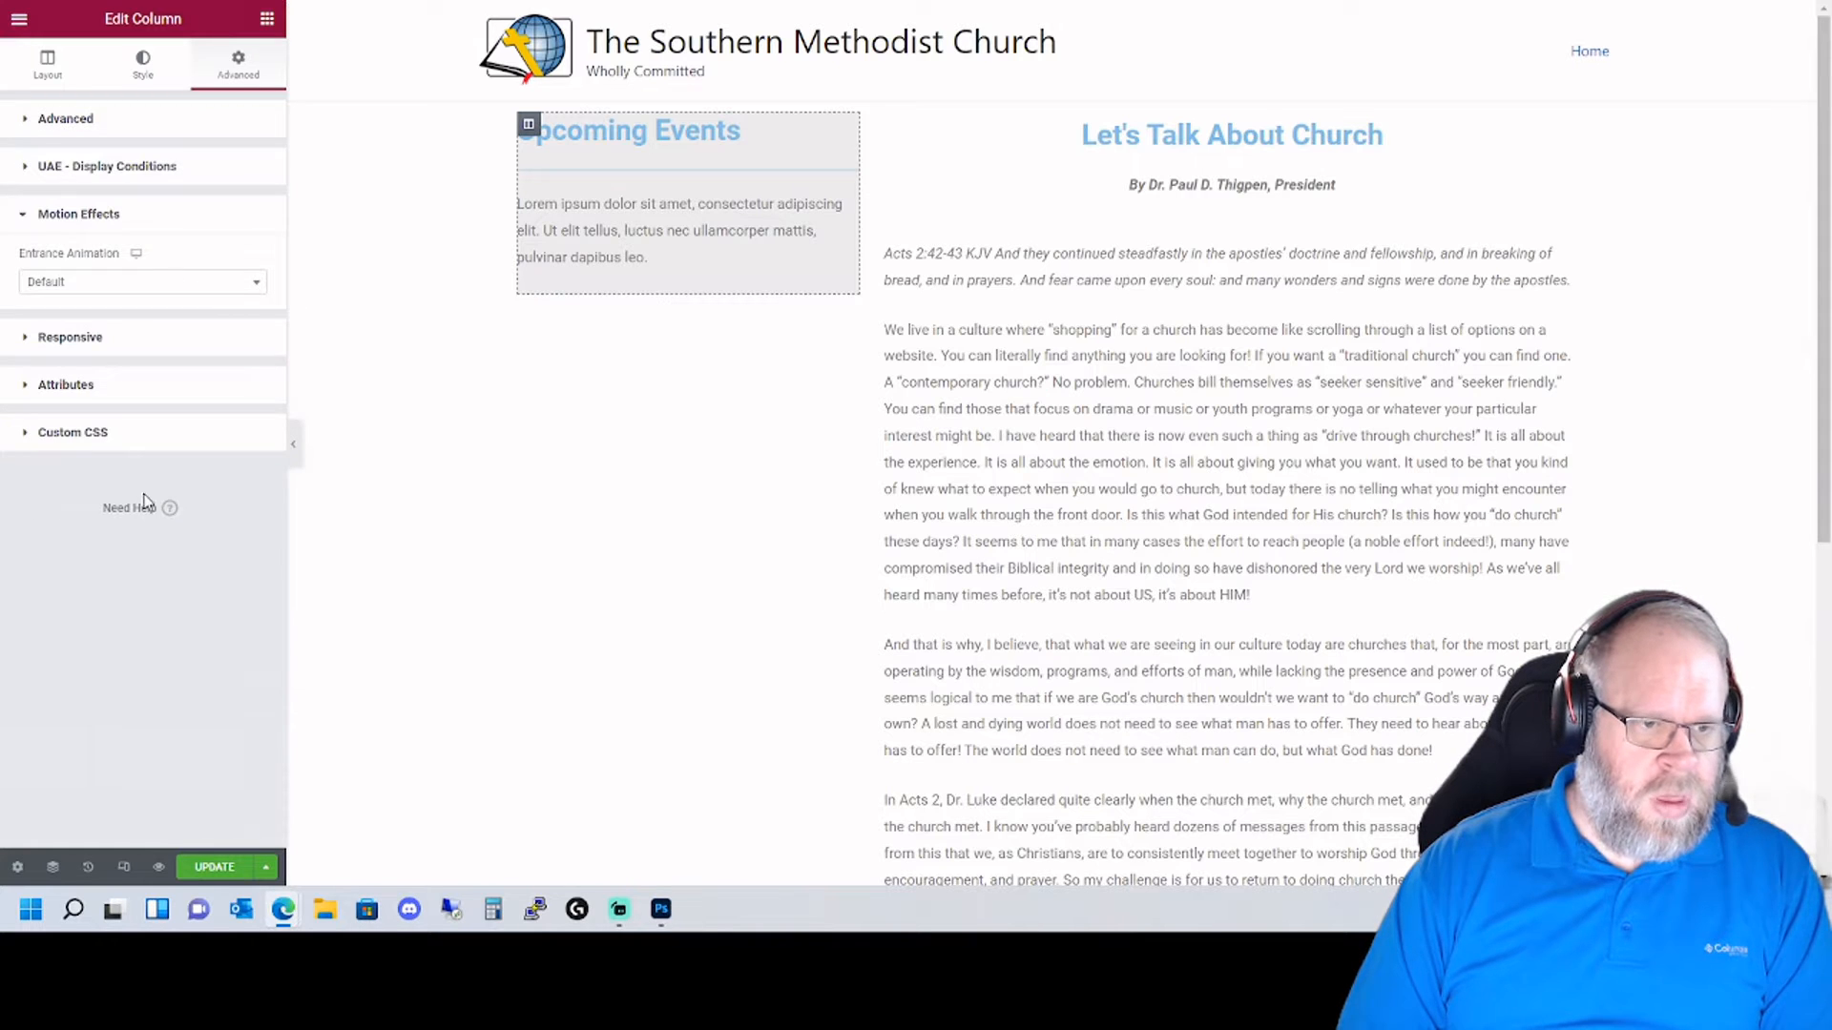
click(24, 388)
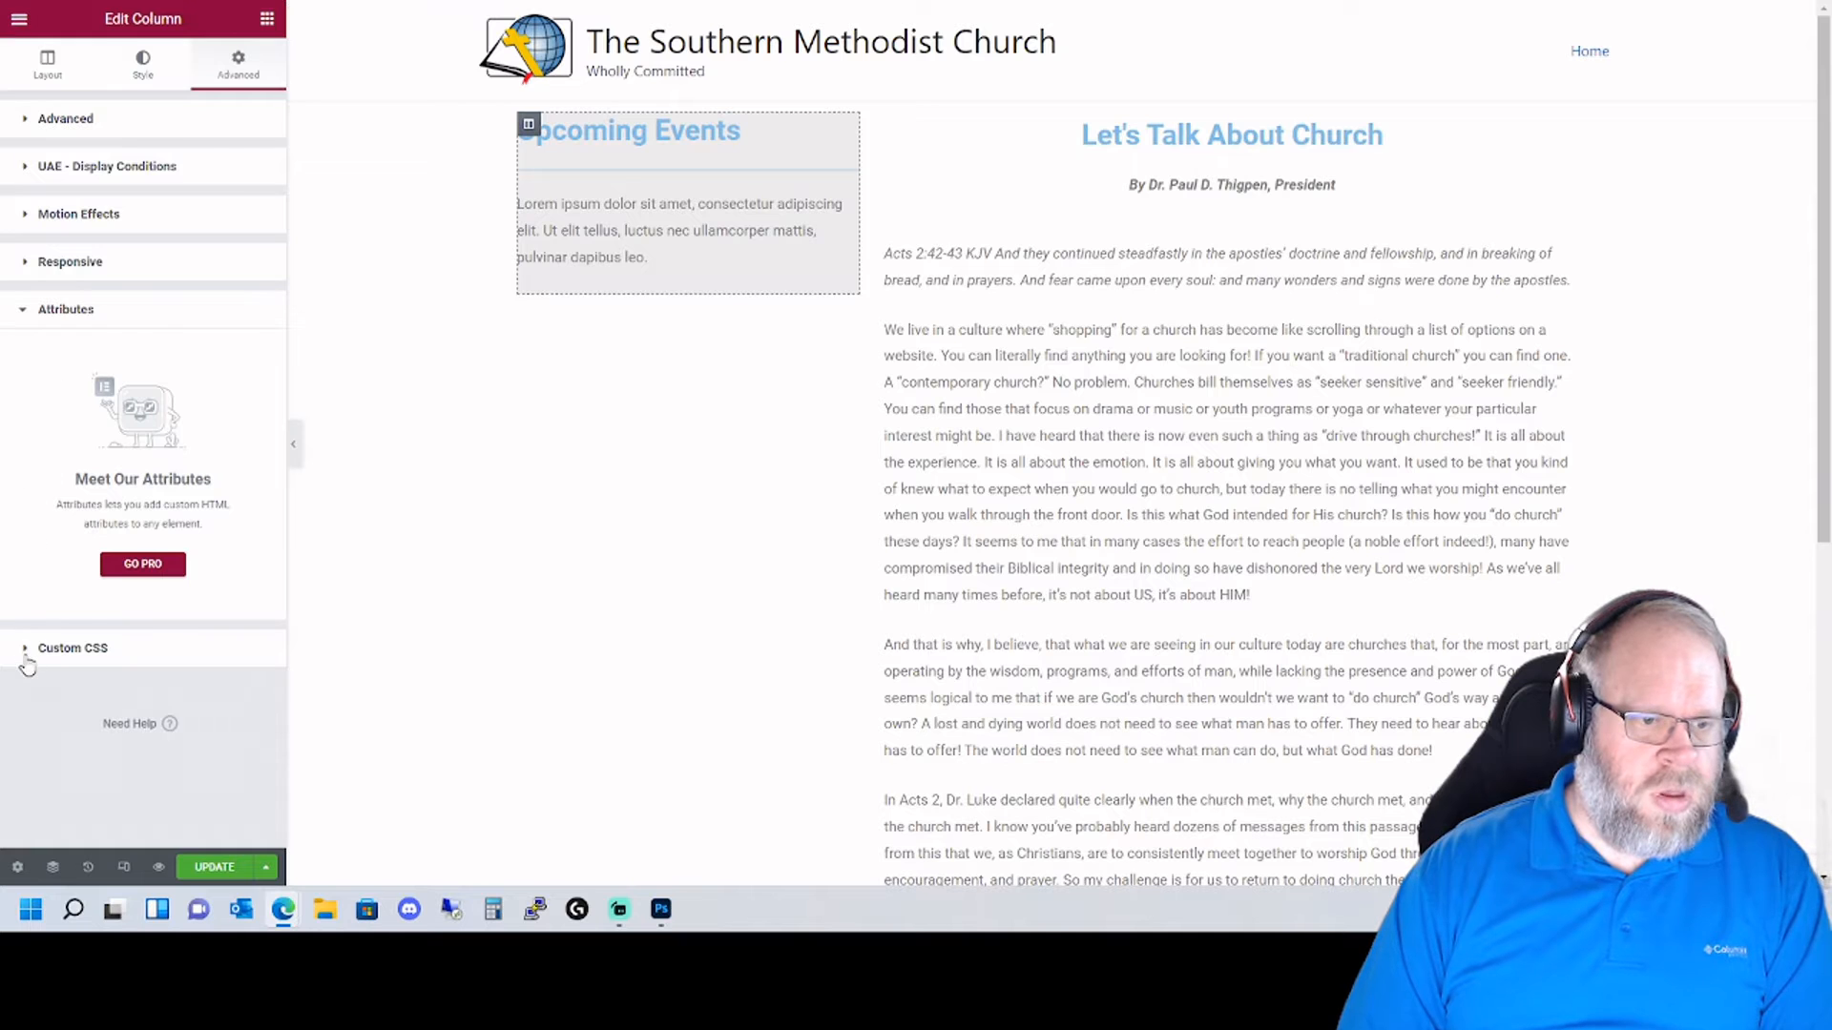
click(26, 658)
click(30, 134)
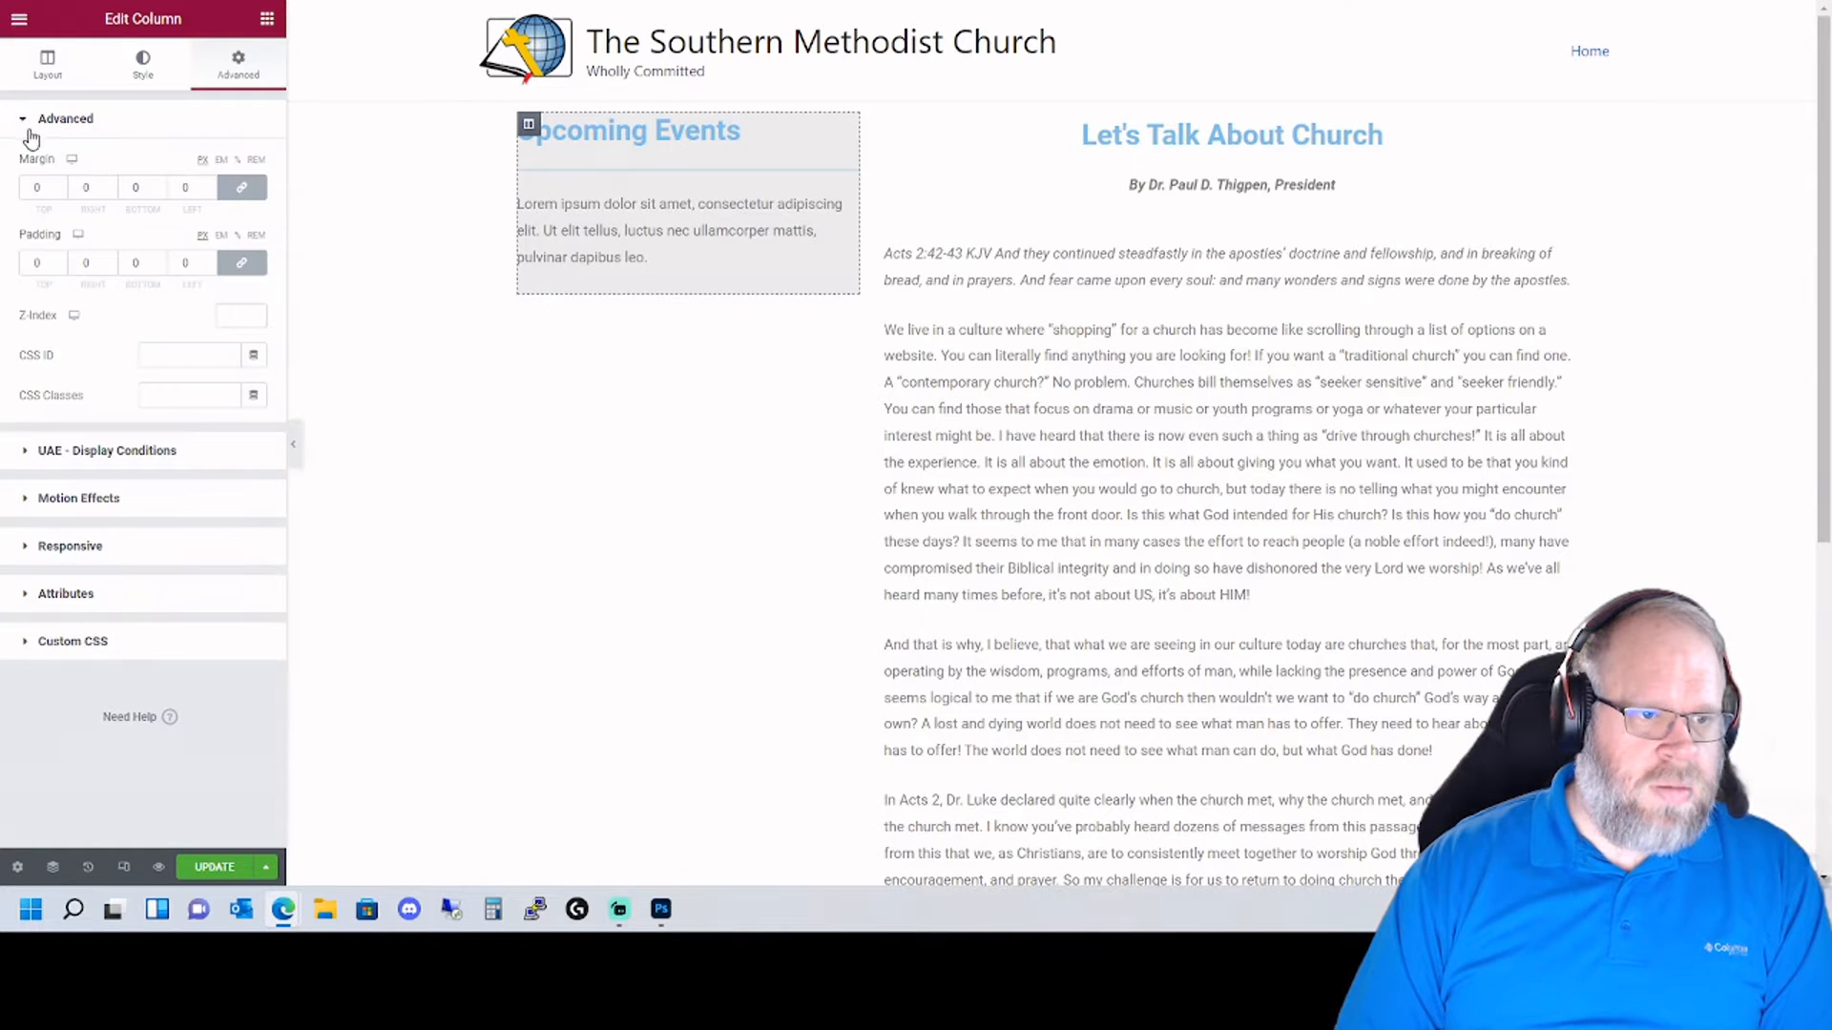
click(25, 460)
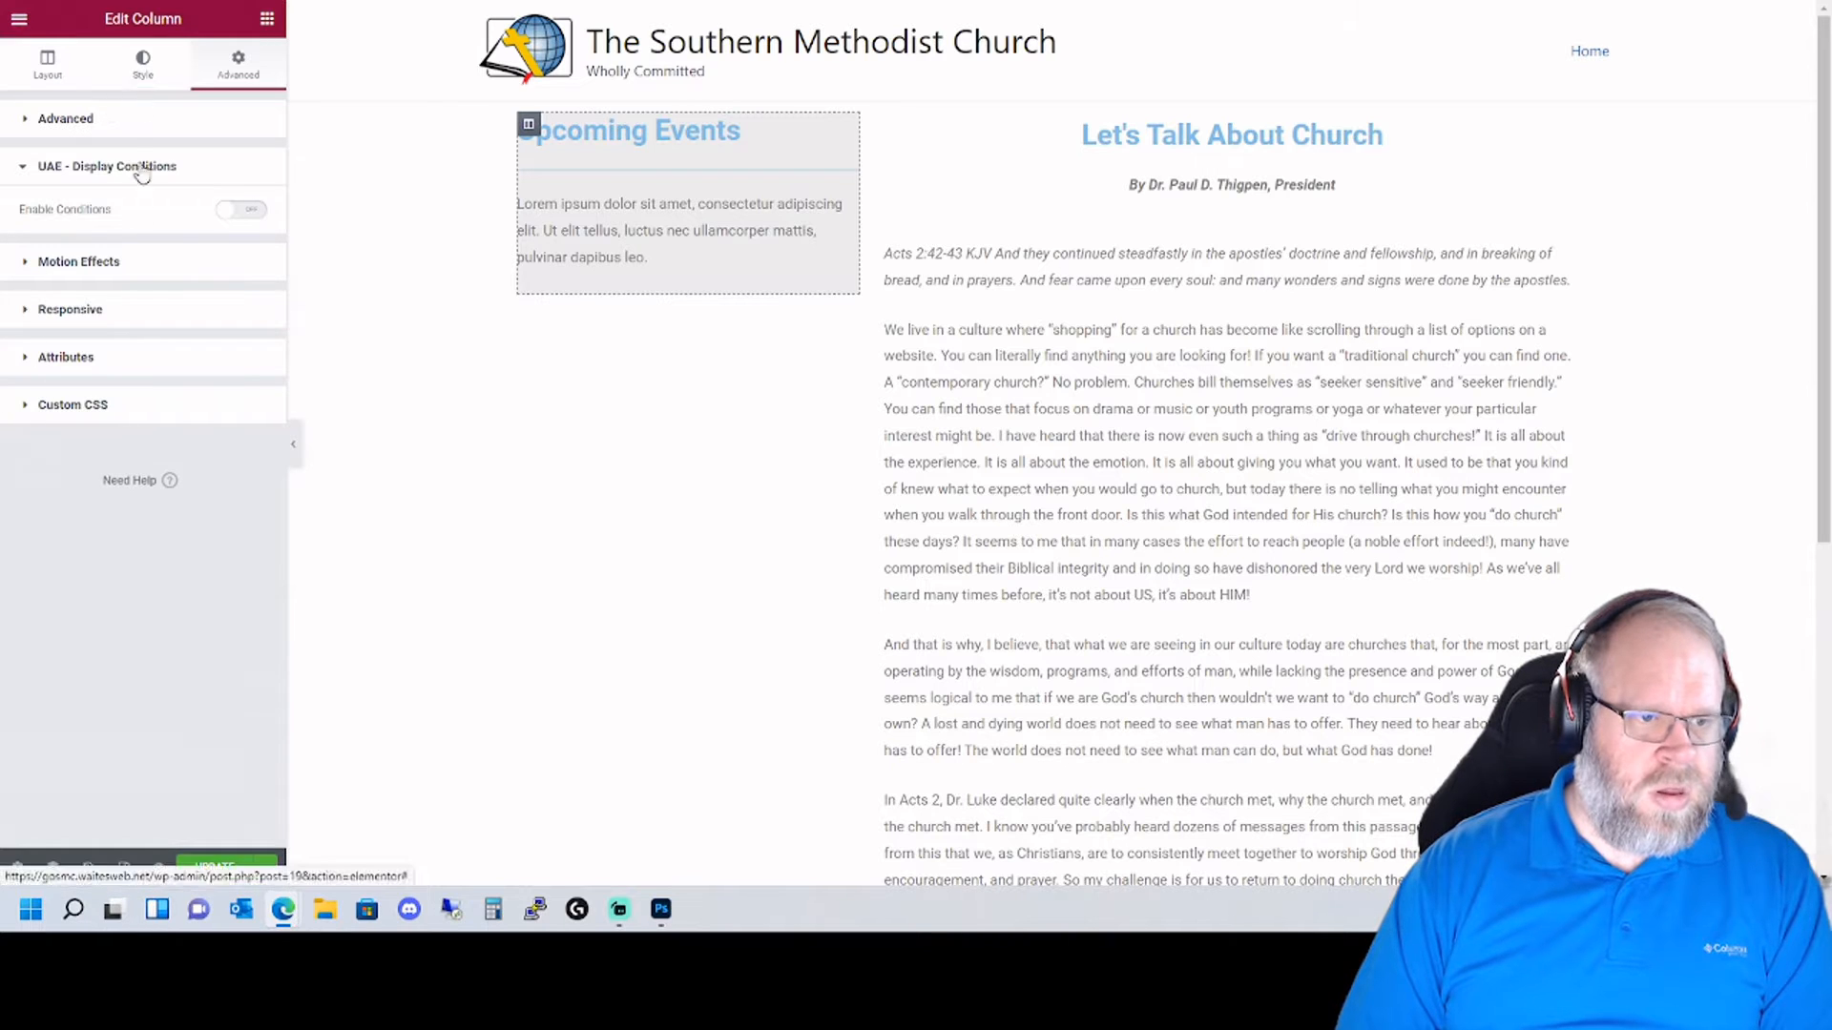
- Set the inner column's border radius to 15 on all corners
click(142, 78)
click(27, 540)
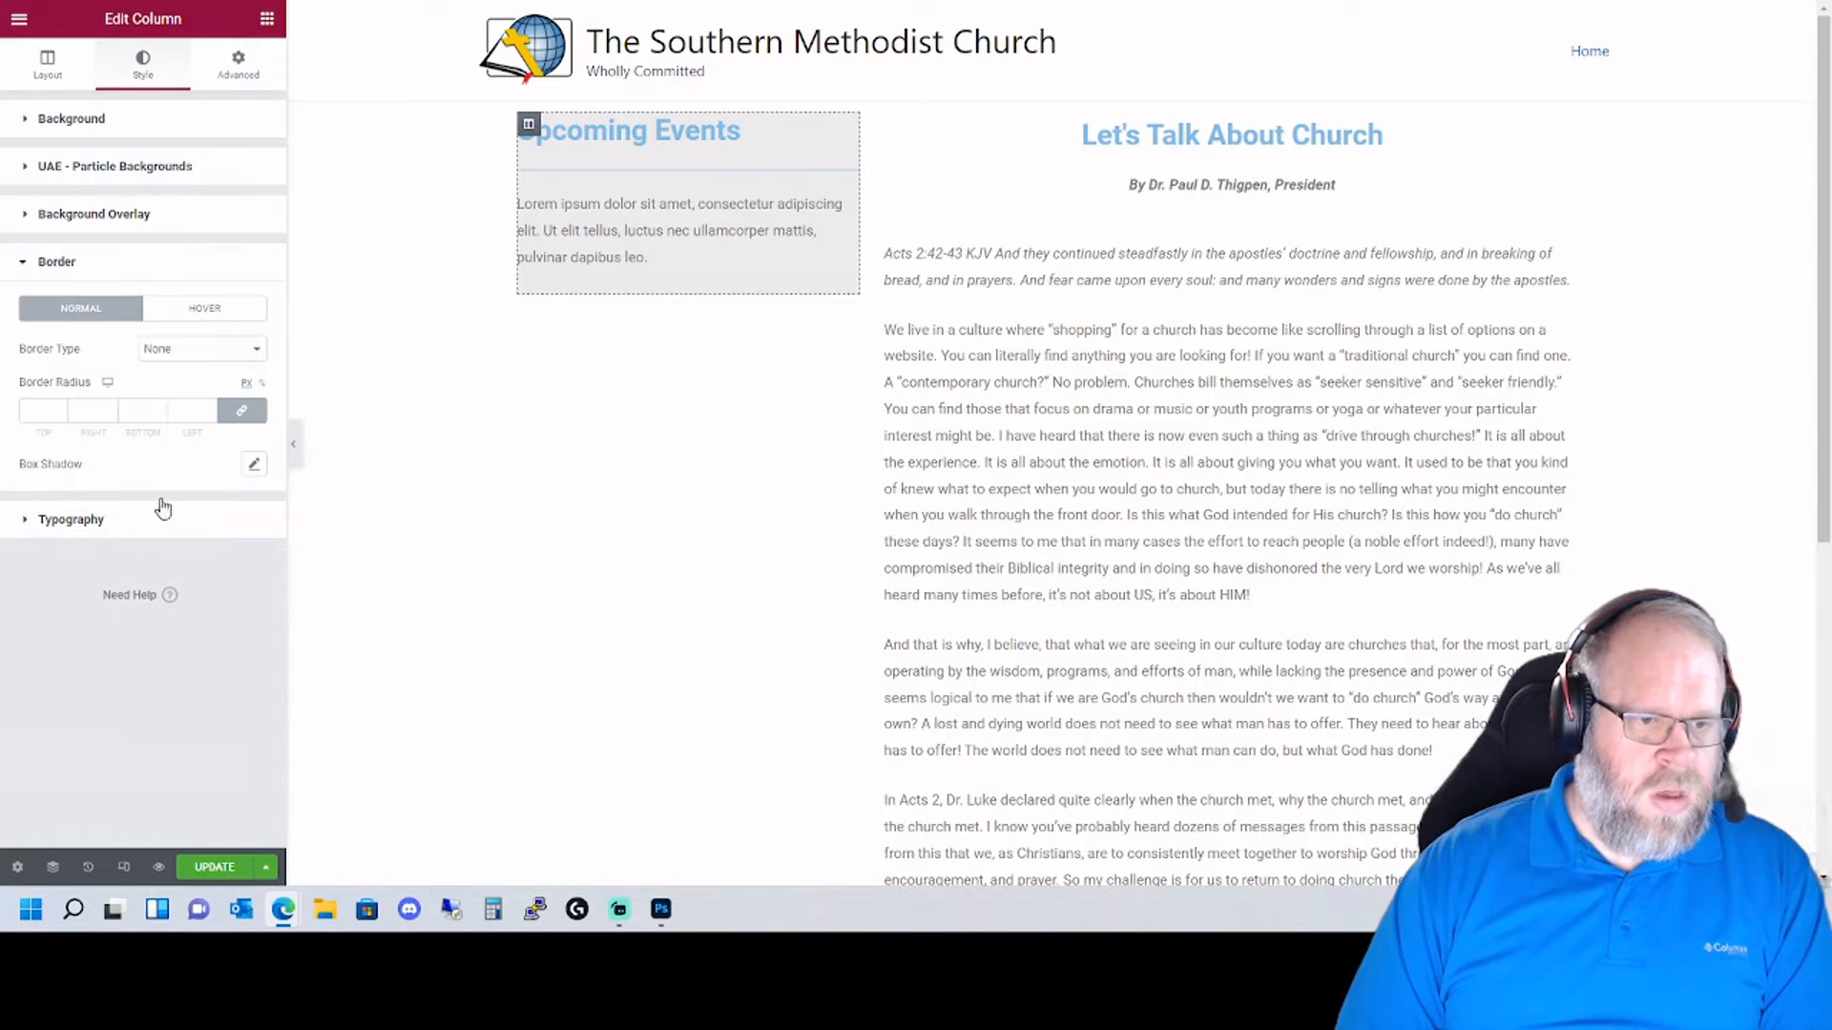
click(31, 410)
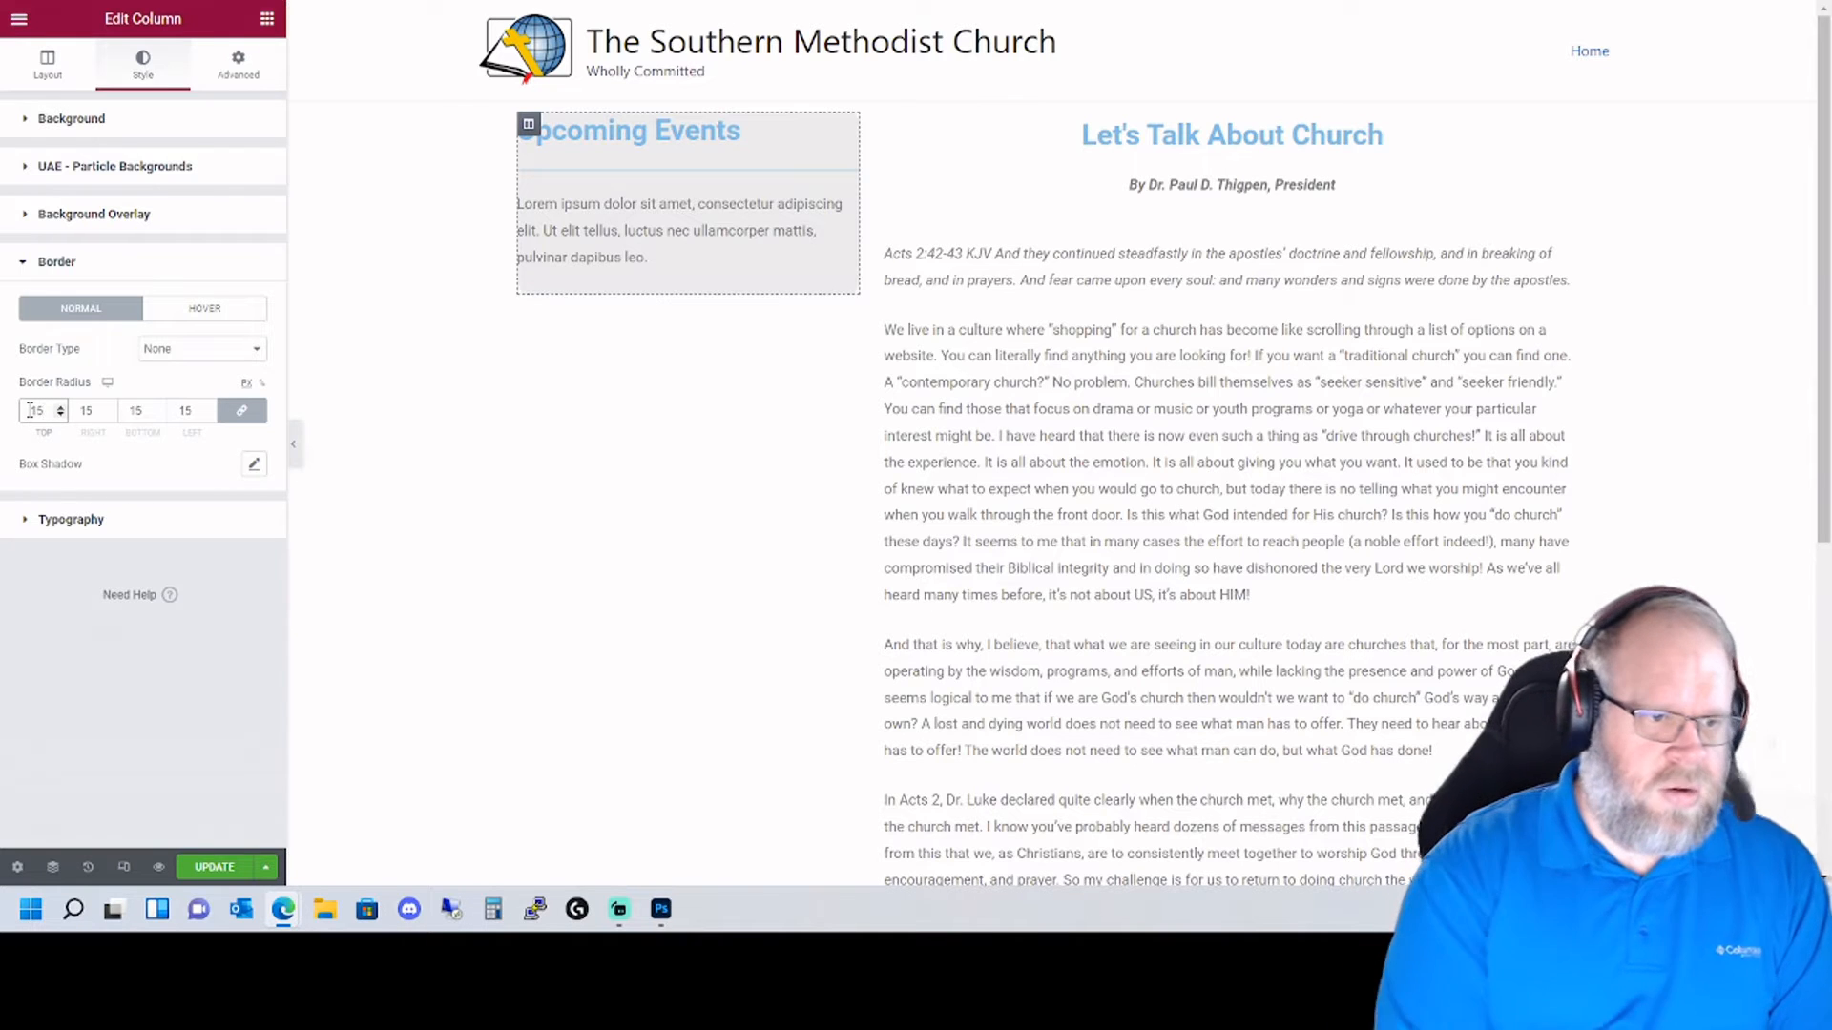
key(Tab)
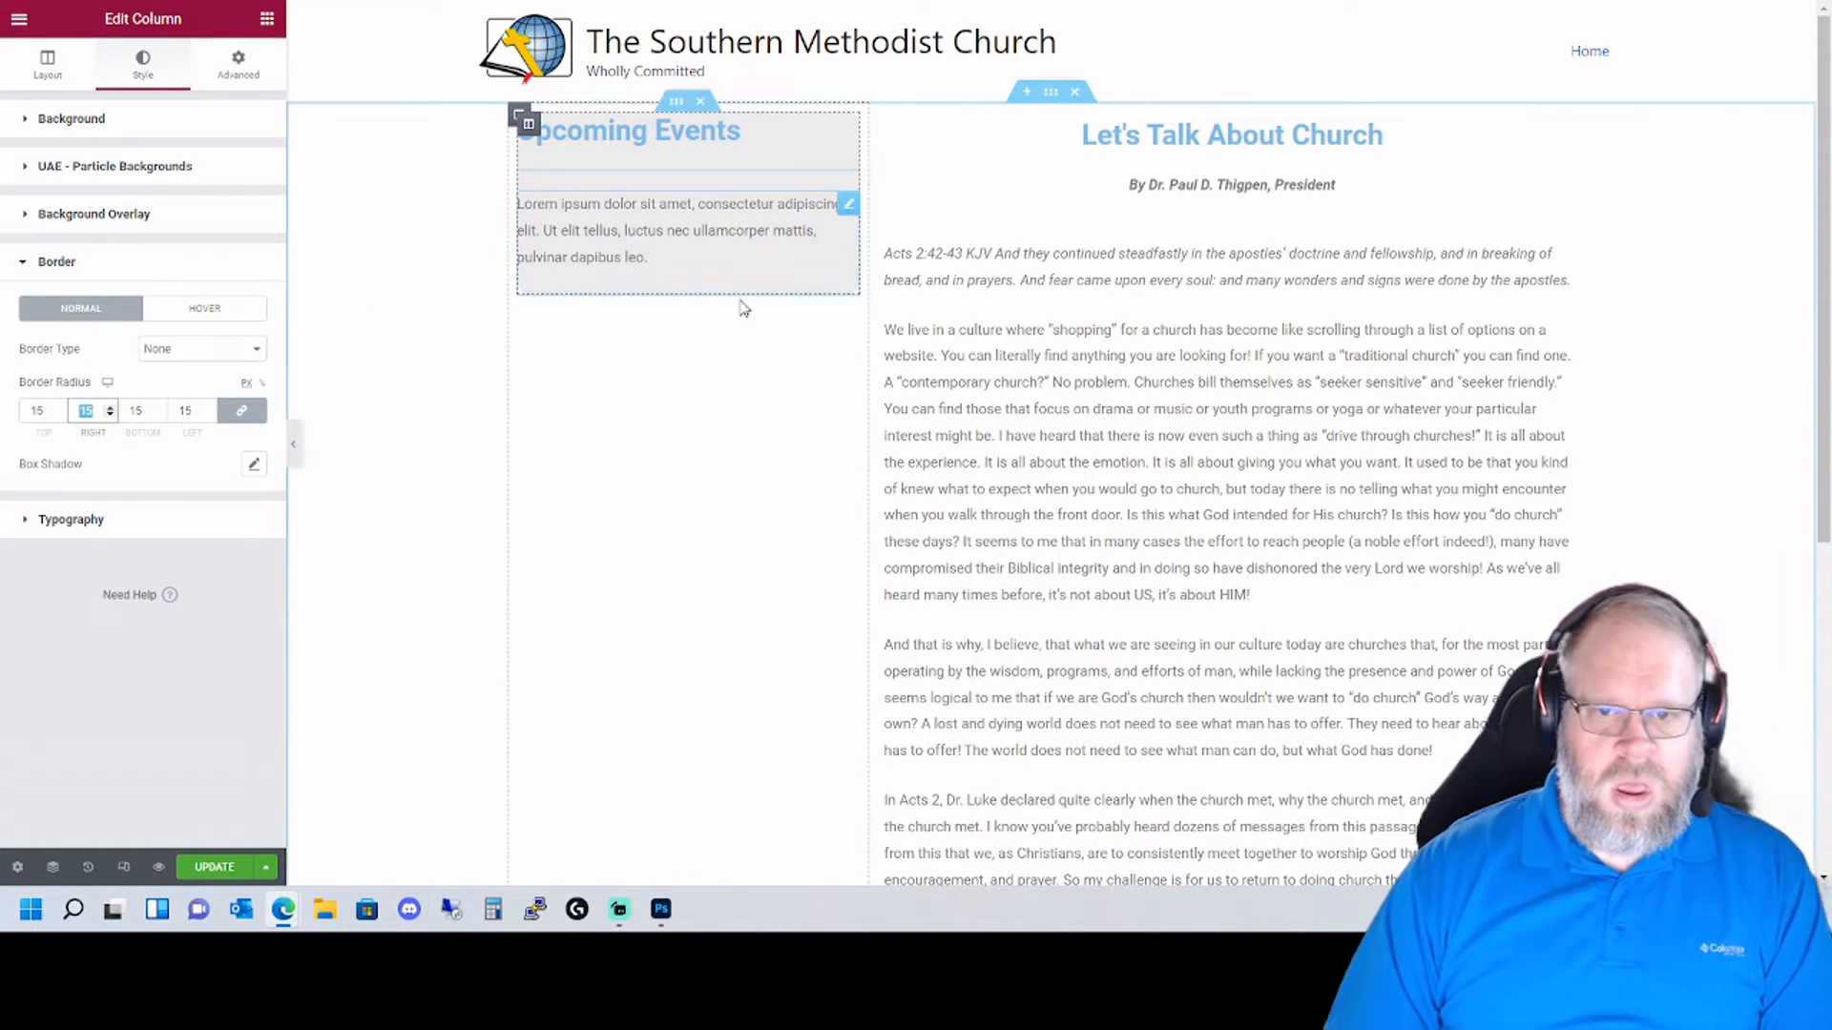
- Set the inner column's background to bright red #FF0000 and deselect it to check the rounded corners
click(83, 80)
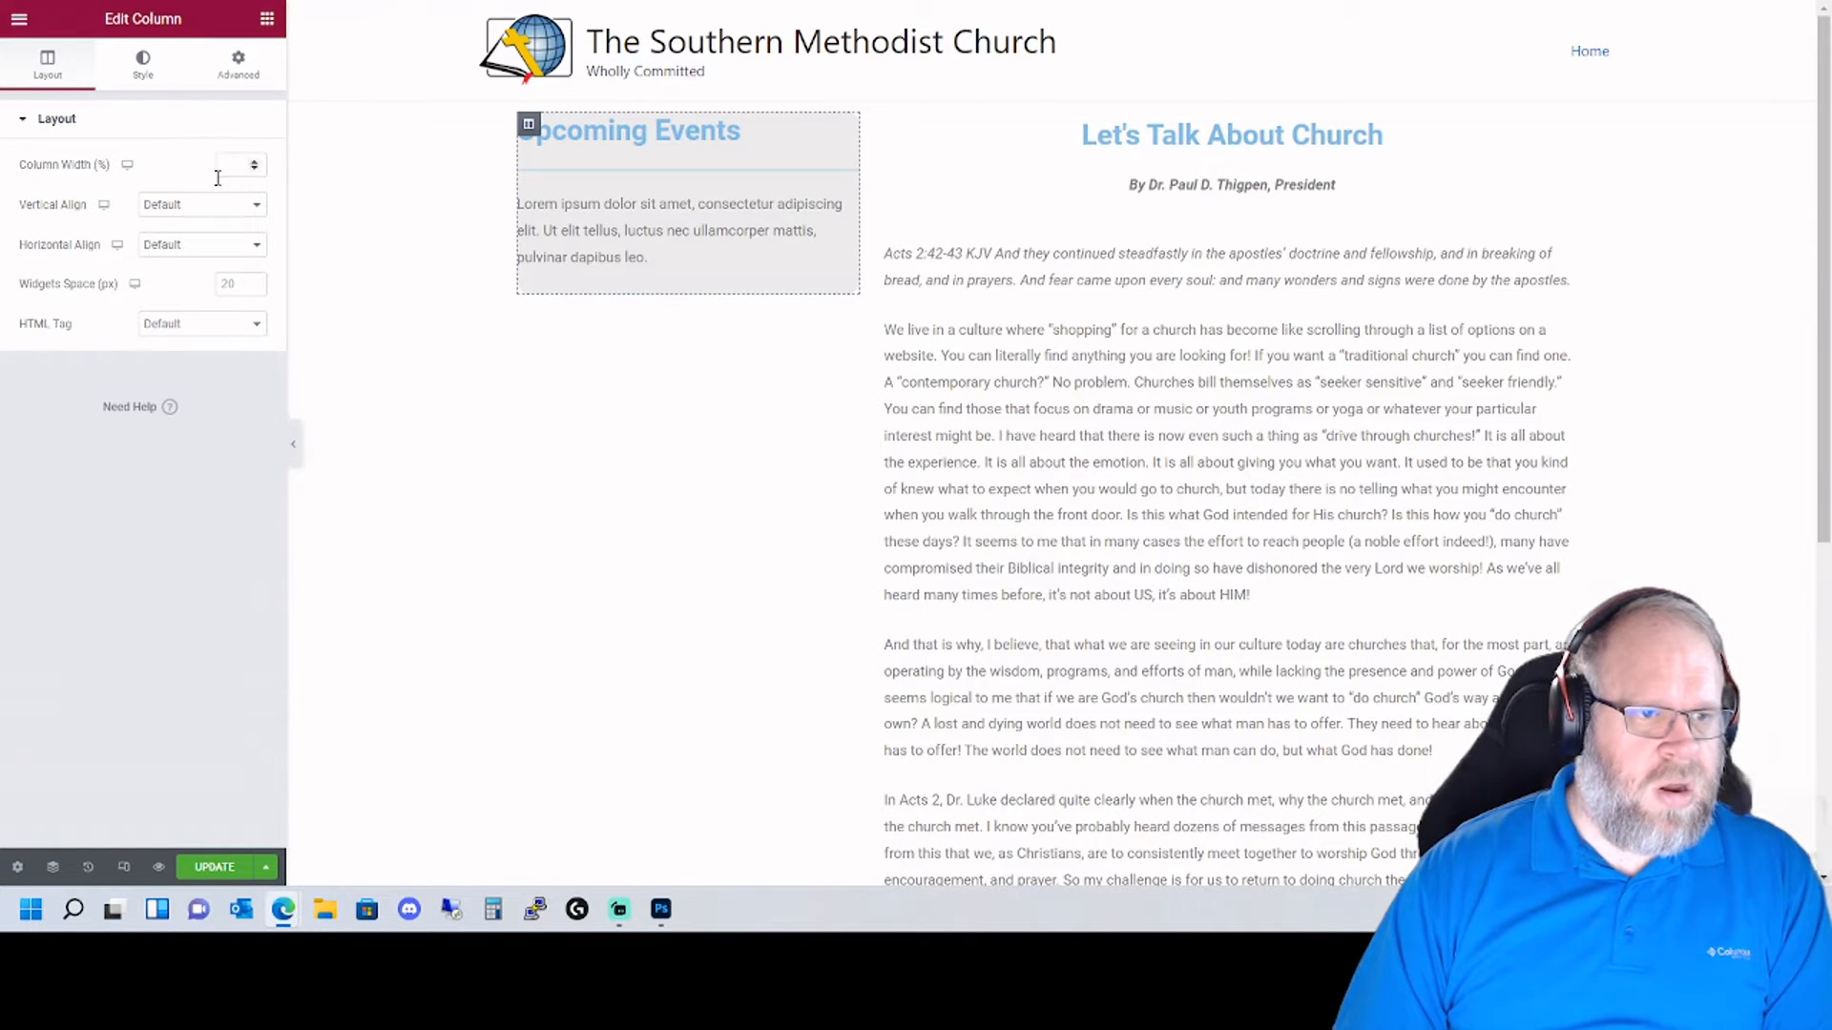
click(143, 64)
click(202, 205)
click(254, 245)
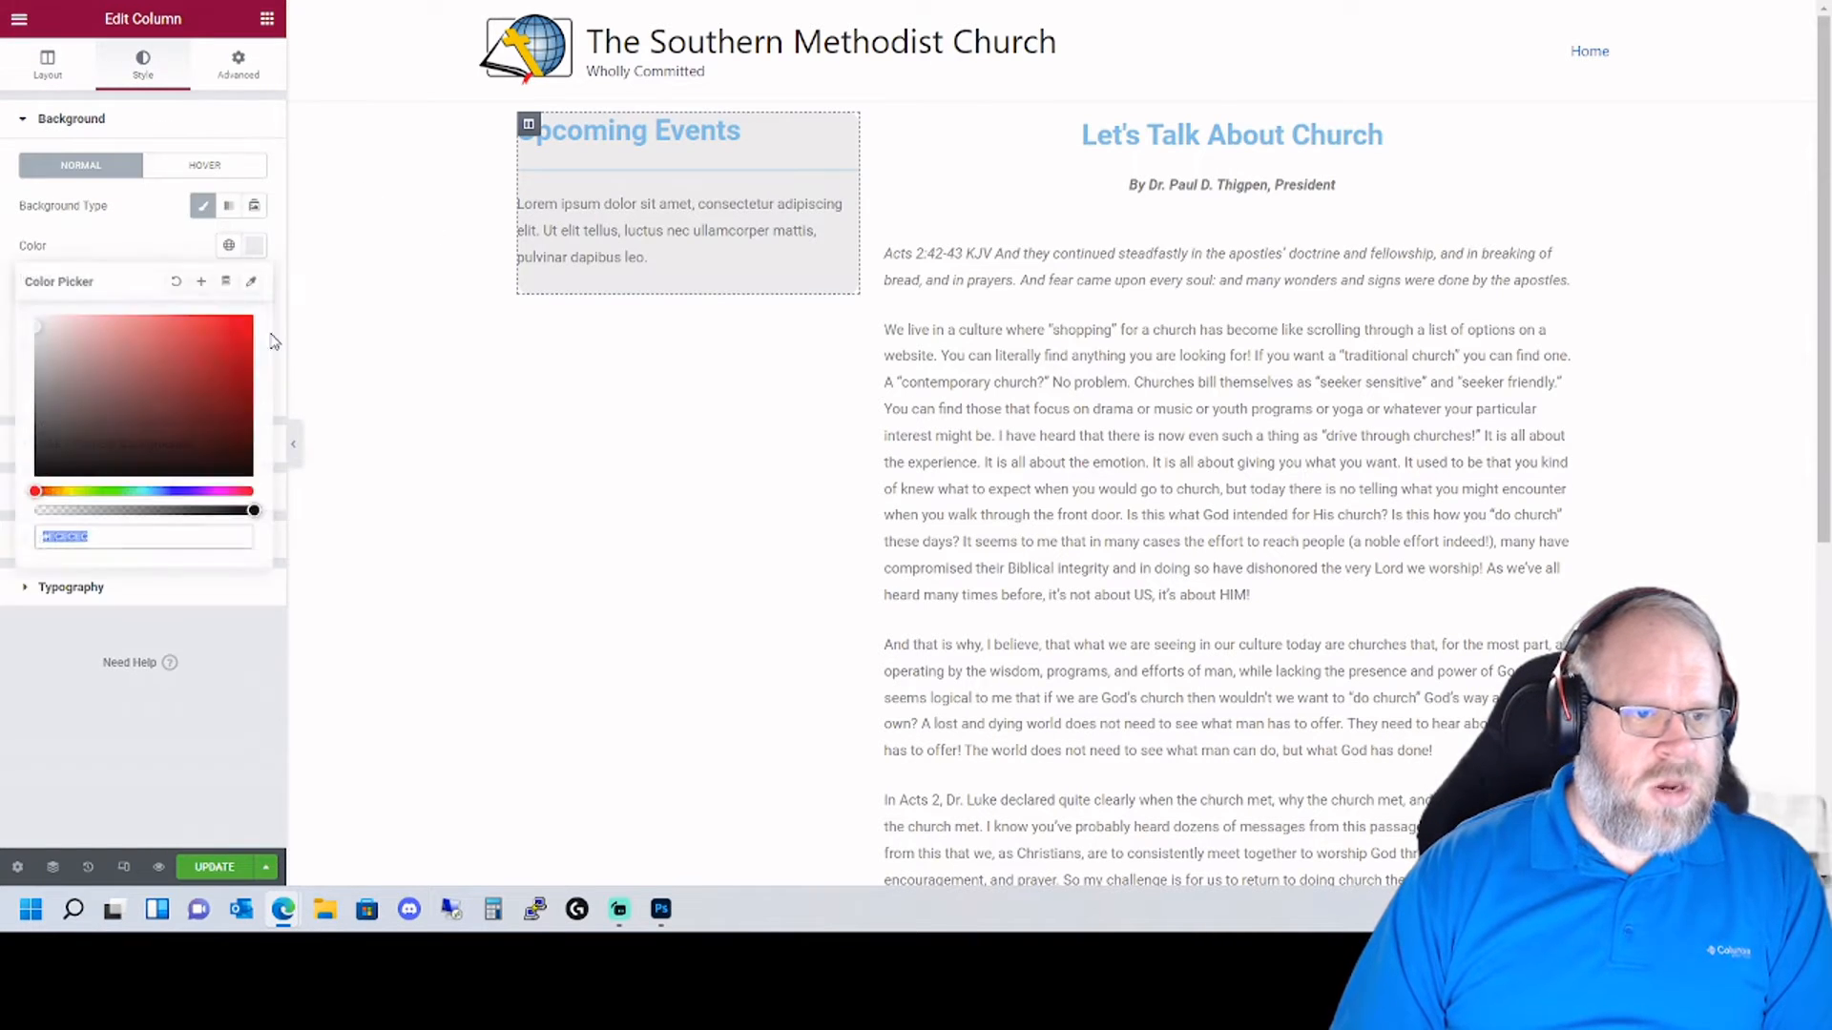
drag(215, 362, 280, 308)
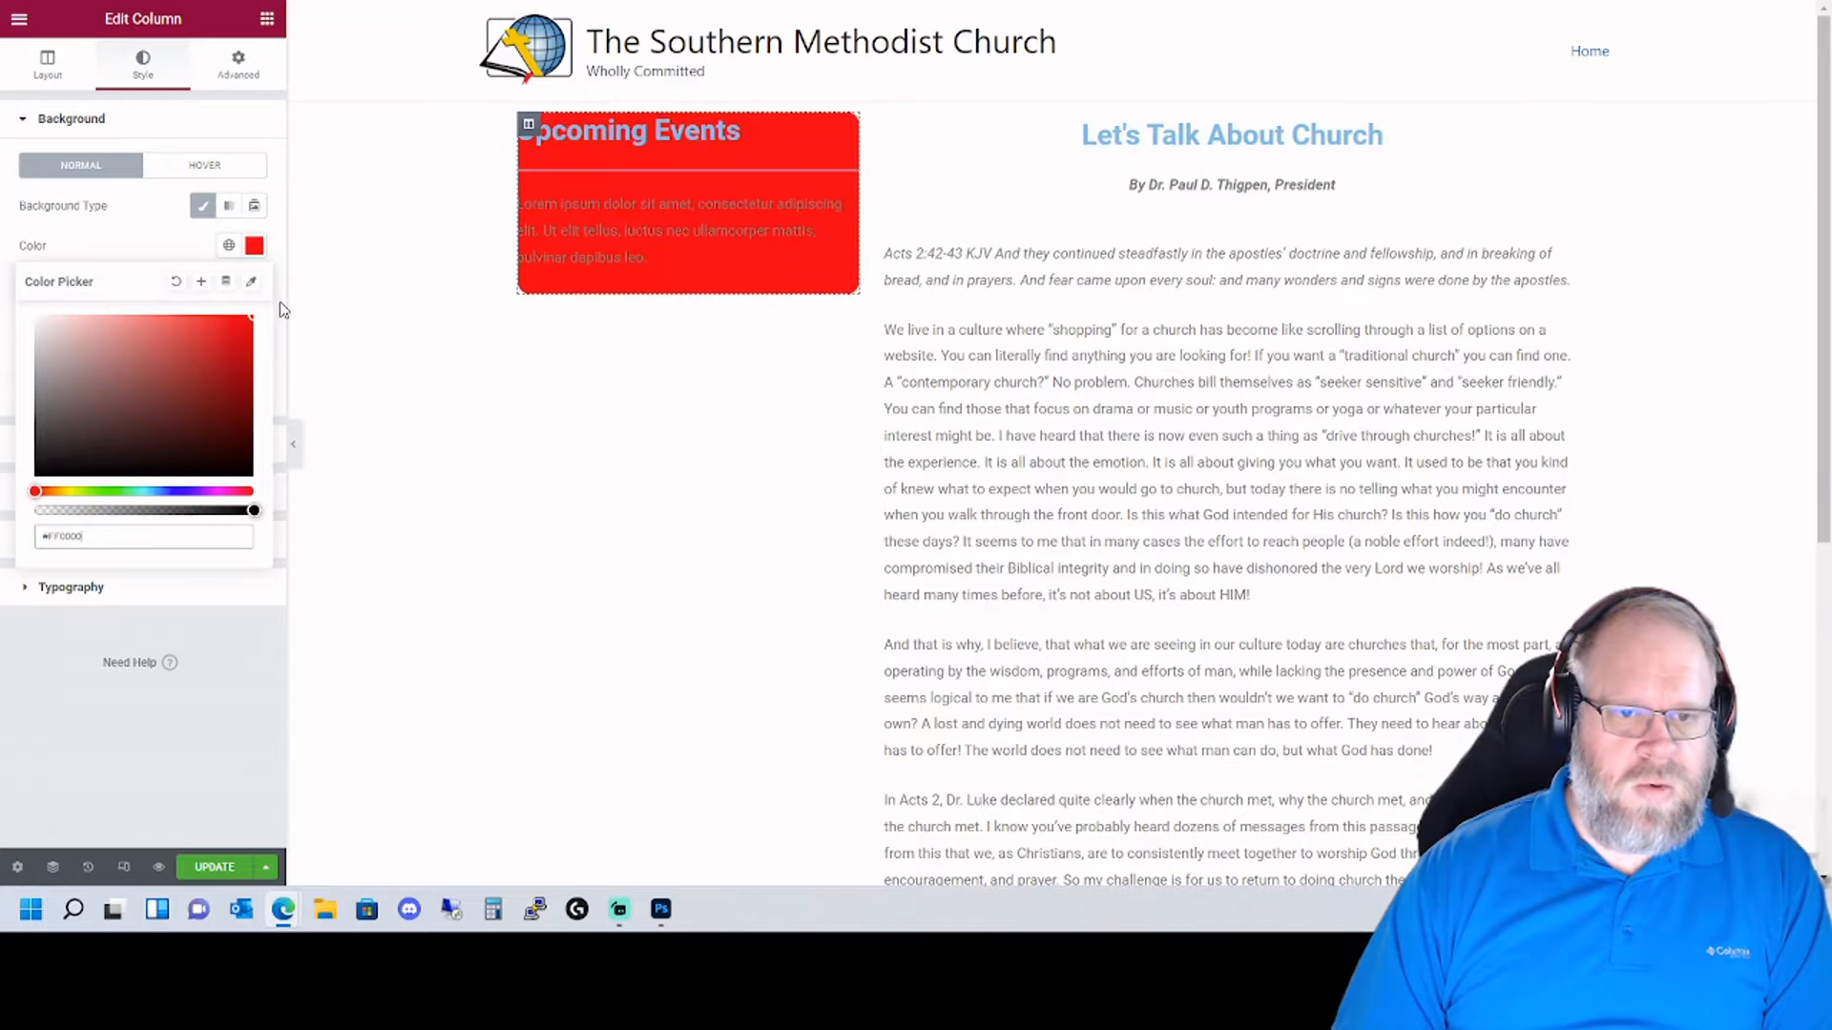
click(1267, 377)
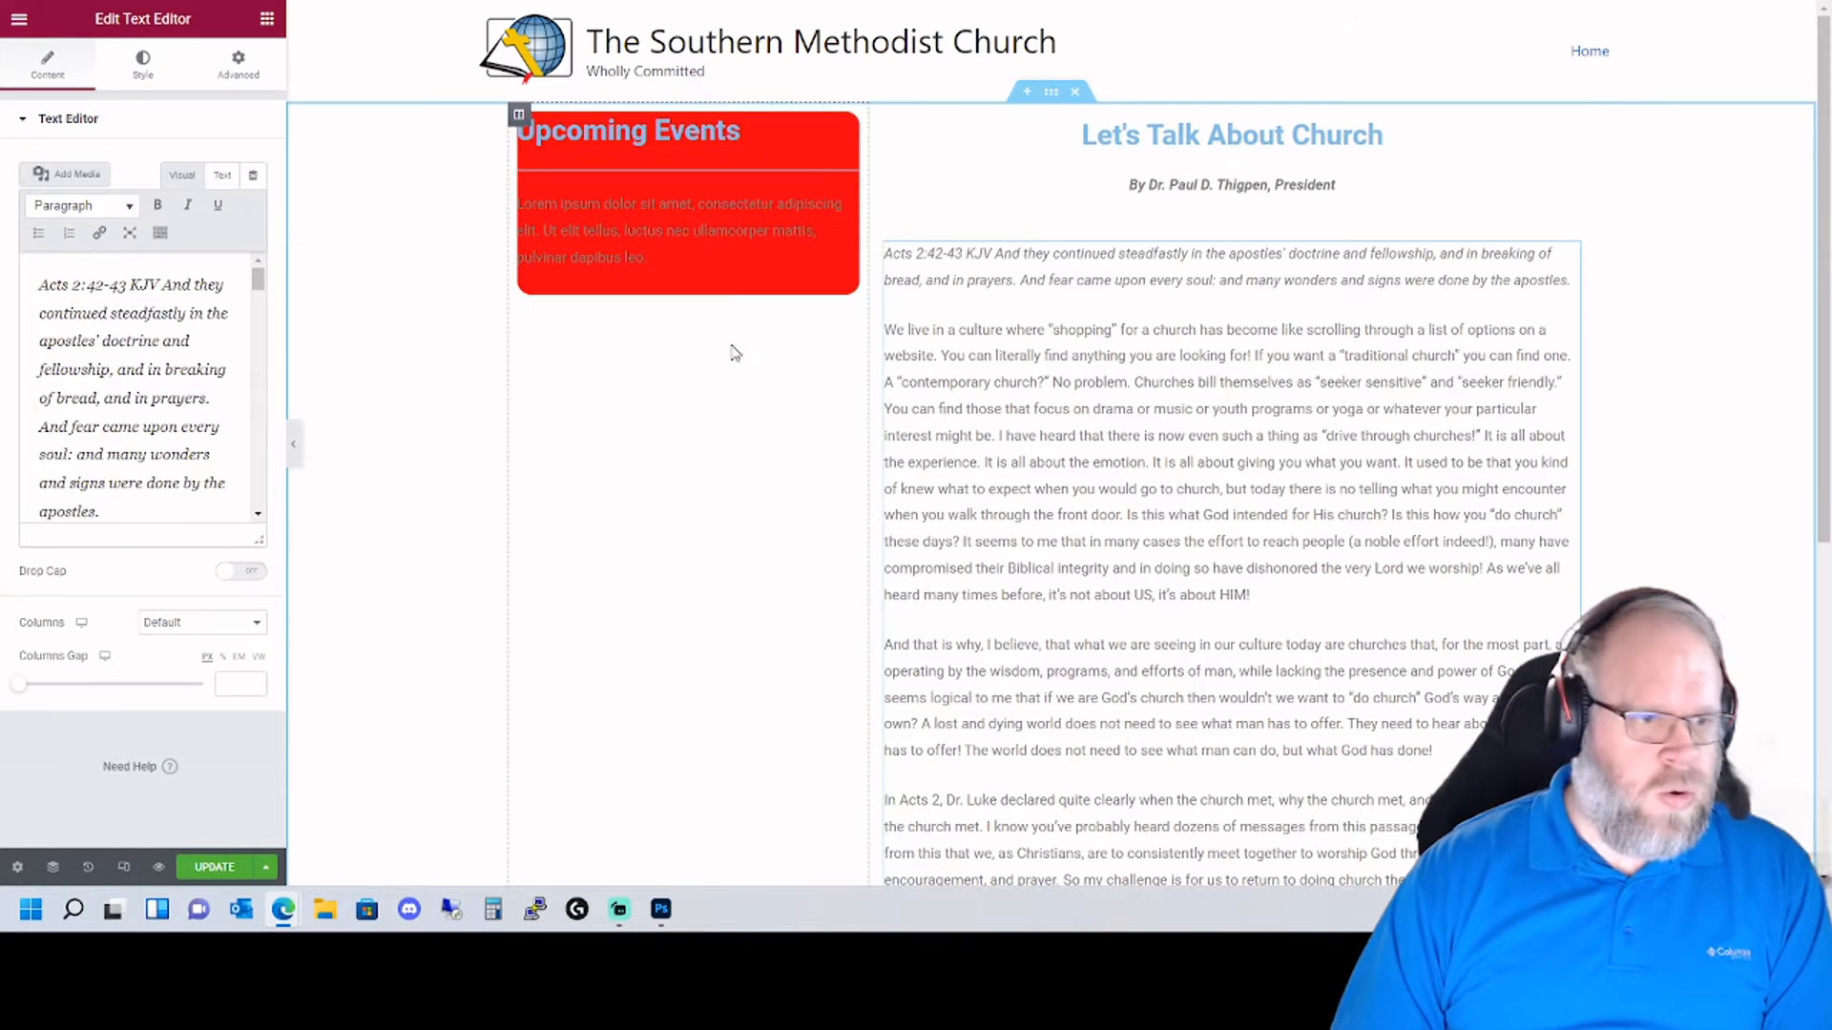
- Change the Upcoming Events inner column's background color to very light grey #F4F4F4
click(689, 267)
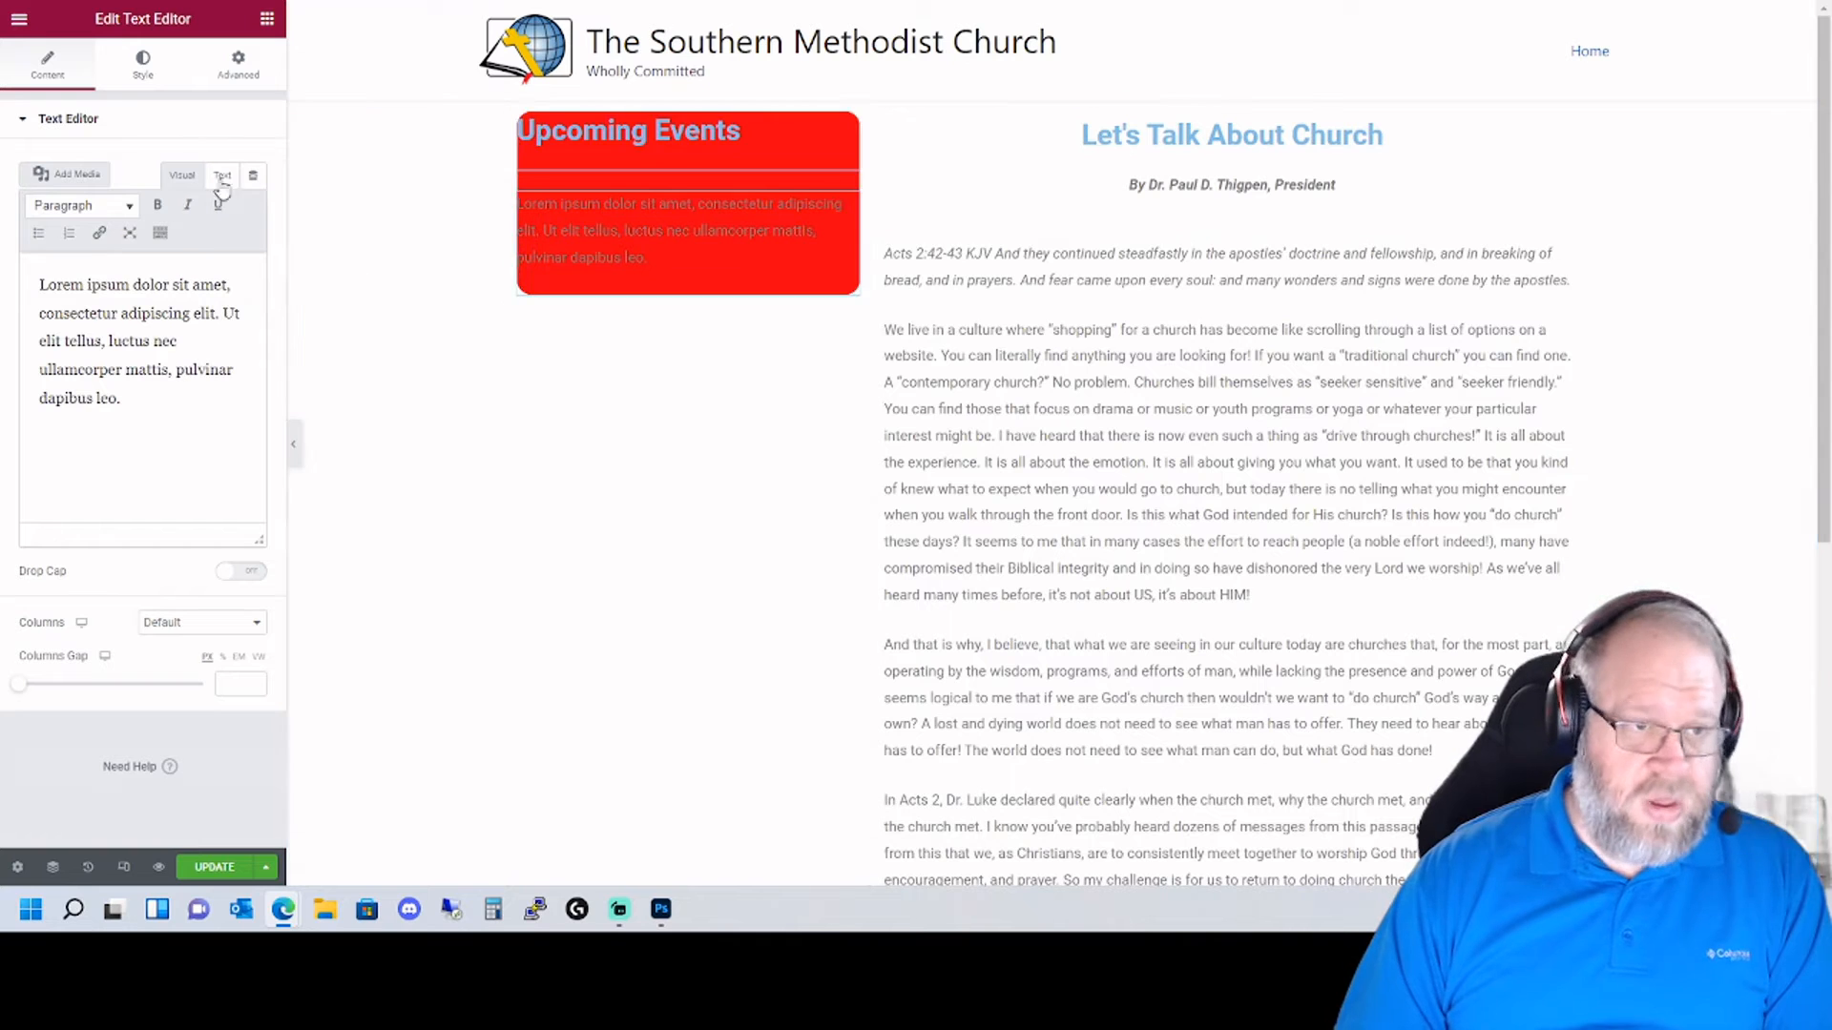
click(145, 65)
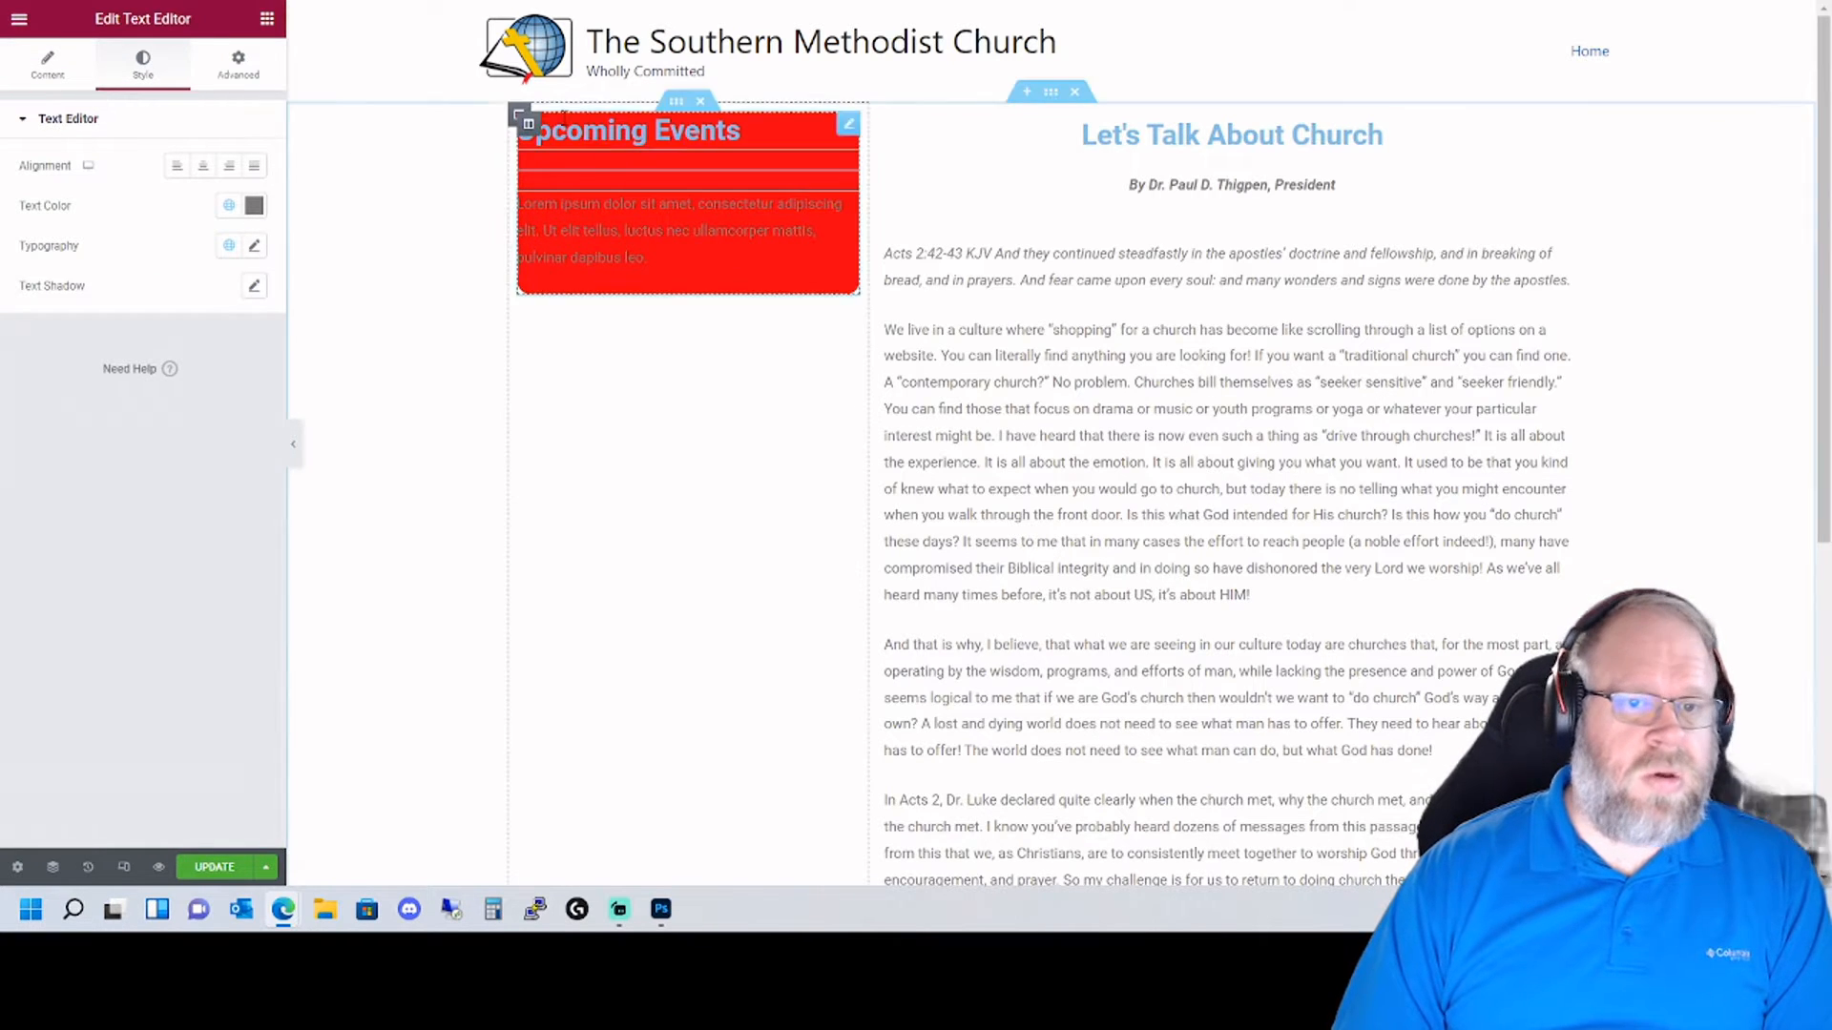
click(506, 182)
click(252, 246)
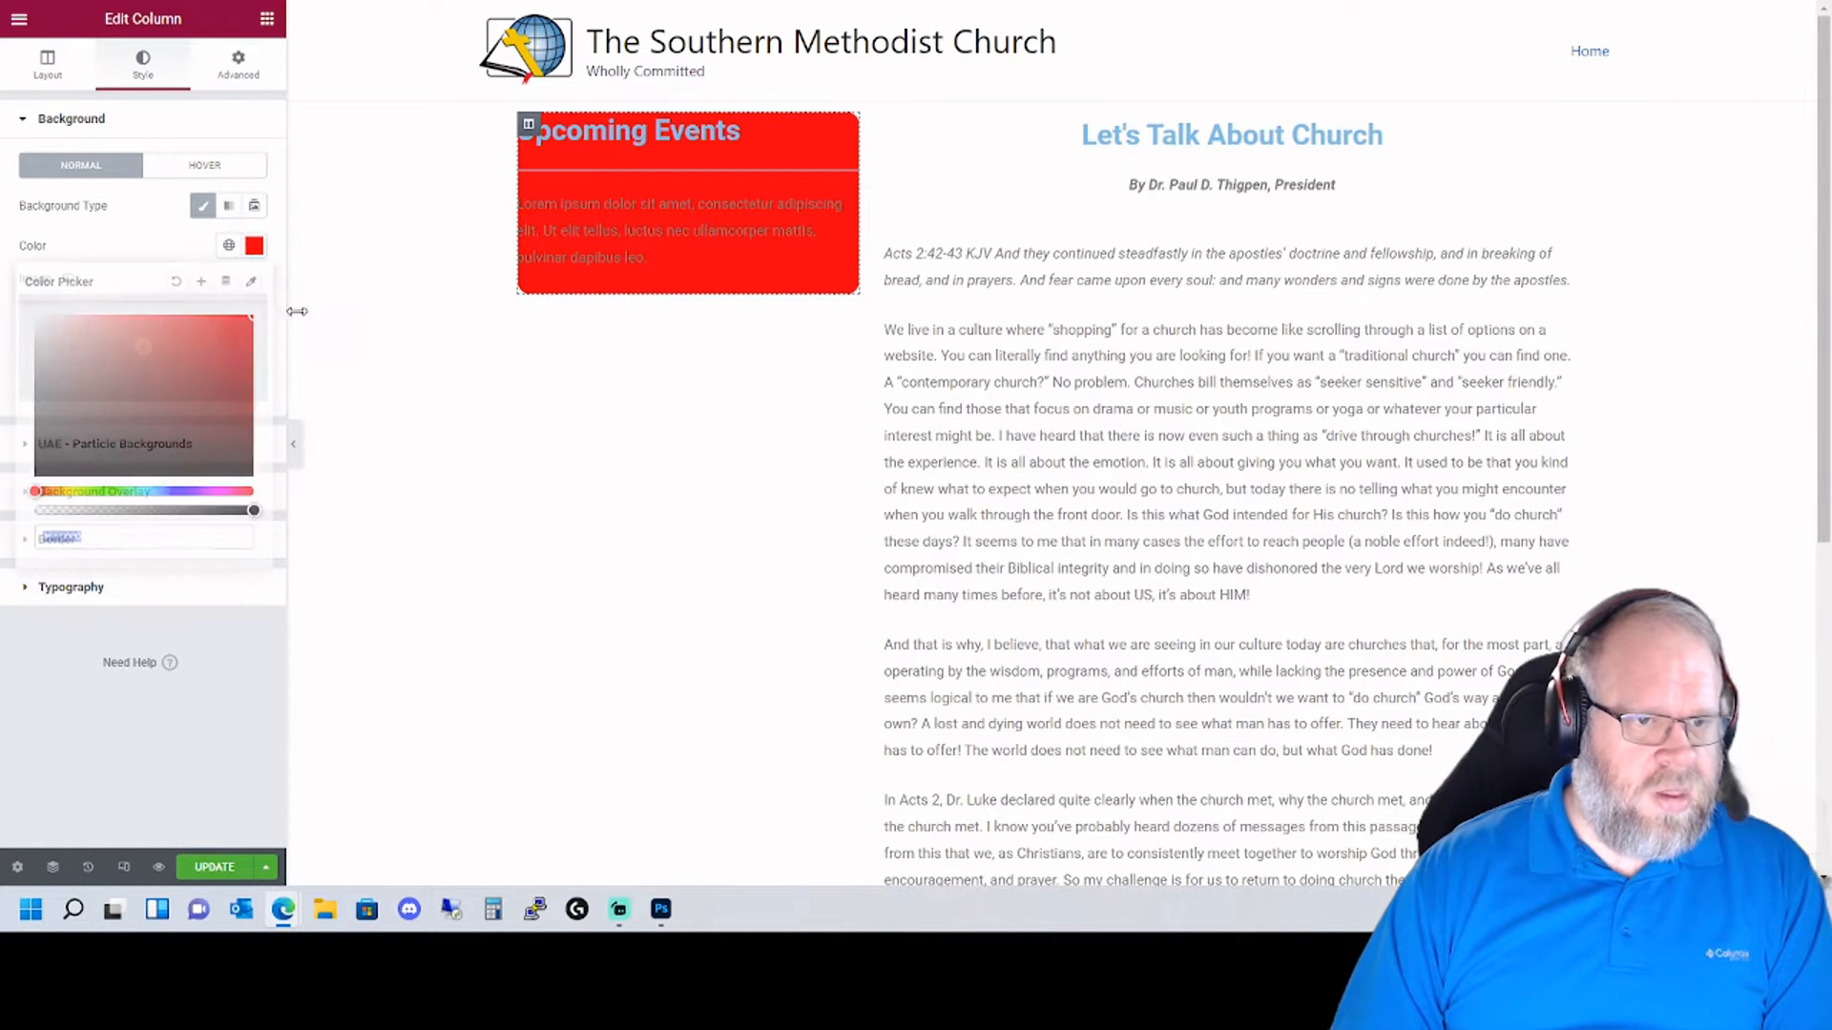
drag(114, 368, 2, 330)
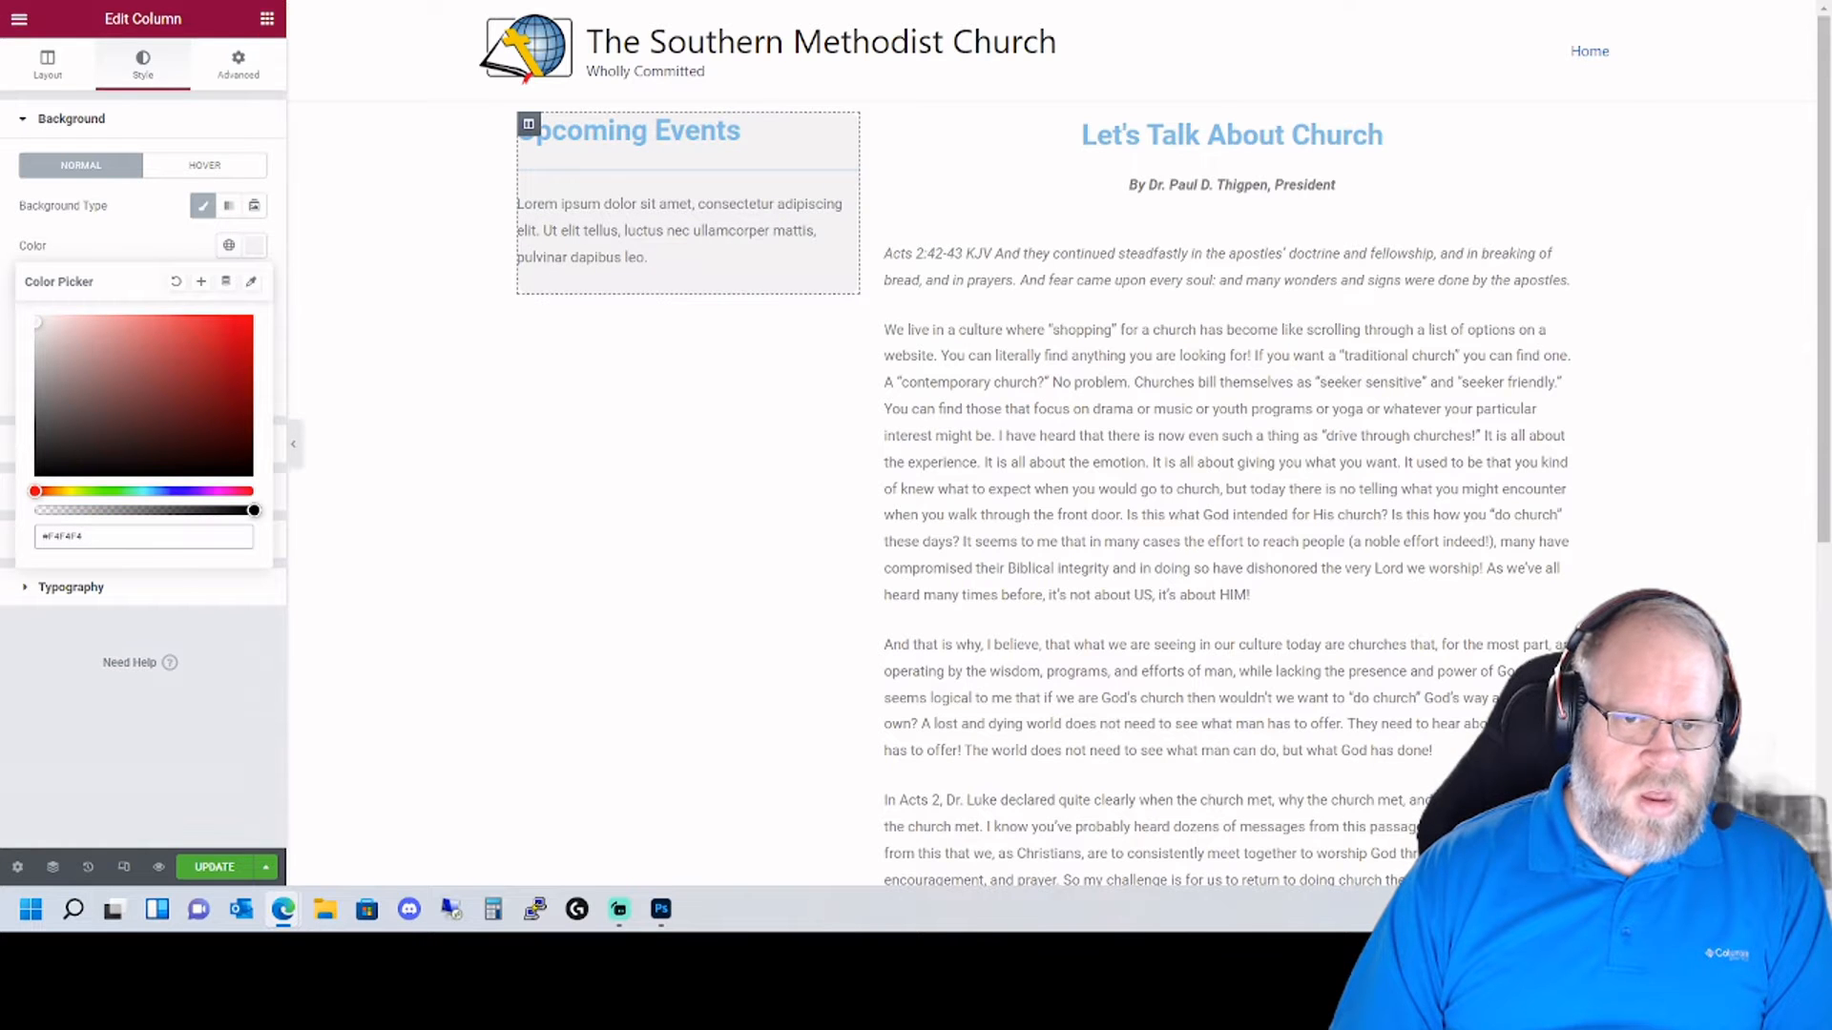
click(995, 488)
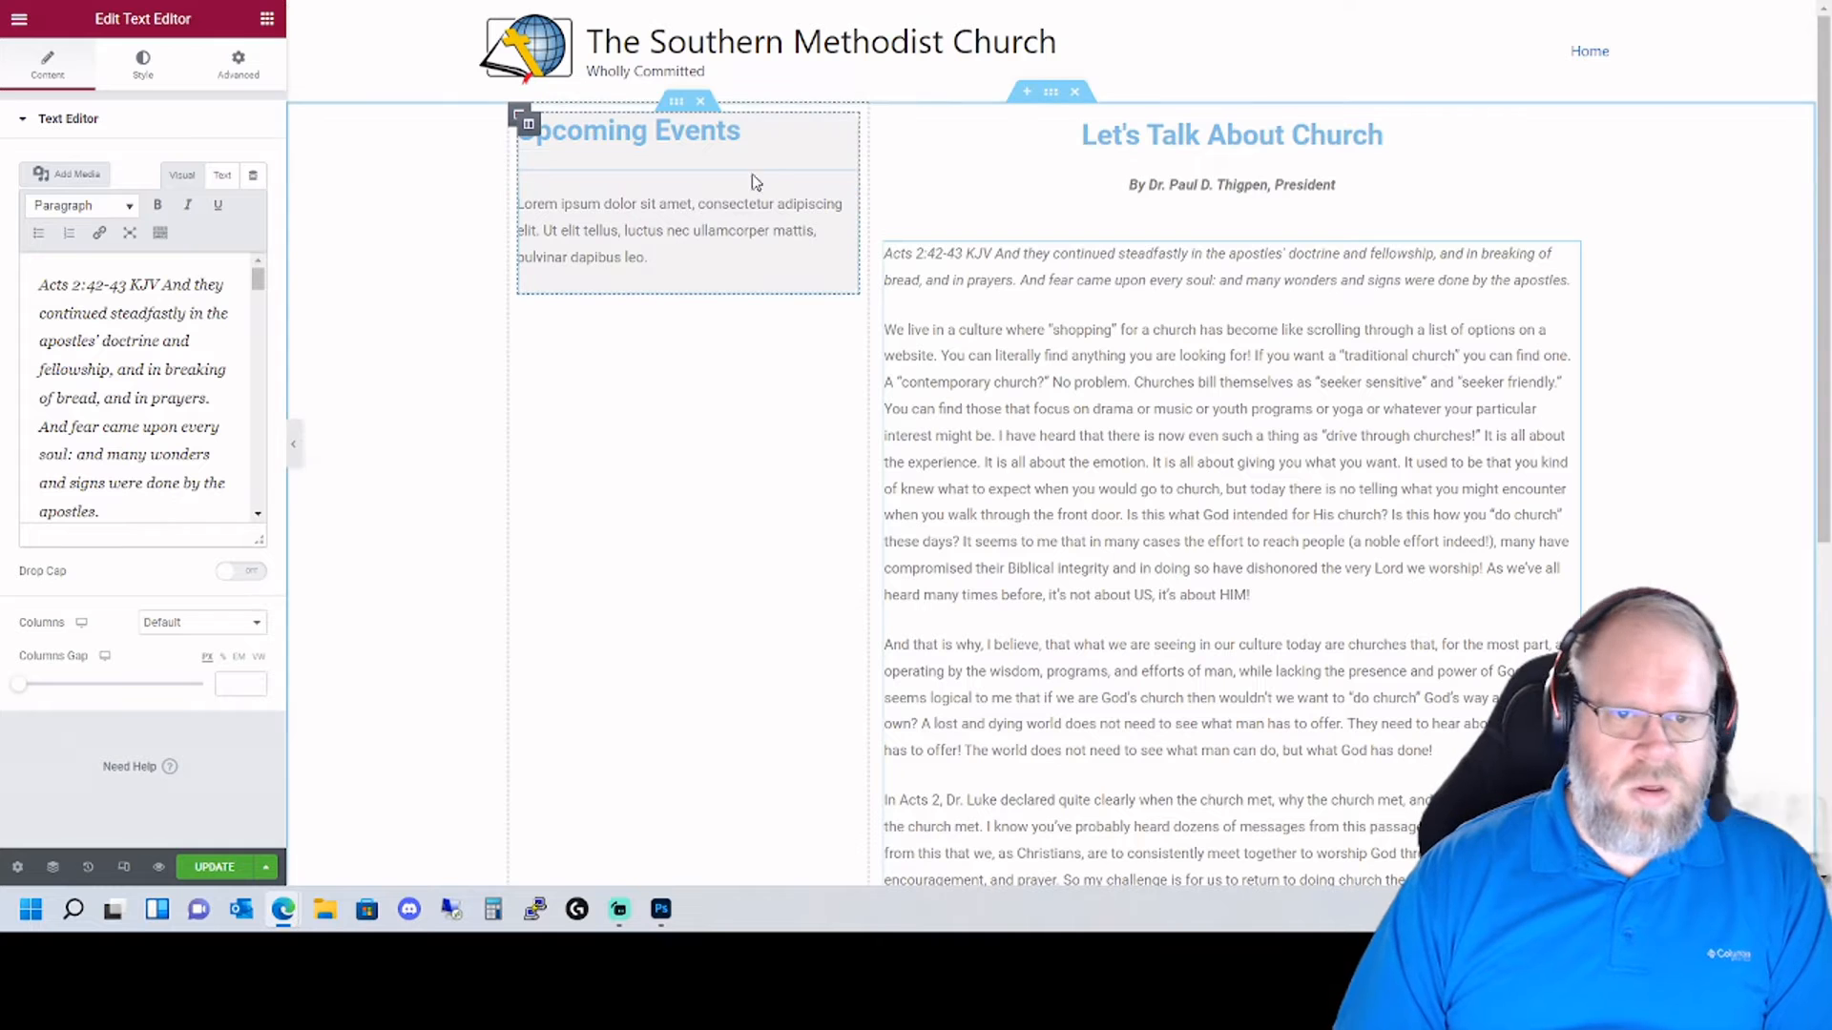
- Set the Upcoming Events inner column's margin to 10 on all sides
click(529, 123)
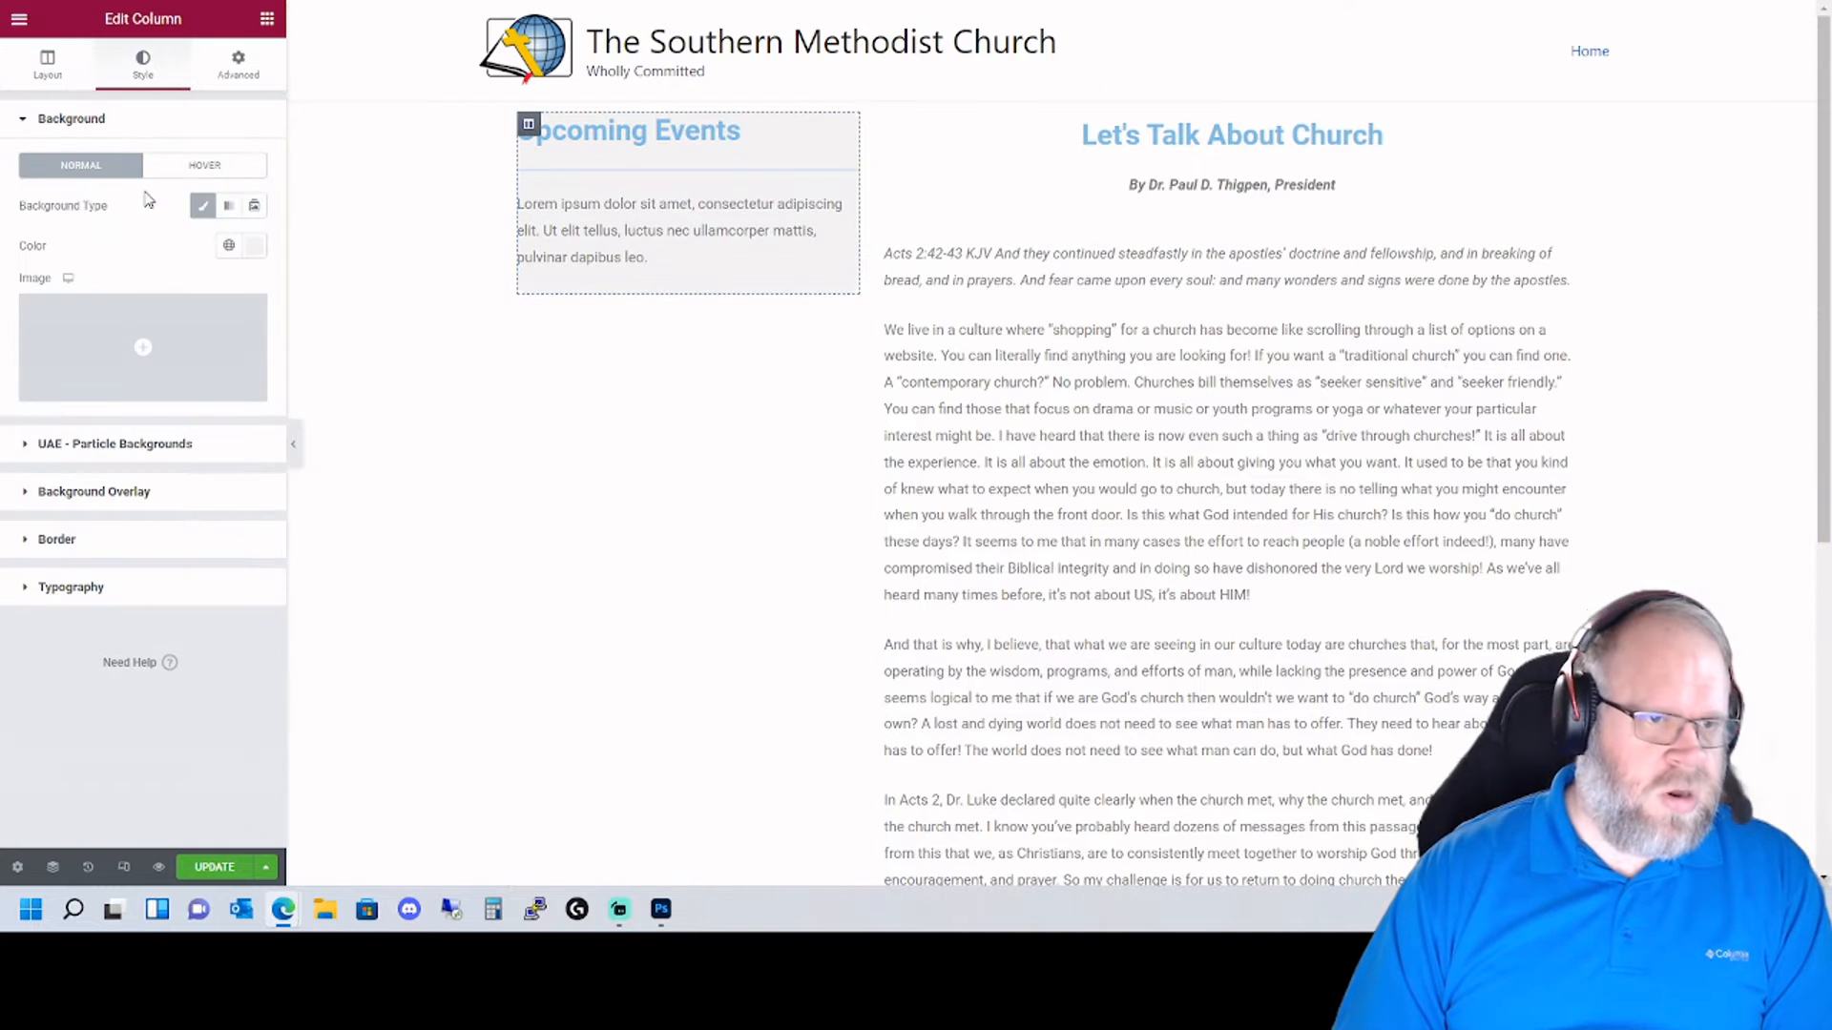
click(234, 67)
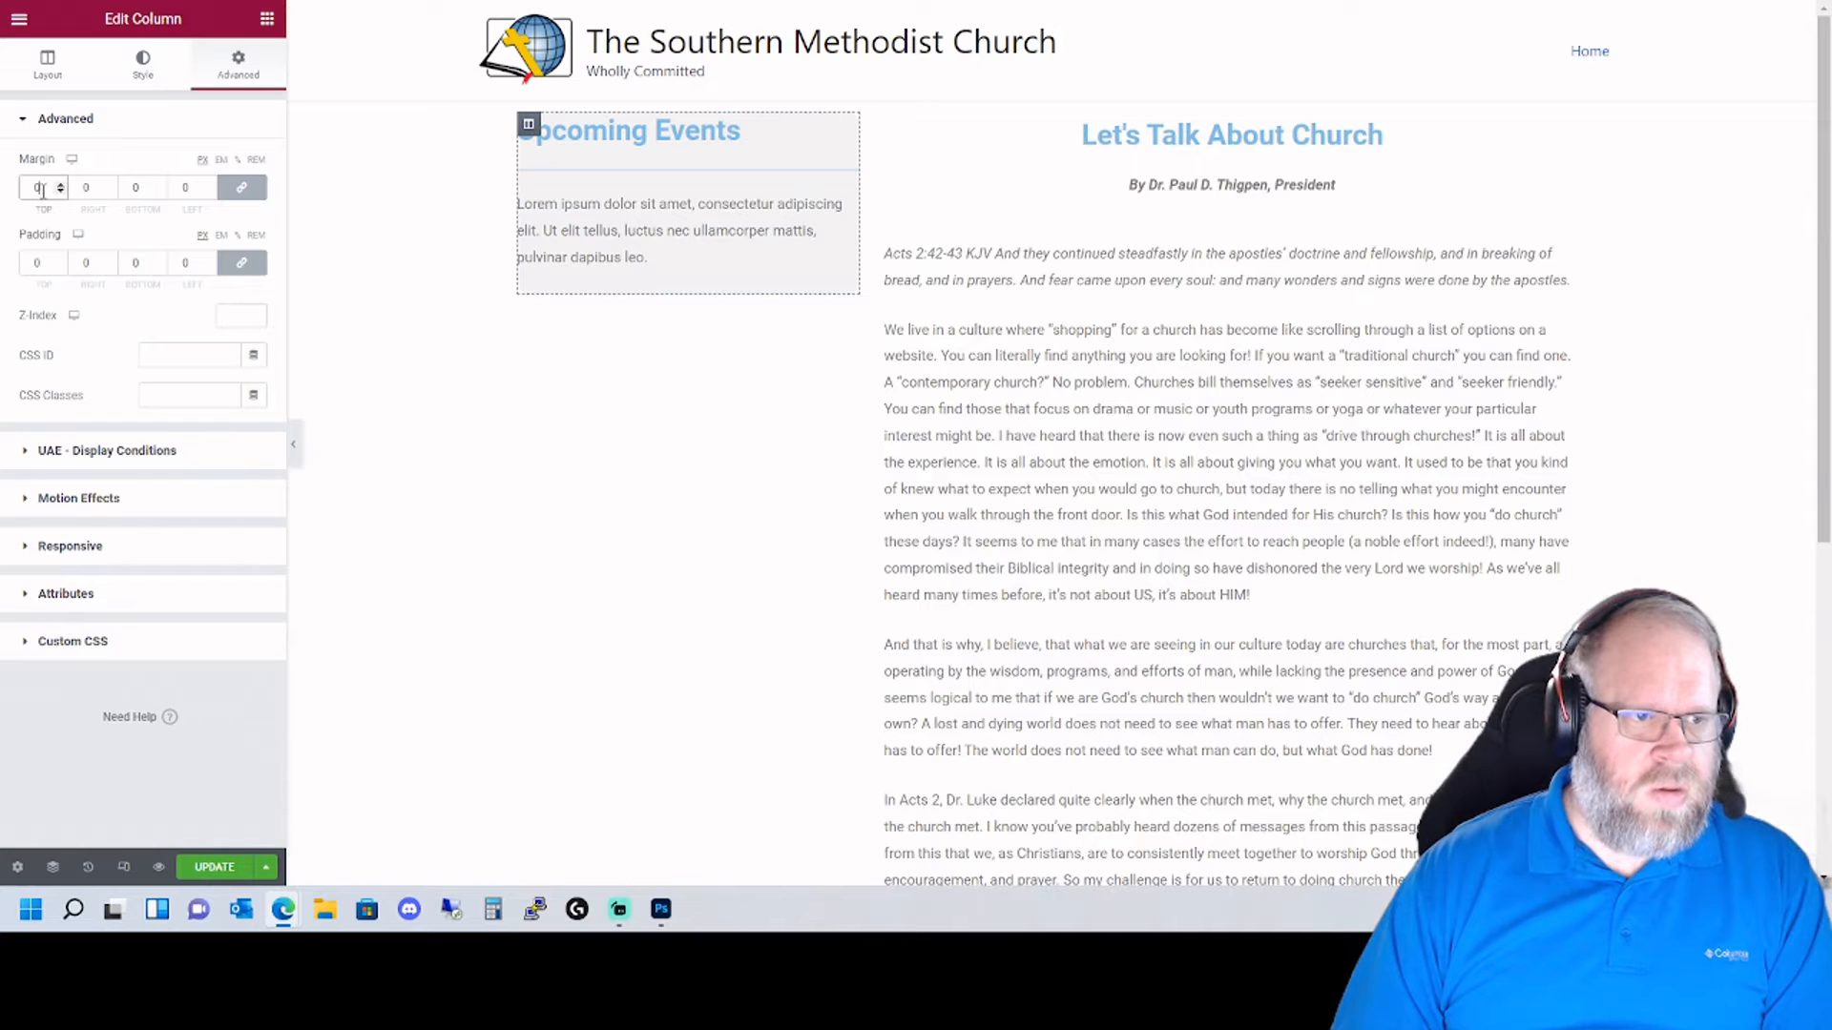
text(5)
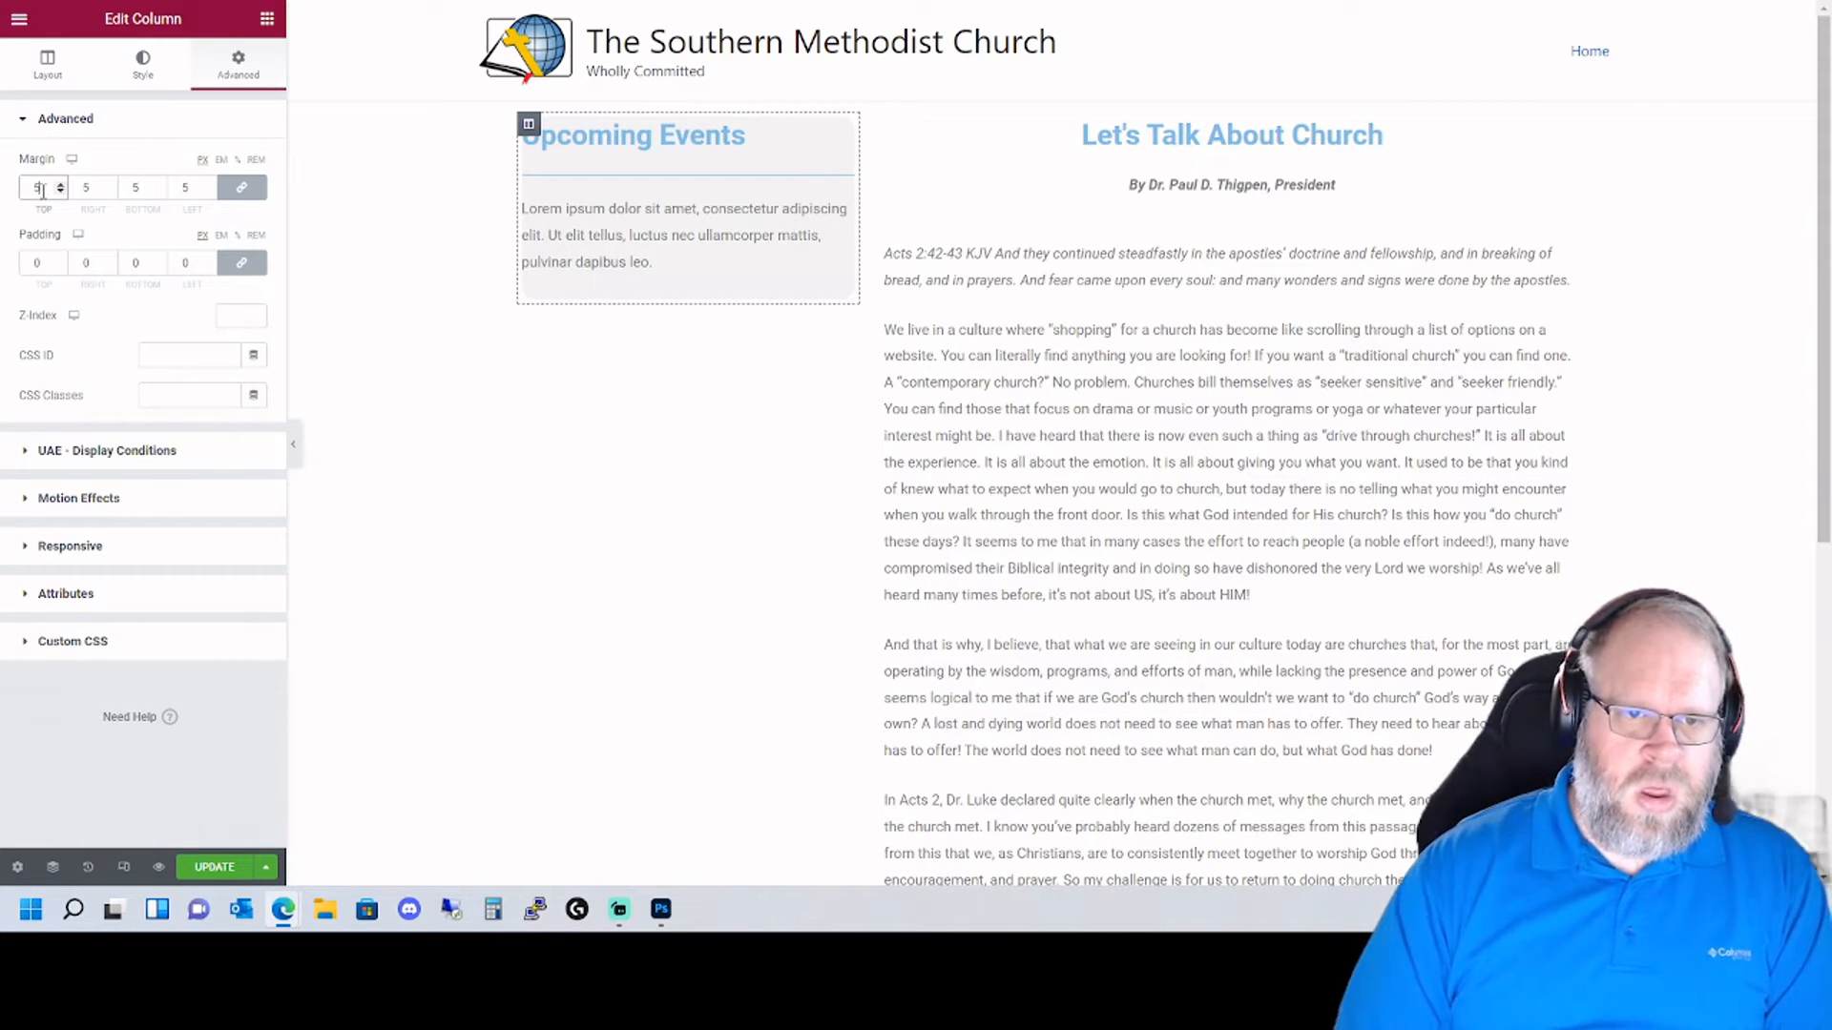
key(BackSpace)
text(10)
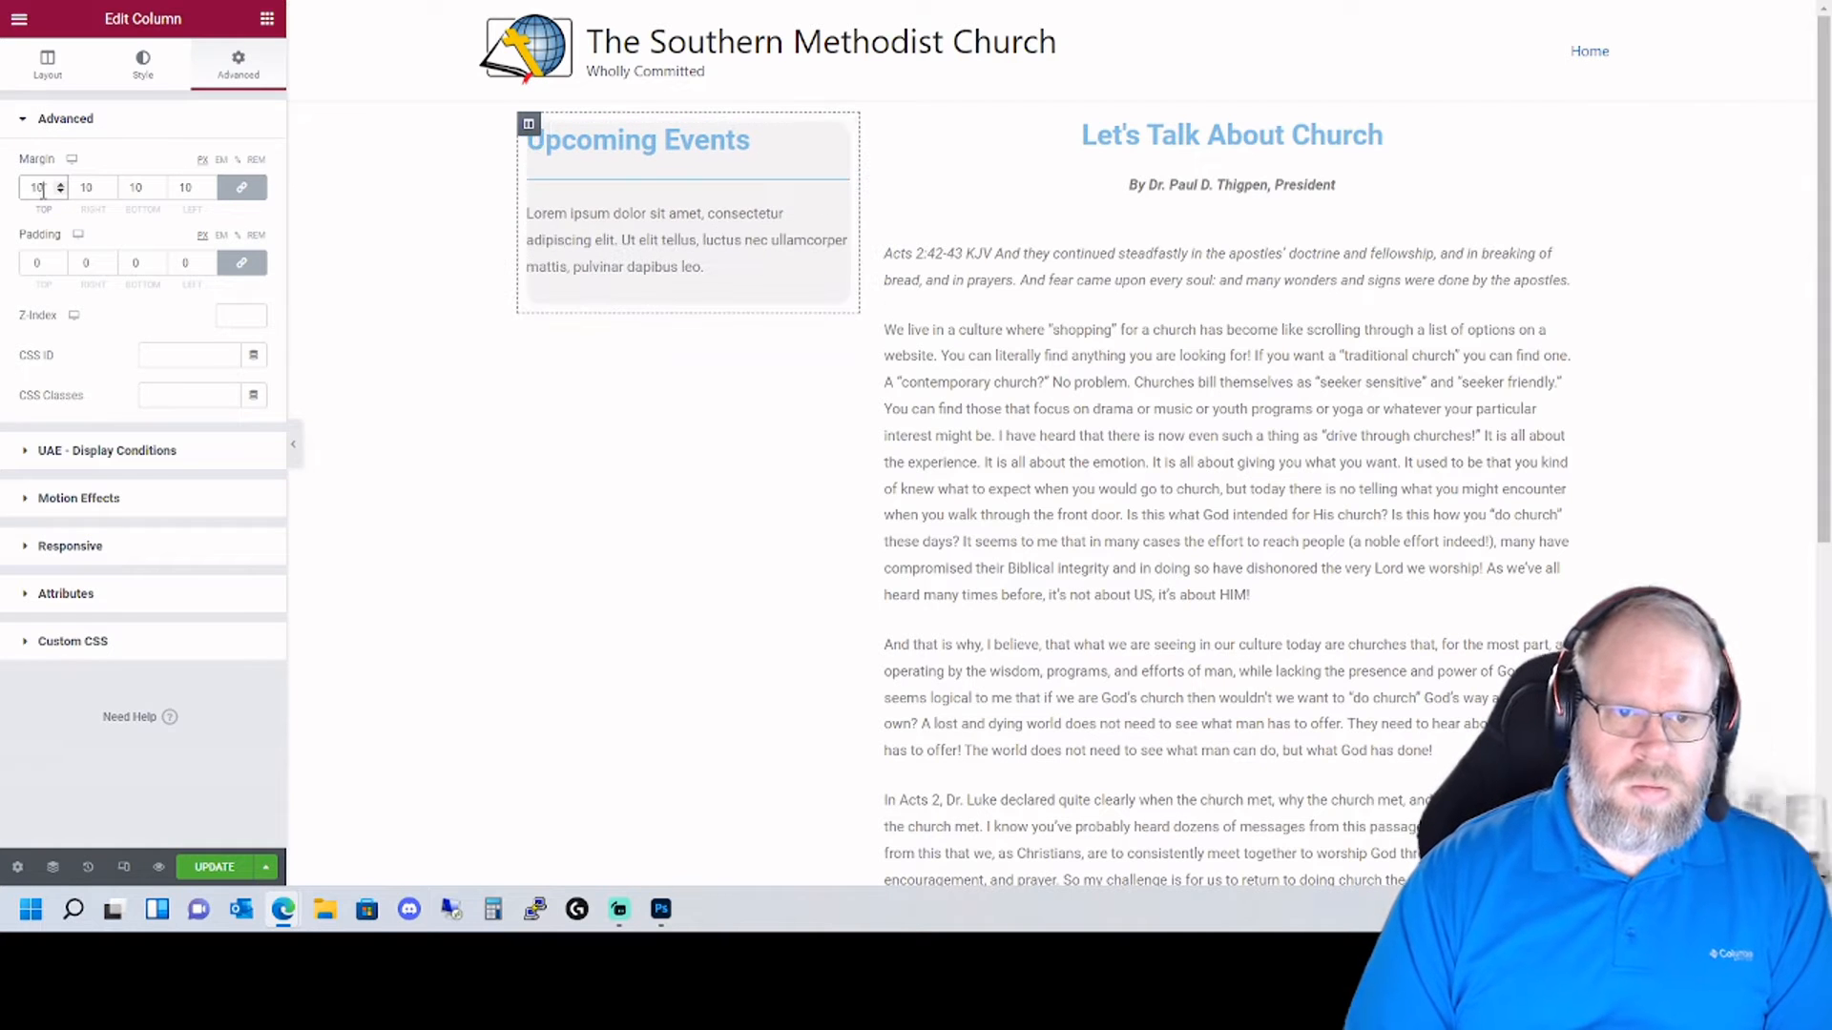
- Reset the Upcoming Events inner column's margin to 0 and set its padding to 10 on all sides
key(BackSpace)
key(BackSpace)
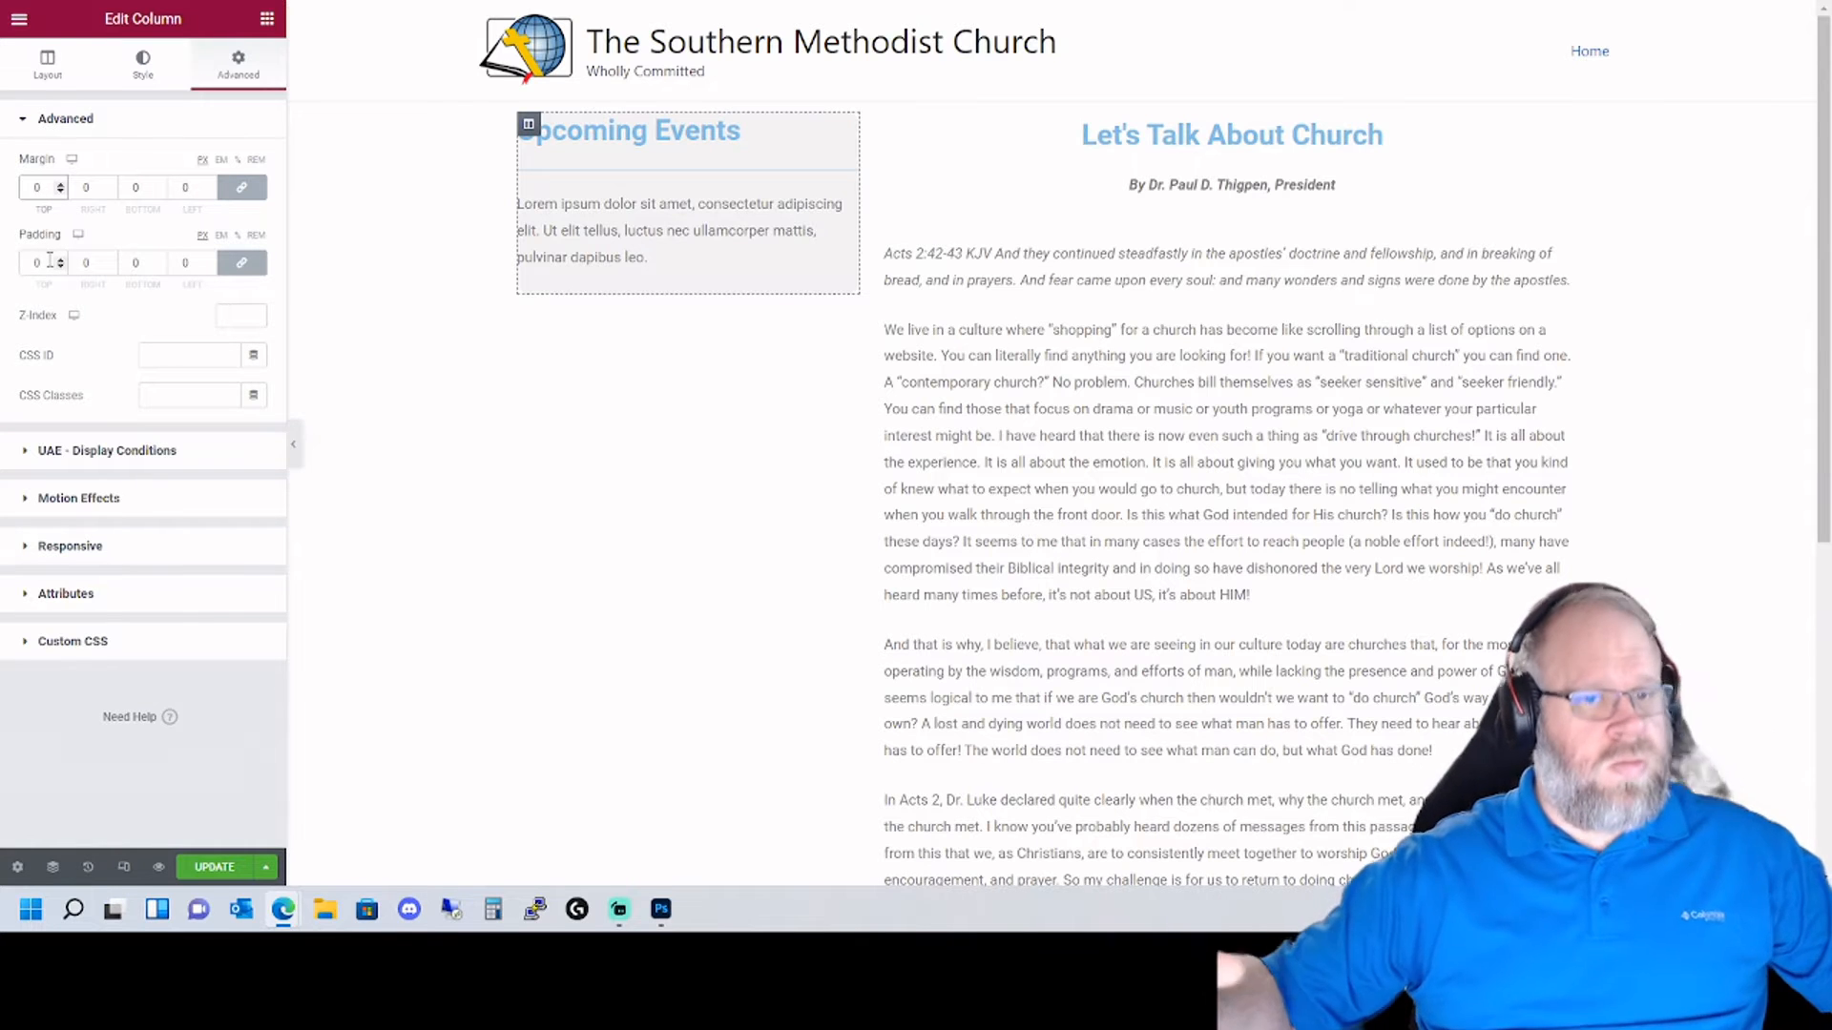
drag(48, 262, 23, 262)
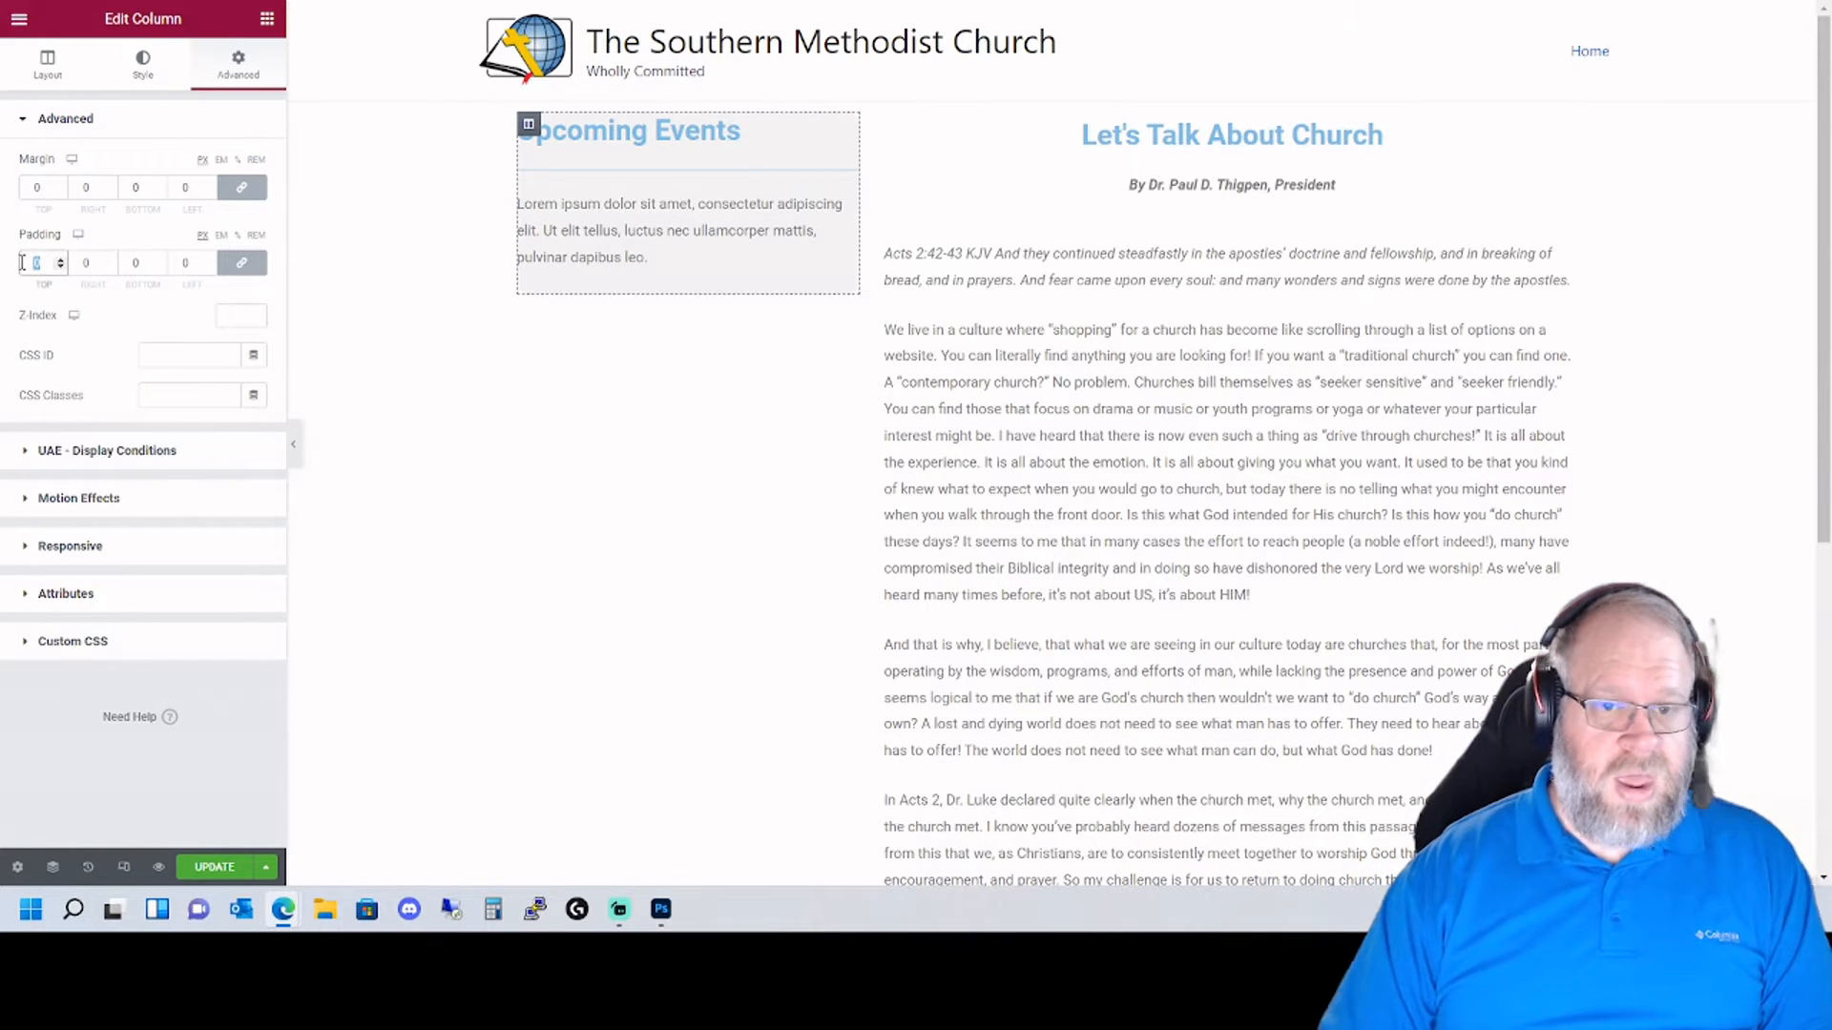
text(10)
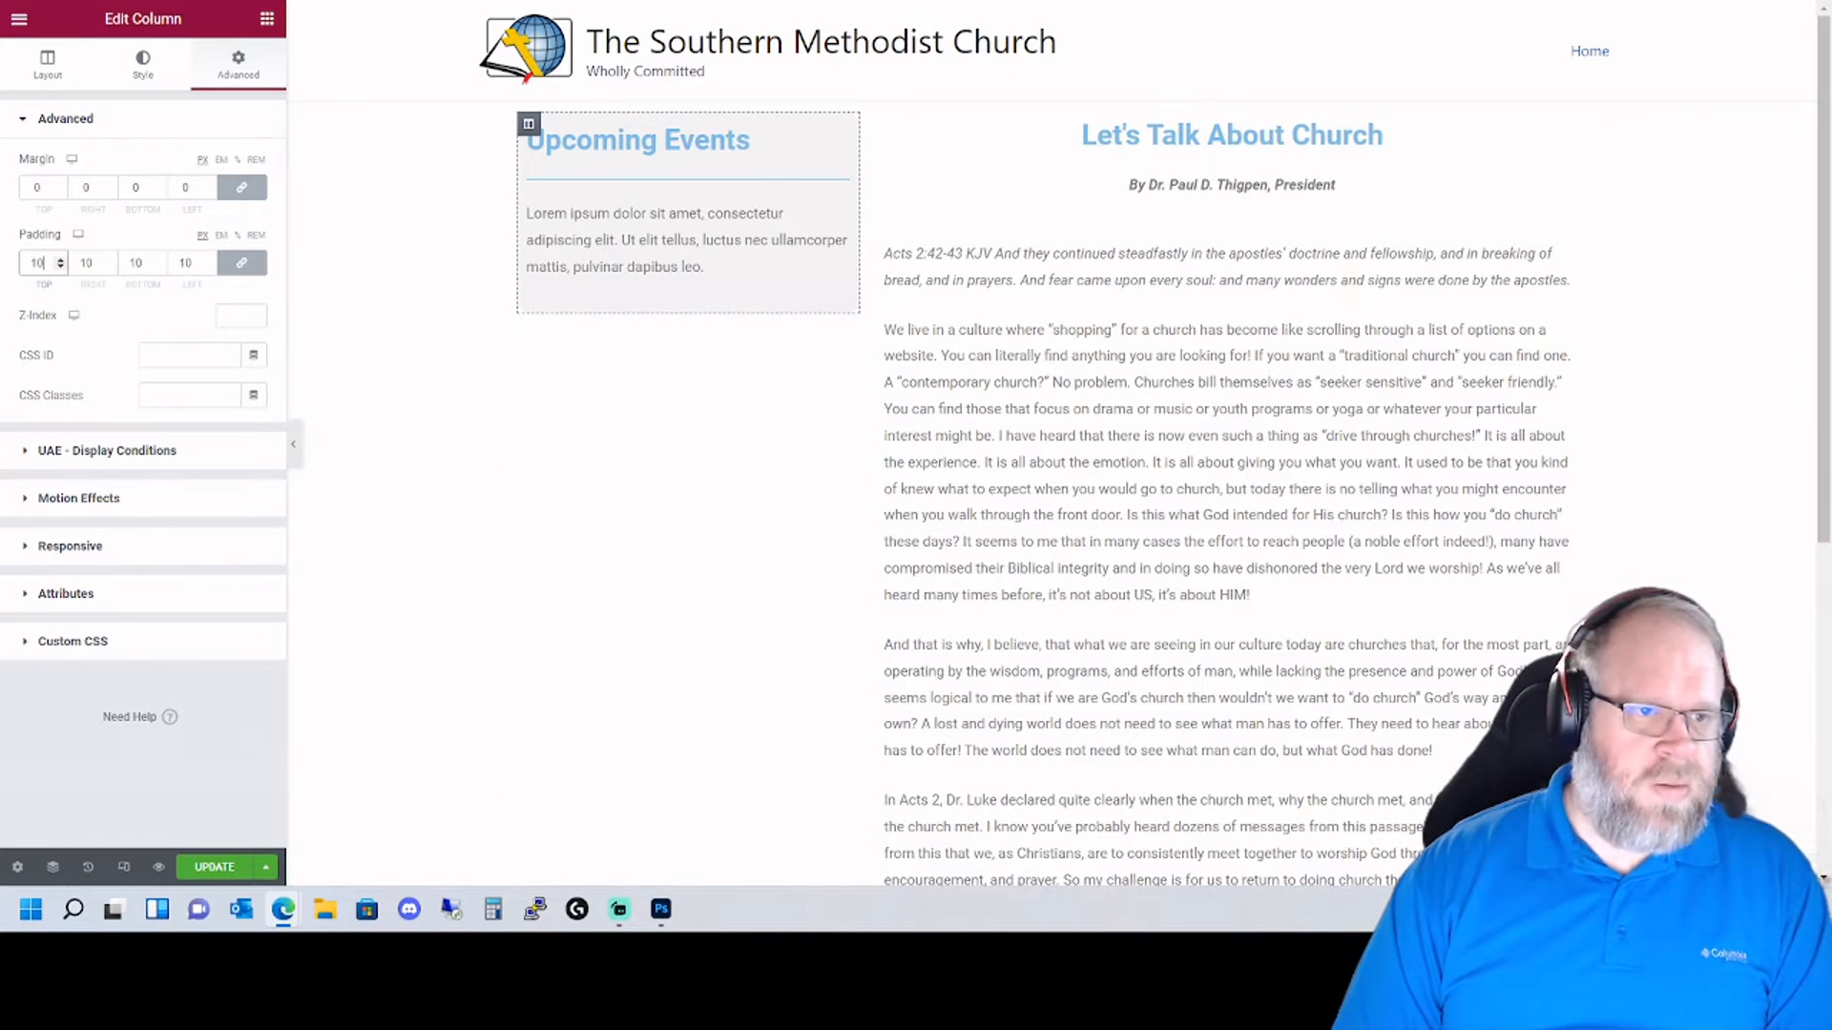
- Change the Upcoming Events inner column's background color to bright red
click(145, 65)
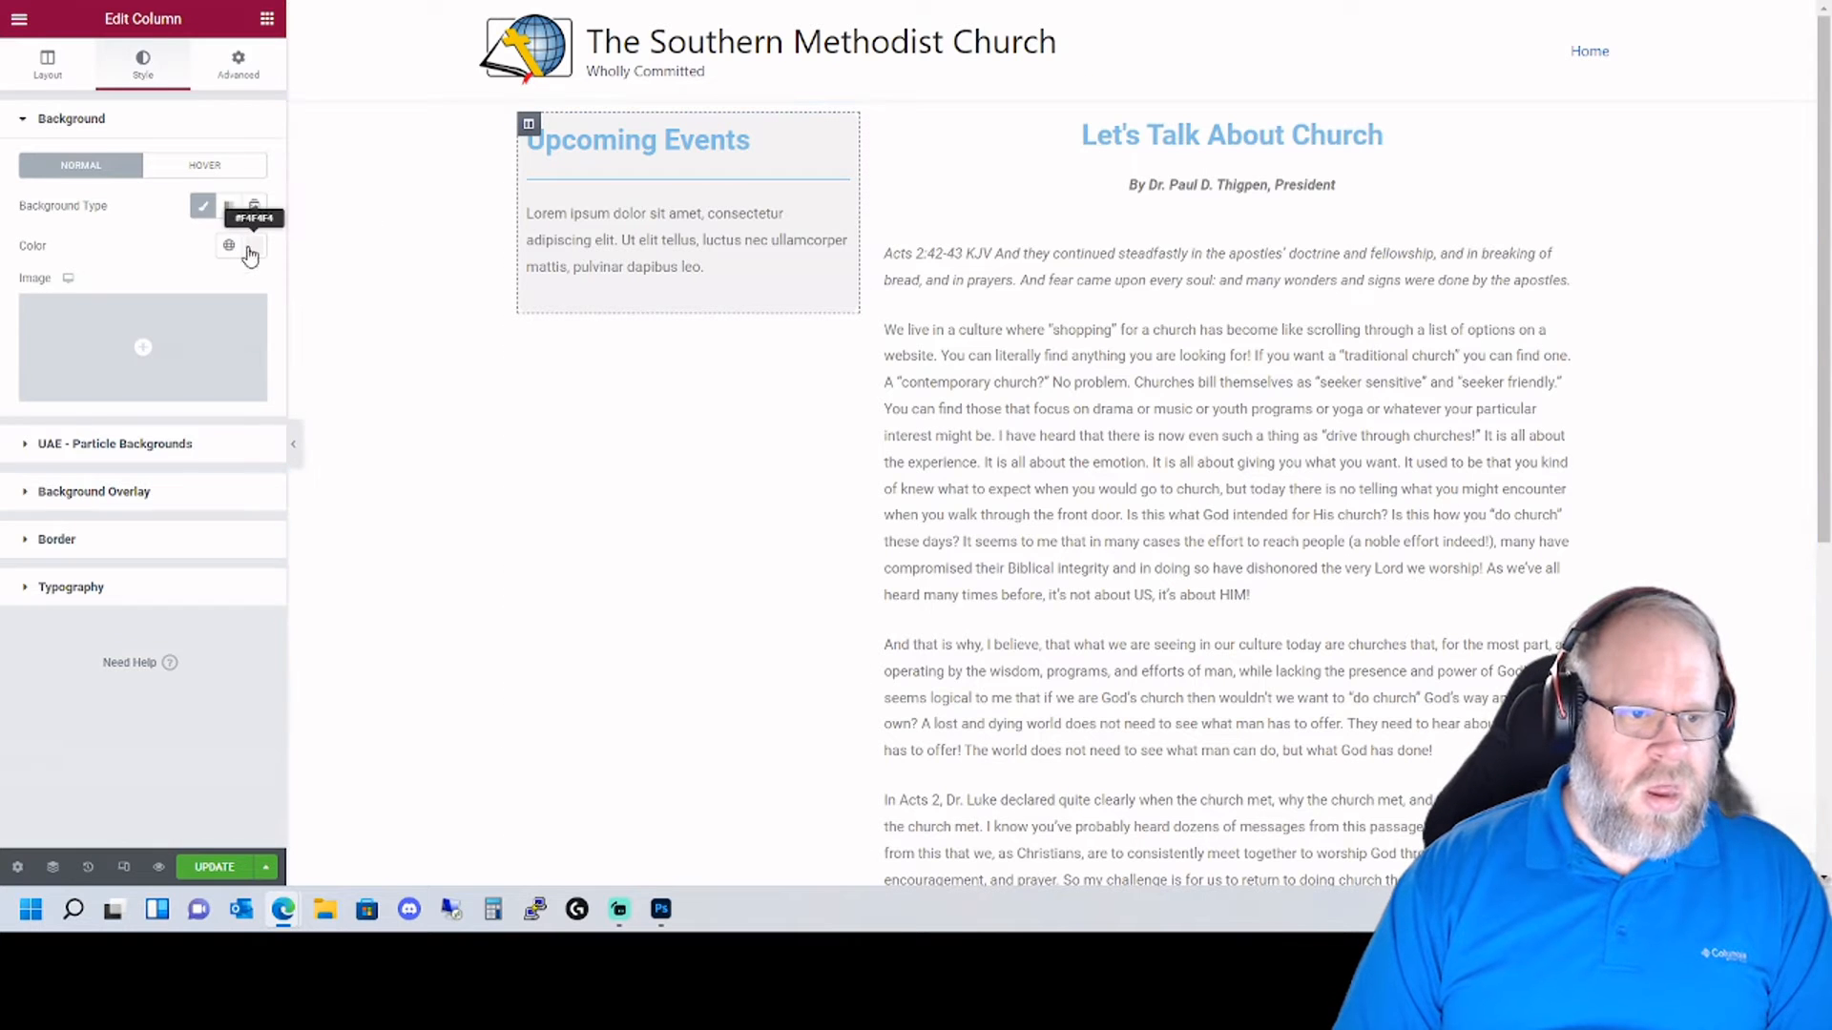
click(254, 245)
click(239, 358)
drag(250, 353, 319, 302)
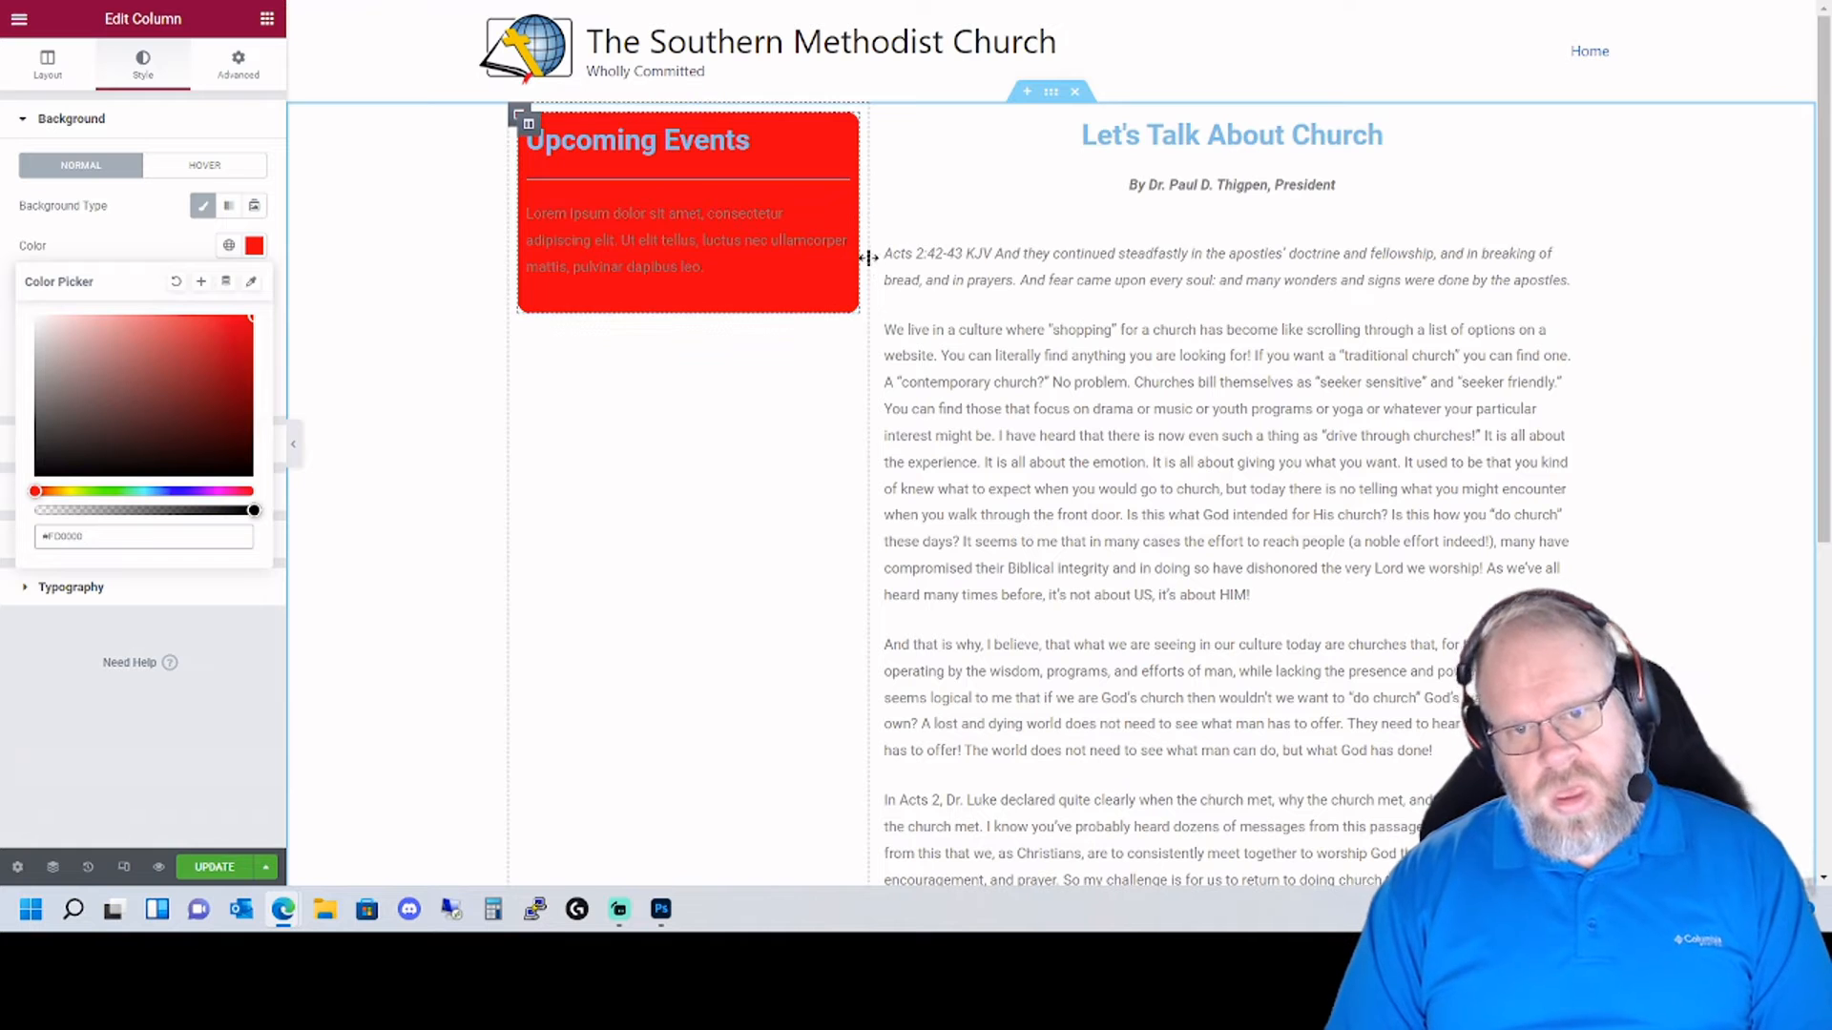
click(224, 316)
- Set the inner column's padding to 20 on all sides
click(238, 67)
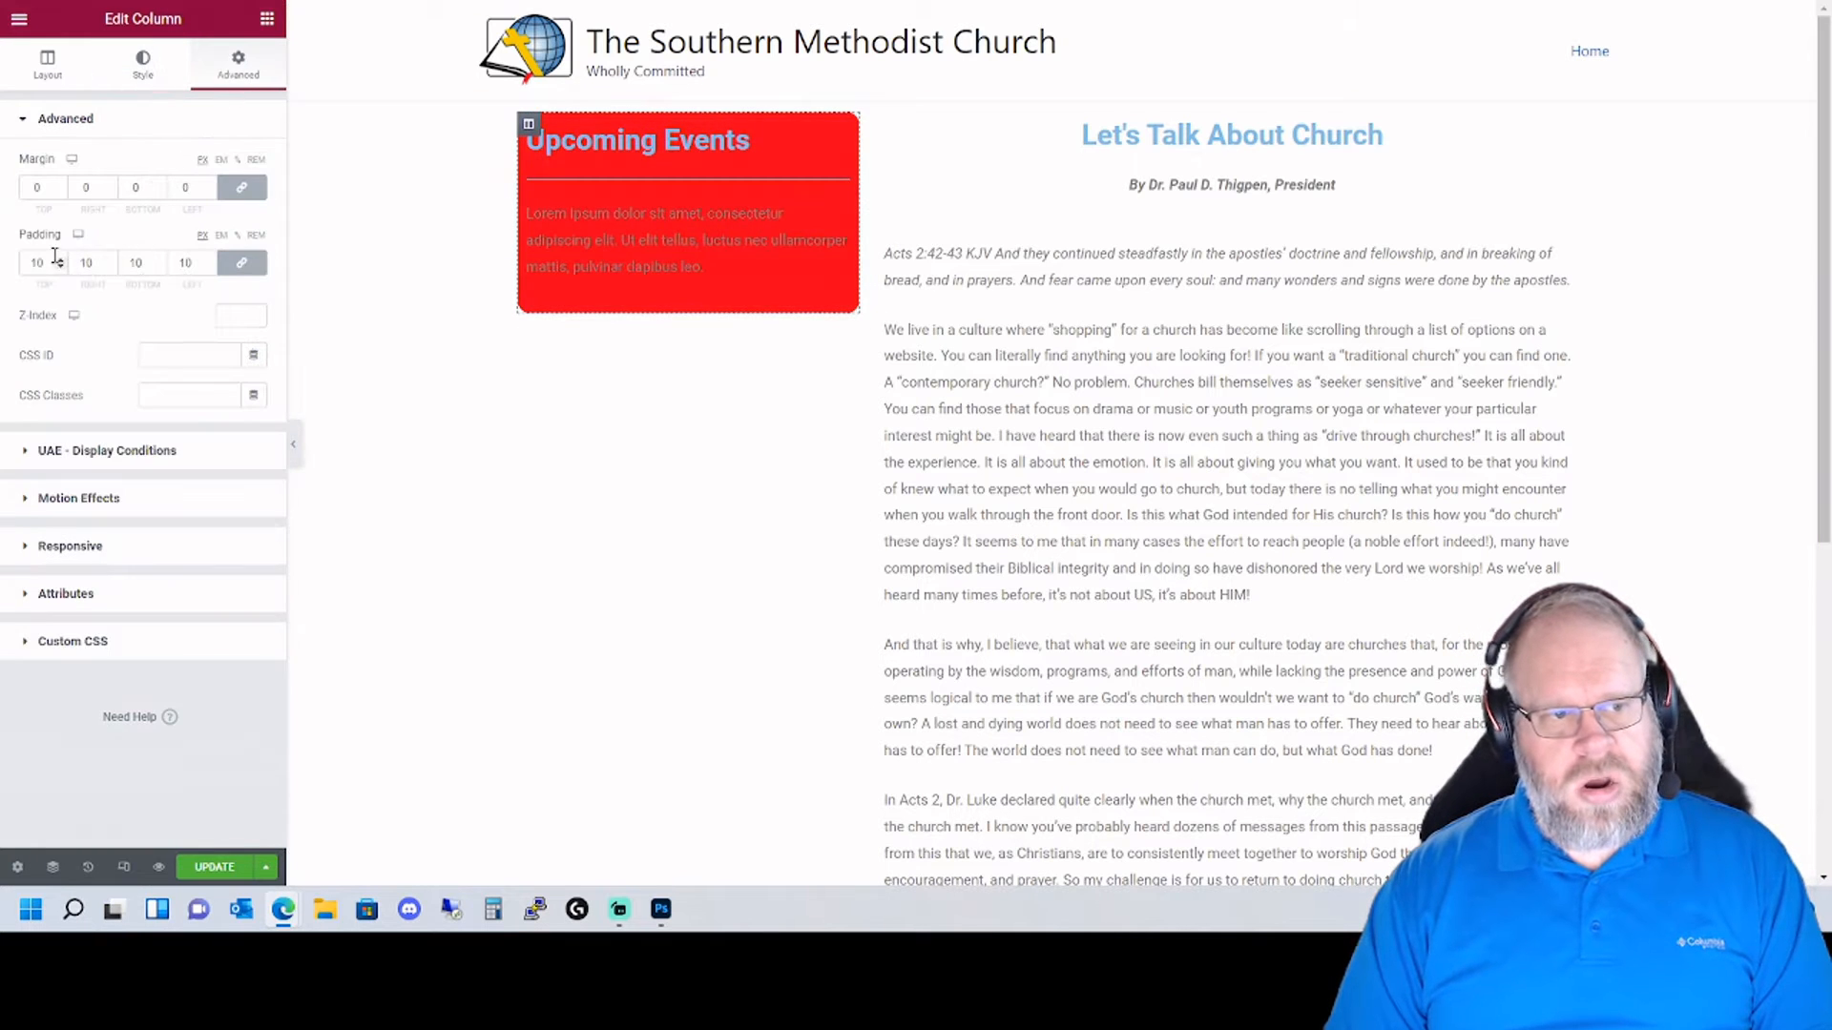
drag(49, 261, 19, 260)
text(20)
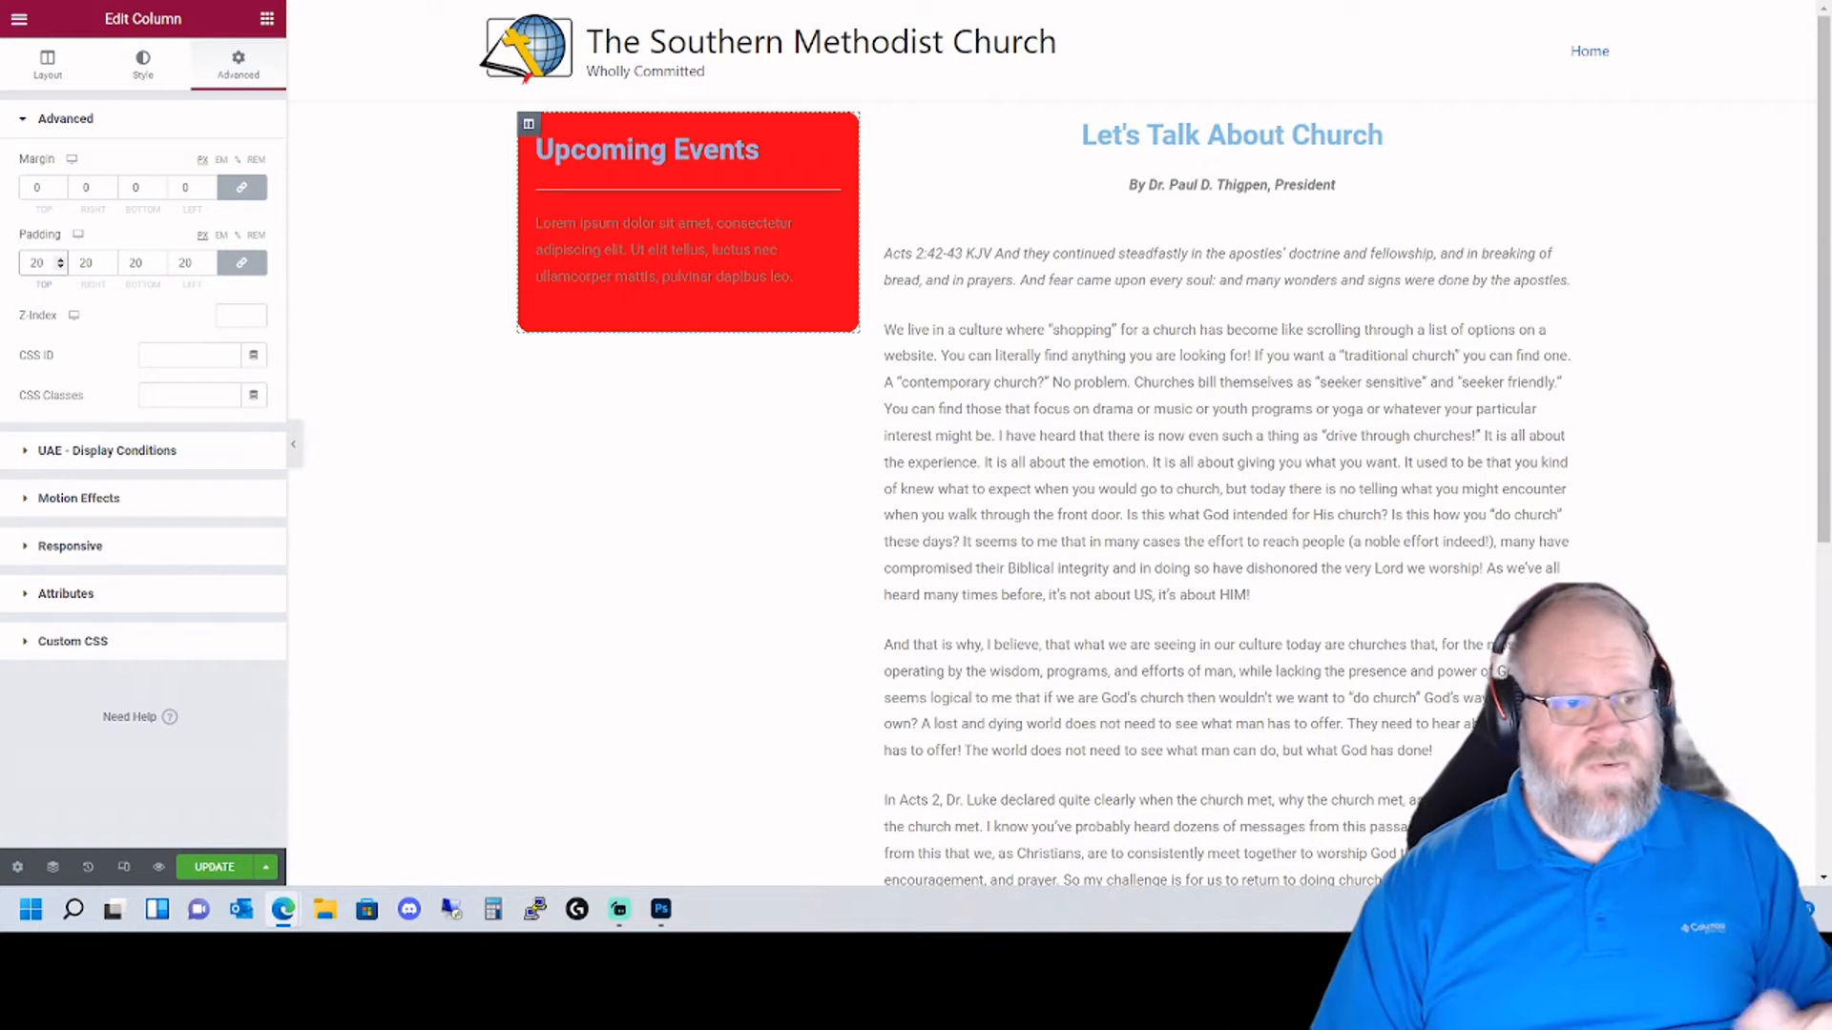
- Try a margin of 15 on all sides of the inner column and reset it to 0
double_click(37, 186)
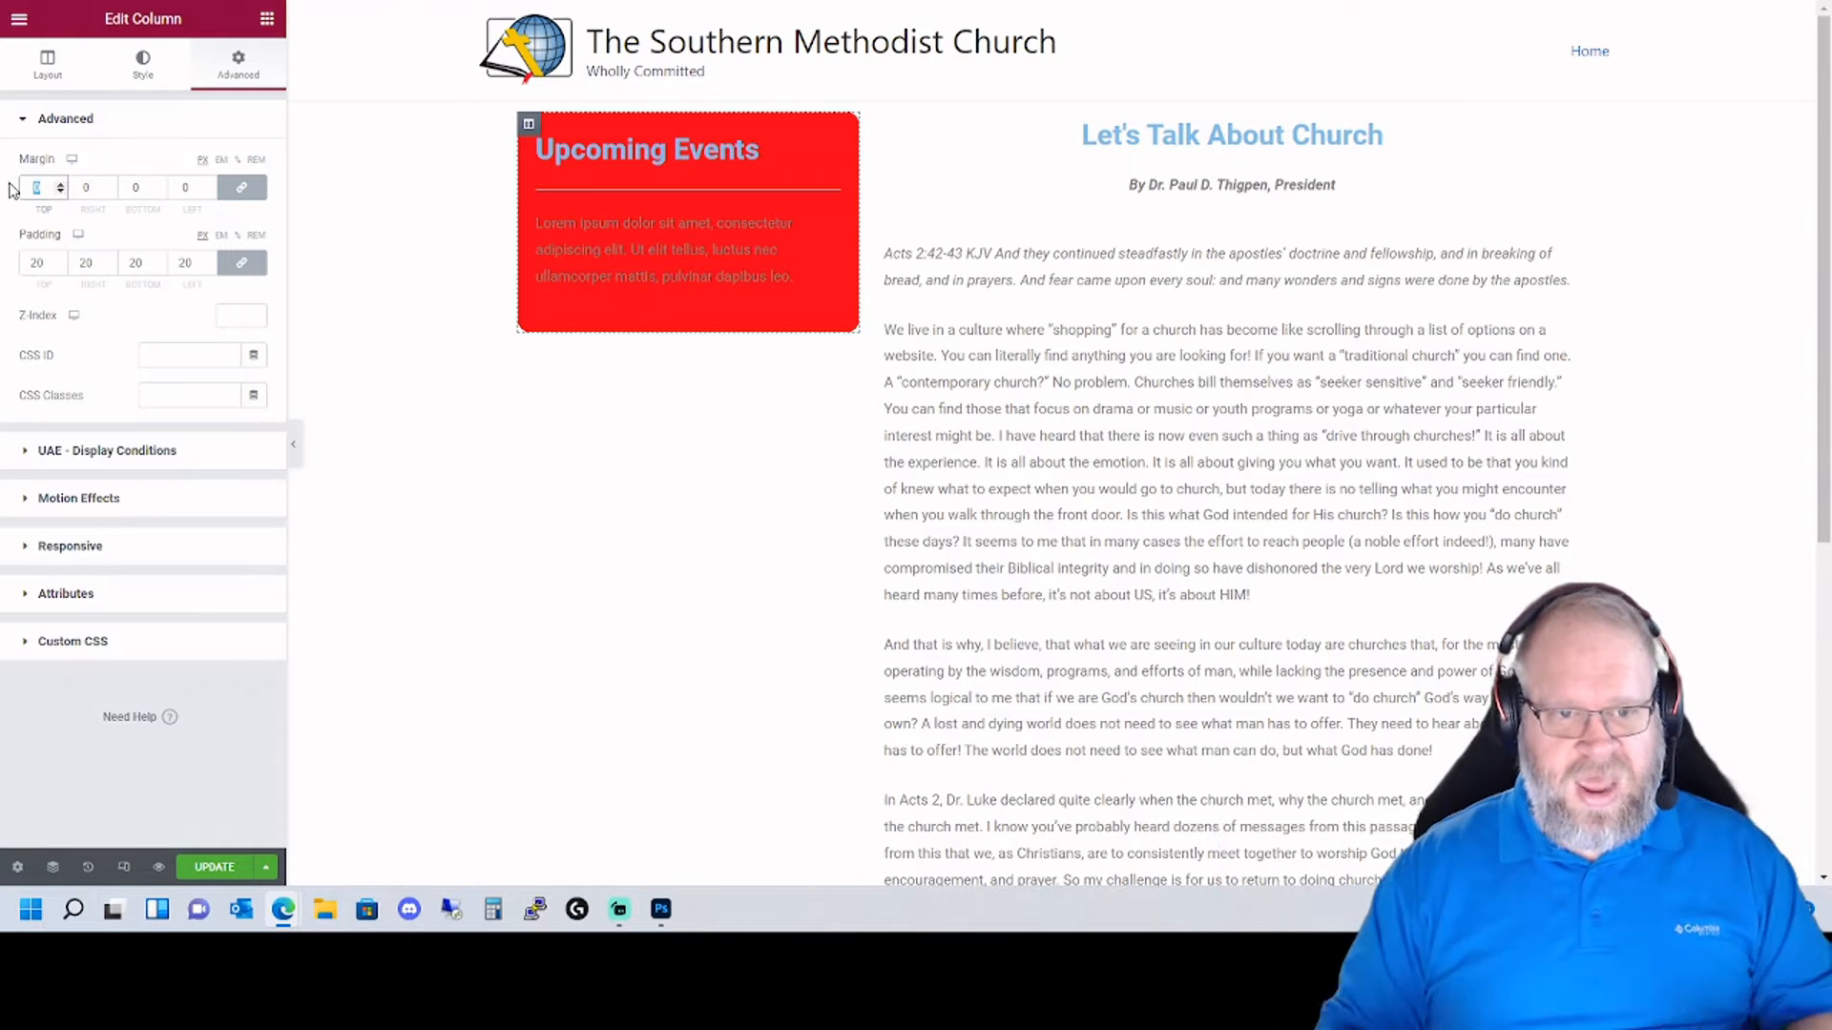
text(15)
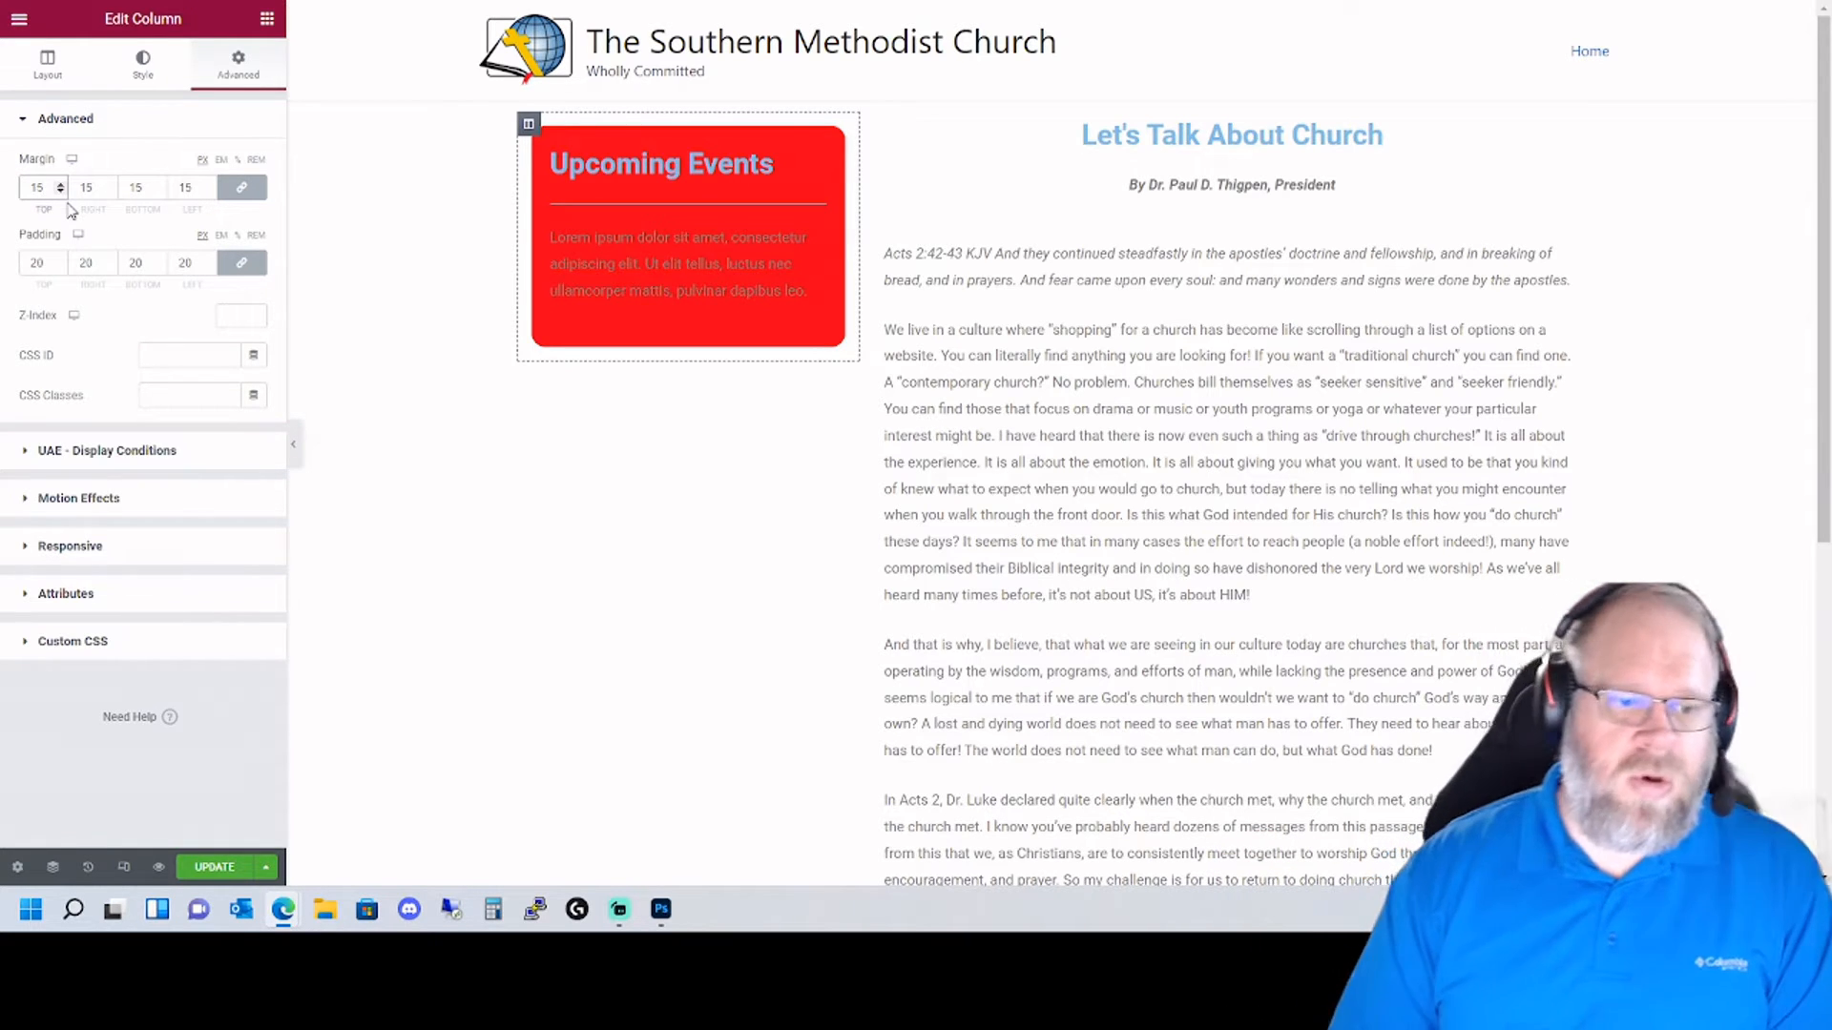
key(BackSpace)
key(BackSpace)
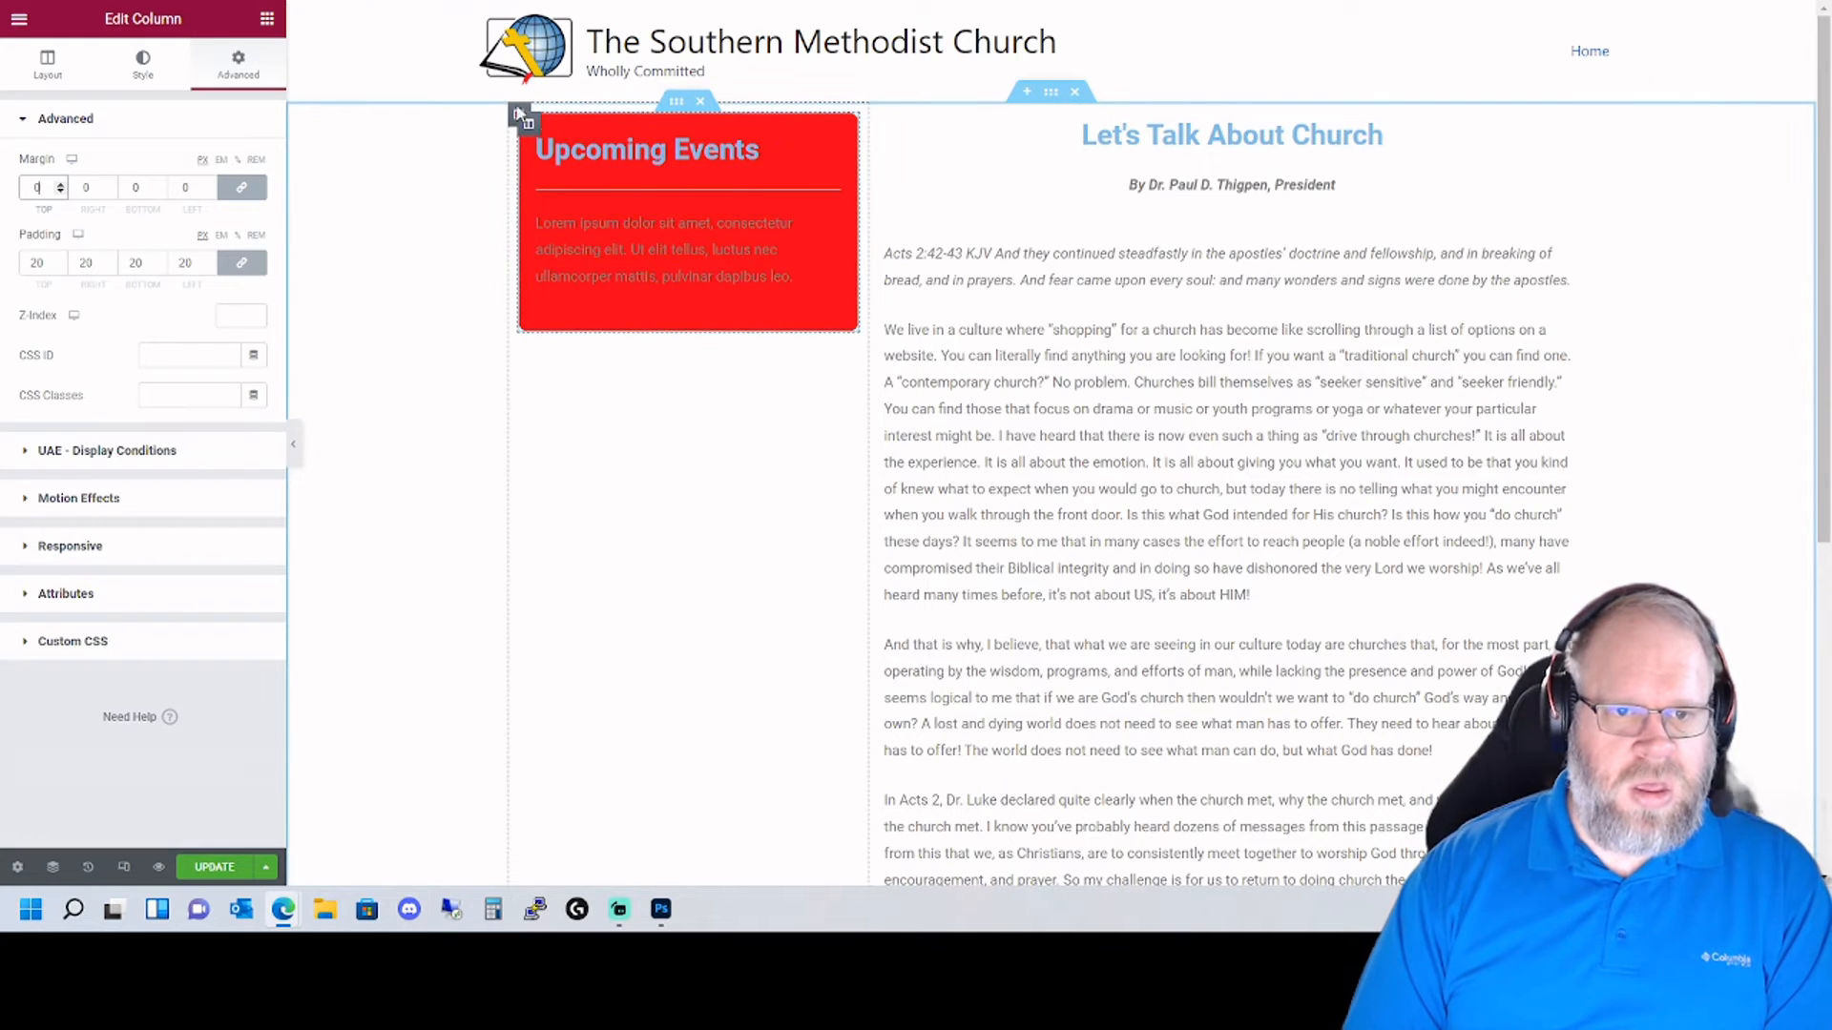
- Shift the inner column's background hue from red through orange to a strong blue
click(145, 63)
click(254, 245)
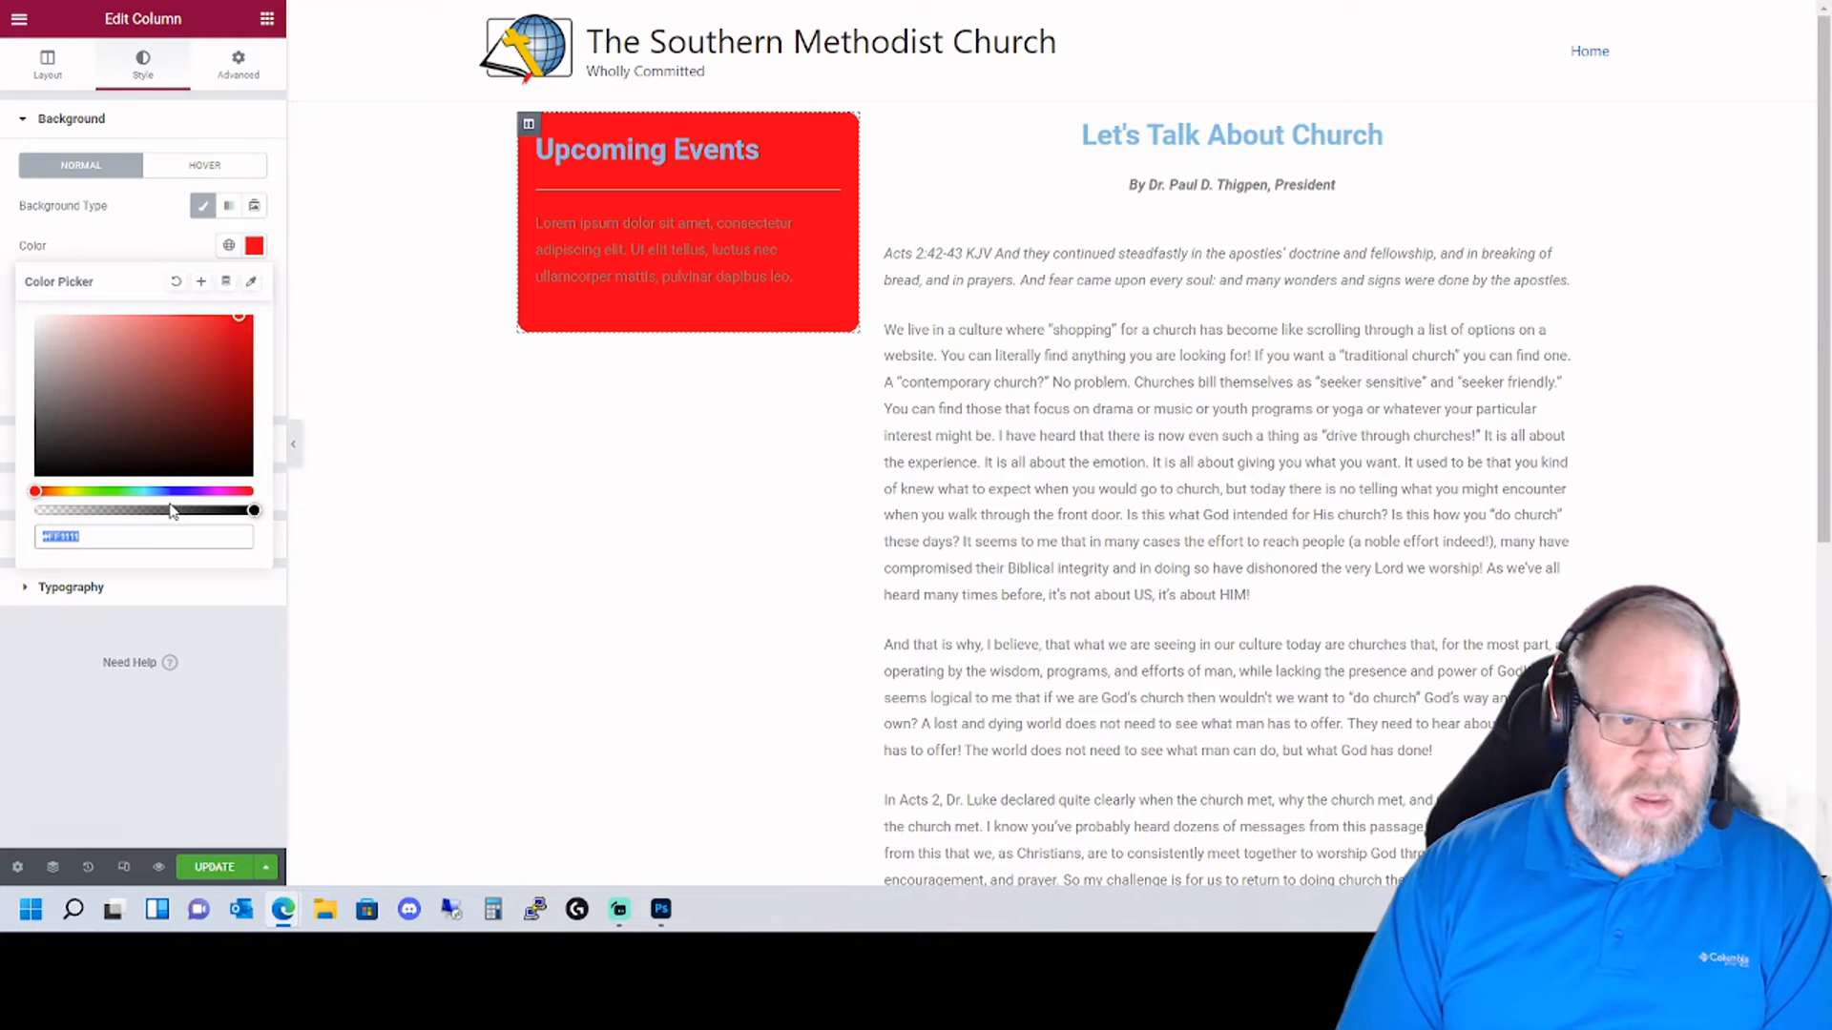
drag(65, 491, 57, 492)
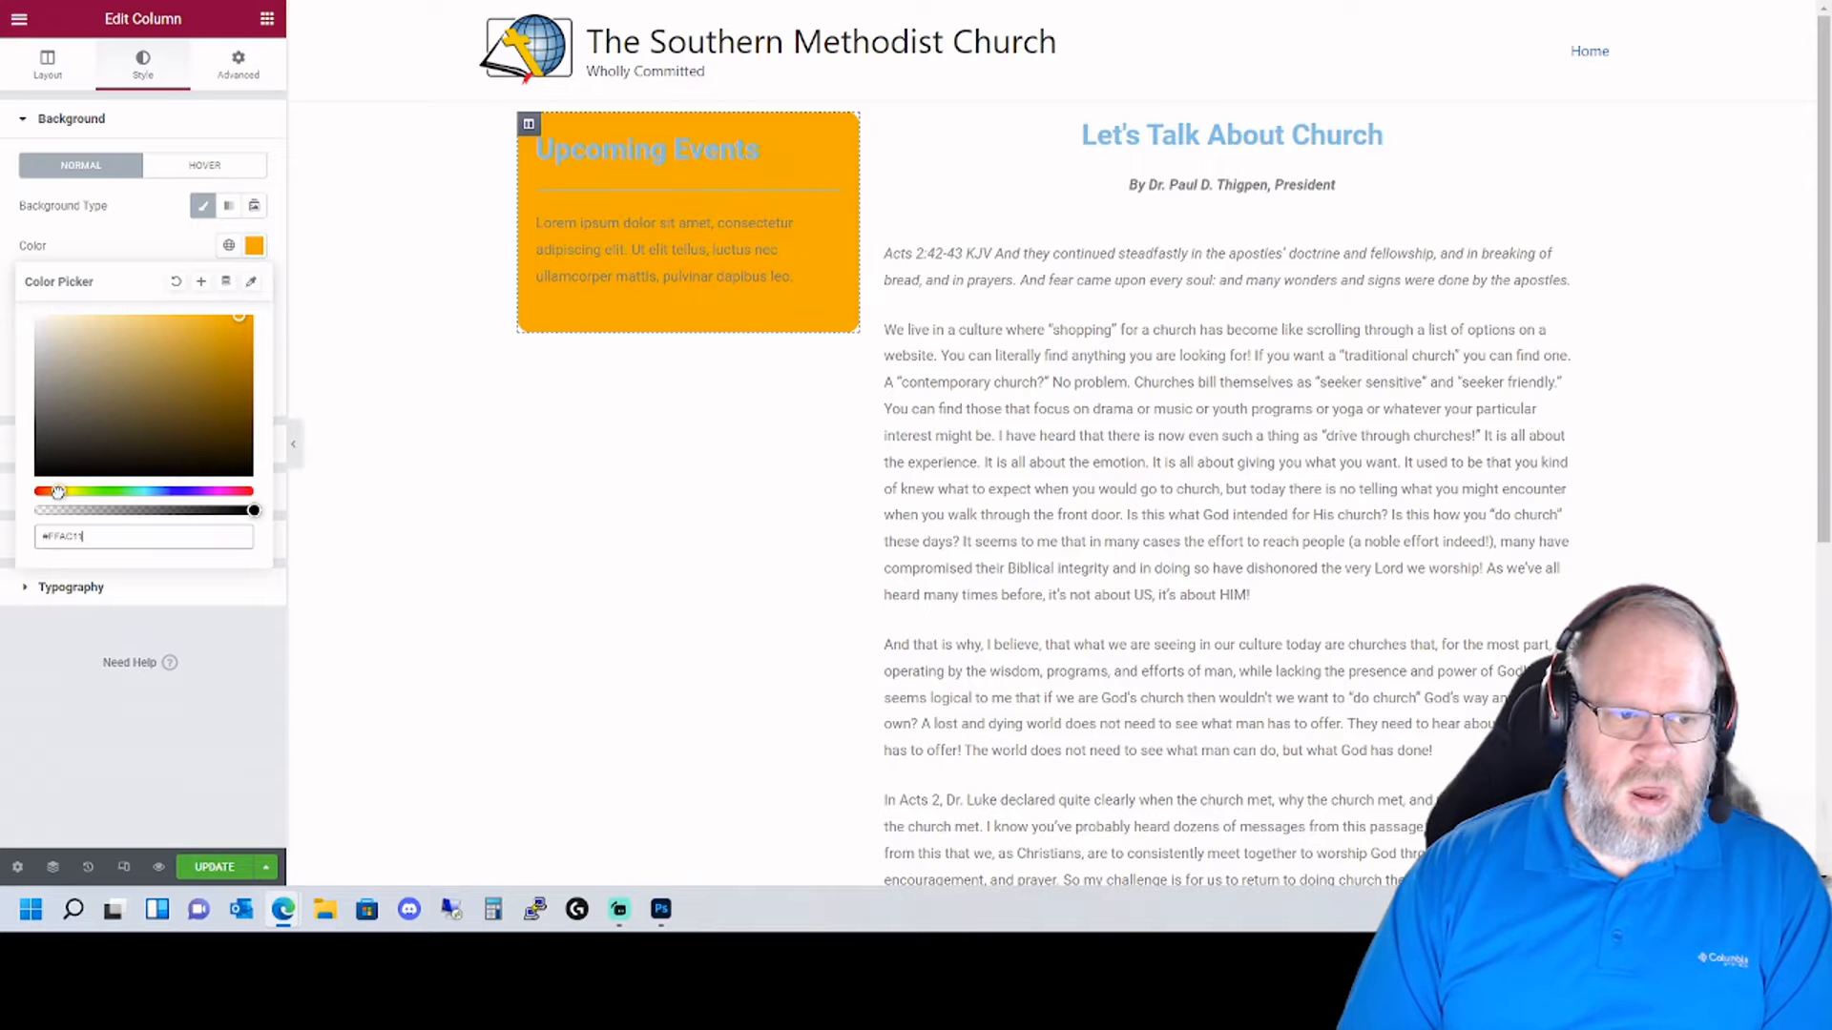
drag(57, 492, 164, 488)
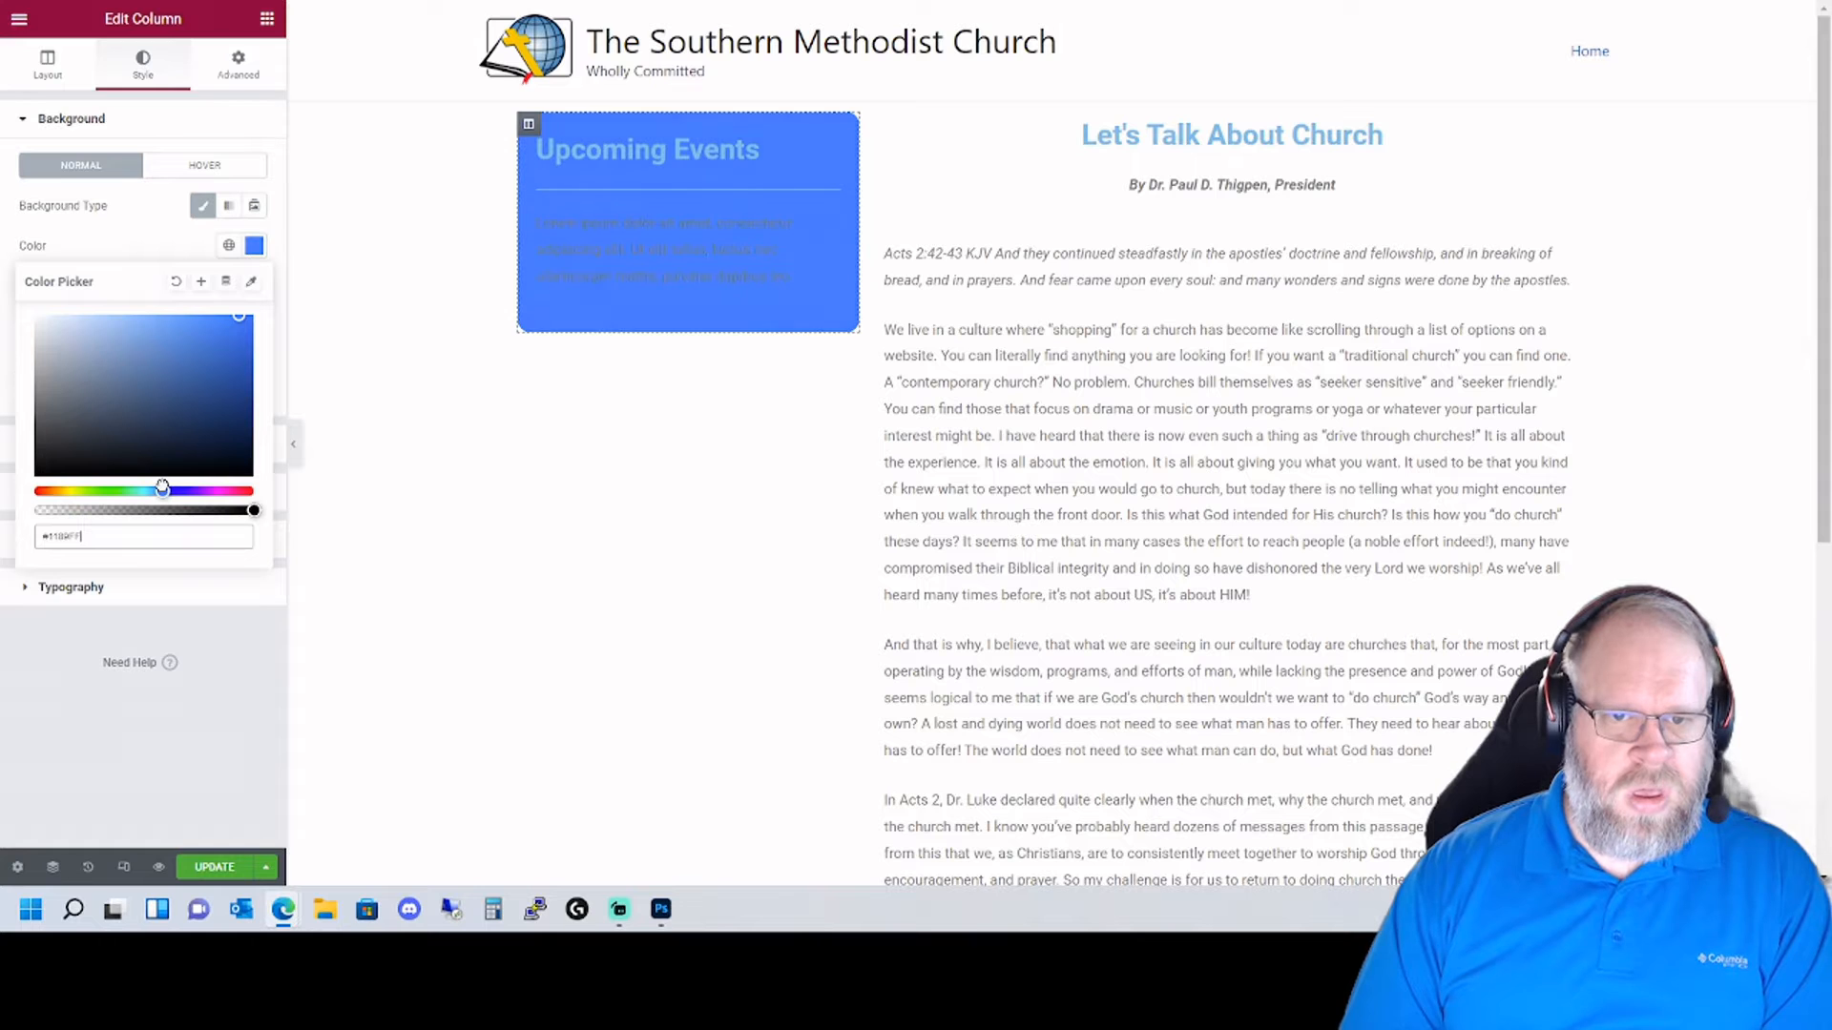
mouse_move(162, 488)
mouse_down()
mouse_move(187, 490)
mouse_move(135, 490)
mouse_move(238, 490)
mouse_move(164, 475)
mouse_up()
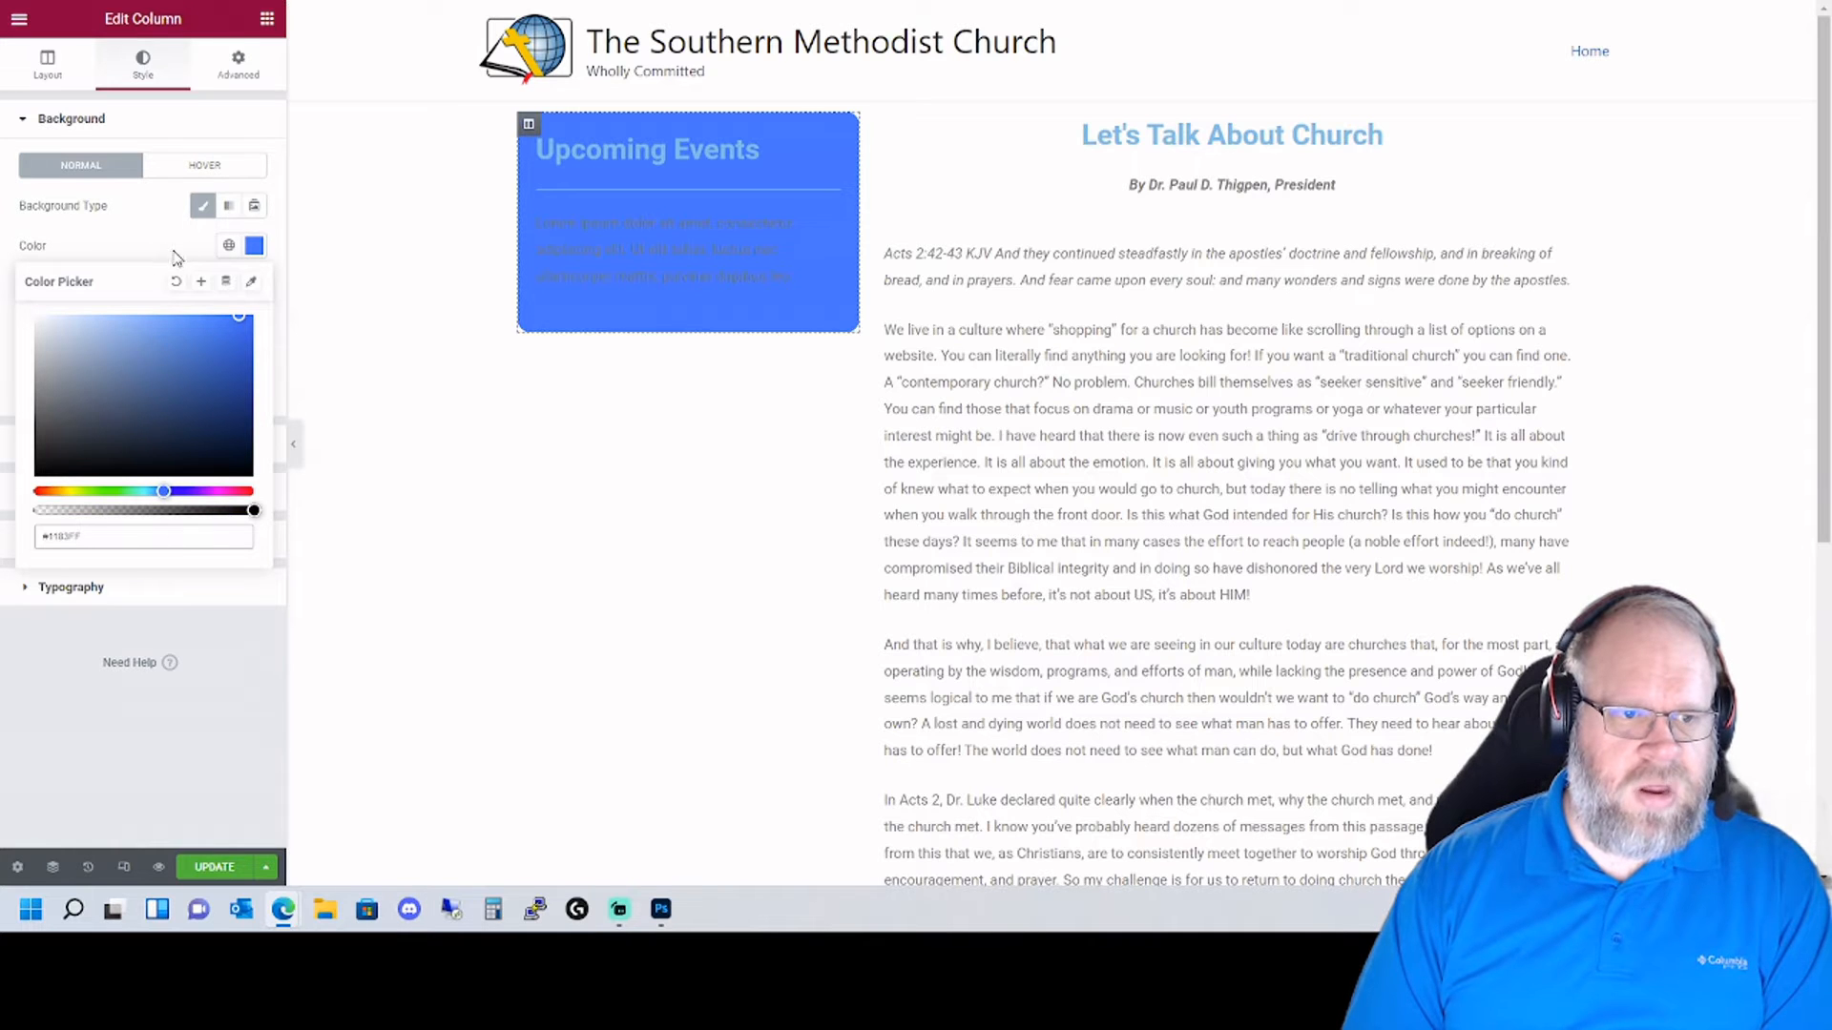
- Set the inner column's background to the global color Theme Color 7
click(254, 245)
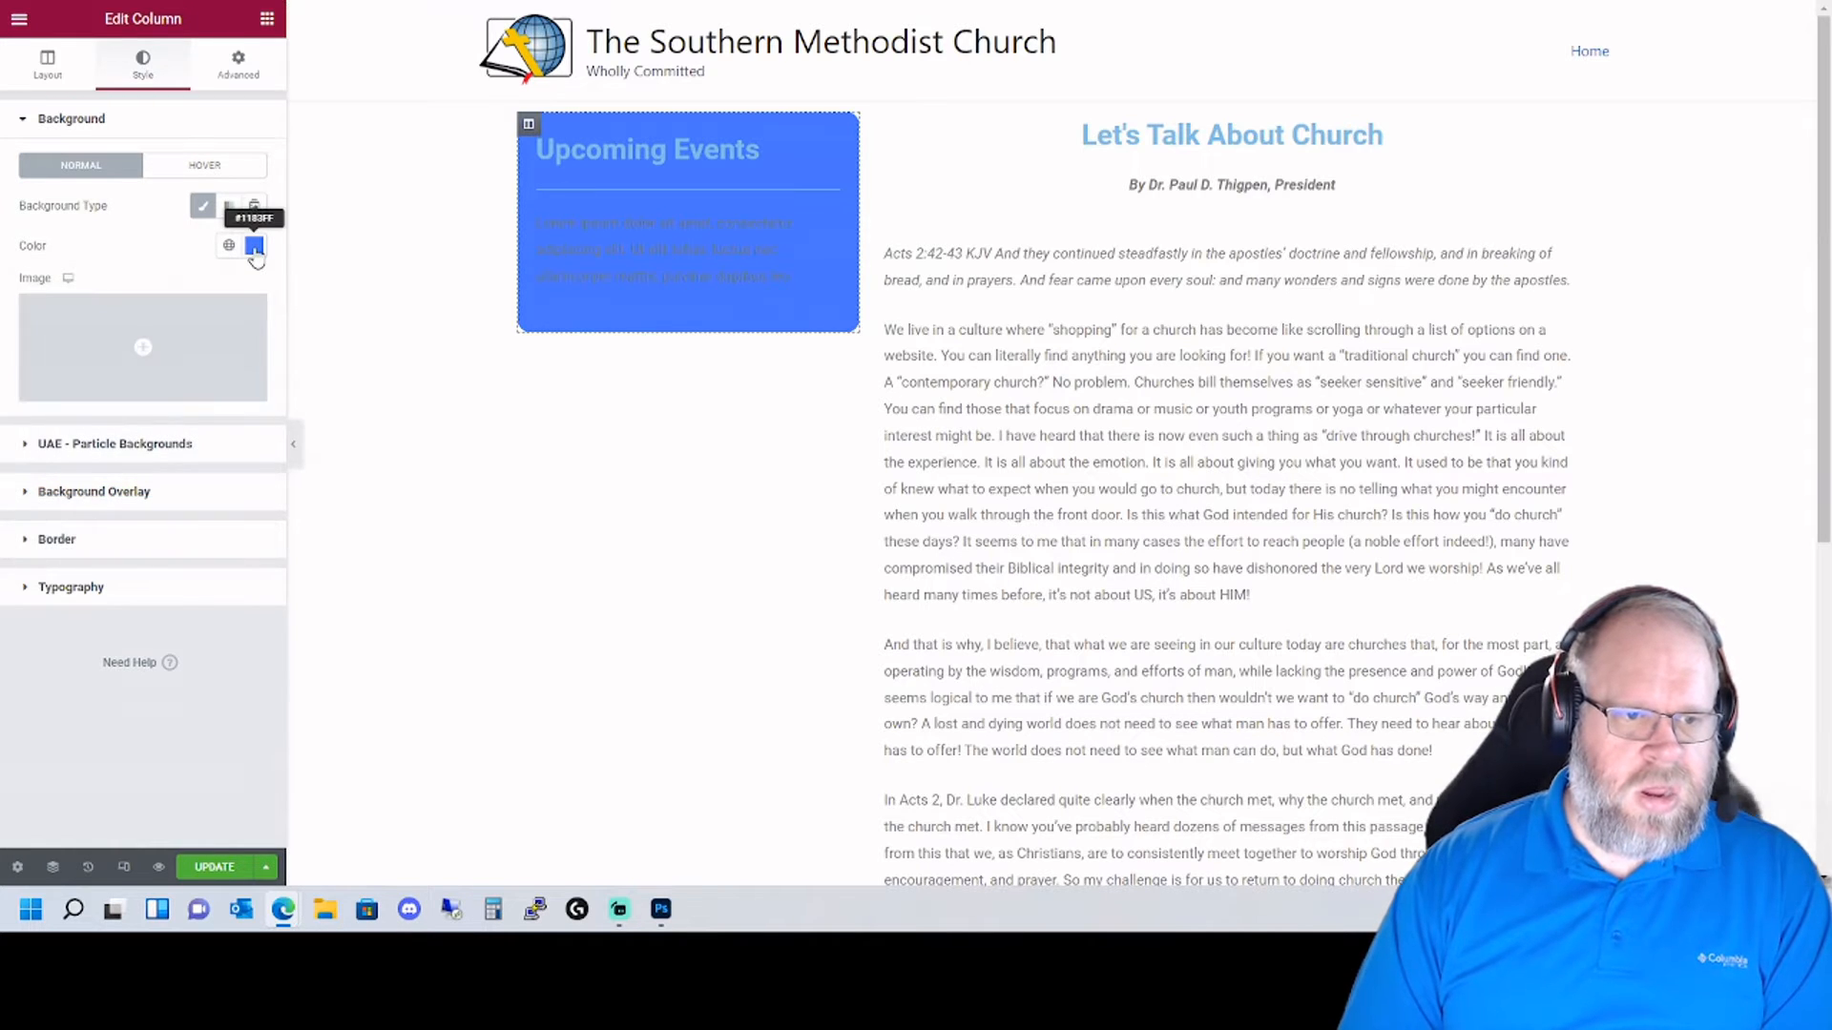
click(254, 245)
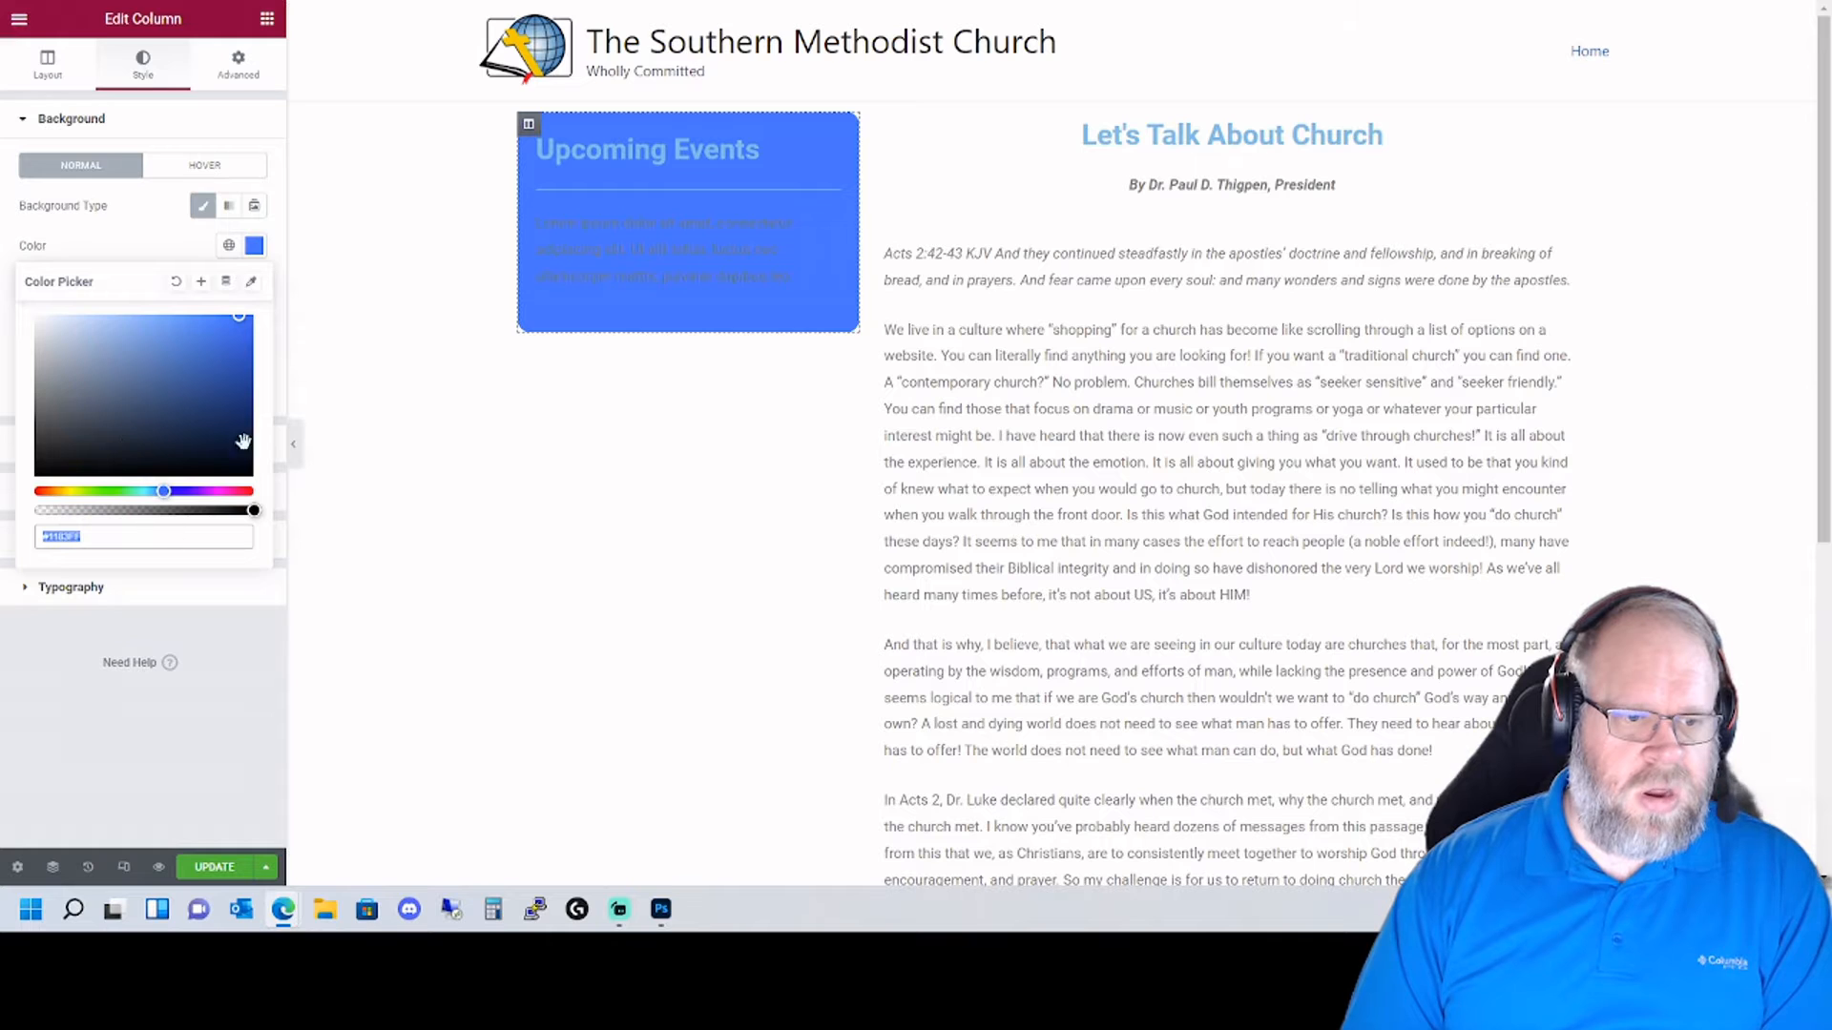
click(229, 246)
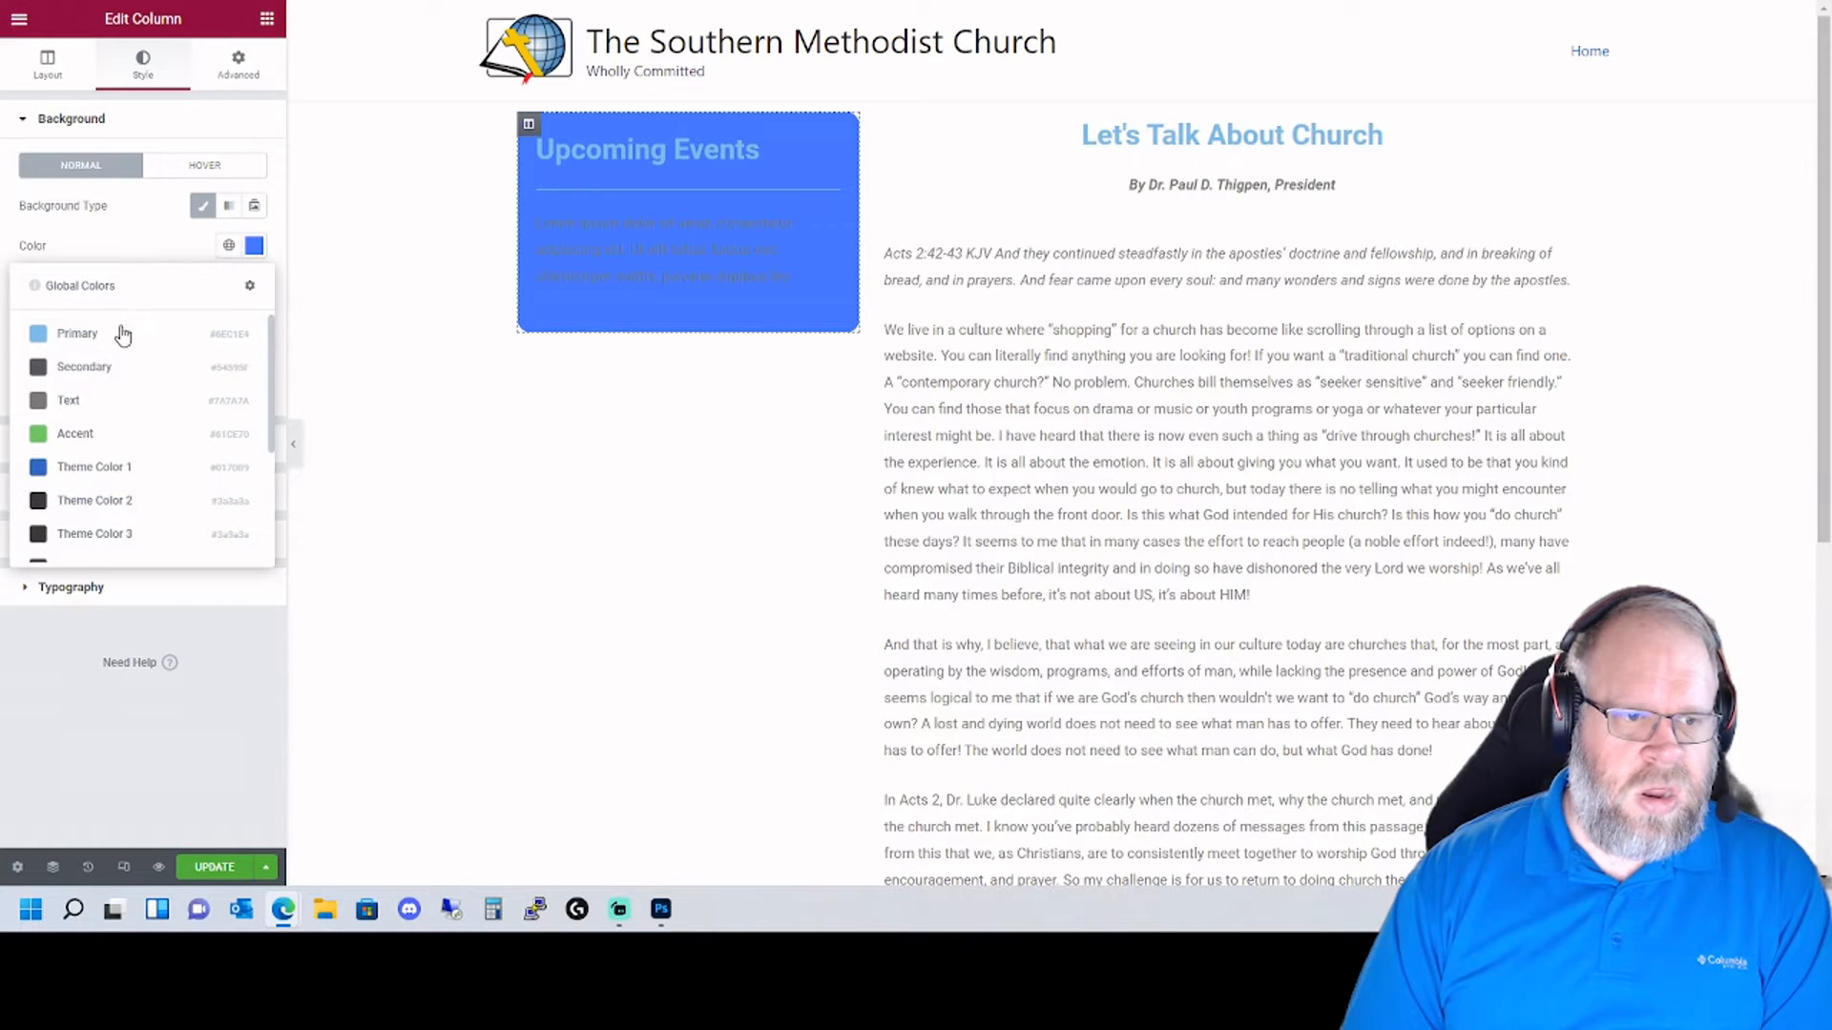
scroll(133, 382, down, 2)
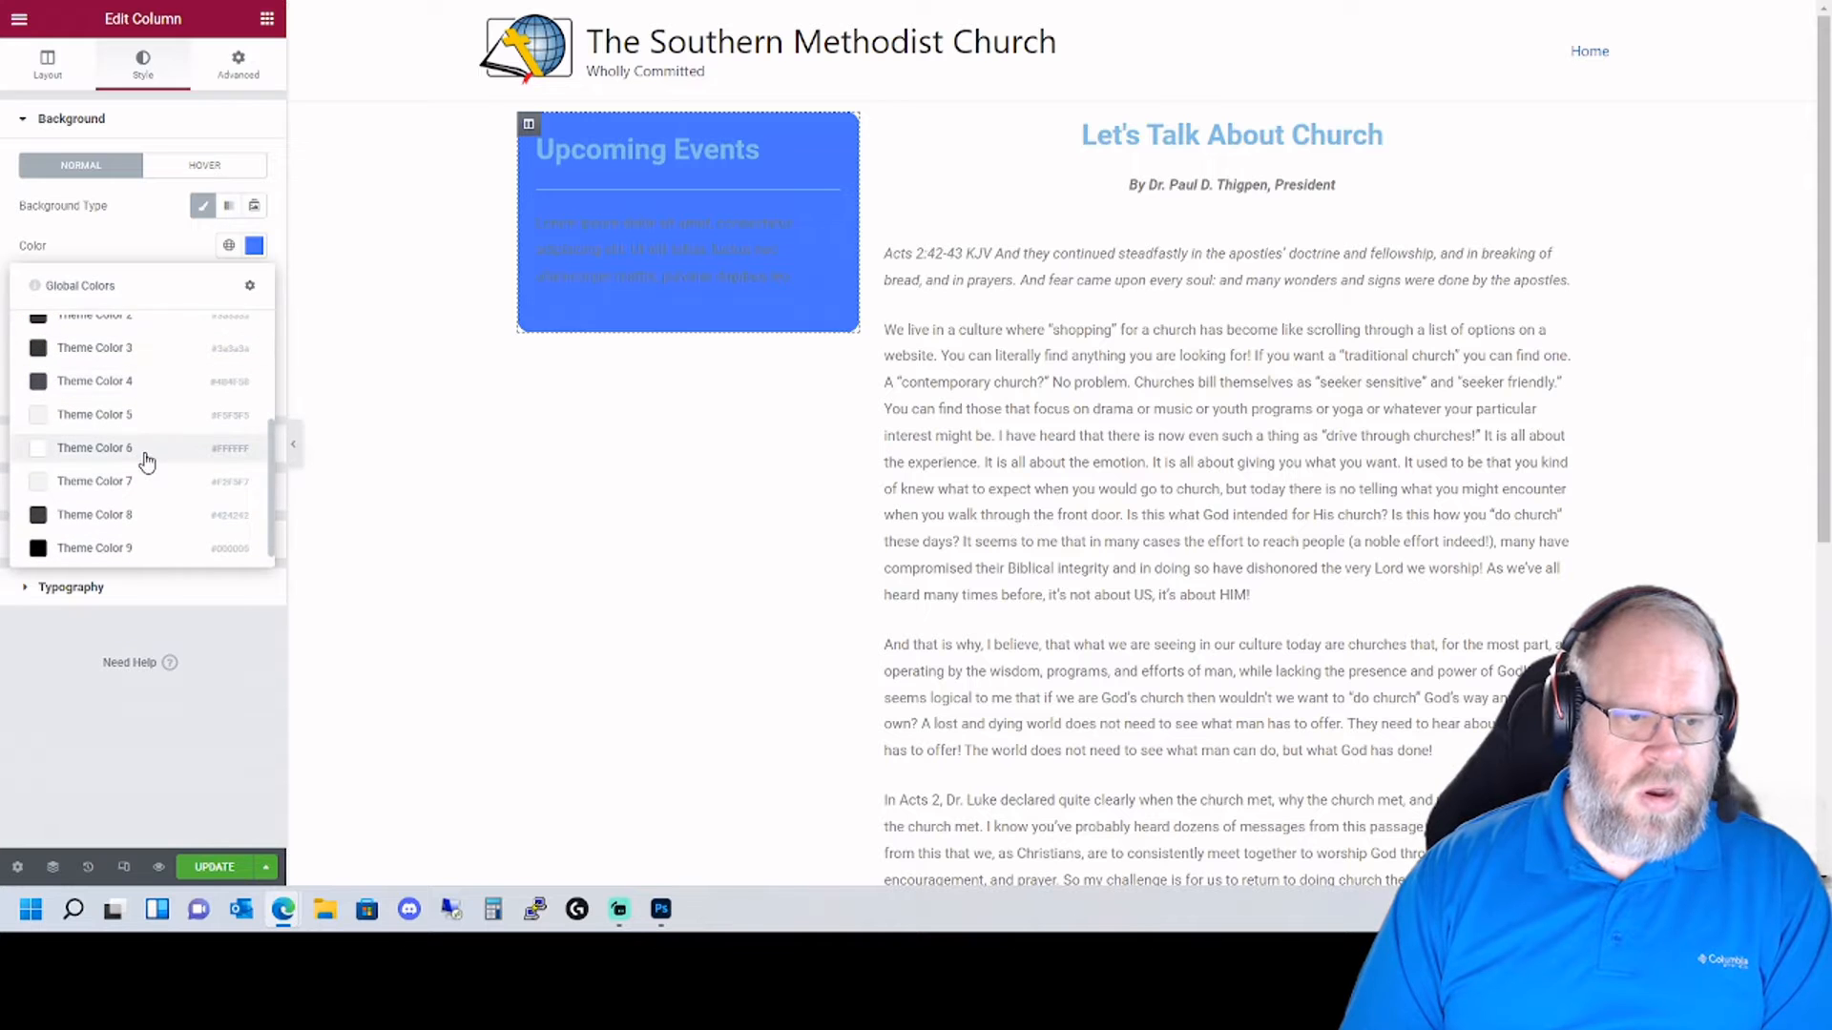
scroll(138, 467, down, 1)
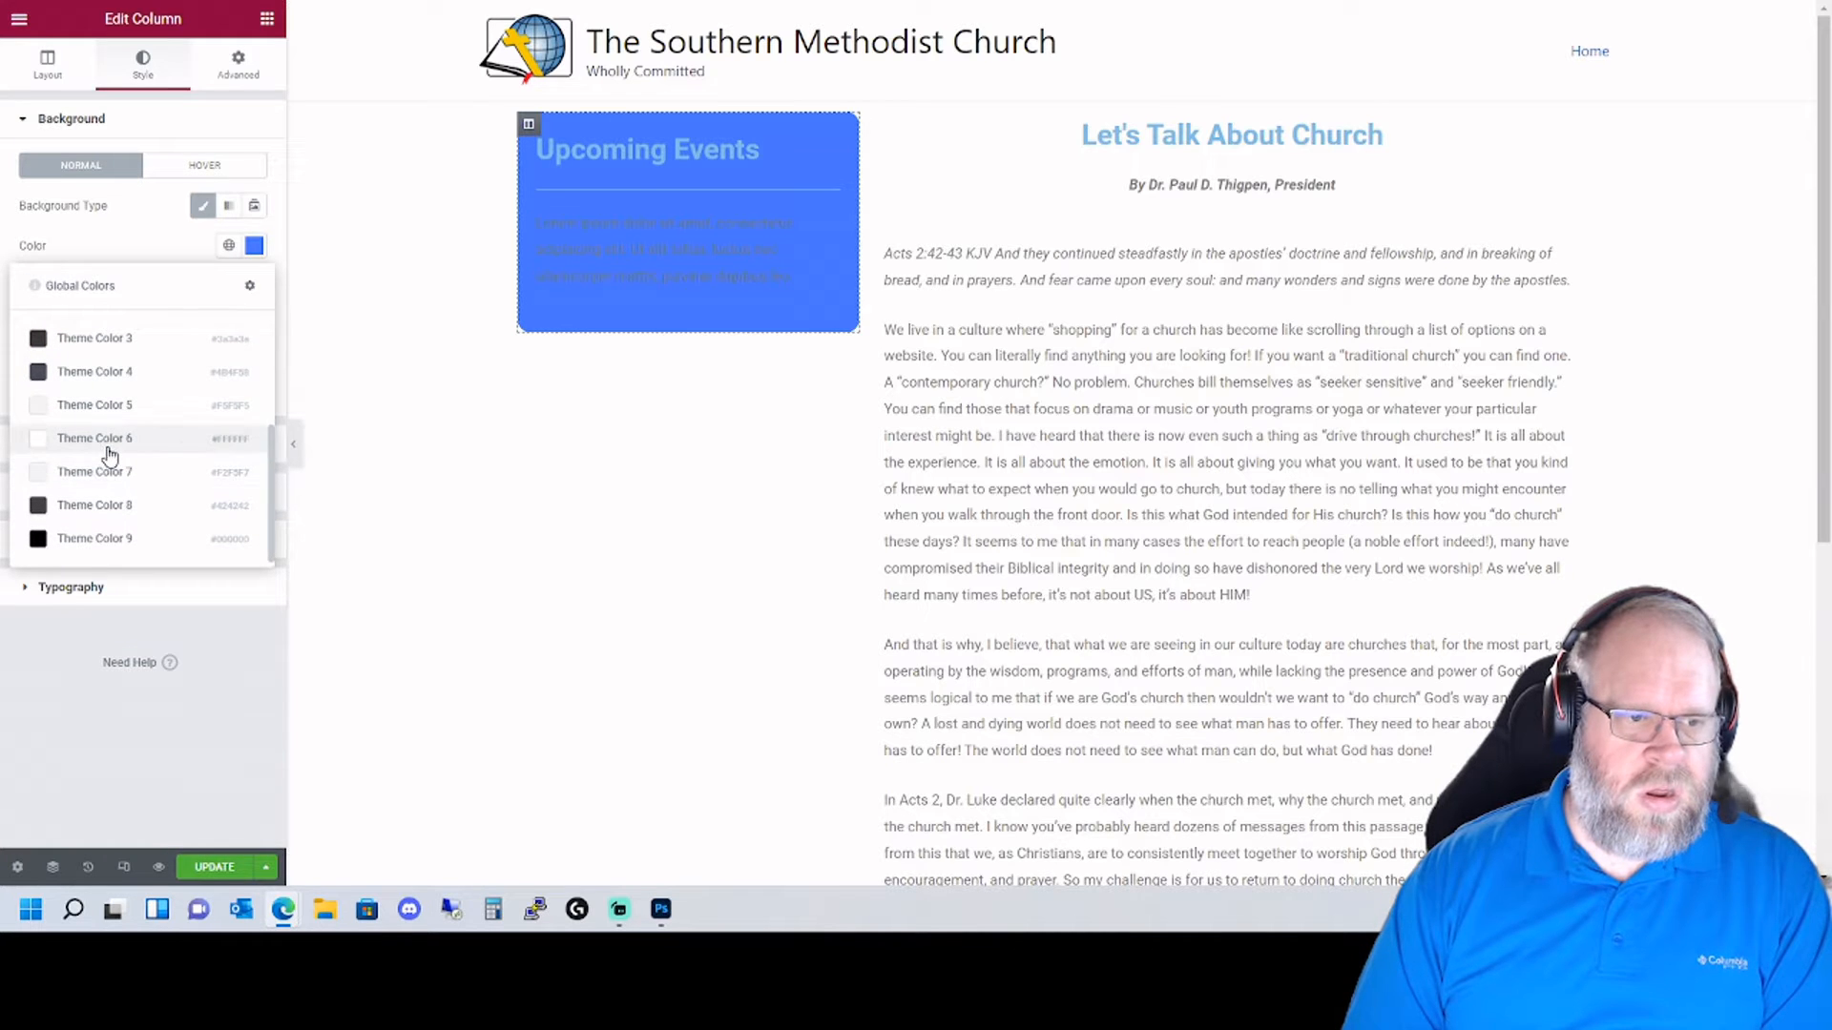
click(137, 470)
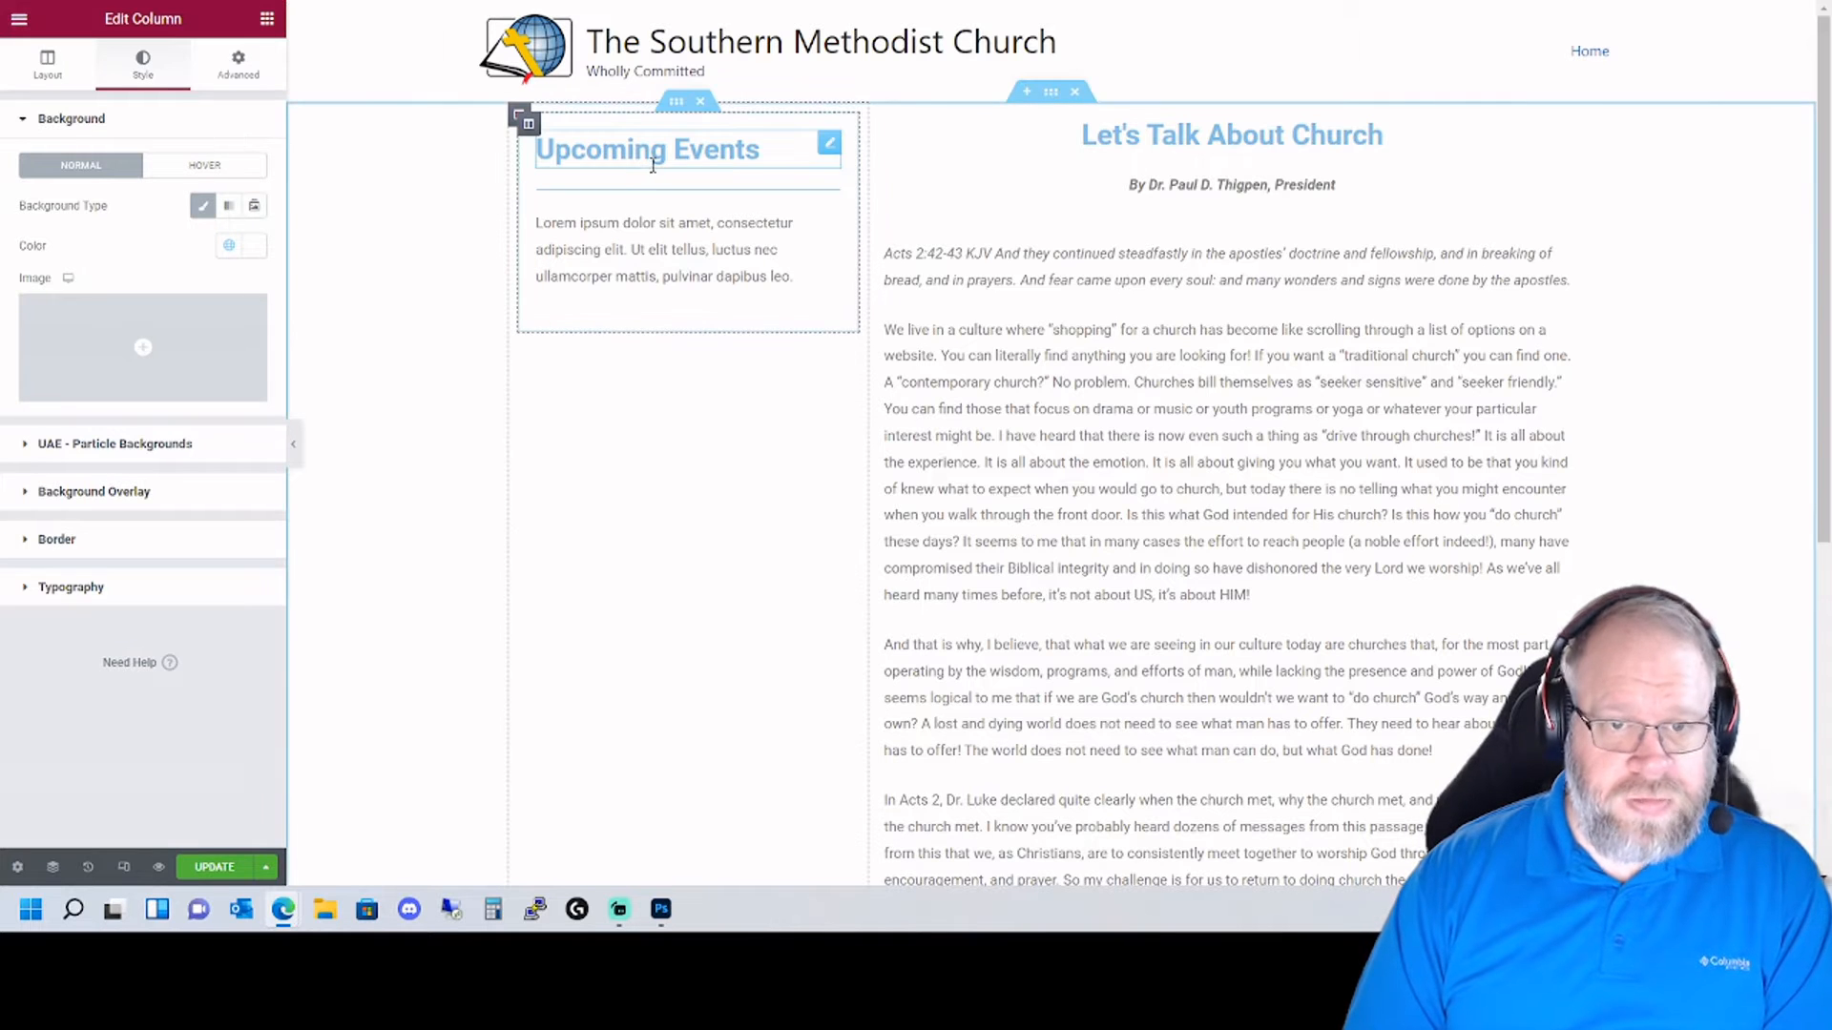
- Set the Upcoming Events heading's margin and padding to 0 on all sides
click(753, 150)
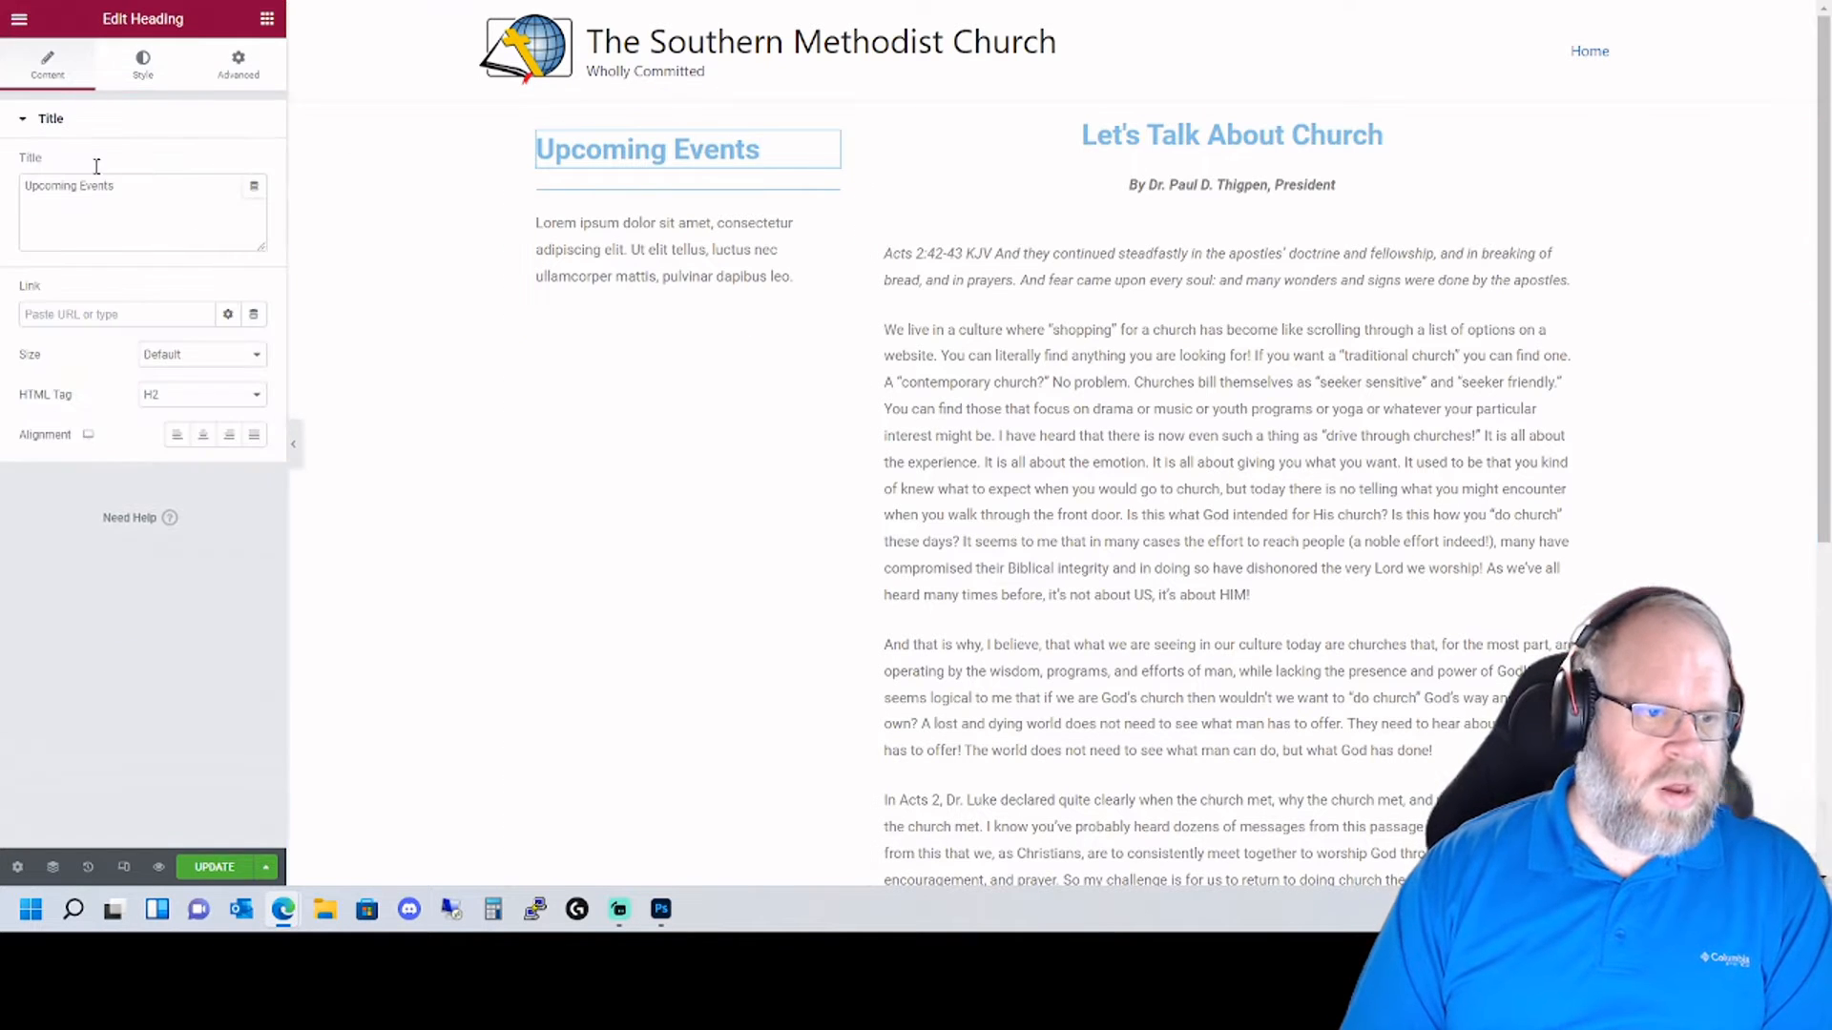
click(148, 69)
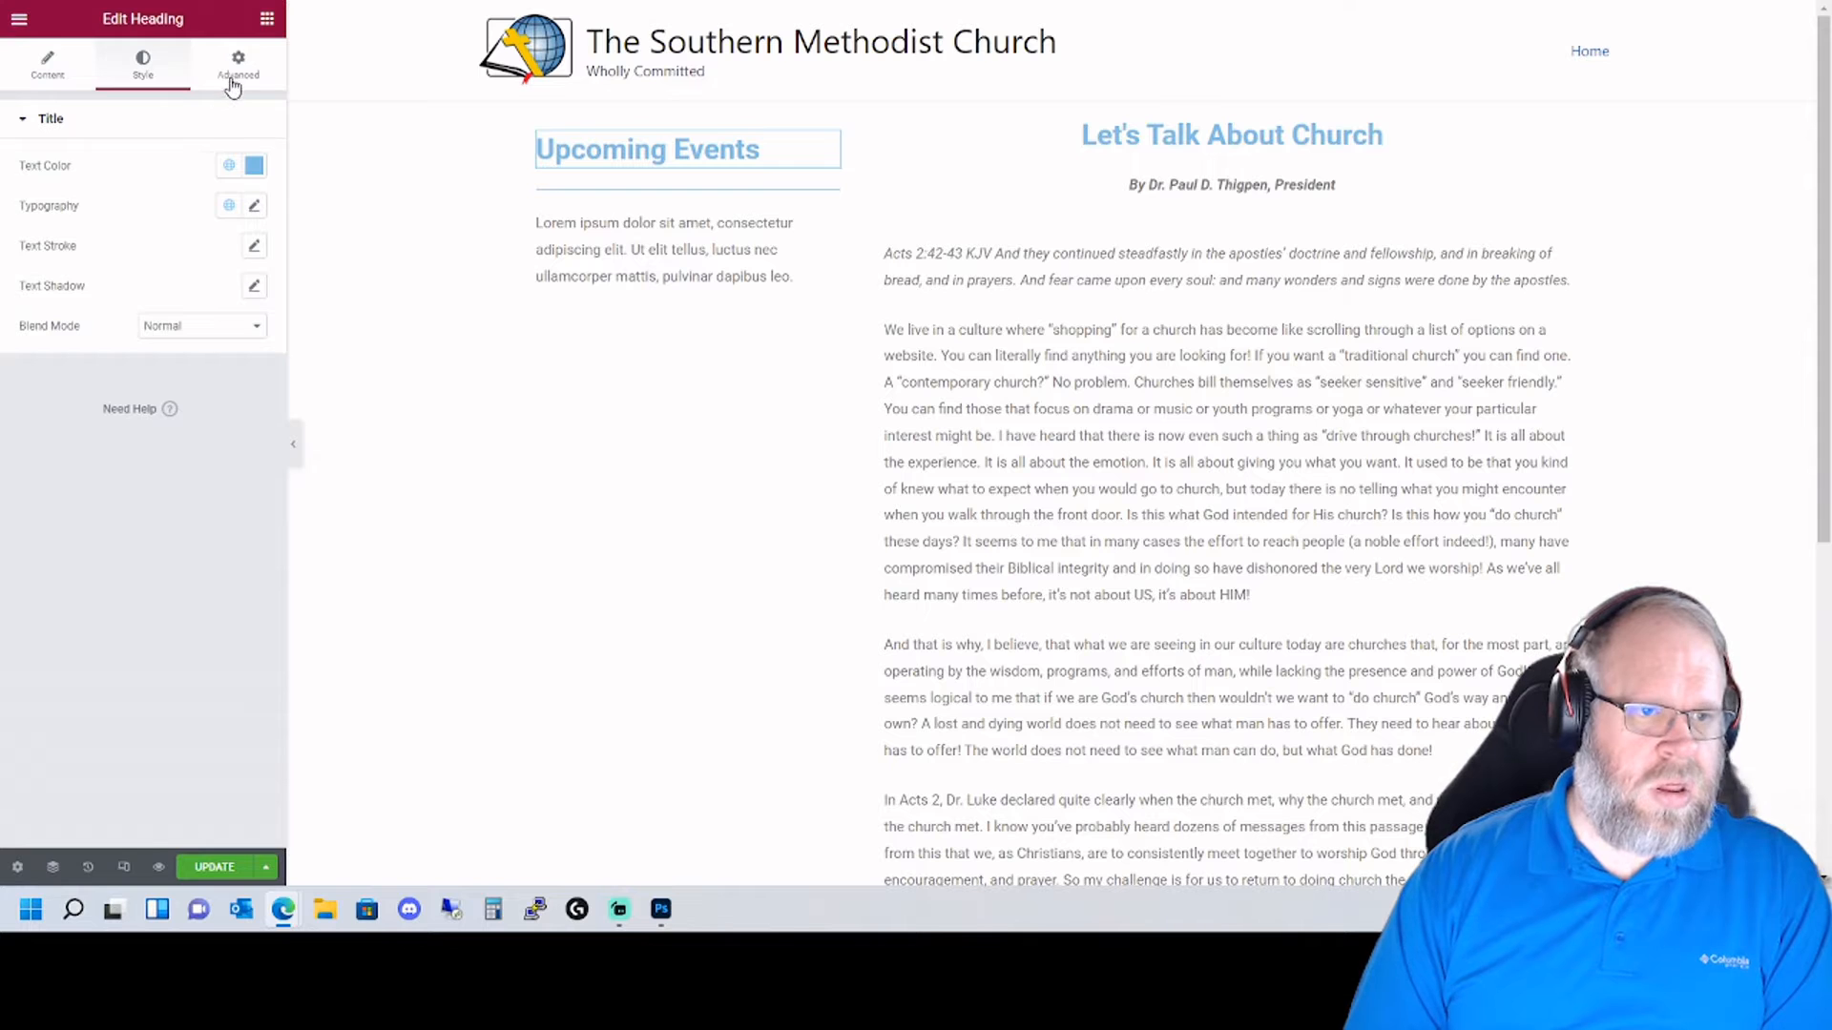
click(234, 69)
click(29, 183)
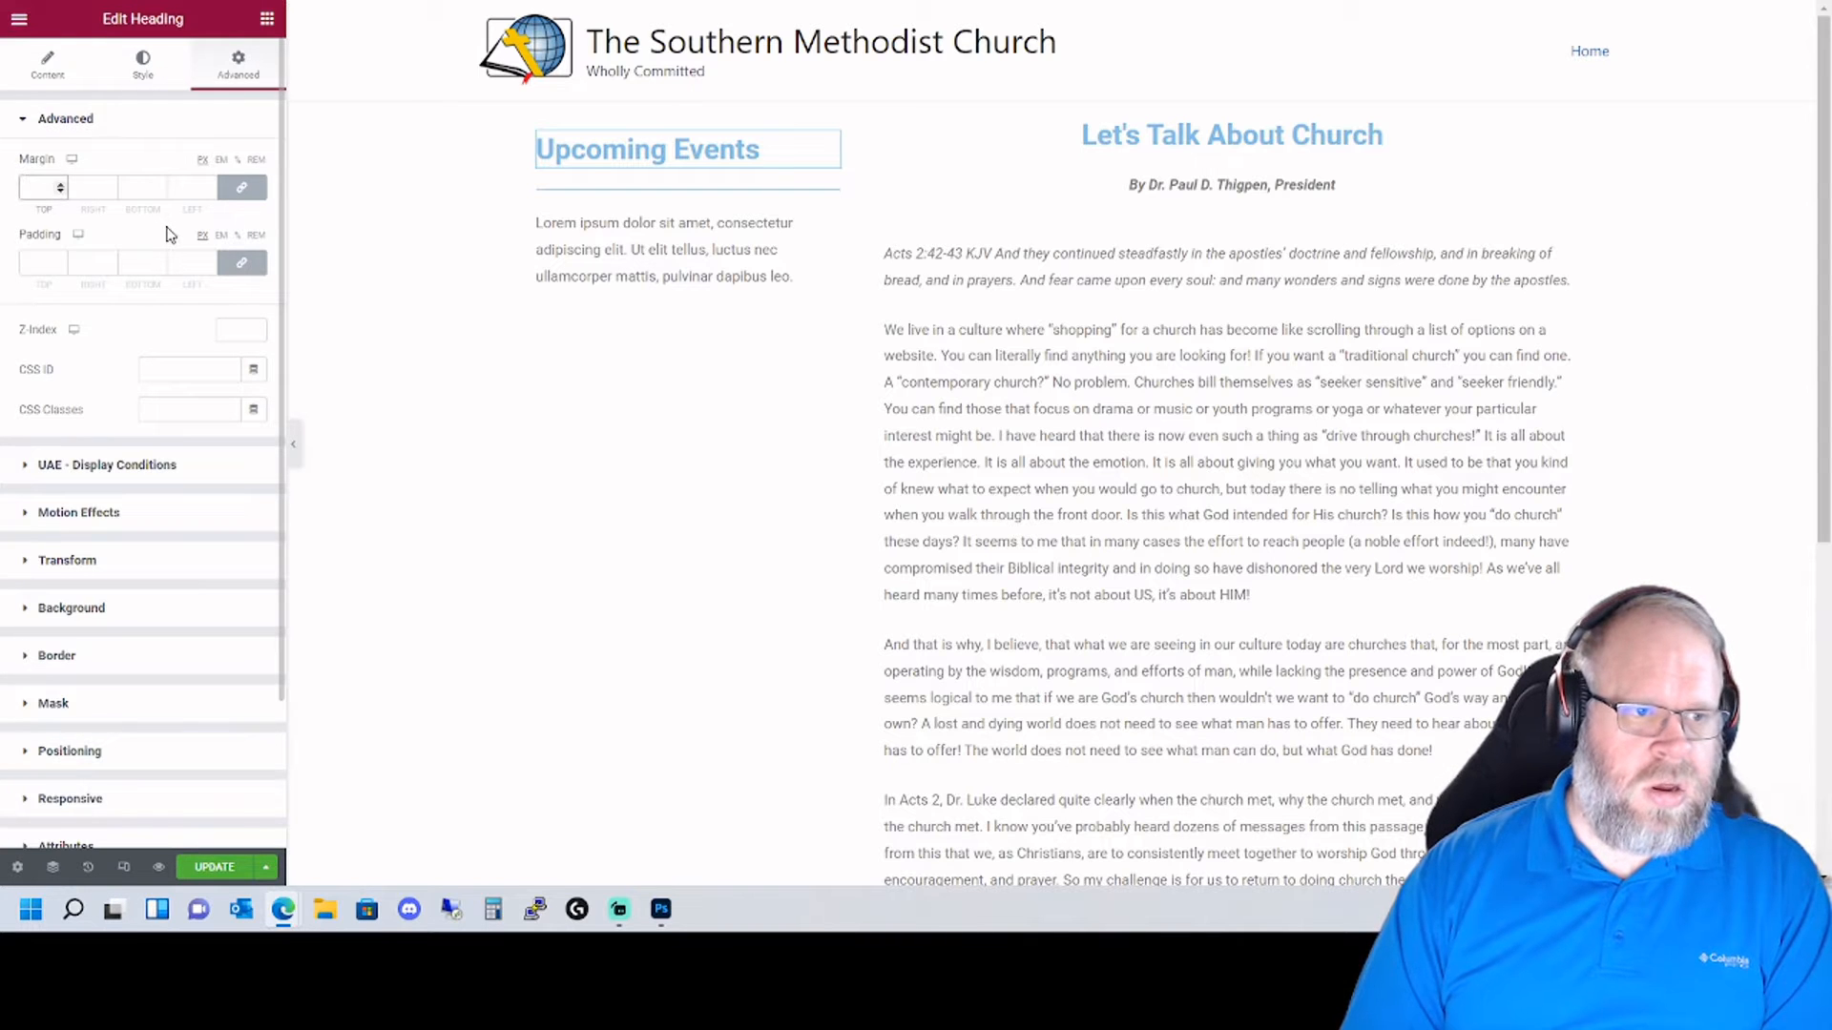
text(1)
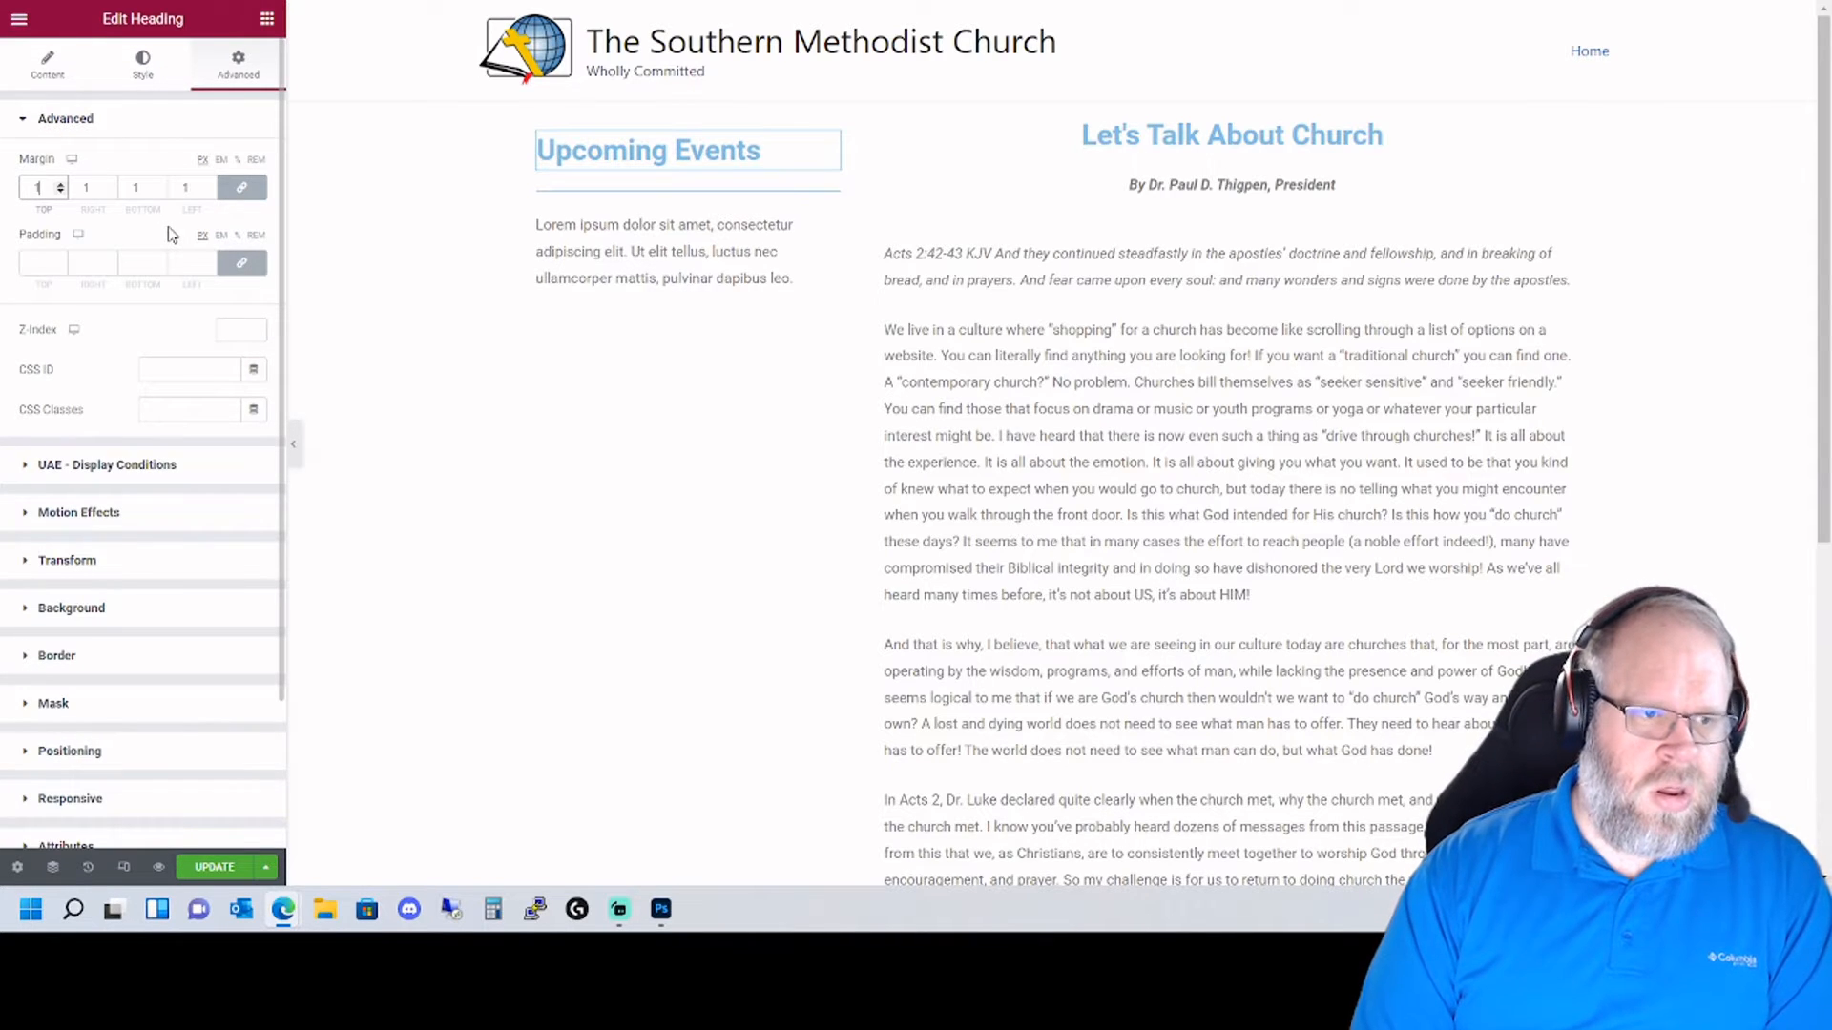
key(BackSpace)
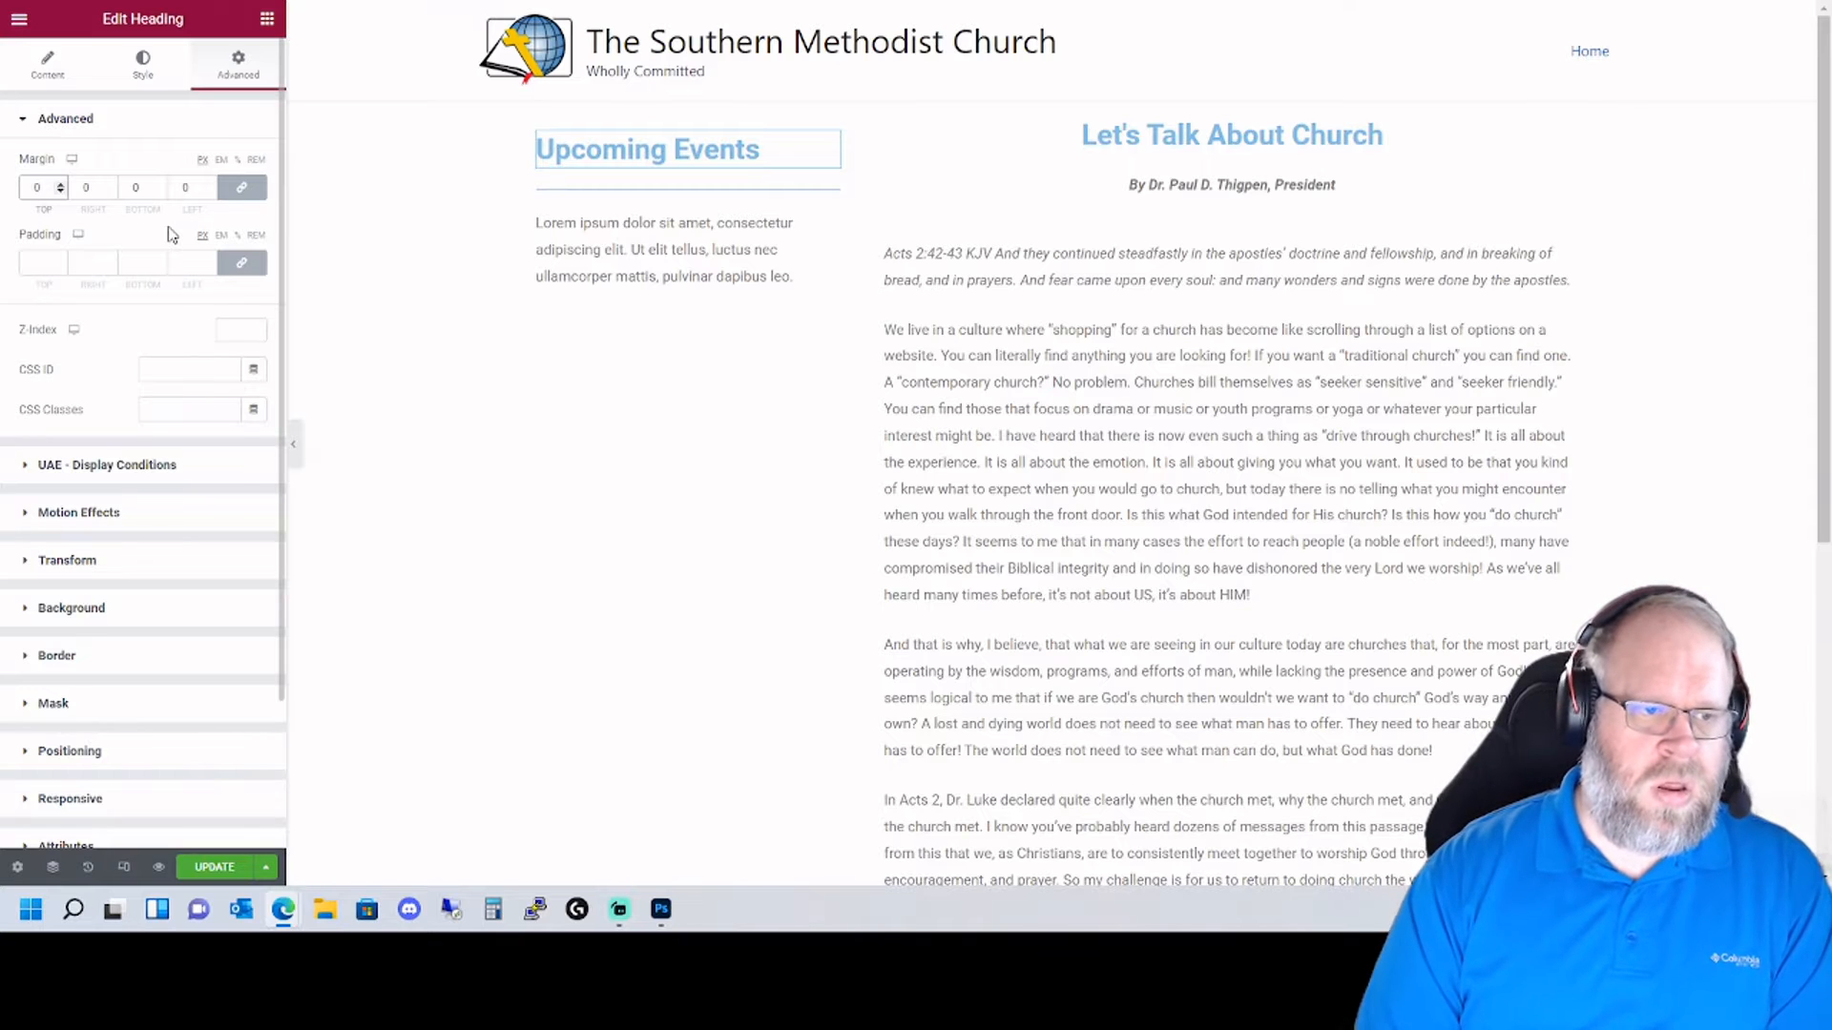
click(43, 259)
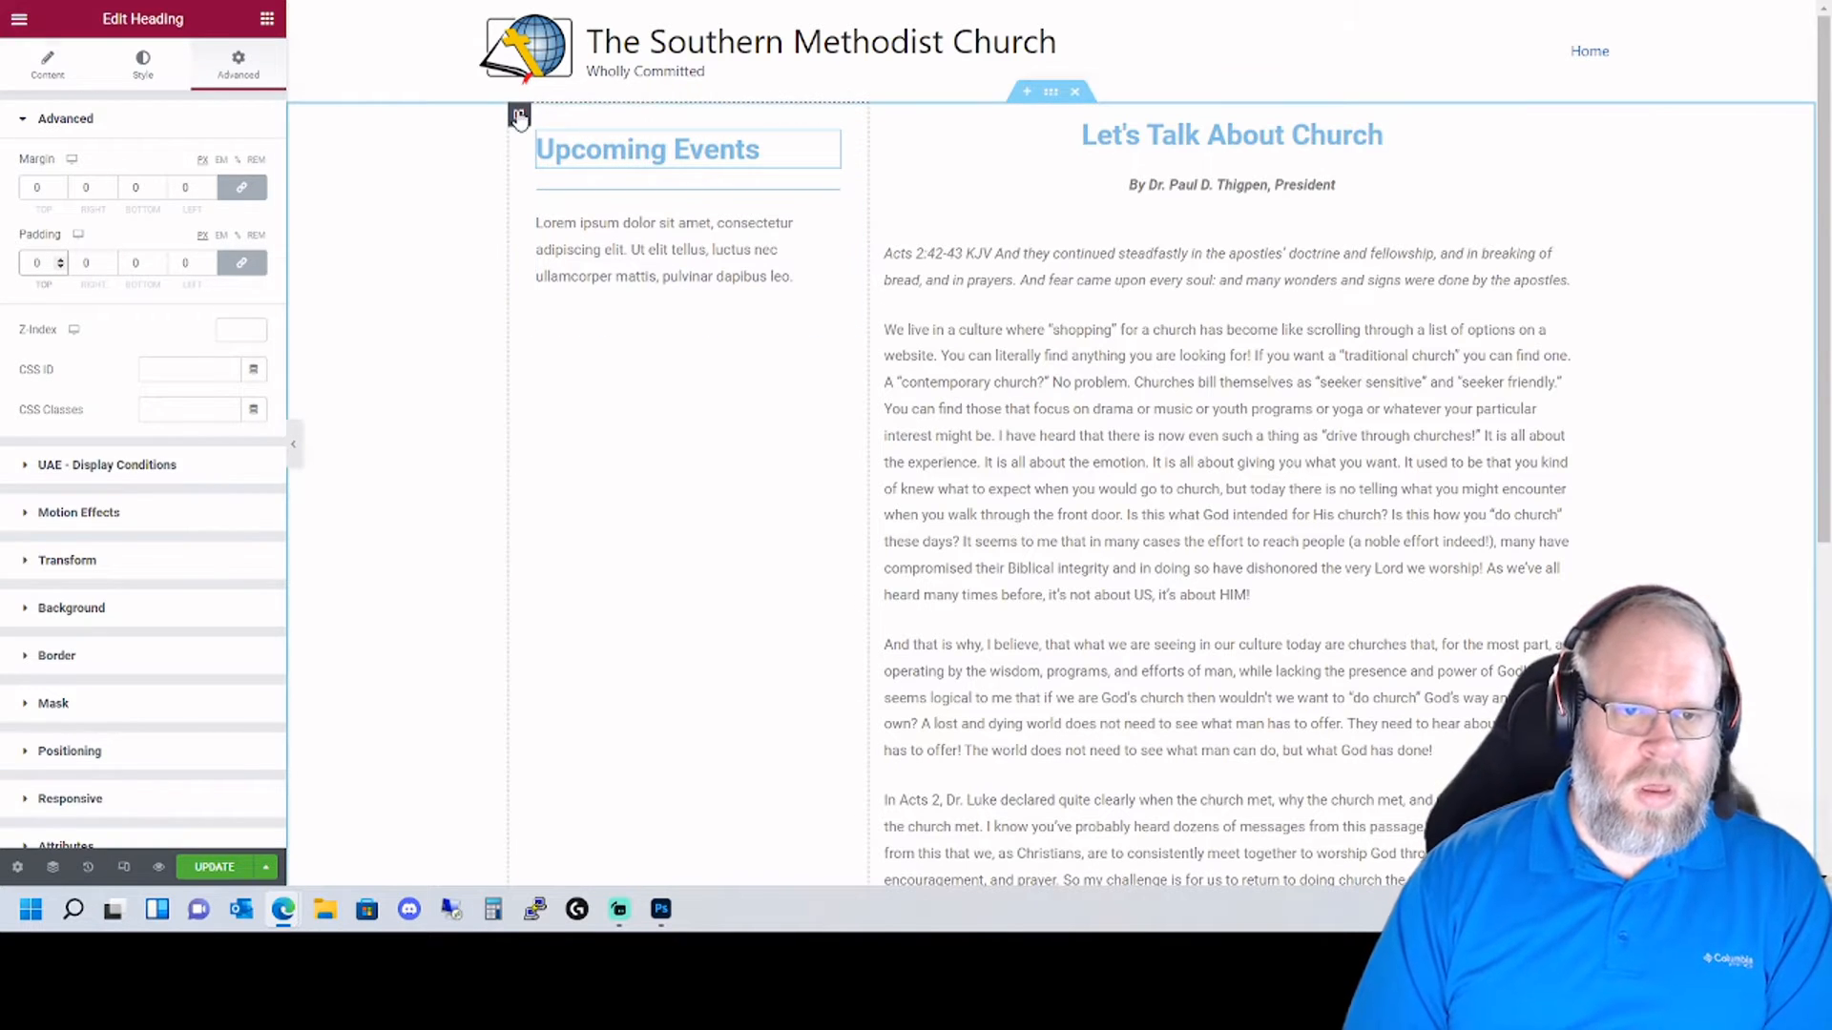
- Set the margin and padding of the outer column containing the Upcoming Events box to 0 on all sides
click(518, 114)
click(237, 65)
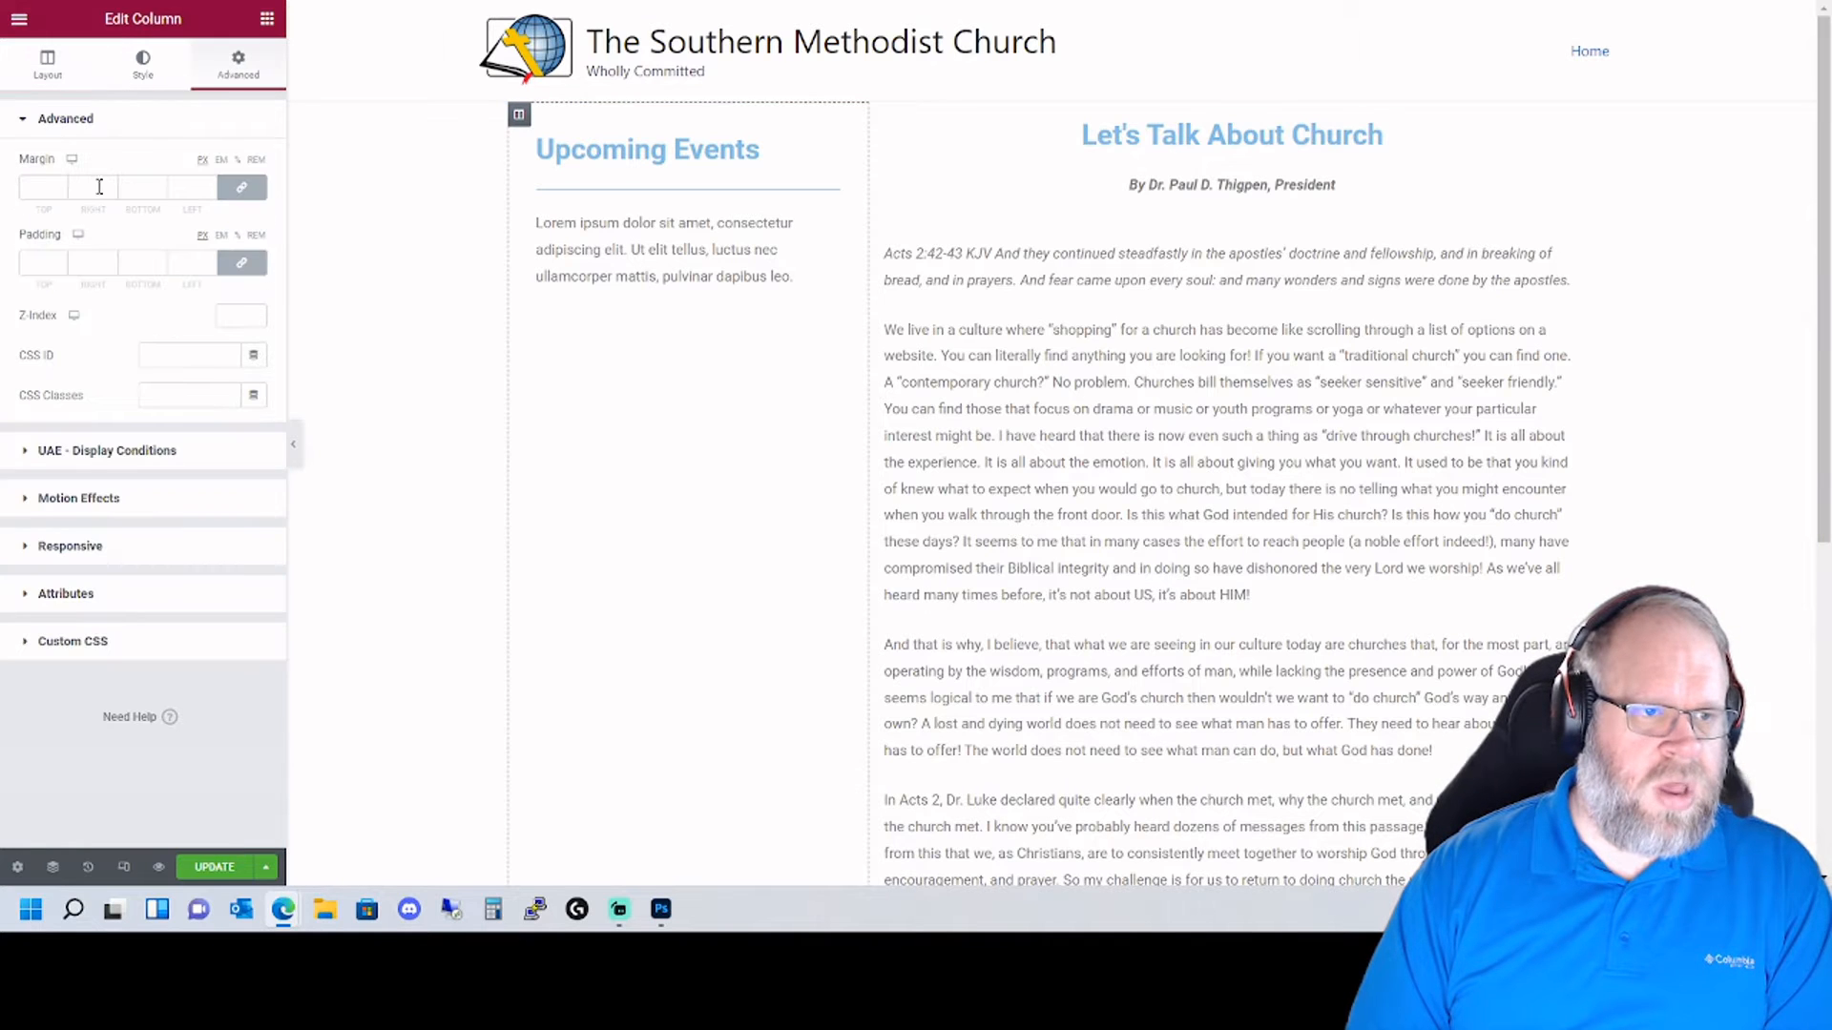
click(36, 183)
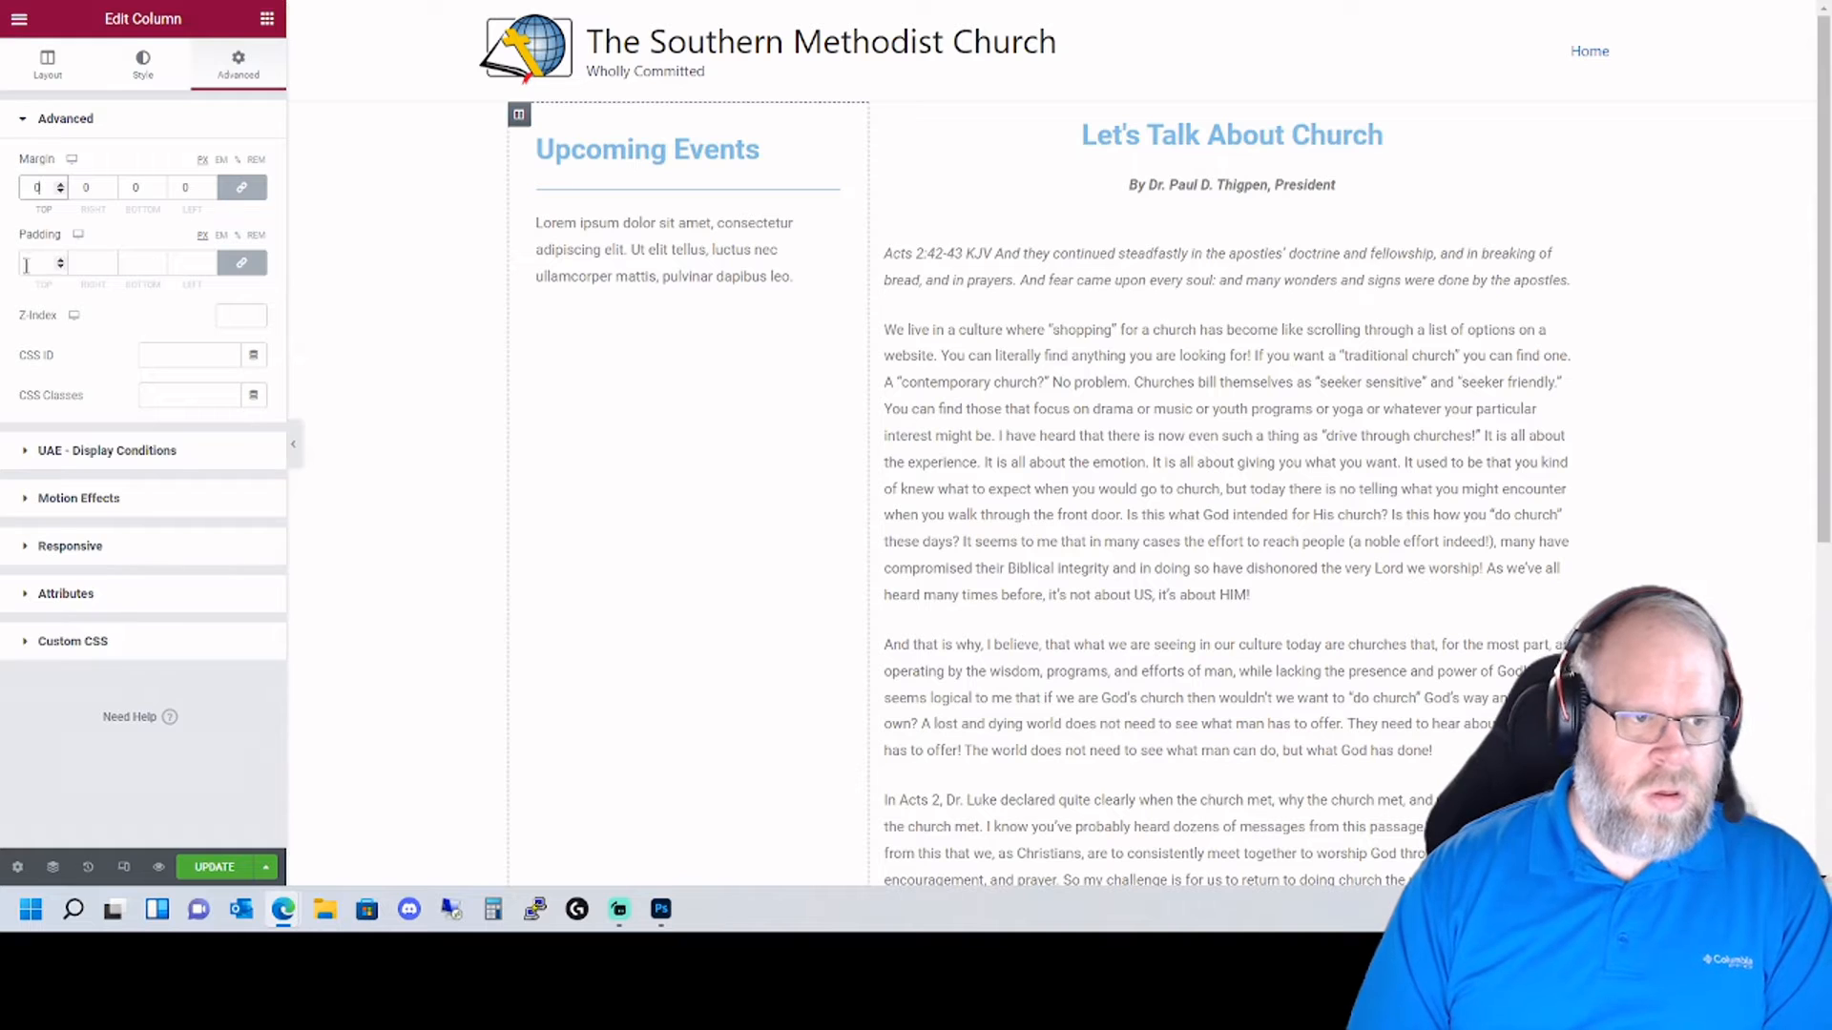
click(30, 263)
text(0)
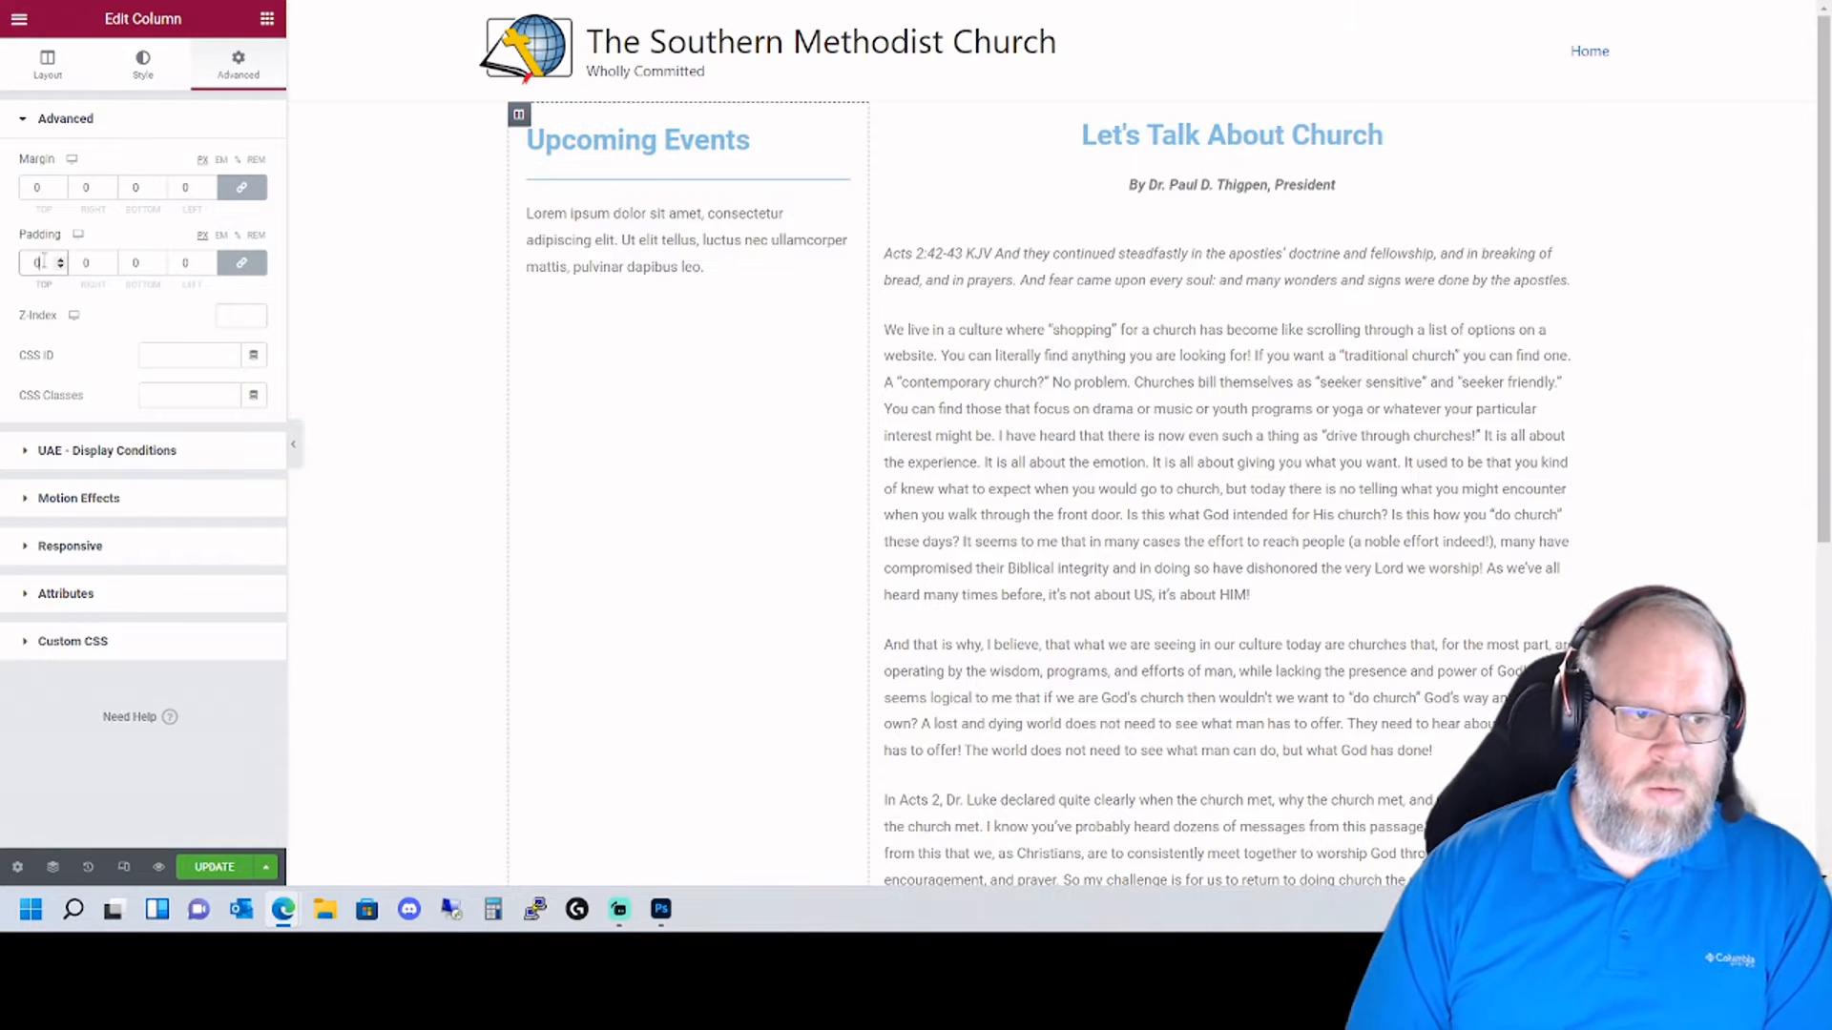
click(97, 186)
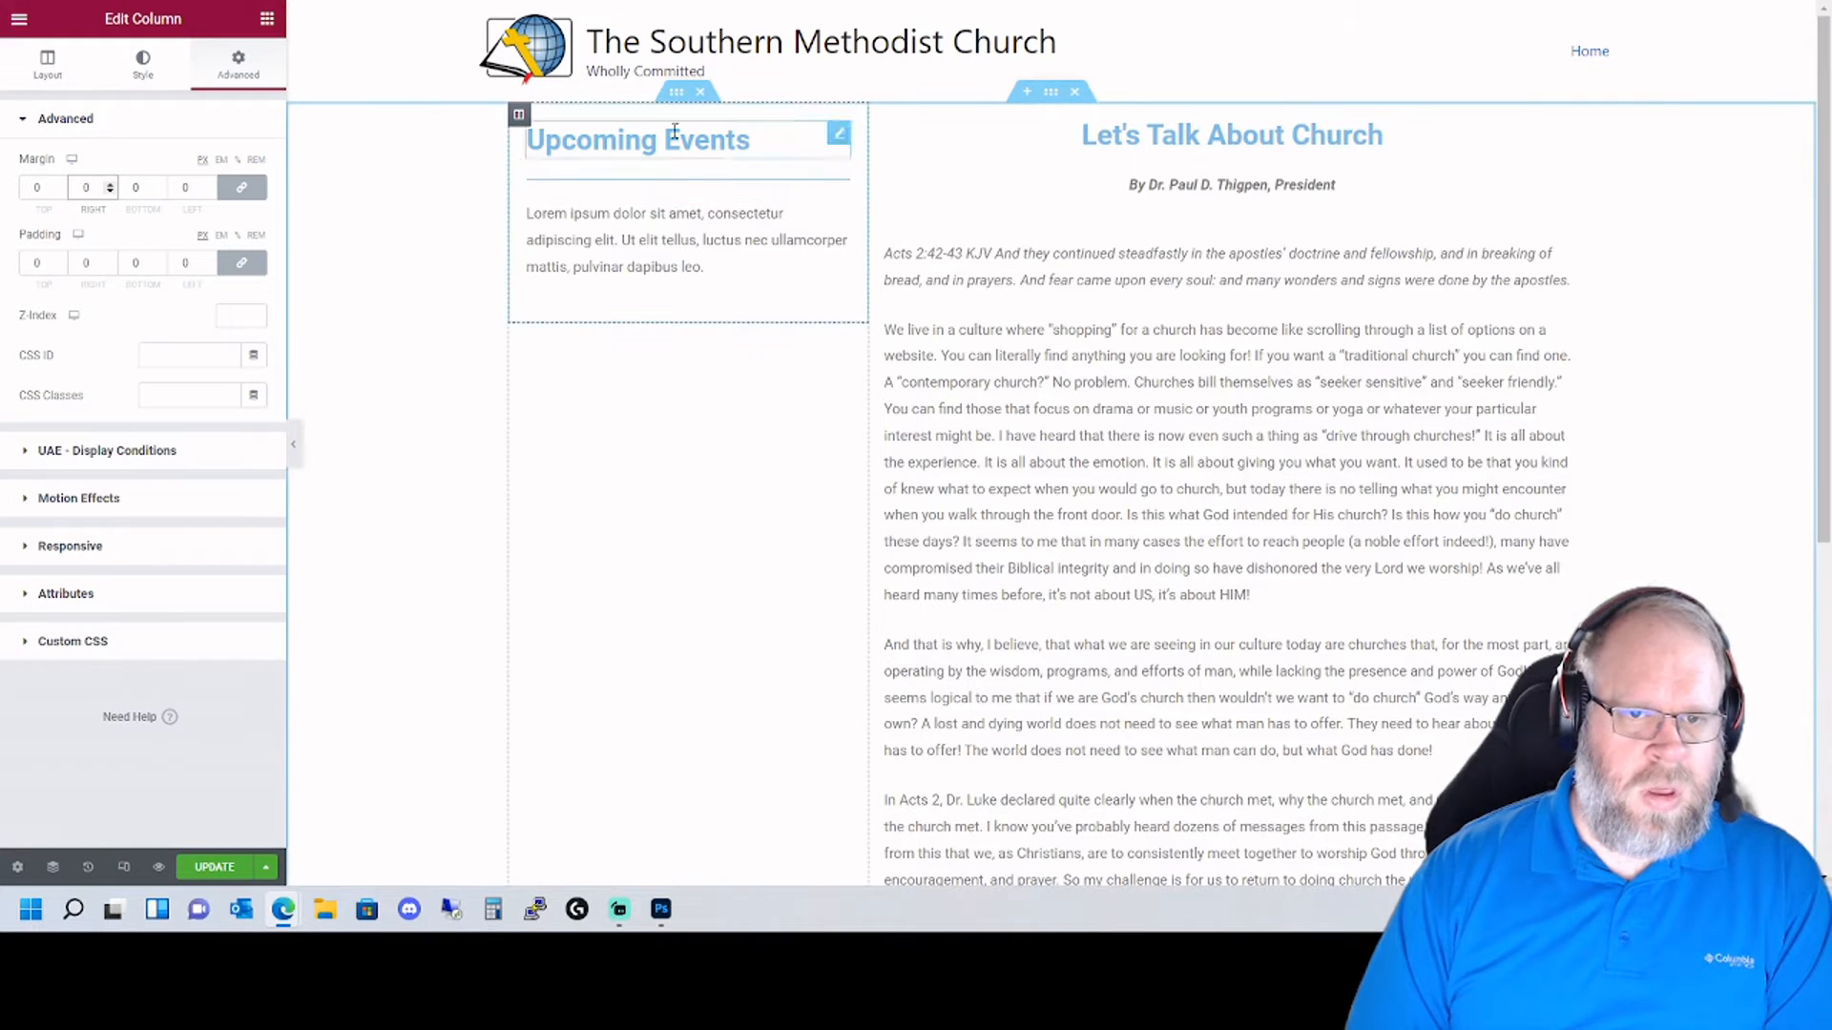
- Try a padding of 10 on all sides of the inner section around the Upcoming Events box, and clear it again
click(675, 96)
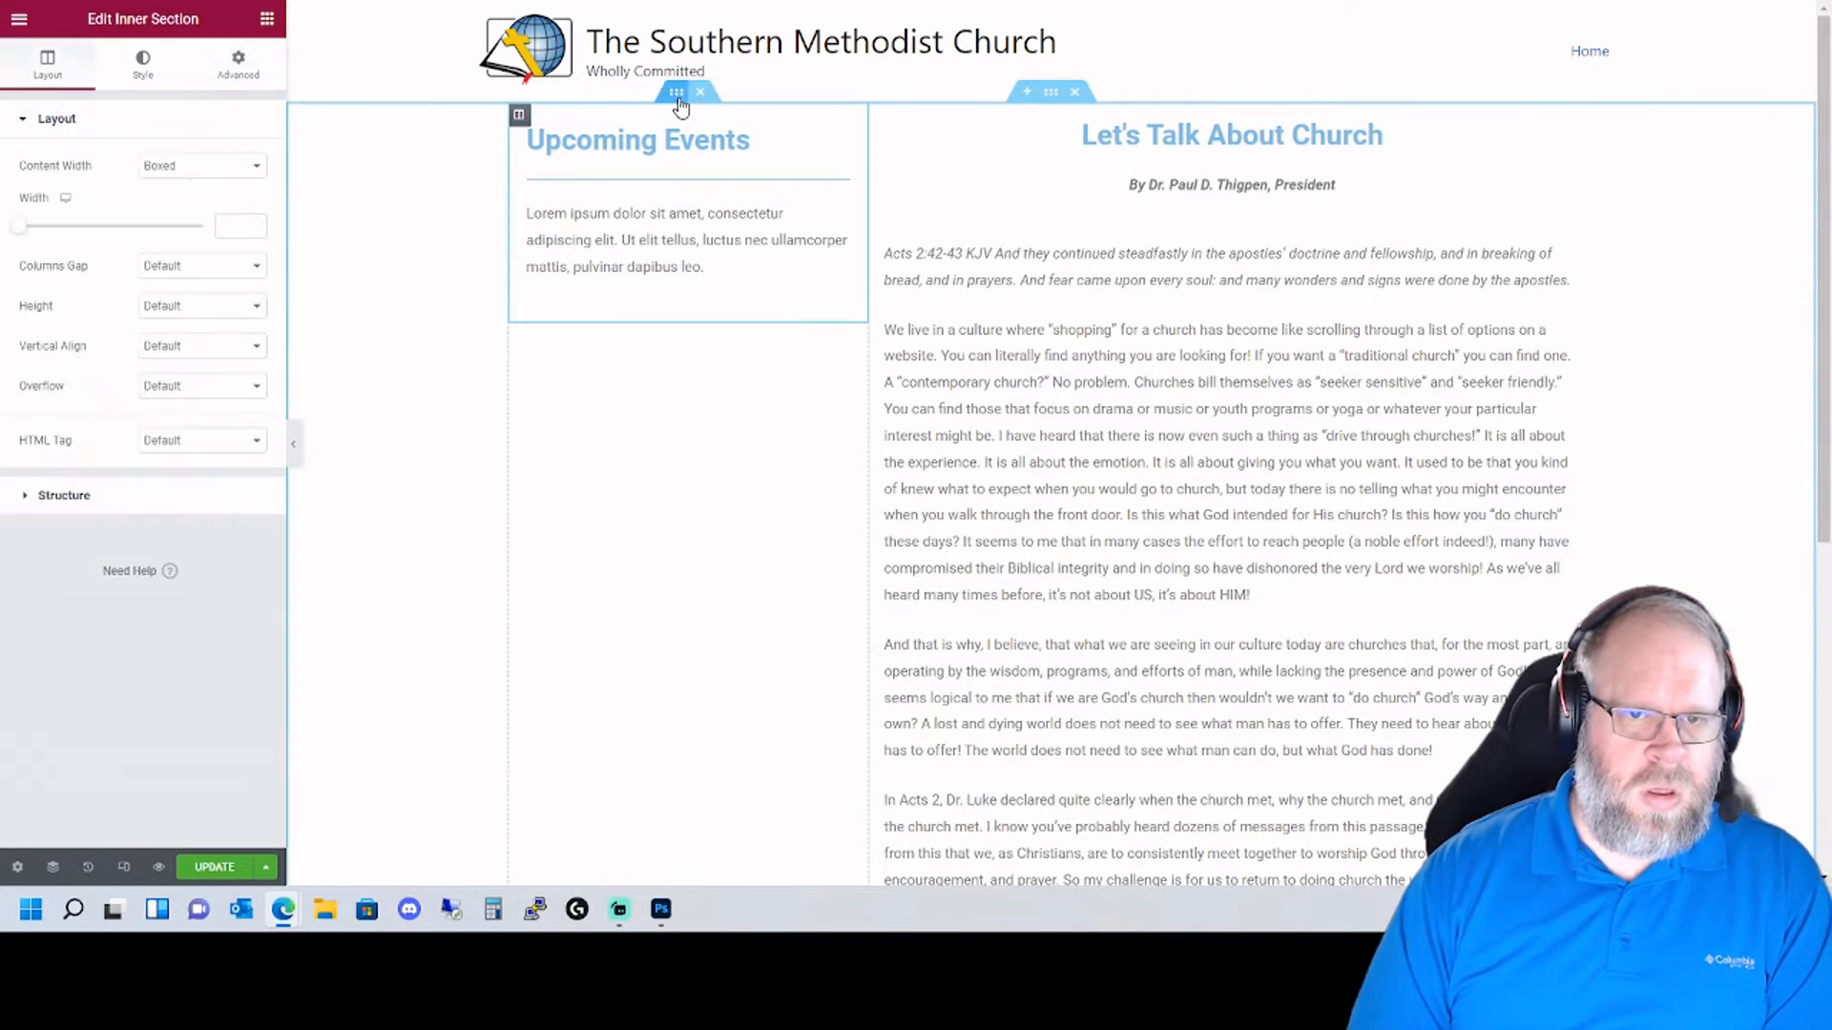
click(143, 64)
click(238, 65)
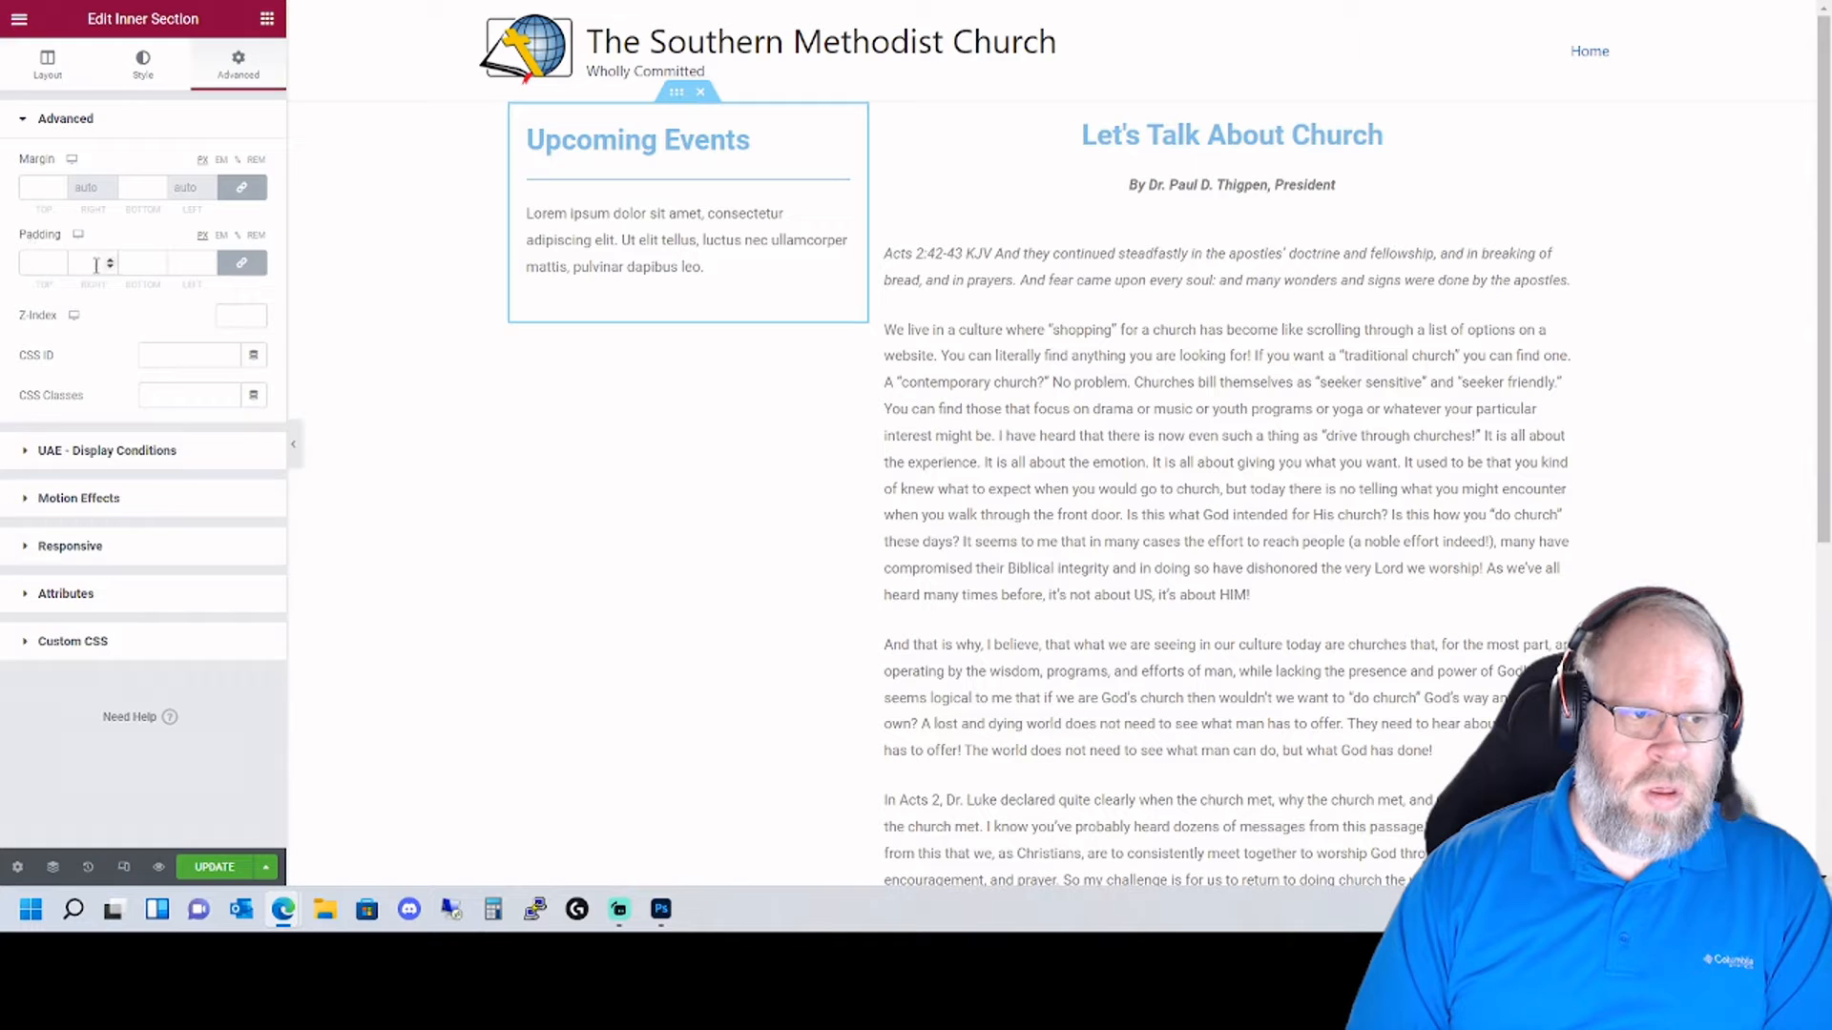
click(96, 264)
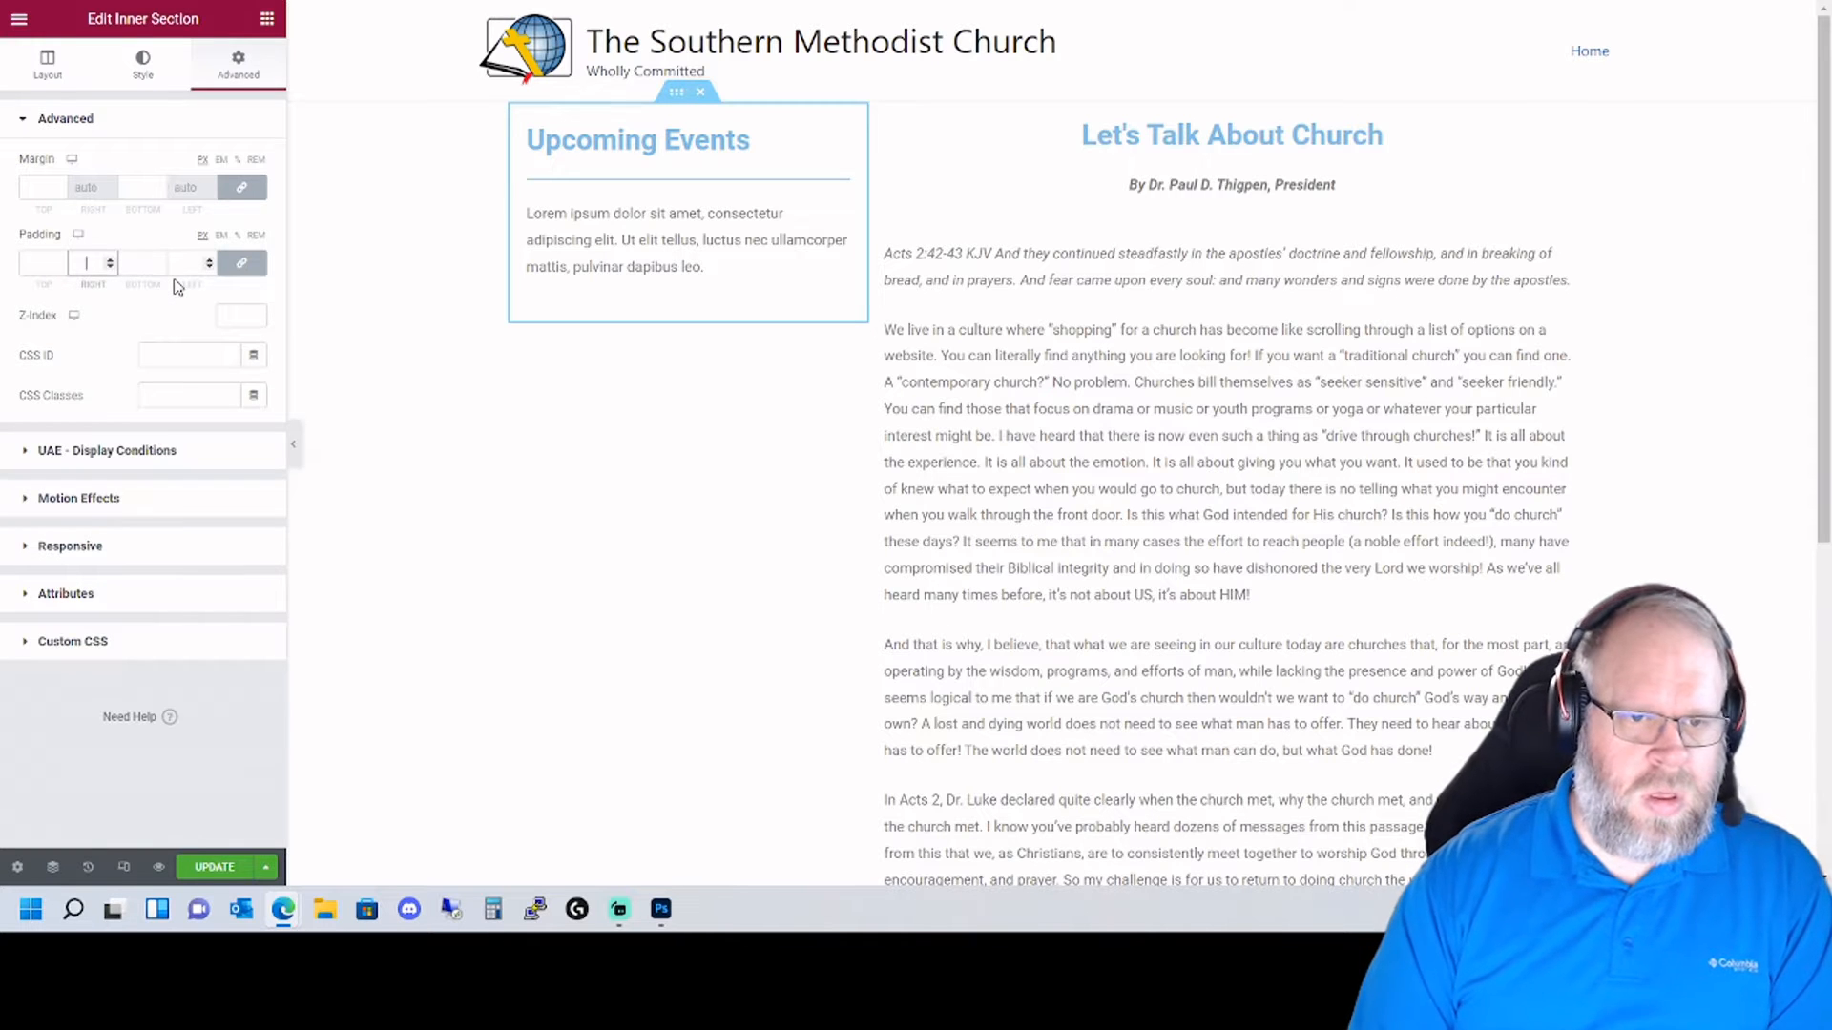
text(10)
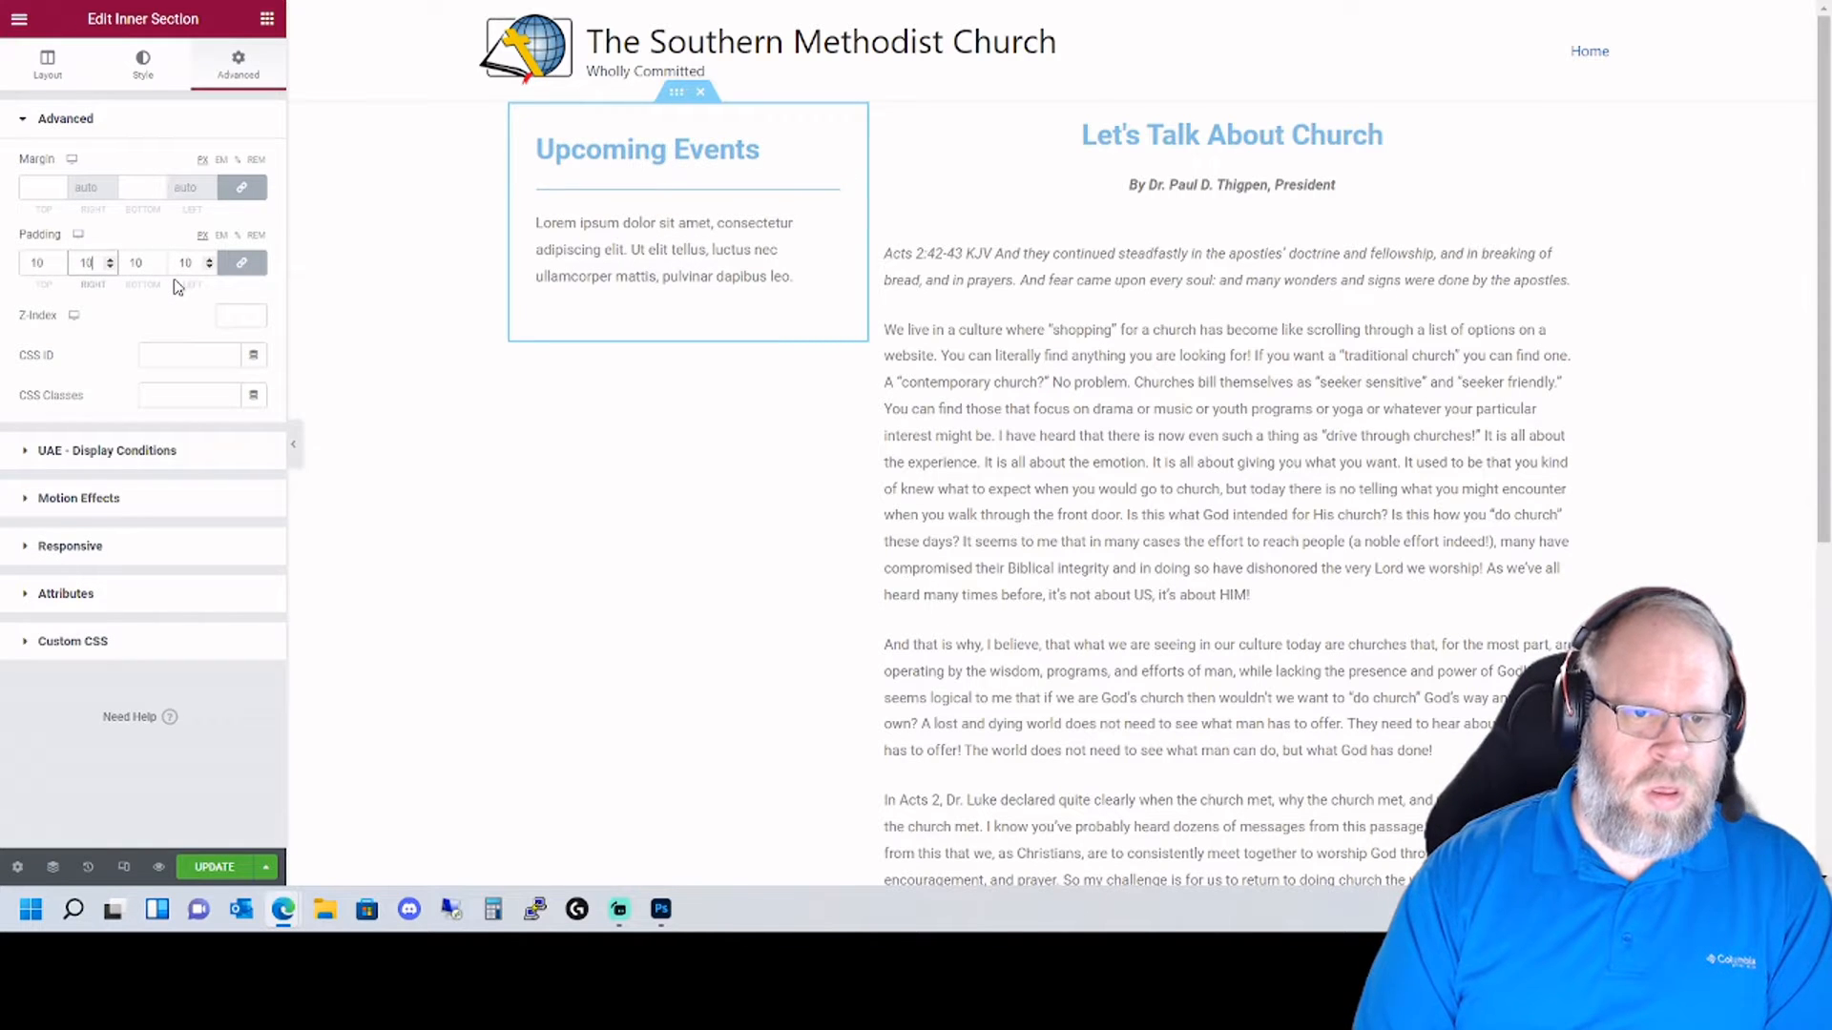
key(BackSpace)
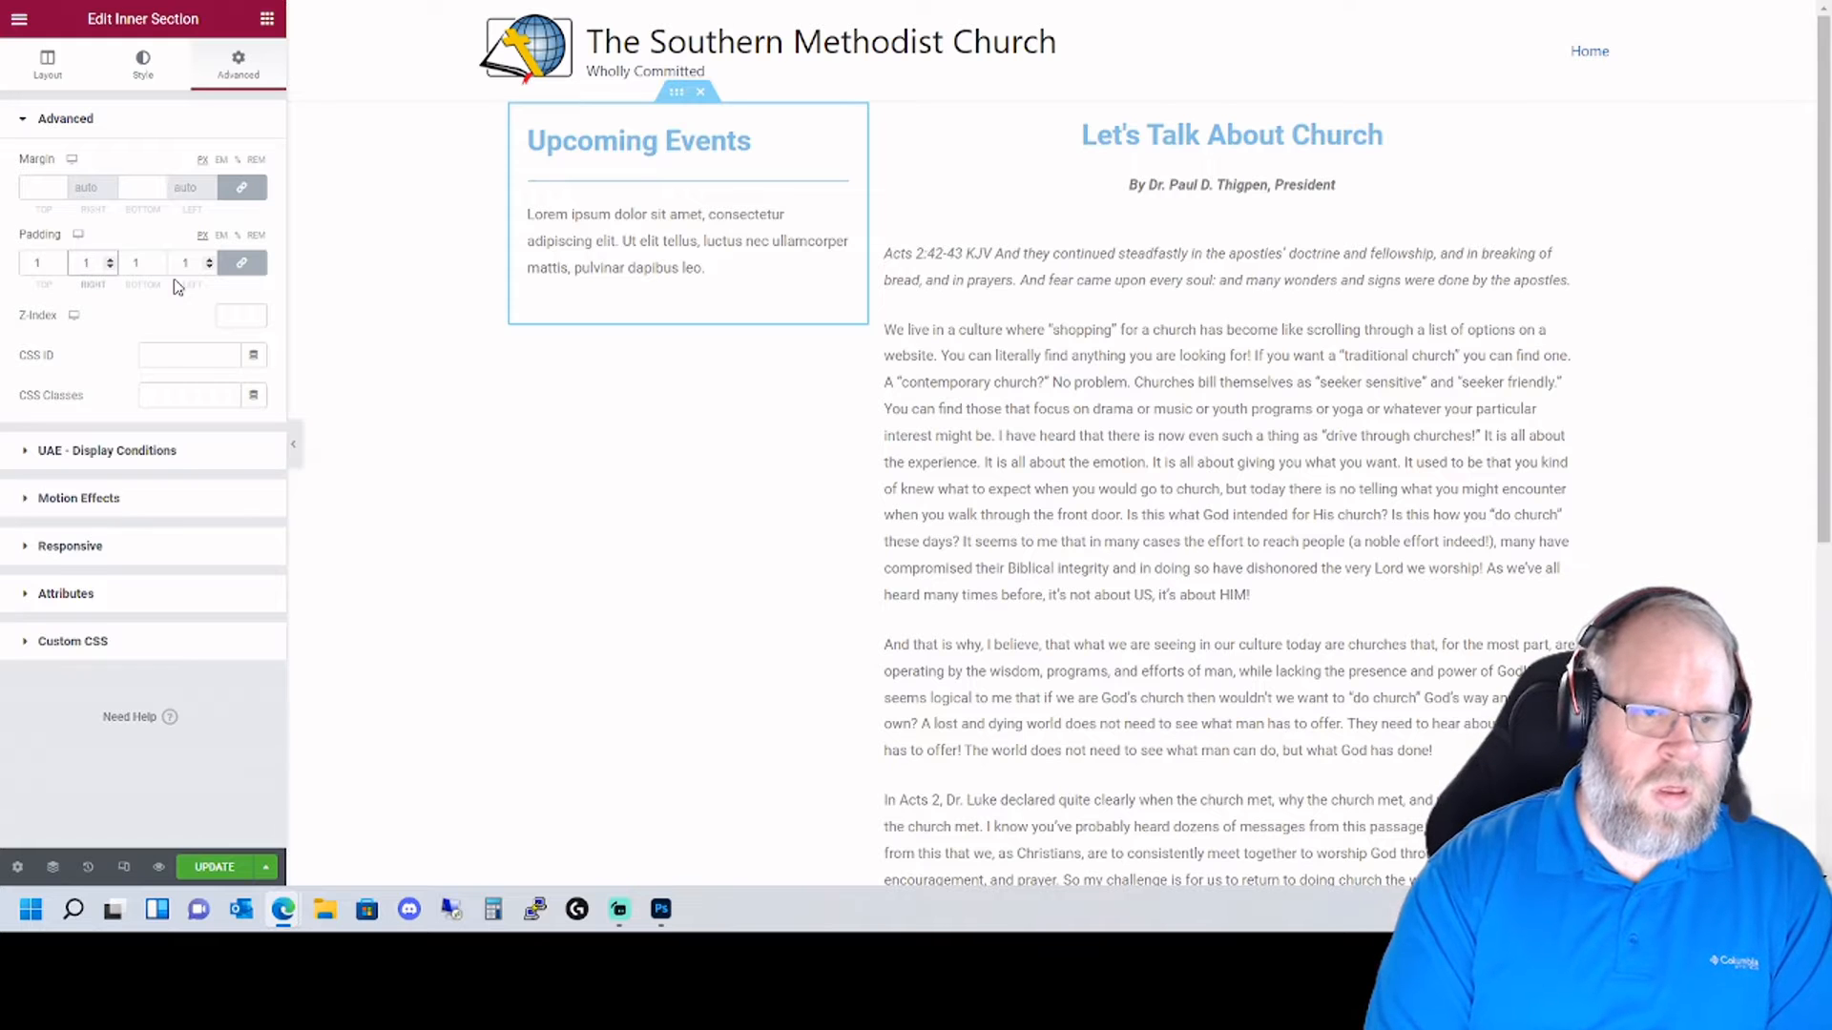
key(BackSpace)
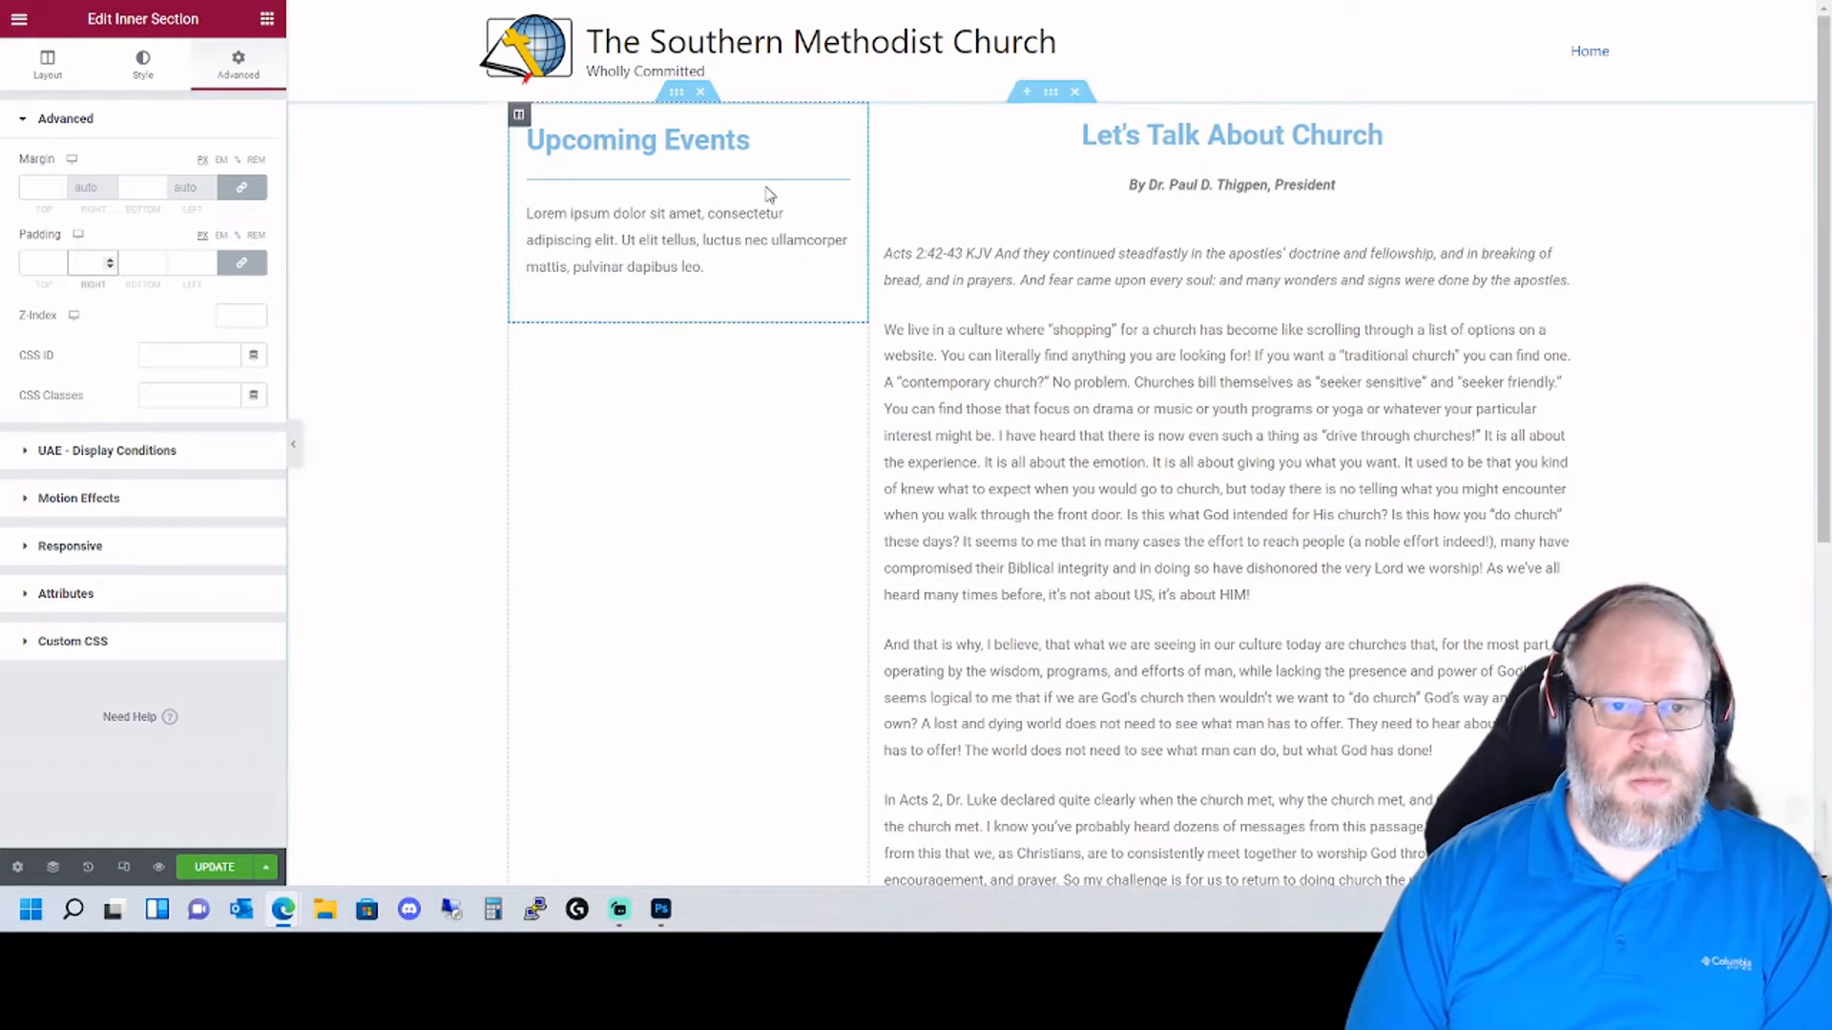
- Switch to the old church website and examine its home page, including the Upcoming Events list, sidebar links and Our Purpose box
click(656, 279)
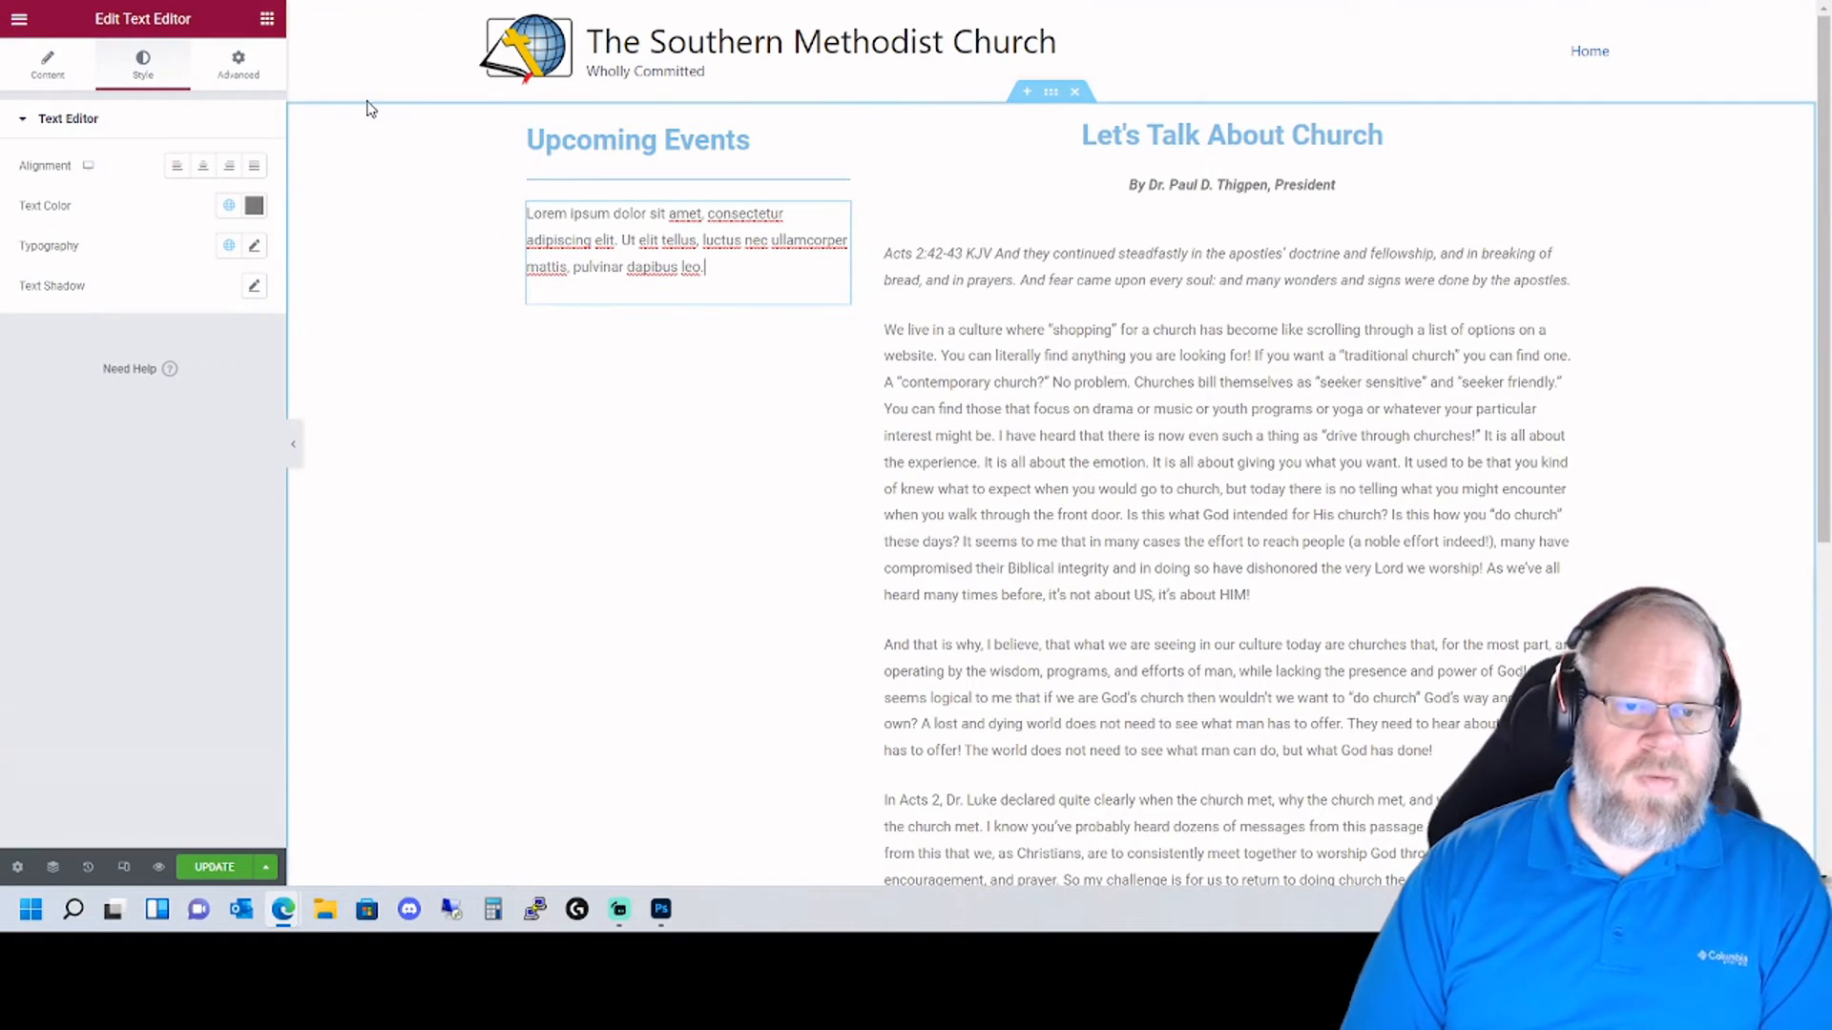
click(582, 3)
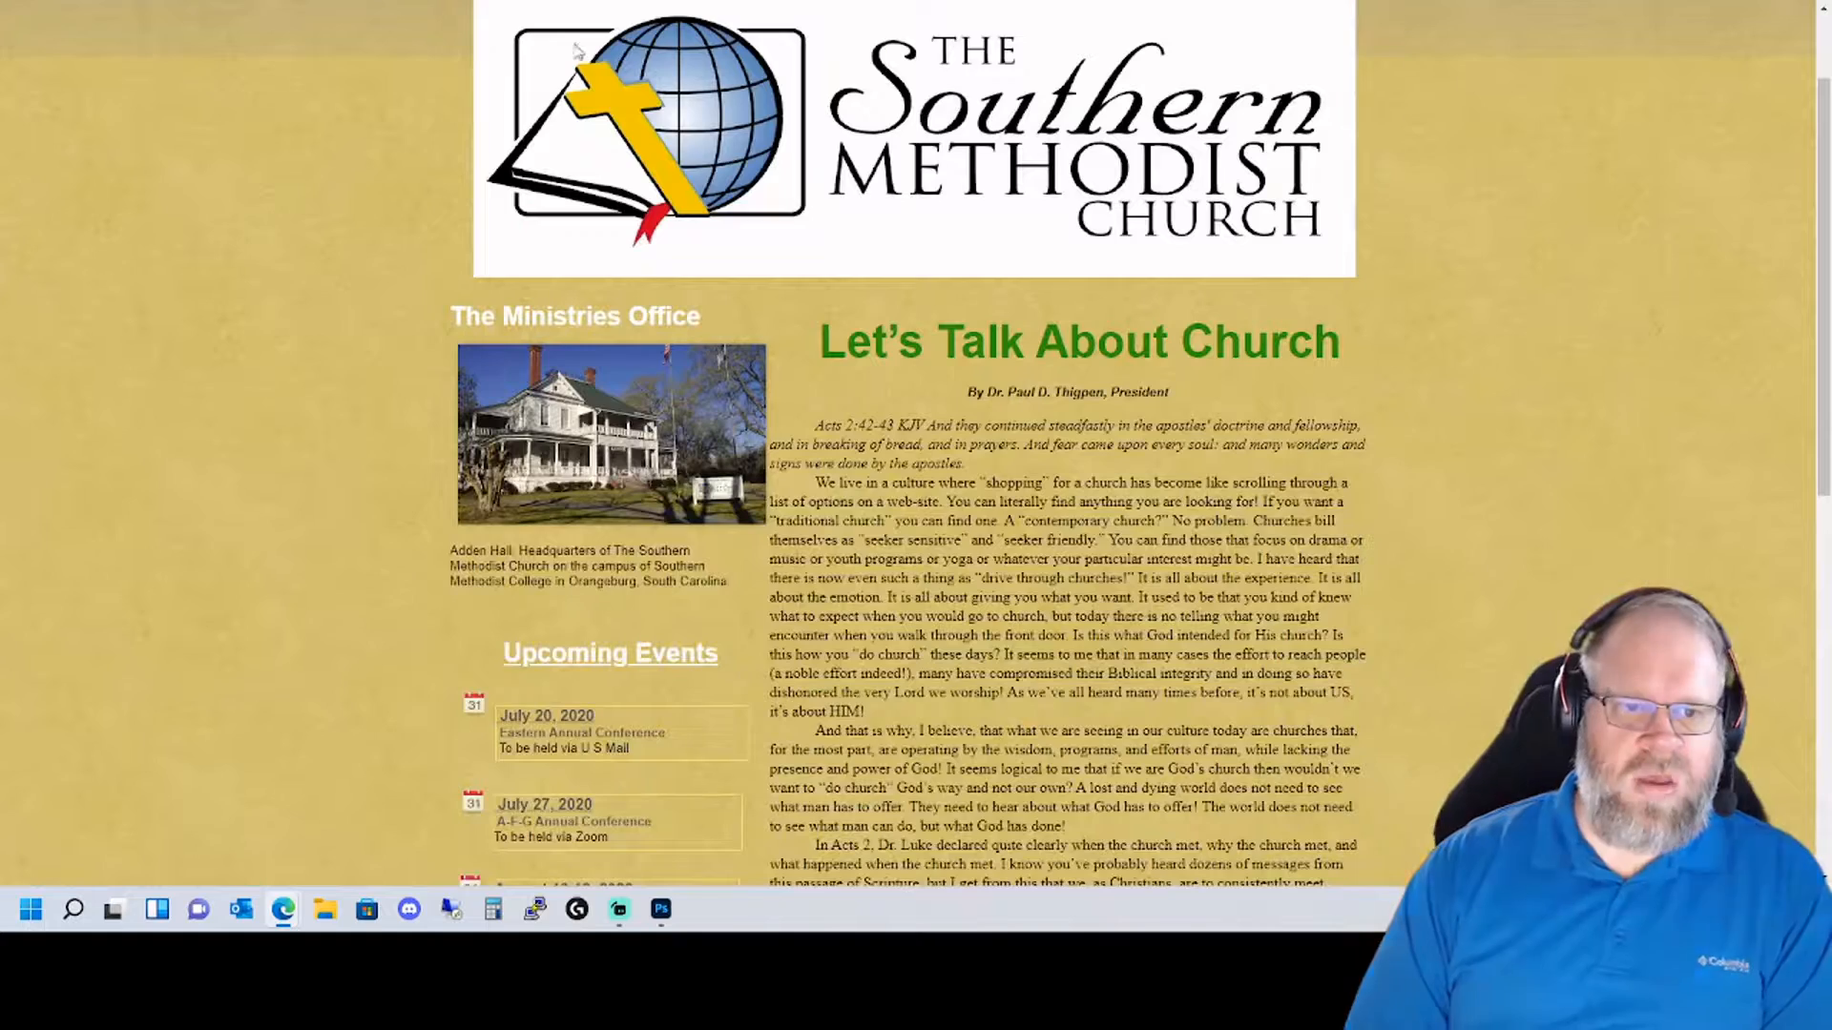
scroll(553, 522, down, 4)
drag(634, 350, 498, 317)
click(614, 410)
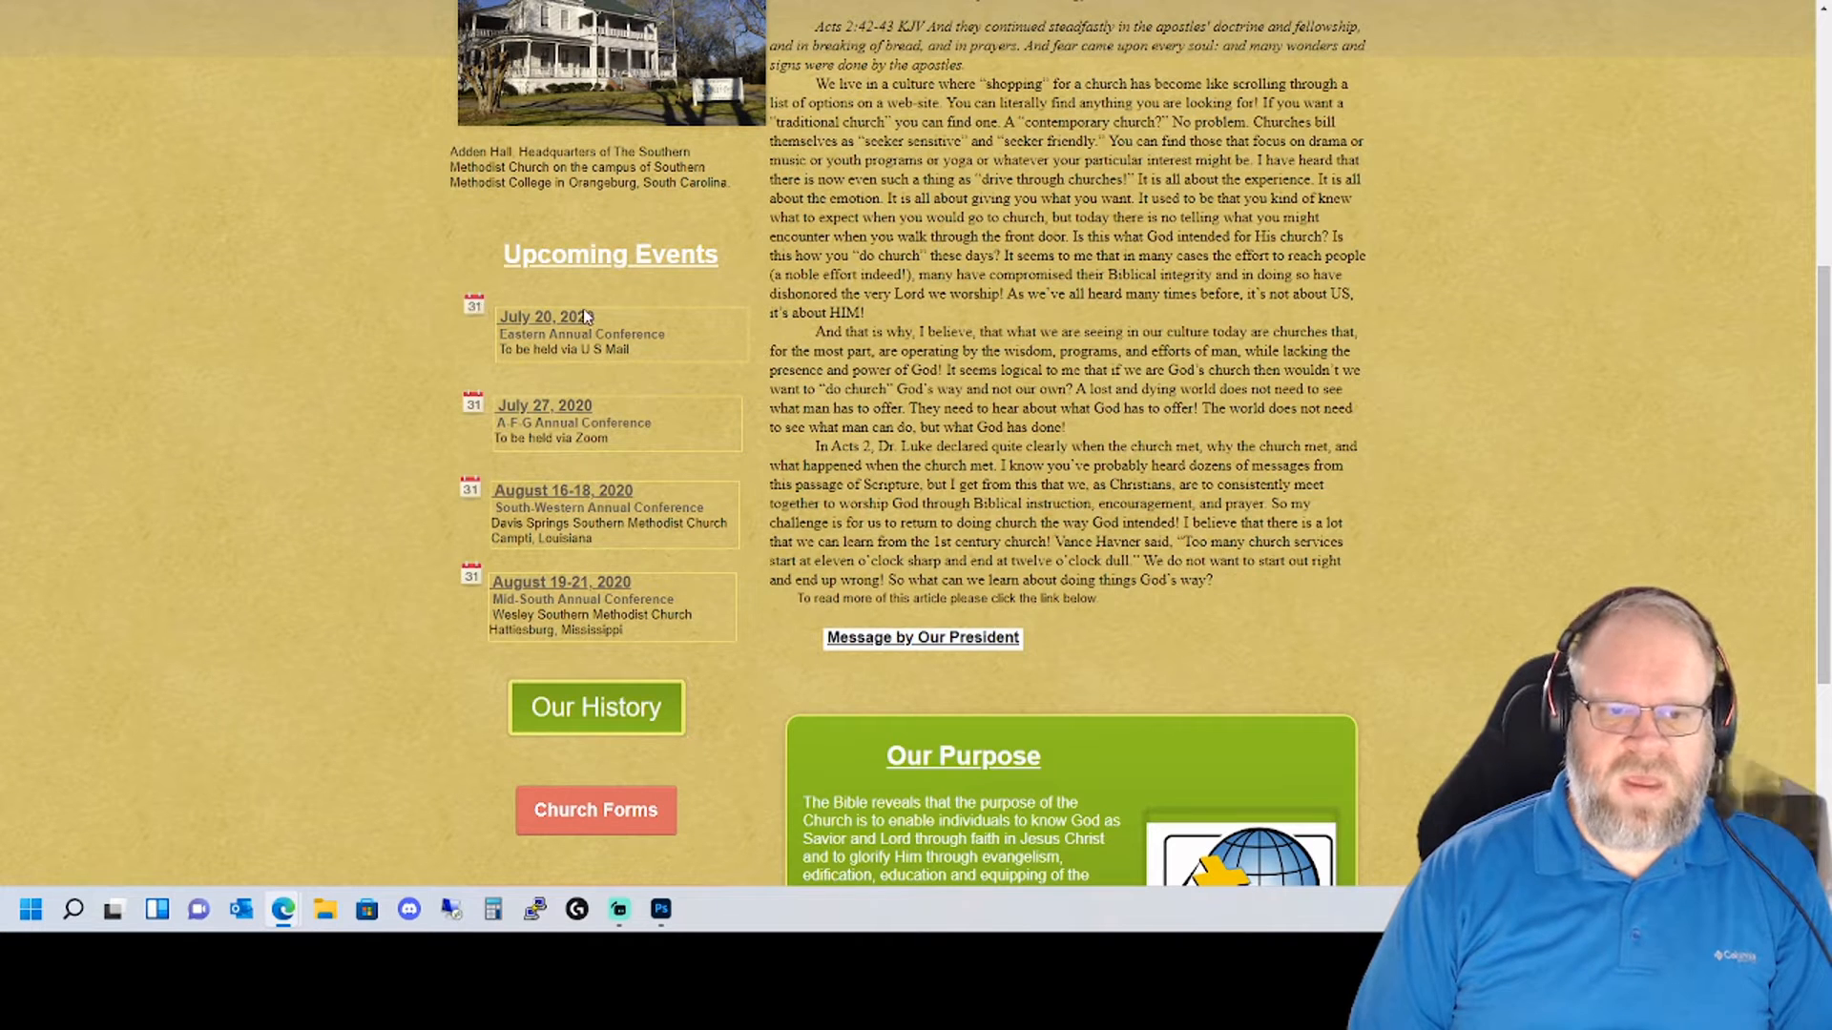
scroll(620, 541, down, 3)
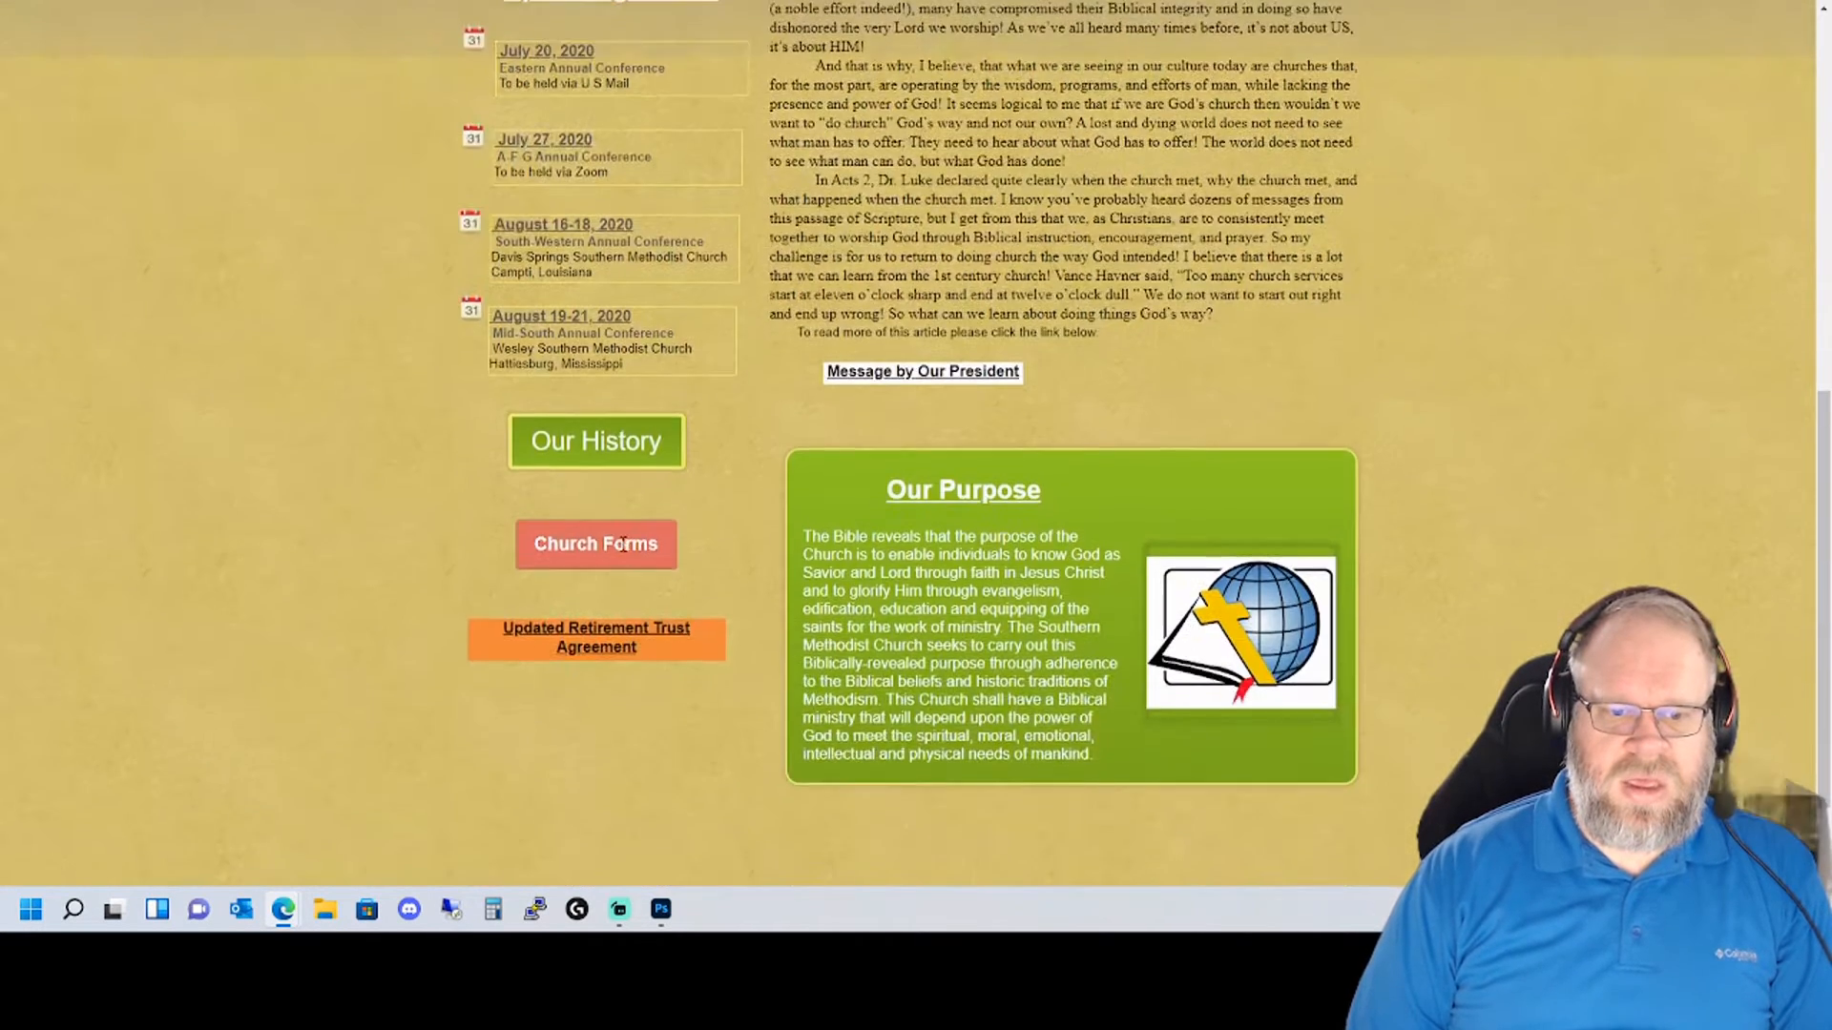
scroll(620, 540, up, 7)
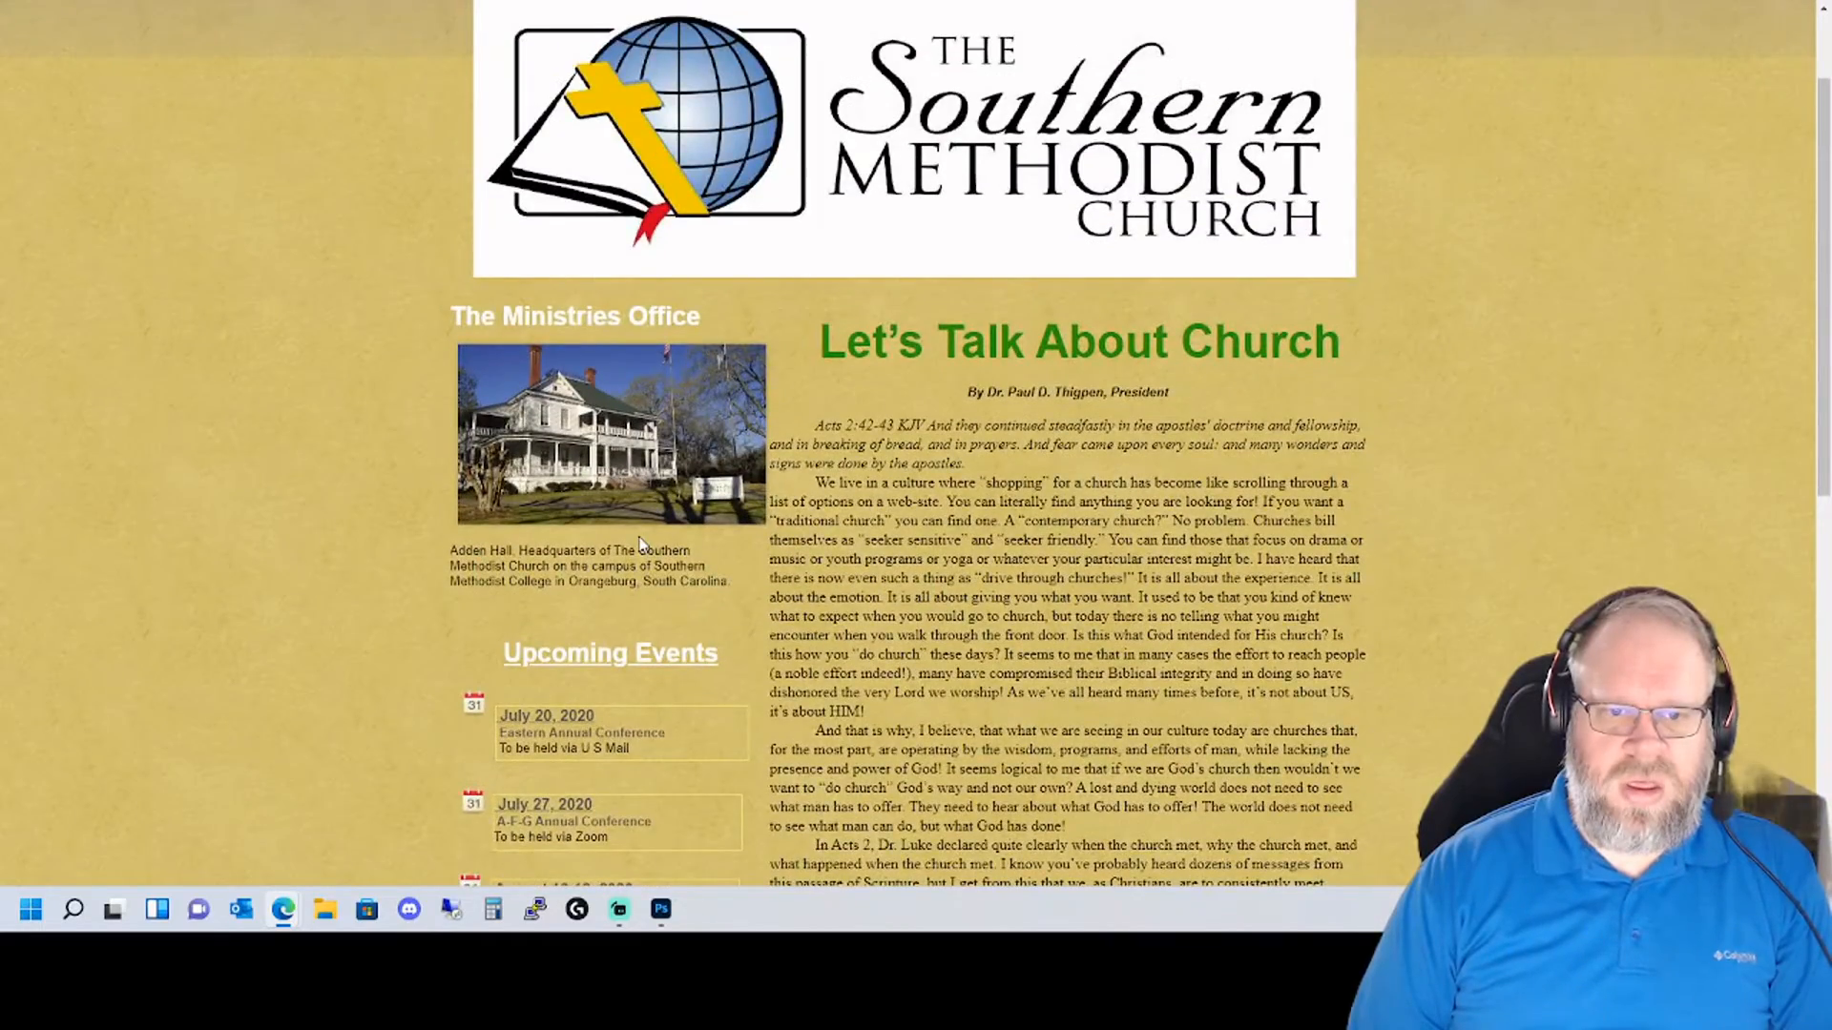
scroll(641, 544, down, 8)
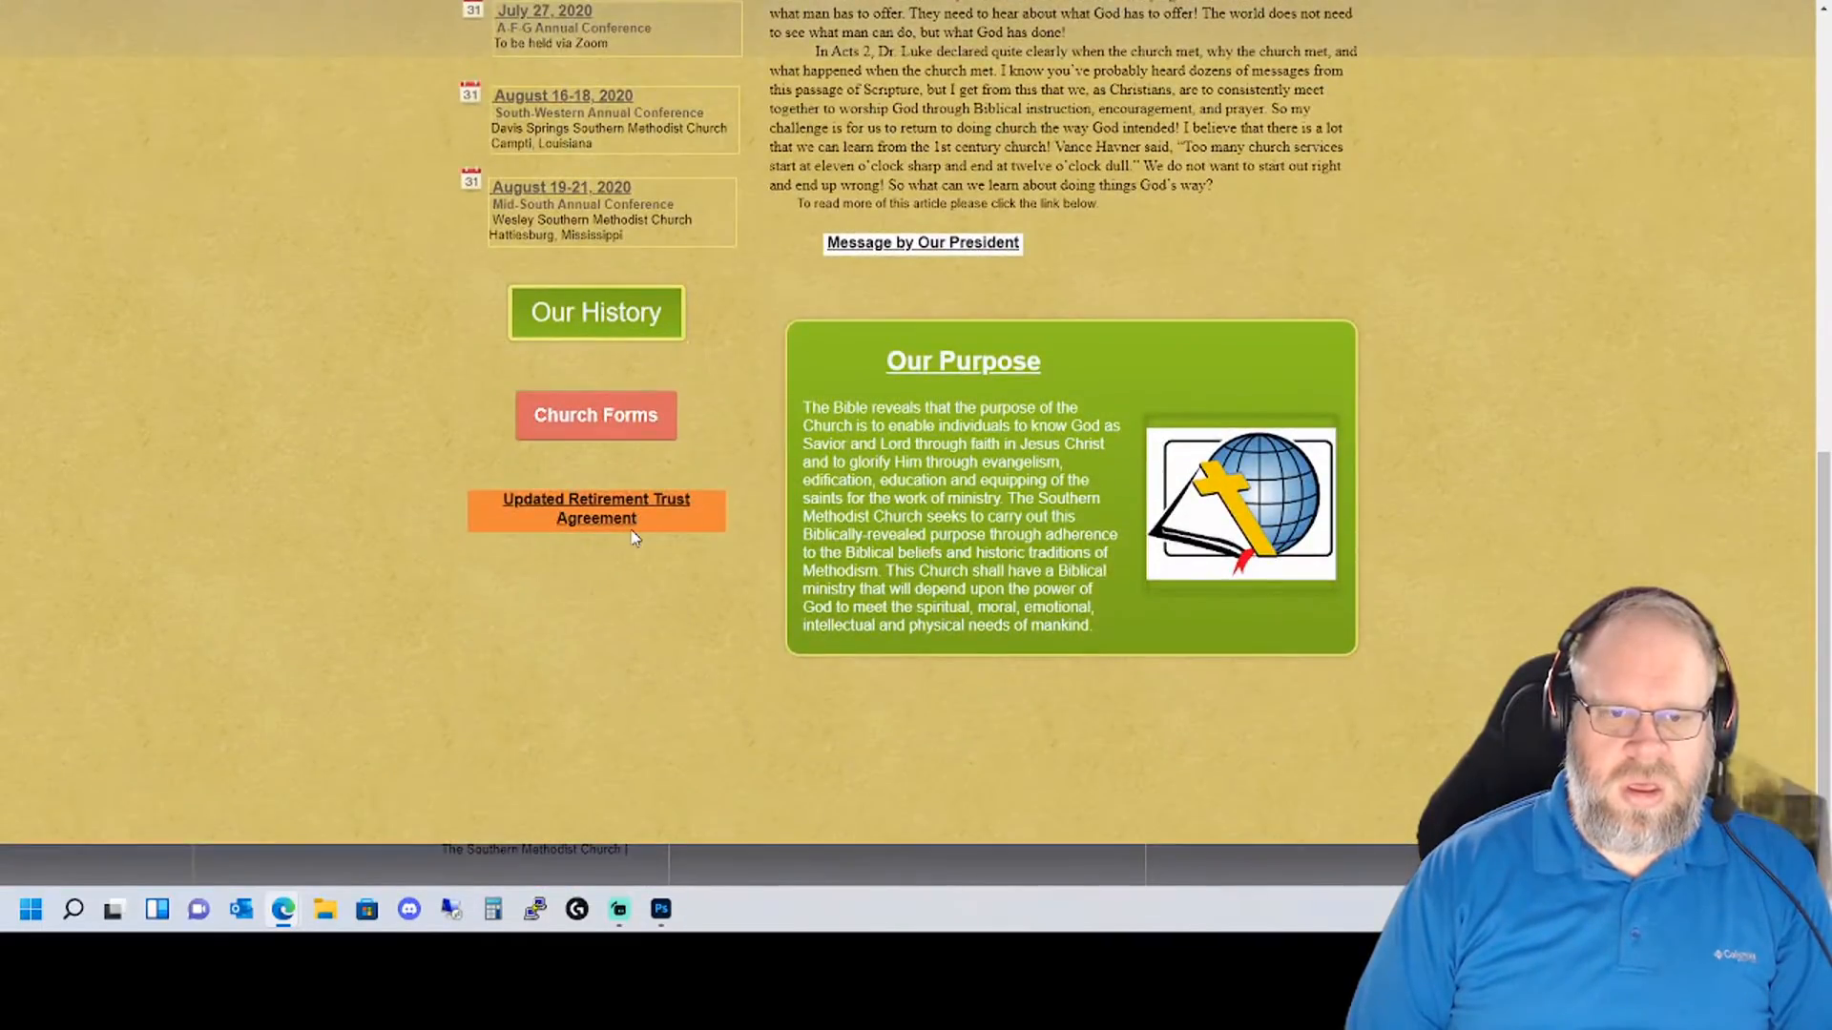
scroll(632, 533, up, 10)
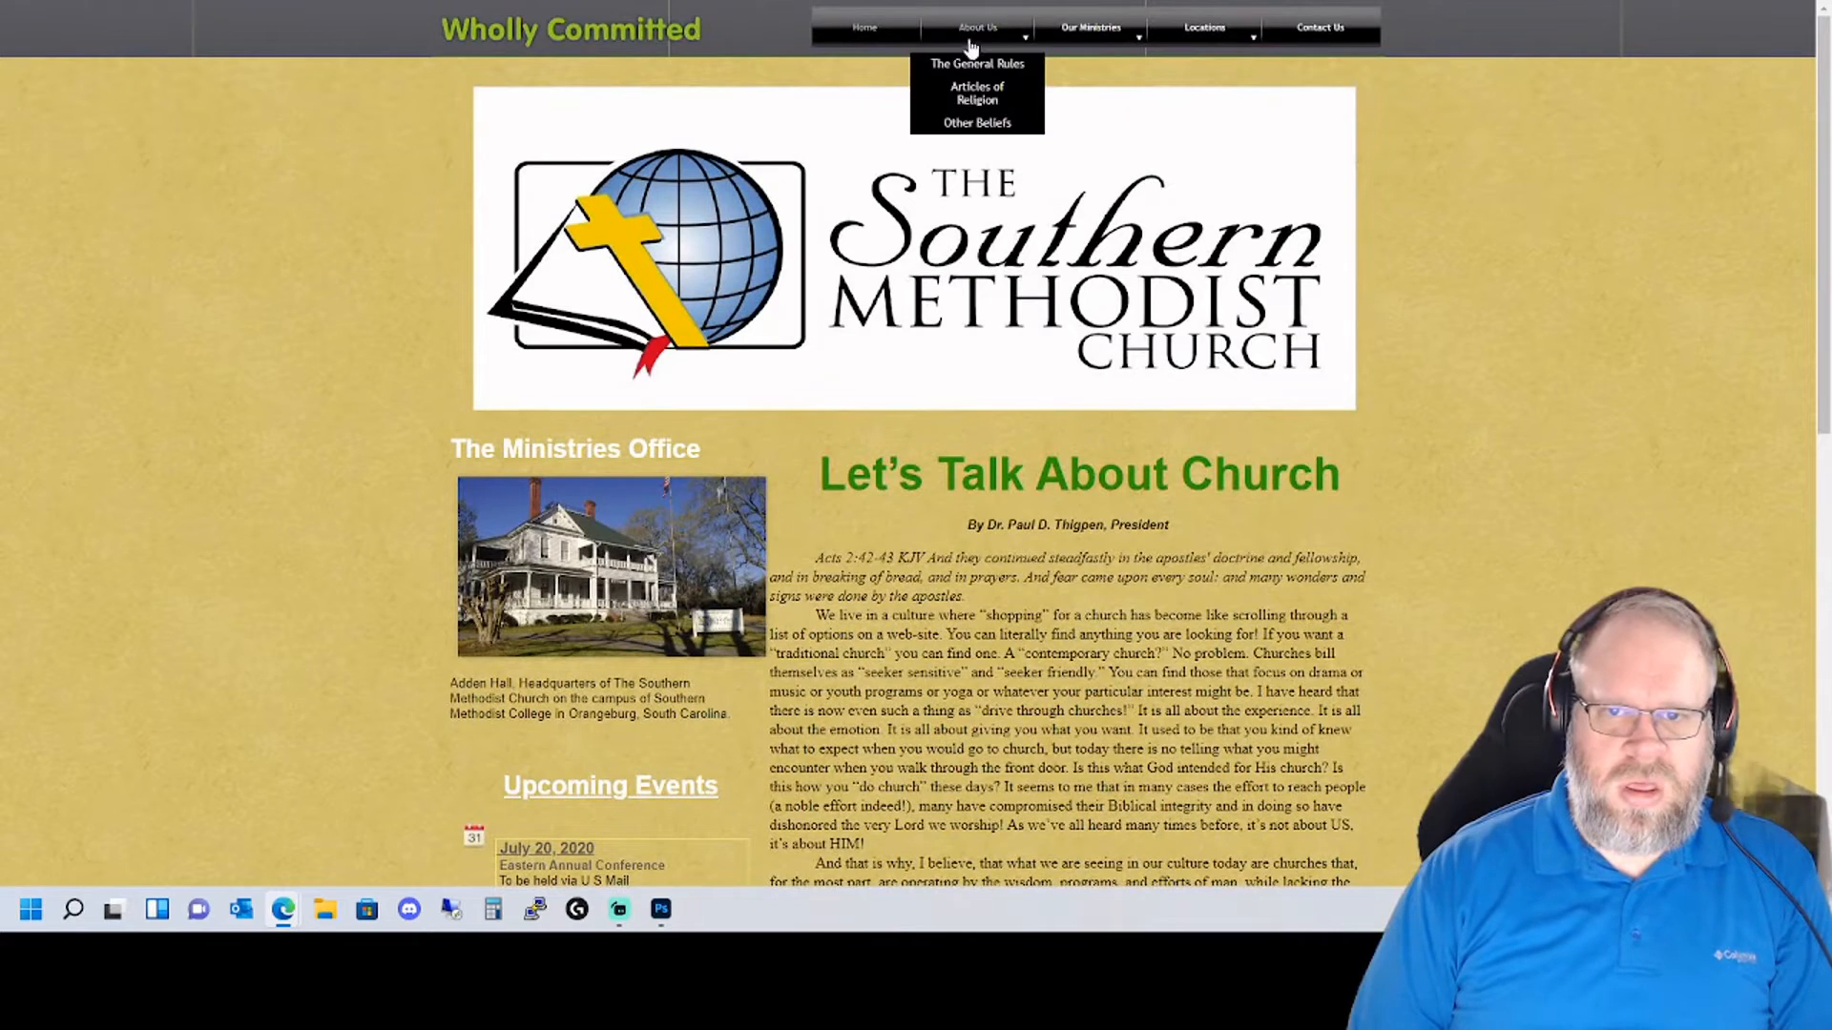
- Examine the old site's About Us pages: The General Rules, Articles of Religion and Other Beliefs
click(977, 63)
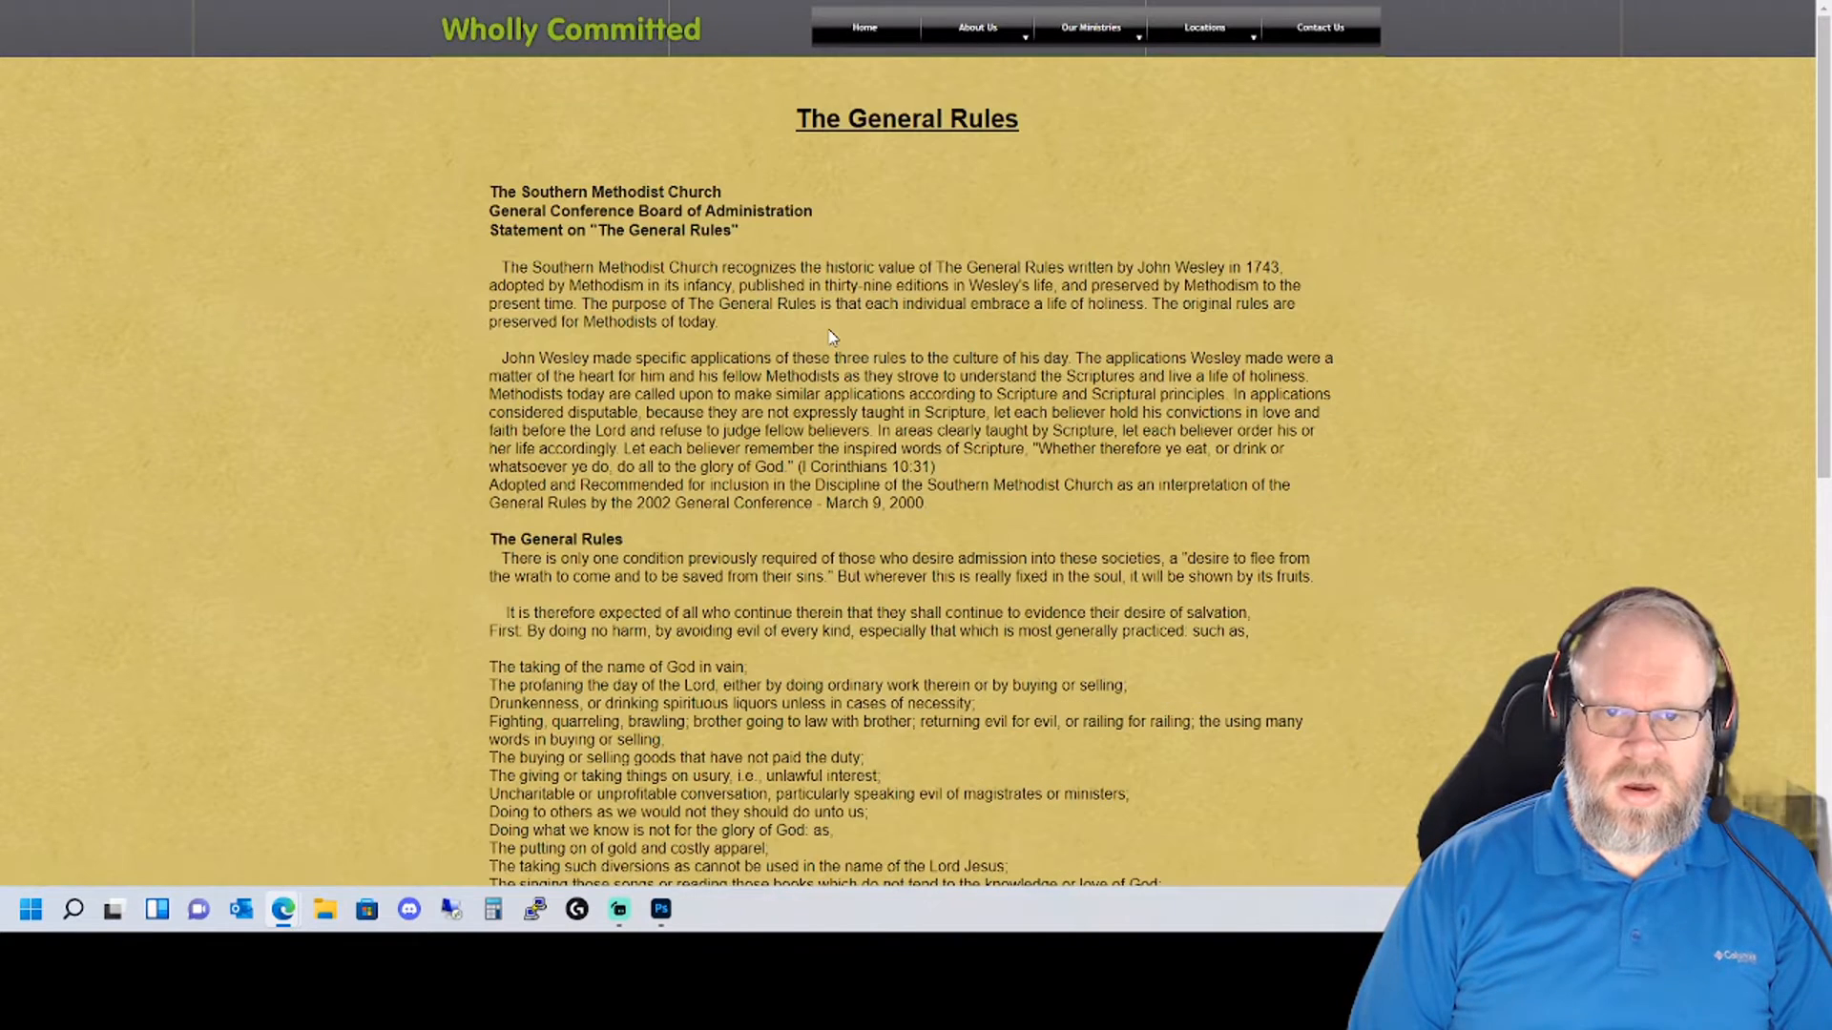
mouse_move(957, 41)
click(956, 101)
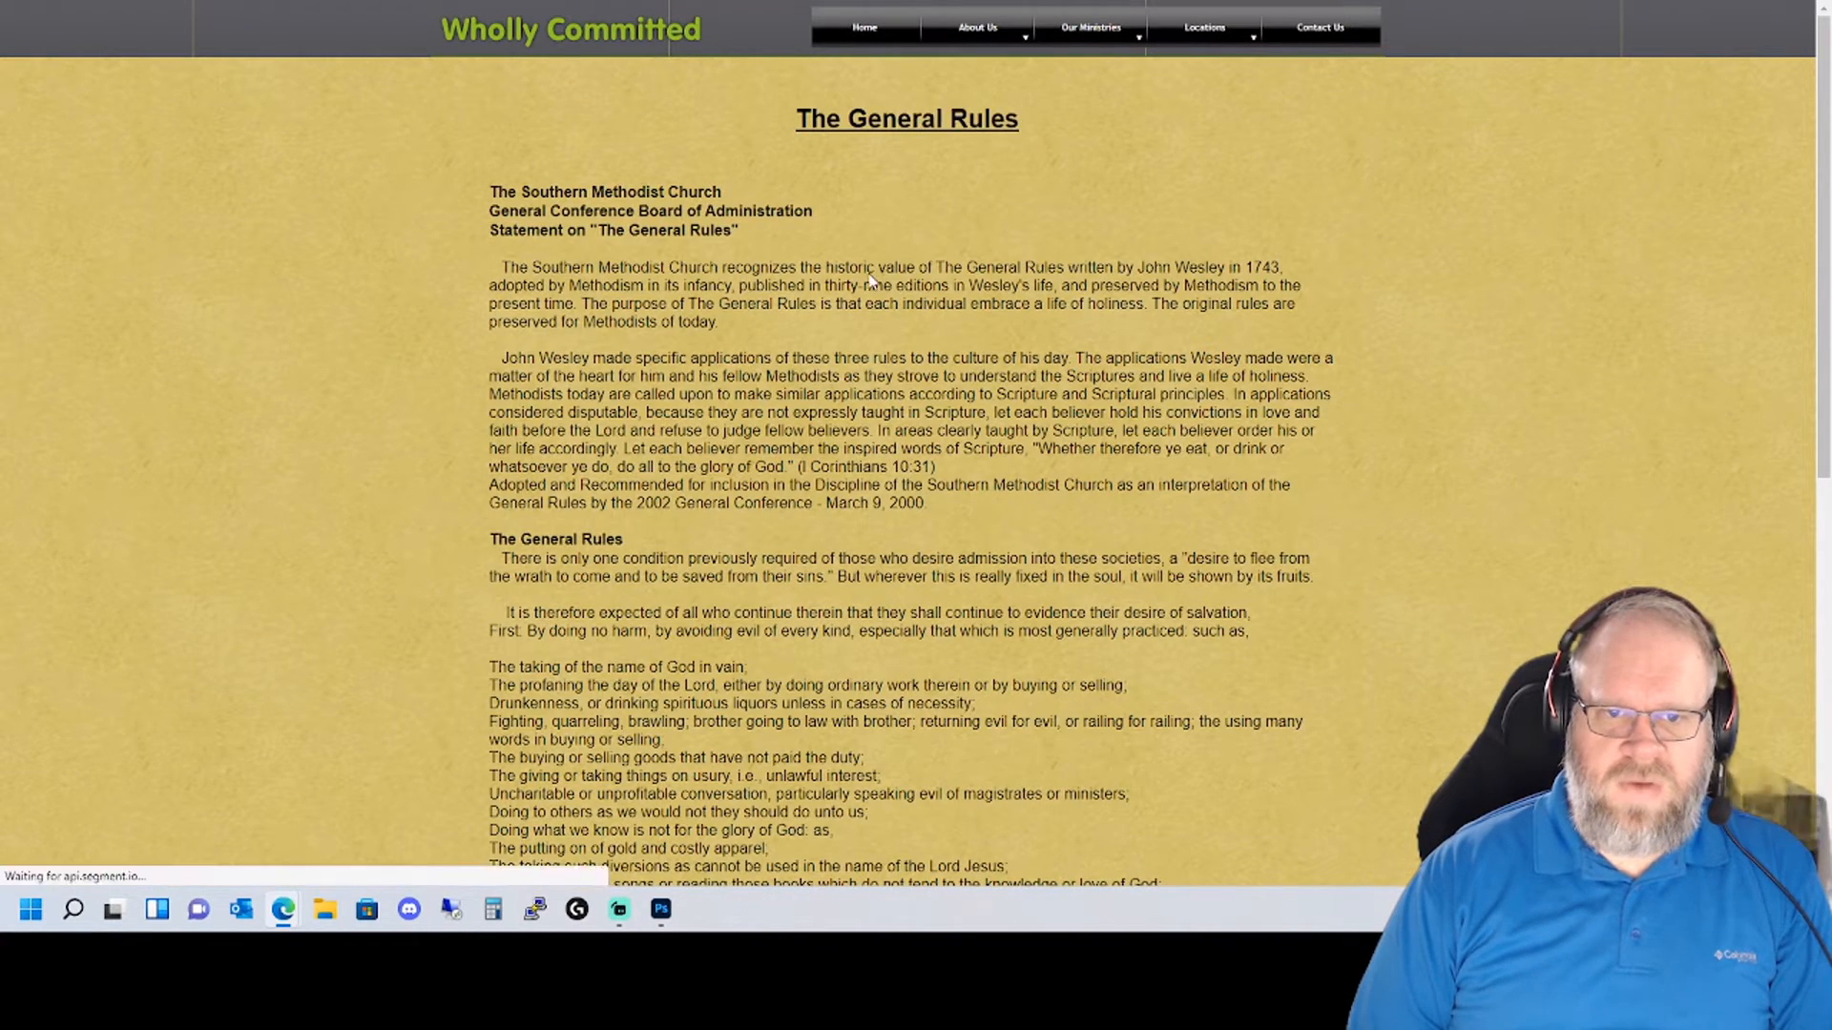
click(978, 127)
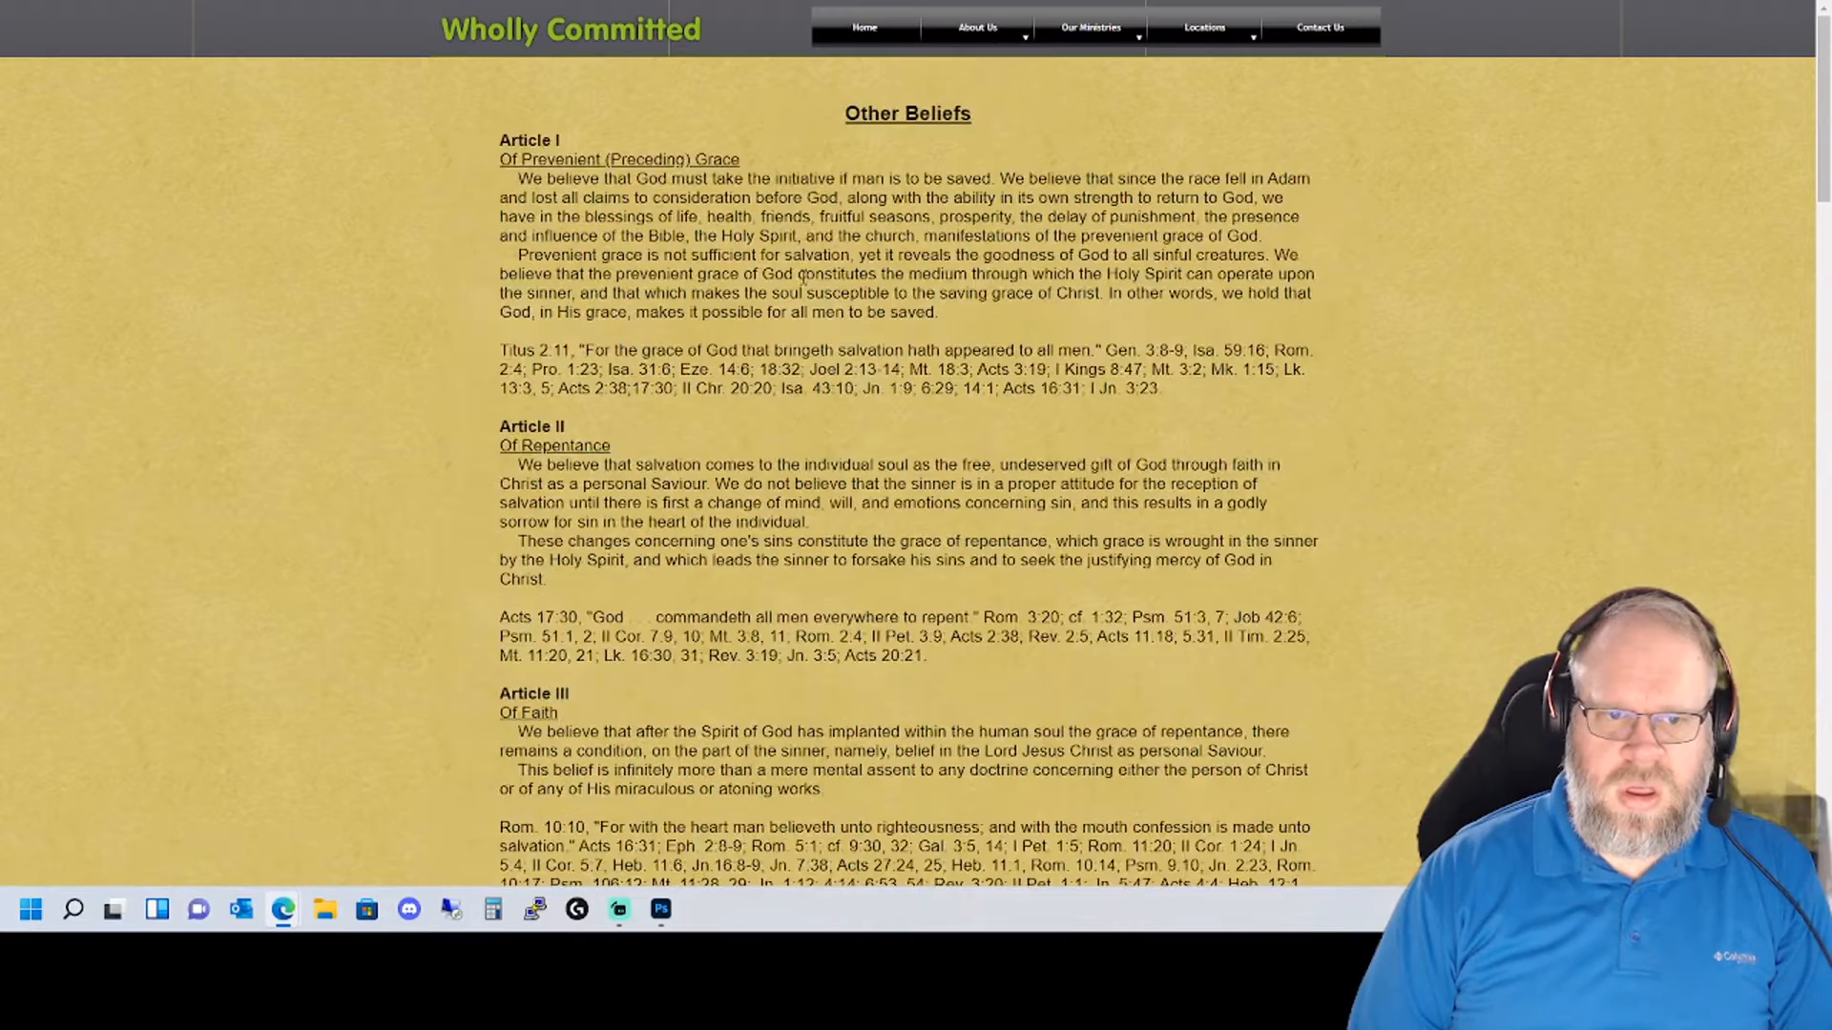
scroll(805, 288, down, 6)
scroll(804, 288, up, 6)
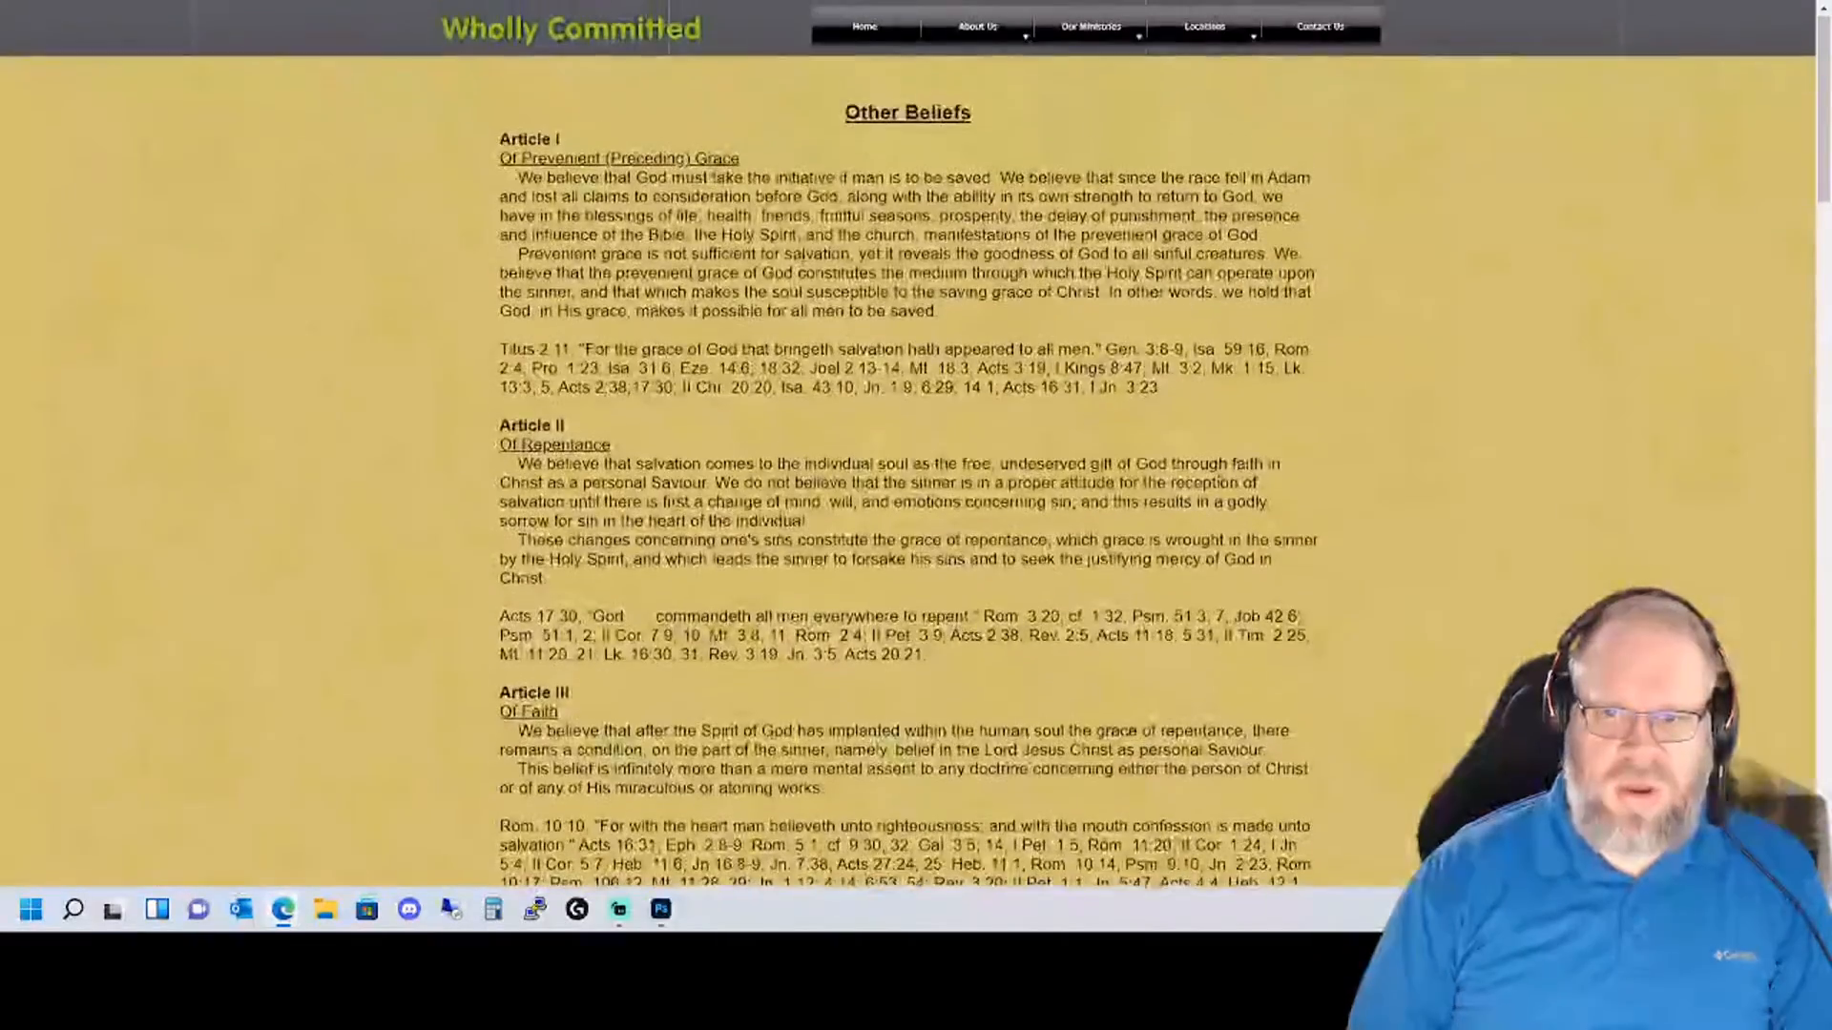
- Examine the old site's Our Ministries pages: Woman's Missionary Society, WMC President's Message, Cartwright Men's Fellowship and Epworth League
click(1090, 61)
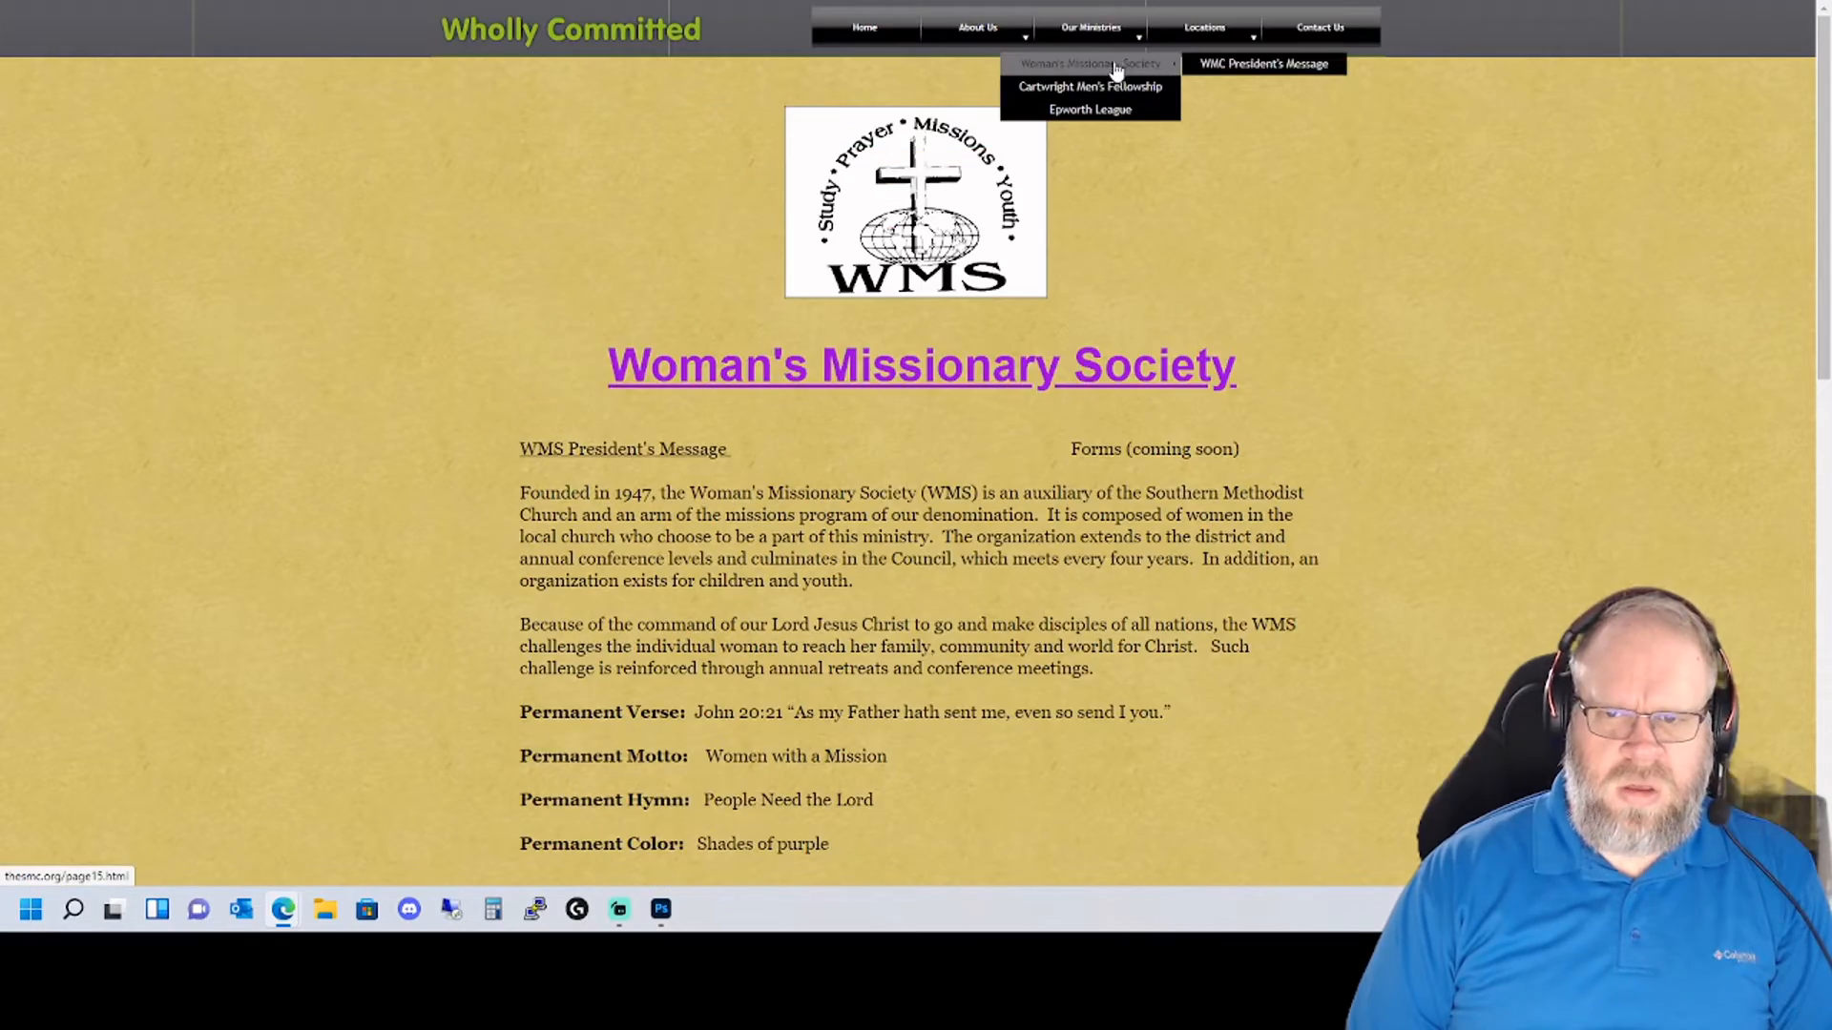
click(1260, 63)
scroll(1034, 213, down, 5)
scroll(982, 248, up, 5)
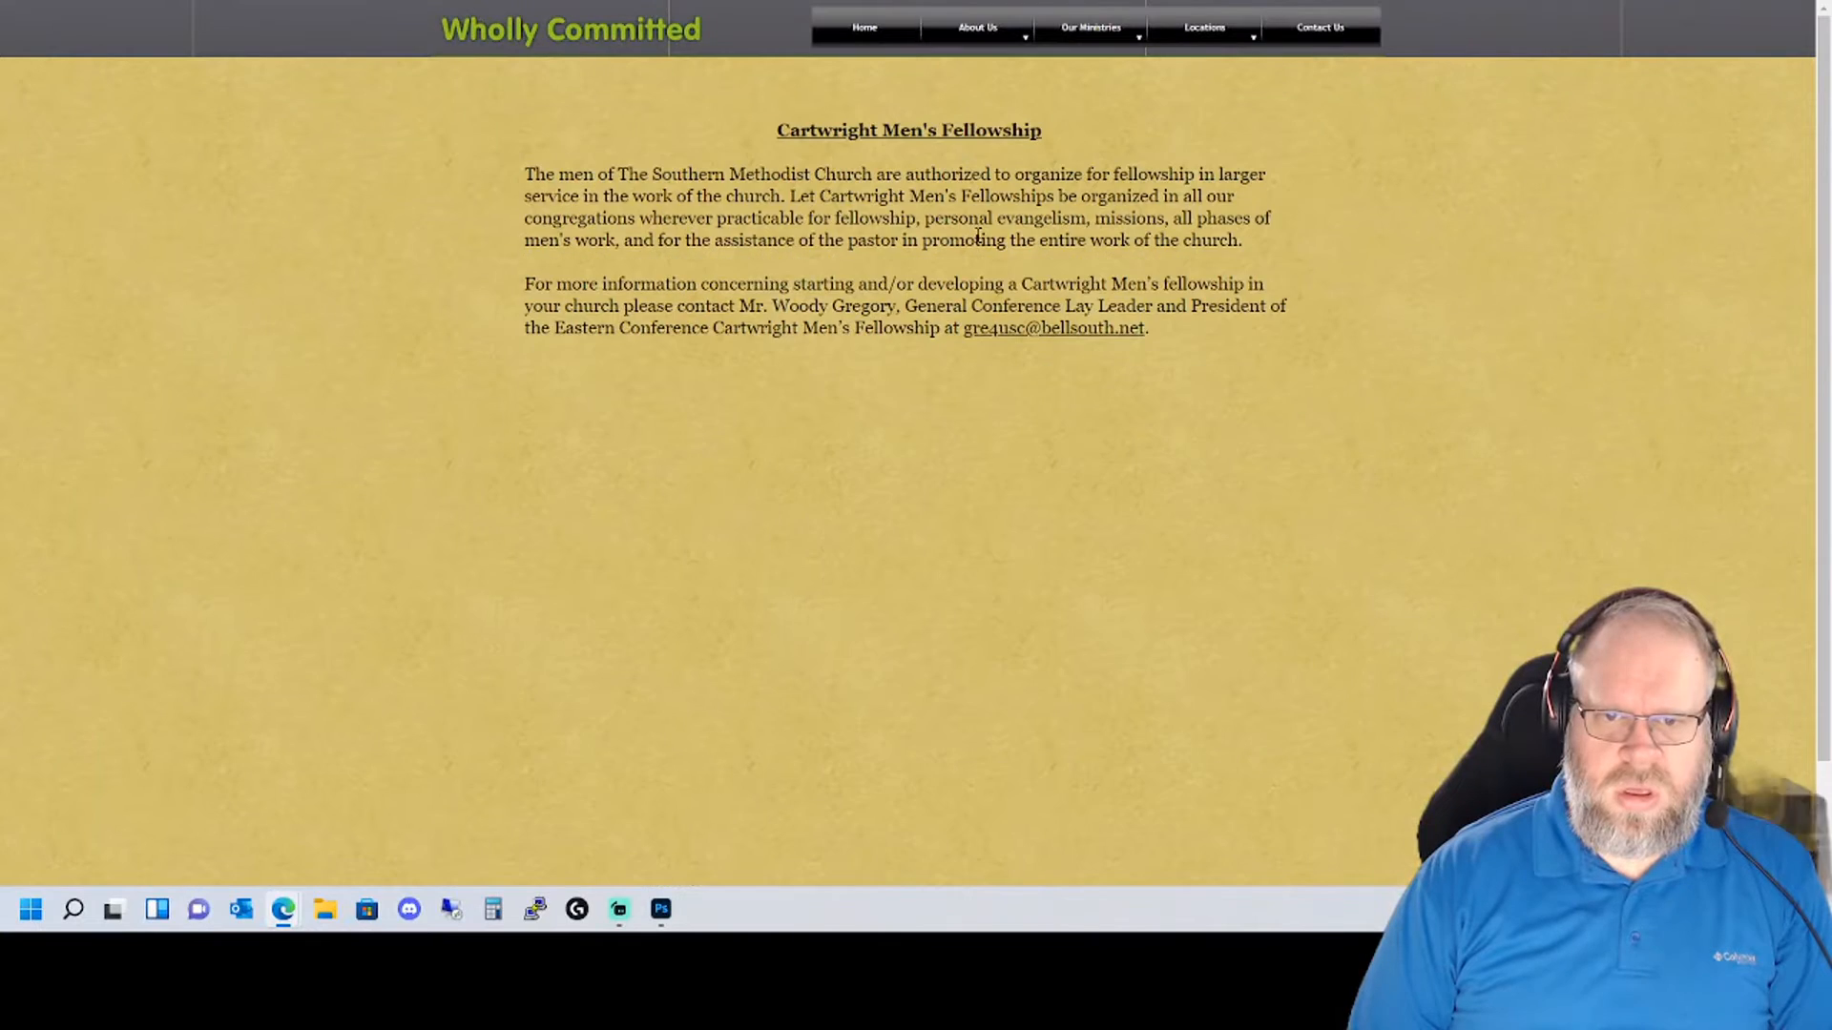
scroll(977, 244, down, 2)
scroll(977, 244, up, 2)
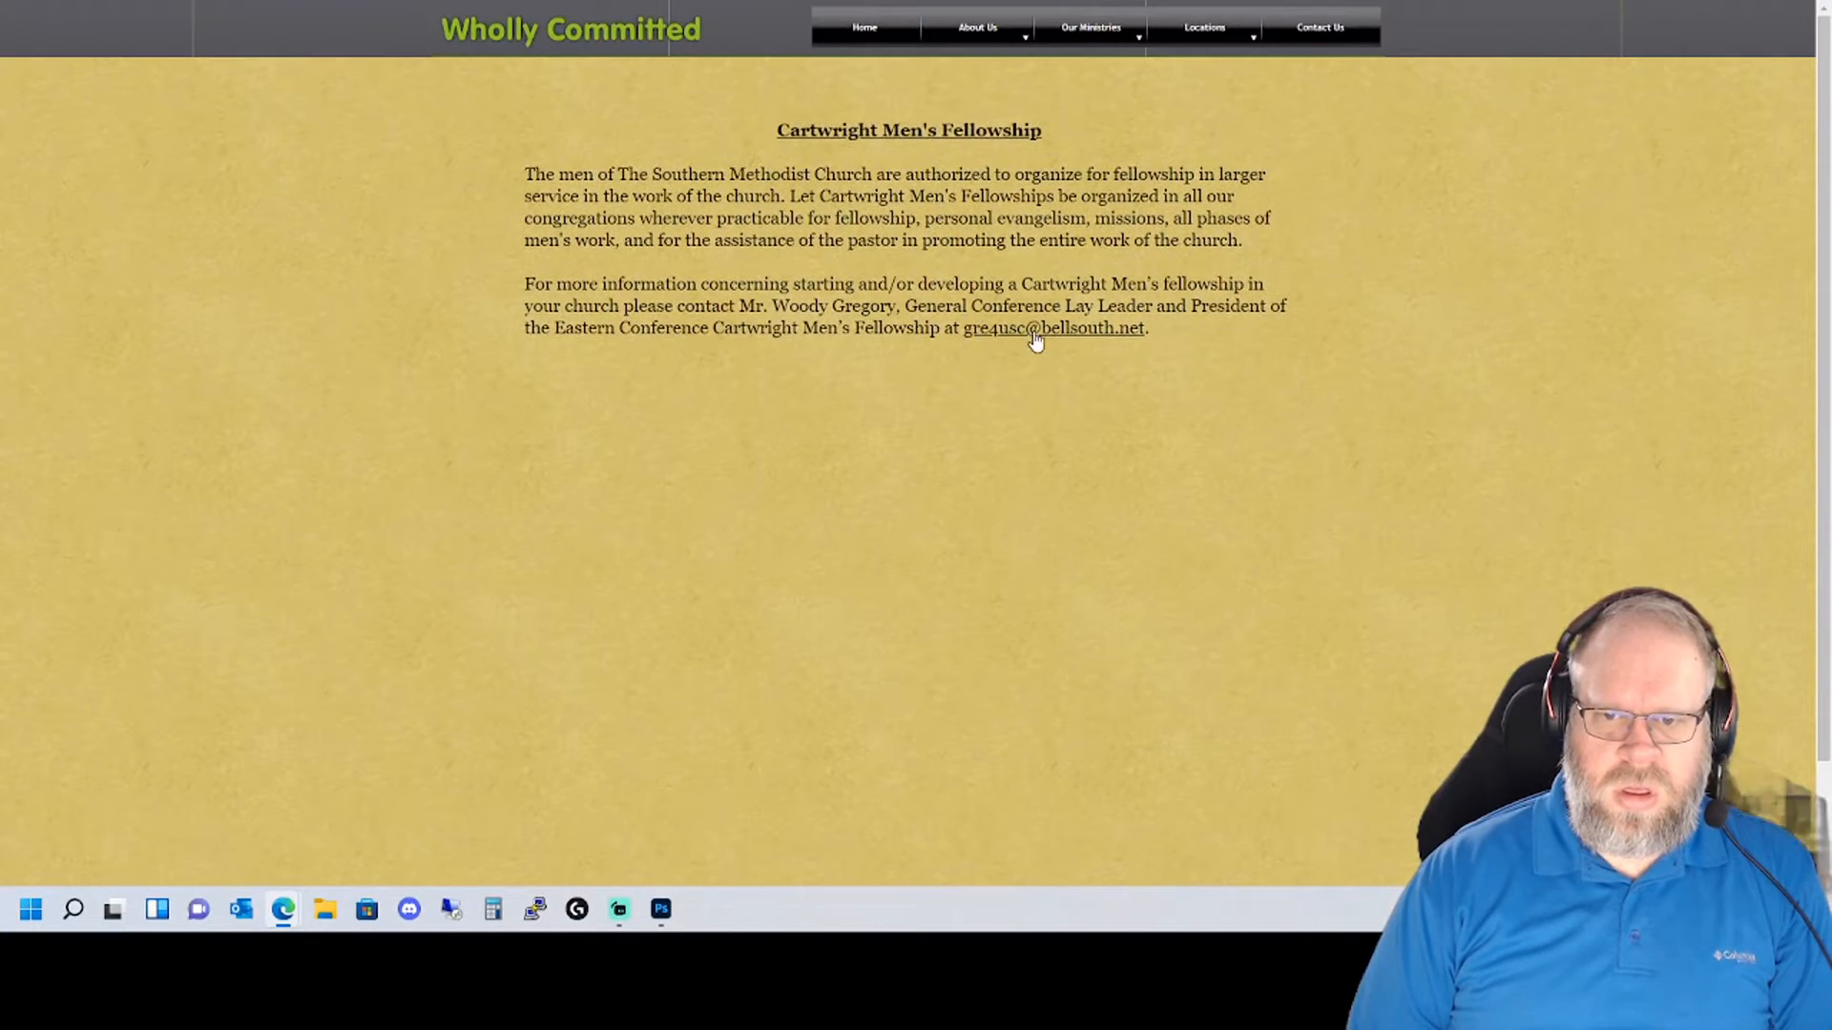
click(1069, 130)
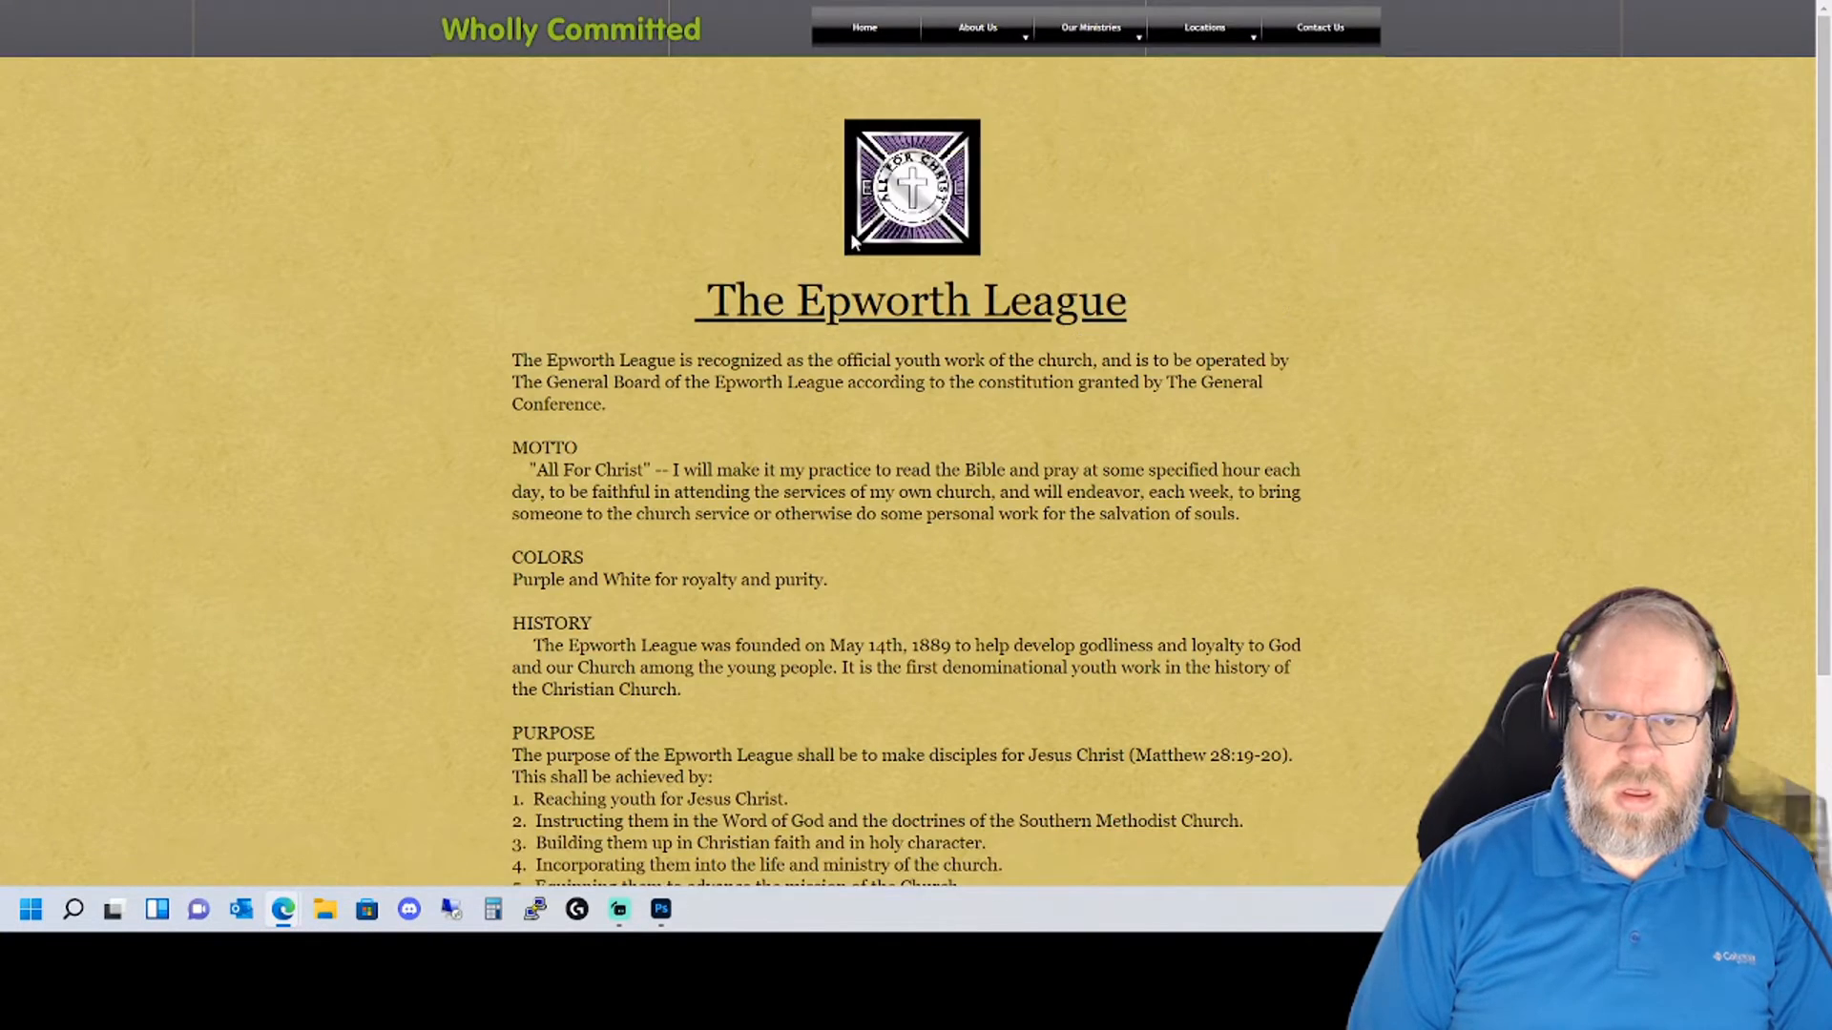
scroll(852, 237, down, 3)
scroll(852, 239, up, 3)
scroll(854, 243, down, 2)
scroll(854, 244, down, 2)
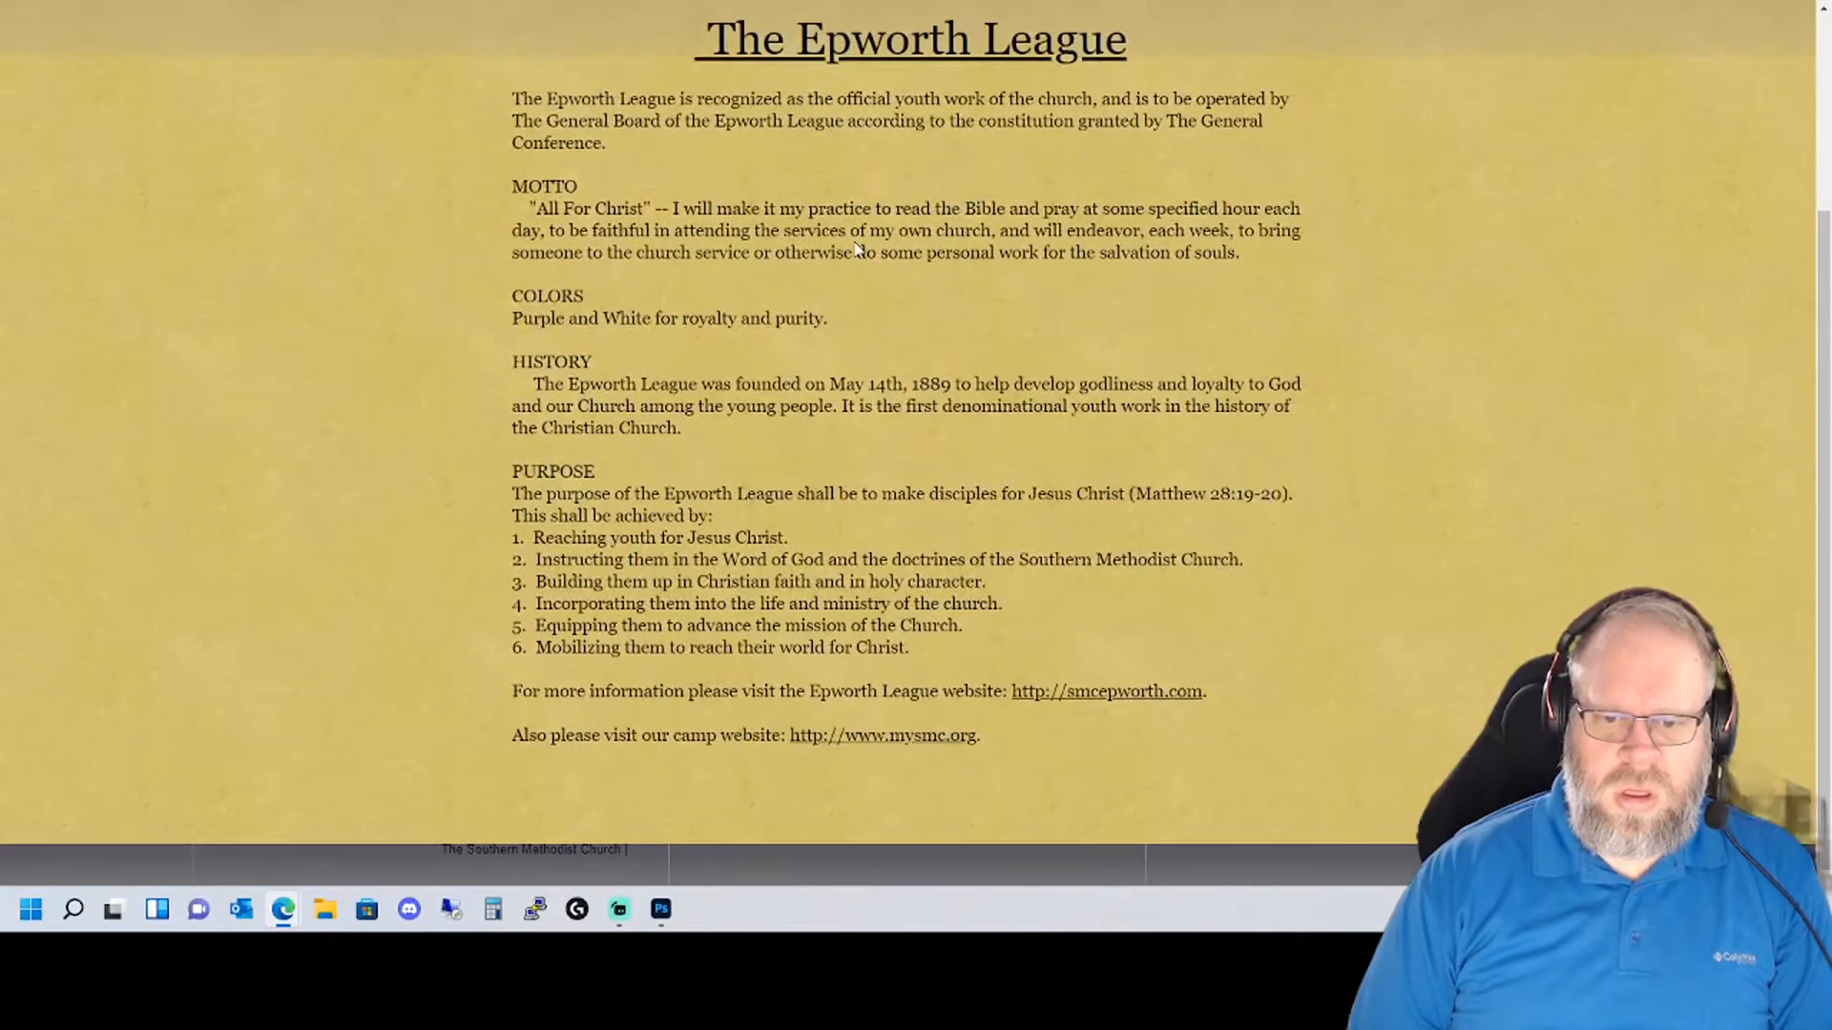
scroll(856, 248, up, 3)
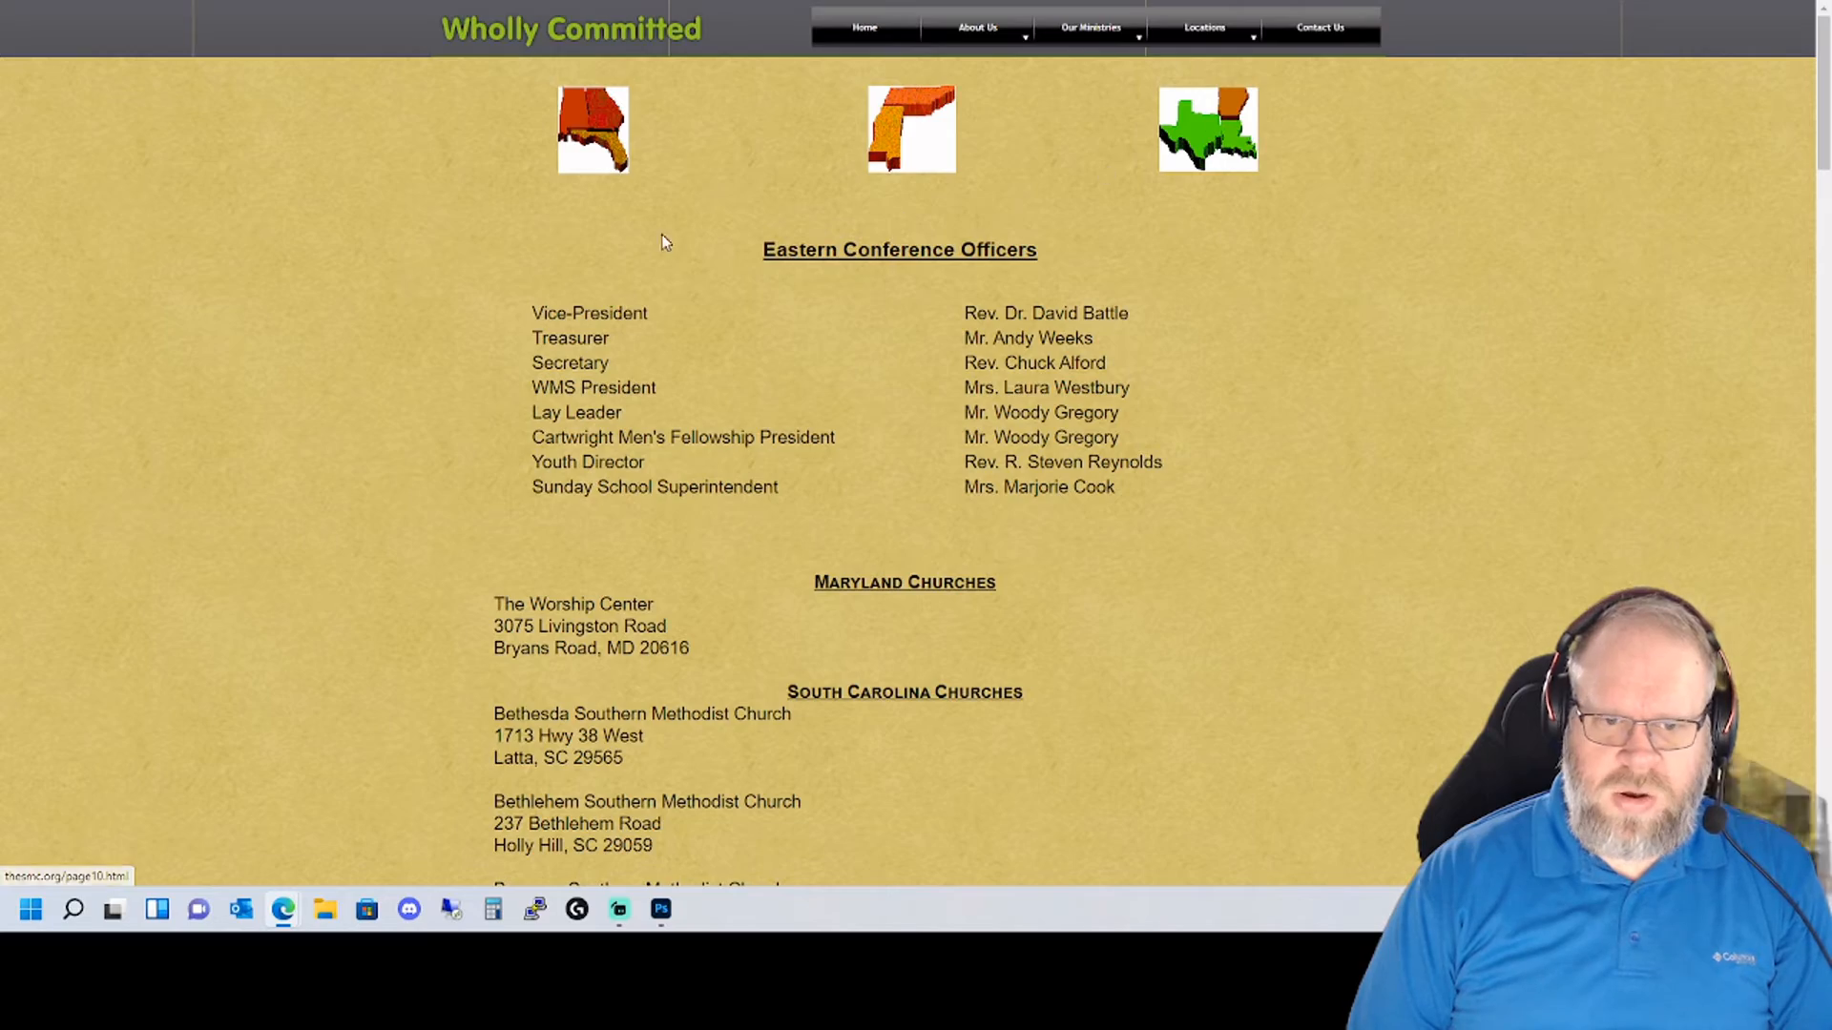
- Examine the officer and church listings on the old site's Eastern Churches and A-F-G Churches location pages
scroll(754, 380, down, 3)
scroll(798, 360, down, 15)
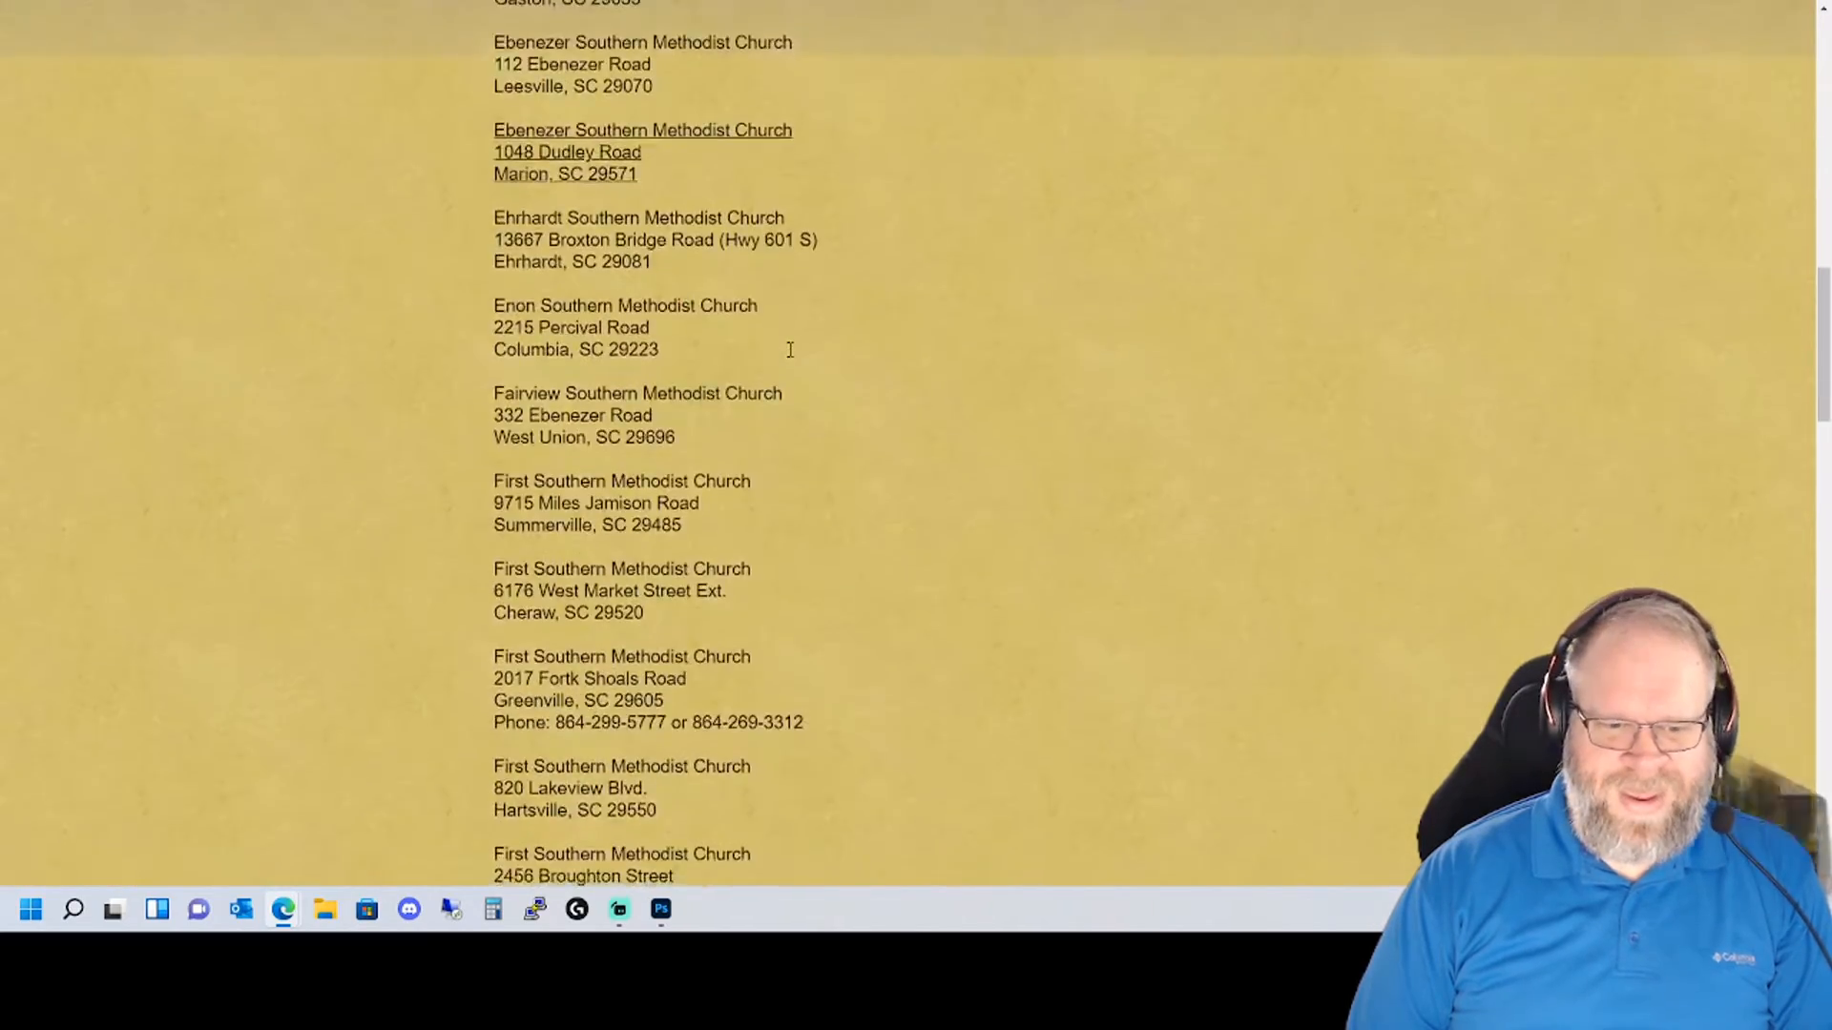
scroll(792, 358, up, 10)
scroll(792, 358, up, 7)
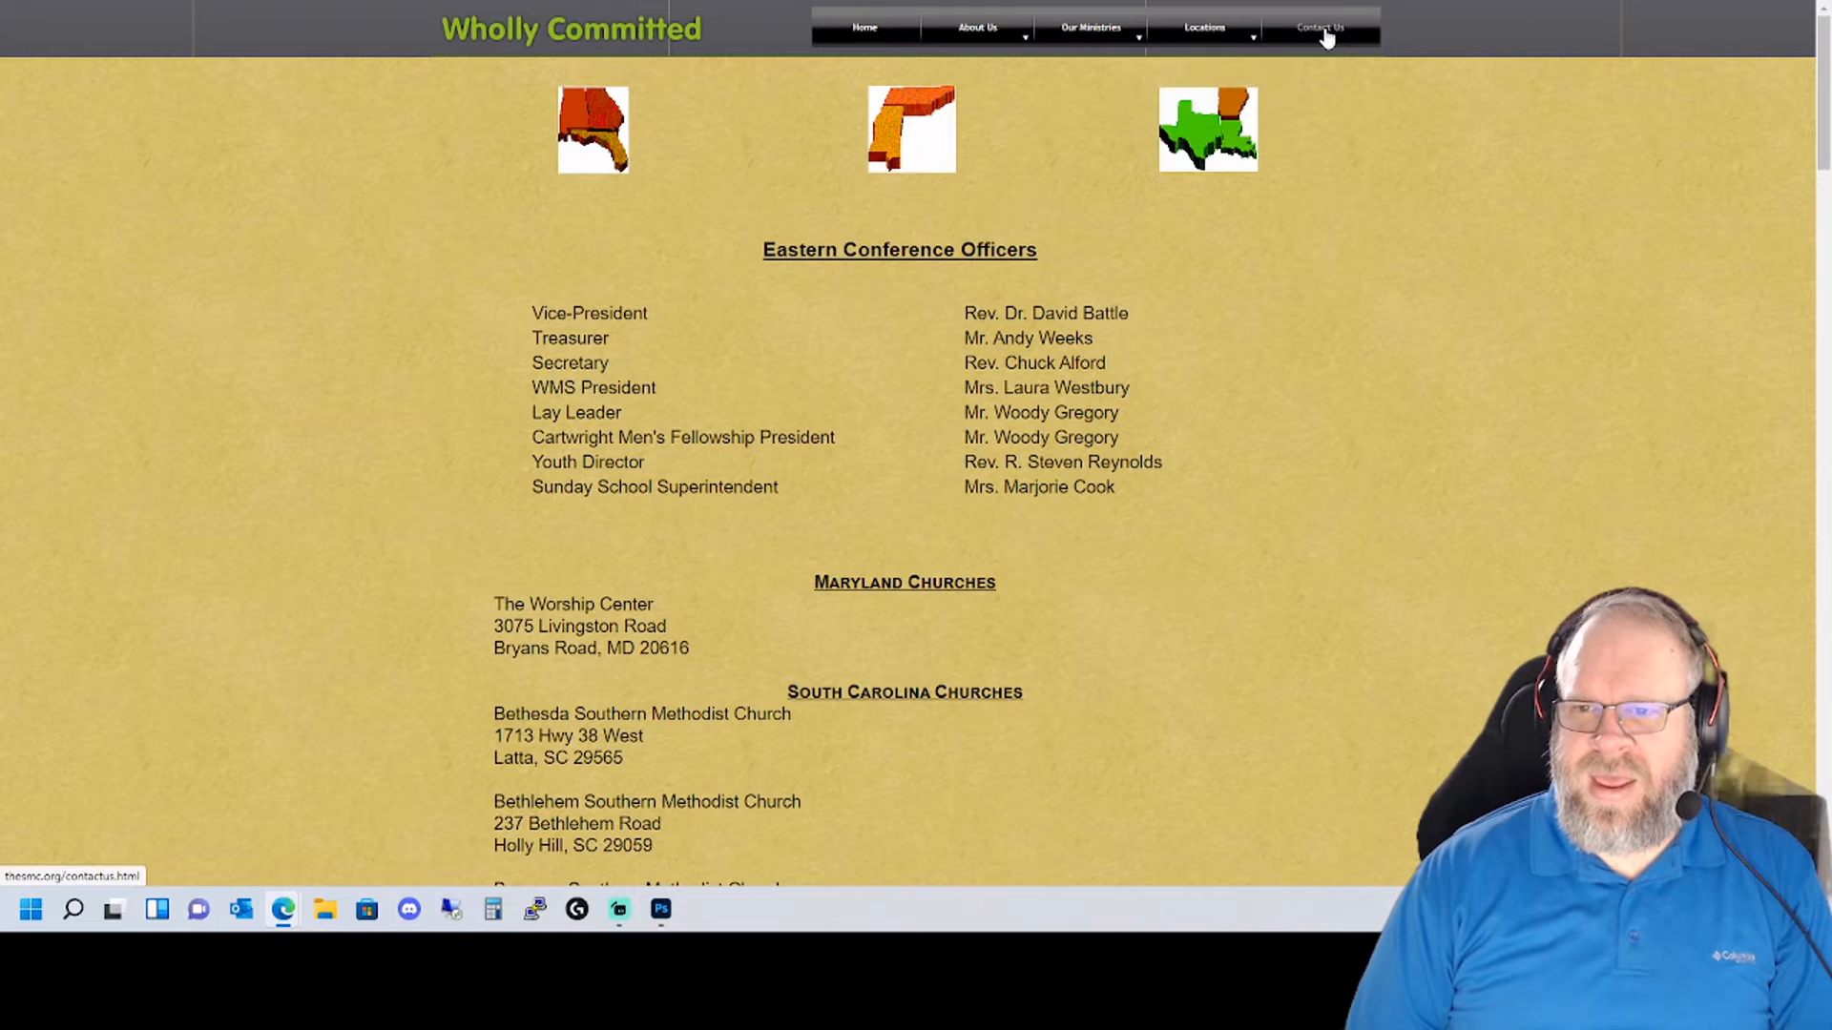
click(1194, 65)
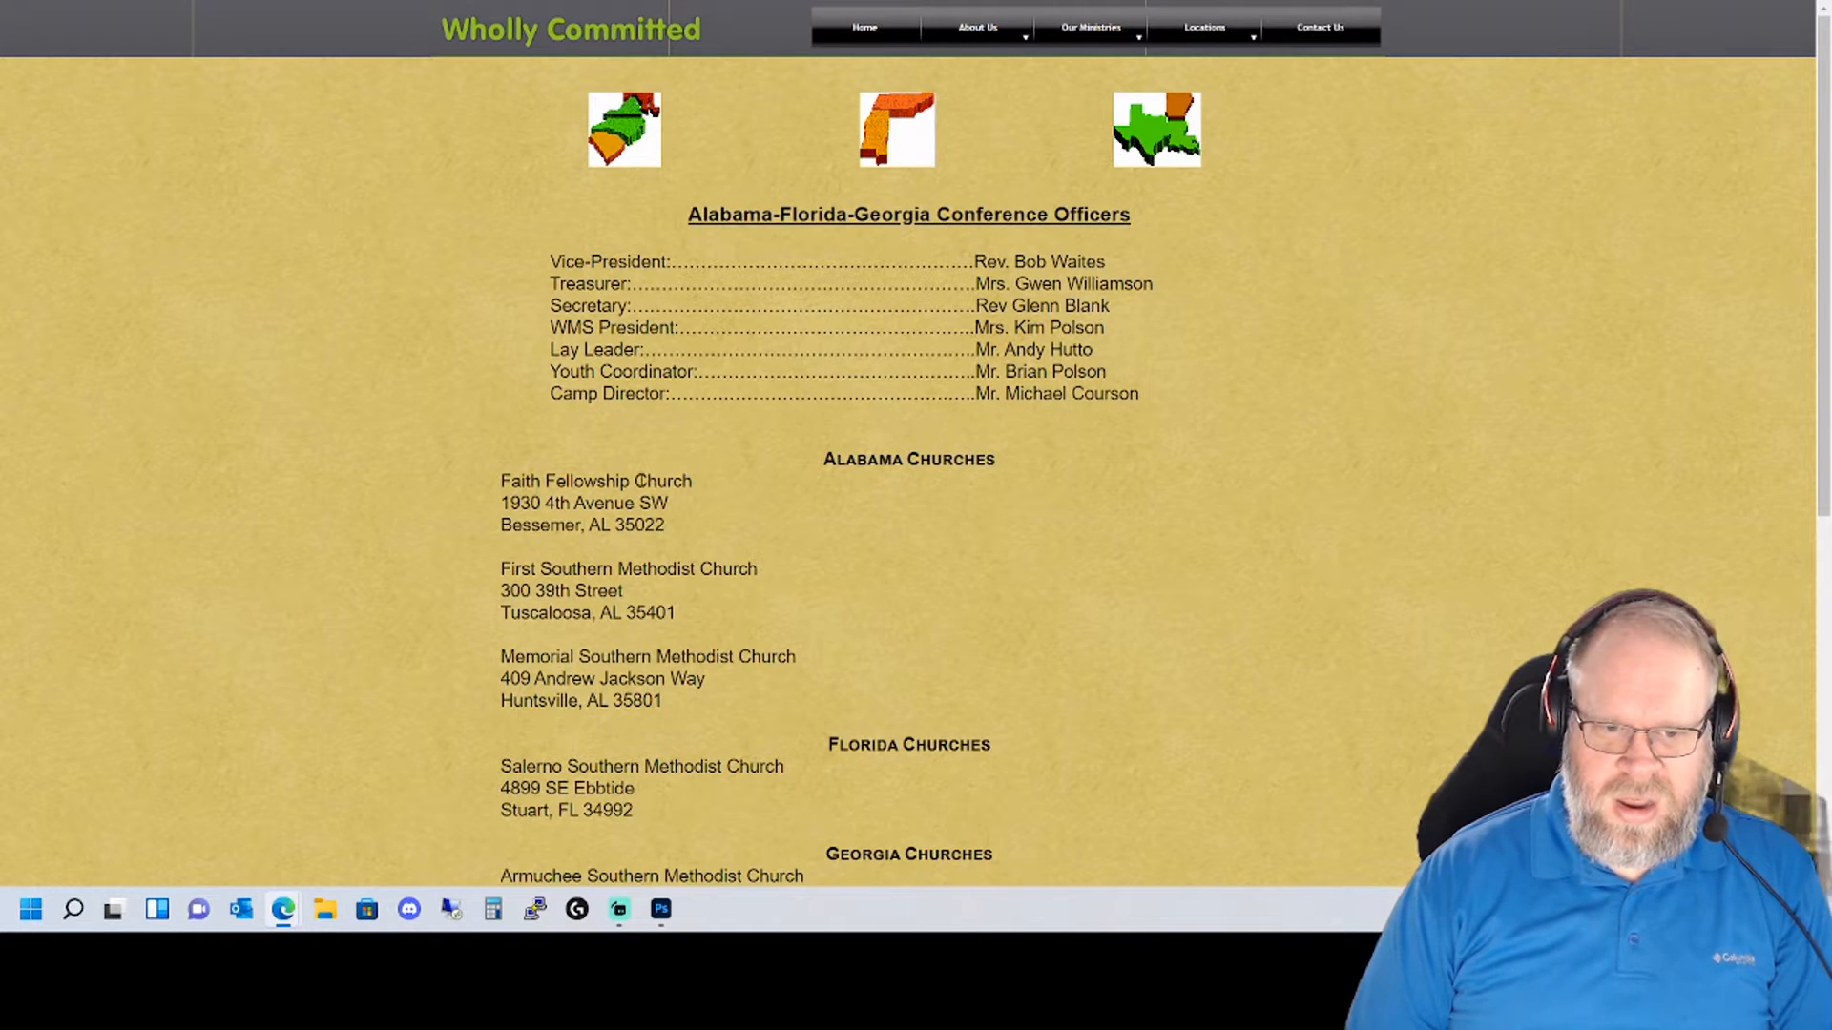
scroll(792, 522, down, 3)
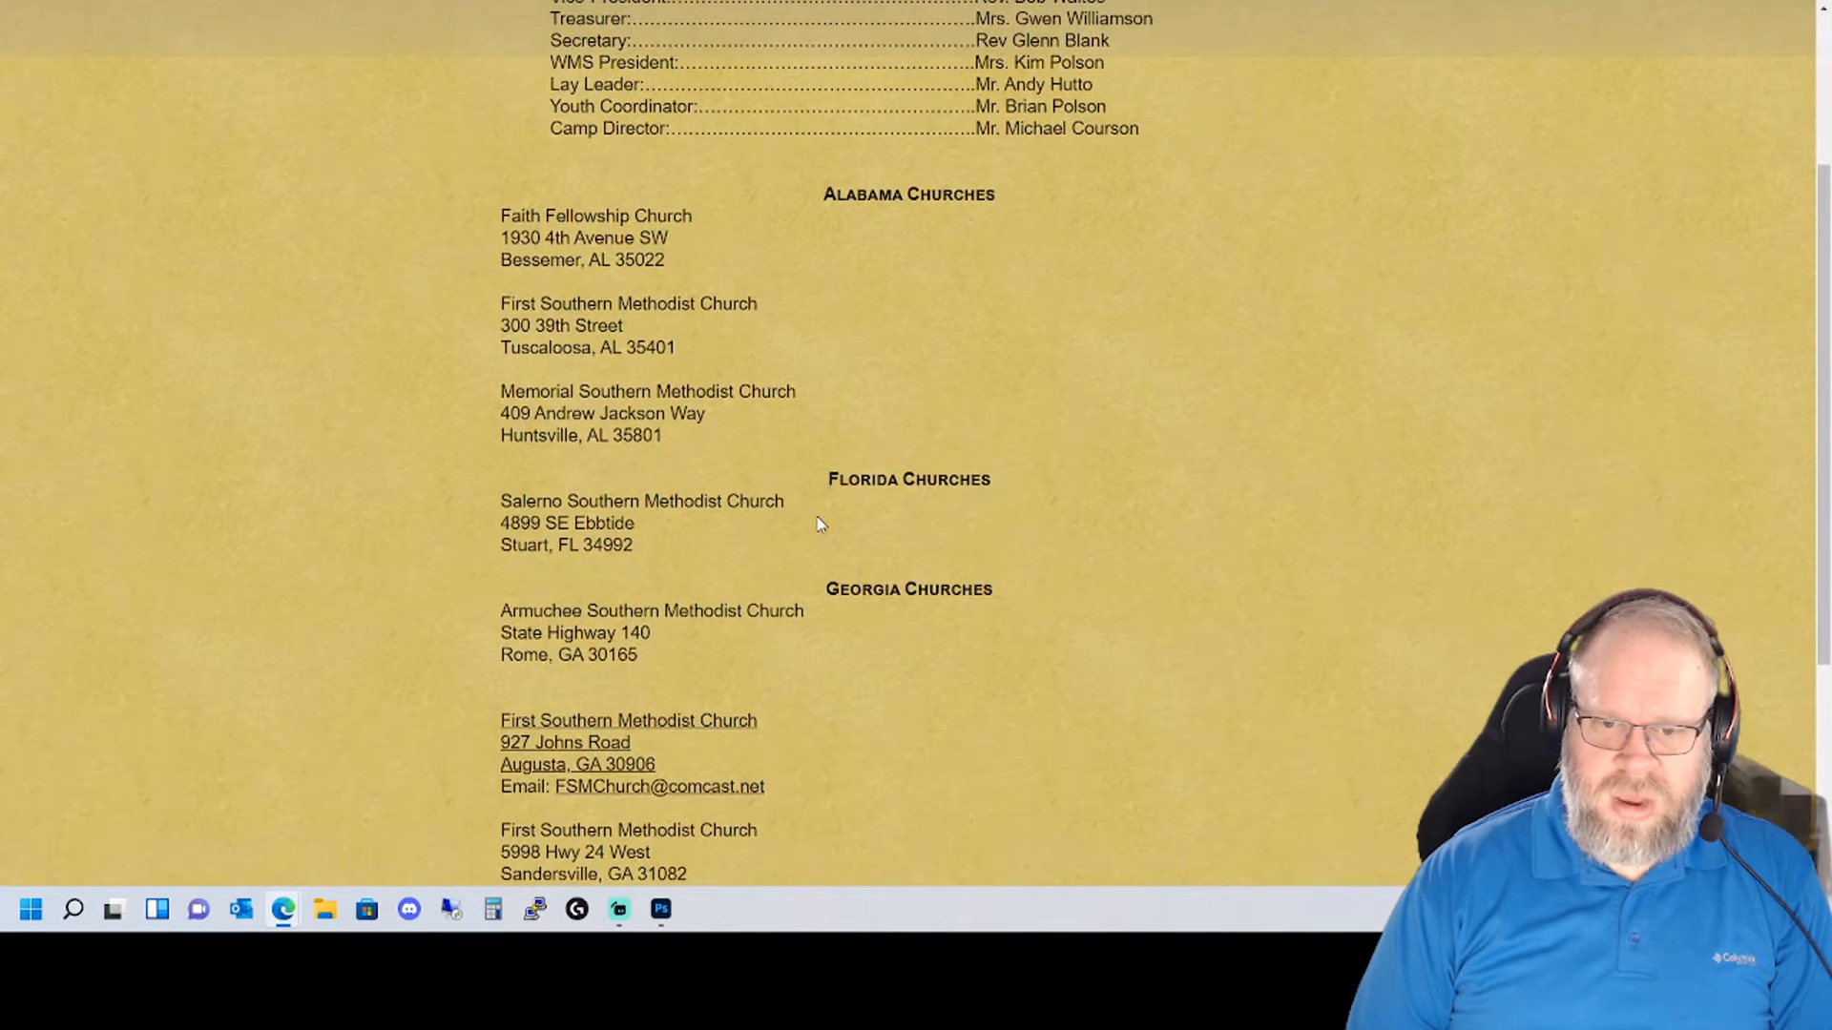
scroll(818, 524, down, 4)
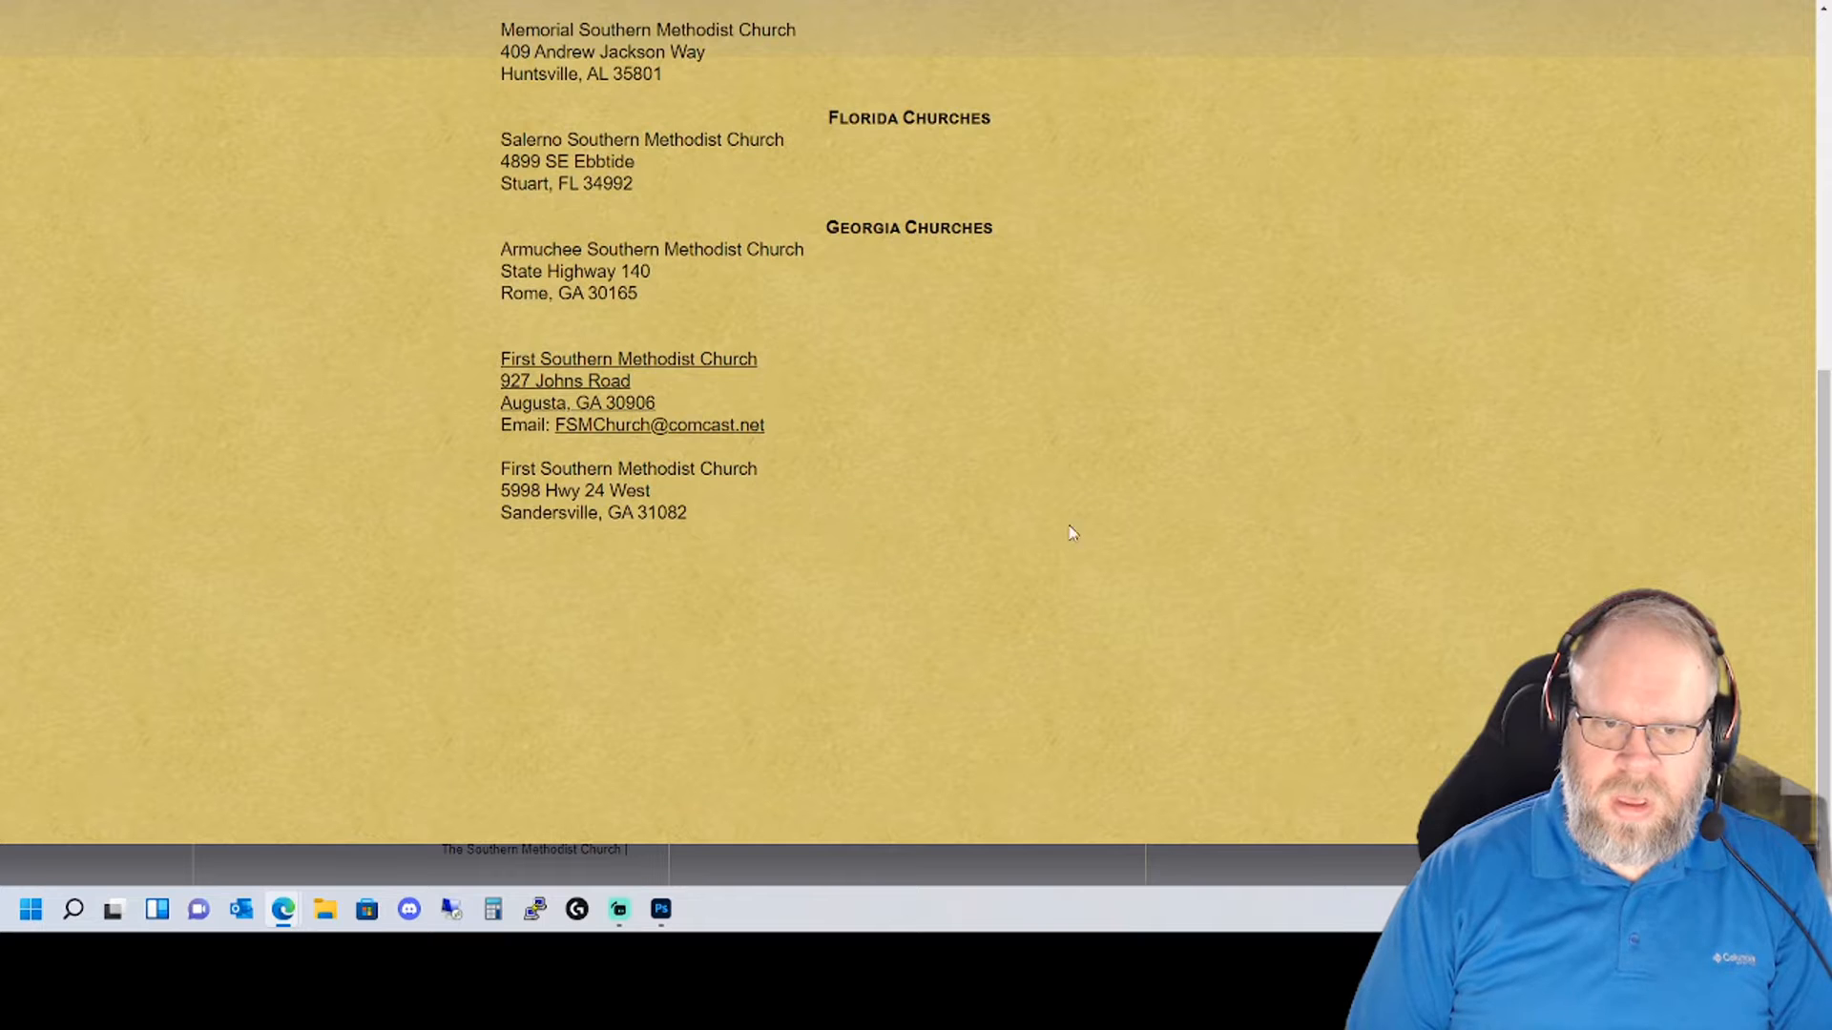
scroll(1083, 513, up, 6)
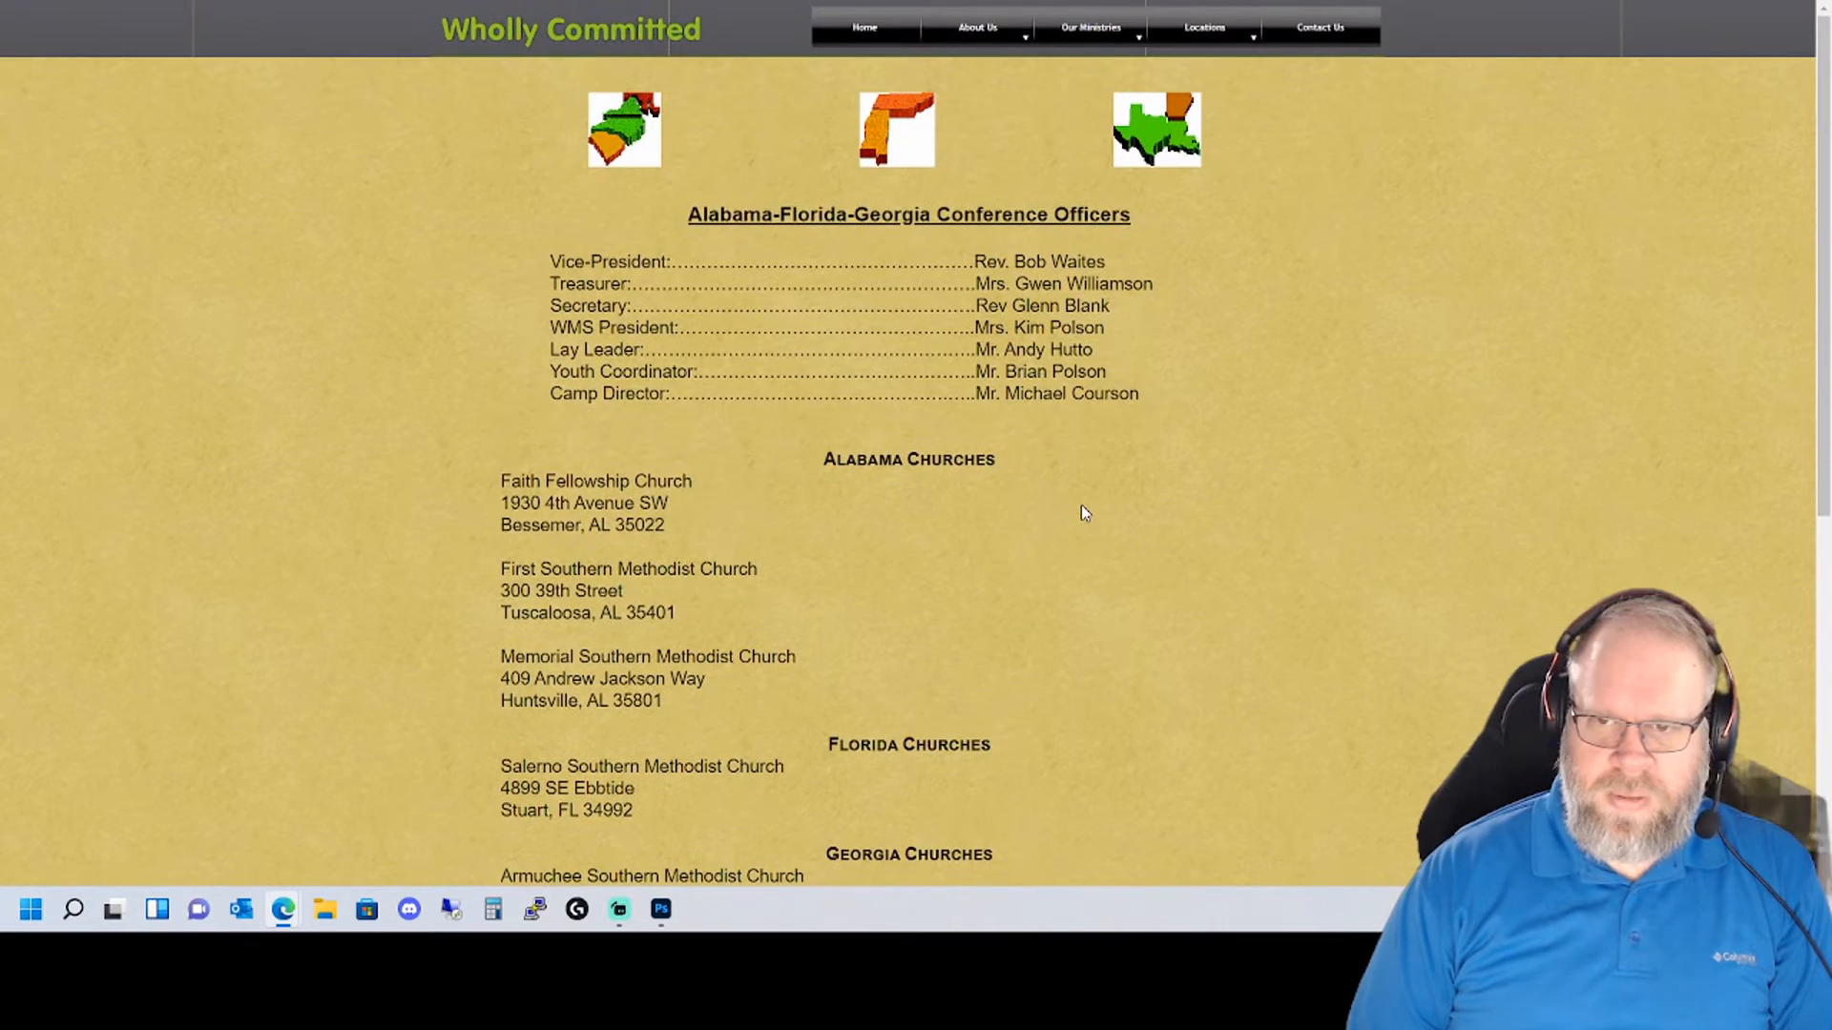
- Examine the old site's Contact Us page, dismissing the map dialog, and the church's linked Facebook group
click(1132, 191)
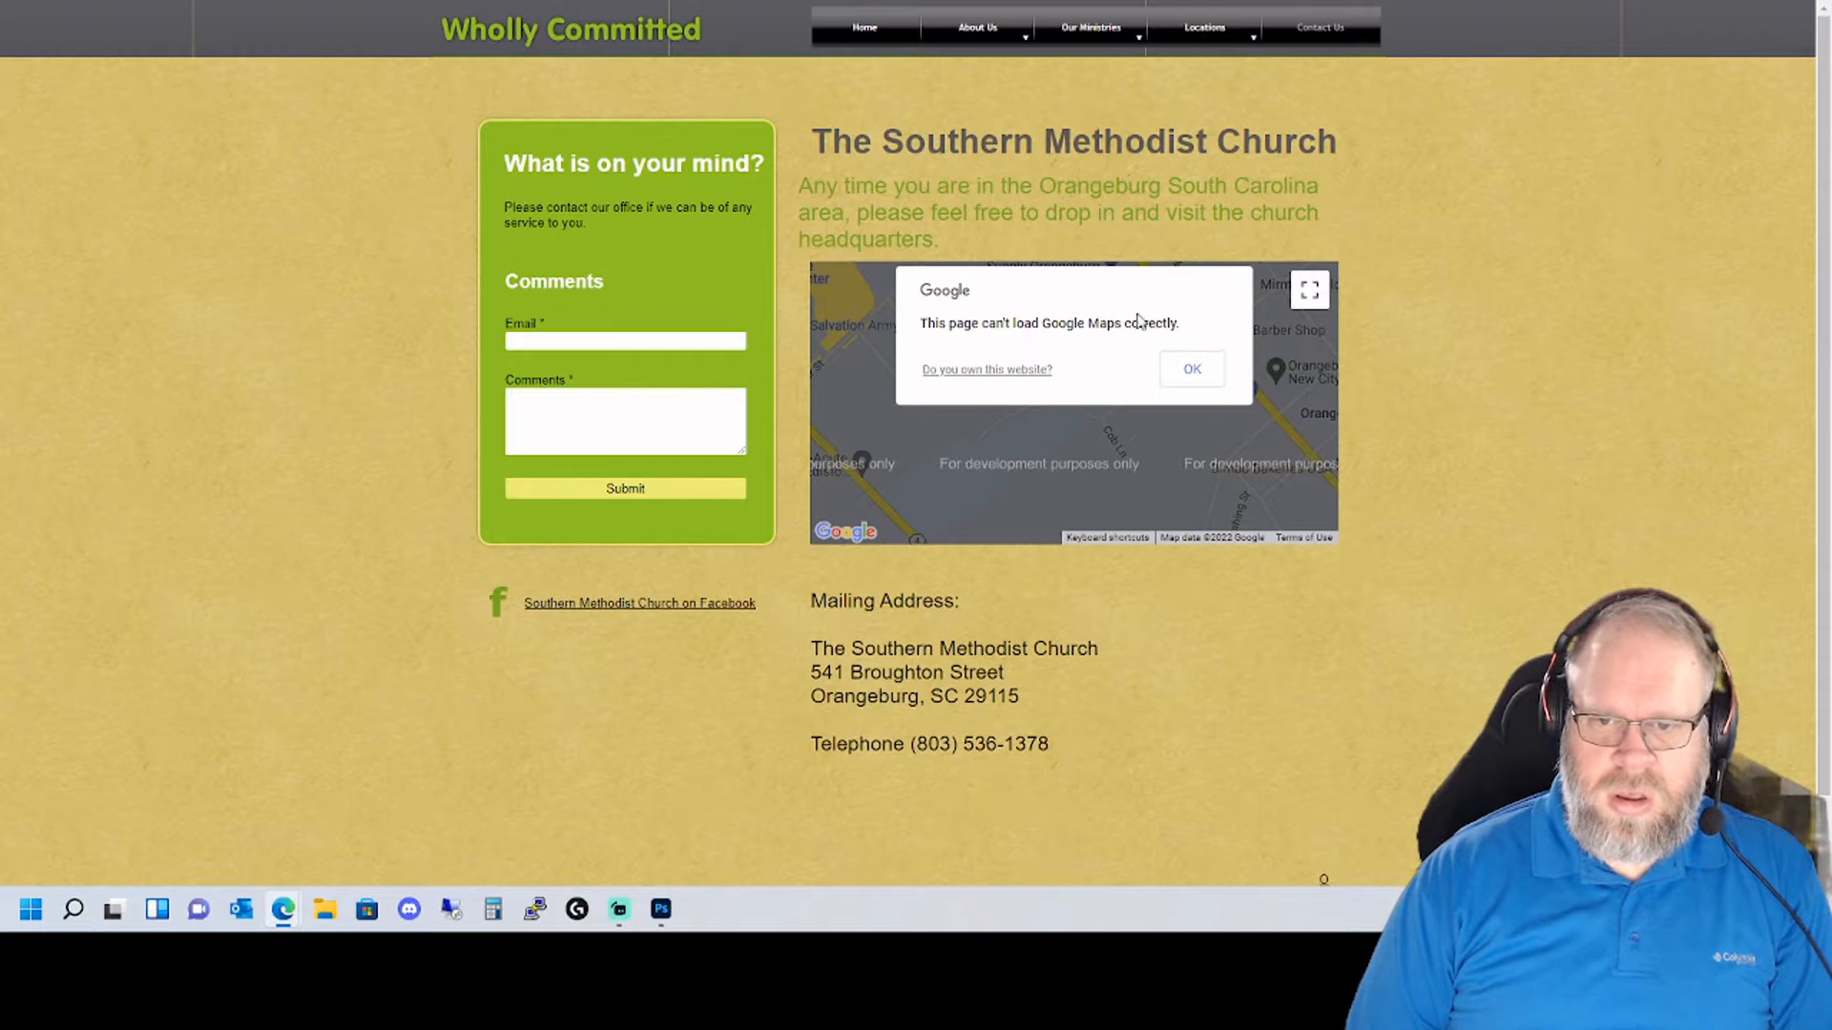
click(1192, 369)
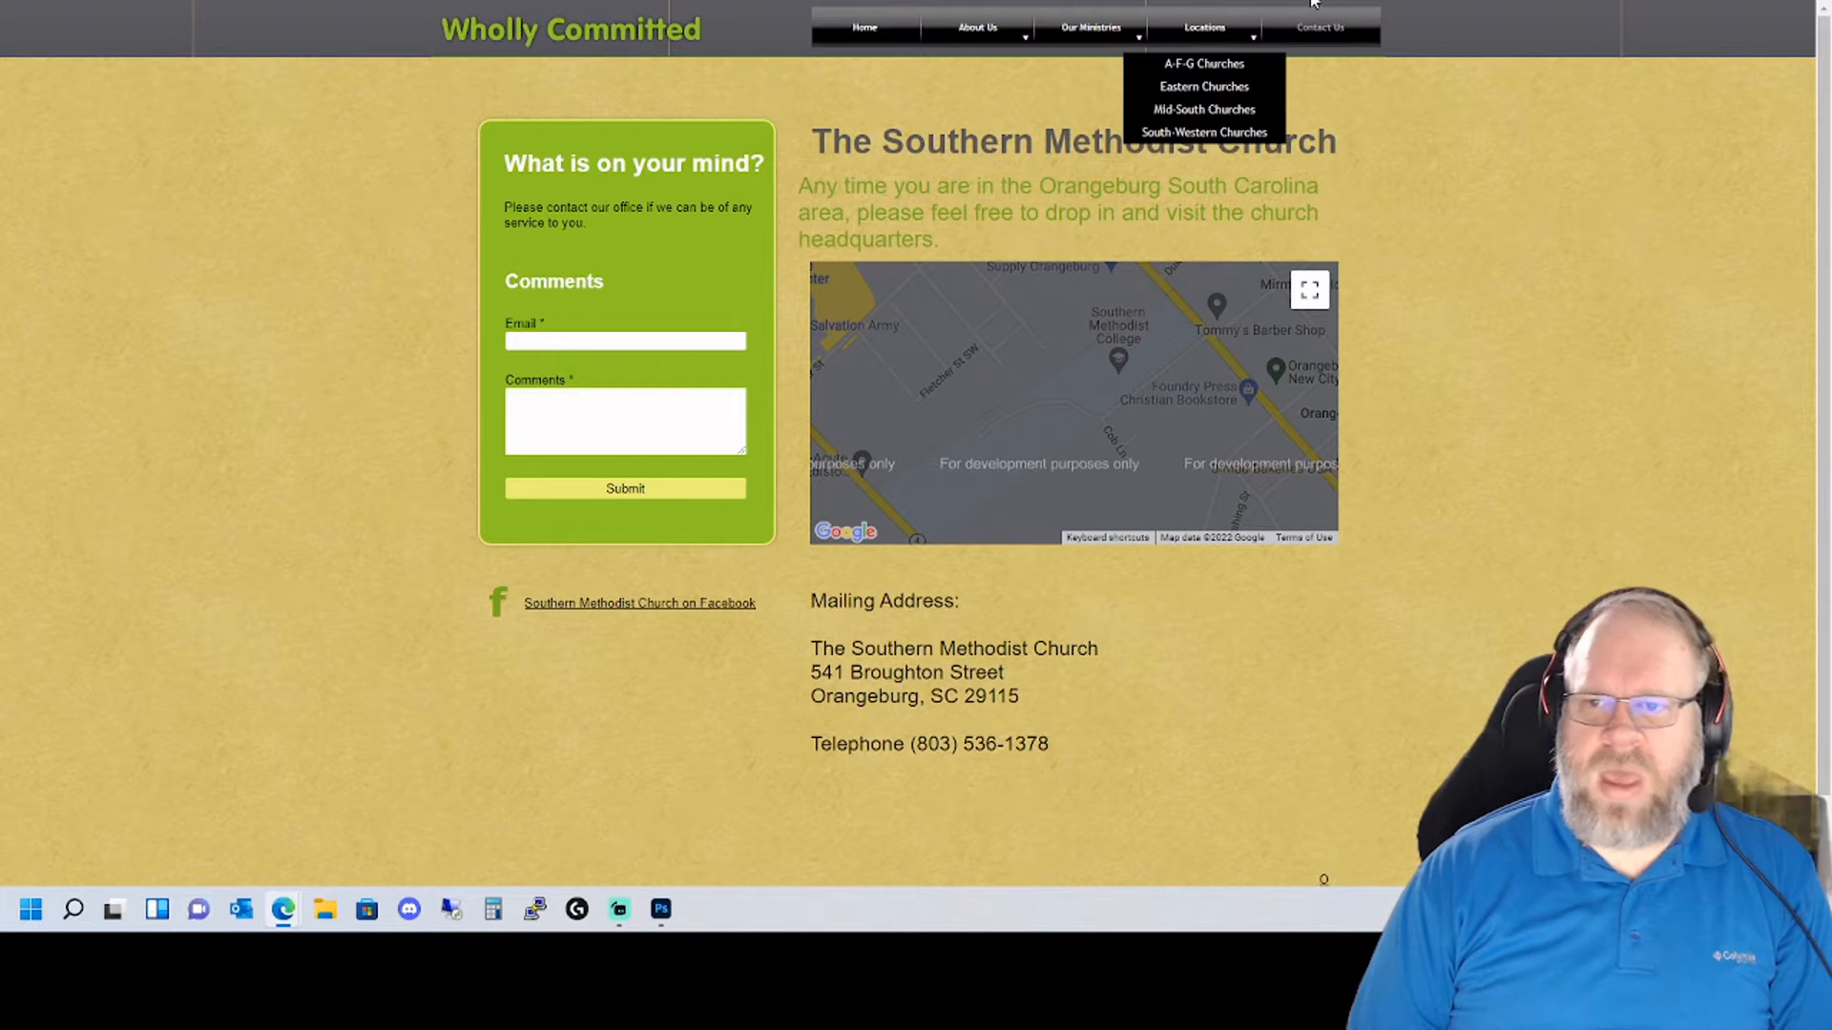
key(alt+Left)
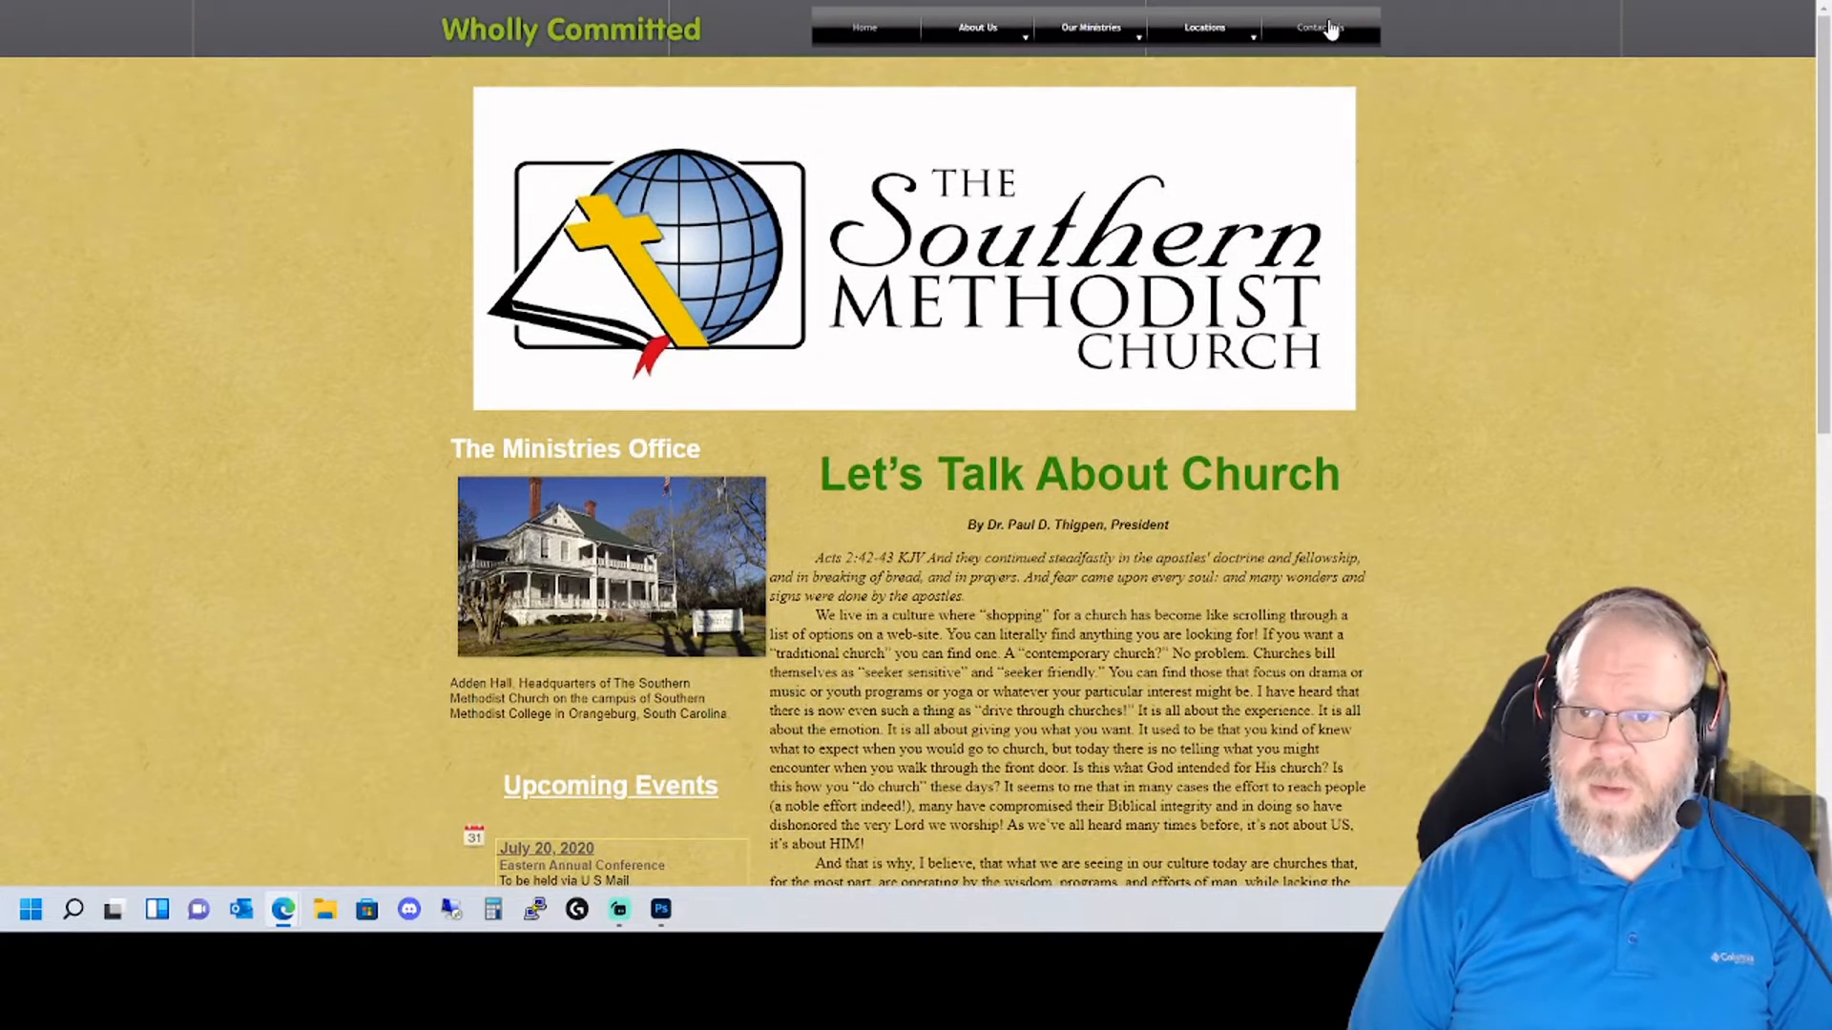
click(1331, 29)
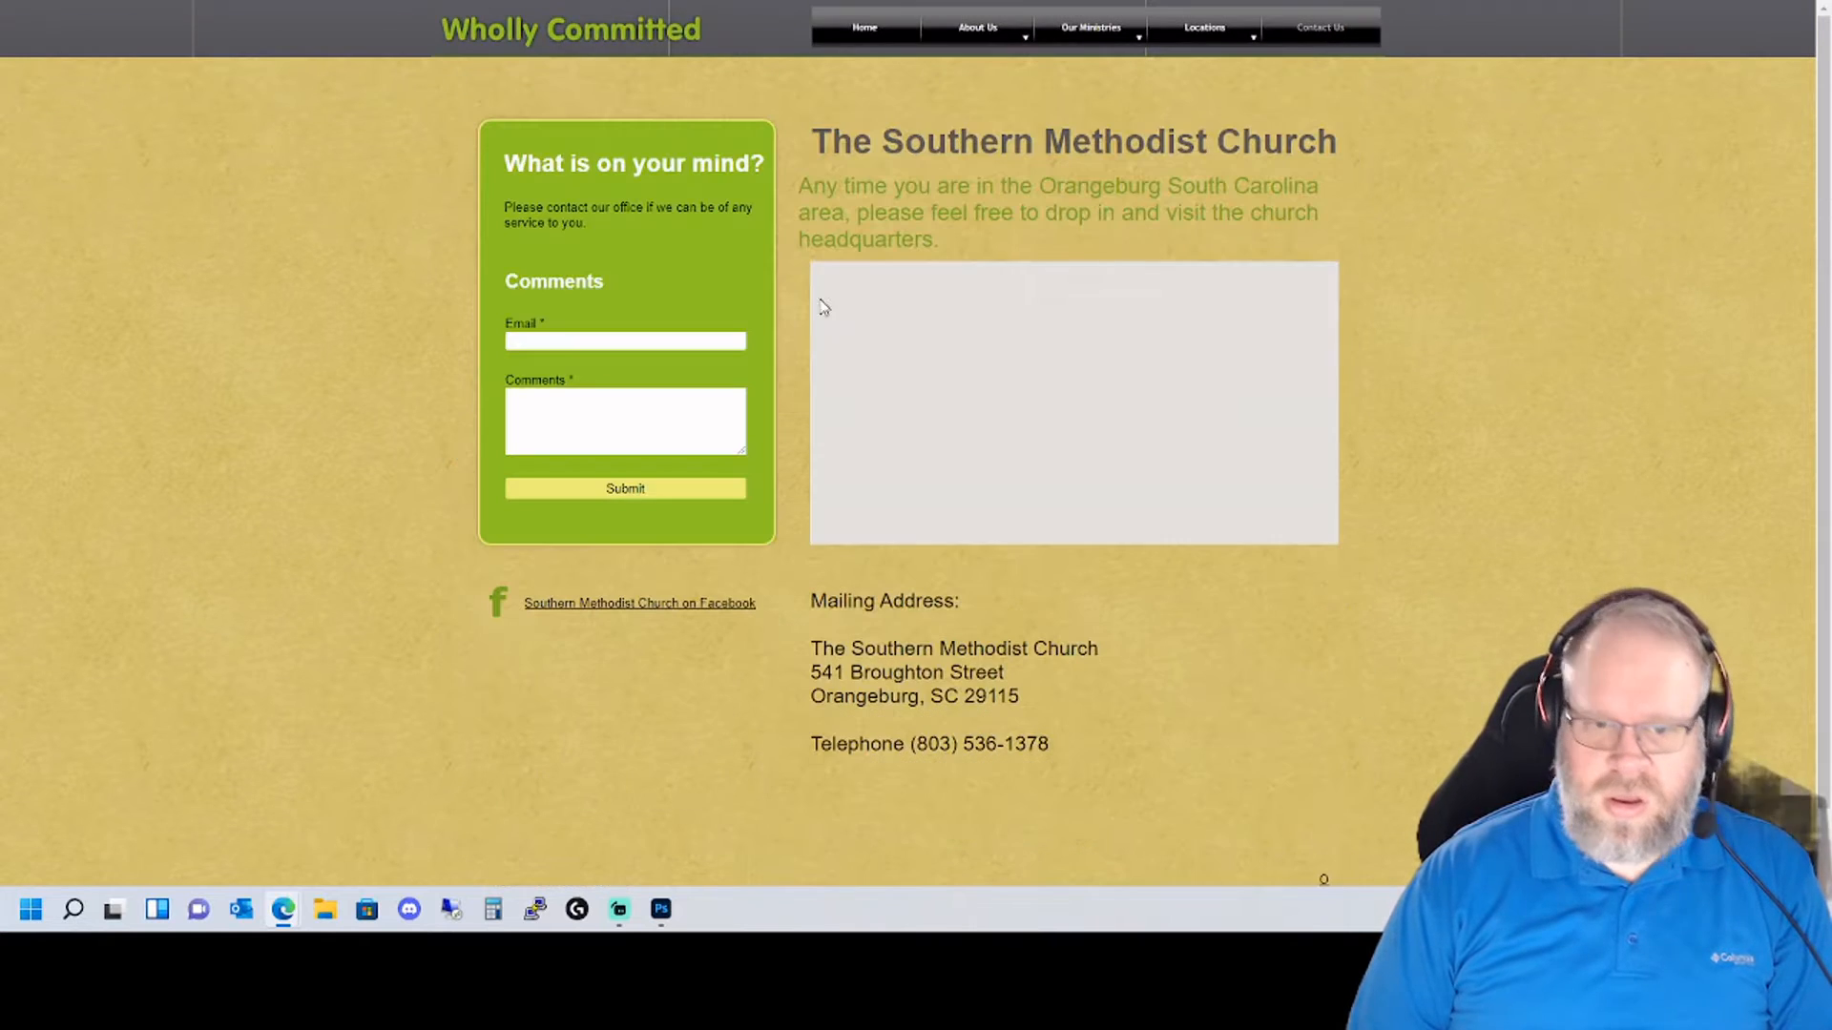
click(640, 603)
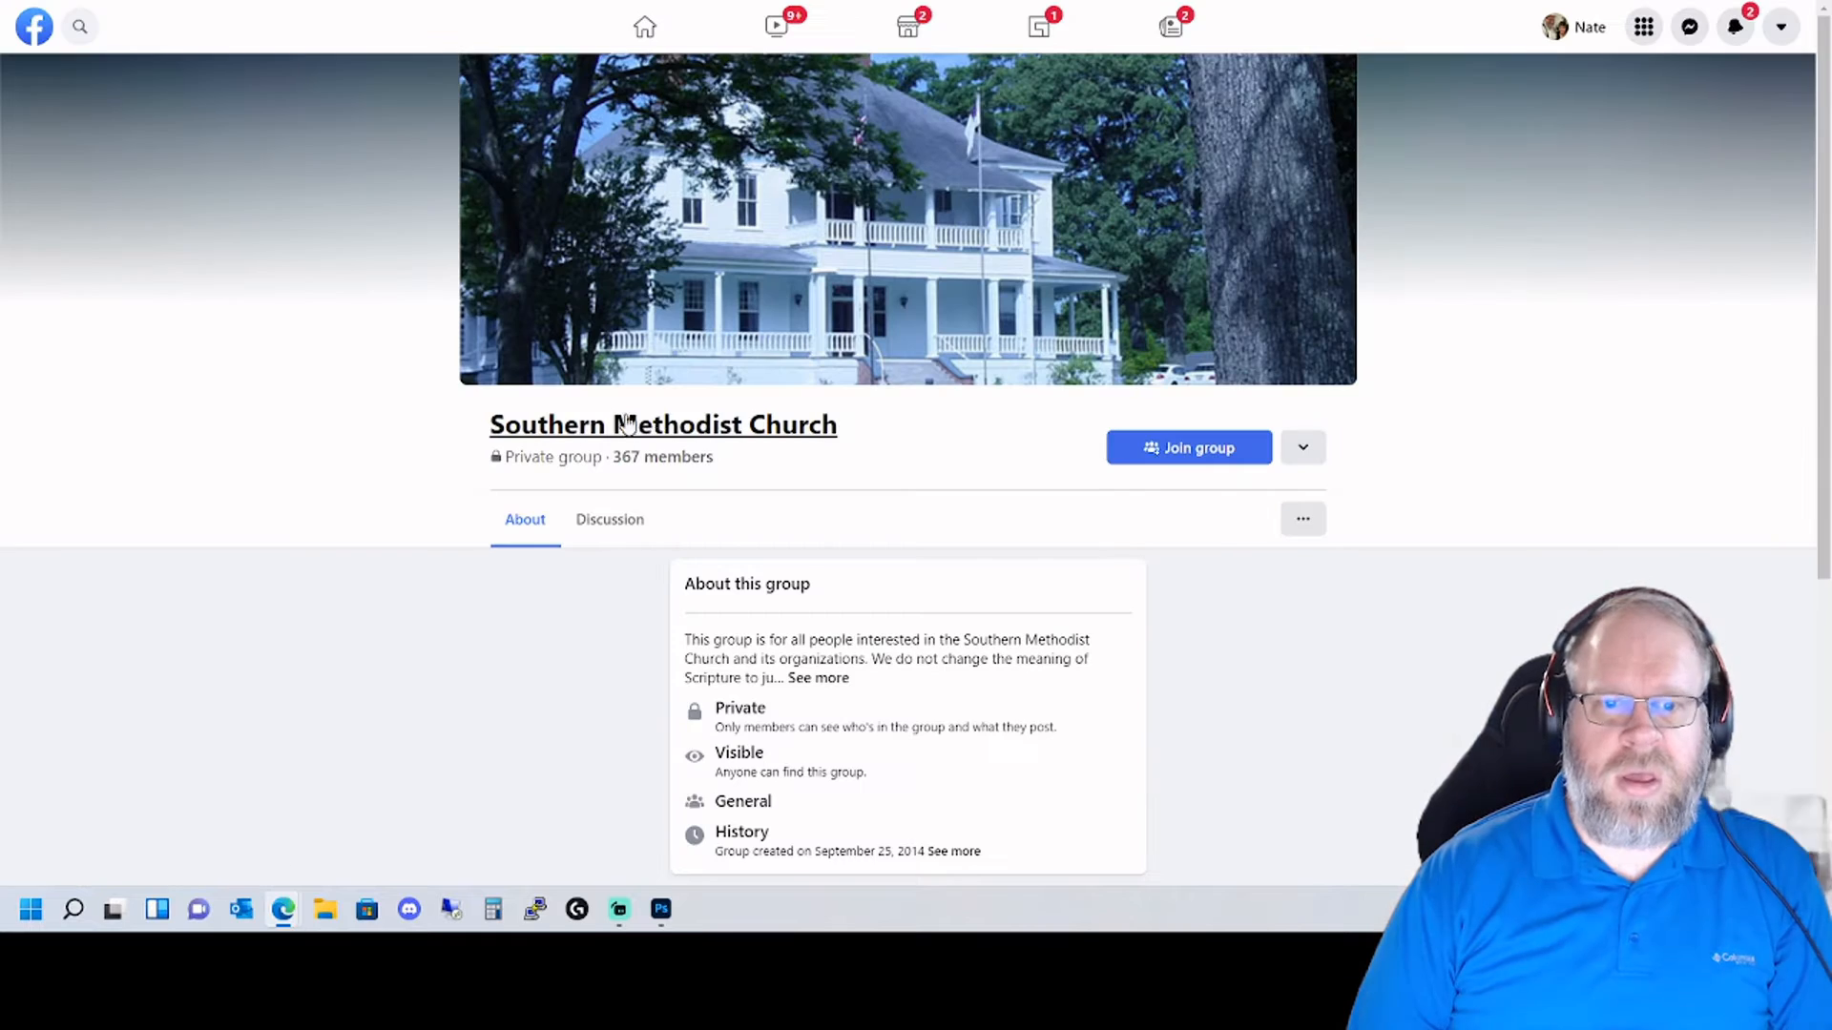
scroll(420, 467, down, 3)
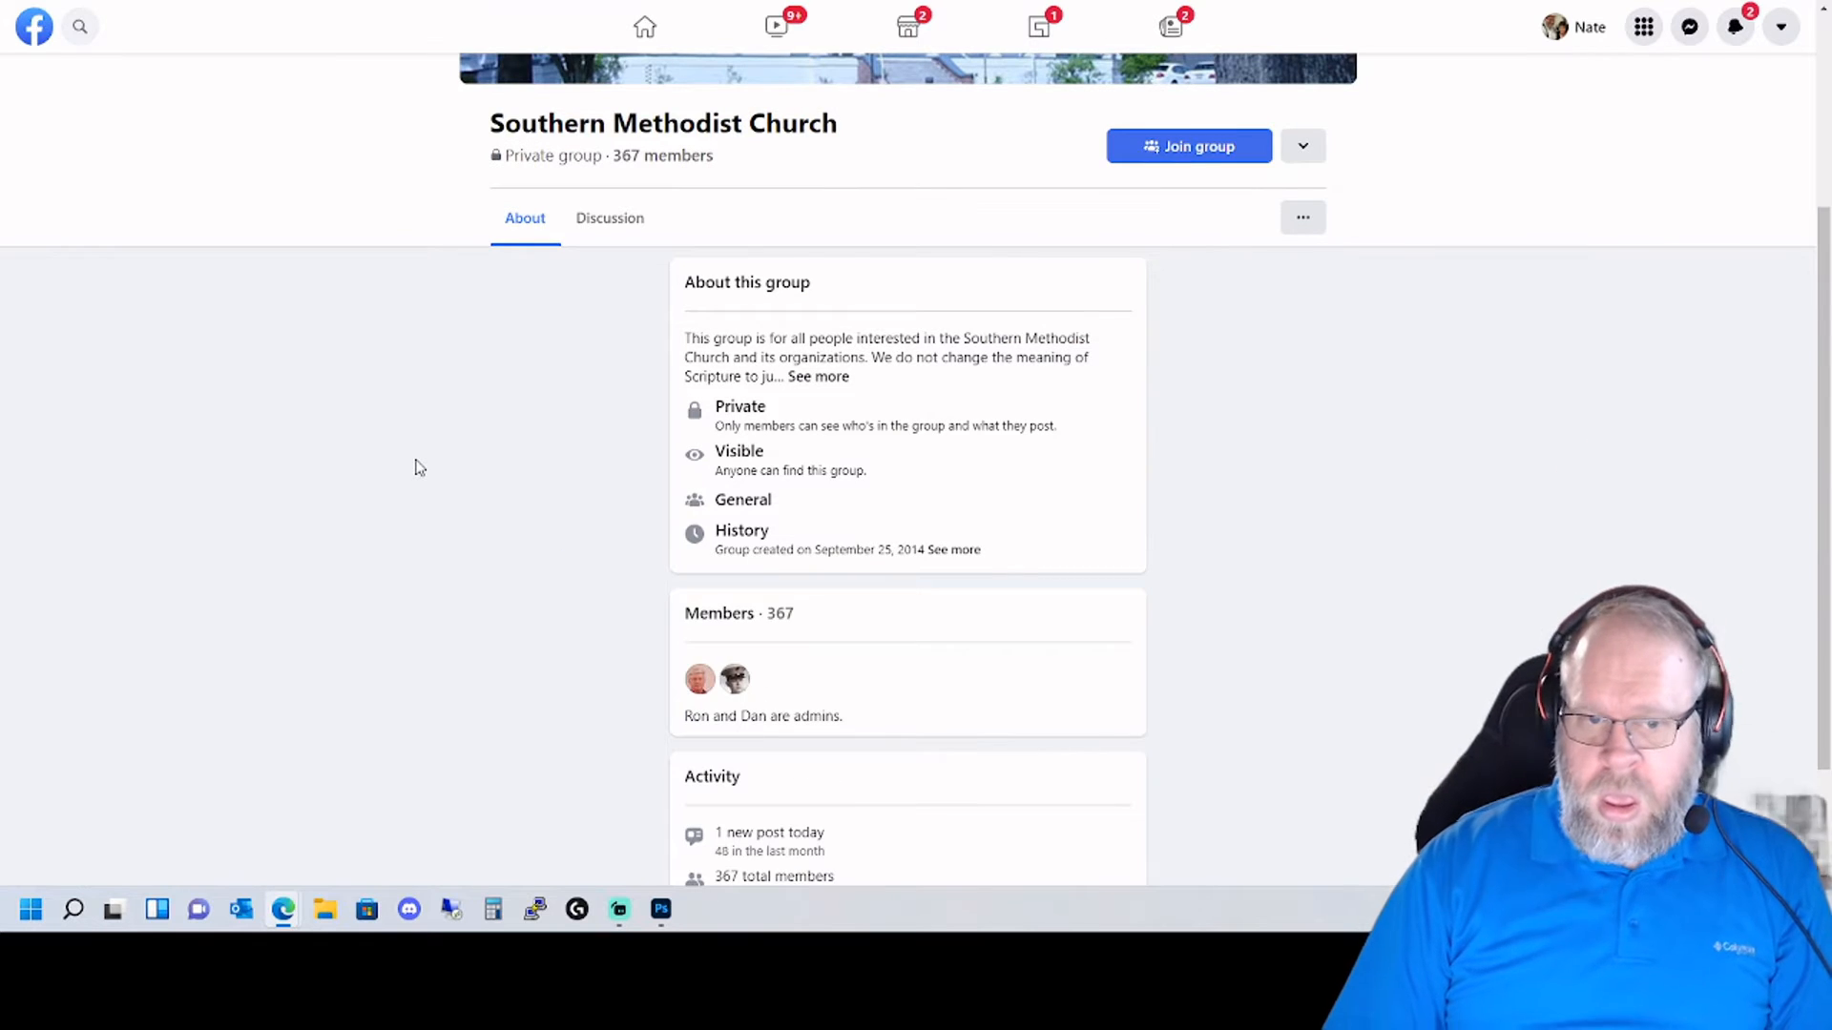
- Review the Southern Methodist Church Facebook group's About page and request to join the group with the personal profile
scroll(417, 467, down, 2)
scroll(417, 466, up, 5)
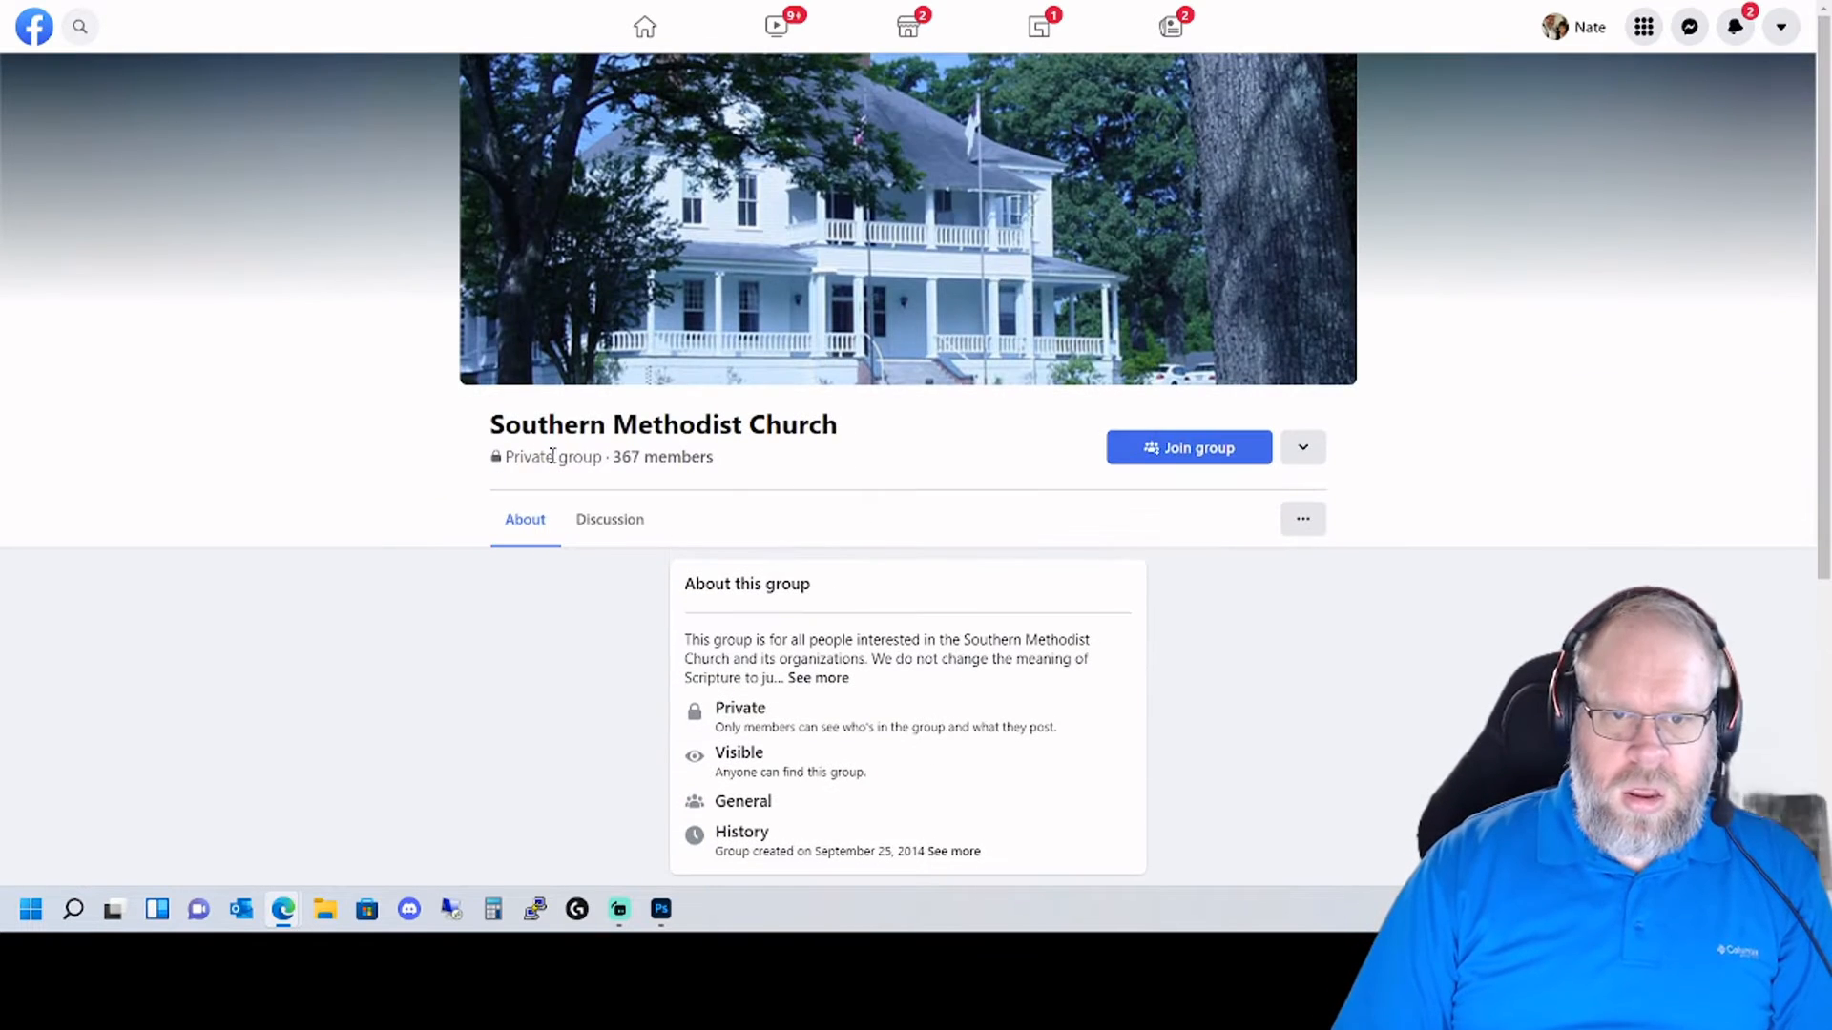
click(1247, 458)
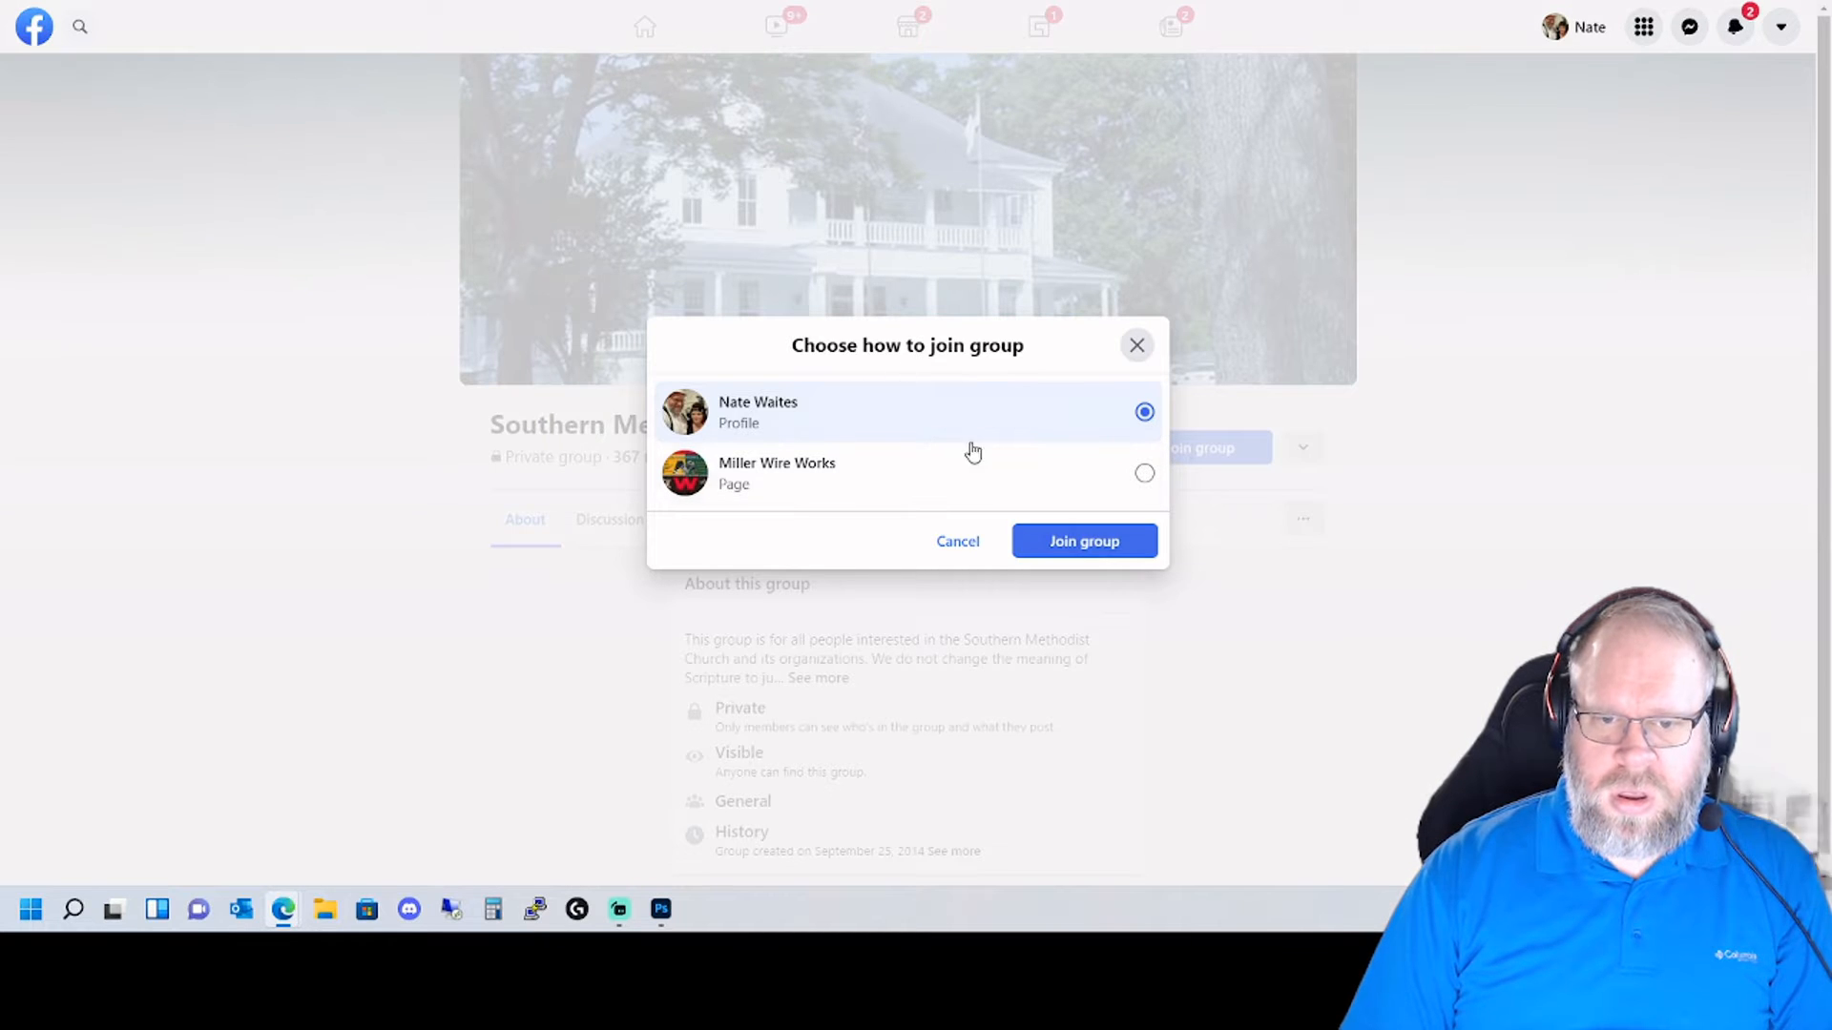
click(1085, 542)
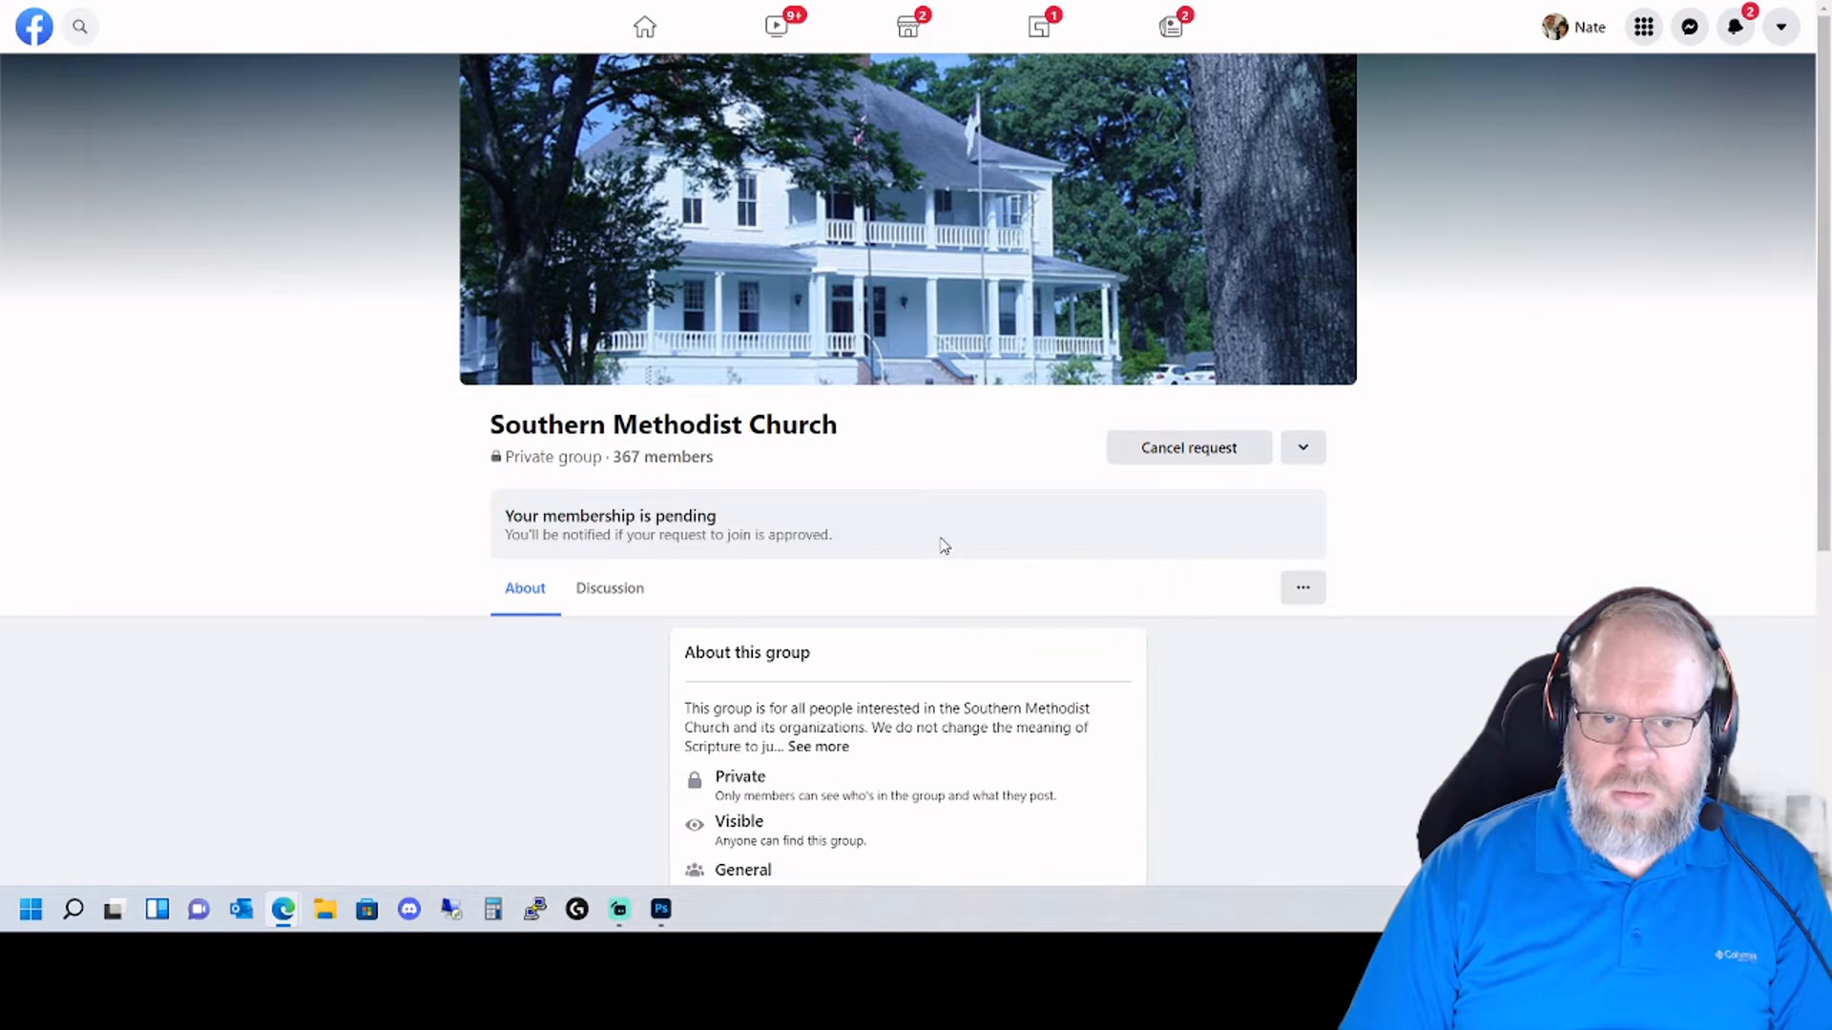
scroll(942, 545, down, 5)
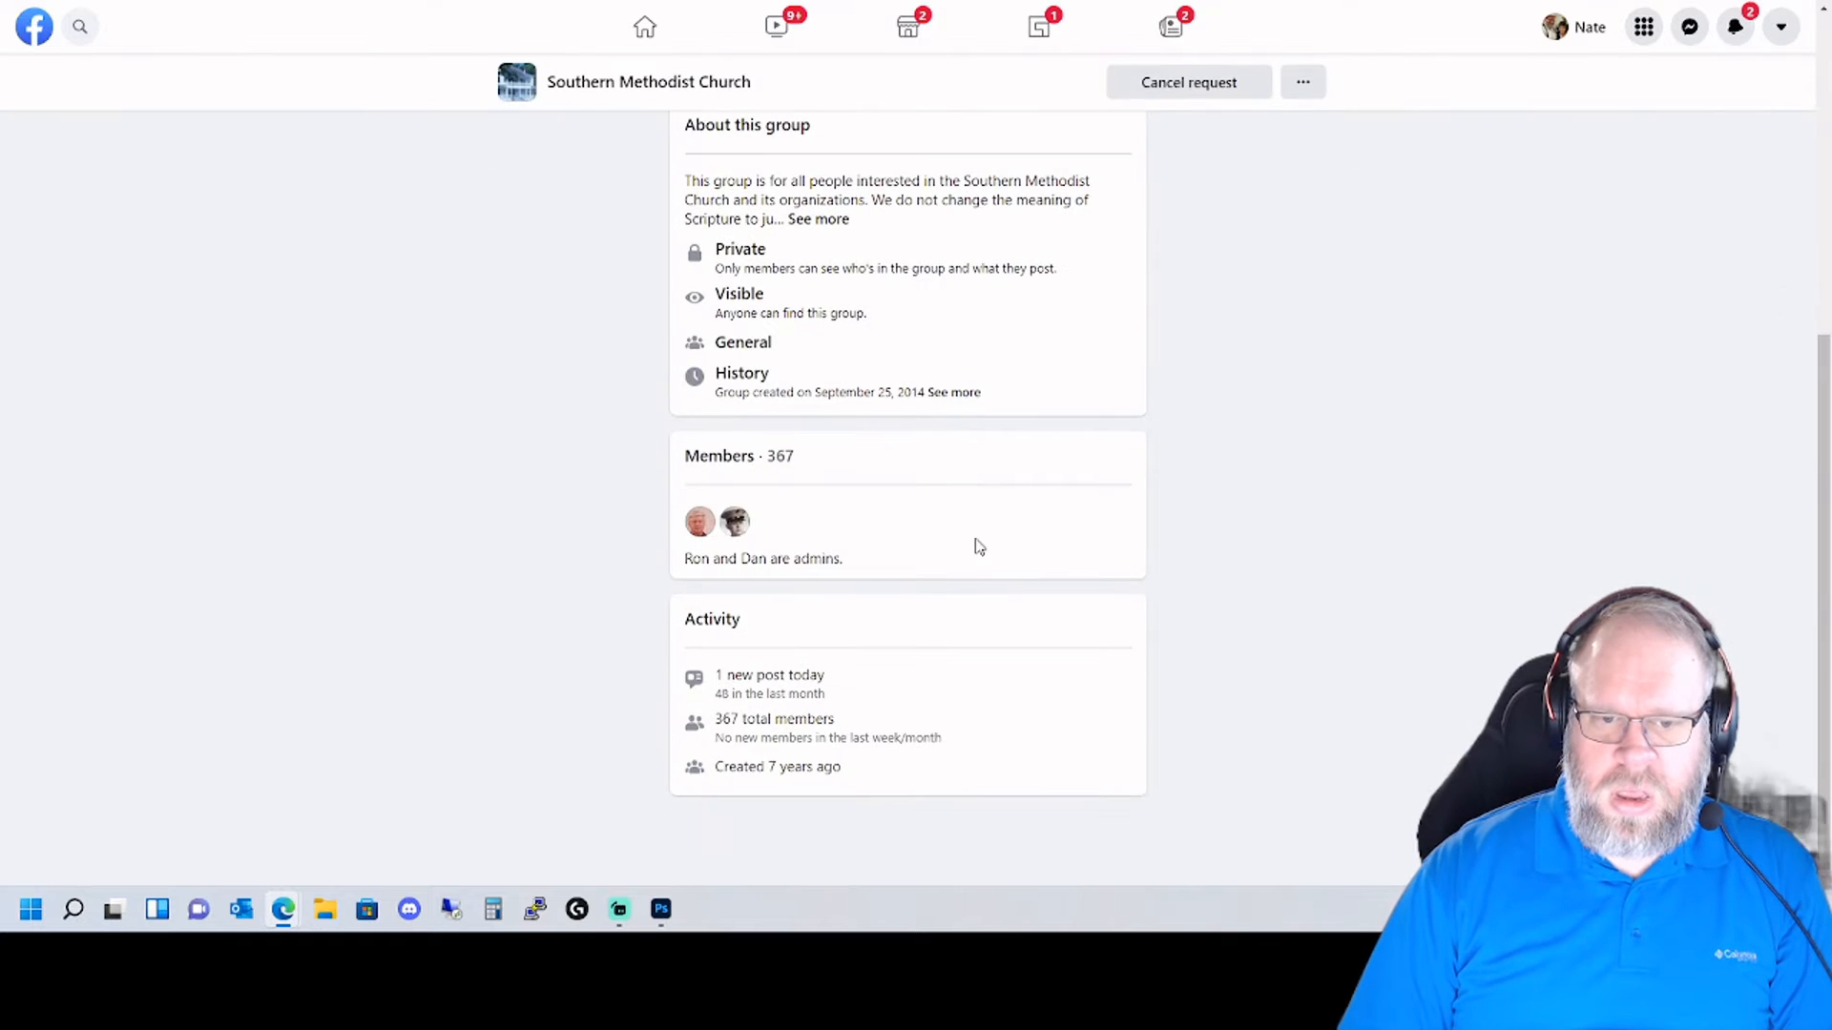
scroll(1156, 544, up, 5)
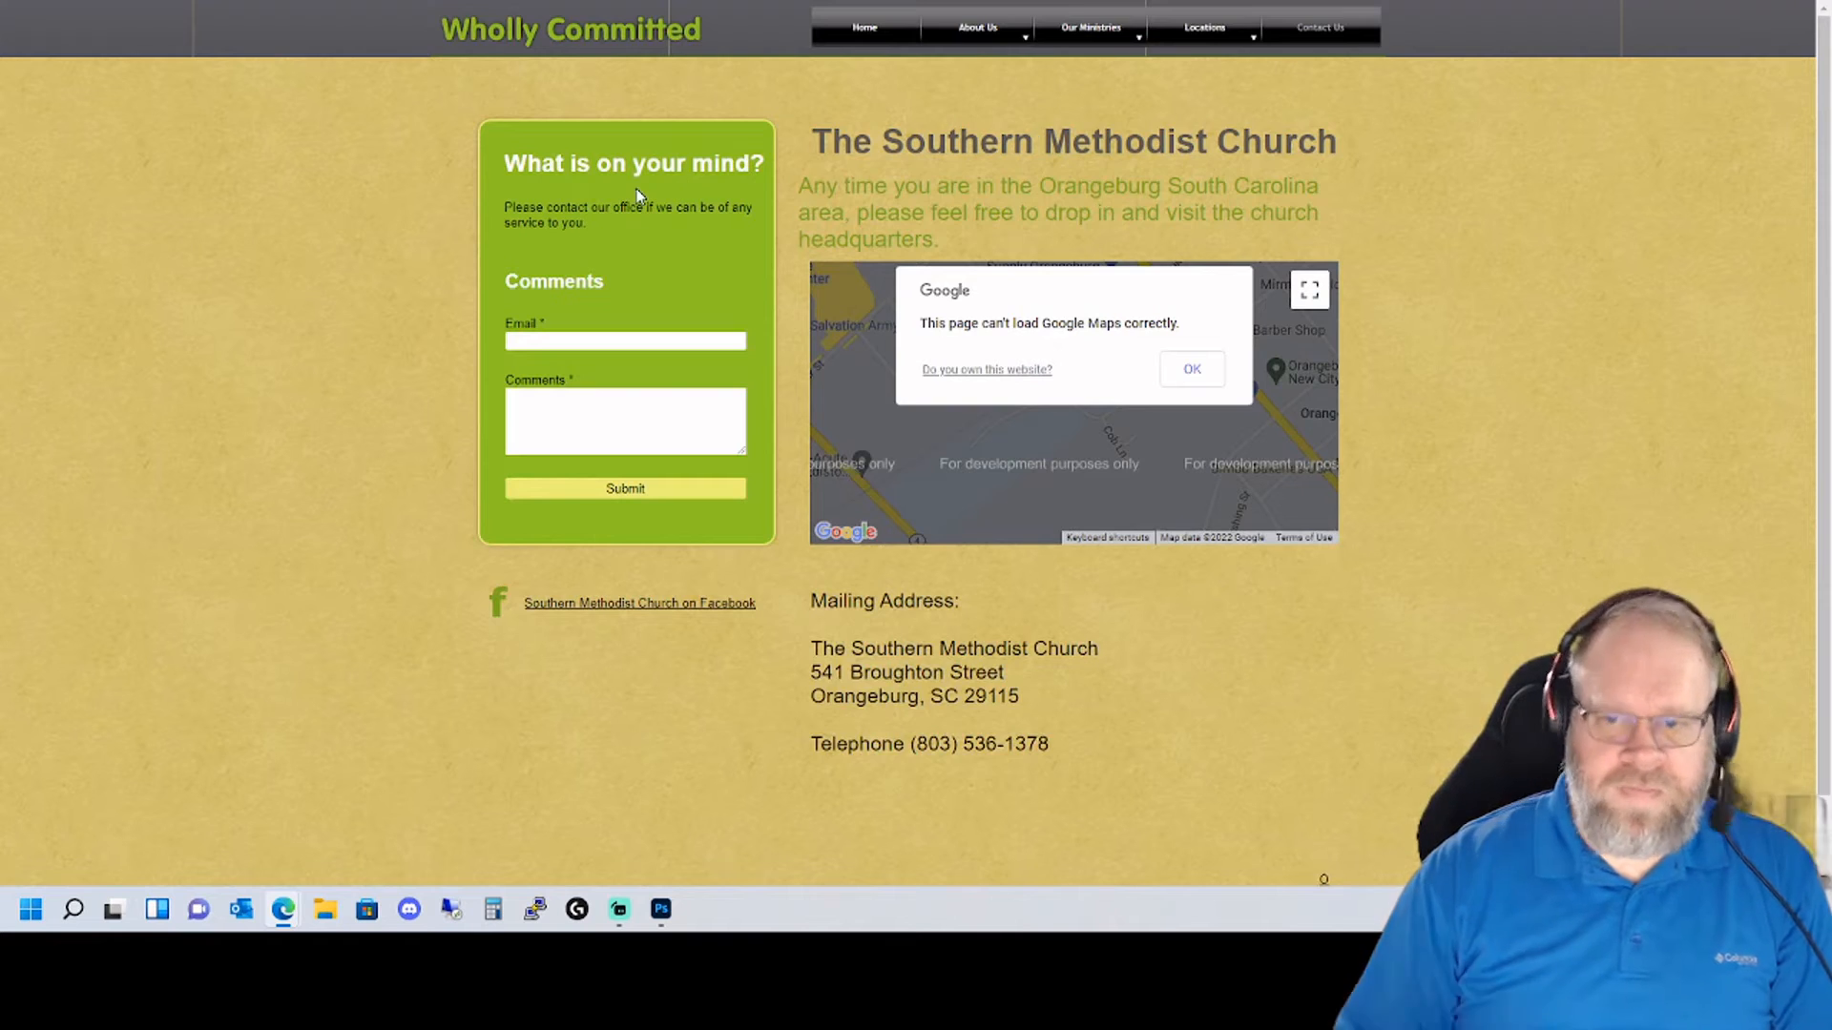
- Review the old site's home page, including the event list, Church Forms link and Our Purpose section
click(864, 28)
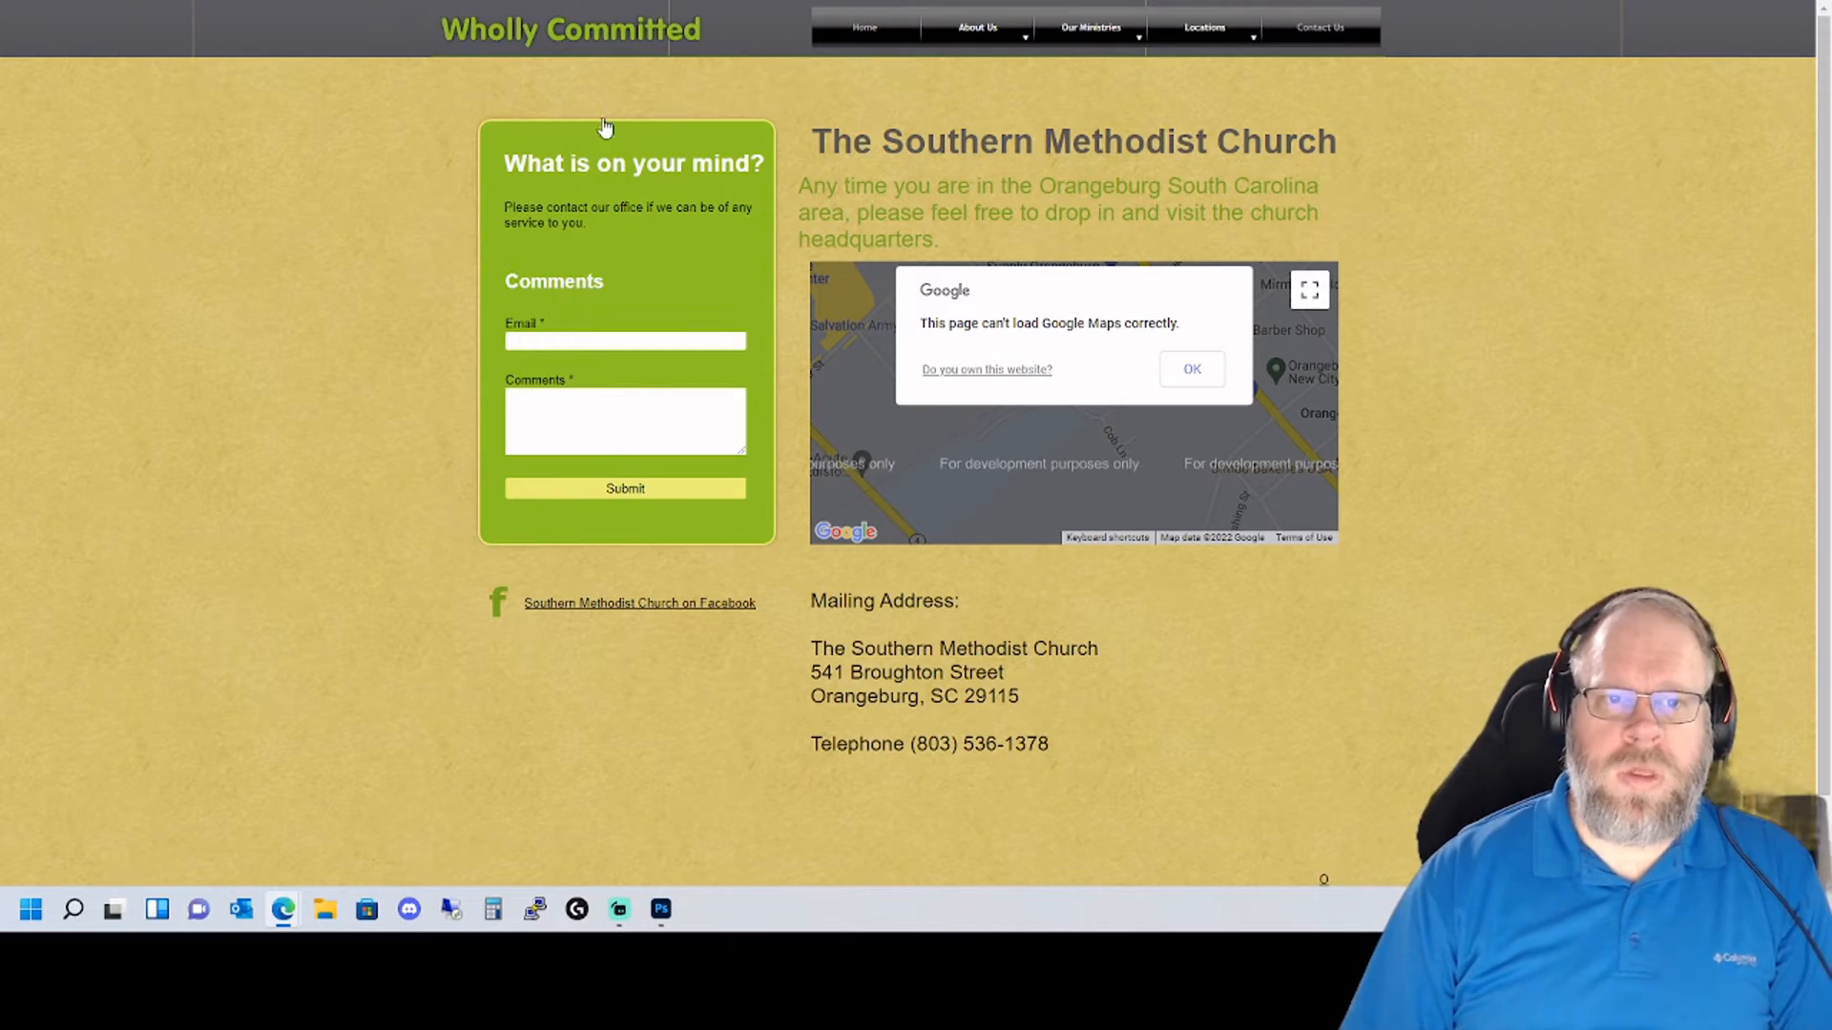
scroll(459, 143, down, 8)
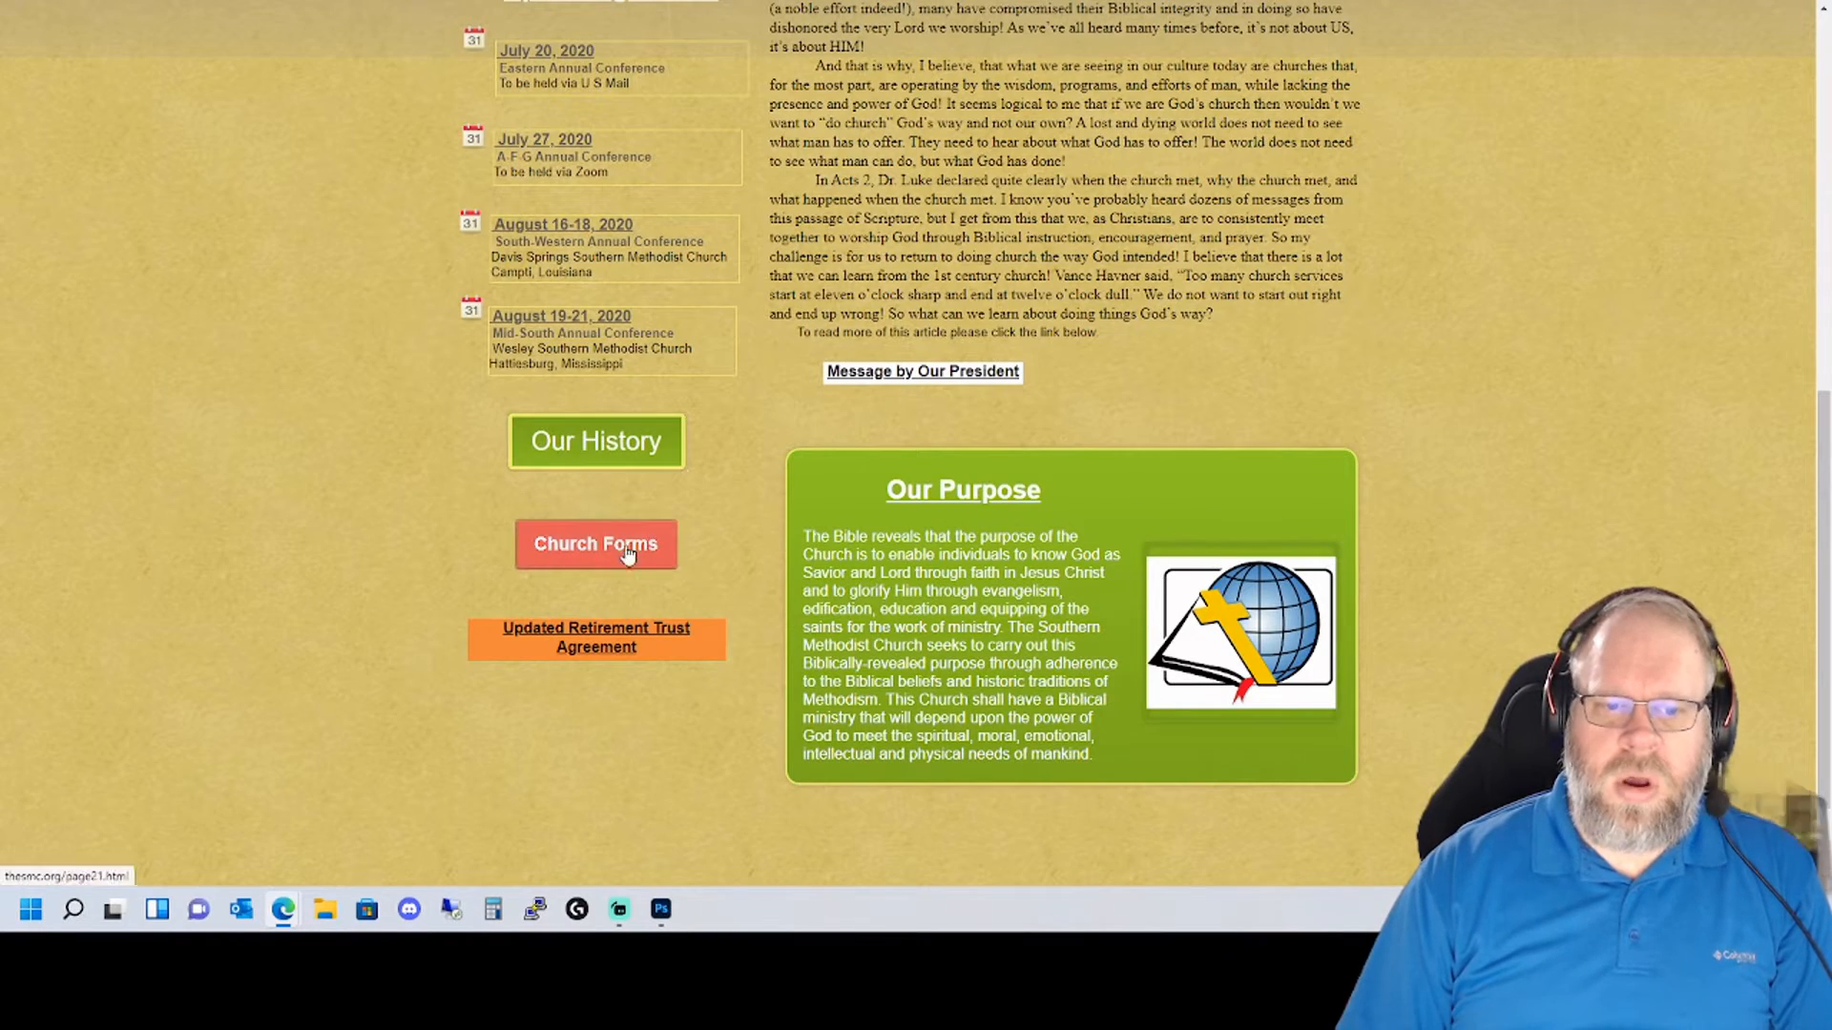
scroll(621, 552, up, 8)
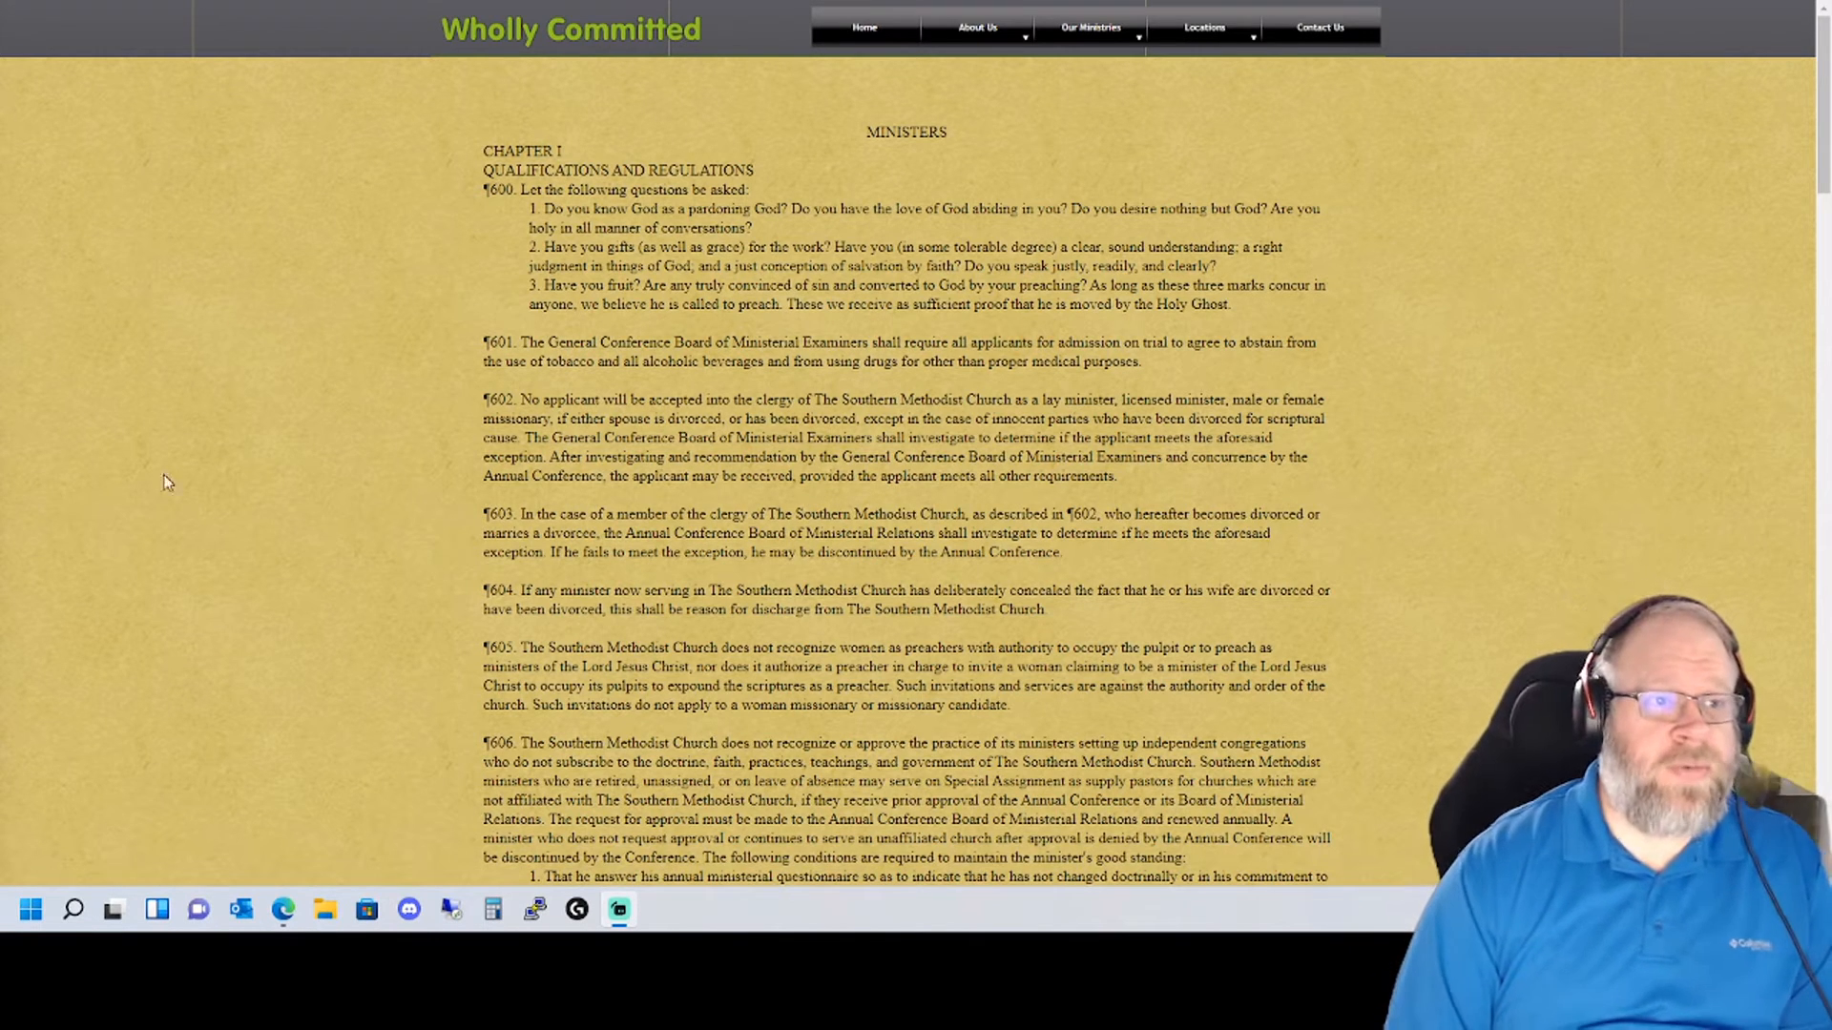
- Switch to the WordPress admin, save the Nav Menu, and start a new page from the list of all pages
click(305, 1)
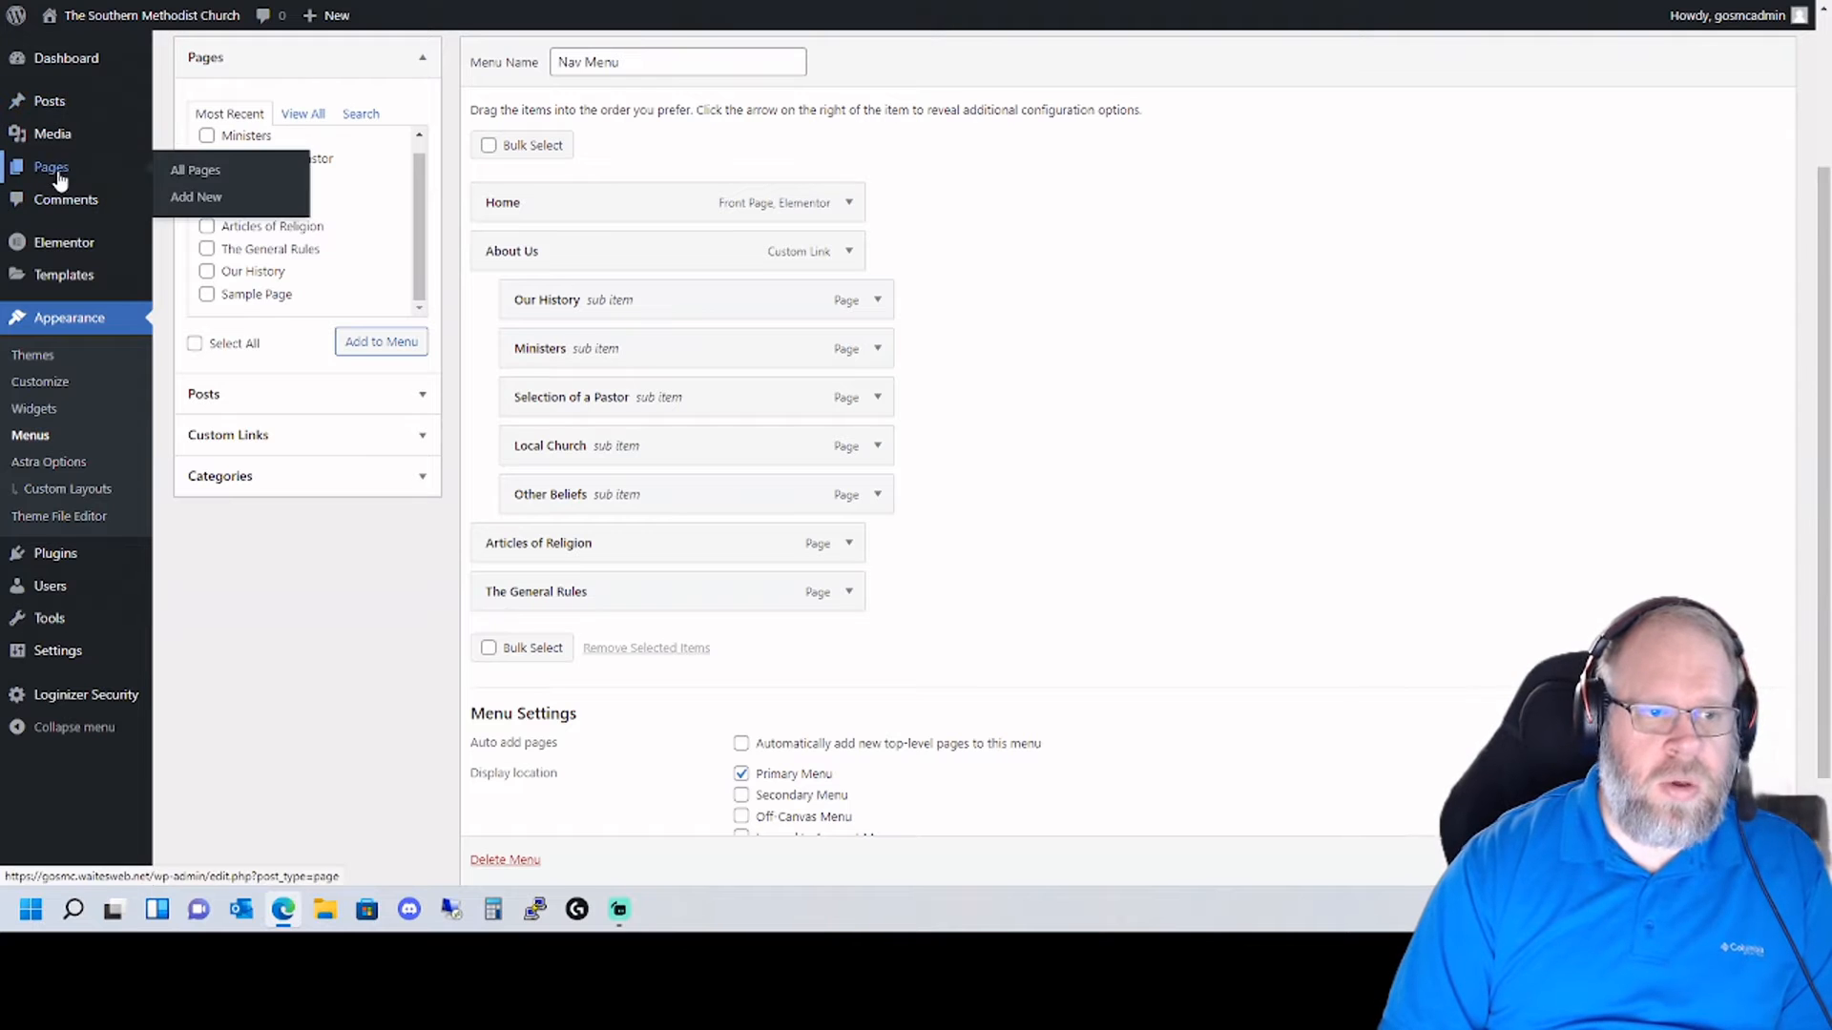
click(196, 197)
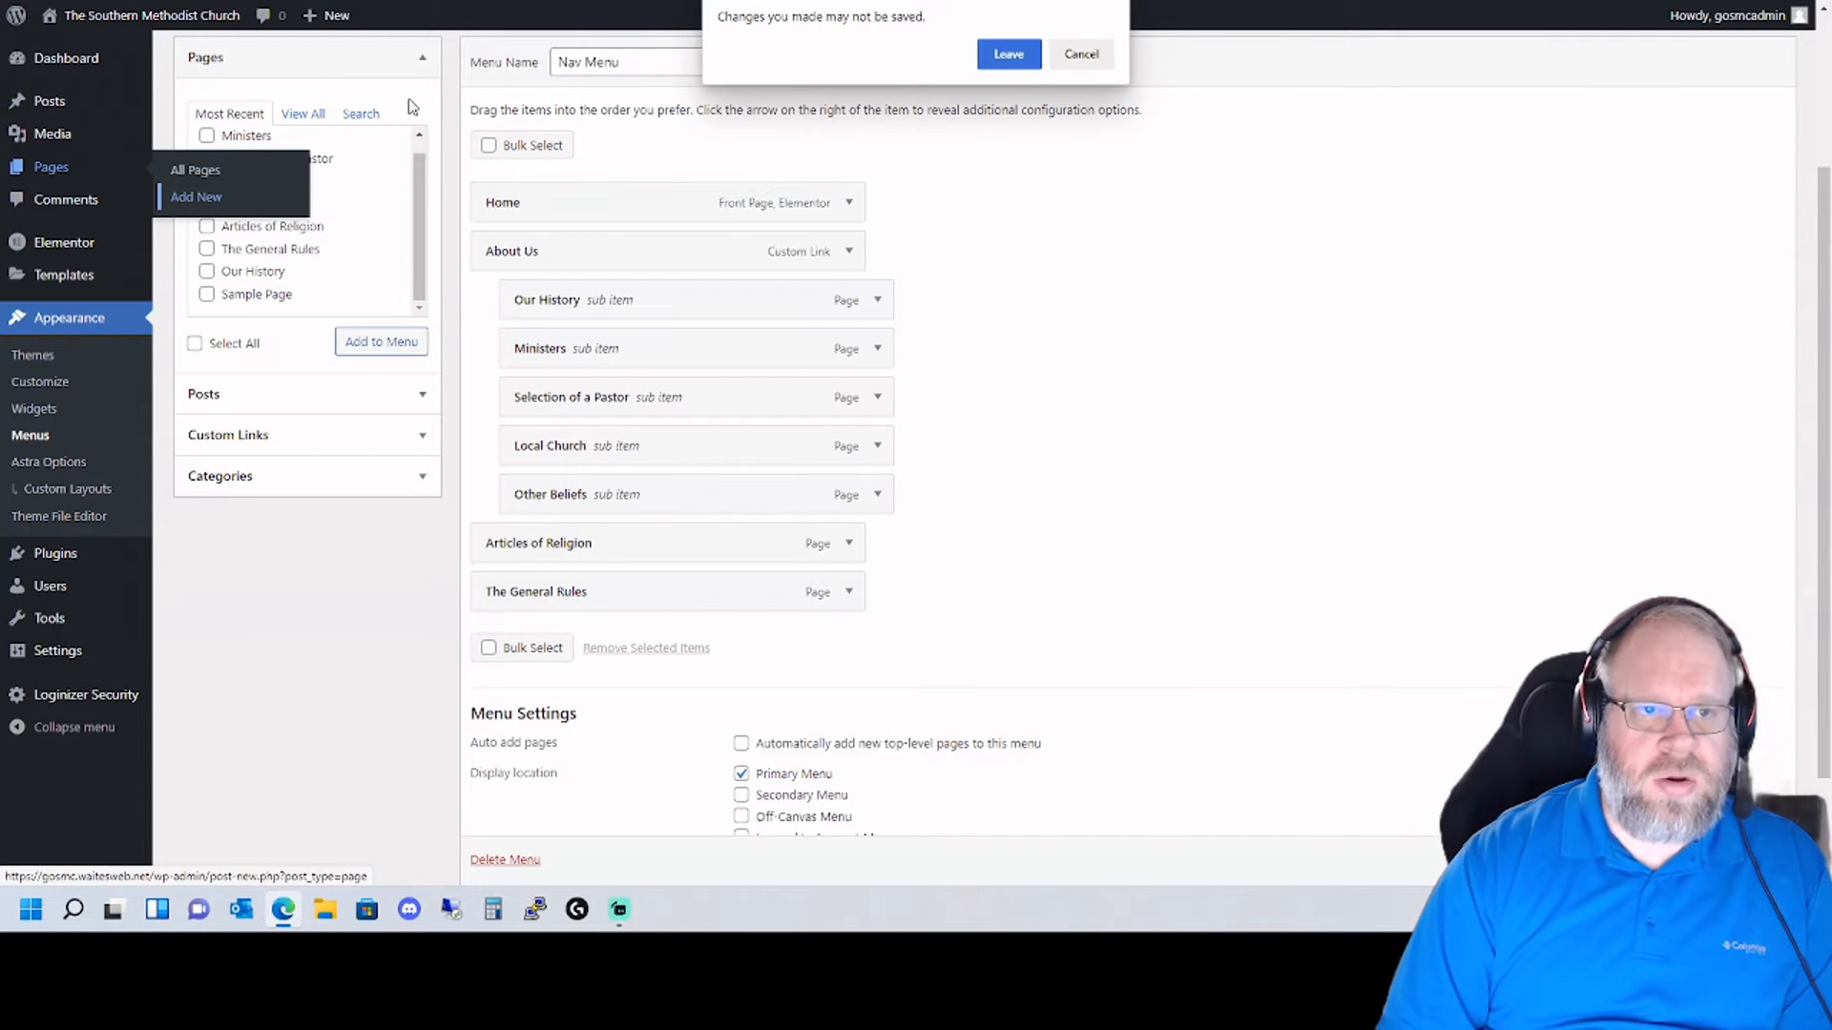
click(1024, 63)
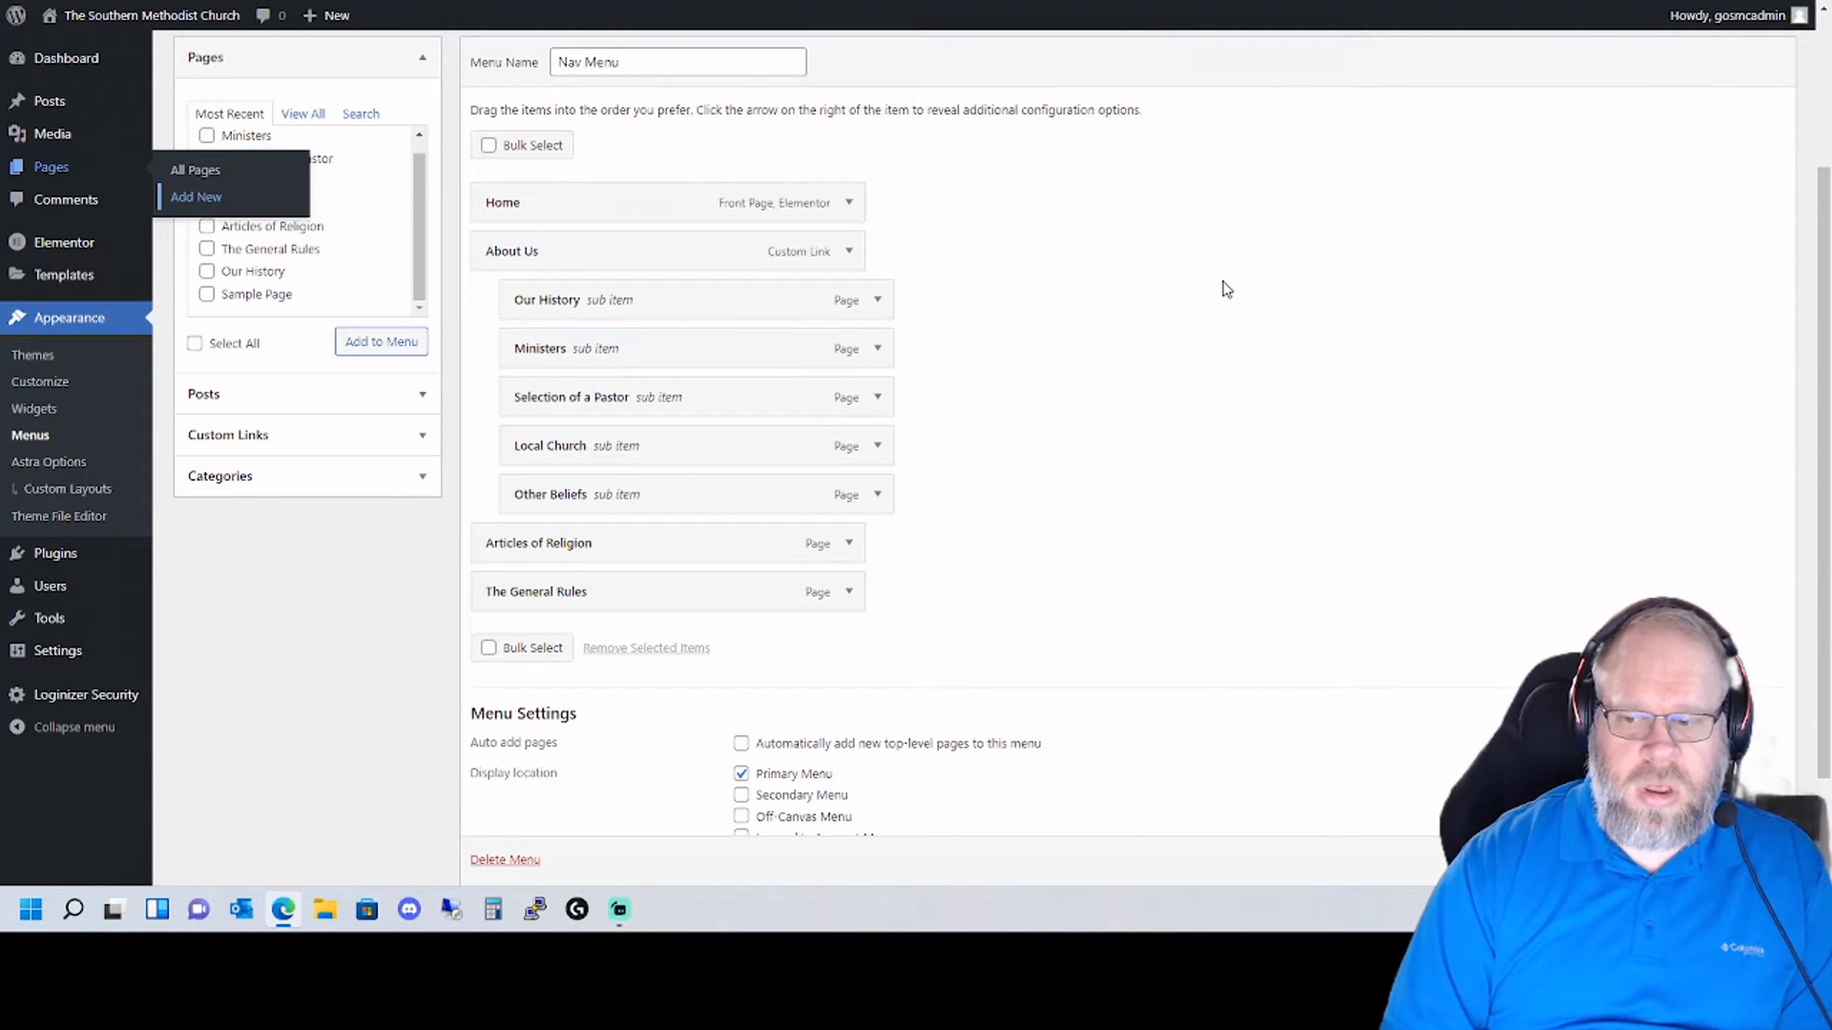
scroll(969, 454, down, 1)
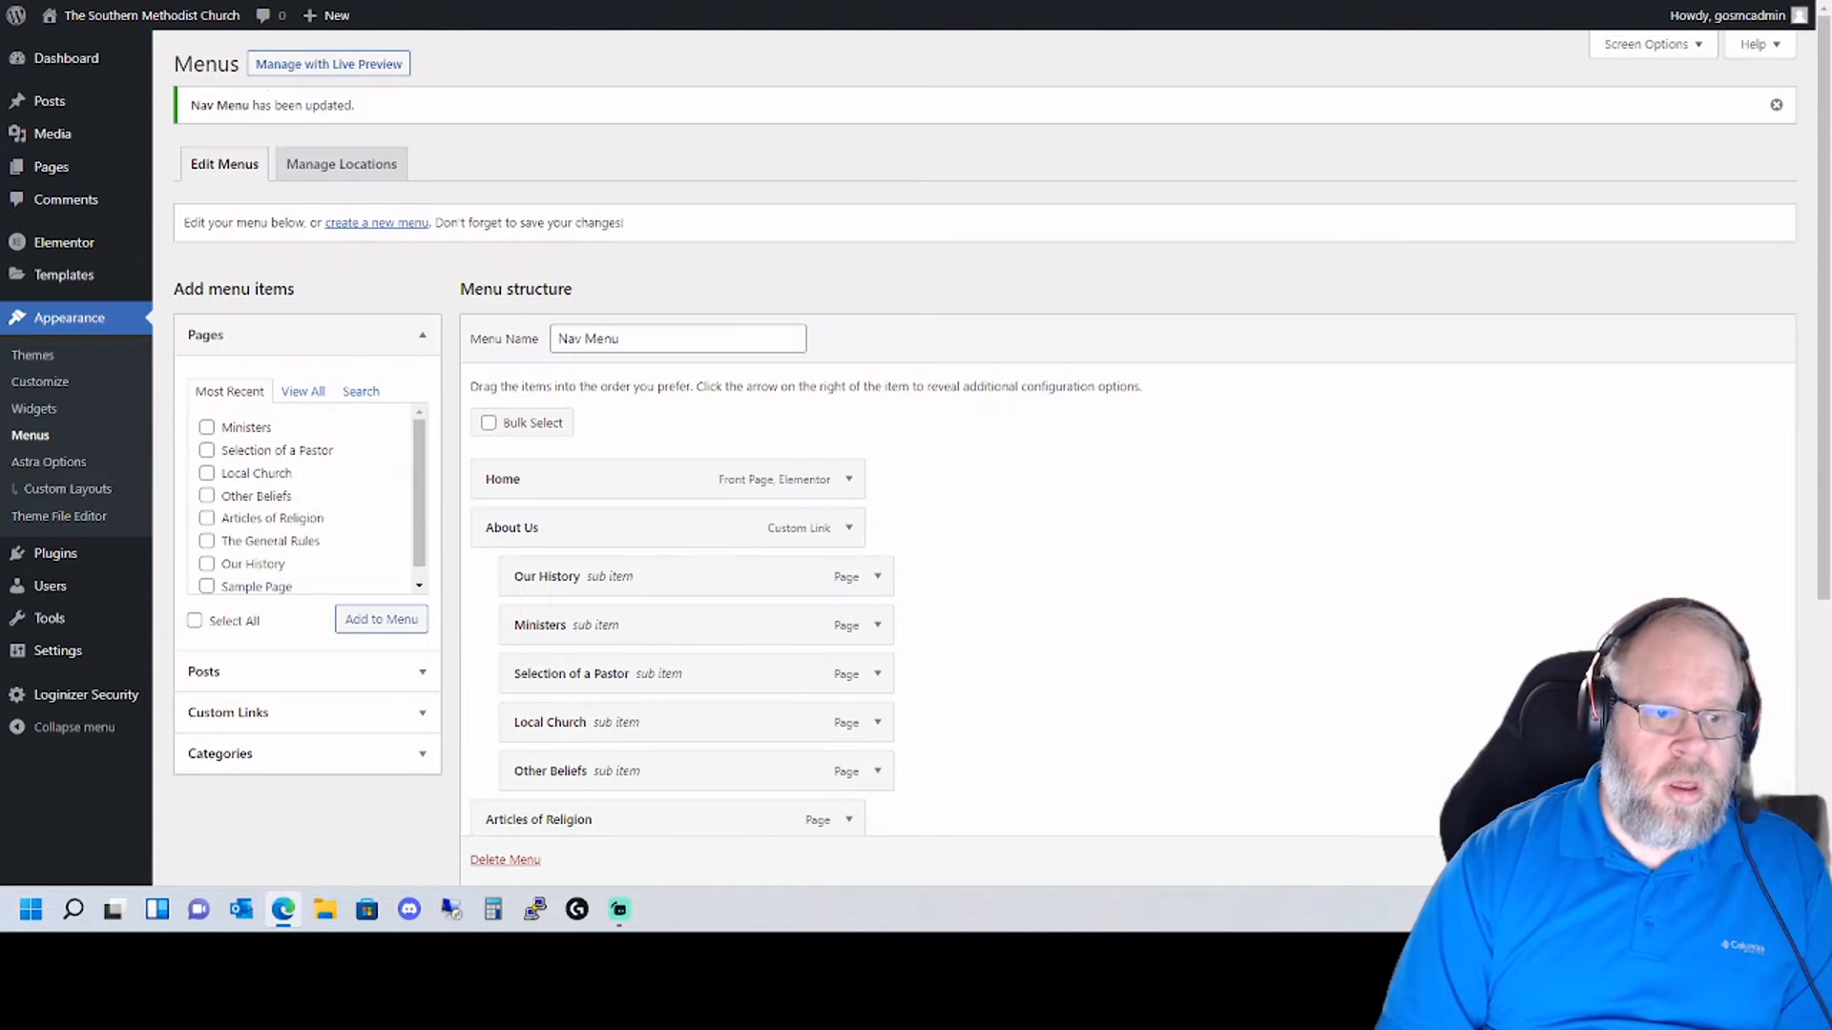
mouse_move(73, 171)
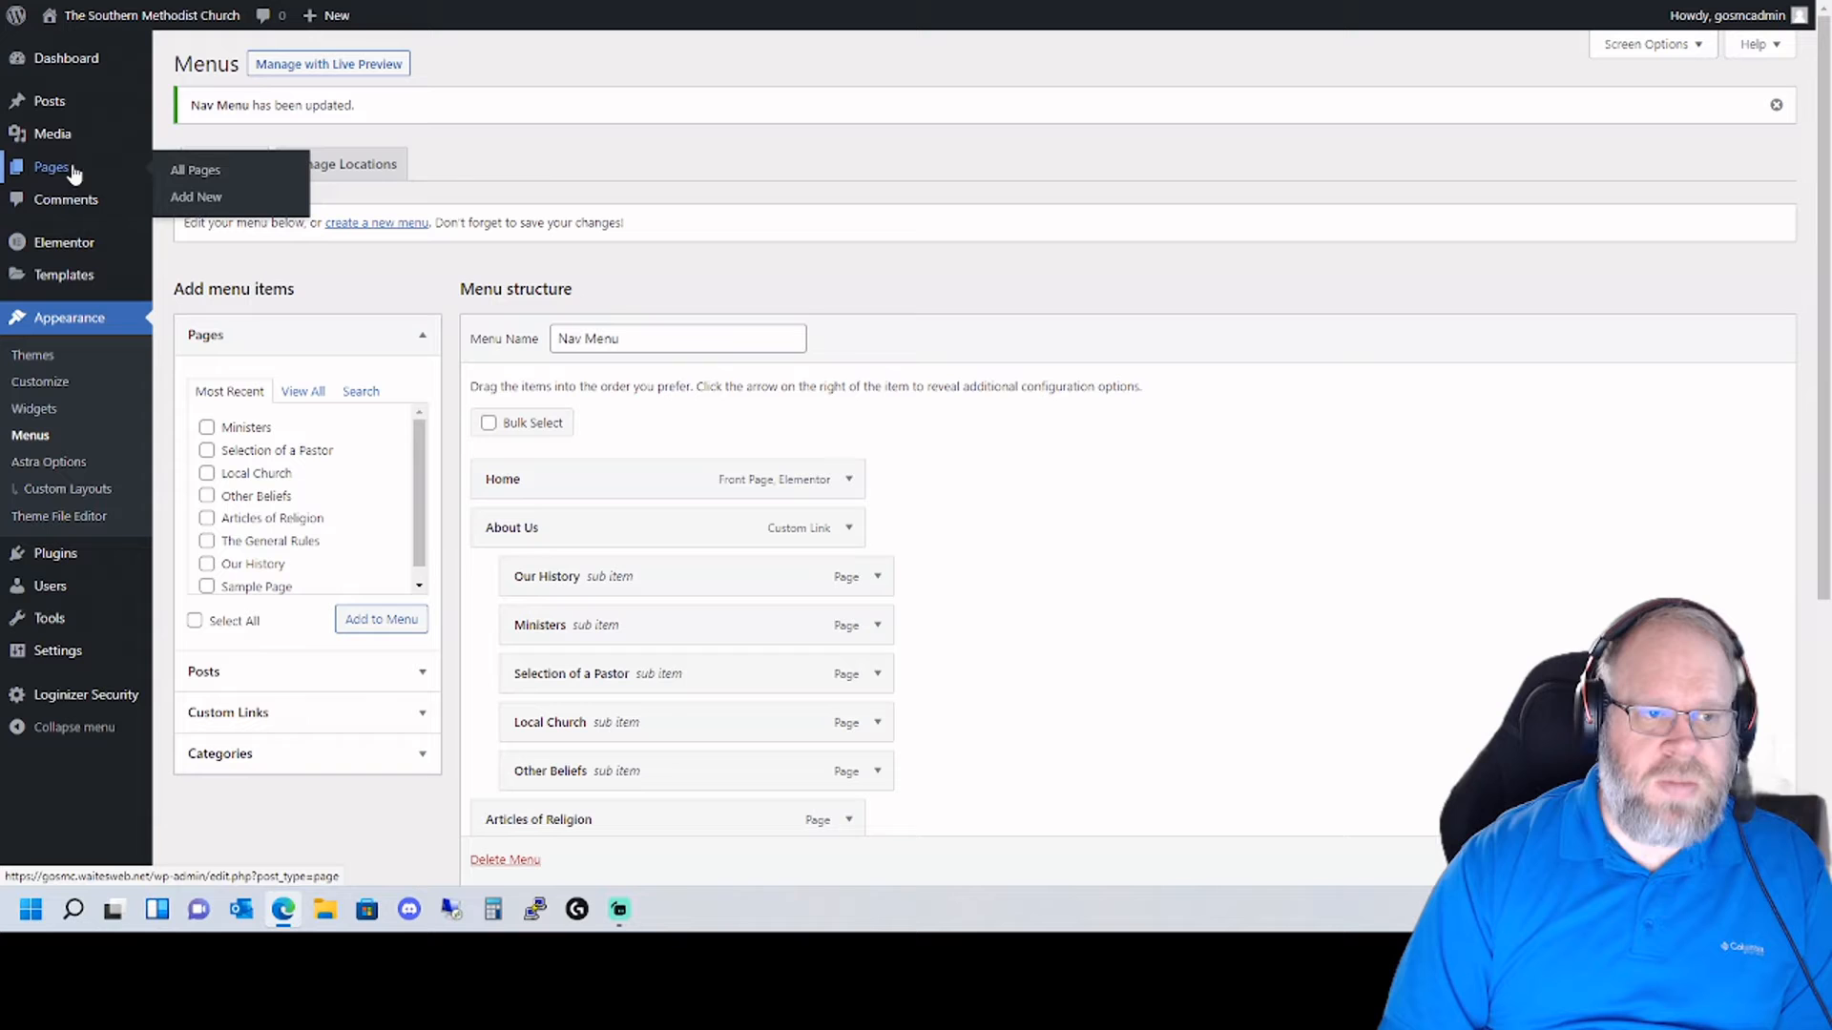
click(226, 174)
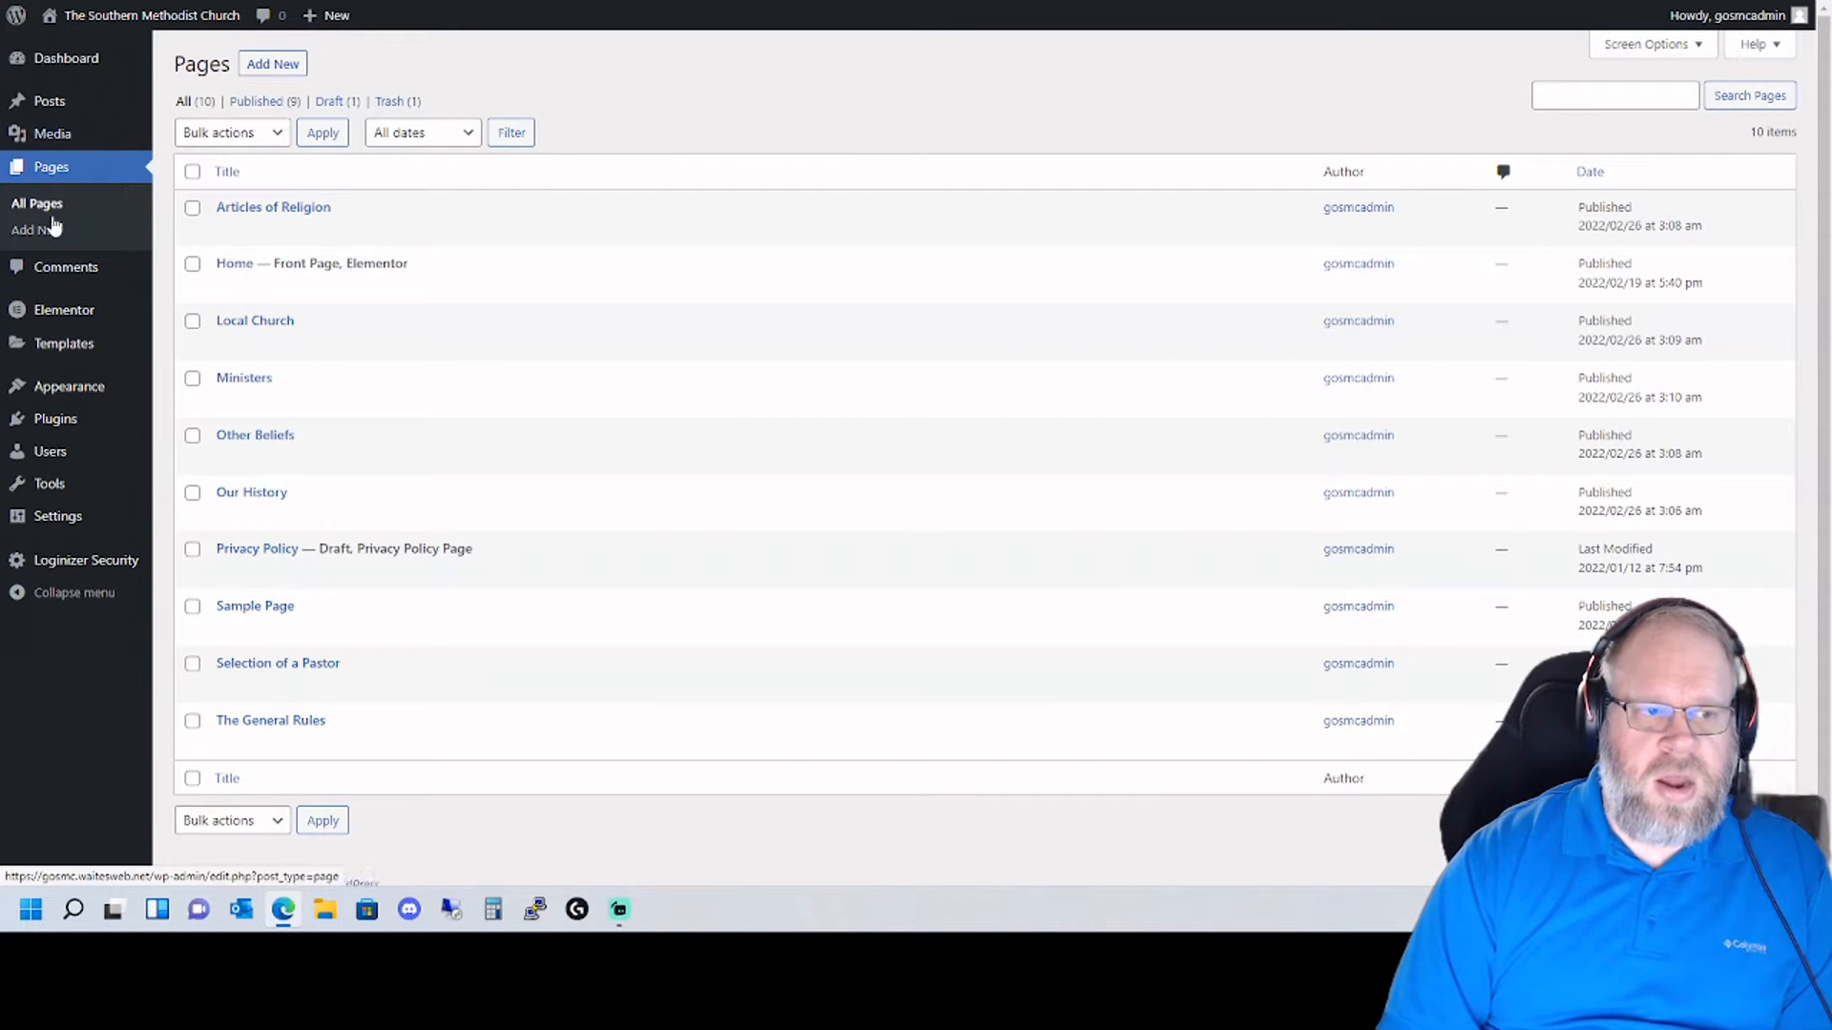
click(277, 68)
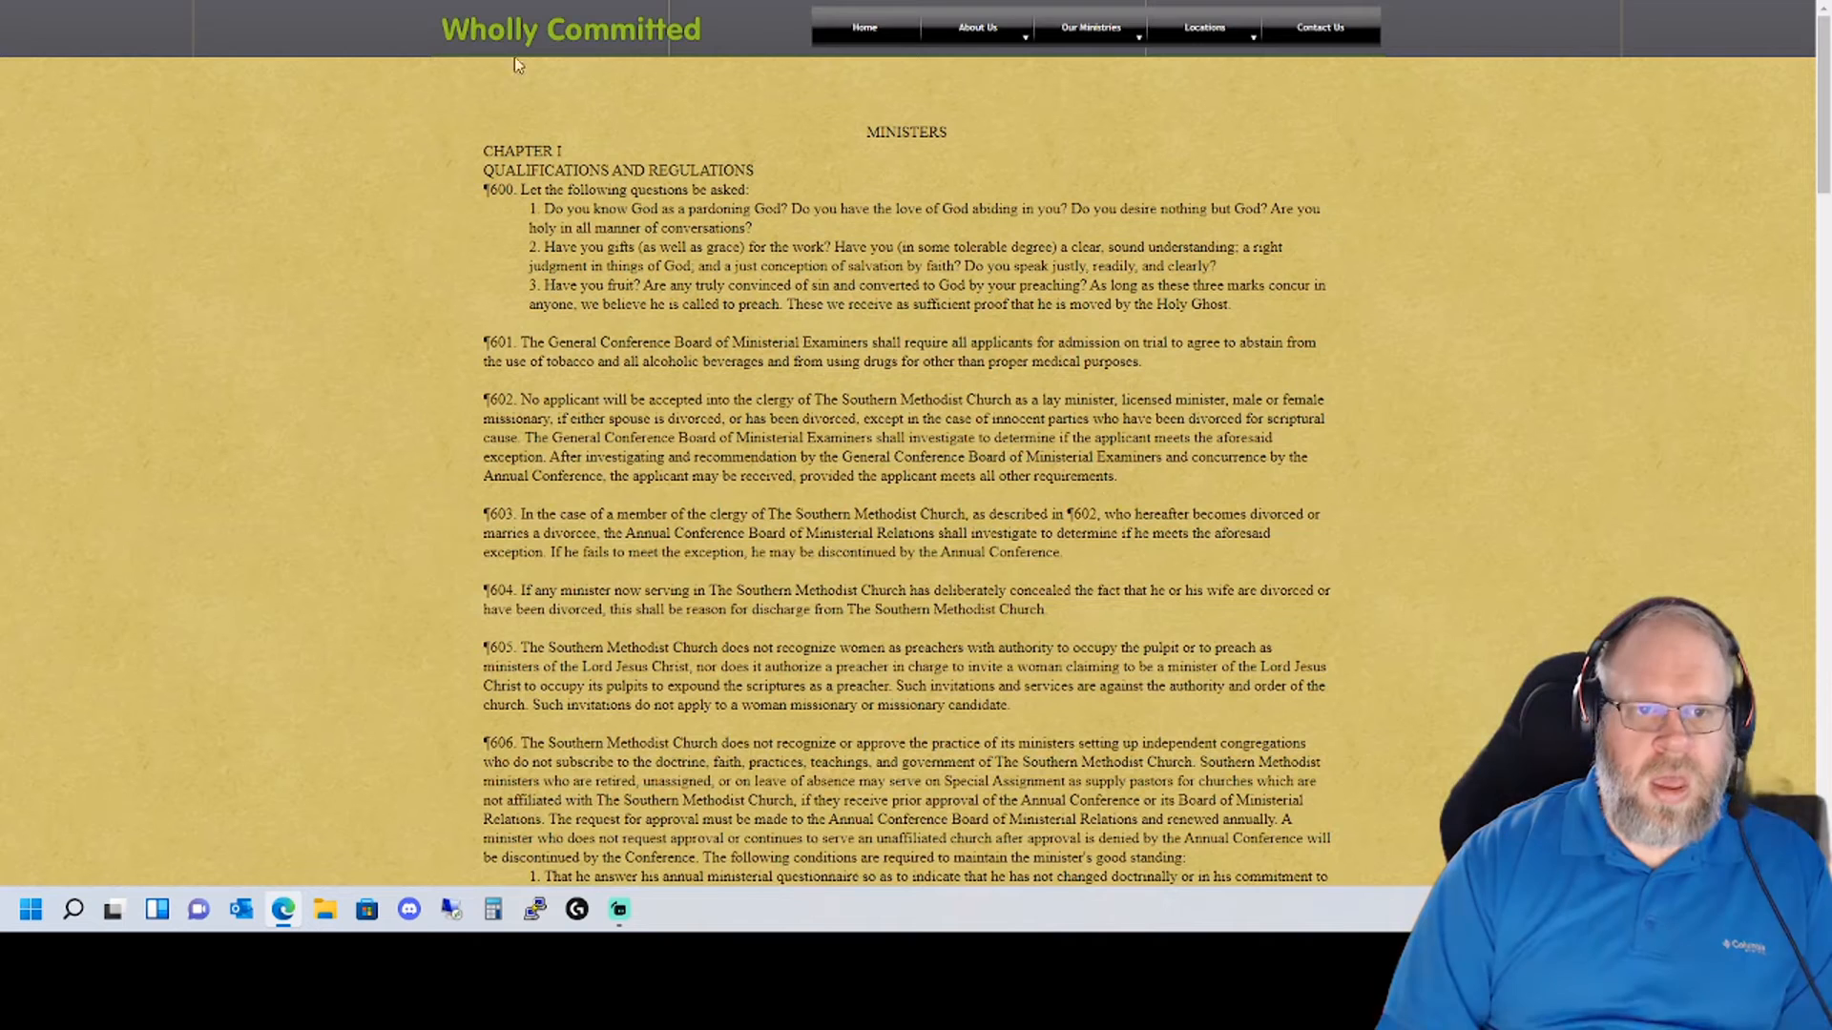
- Check the names of the subpages under Our Ministries on the old site
click(1086, 32)
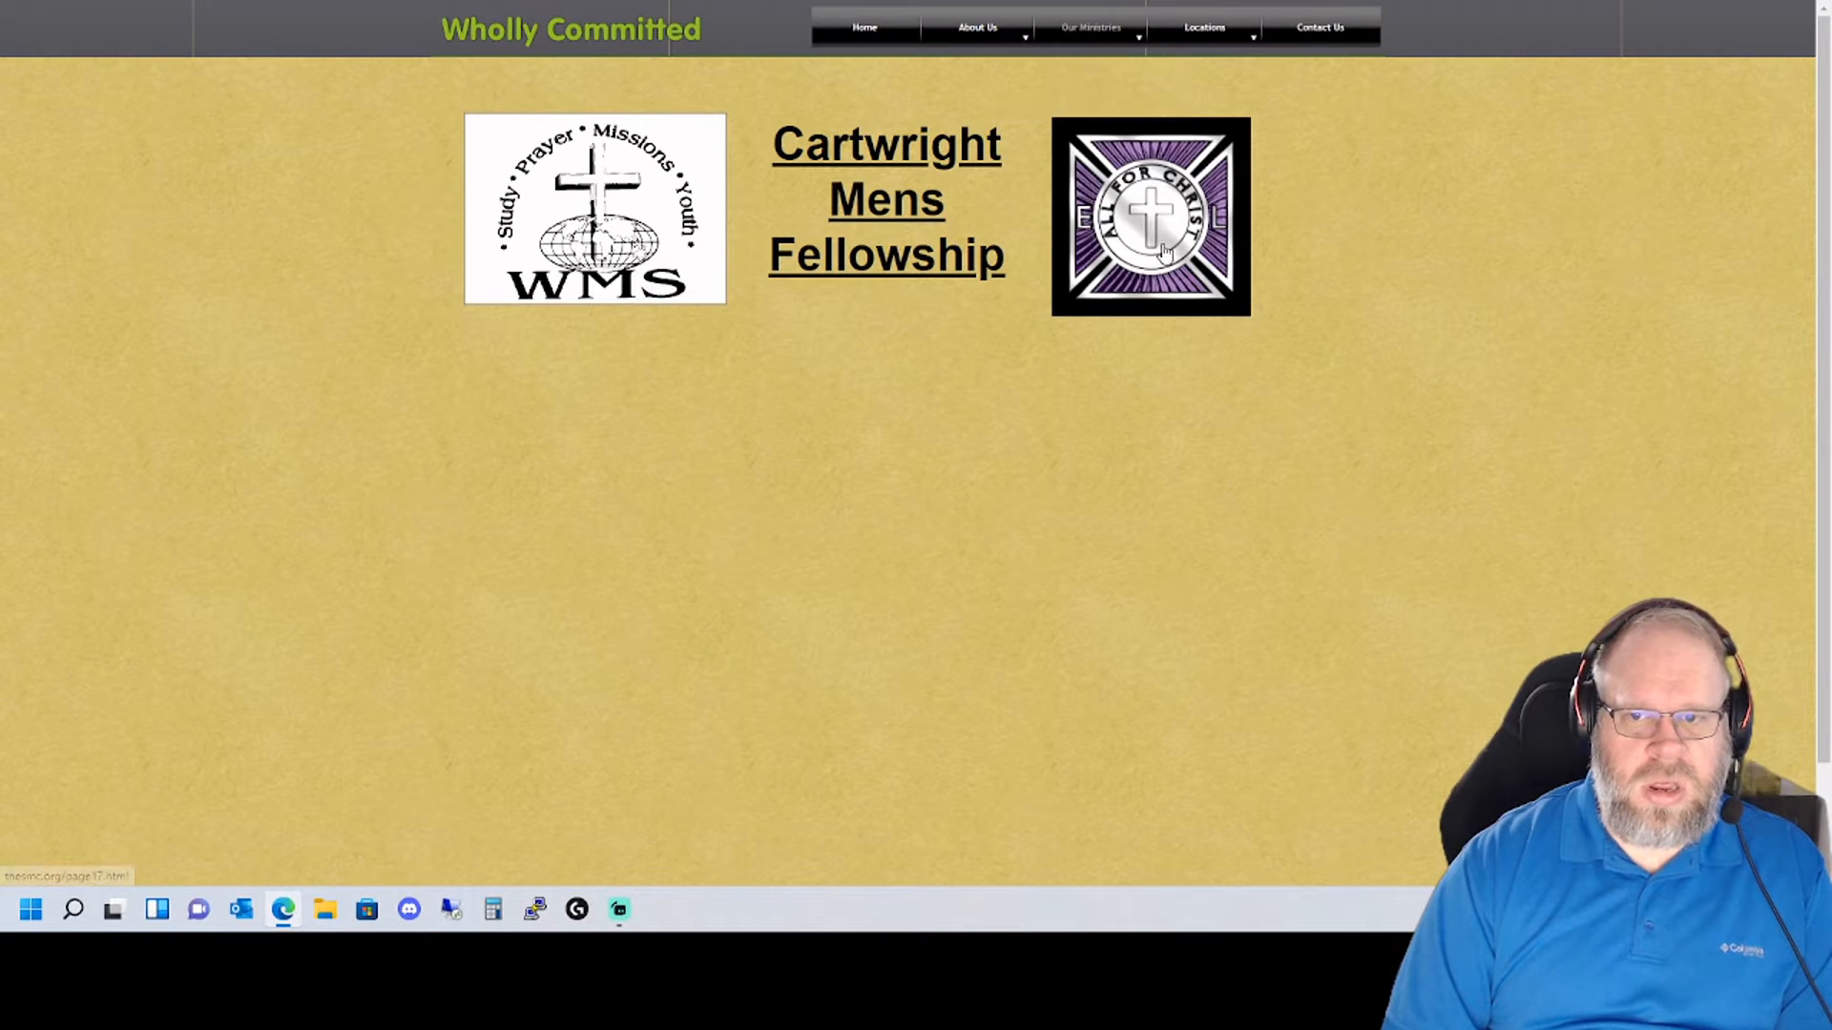
mouse_move(1093, 31)
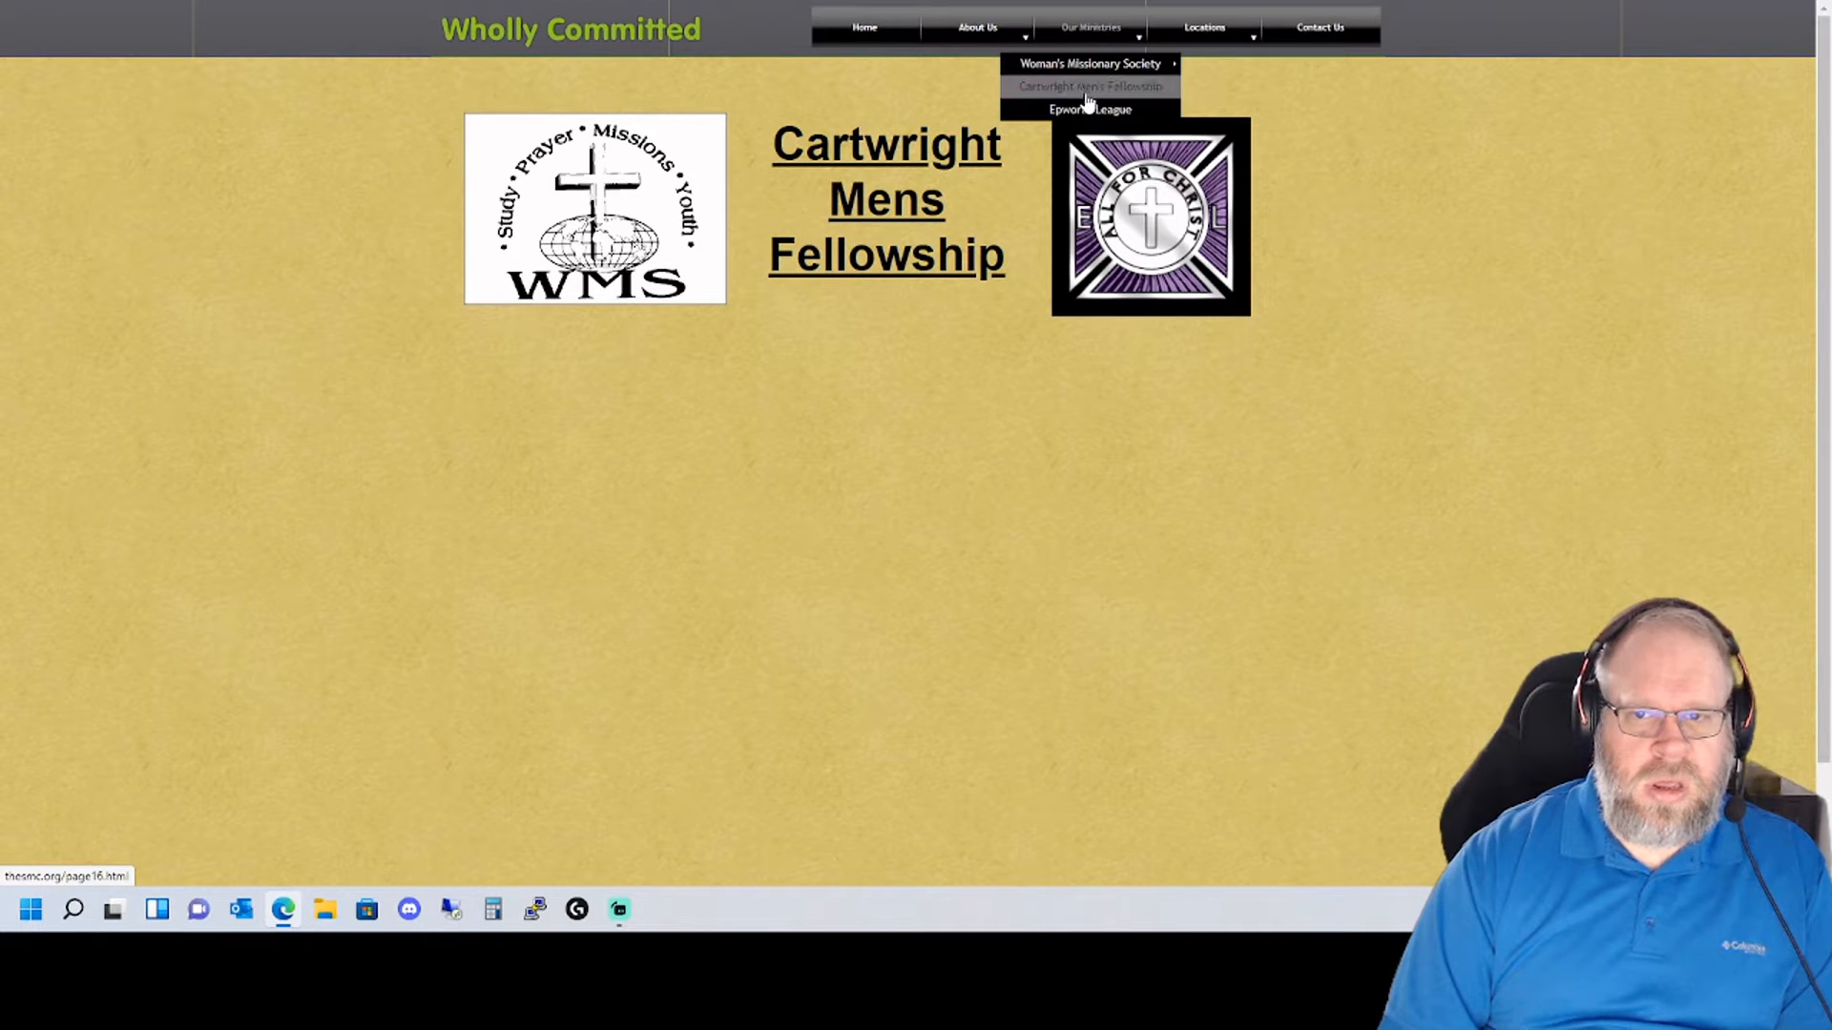
mouse_move(1096, 73)
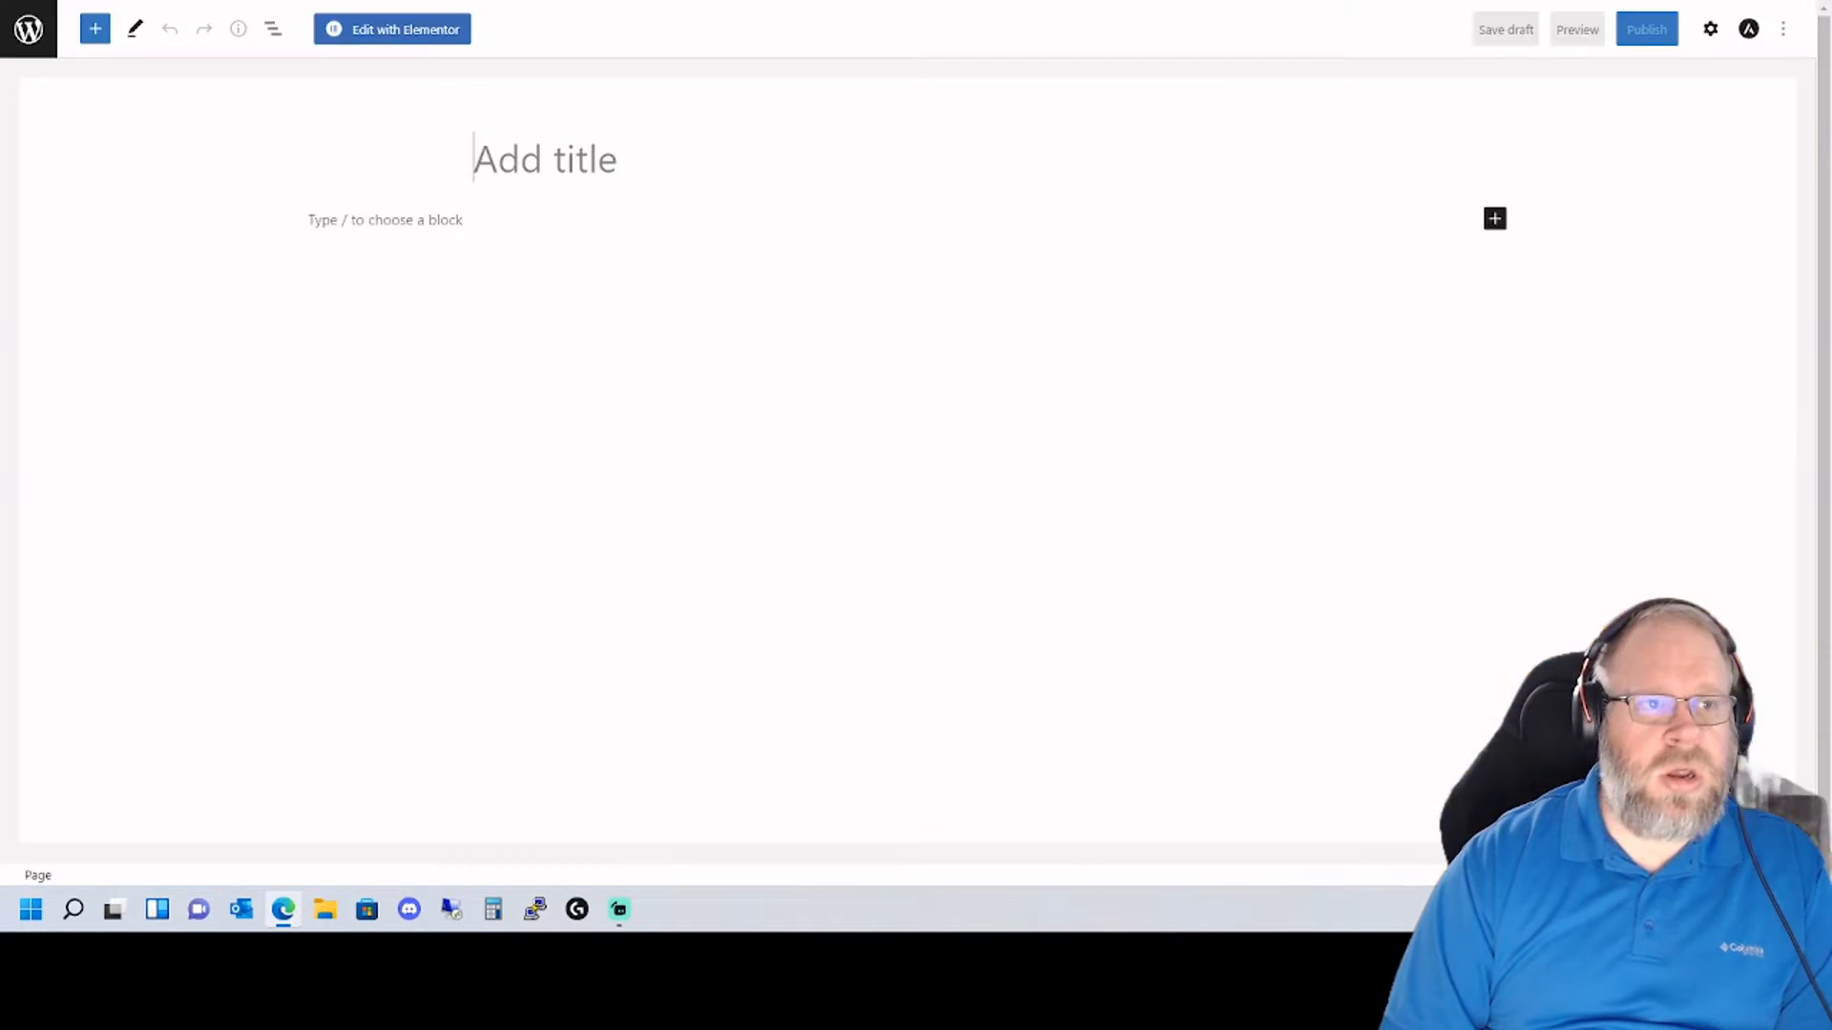
- Title the new WordPress page Women's Missionary Society, checking the name against the old site's ministries
text(Wo)
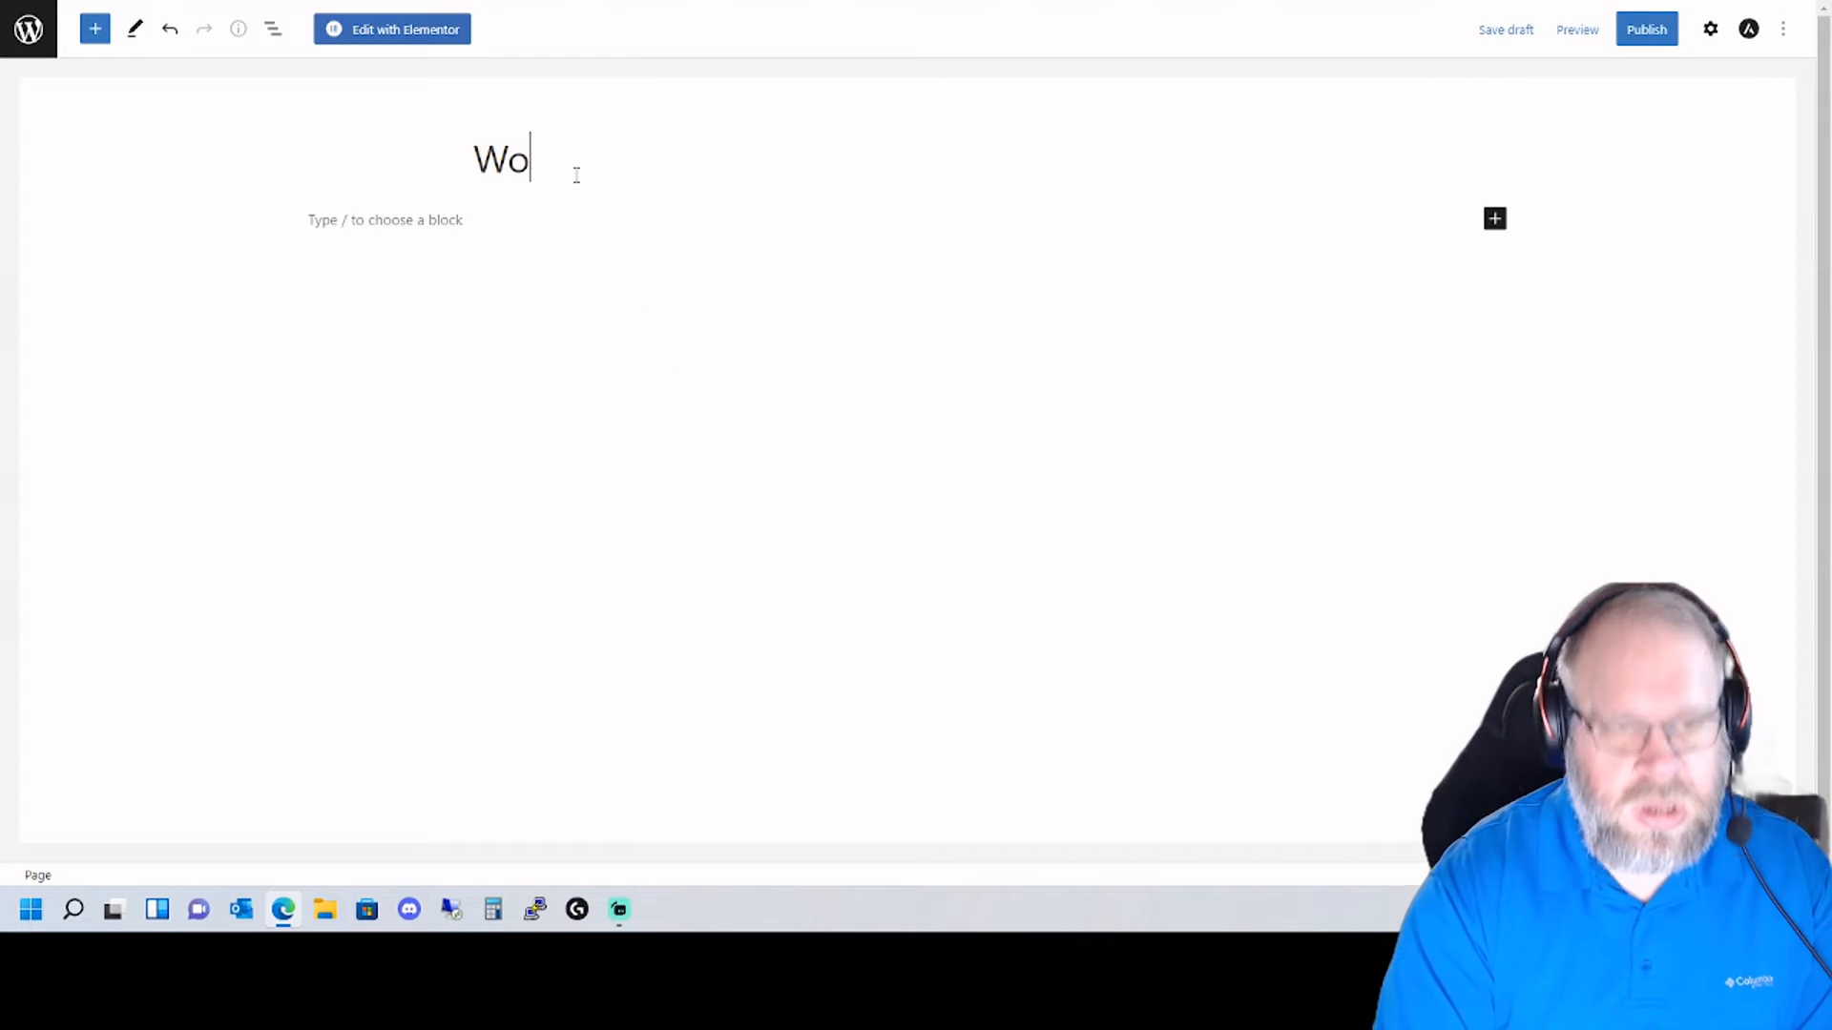
text(men's Mi)
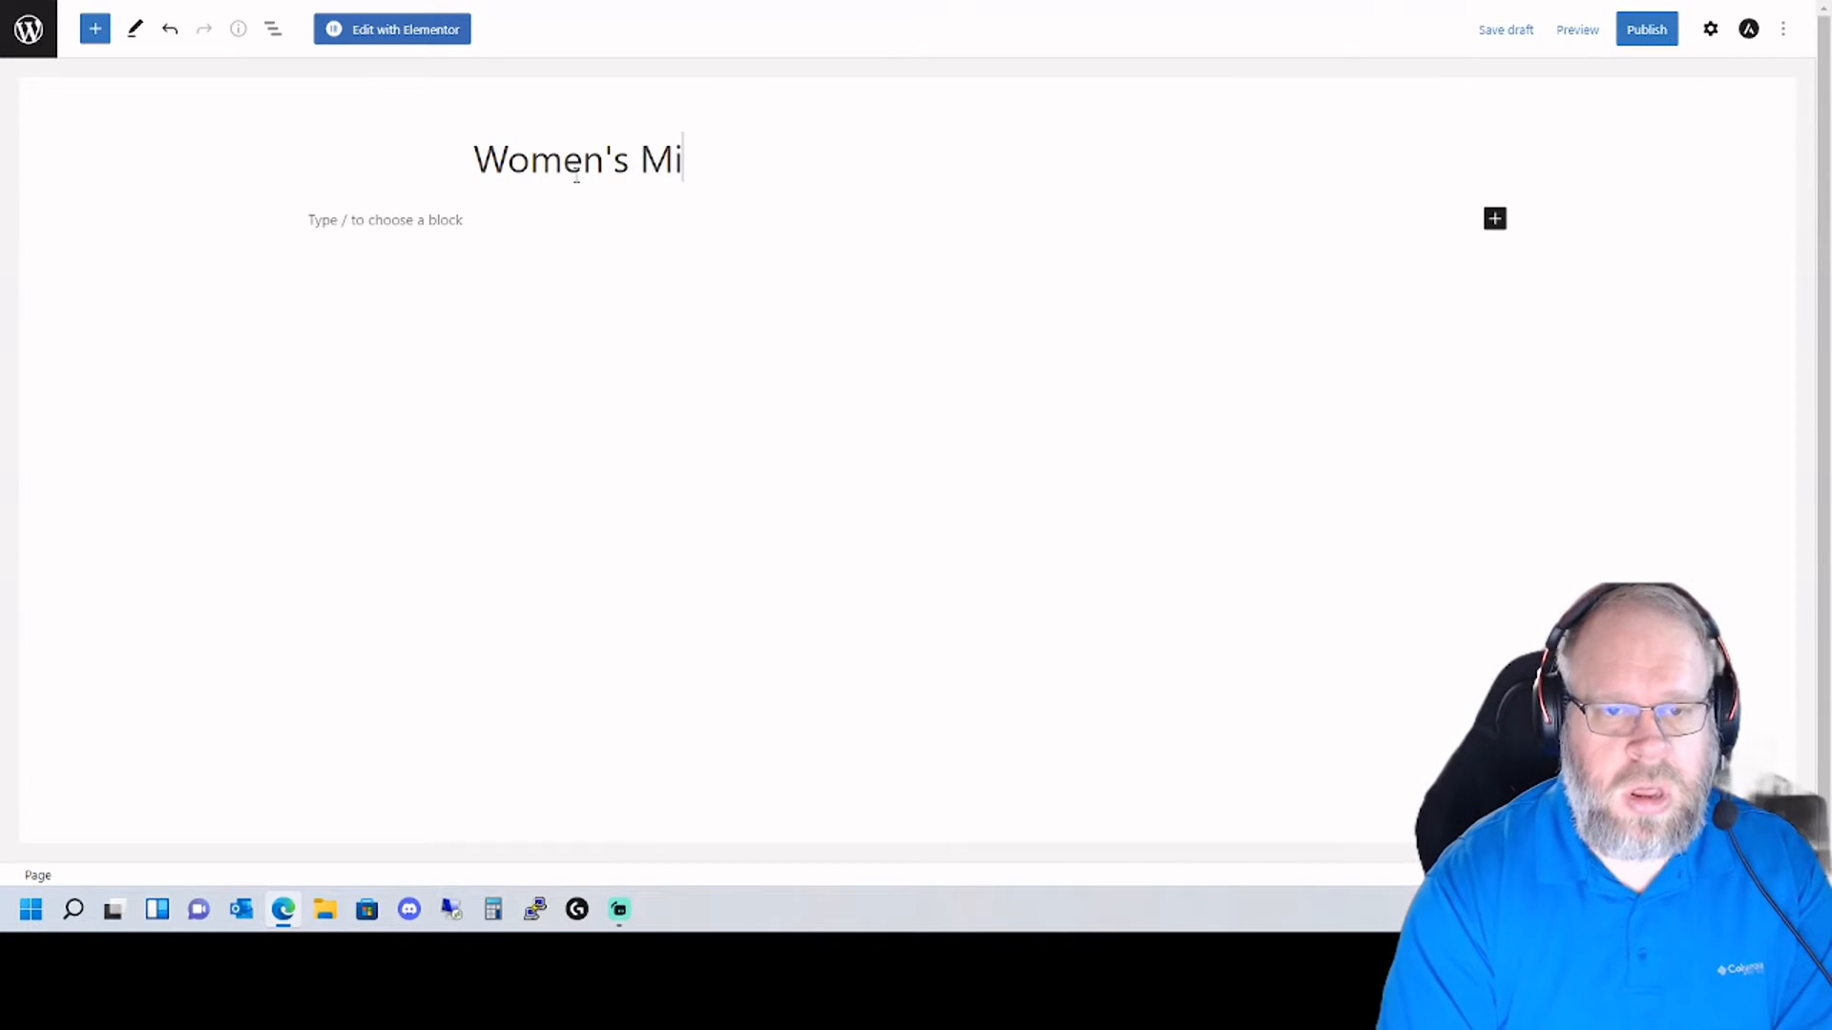
text(ssionary Soc)
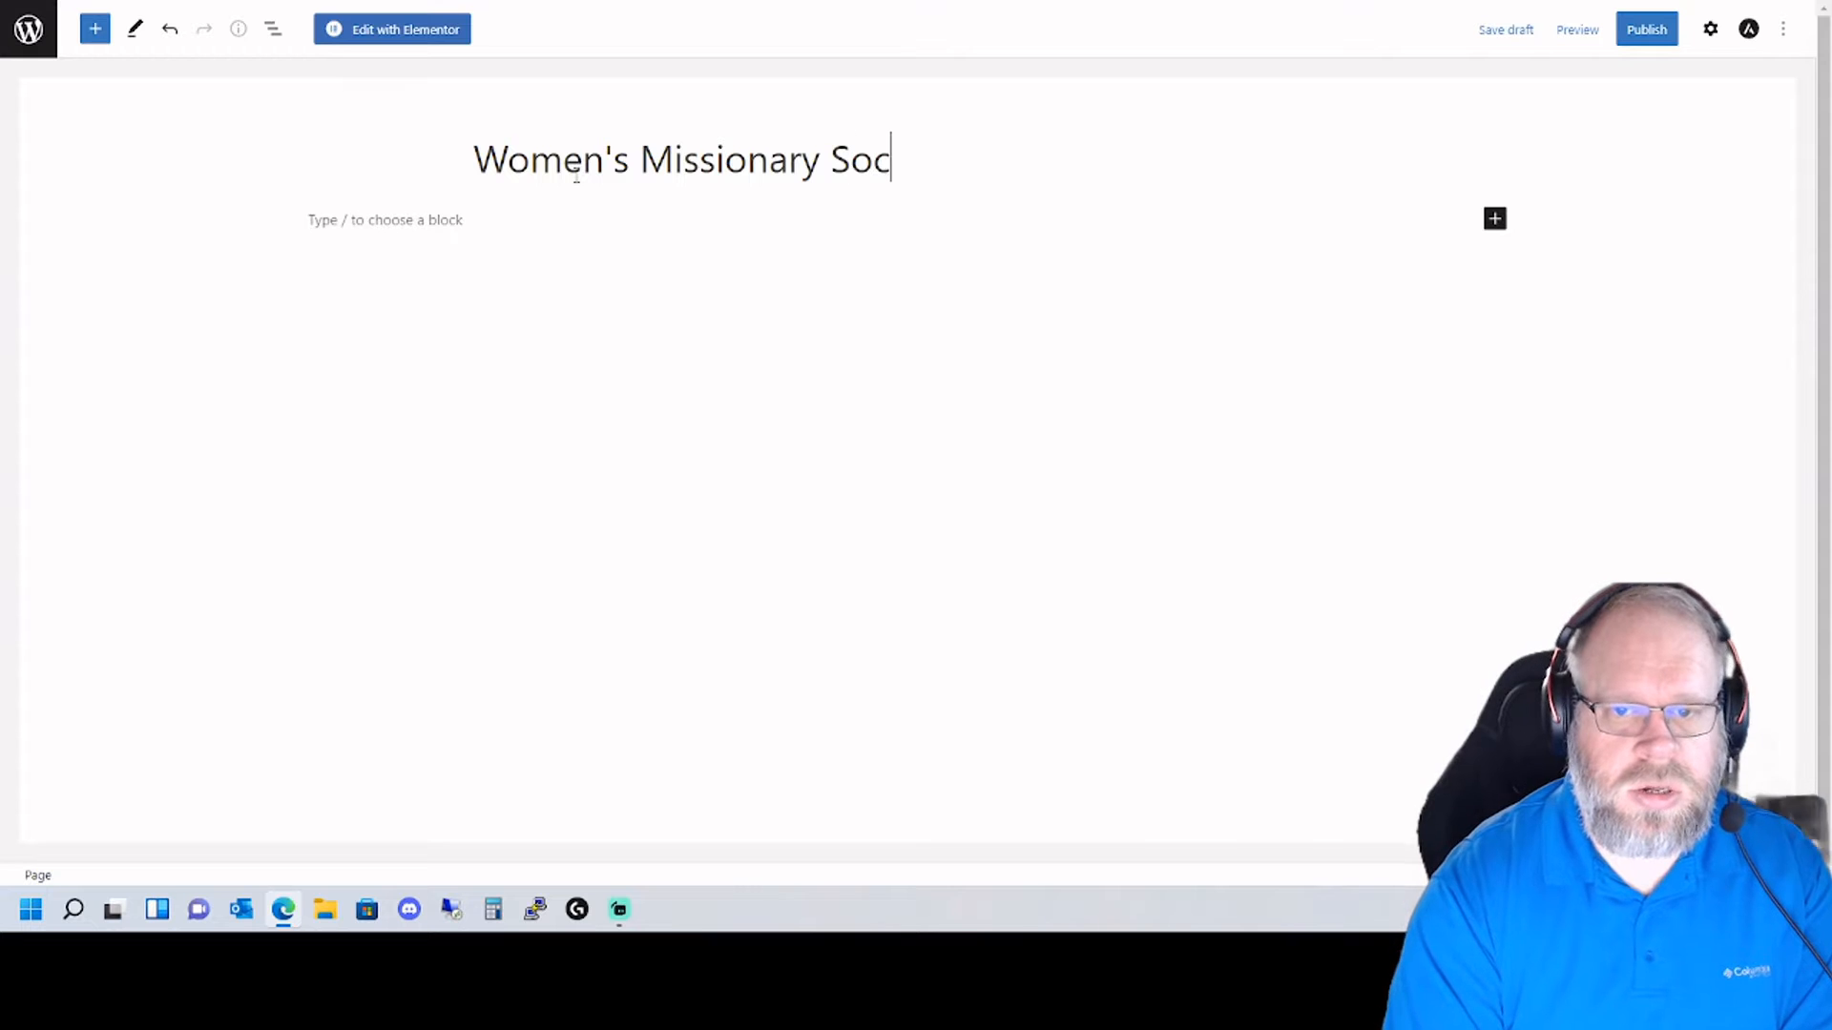
text(iety Pa)
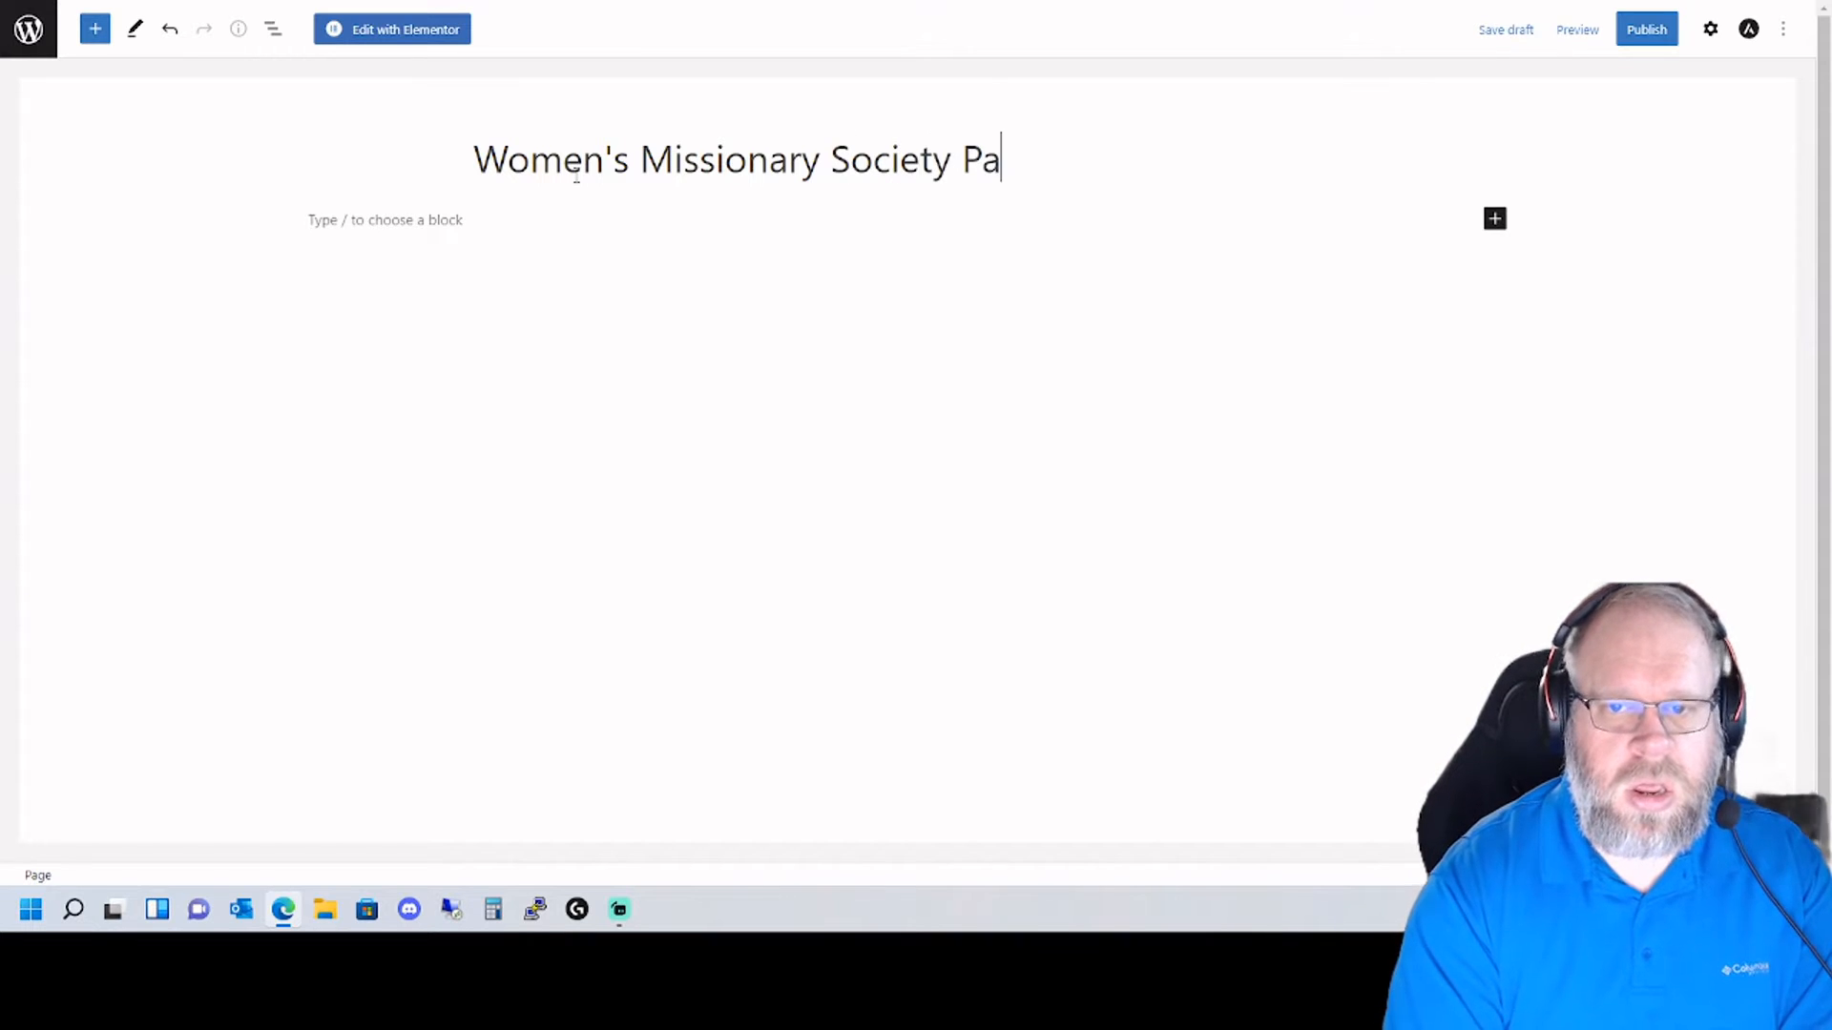
key(BackSpace)
key(BackSpace)
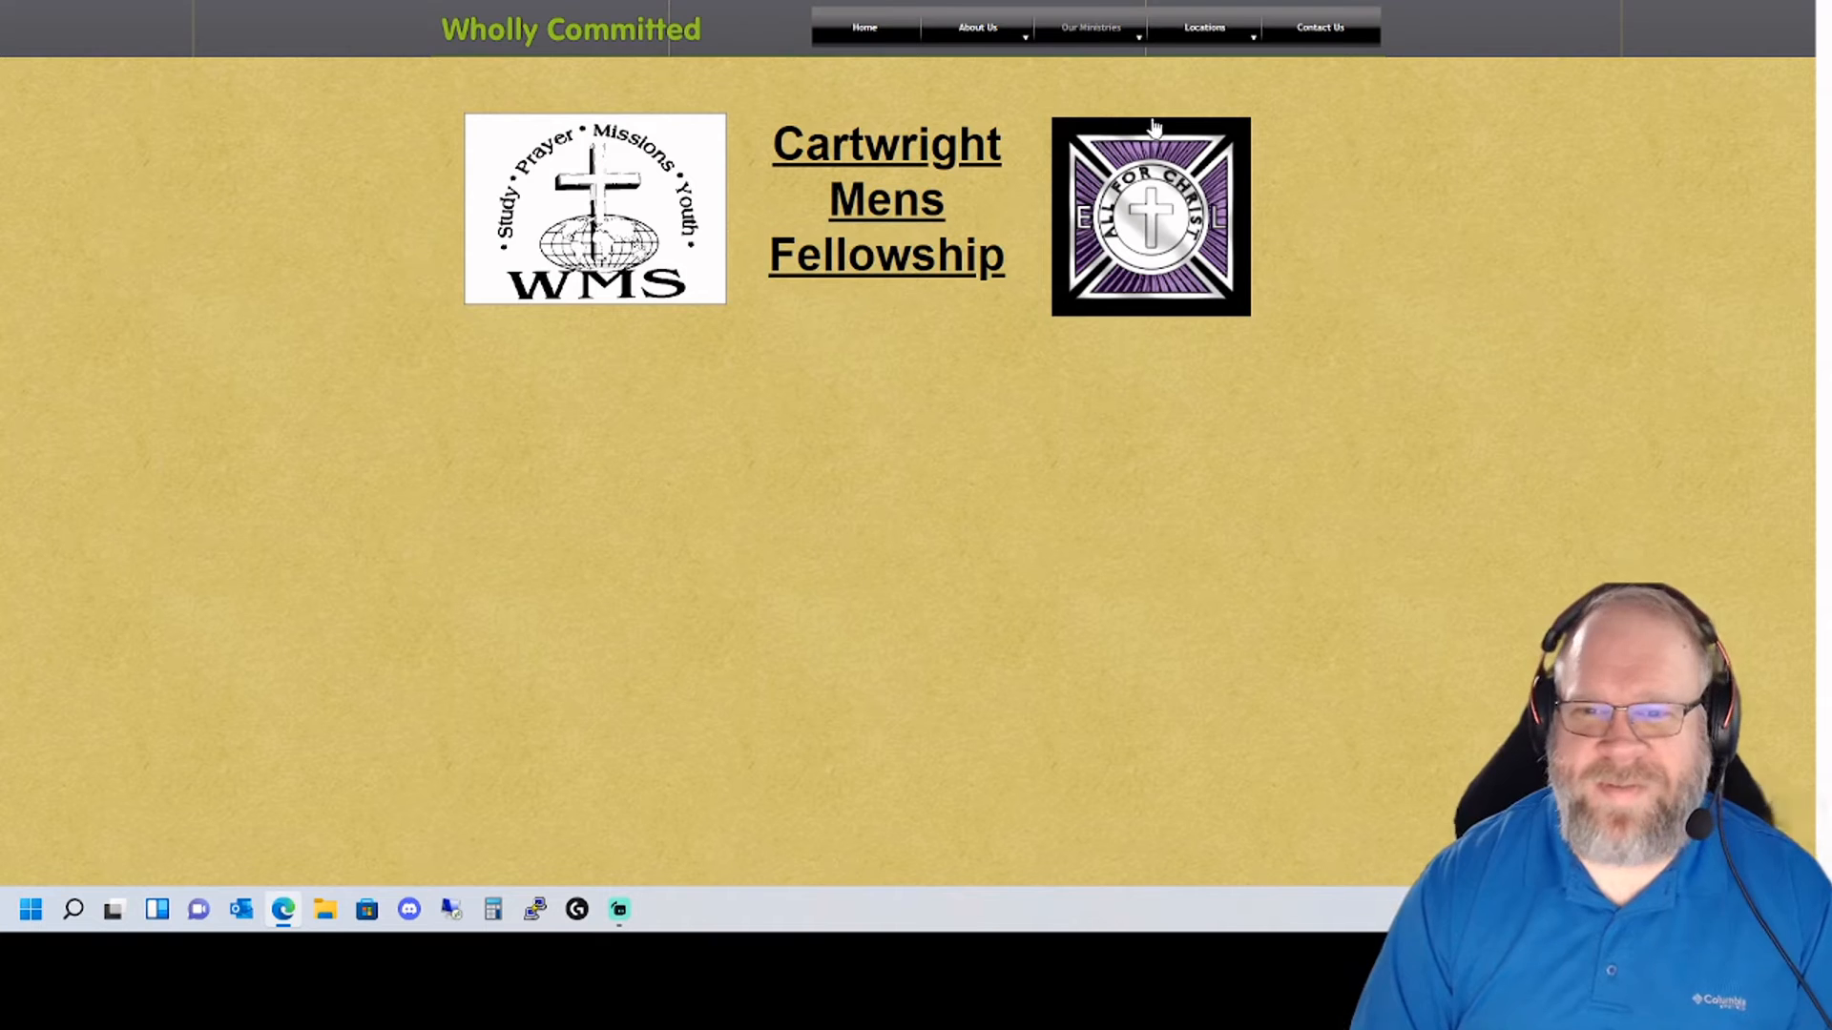
mouse_move(1087, 37)
mouse_move(1099, 74)
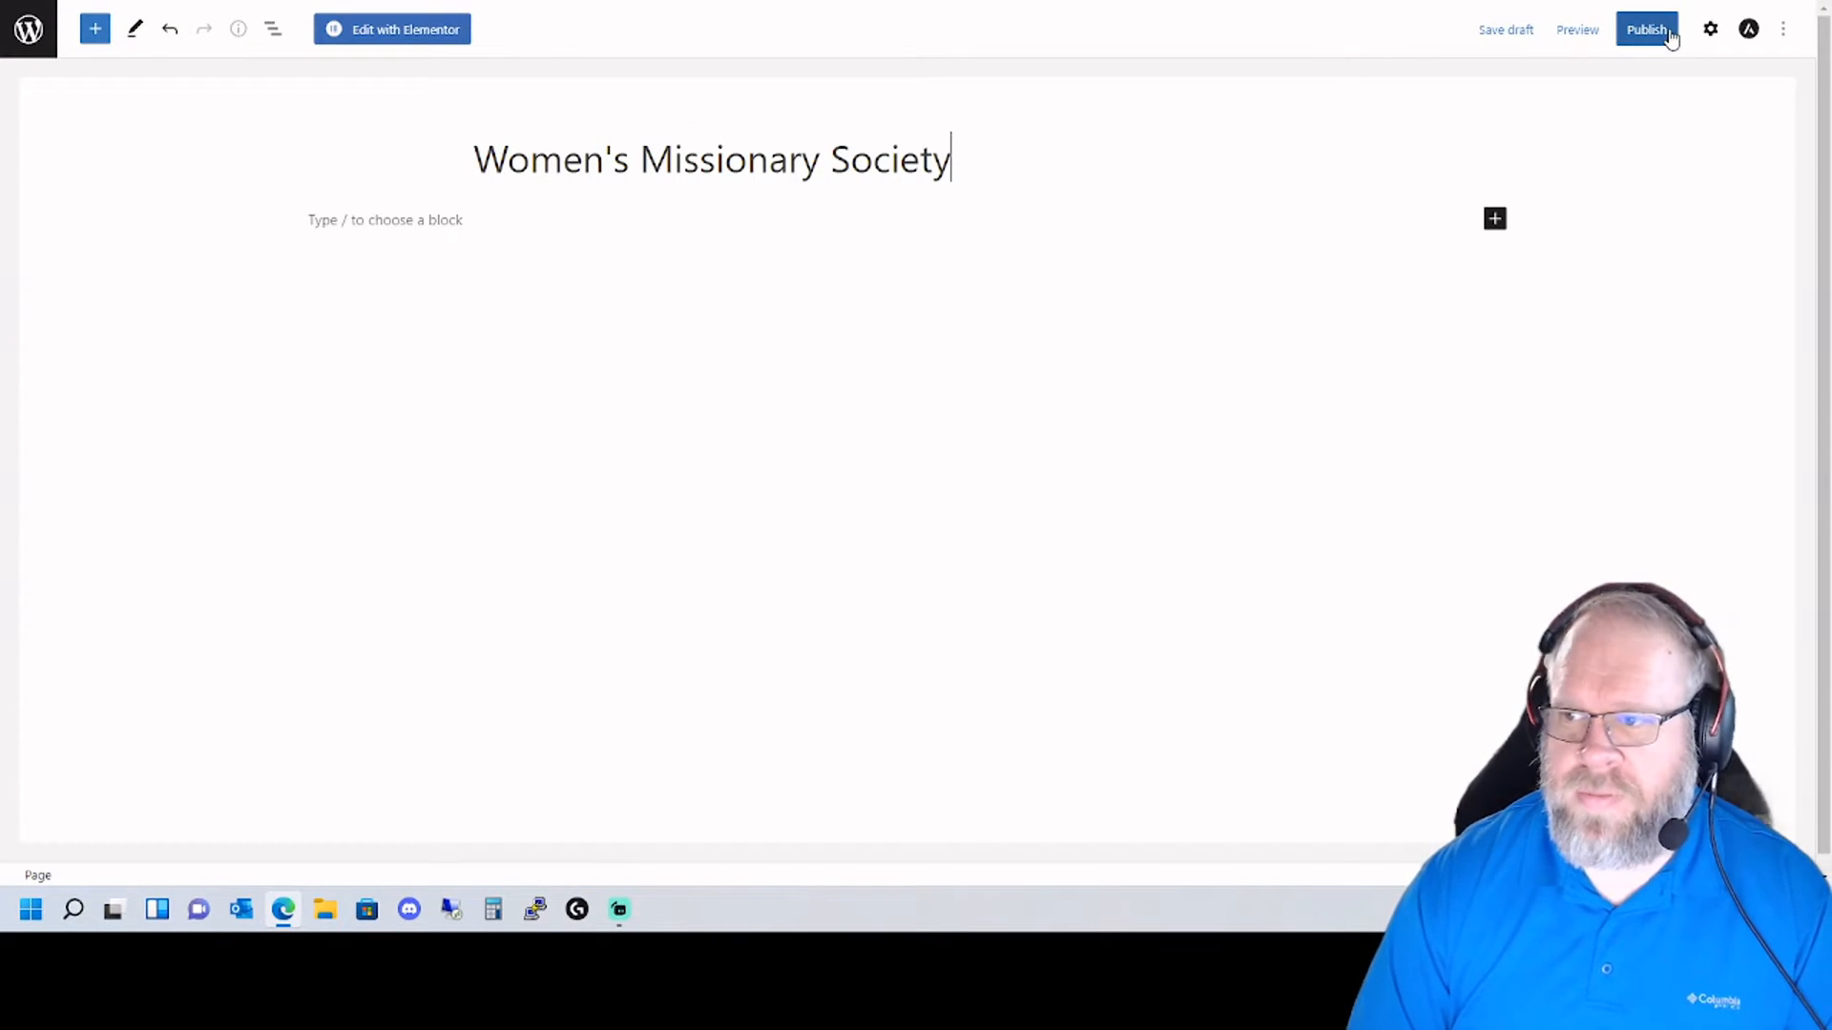
- Review the page's status and permalink settings, leave pending review off, and publish the Women's Missionary Society page
click(1710, 30)
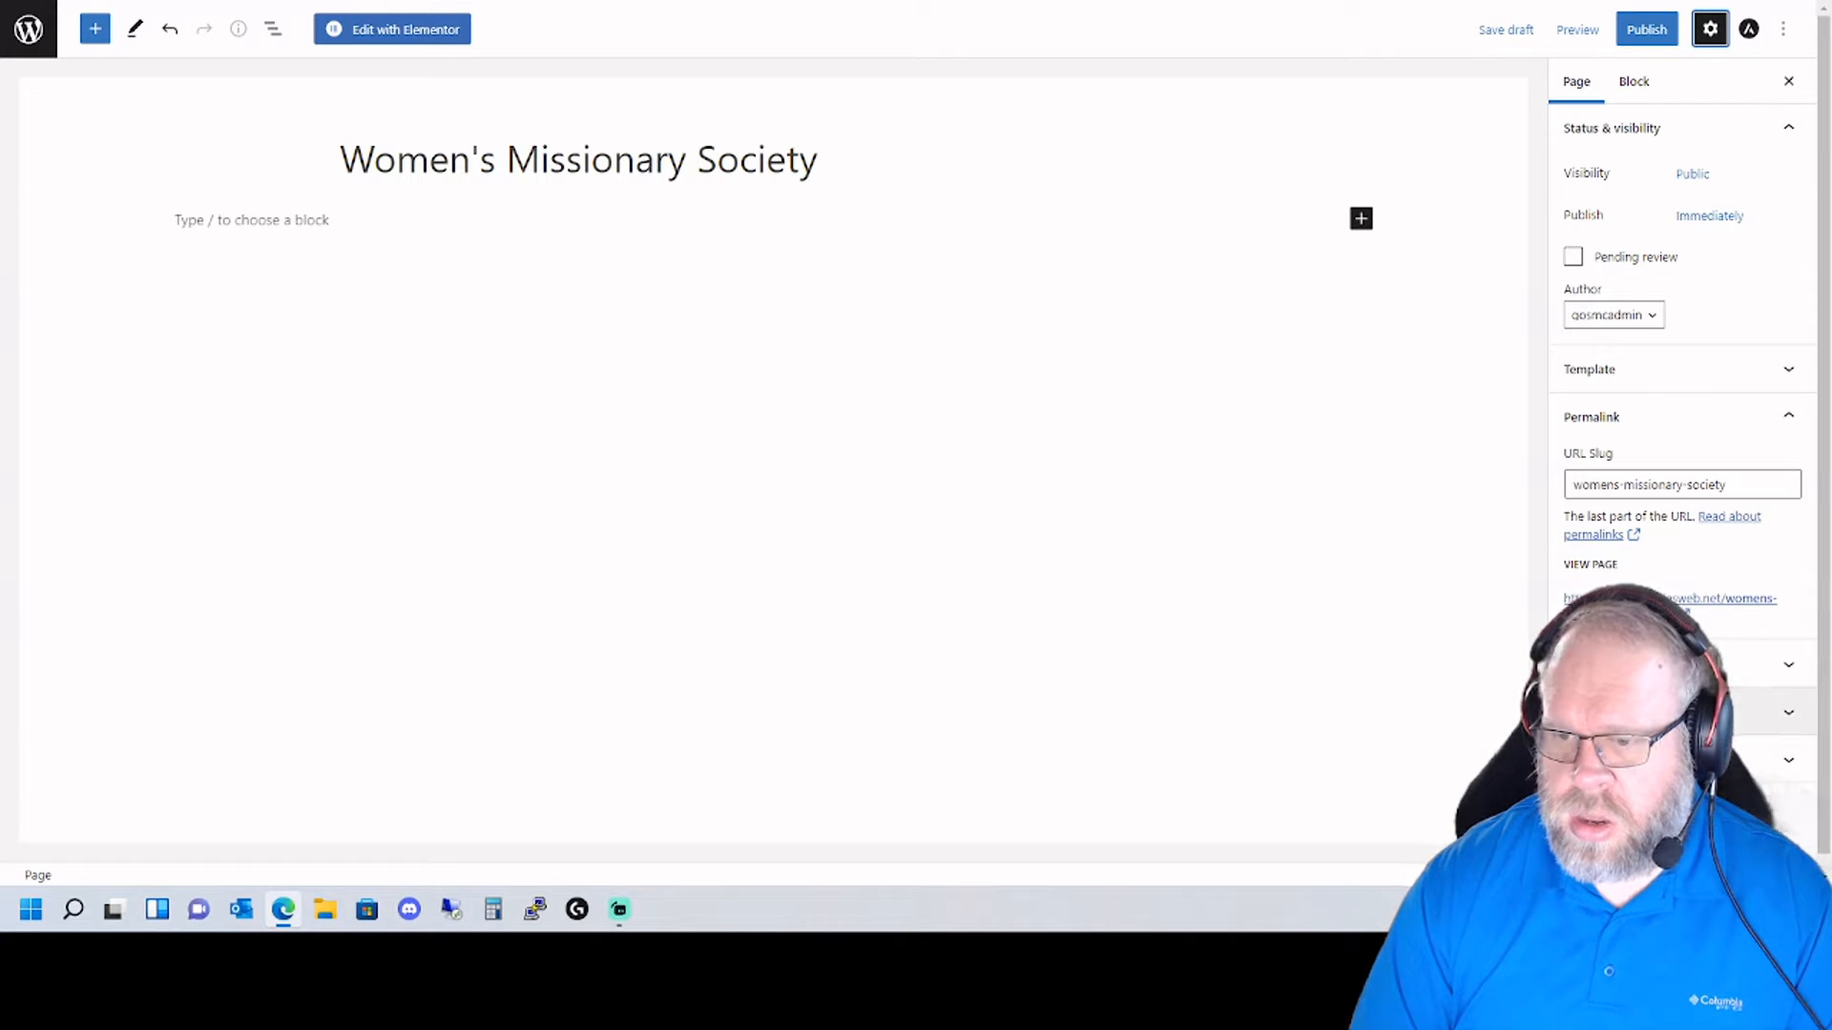
click(1573, 259)
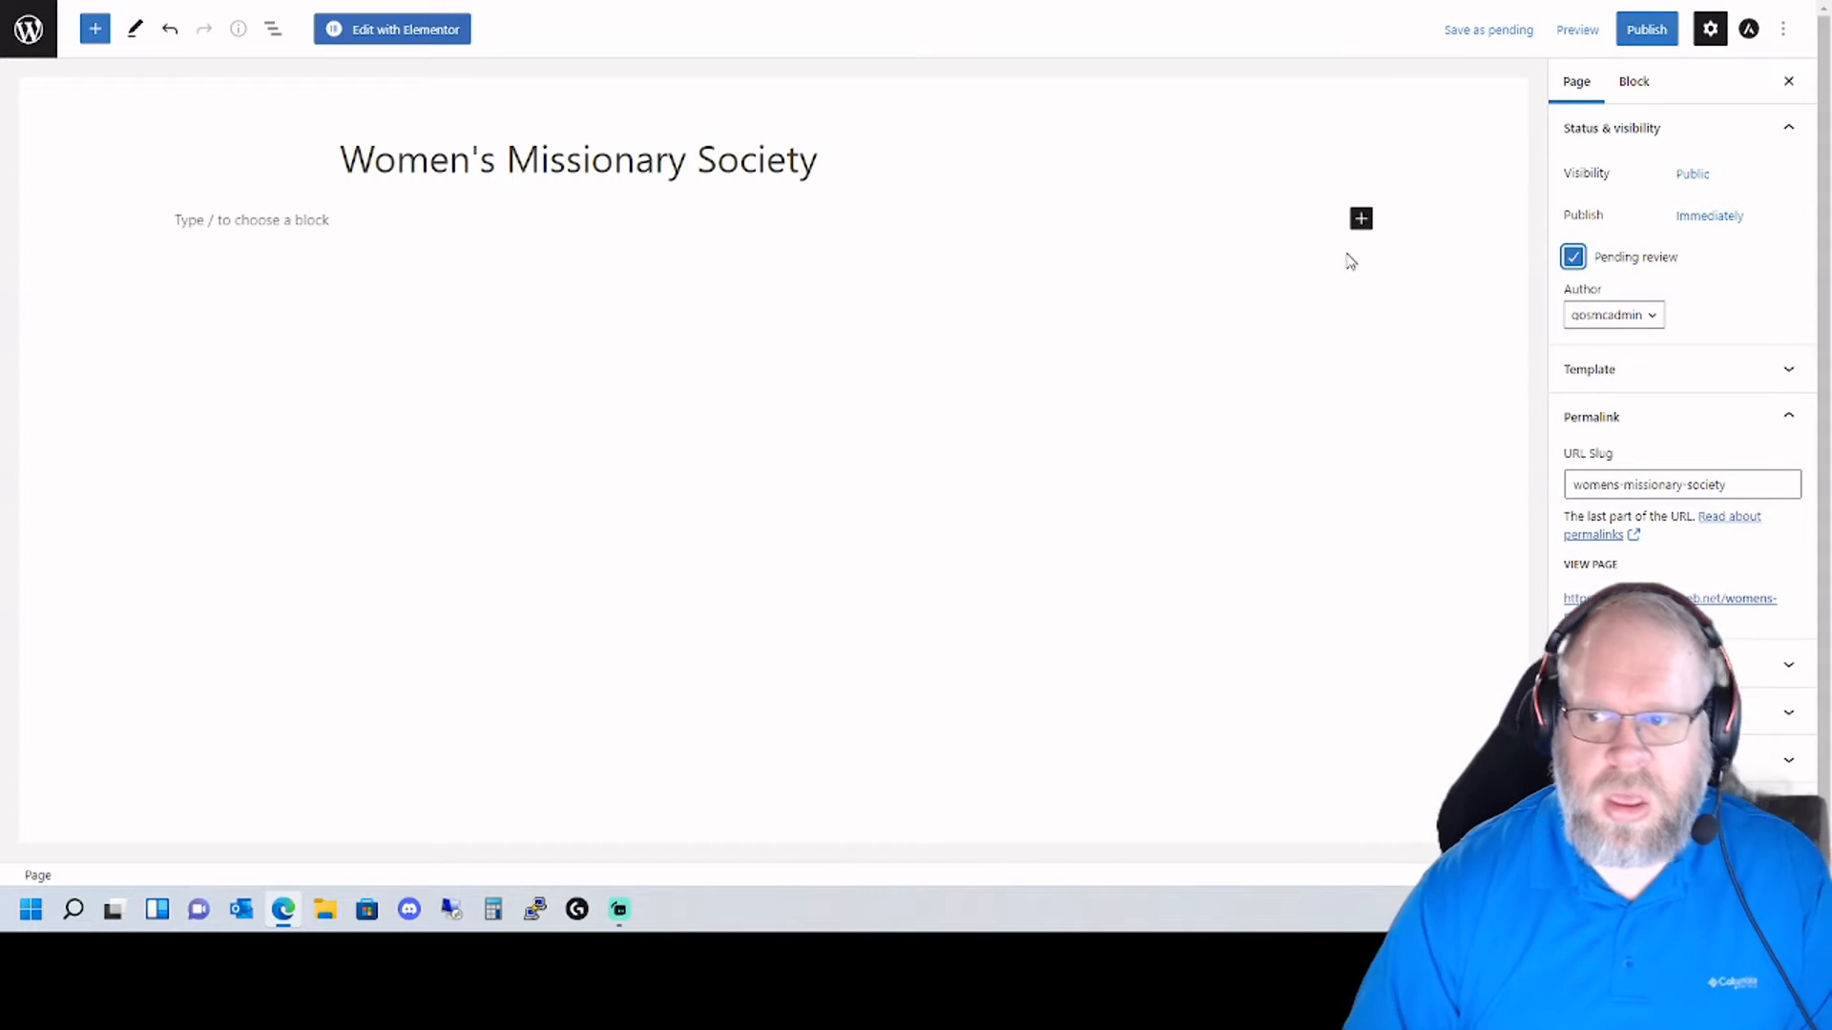
click(1574, 258)
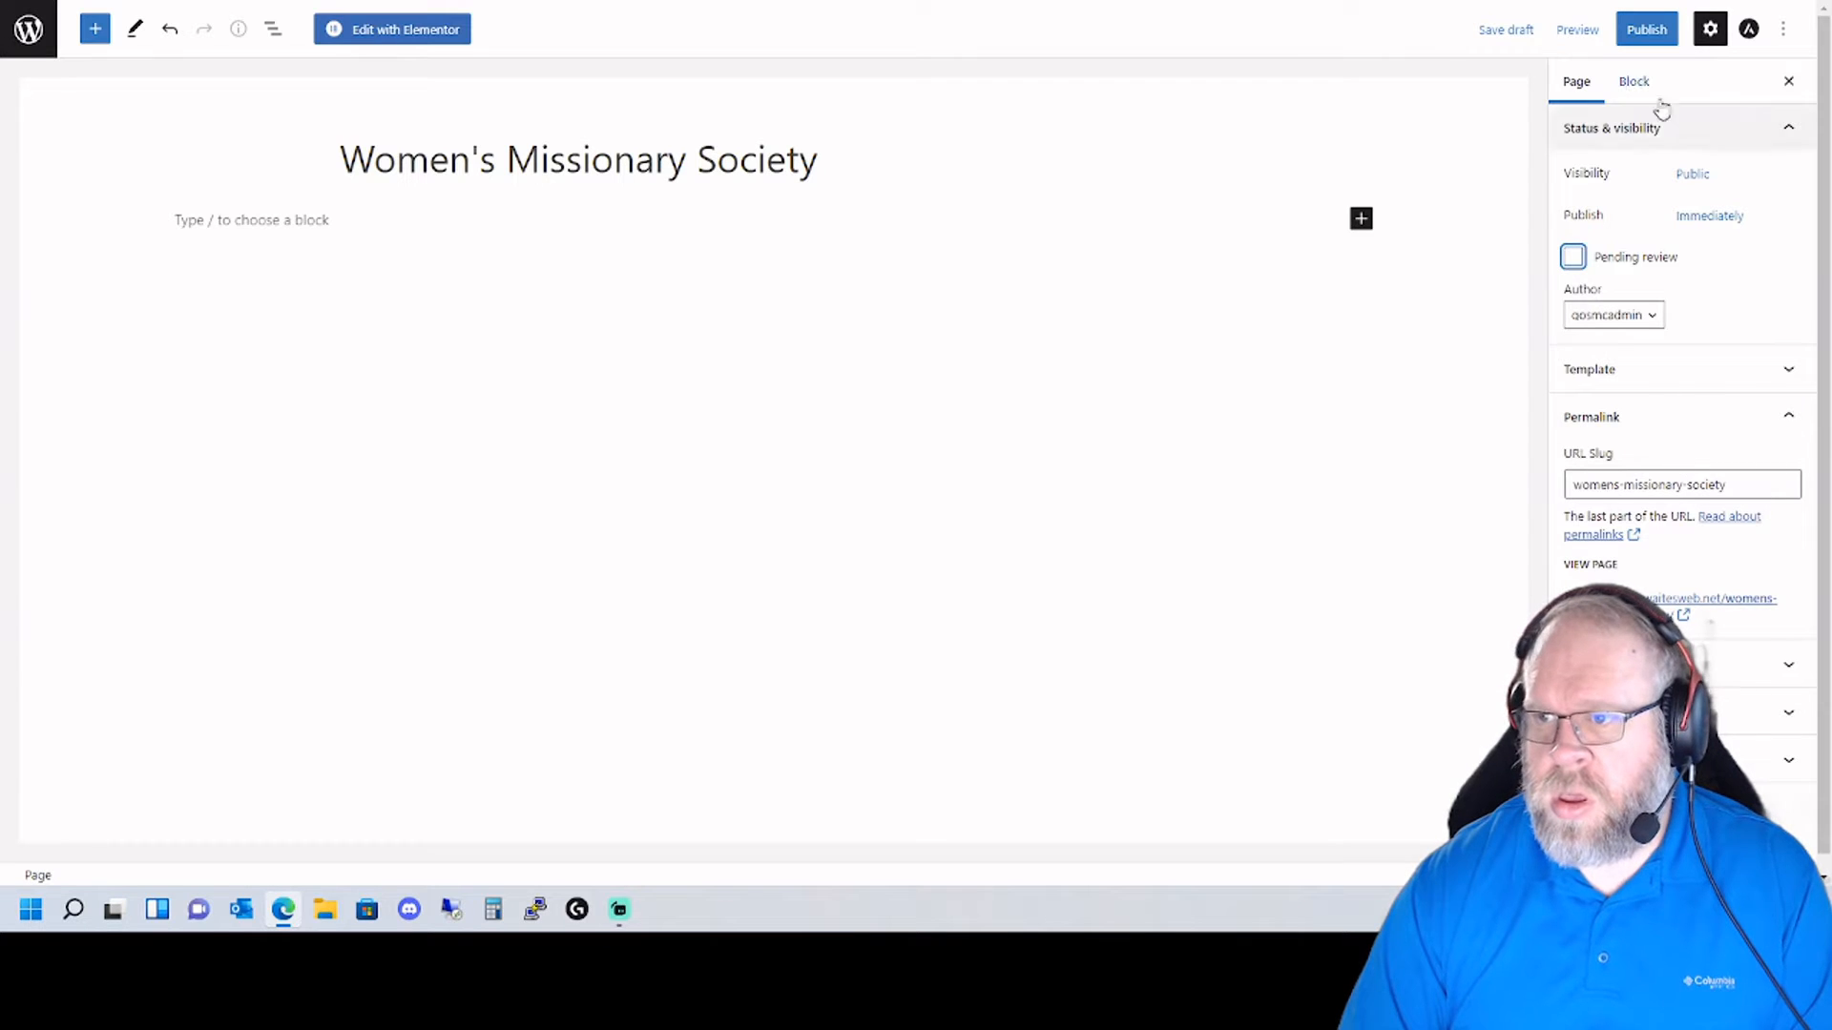
click(1664, 33)
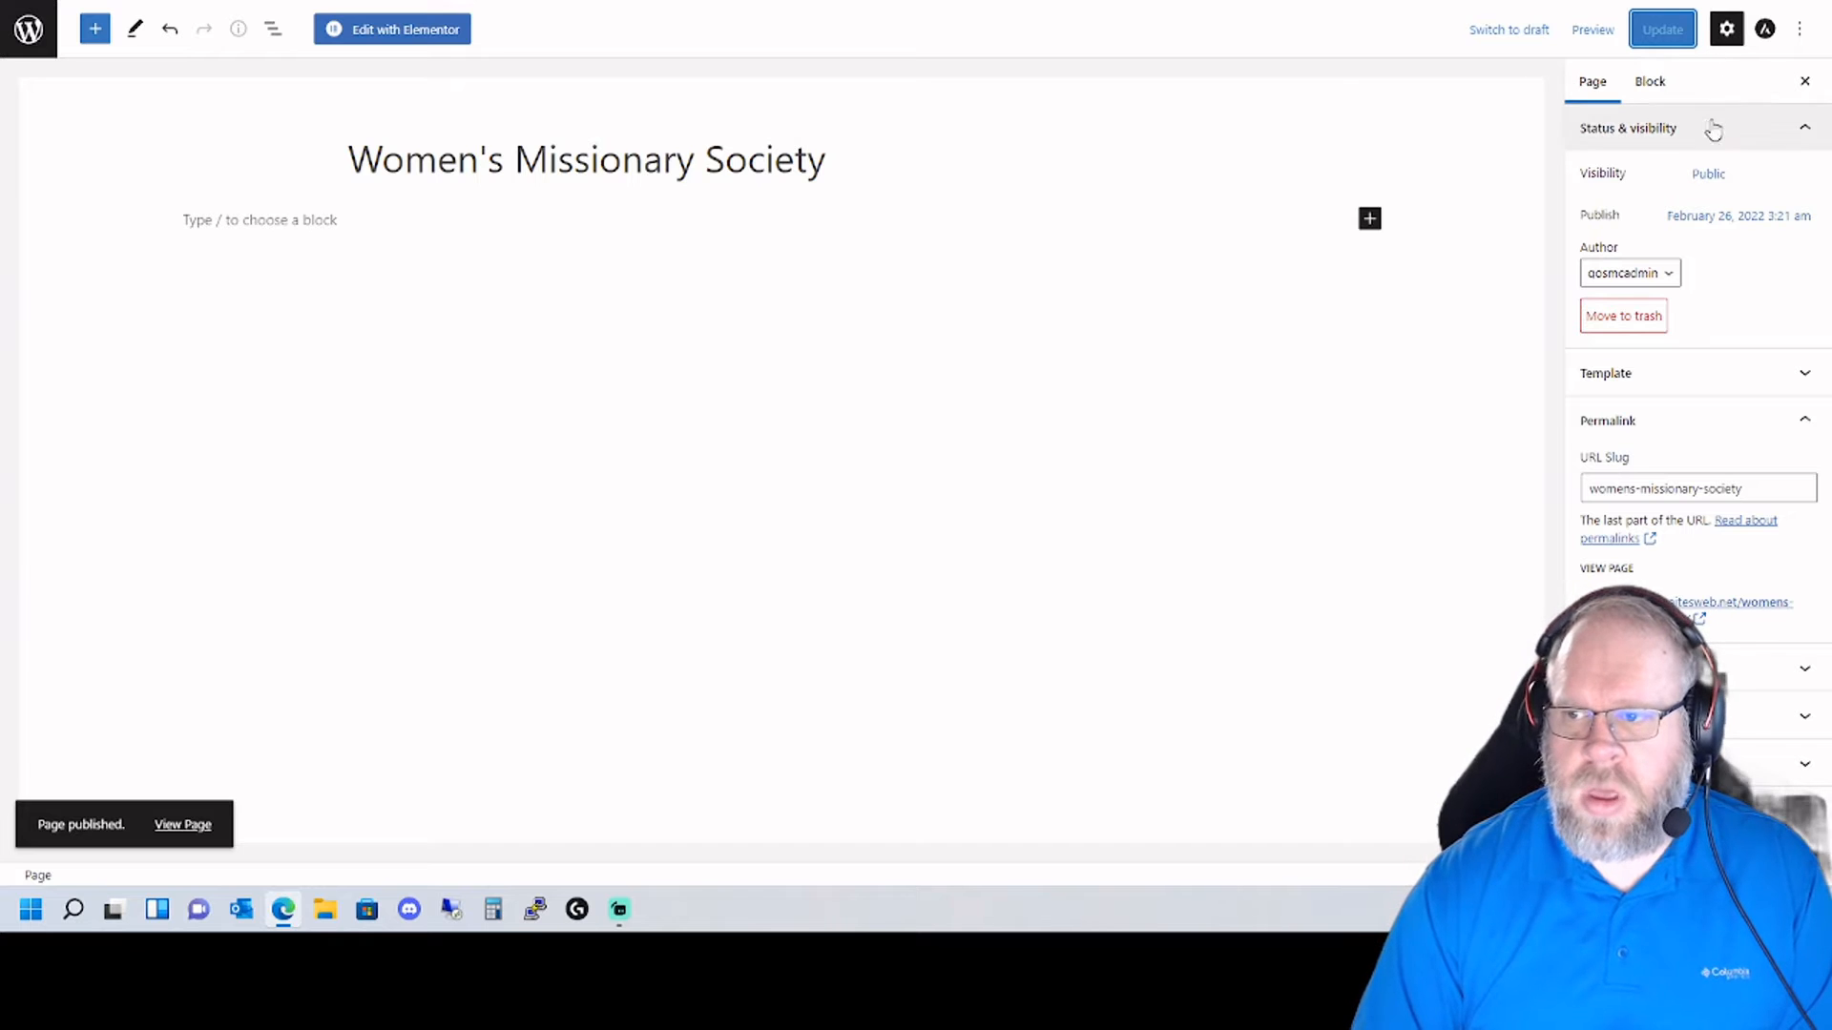
- Return to the pages list and add another new page titled Cartwright Men's Fellowship
click(28, 29)
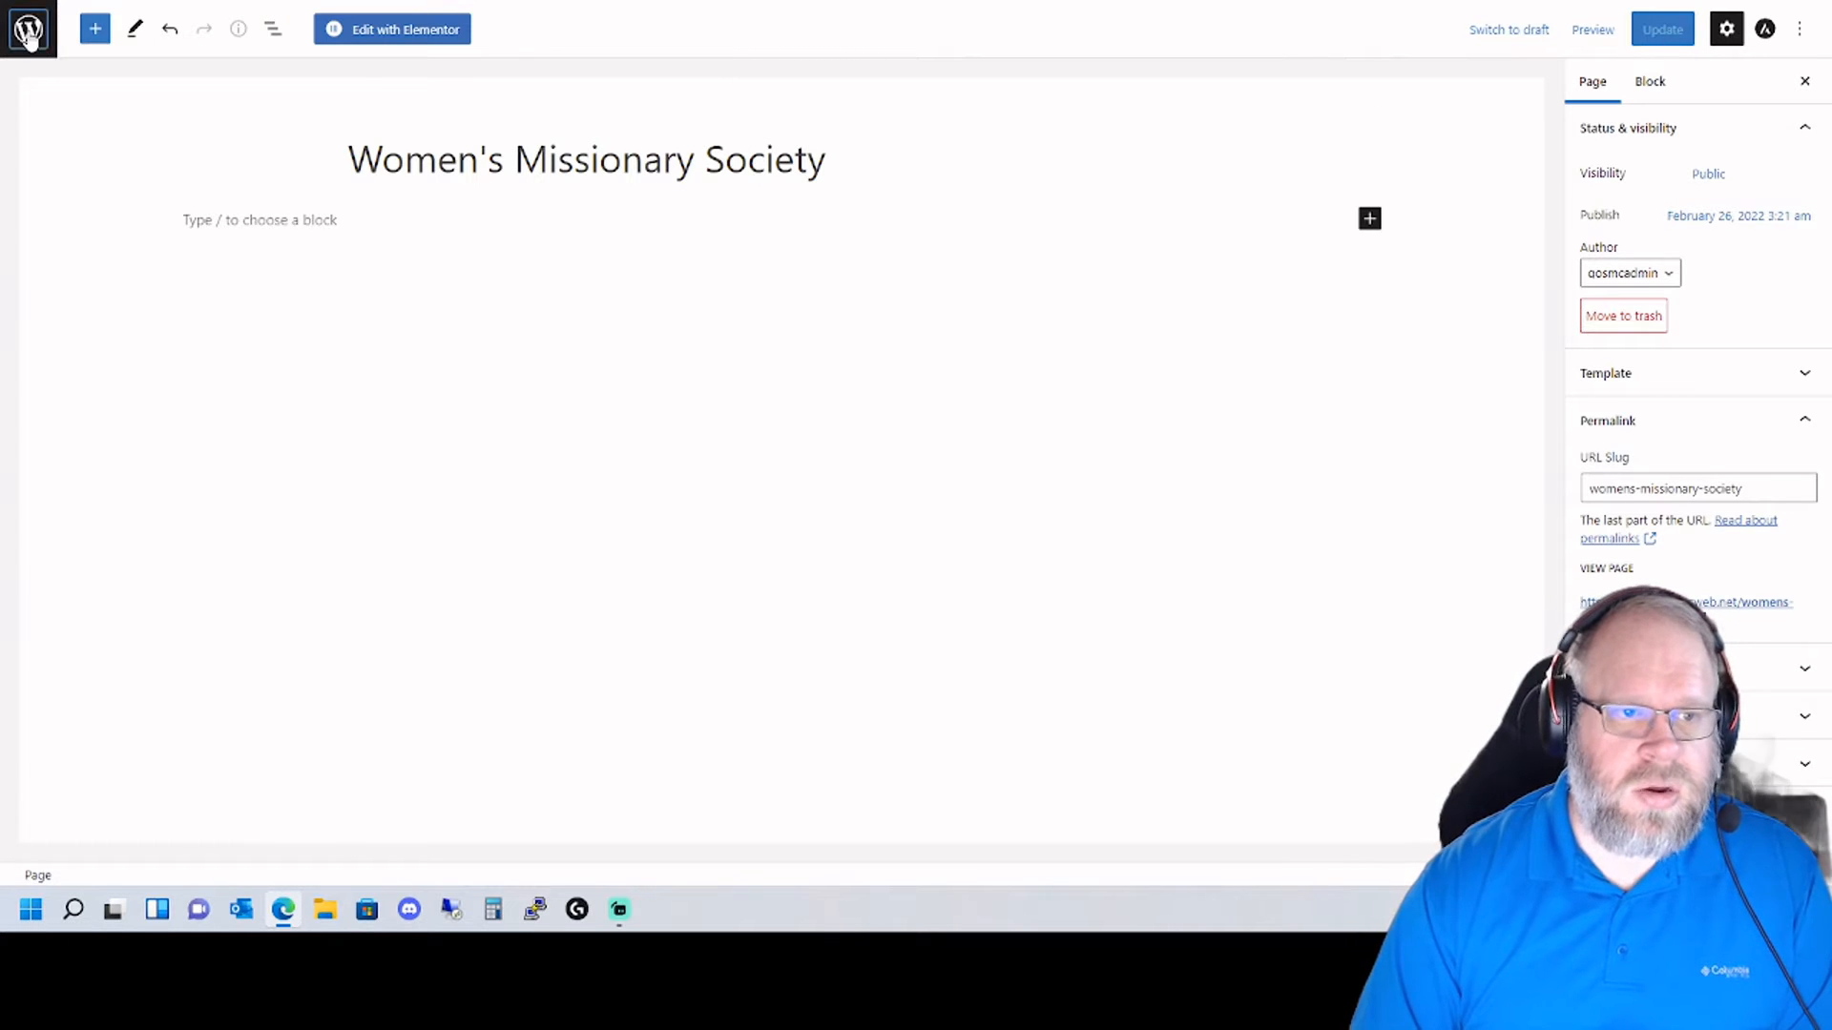
click(274, 64)
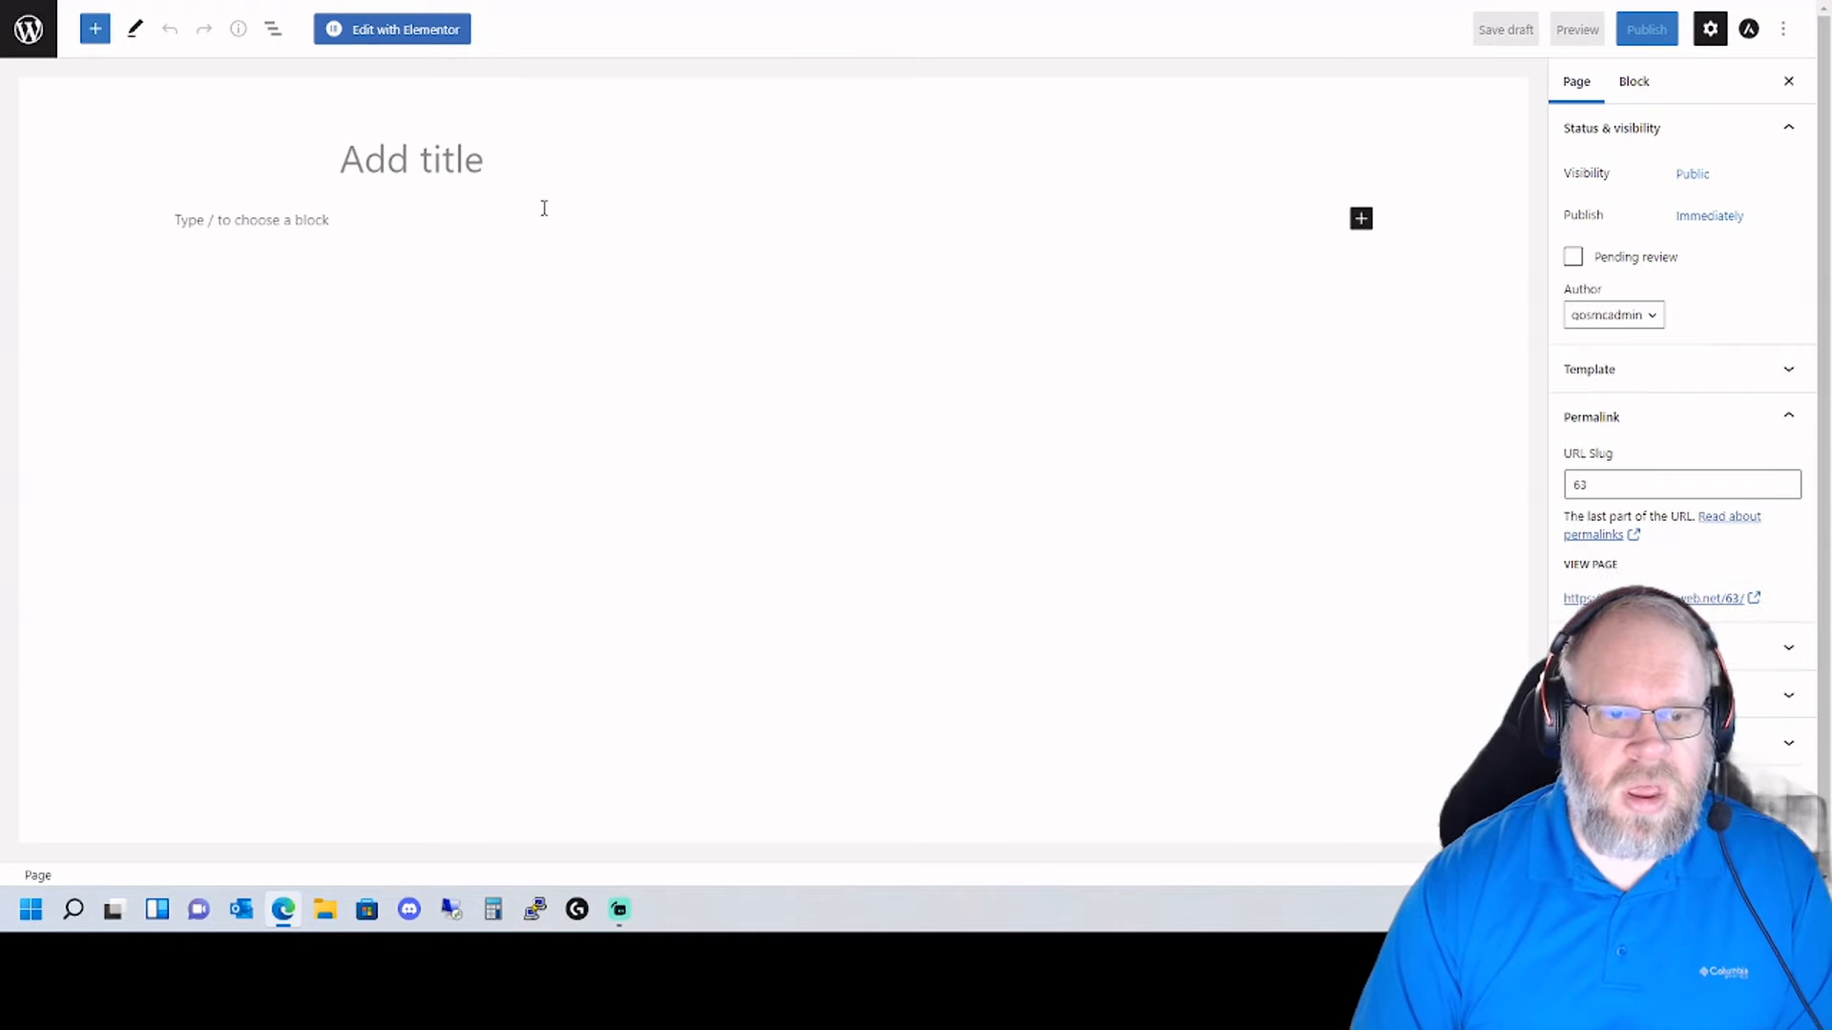
text(Cart)
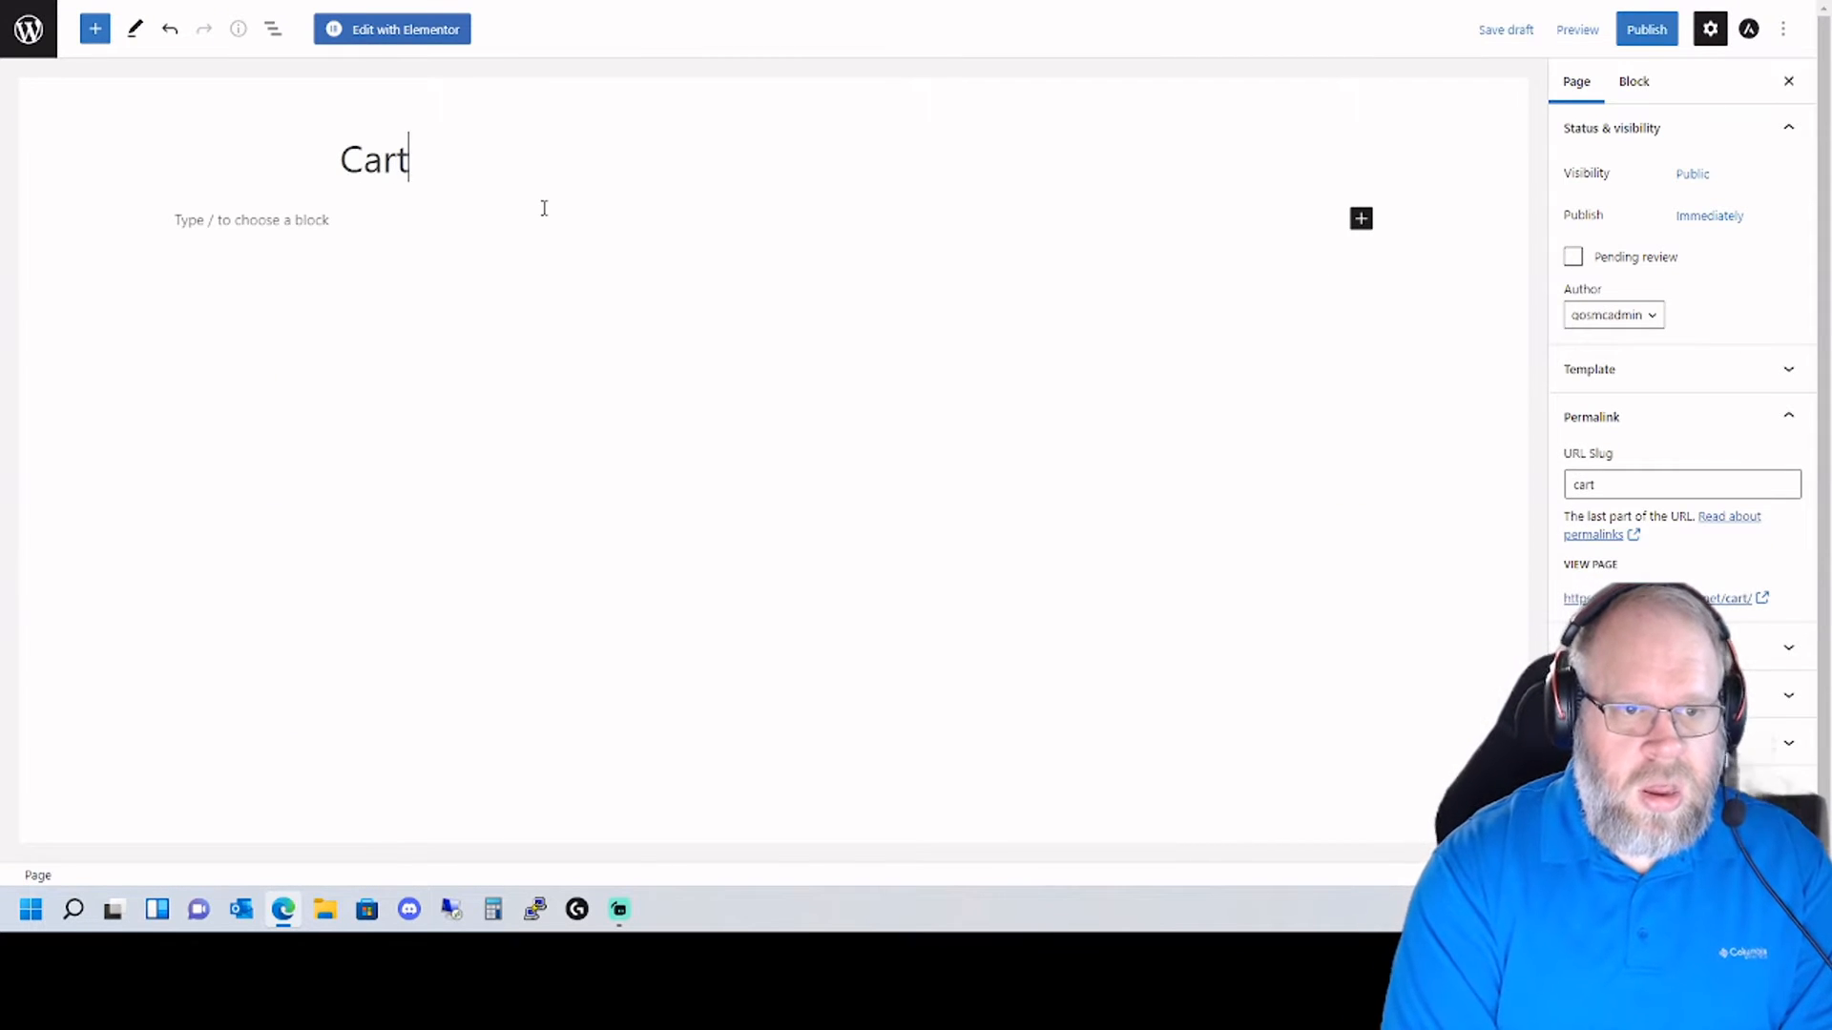
text(wright)
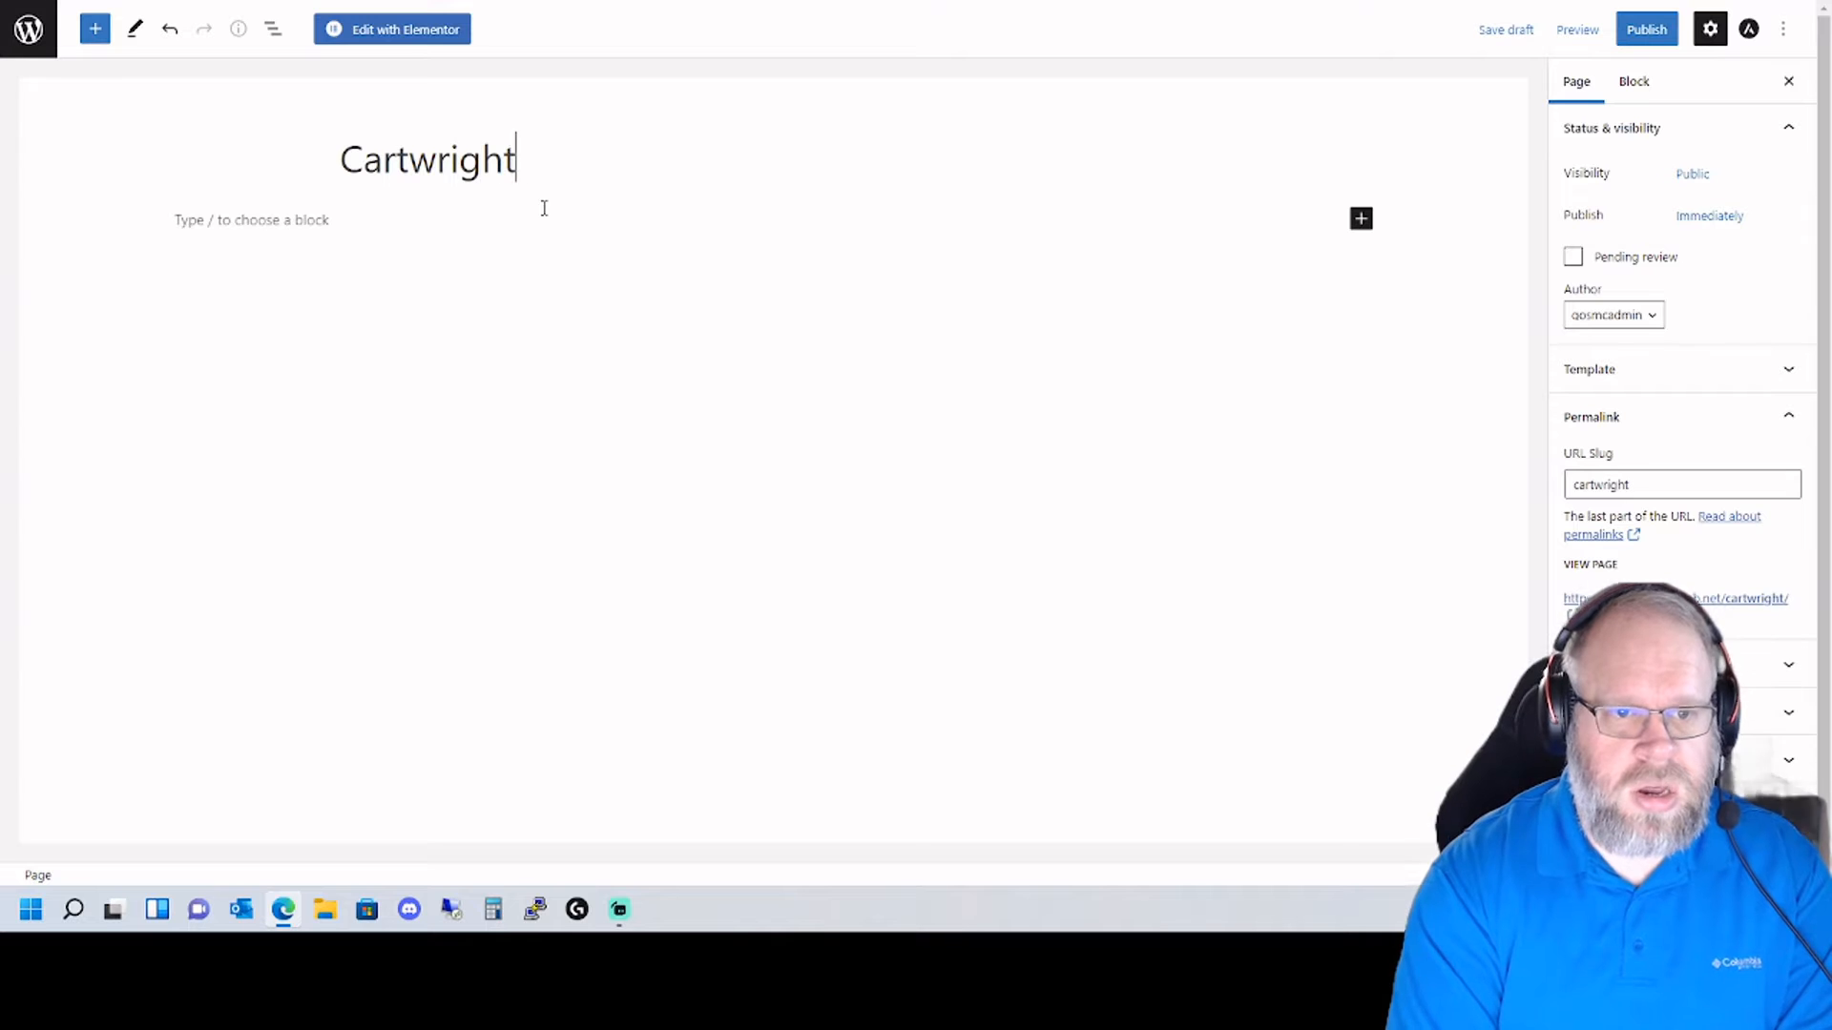
text( Men's )
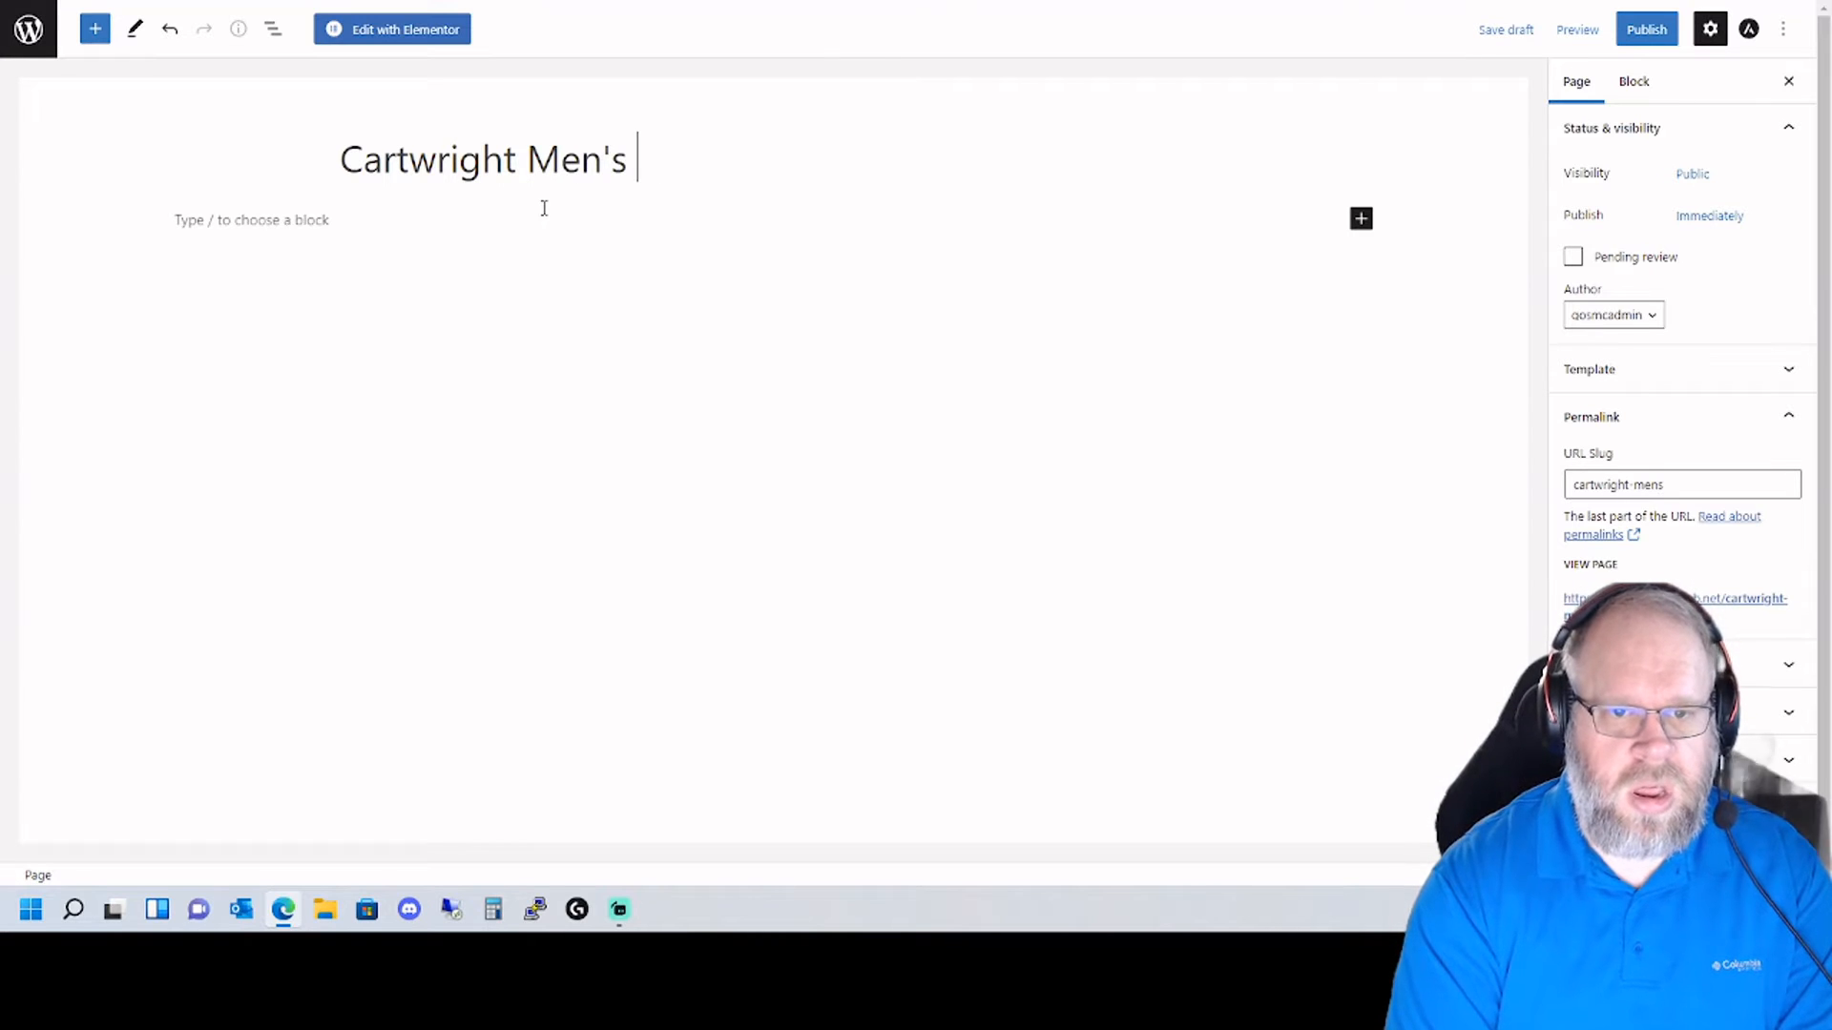
text(Fellows)
key(BackSpace)
text(ows)
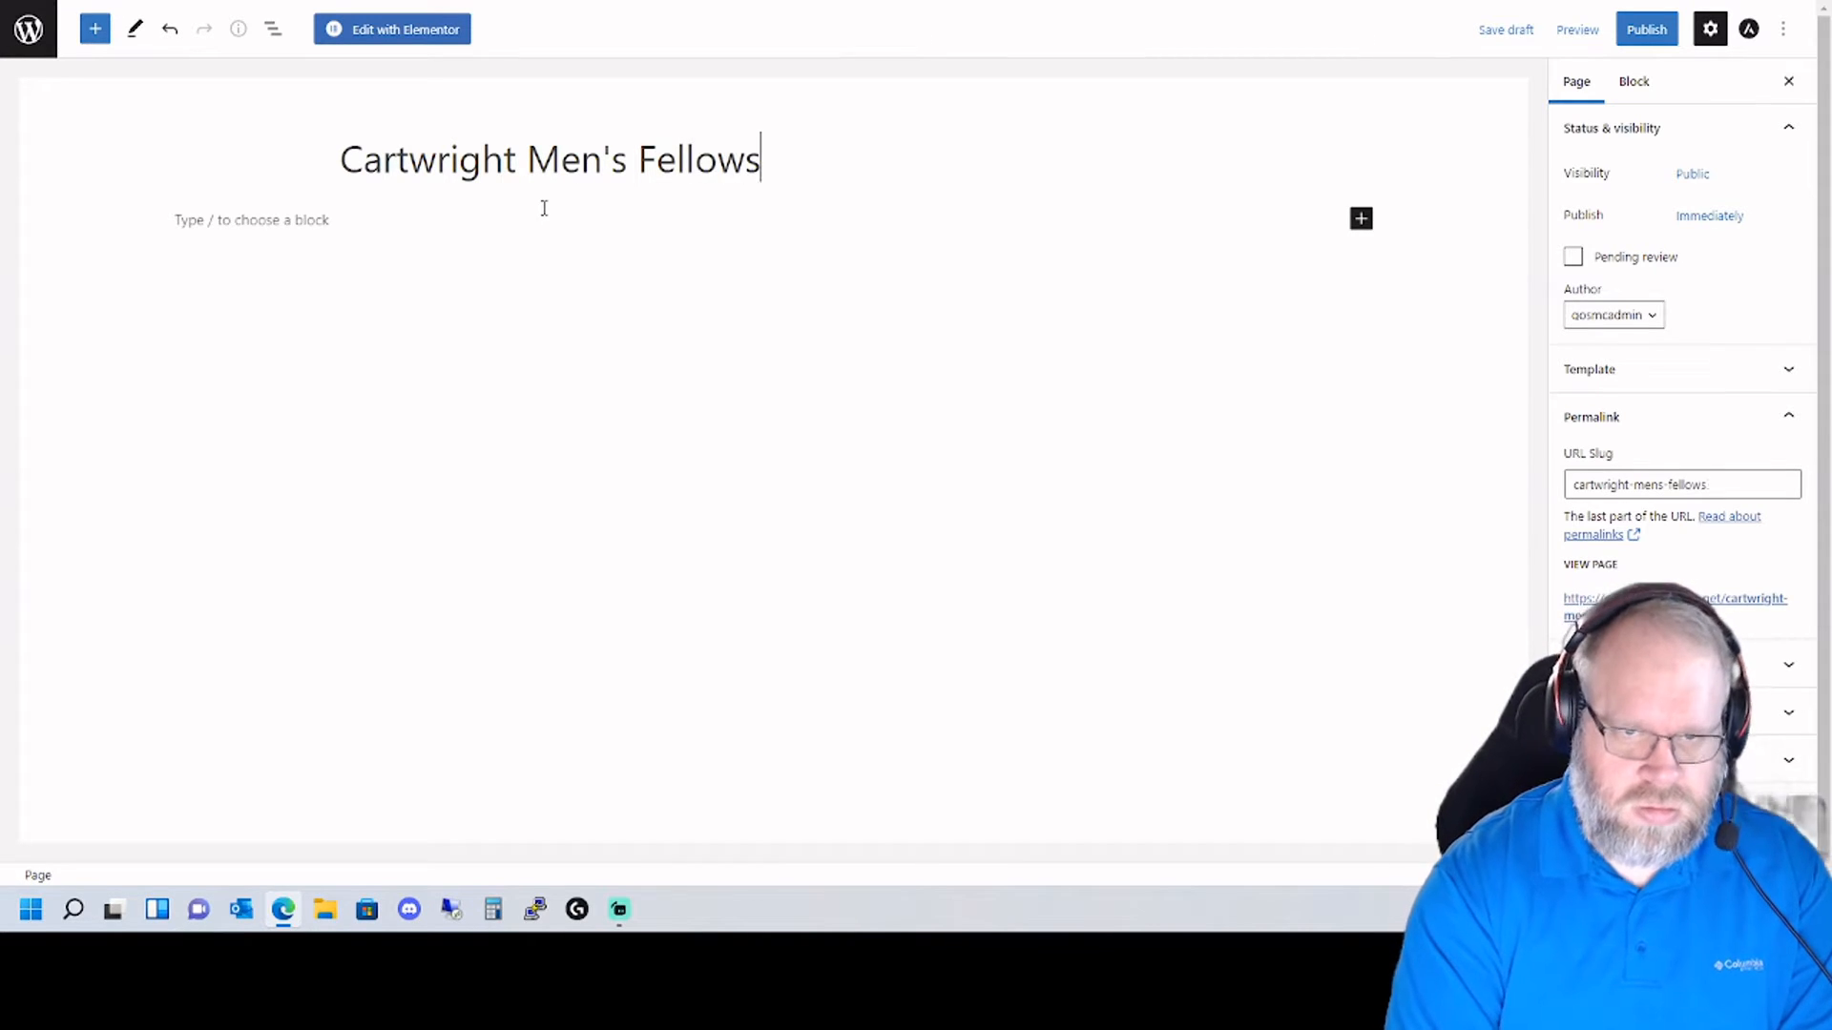
text(hip)
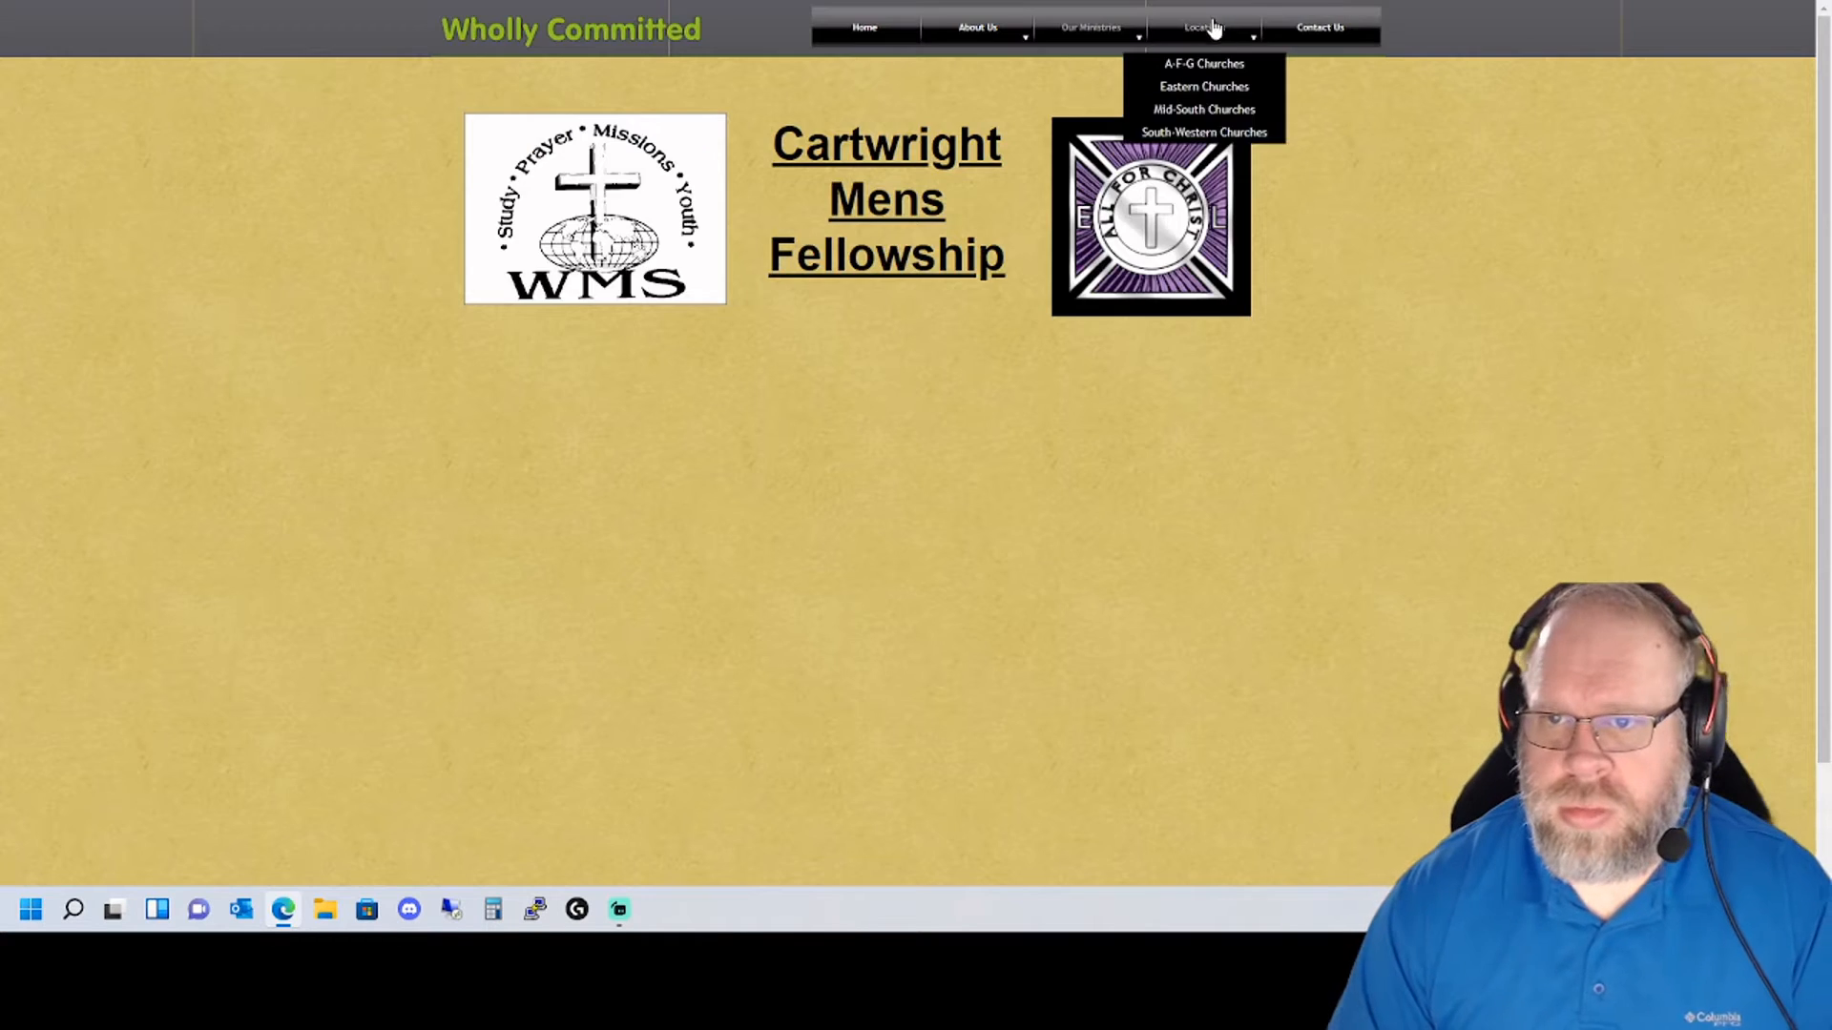
- Publish the Cartwright Men's Fellowship page and add another new page titled Epworth League, checking the name against the old site's ministries
mouse_move(1094, 38)
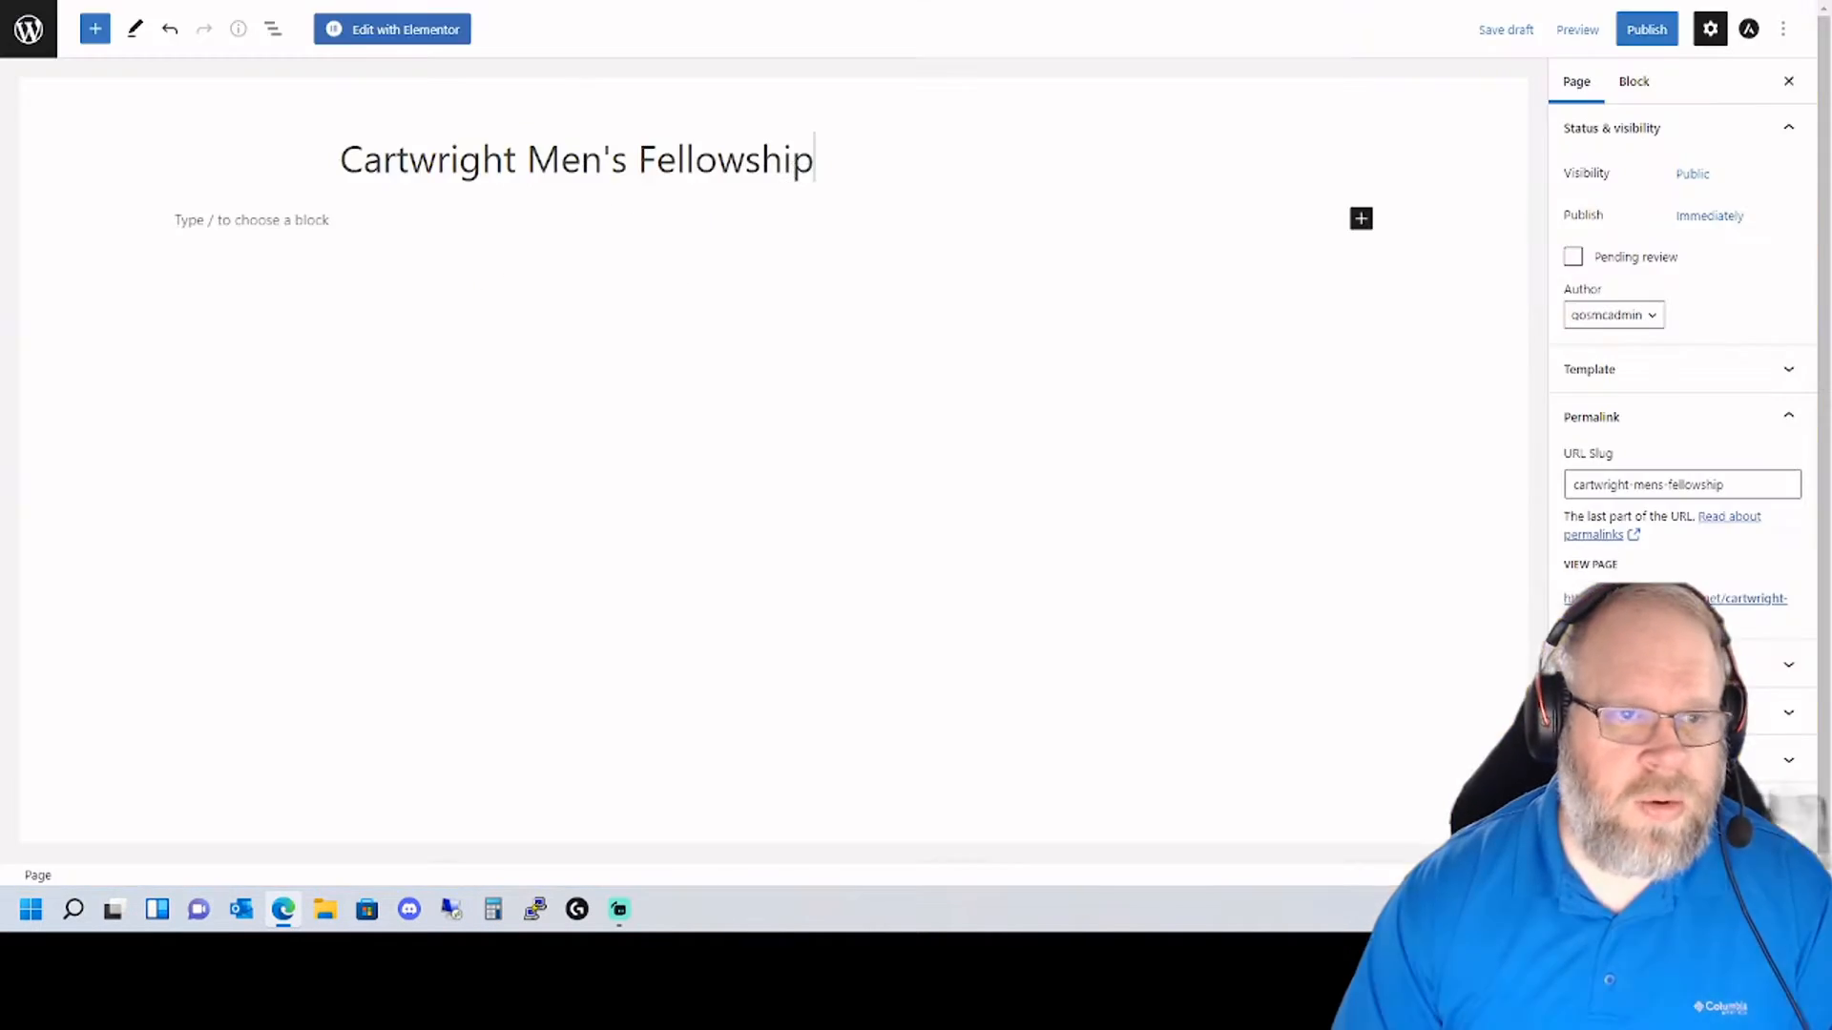
click(1633, 36)
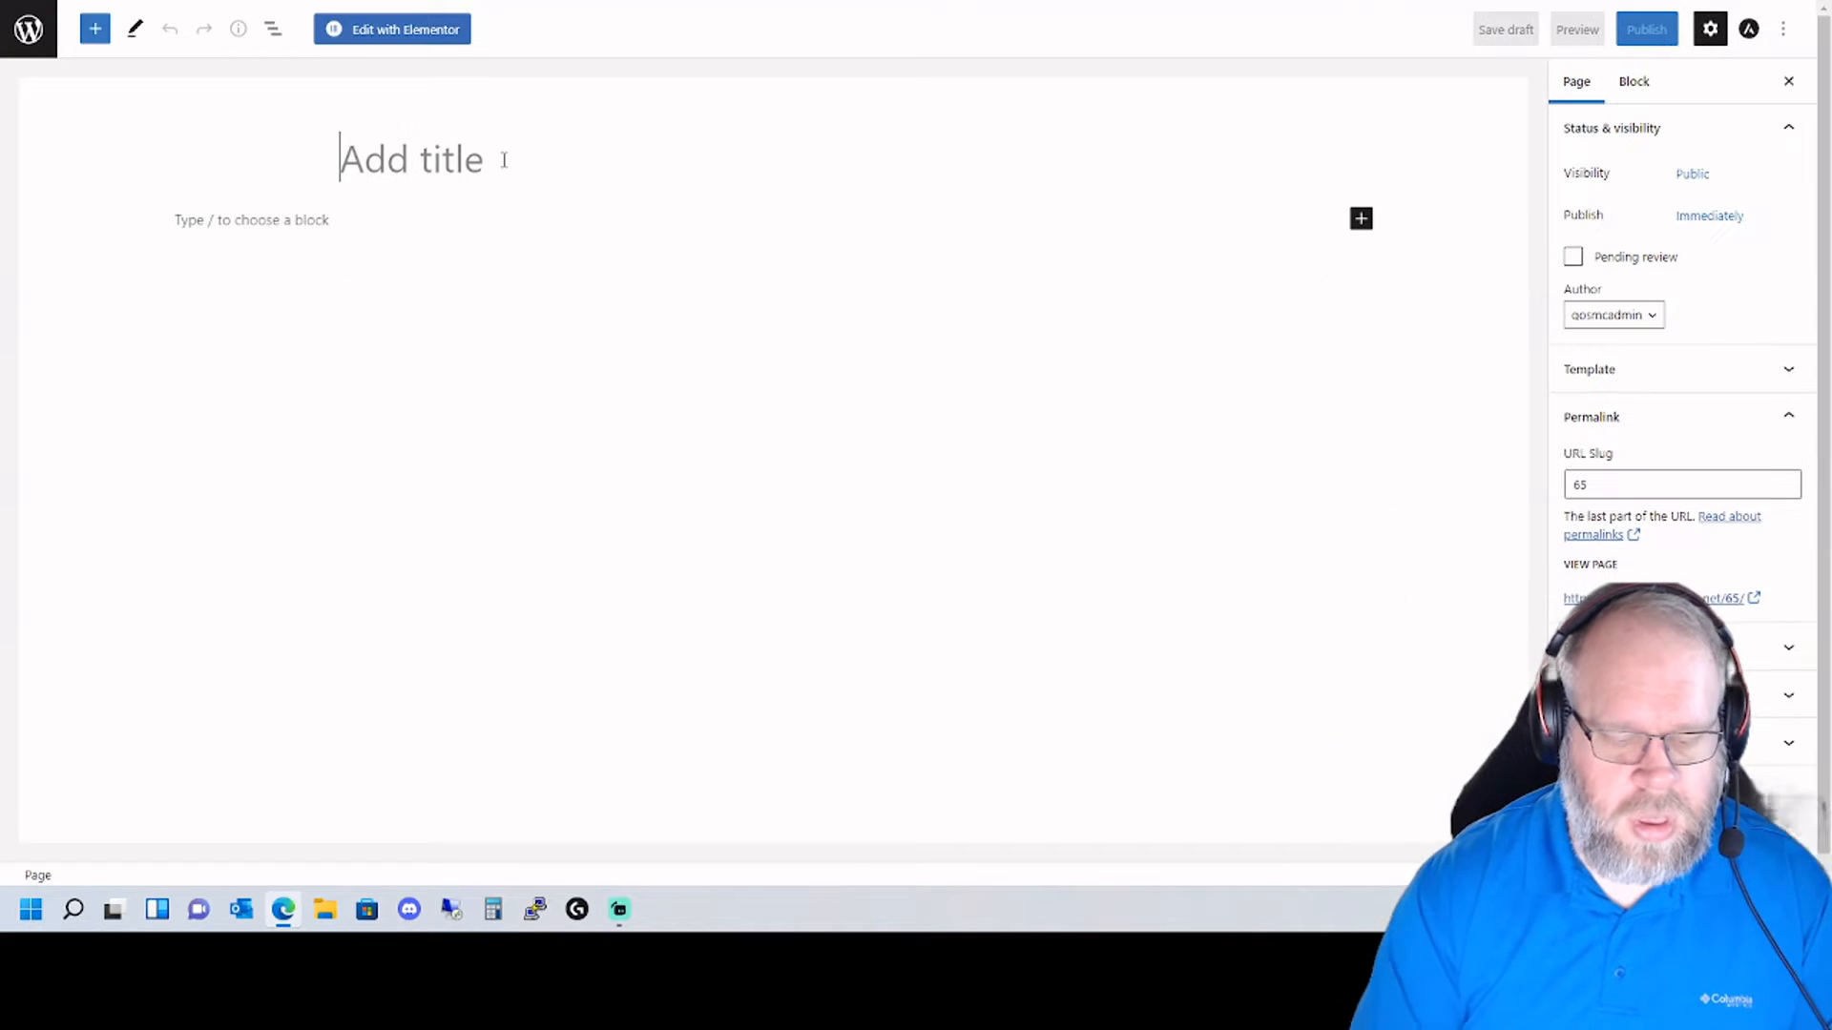
text(Epwo)
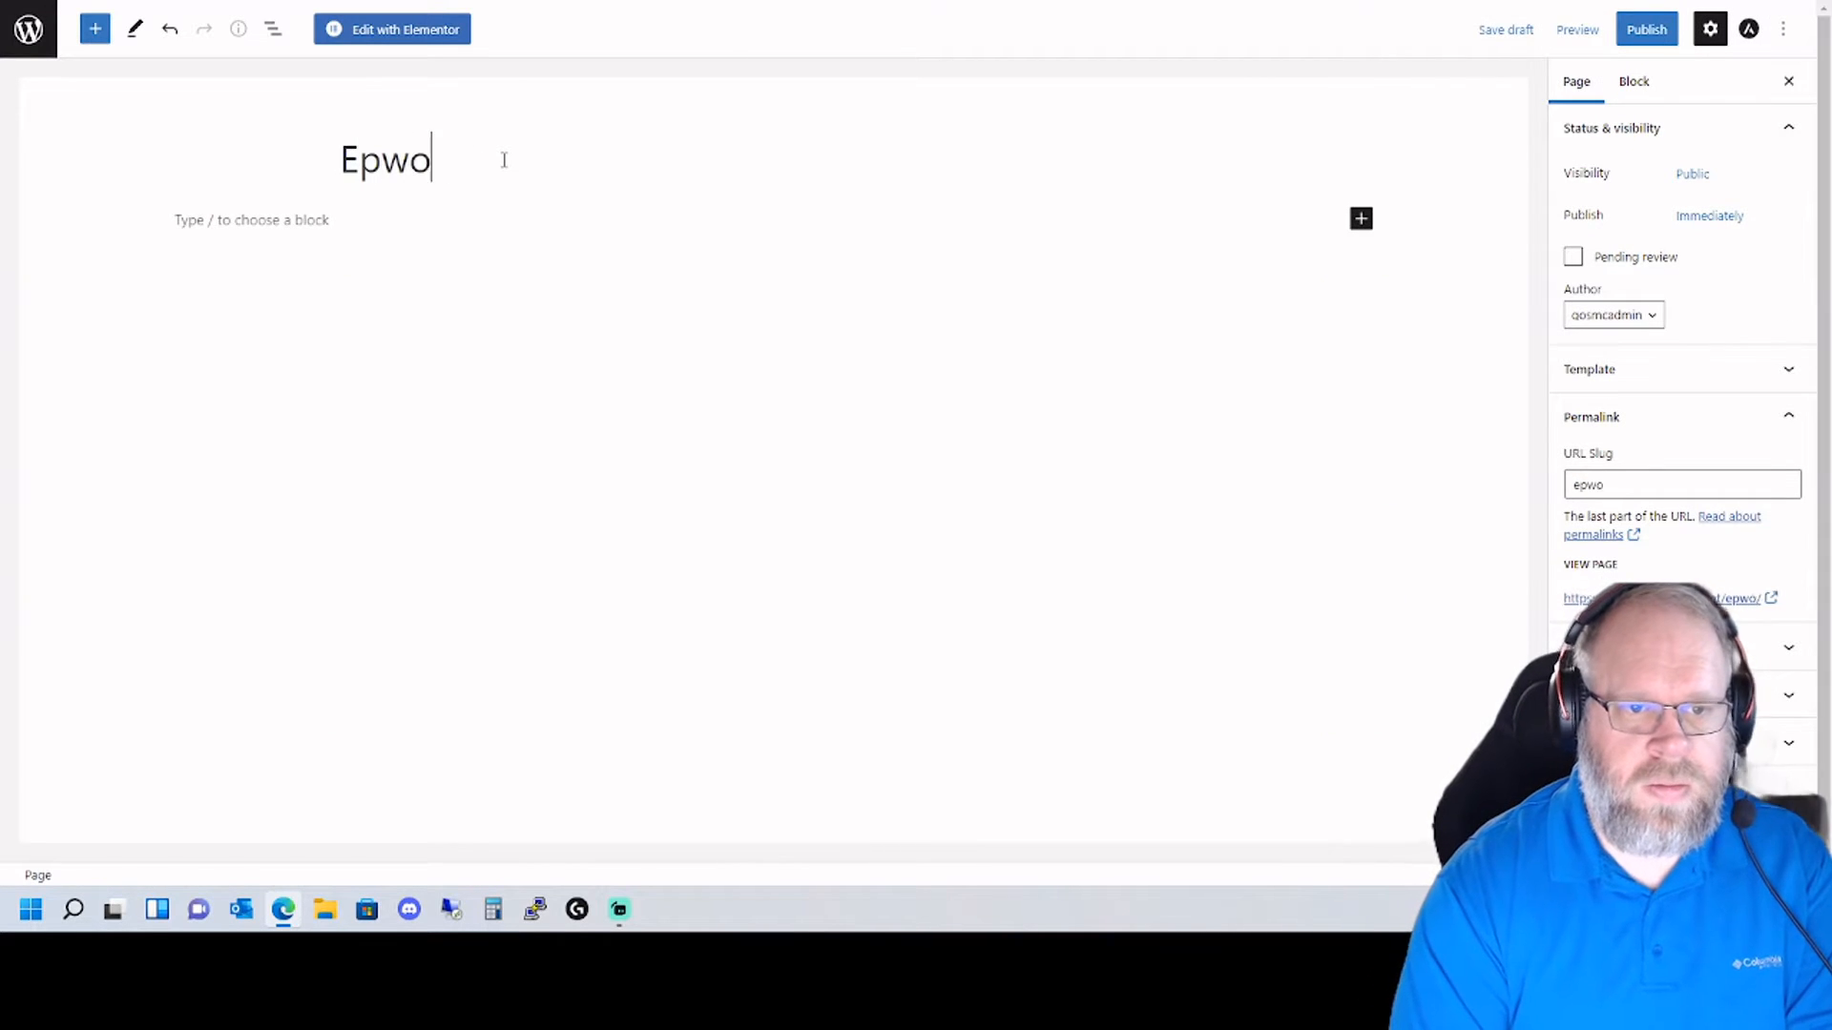
text(rth Leauge)
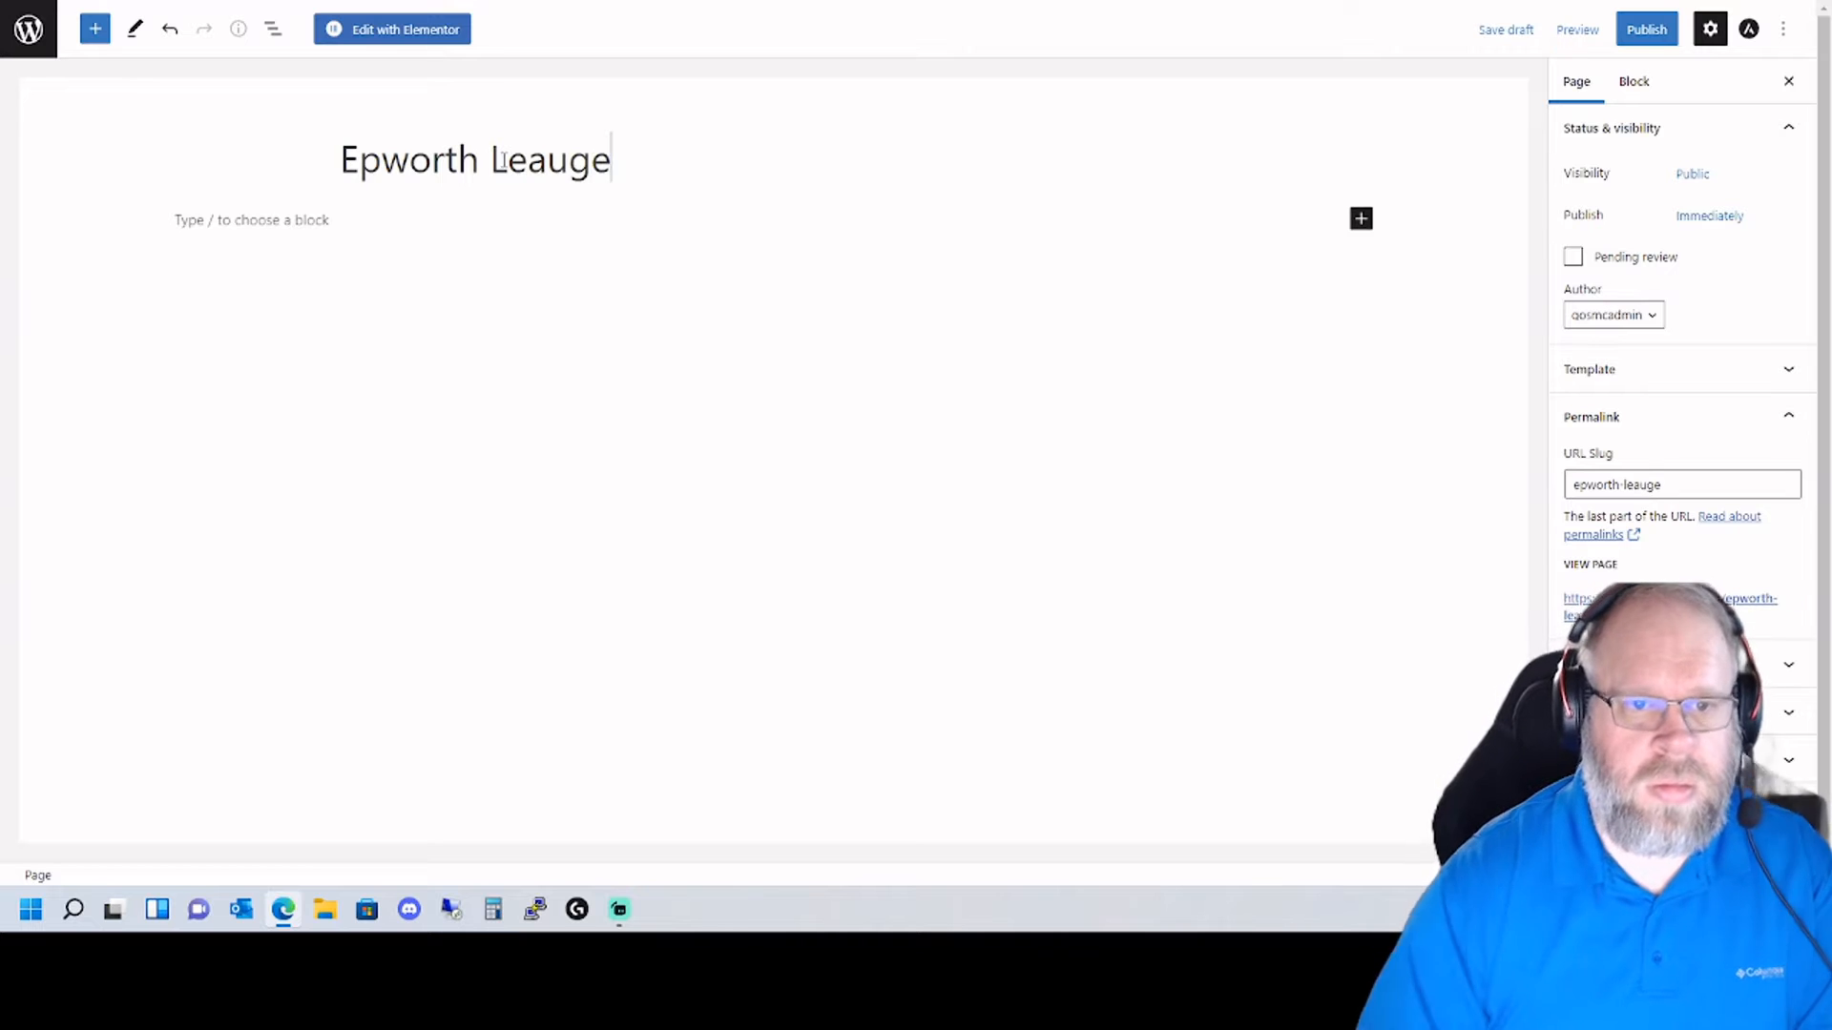
key(BackSpace)
key(BackSpace)
key(BackSpace)
text(gue)
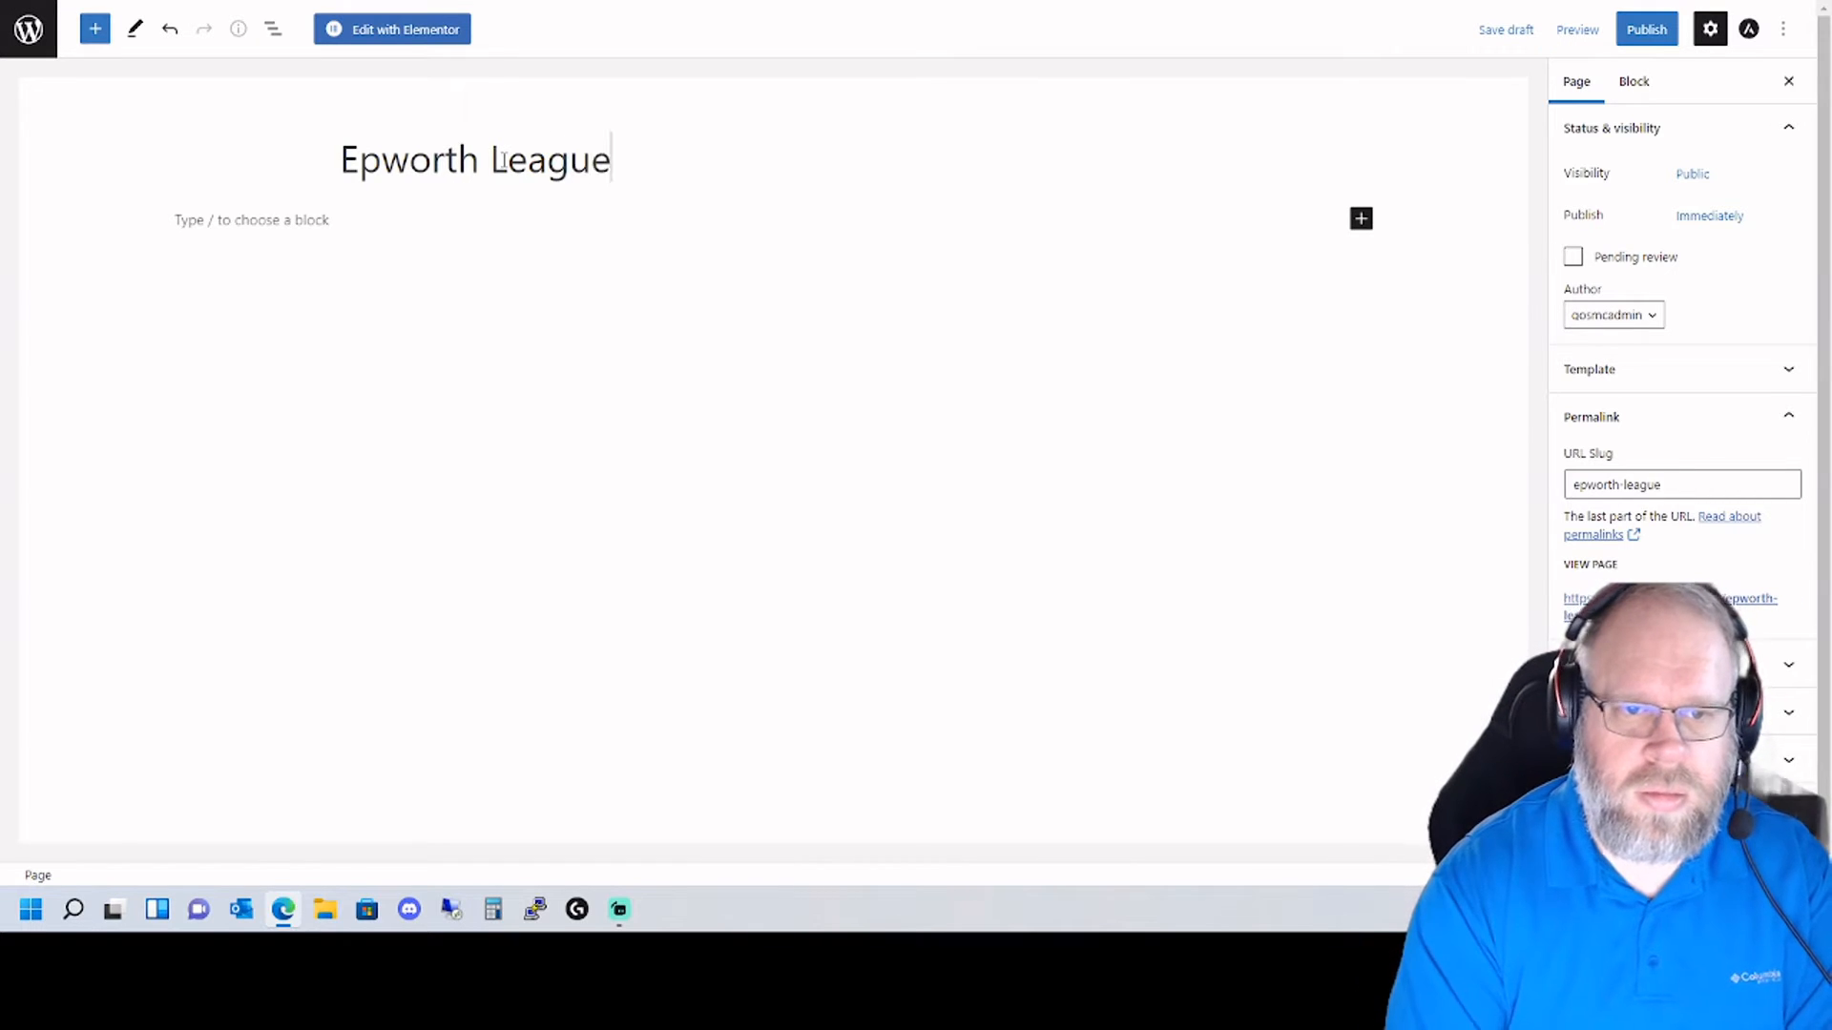
key(BackSpace)
key(BackSpace)
text(ue)
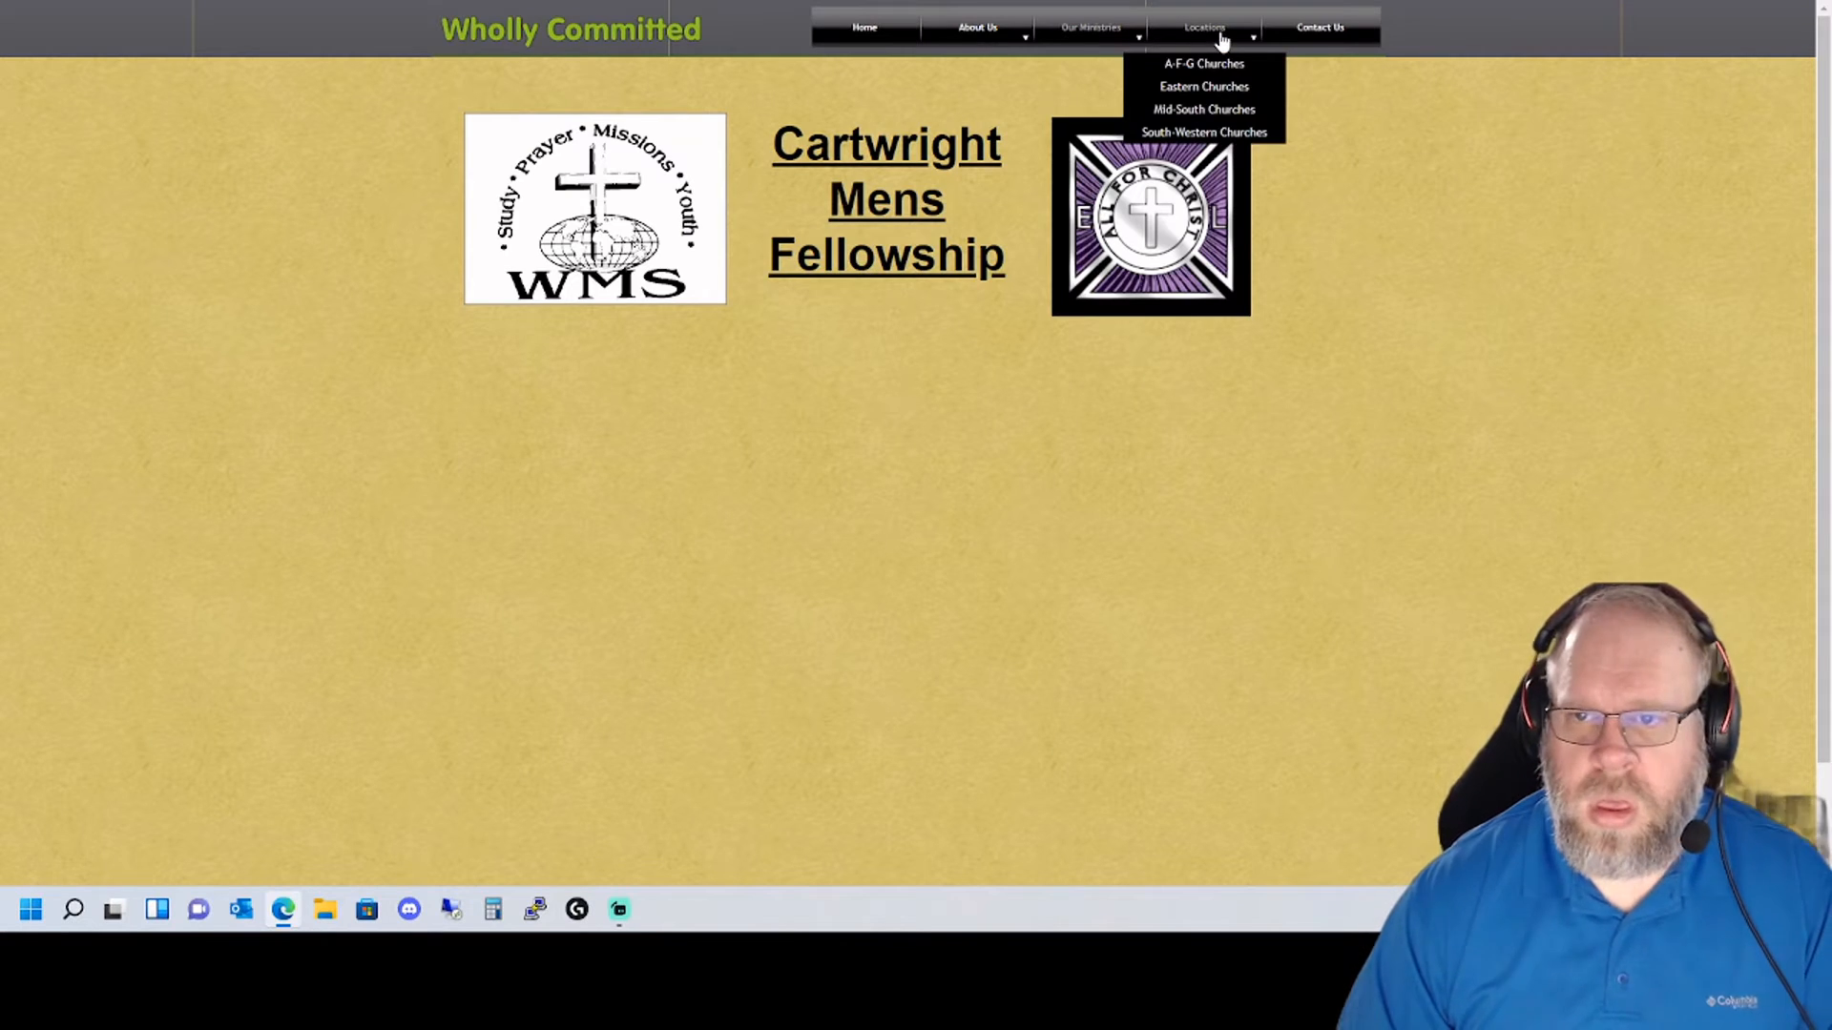
- Open the WMC President's Message under Women's Missionary Society on the old site and read through its content
mouse_move(1090, 28)
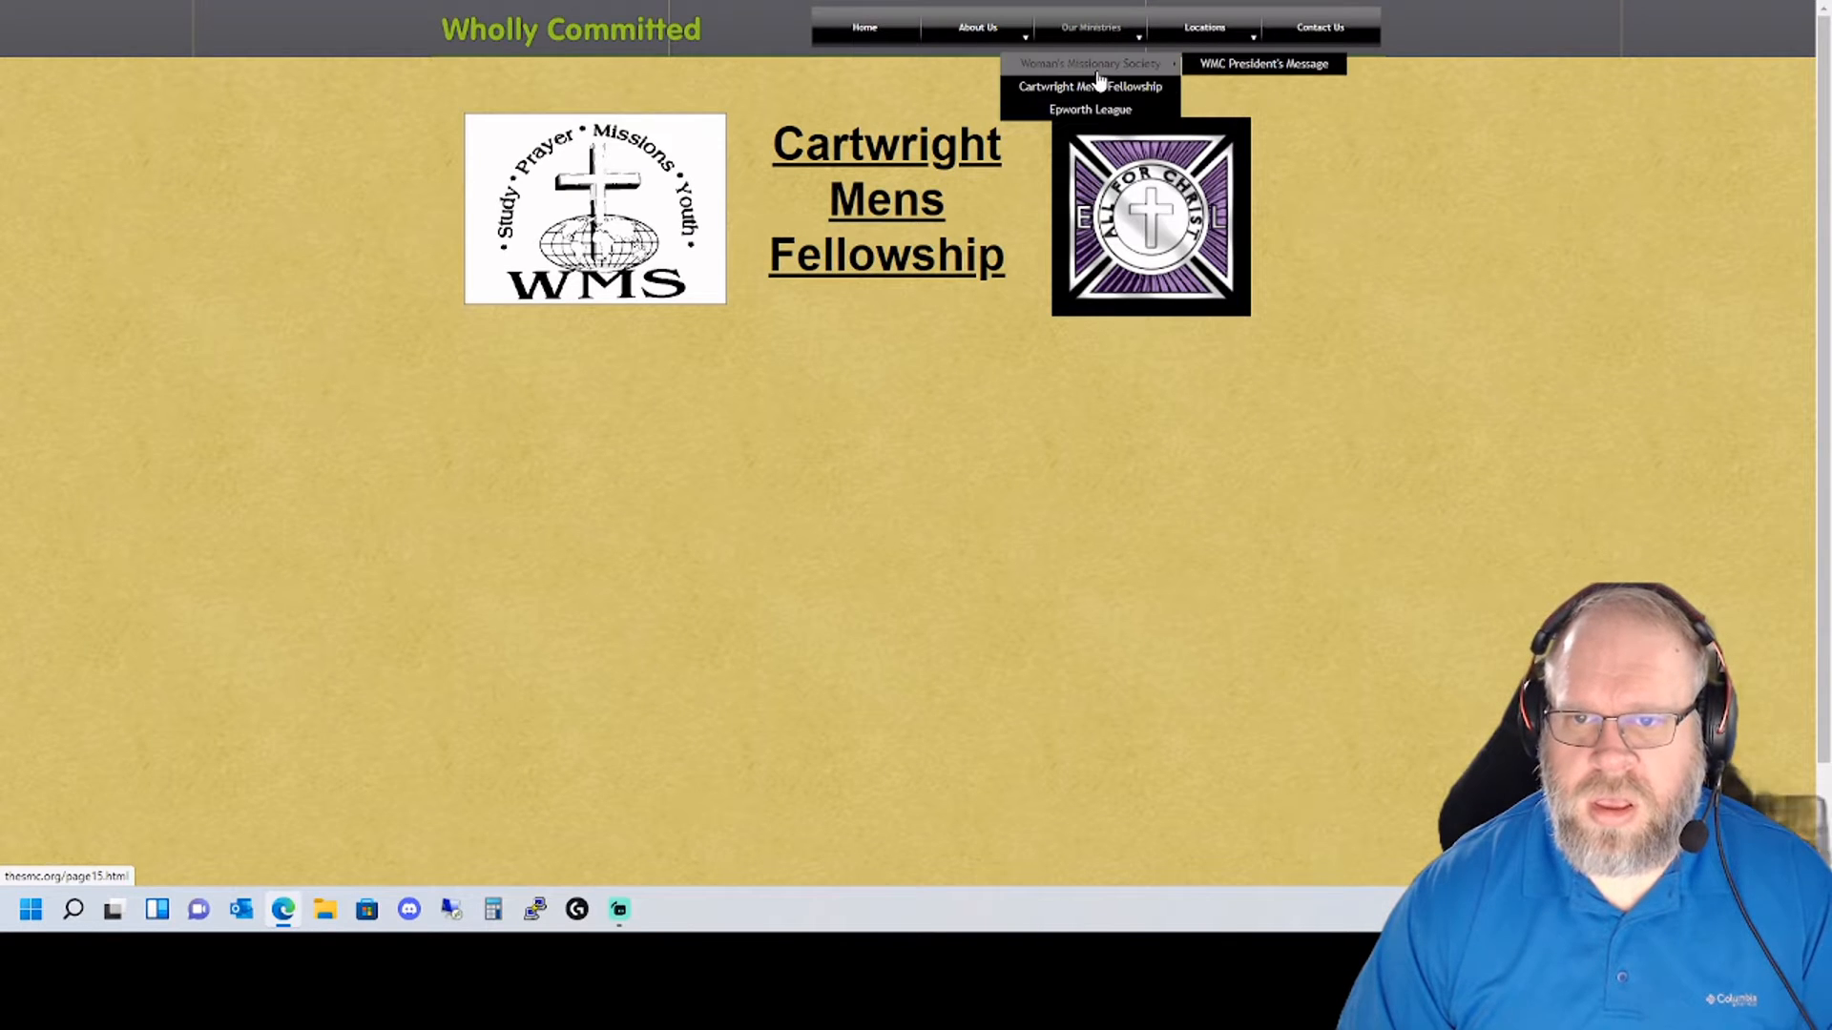
mouse_move(1107, 63)
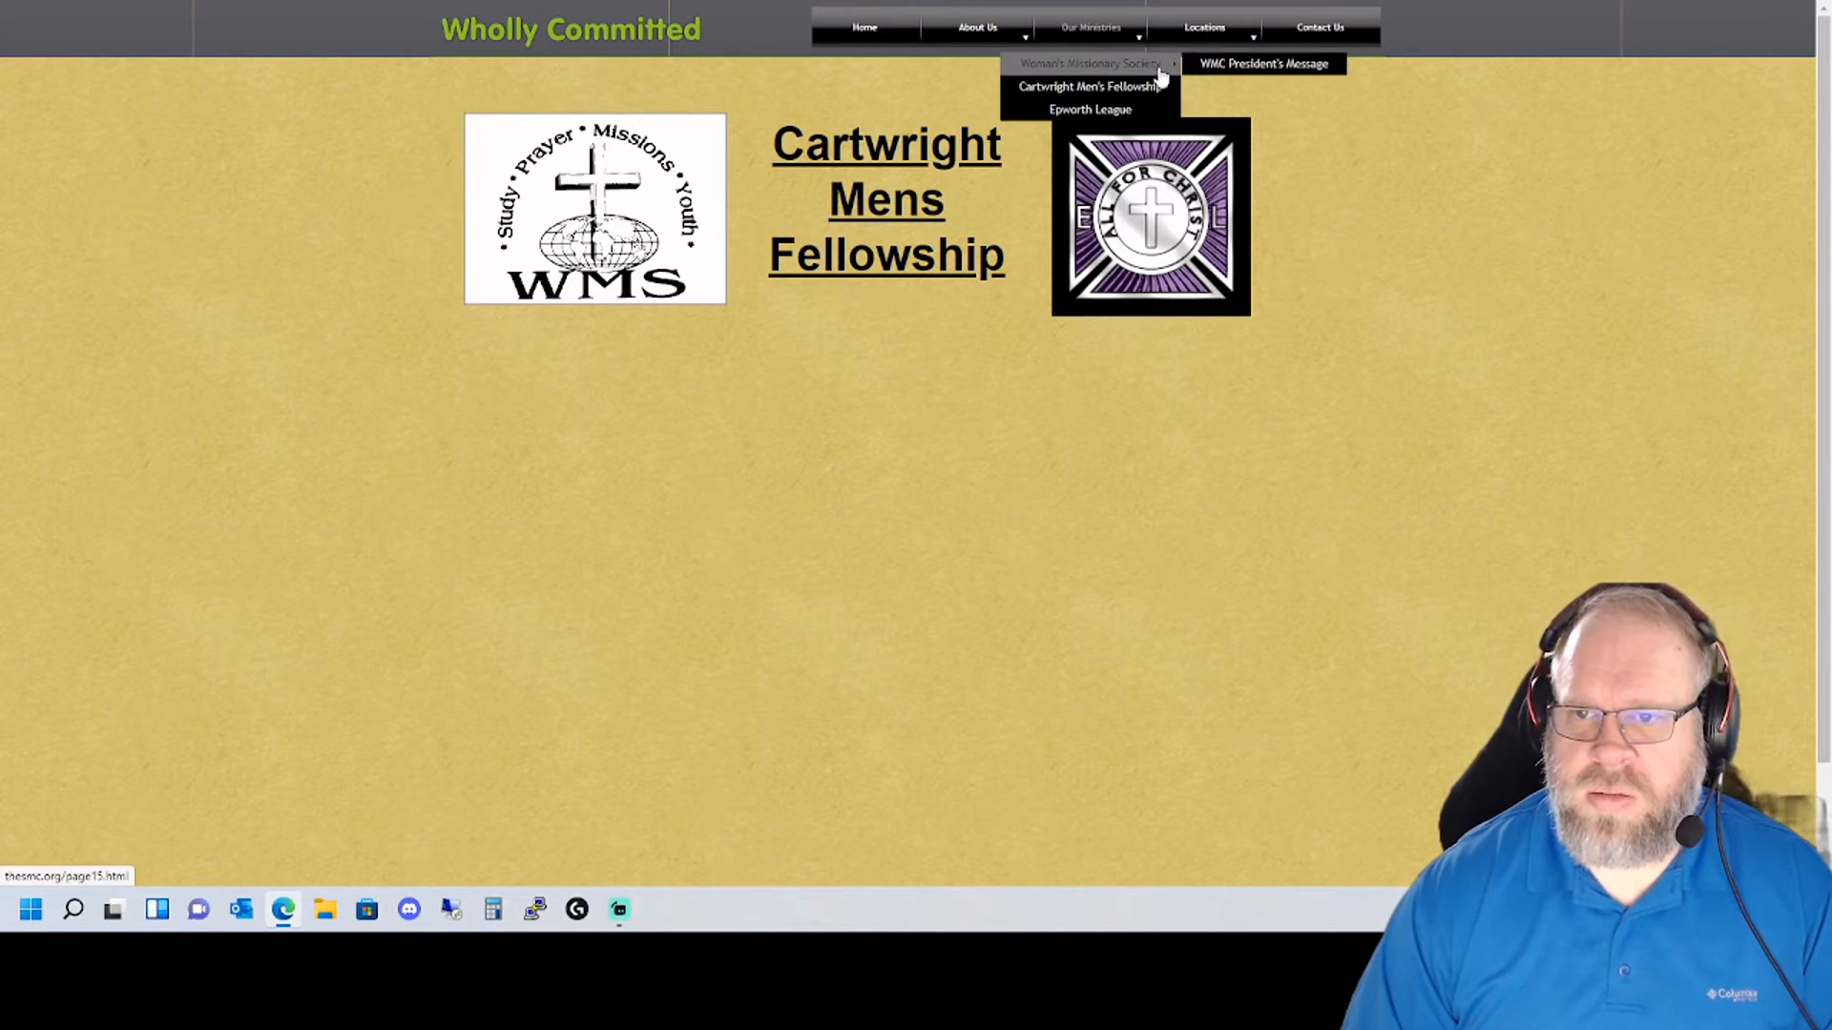
click(1233, 63)
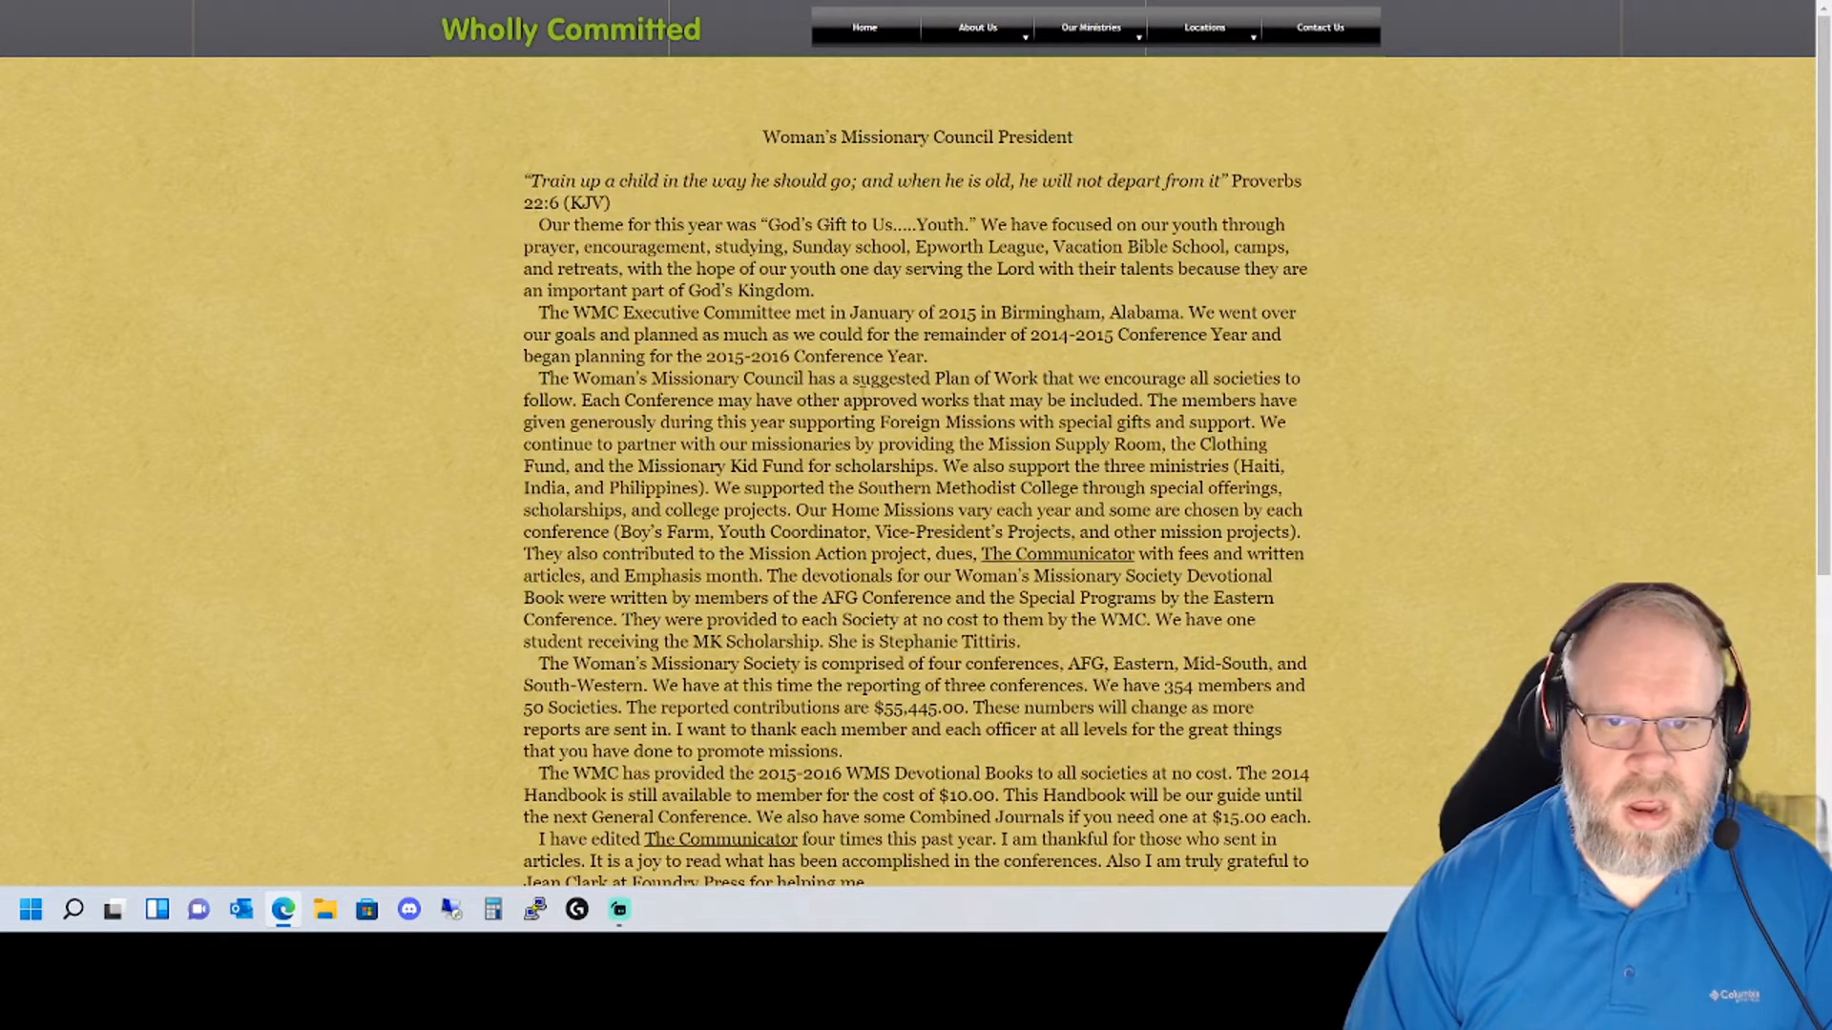
scroll(862, 386, down, 5)
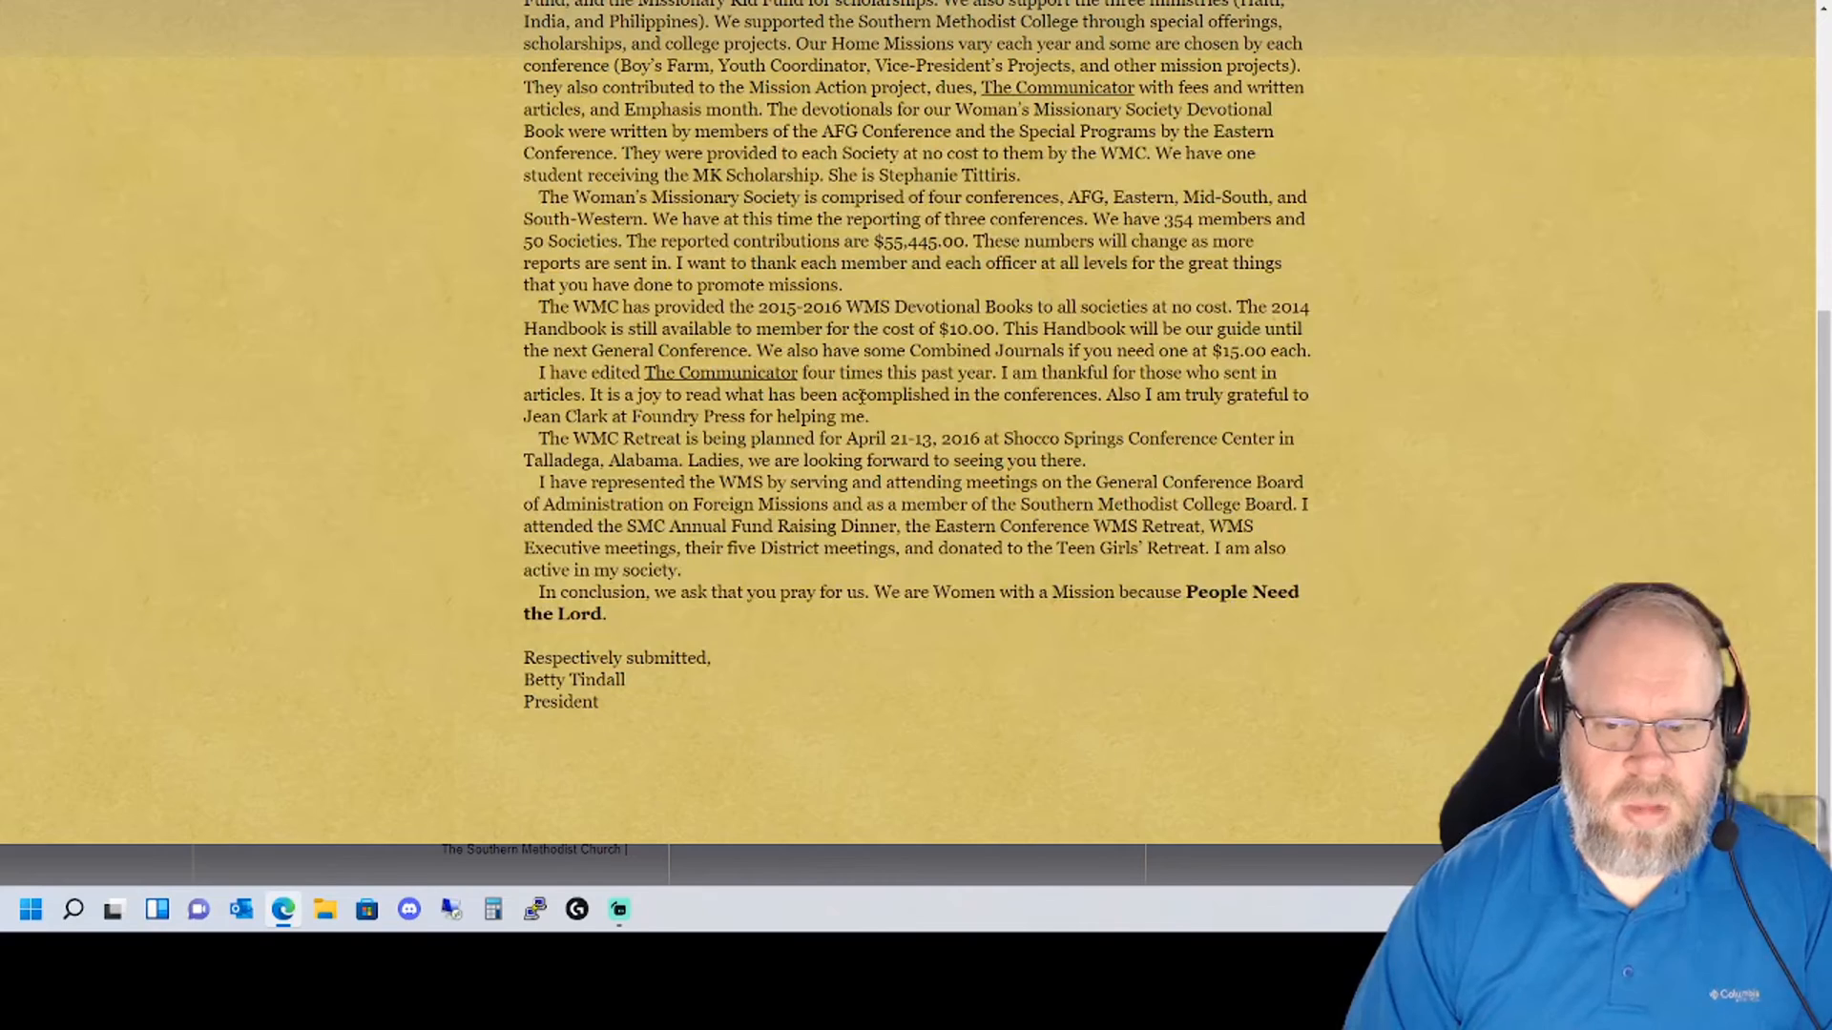
scroll(862, 397, up, 5)
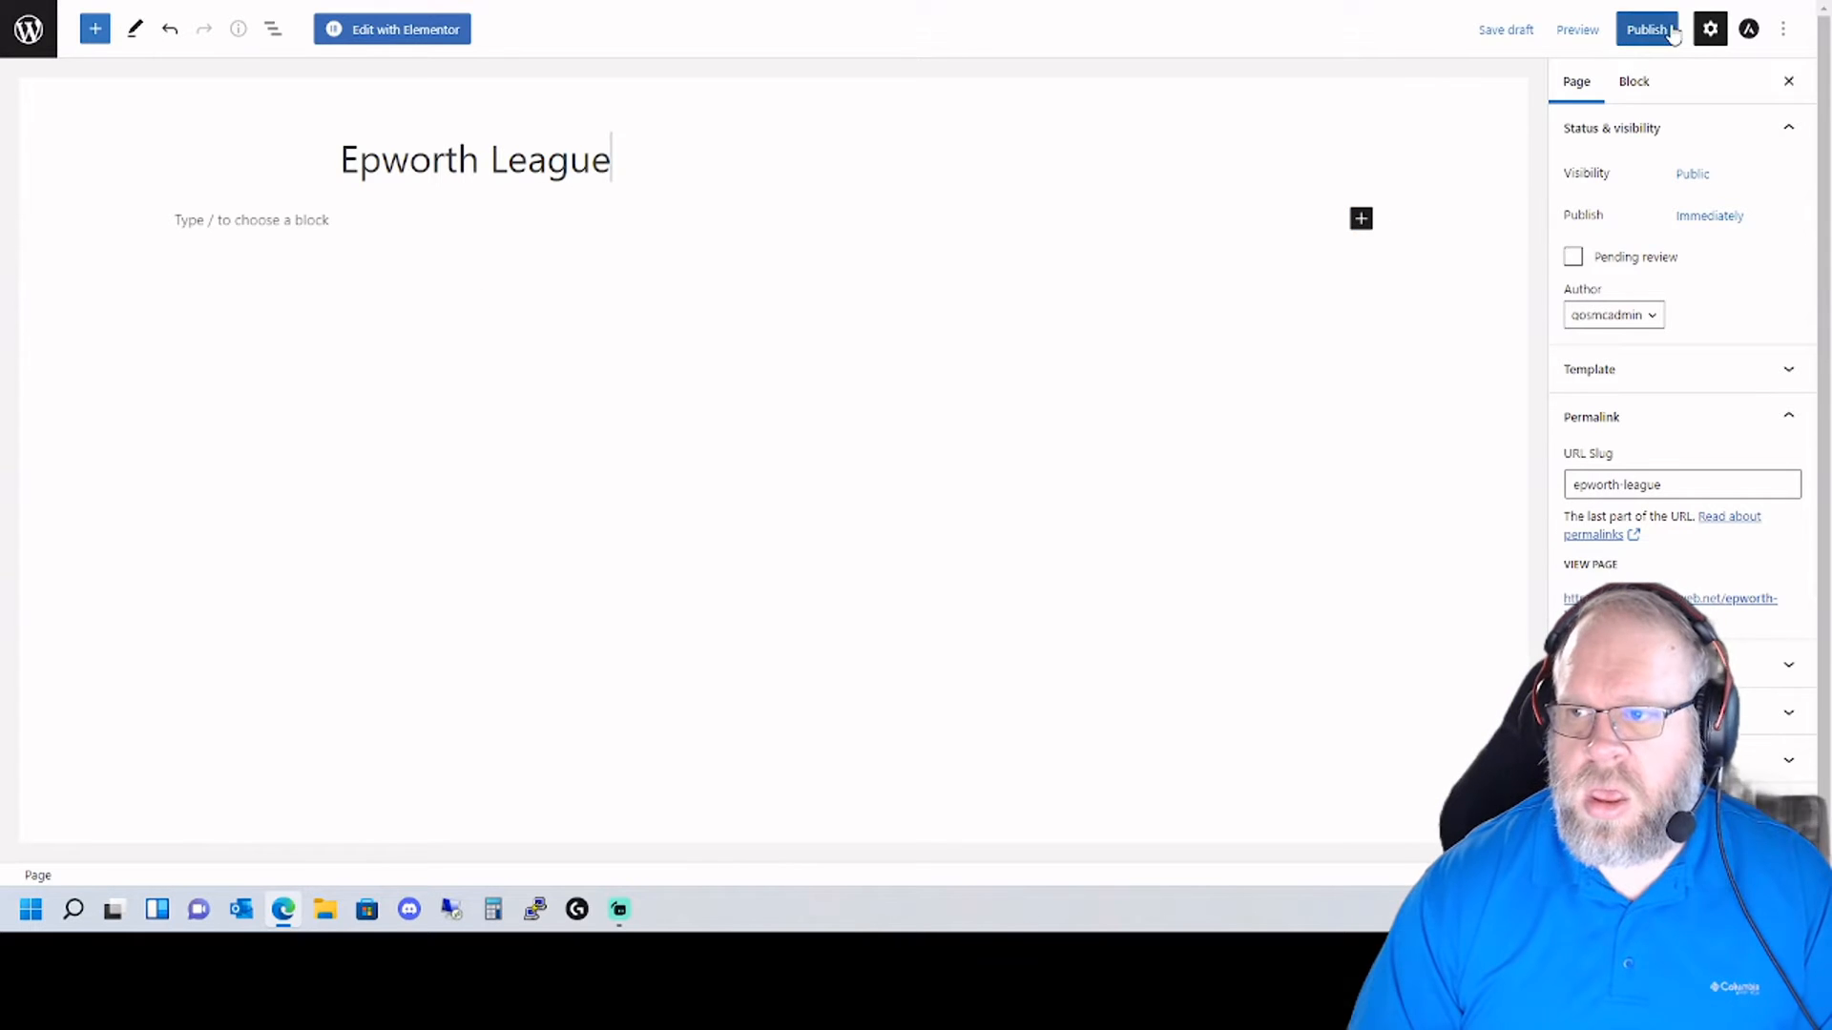
- Publish the Epworth League page in WordPress and open the site's menu structure for editing
click(1651, 31)
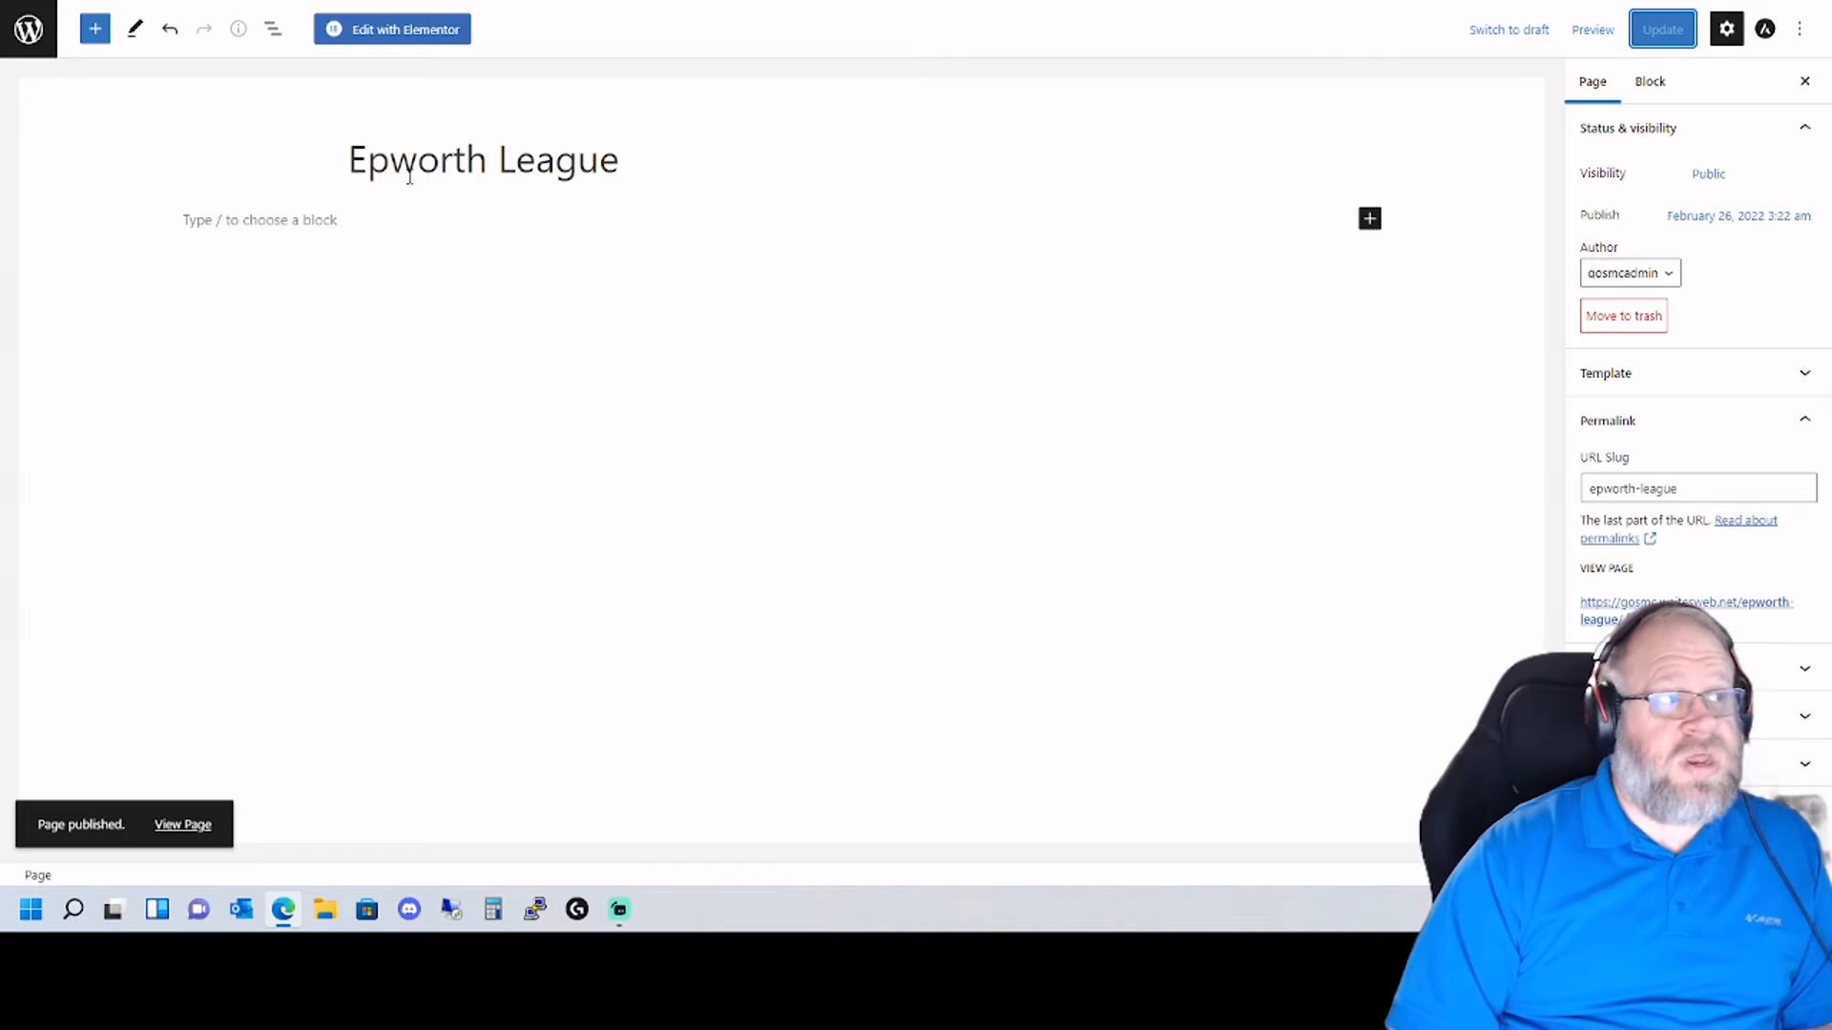
click(29, 40)
mouse_move(57, 408)
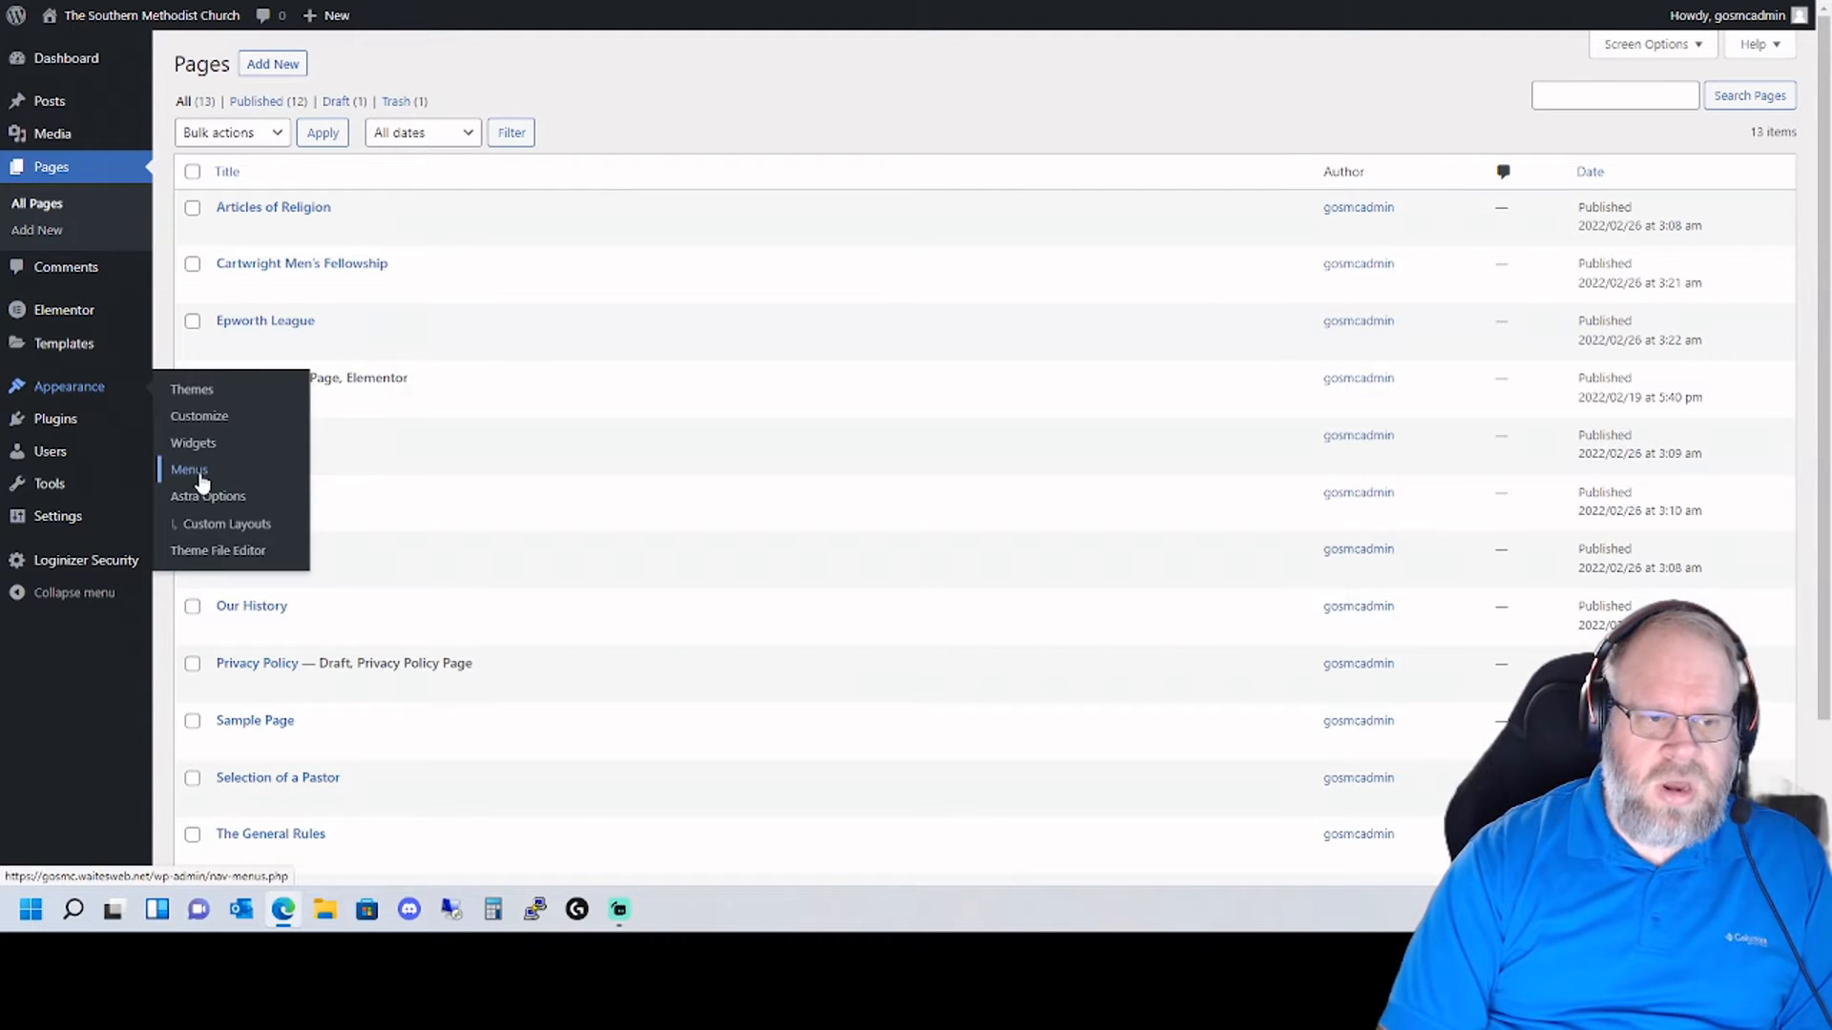
click(195, 472)
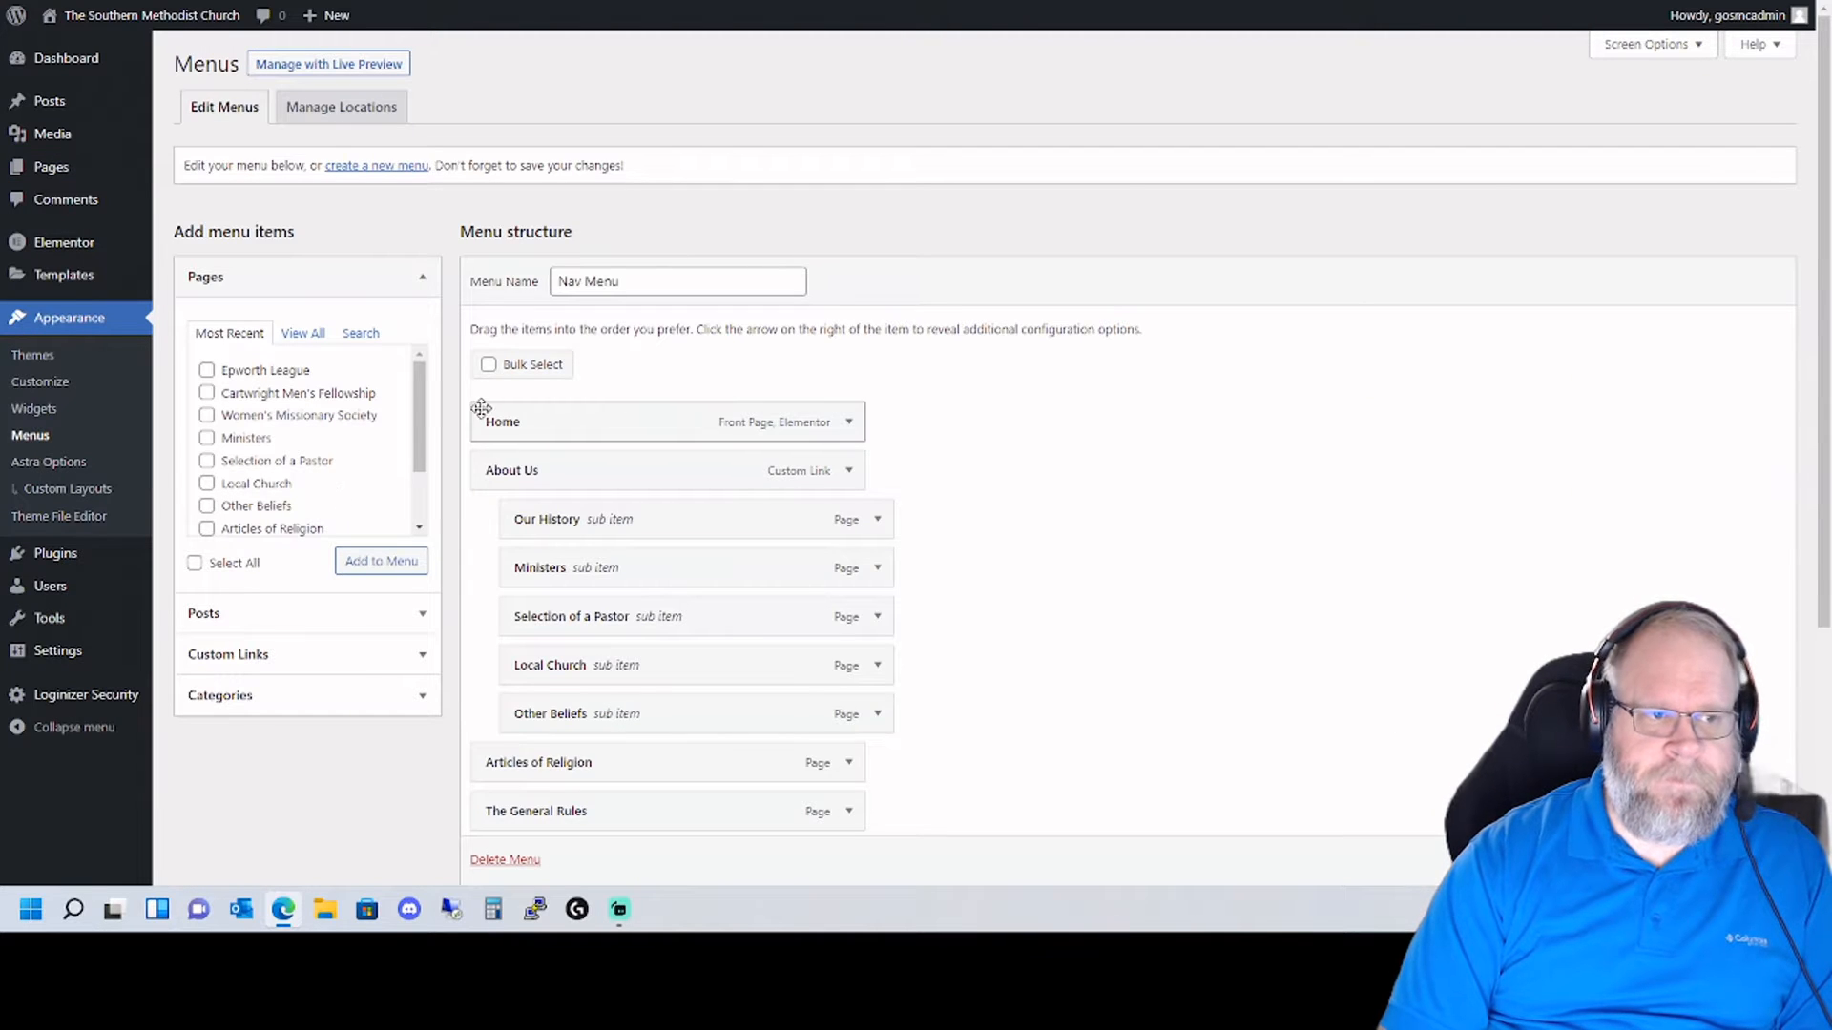
- Add the Epworth League, Cartwright Men's Fellowship and Women's Missionary Society pages to Nav Menu
scroll(940, 434, down, 3)
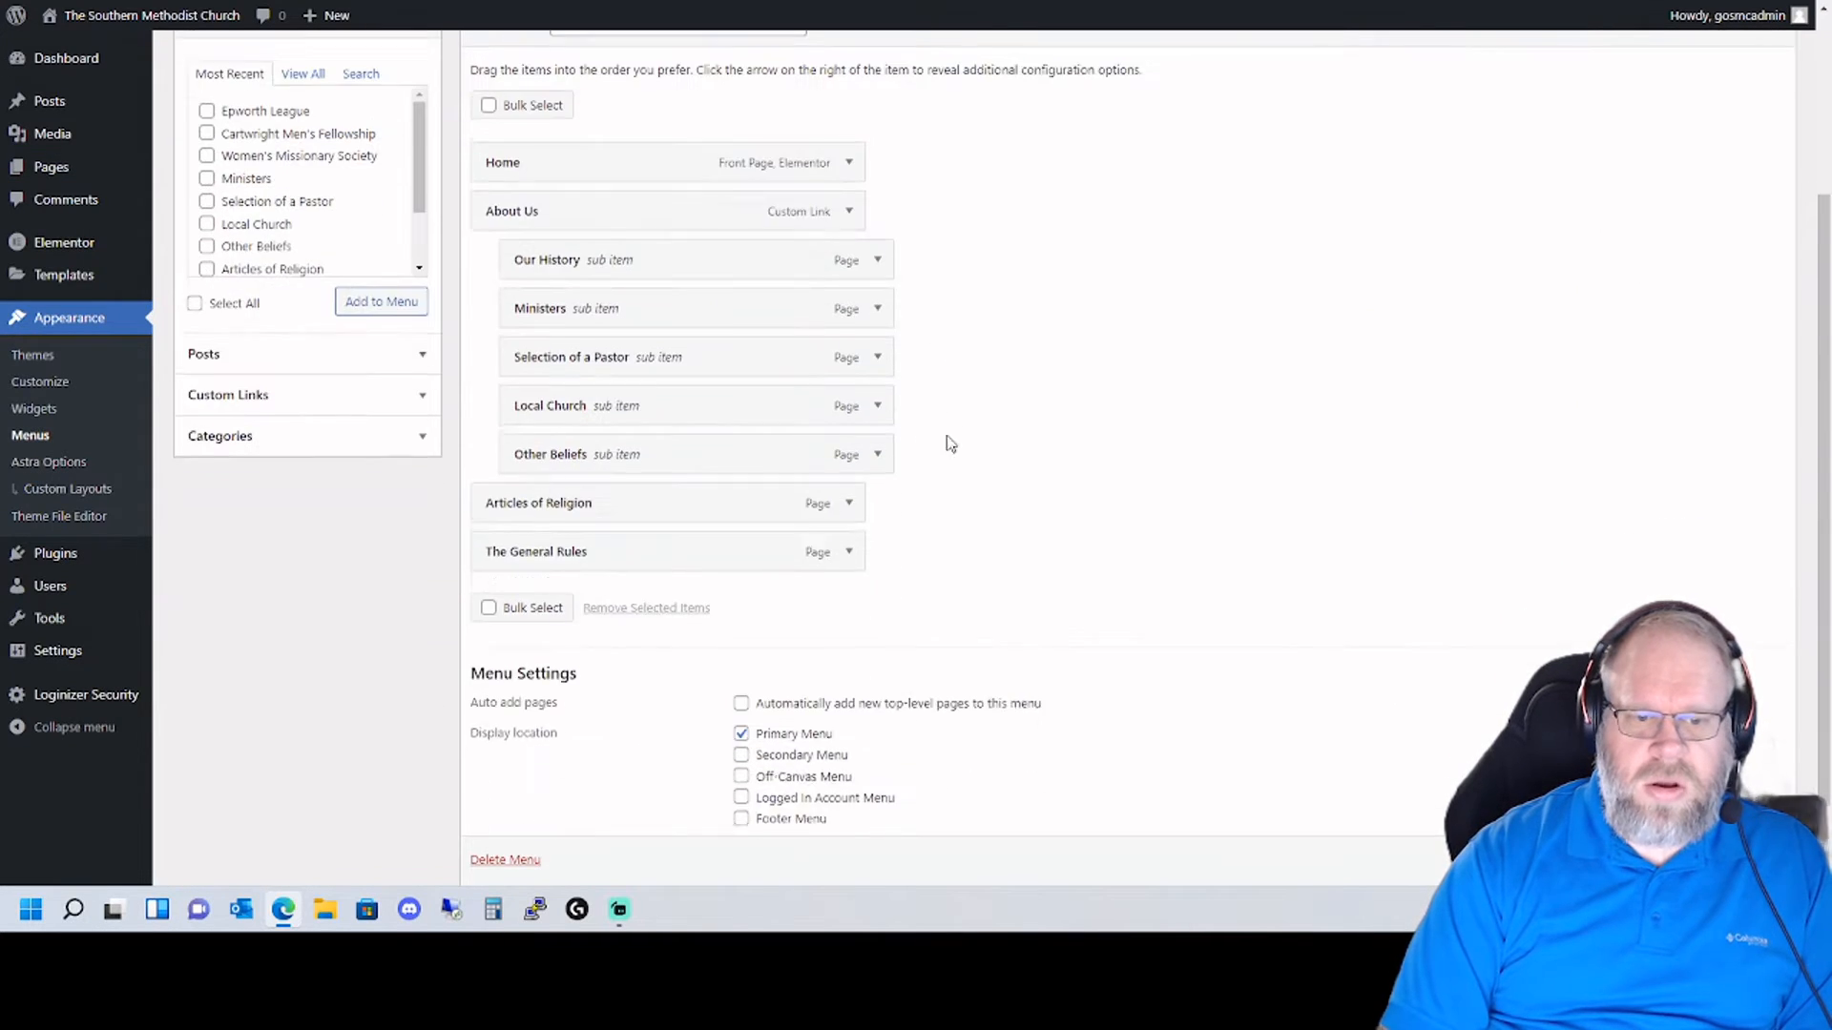
scroll(362, 458, up, 3)
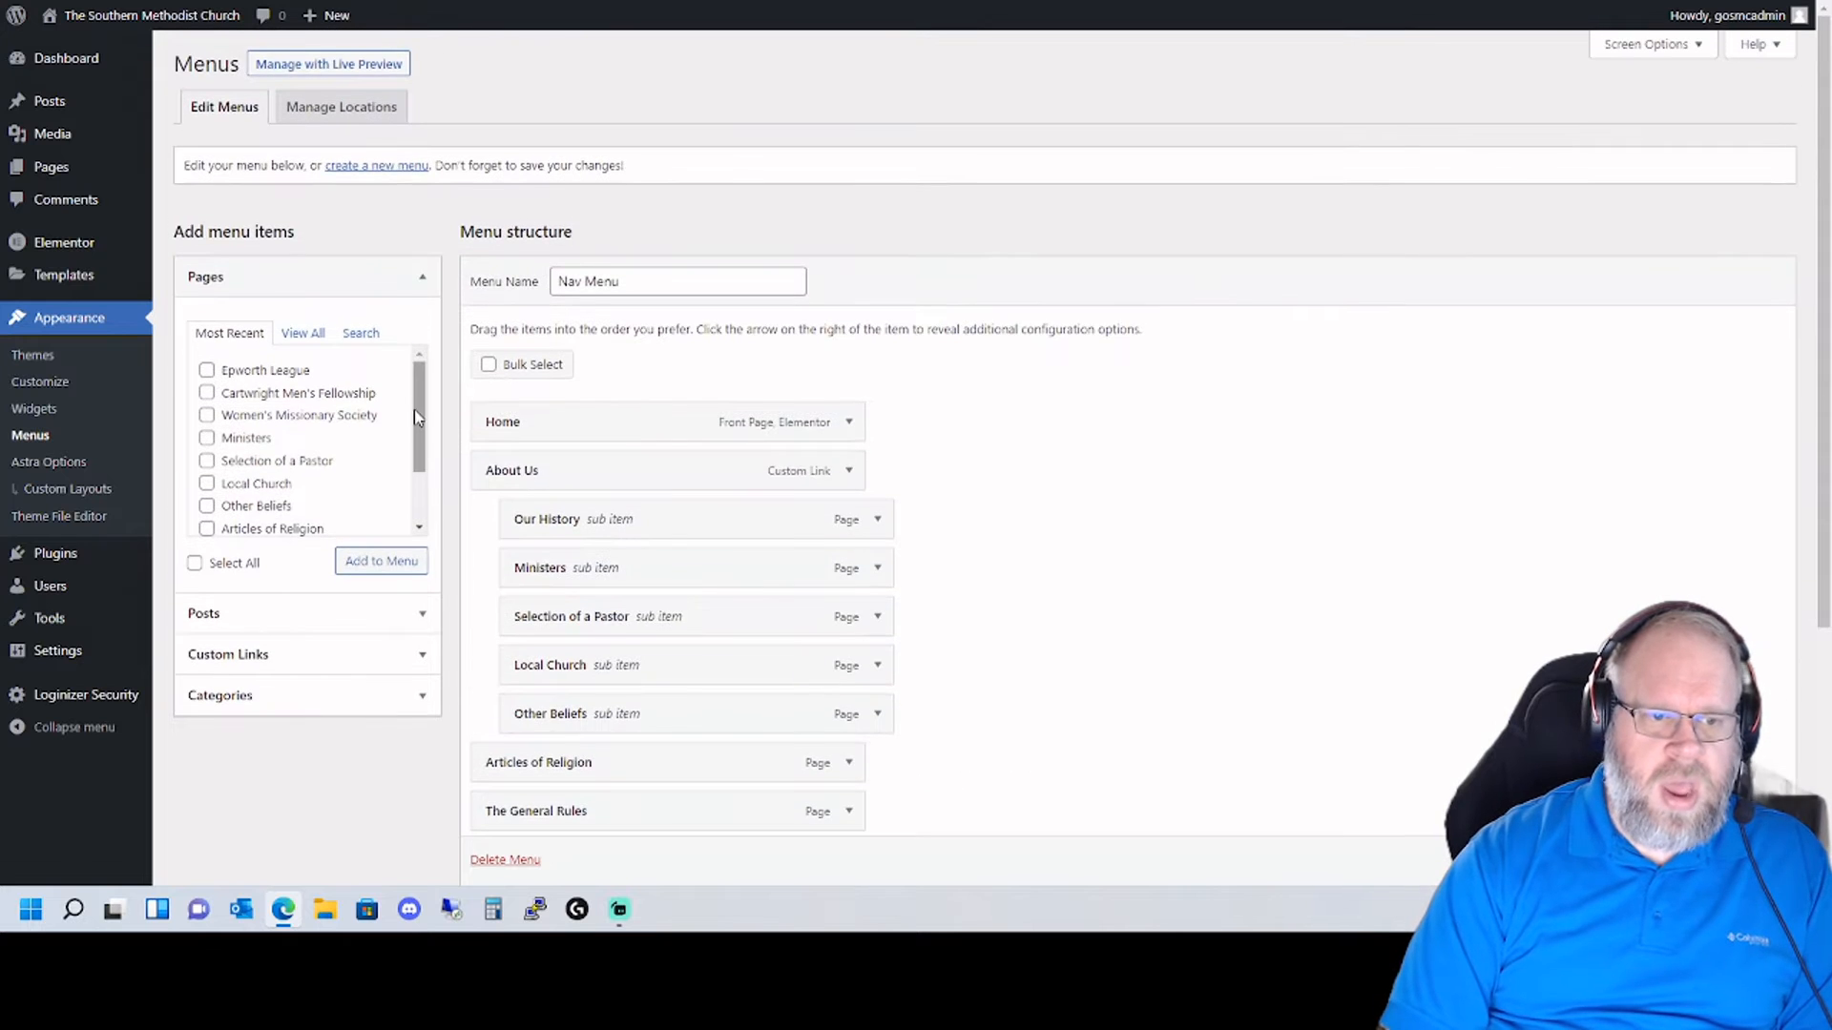
click(207, 417)
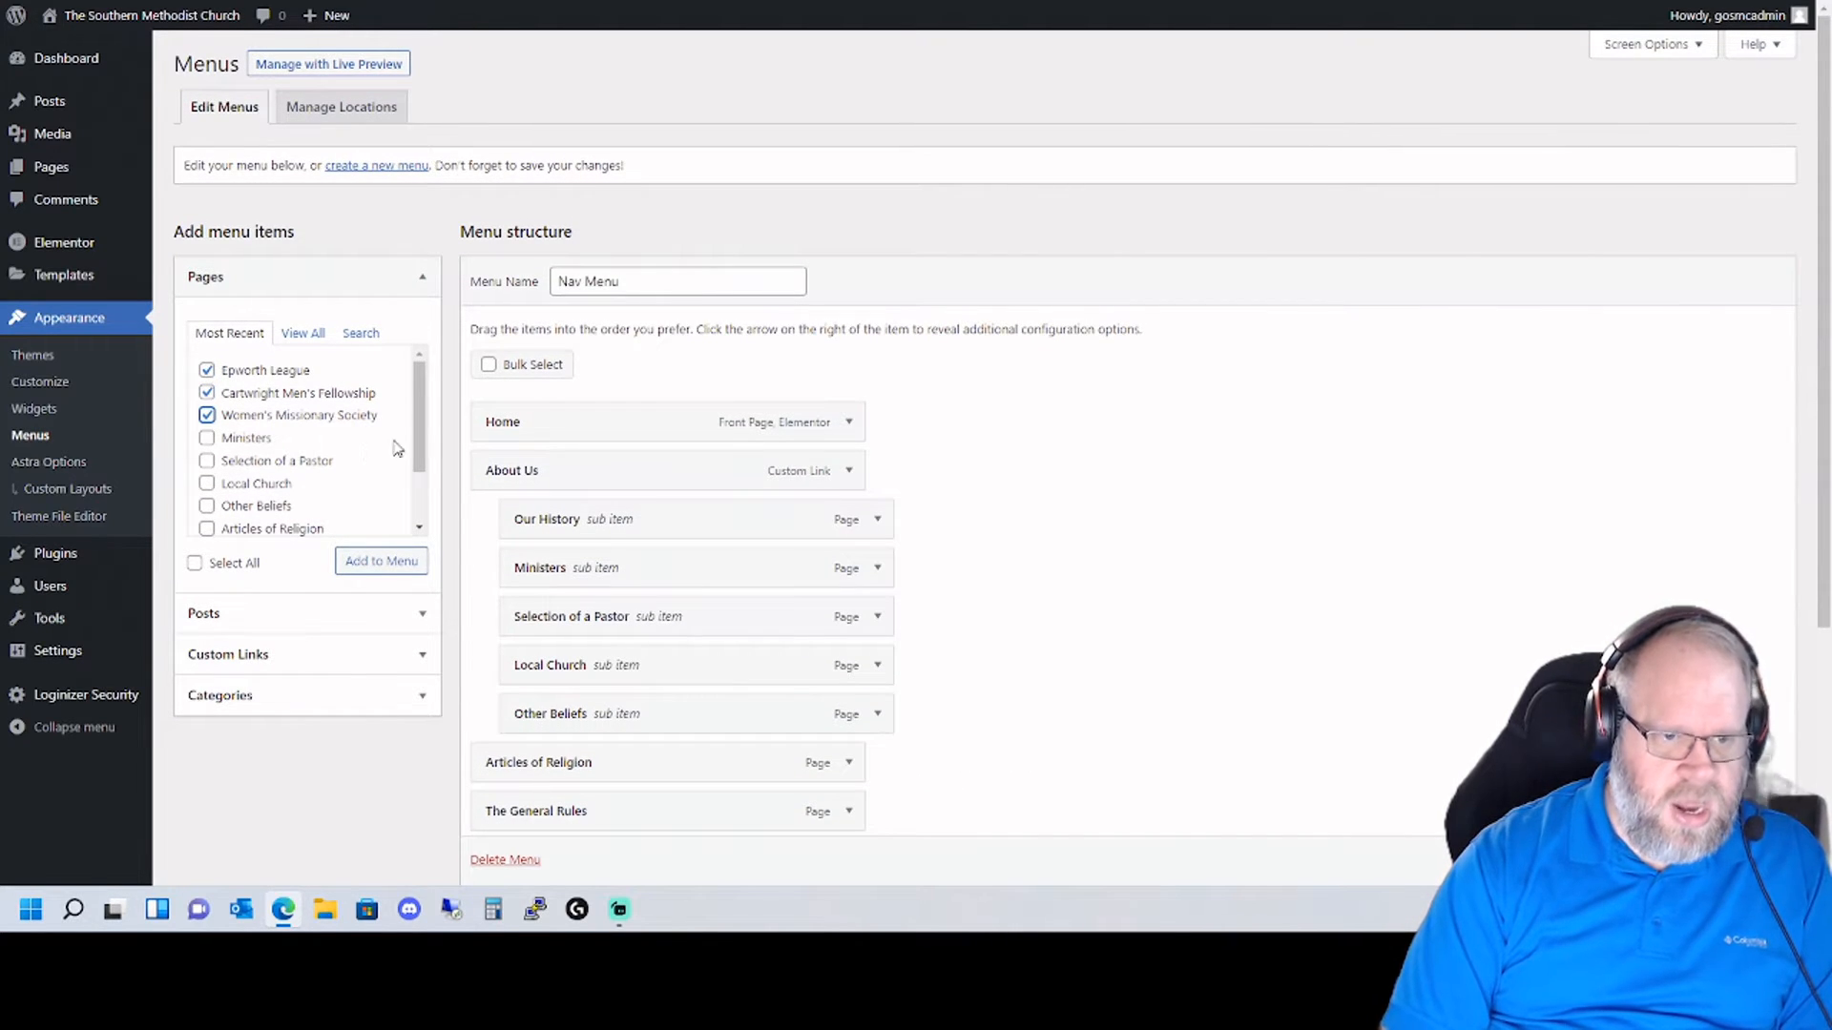
scroll(397, 448, down, 2)
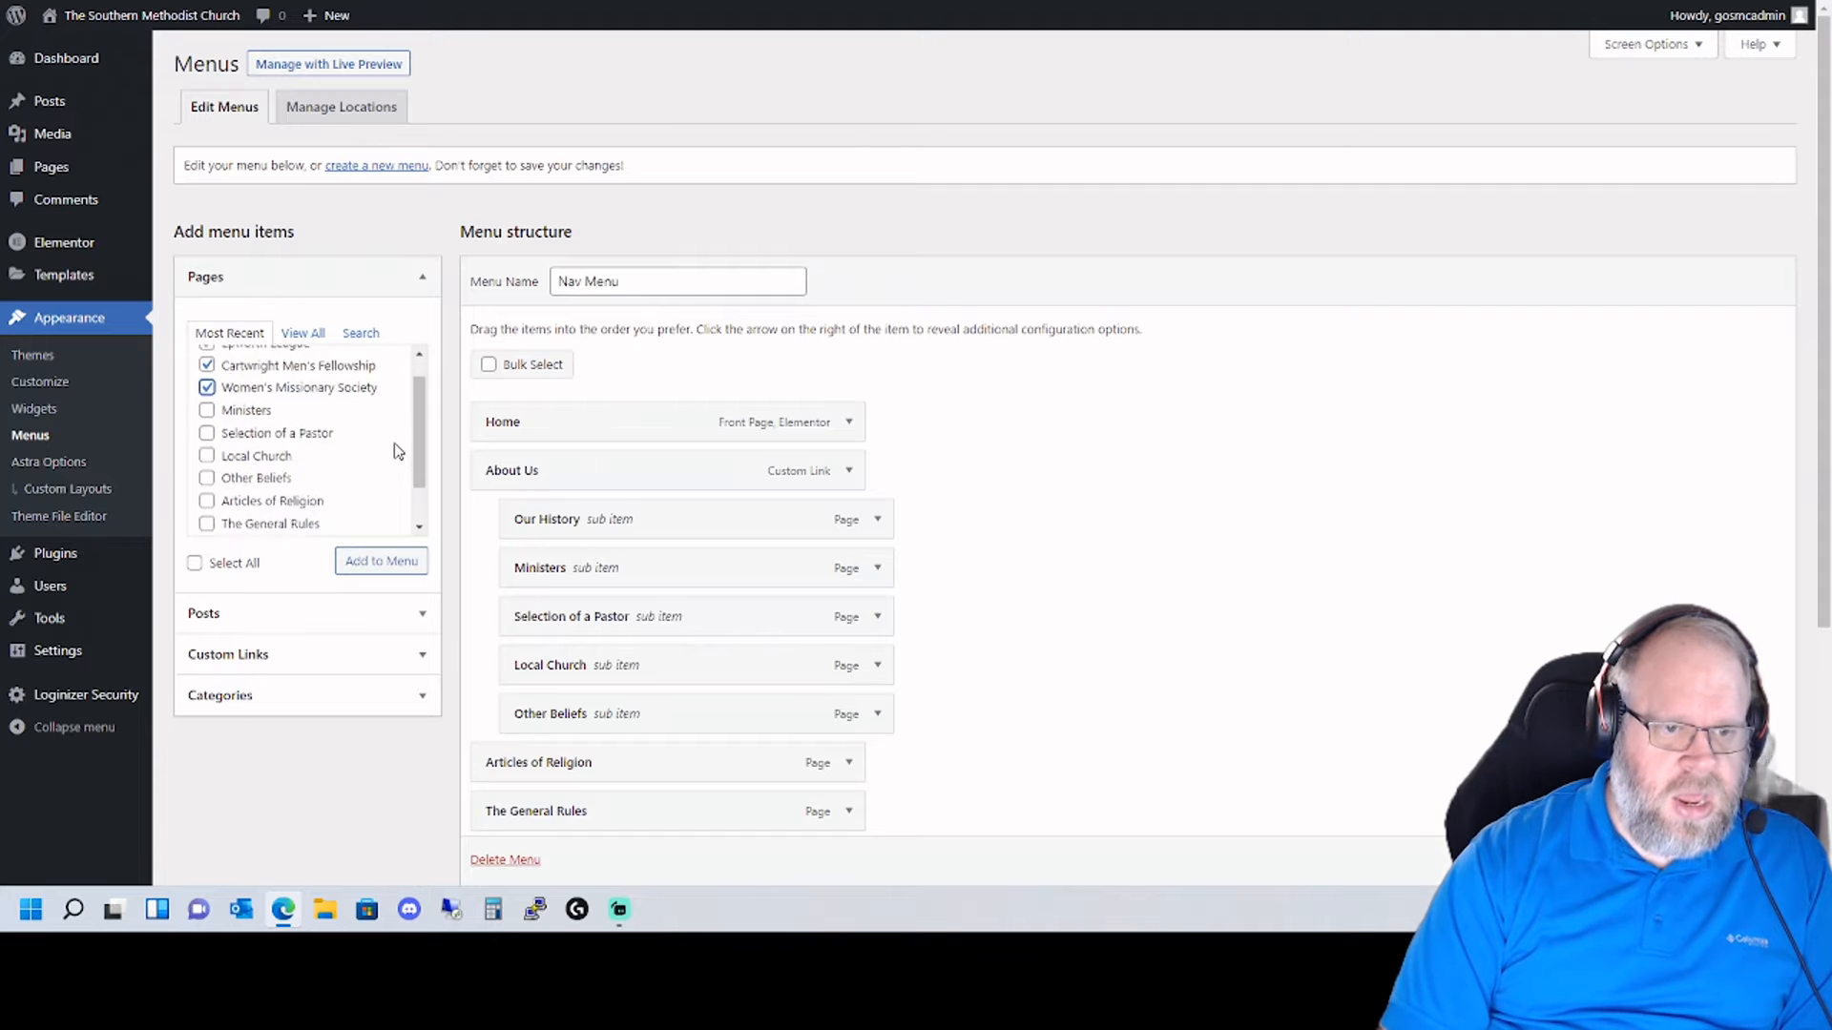
click(380, 565)
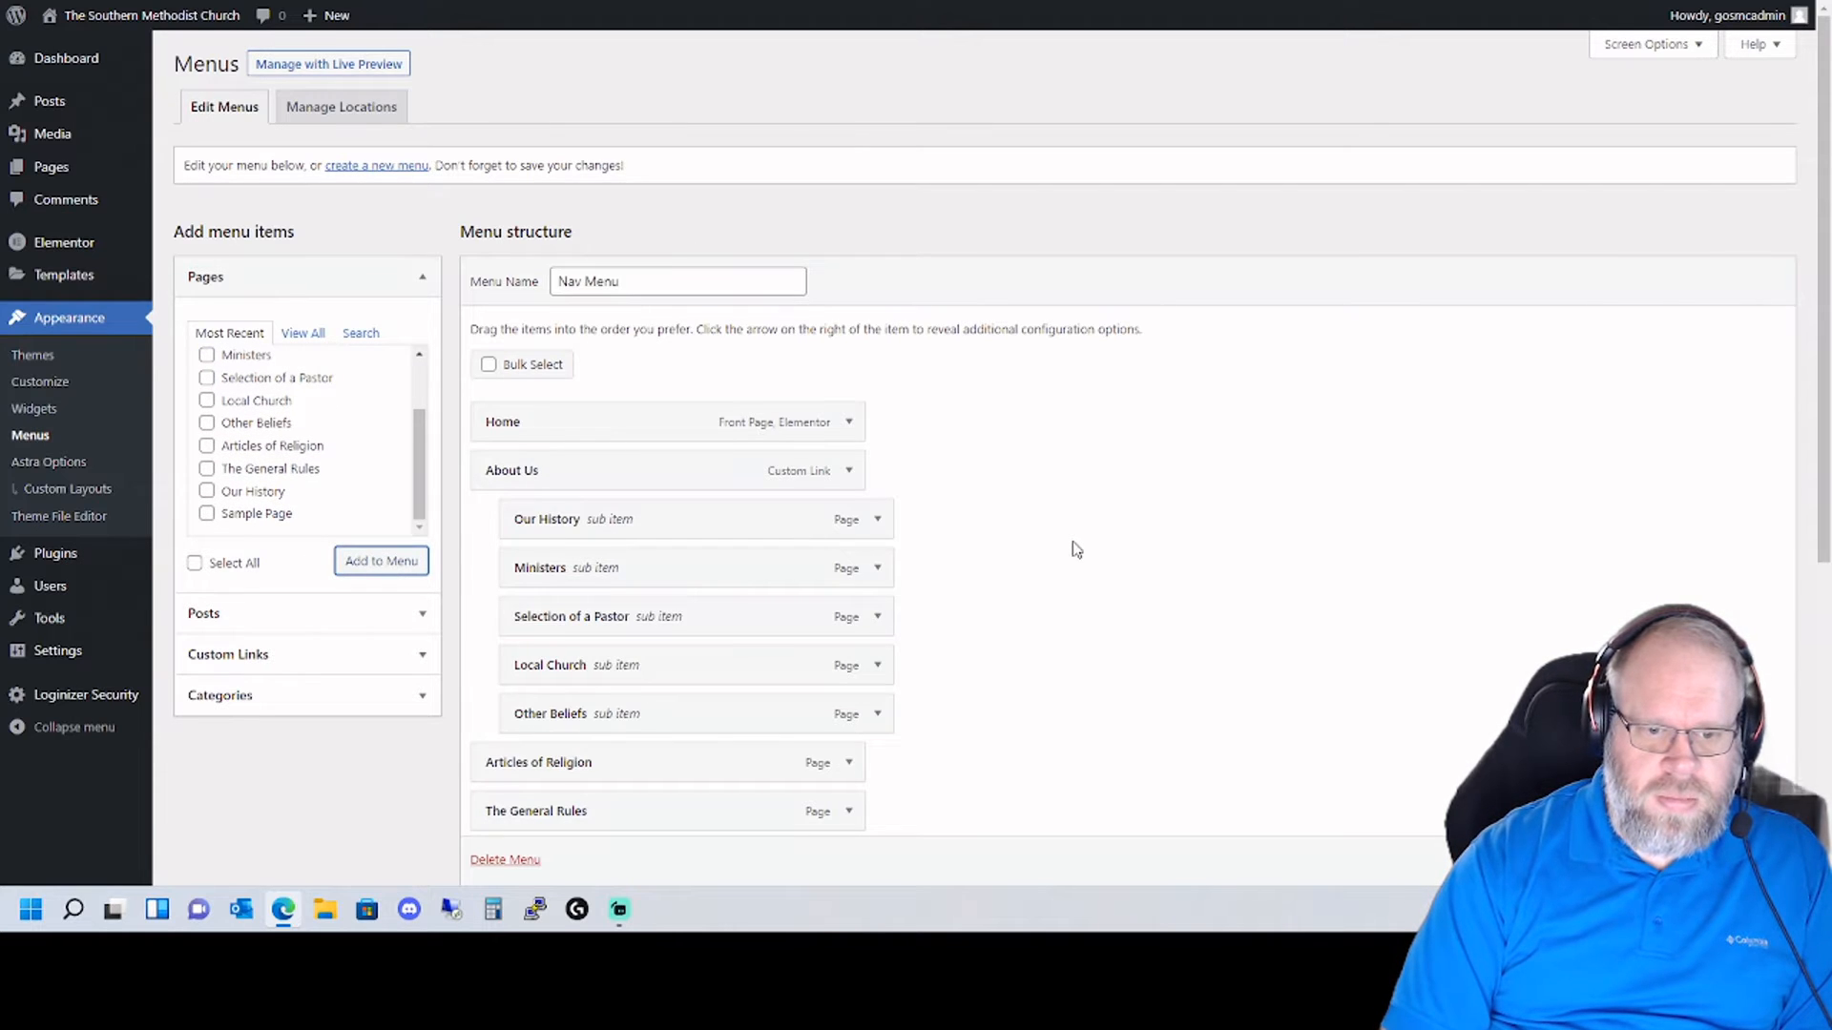
scroll(1076, 549, down, 5)
- Add a custom link to Nav Menu with the URL # and the link text Our Ministries
scroll(572, 535, up, 4)
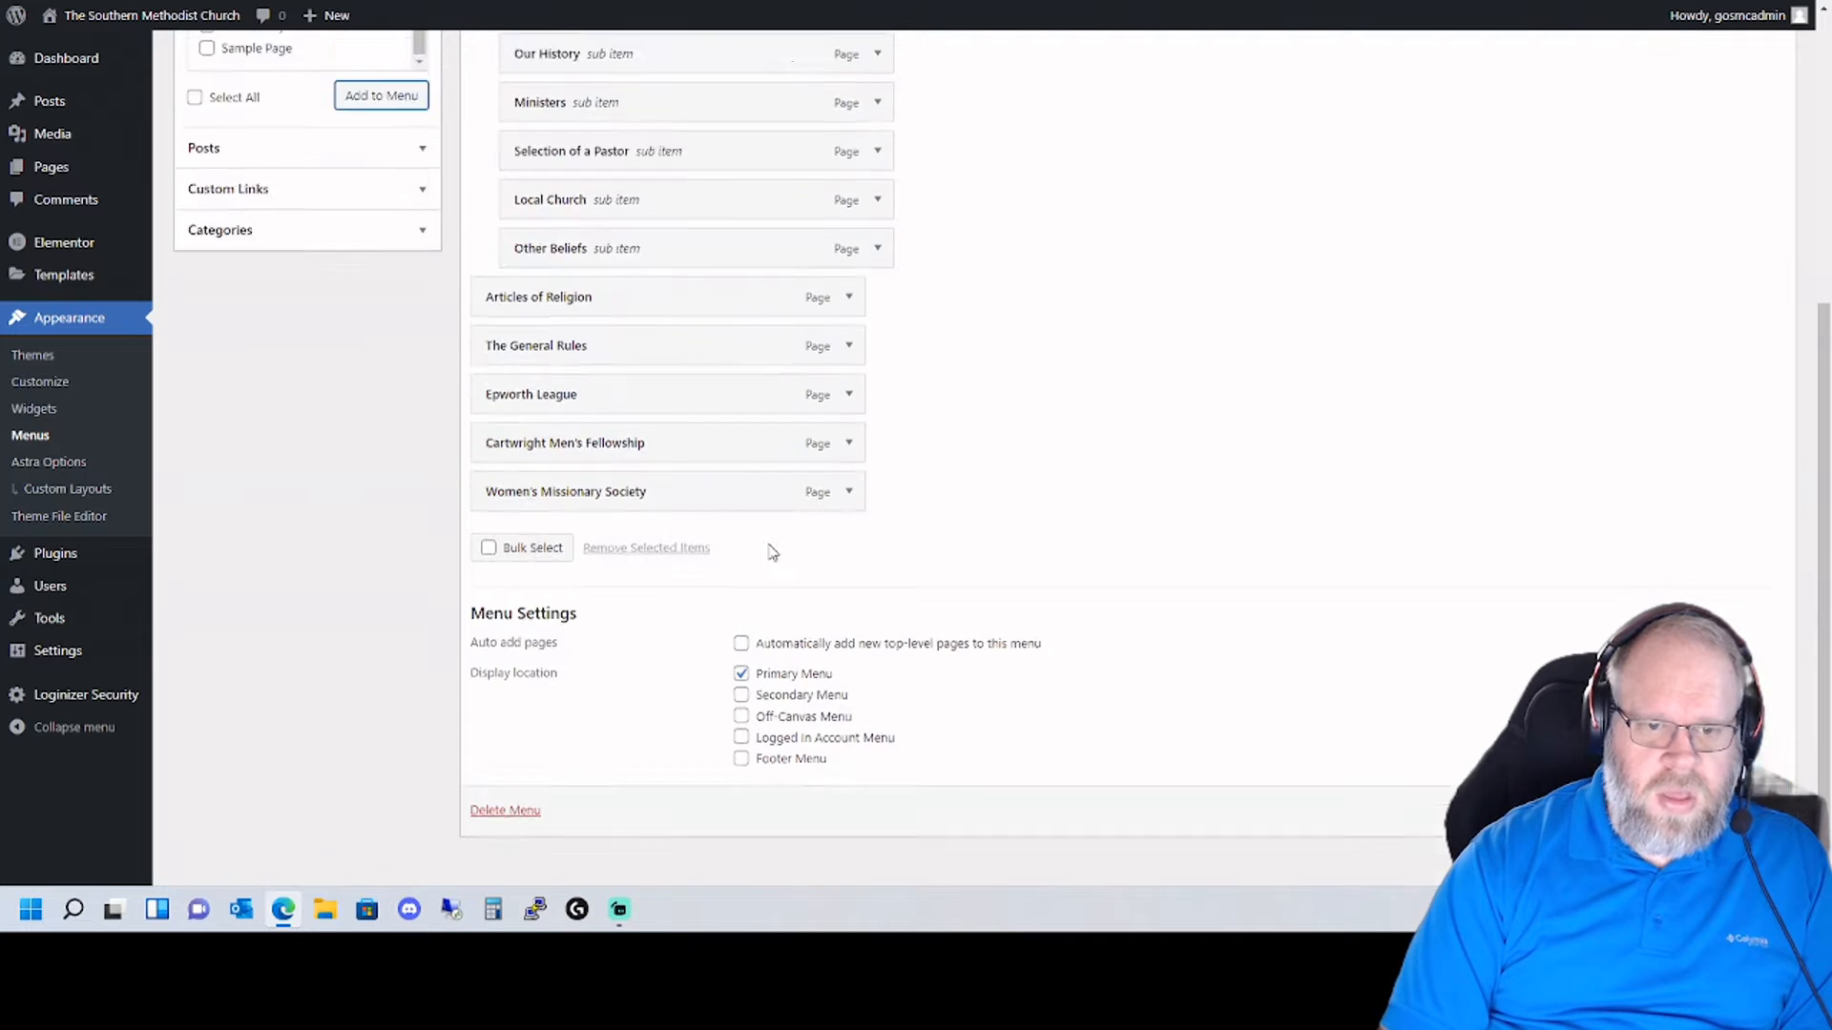
click(272, 556)
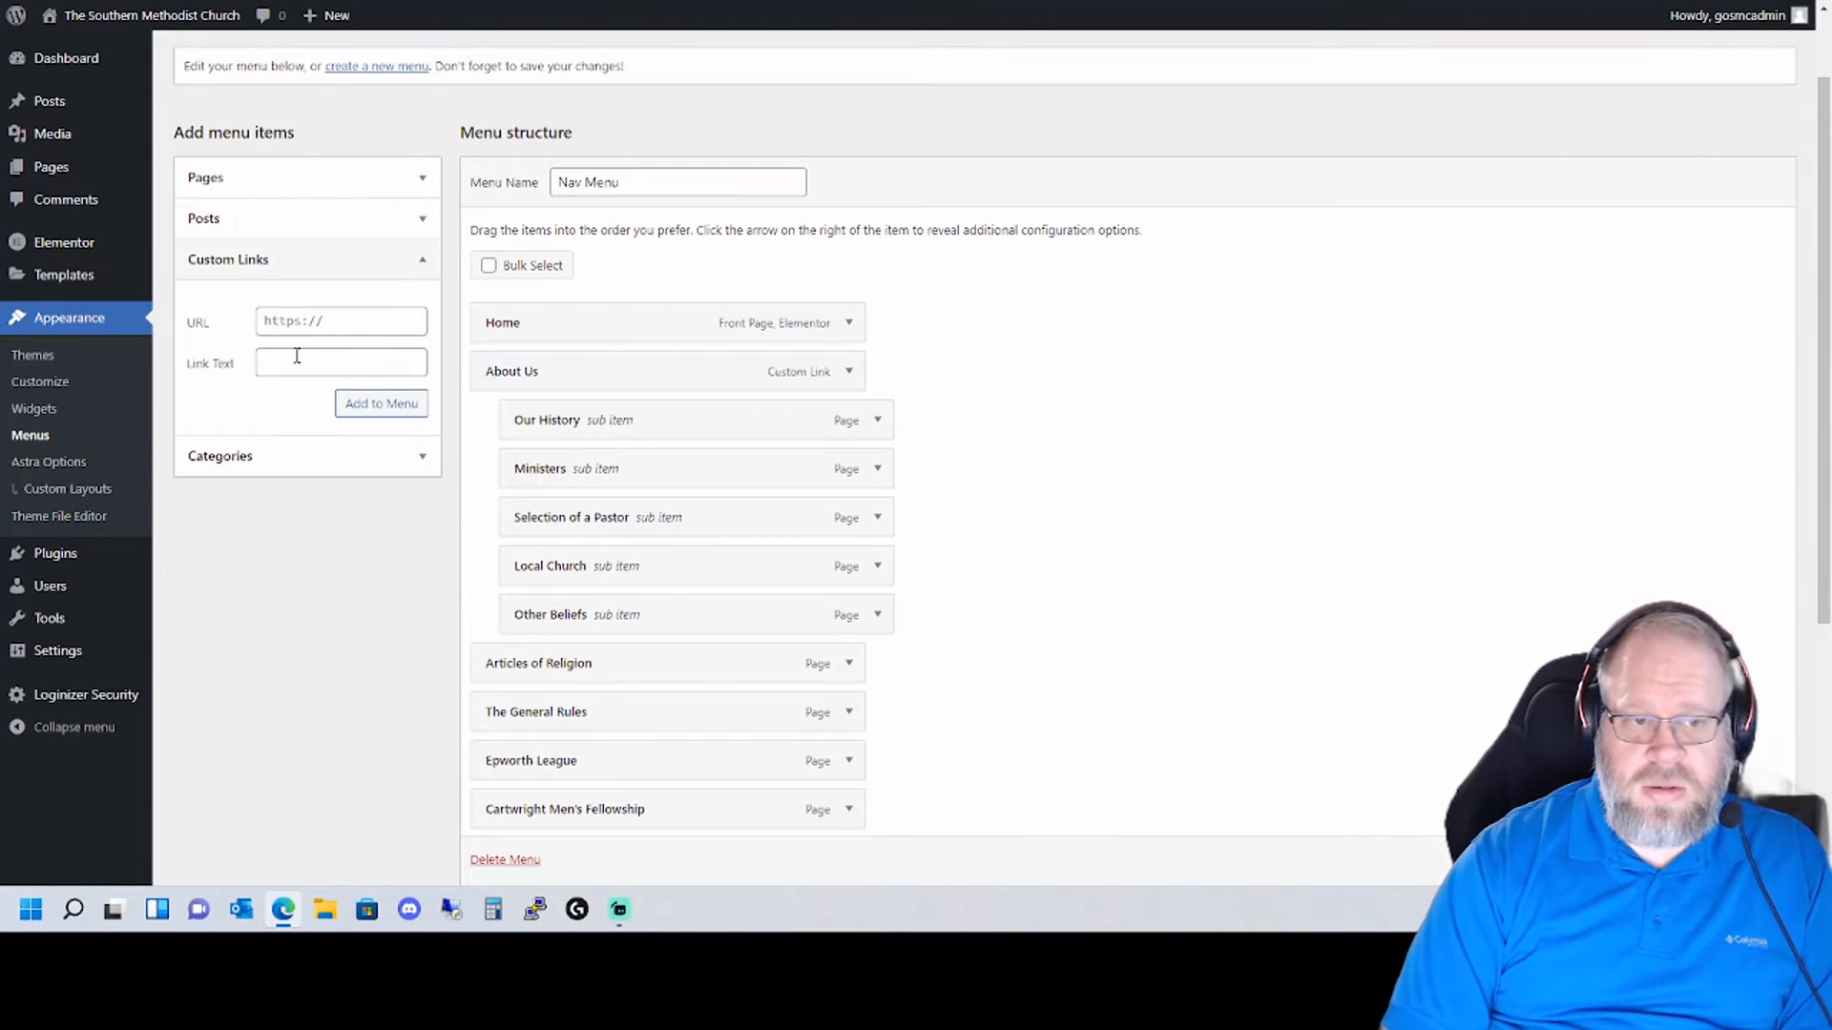
click(361, 318)
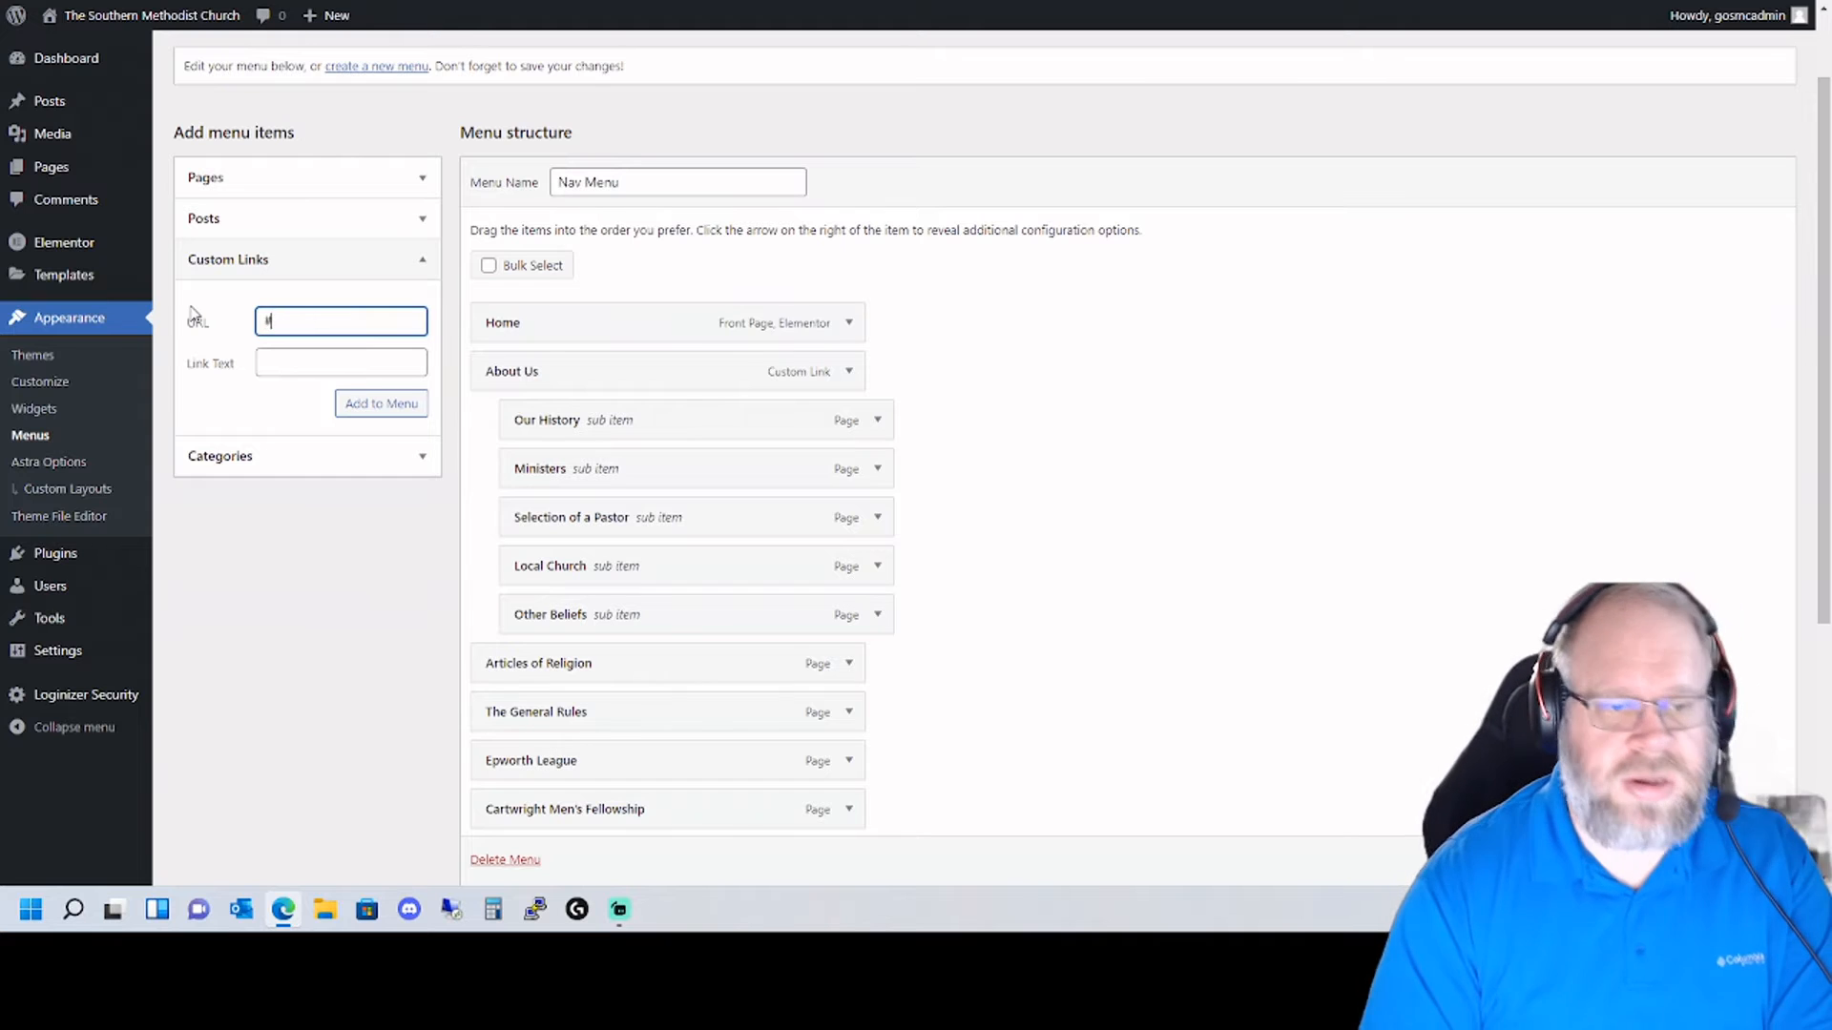
text(#)
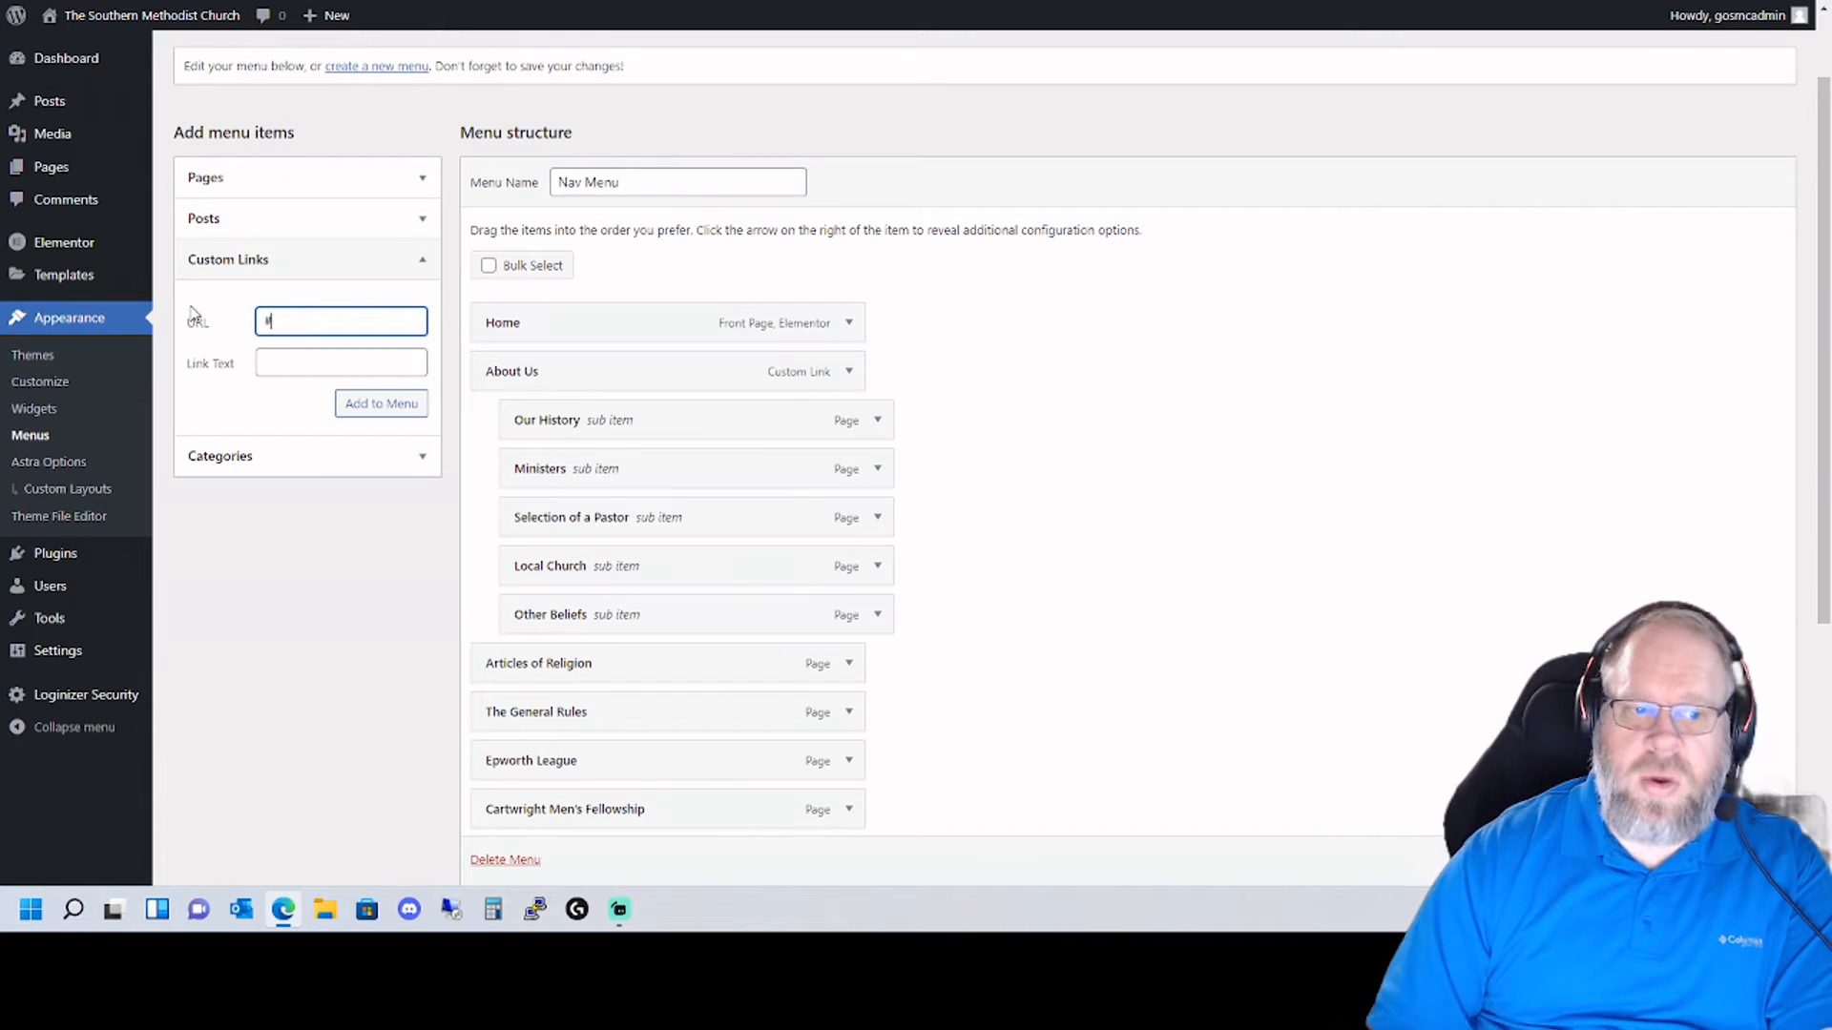
click(316, 366)
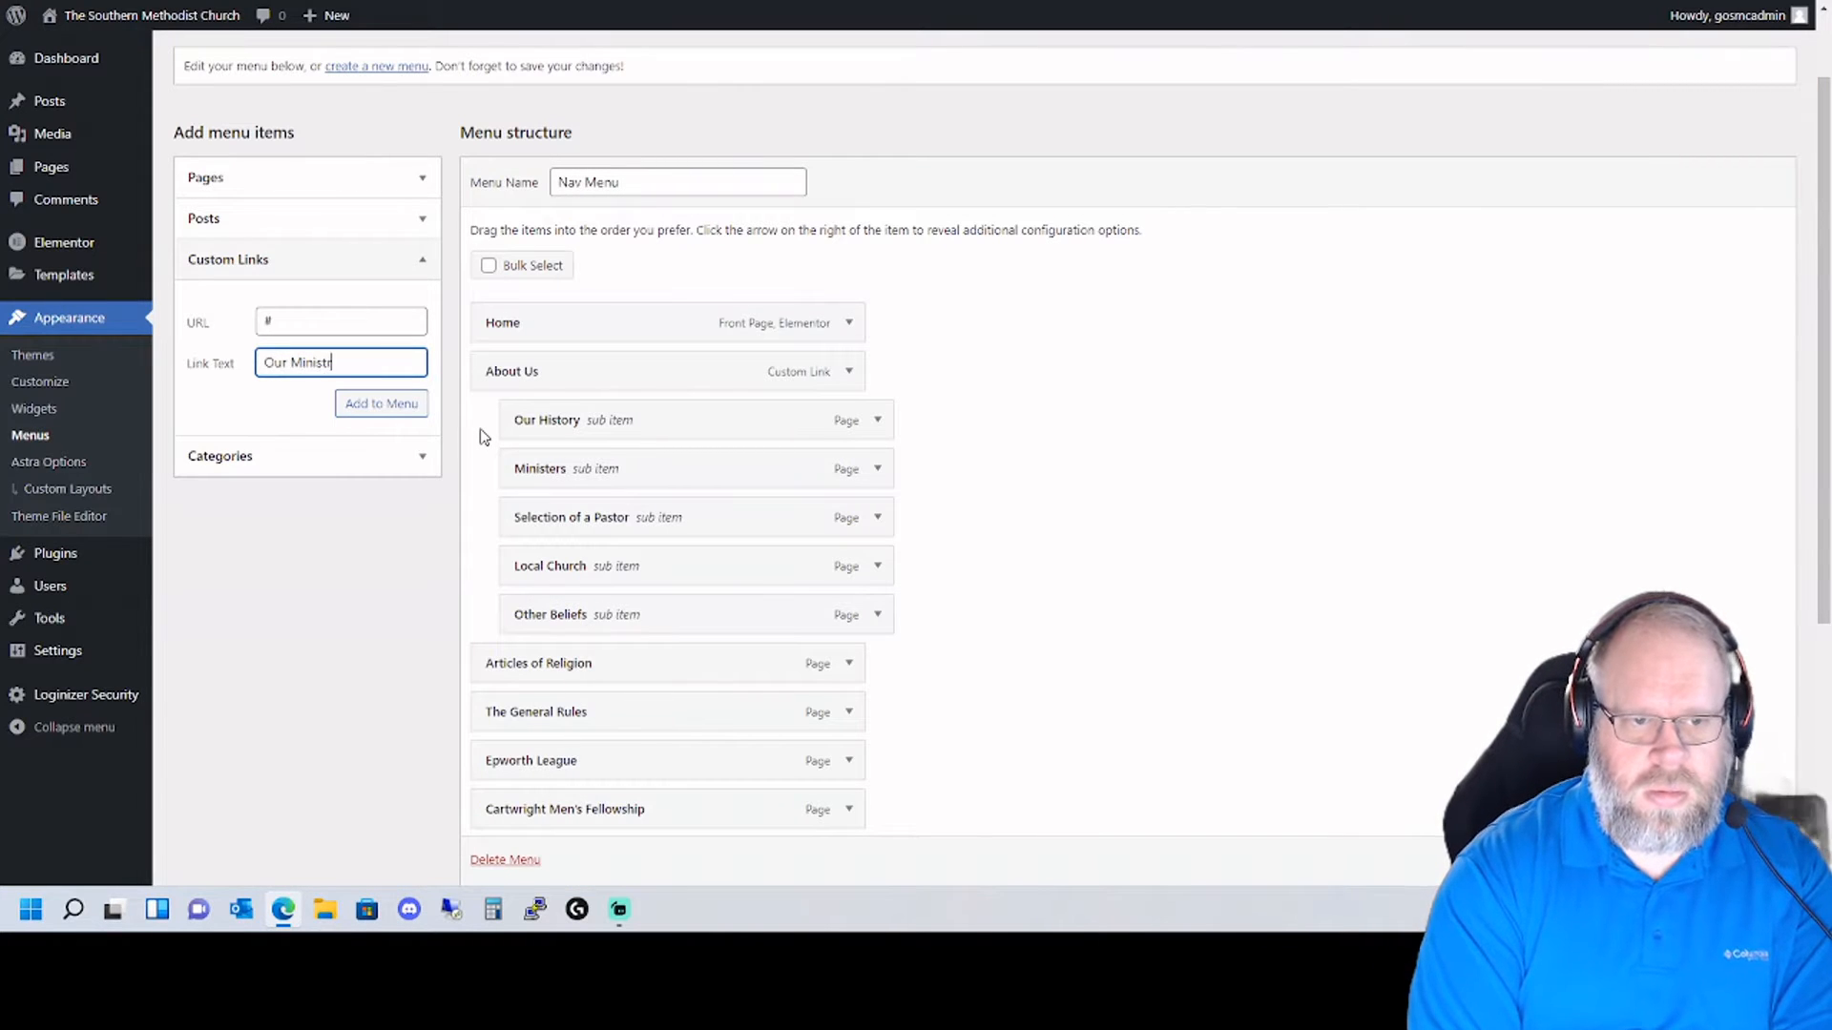
click(378, 405)
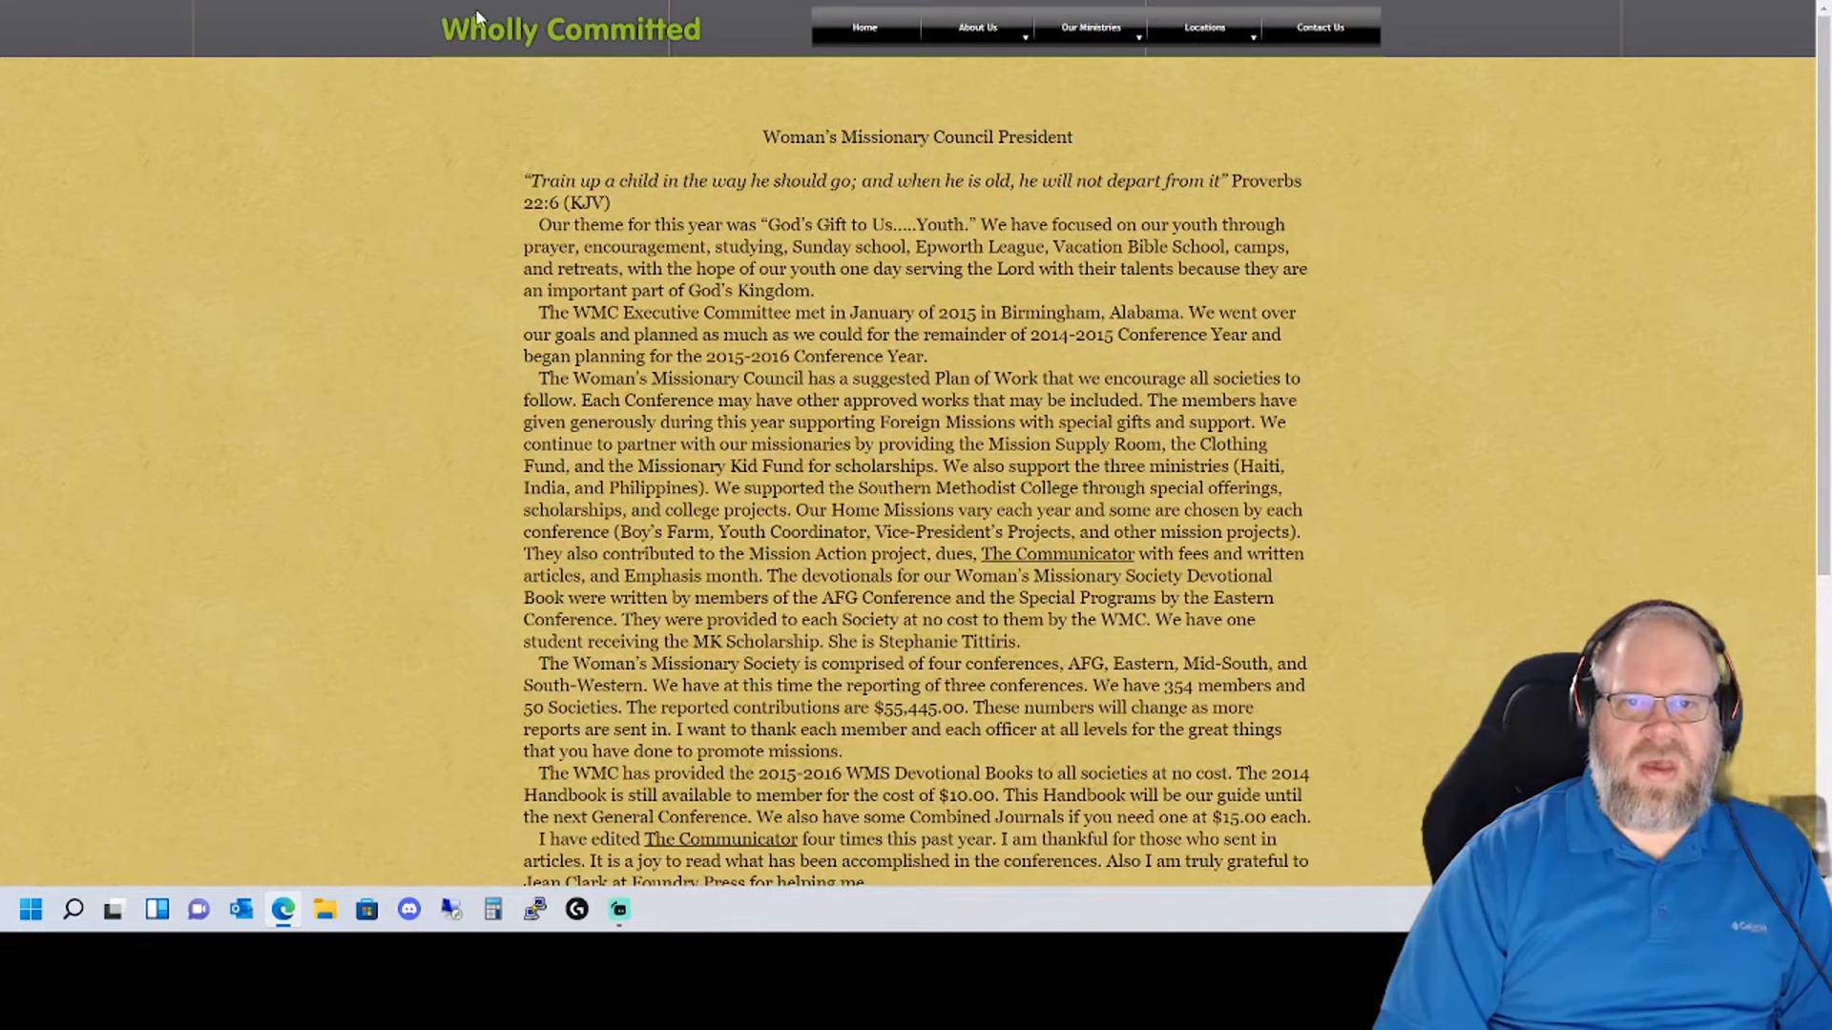
- Check the old site's menu, and nest Articles of Religion and The General Rules as sub items at the end of About Us
click(1069, 43)
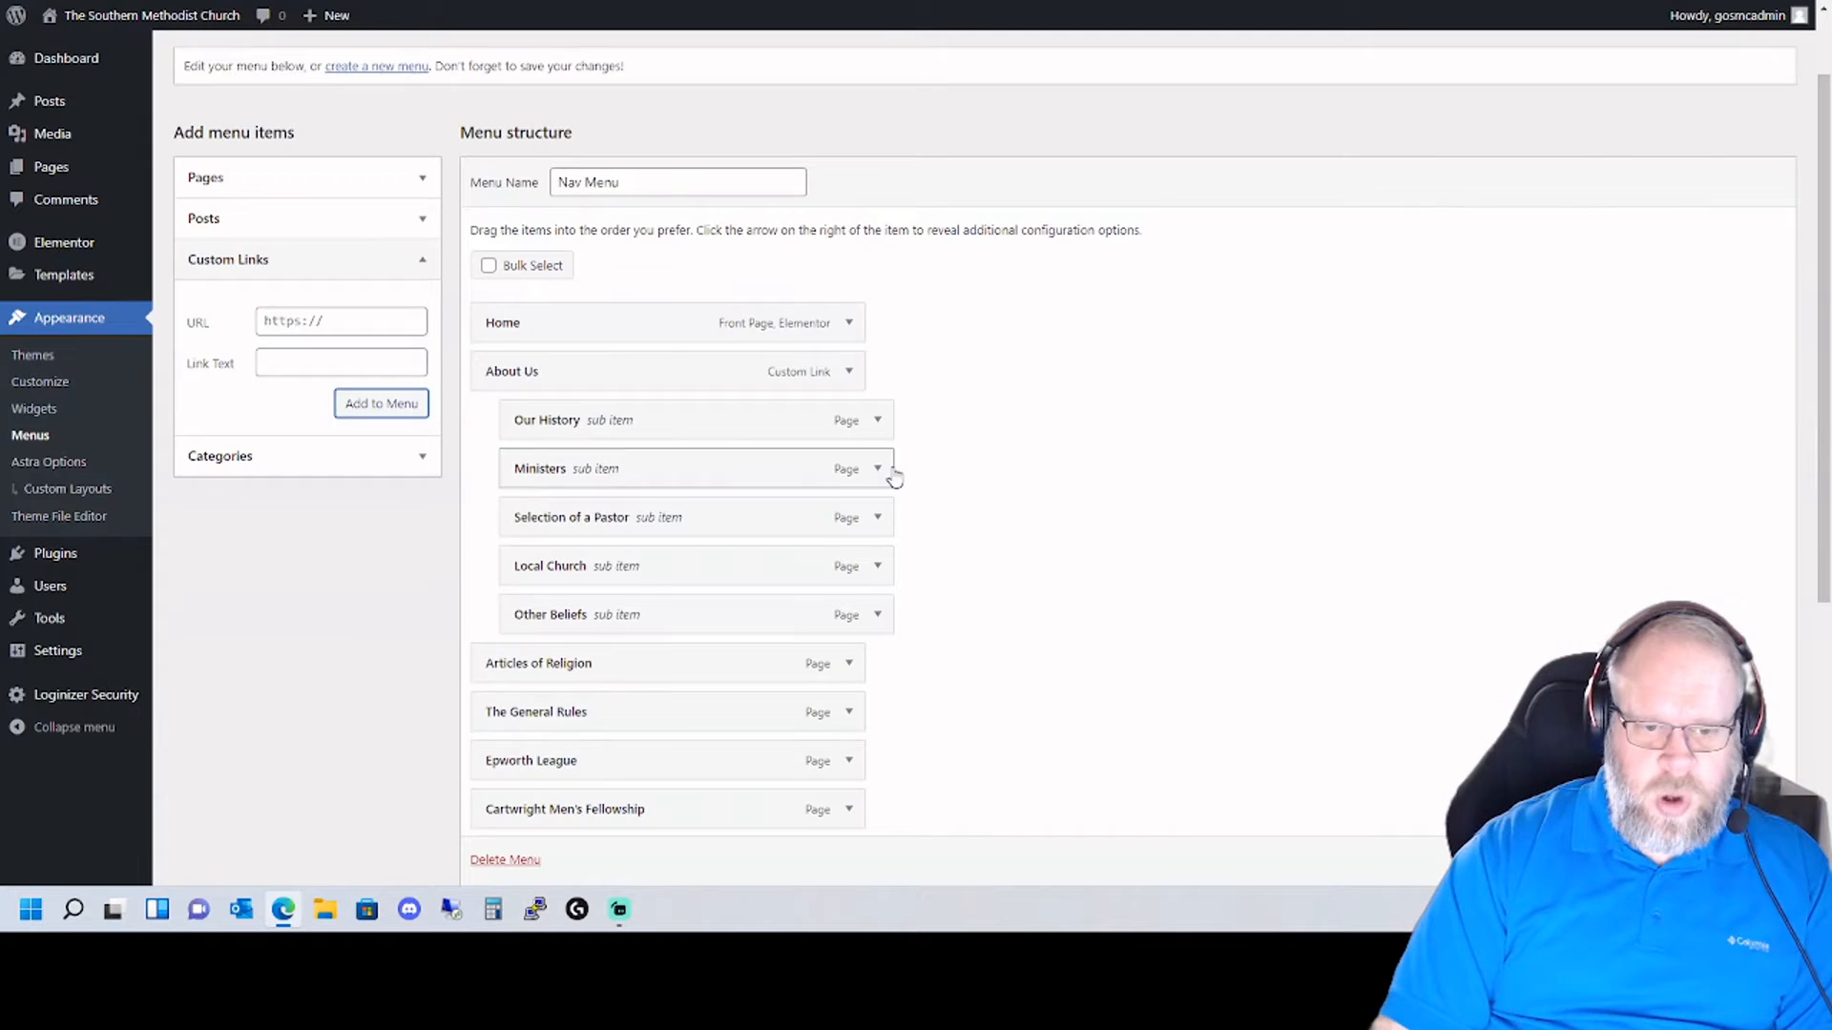
scroll(993, 519, down, 5)
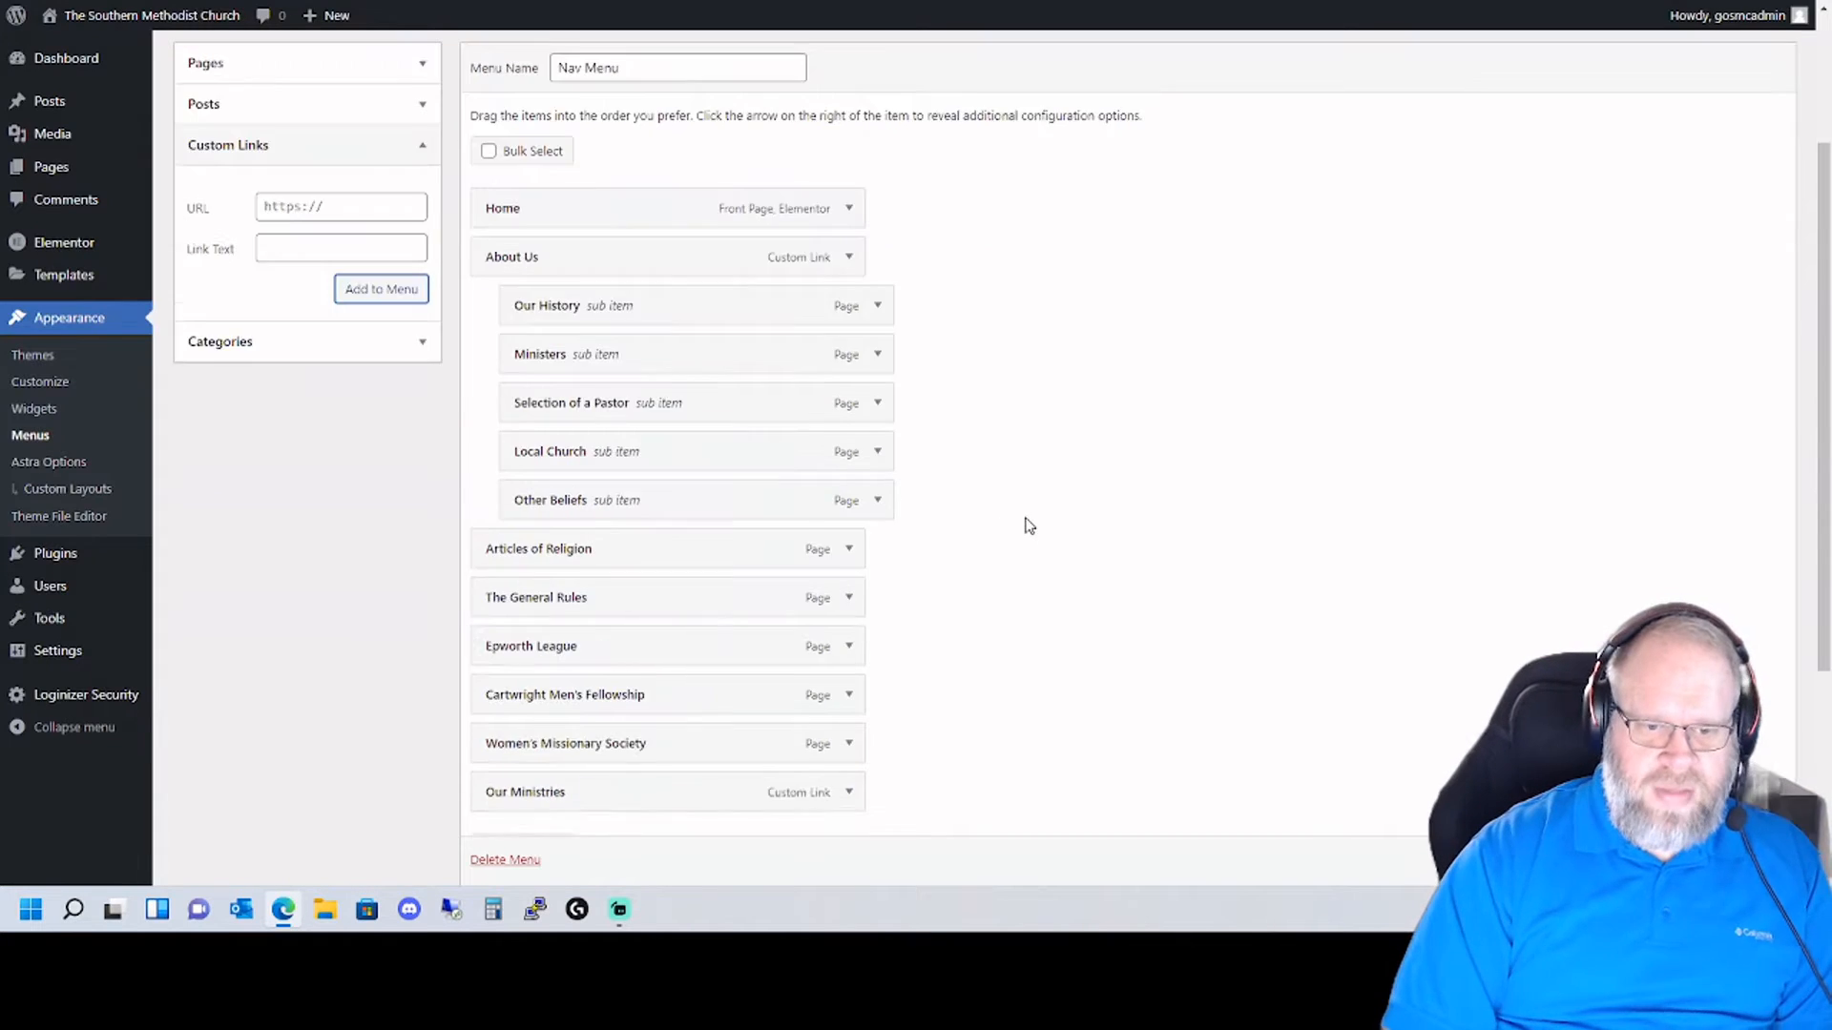
scroll(589, 495, up, 6)
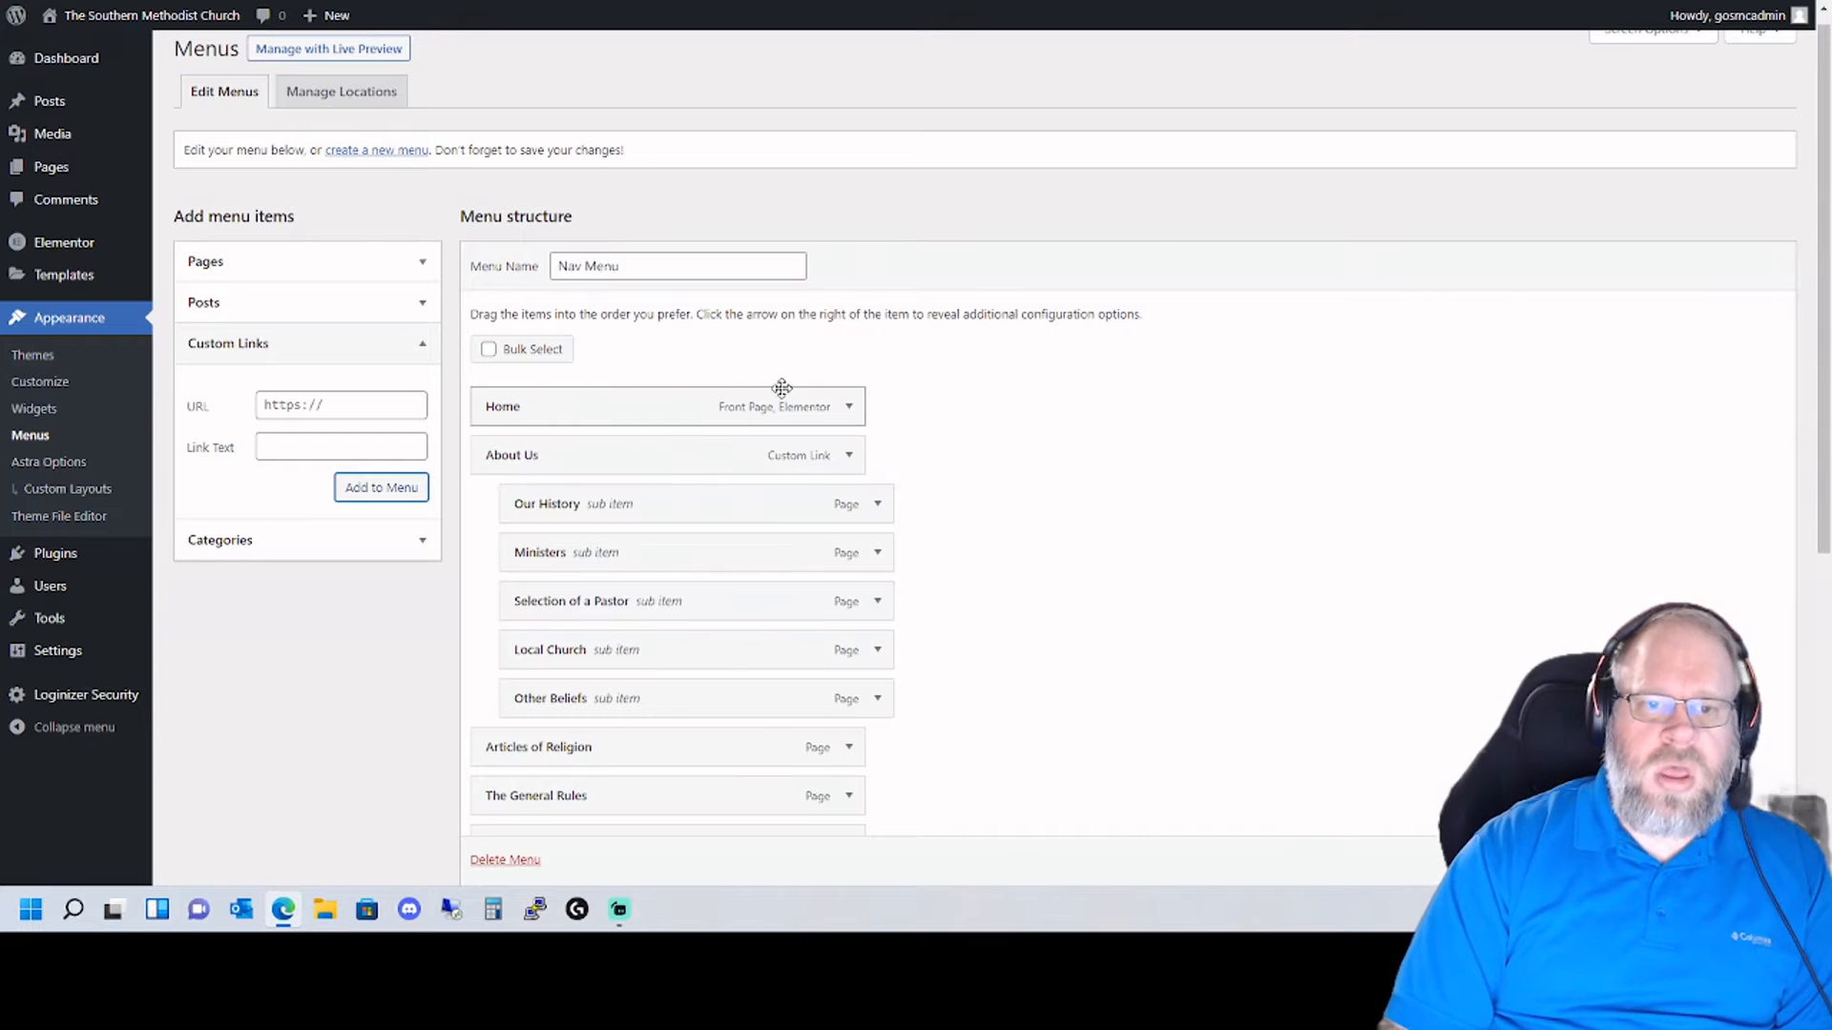
scroll(604, 419, down, 2)
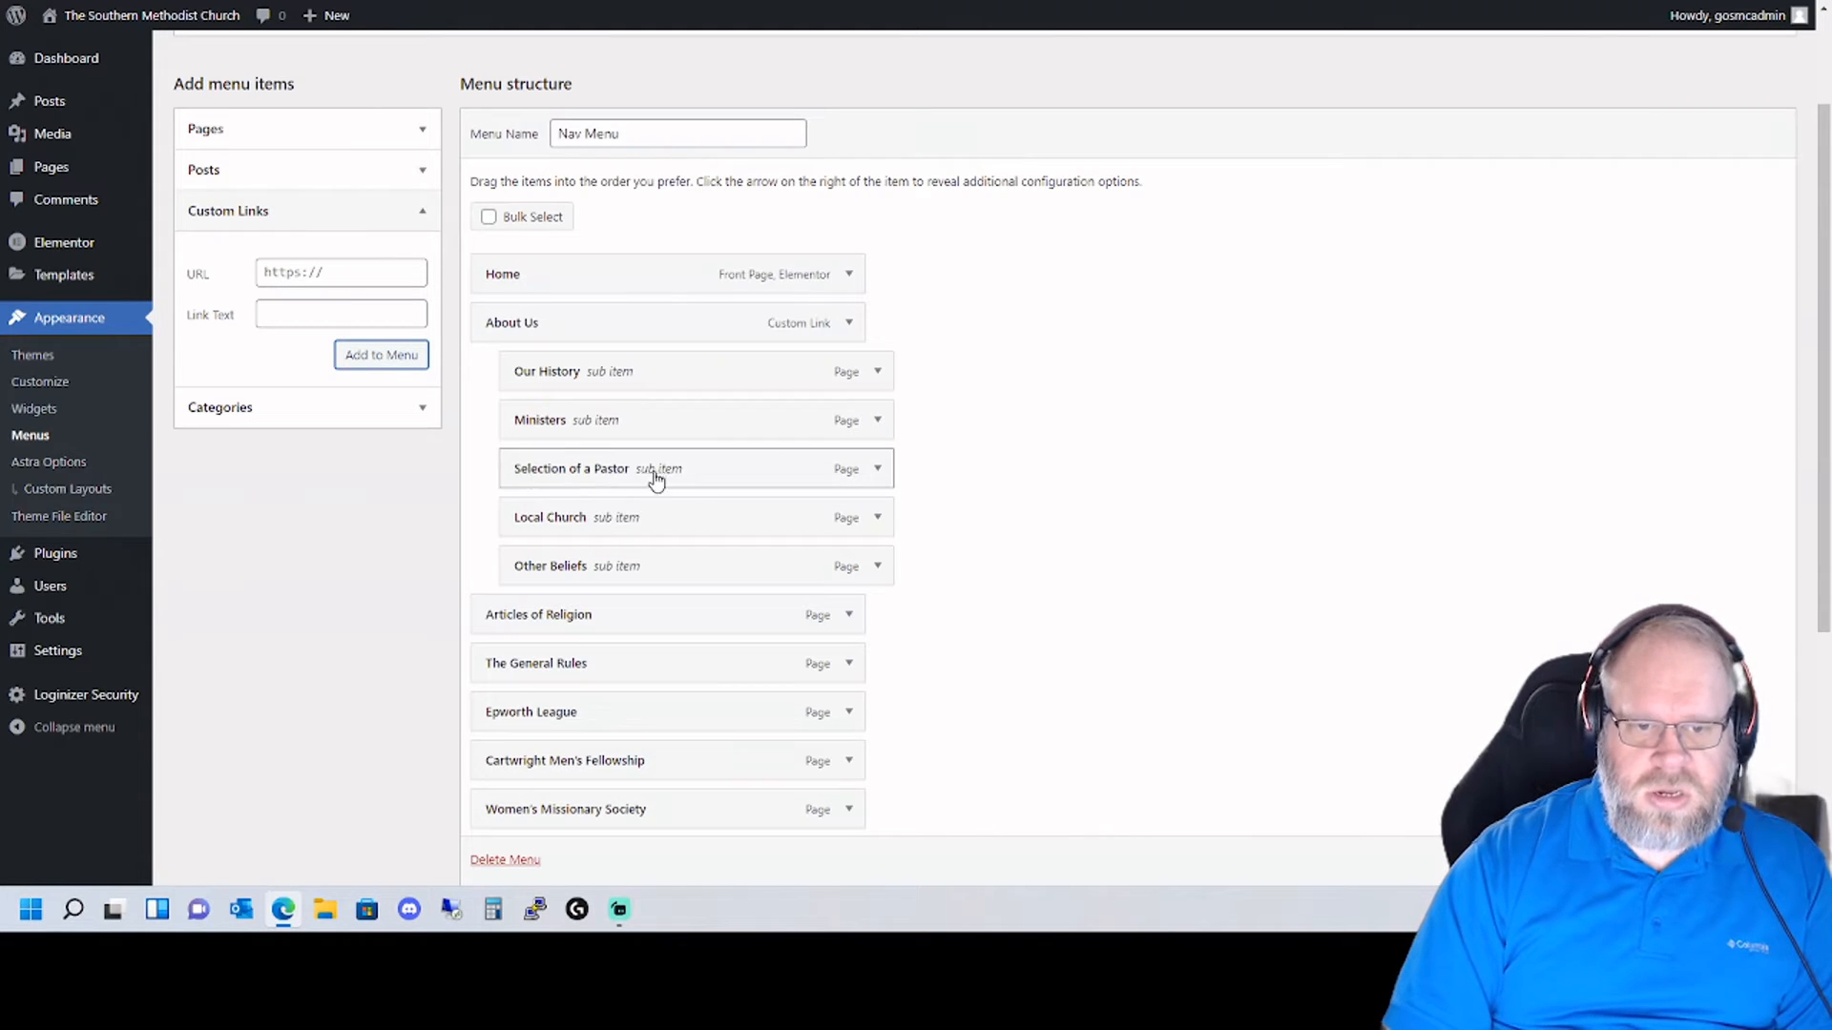
drag(514, 629, 584, 671)
scroll(1034, 698, down, 3)
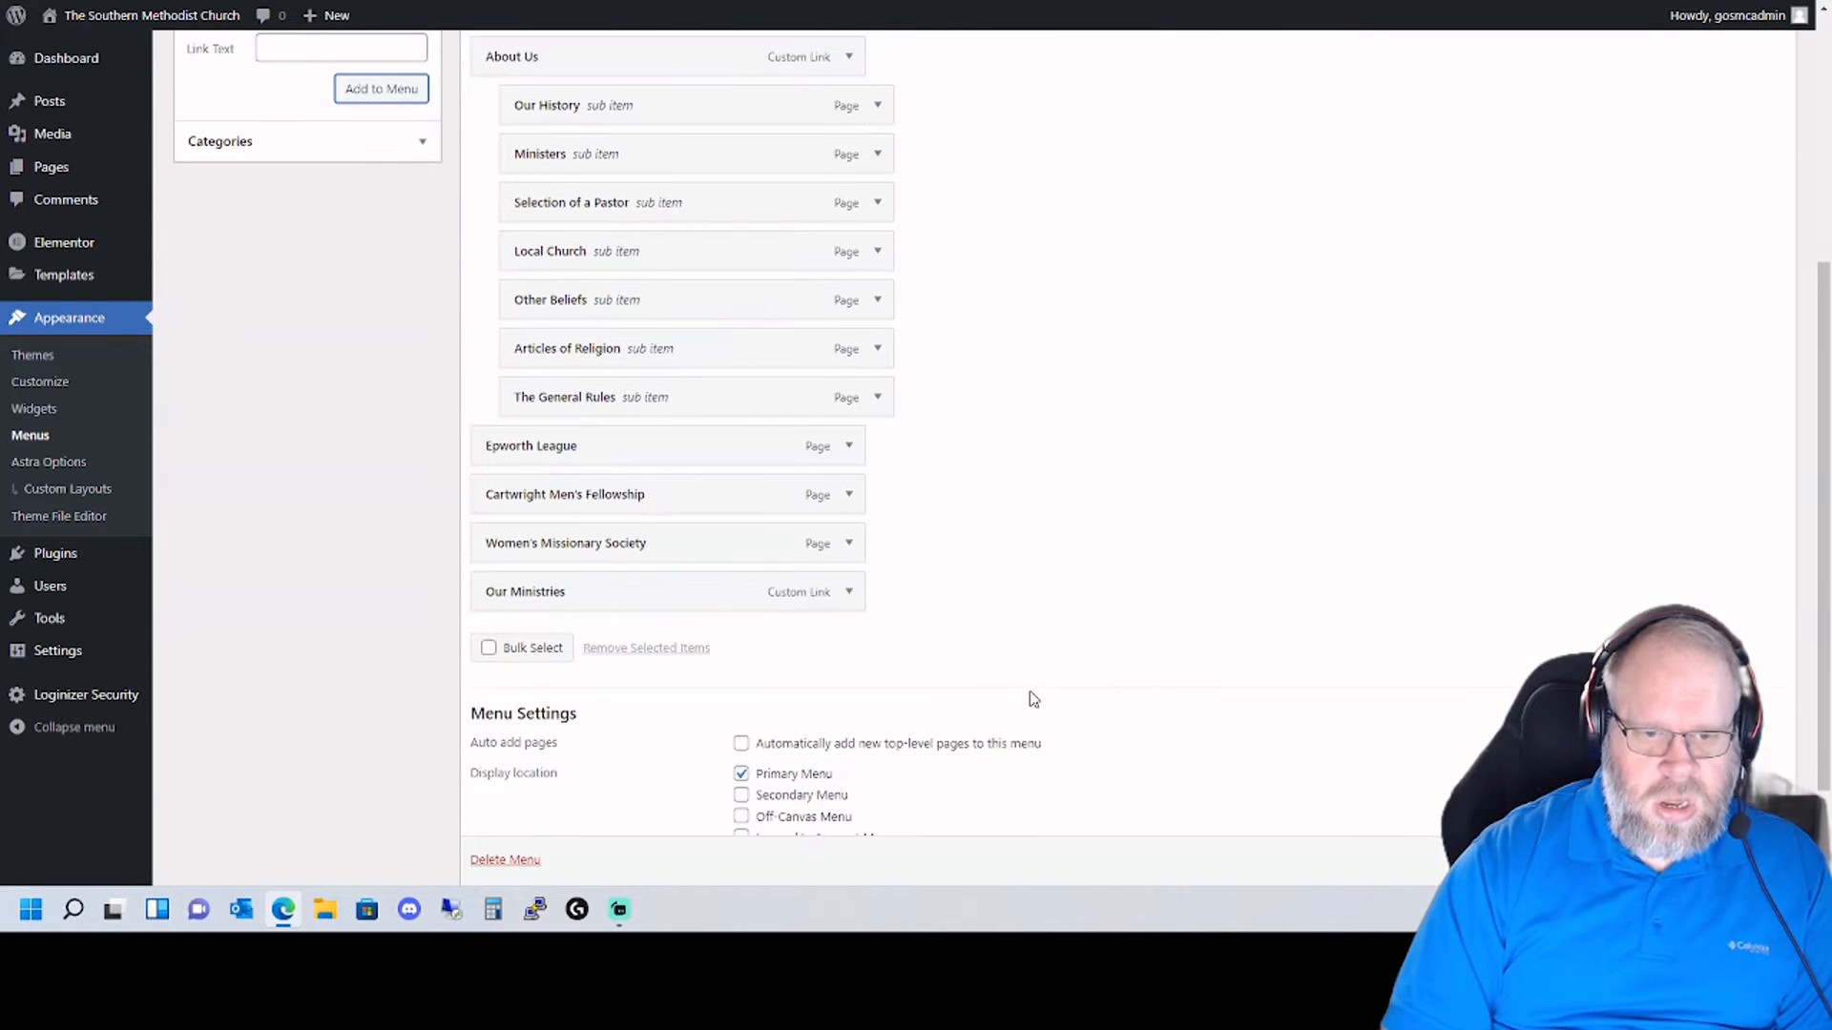
- Move Our Ministries directly after the About Us group and nest Women's Missionary Society, Cartwright Men's Fellowship and Epworth League under it in that order
drag(507, 605, 500, 473)
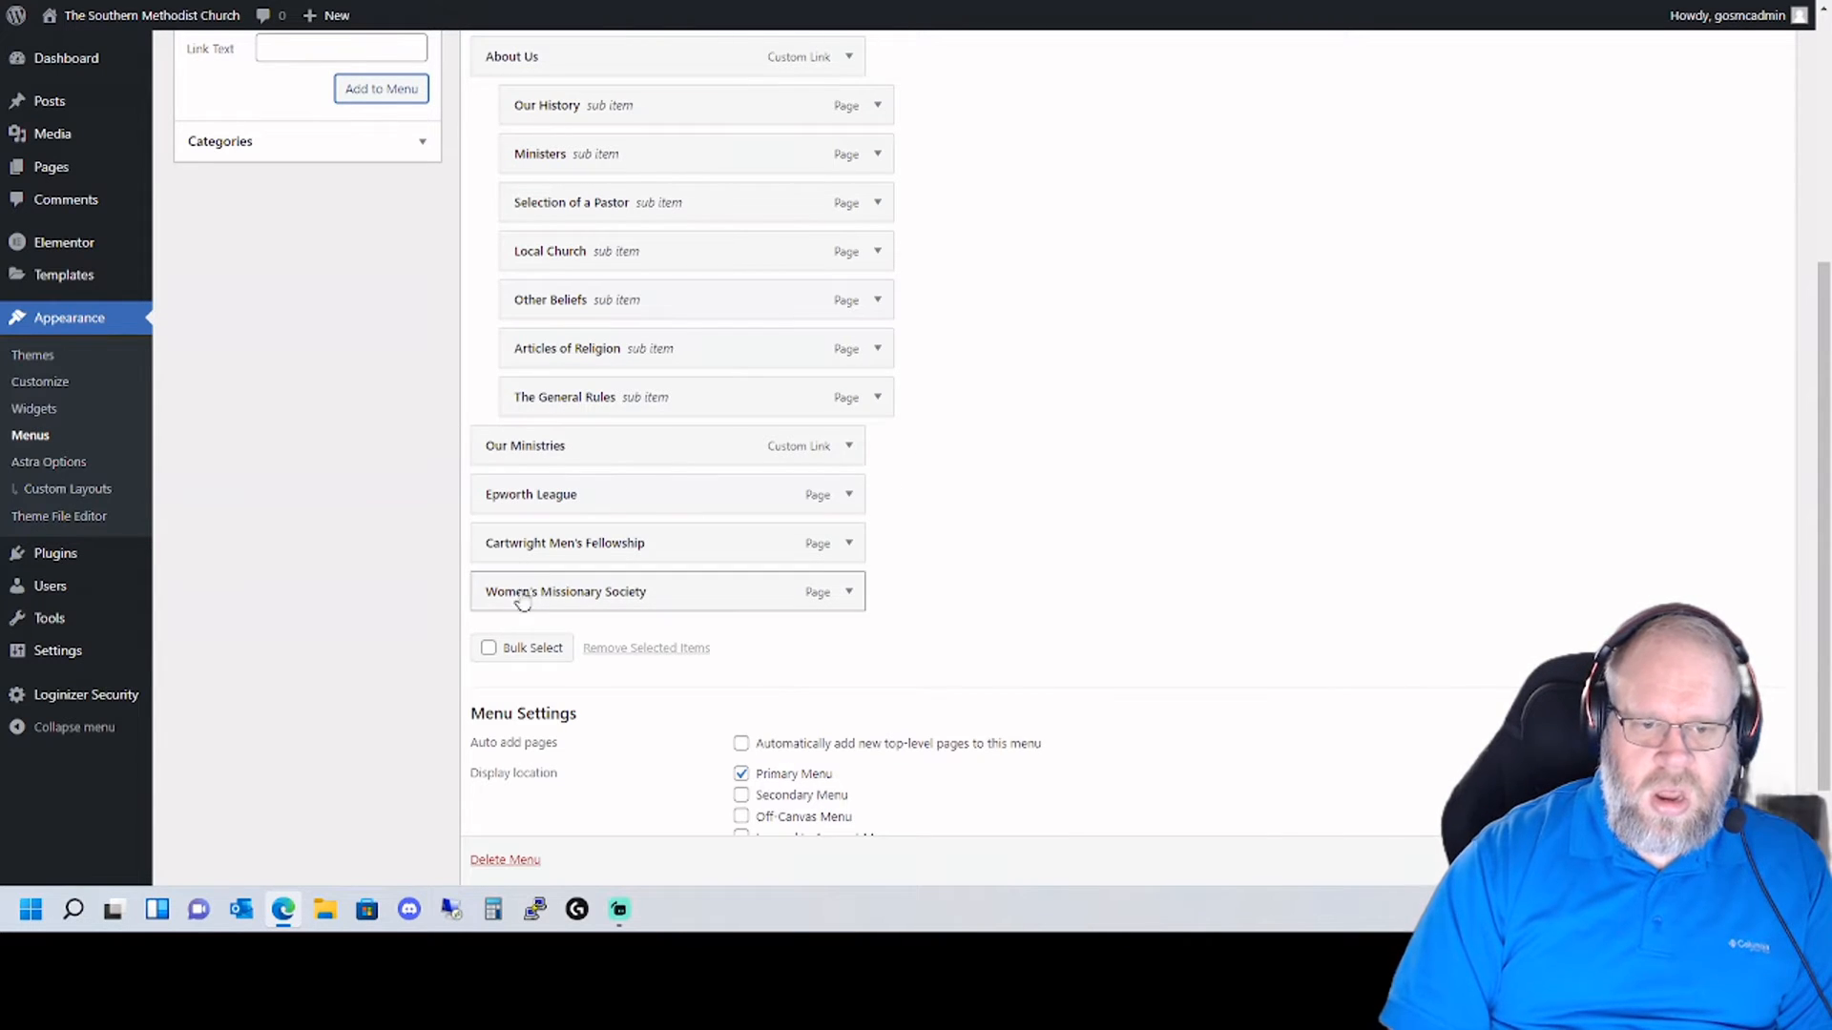
drag(522, 599, 531, 487)
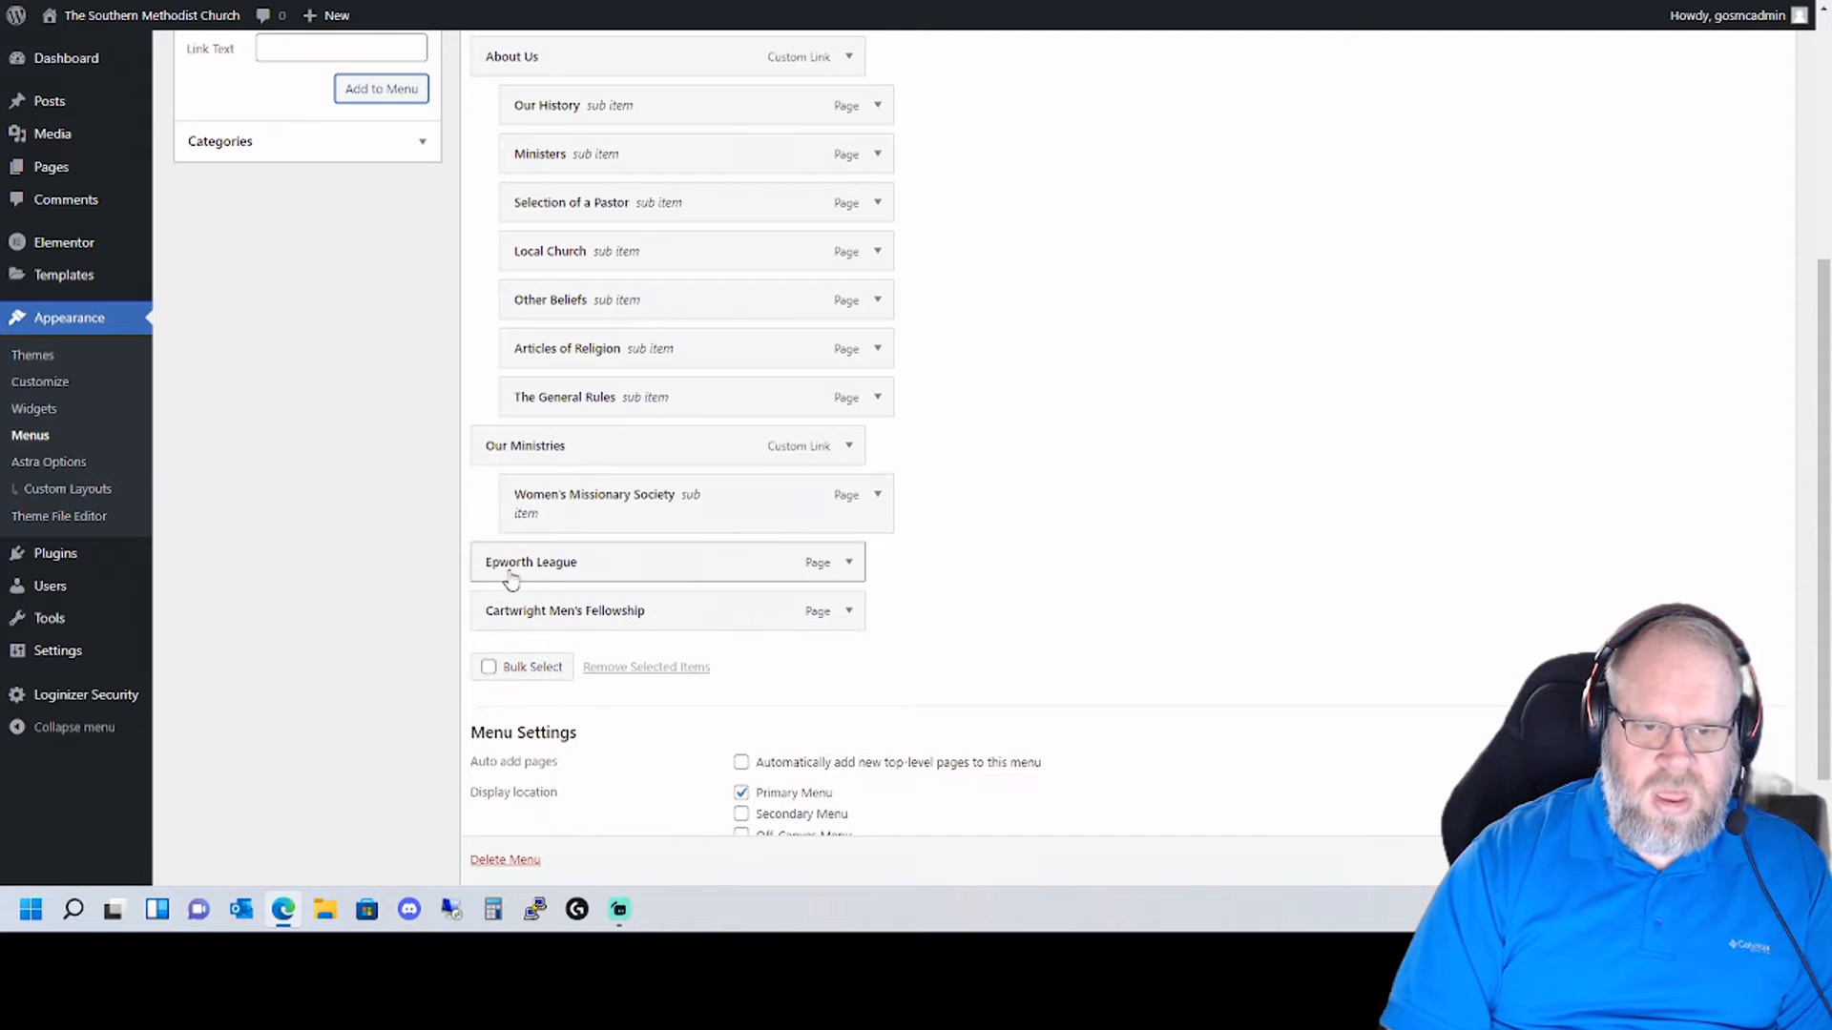
drag(523, 613, 547, 576)
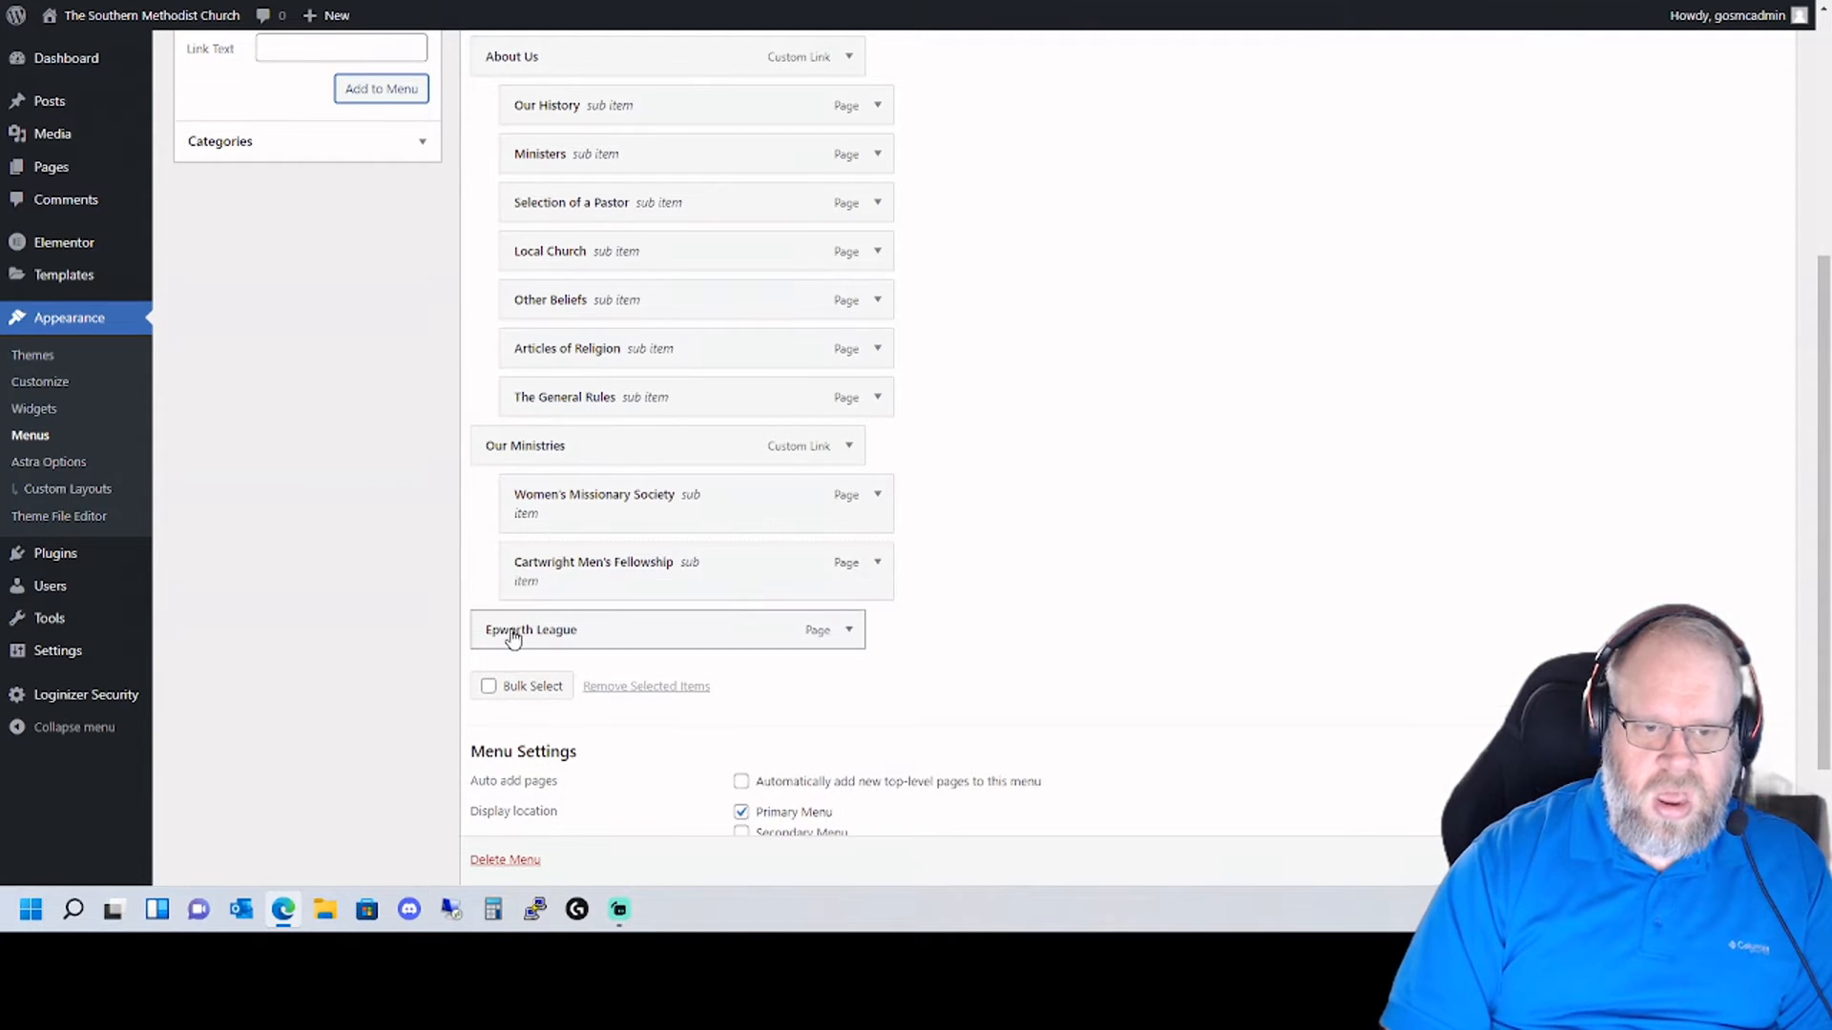
mouse_move(512, 638)
mouse_down()
mouse_move(647, 637)
mouse_move(547, 637)
mouse_up()
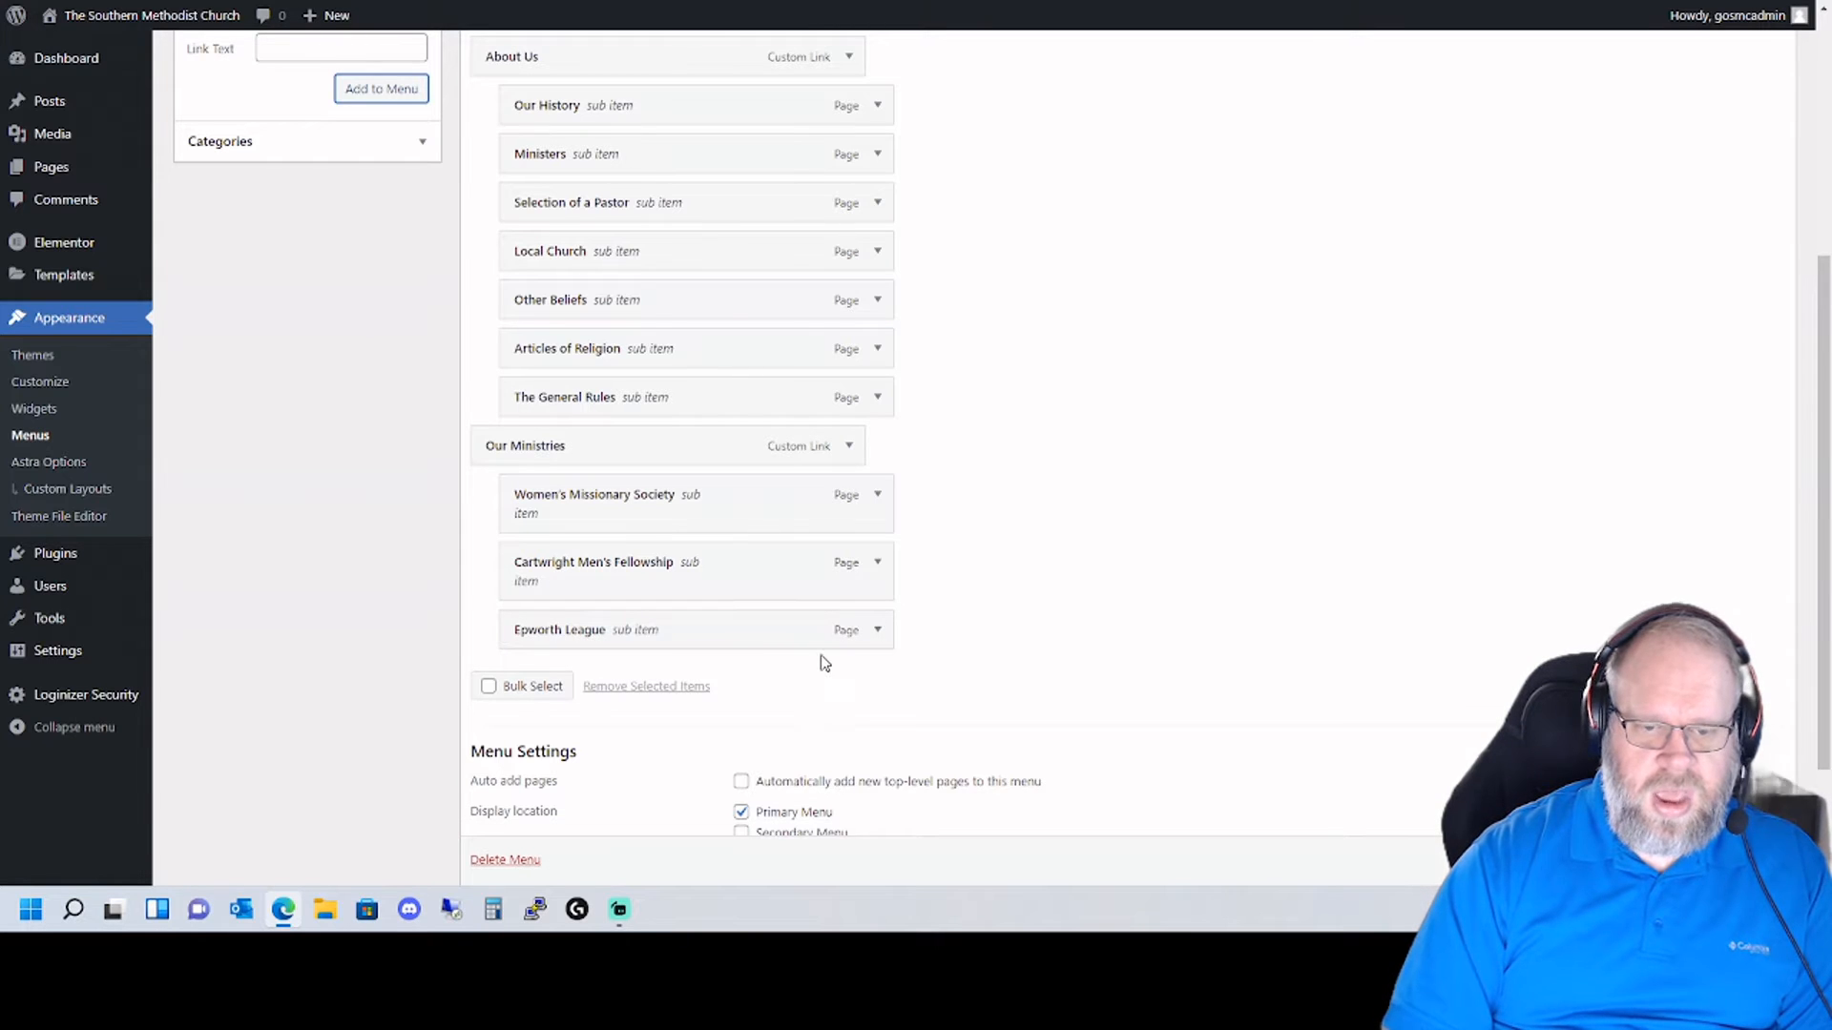
scroll(1079, 593, up, 5)
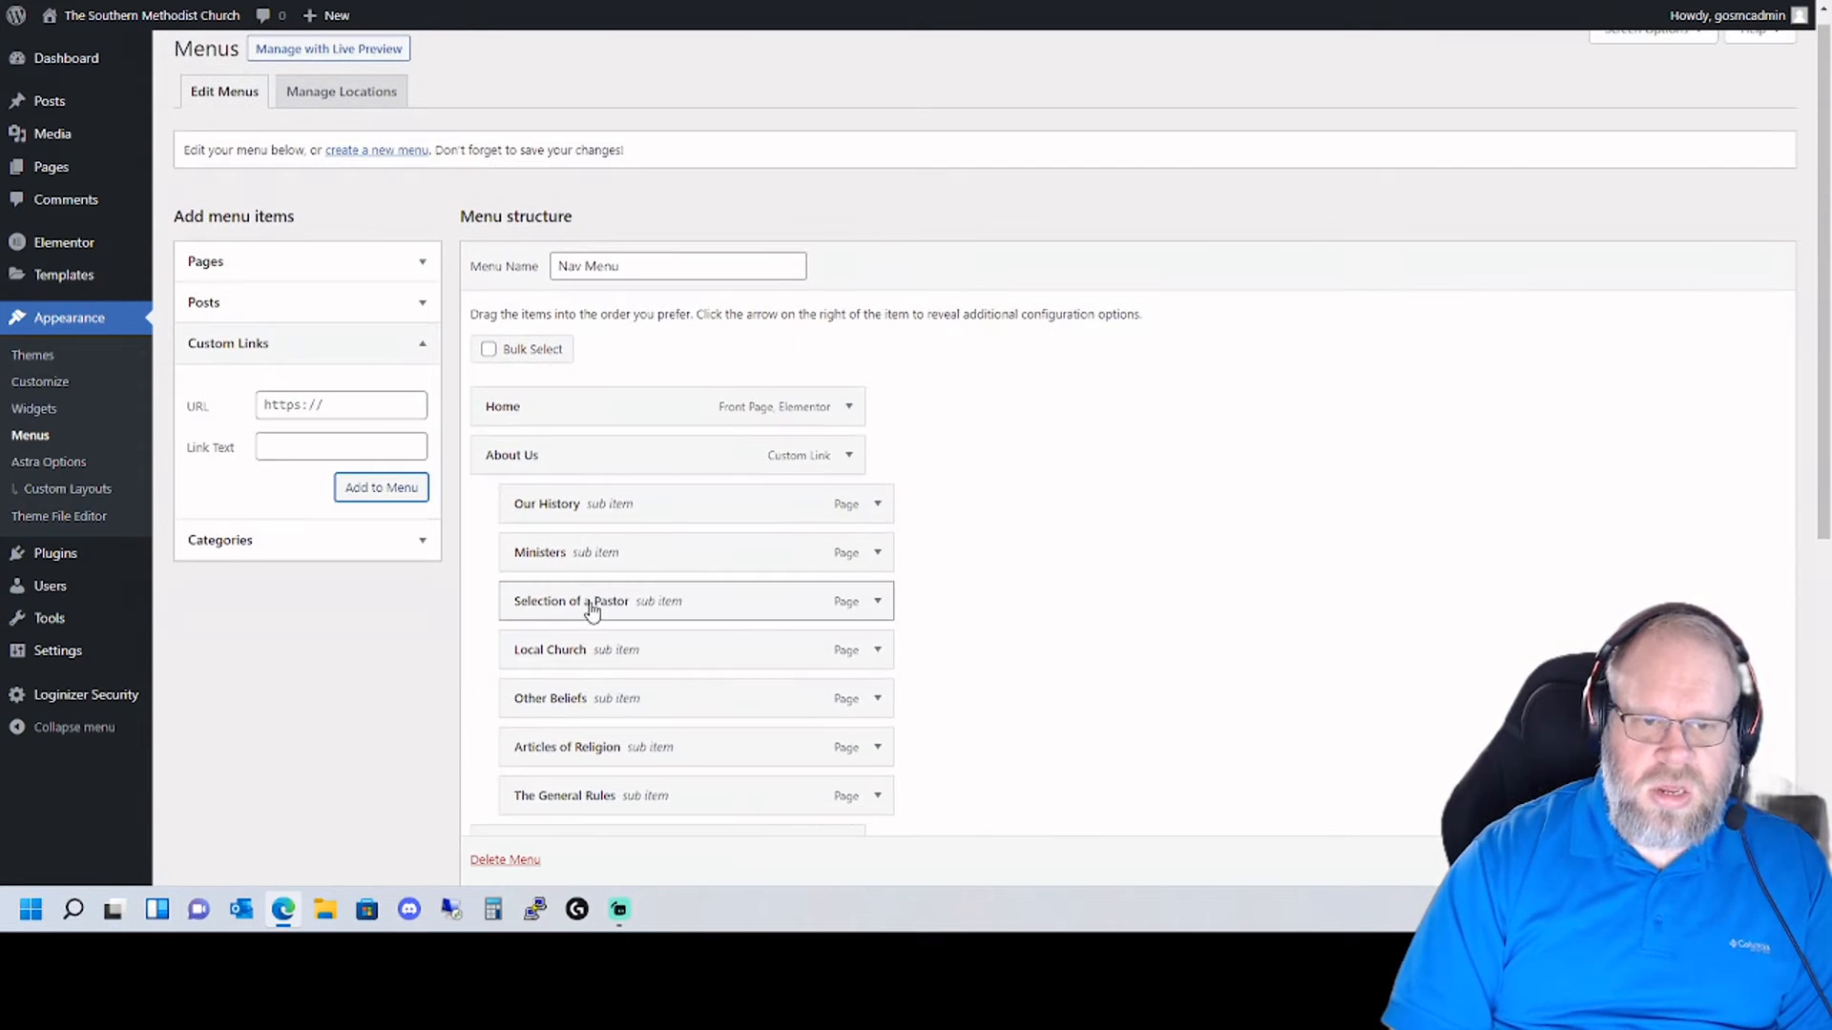
- Reorder the About Us sub items so The General Rules, Articles of Religion, Other Beliefs and Local Church follow Our History in that order
scroll(597, 606, down, 5)
scroll(706, 563, up, 5)
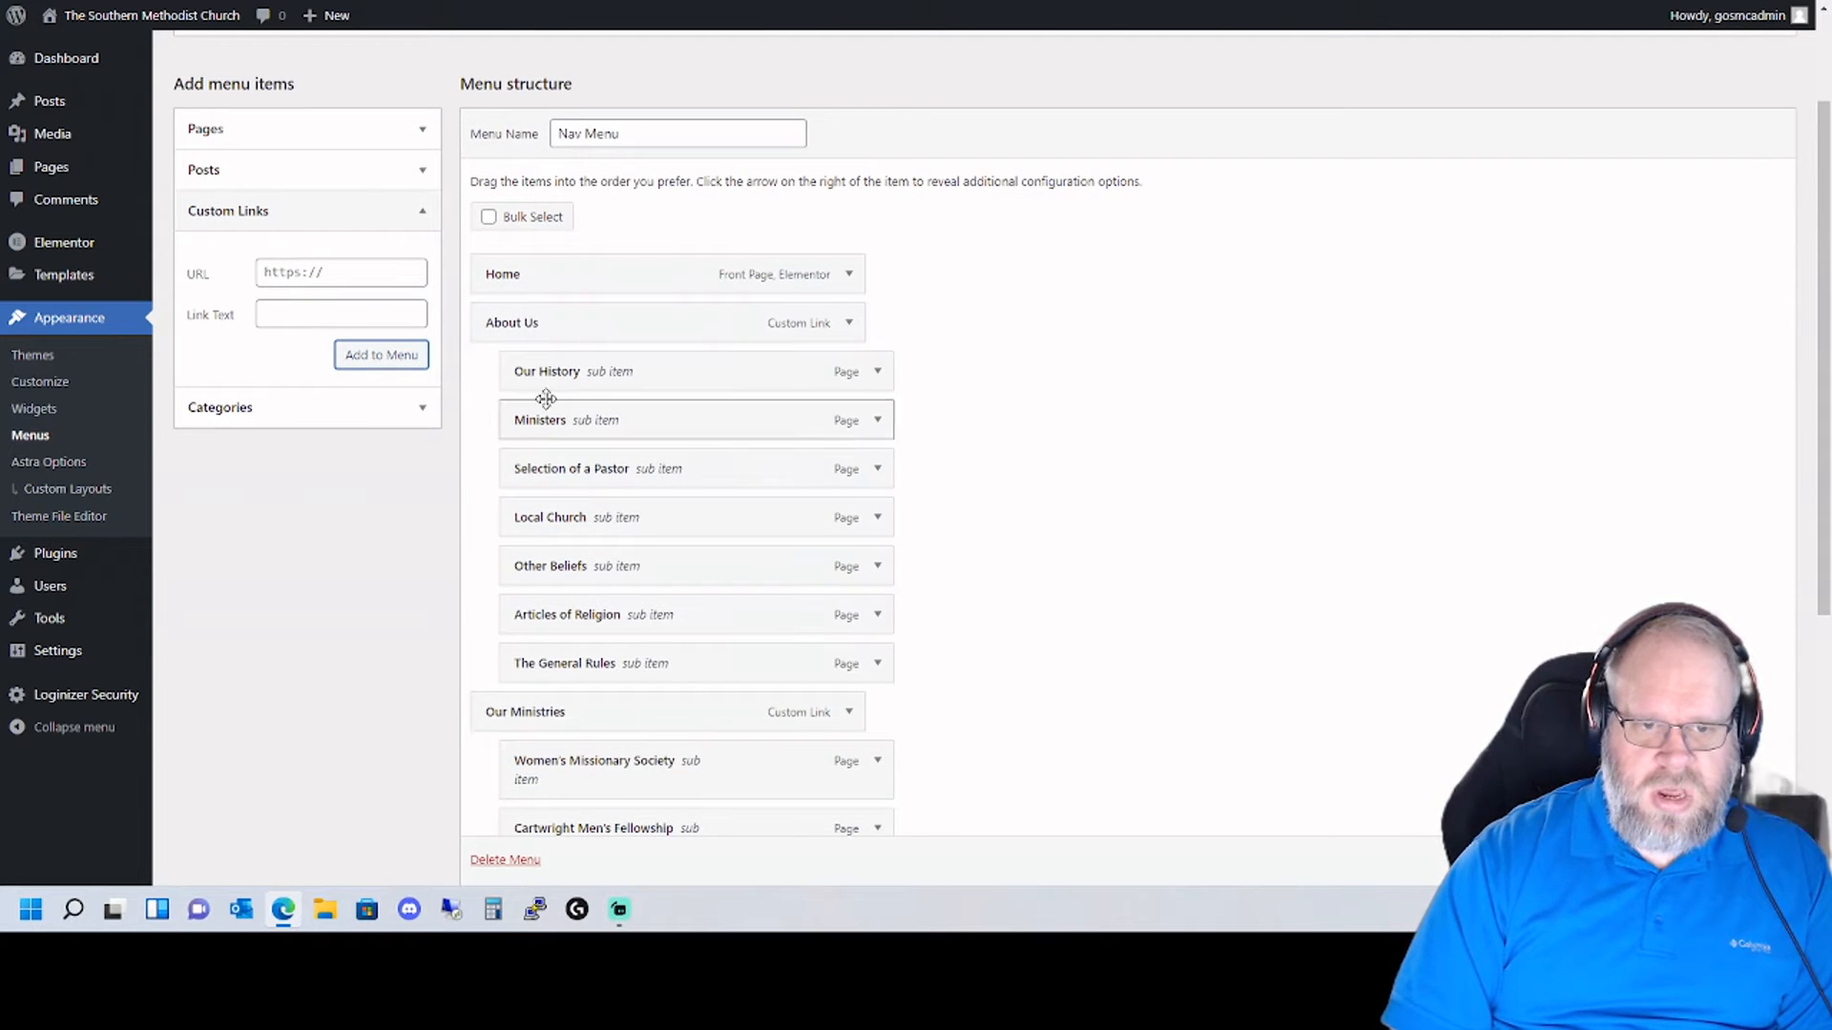
drag(587, 671, 510, 424)
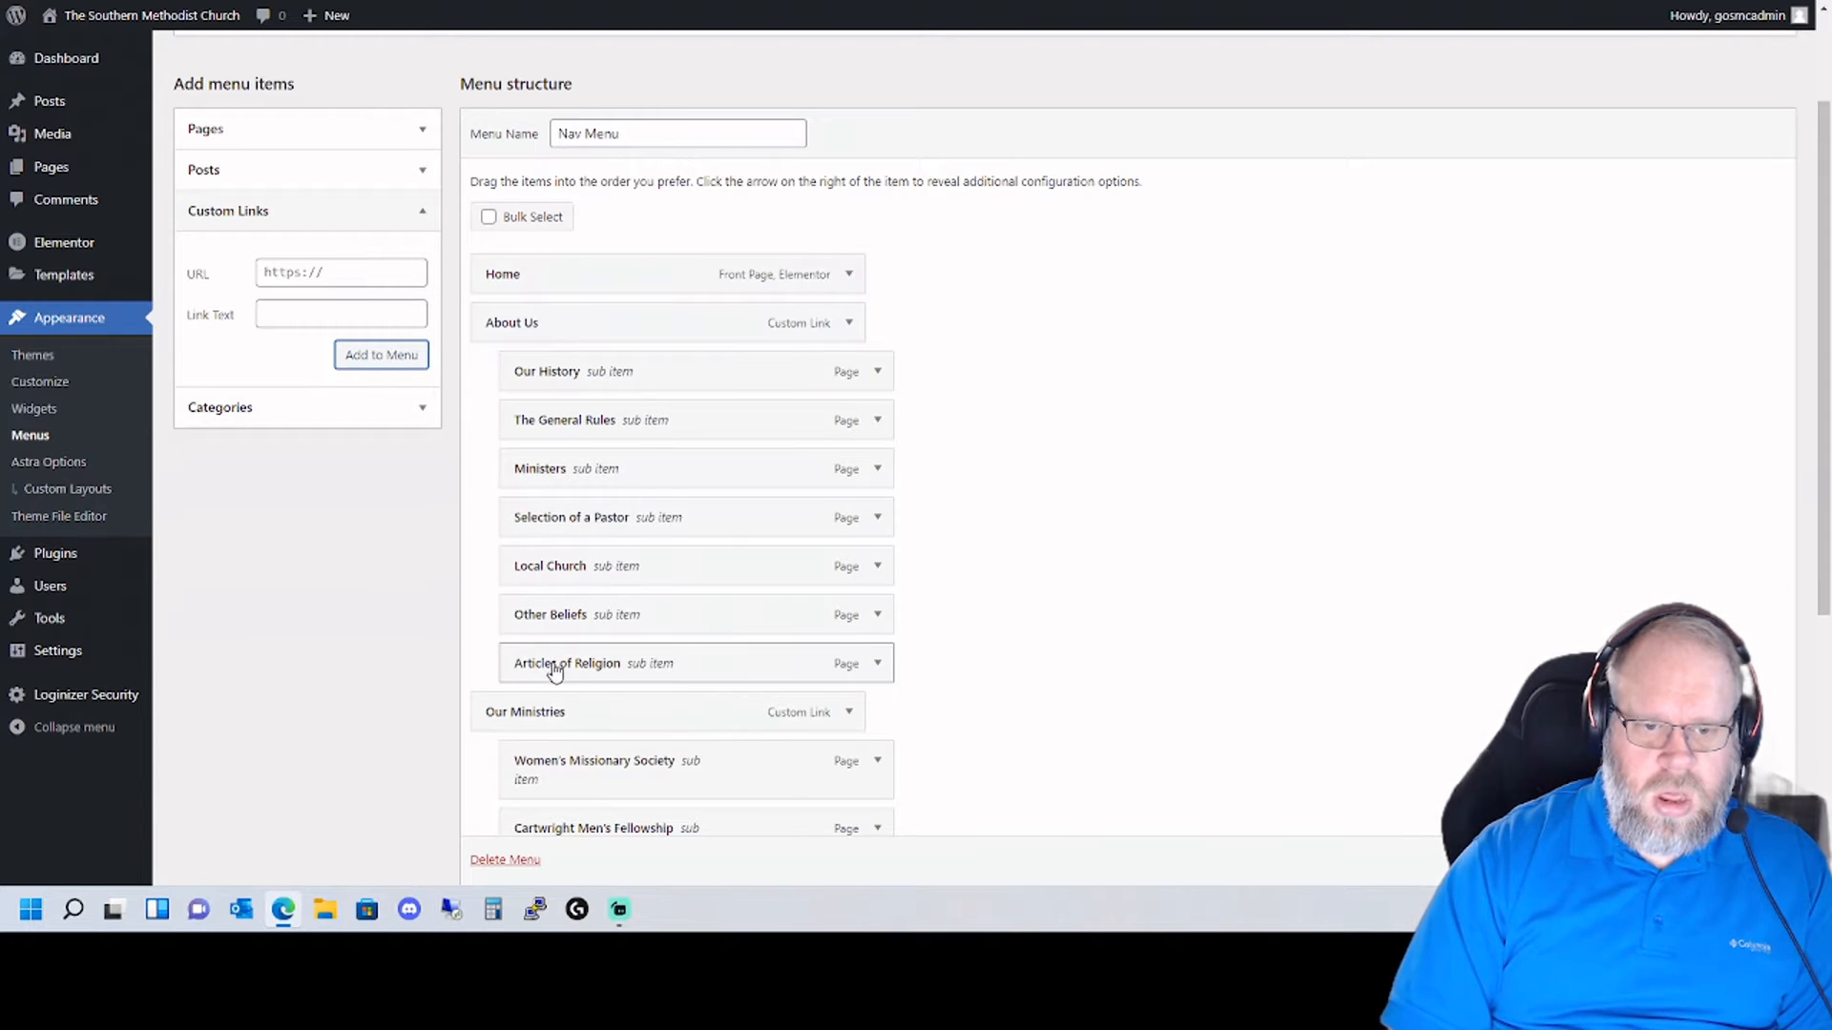
drag(552, 667, 500, 475)
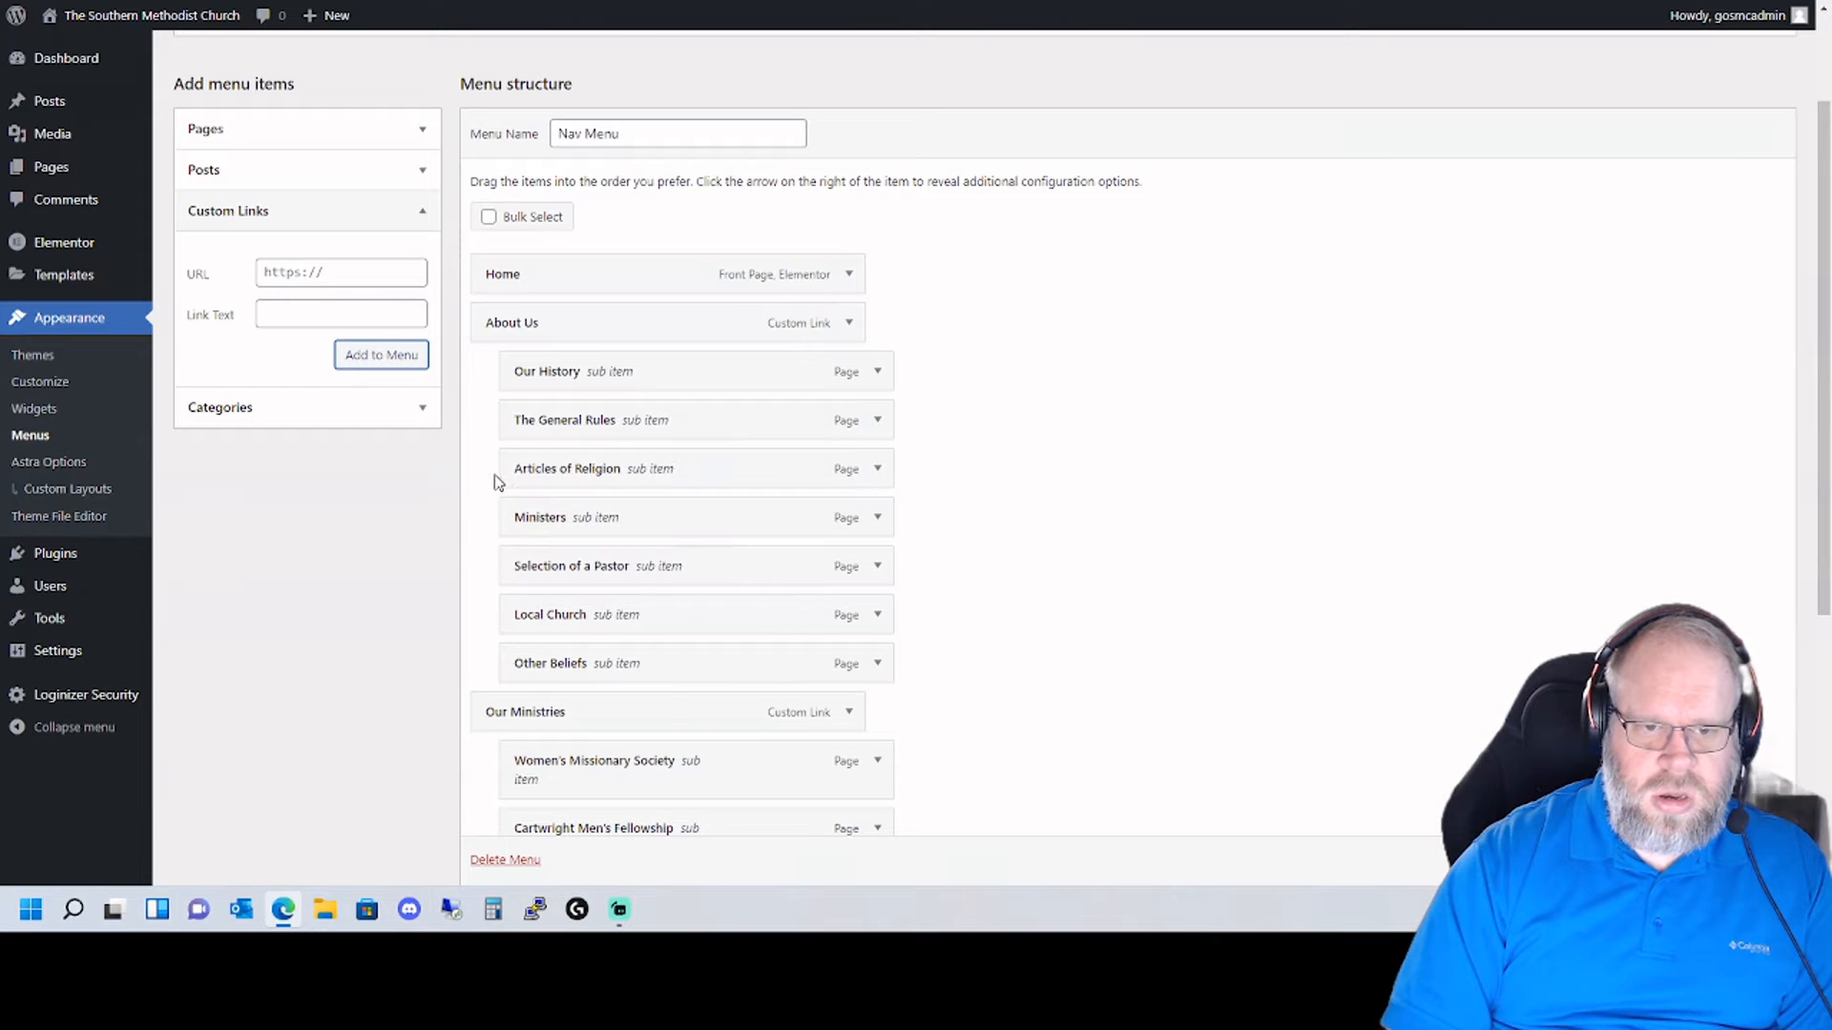
drag(551, 667, 515, 519)
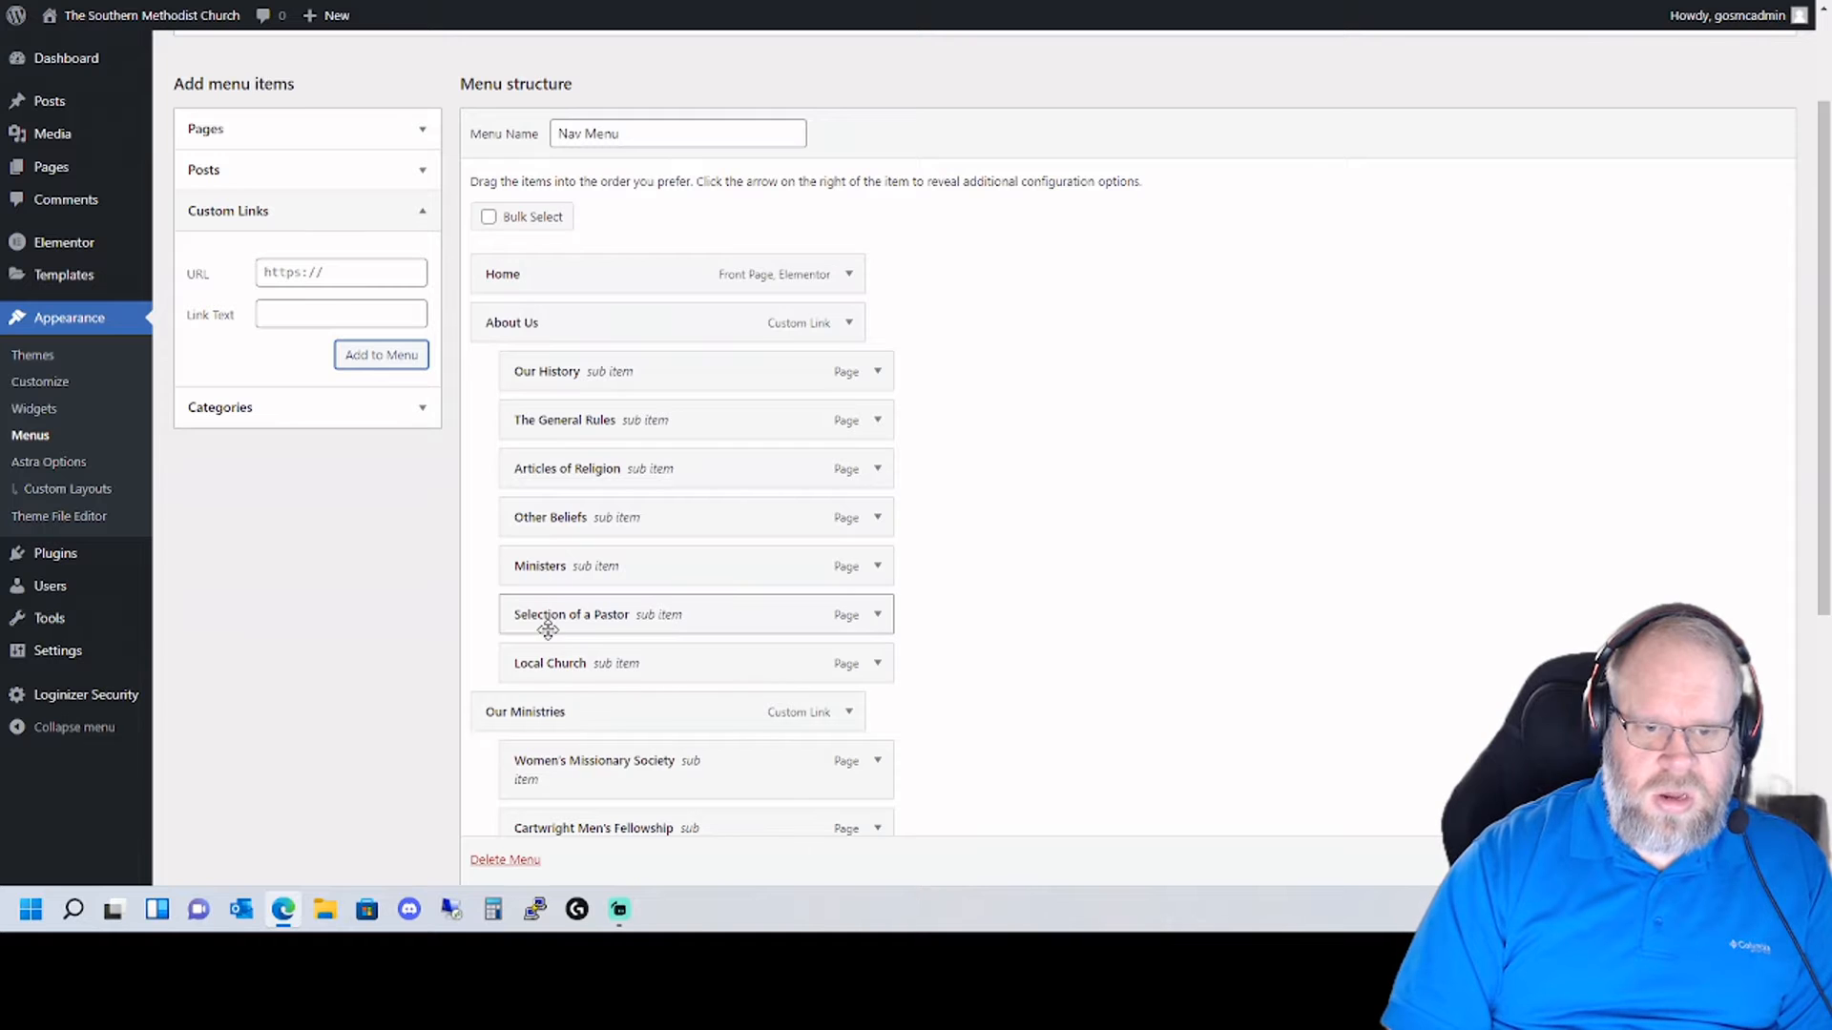
drag(563, 679, 513, 582)
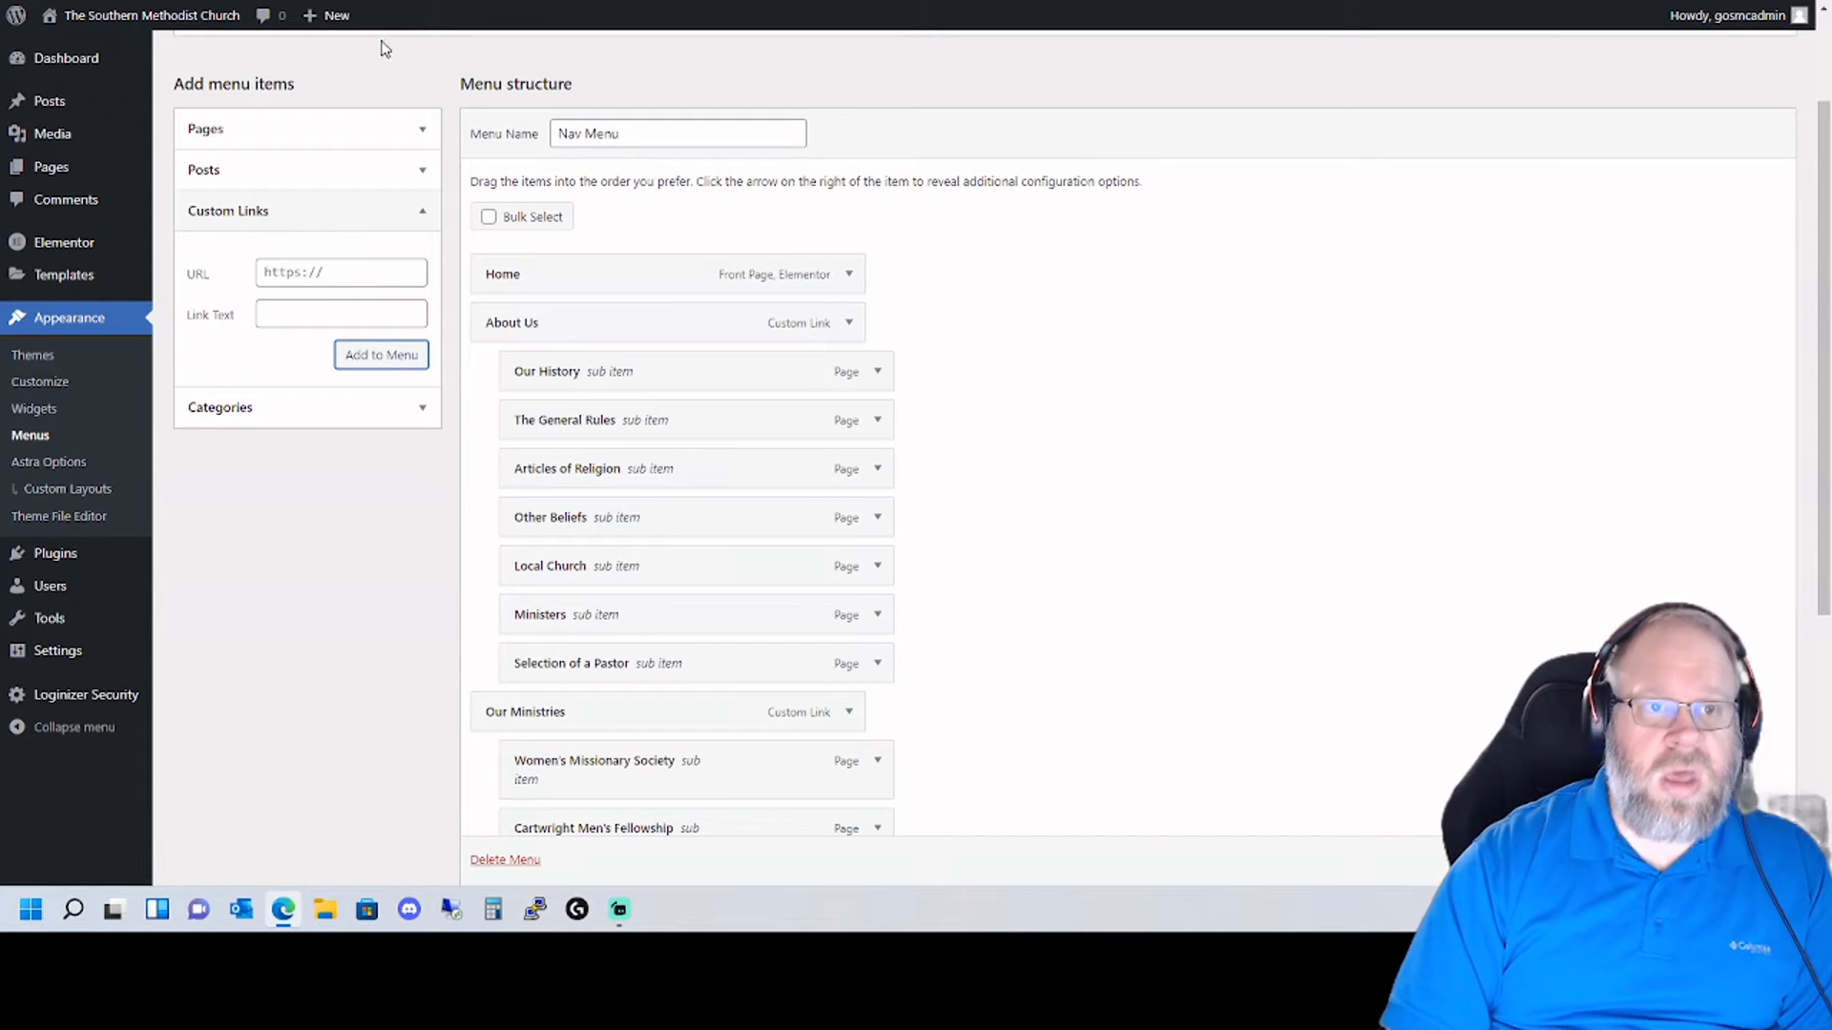
- Check the sub item order under About Us on the old site, and move Selection of a Pastor above Ministers in Nav Menu
key(ctrl+Tab)
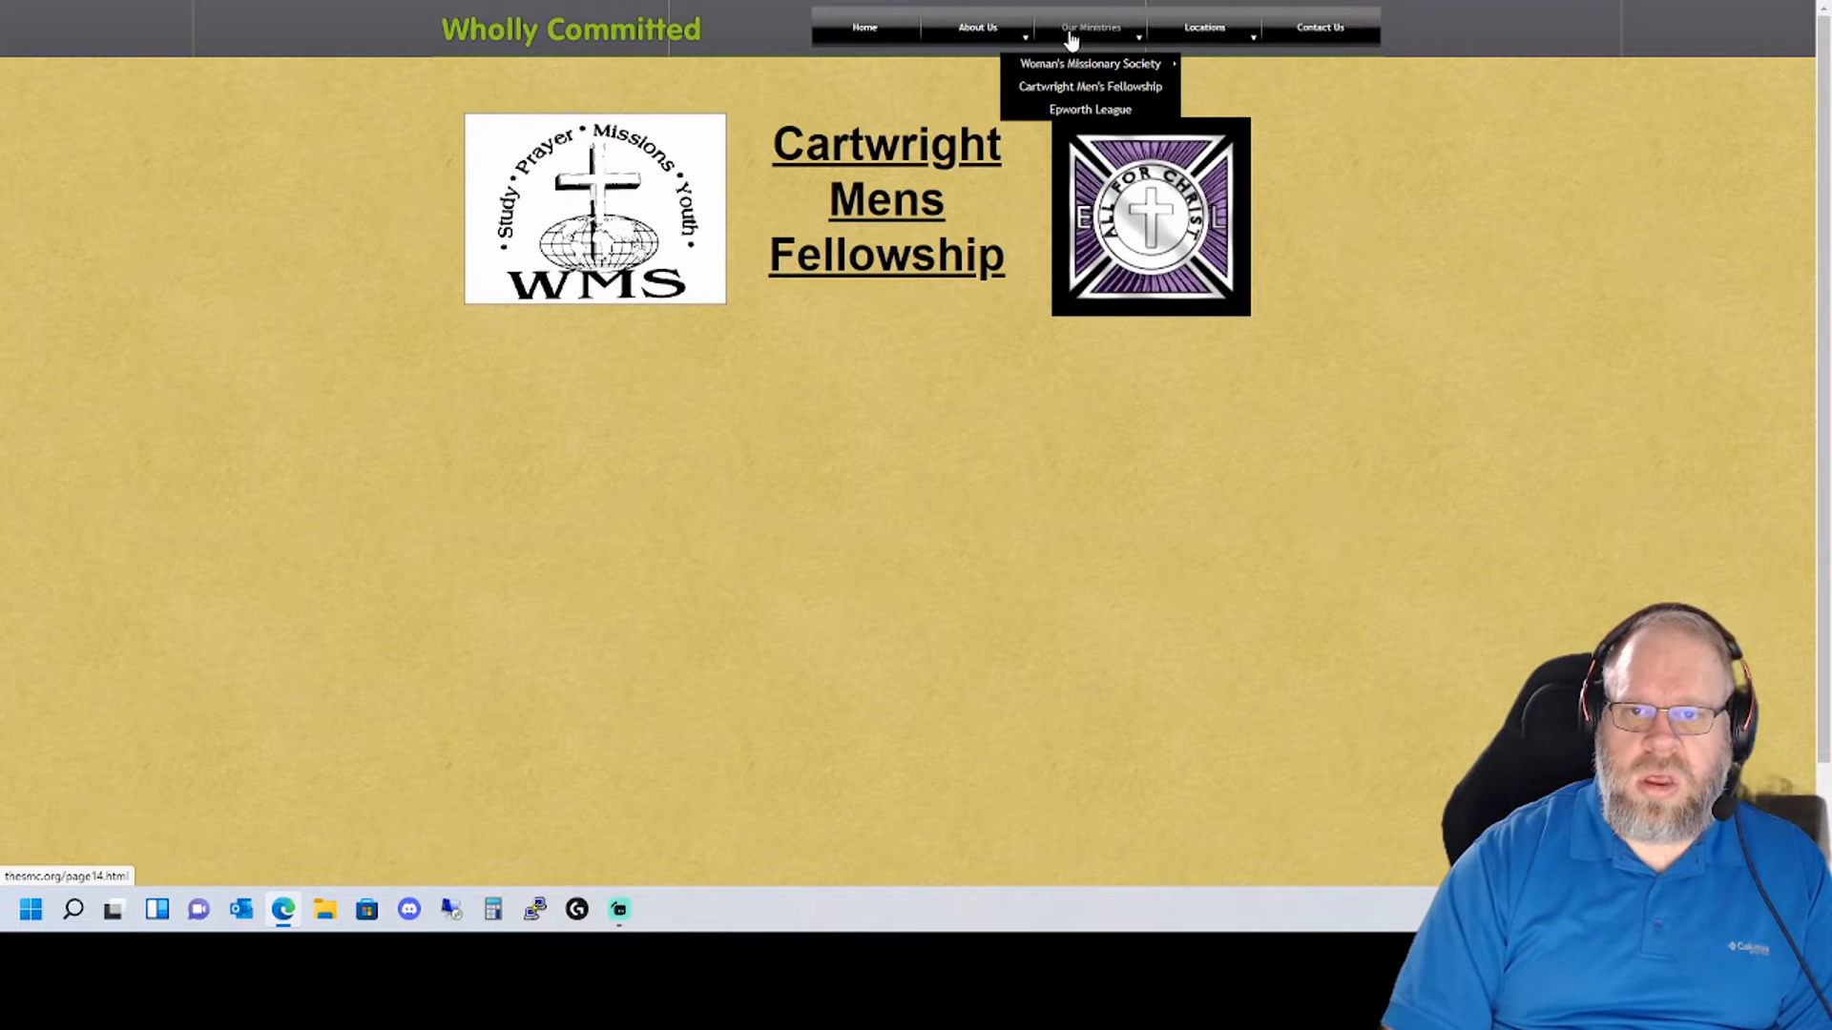
click(971, 36)
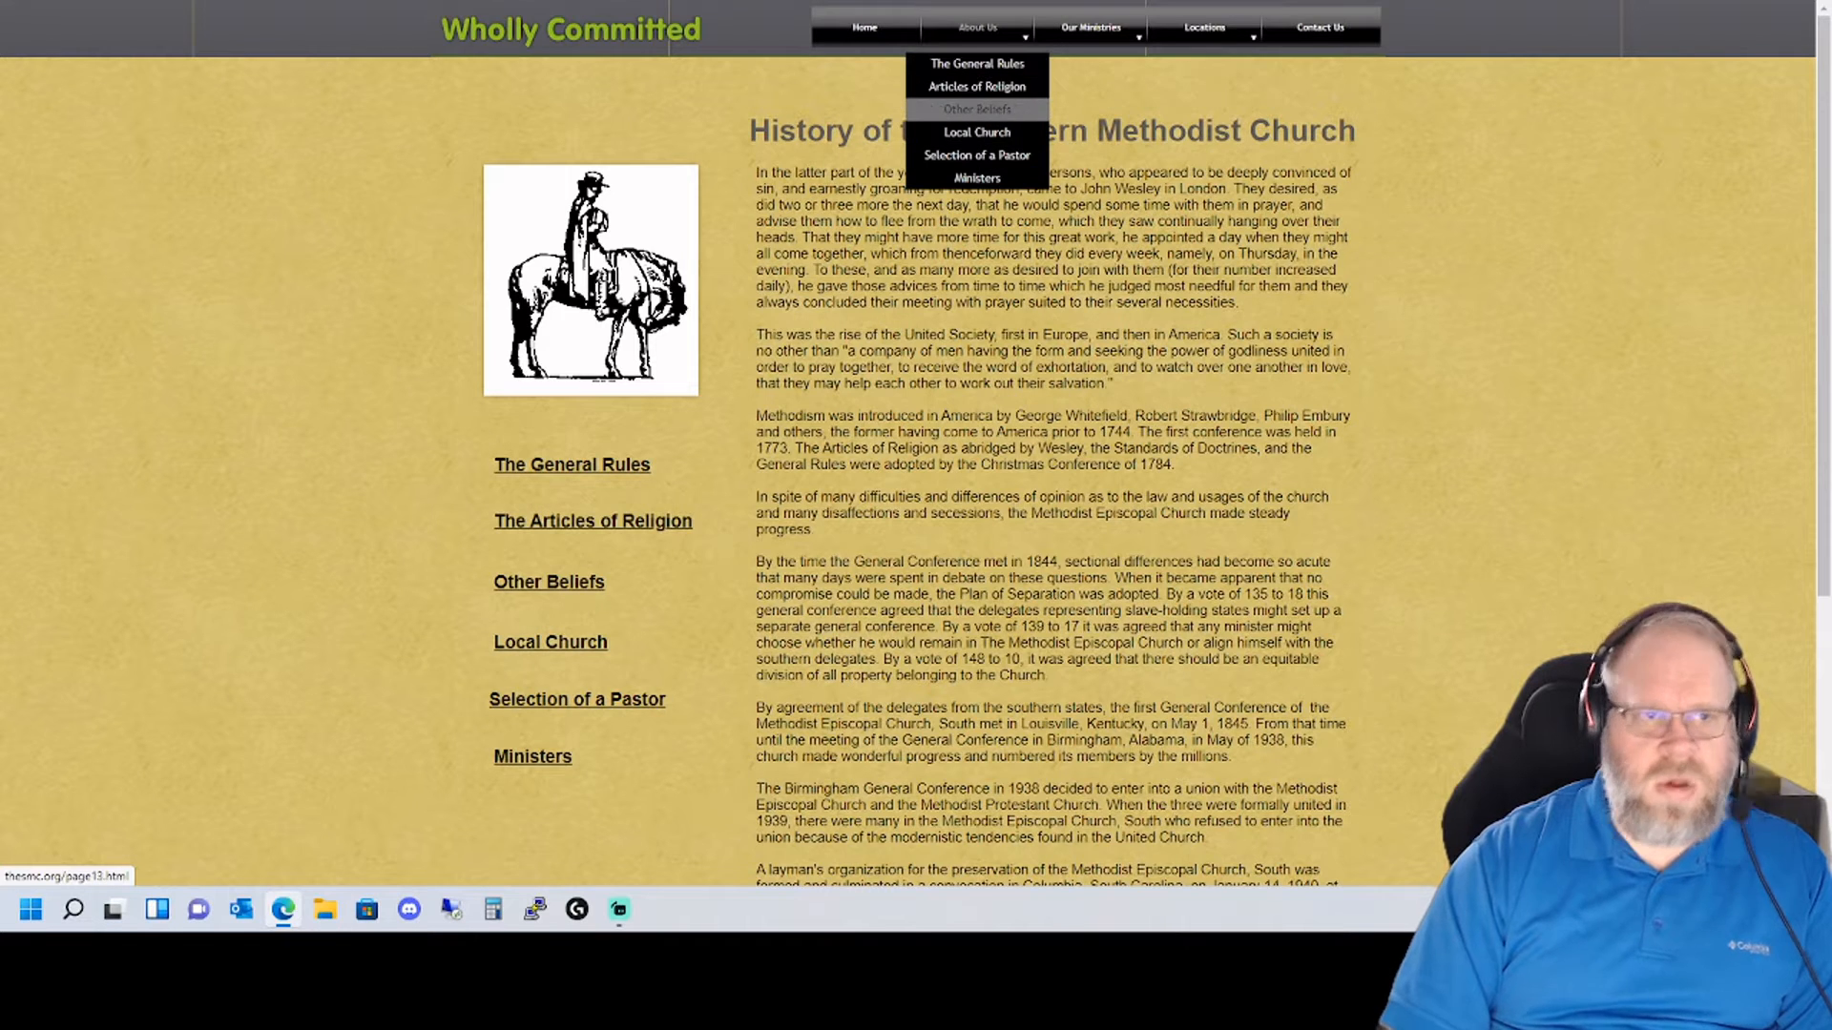
key(ctrl+Tab)
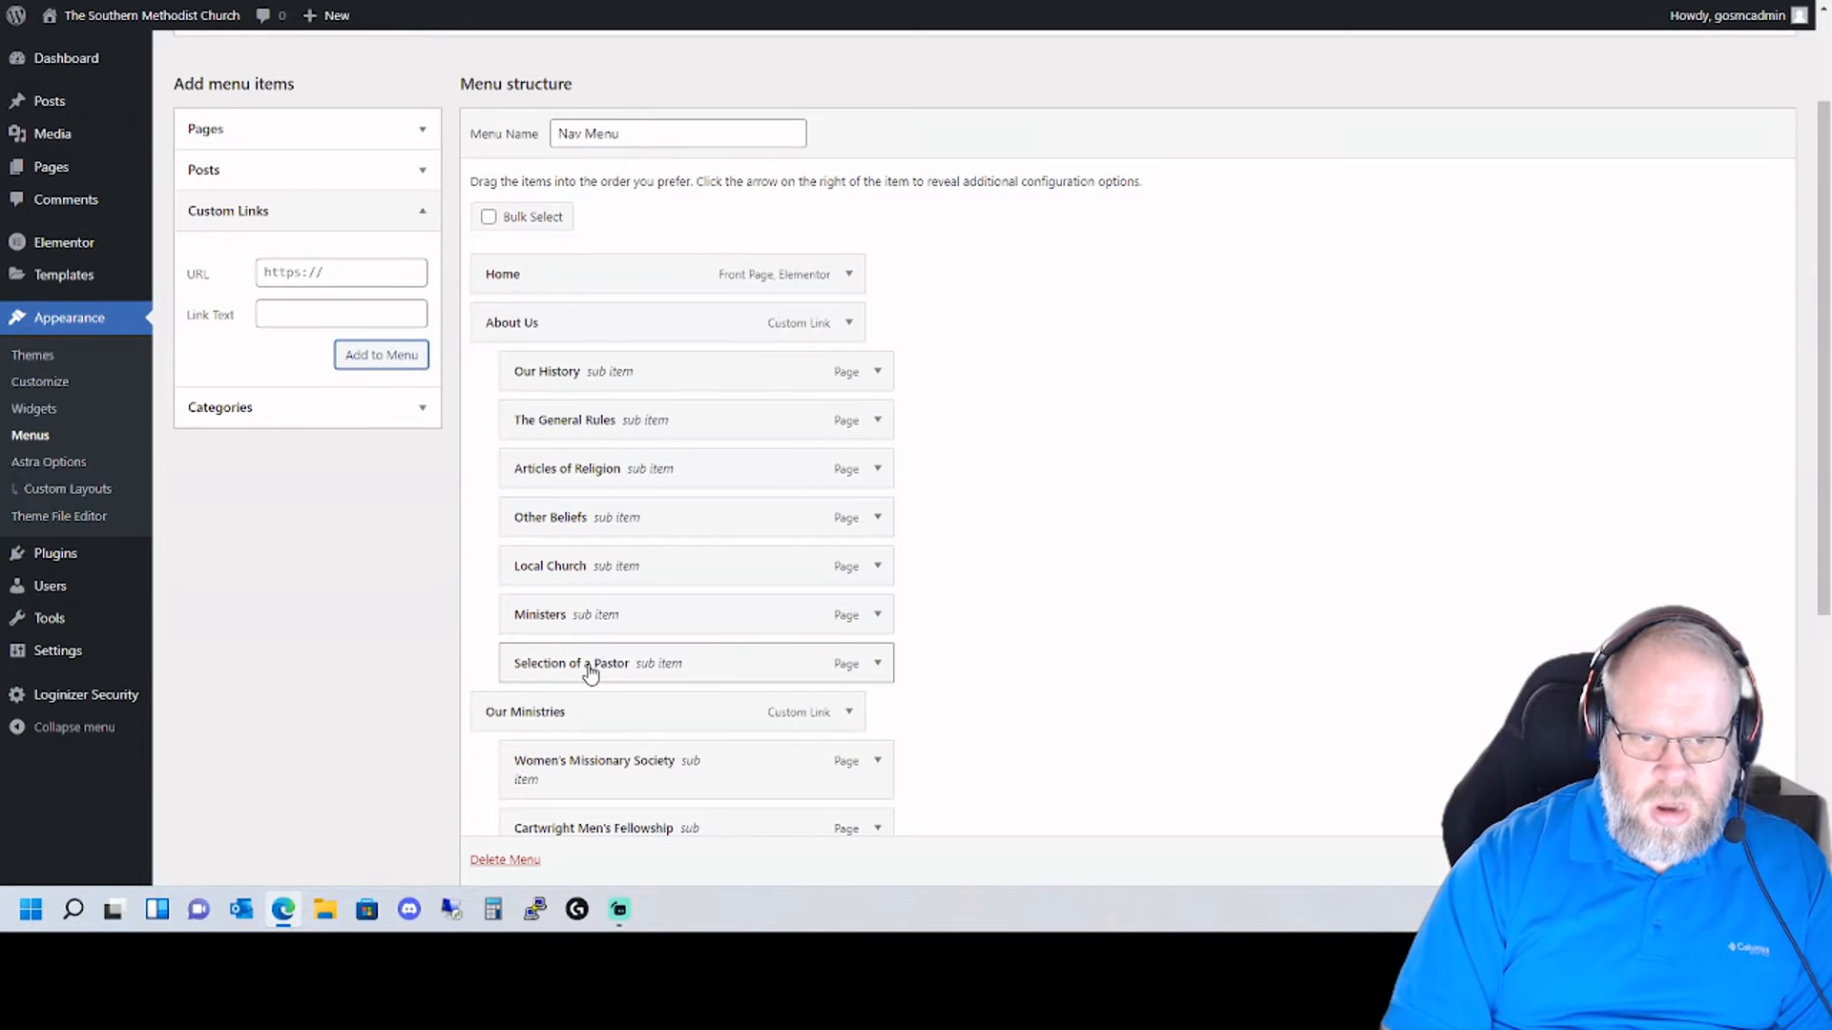
drag(589, 672, 587, 624)
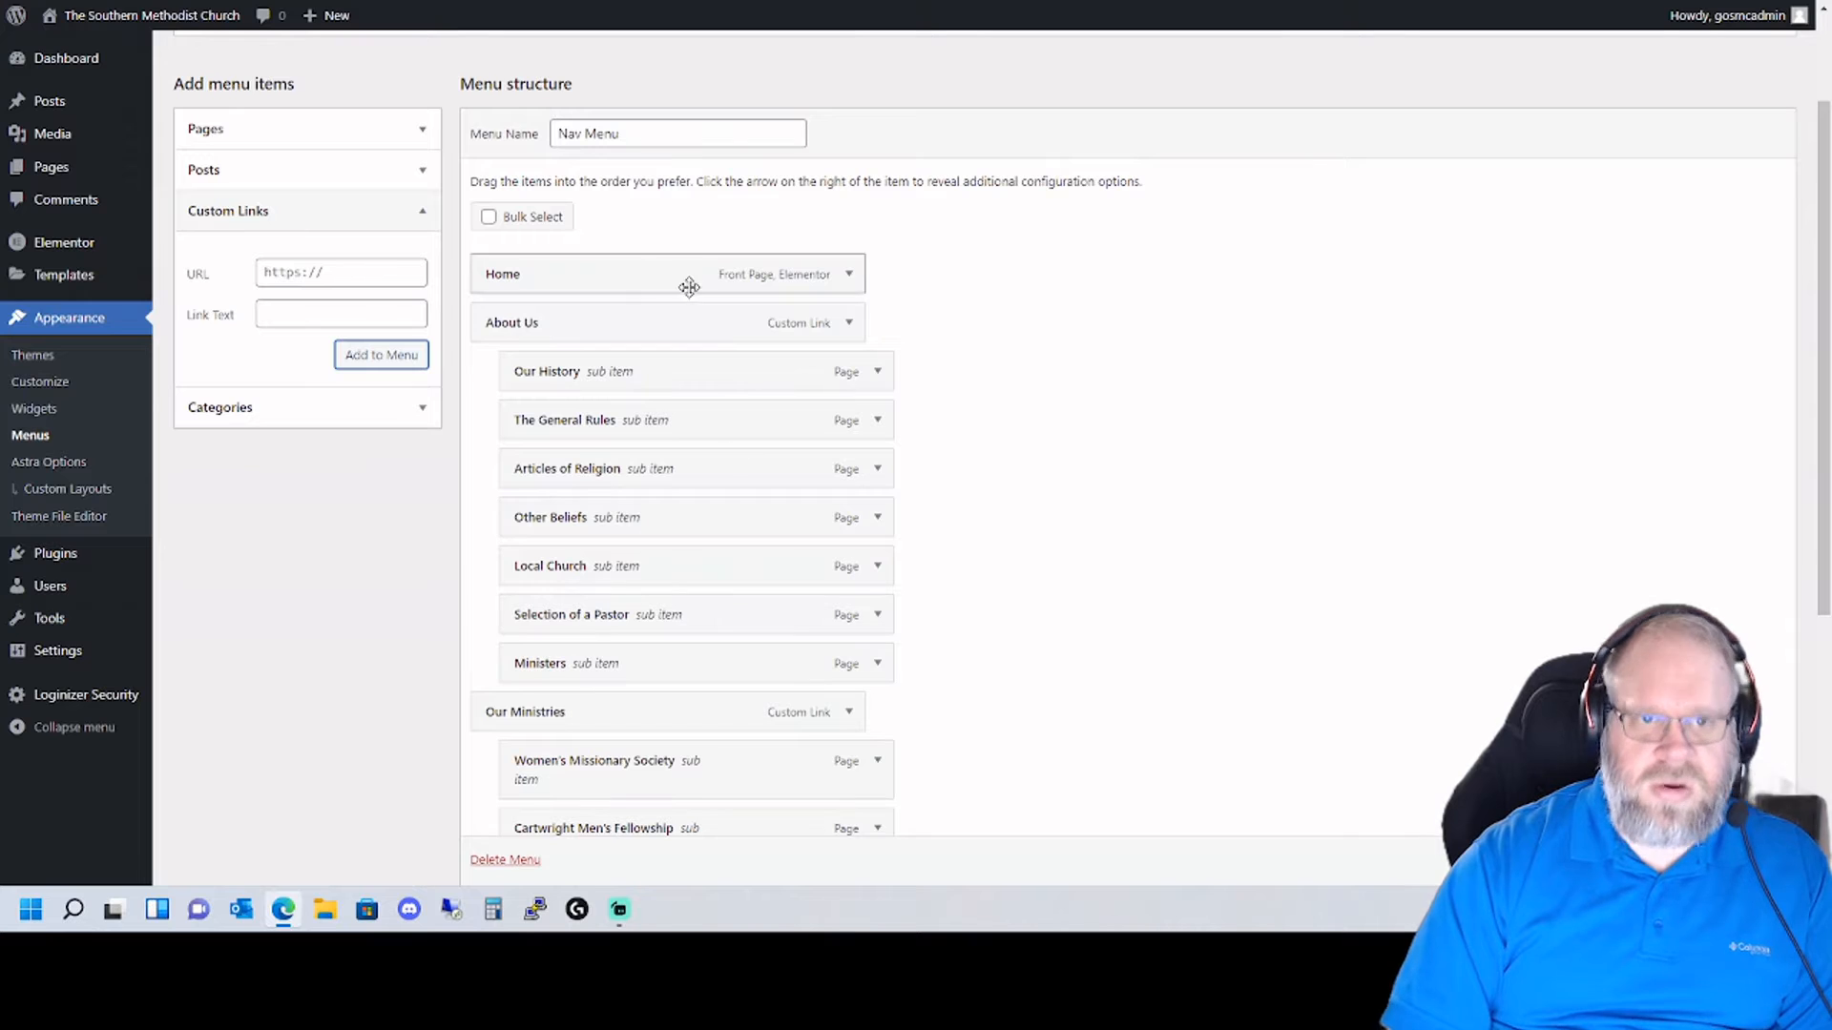
key(ctrl+Tab)
mouse_move(992, 34)
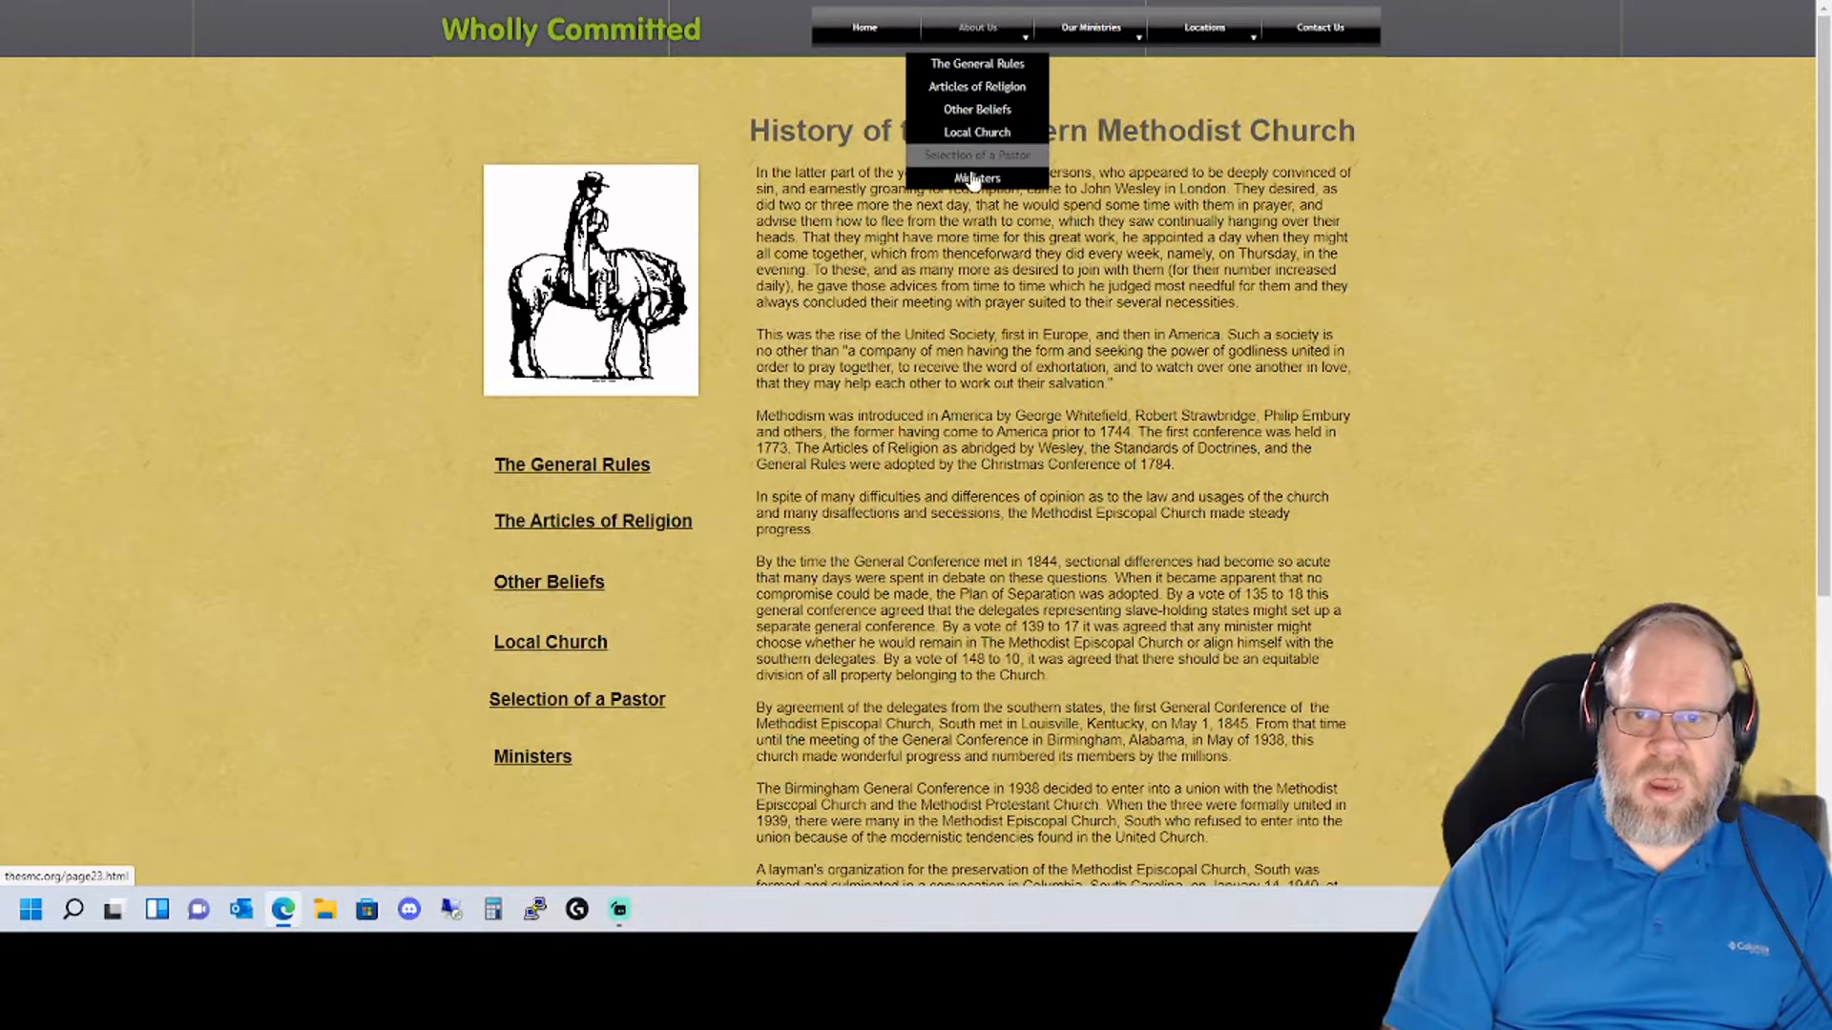
key(ctrl+Tab)
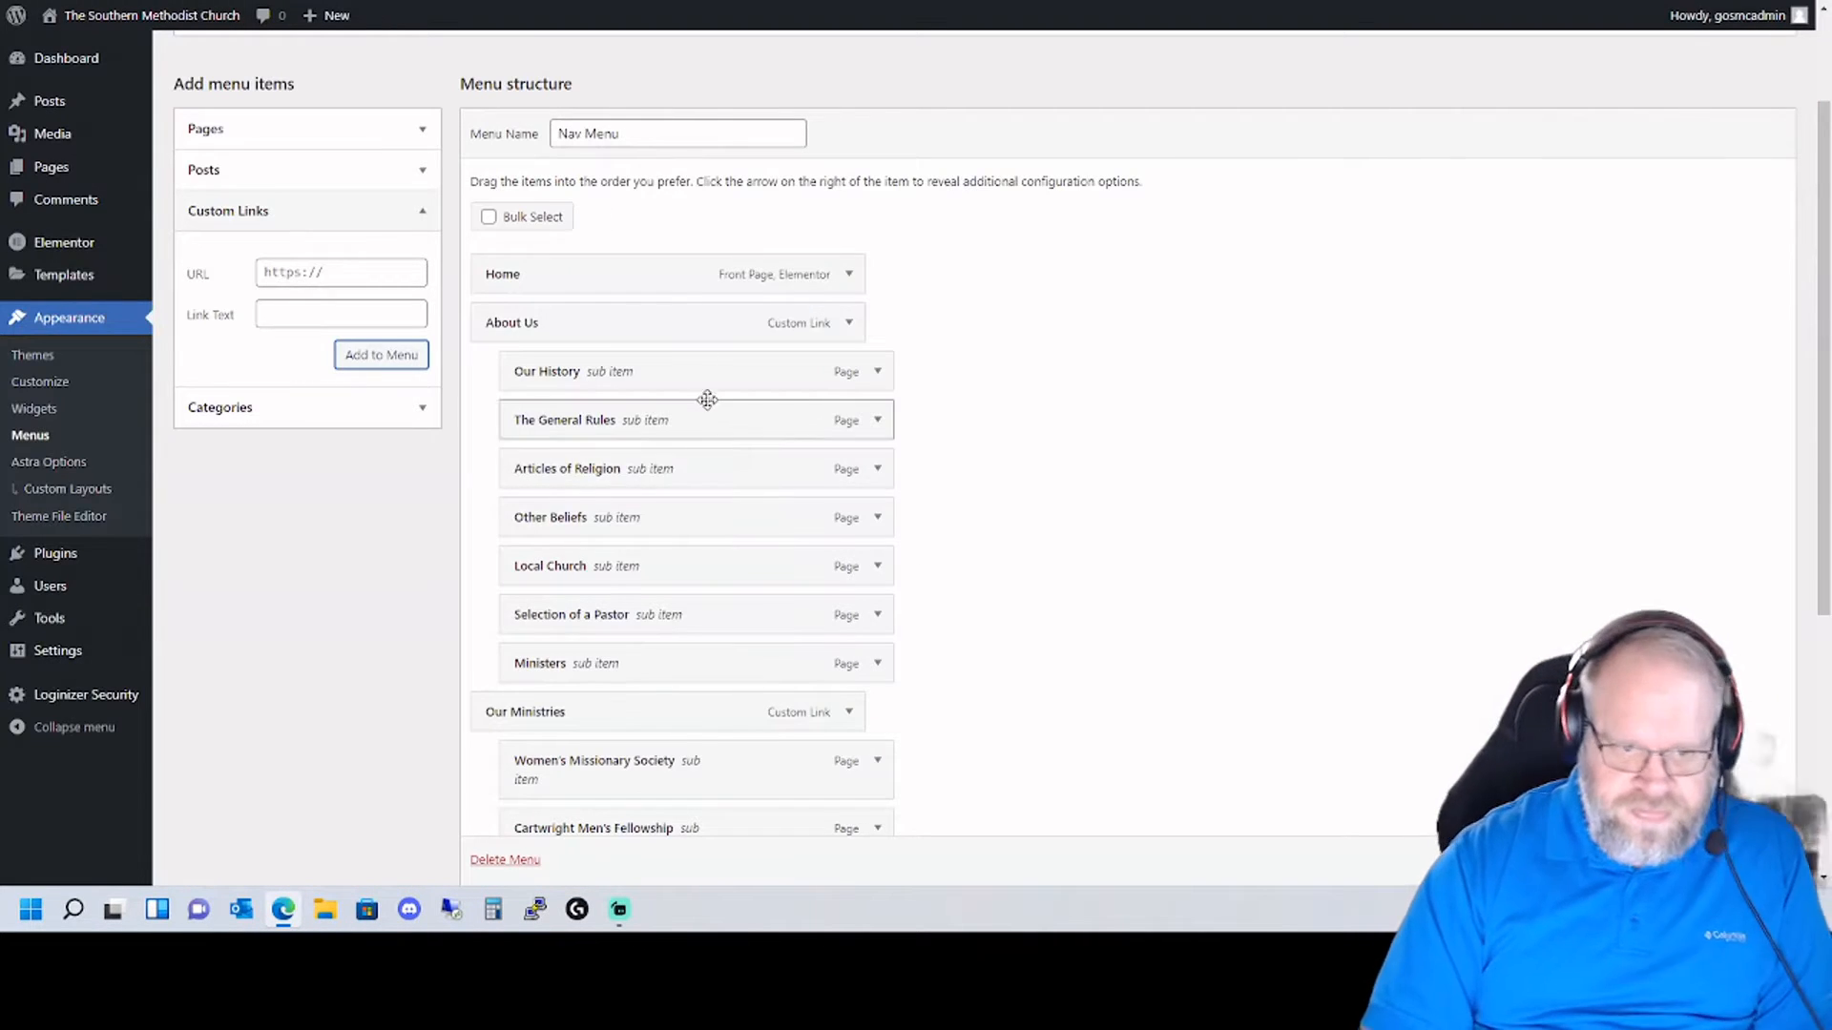
- Review the rest of Nav Menu, and visit the new site in a new tab to examine its header navigation
scroll(707, 398, down, 4)
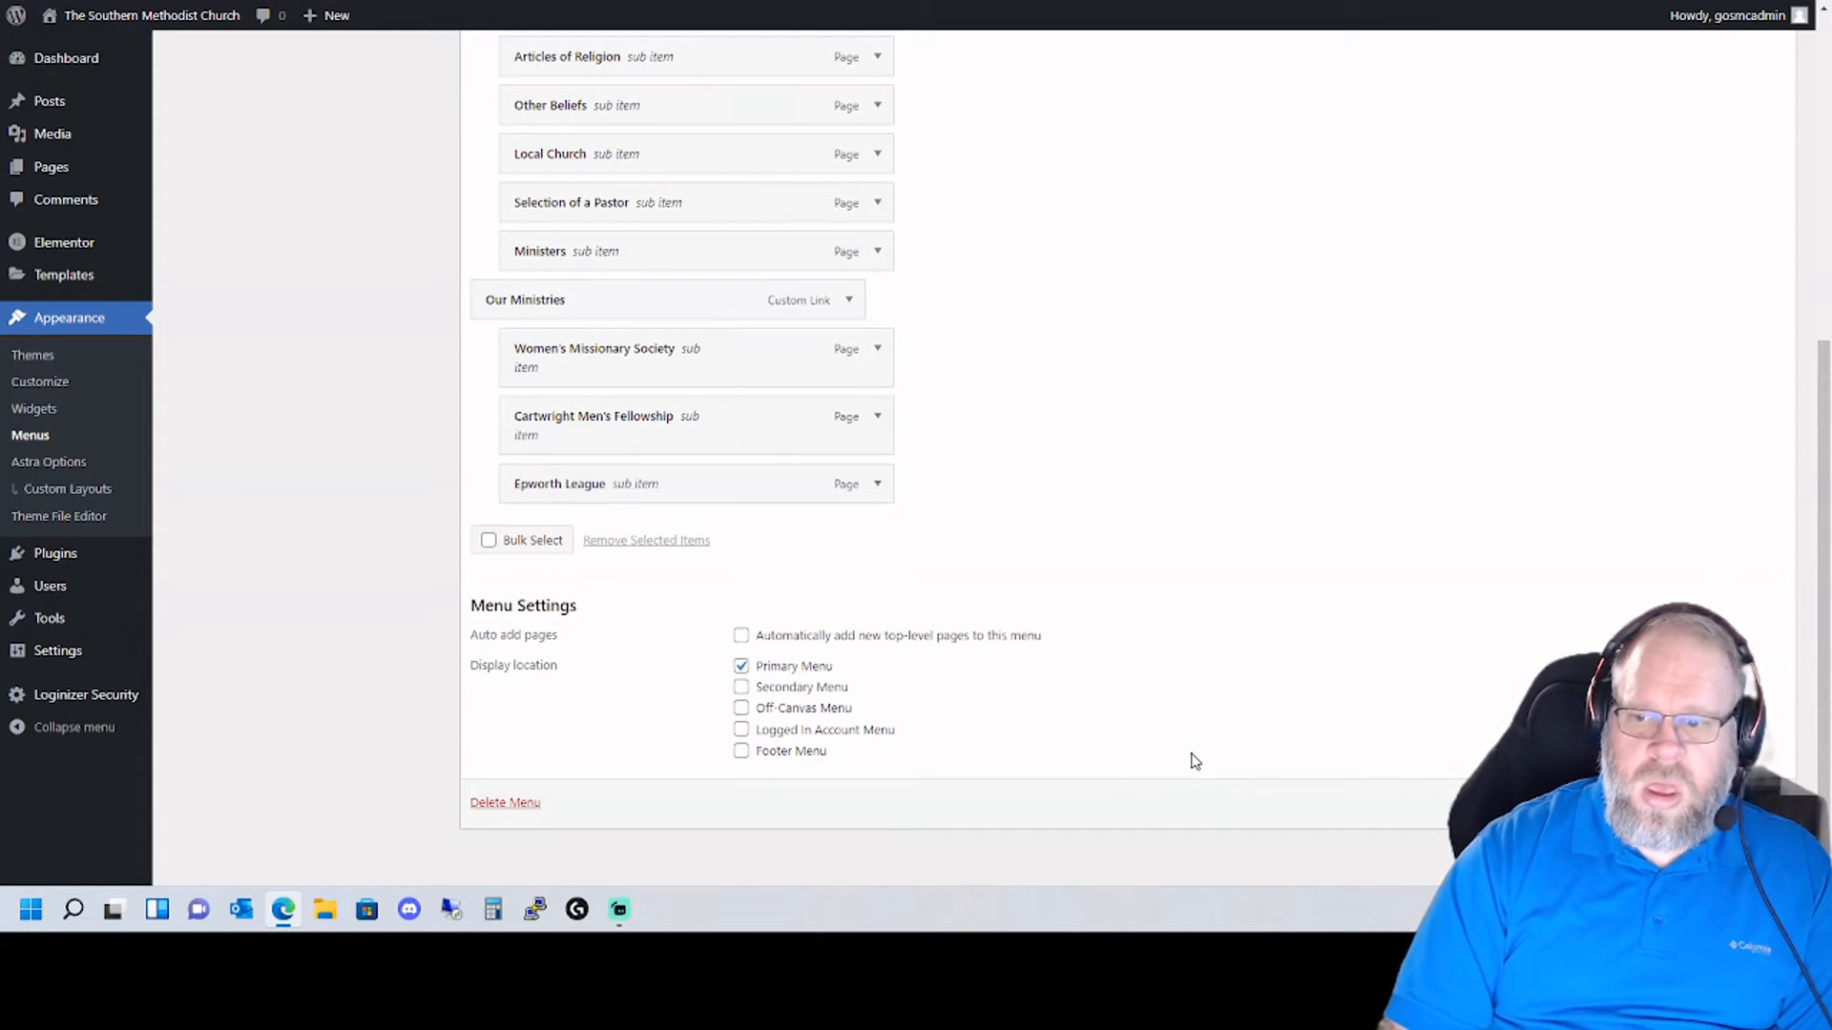
scroll(1195, 761, up, 6)
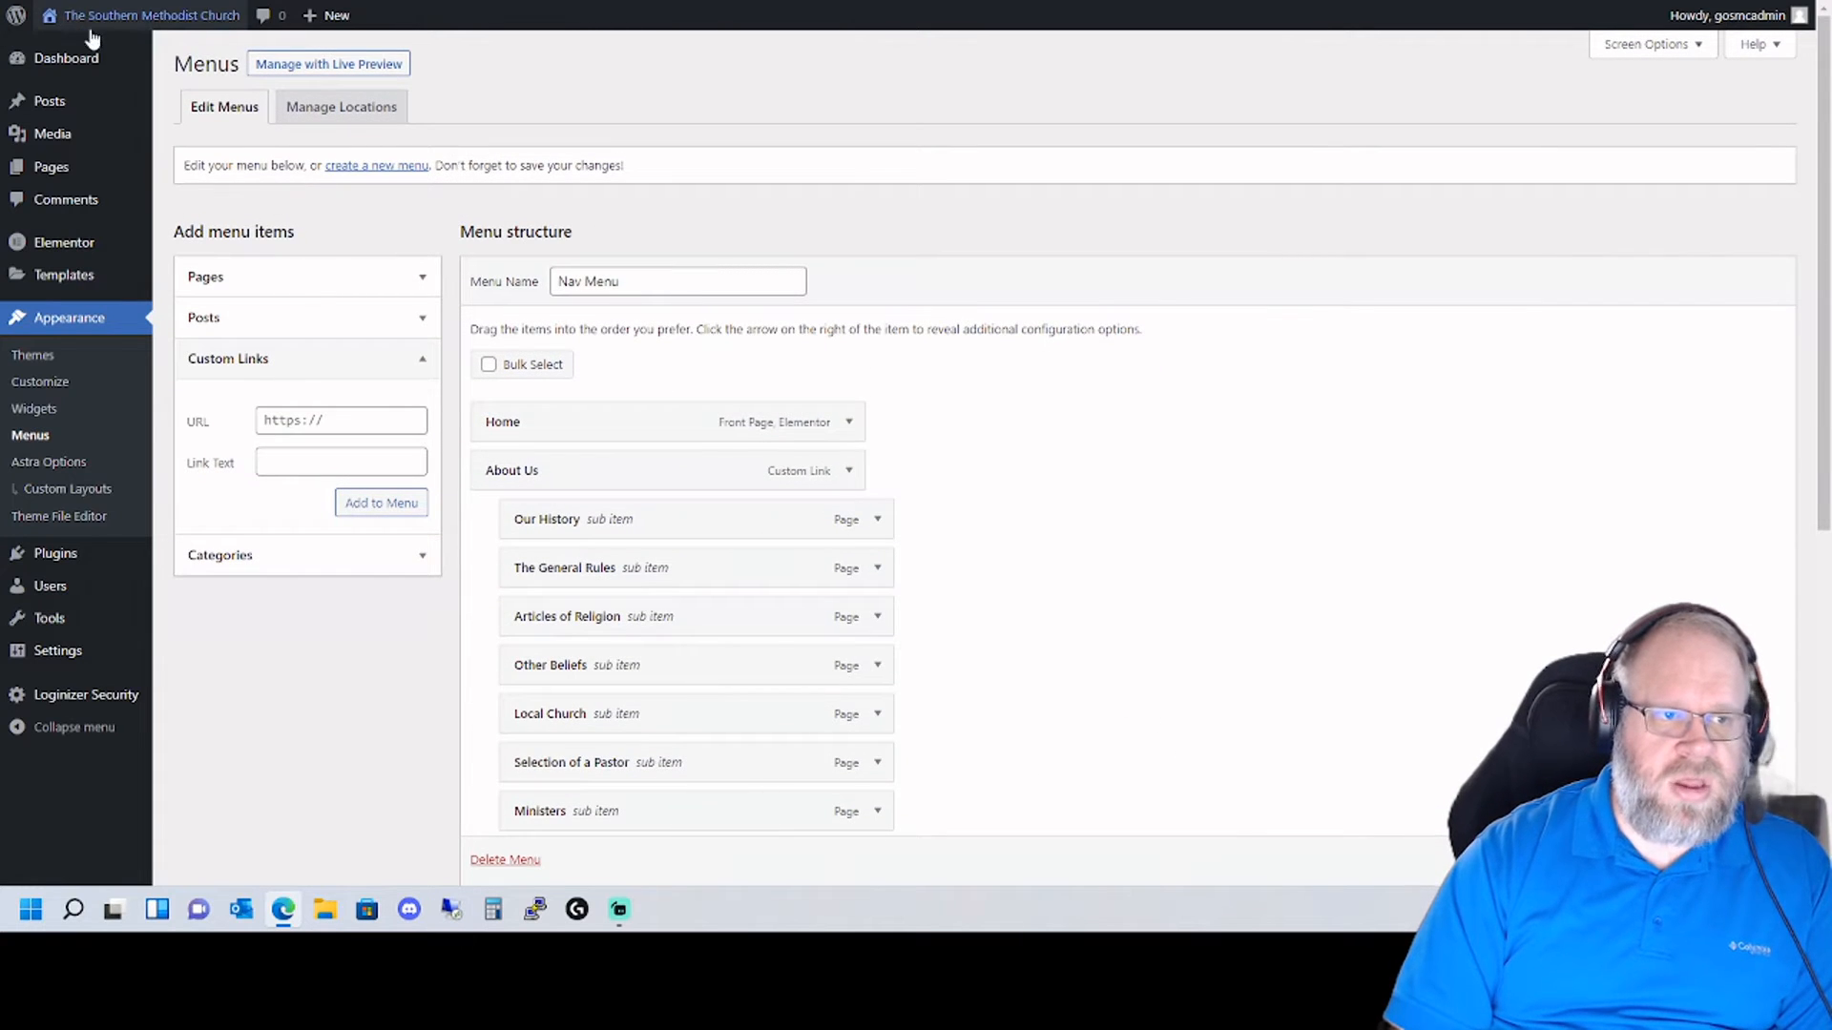
right_click(83, 59)
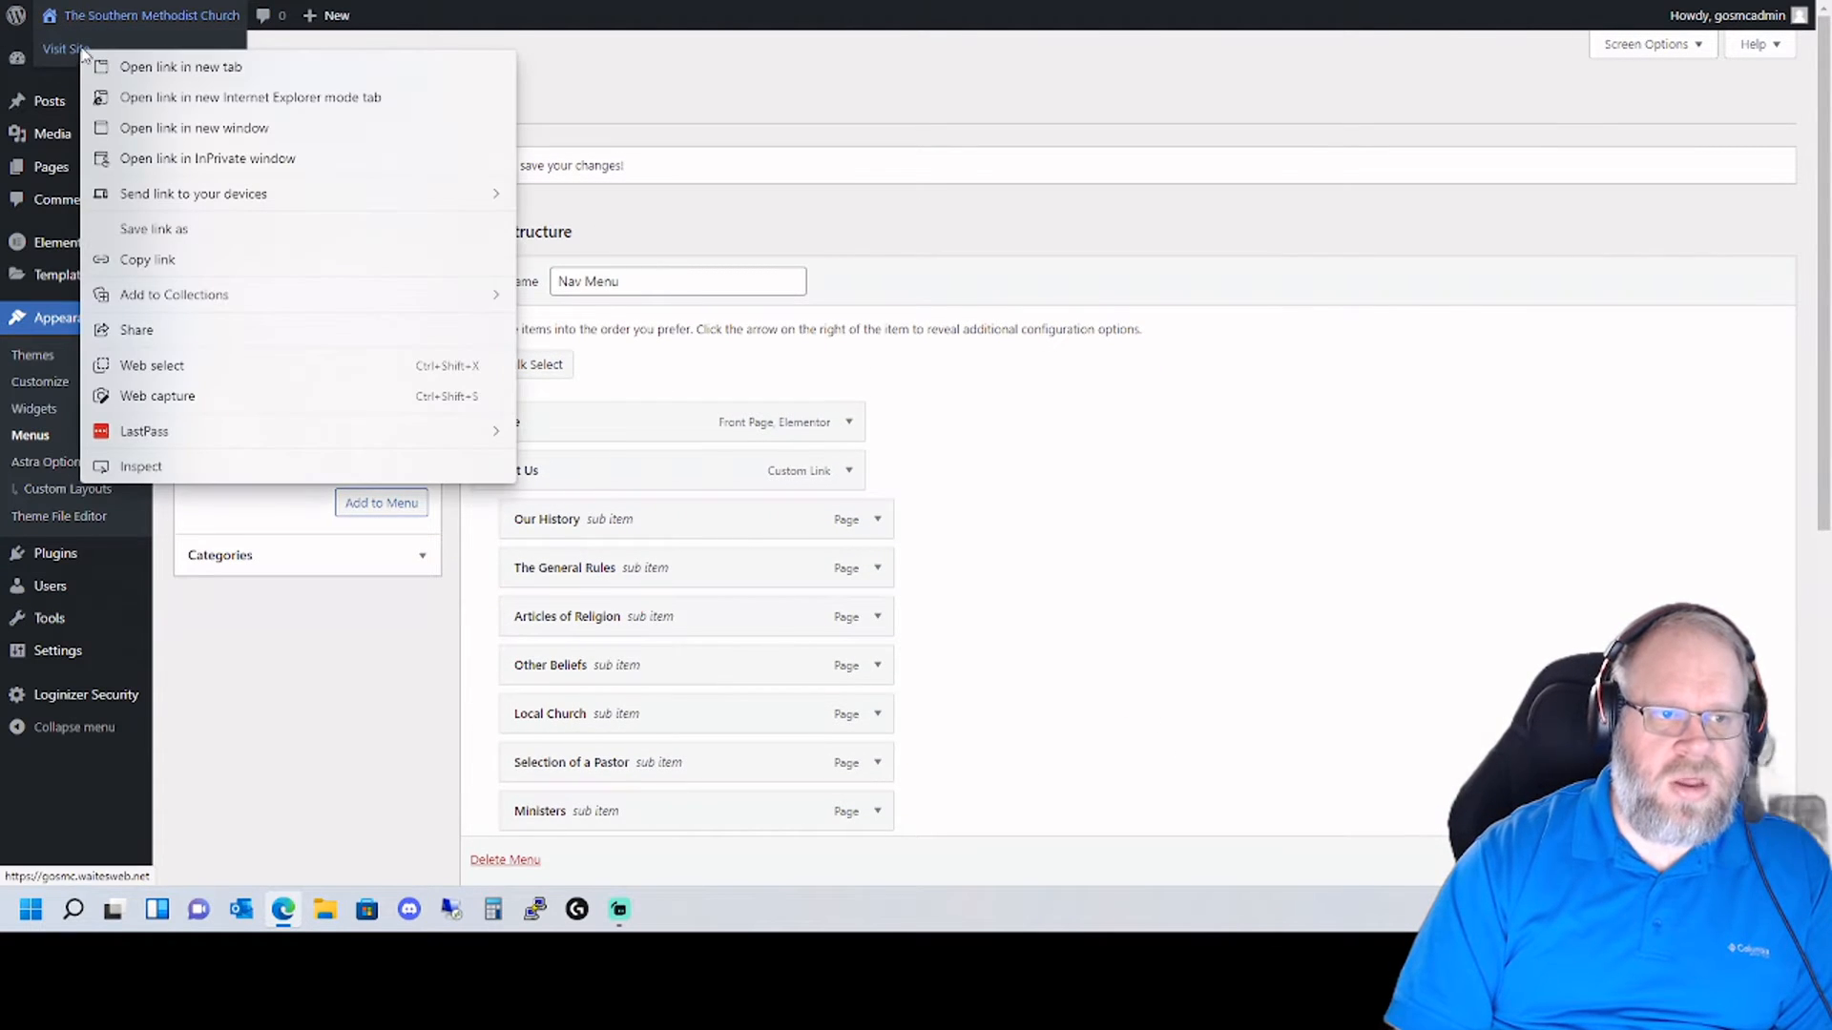
click(131, 62)
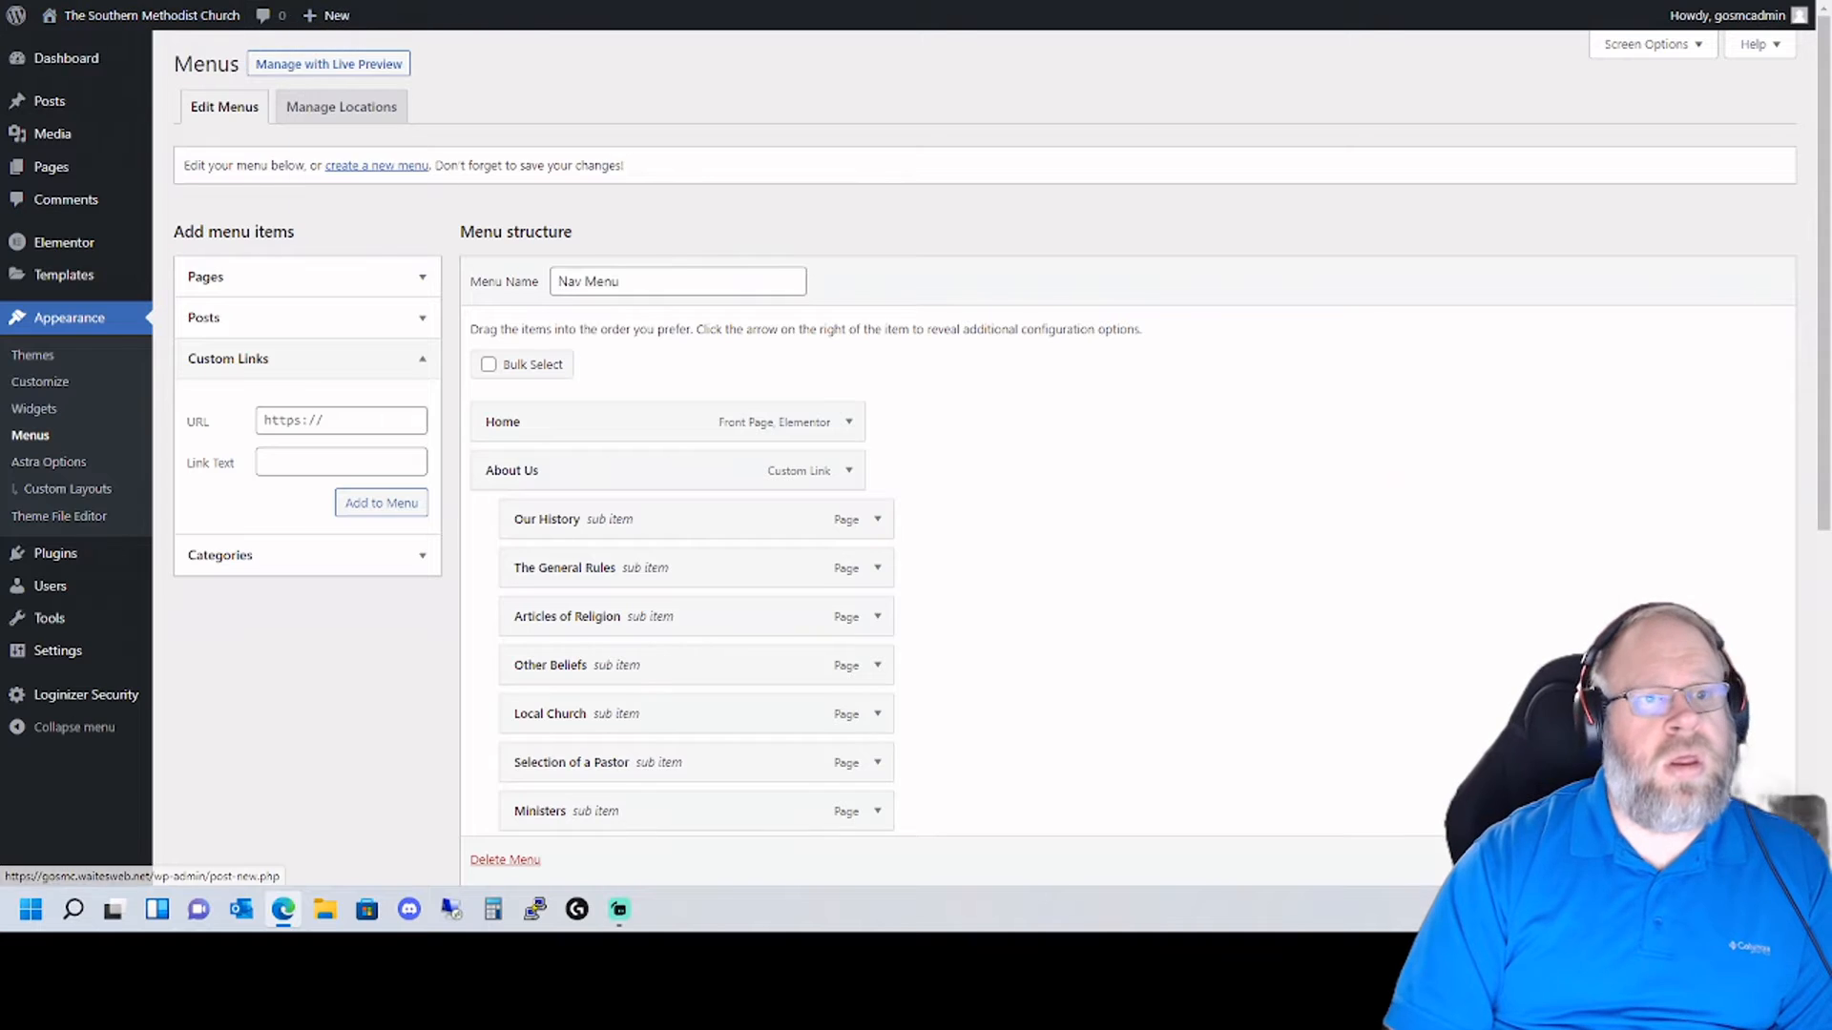
key(ctrl+Tab)
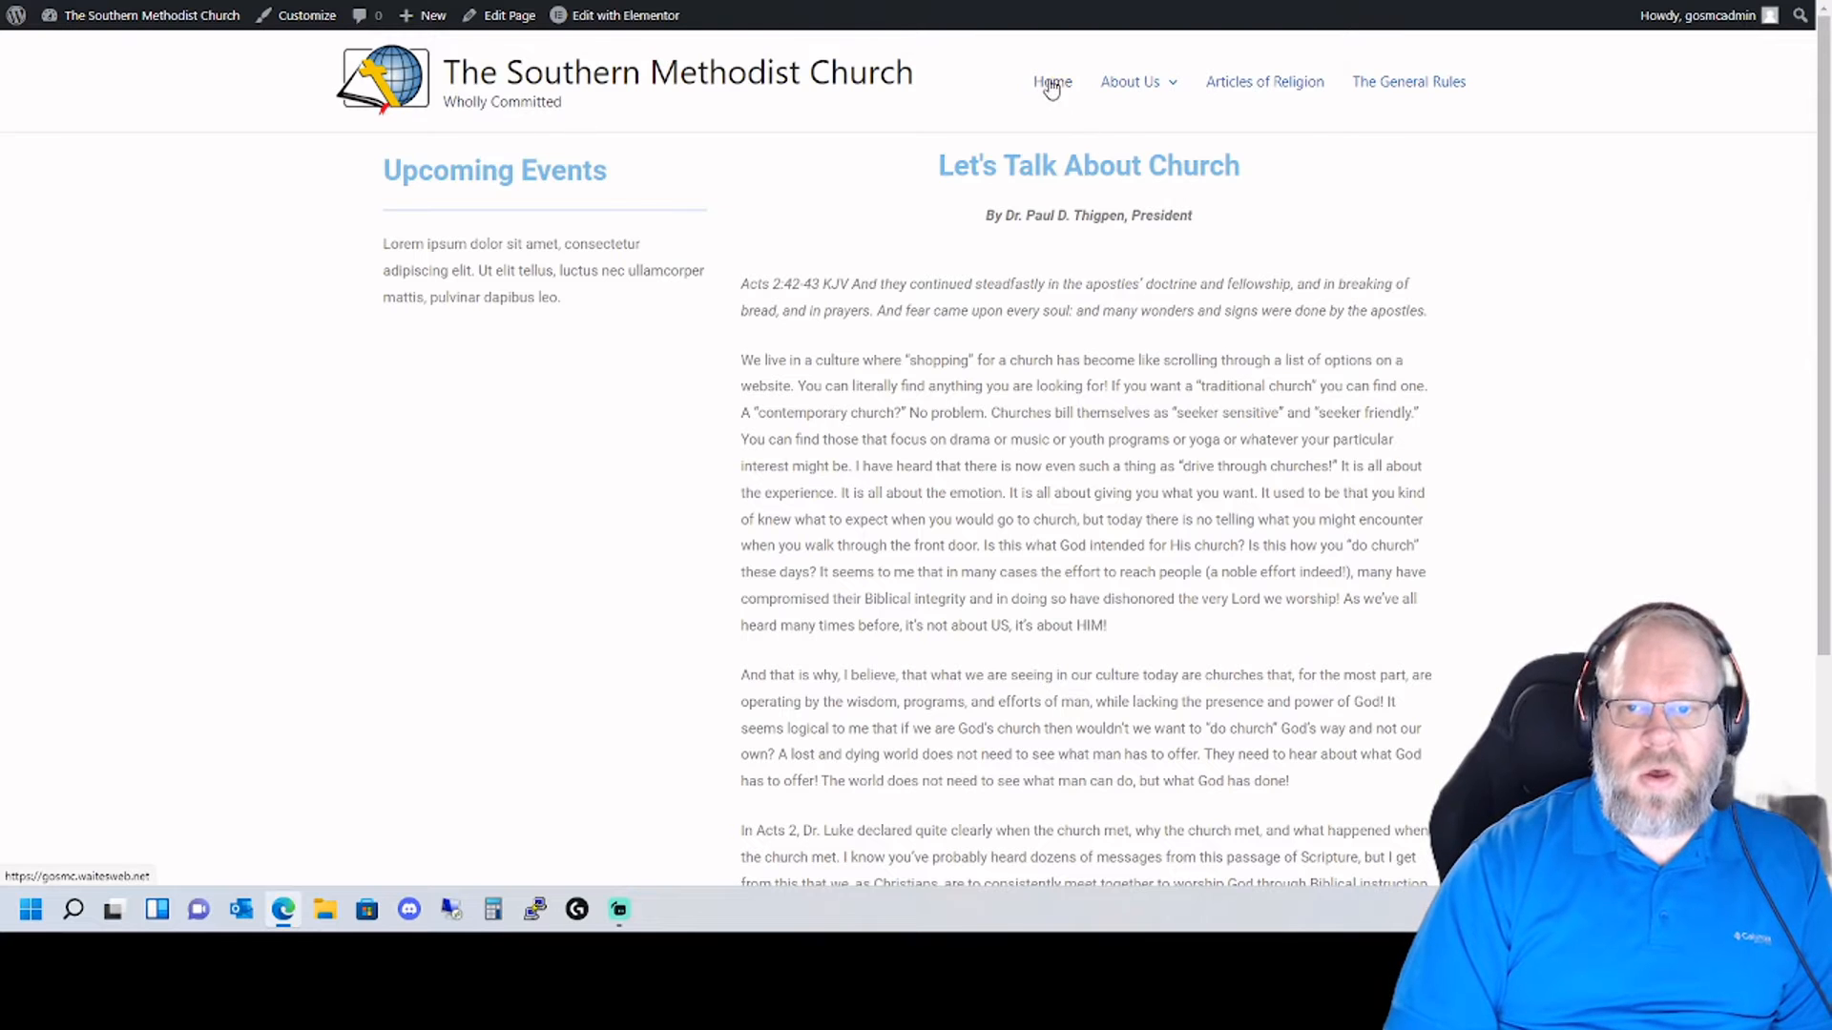
mouse_move(1140, 86)
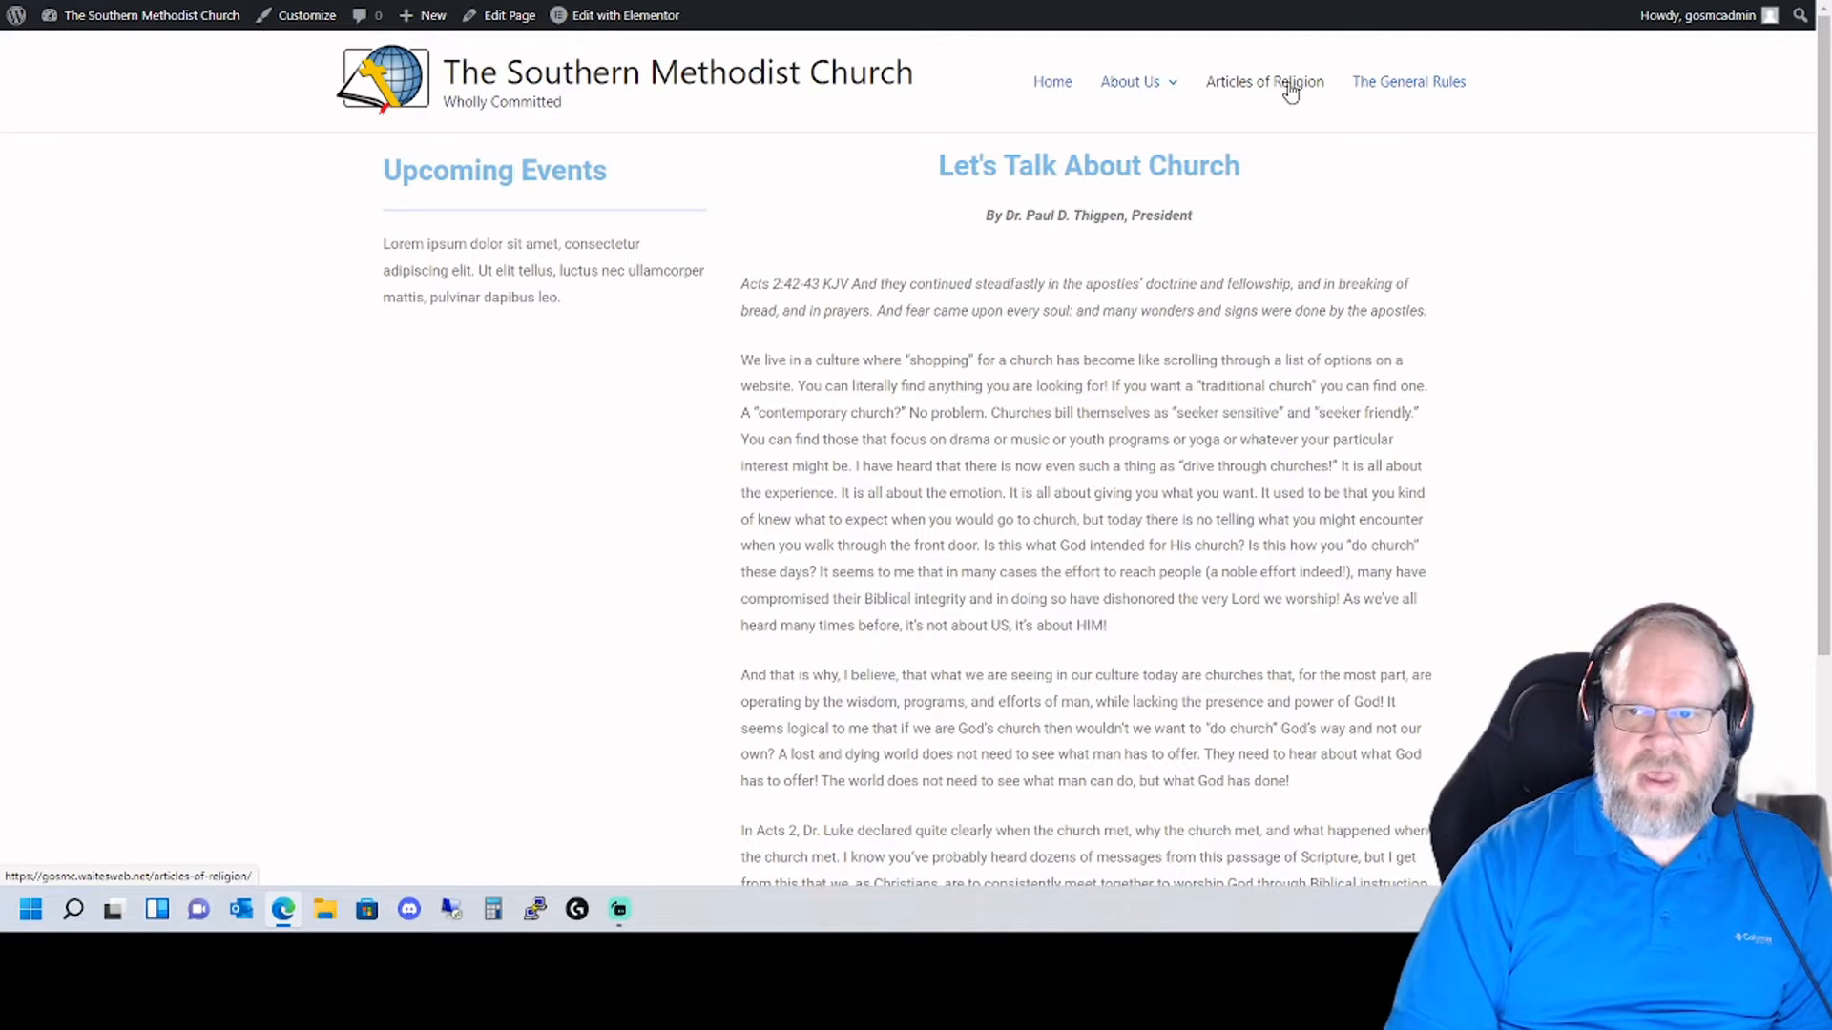
- Save Nav Menu, and reload the new site to check the About Us and Our Ministries submenus
click(372, 1)
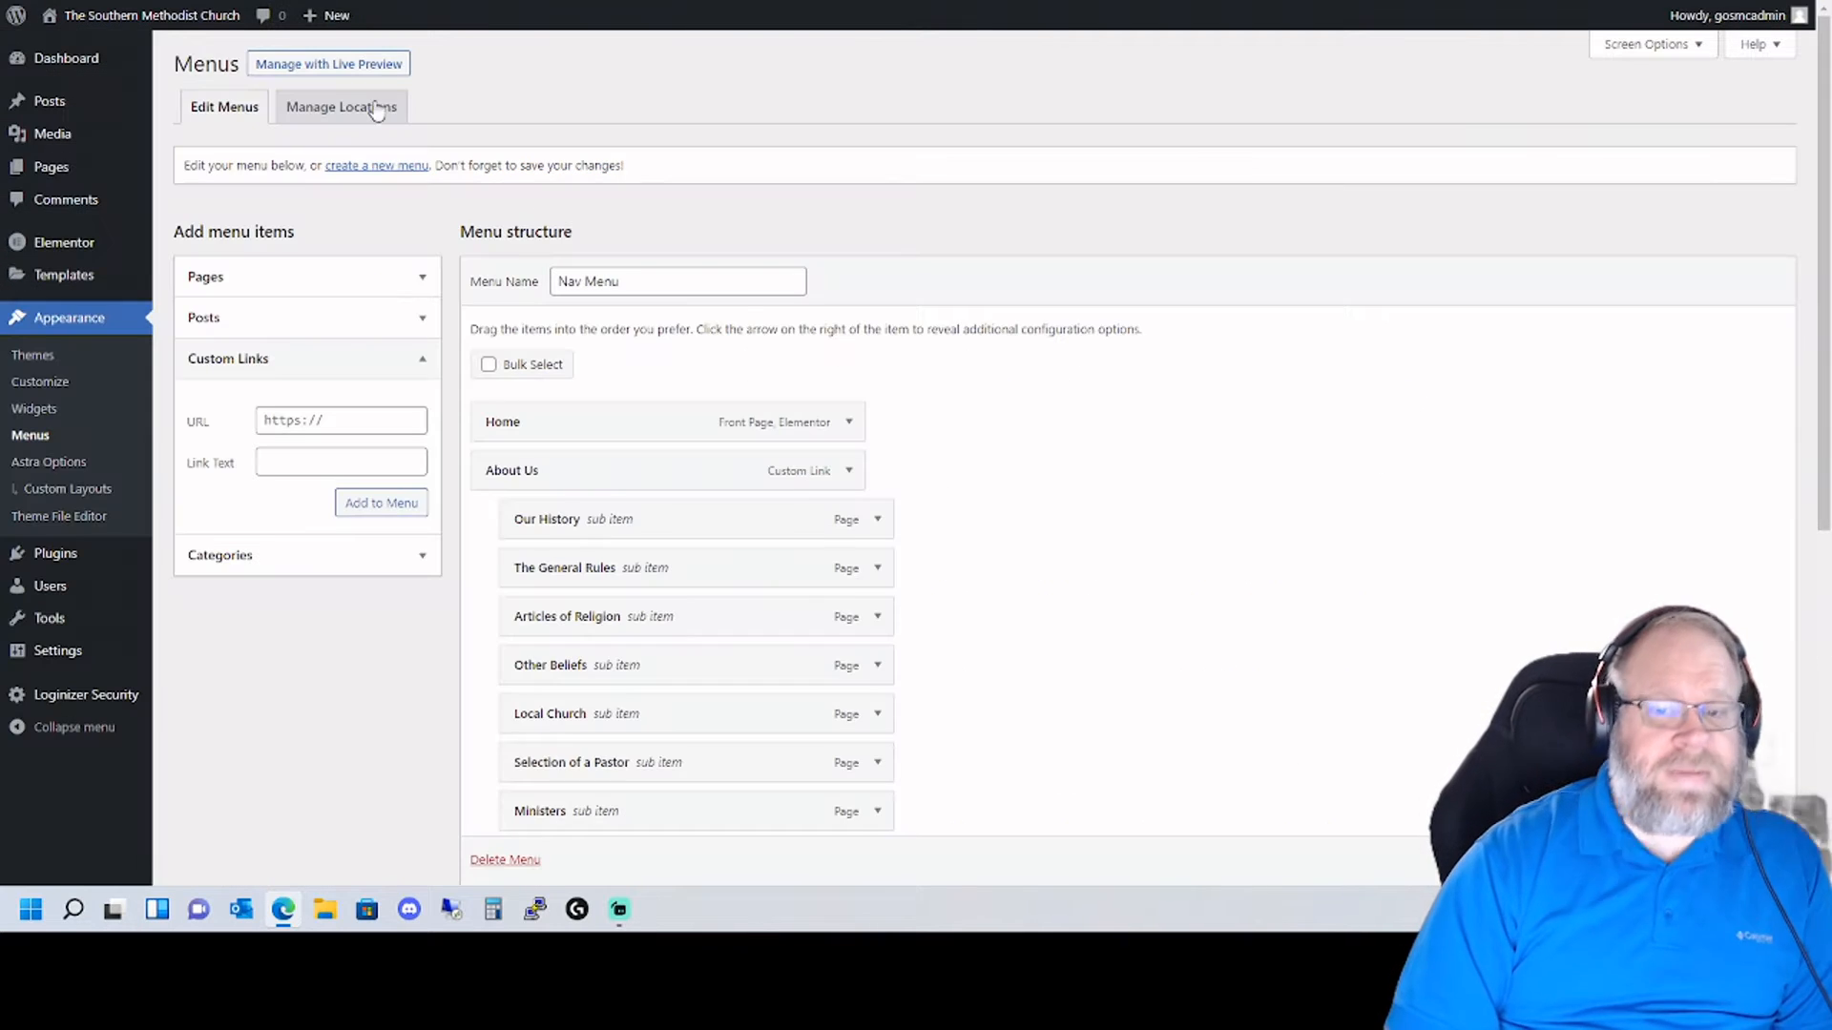
scroll(983, 458, down, 1)
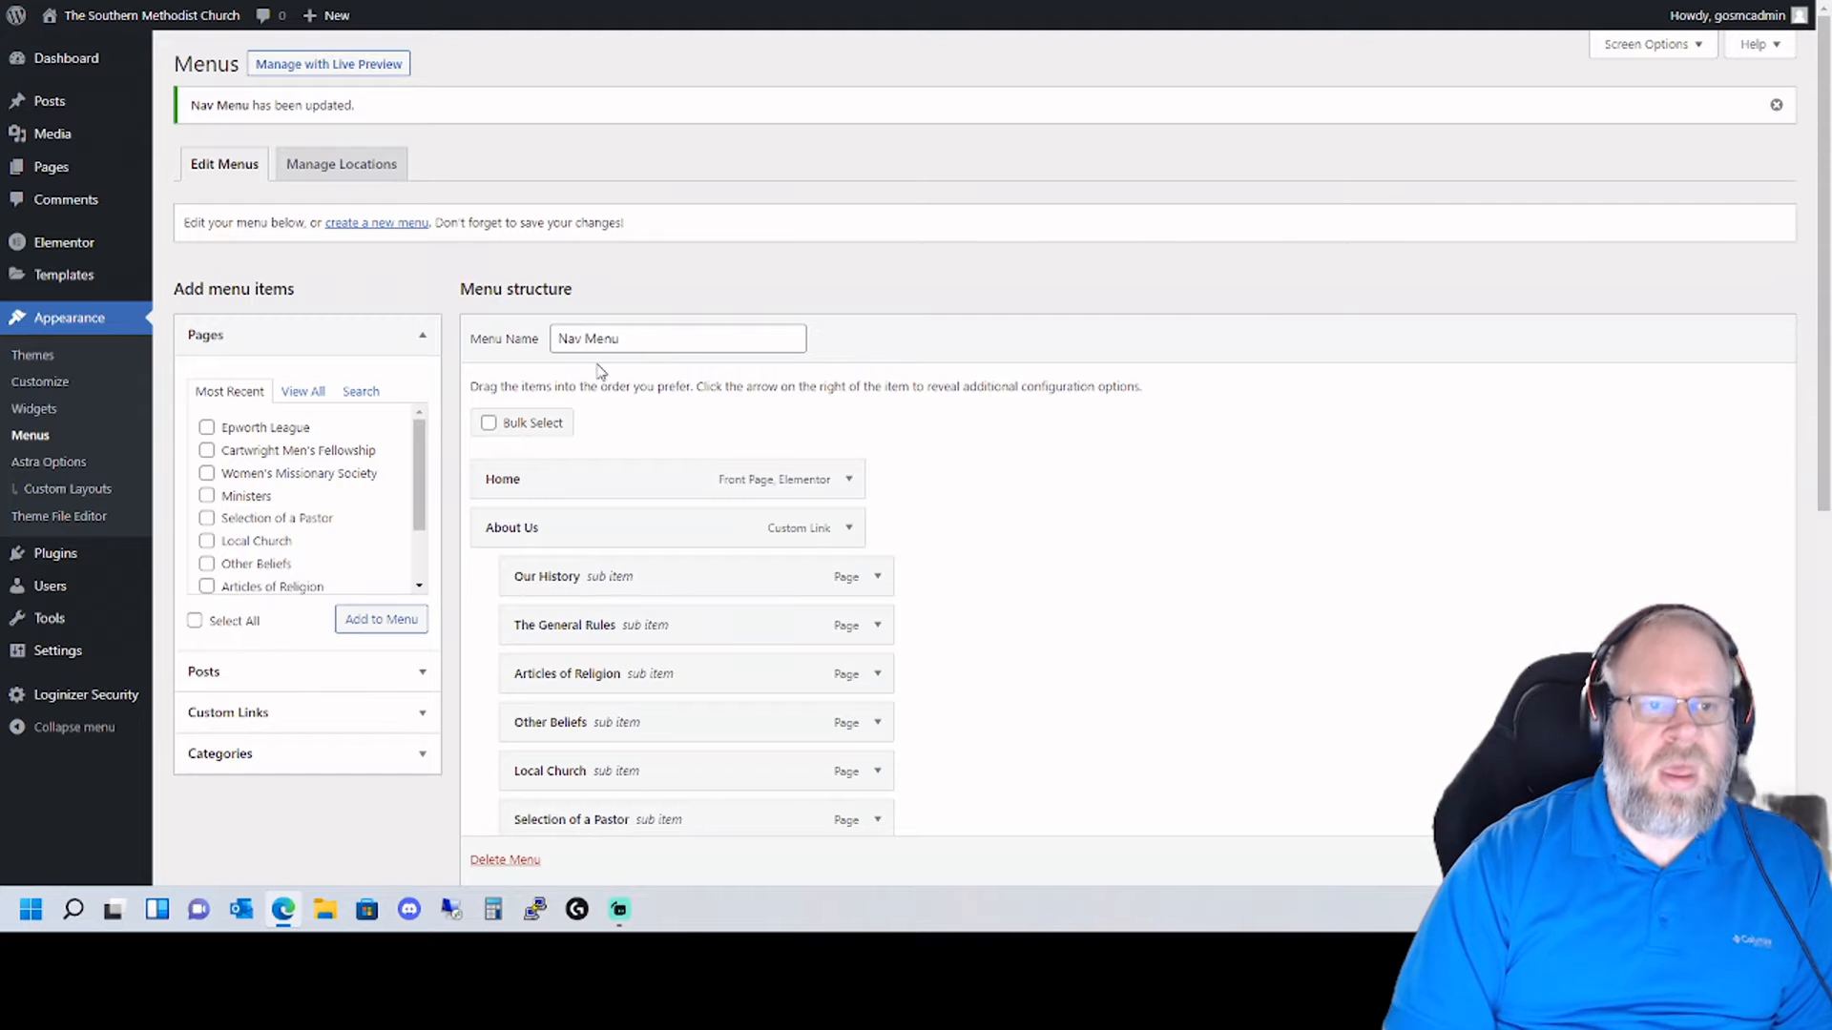
key(ctrl+Tab)
key(ctrl+Tab)
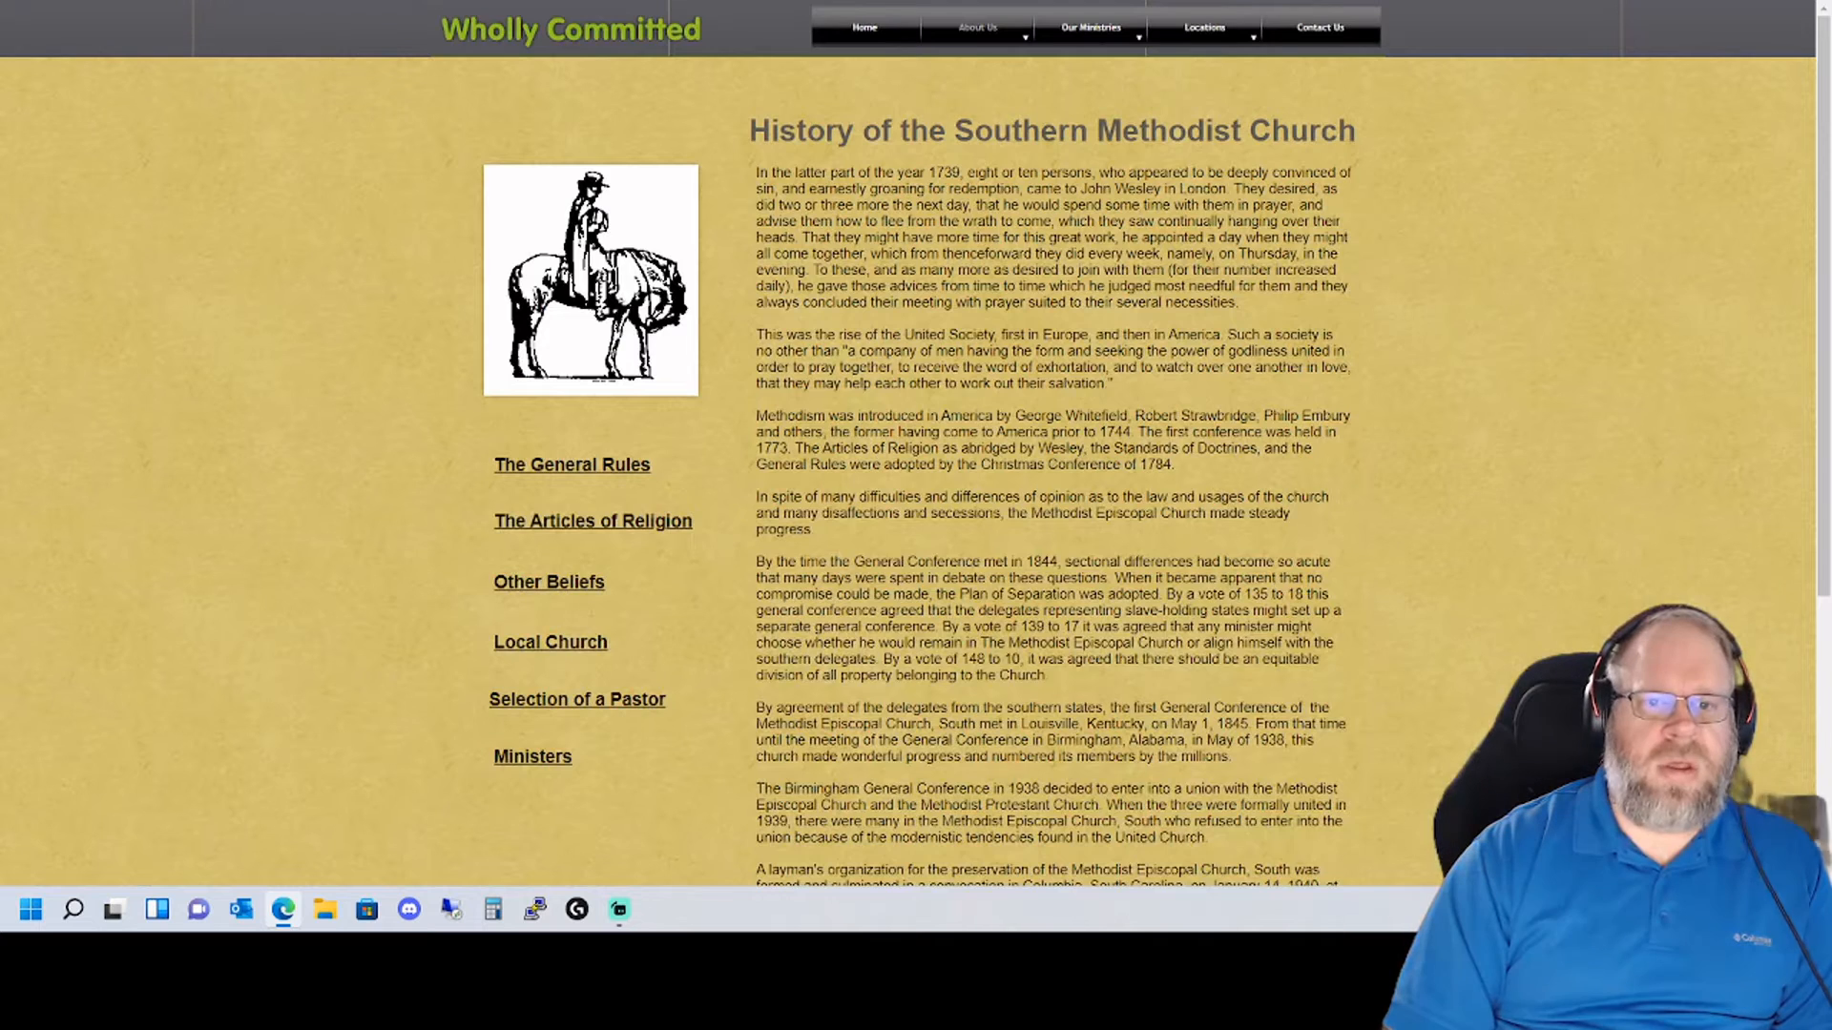
key(F5)
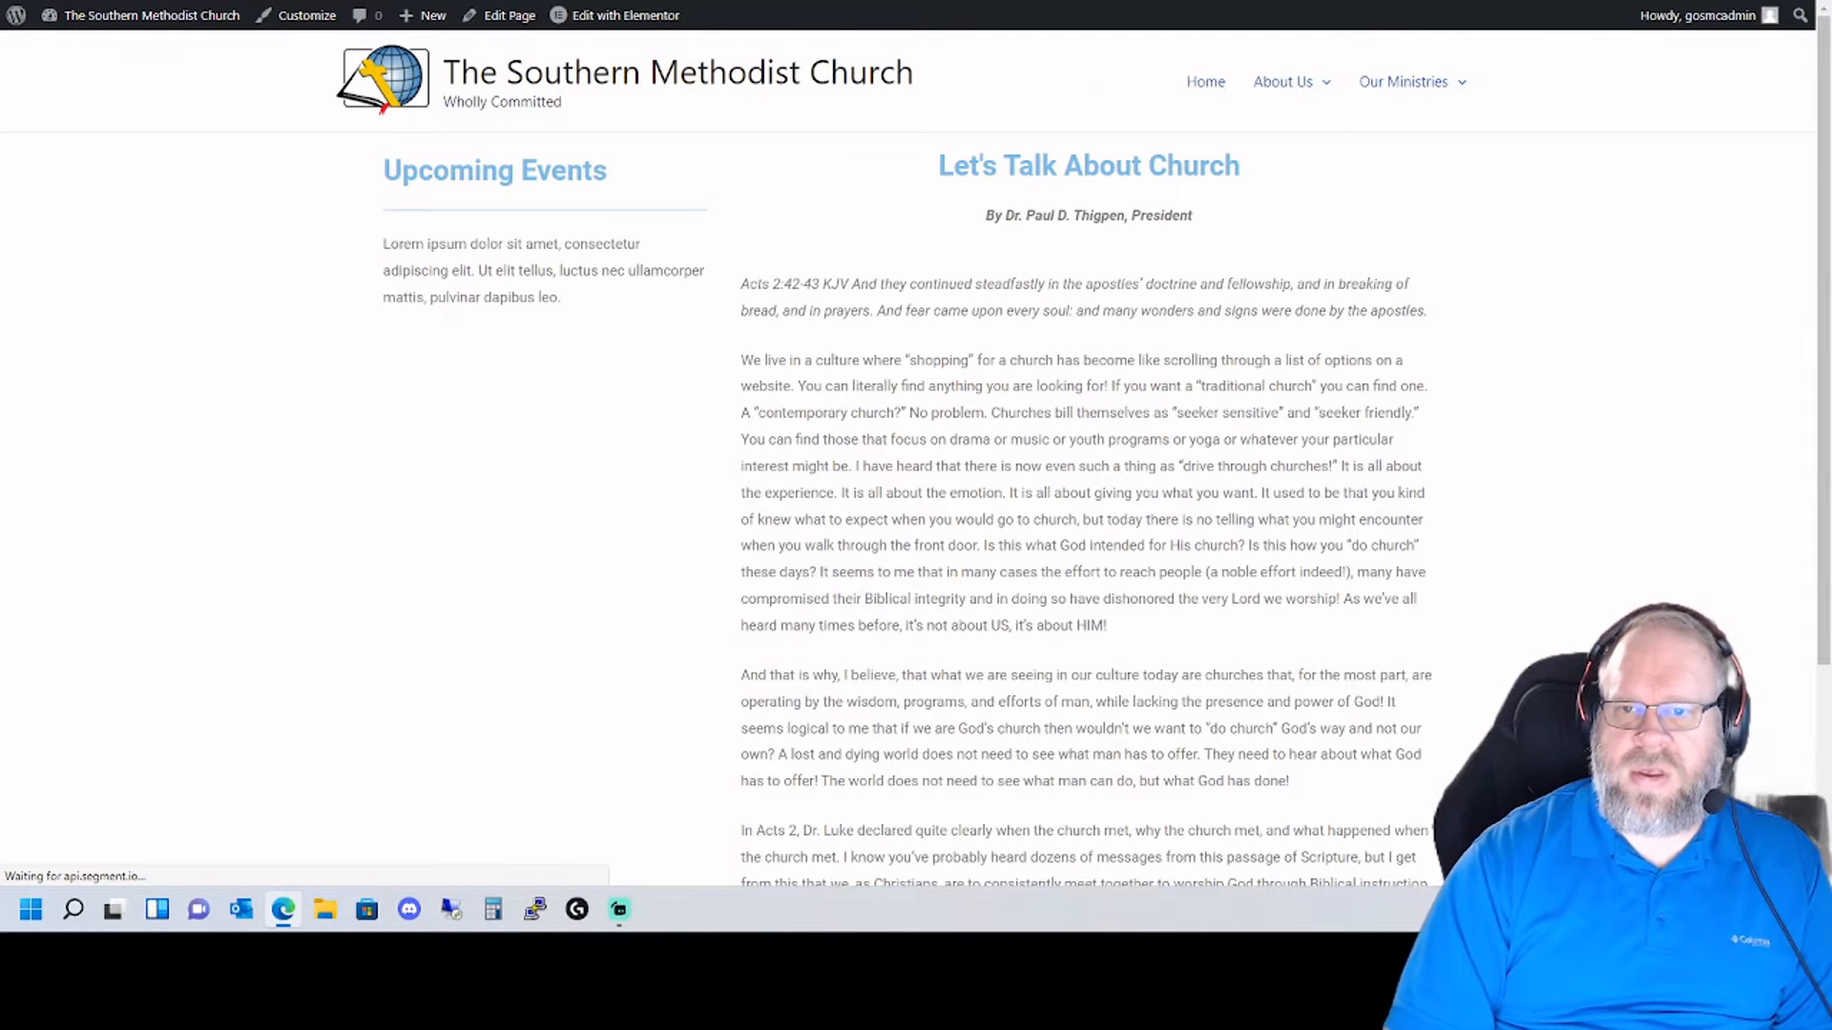
mouse_move(1316, 82)
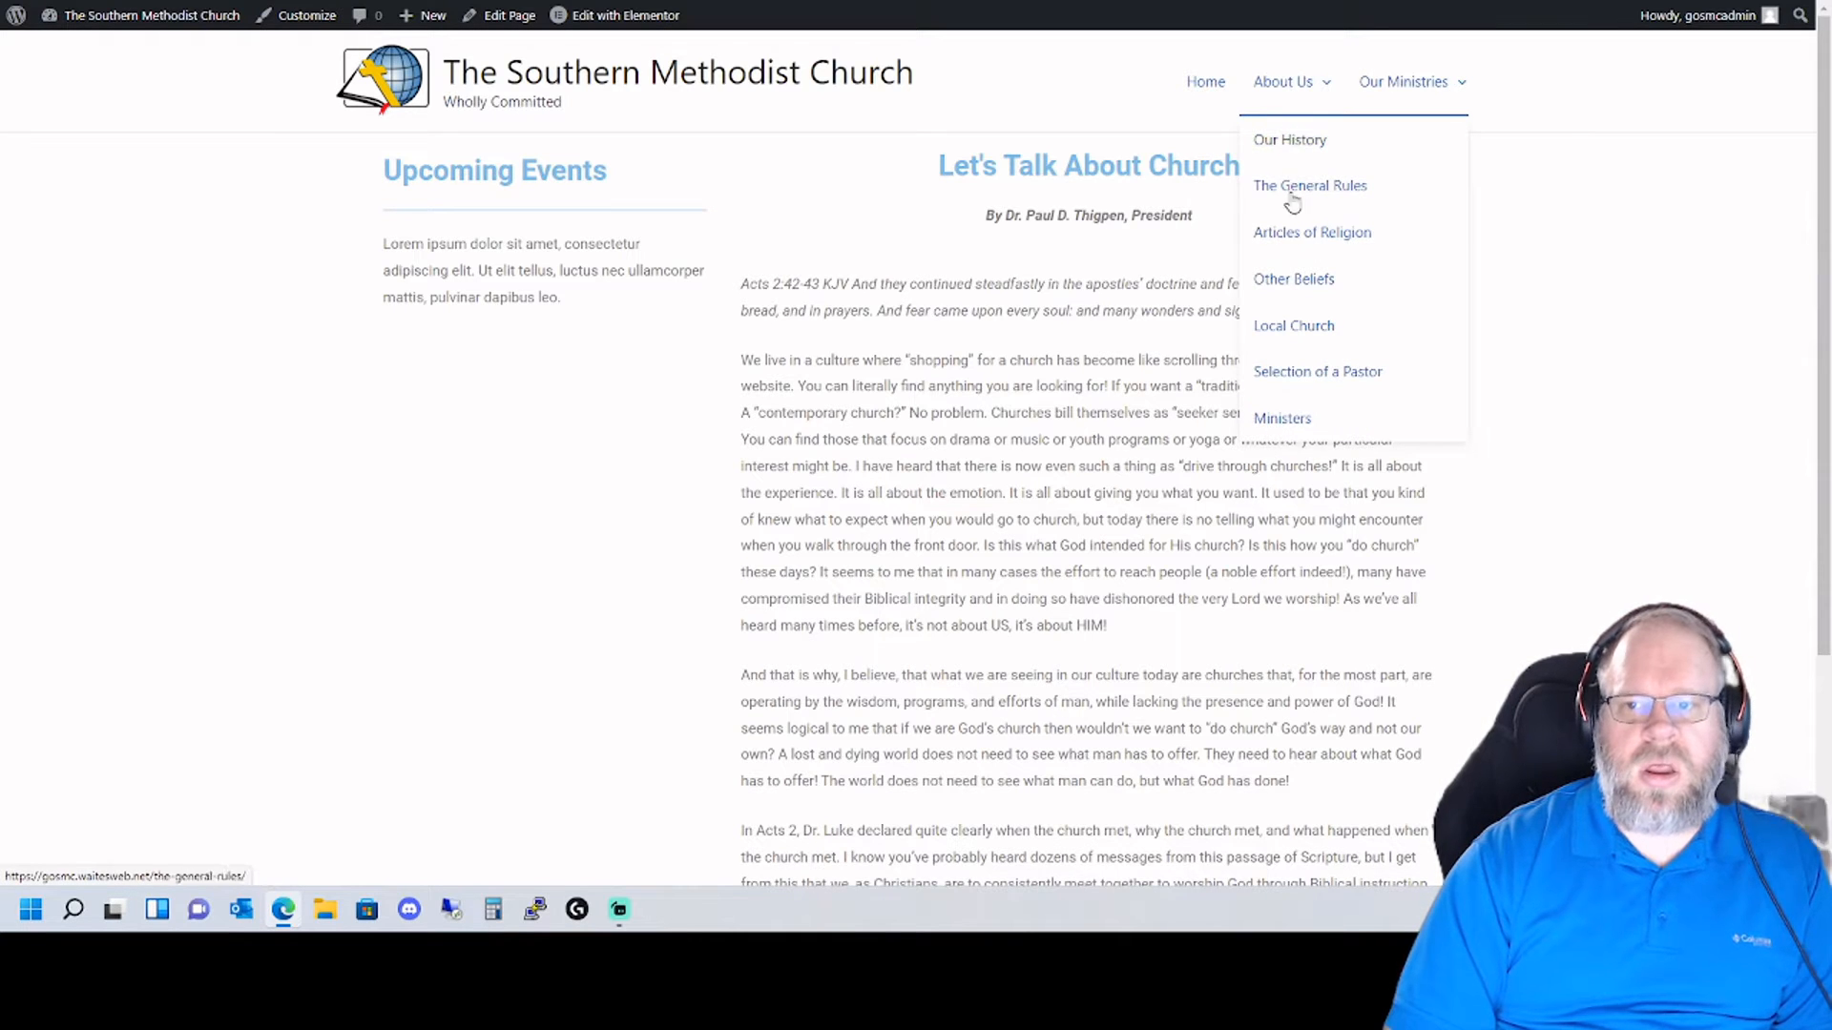
mouse_move(1401, 86)
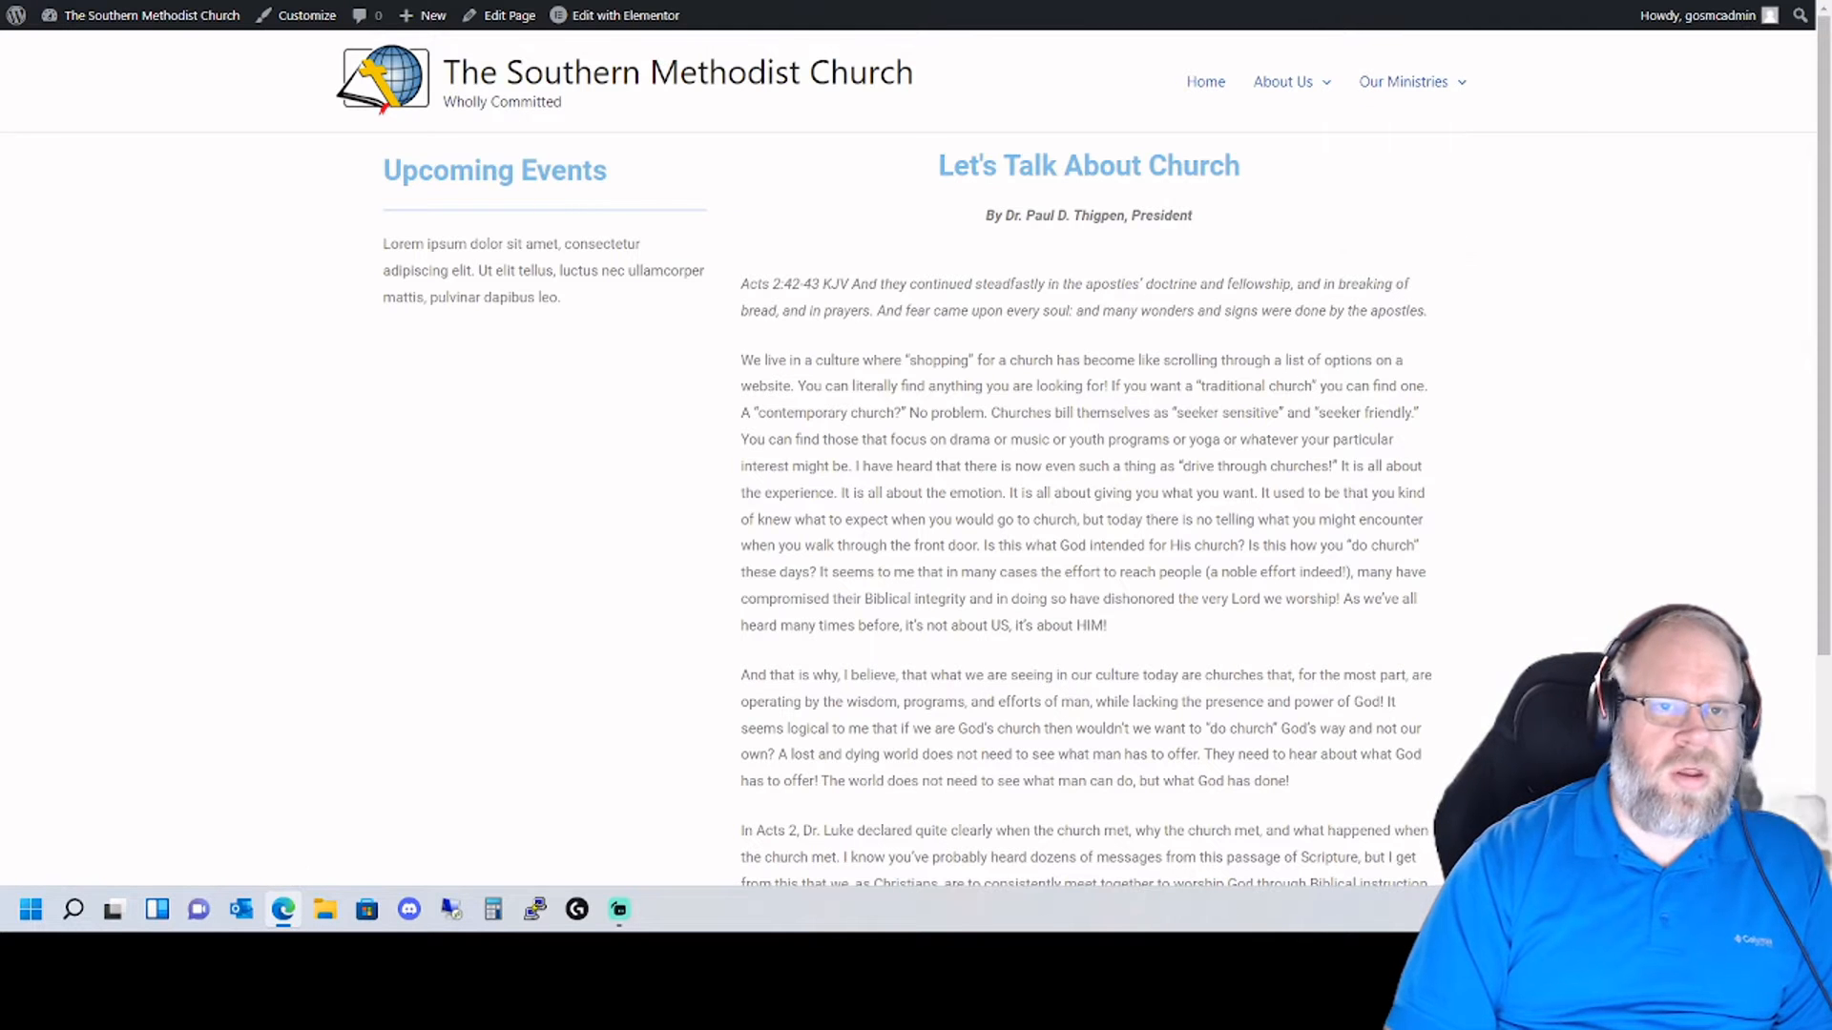
- Examine the old site's Our Ministries and Locations submenus, the Locations page and the Eastern Annual Conference church list
key(ctrl+Tab)
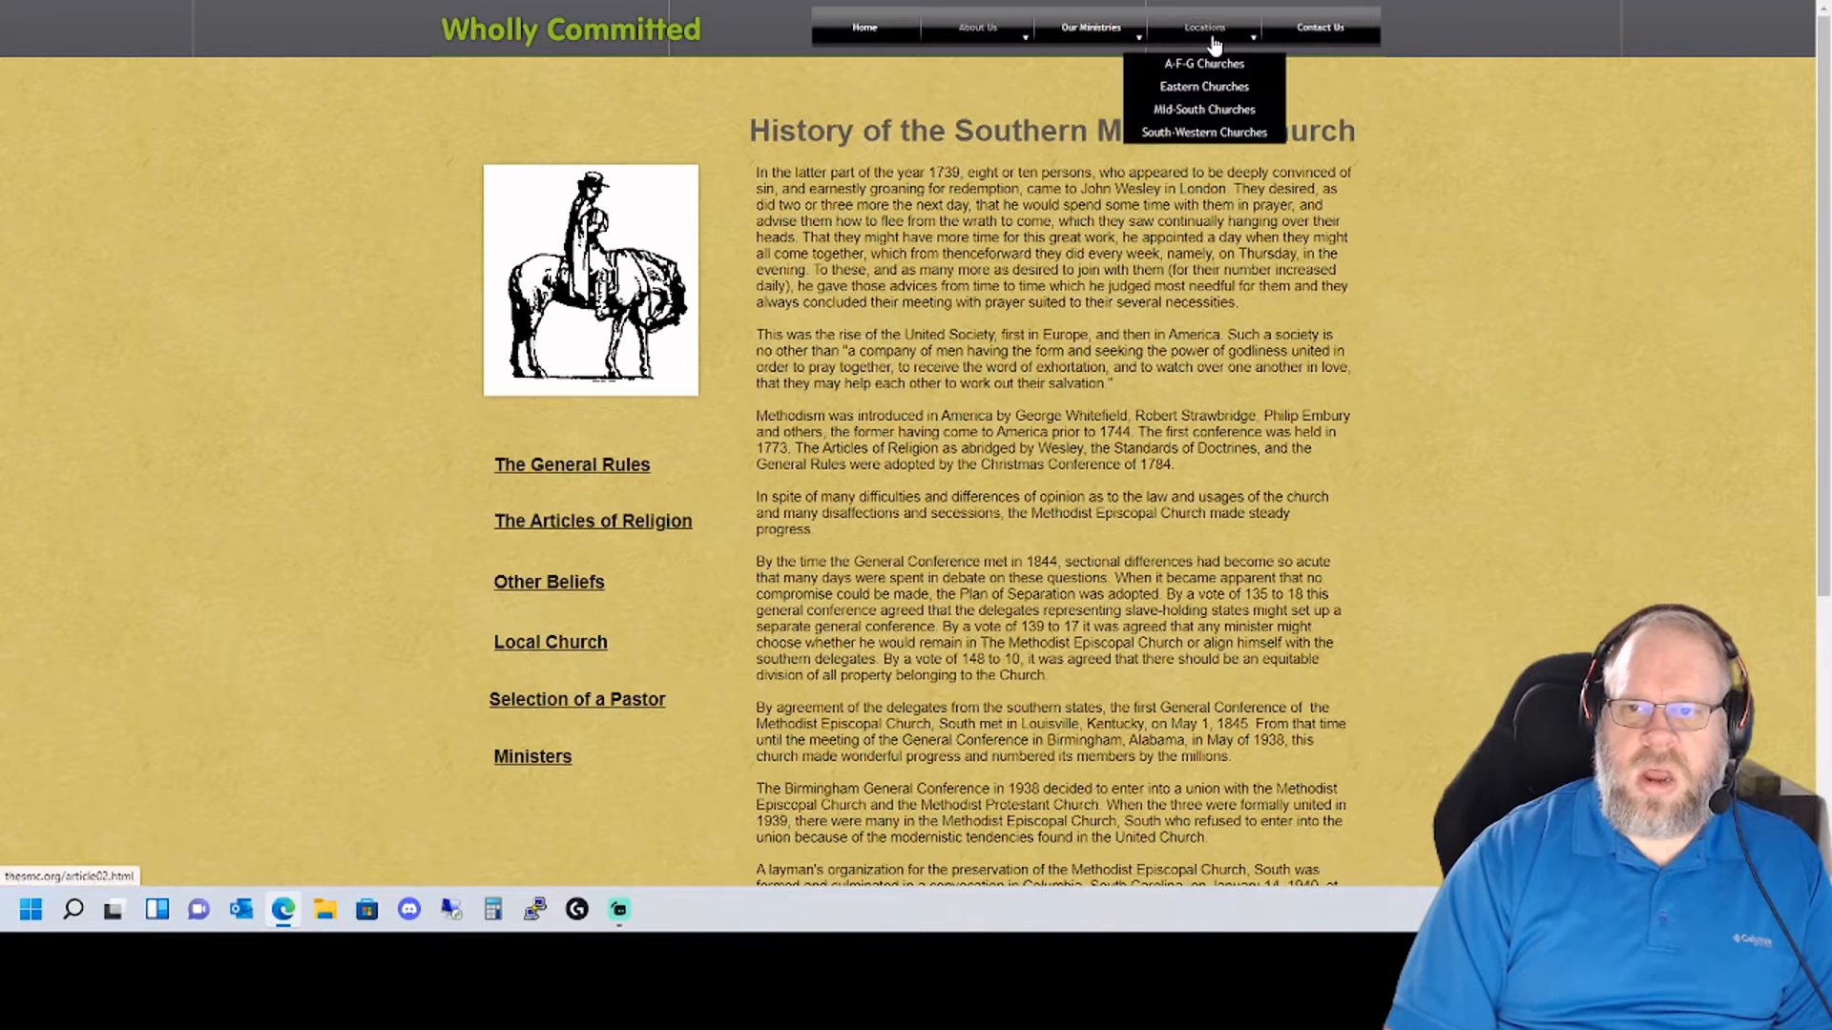
mouse_move(1091, 28)
click(729, 2)
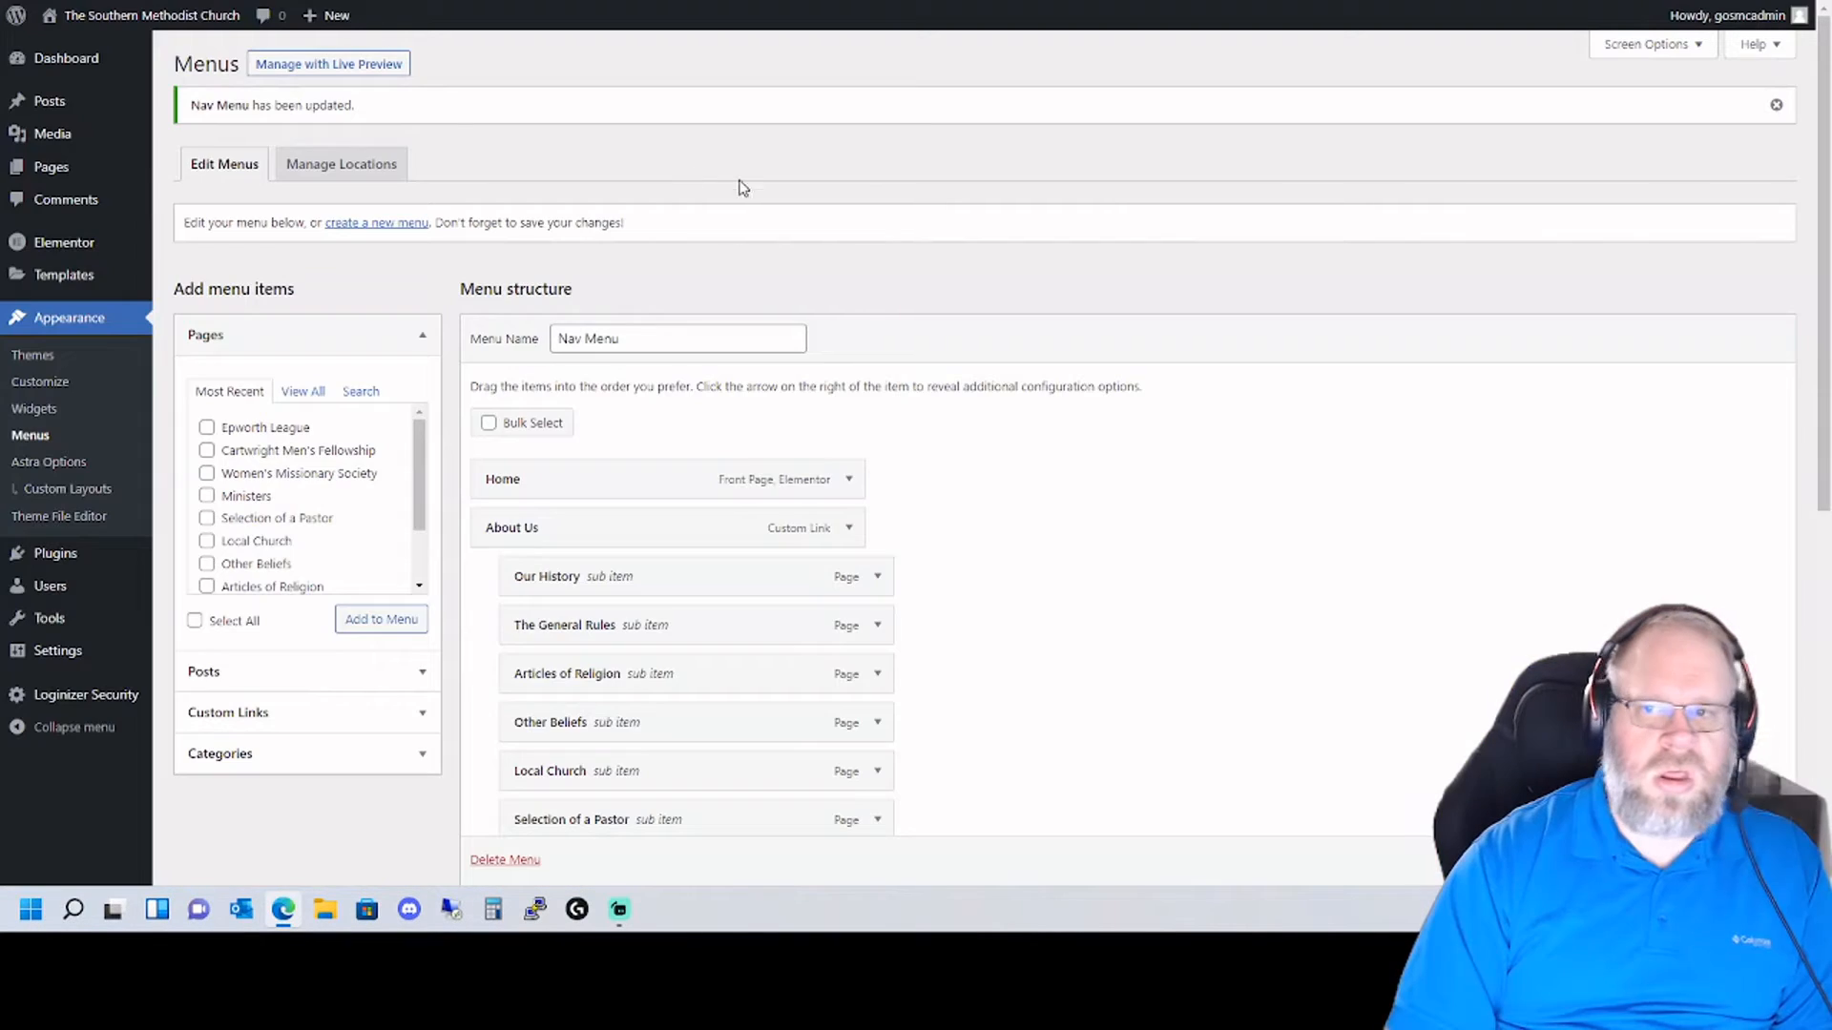
click(964, 2)
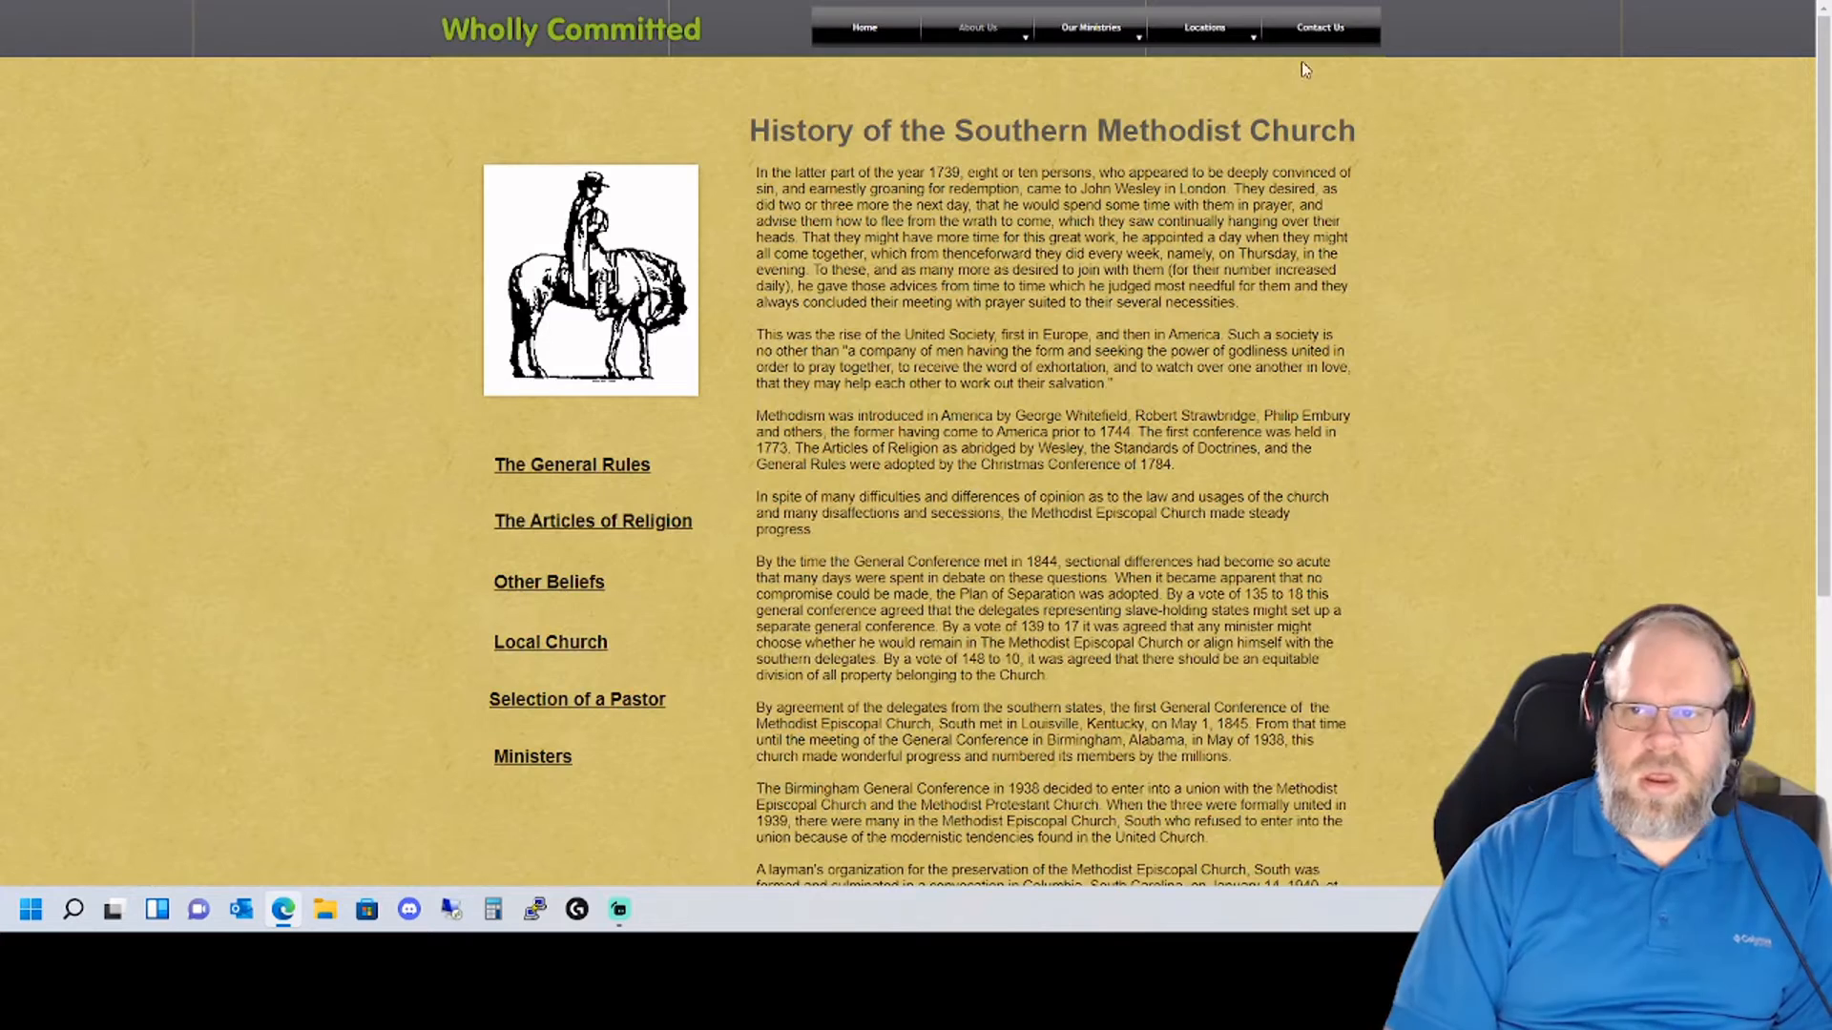
click(1203, 33)
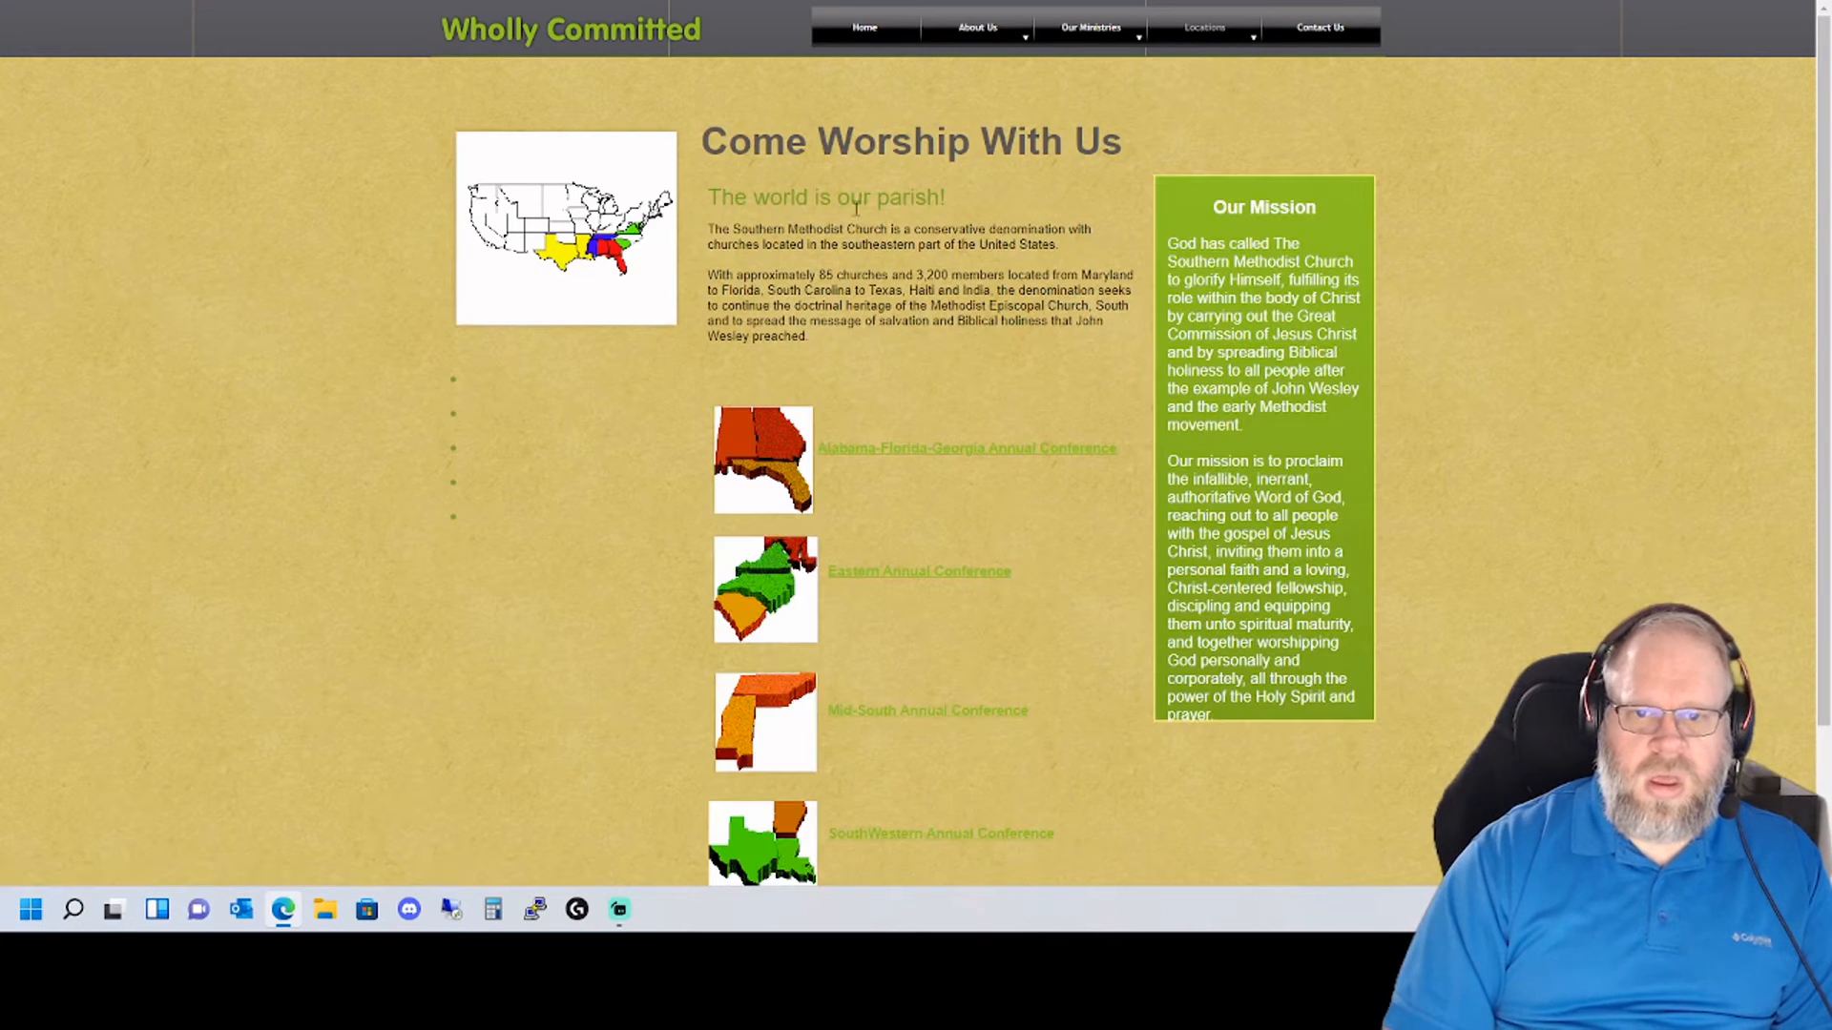
scroll(895, 362, down, 2)
scroll(895, 362, up, 2)
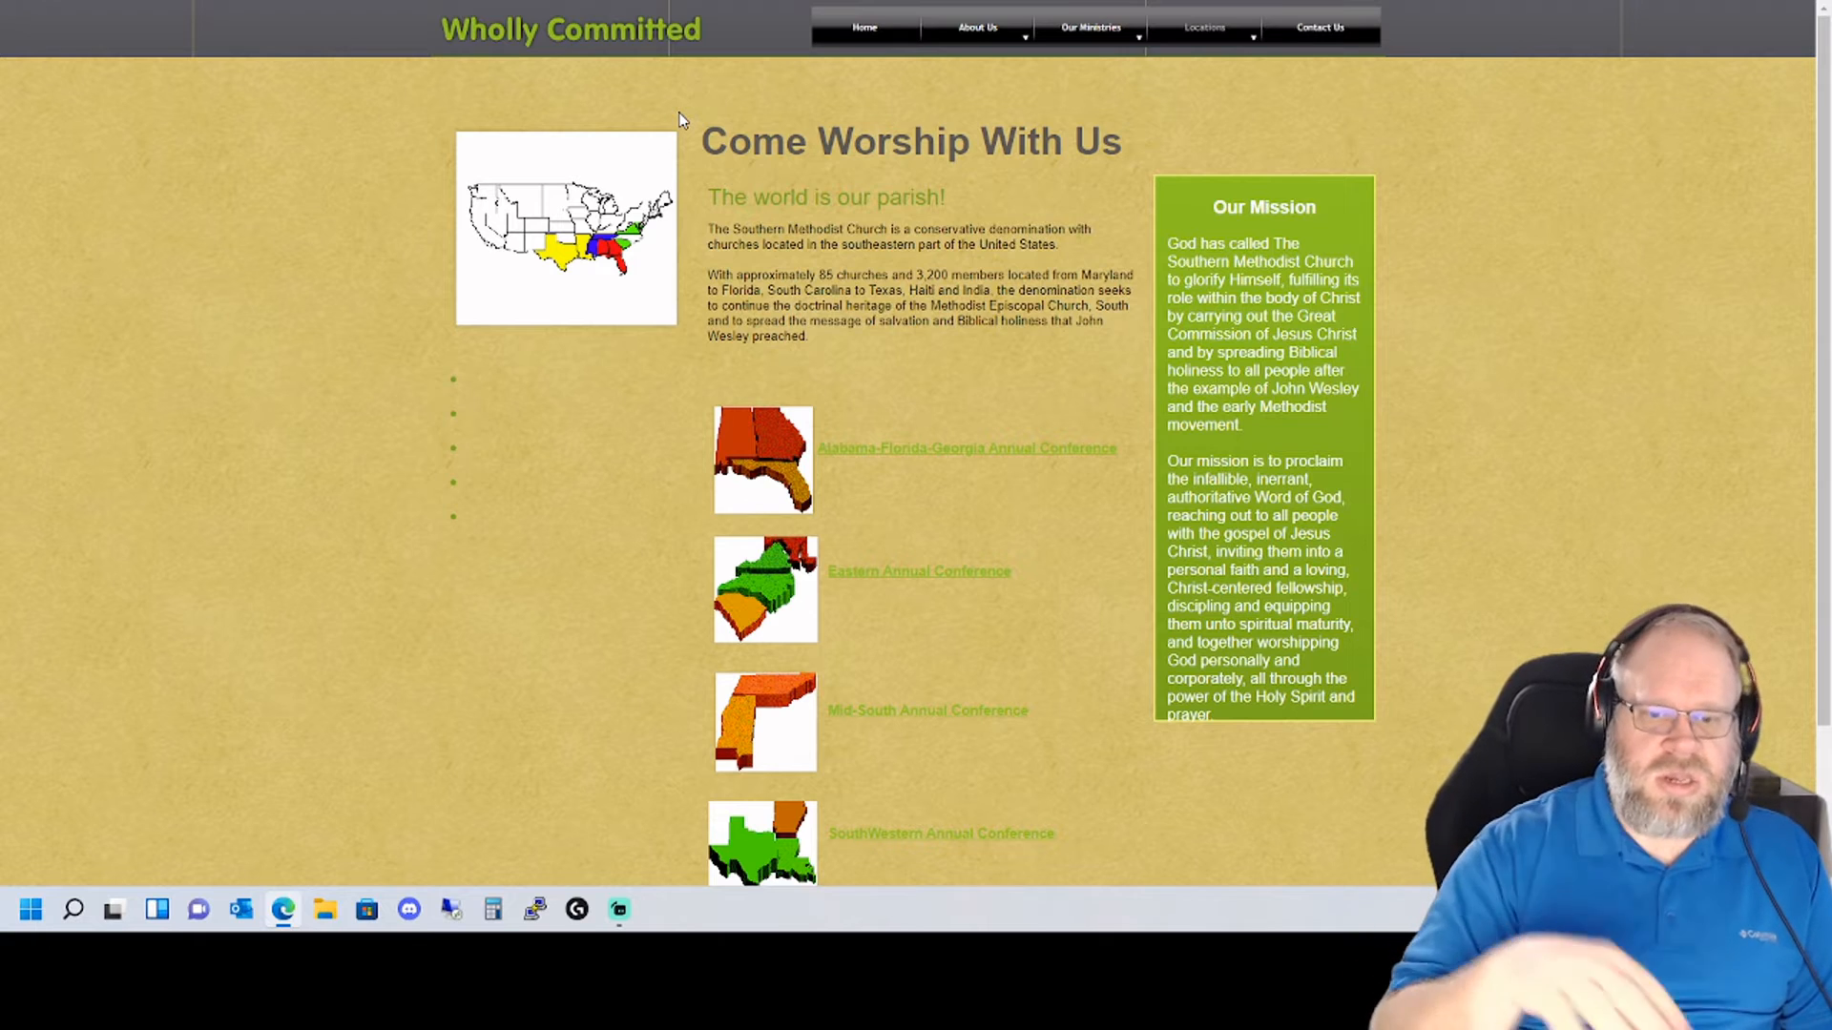
click(900, 578)
scroll(732, 460, down, 20)
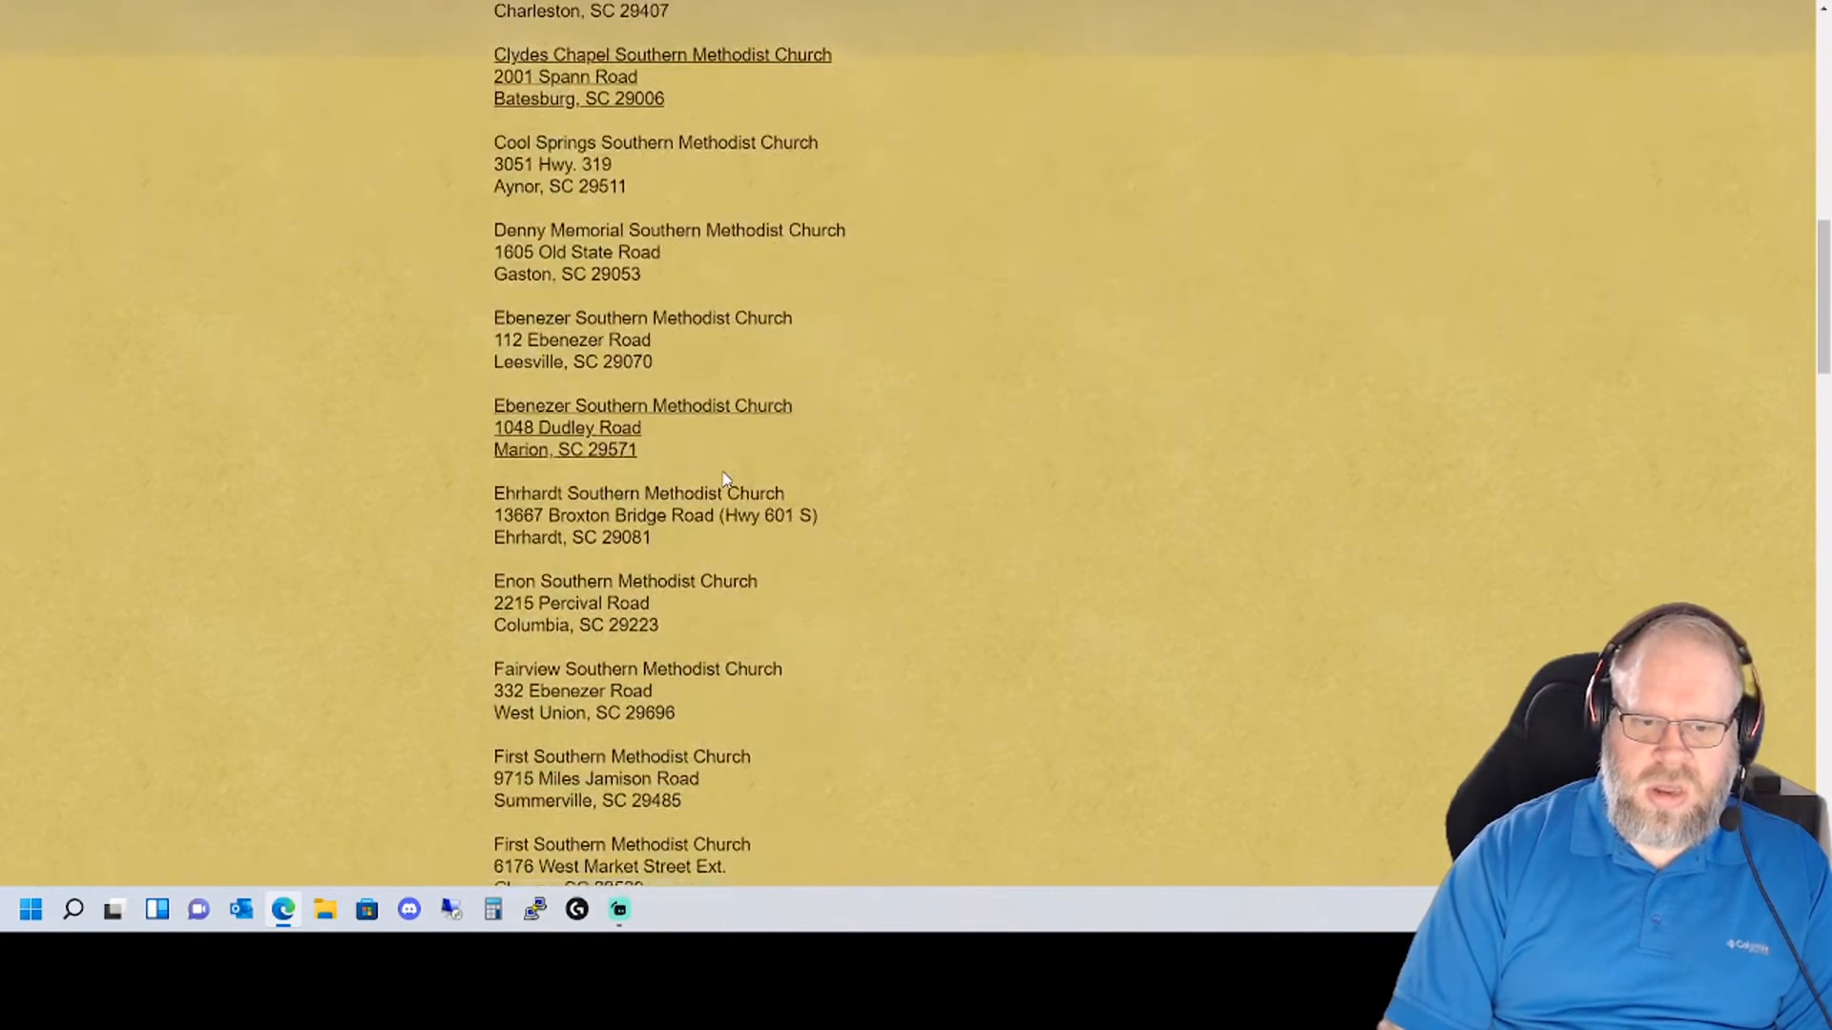
scroll(725, 477, down, 20)
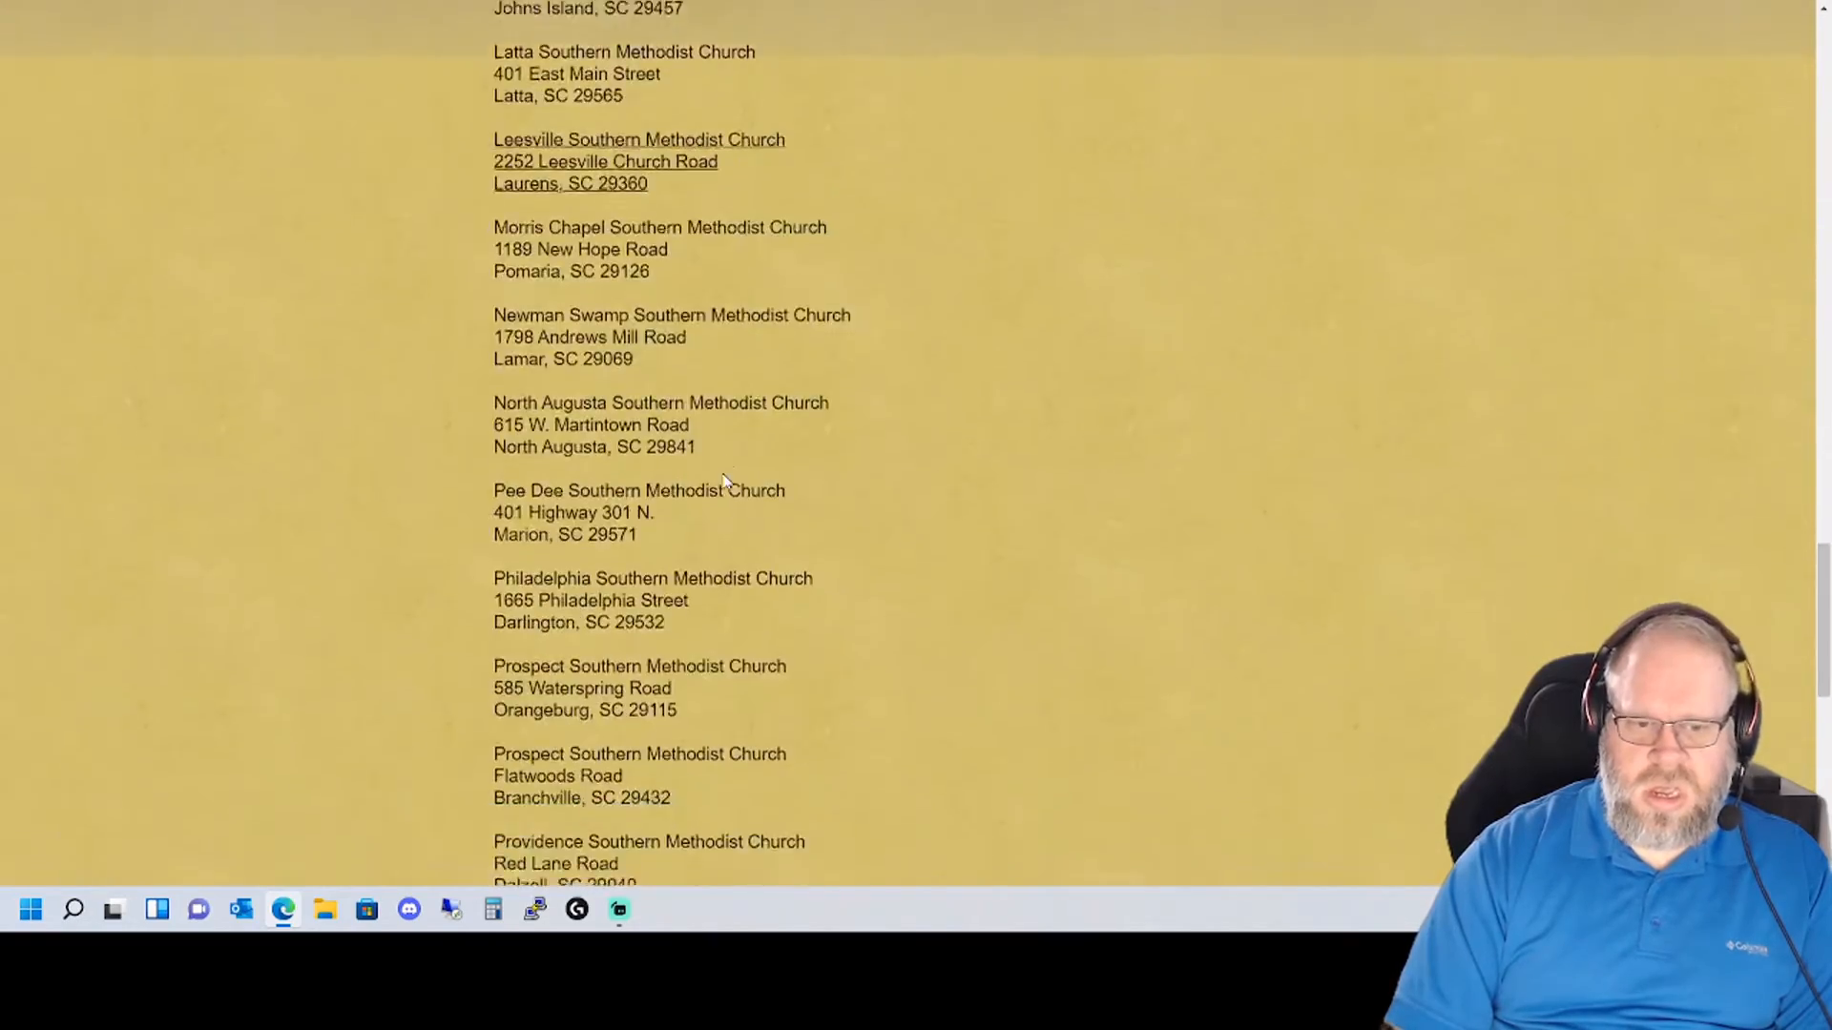
scroll(728, 479, up, 20)
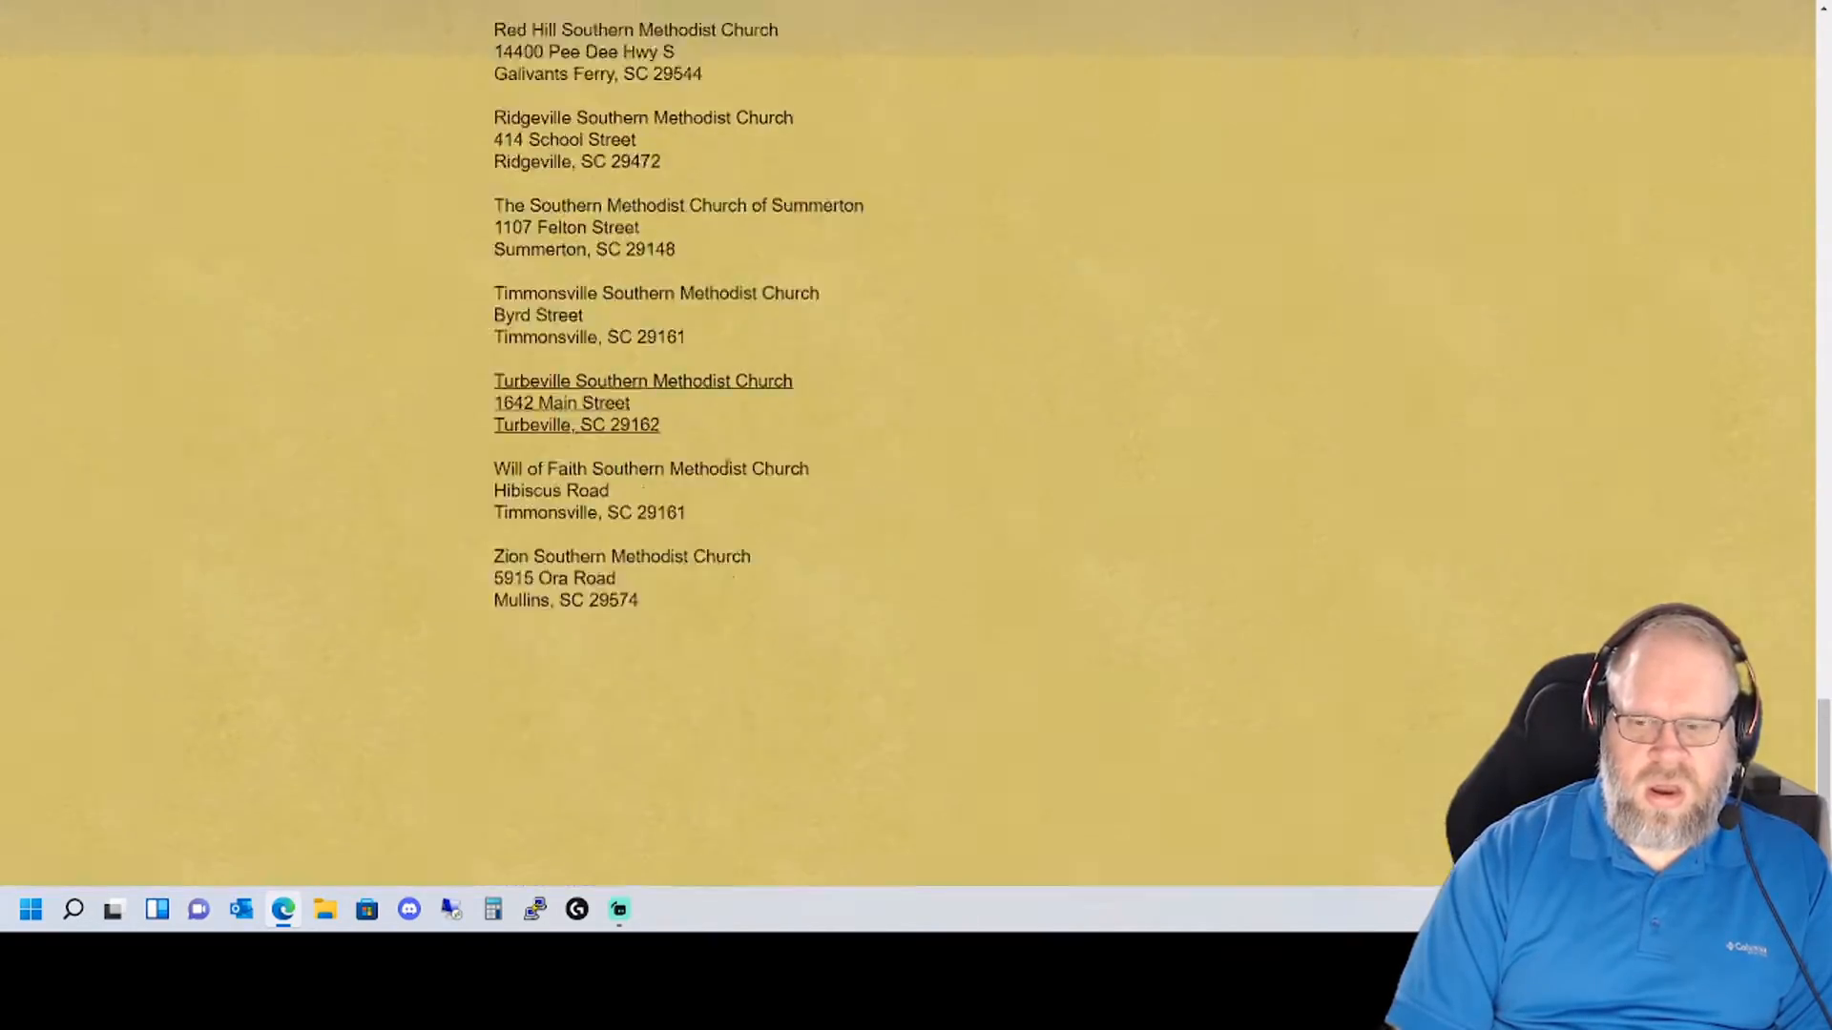
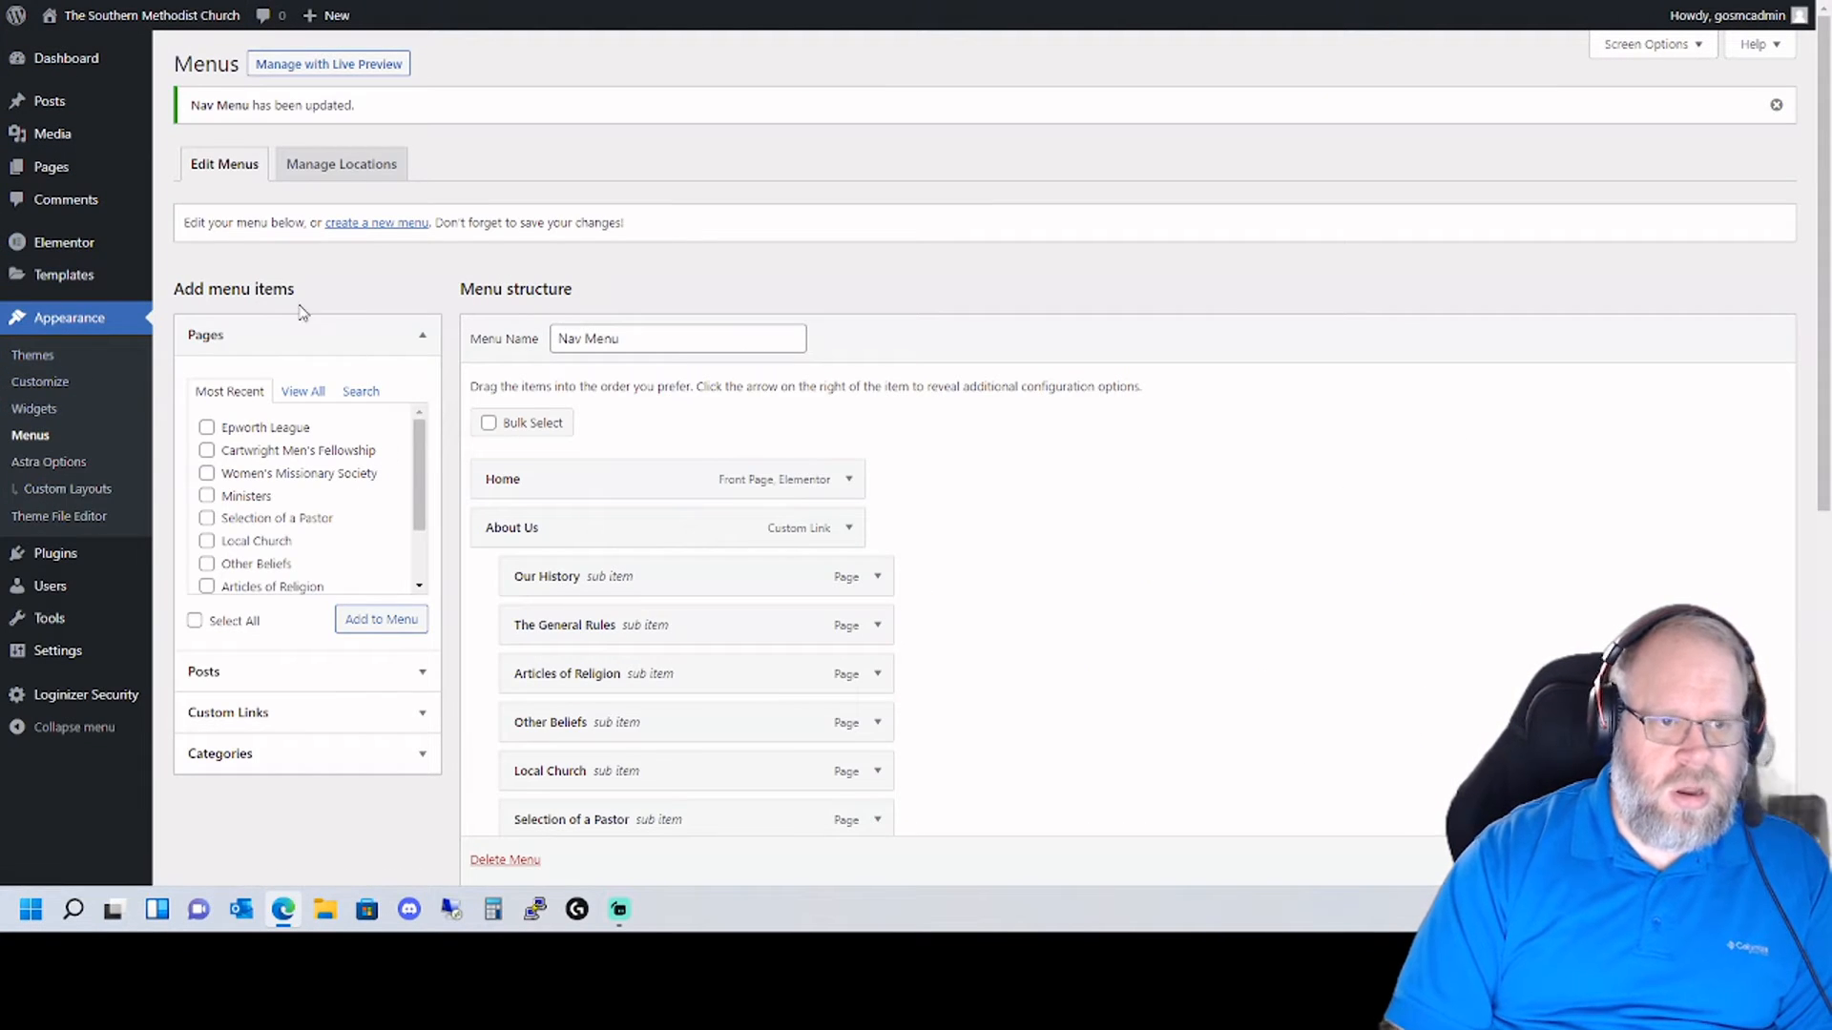
- Return to the Nav Menu editor to review its items and display locations, and open the theme customizer
scroll(301, 303, down, 3)
scroll(299, 306, down, 1)
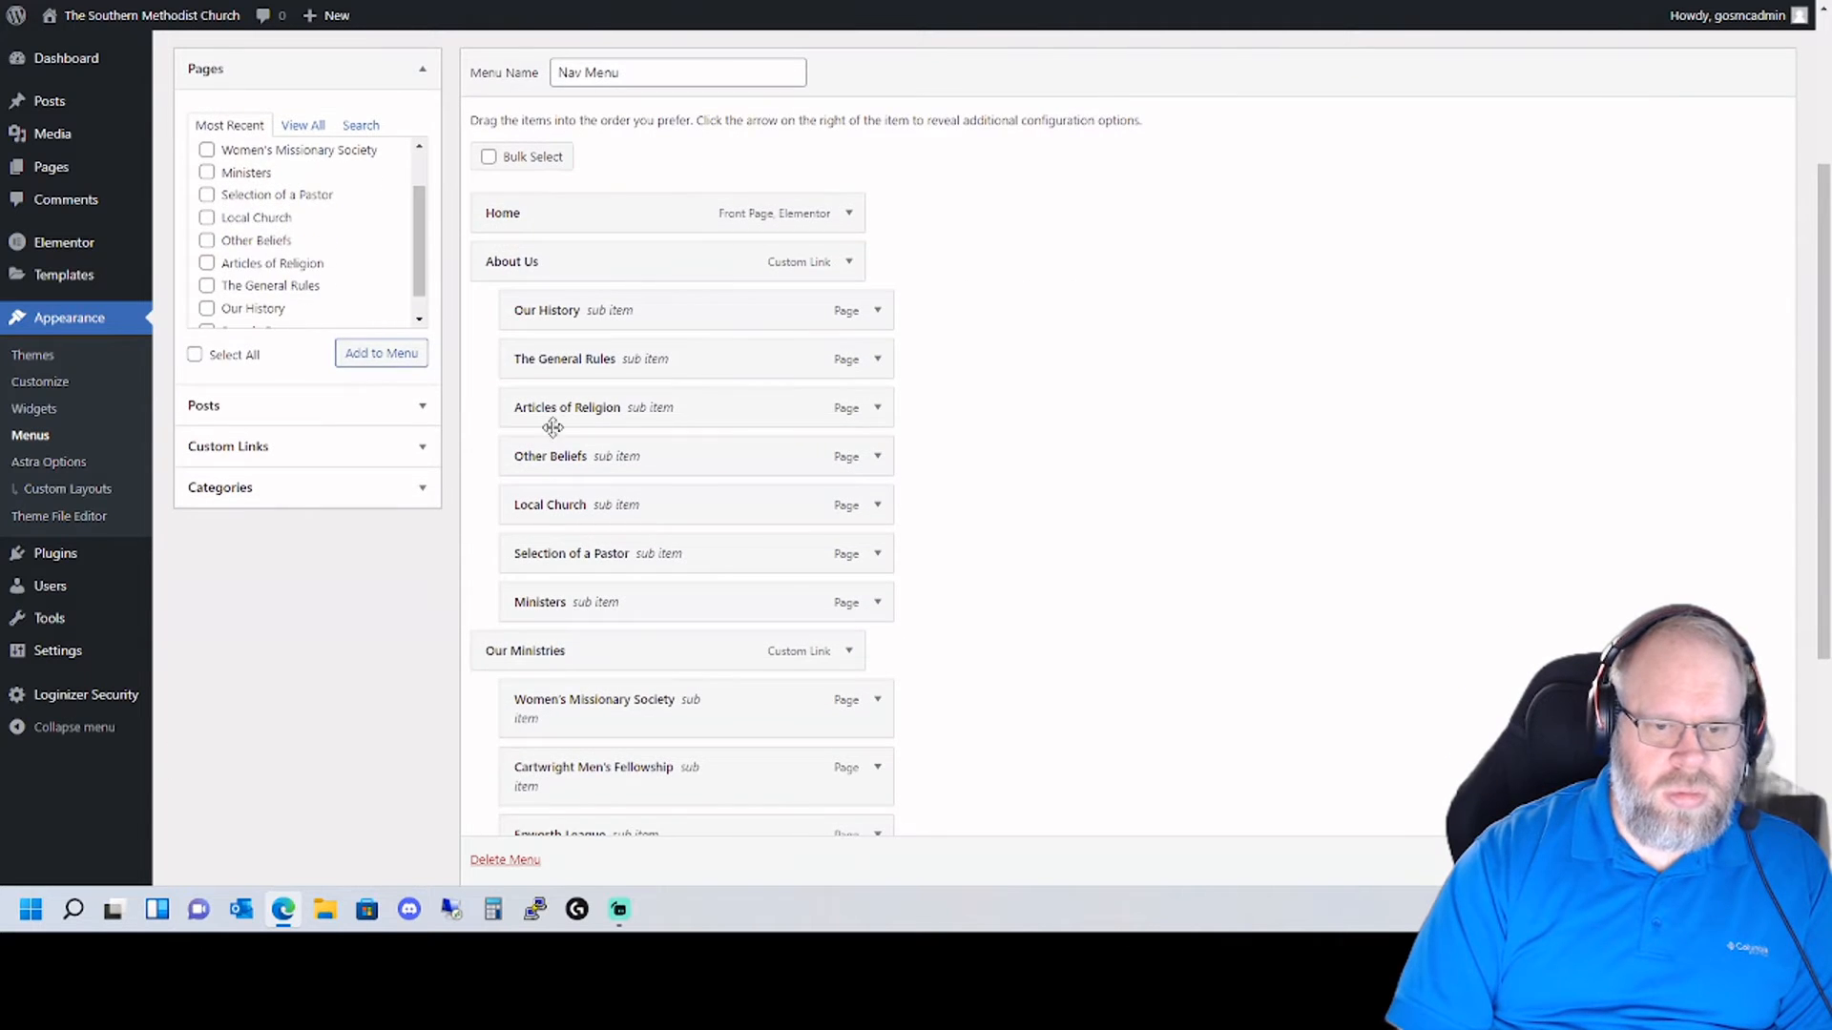
scroll(621, 531, down, 4)
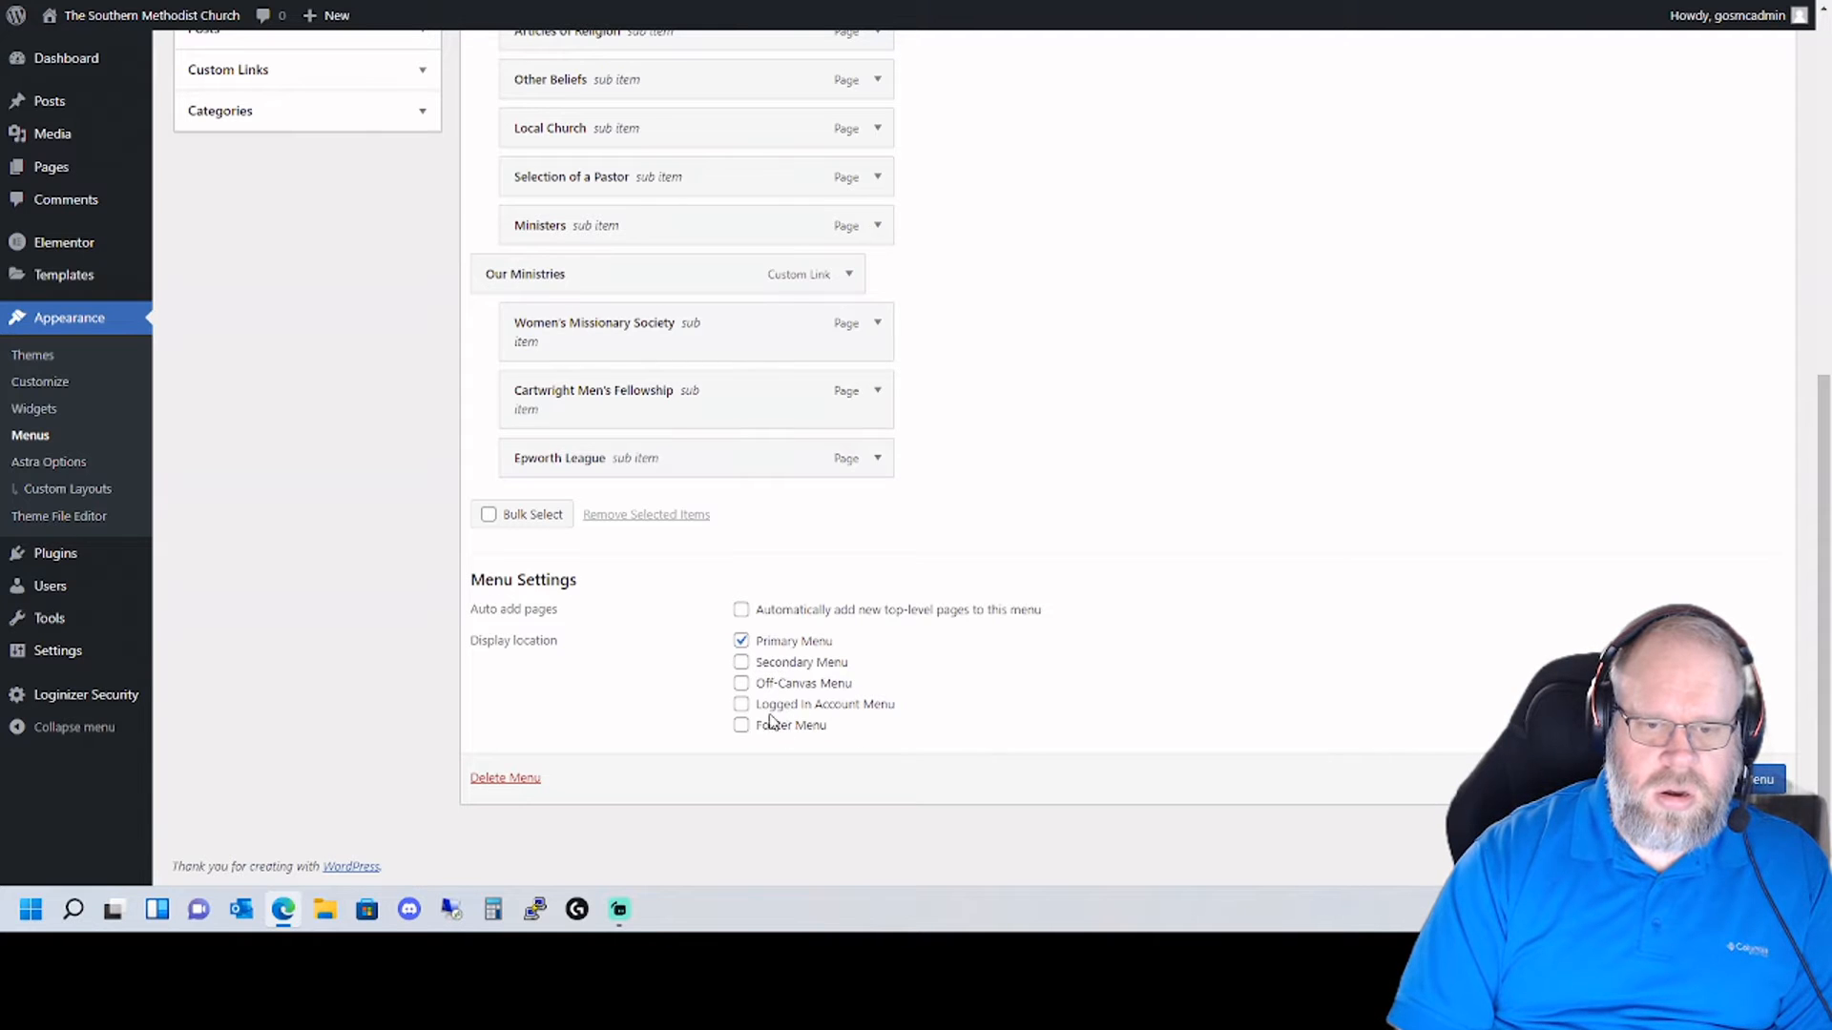
click(21, 385)
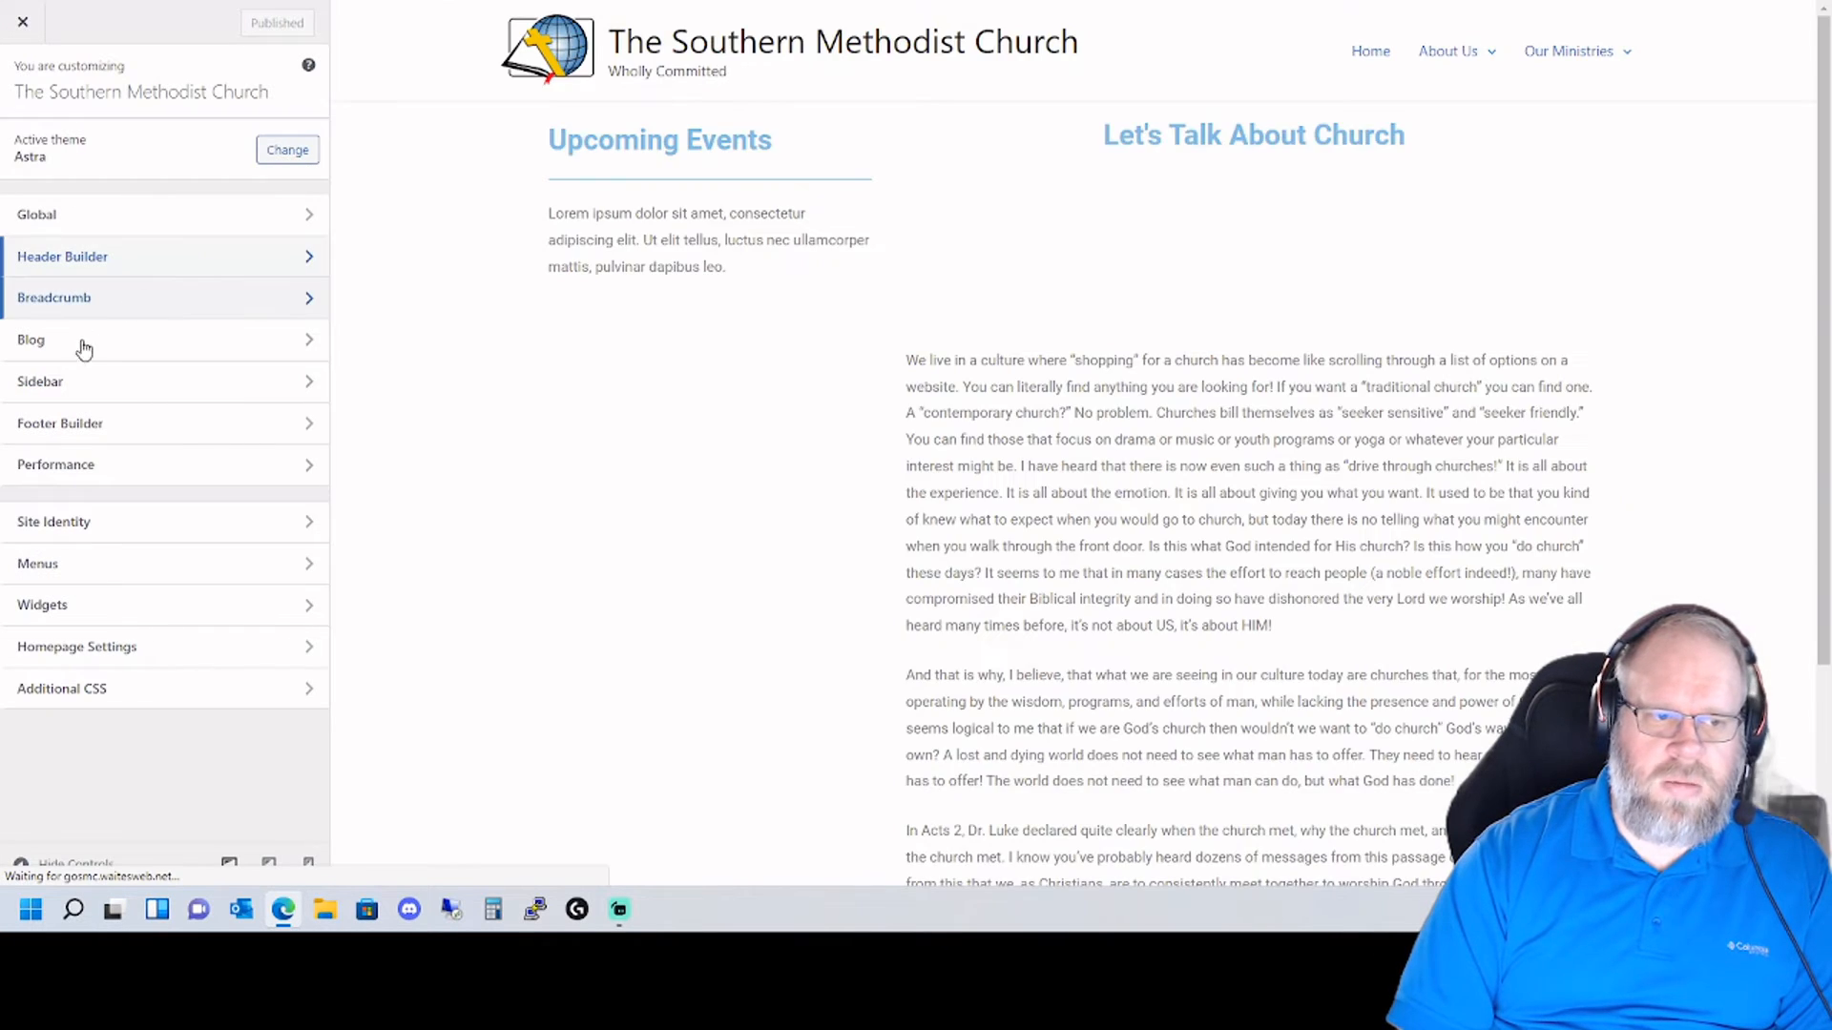
- Open Nav Menu in the customizer and review its items, display locations and menu options
click(100, 566)
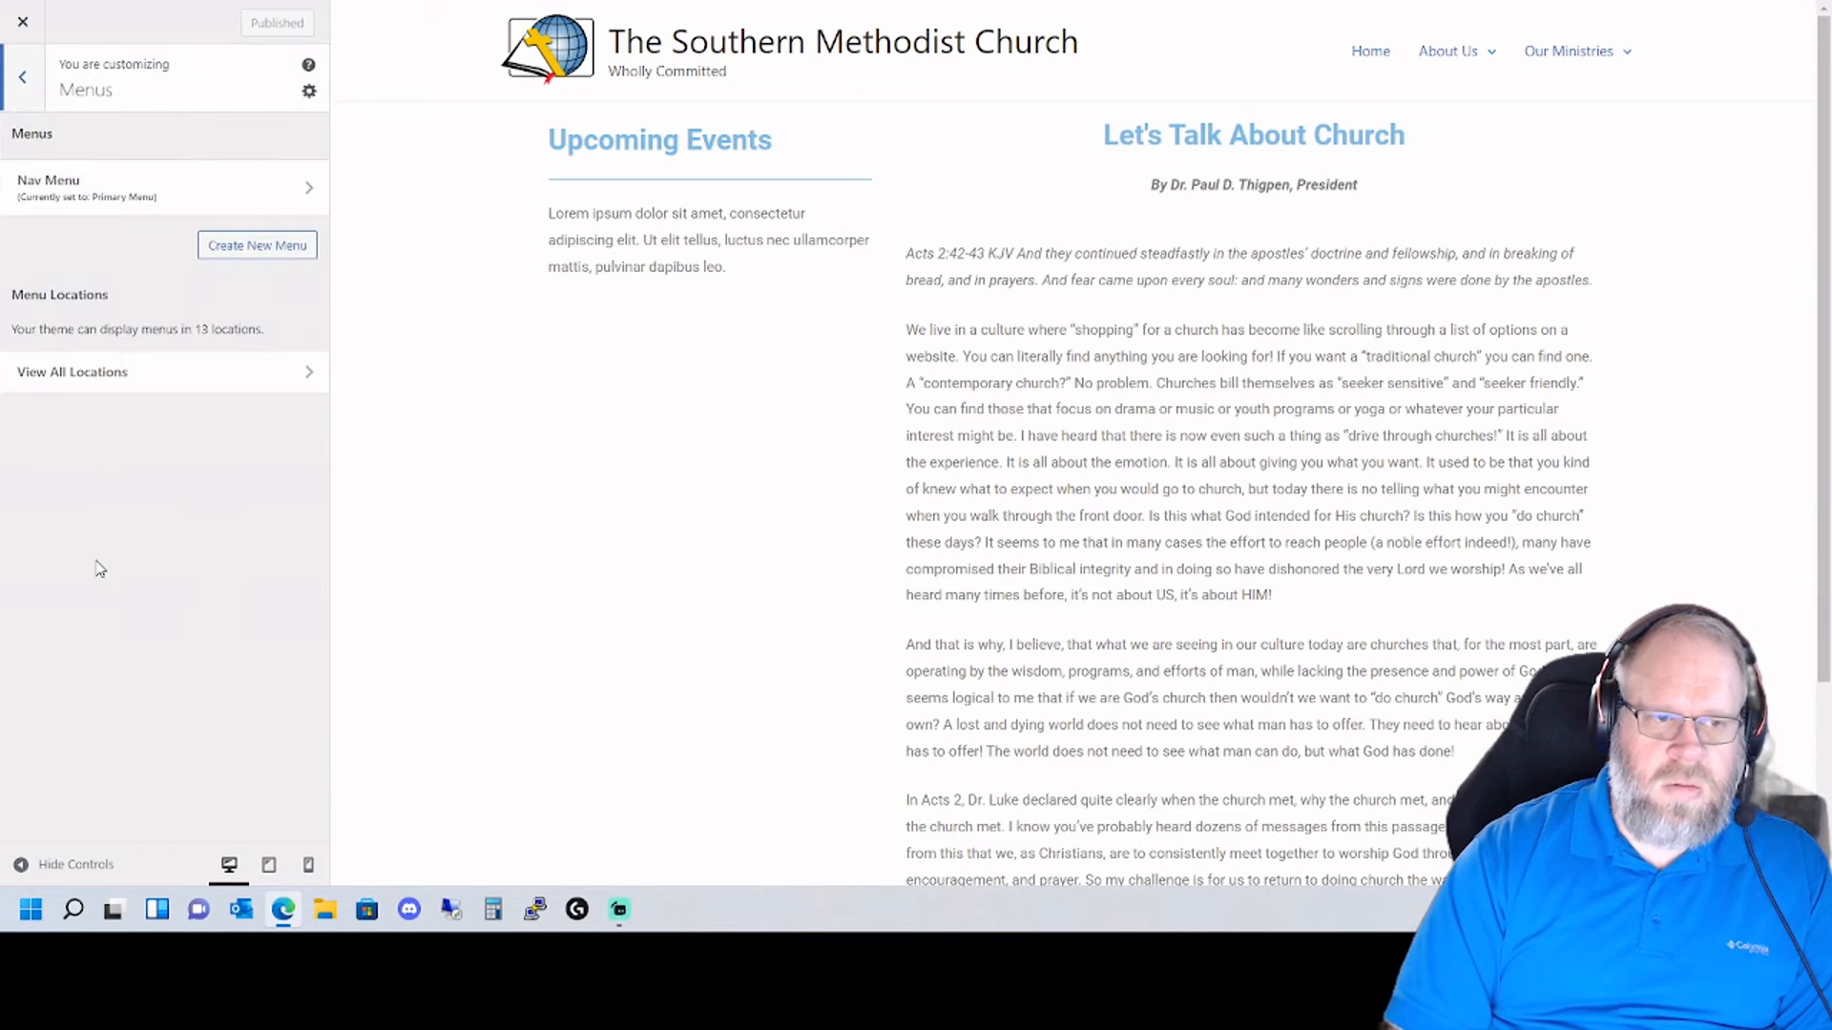
click(143, 191)
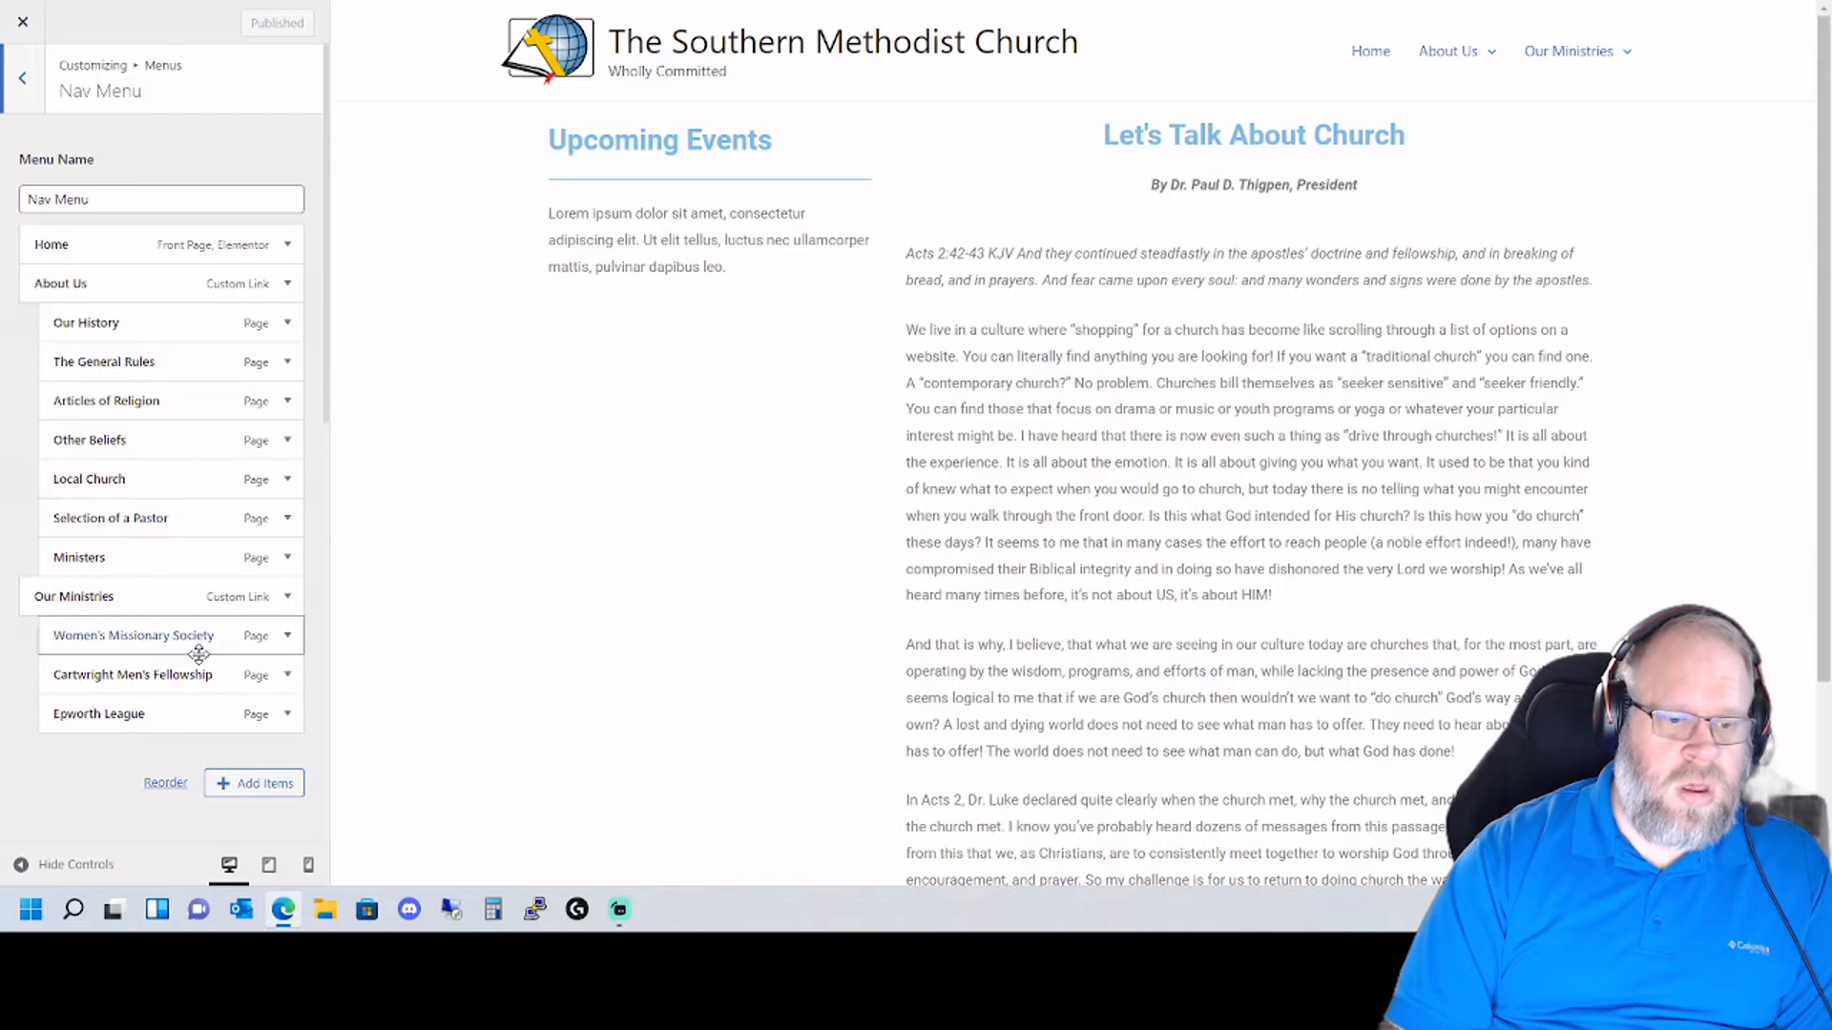
scroll(198, 653, down, 3)
scroll(160, 613, down, 7)
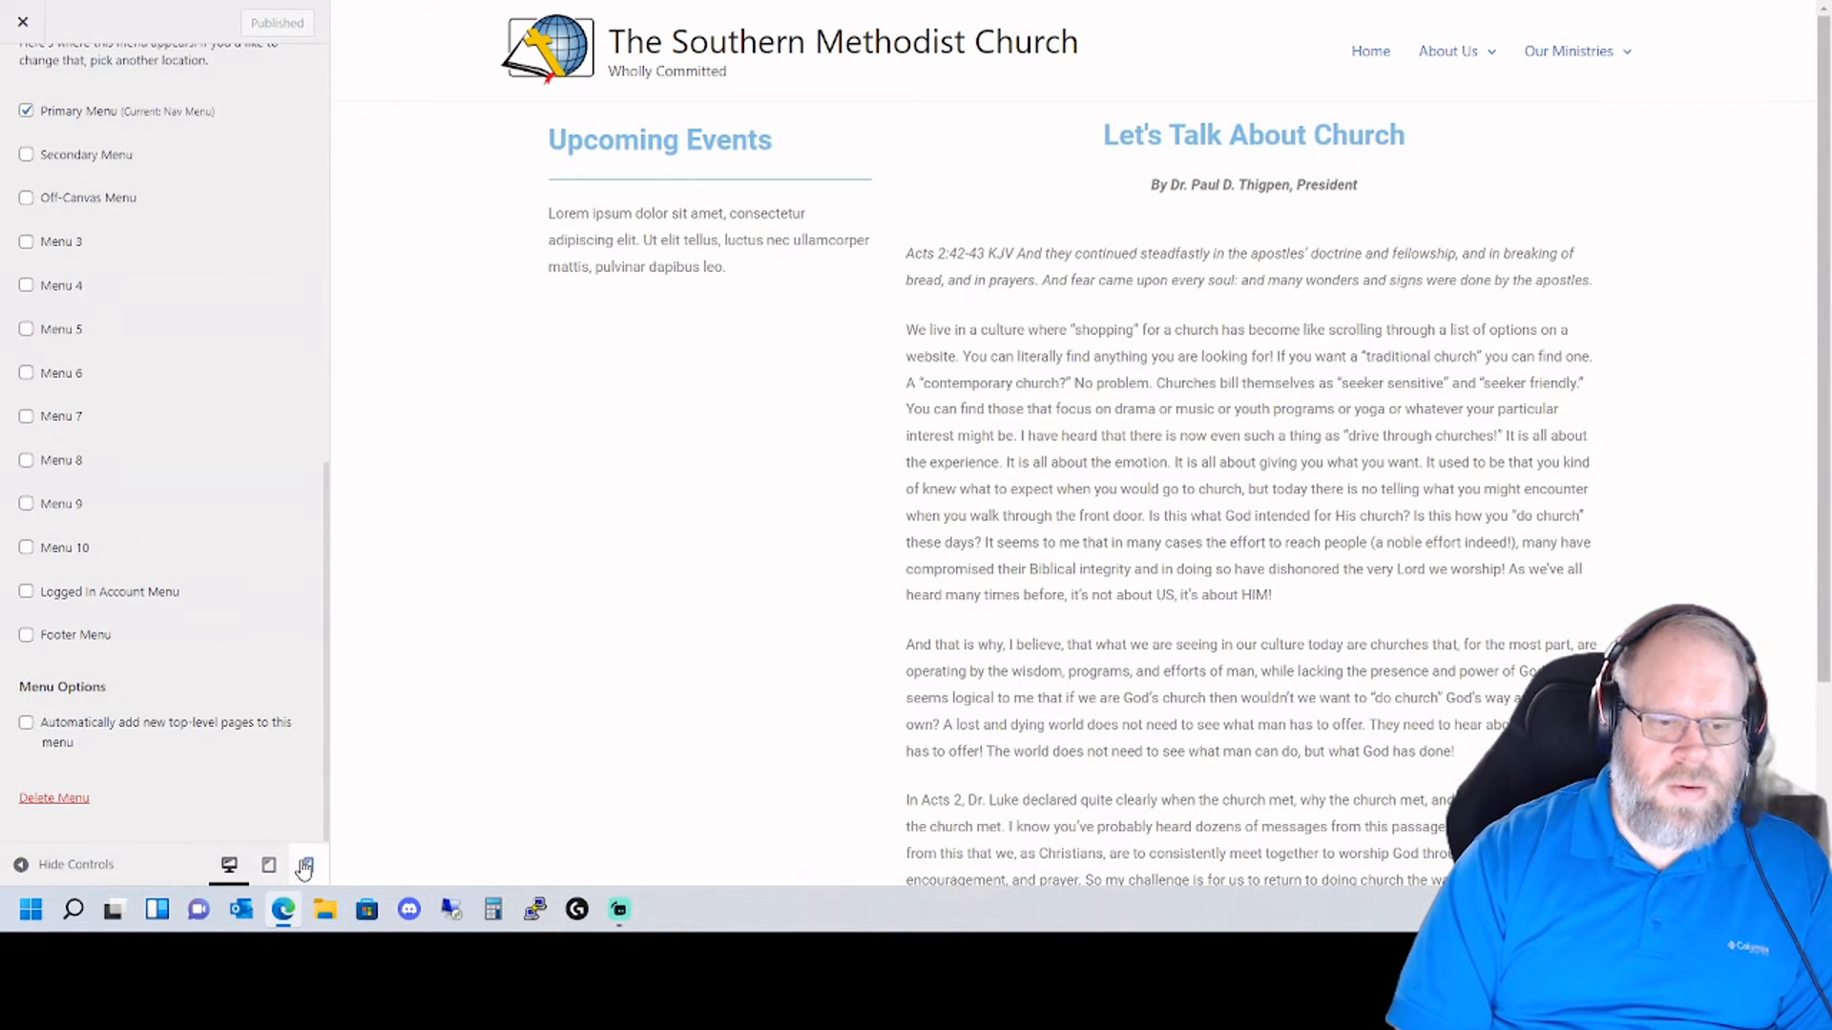
- Preview the site at mobile size and expand and collapse its header menu to inspect the listed pages
click(307, 865)
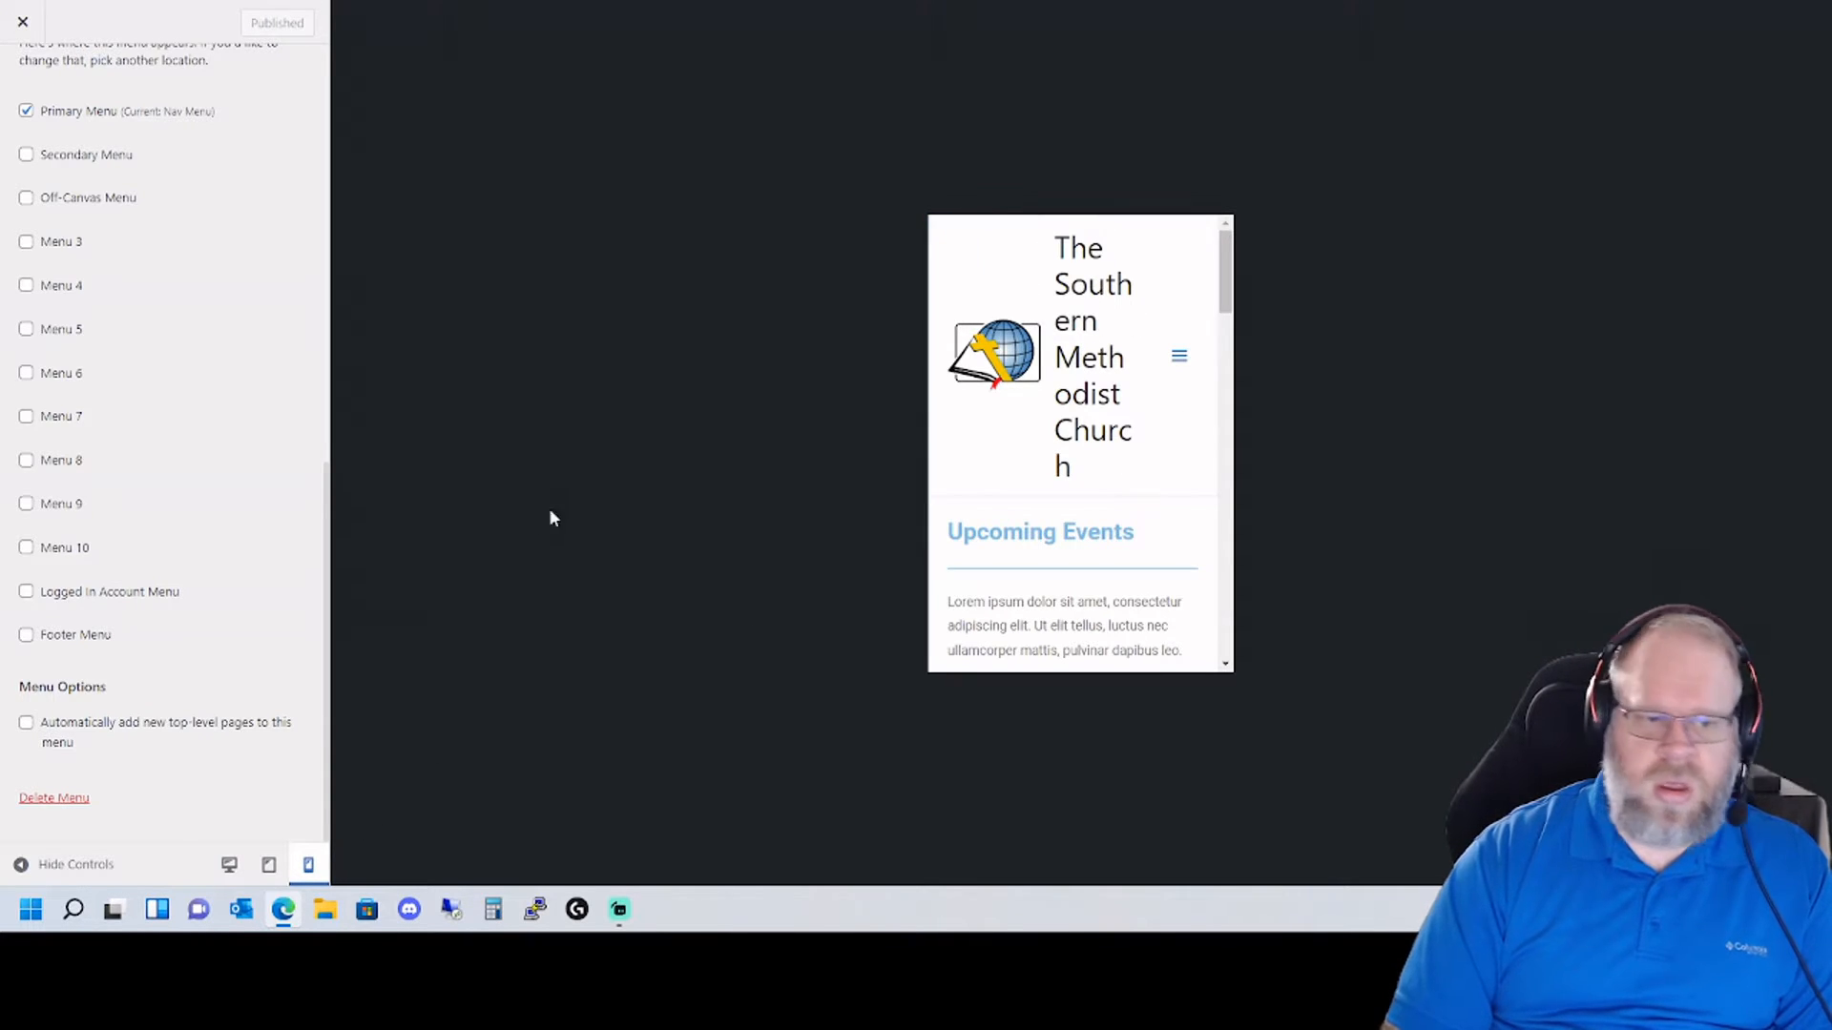
click(1179, 368)
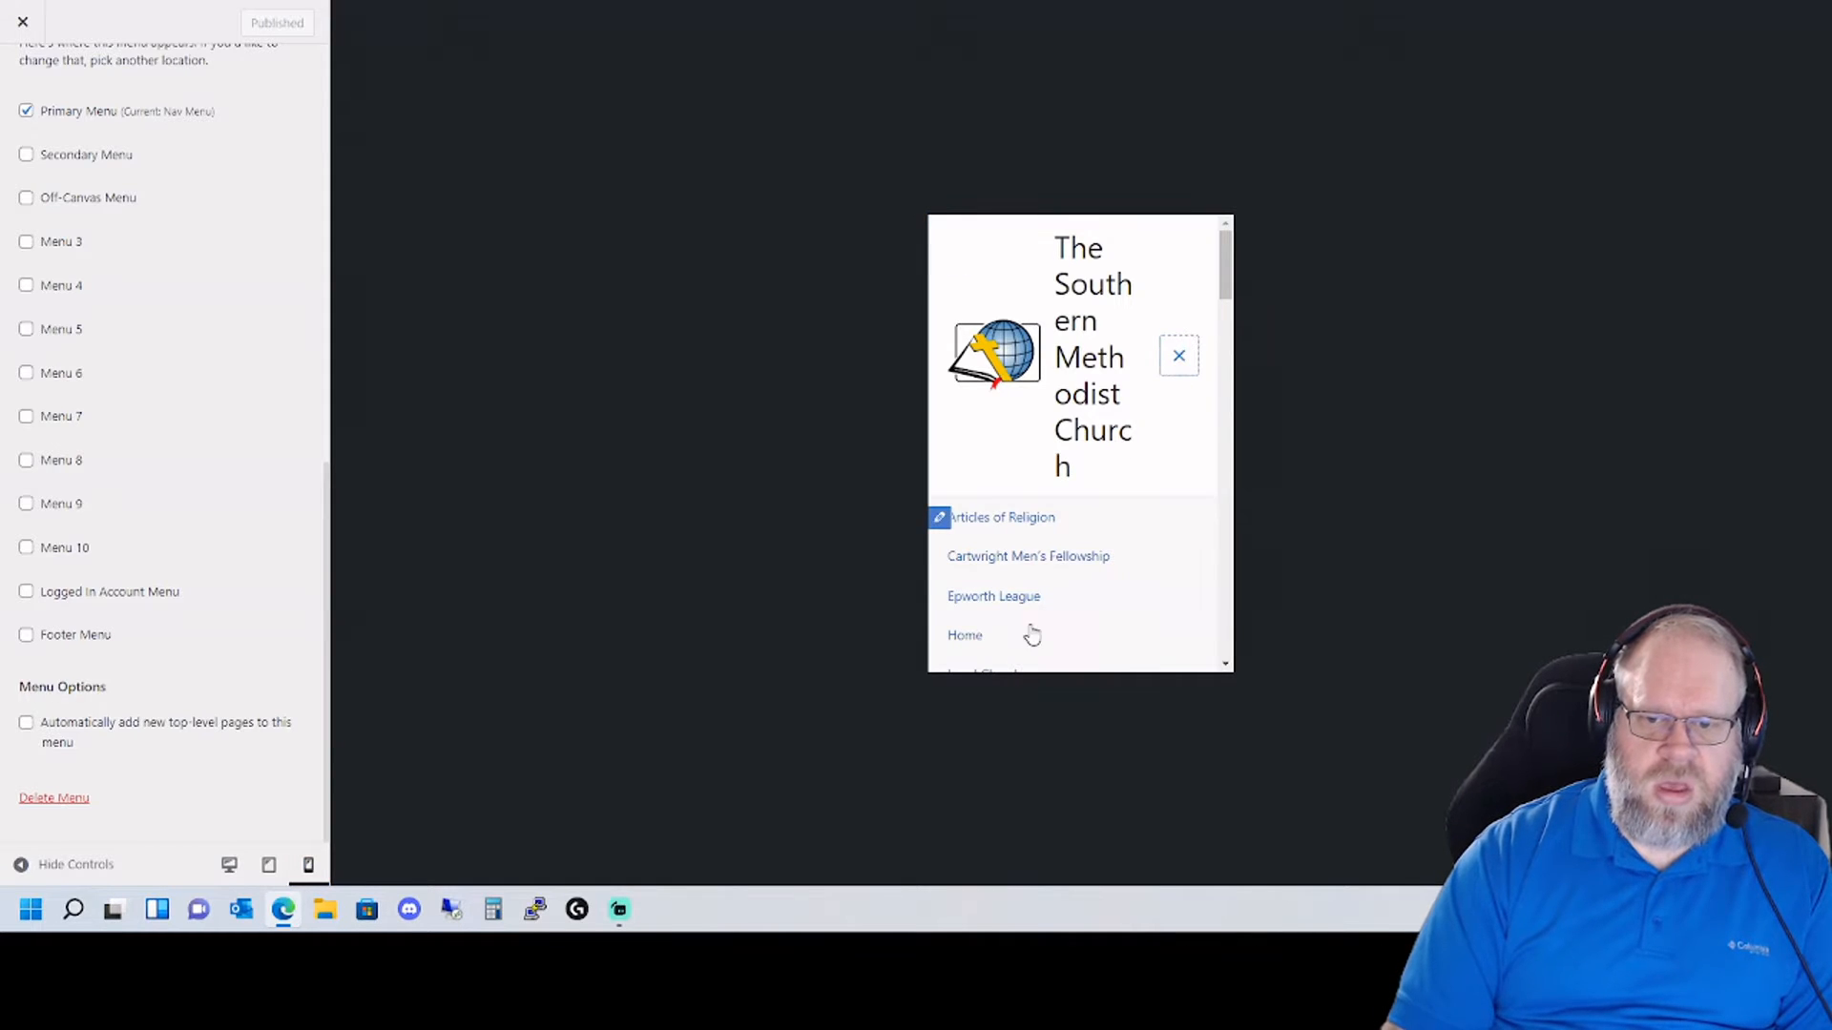
click(1177, 360)
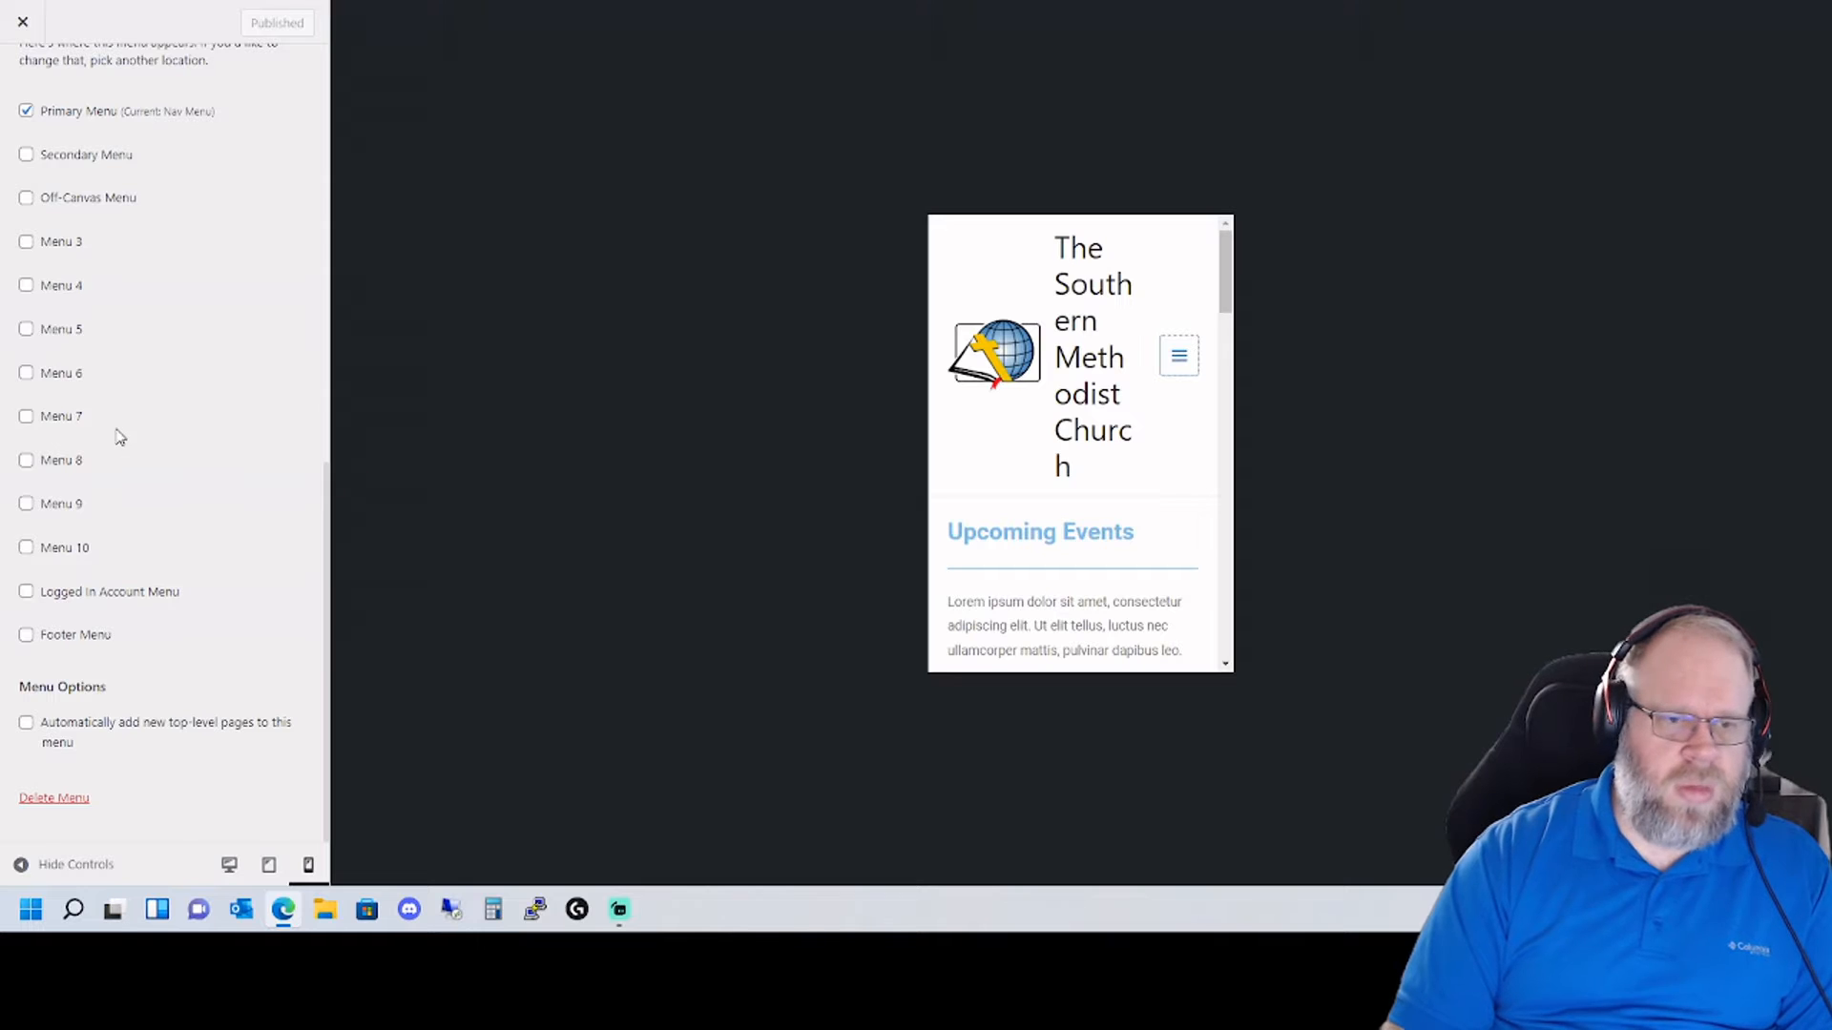
scroll(155, 560, up, 1)
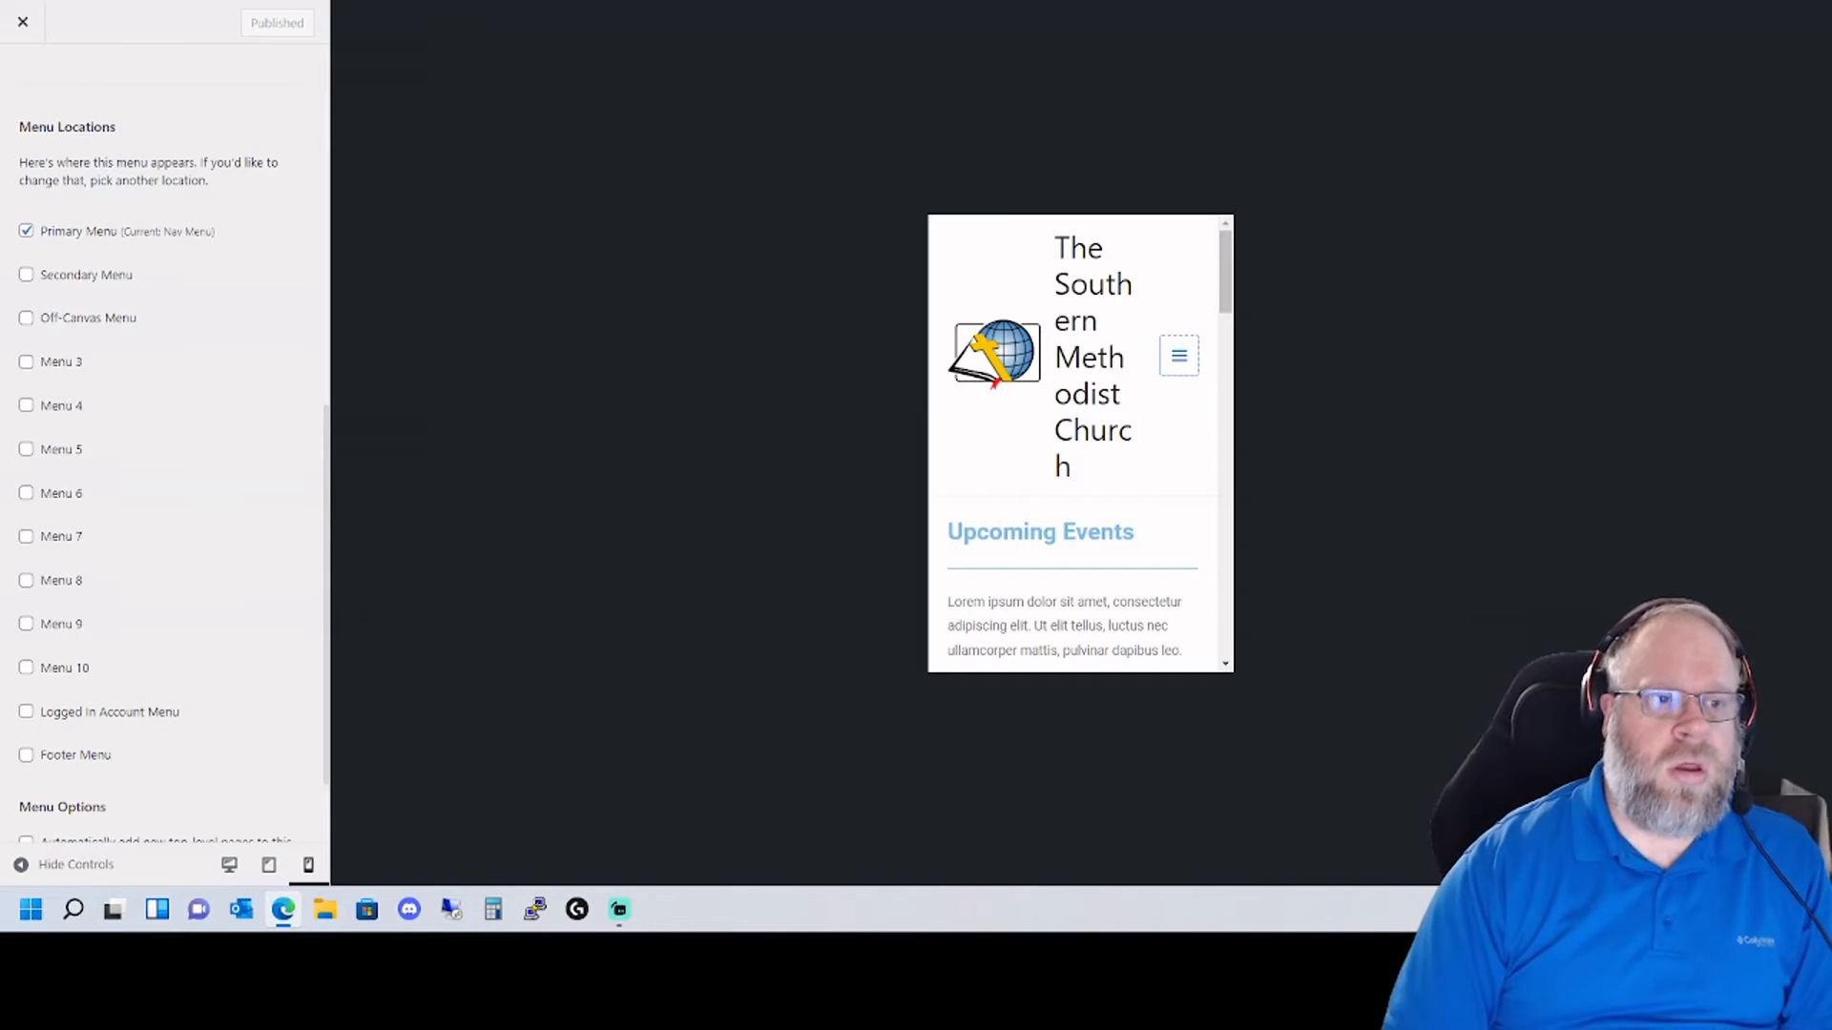
scroll(135, 191, down, 1)
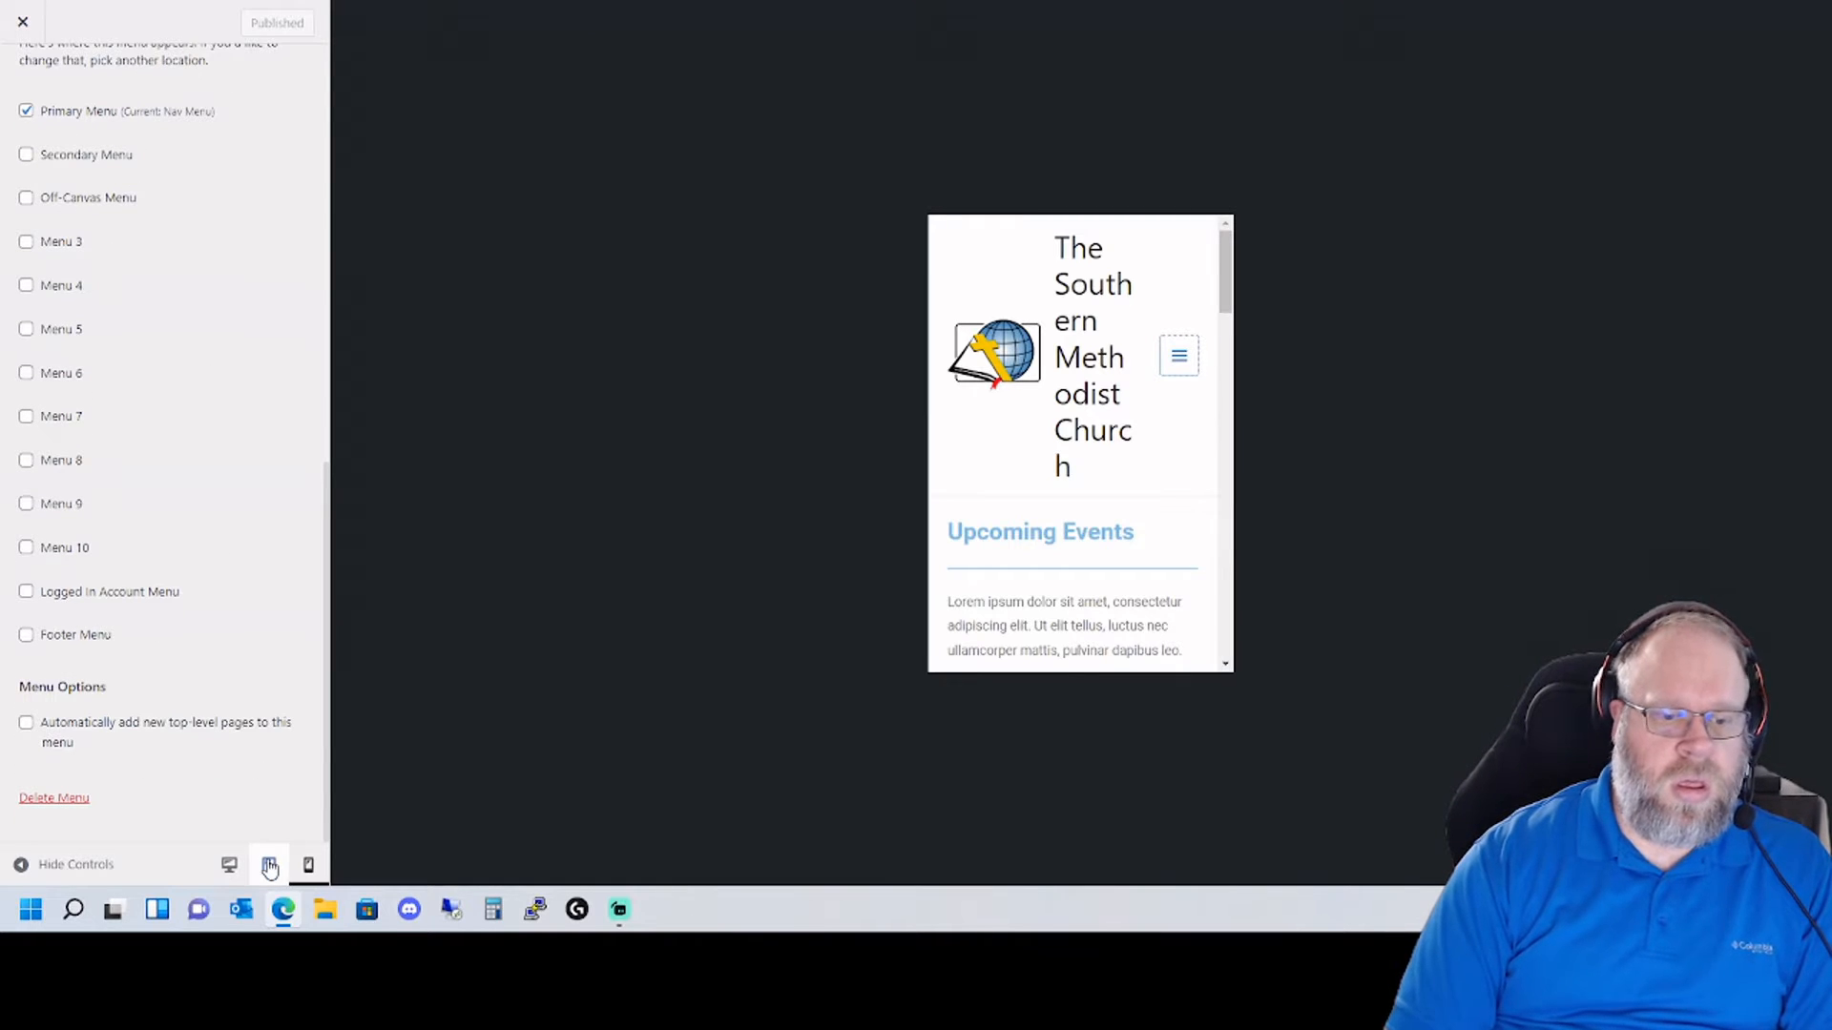
- Preview the expanded header menu at tablet size, compare it with the Nav Menu items, and return to the desktop preview
click(270, 865)
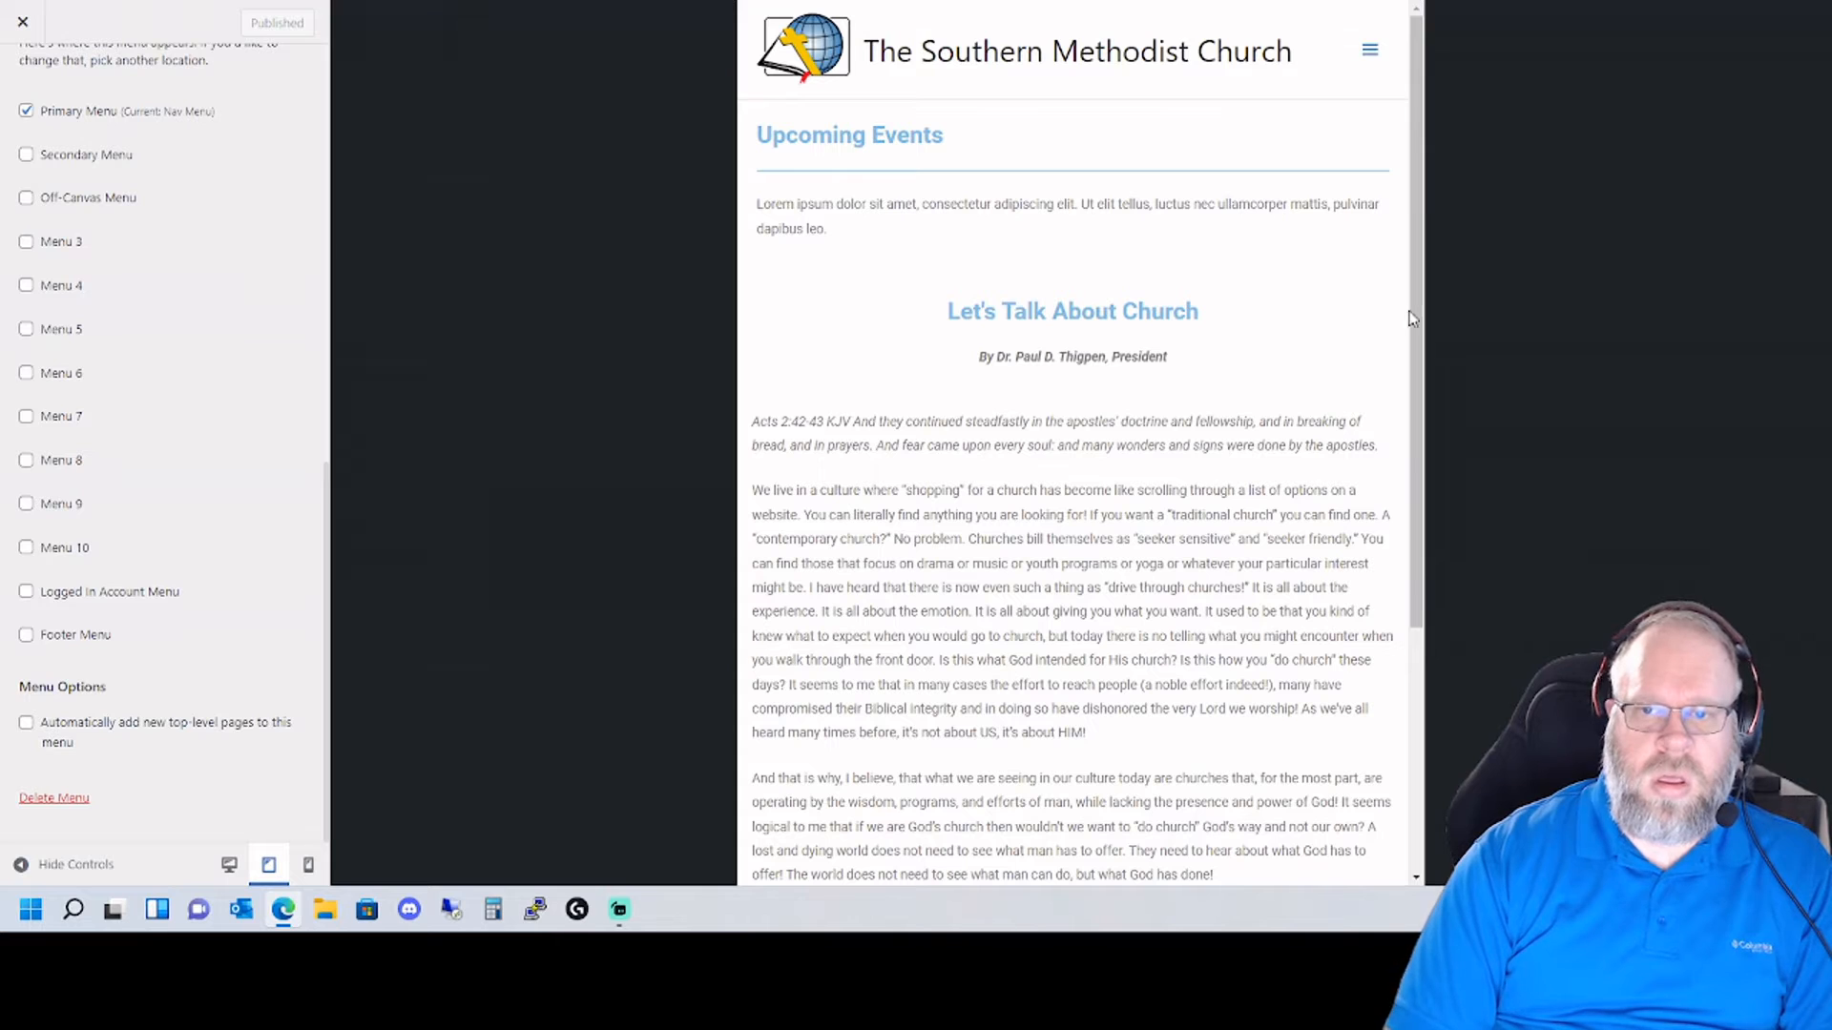
click(1372, 57)
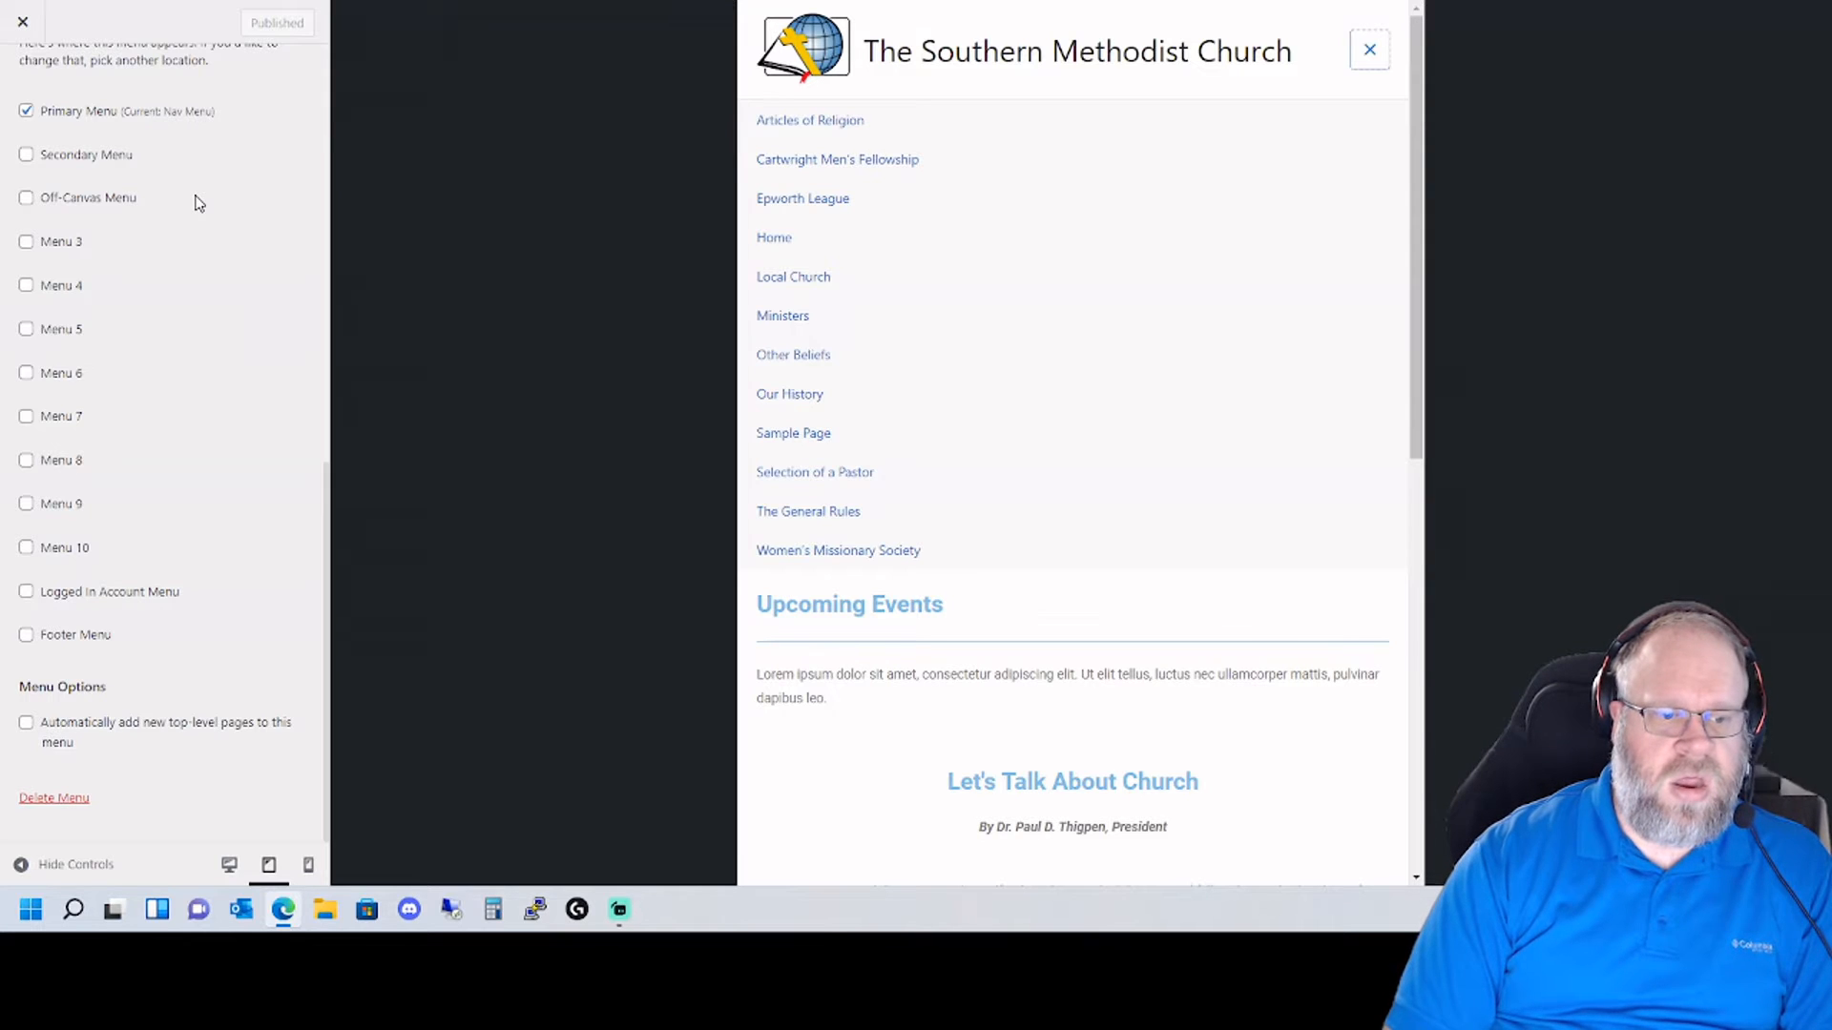
scroll(122, 196, up, 10)
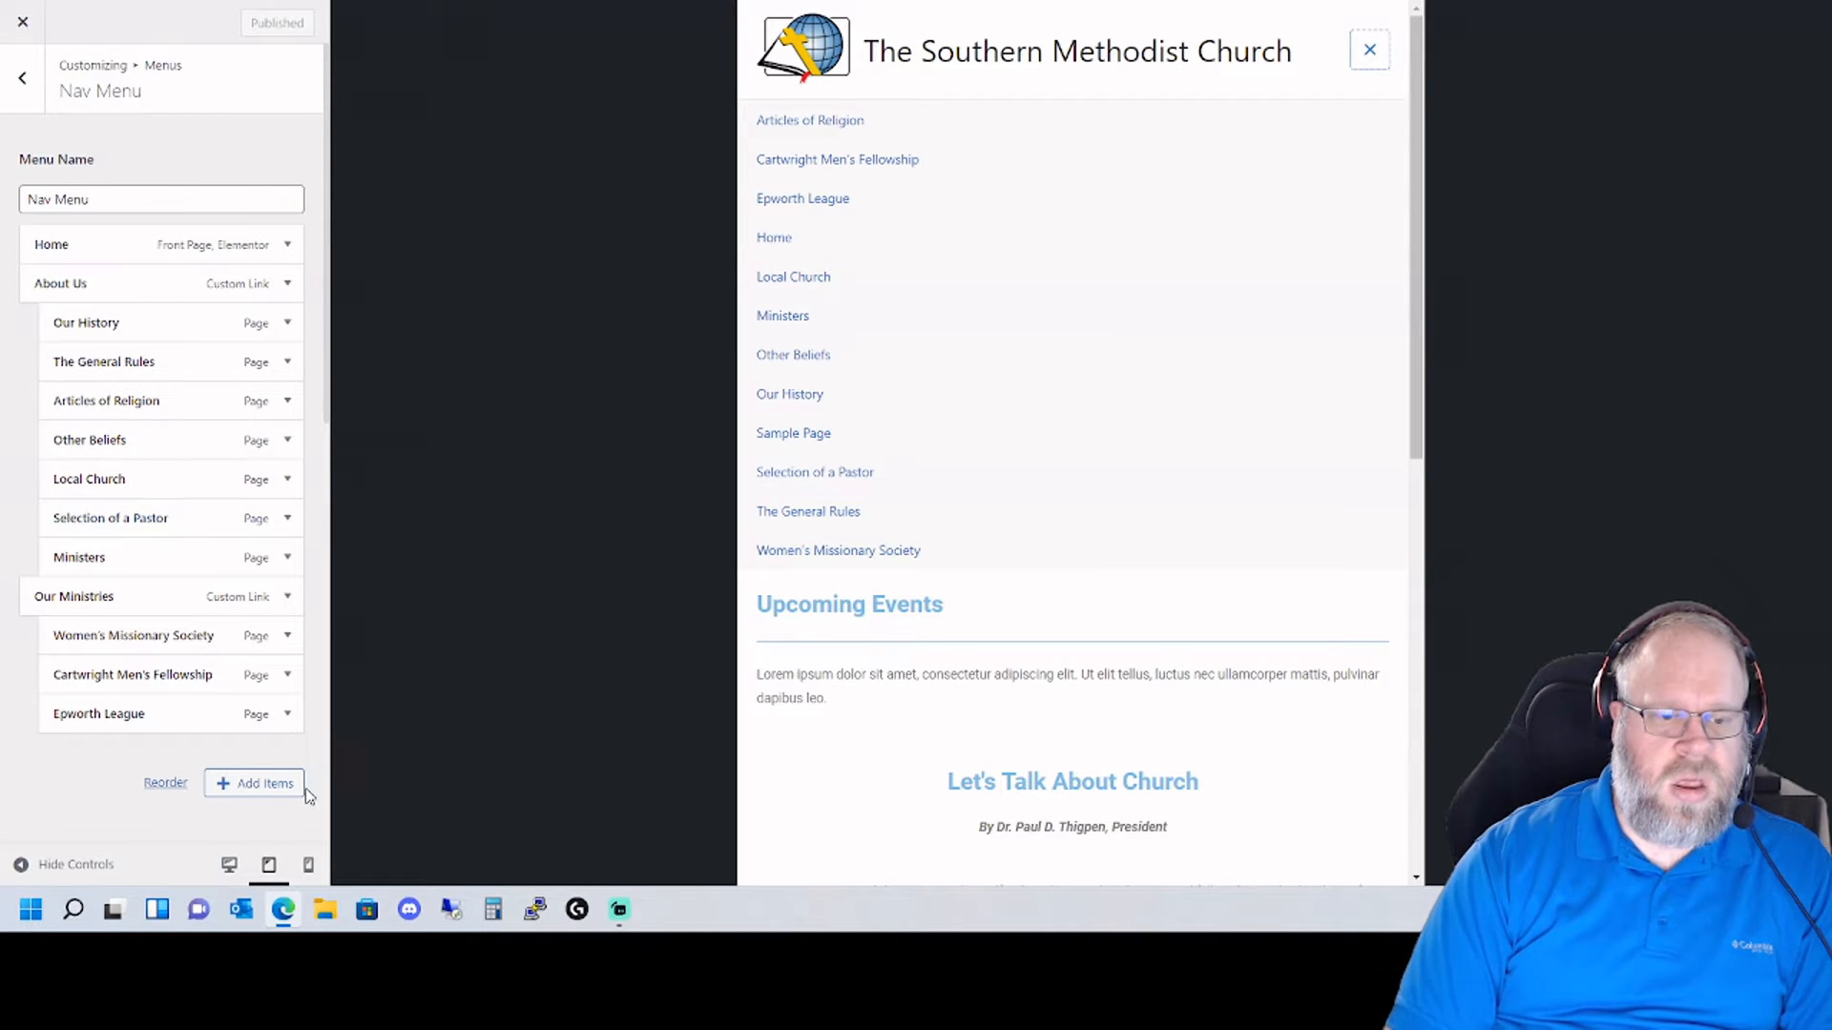
click(309, 864)
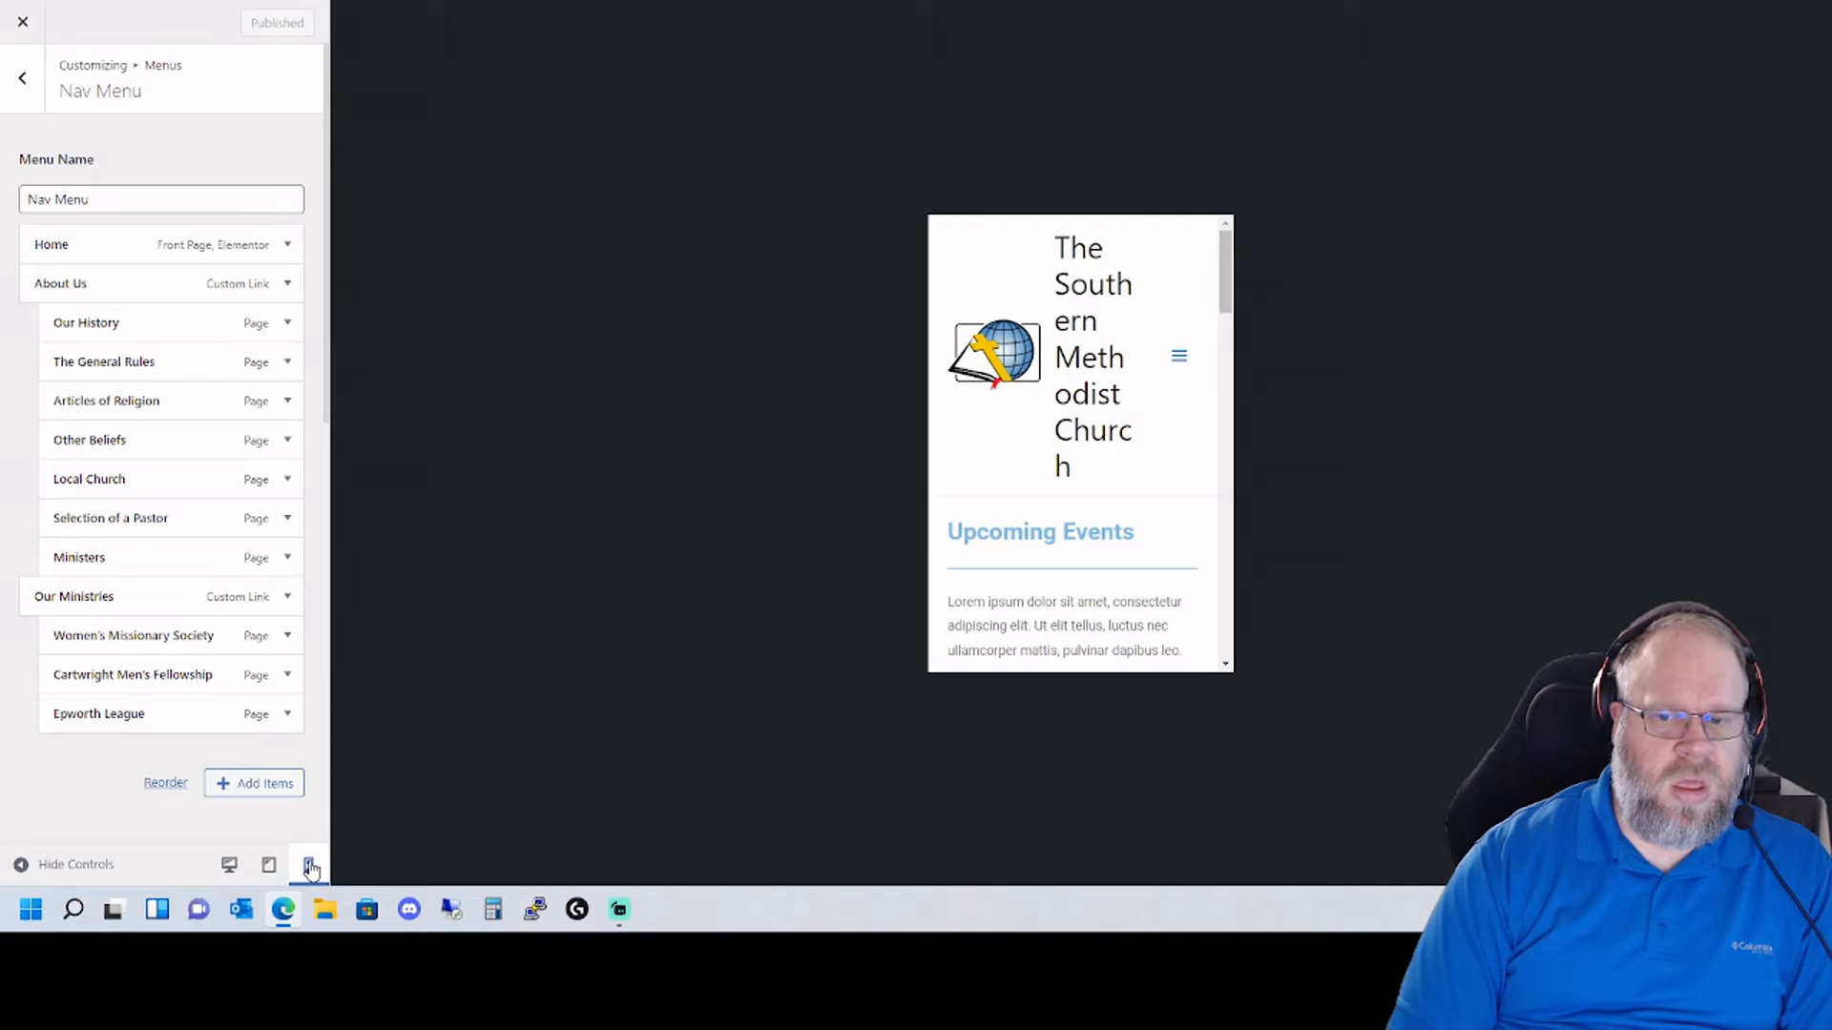
click(229, 864)
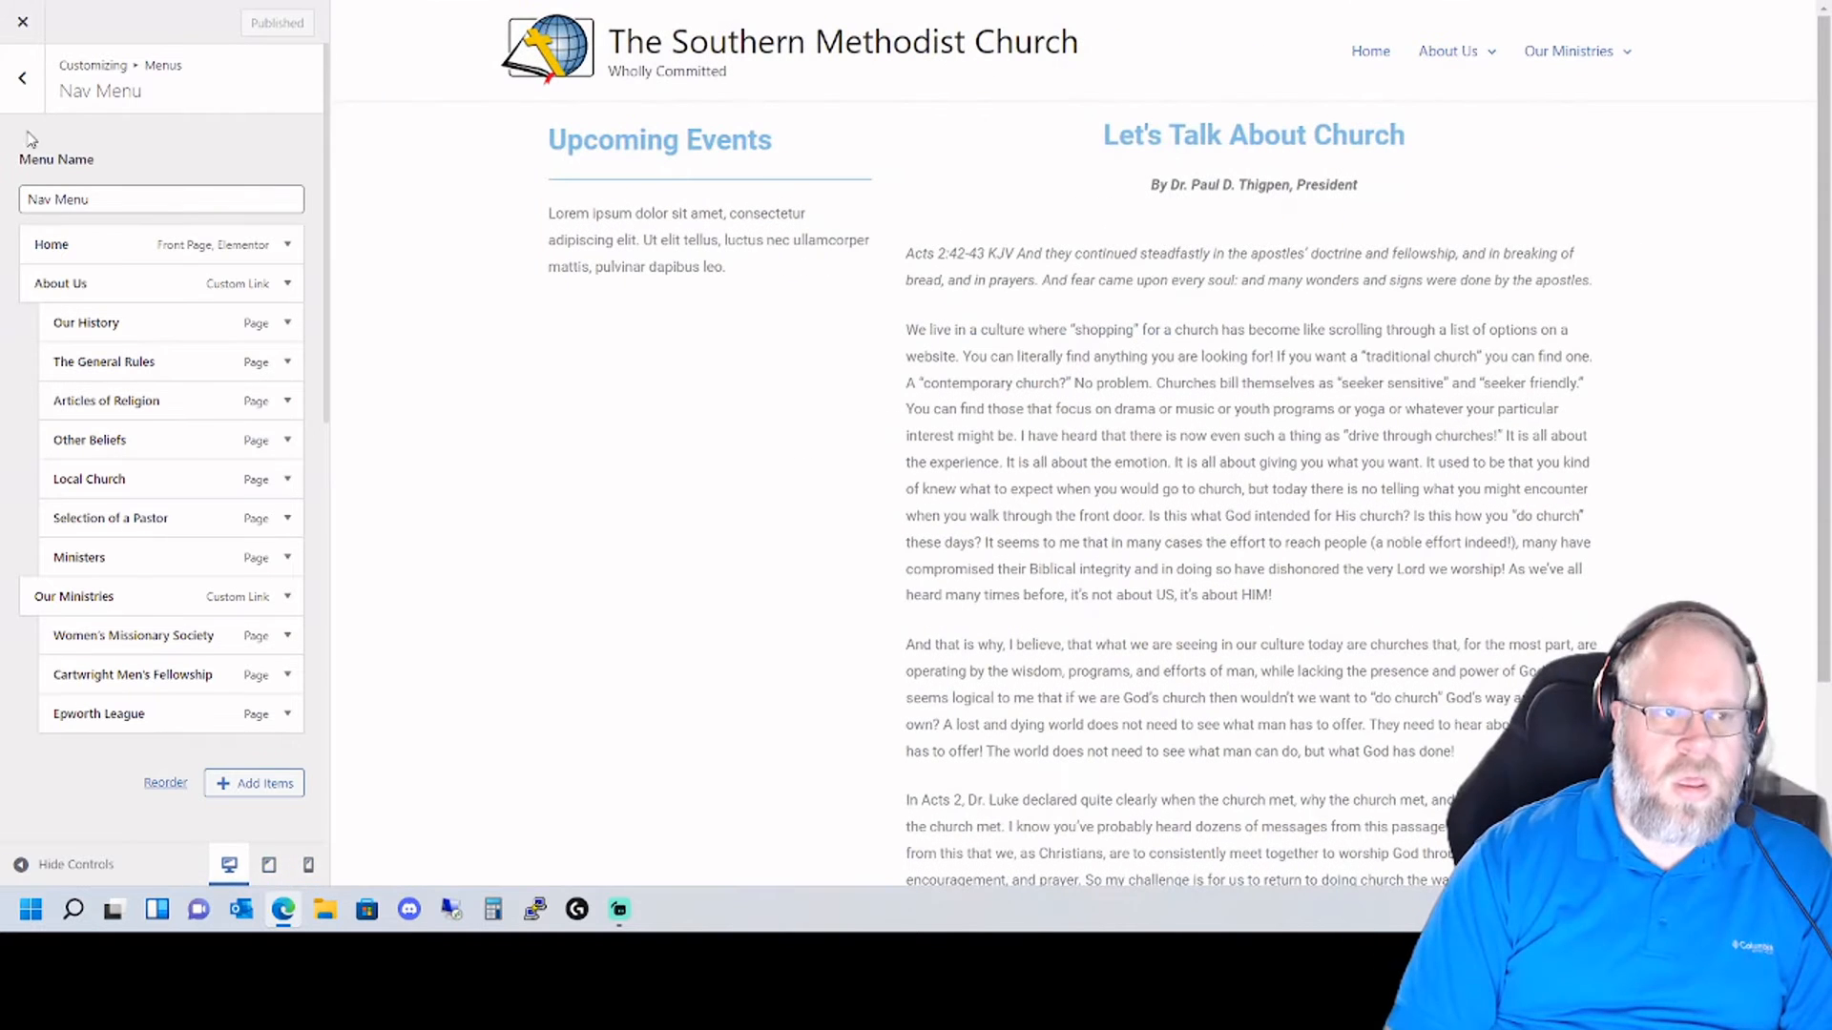
- Set the header's Primary Menu hover style to Zoom In and publish the change
click(23, 79)
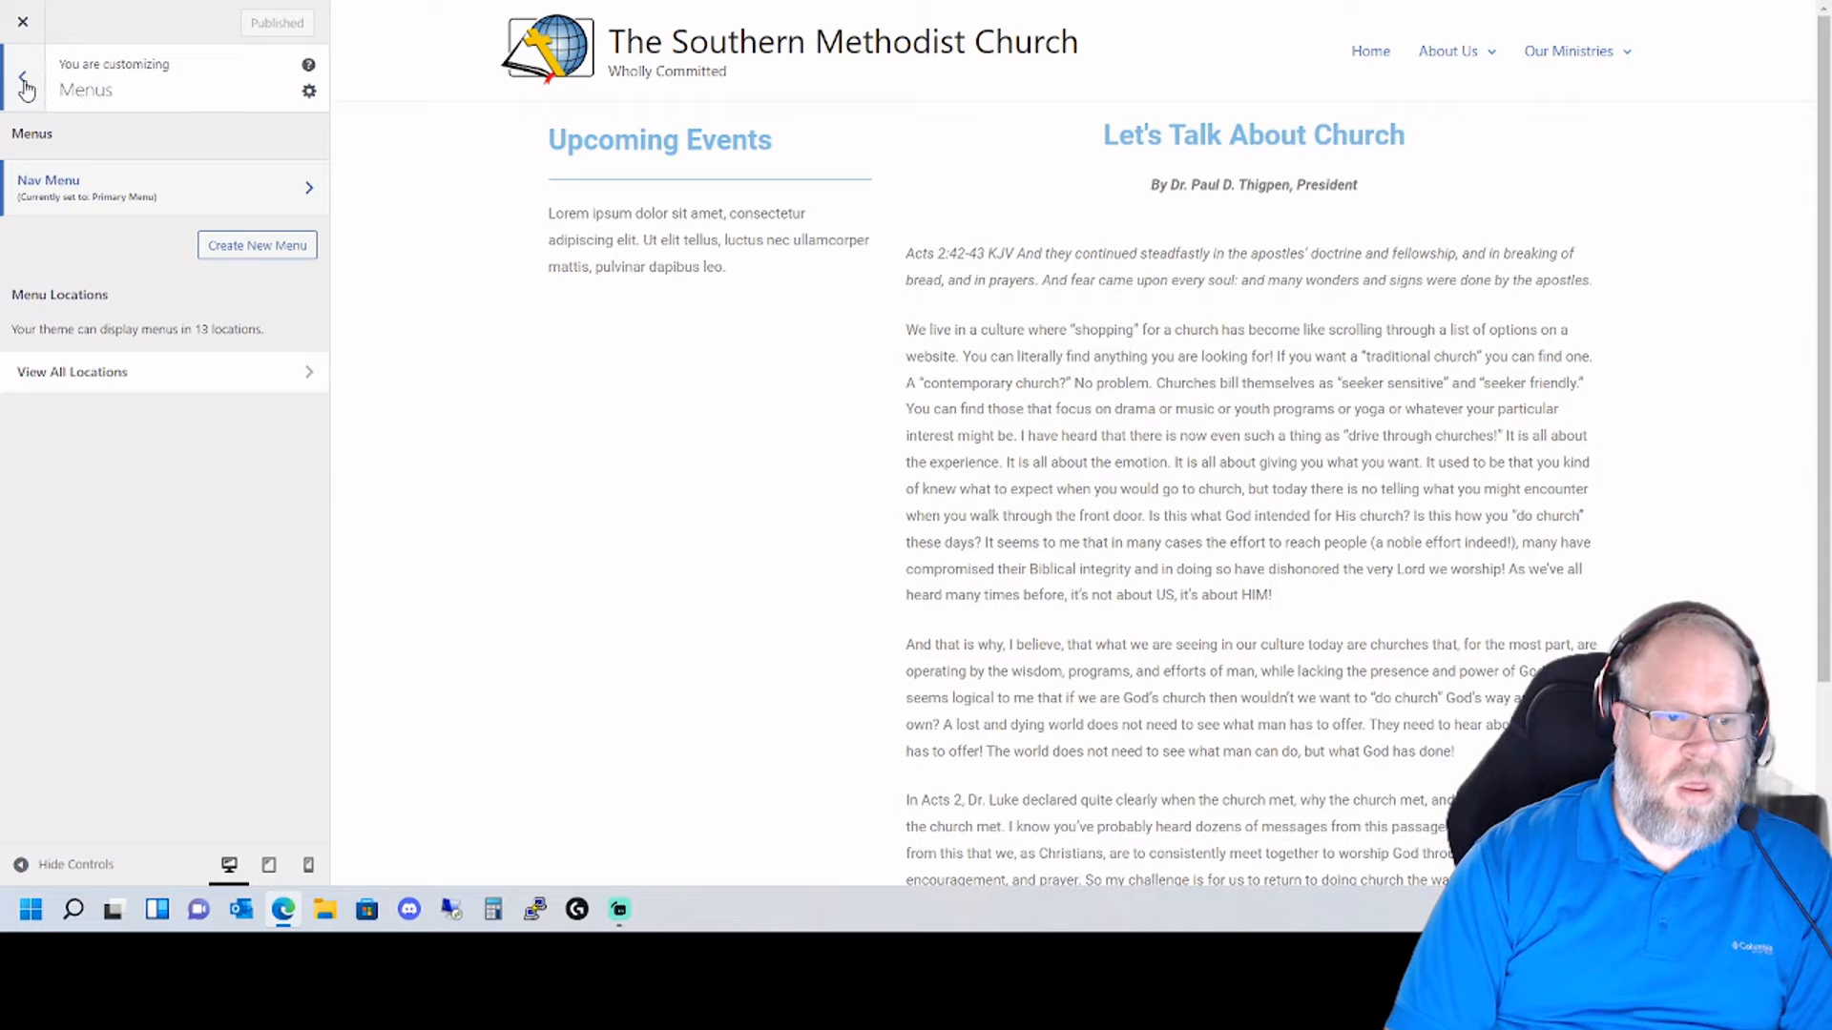
click(23, 79)
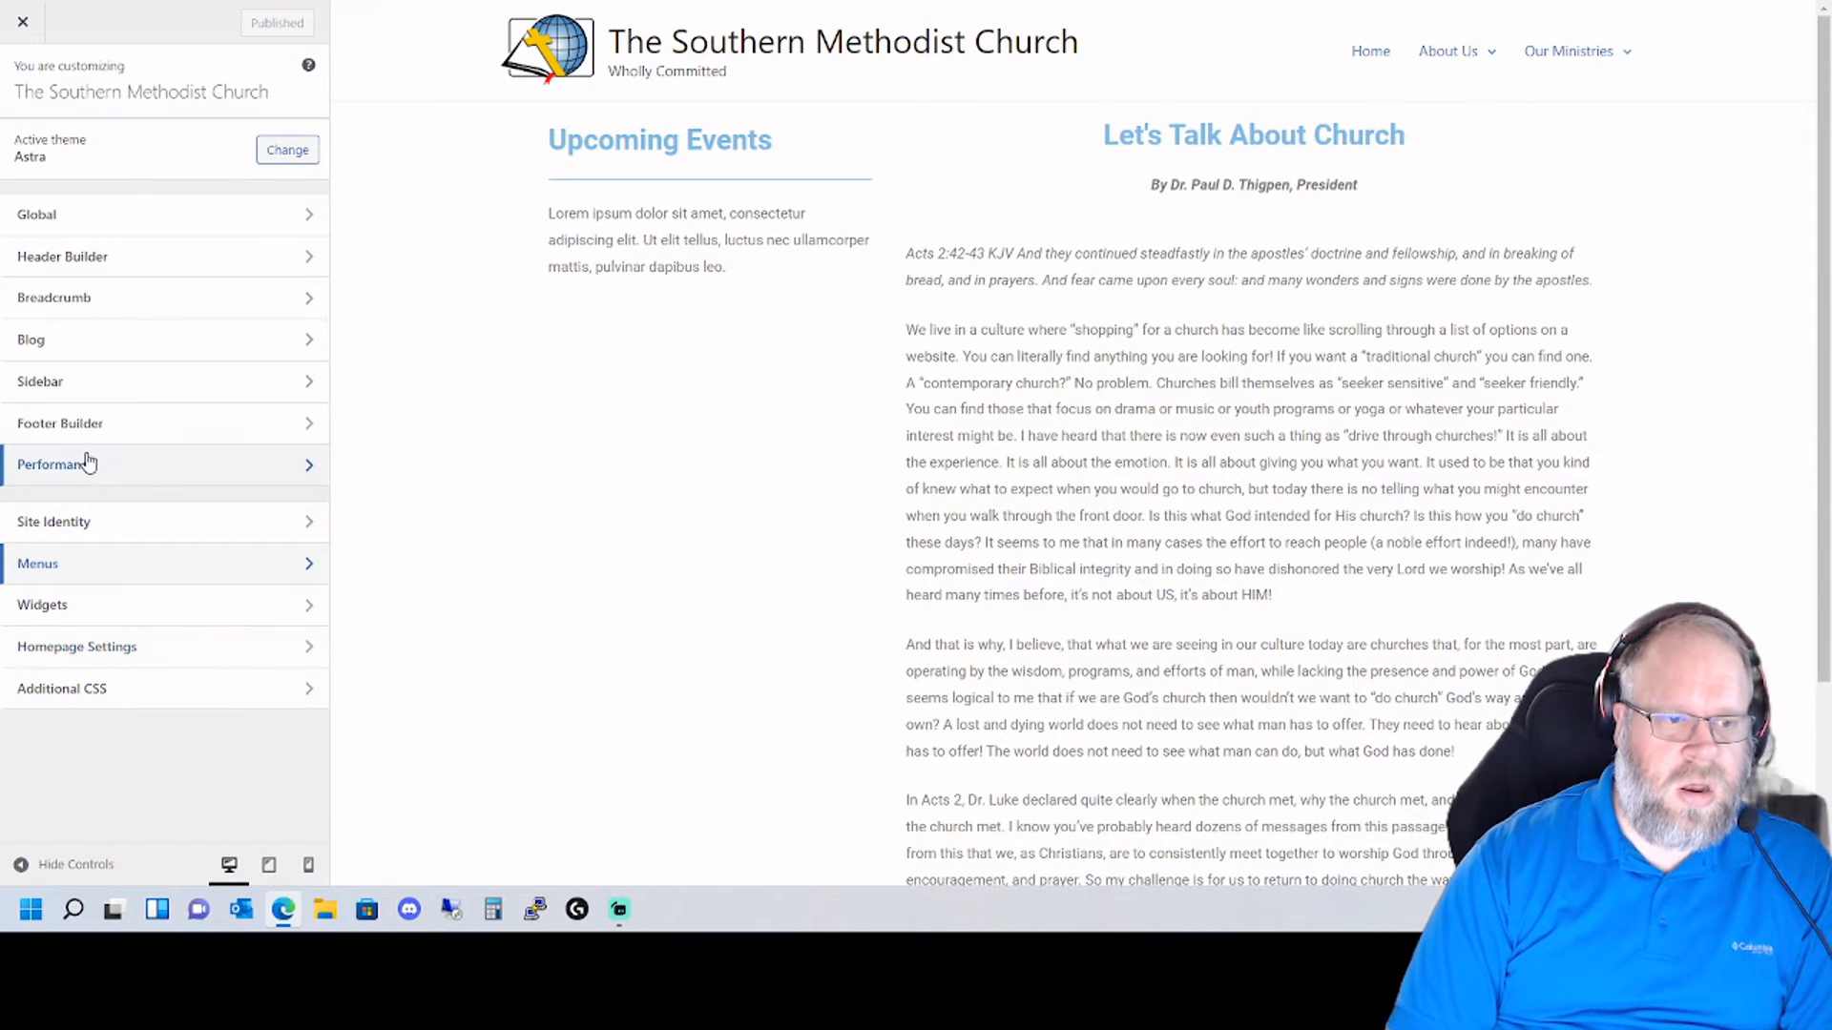
click(69, 257)
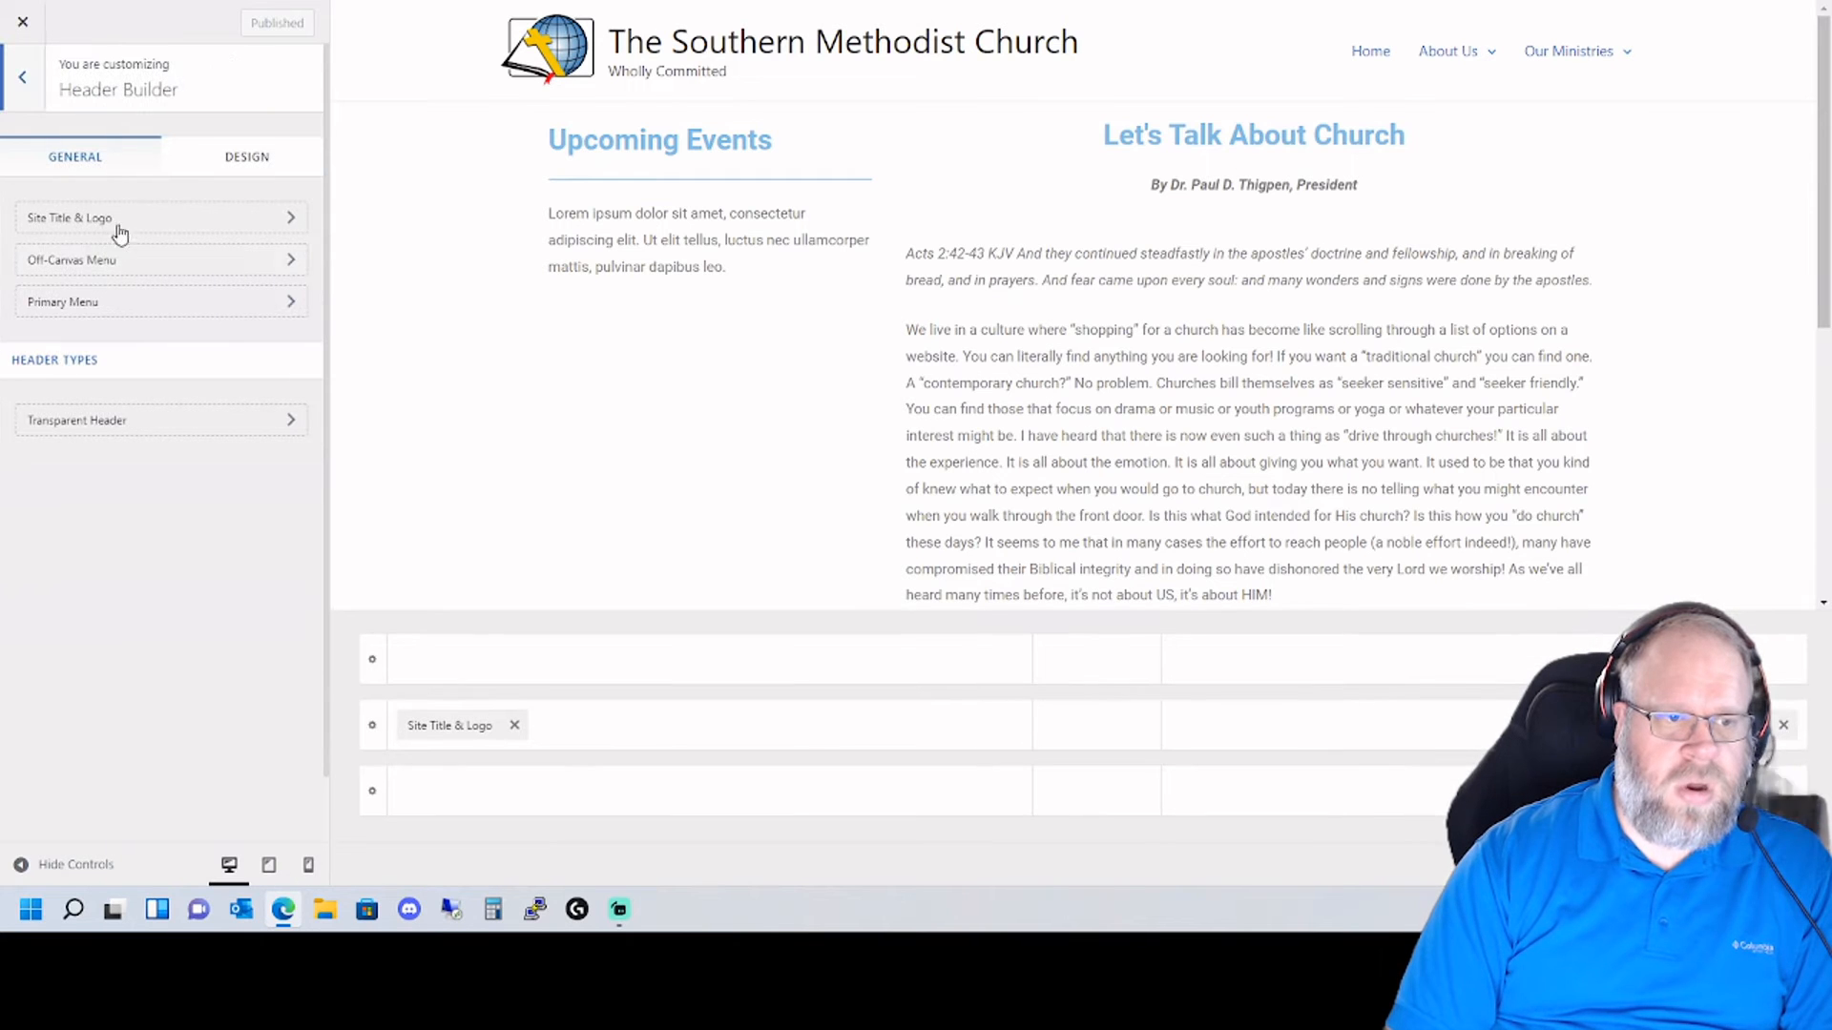
click(179, 305)
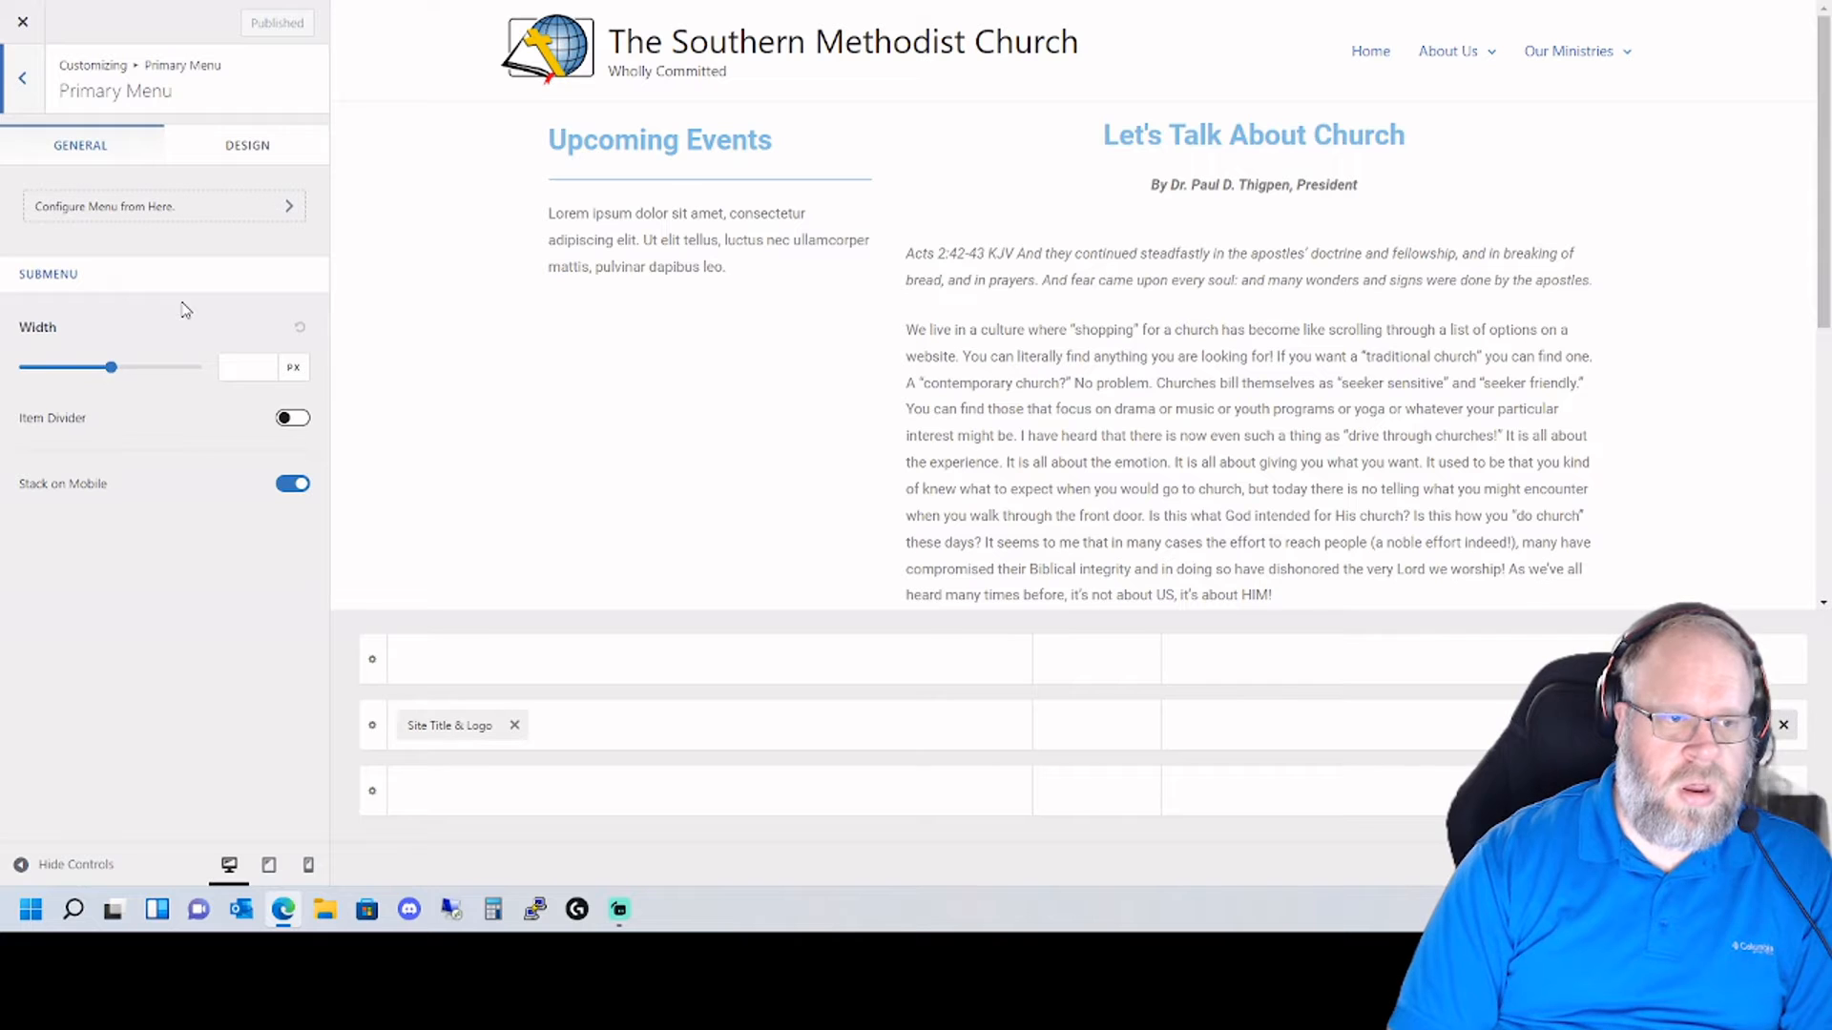
click(248, 145)
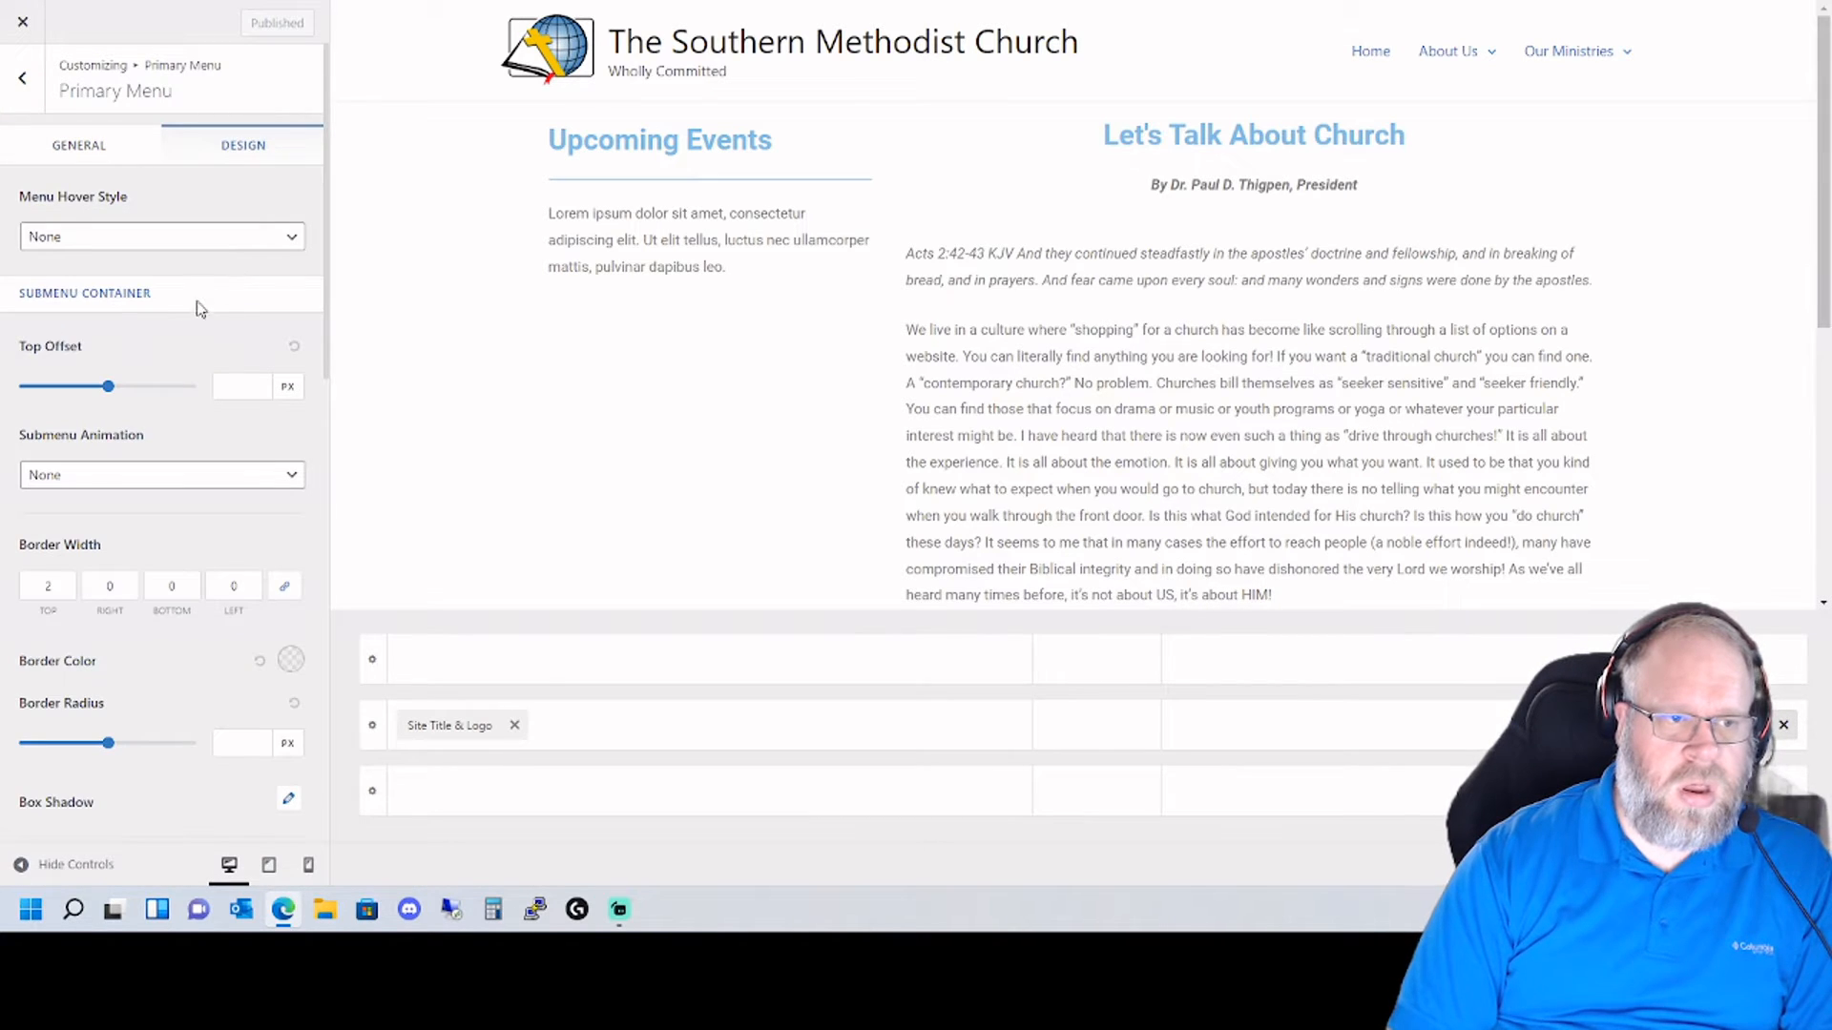
click(169, 246)
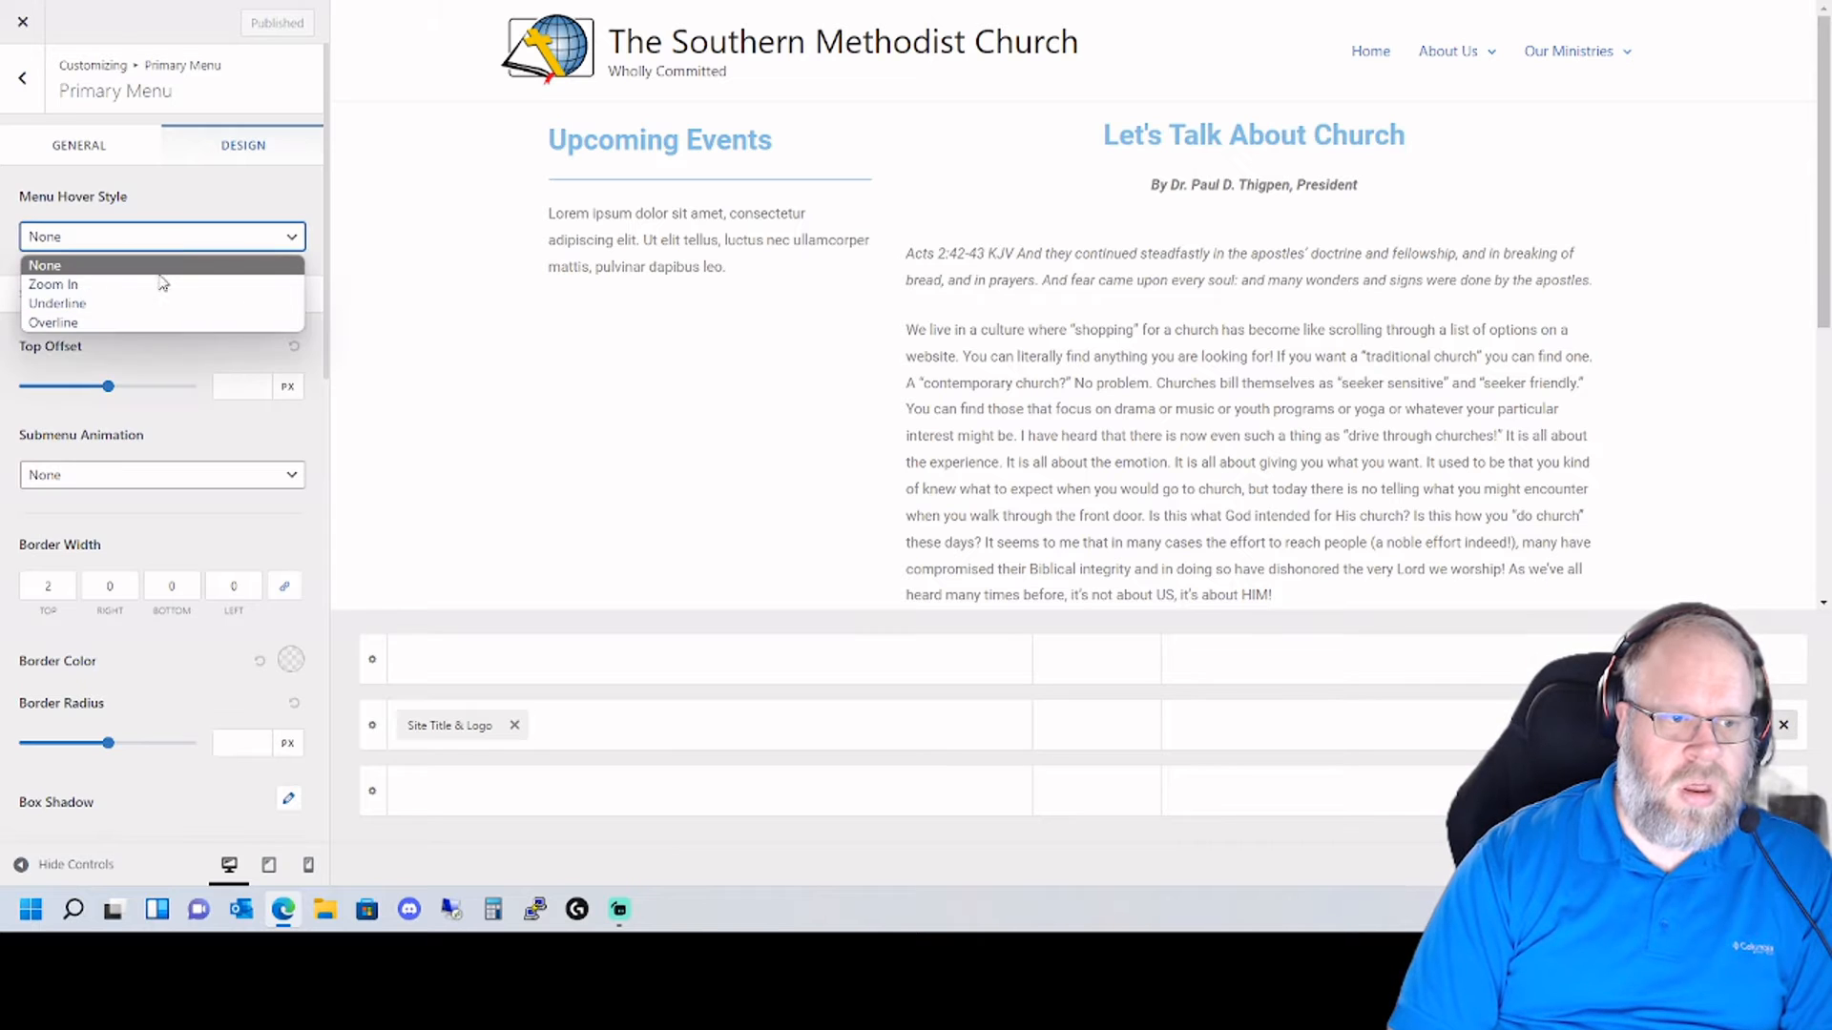
click(154, 285)
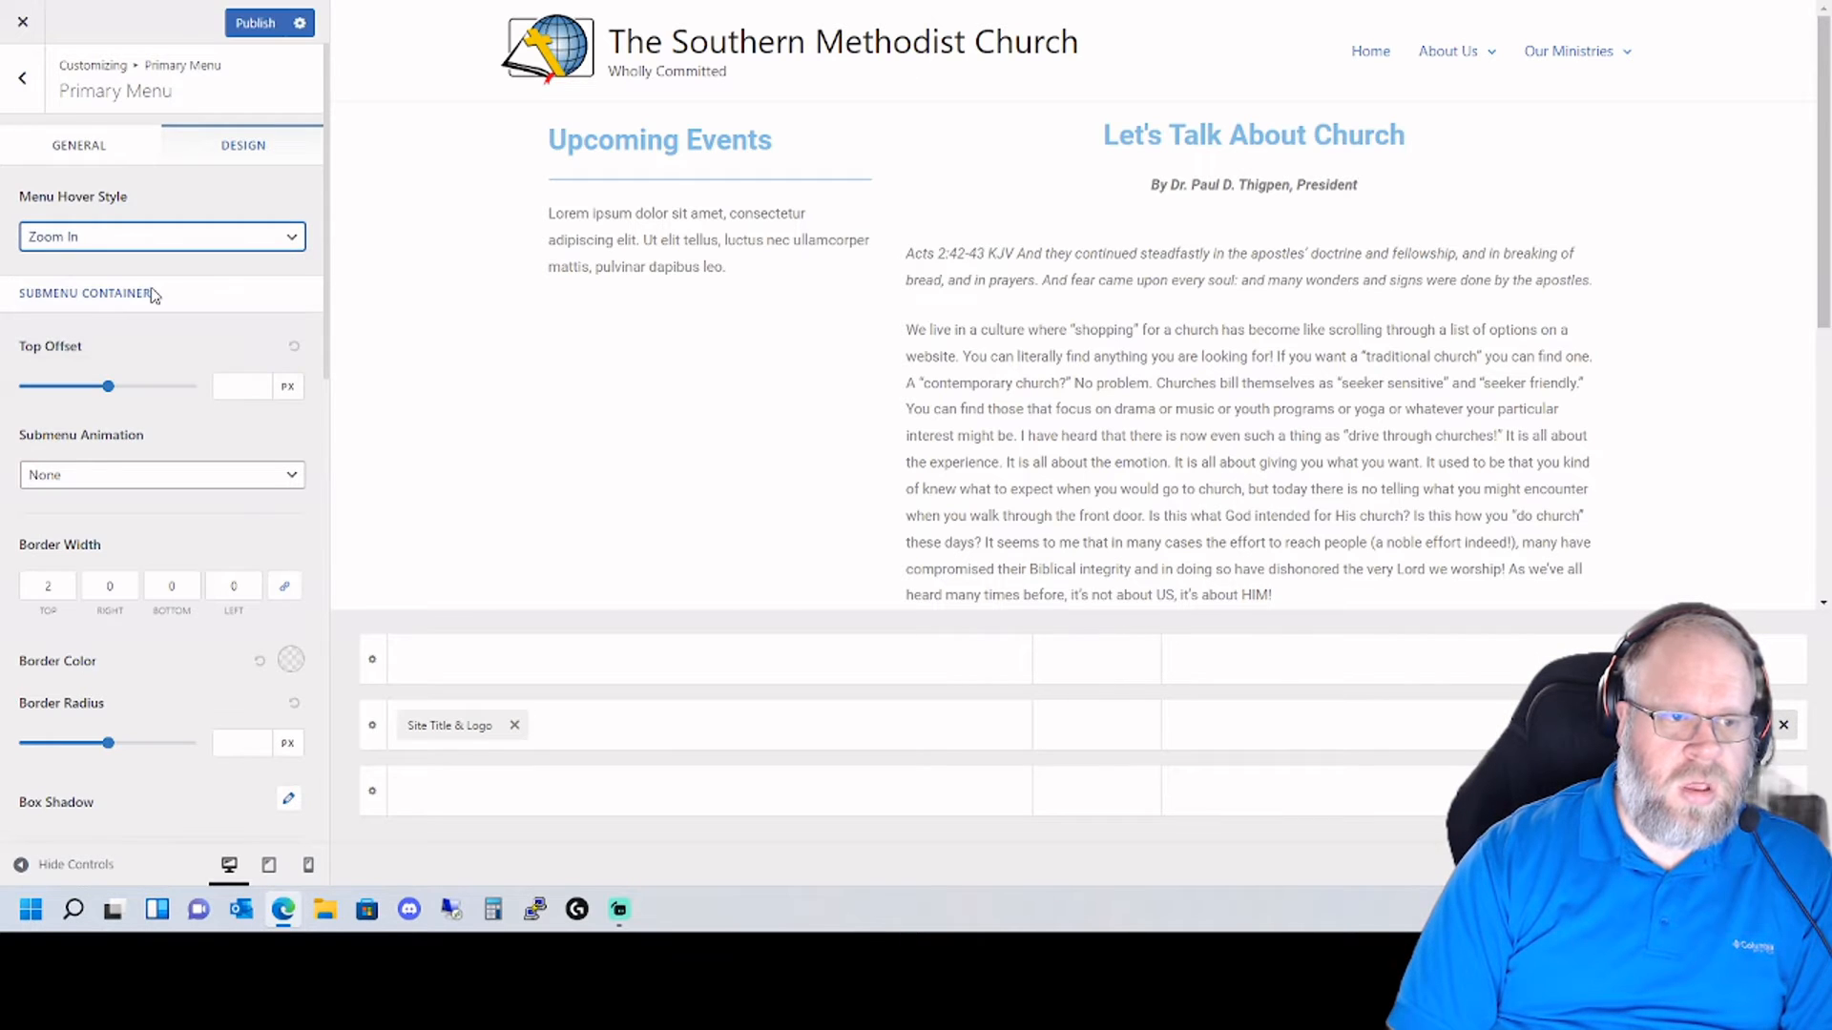
click(253, 22)
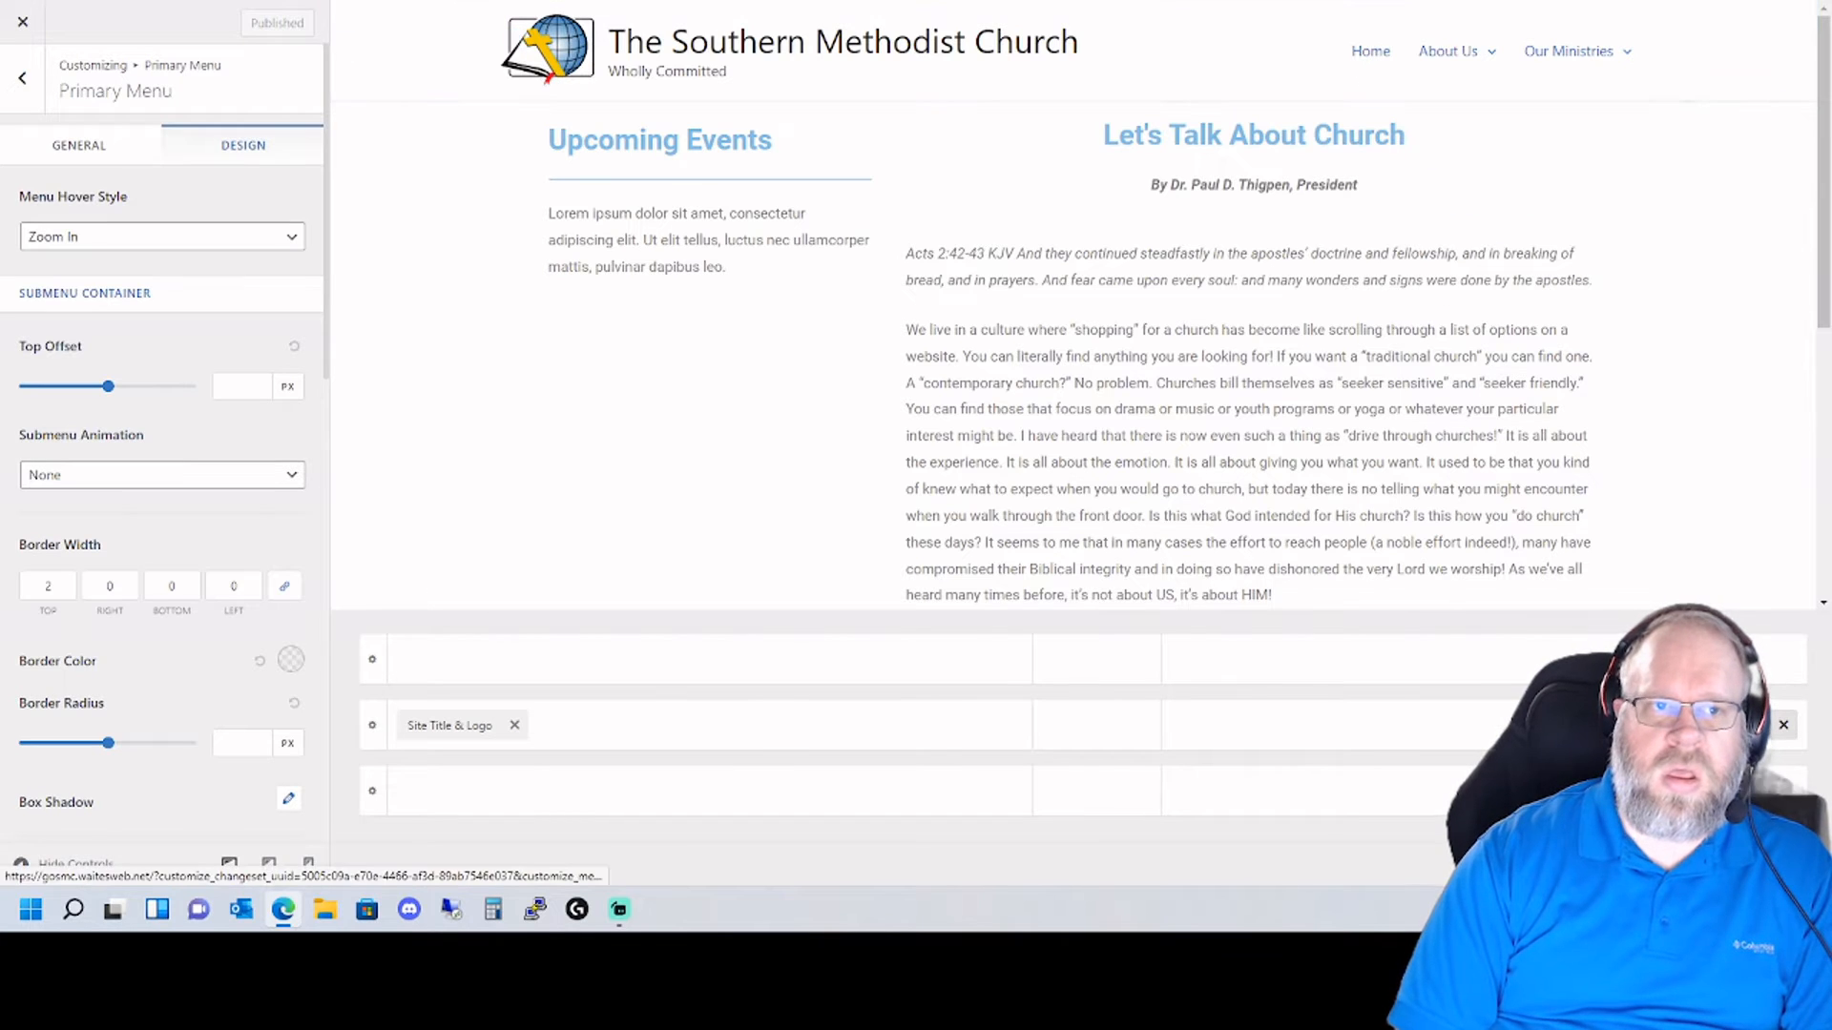
- Visit the live site's home page and check the hover effect on the Home, Our Ministries and About Us menu items
click(1371, 53)
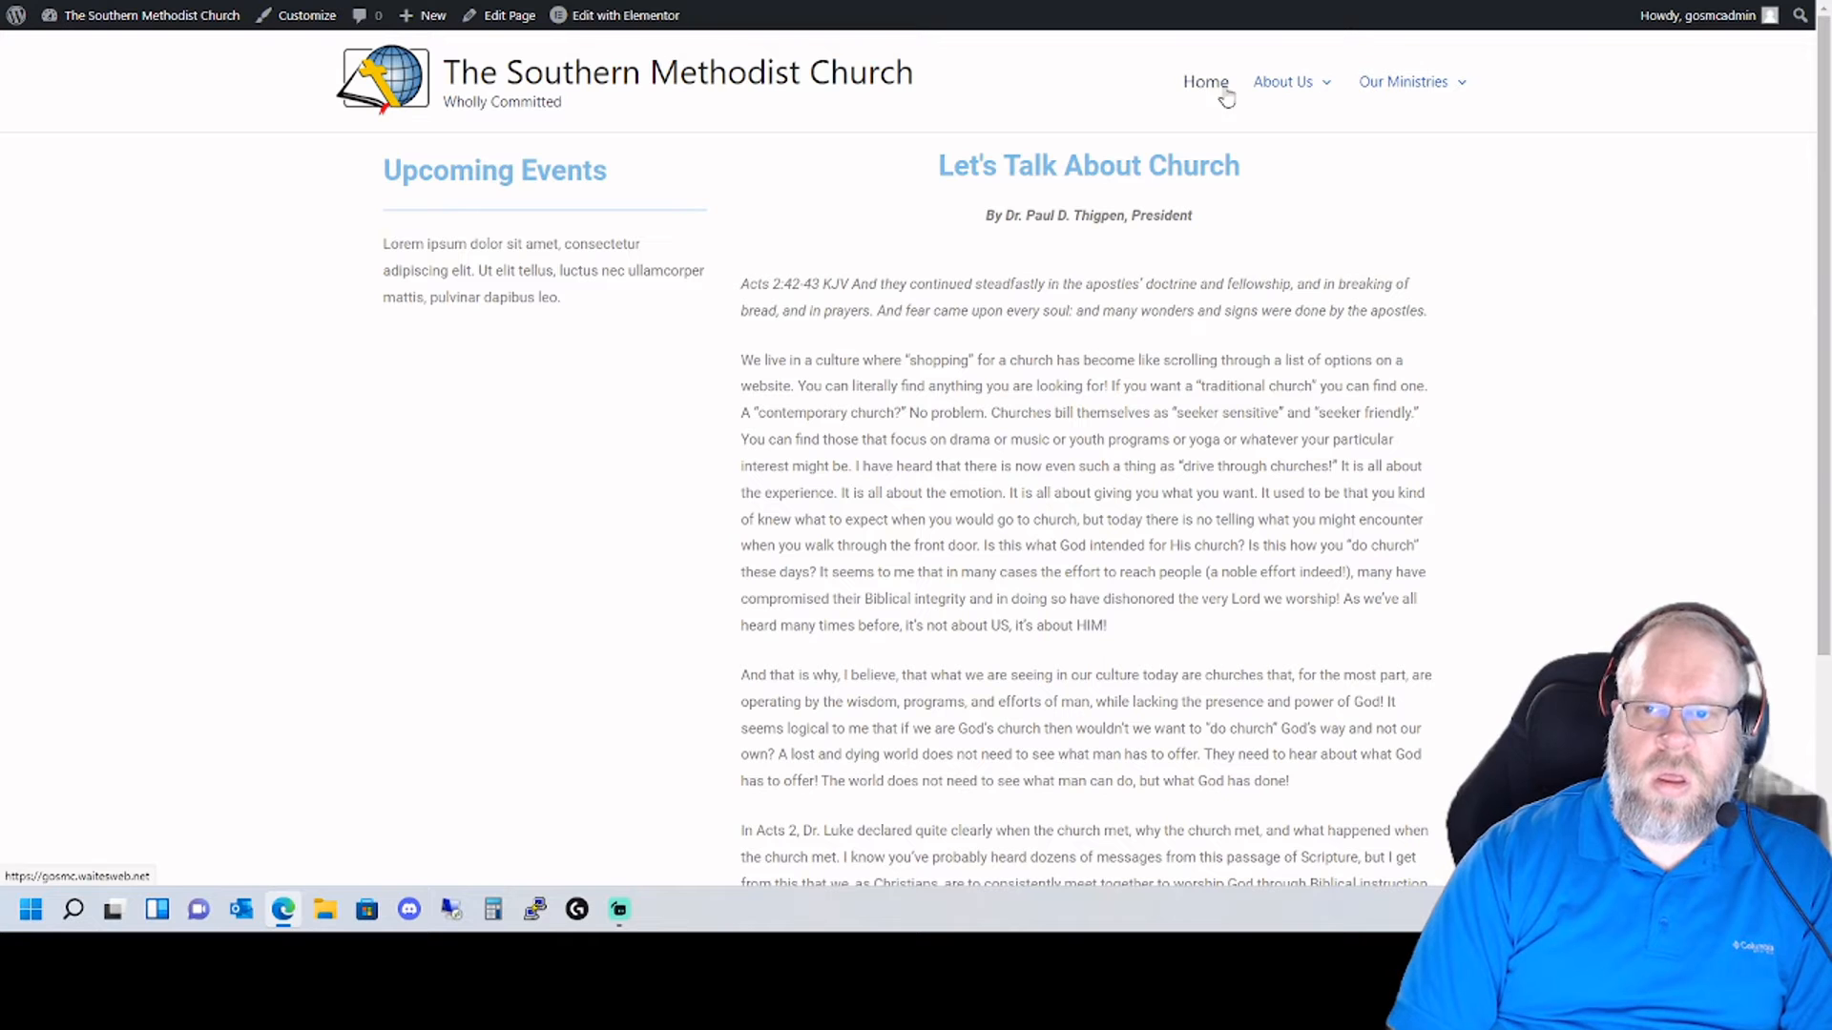
mouse_move(1399, 86)
mouse_move(1283, 84)
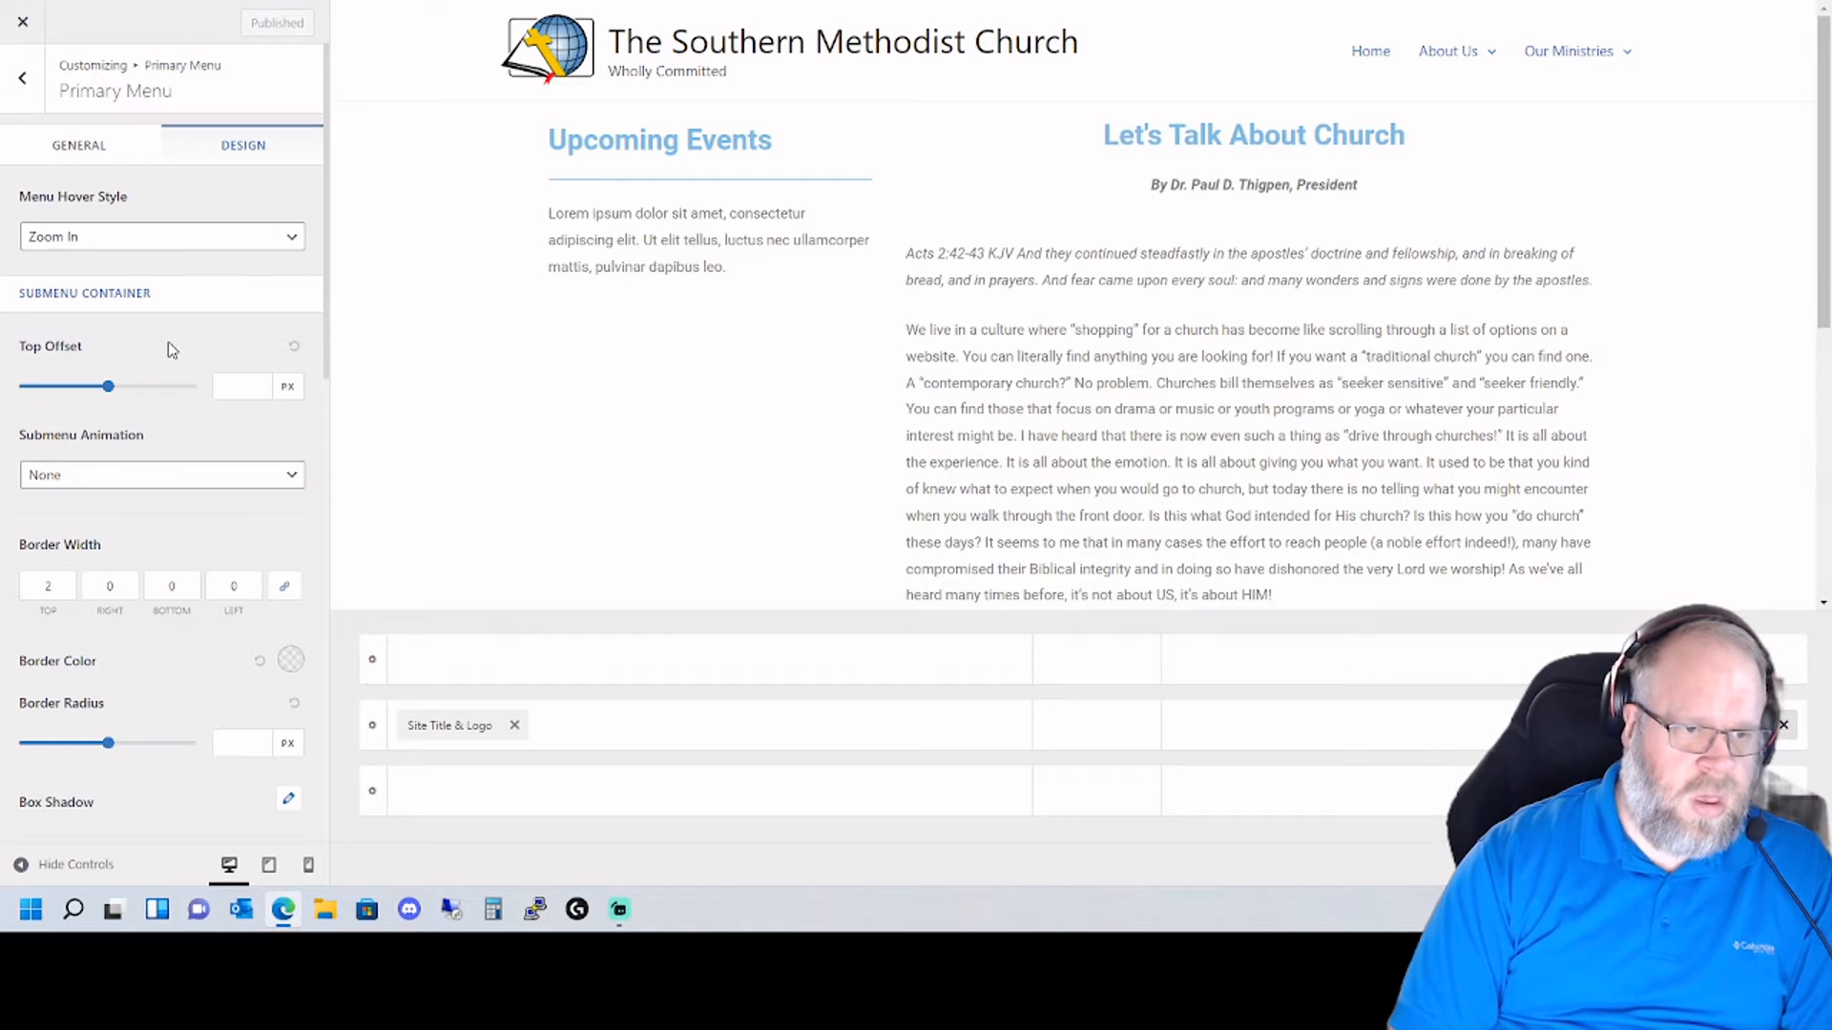
- Set the Primary Menu's submenu animation to Slide Down
scroll(171, 351, down, 2)
scroll(162, 353, up, 2)
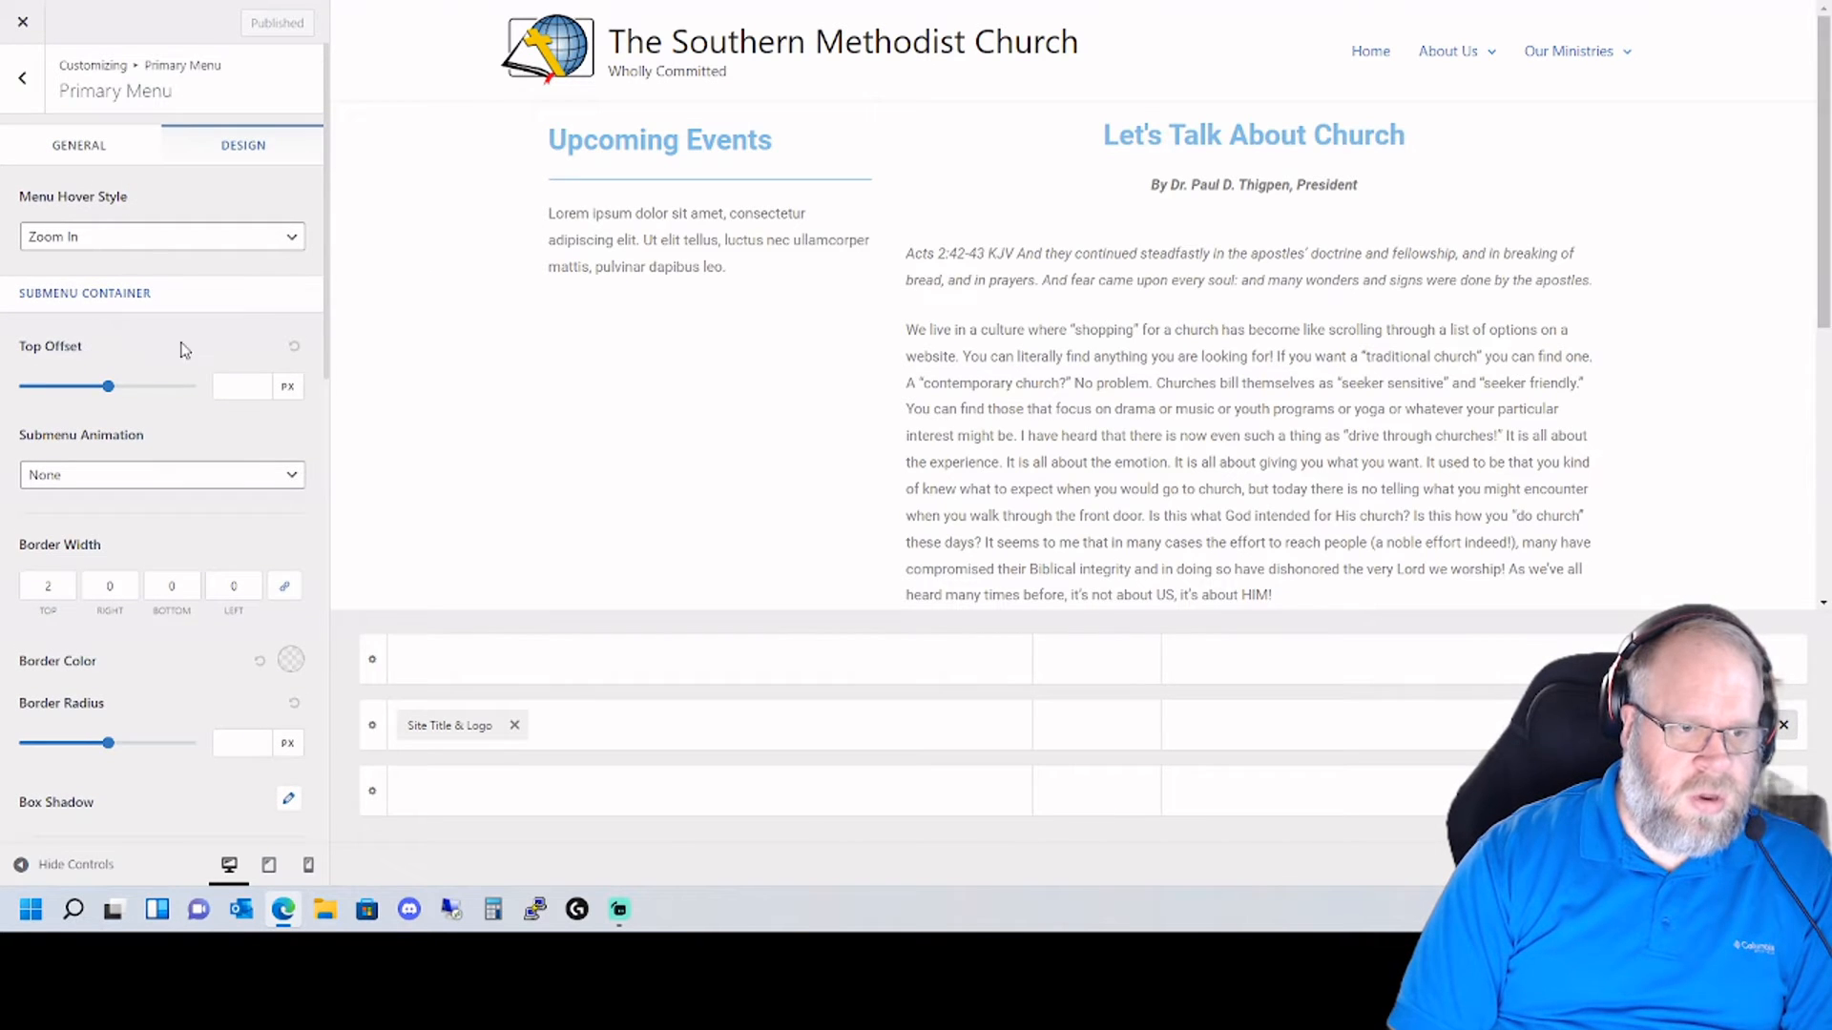
scroll(184, 350, down, 2)
click(228, 356)
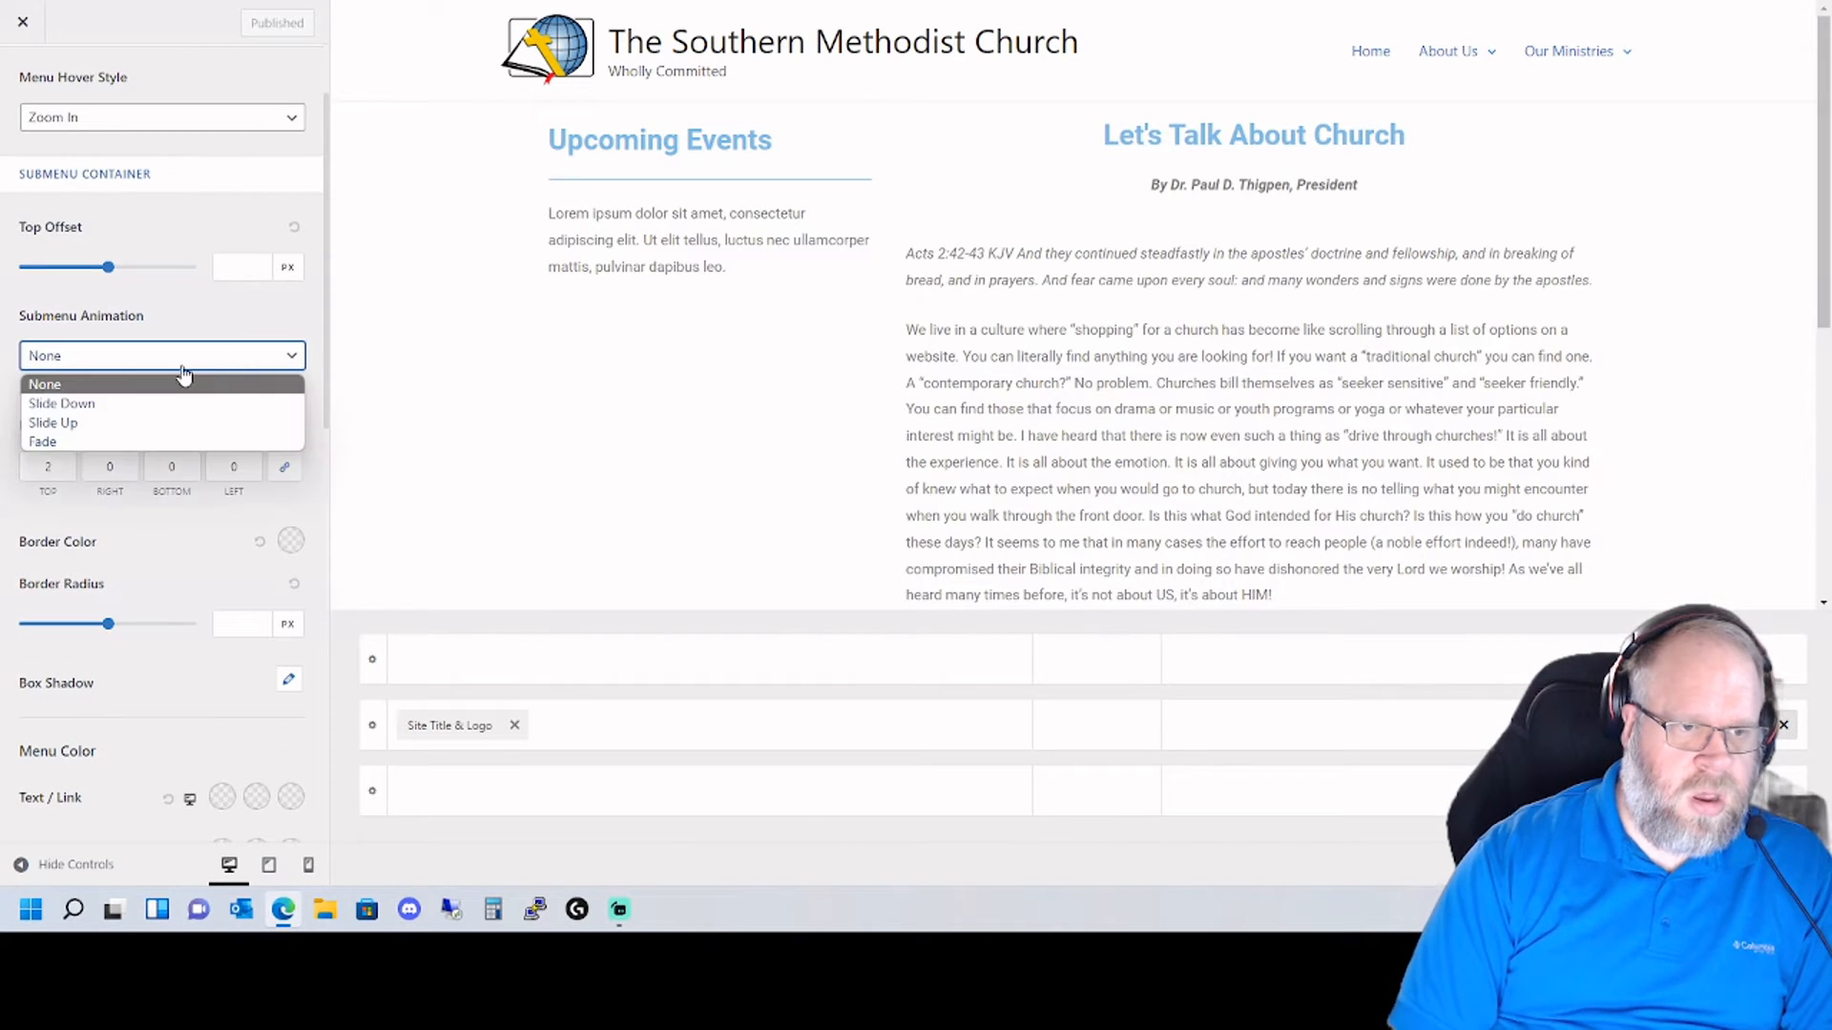
click(146, 403)
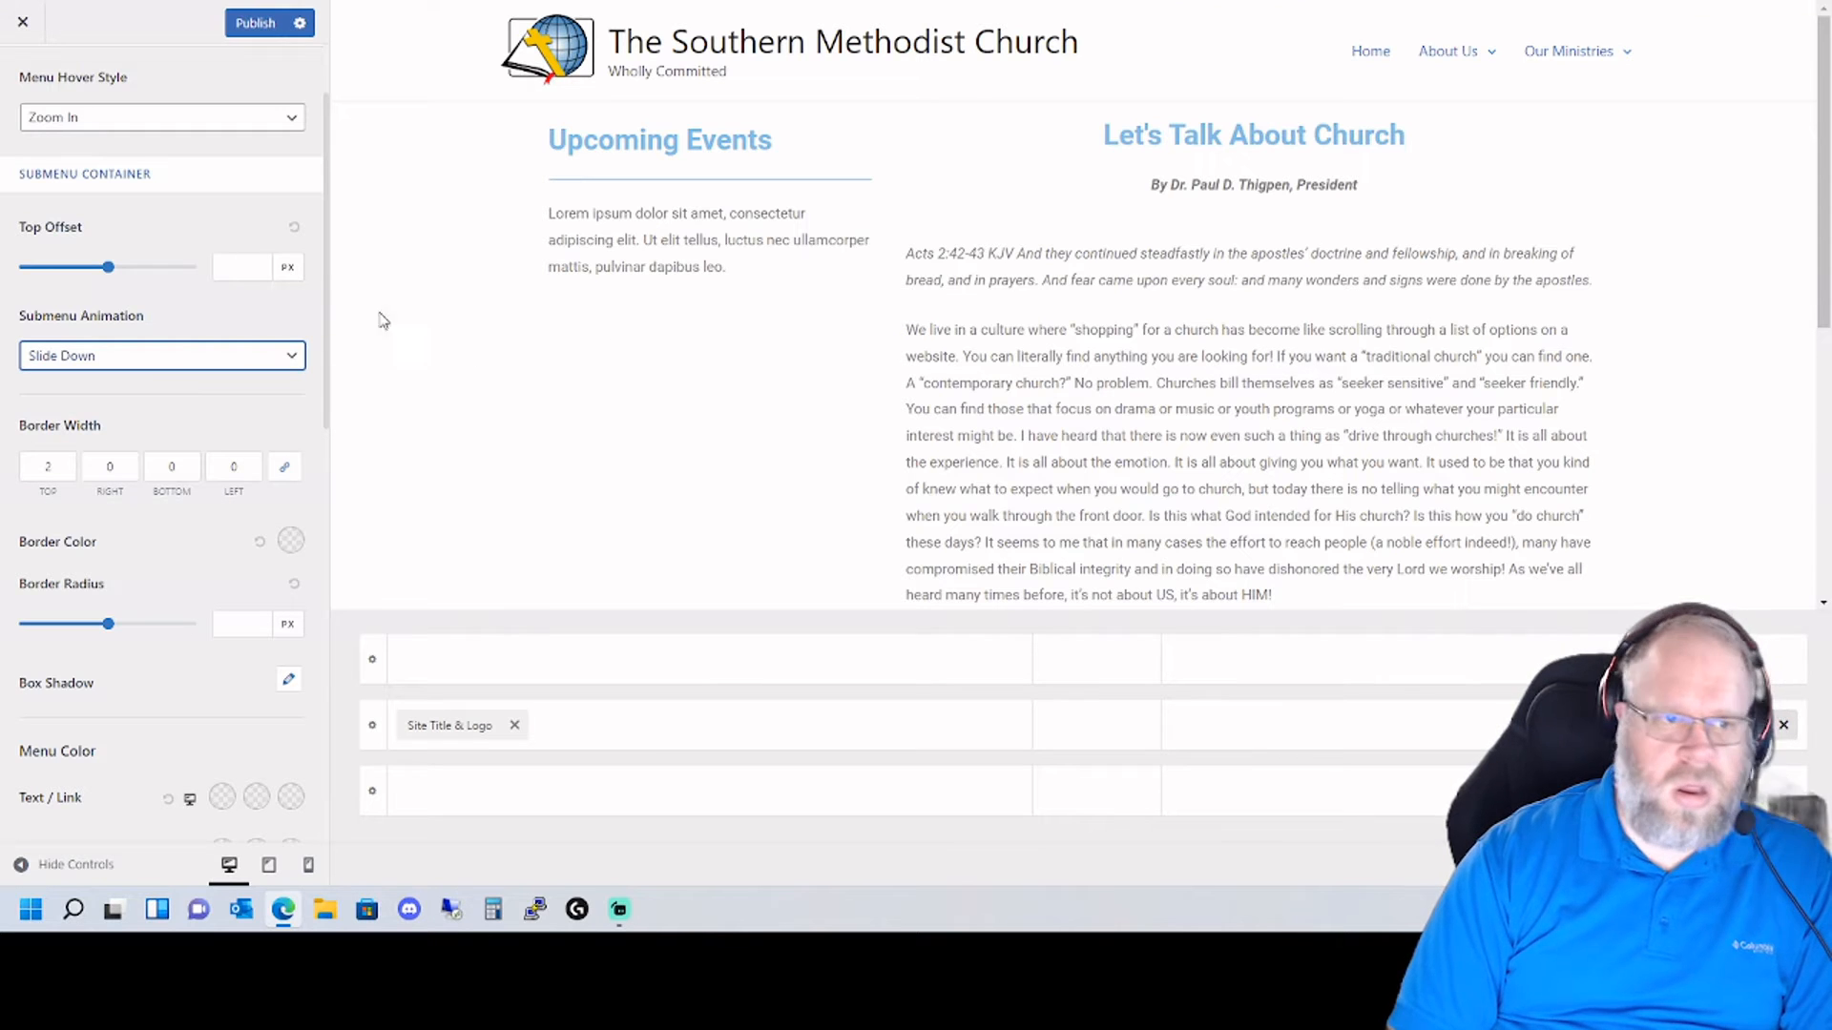
- Set the Primary Menu's hover background color to grey #9C9C9C and check it on Our Ministries and About Us in the preview
scroll(153, 378, down, 1)
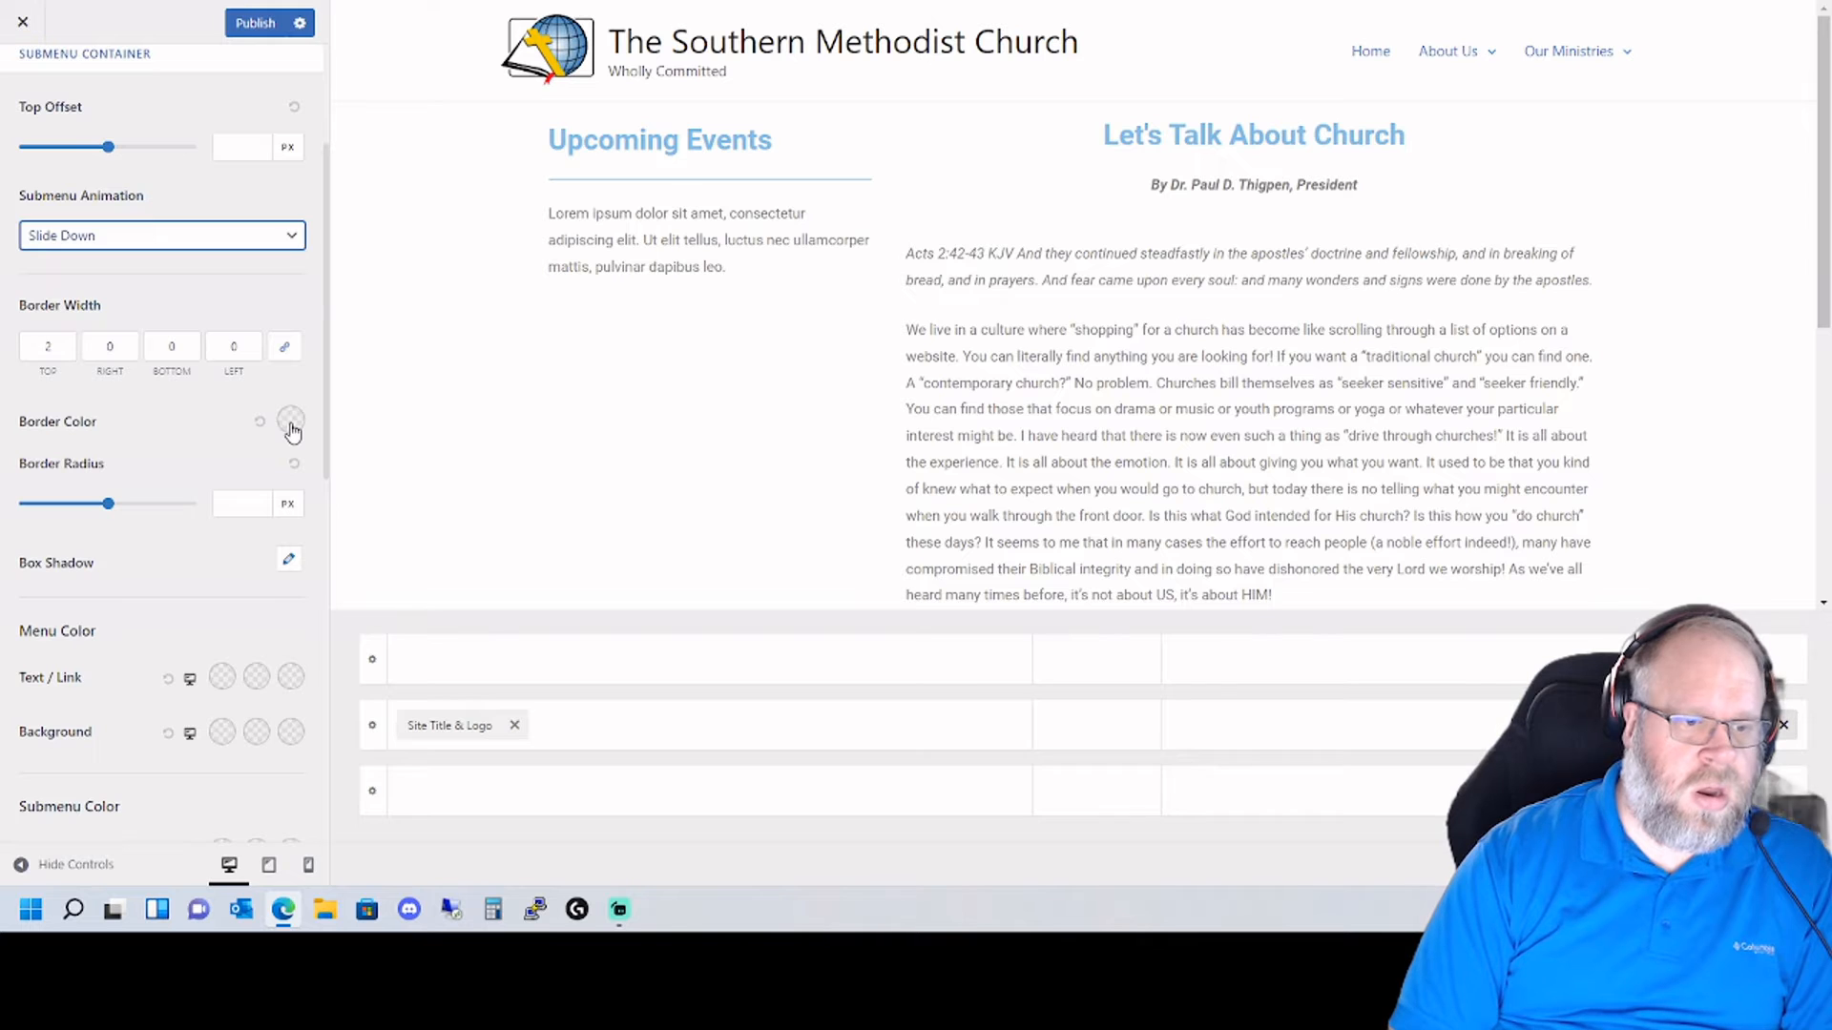
scroll(130, 524, down, 1)
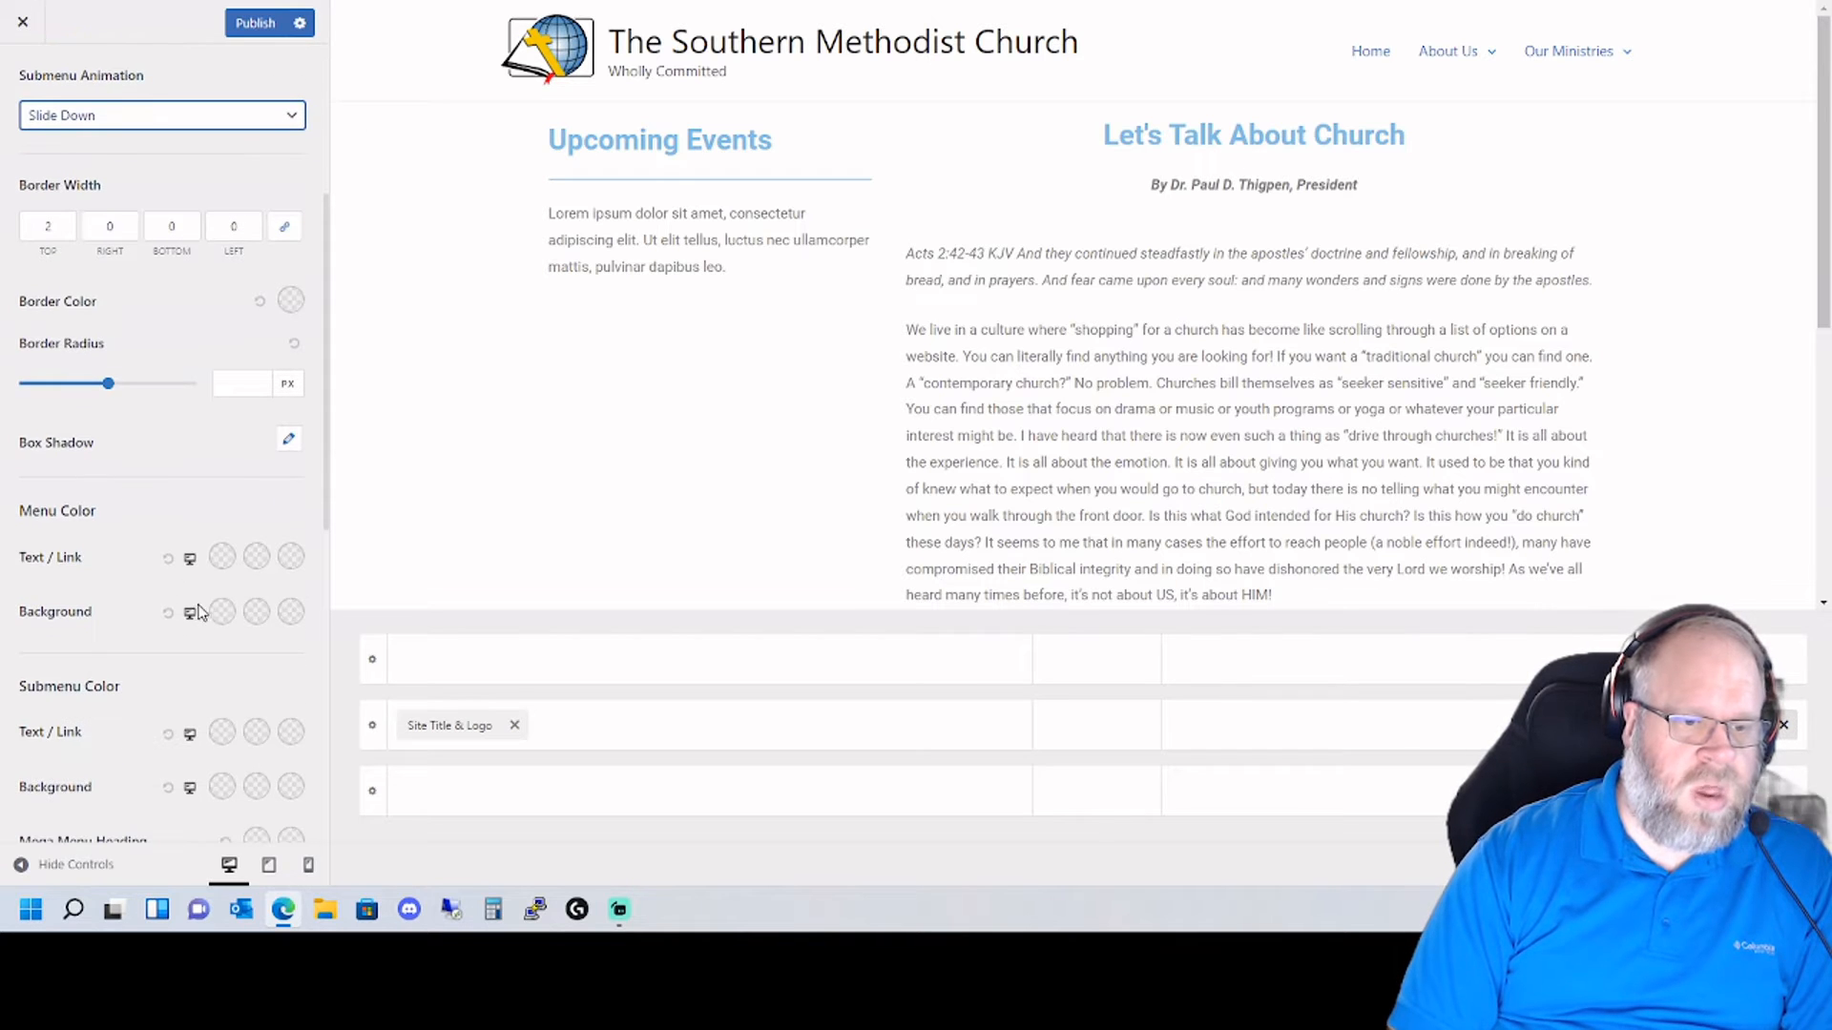
click(258, 615)
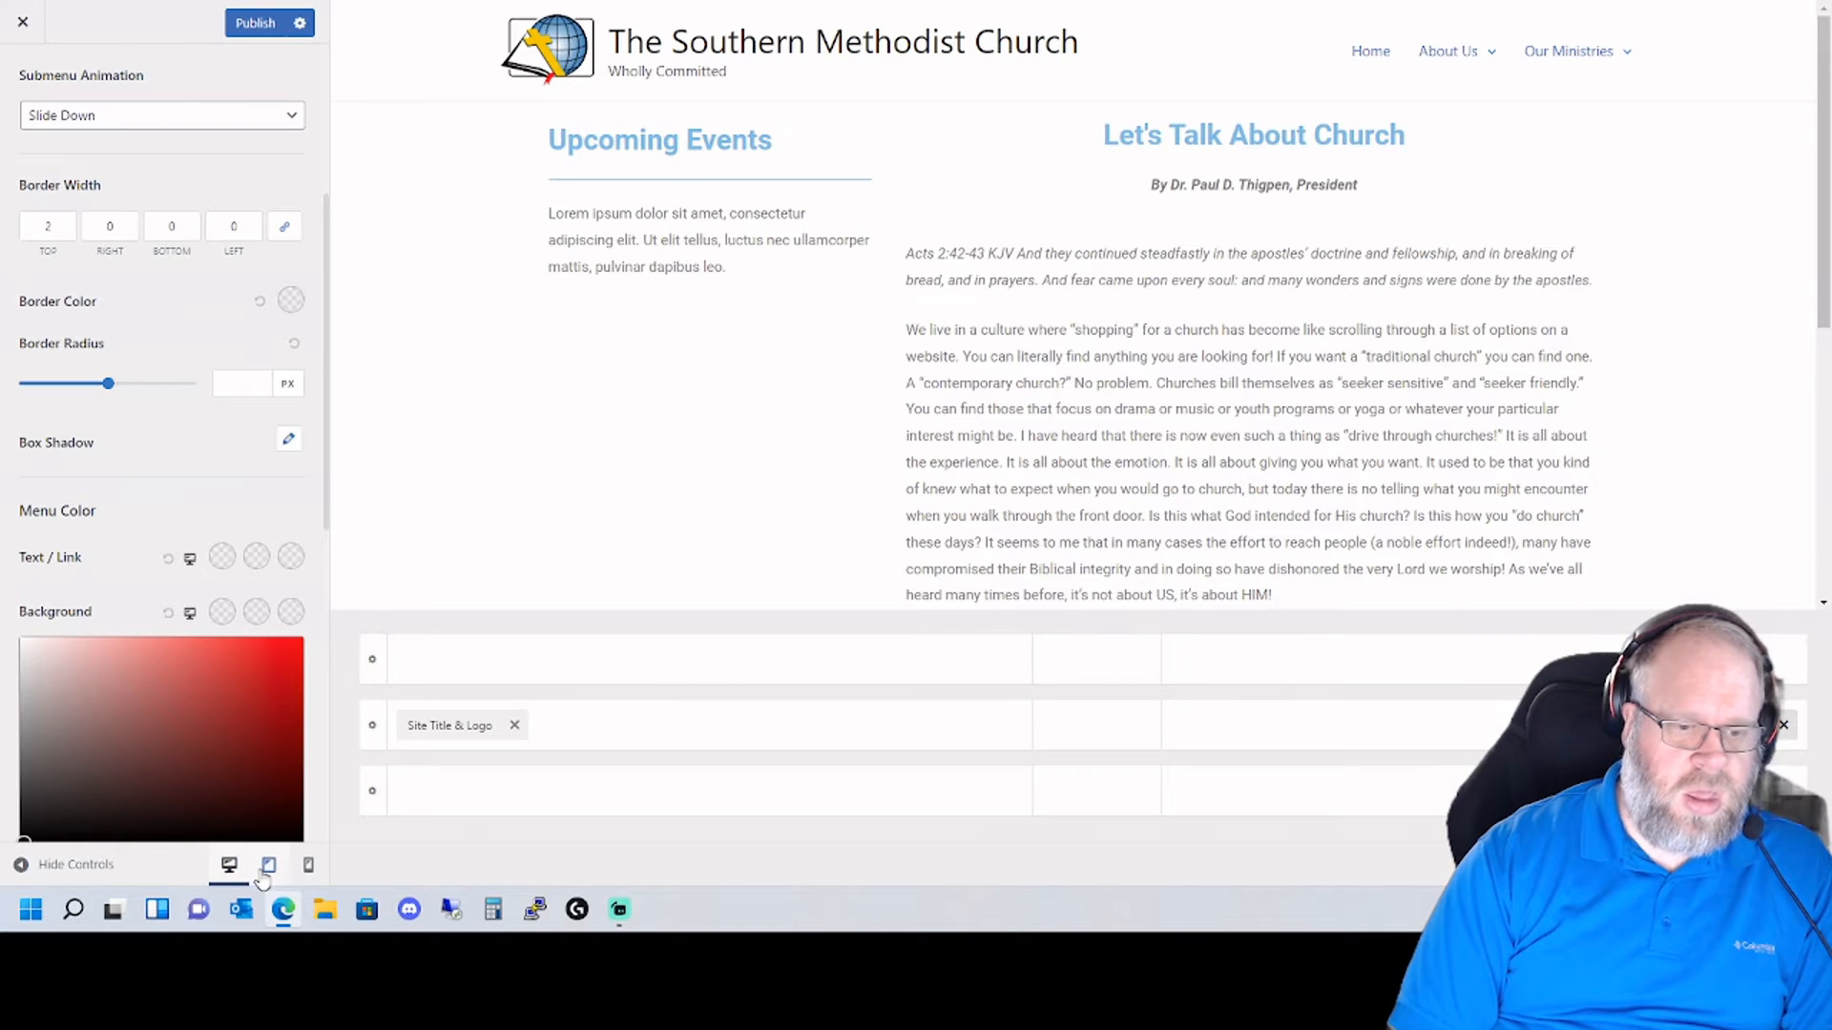
scroll(306, 649, down, 3)
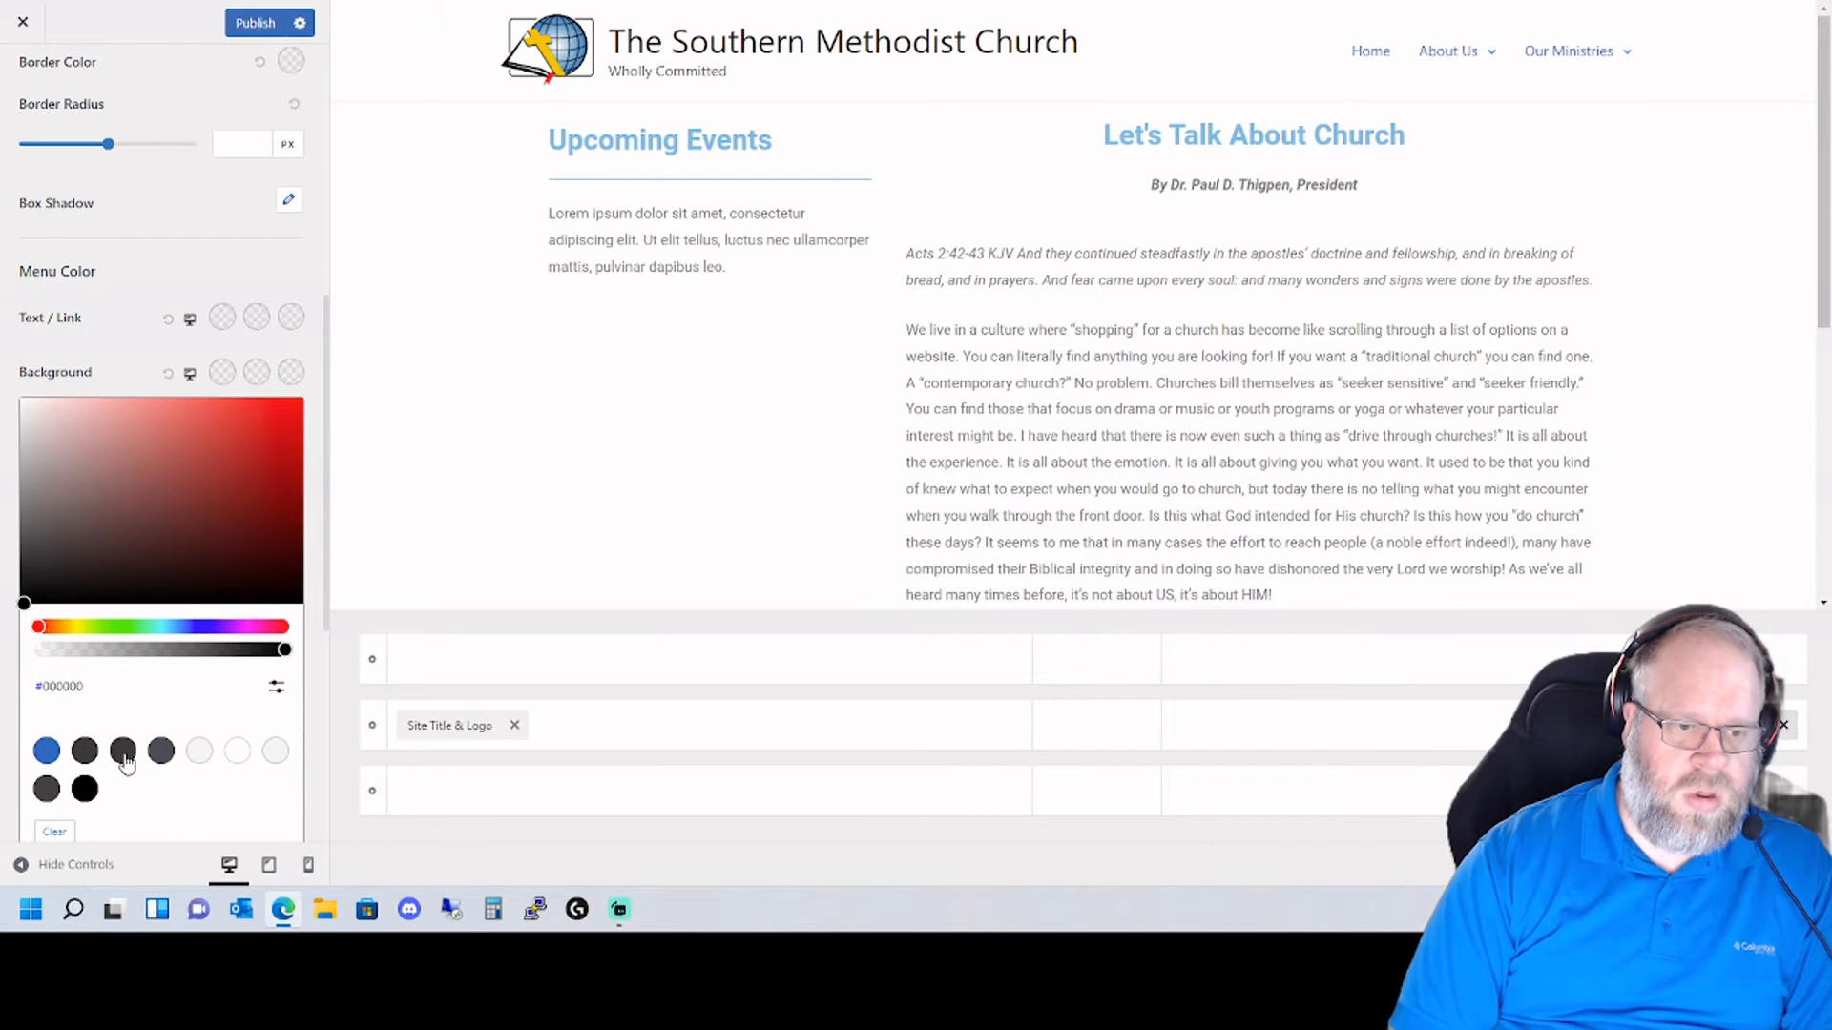
click(160, 628)
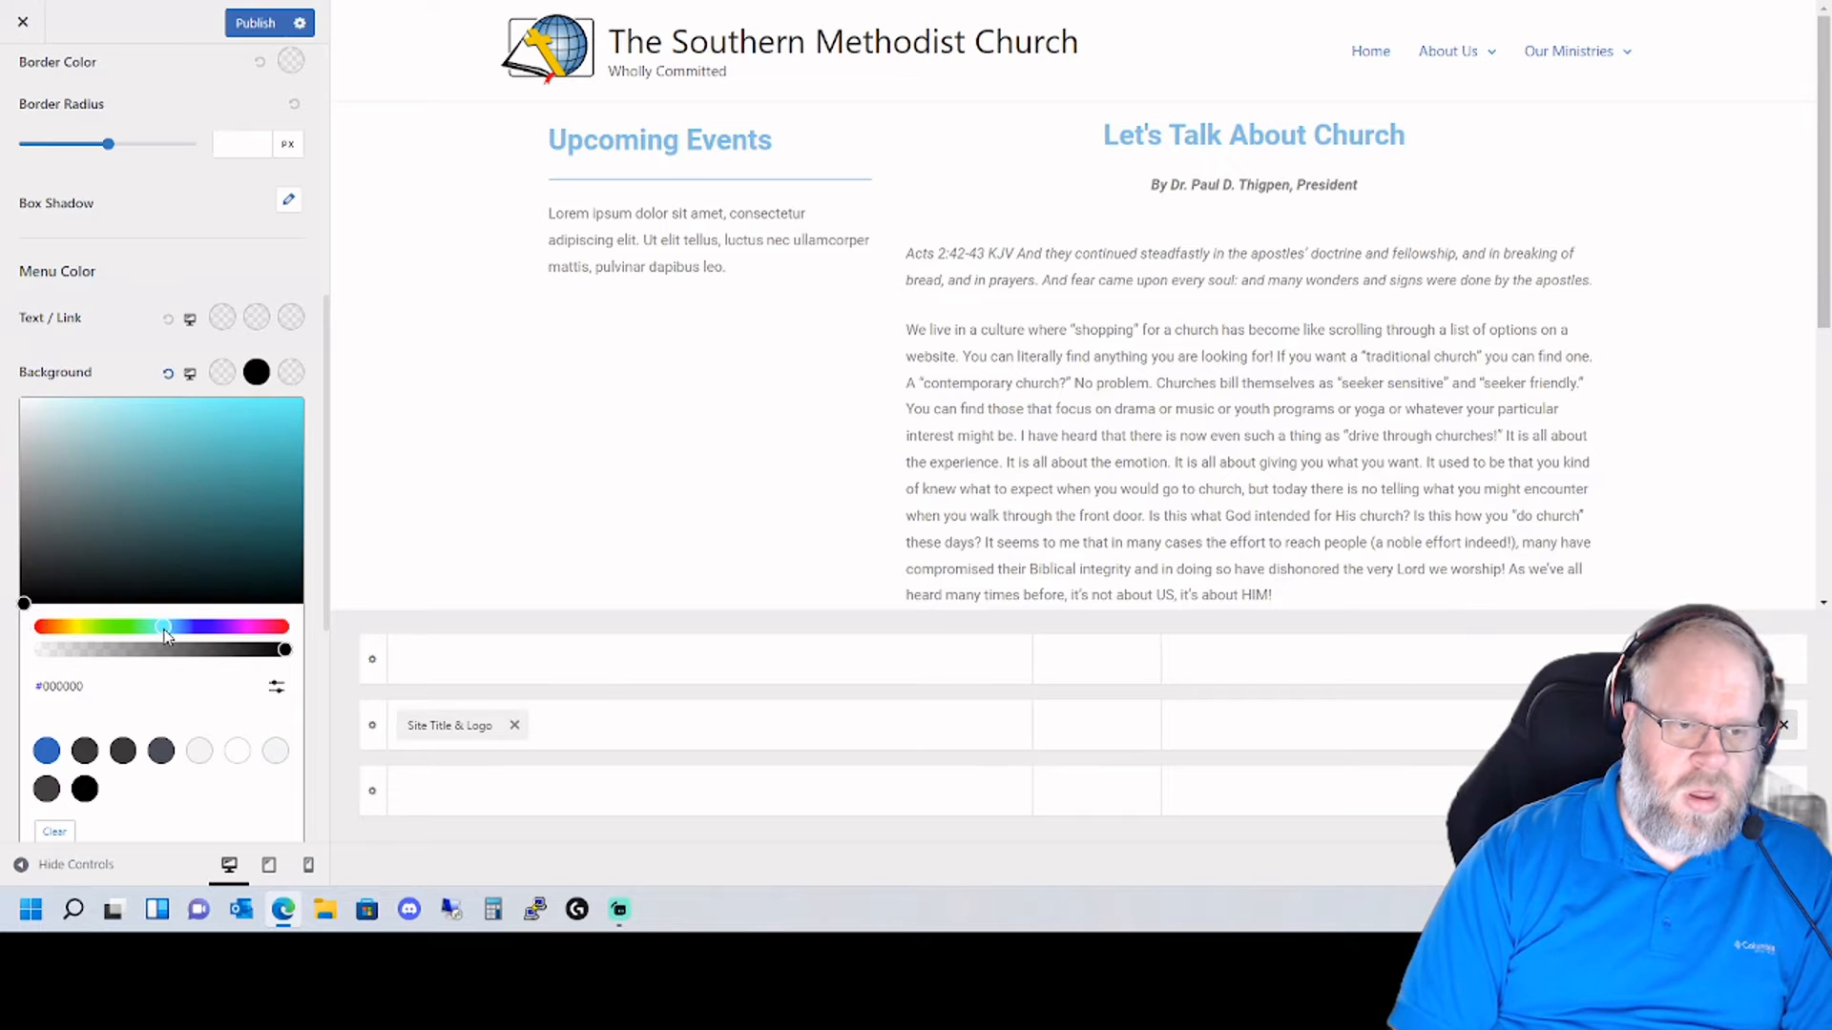
click(198, 627)
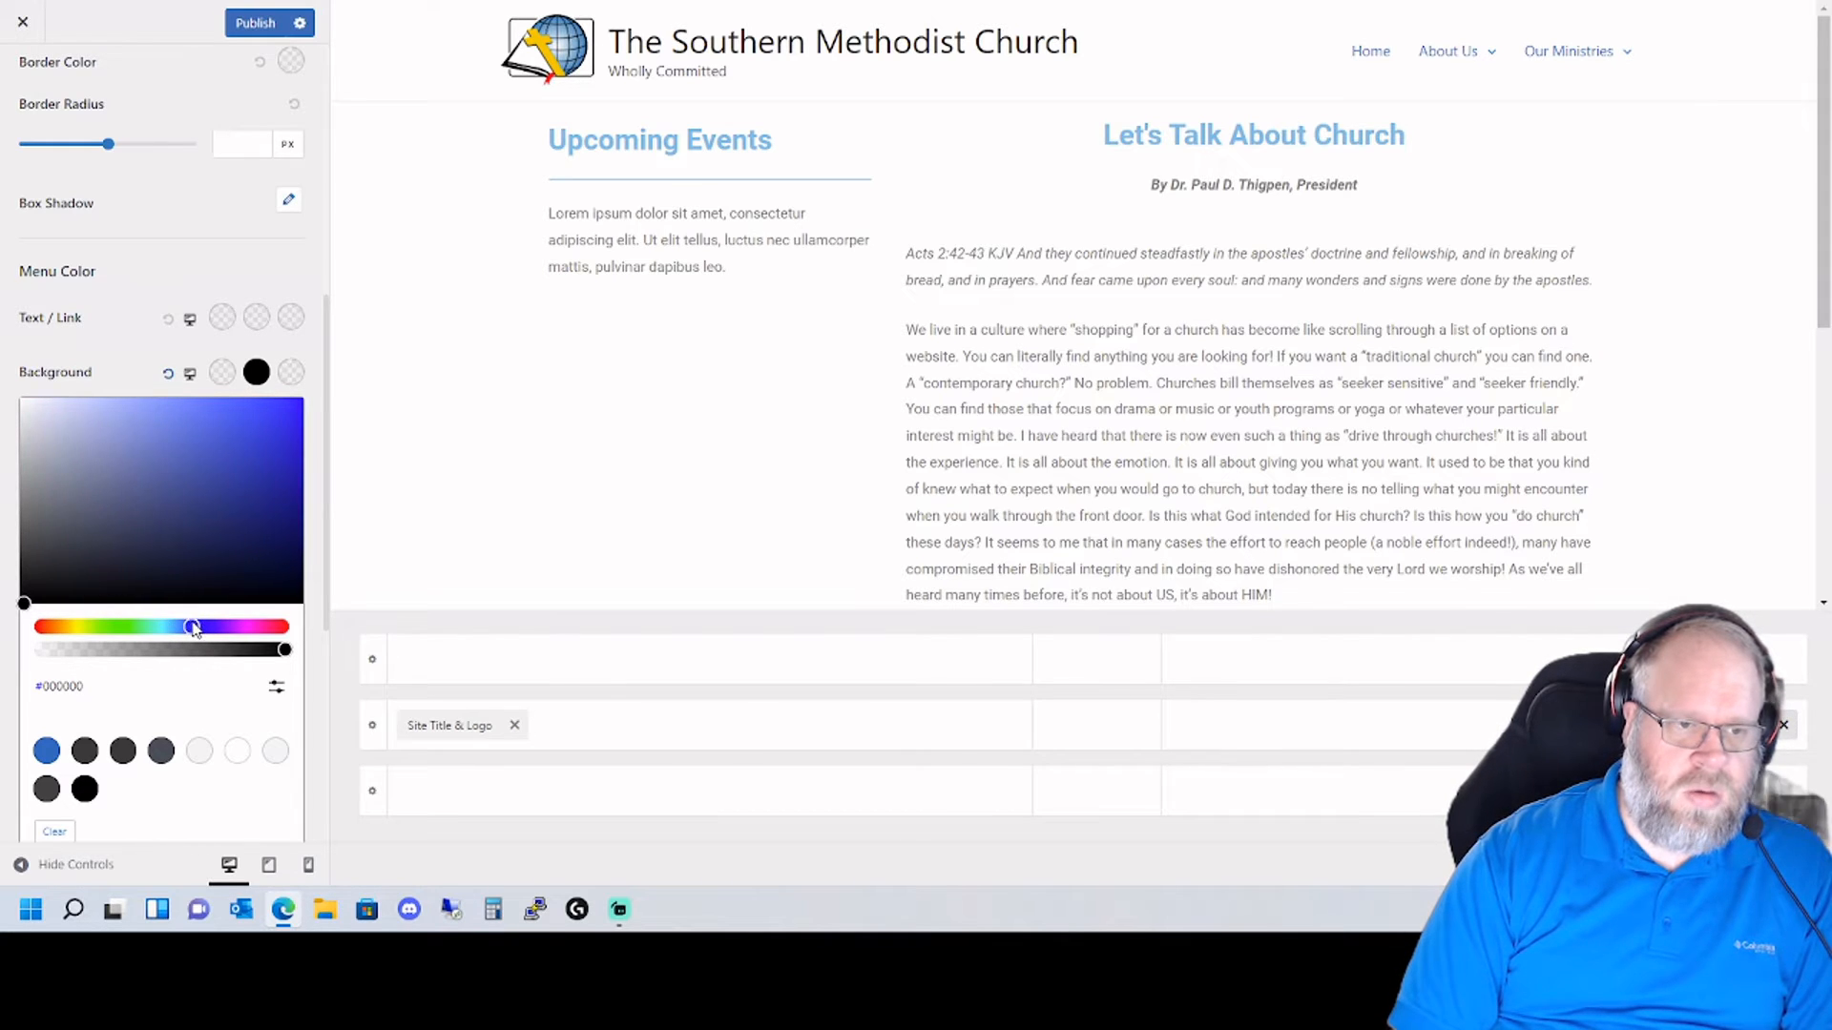
drag(49, 523, 8, 485)
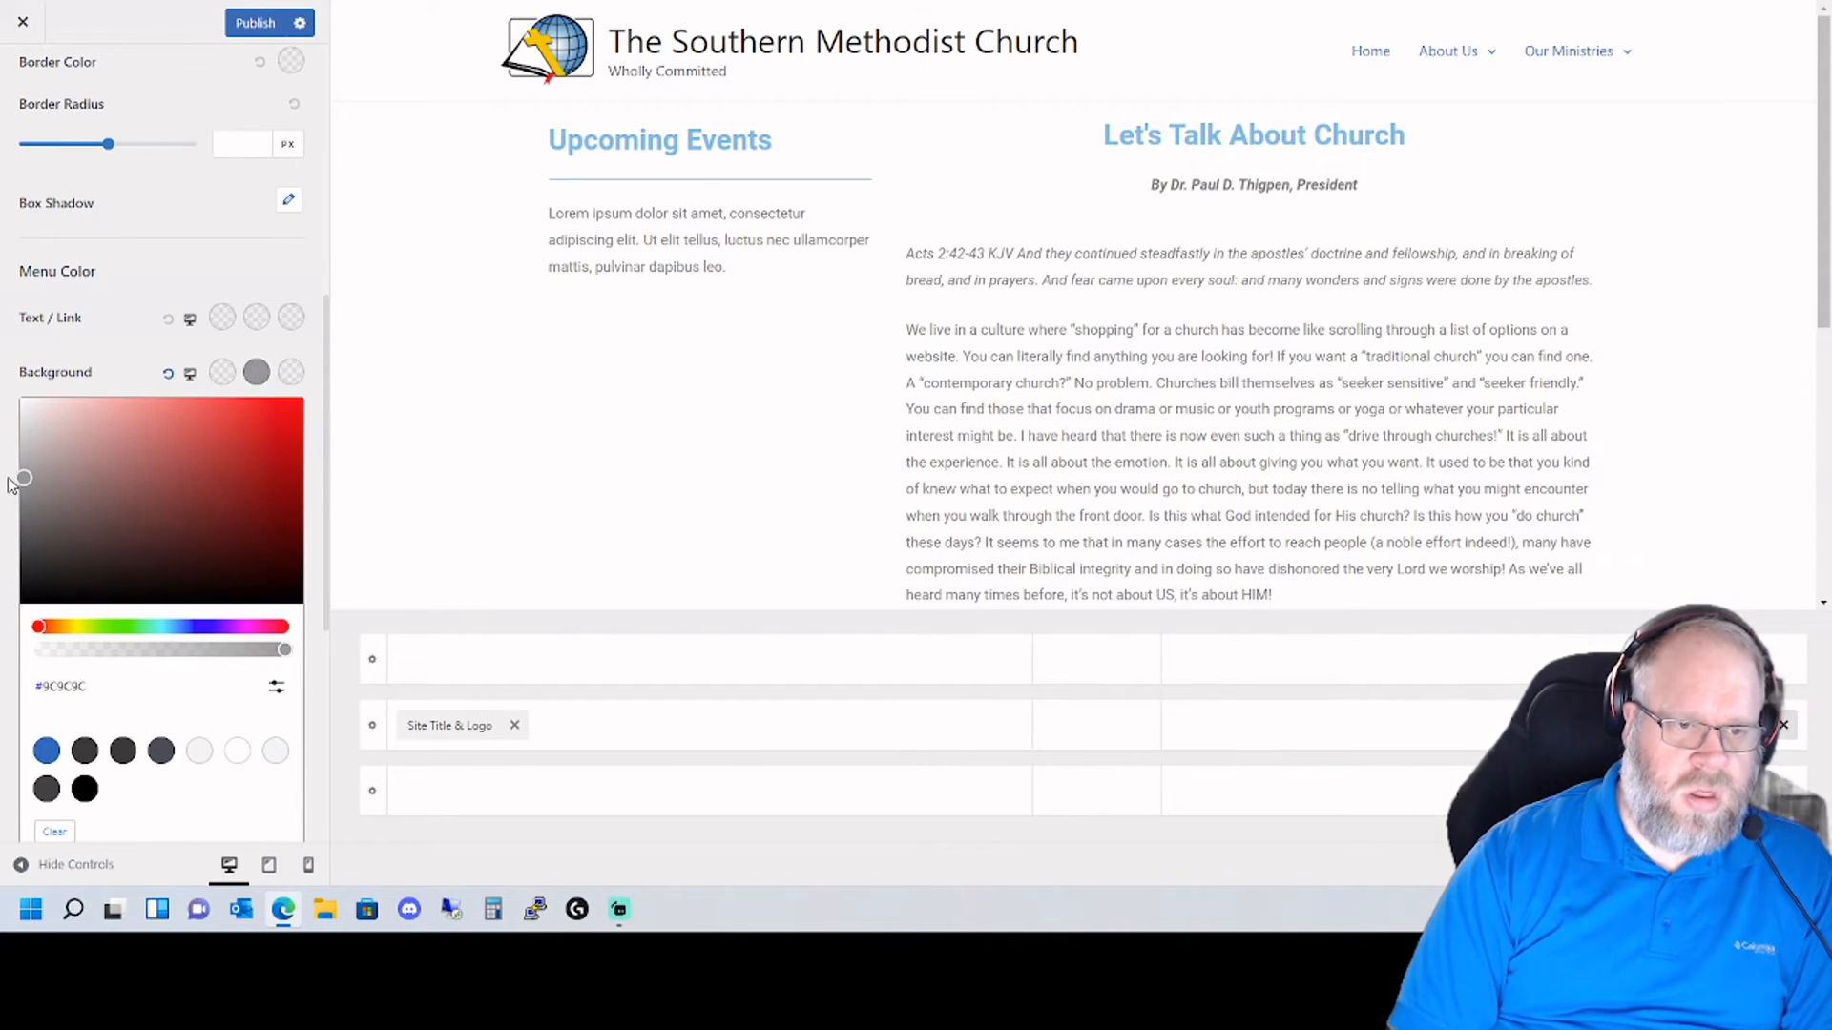
click(9, 483)
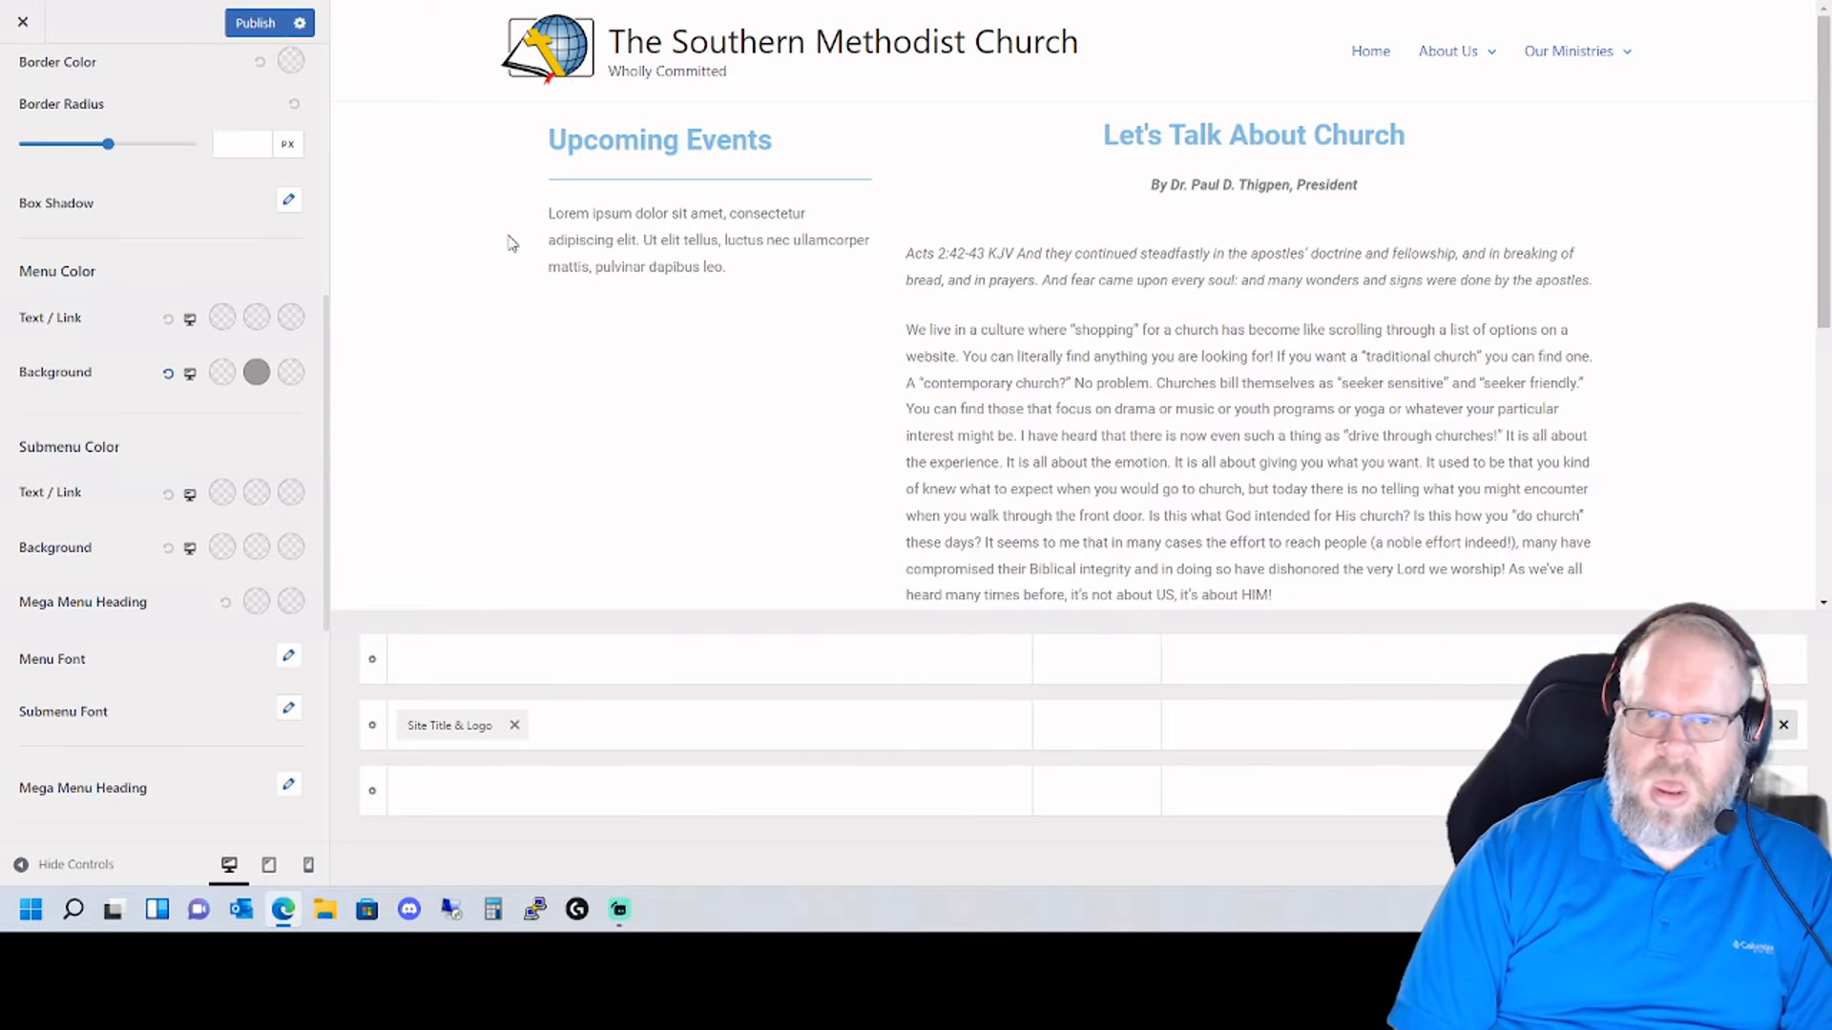
mouse_move(1565, 53)
mouse_move(1447, 57)
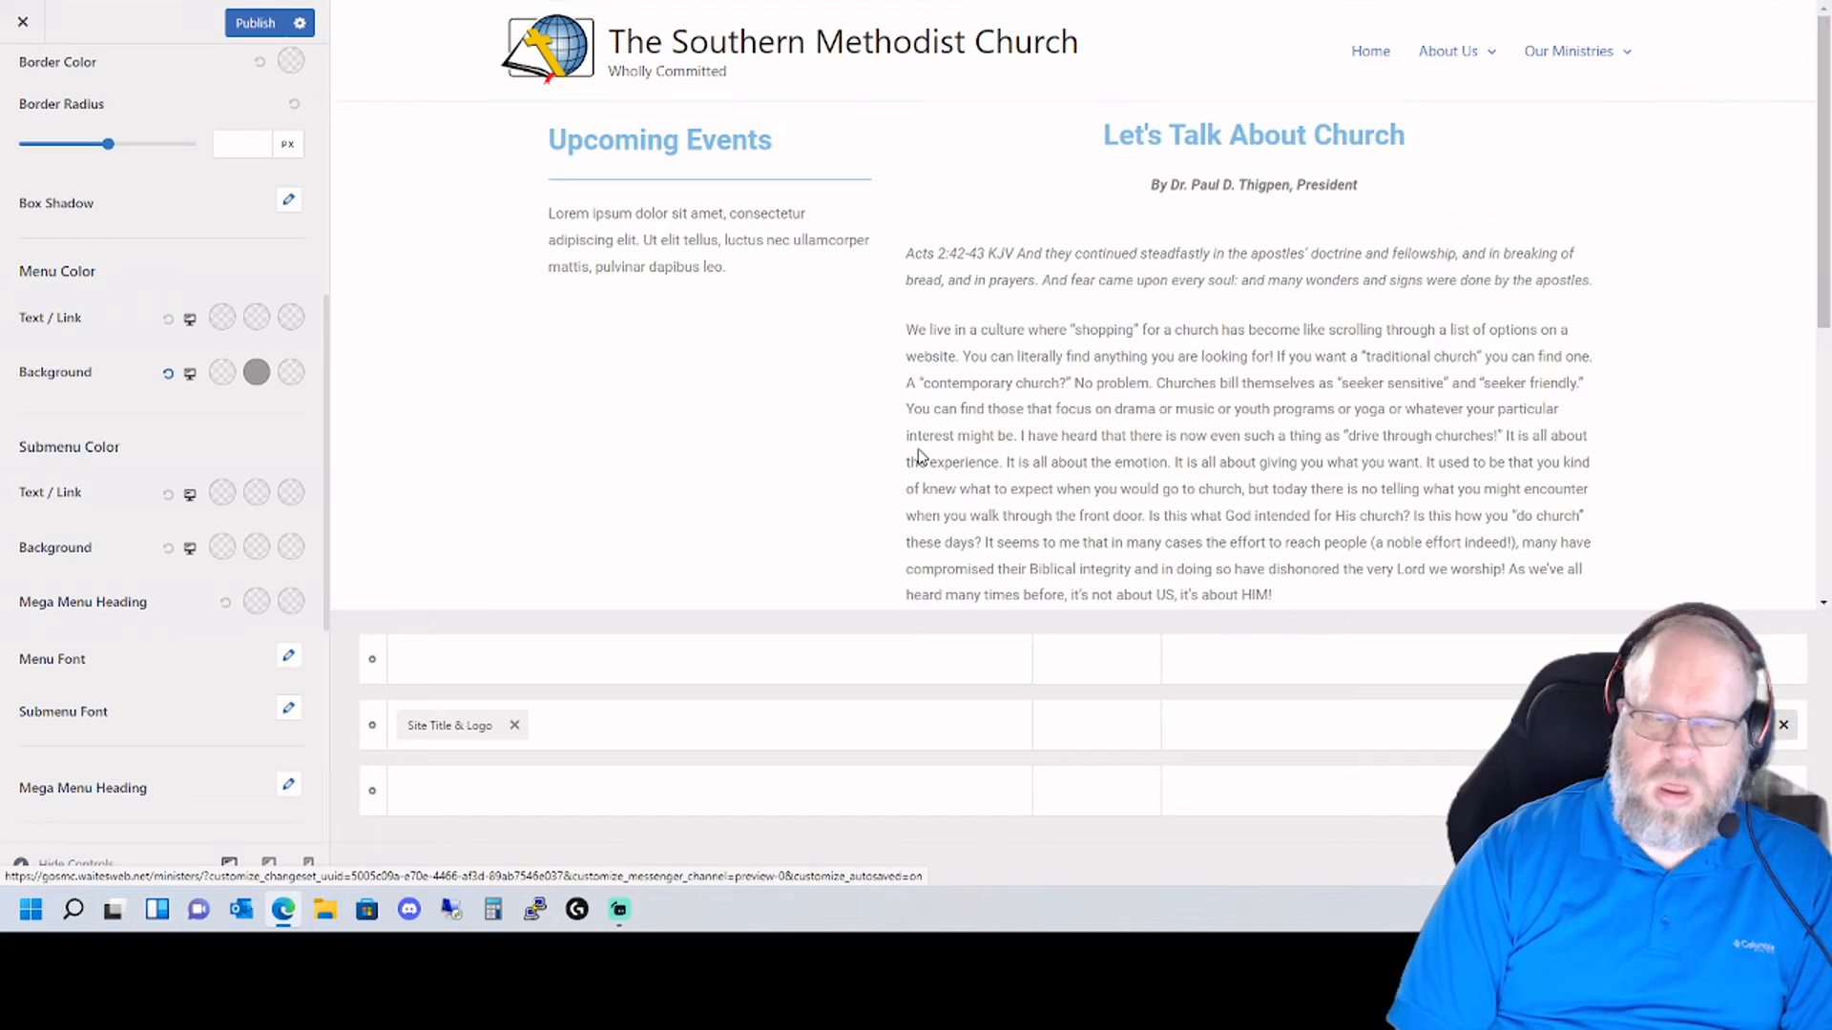
- Lighten the Primary Menu's hover background color to light grey #D6D6D6
click(256, 372)
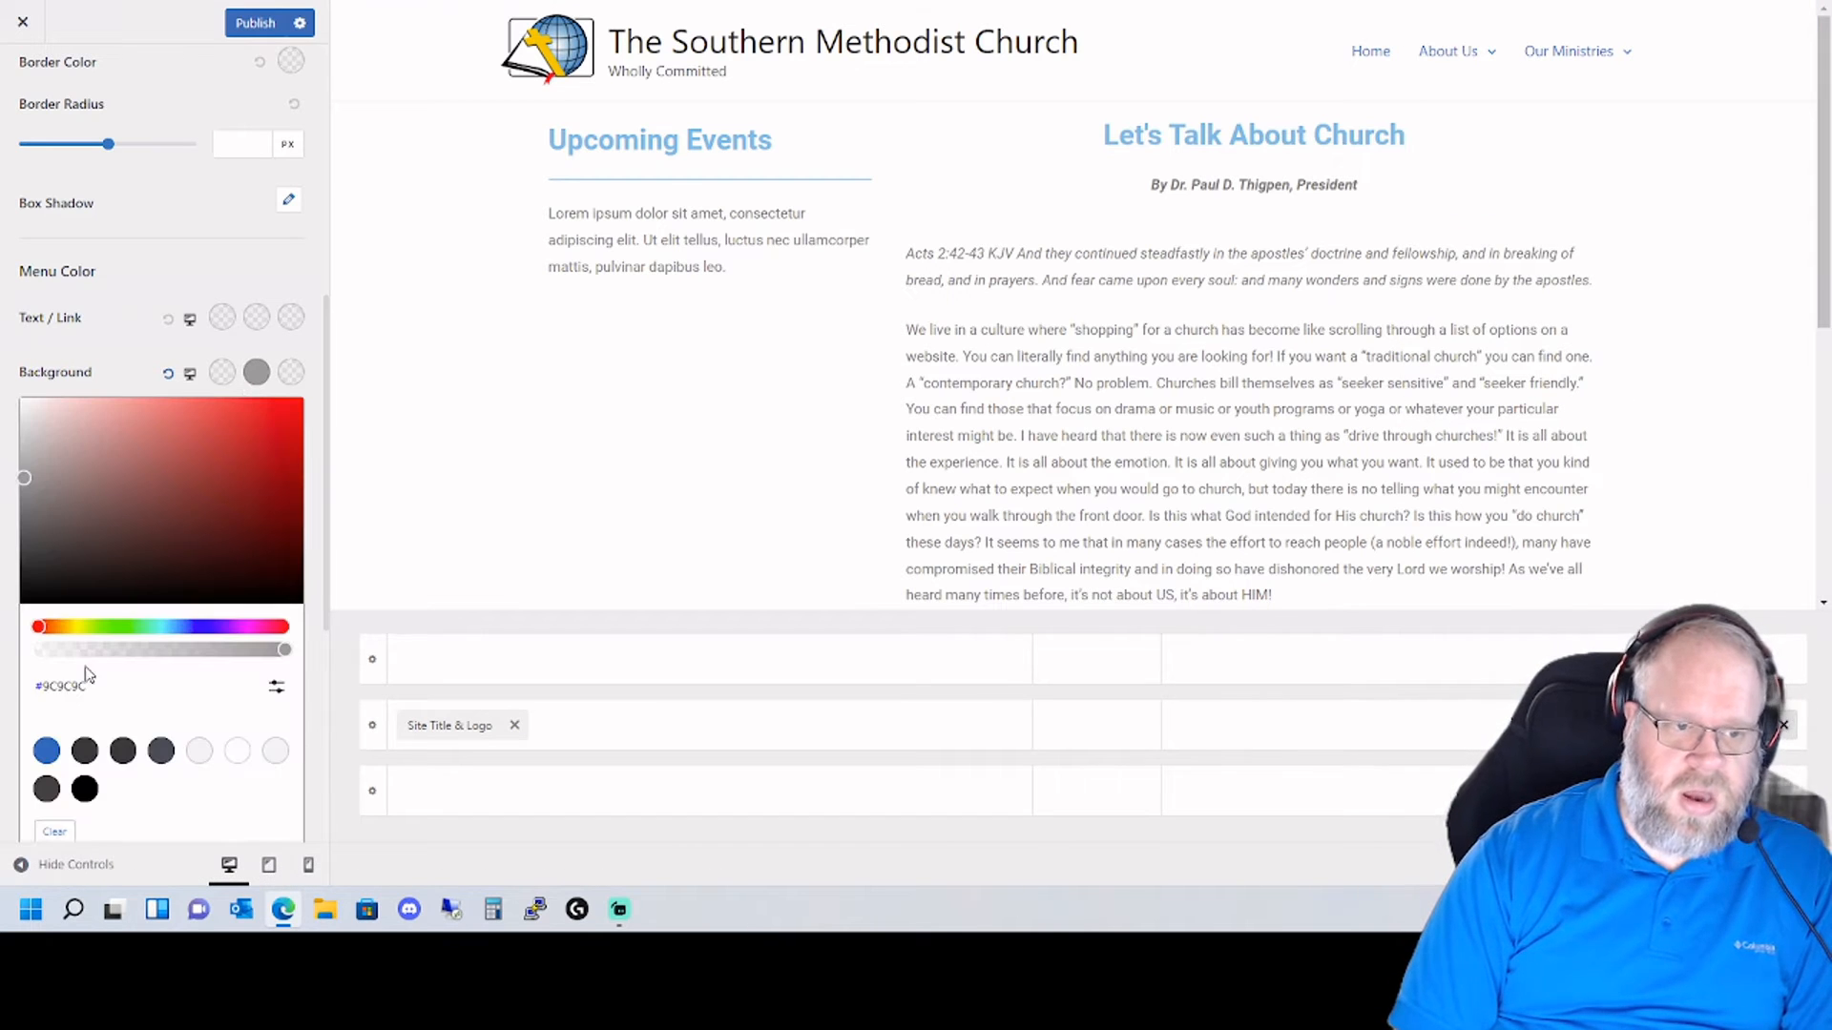
drag(24, 479, 16, 431)
click(14, 439)
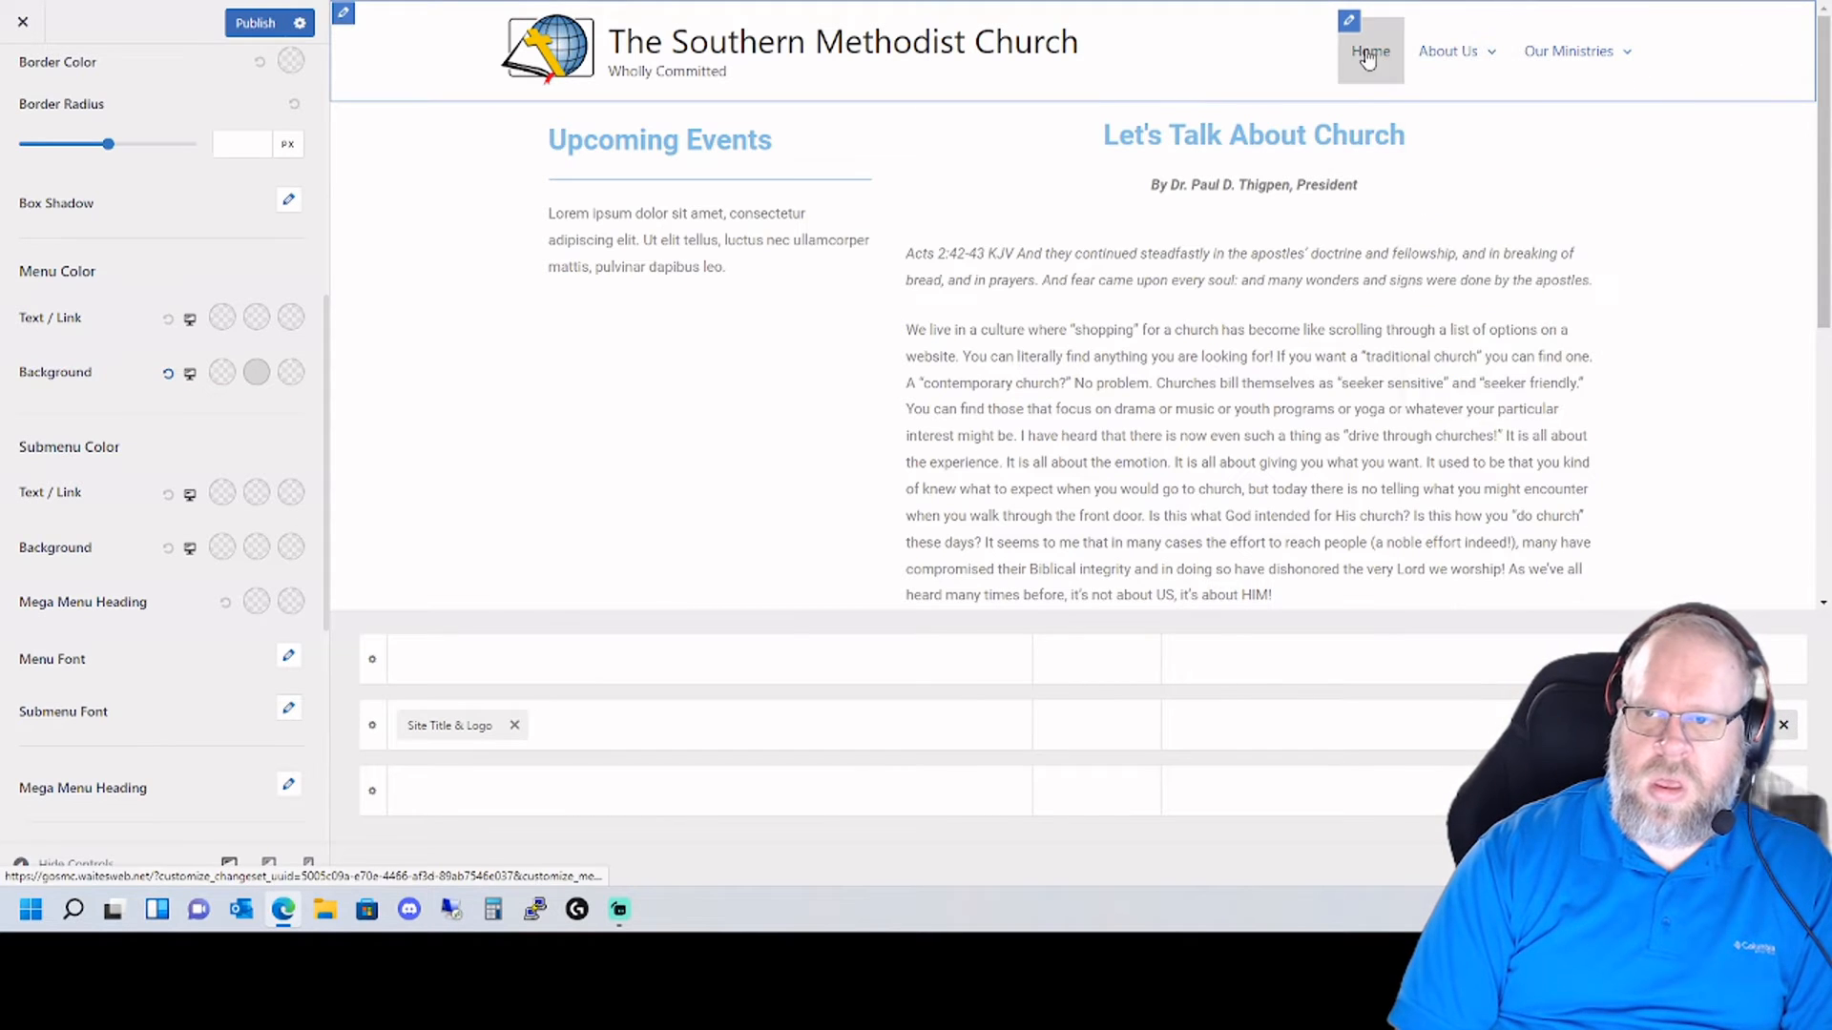
- Set the submenu container's border radius to 5 px and check the About Us and Our Ministries submenus in the preview
scroll(99, 427, up, 4)
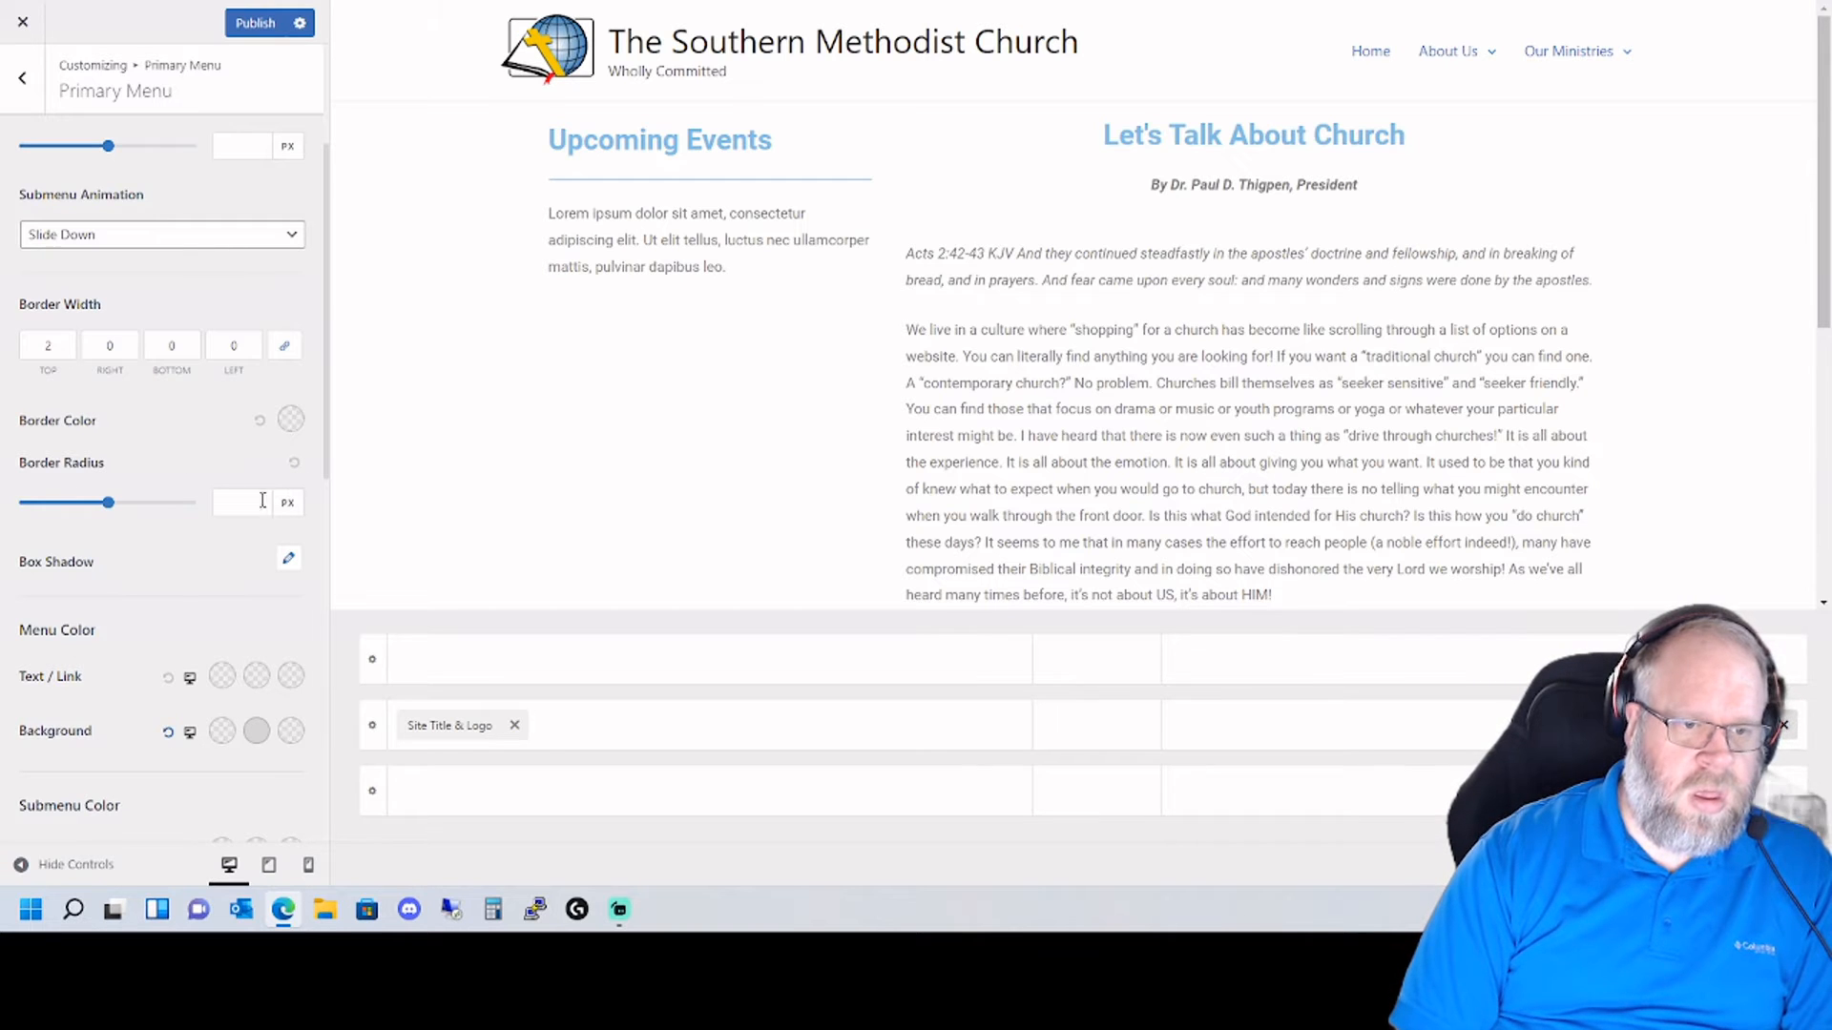
click(228, 506)
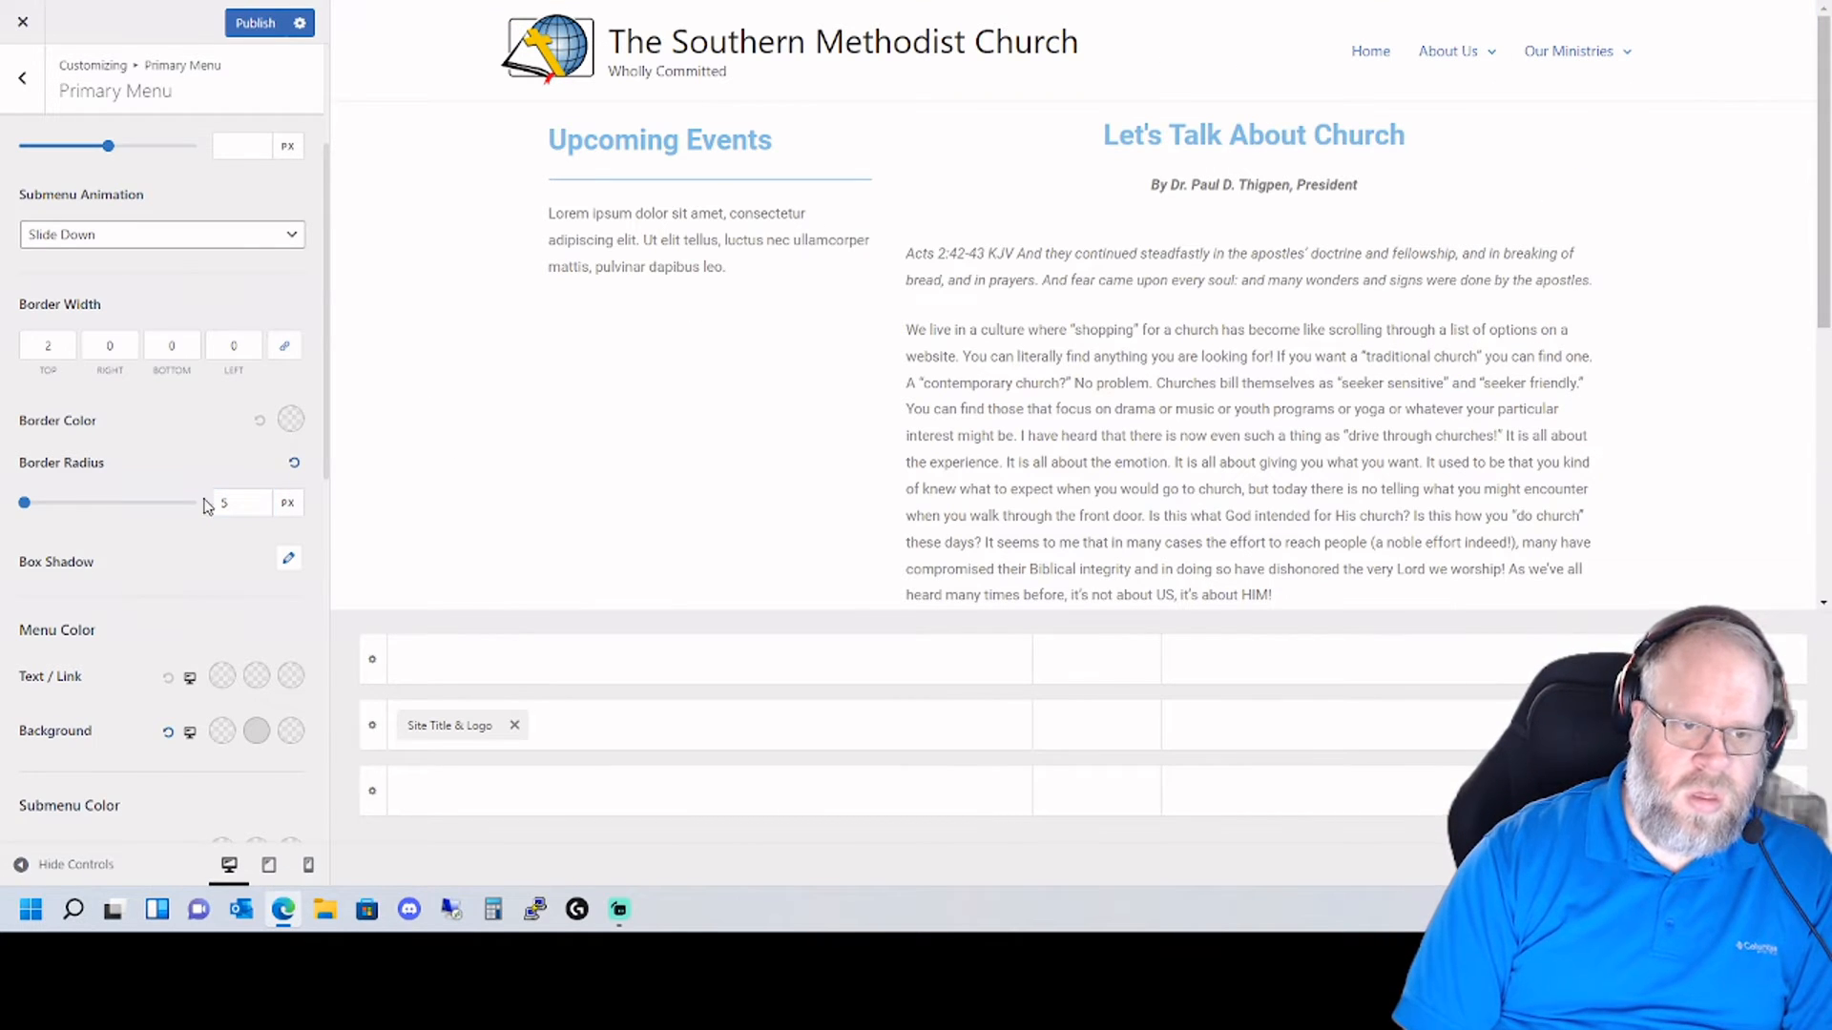
click(245, 507)
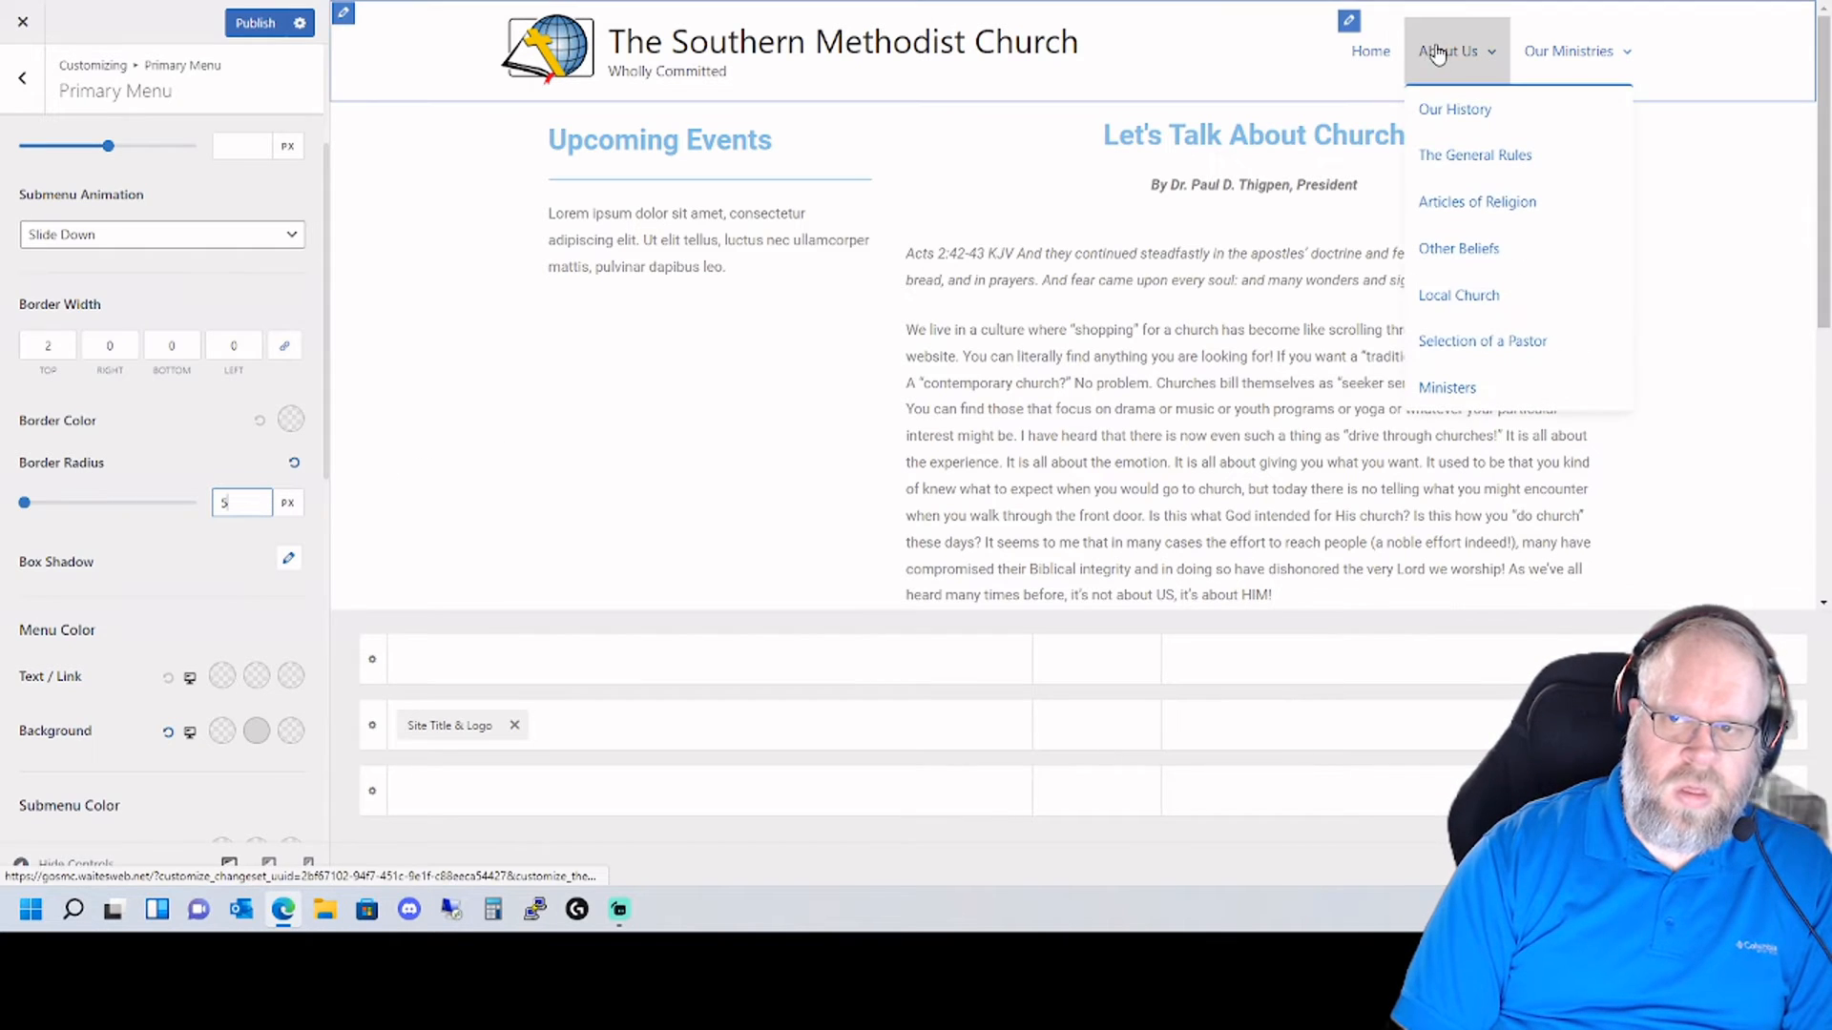
mouse_move(1537, 48)
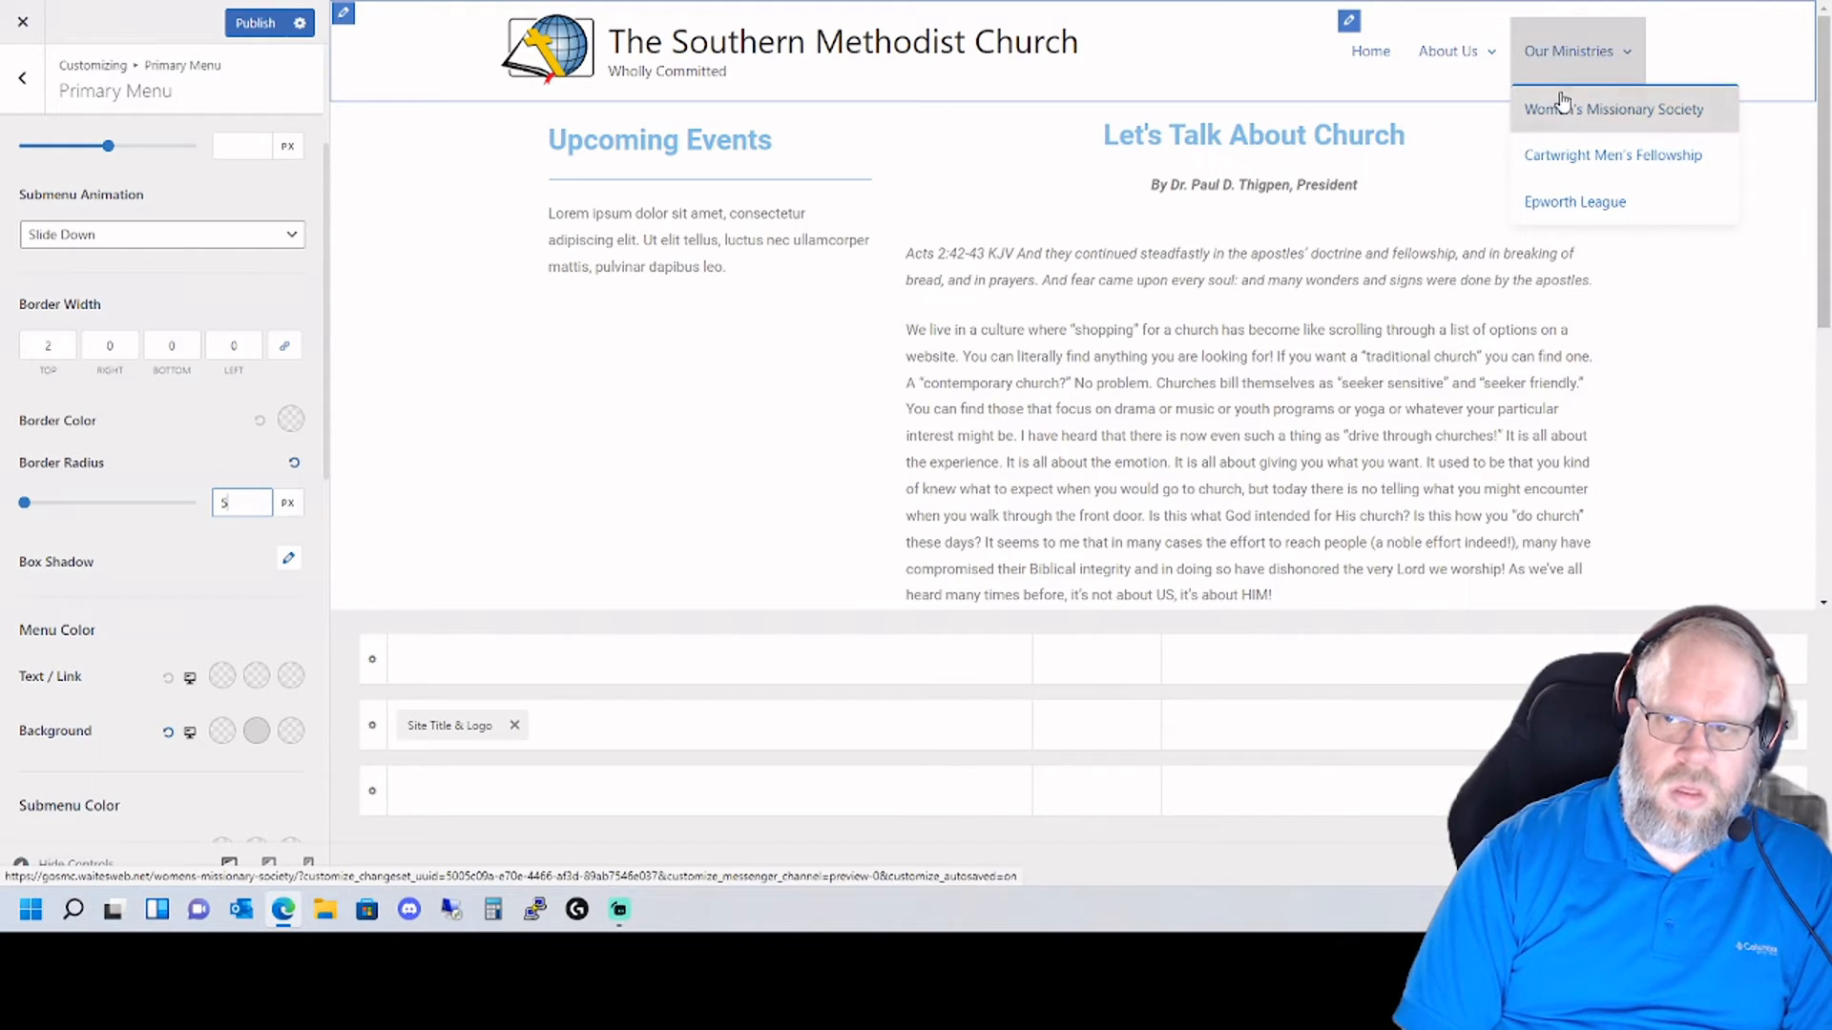
click(1569, 198)
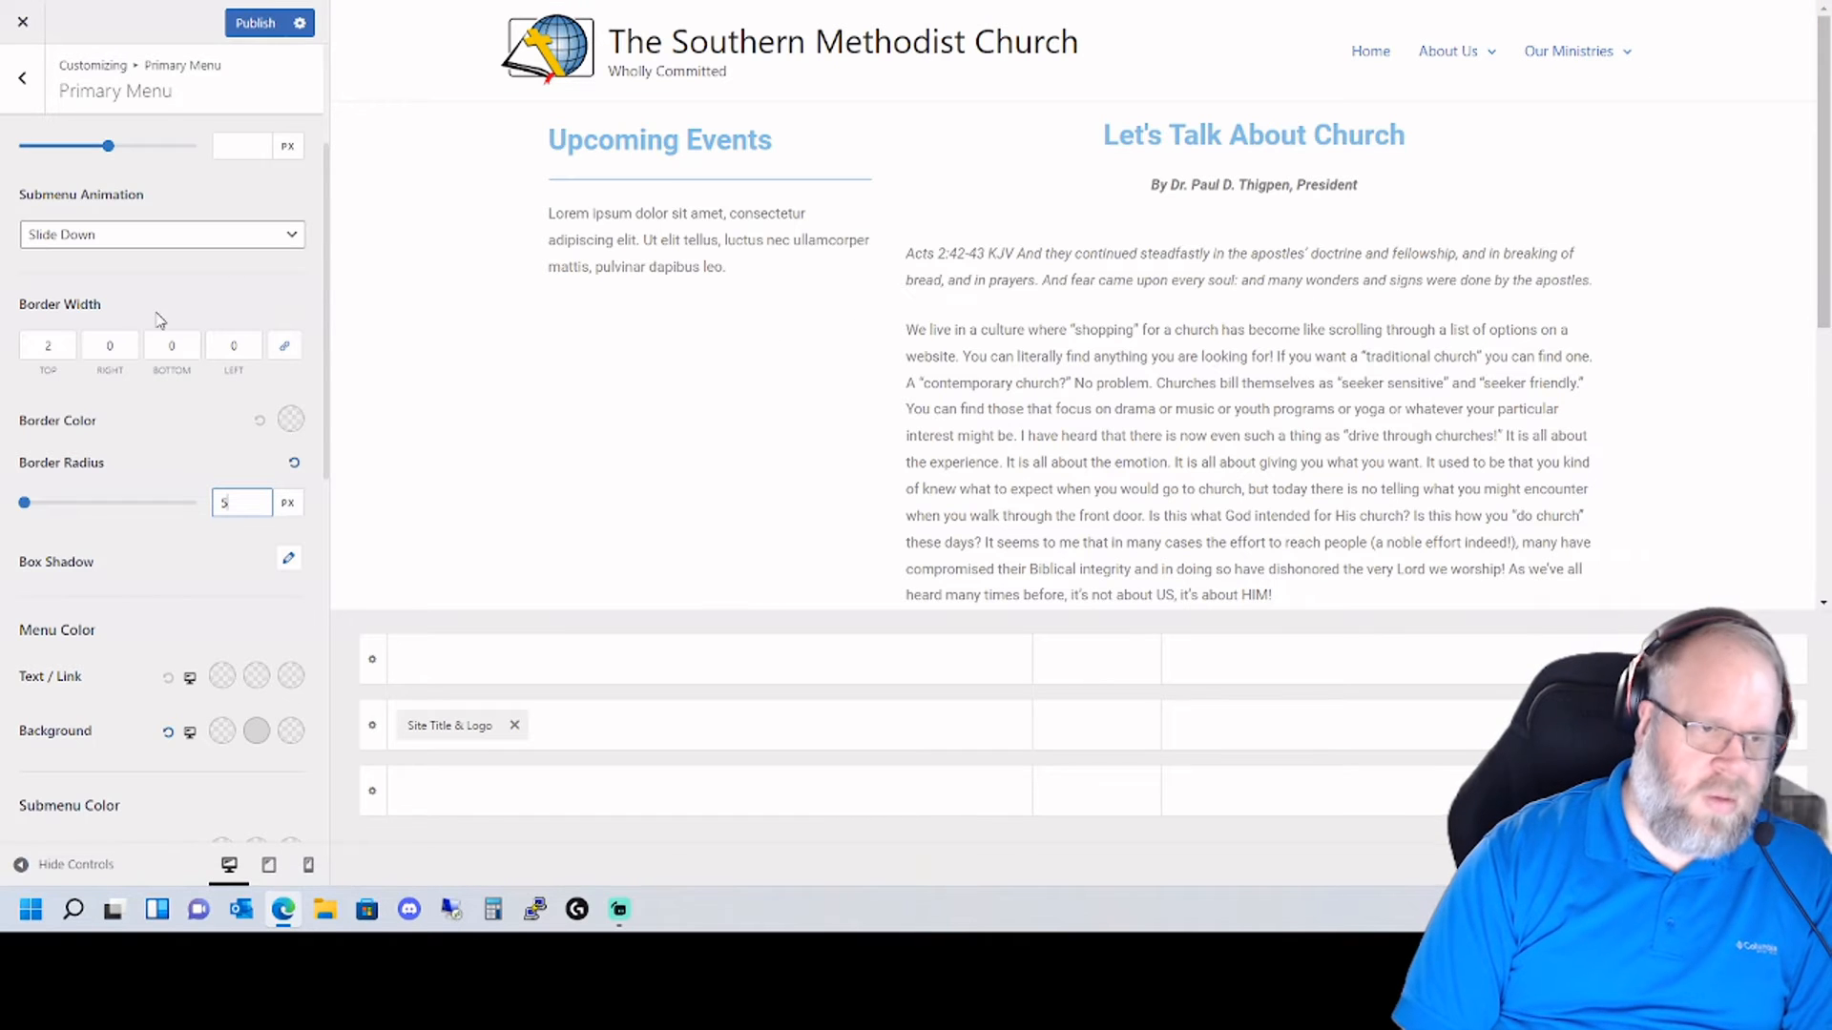
- Clear the hover background color under the Primary Menu's Menu Color settings
scroll(105, 520, down, 3)
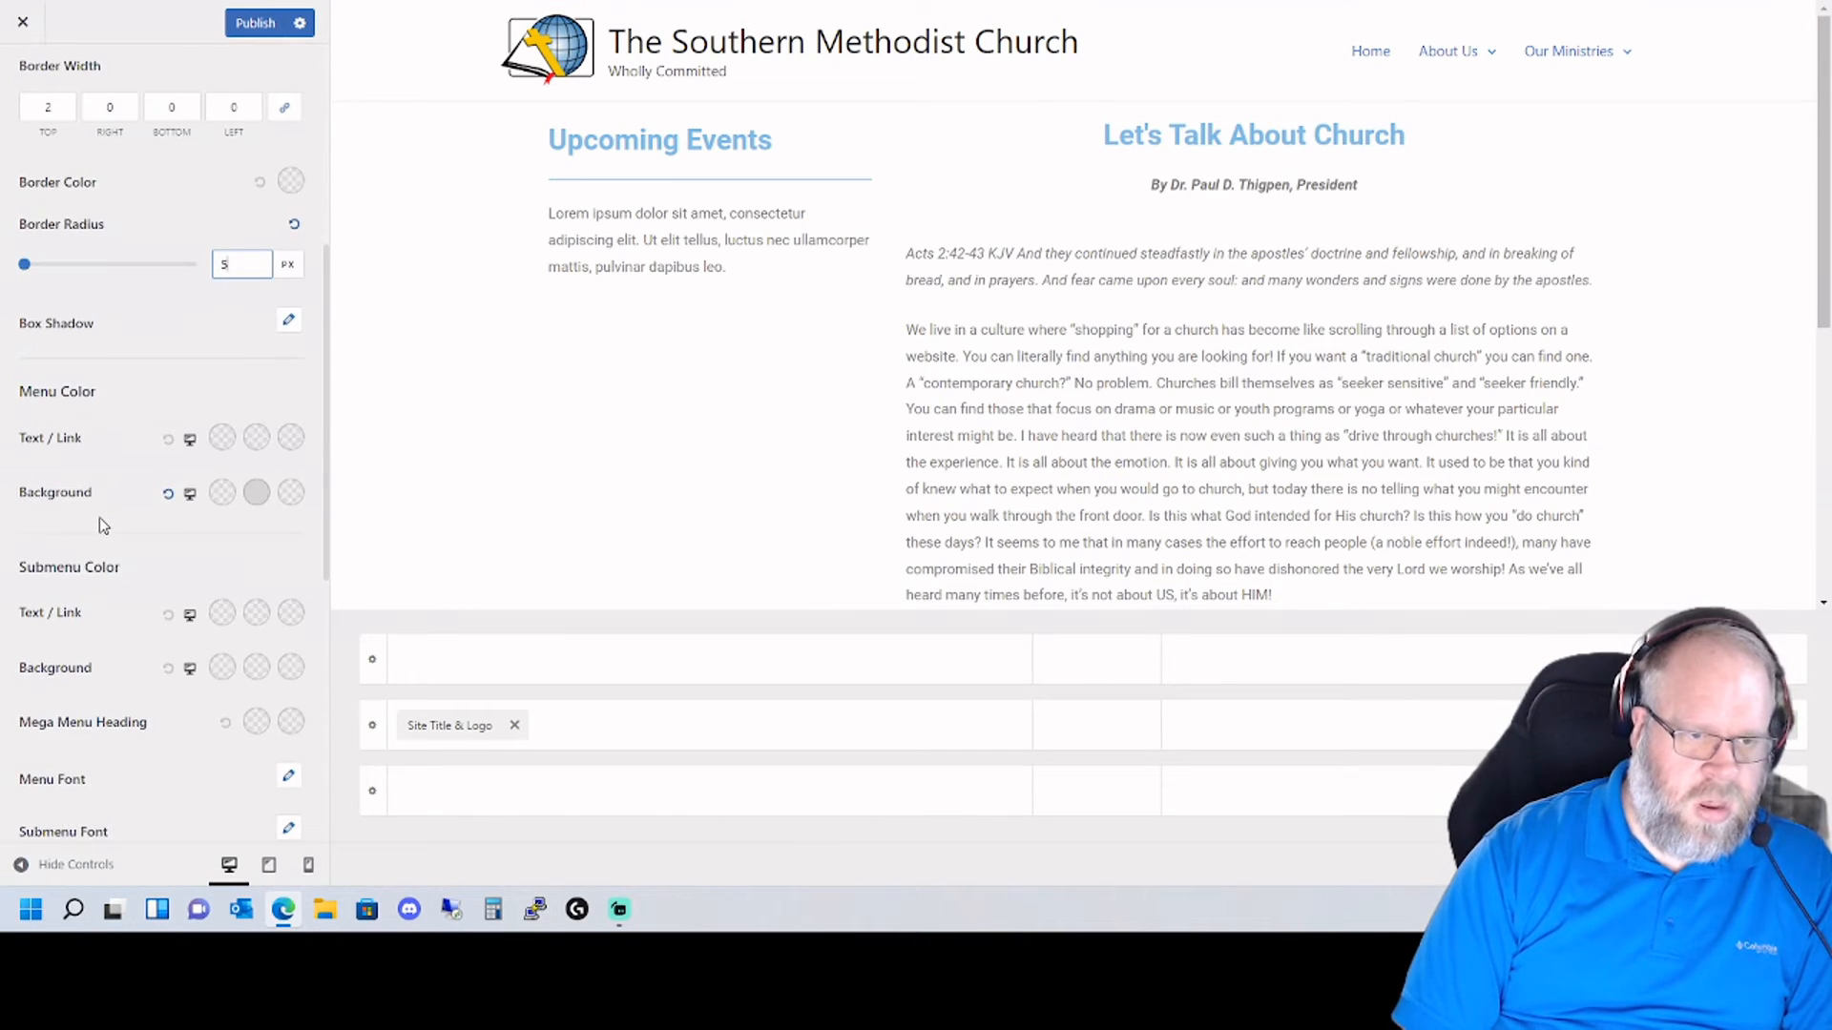
click(260, 494)
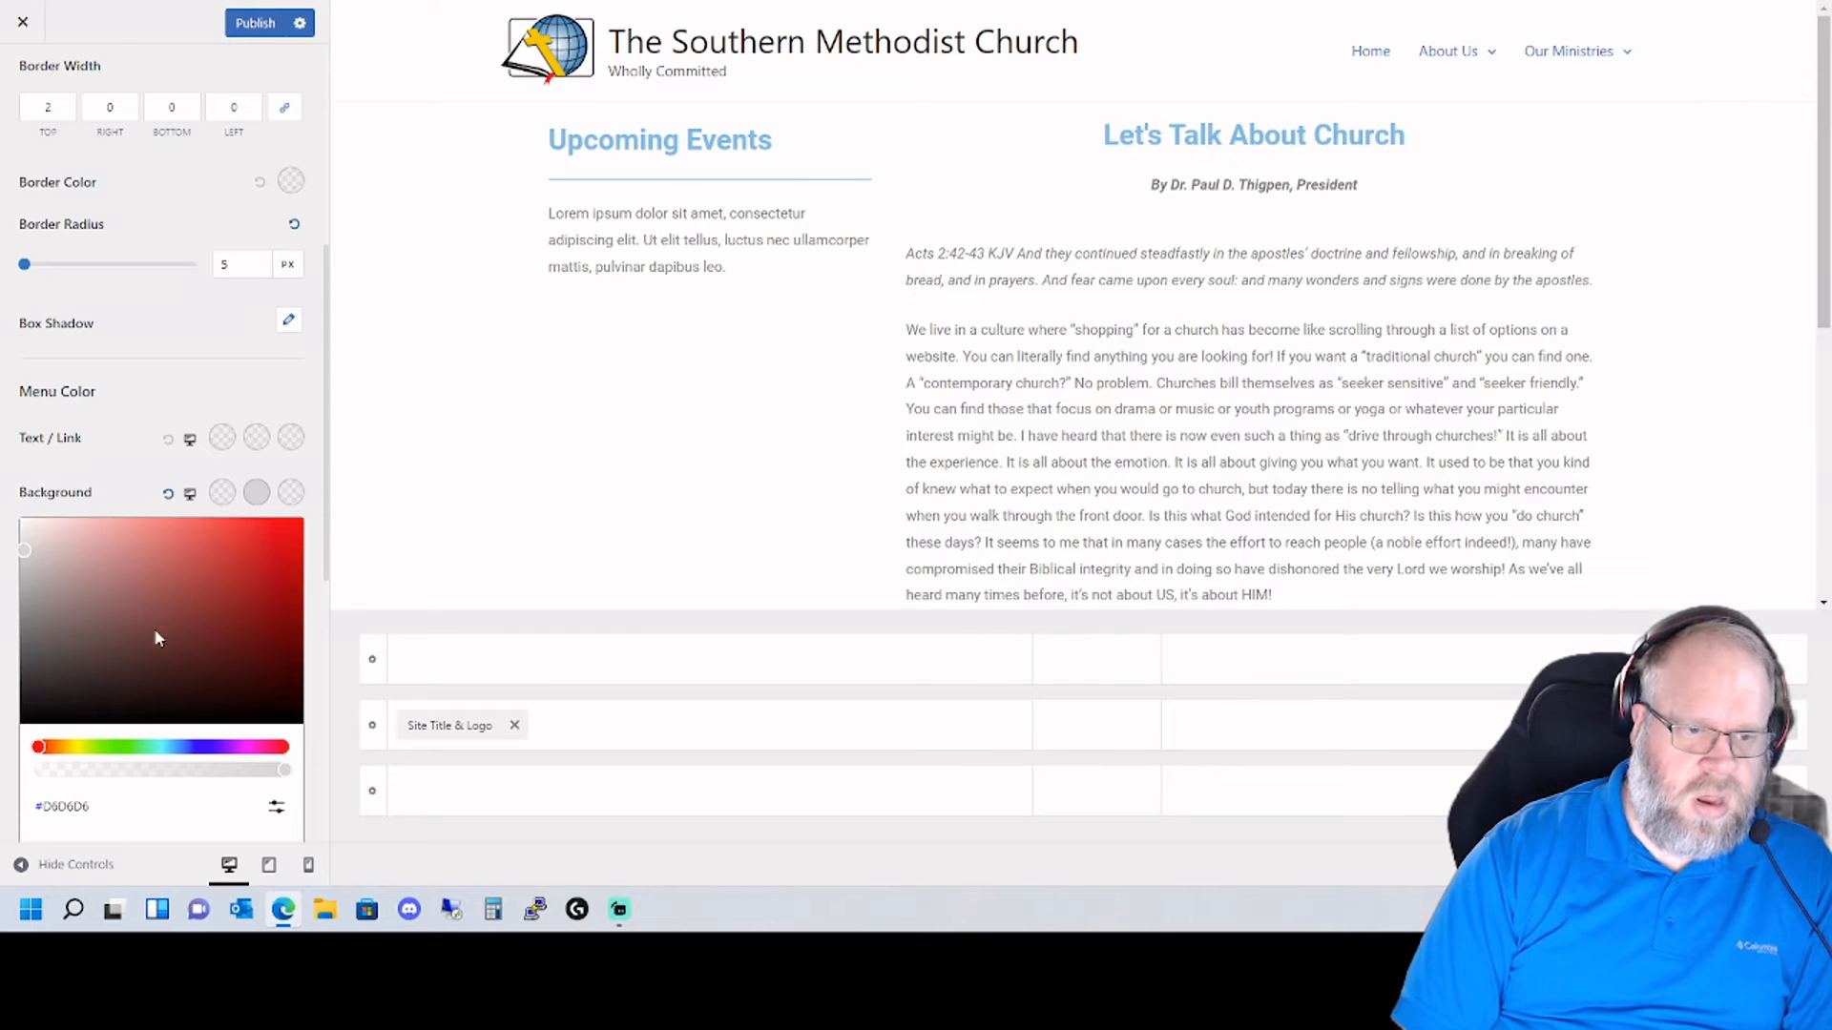
scroll(158, 820, down, 4)
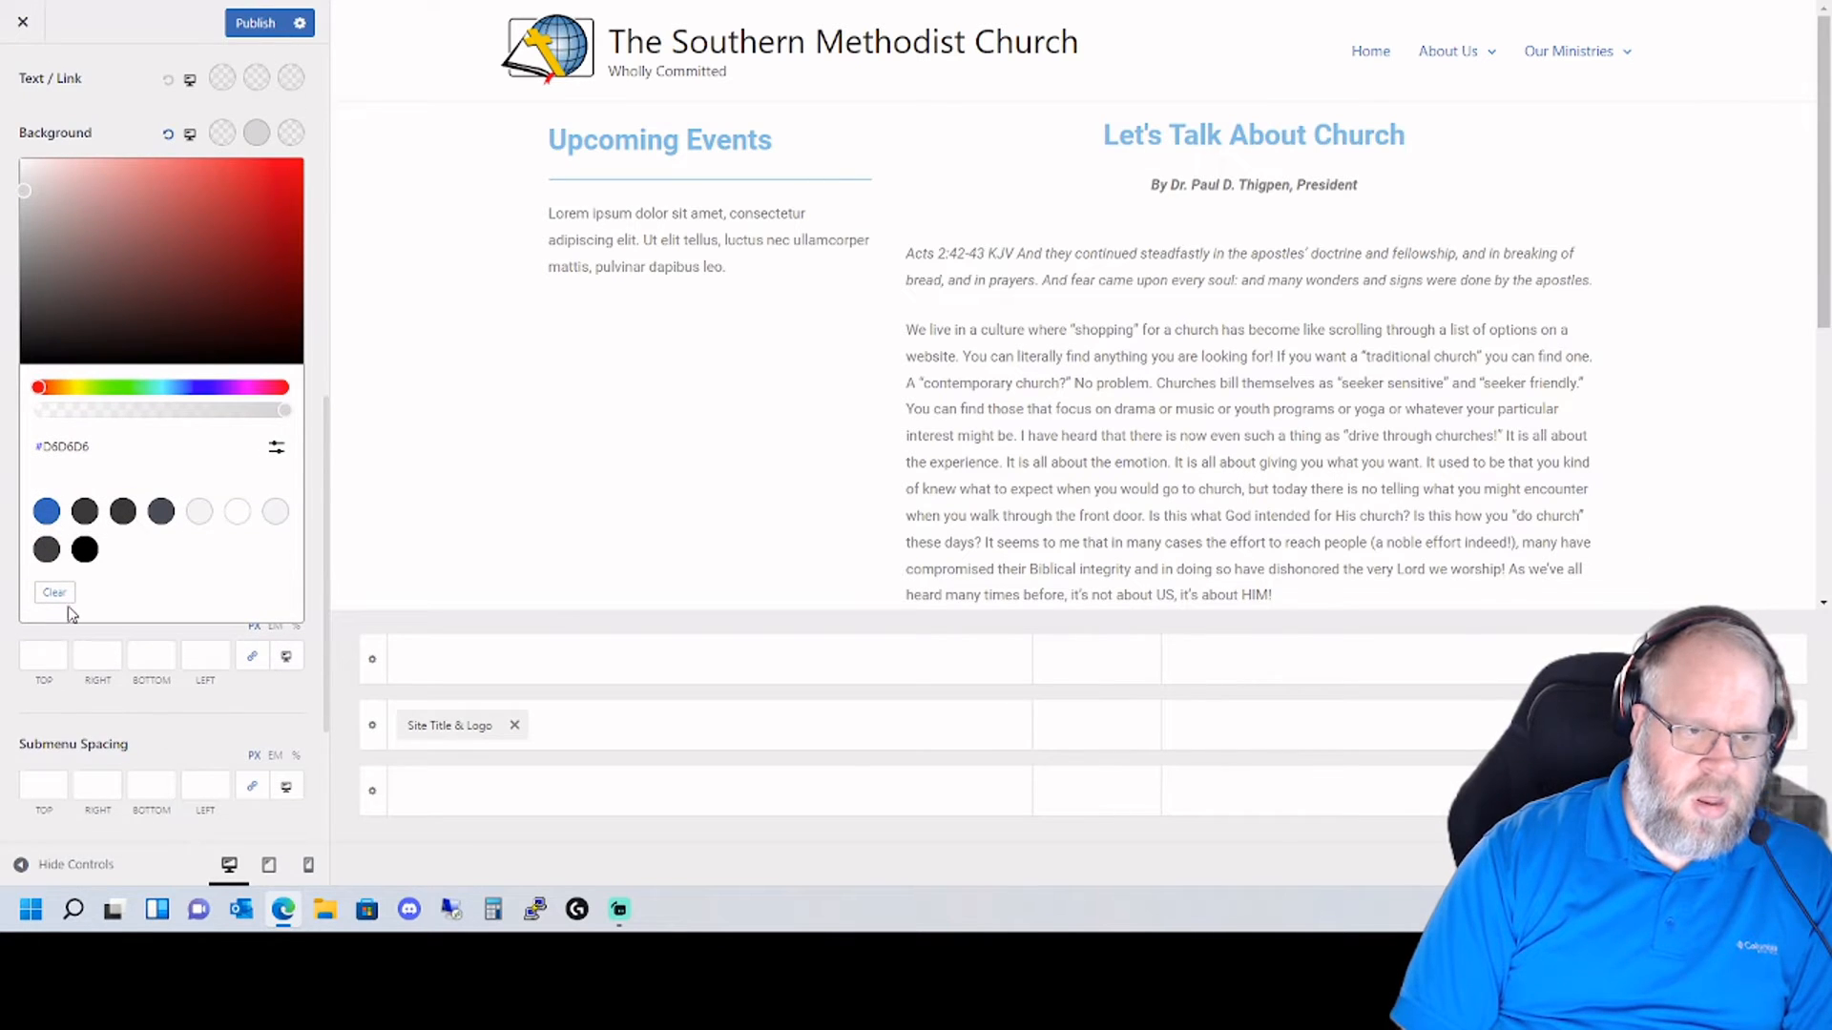
click(57, 593)
click(76, 131)
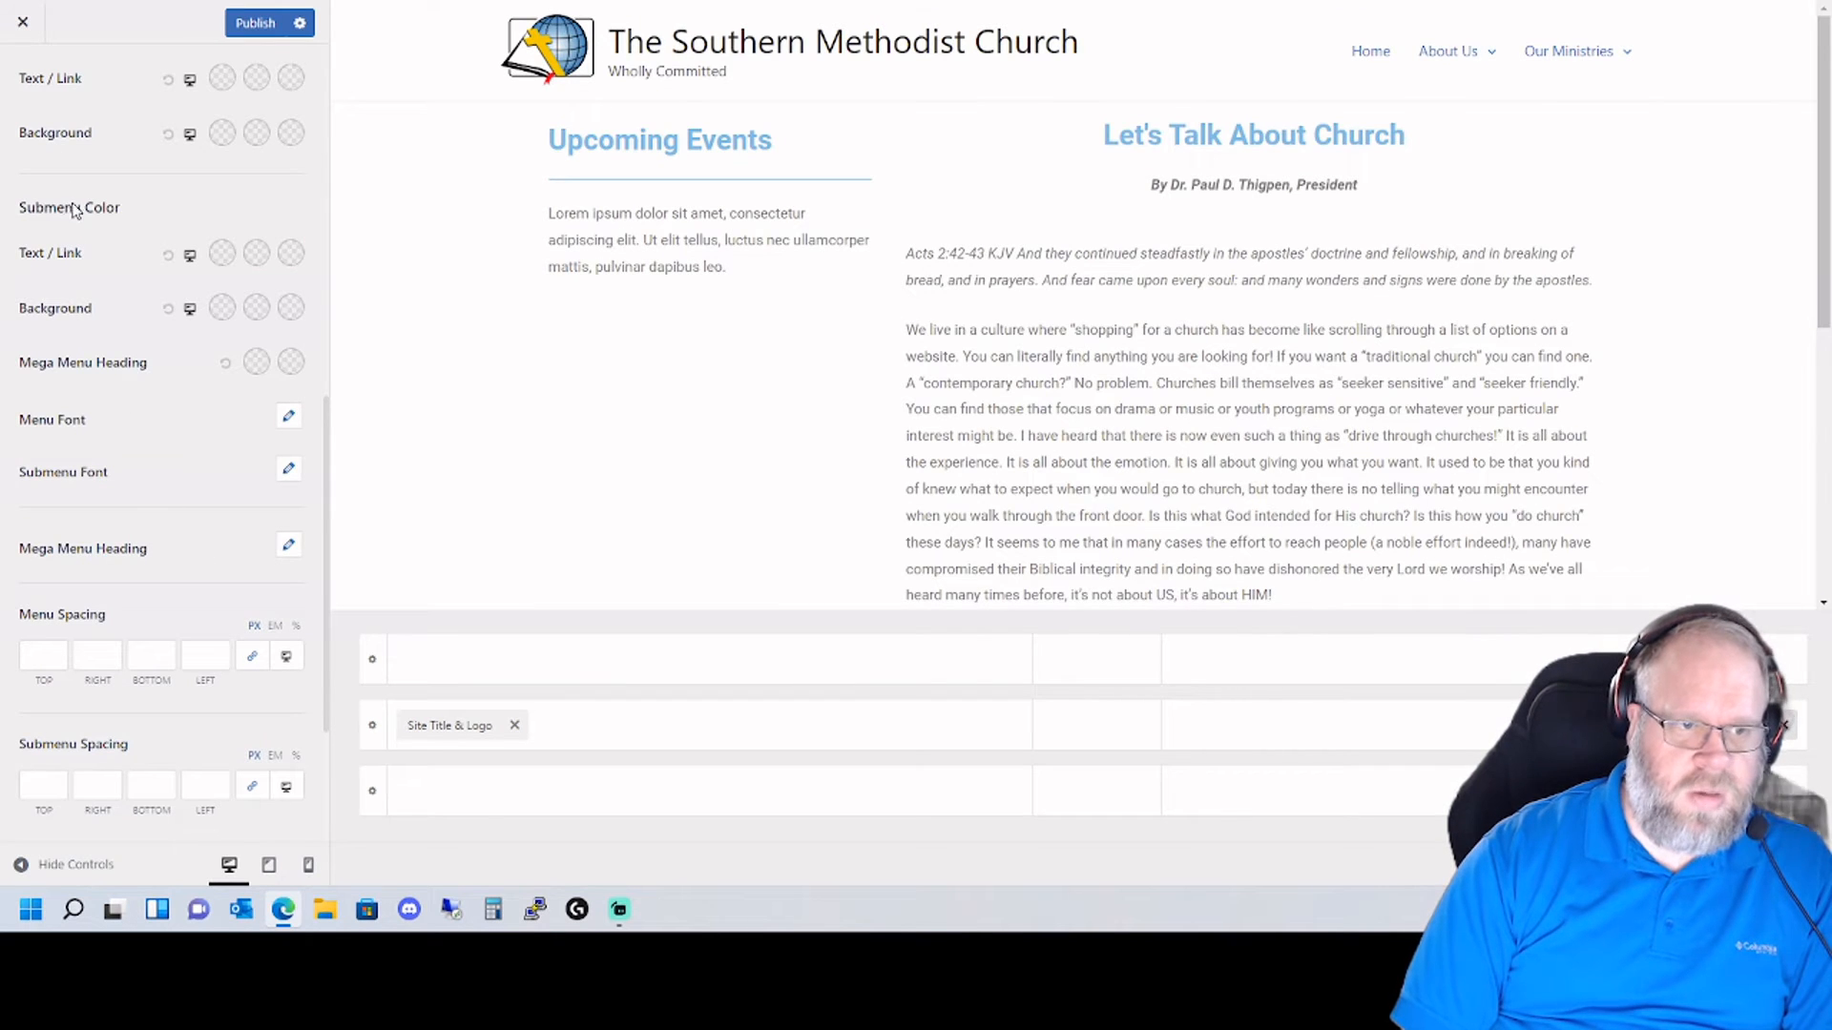
- Set the submenu's hover background to light grey, about #CCCCCC, and check it on the About Us and Our Ministries submenus
click(253, 311)
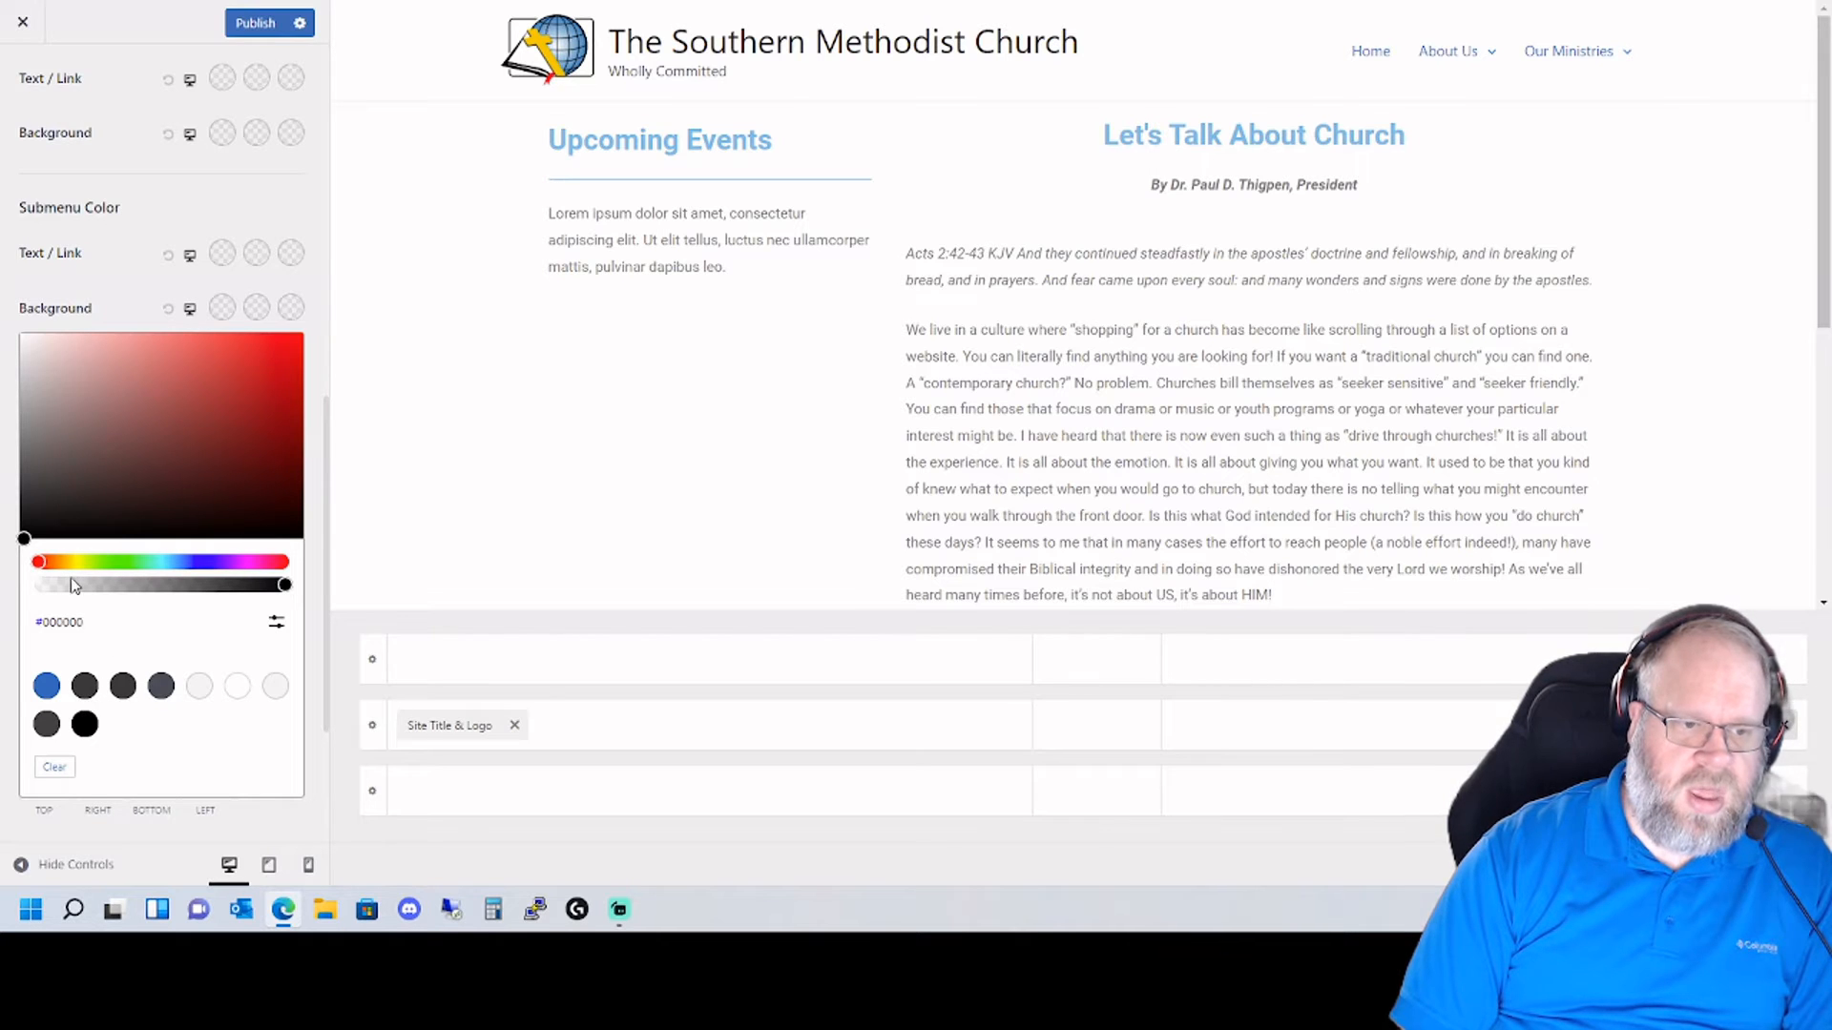
mouse_move(120, 534)
mouse_down()
mouse_move(28, 386)
mouse_move(5, 381)
mouse_up()
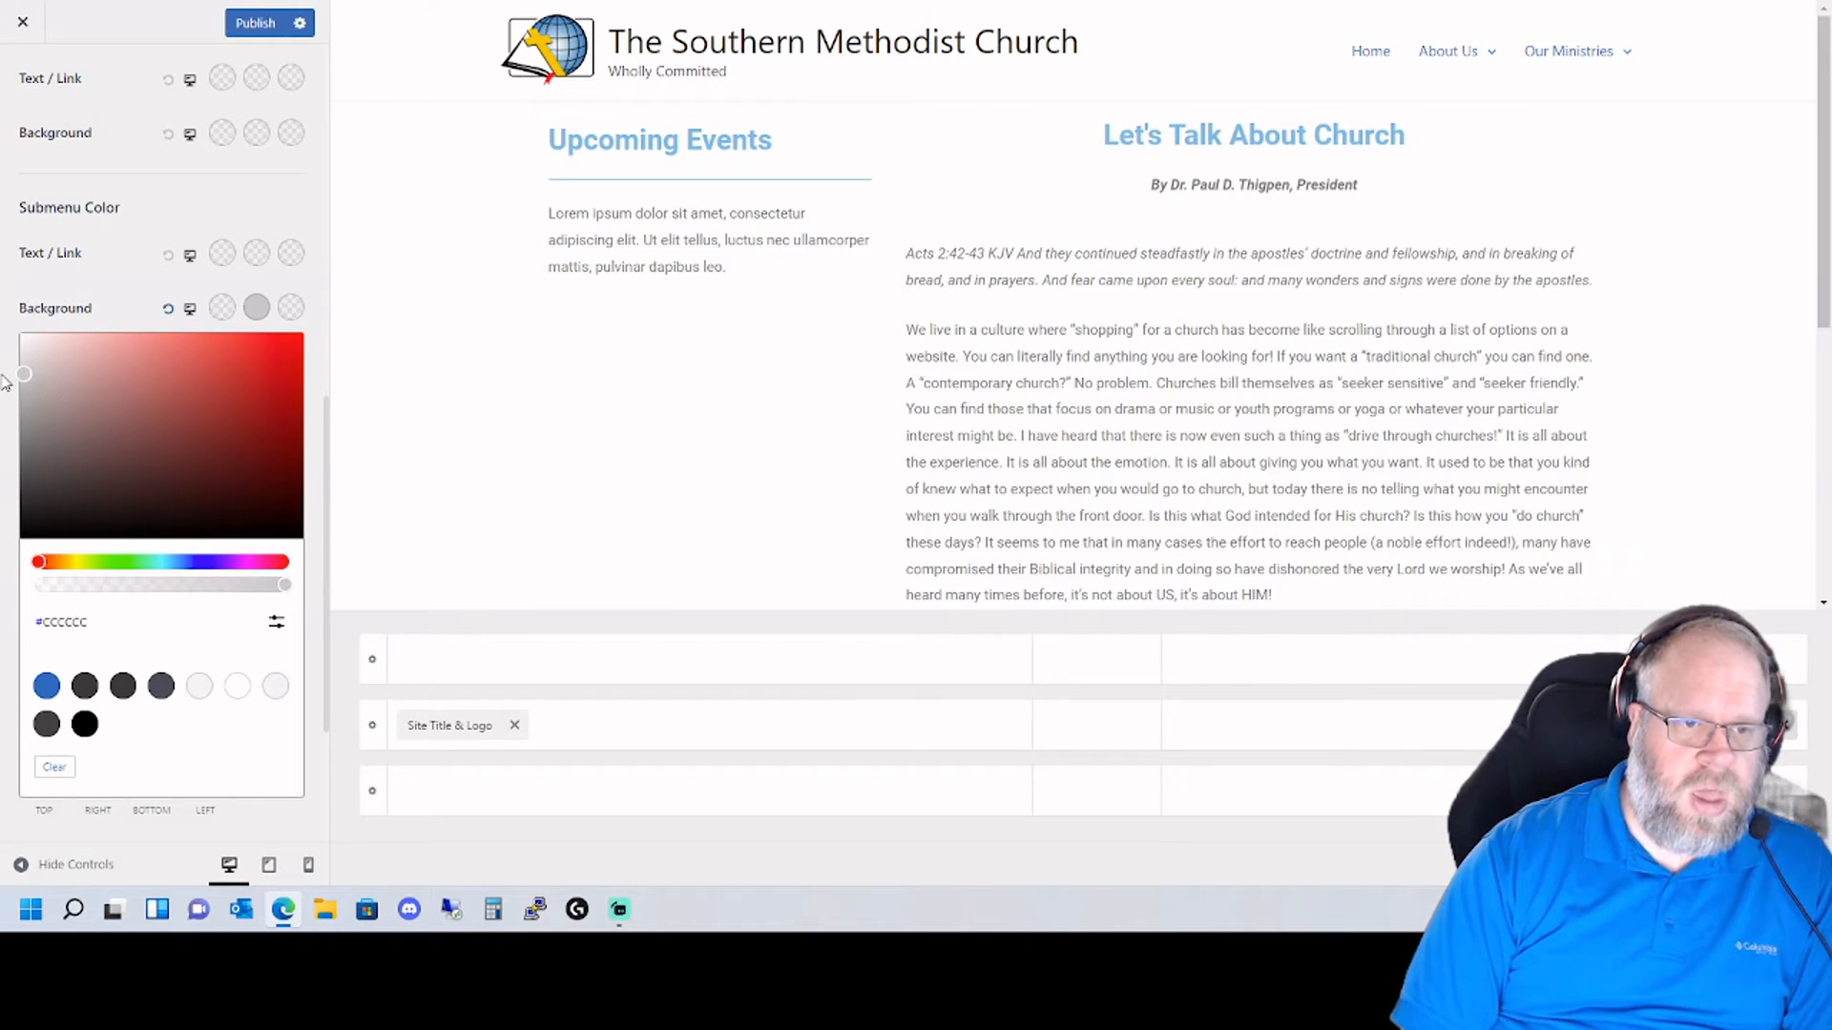
click(5, 382)
mouse_move(1447, 50)
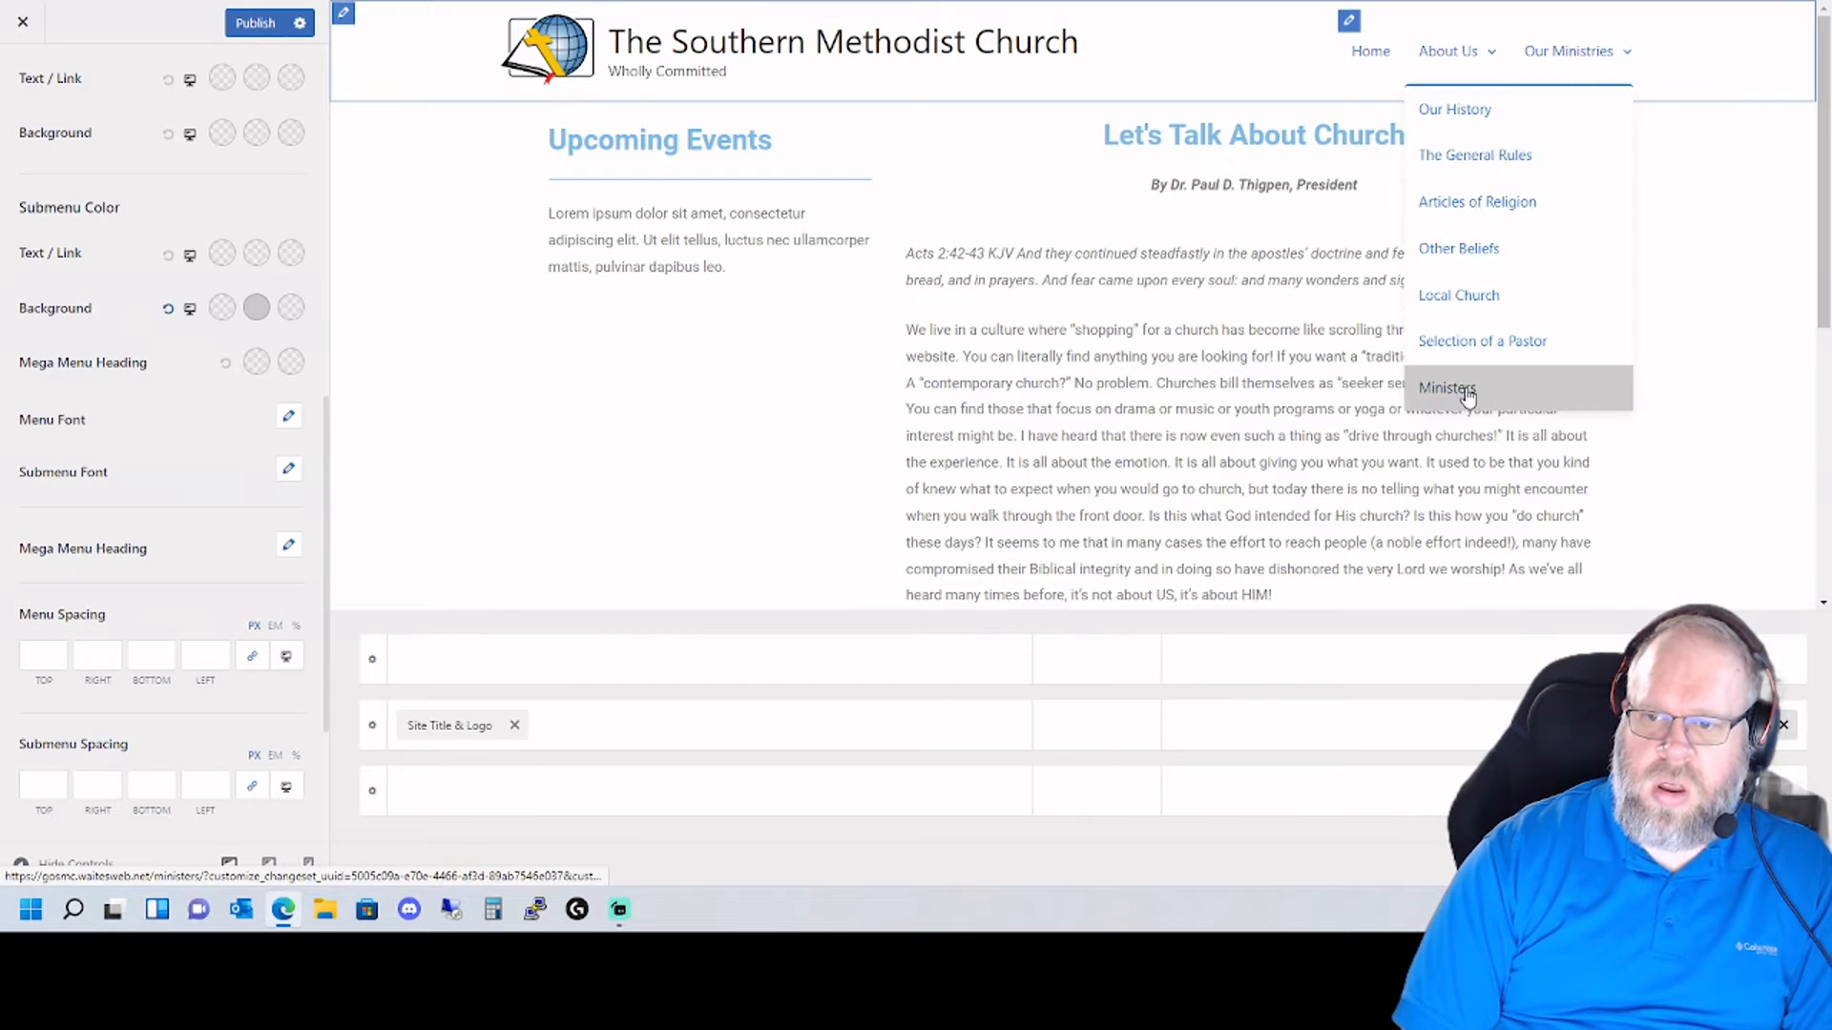
mouse_move(1585, 52)
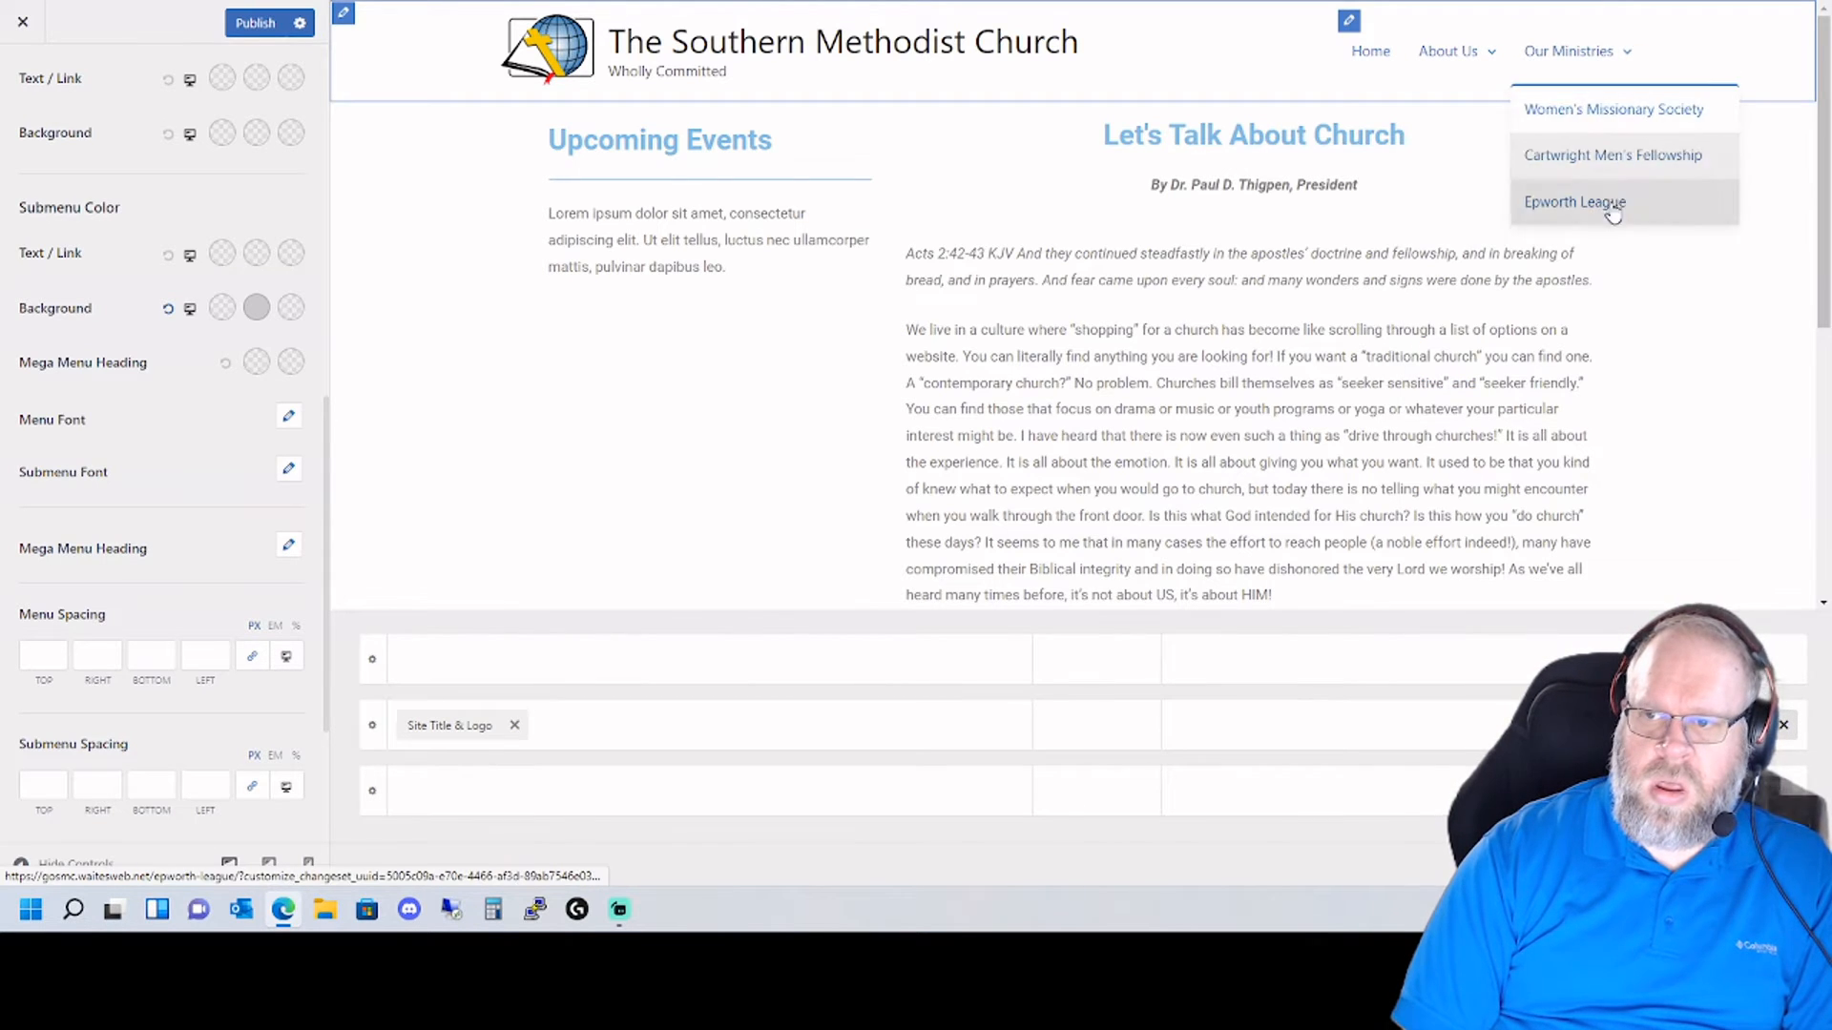
- Turn on the submenu Item Divider for the Primary Menu and publish the changes
scroll(86, 446, down, 2)
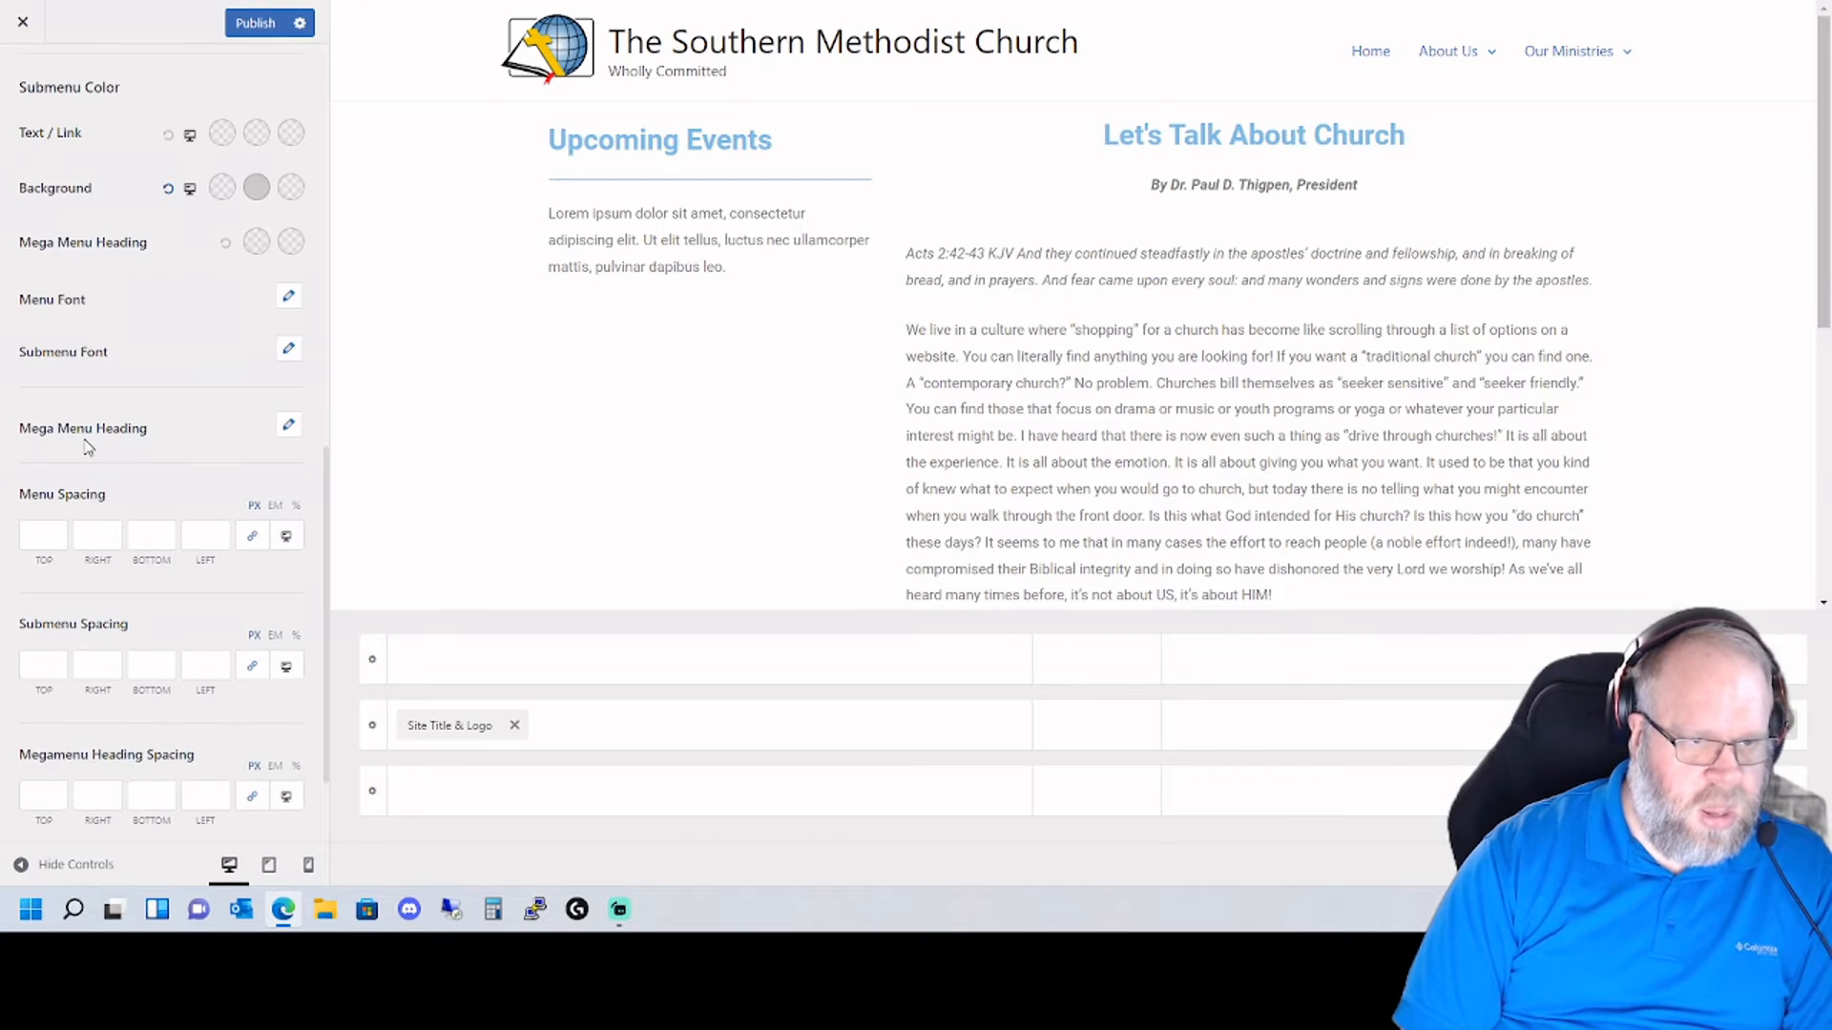
scroll(86, 447, down, 2)
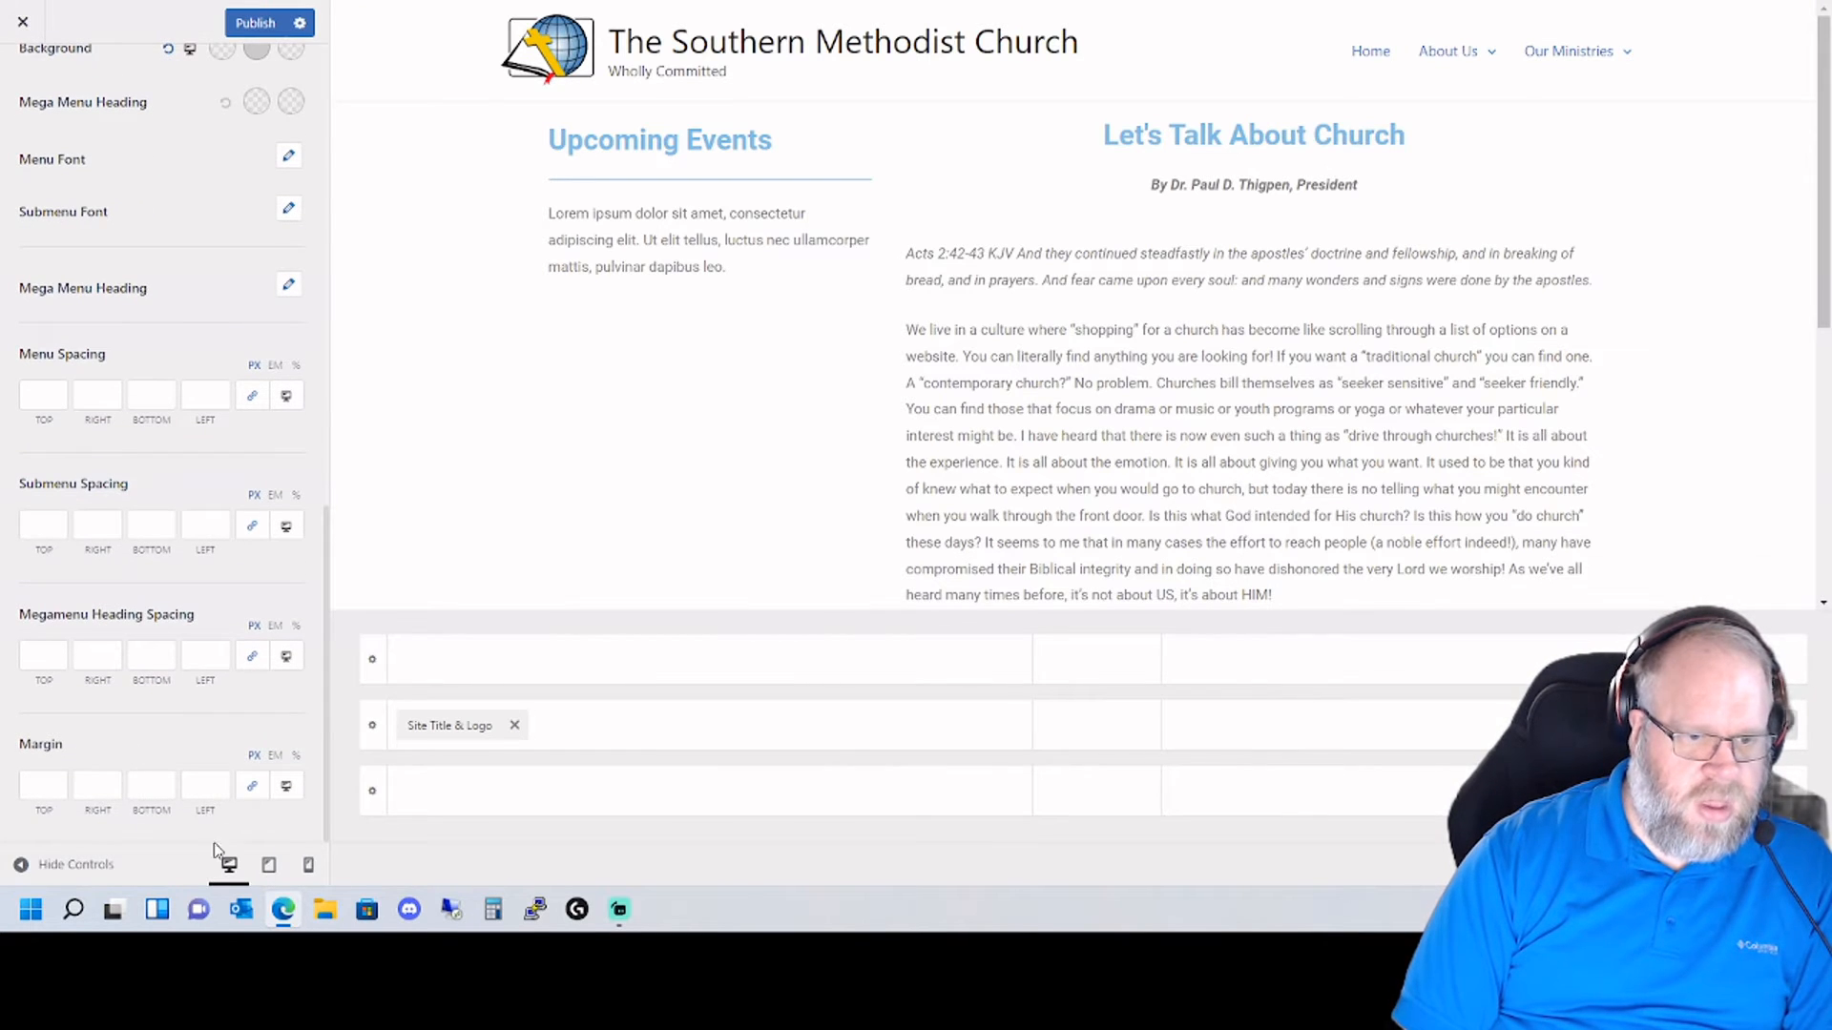
scroll(210, 596, up, 12)
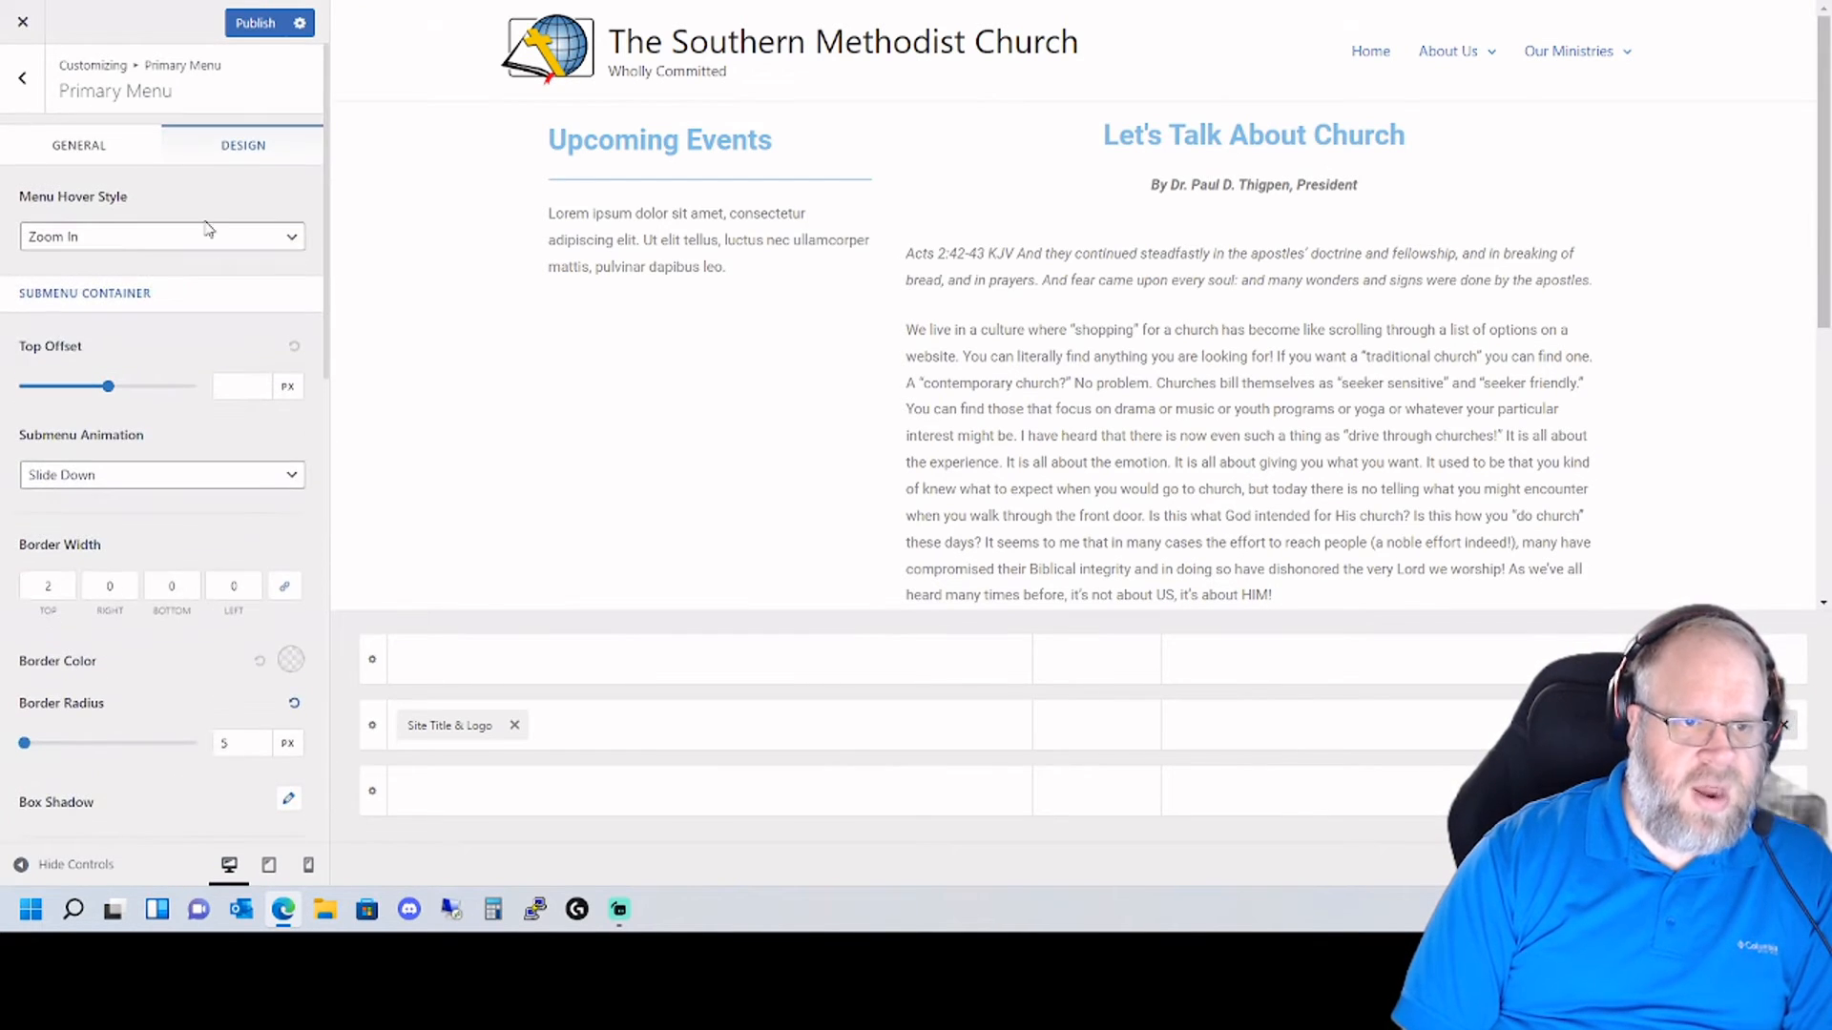
click(71, 146)
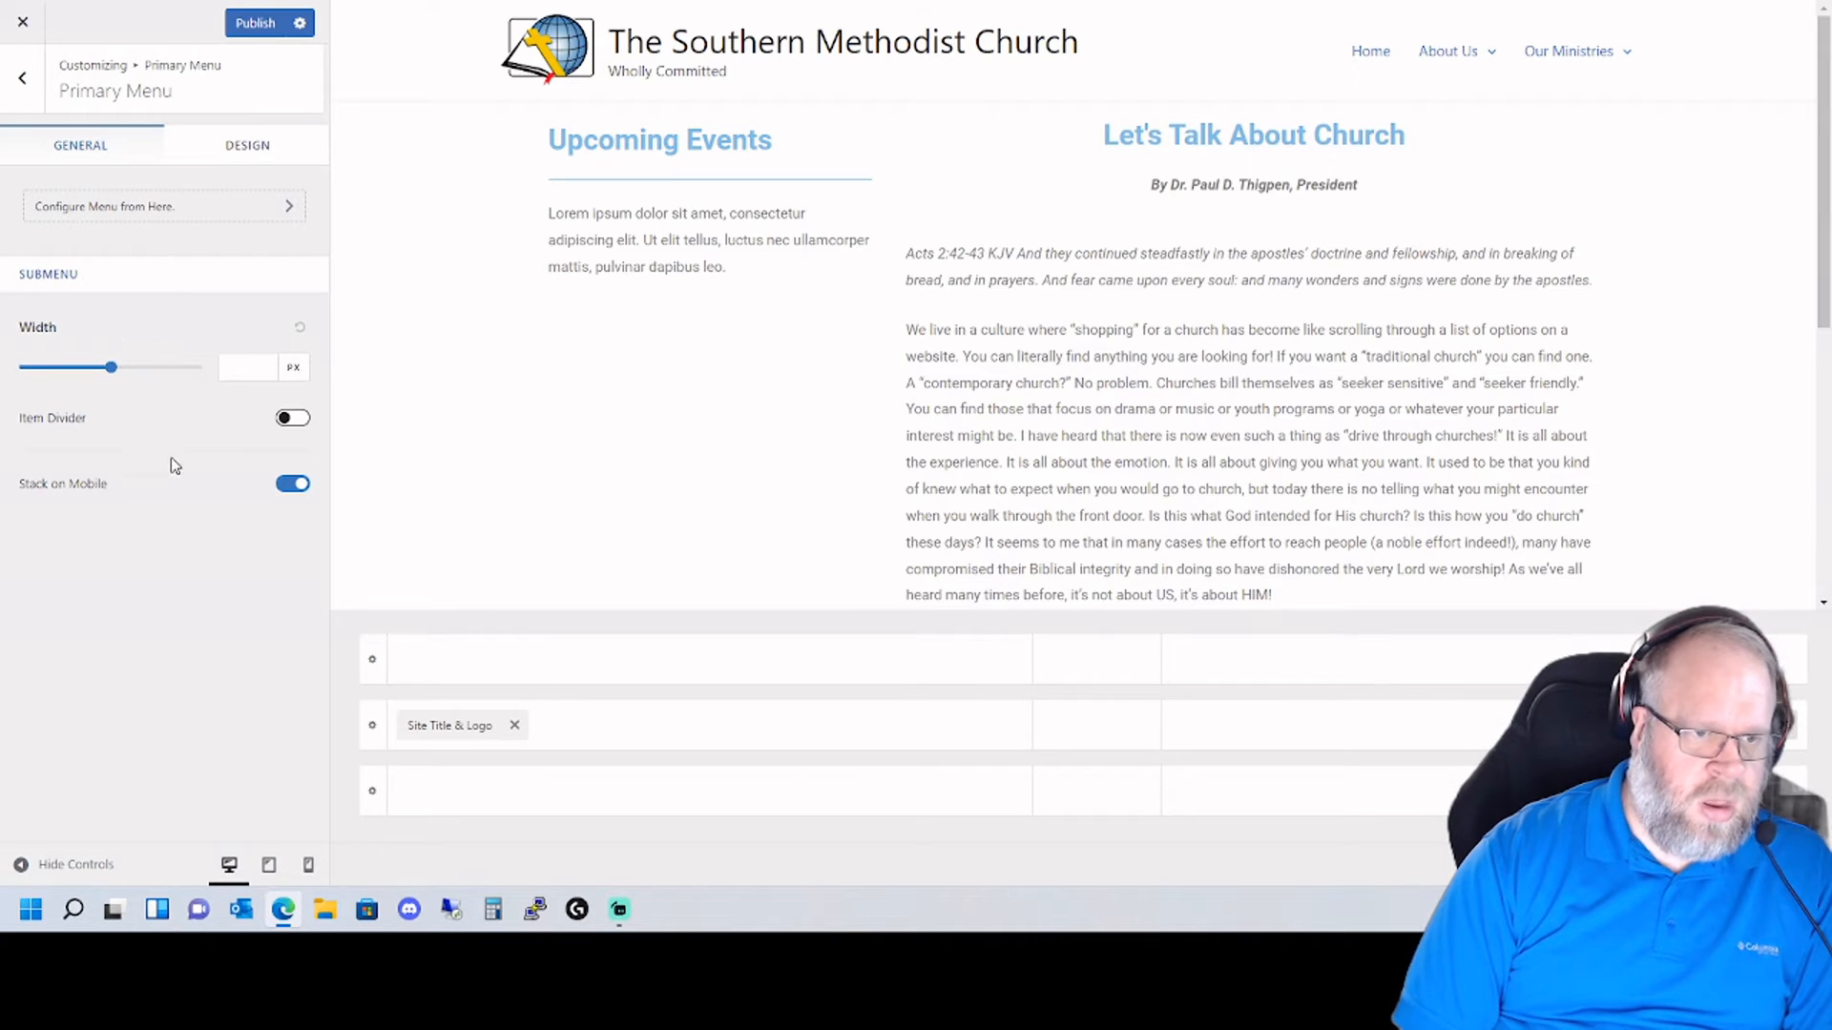
click(296, 421)
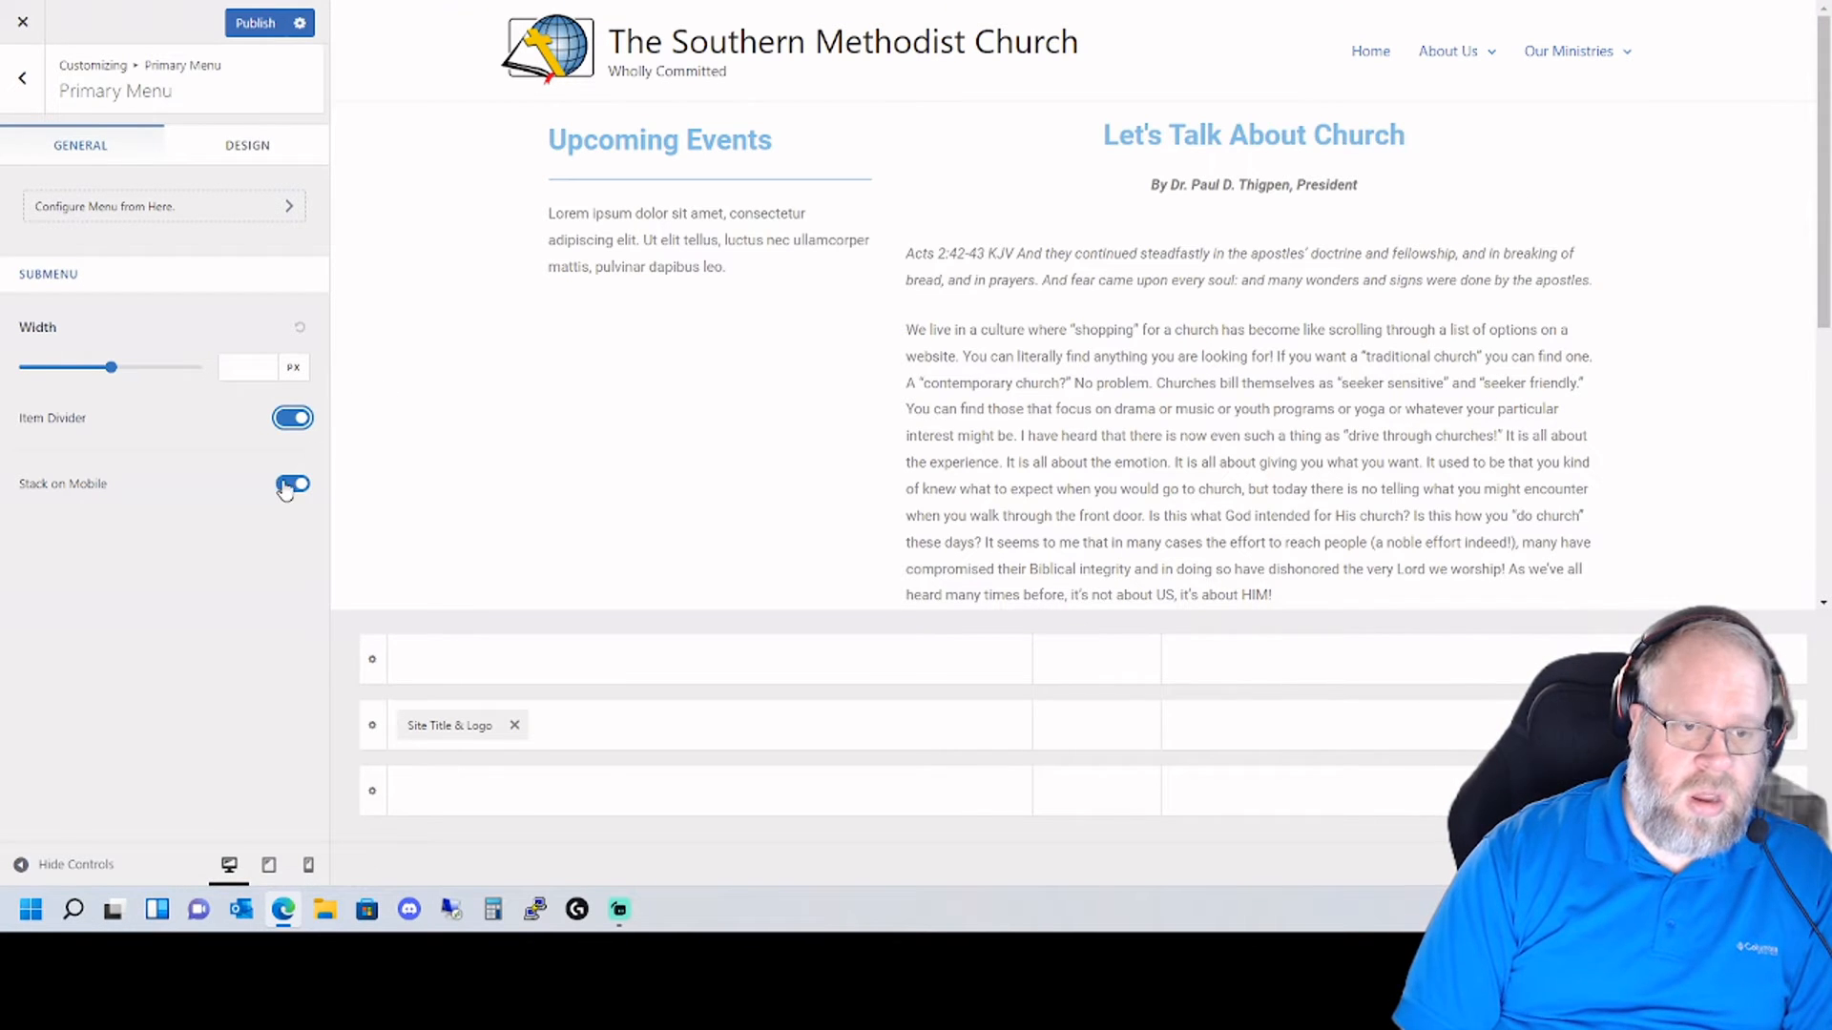
click(254, 27)
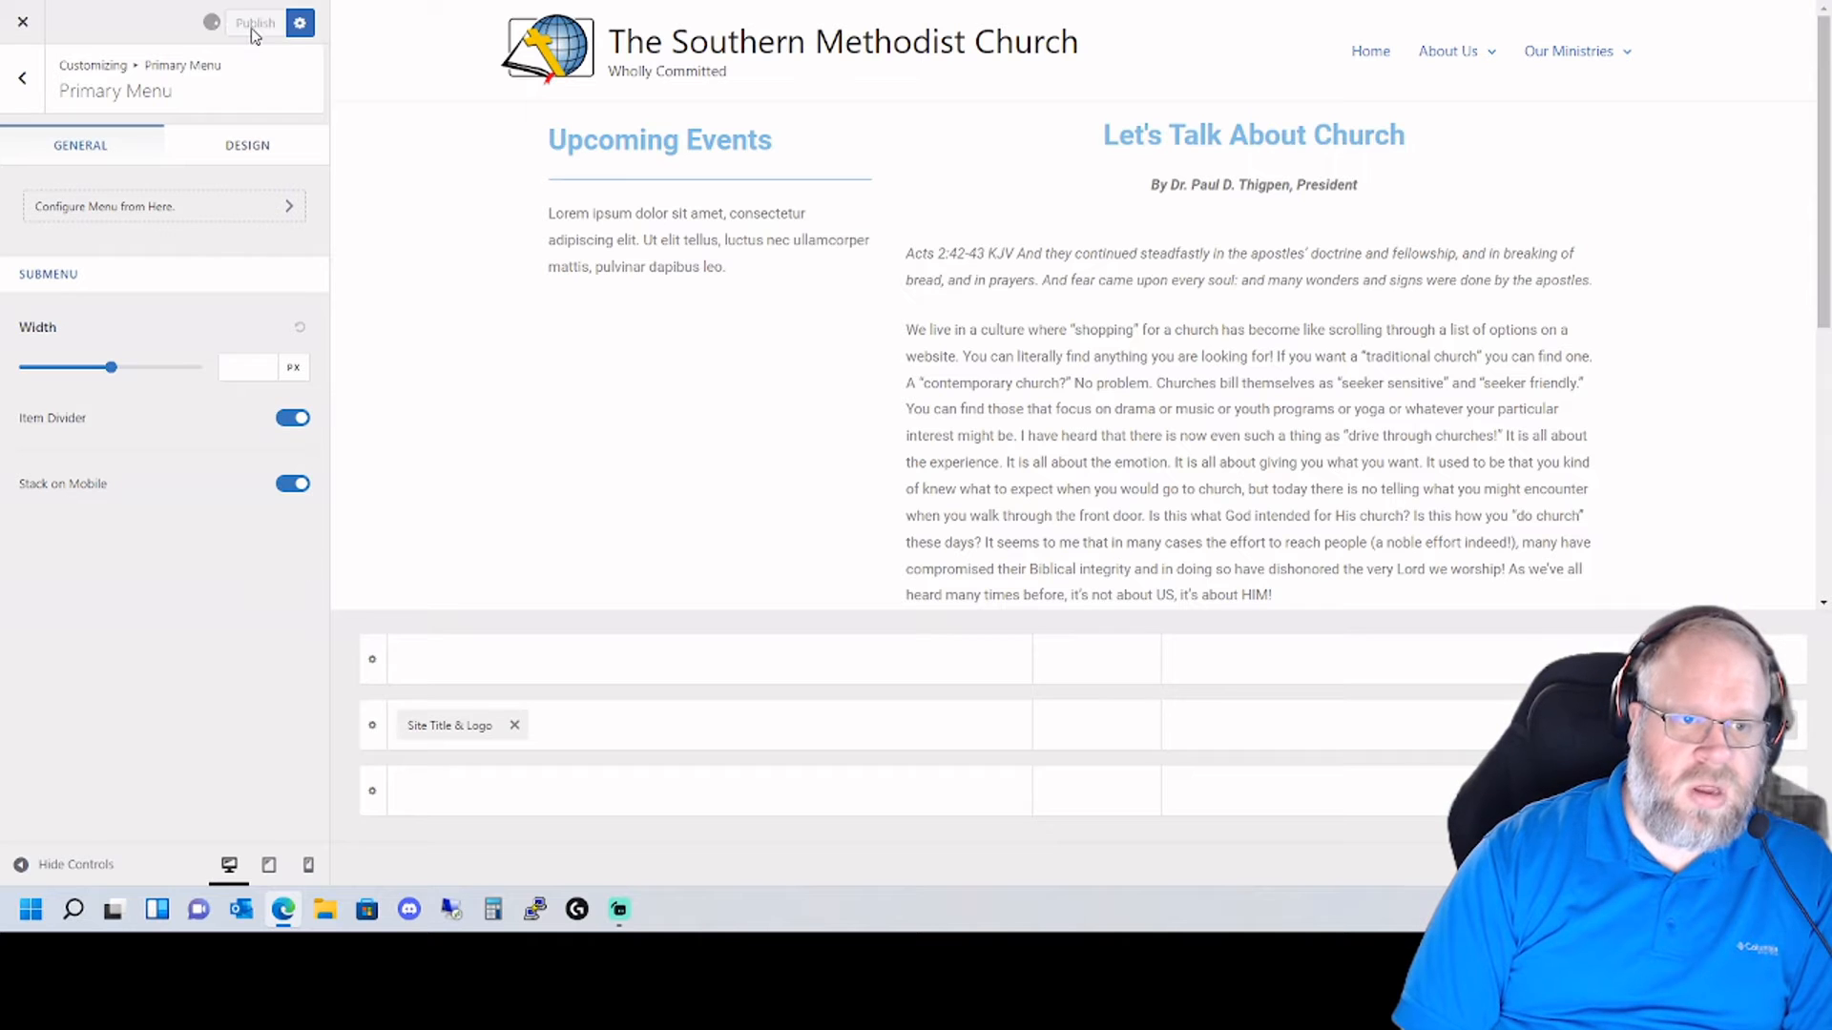
- Open the menu configuration and look through the theme's menu locations
click(188, 209)
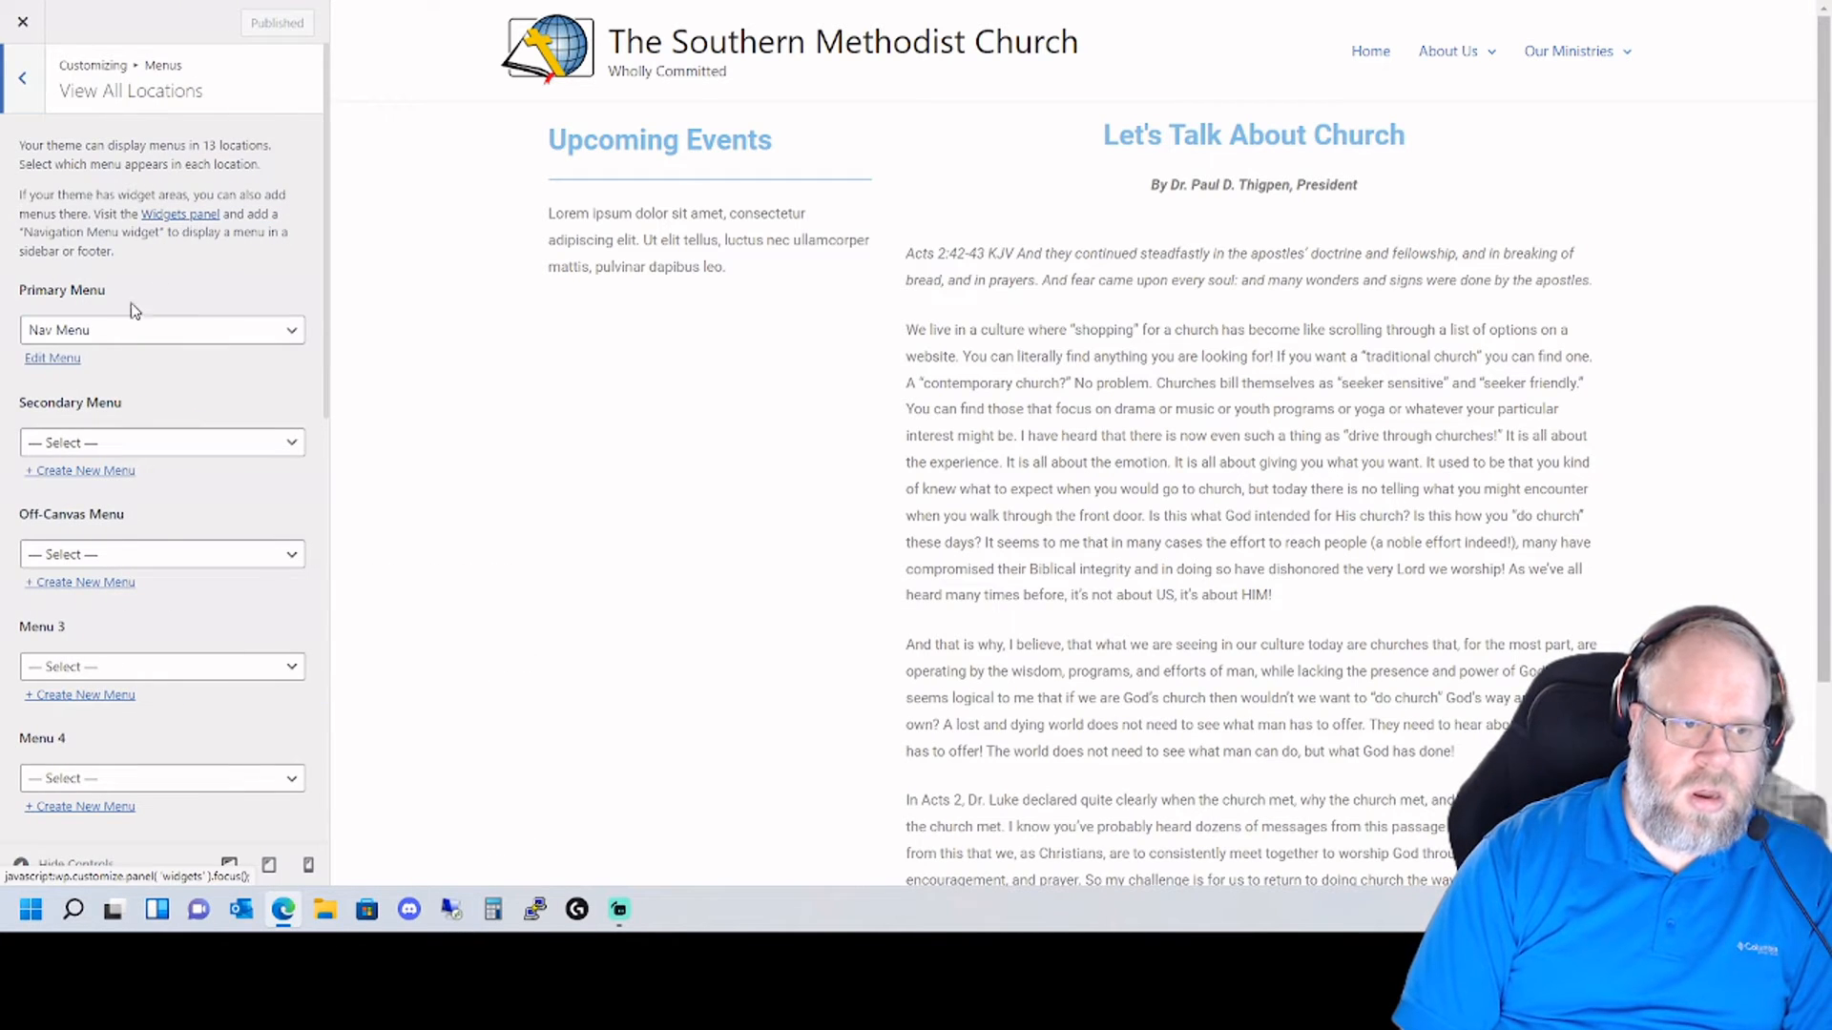
scroll(204, 429, down, 3)
scroll(206, 434, down, 3)
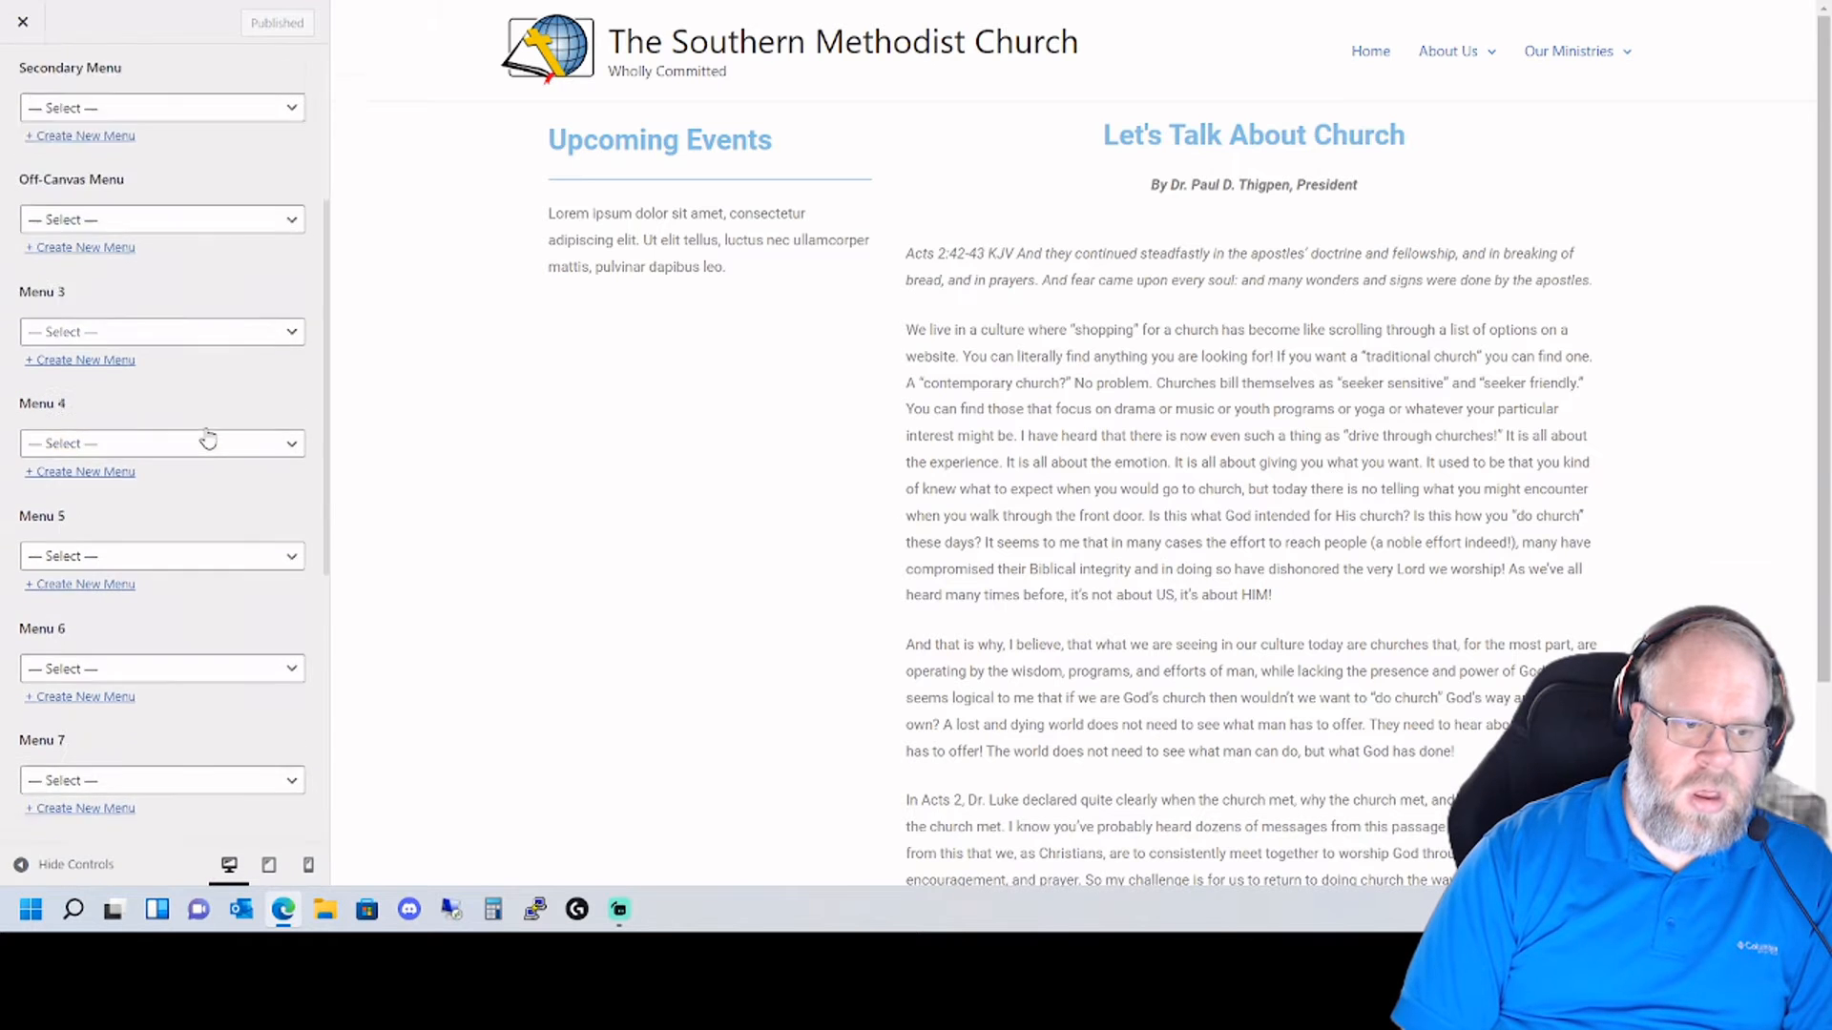
scroll(215, 434, up, 6)
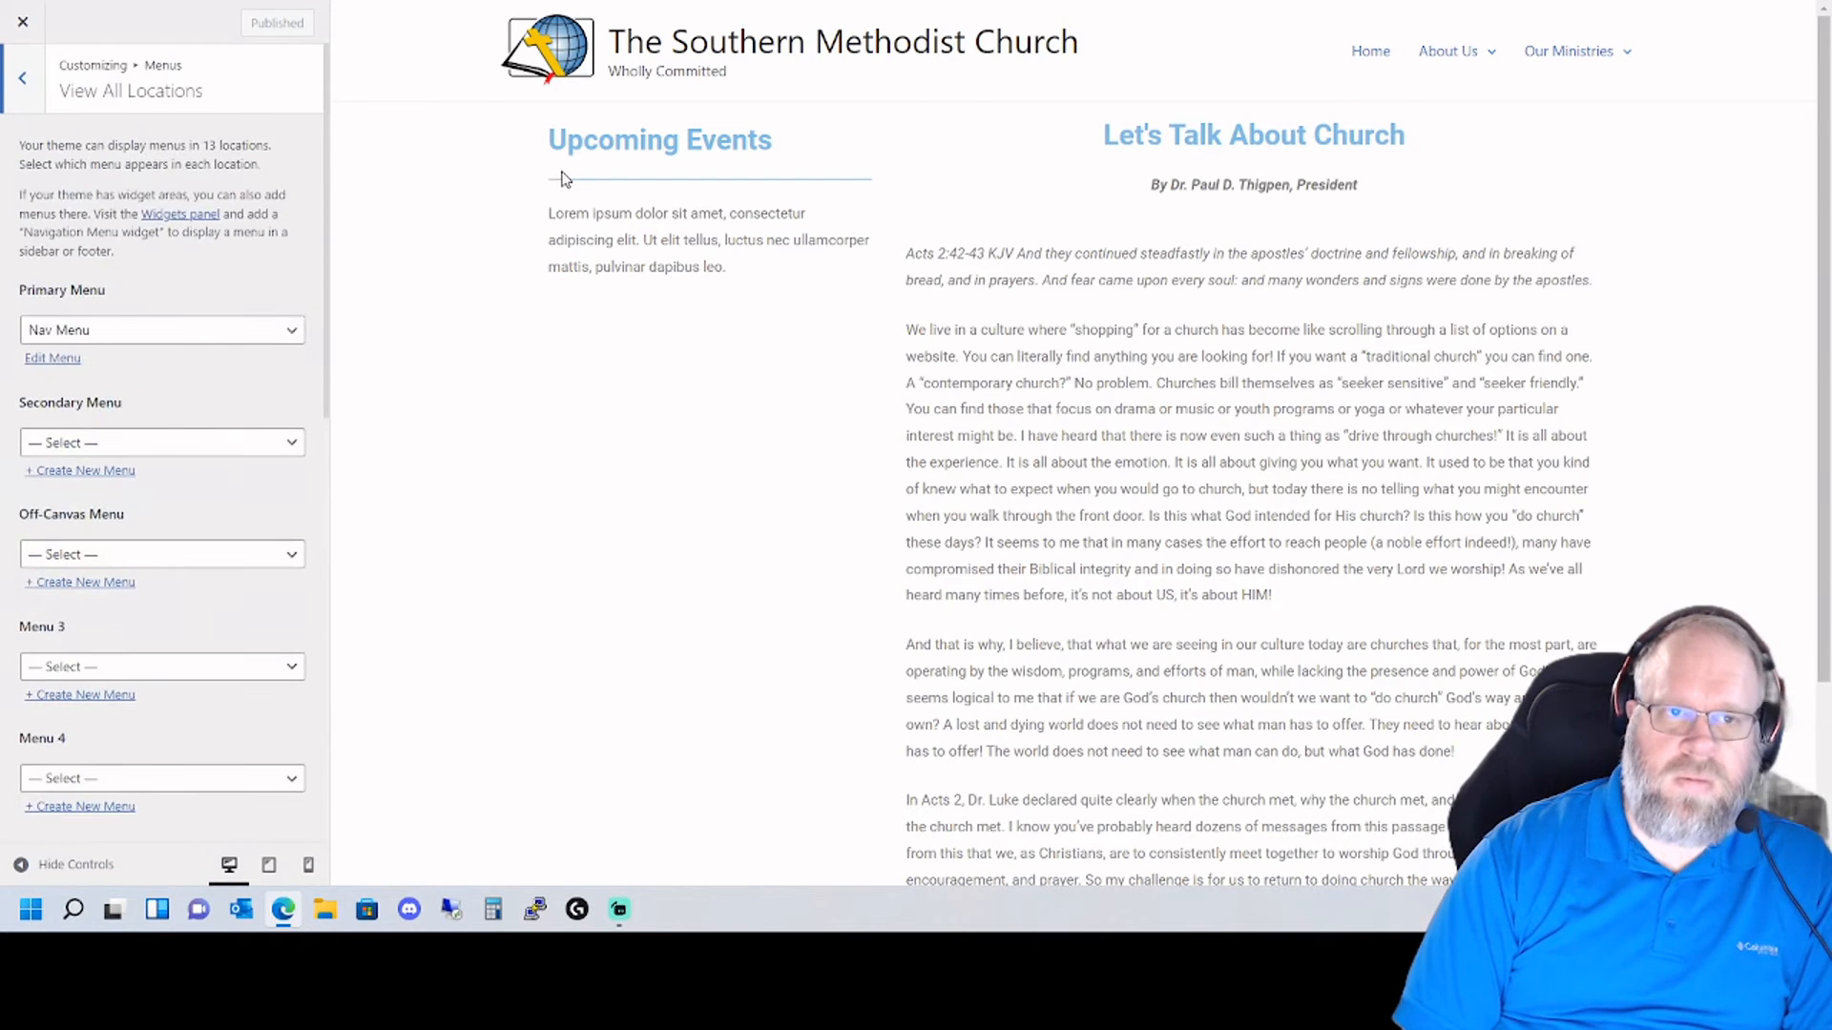
- Check the About Us and Our Ministries submenus on the live home page and look through the page down to its footer
key(ctrl+Tab)
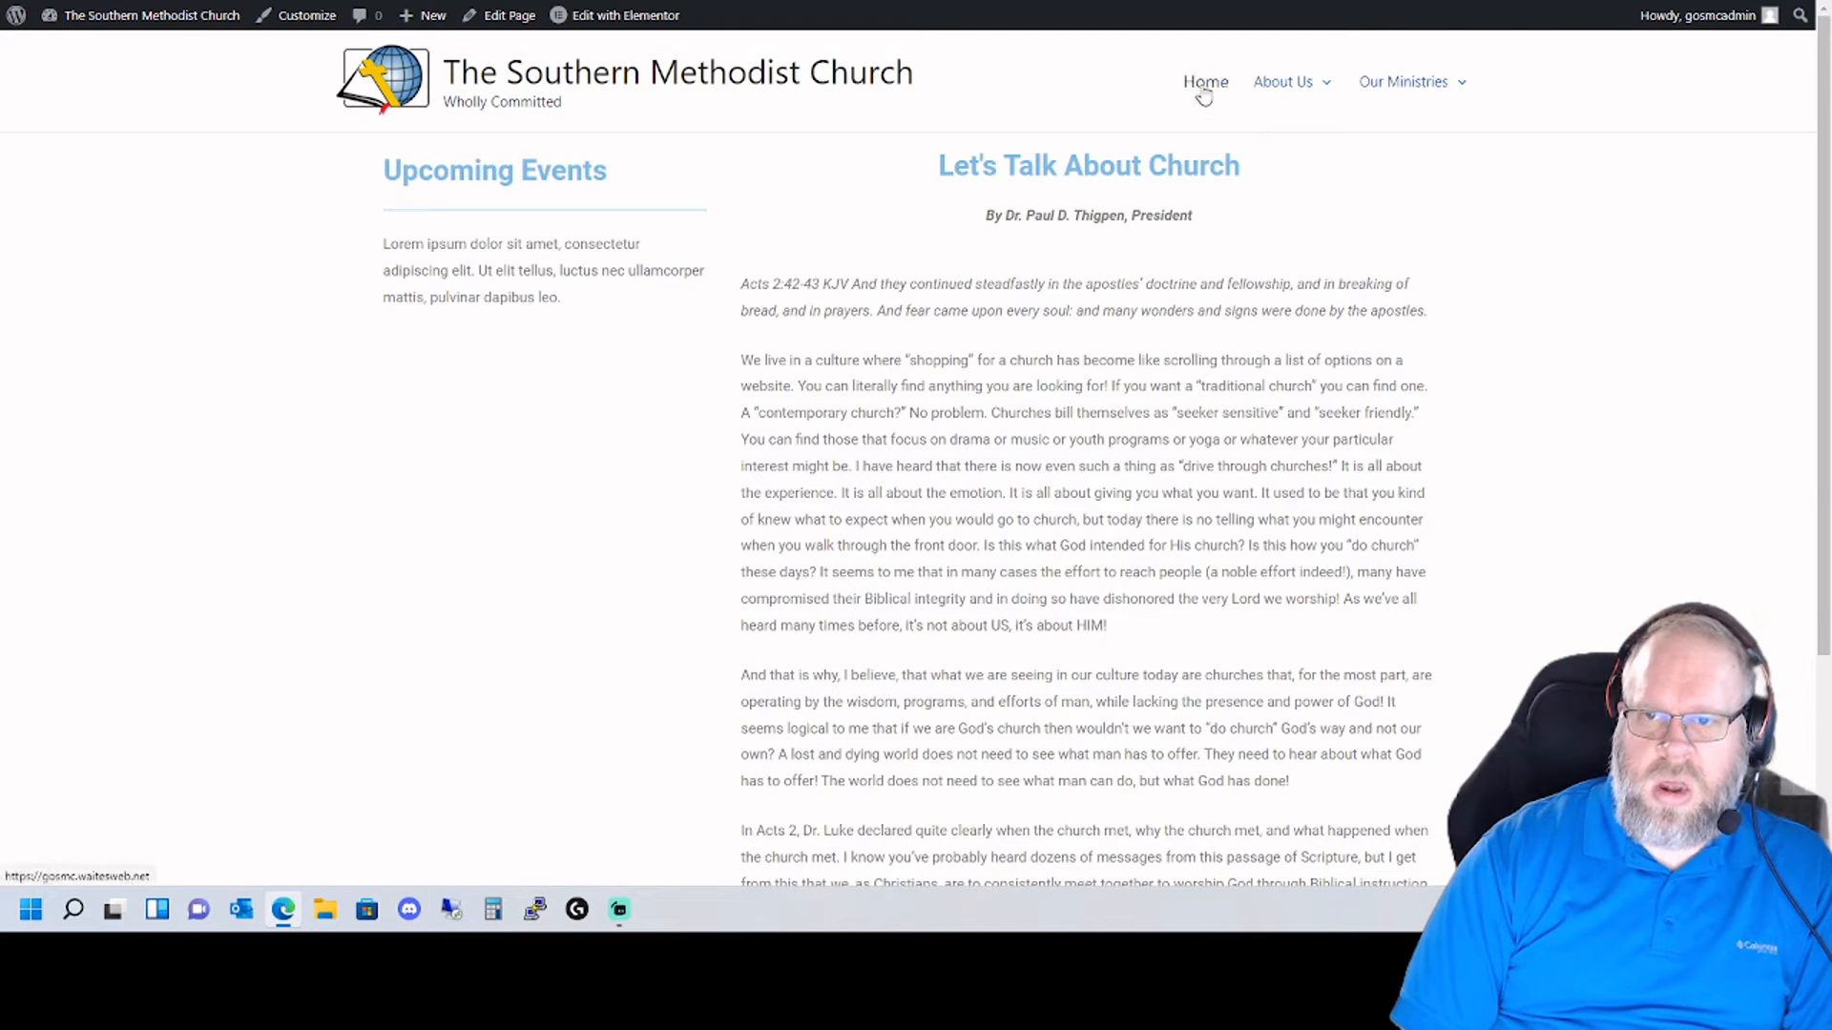
mouse_move(1271, 84)
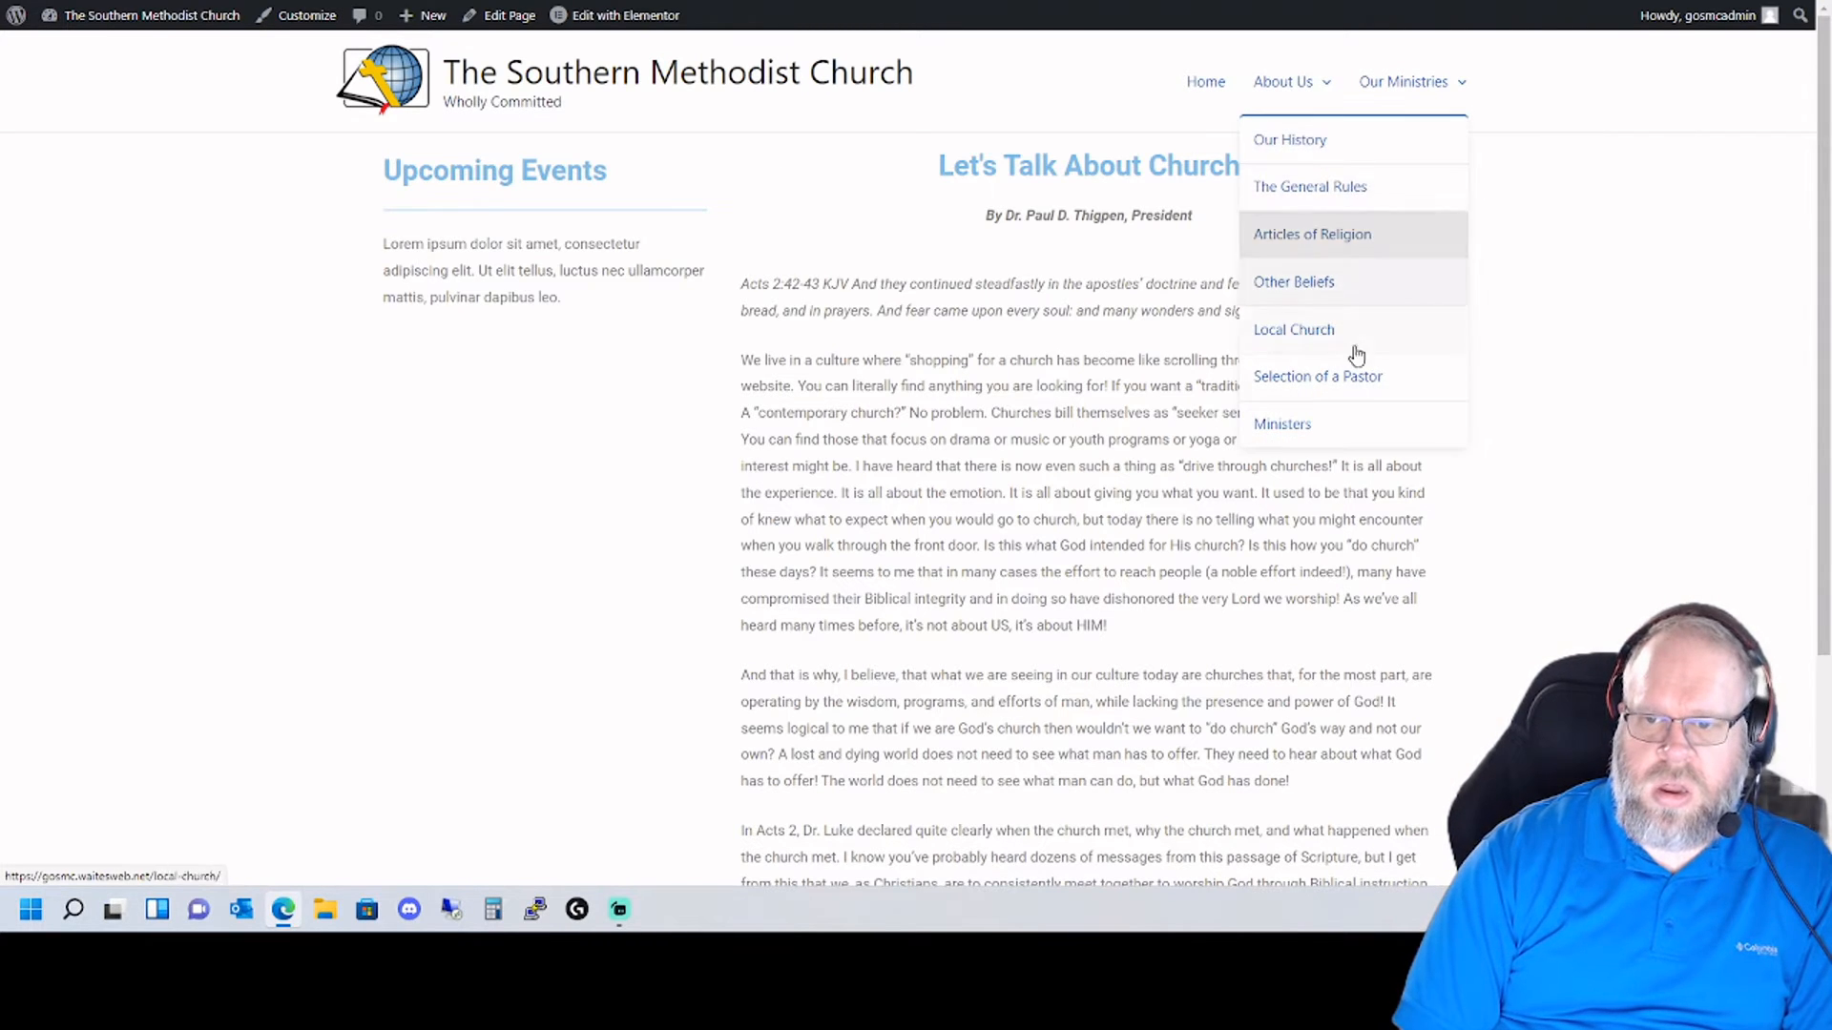
mouse_move(1421, 84)
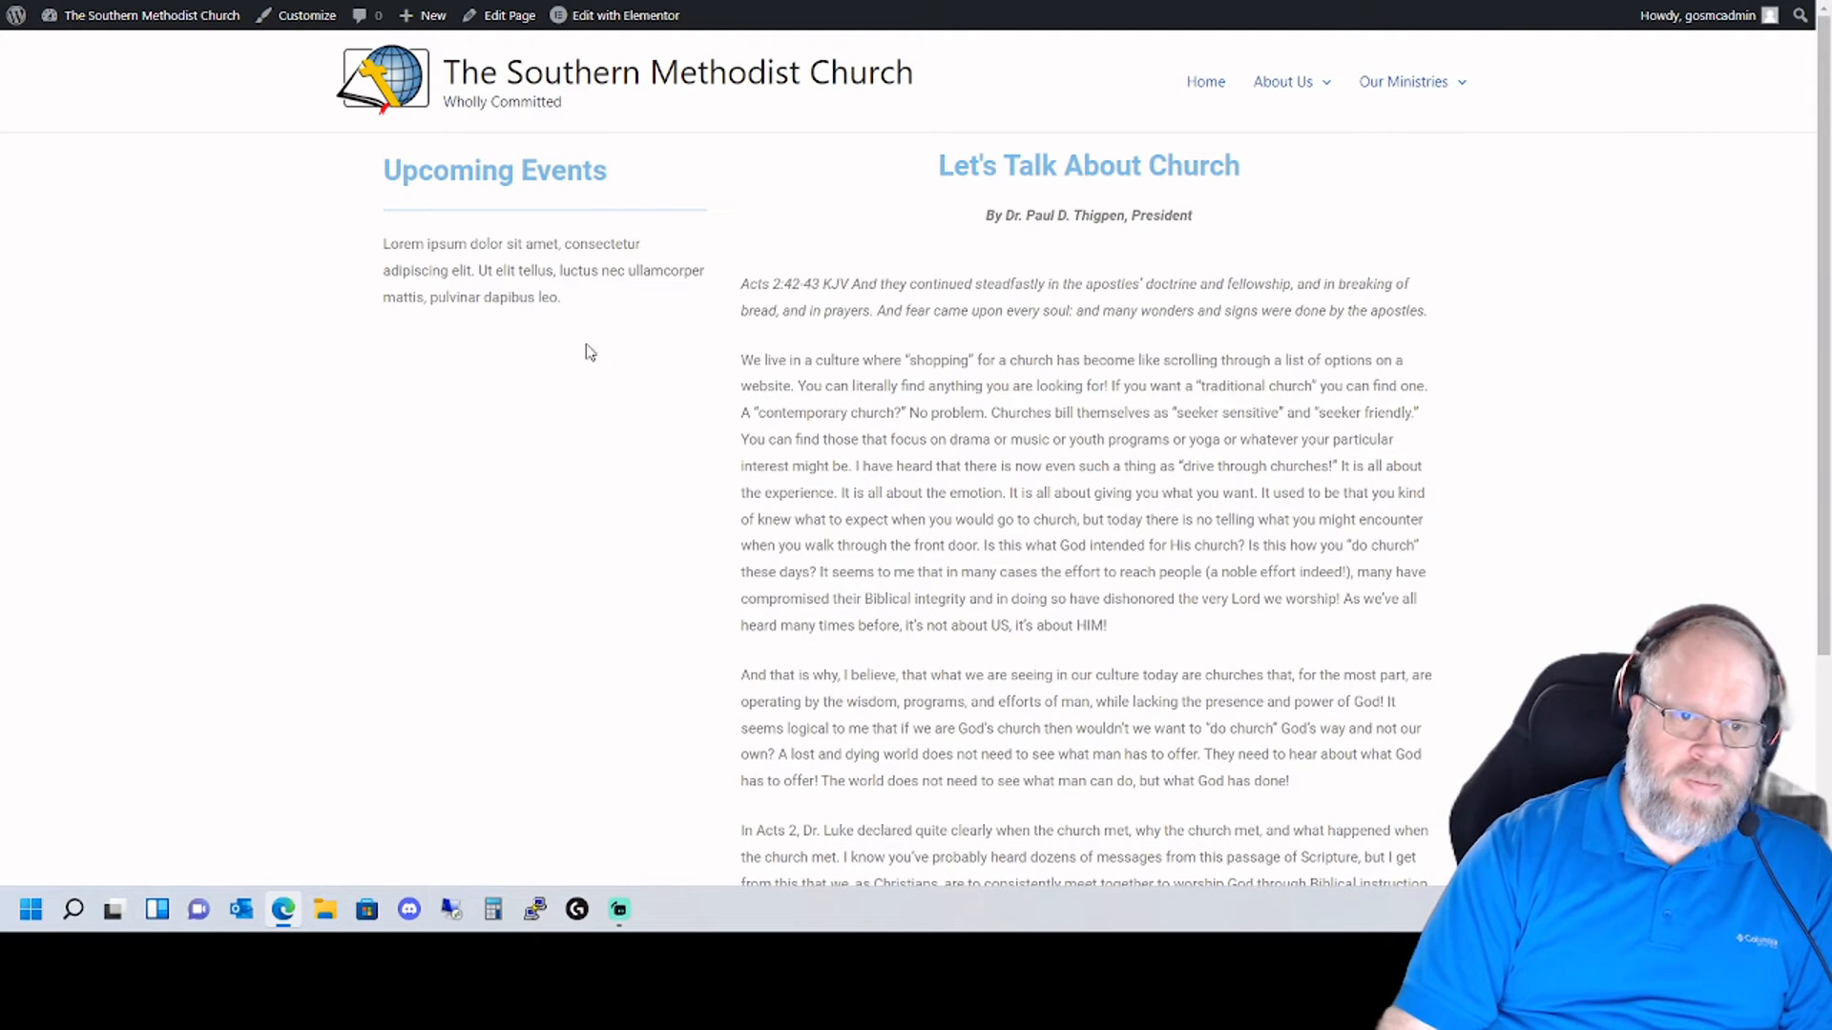
scroll(1022, 389, down, 3)
scroll(1027, 381, up, 2)
scroll(1027, 383, down, 2)
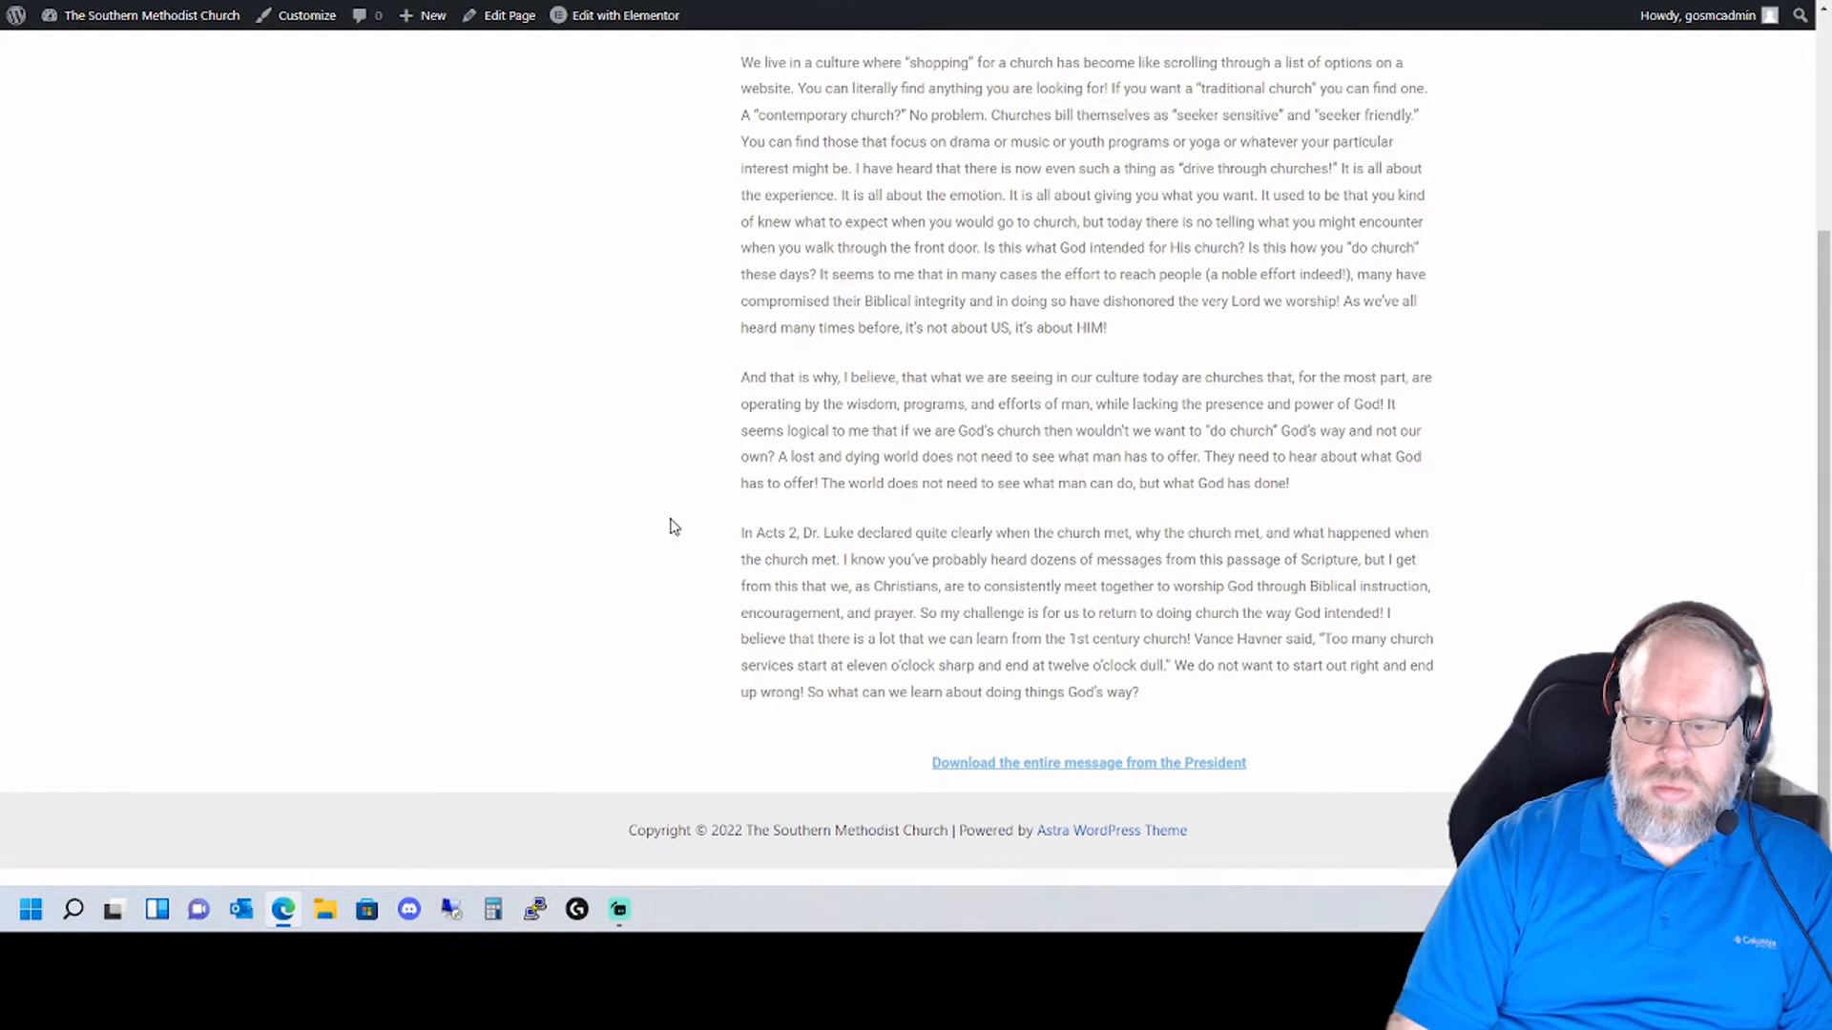
scroll(658, 520, up, 3)
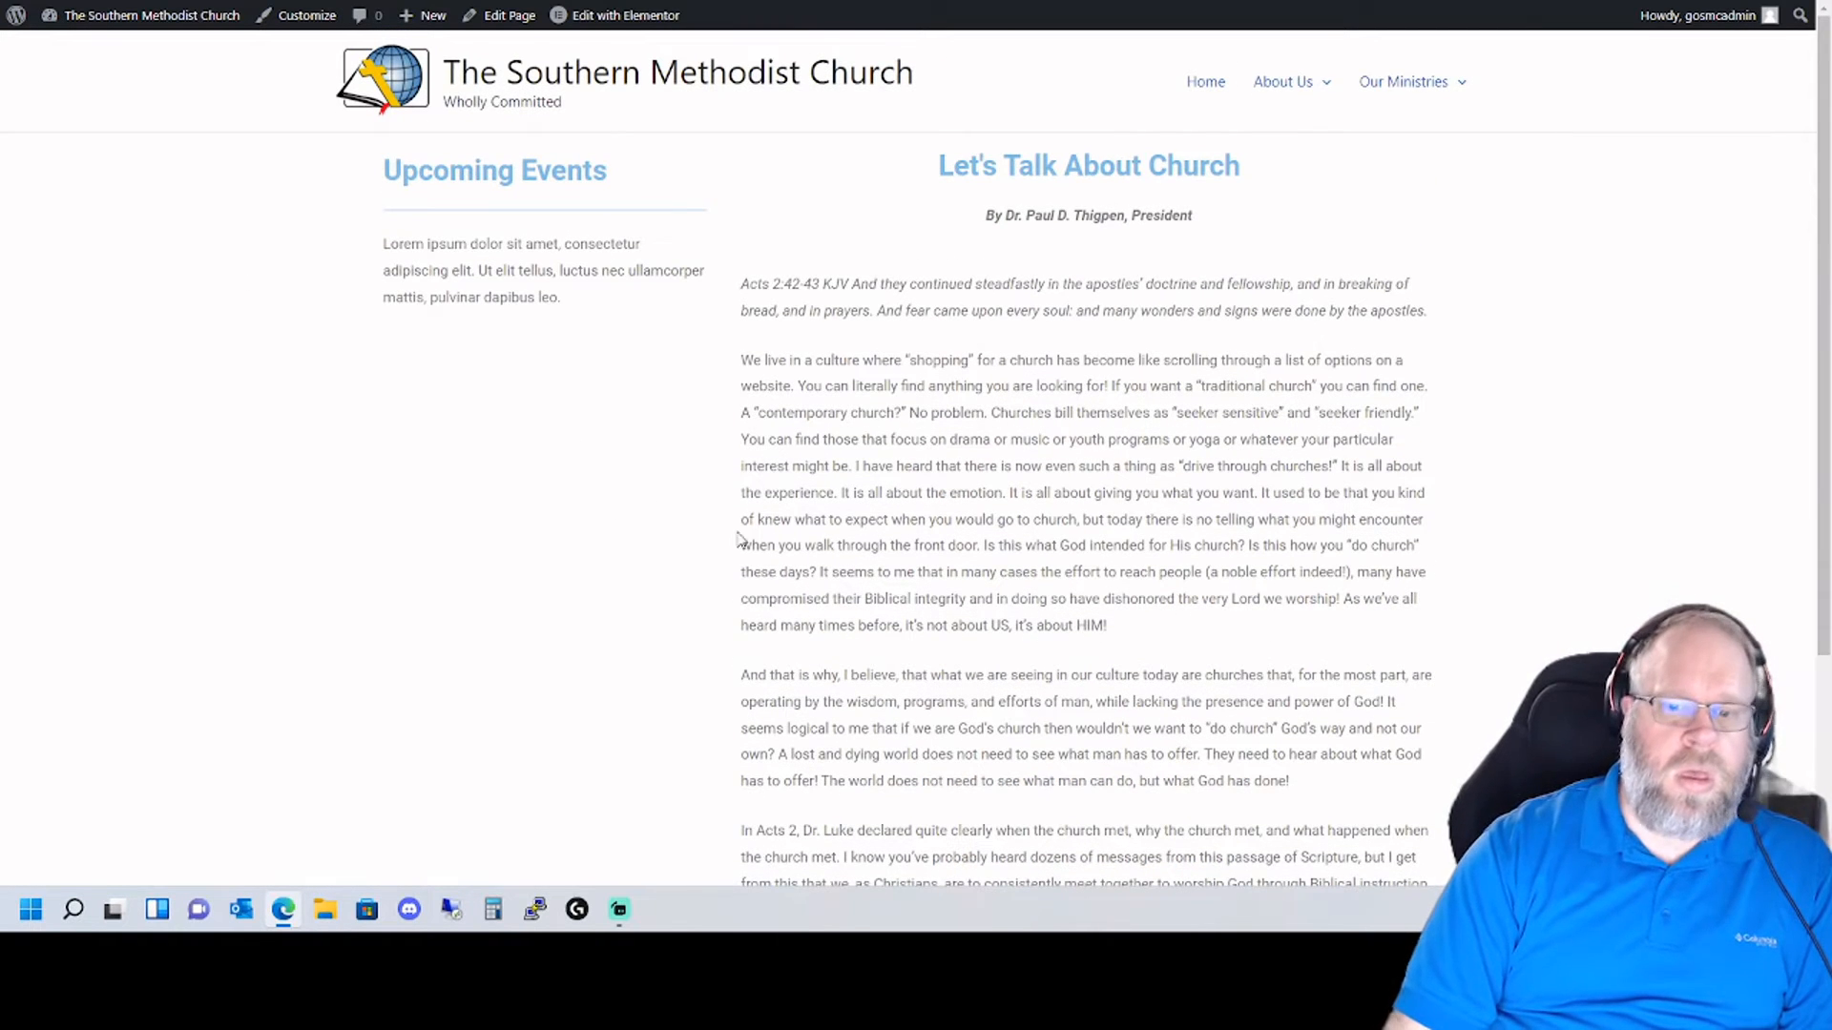
scroll(820, 601, down, 3)
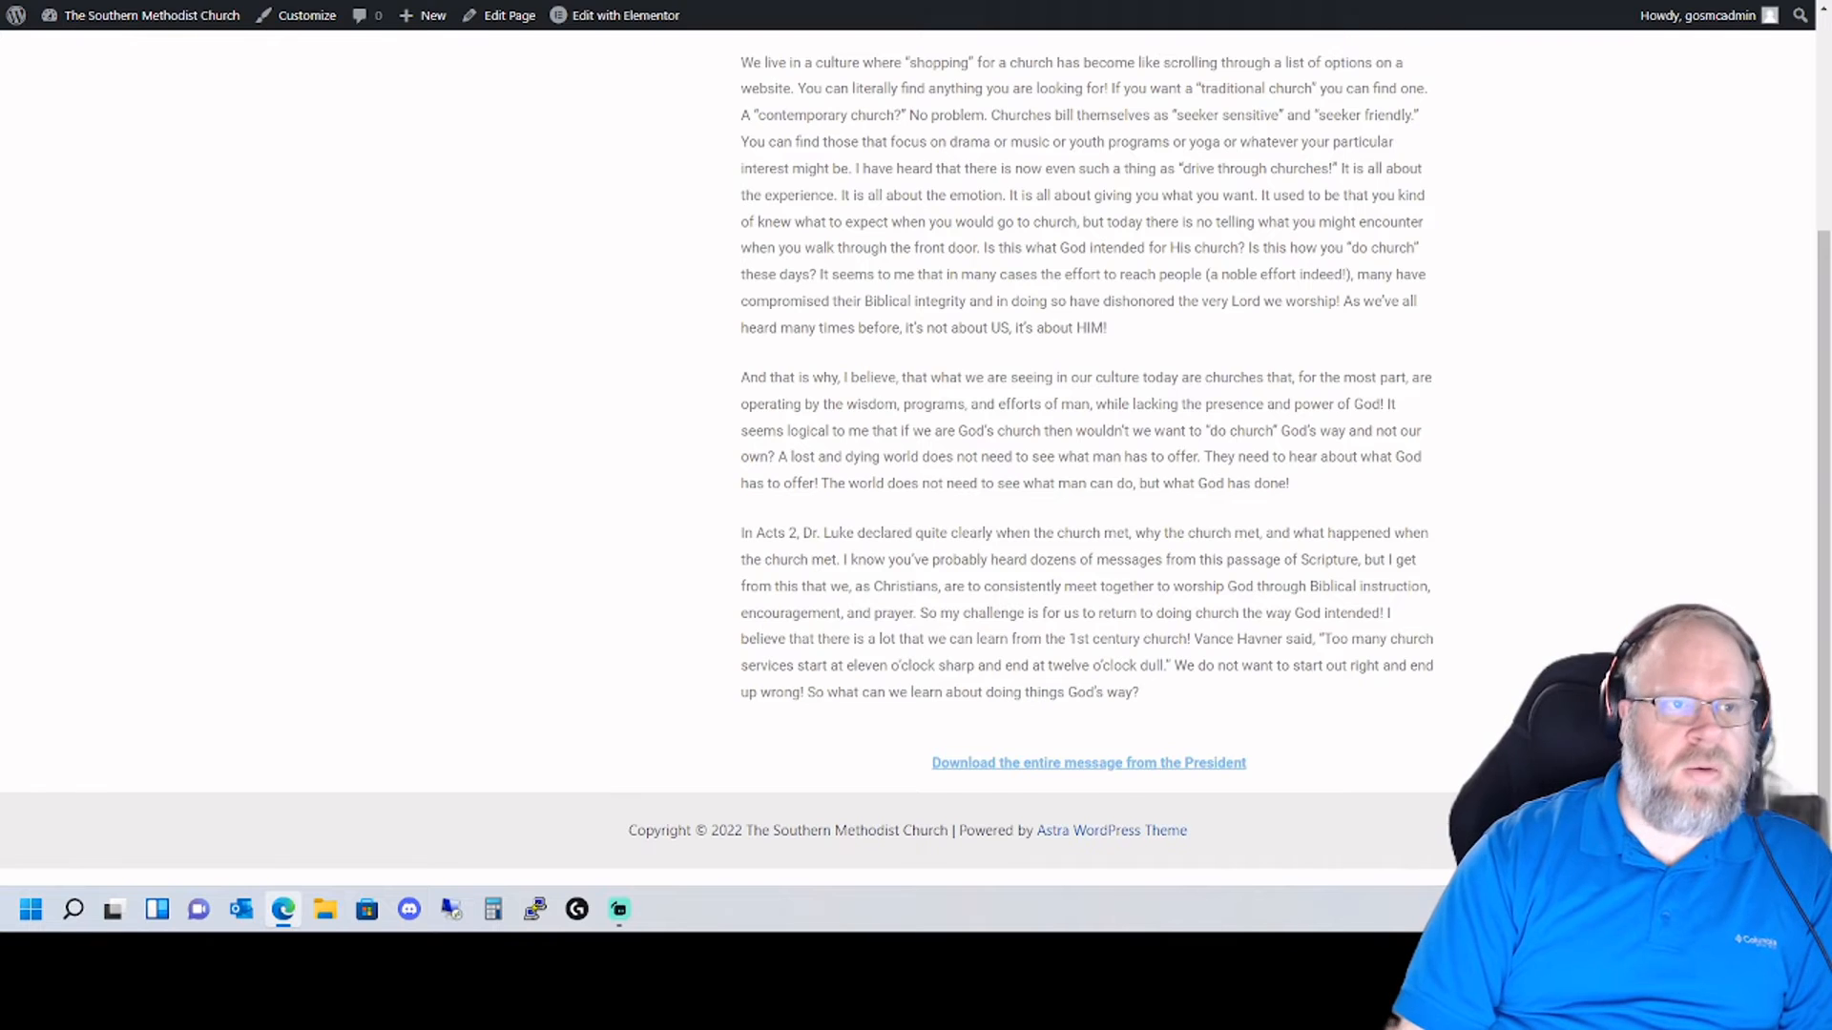
- Open the footer's Copyright element for editing in the theme customizer
click(298, 15)
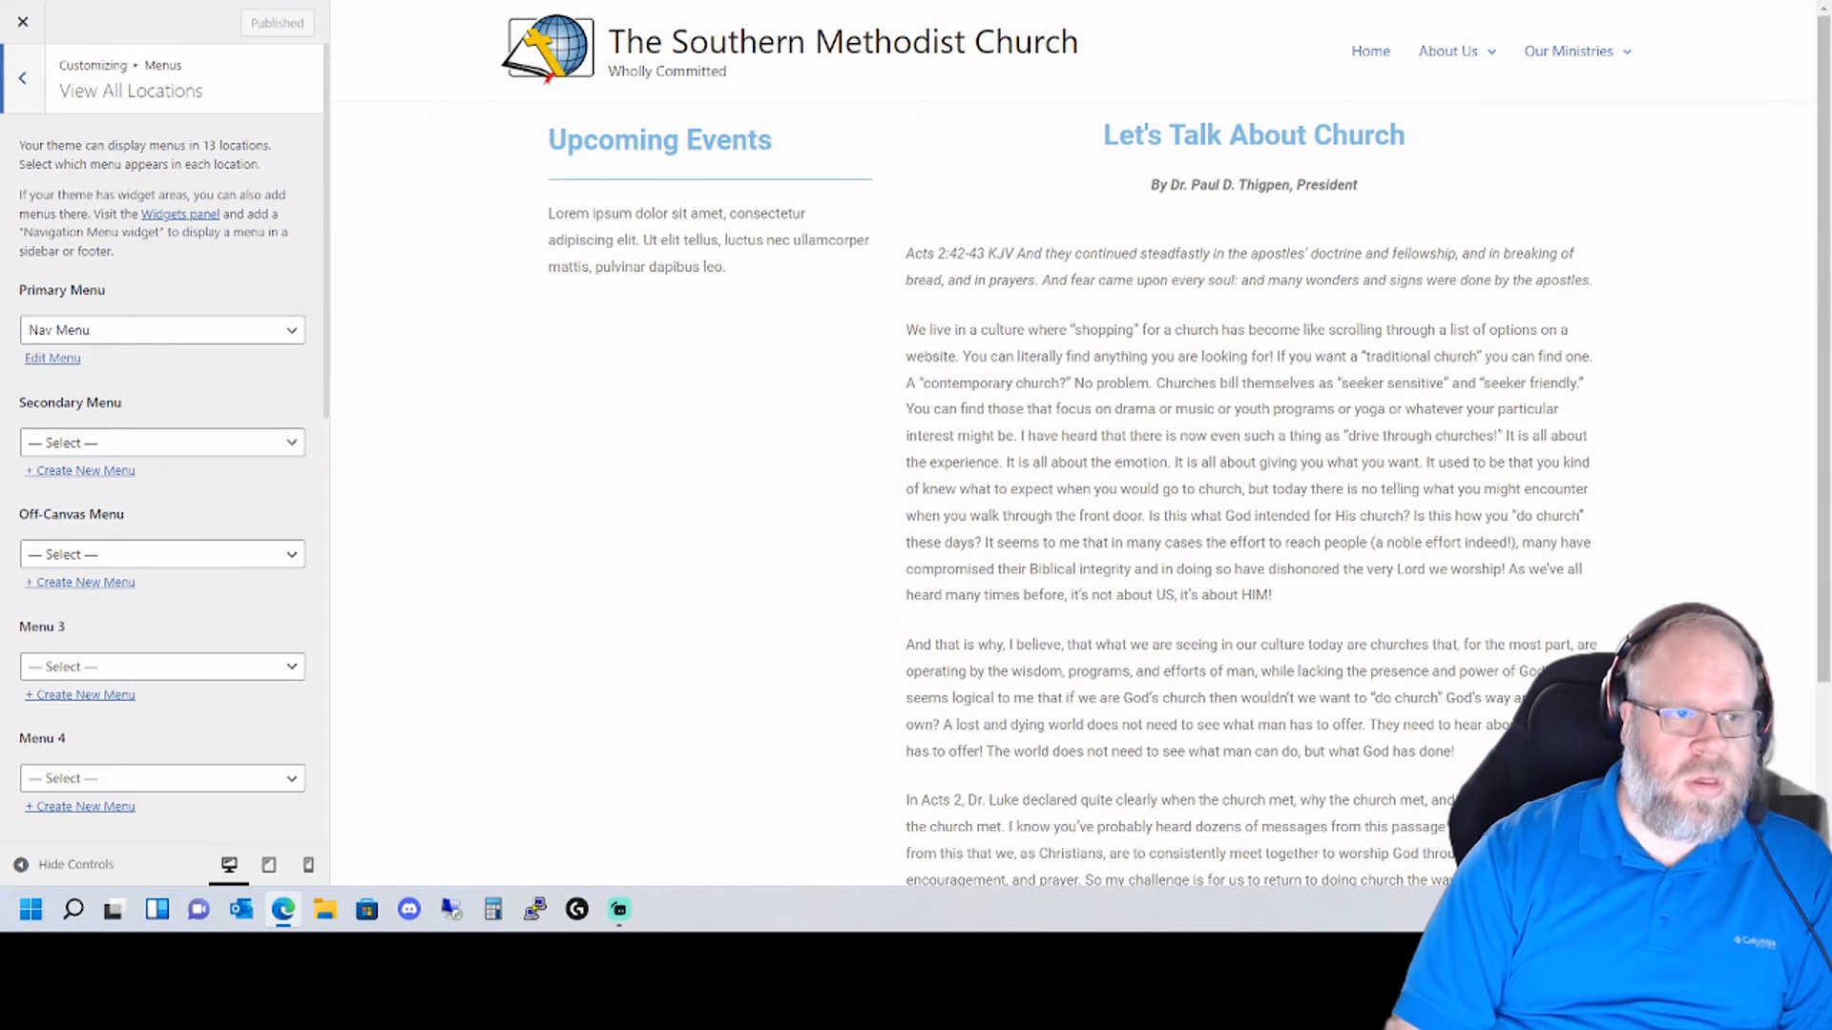
click(22, 21)
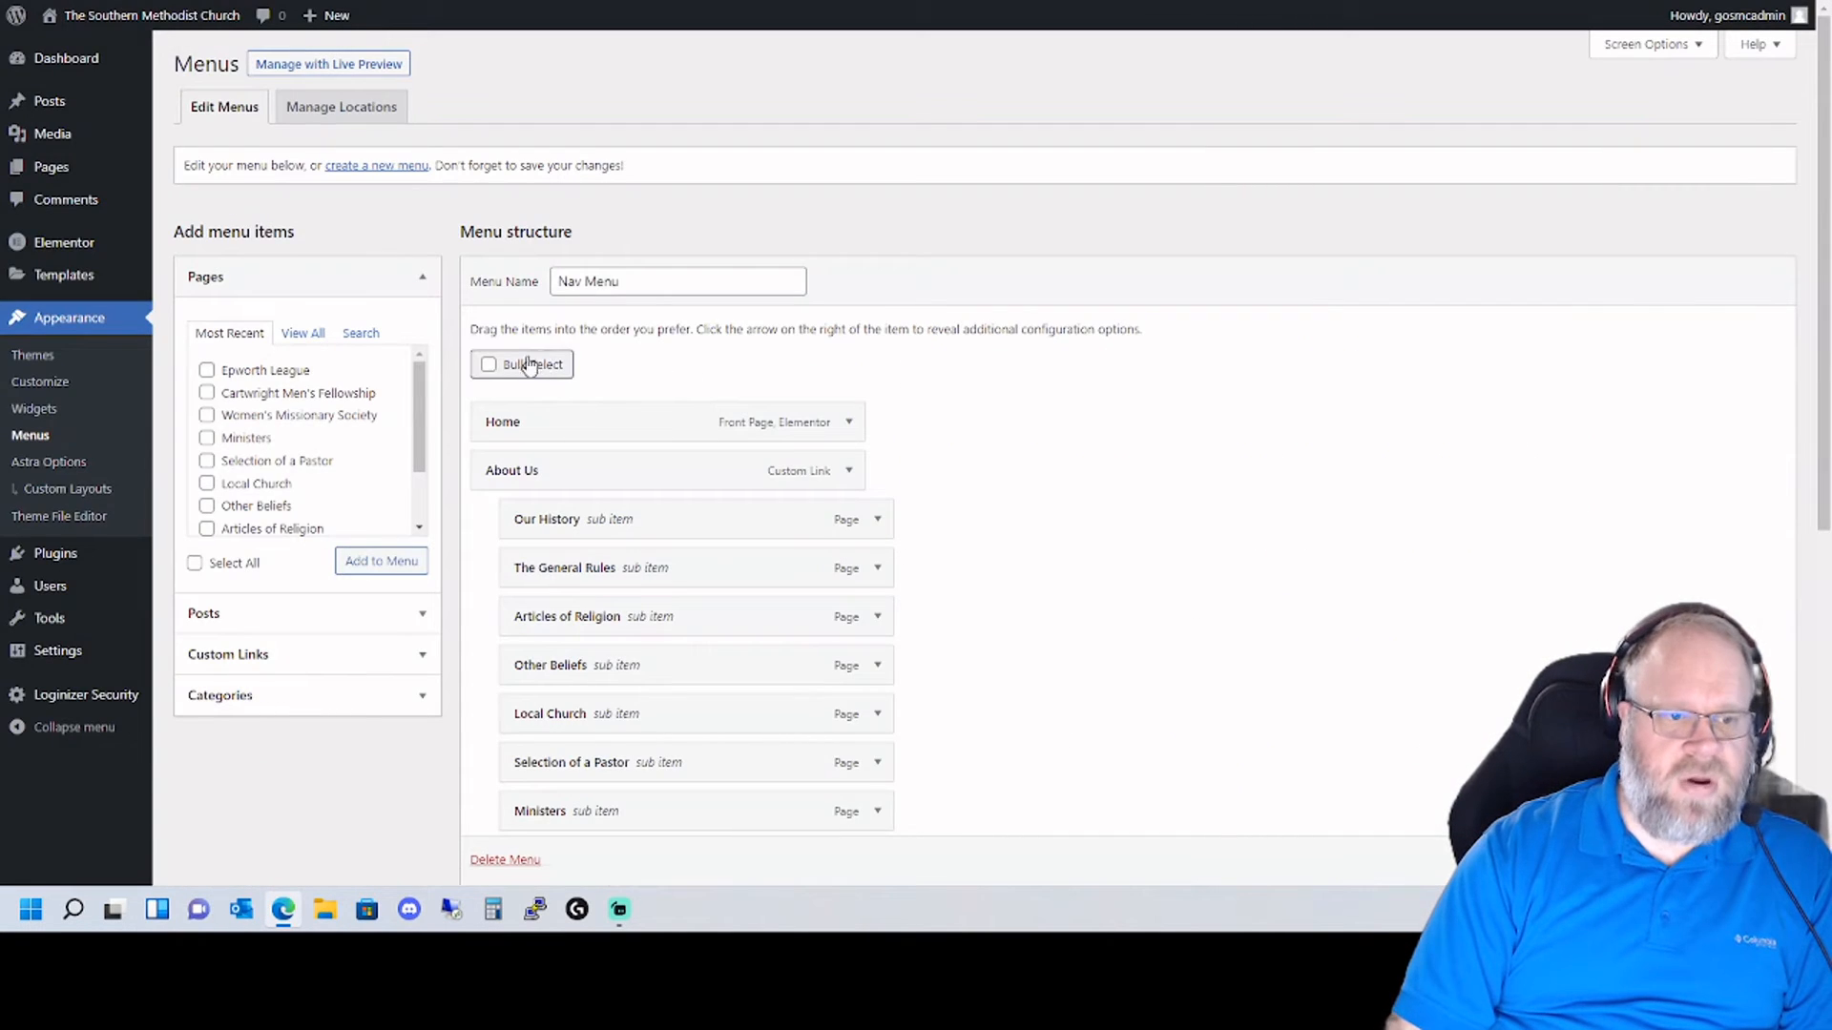
click(58, 382)
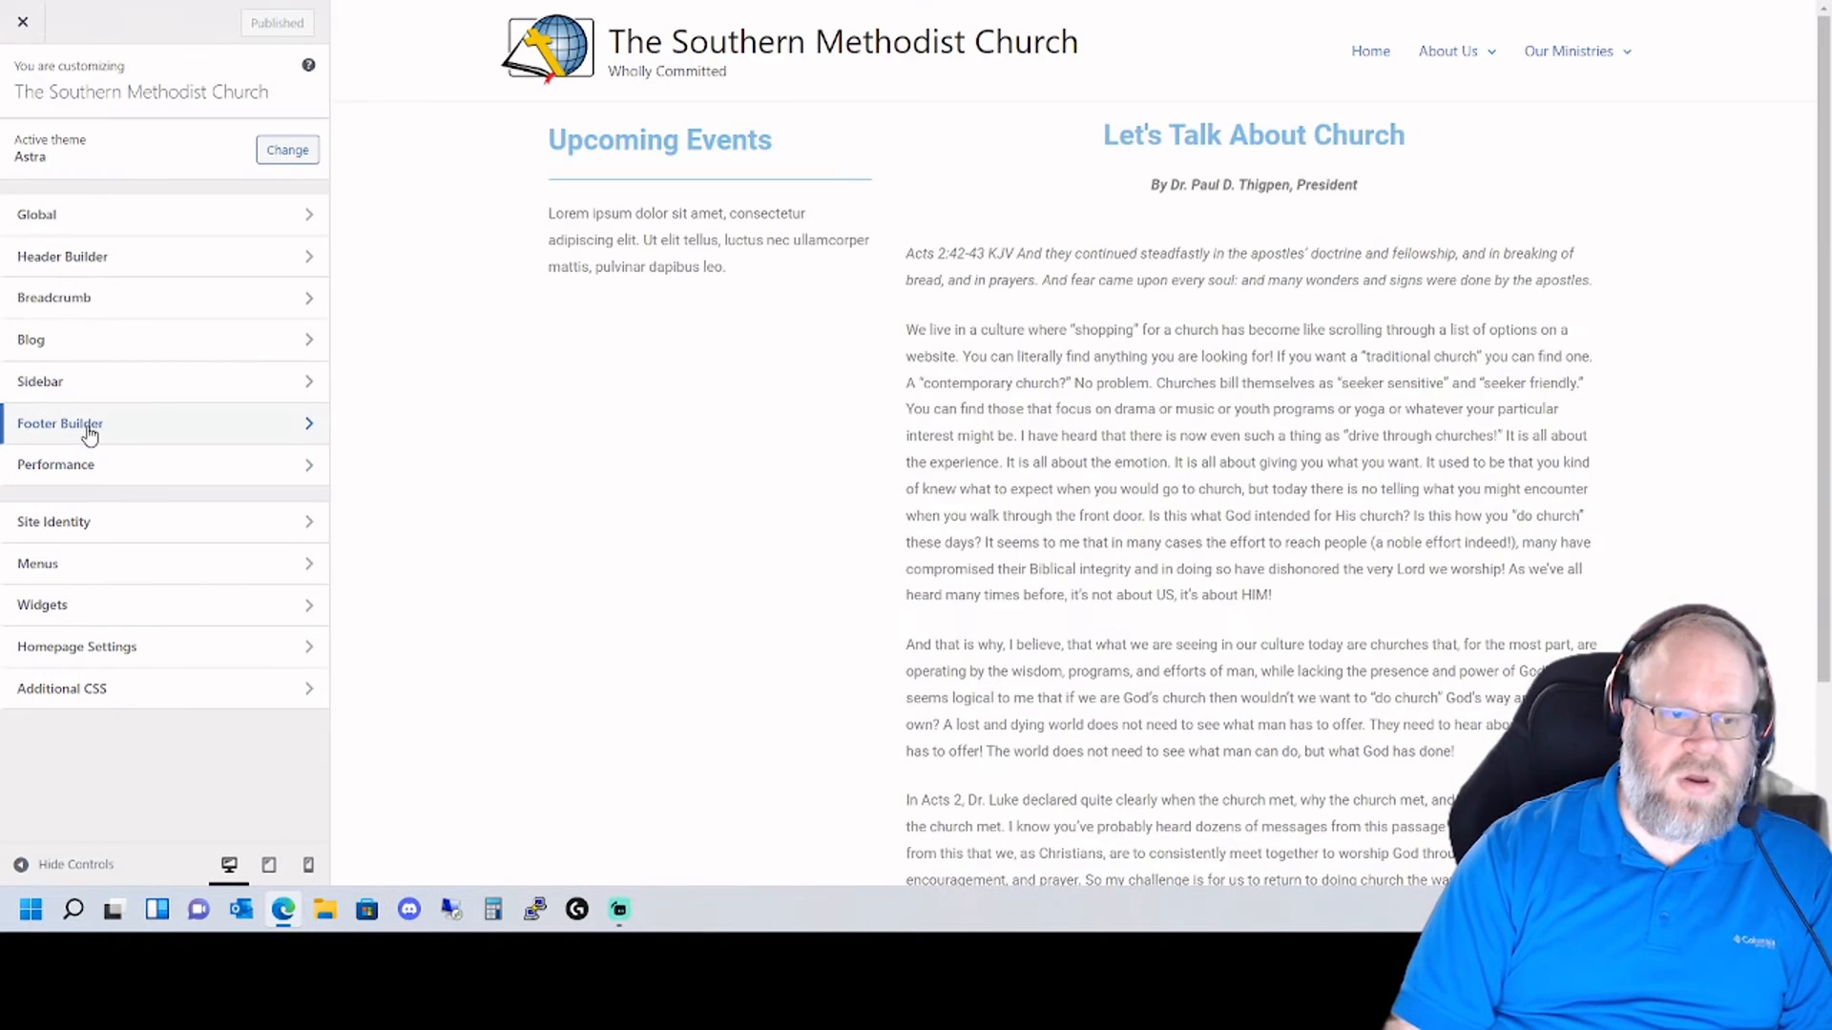
click(88, 434)
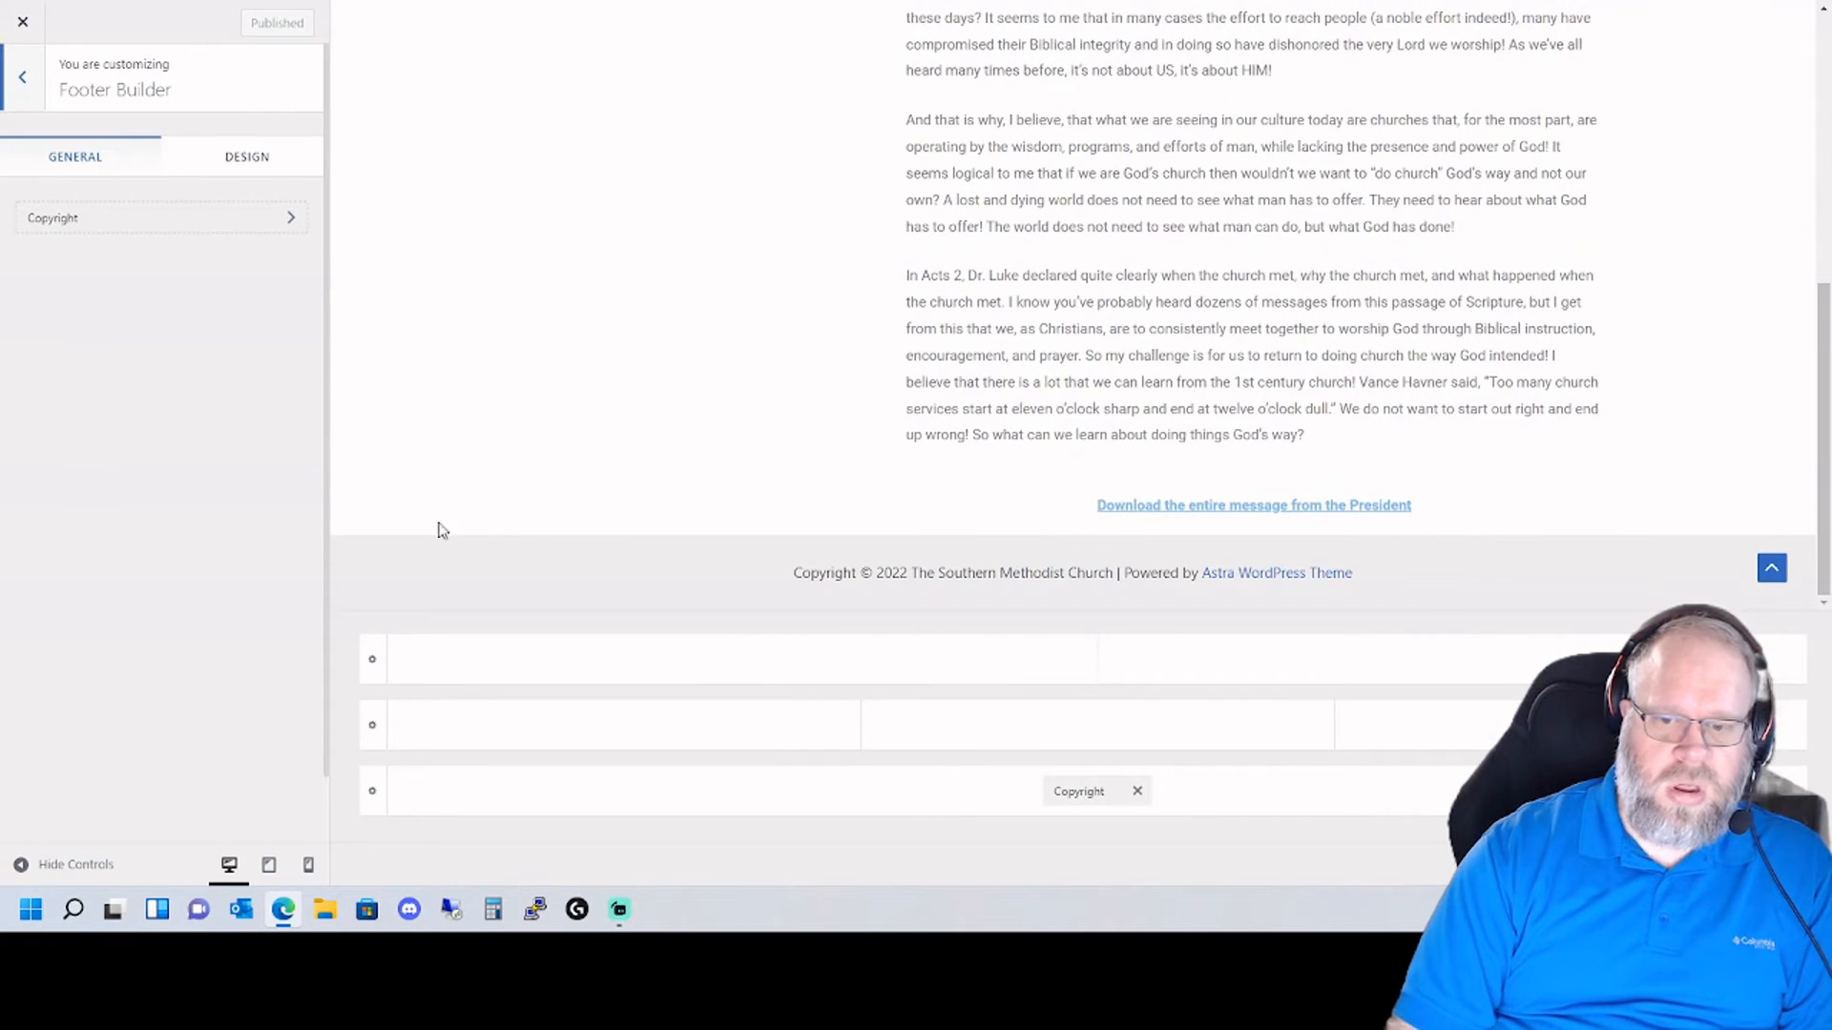
click(273, 231)
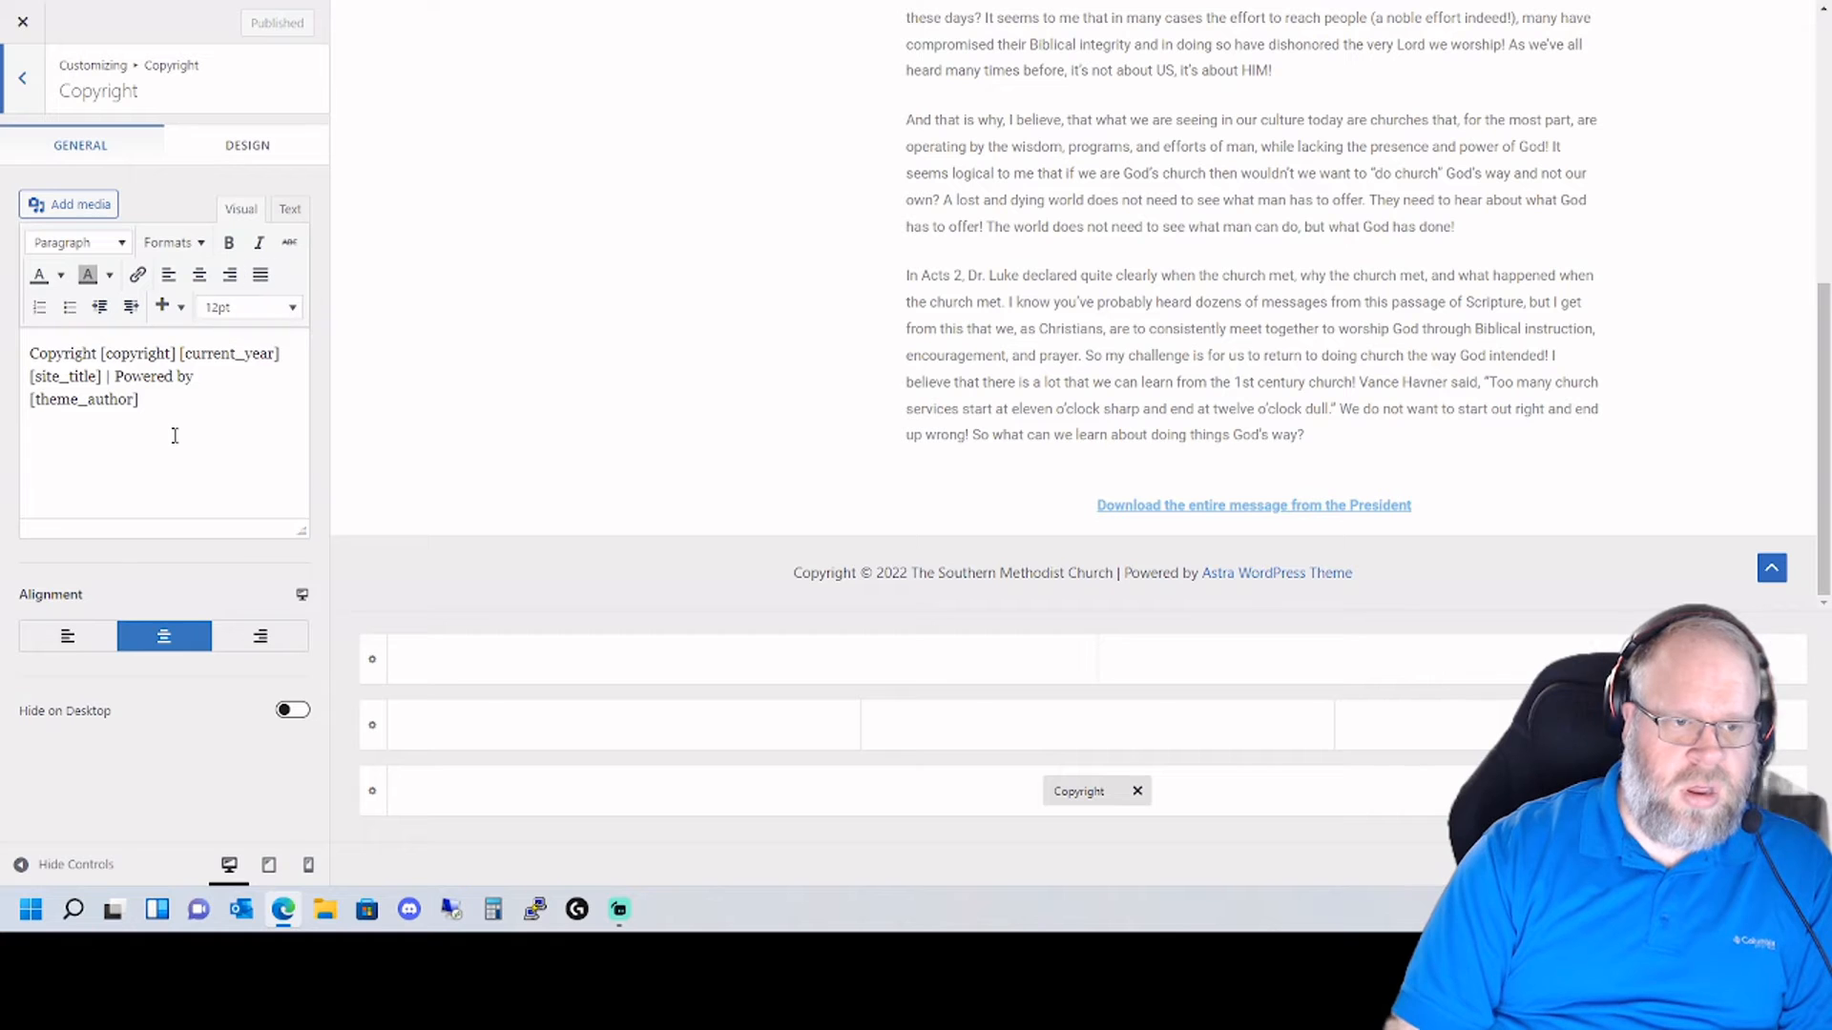
- Delete "| Powered by [theme_author]" from the footer copyright text and publish the change
drag(105, 378, 206, 434)
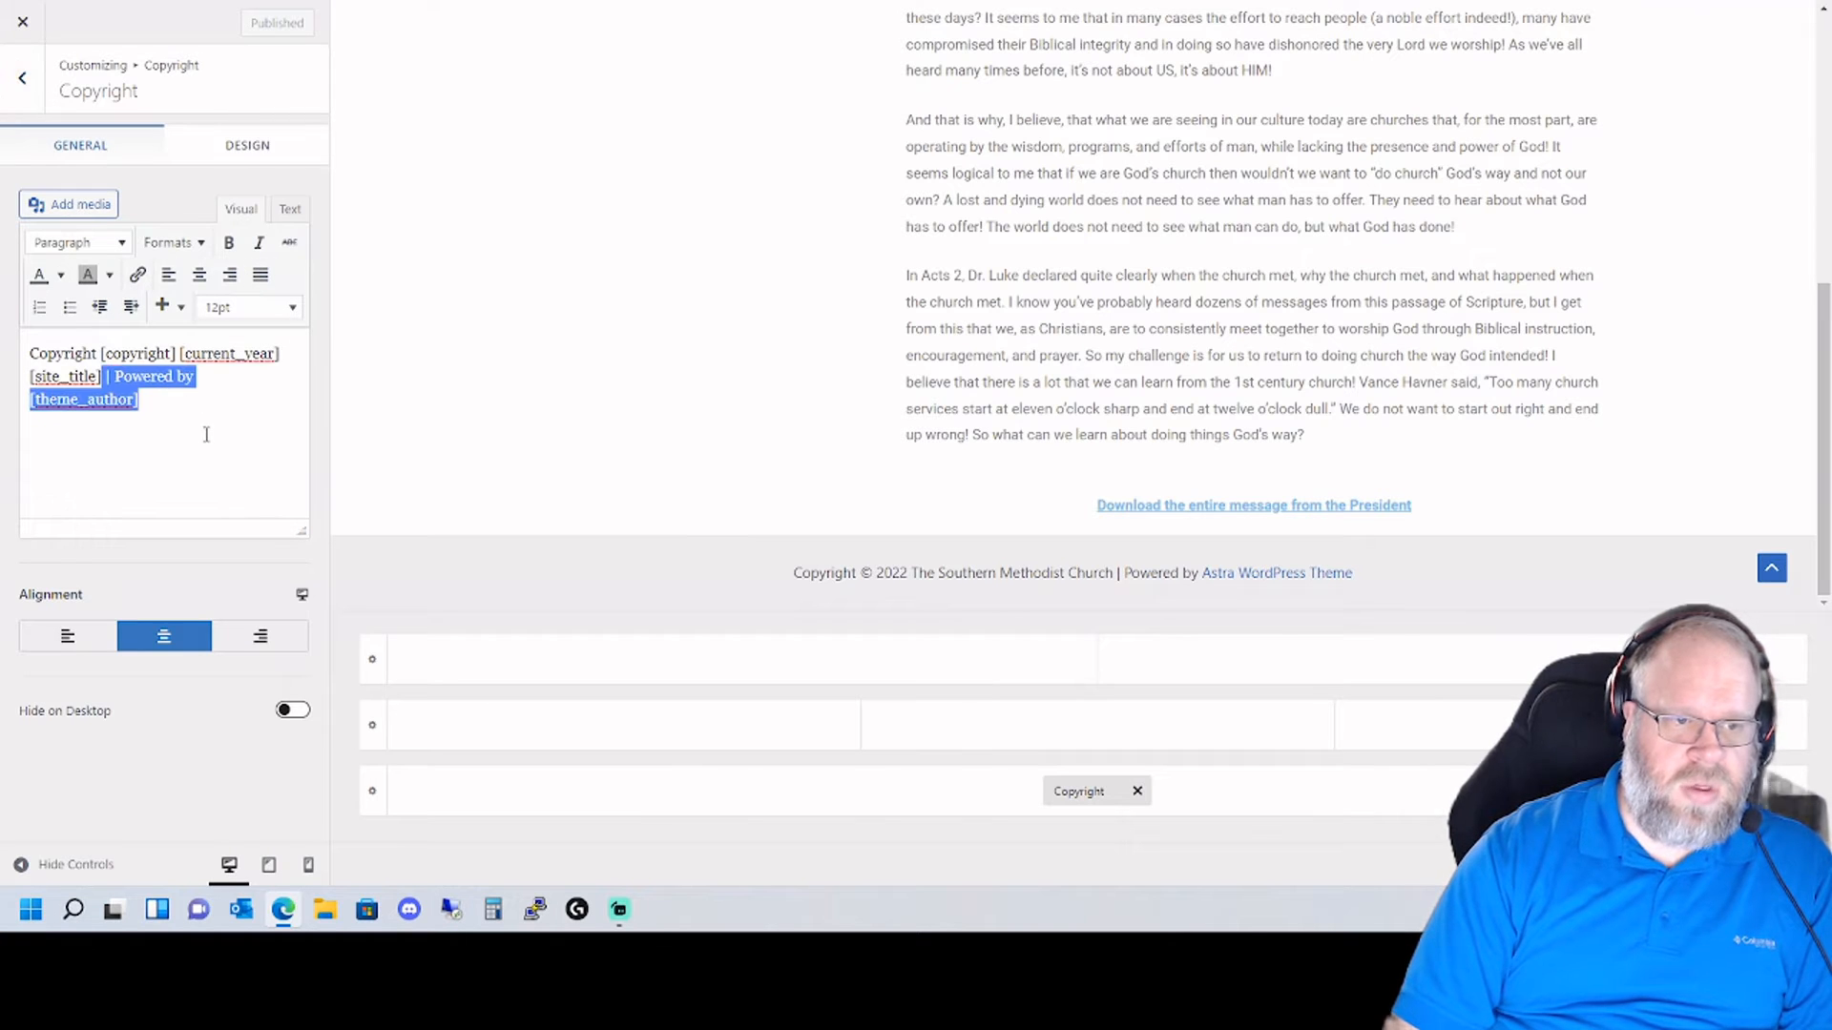
key(BackSpace)
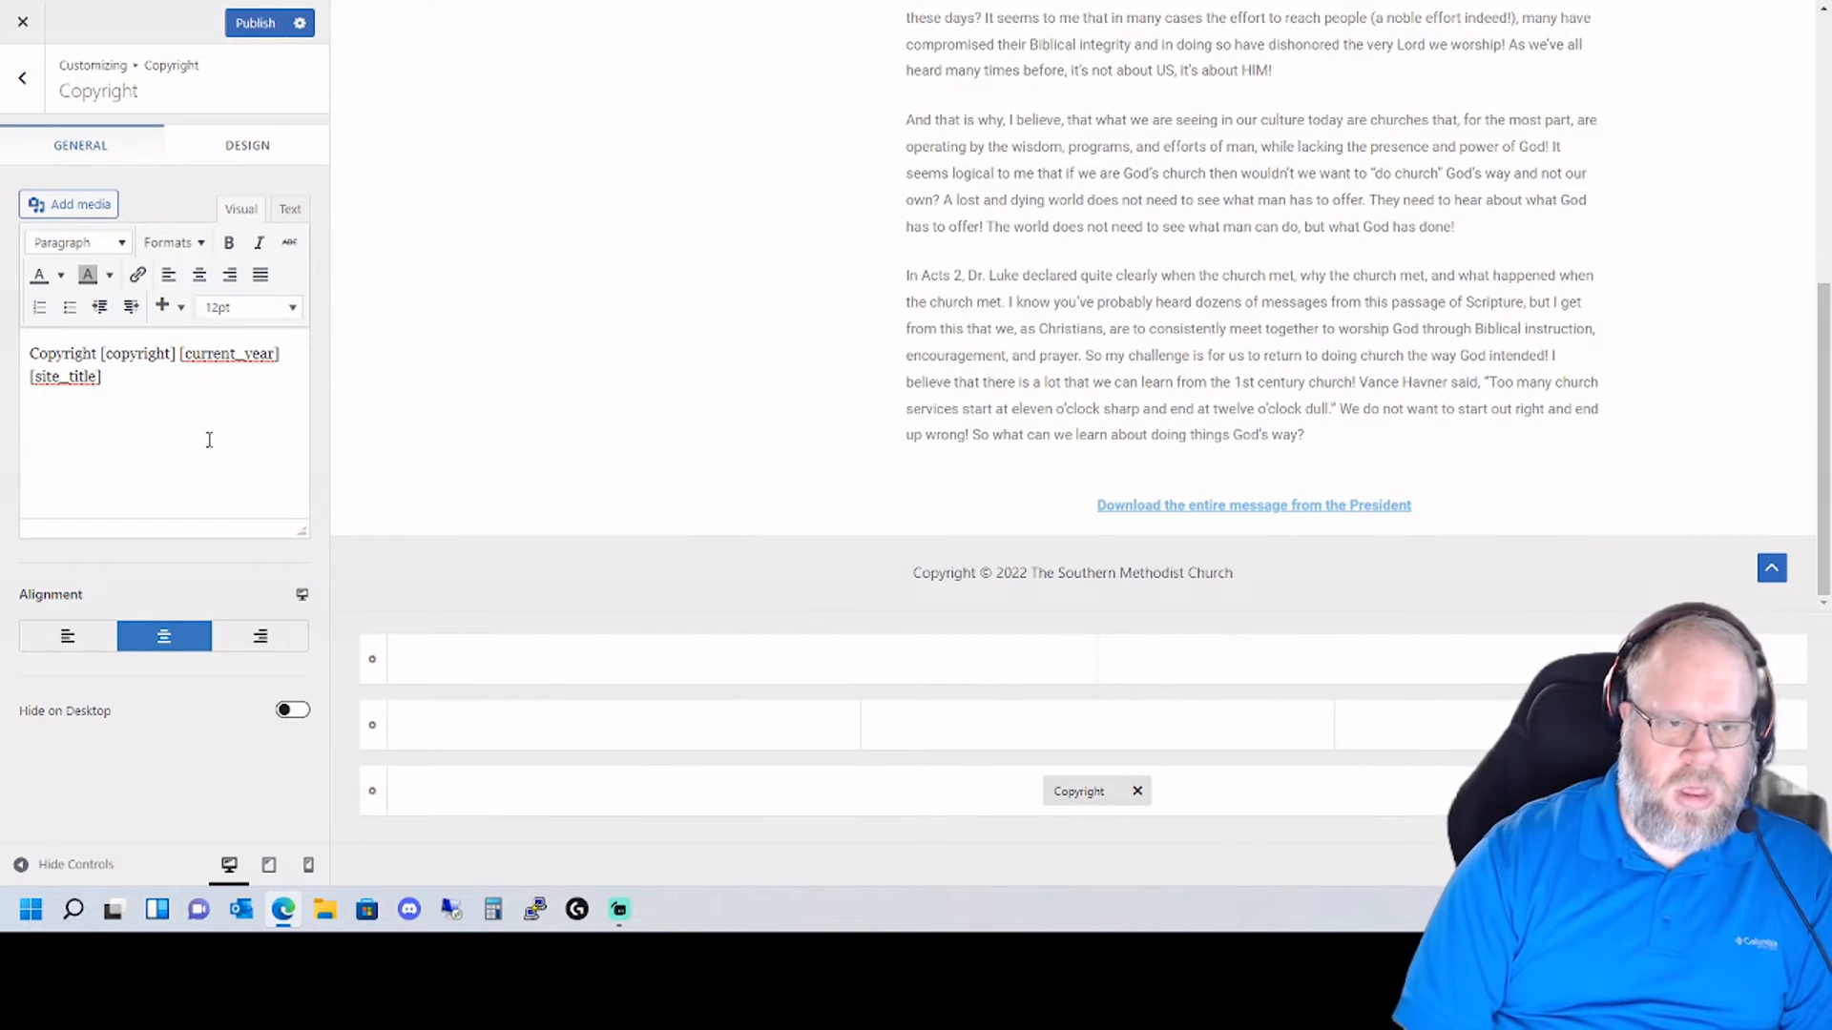
click(255, 23)
- Reload the live home page and examine its footer copyright line and overall layout
key(ctrl+Tab)
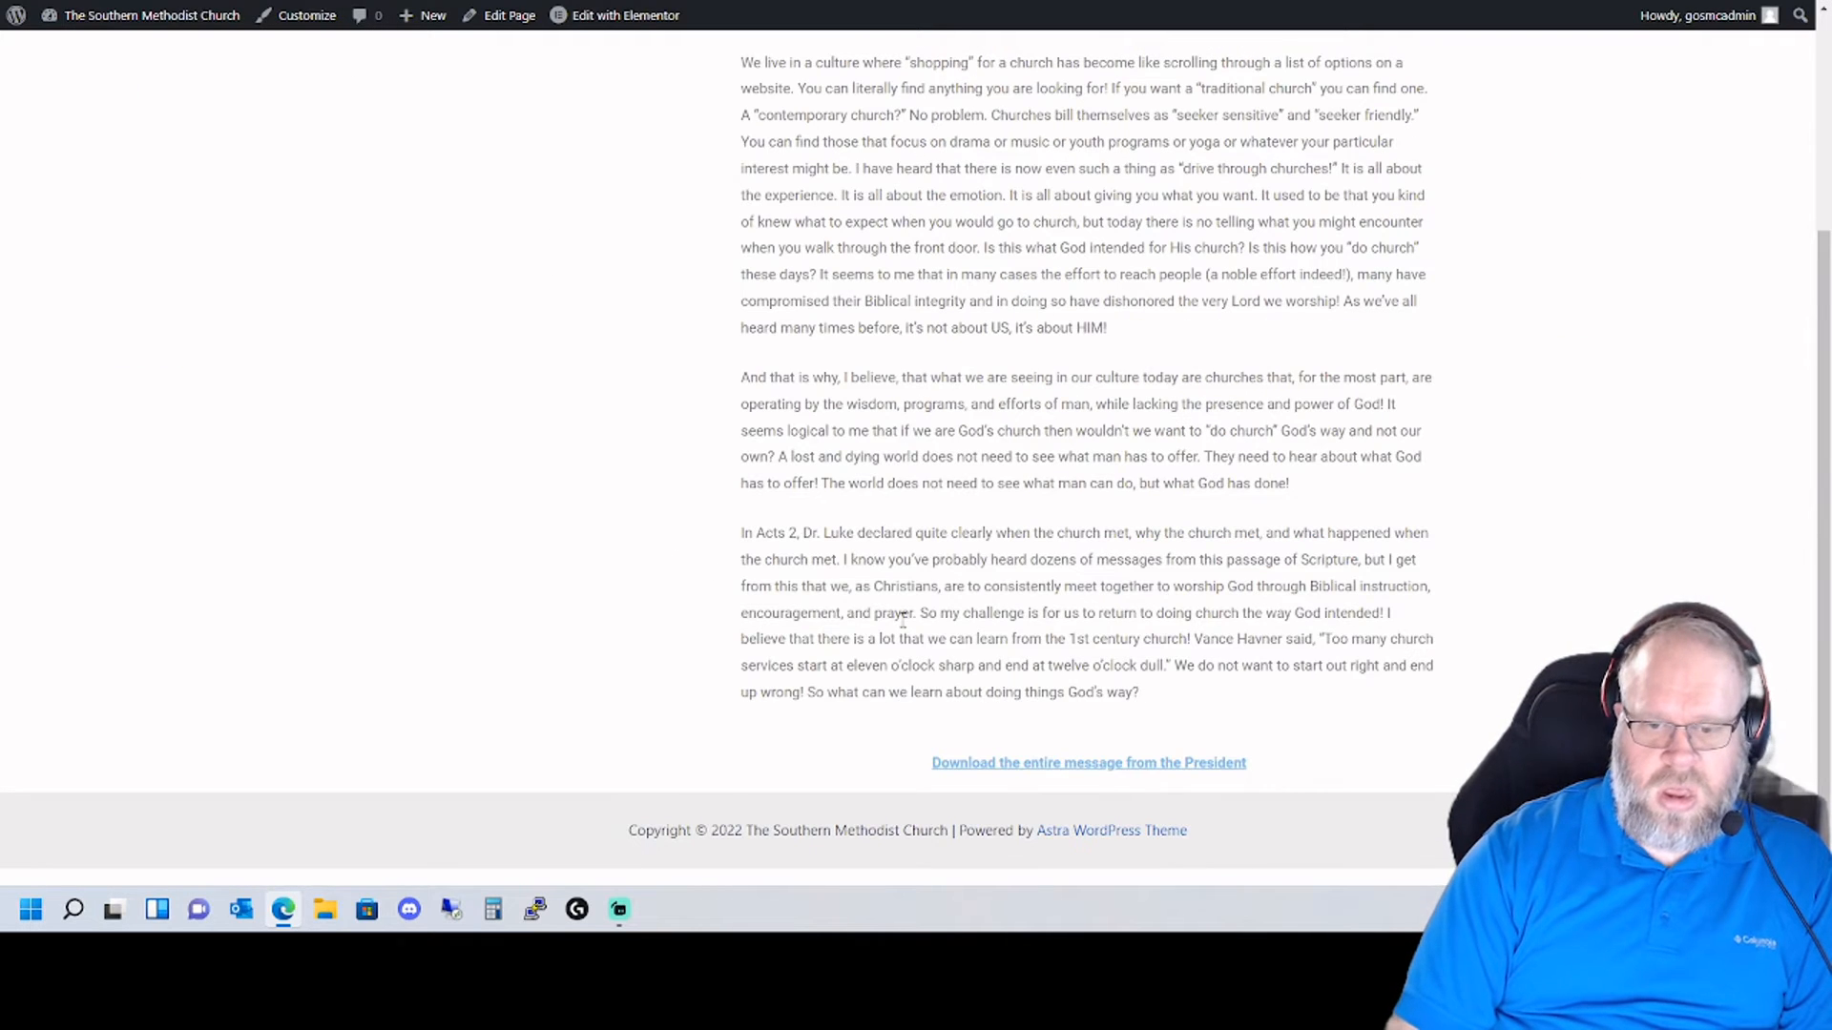
key(F5)
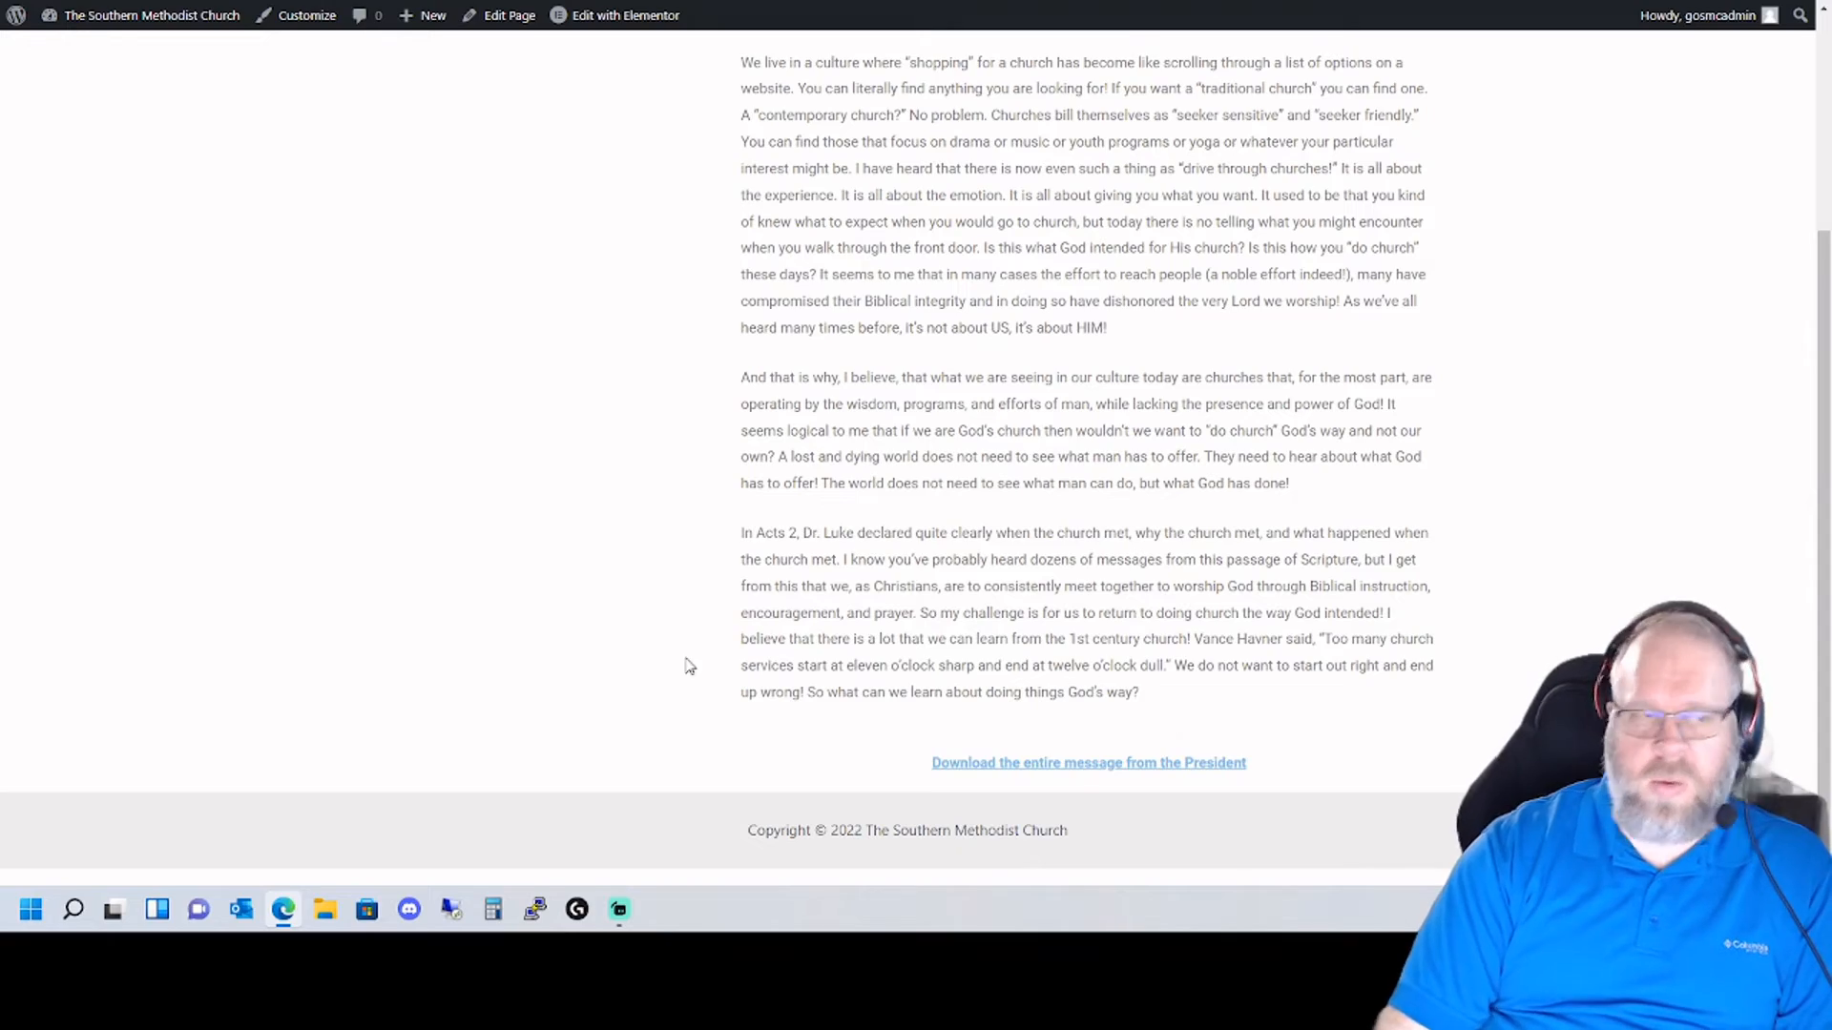
scroll(906, 458, up, 4)
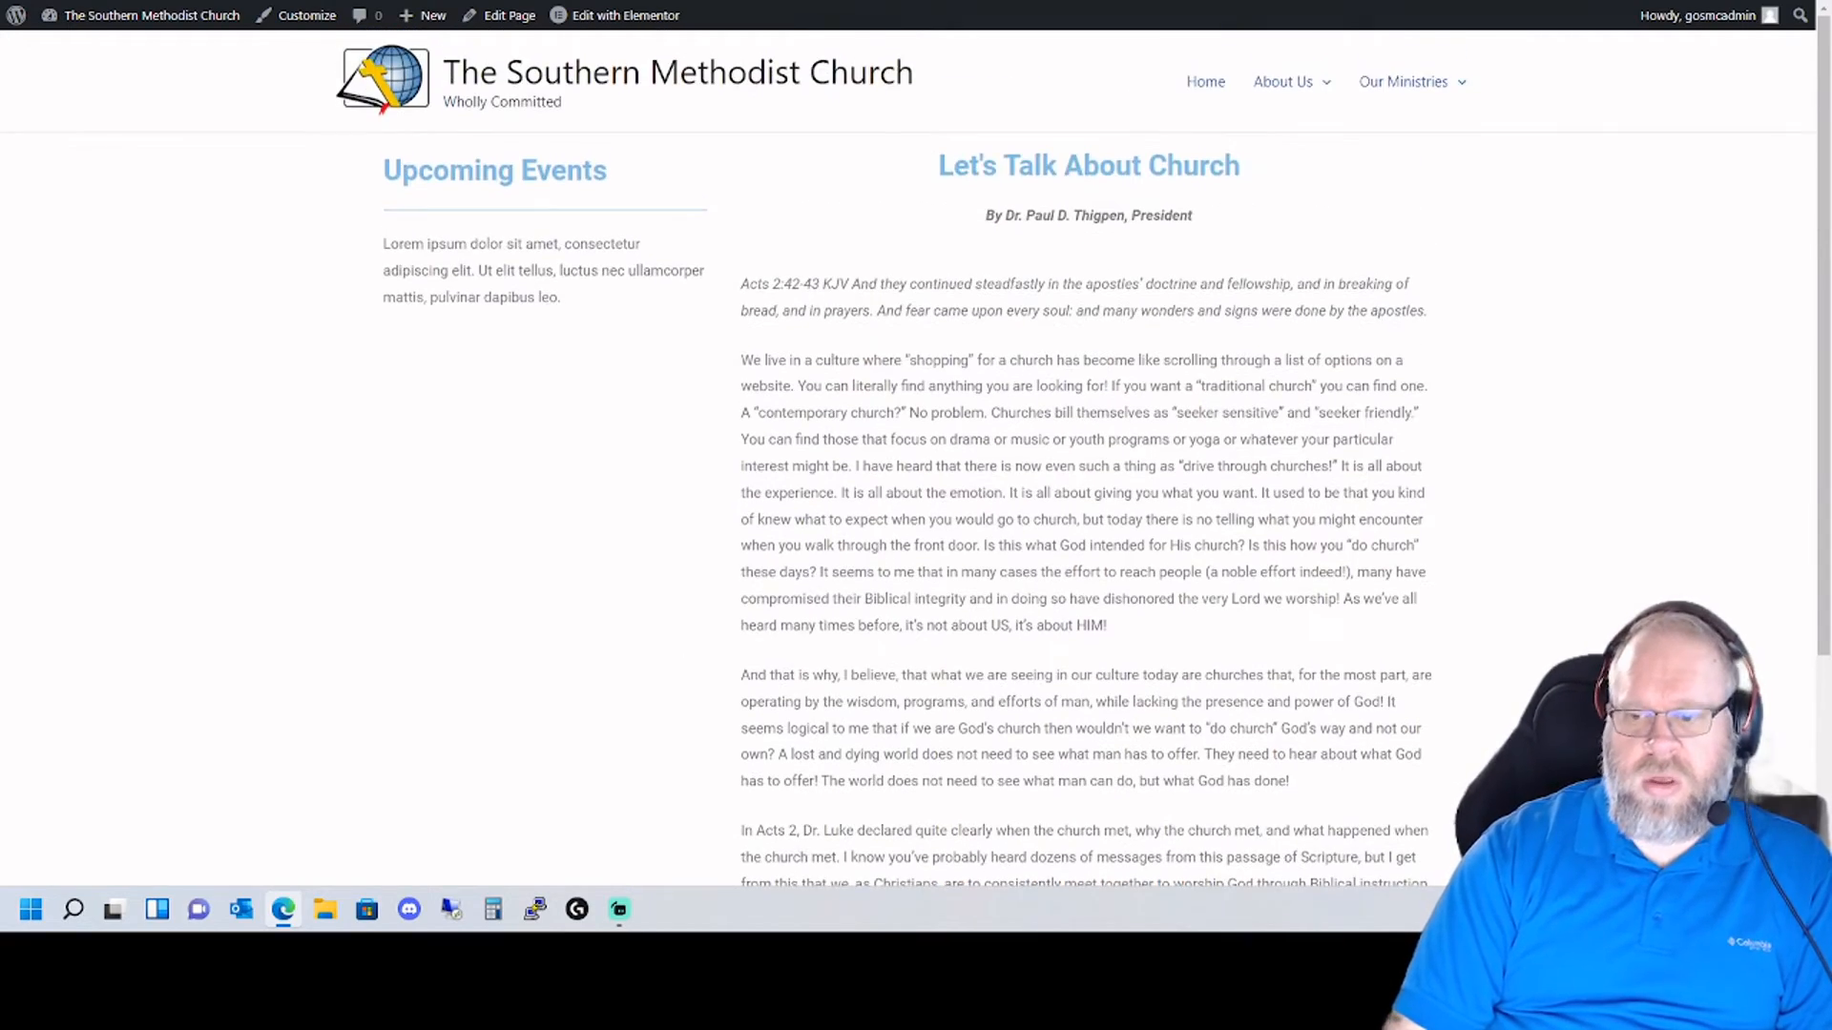
scroll(906, 458, down, 4)
scroll(906, 458, up, 3)
scroll(1396, 482, down, 3)
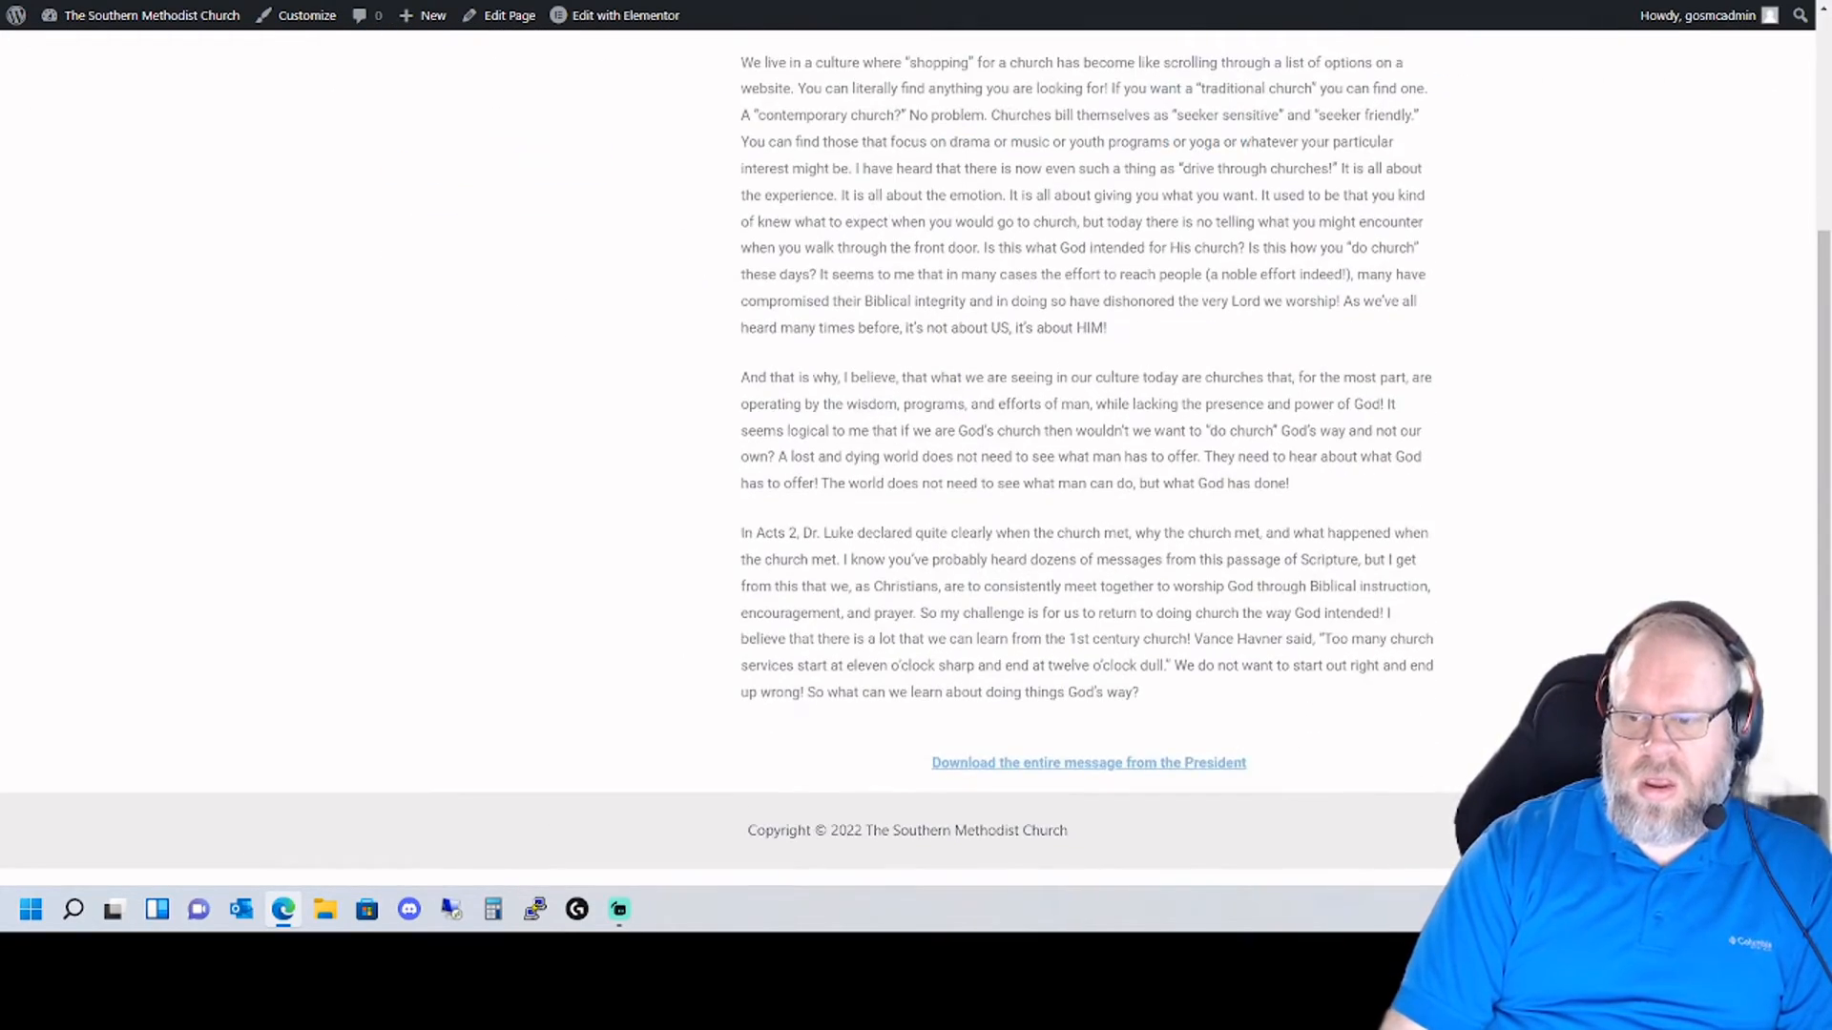
scroll(1397, 481, up, 4)
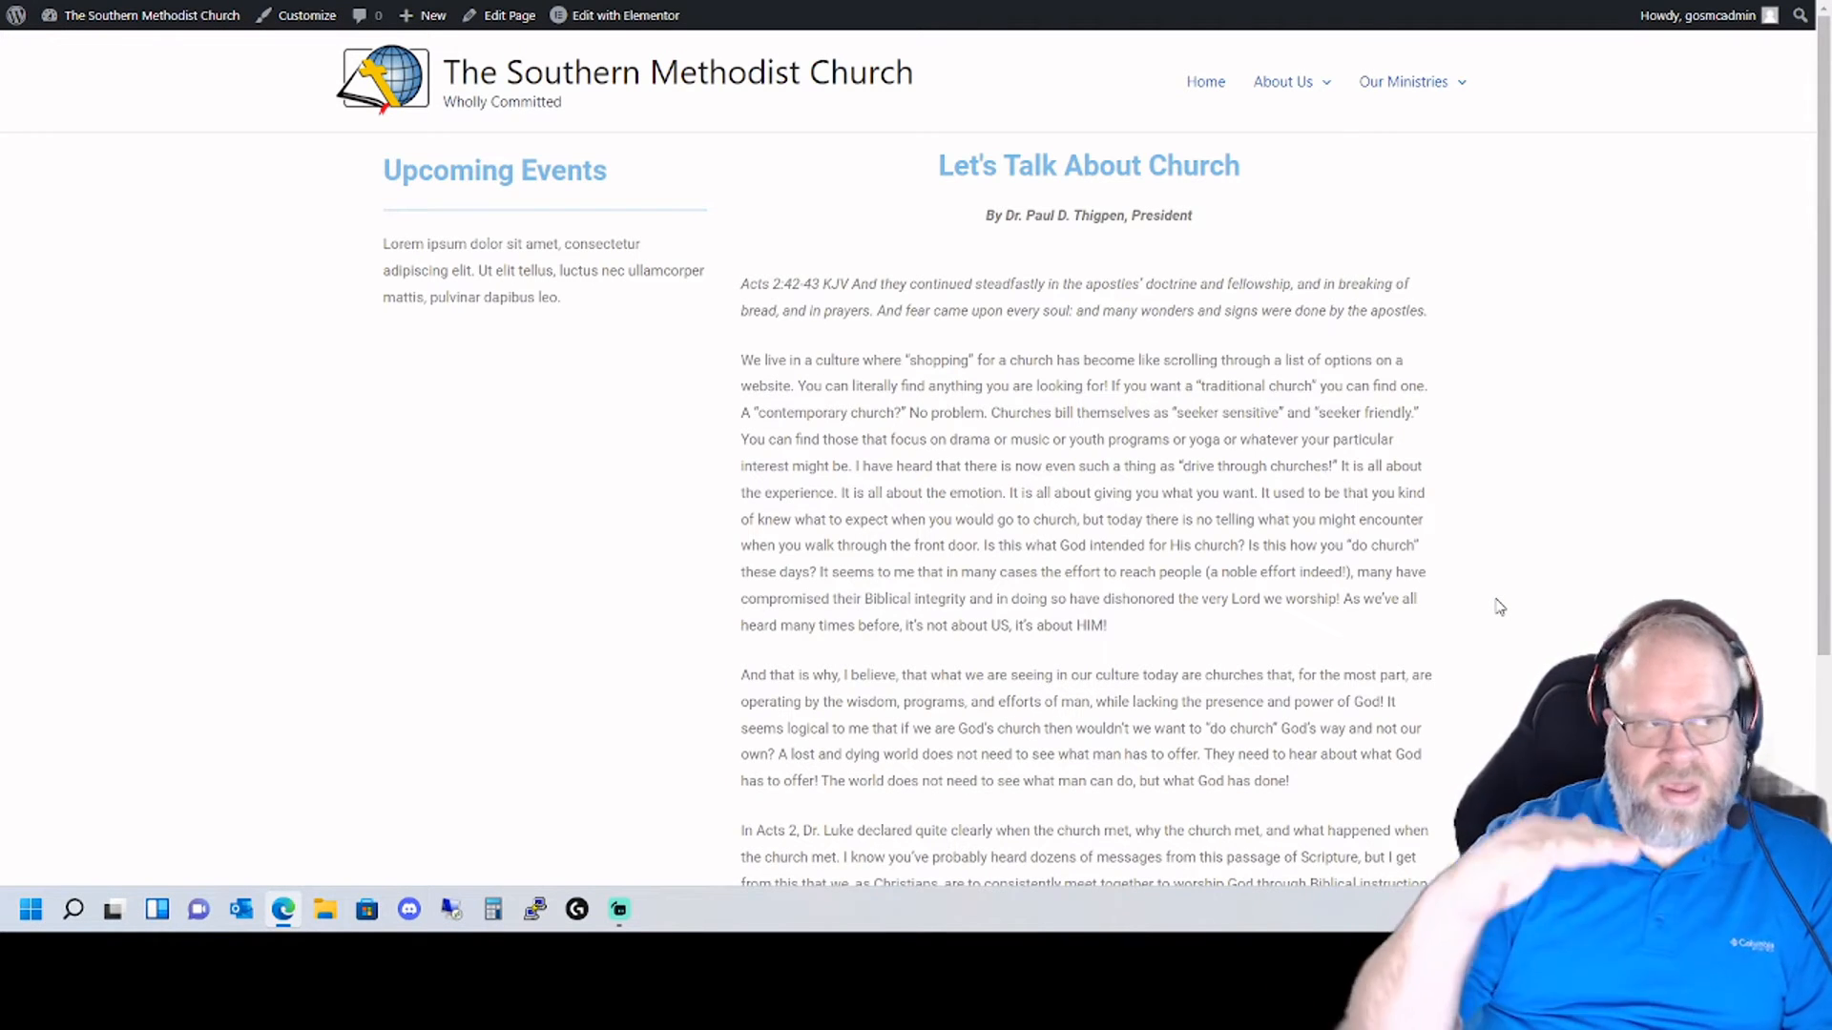
scroll(1512, 607, down, 3)
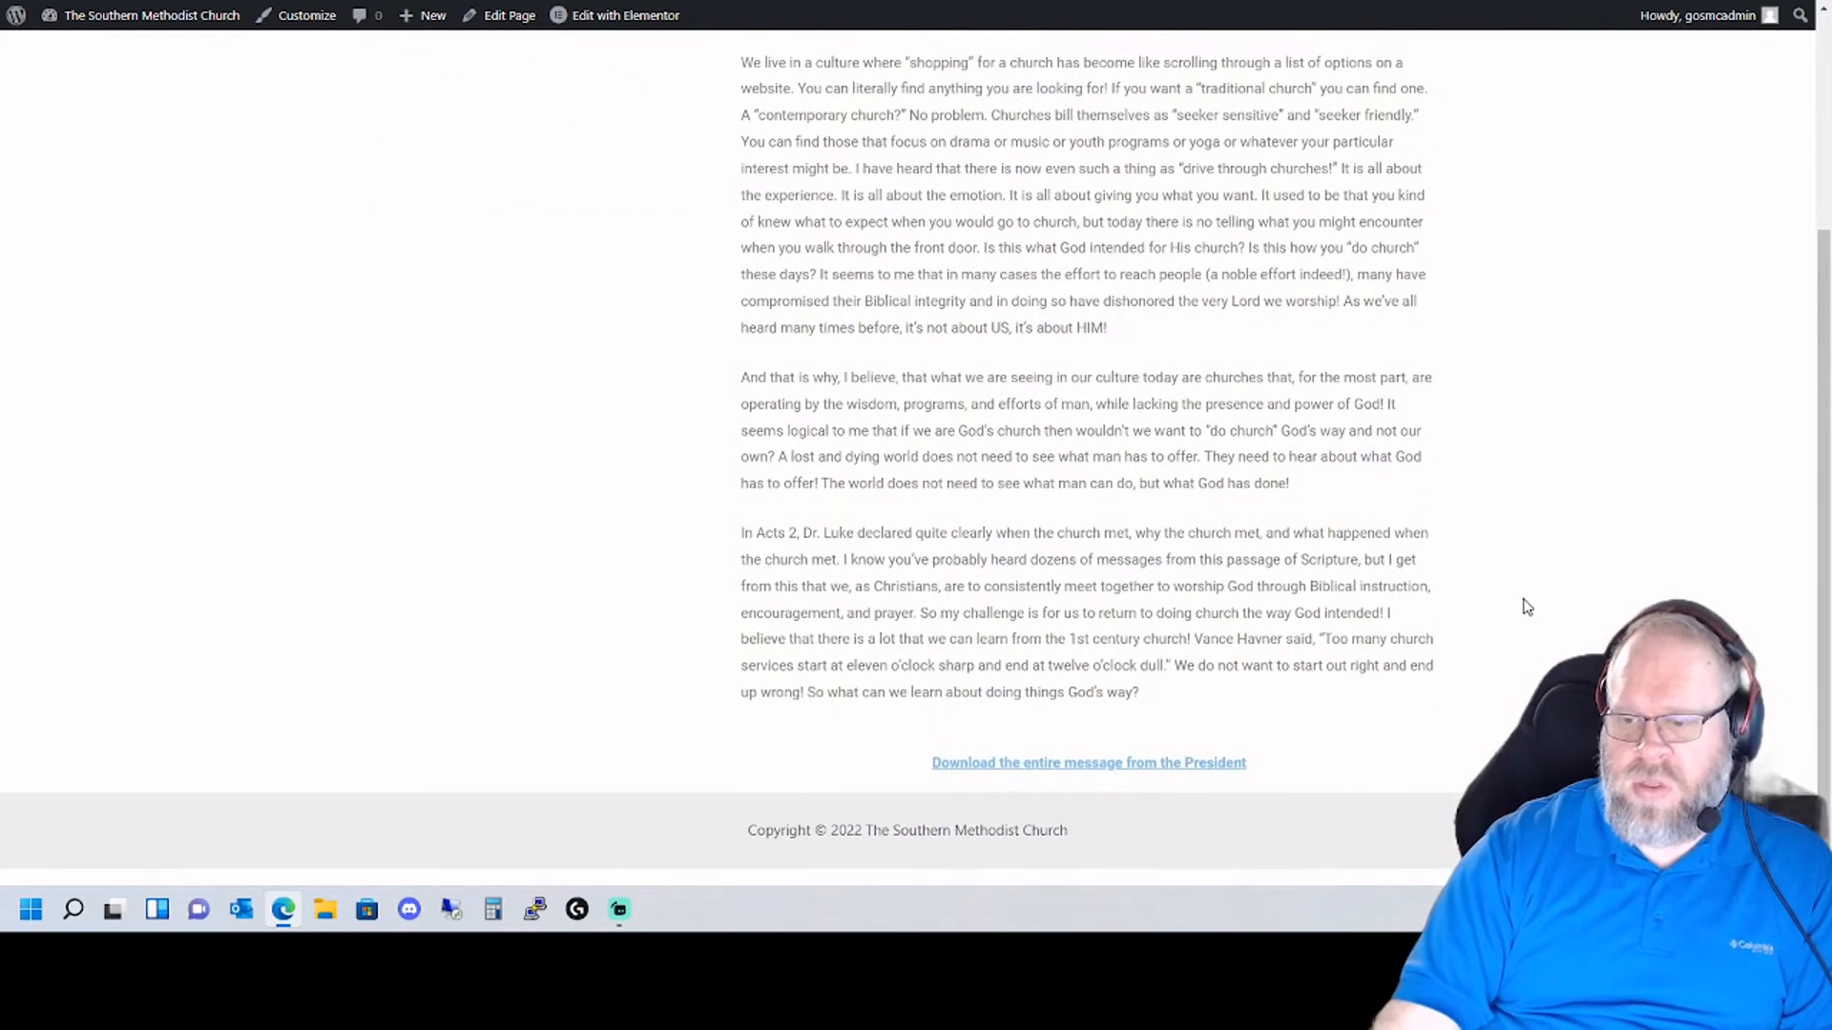
scroll(945, 464, up, 3)
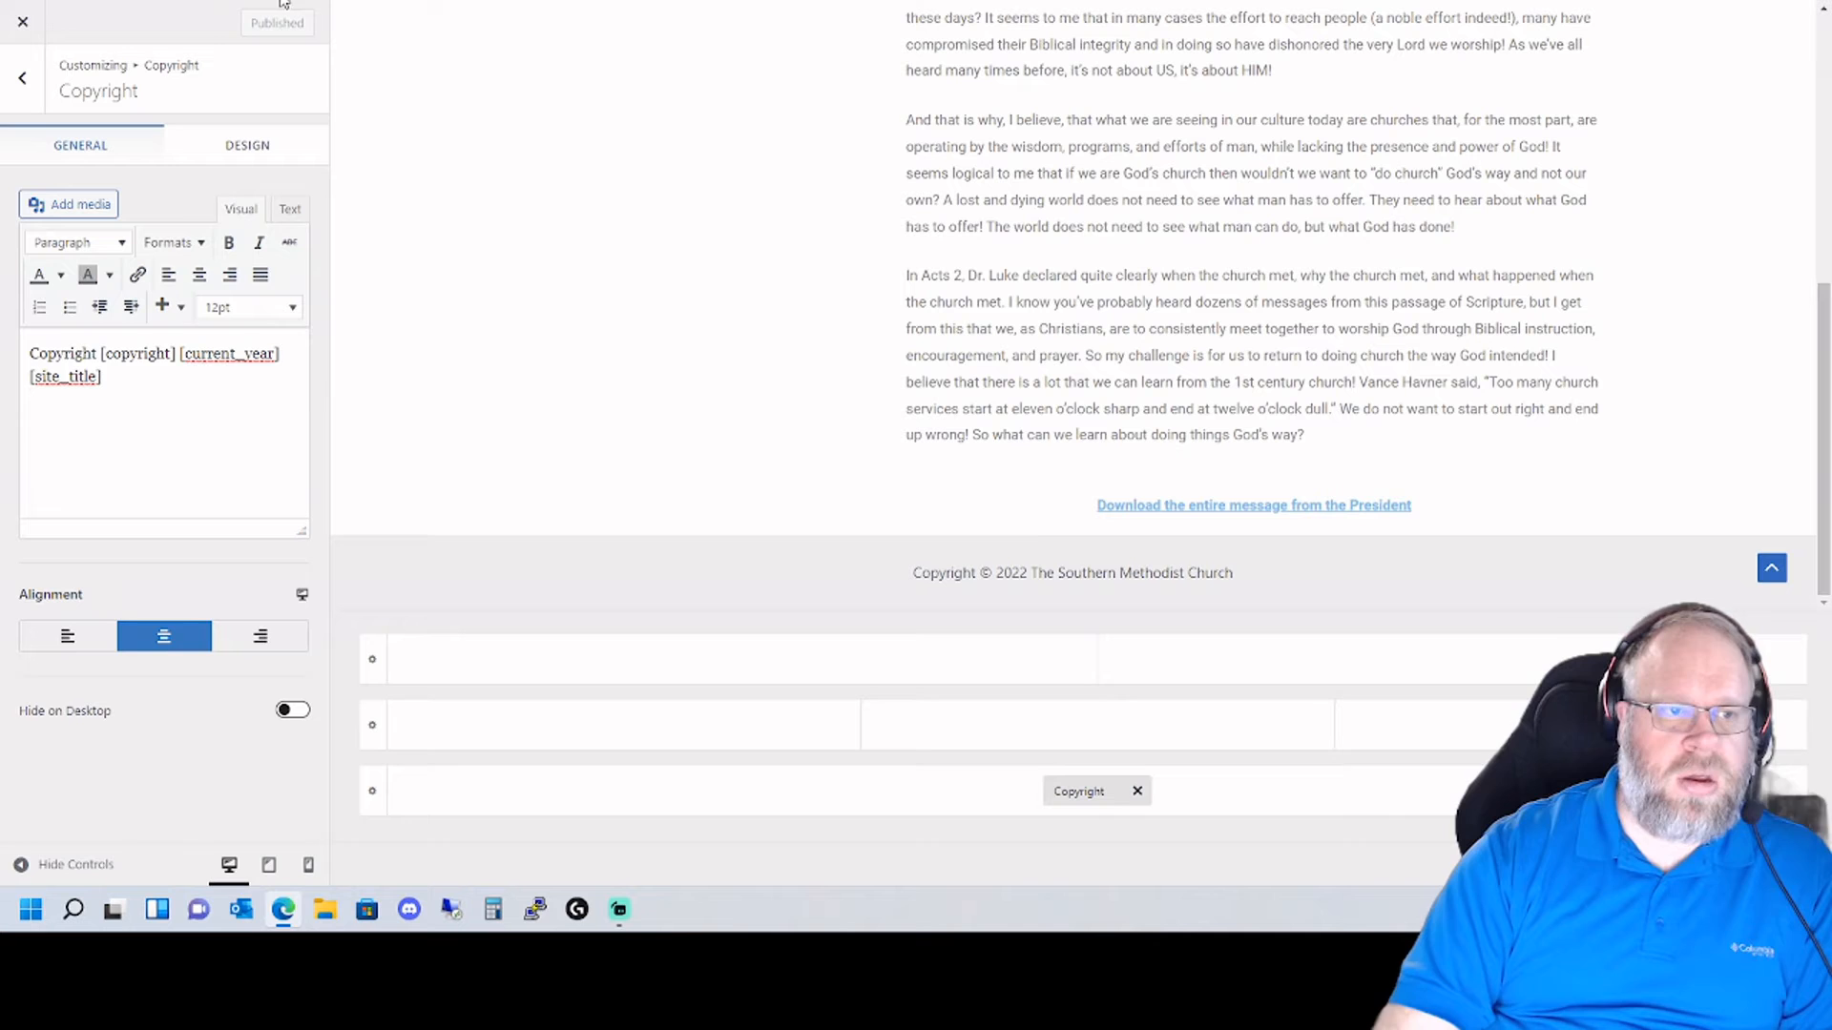
- Leave the customizer and open the Articles of Religion page from the site's page list in the Elementor editor
click(34, 37)
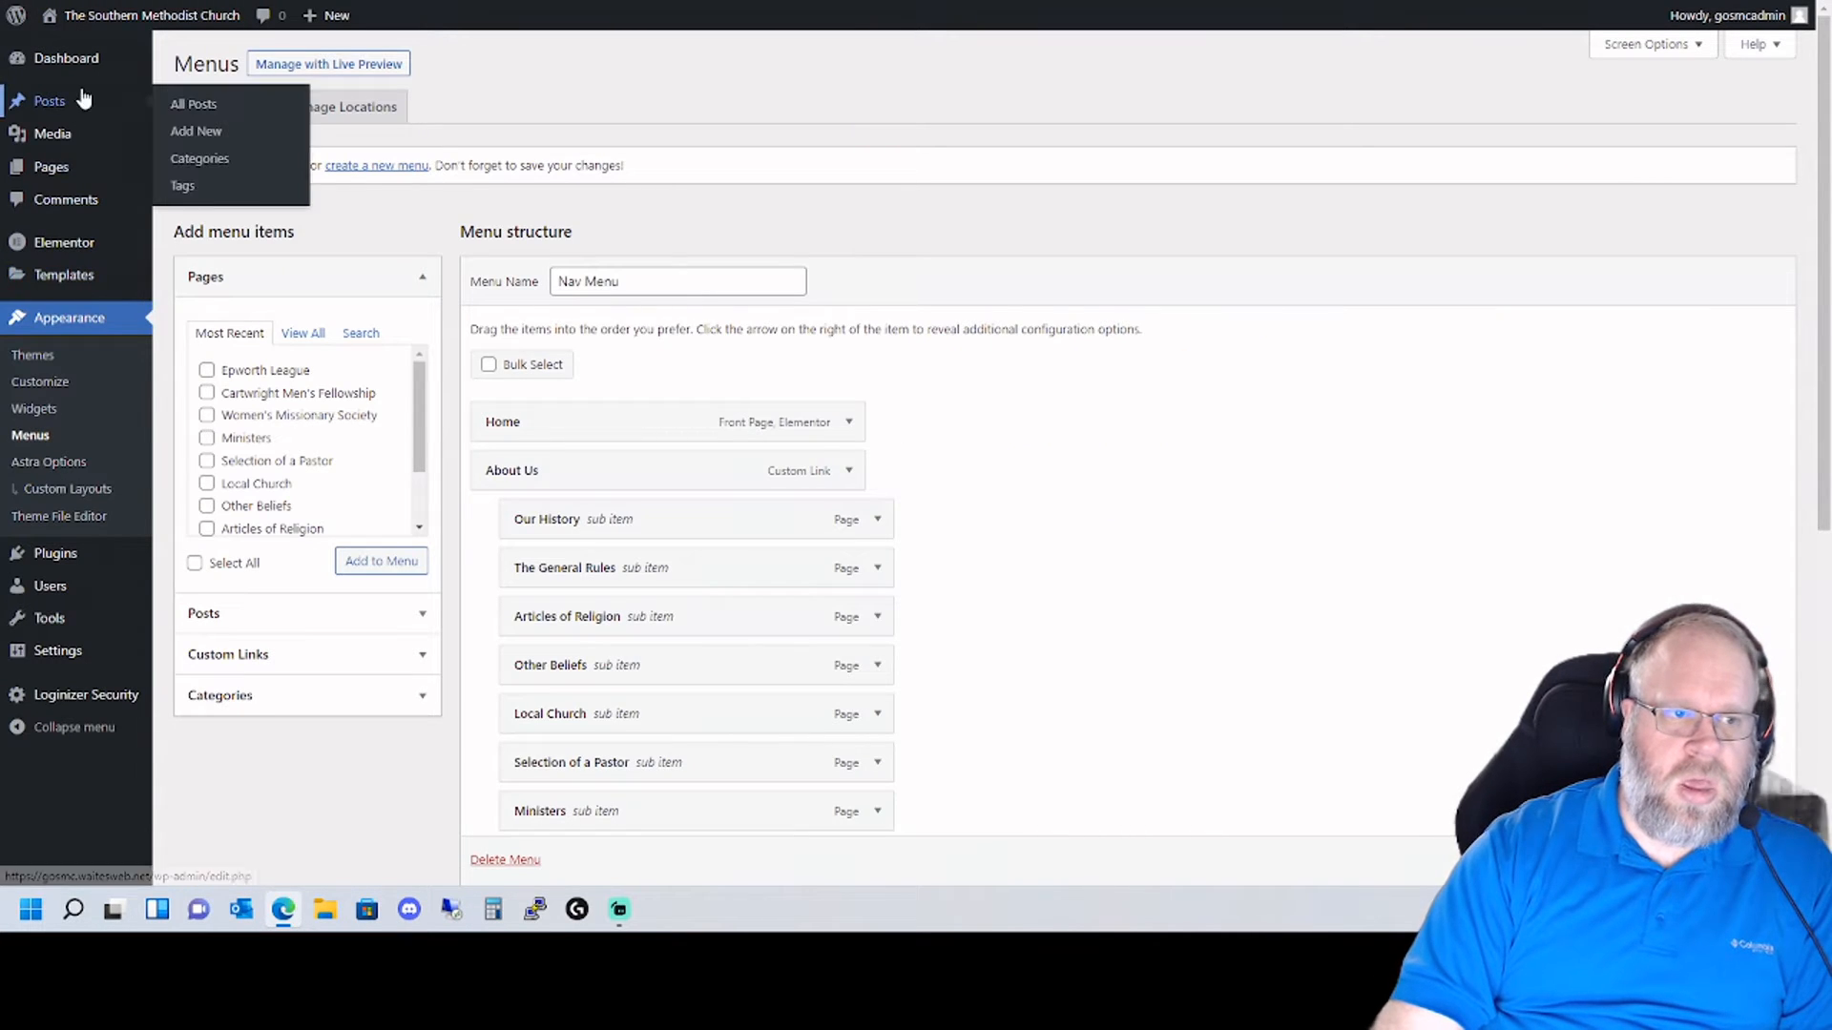
mouse_move(67, 173)
click(212, 174)
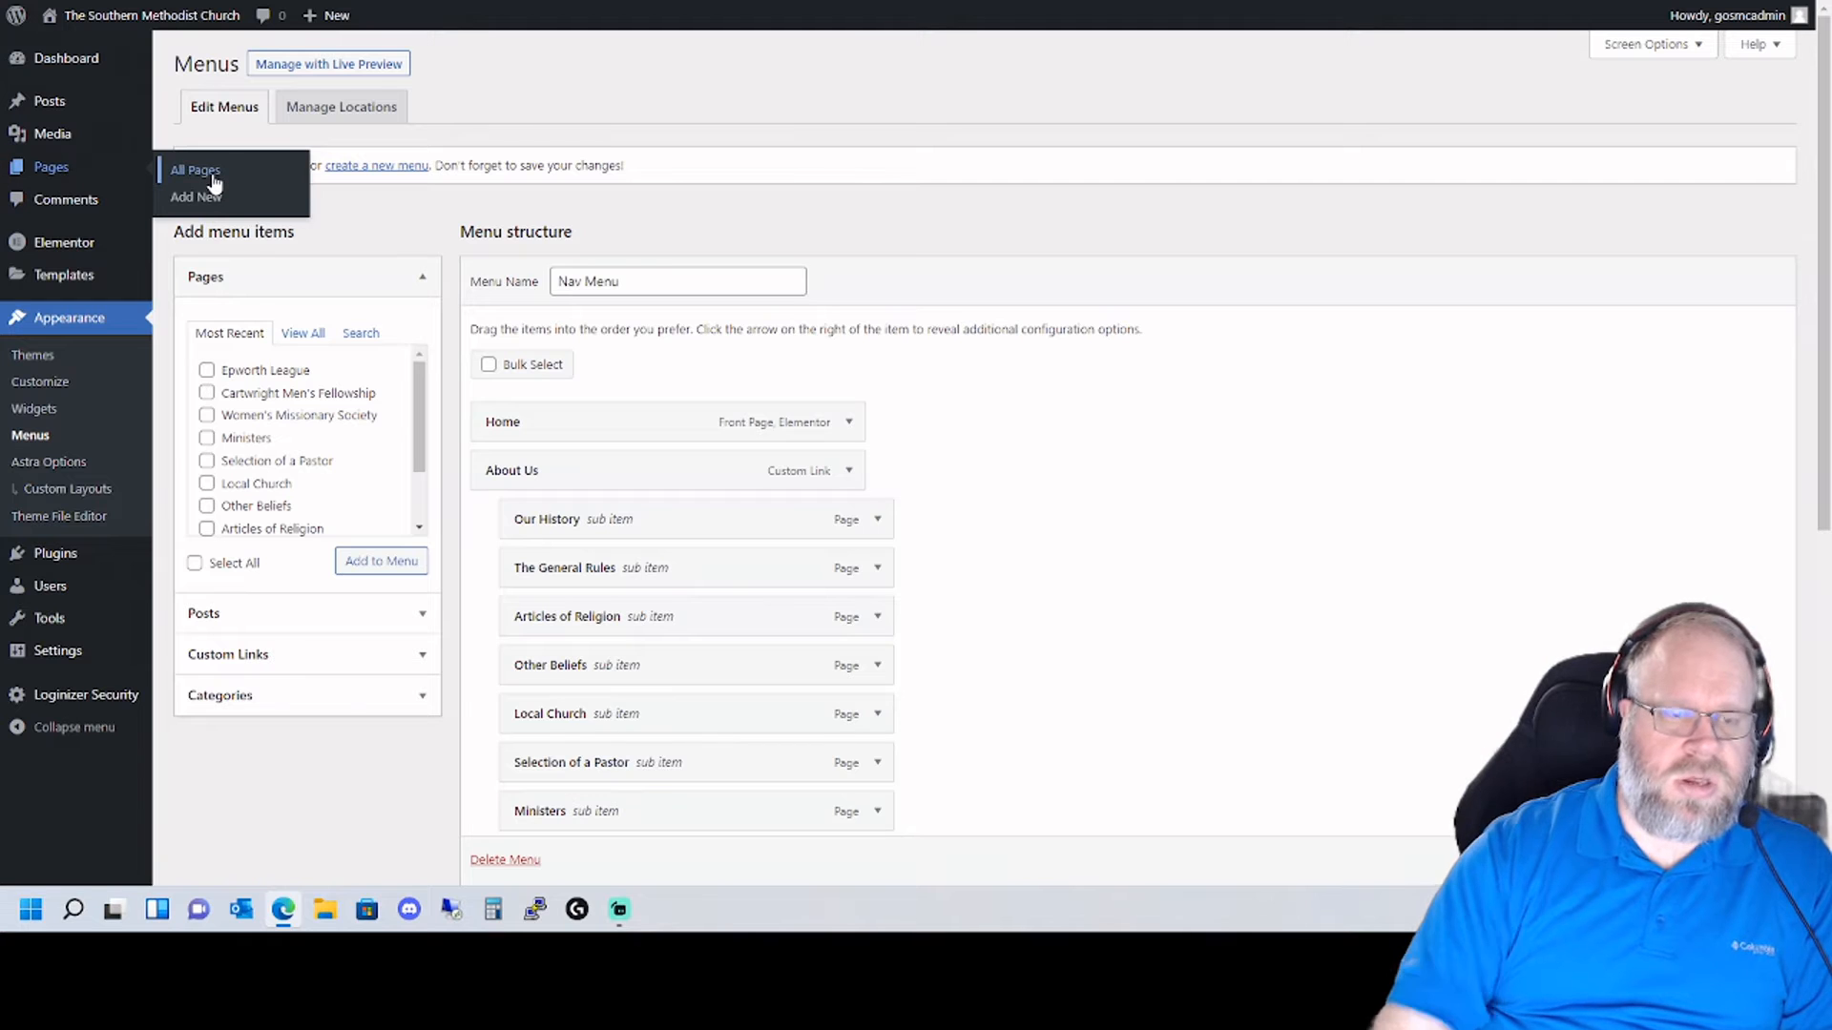
mouse_move(259, 245)
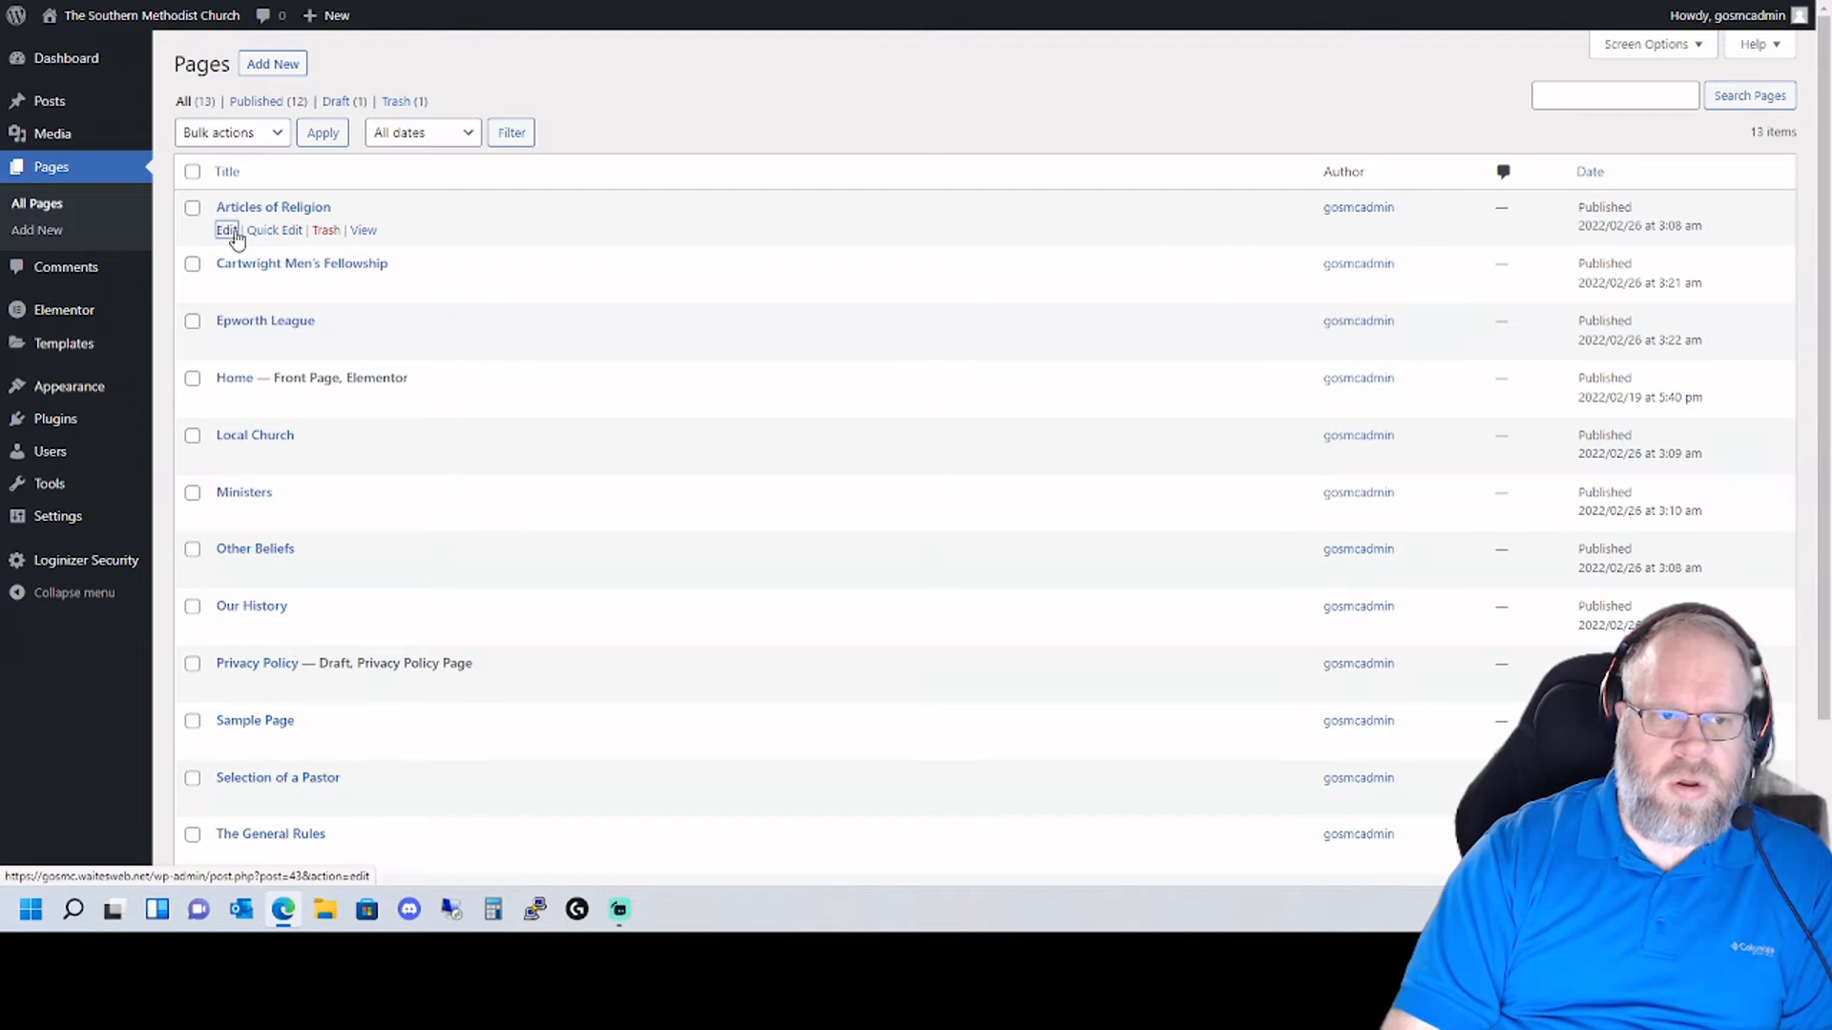
click(233, 233)
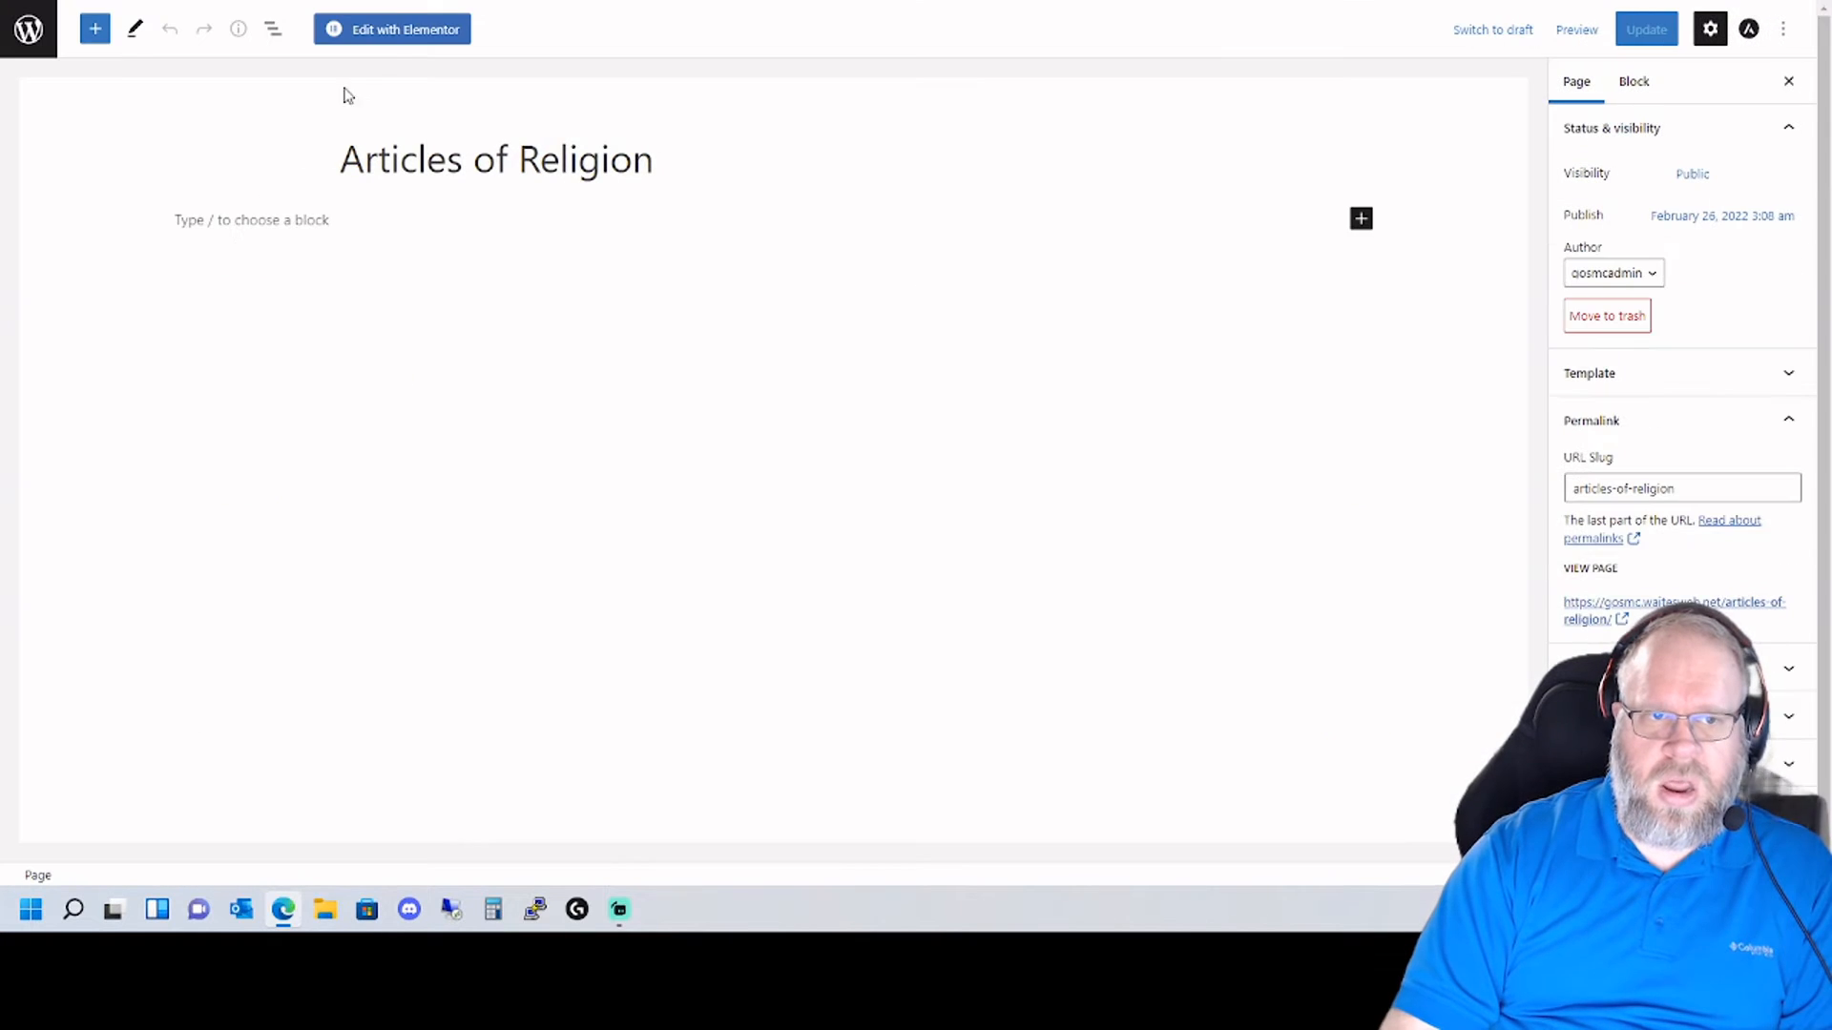
click(391, 30)
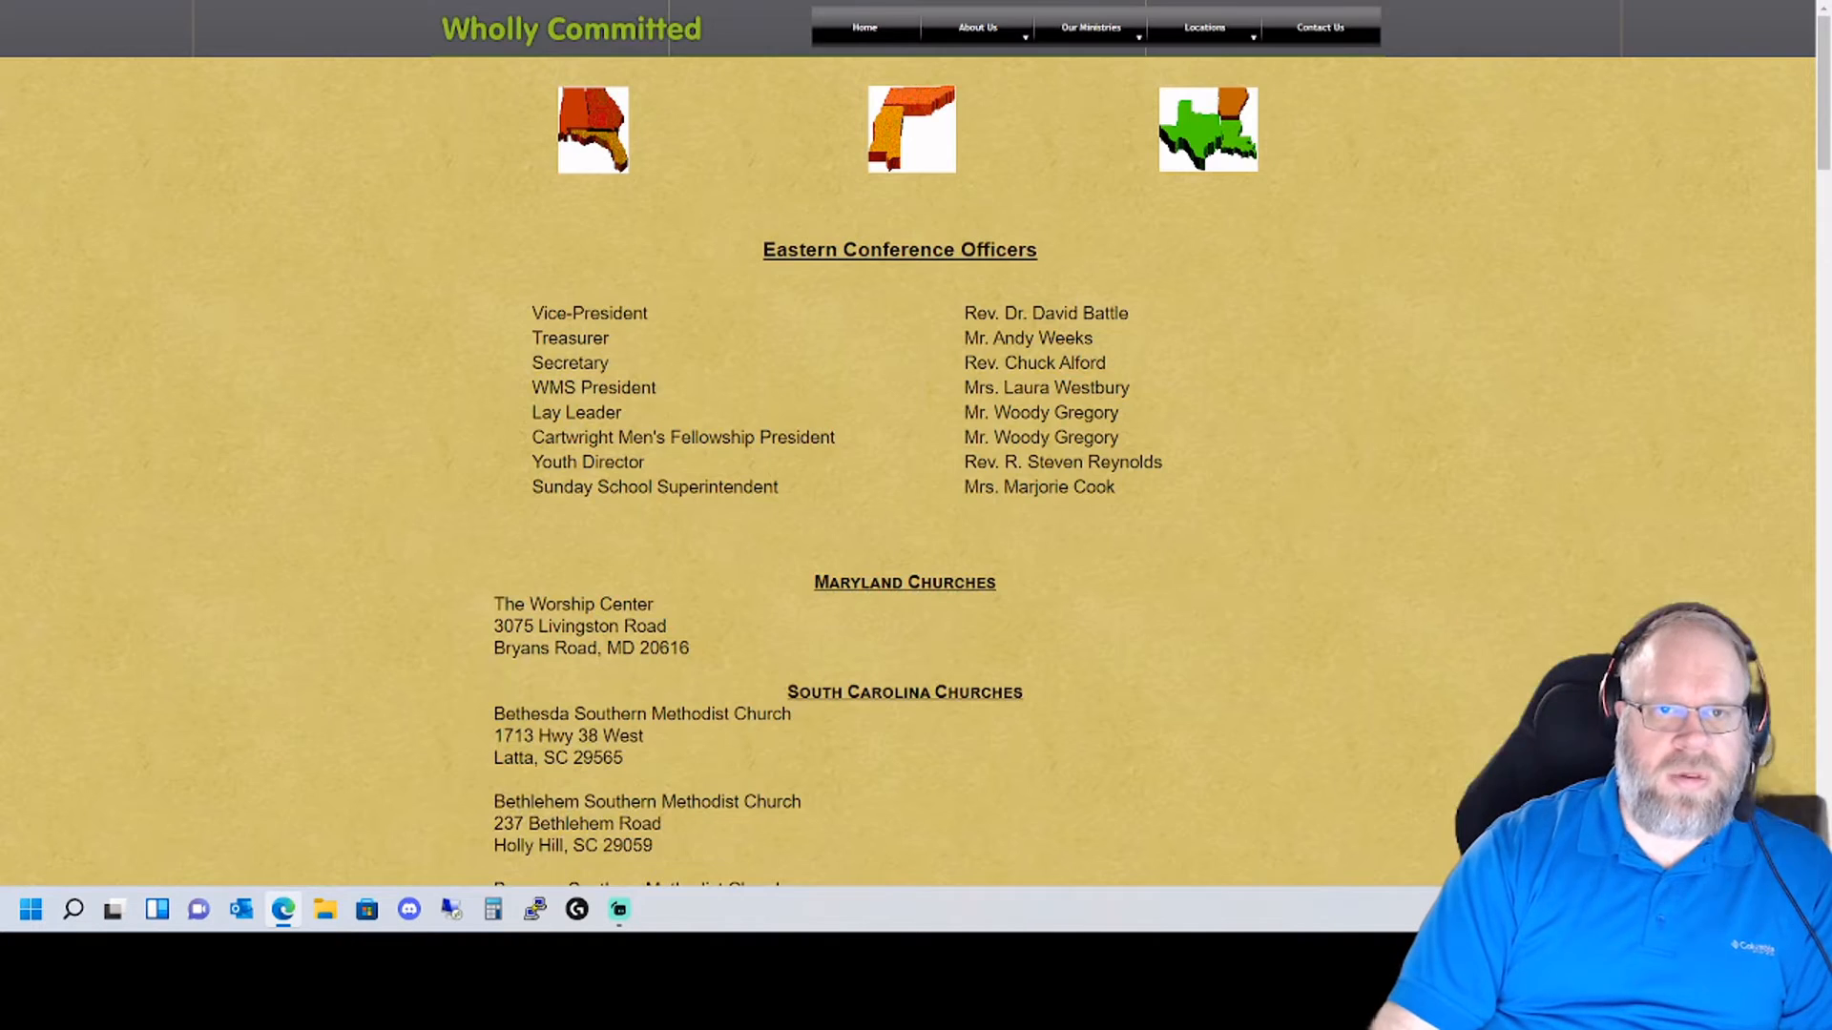
- Switch to the old church website and open its Articles of Religion page
mouse_move(966, 38)
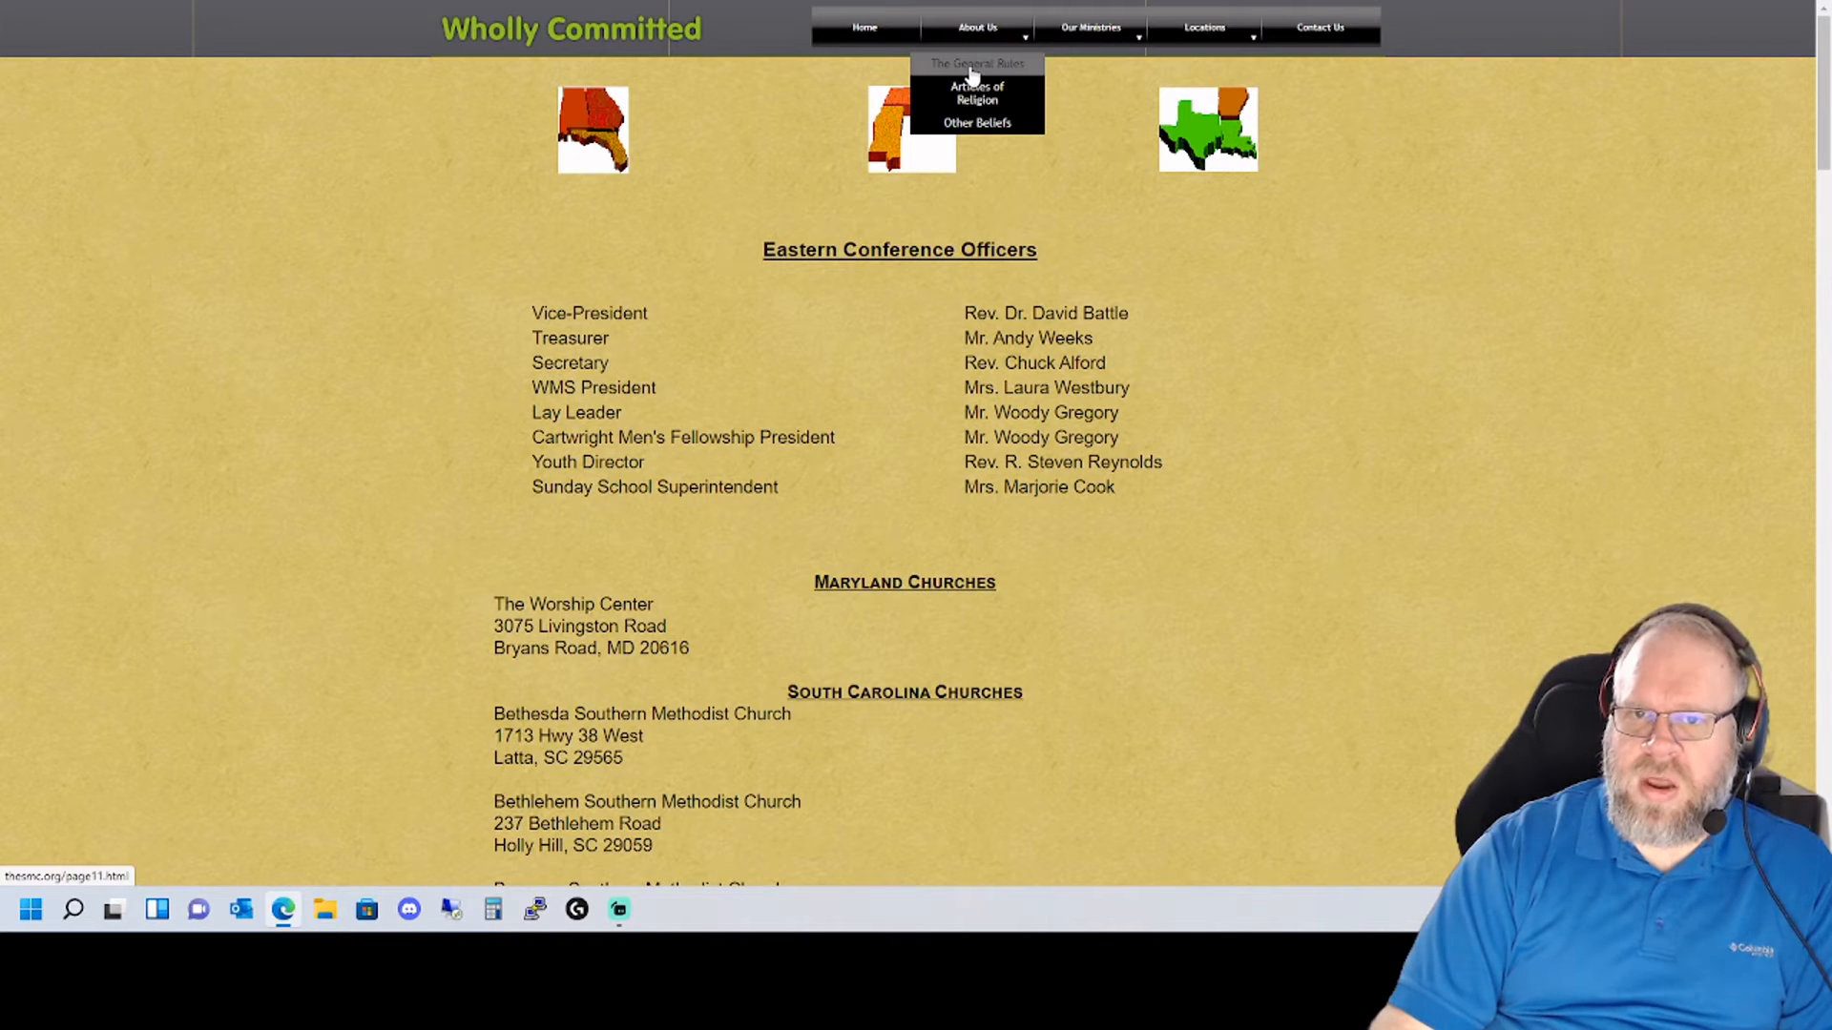
click(975, 93)
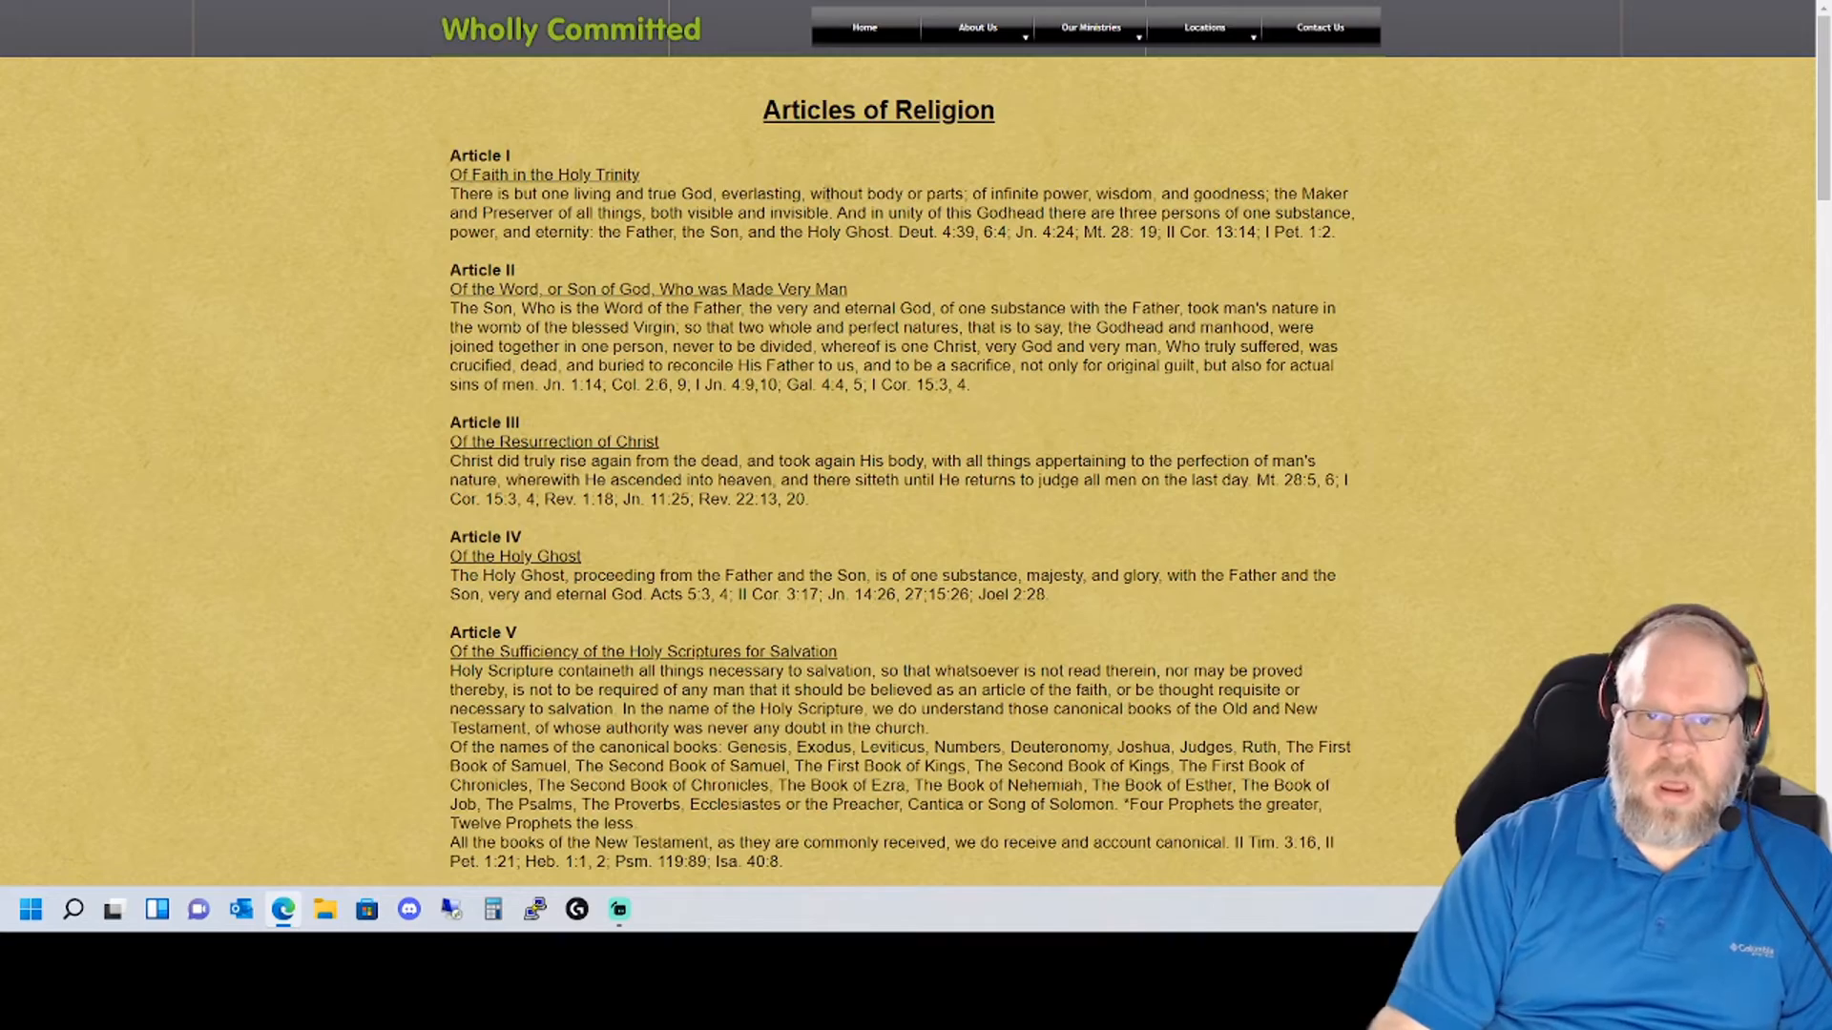
drag(792, 876, 874, 250)
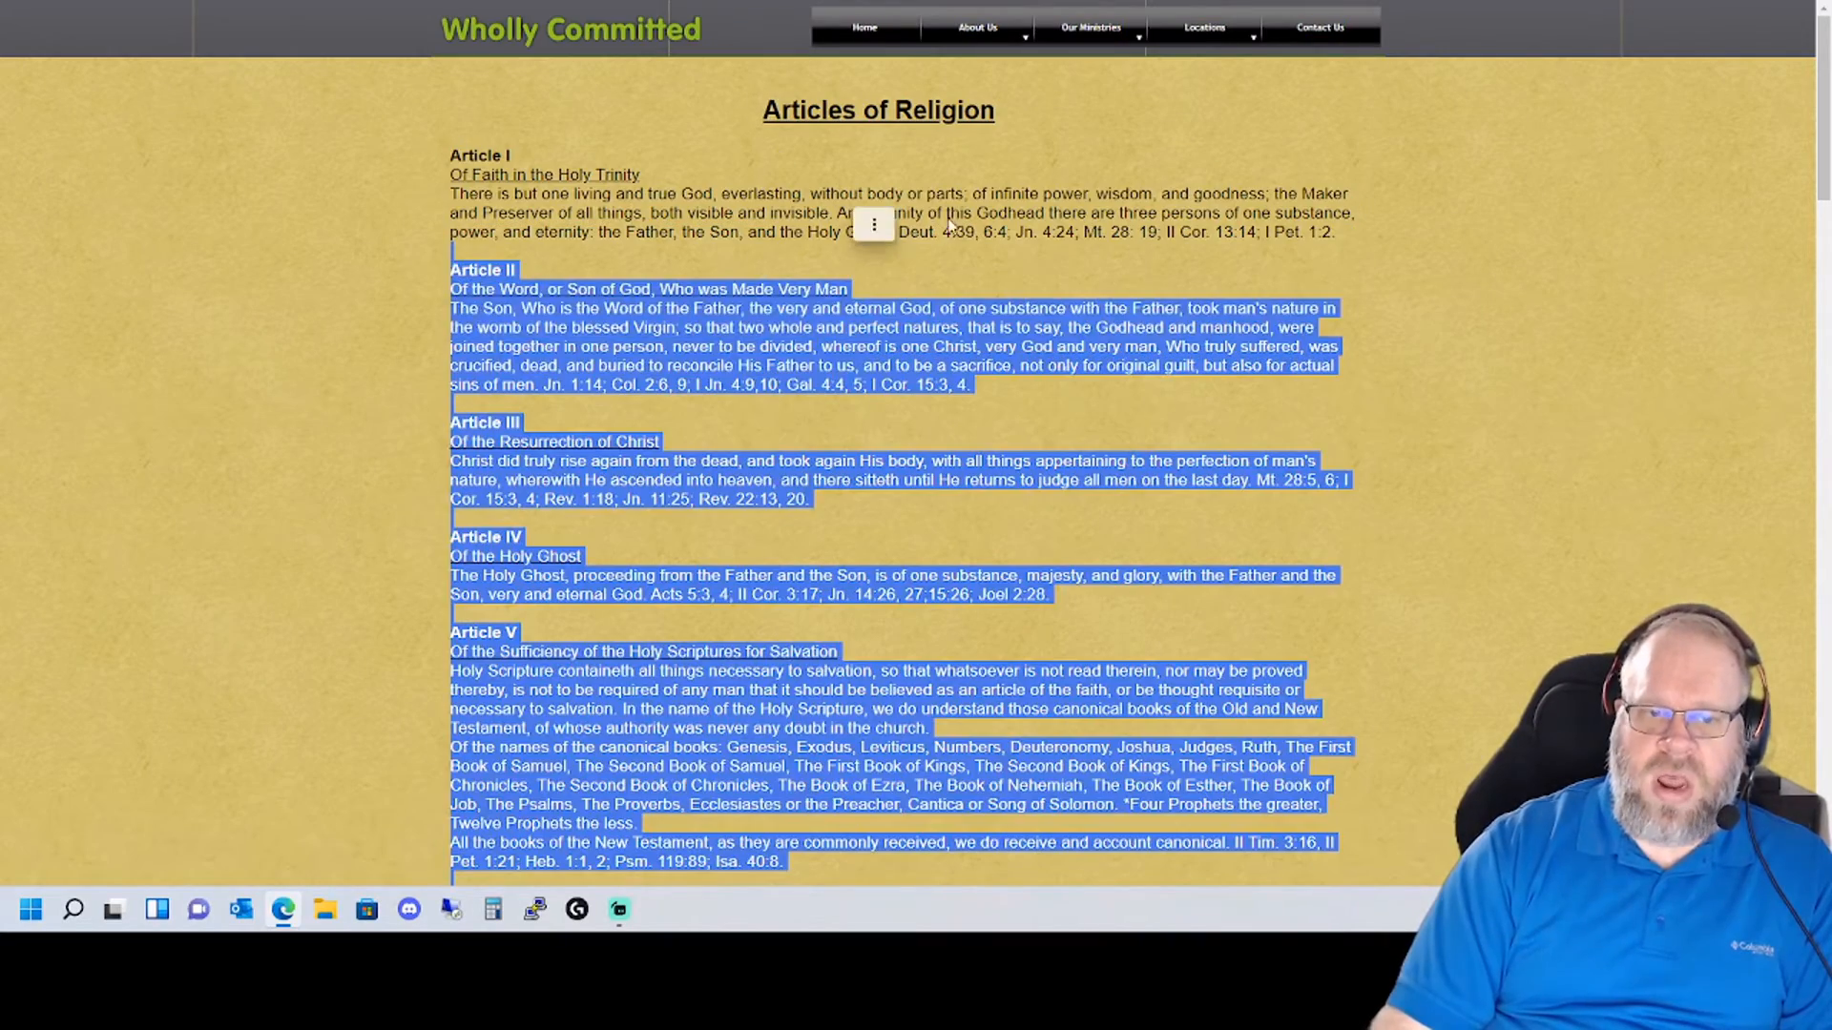
click(950, 224)
scroll(1162, 358, down, 20)
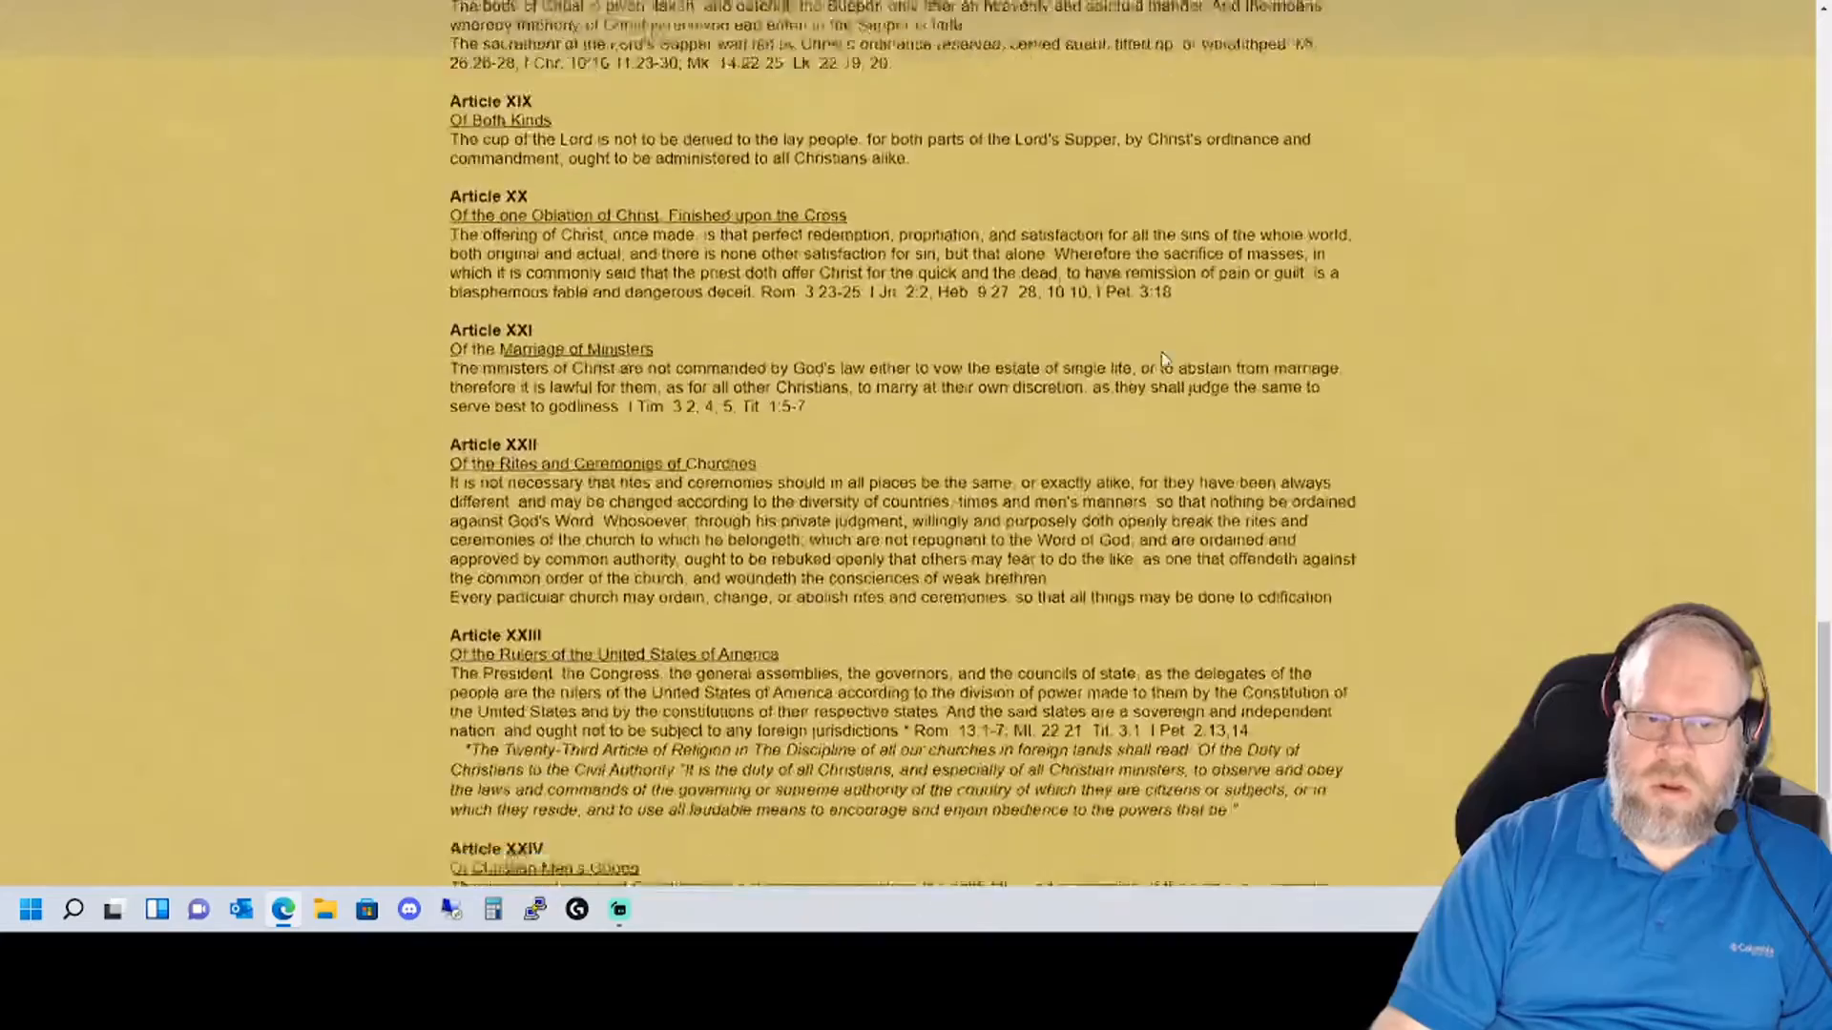
scroll(1162, 359, down, 3)
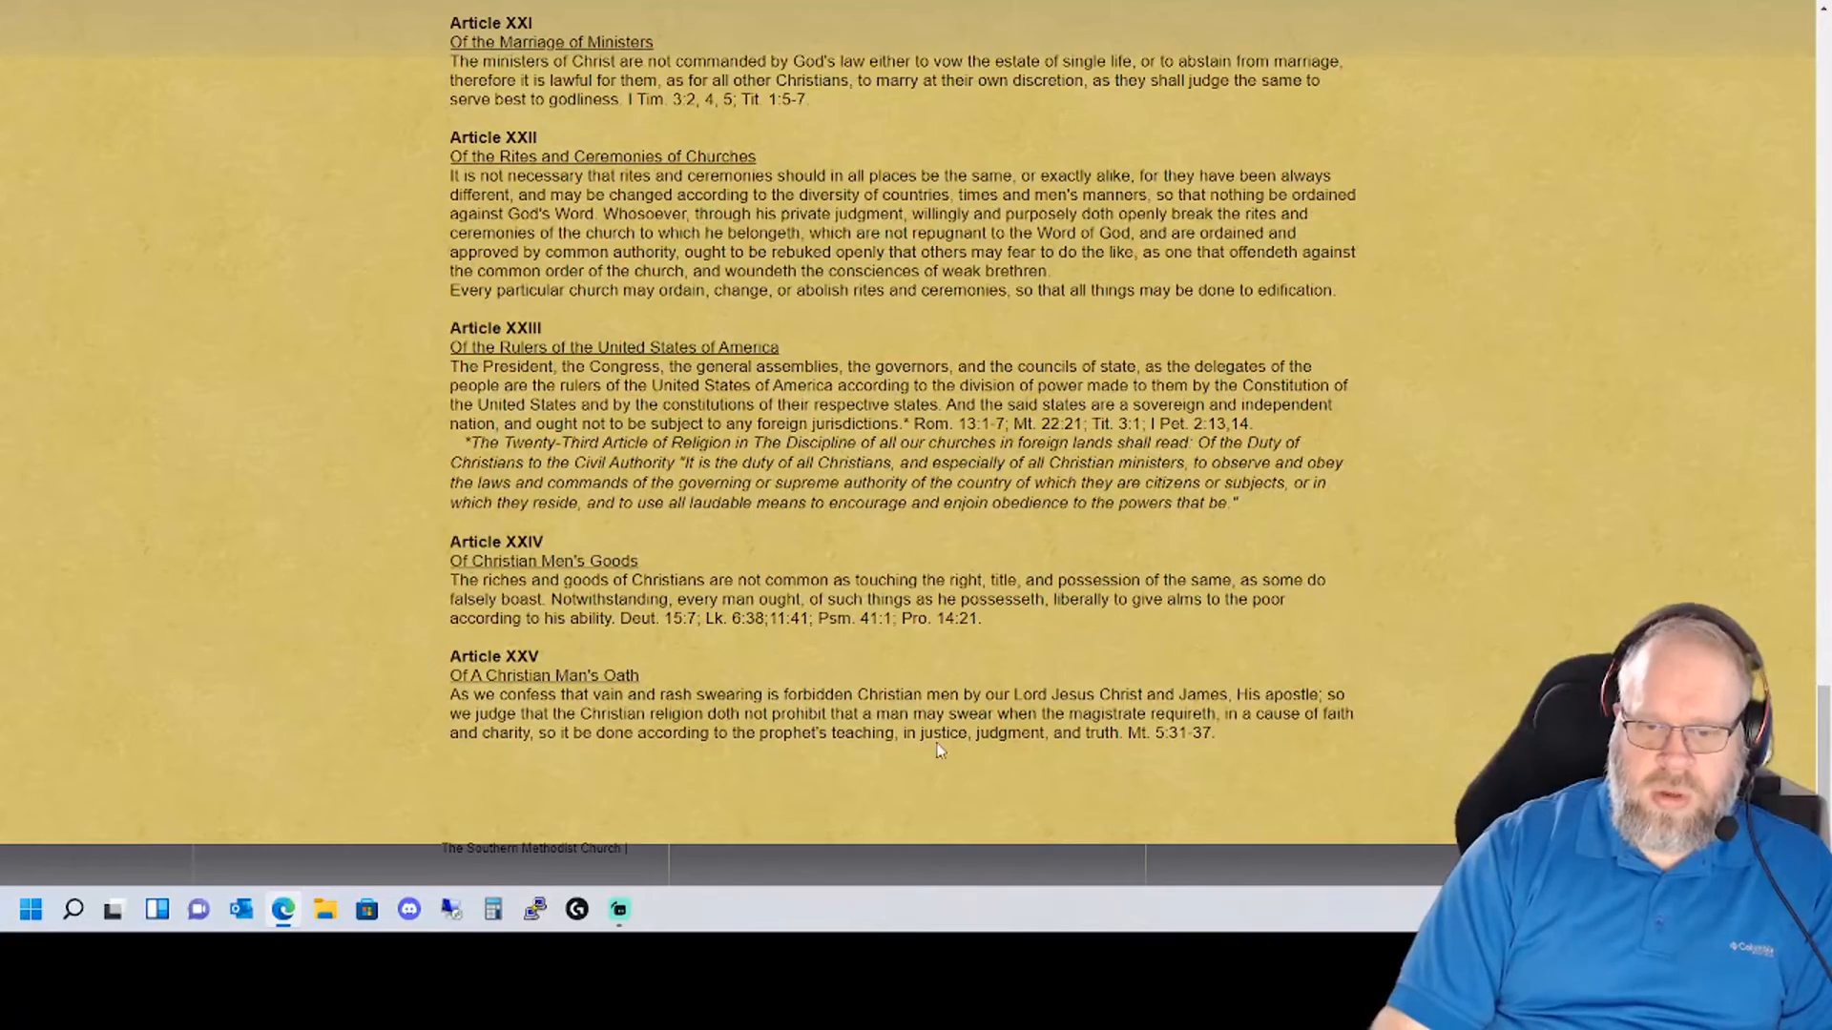
drag(1216, 735, 844, 114)
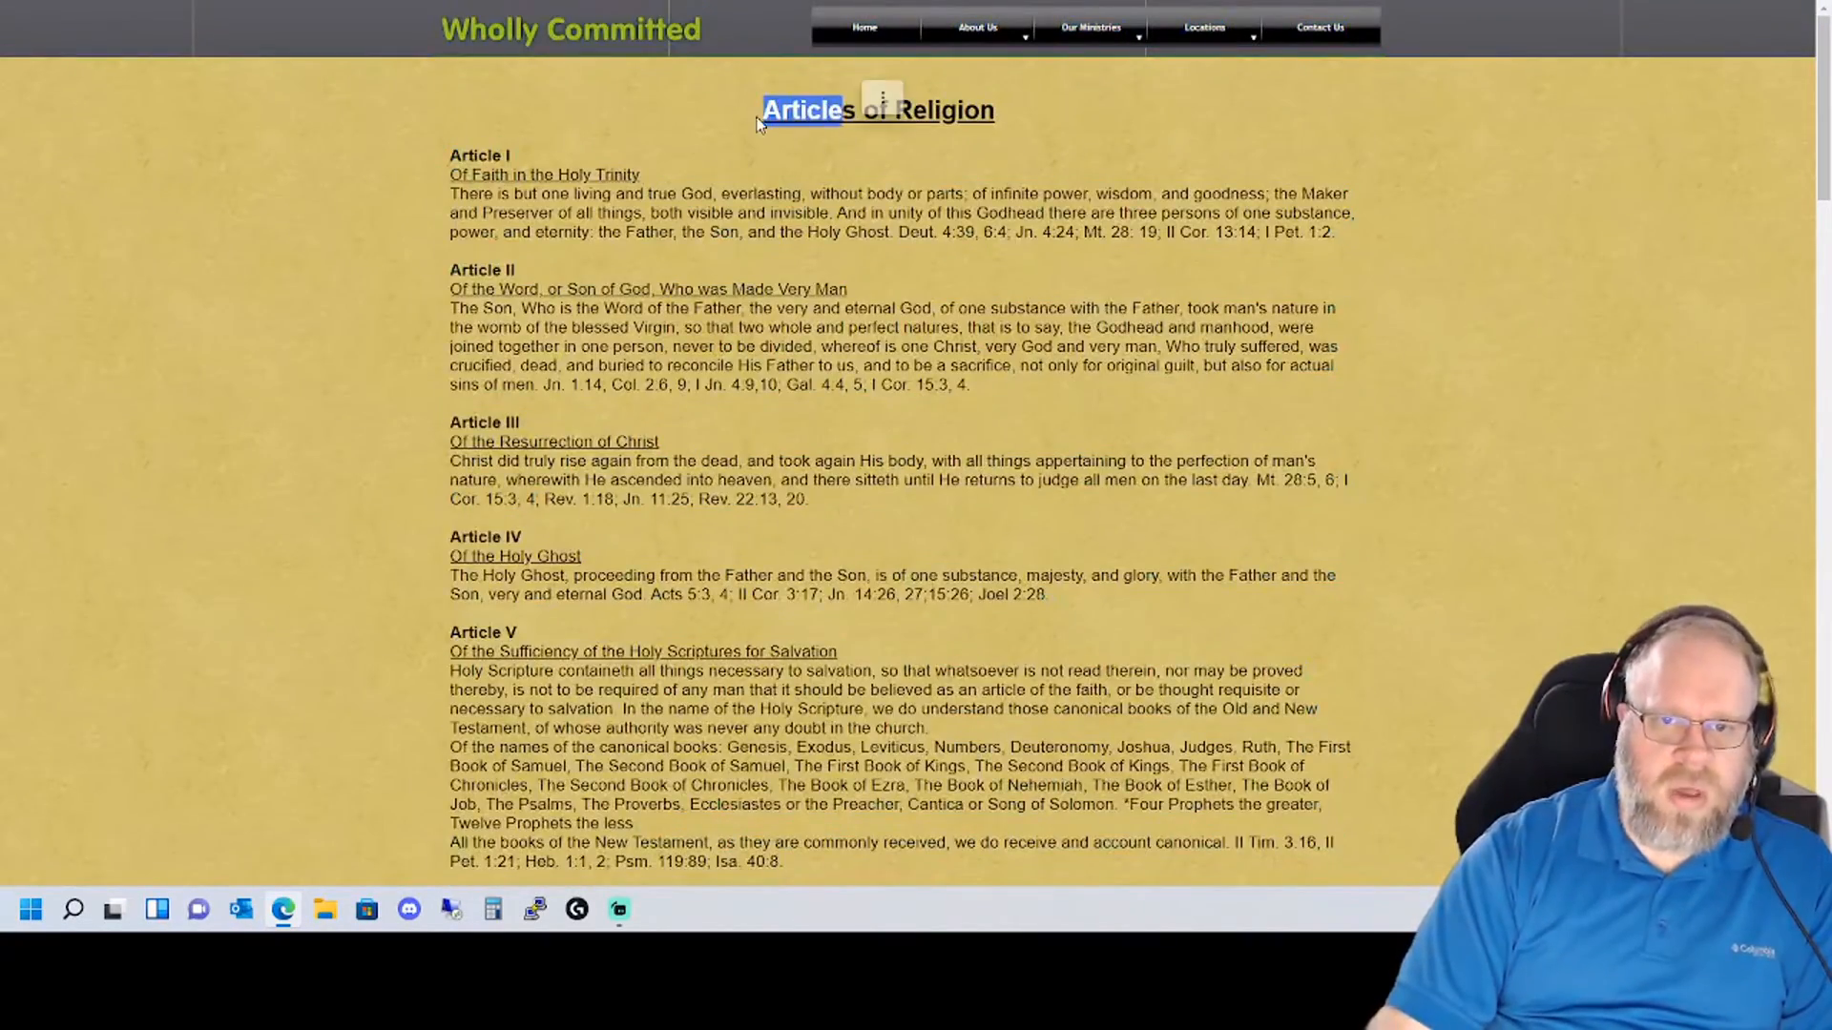
click(844, 114)
- Copy the full text of the articles, from the Article I heading to the end of Article XXV, excluding the page title
drag(858, 873, 454, 162)
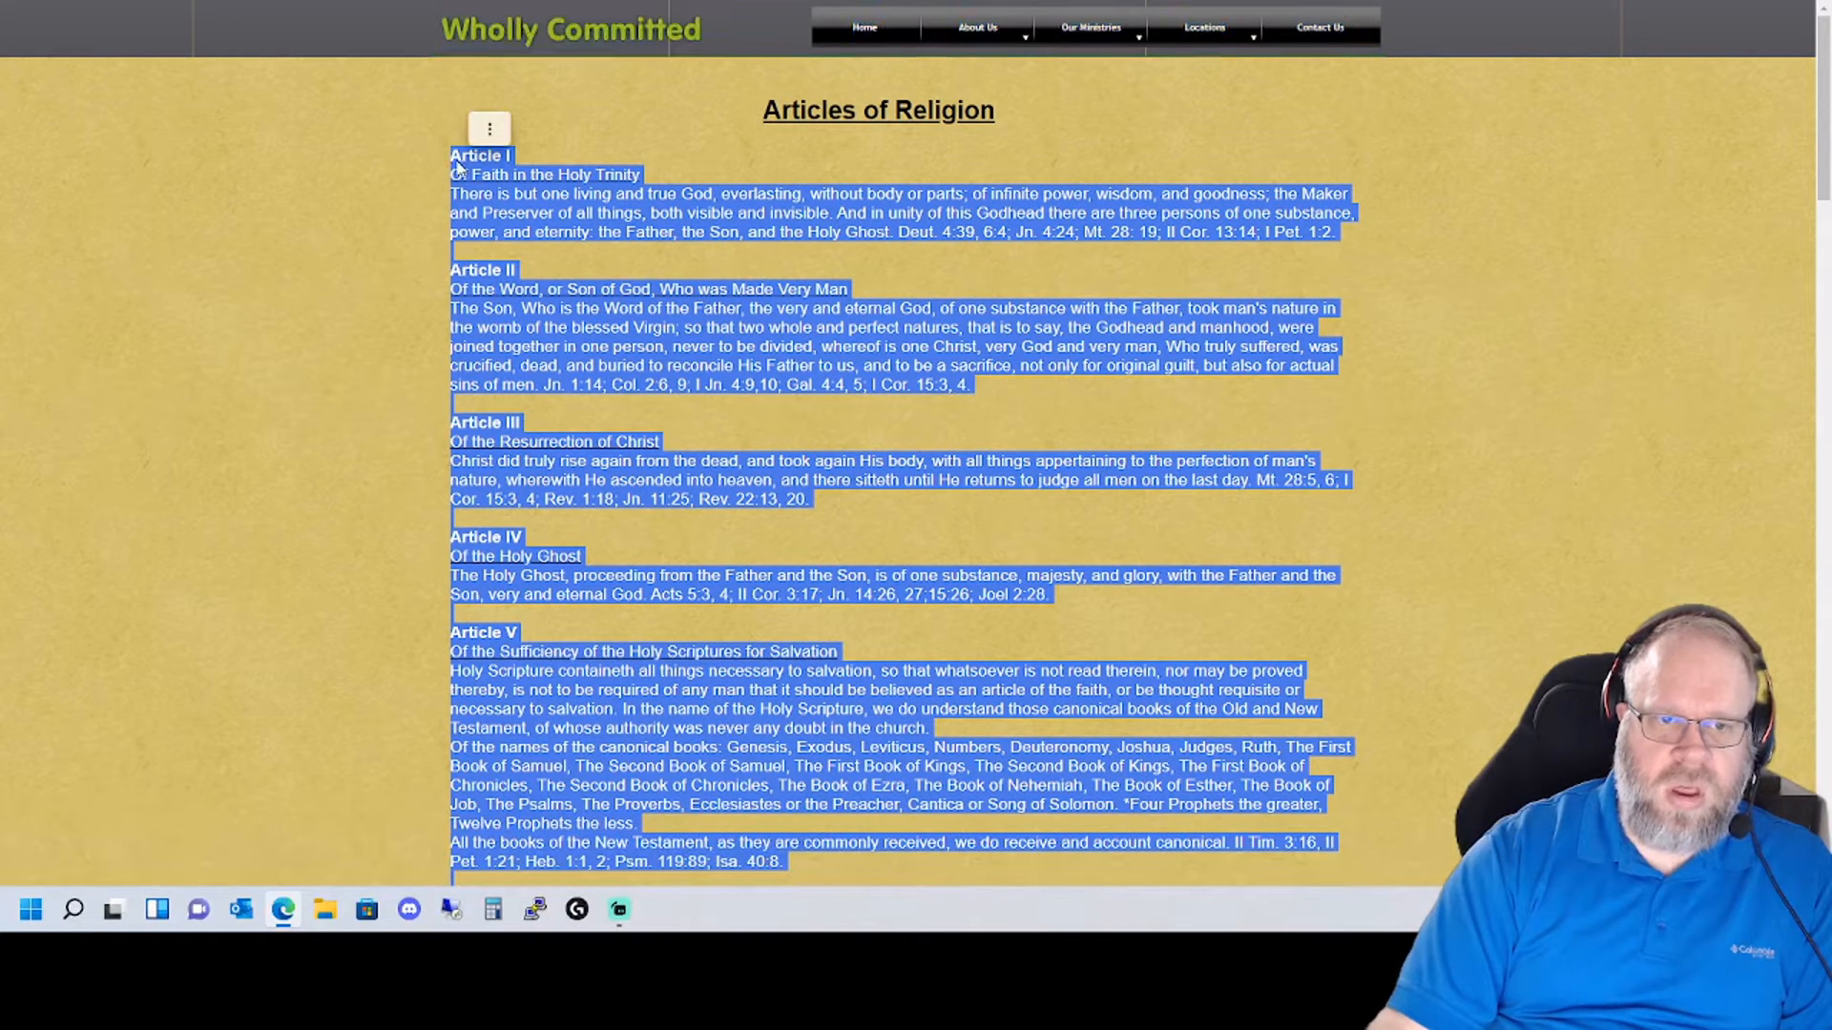
right_click(460, 164)
click(586, 175)
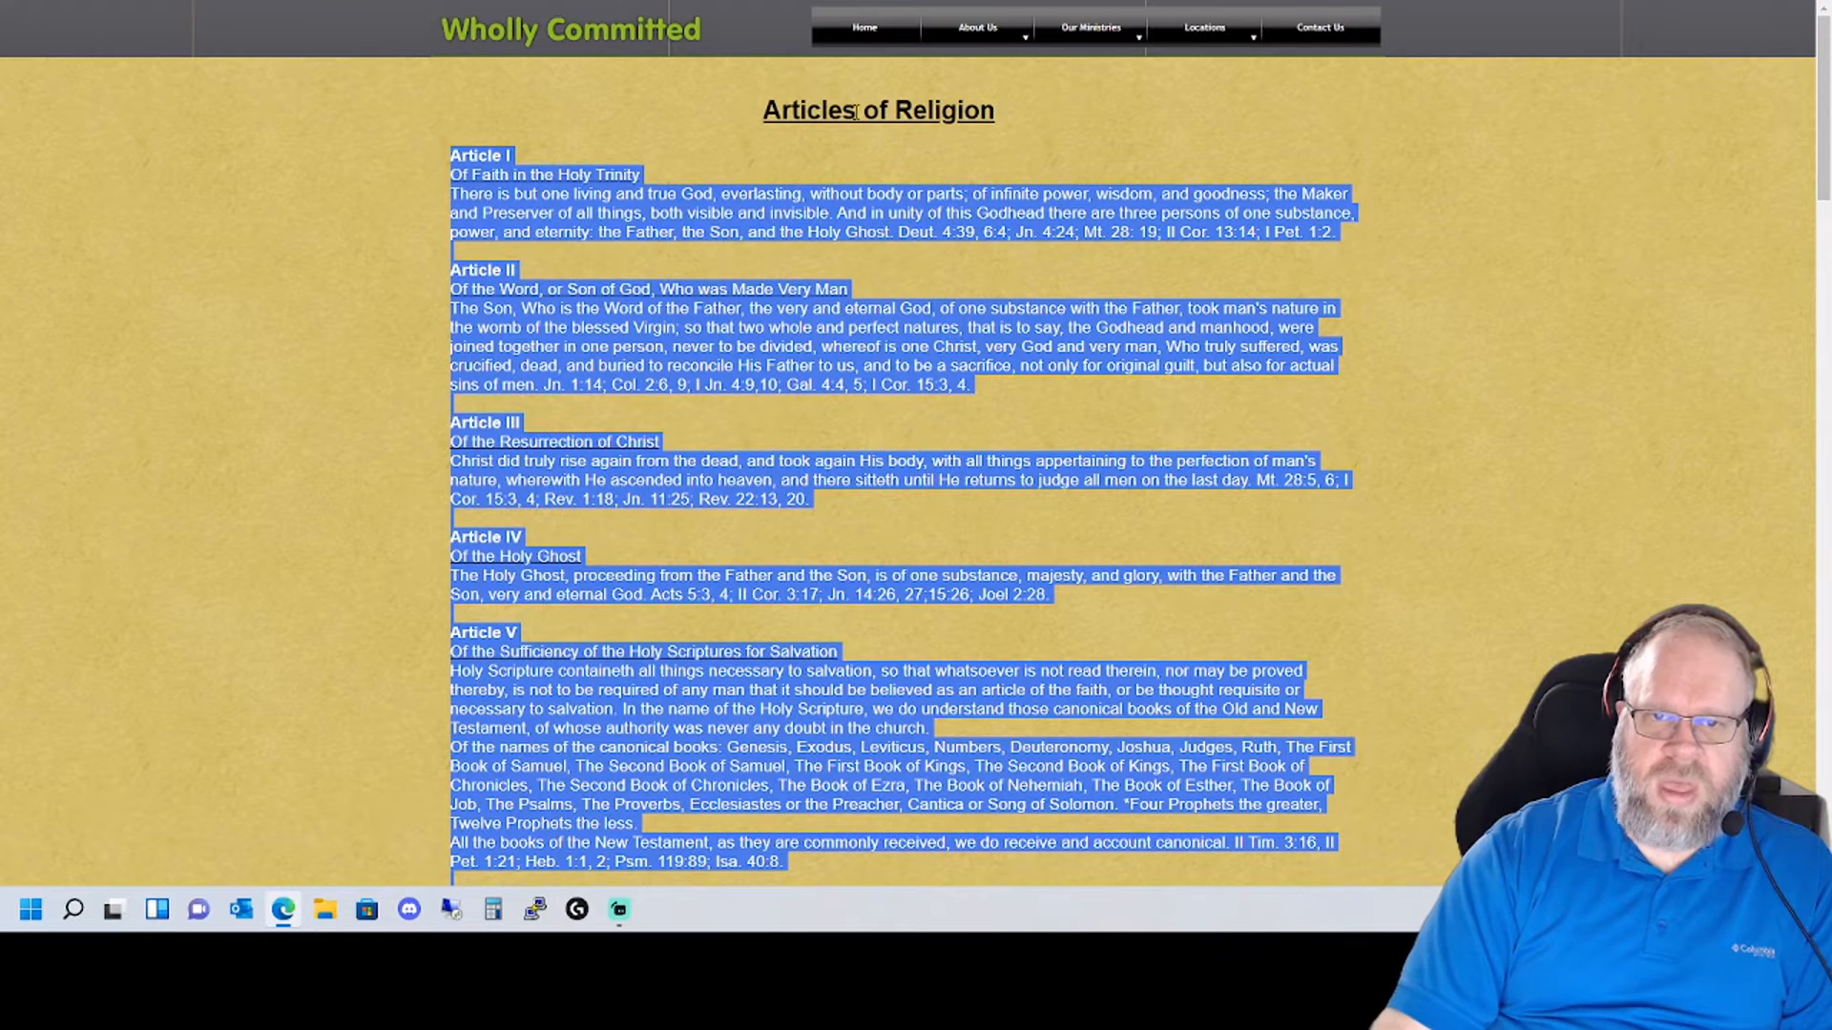
- Return to the Elementor editor and add a center-aligned Heading widget titled "Articles of Religion" to the empty page
click(401, 2)
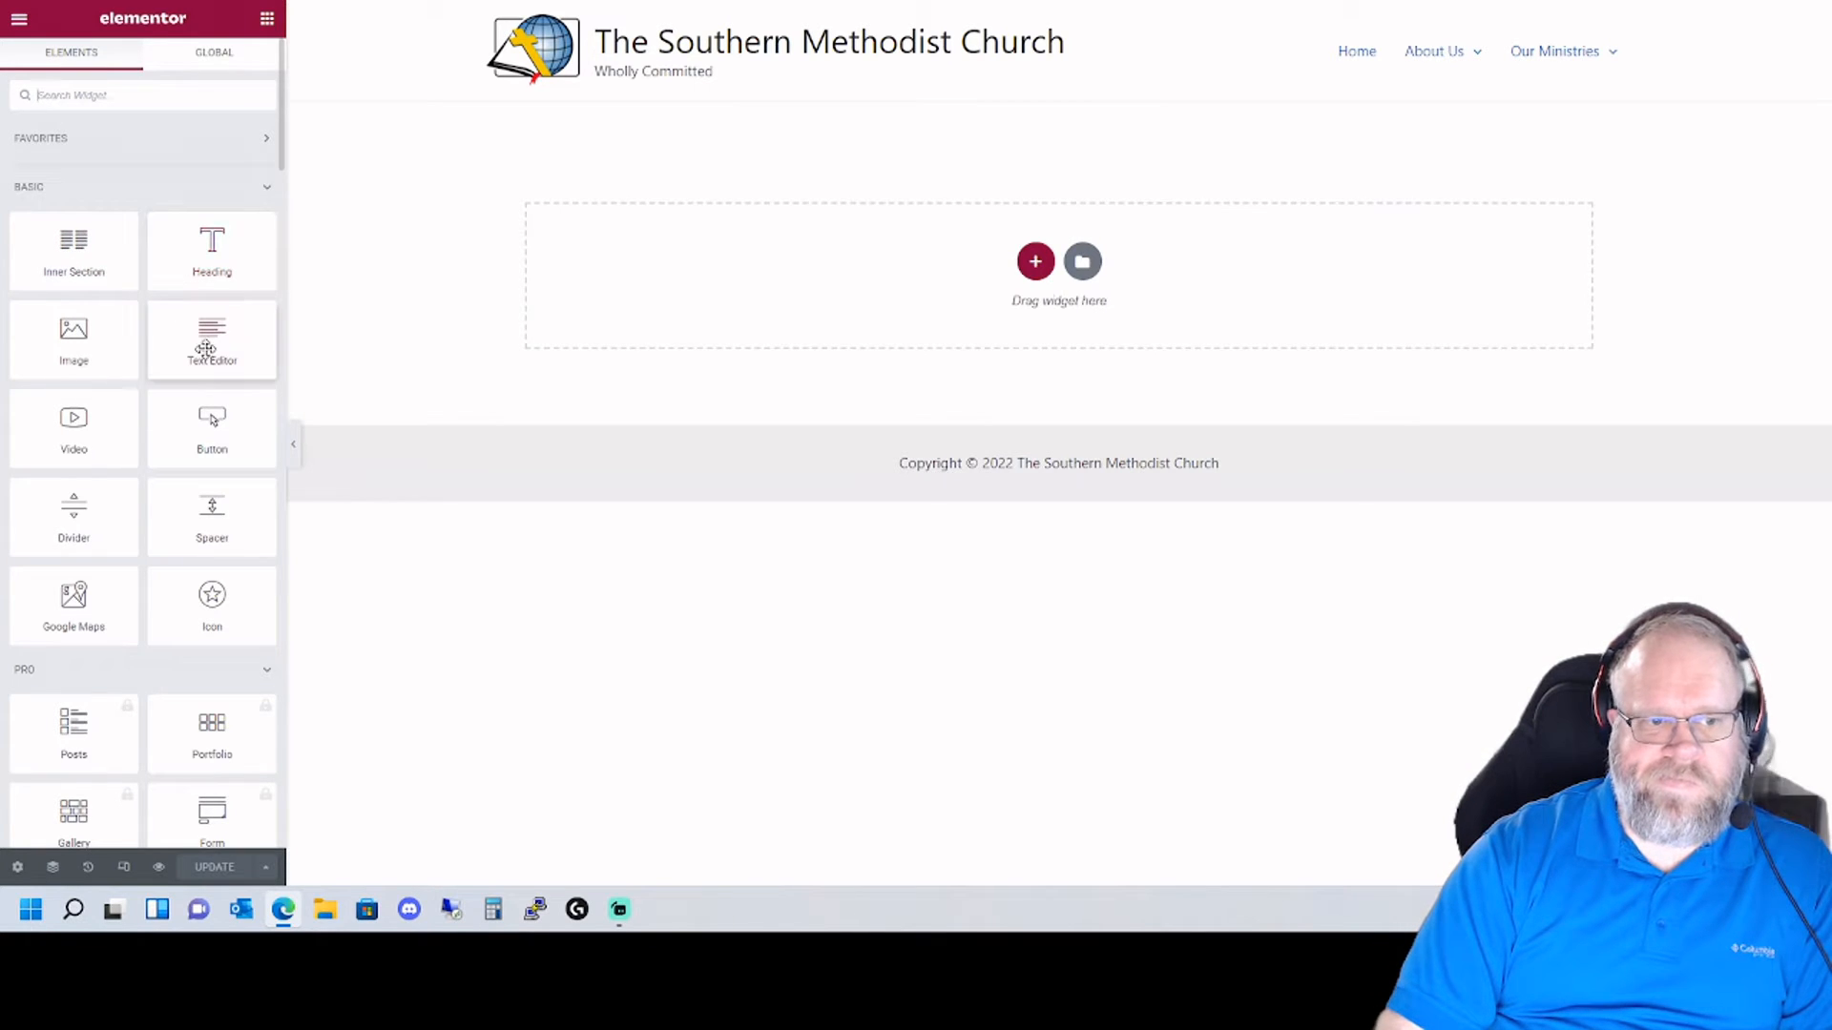
drag(195, 239, 1021, 246)
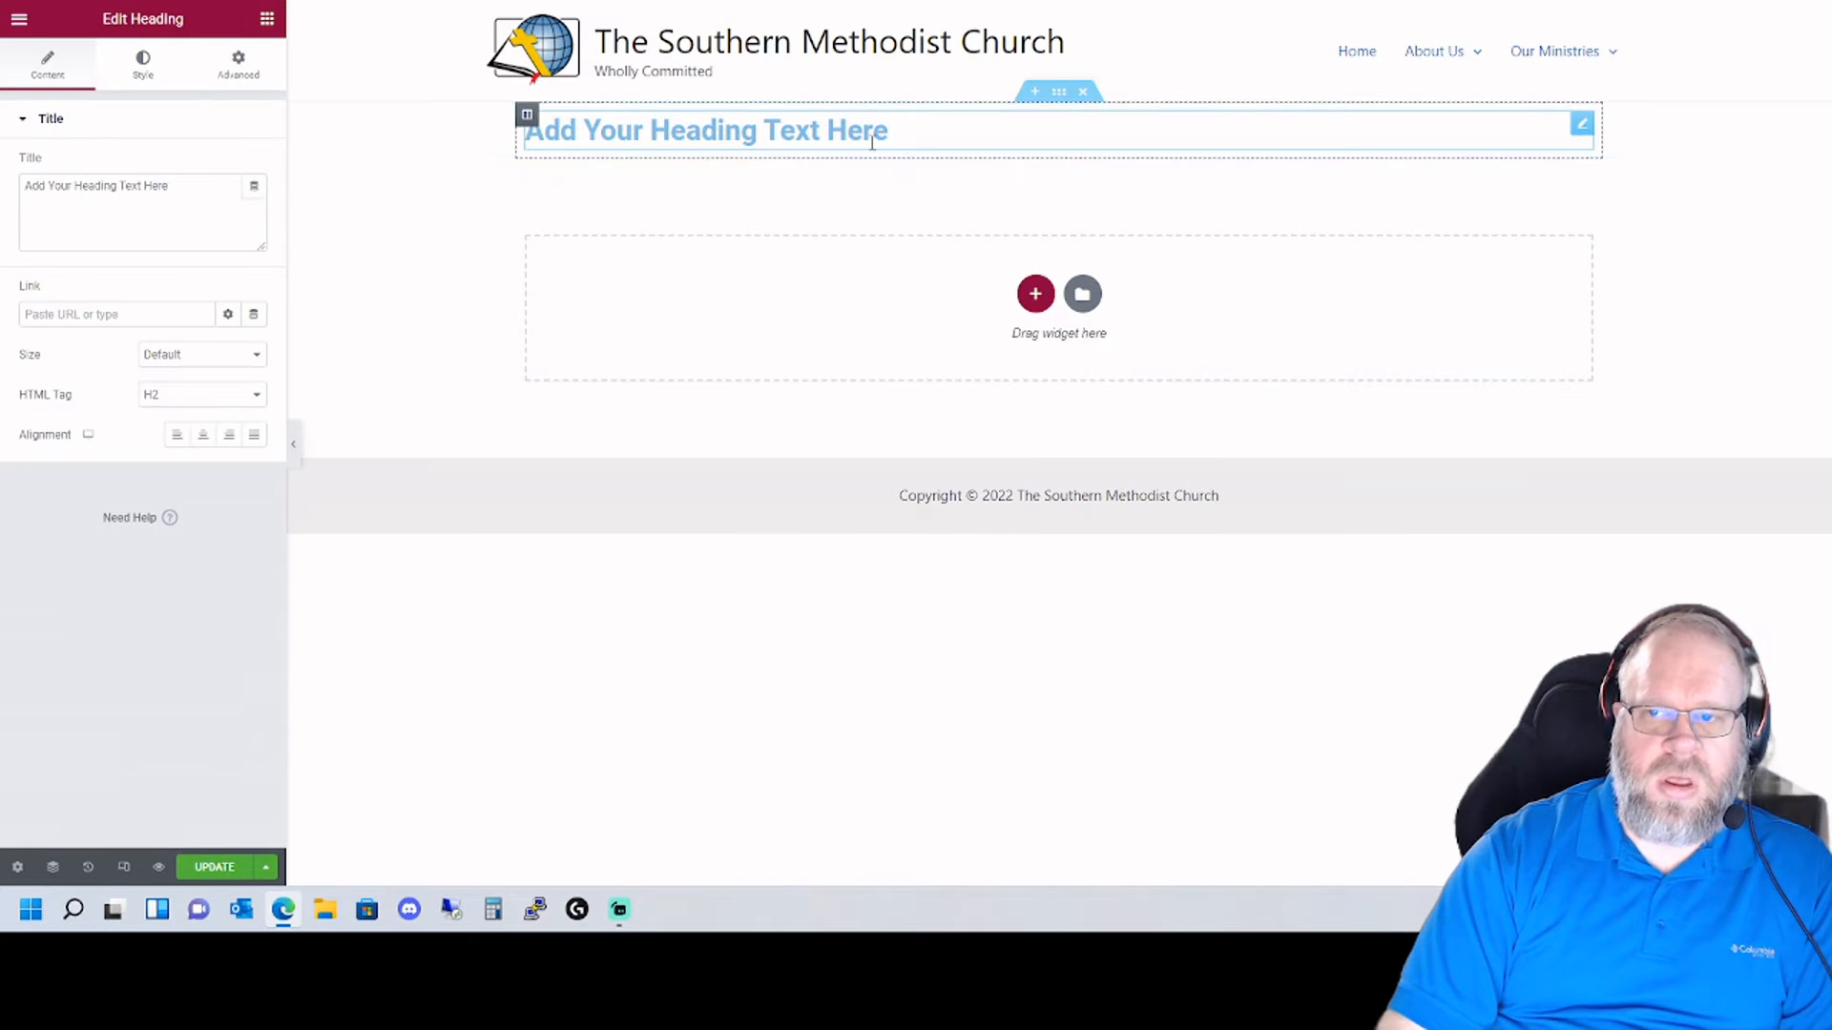
drag(200, 194, 21, 187)
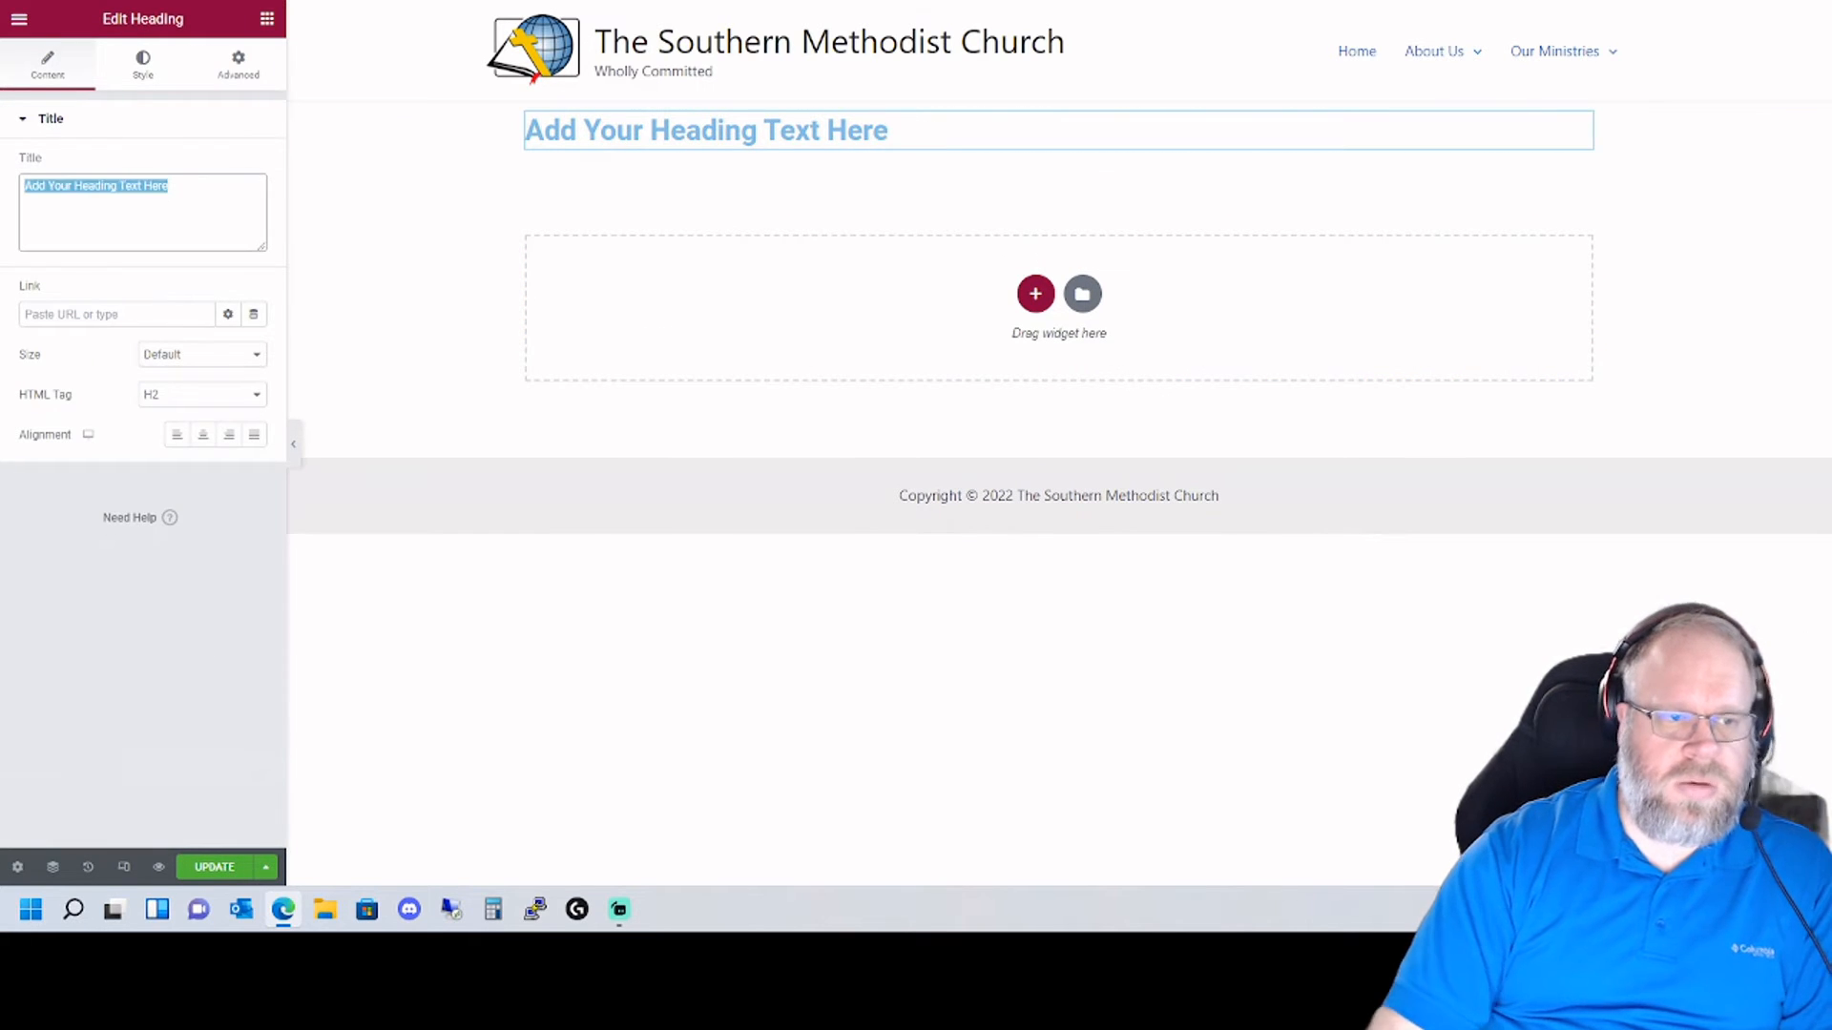
text(Article)
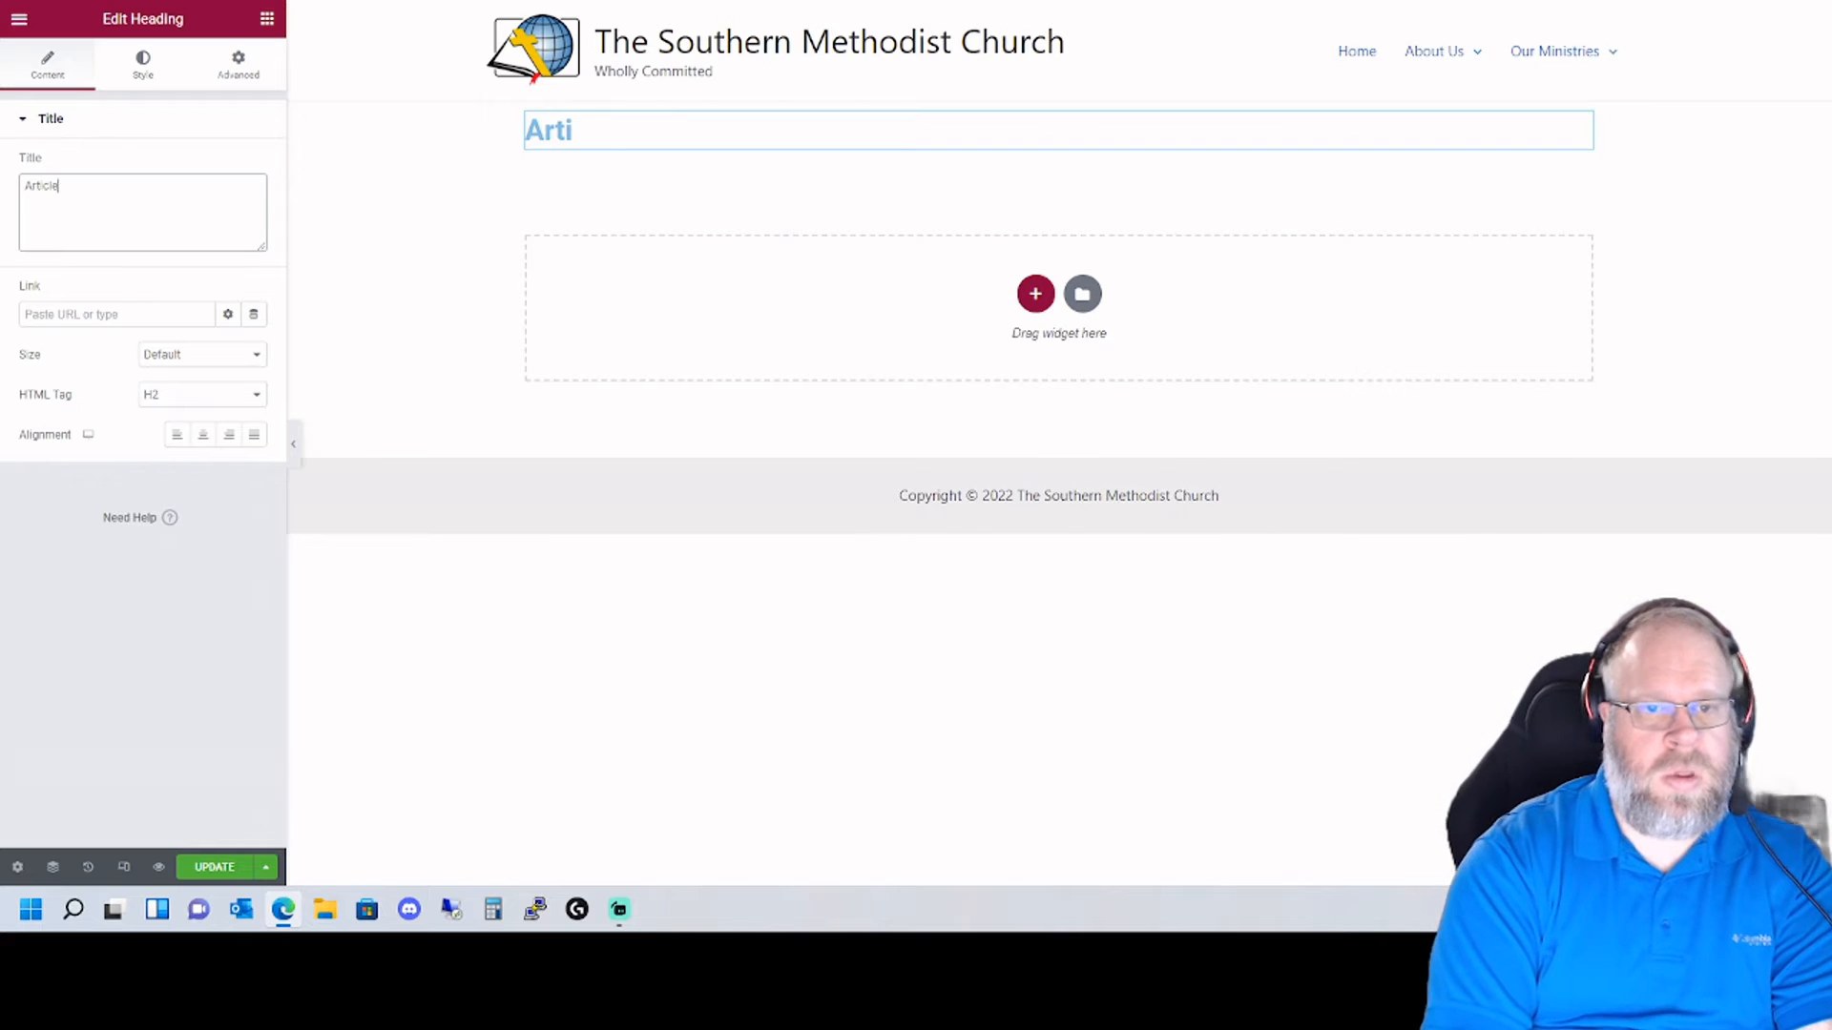
text(s of Reli)
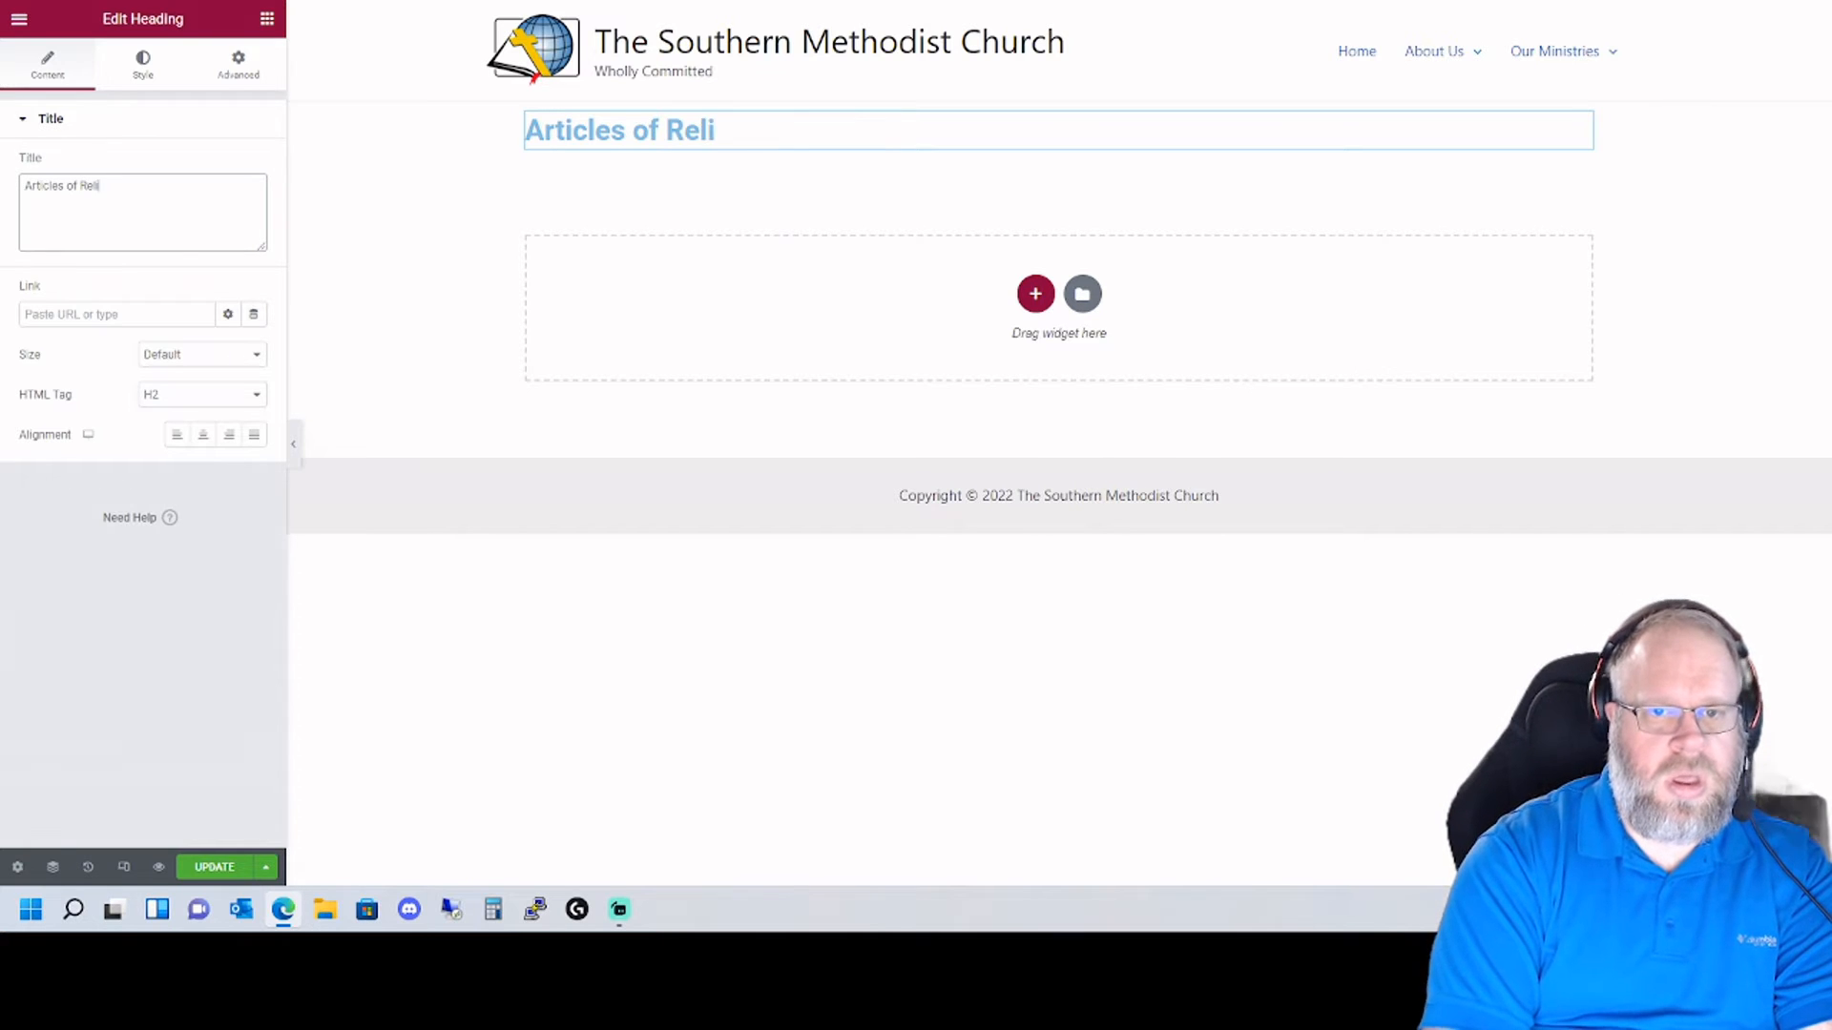
text(gion)
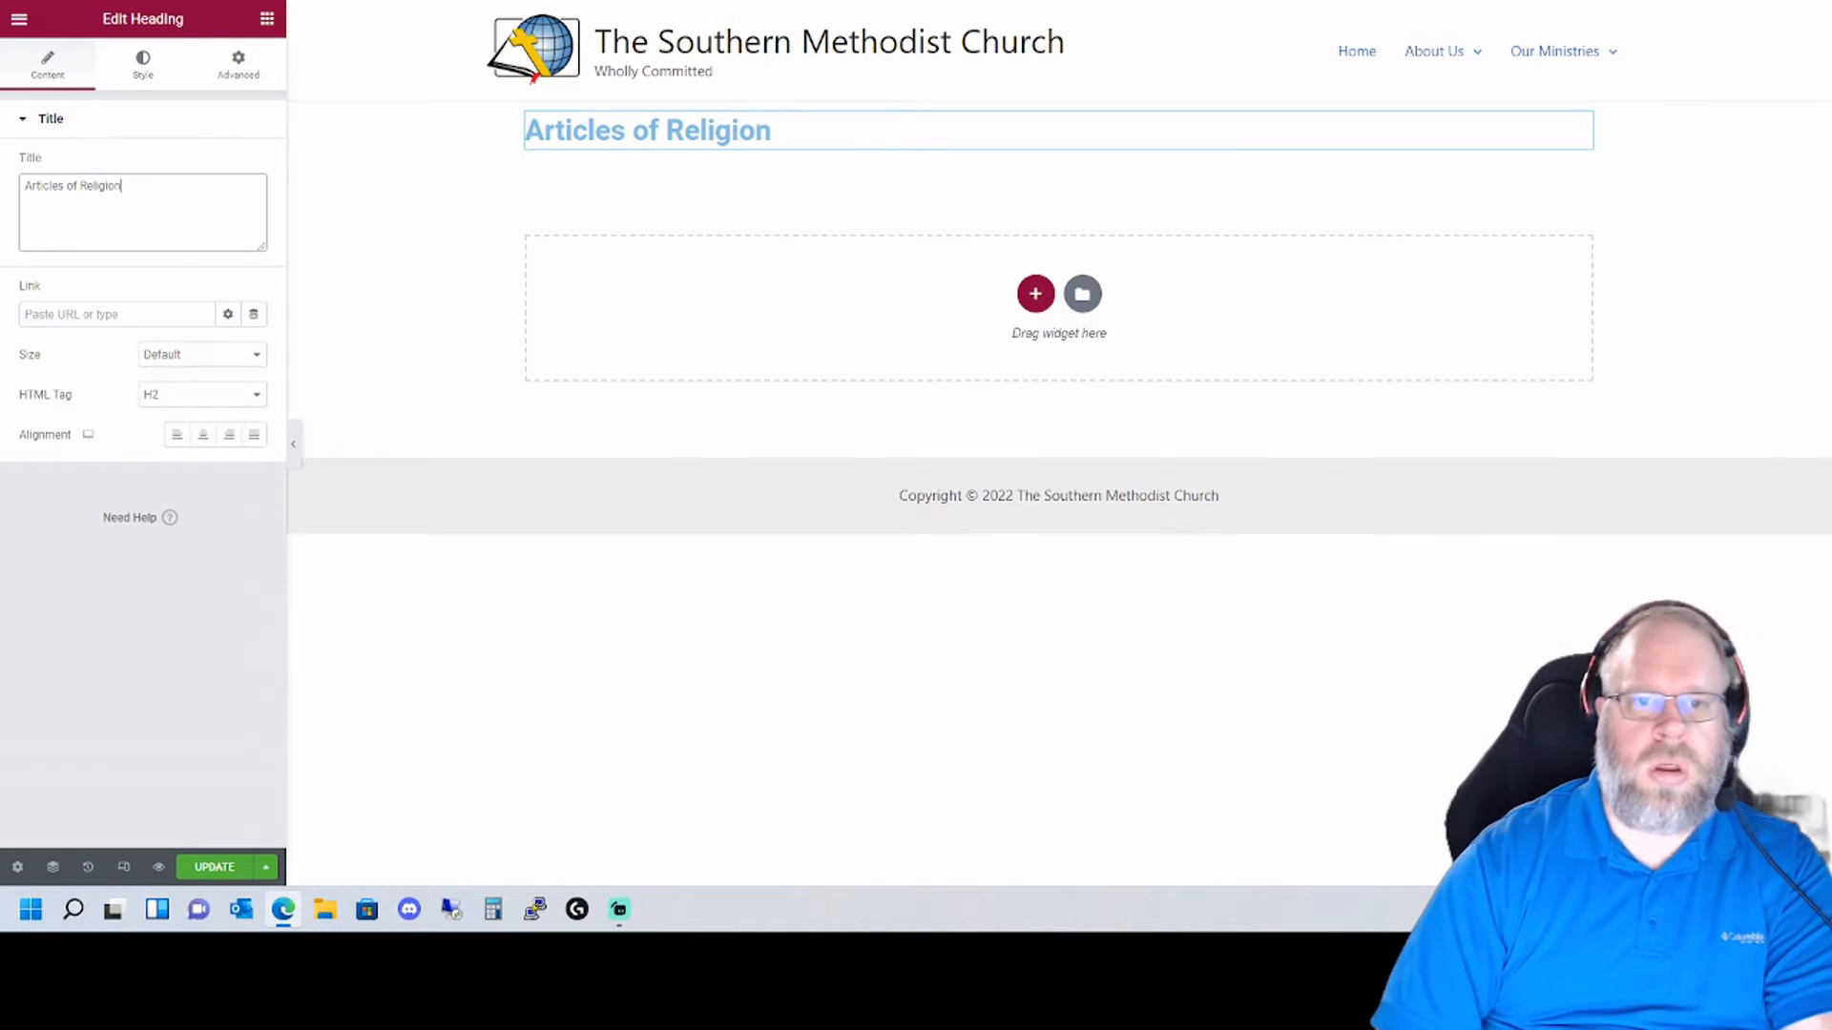
key(ctrl+Tab)
key(ctrl+shift+Tab)
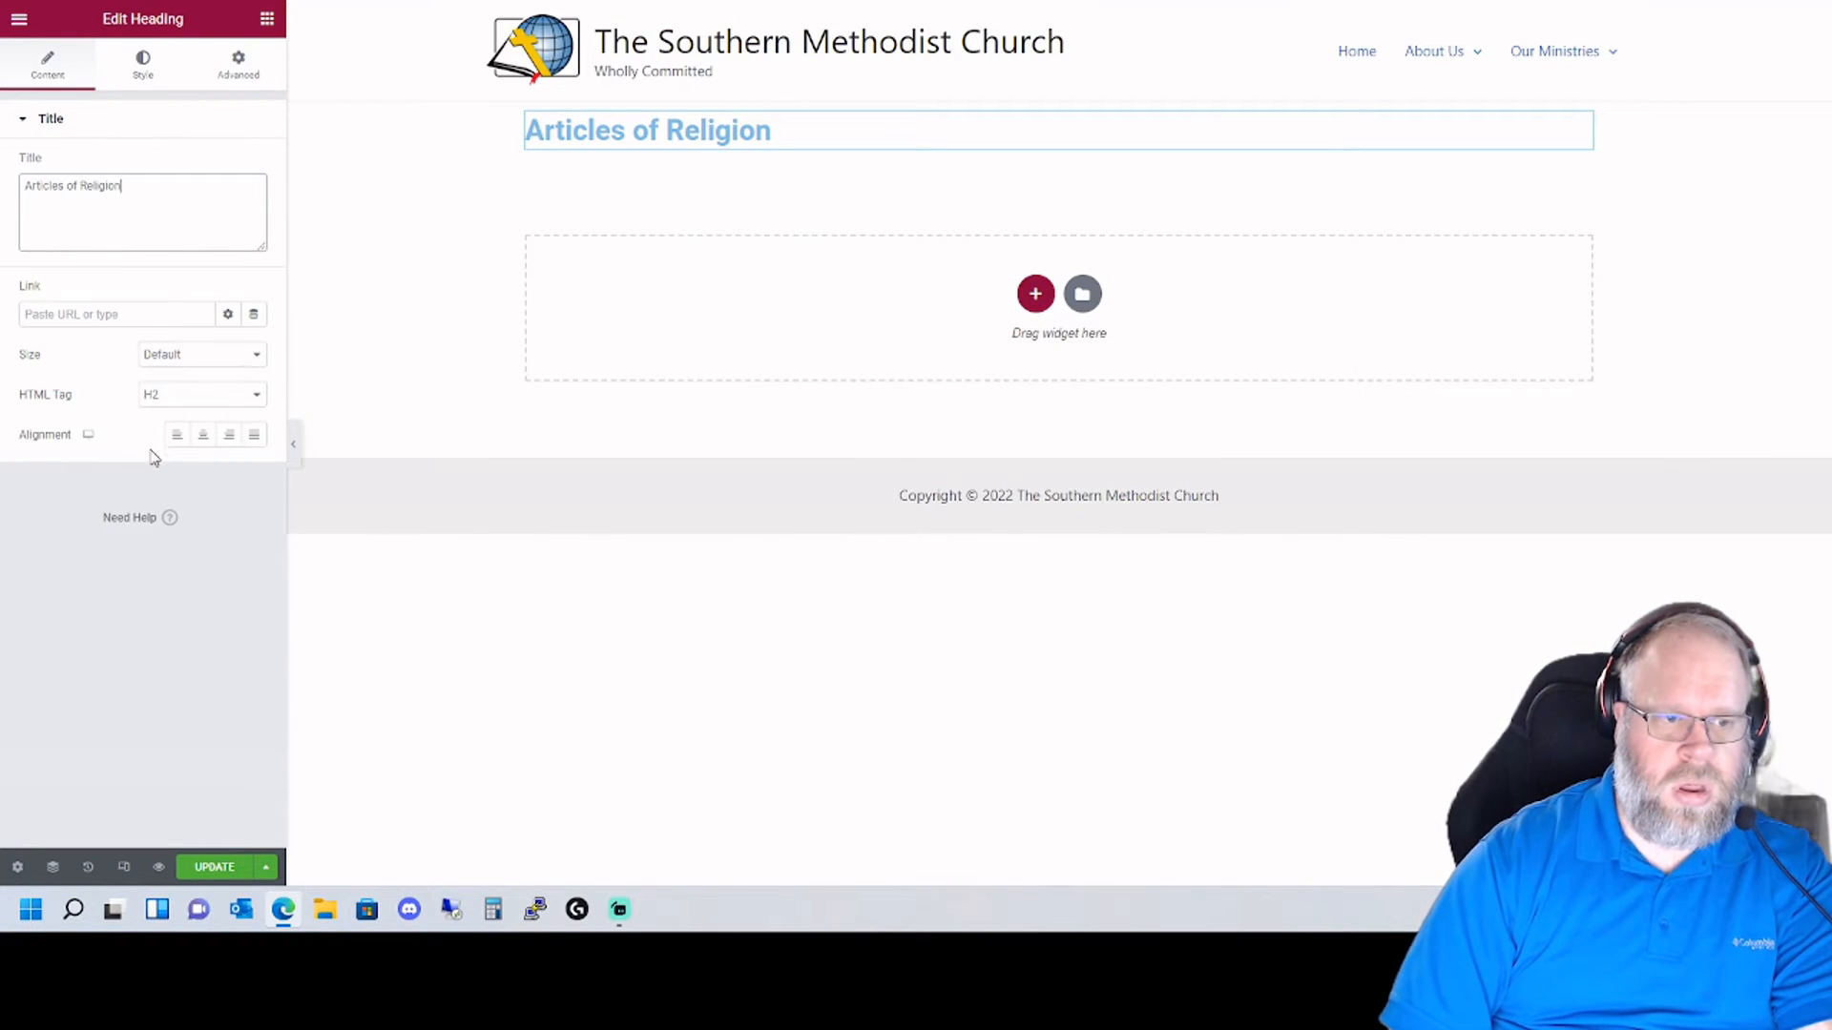
click(203, 434)
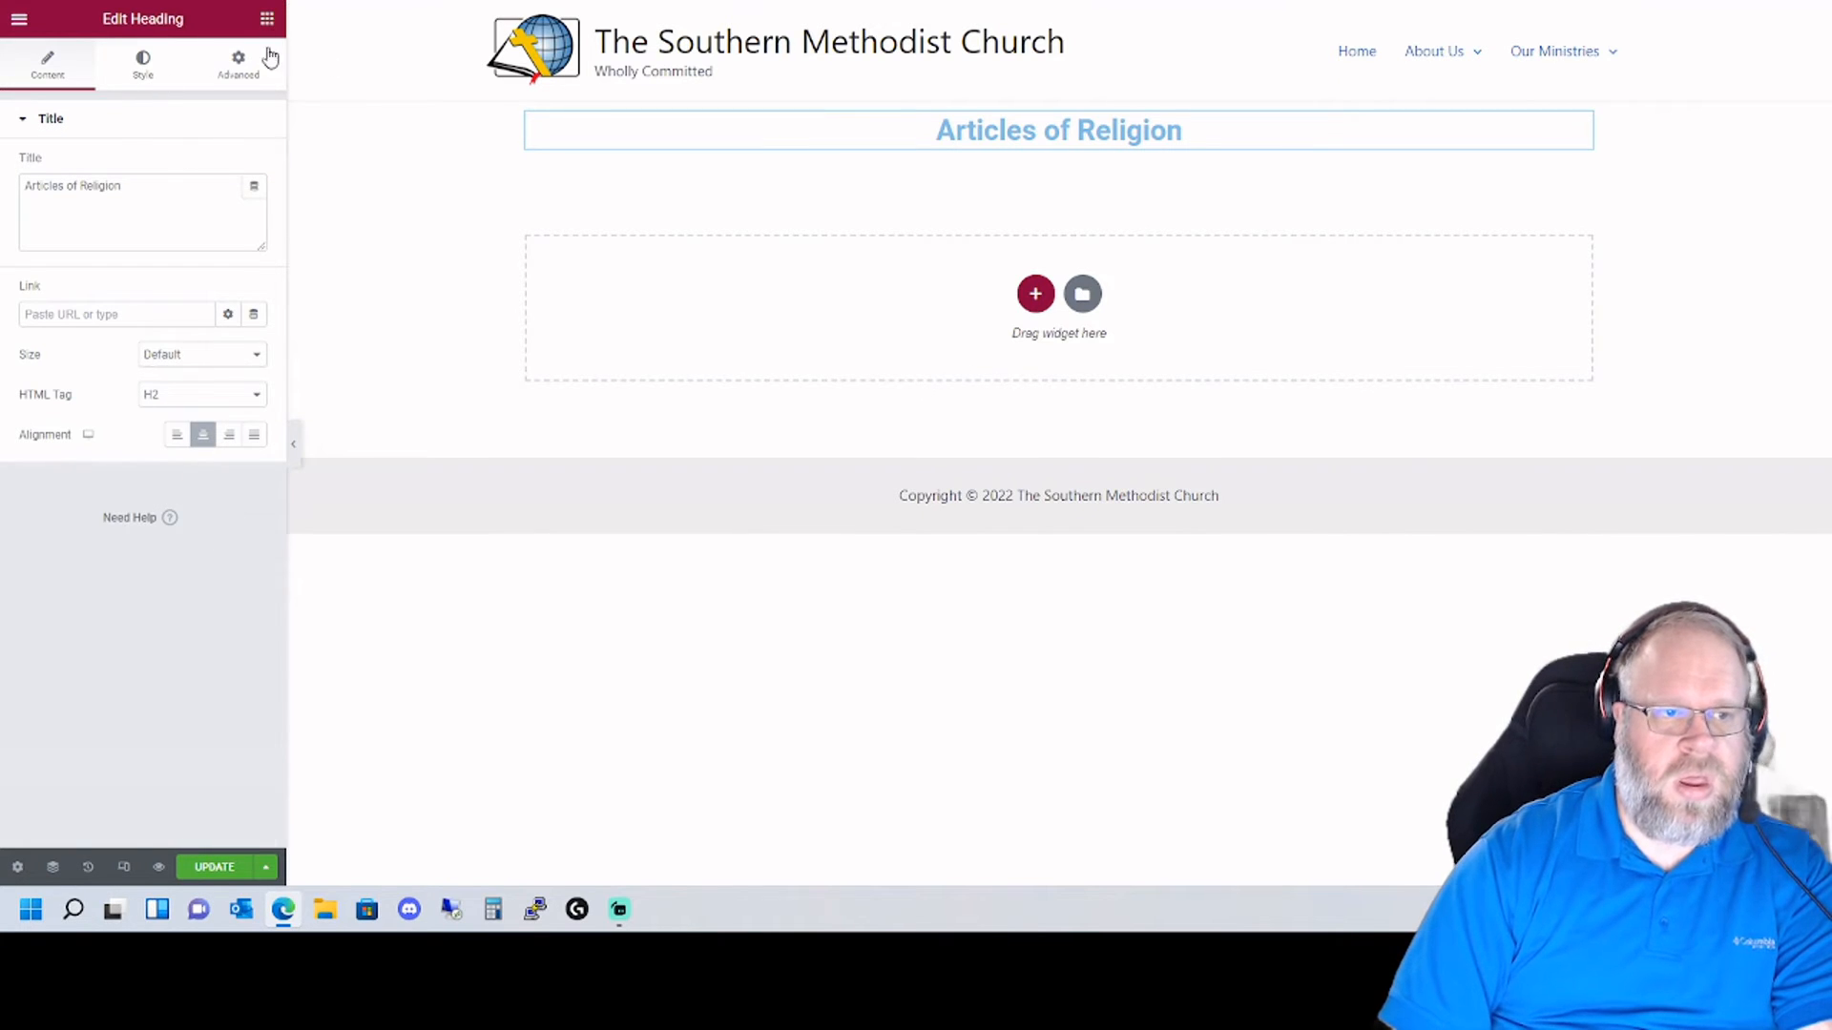
- Add a Text Editor widget below the "Articles of Religion" heading and replace its placeholder text with the copied articles
click(268, 18)
drag(206, 339, 579, 372)
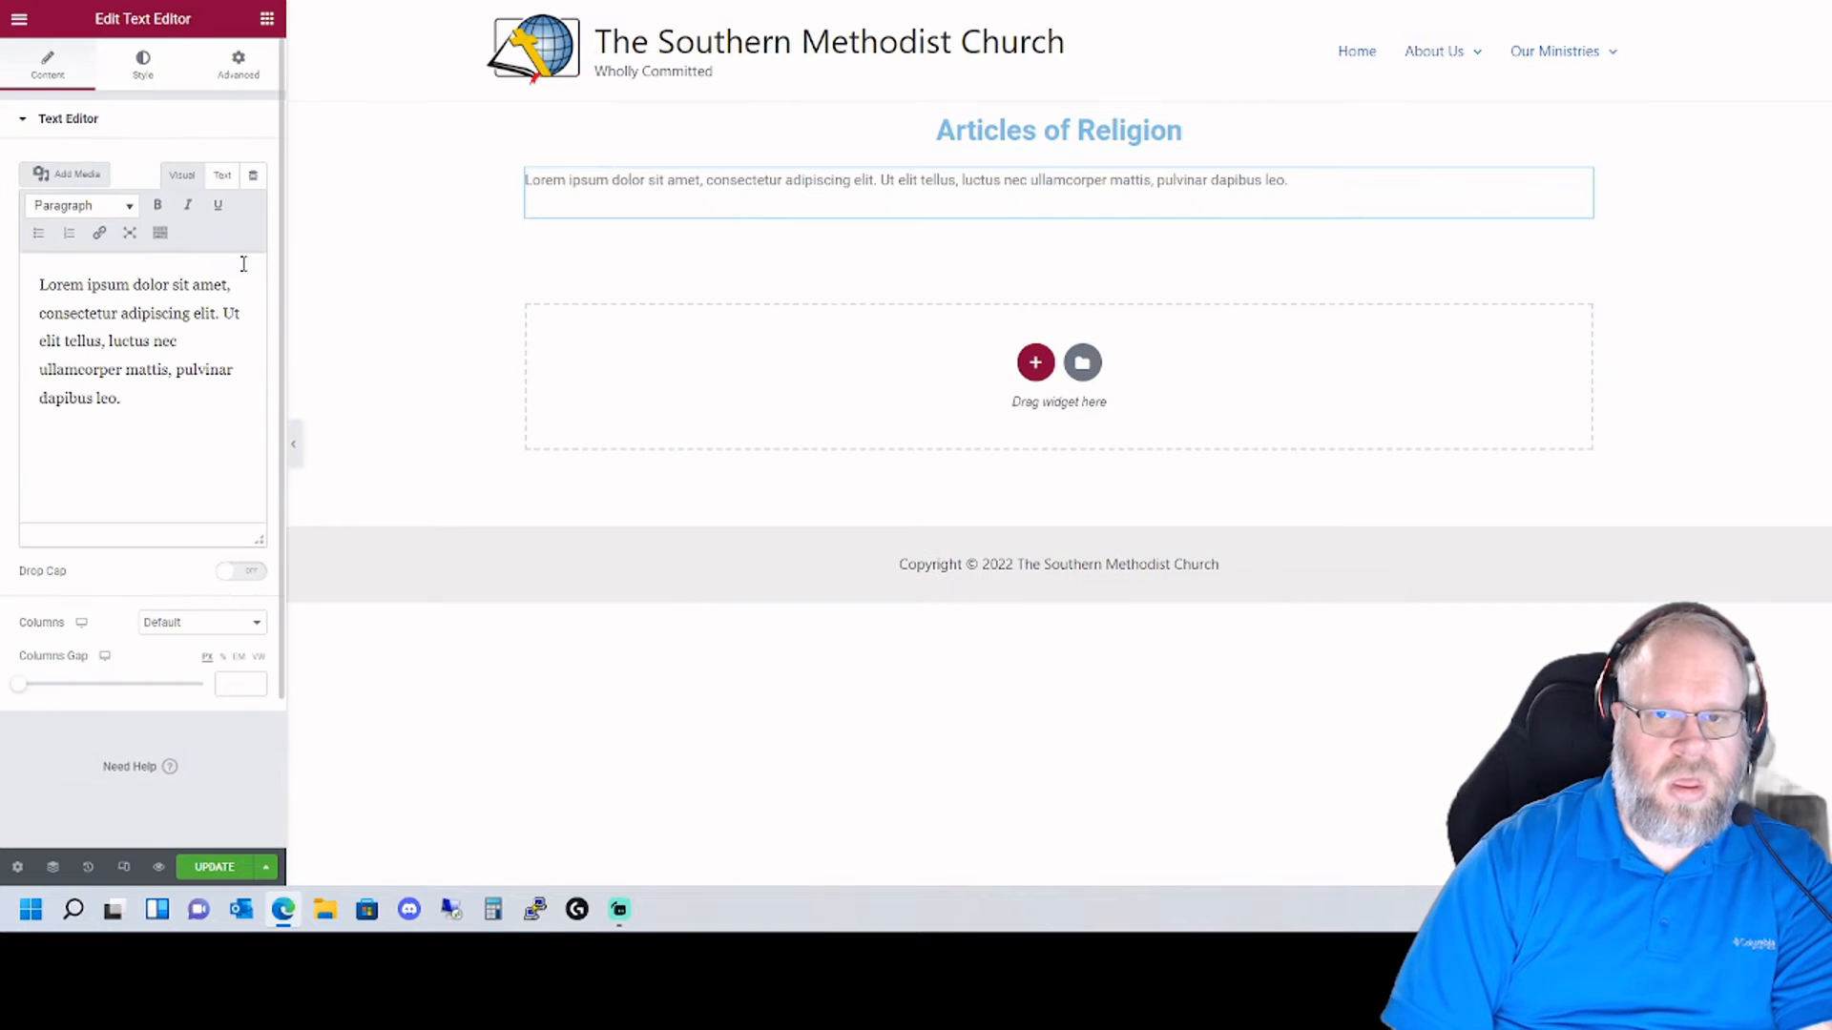
click(188, 439)
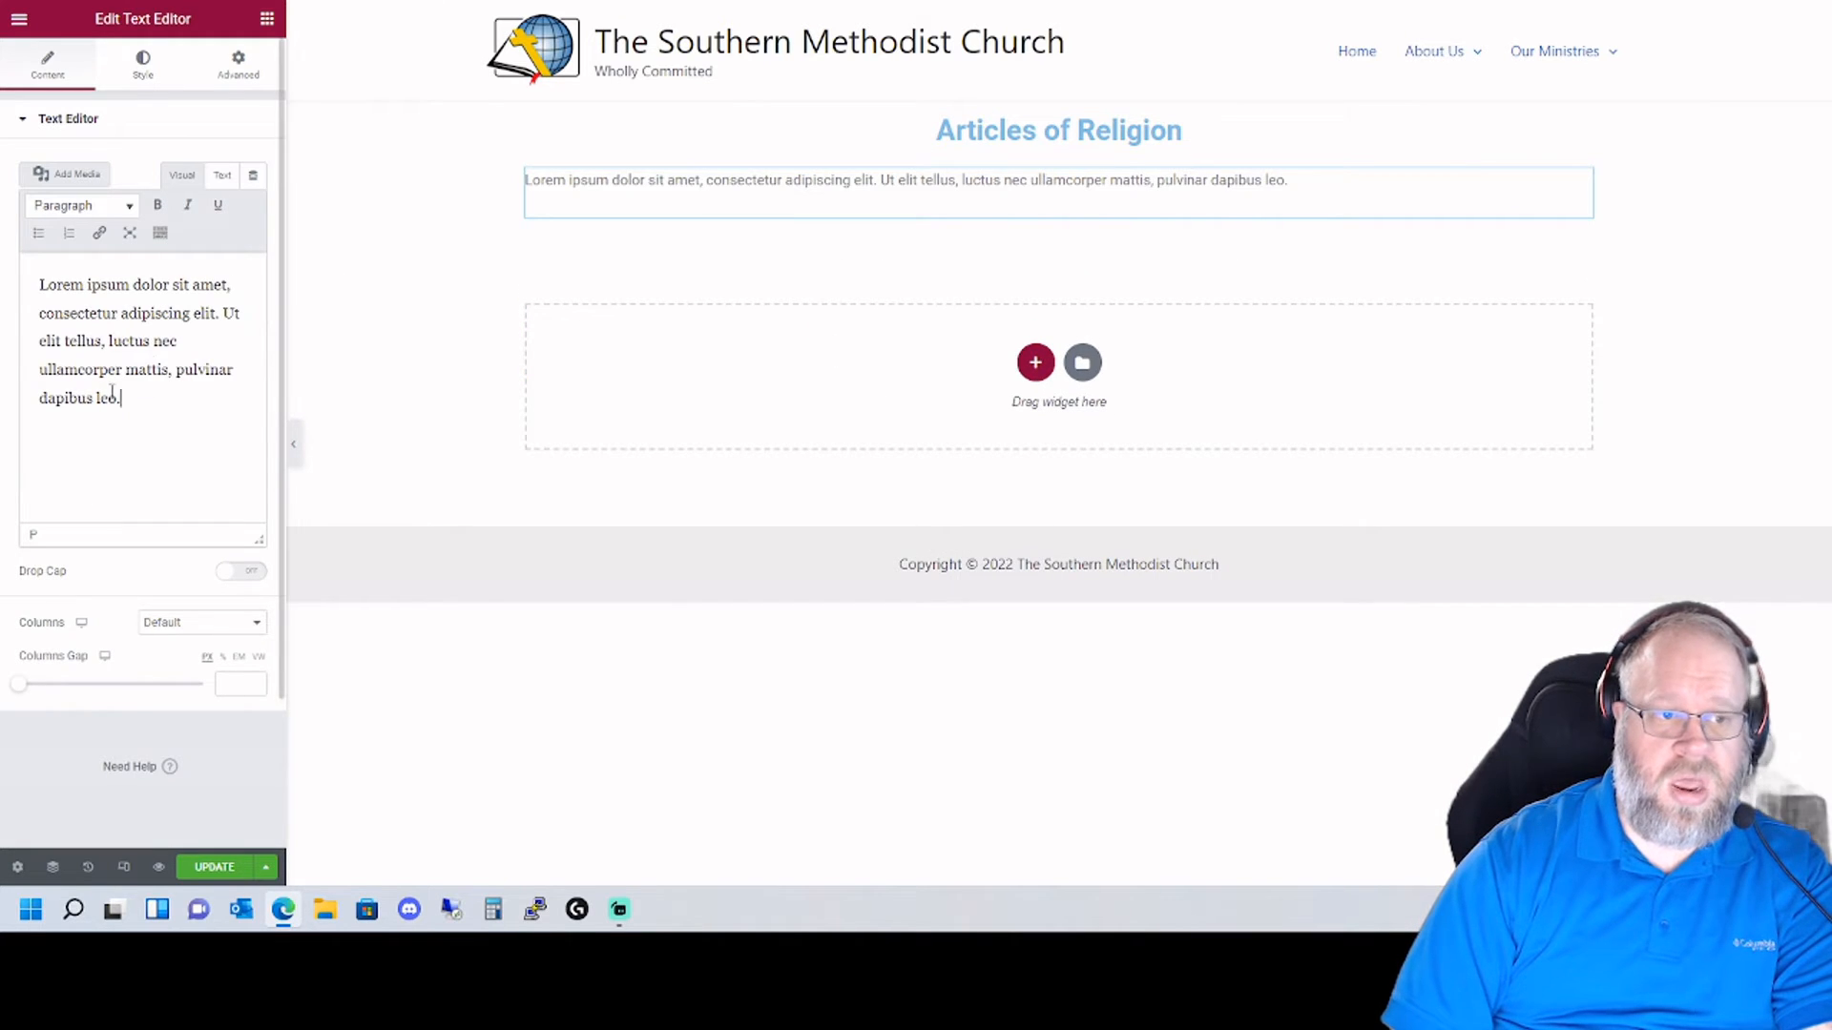
key(ctrl+a)
key(ctrl+v)
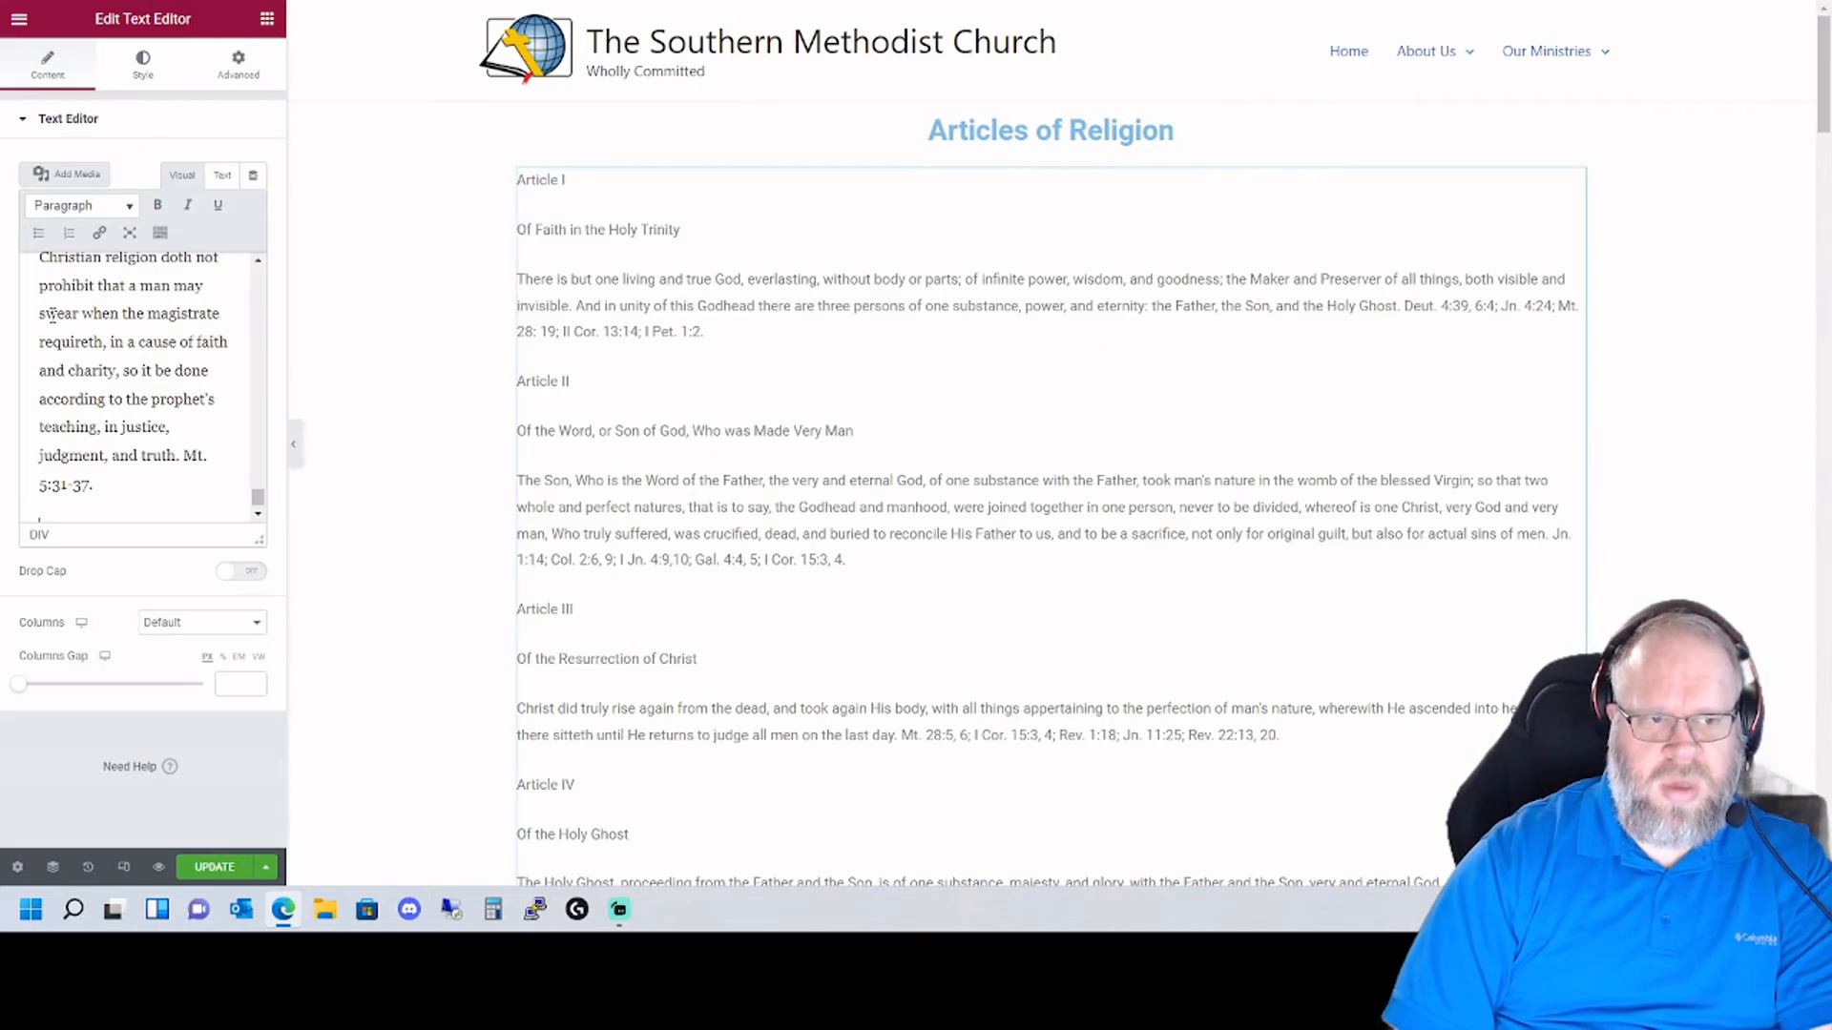
- Compare the pasted articles, through Article XXV, with the formatting of the original page on the old church website
scroll(674, 421, down, 10)
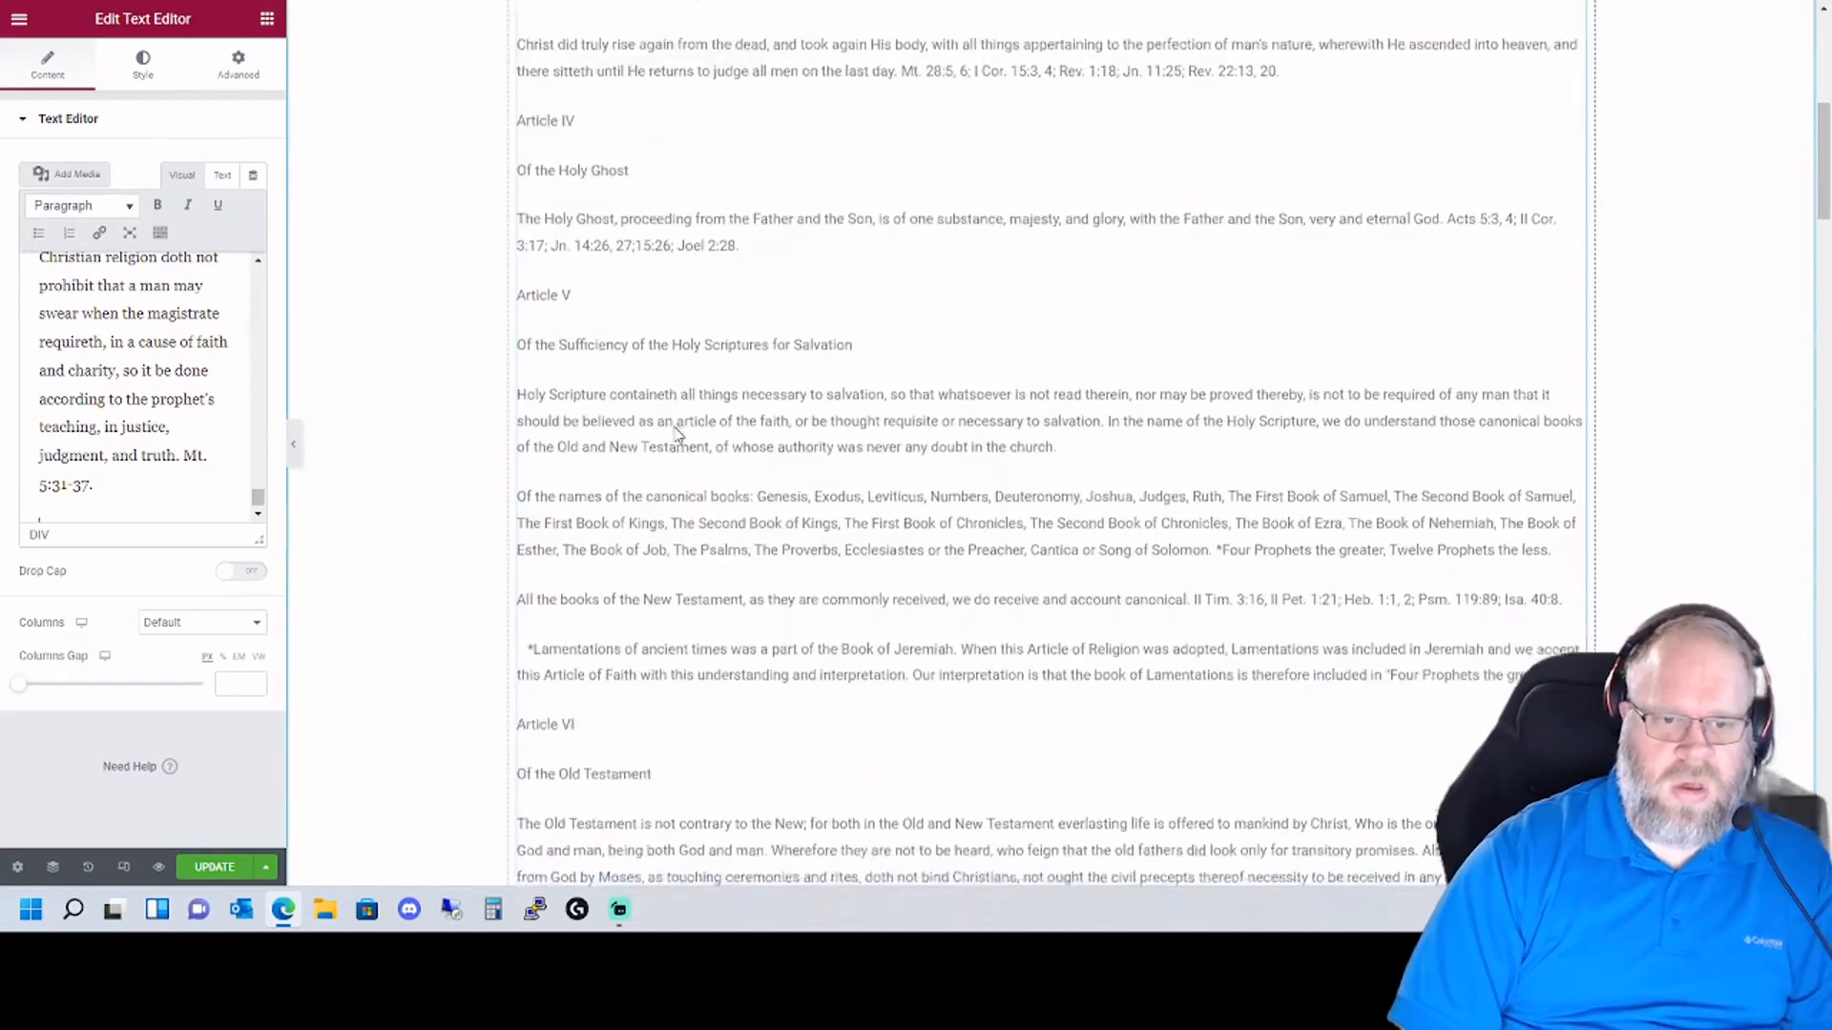
scroll(674, 438, down, 20)
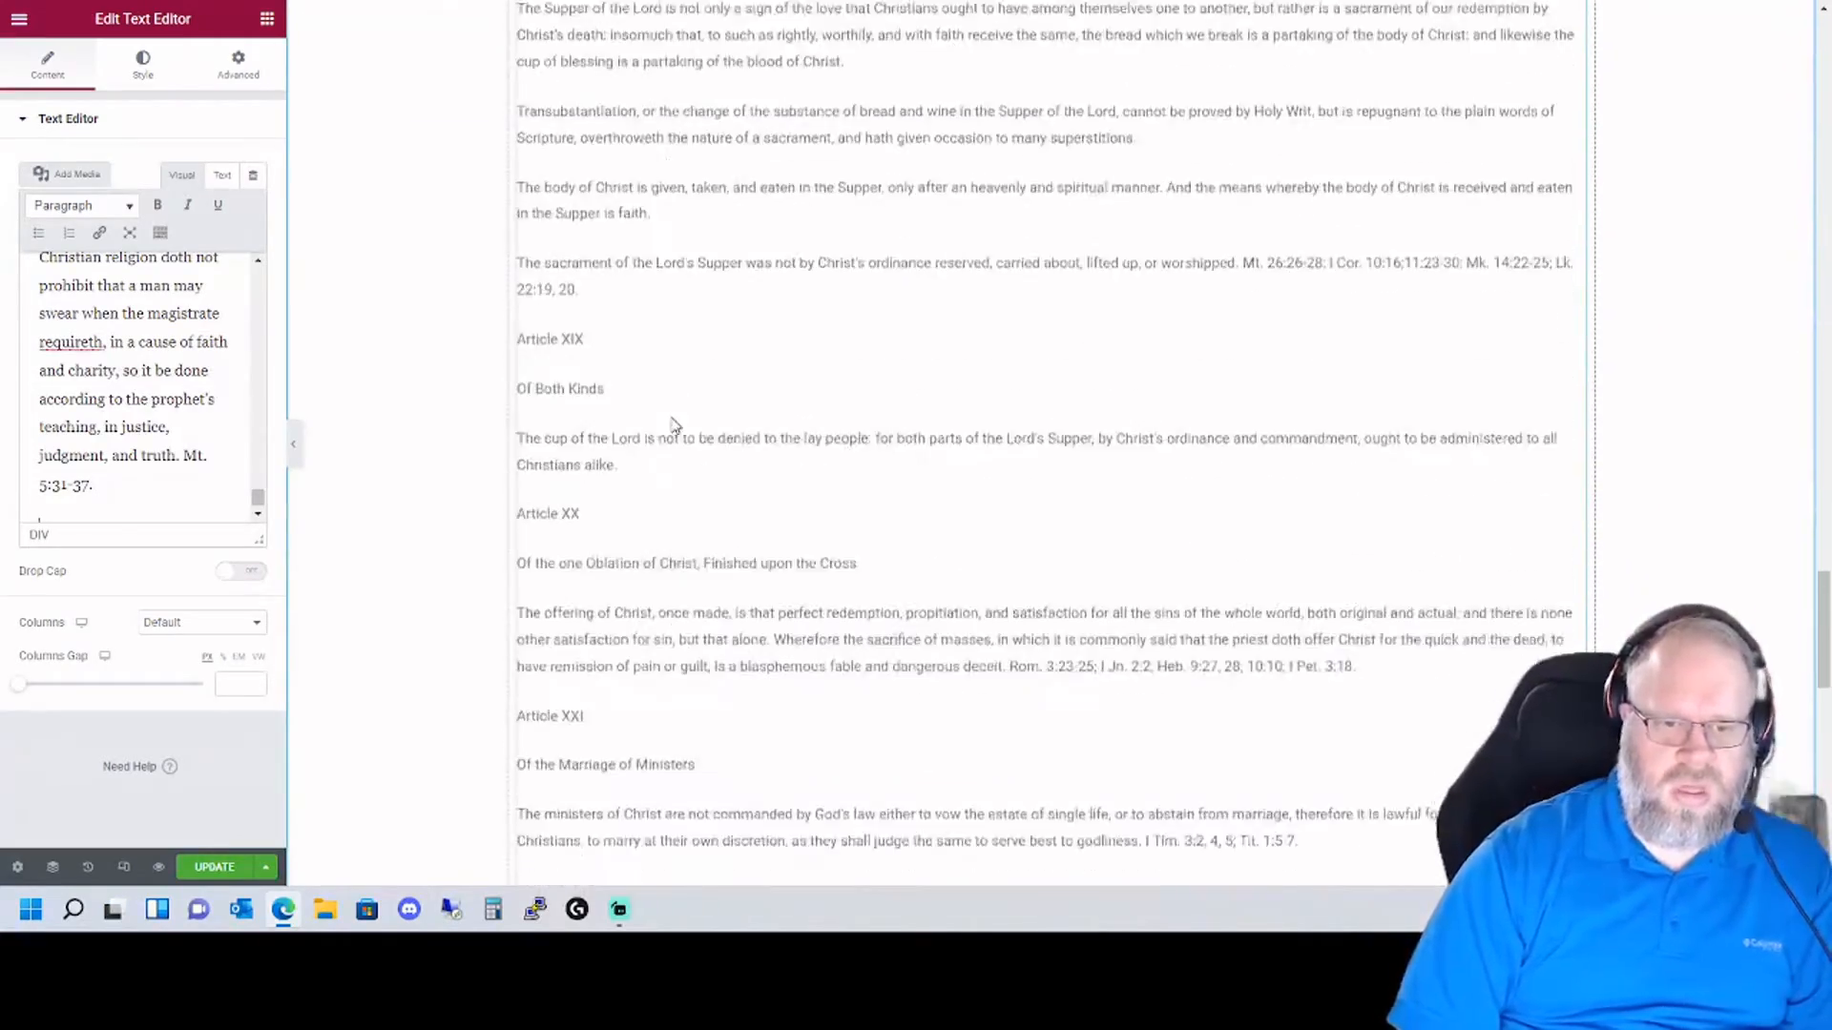
scroll(675, 422, down, 5)
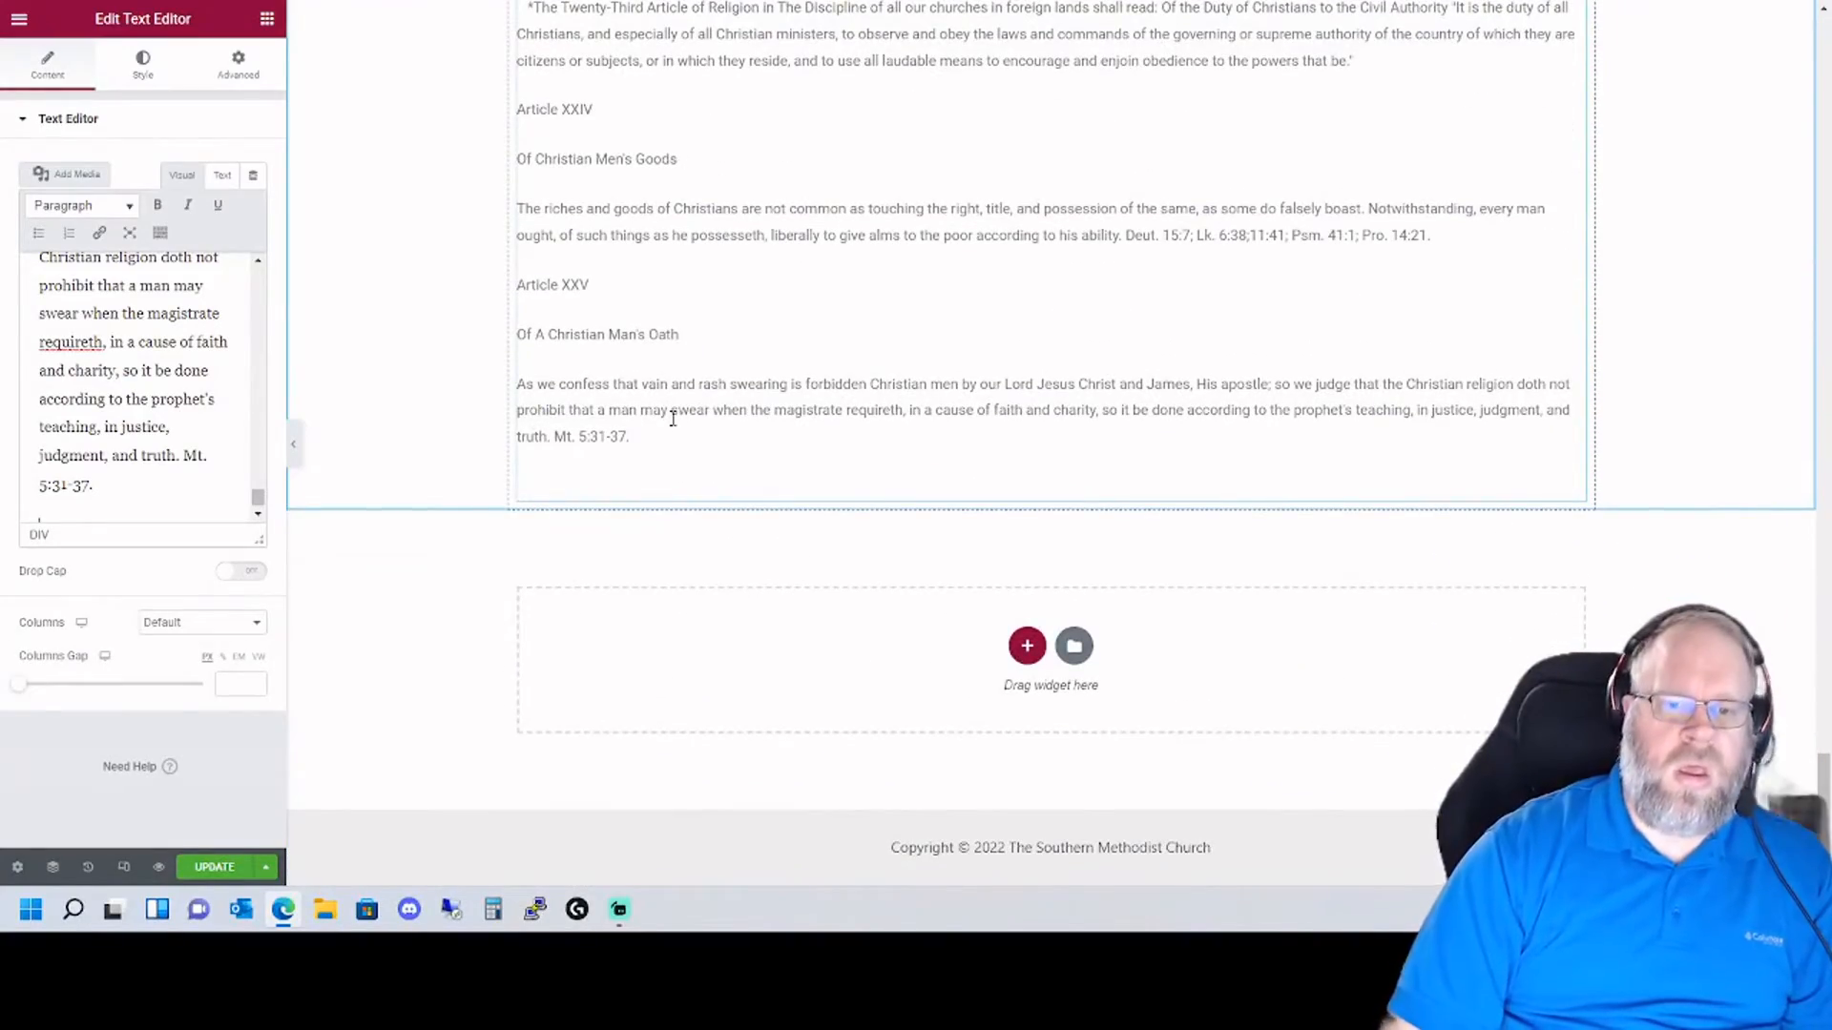
key(ctrl+Tab)
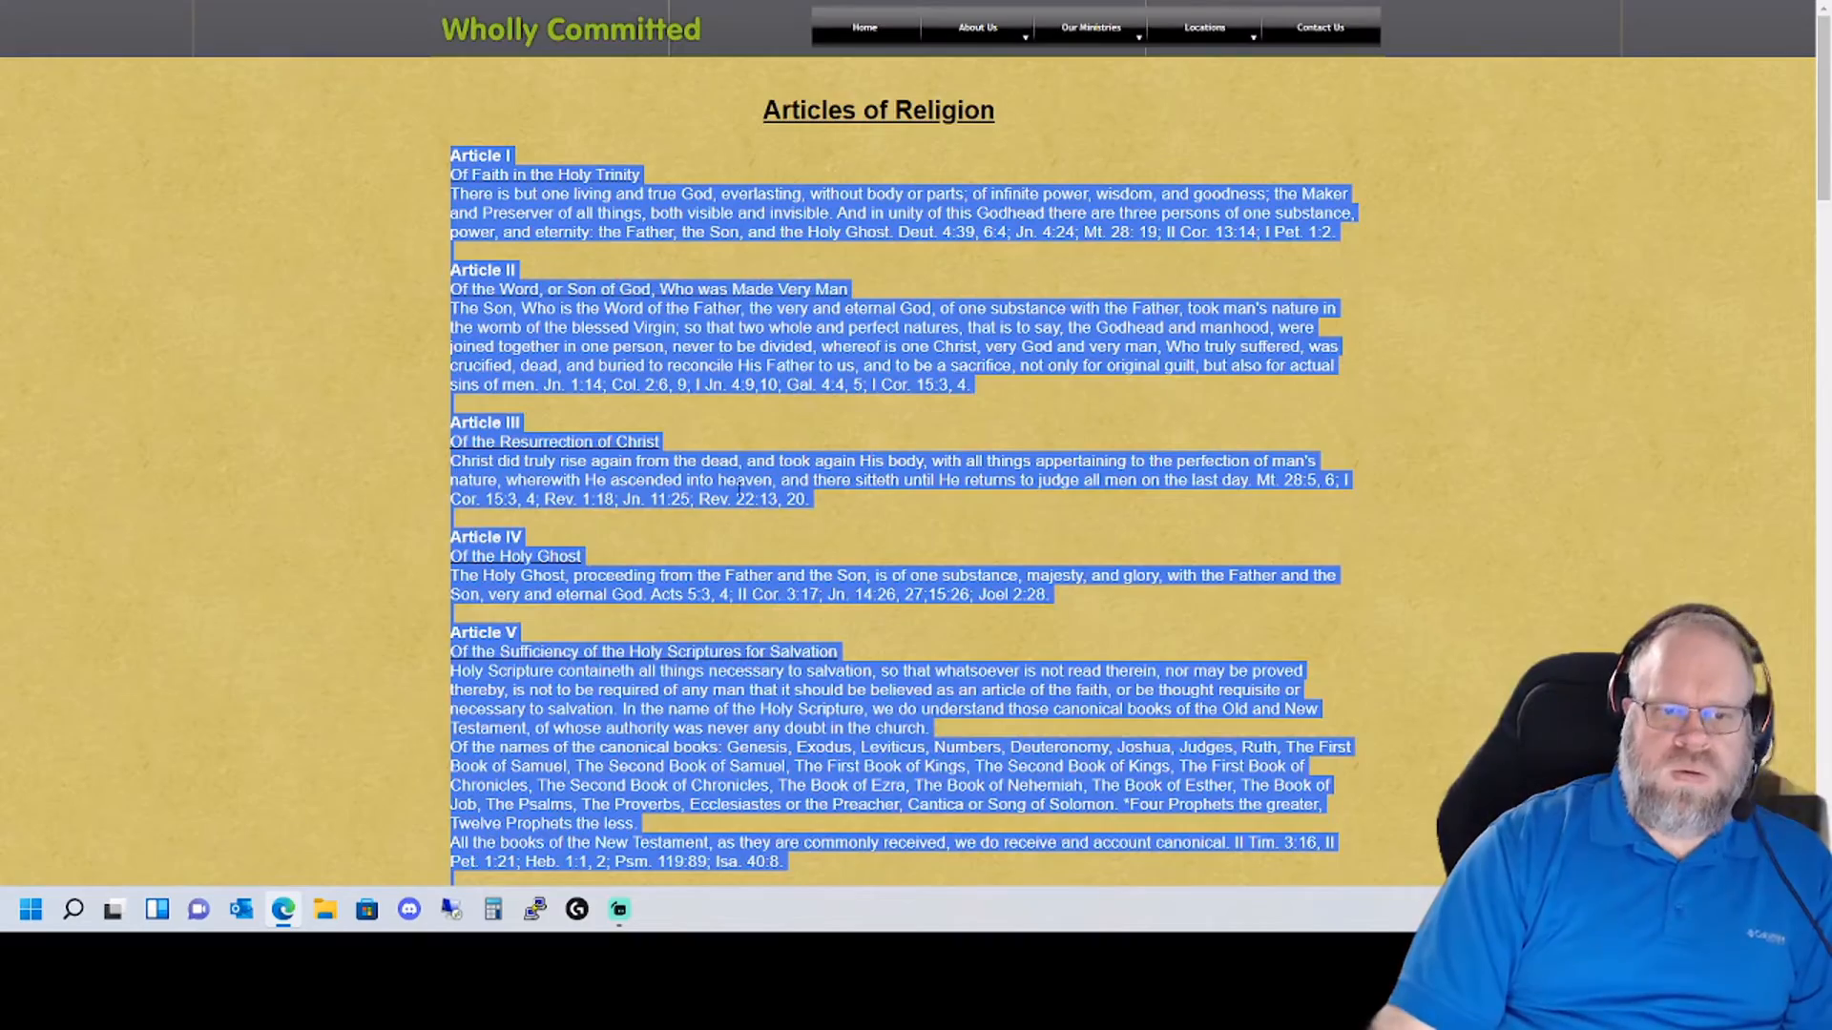
scroll(740, 488, down, 20)
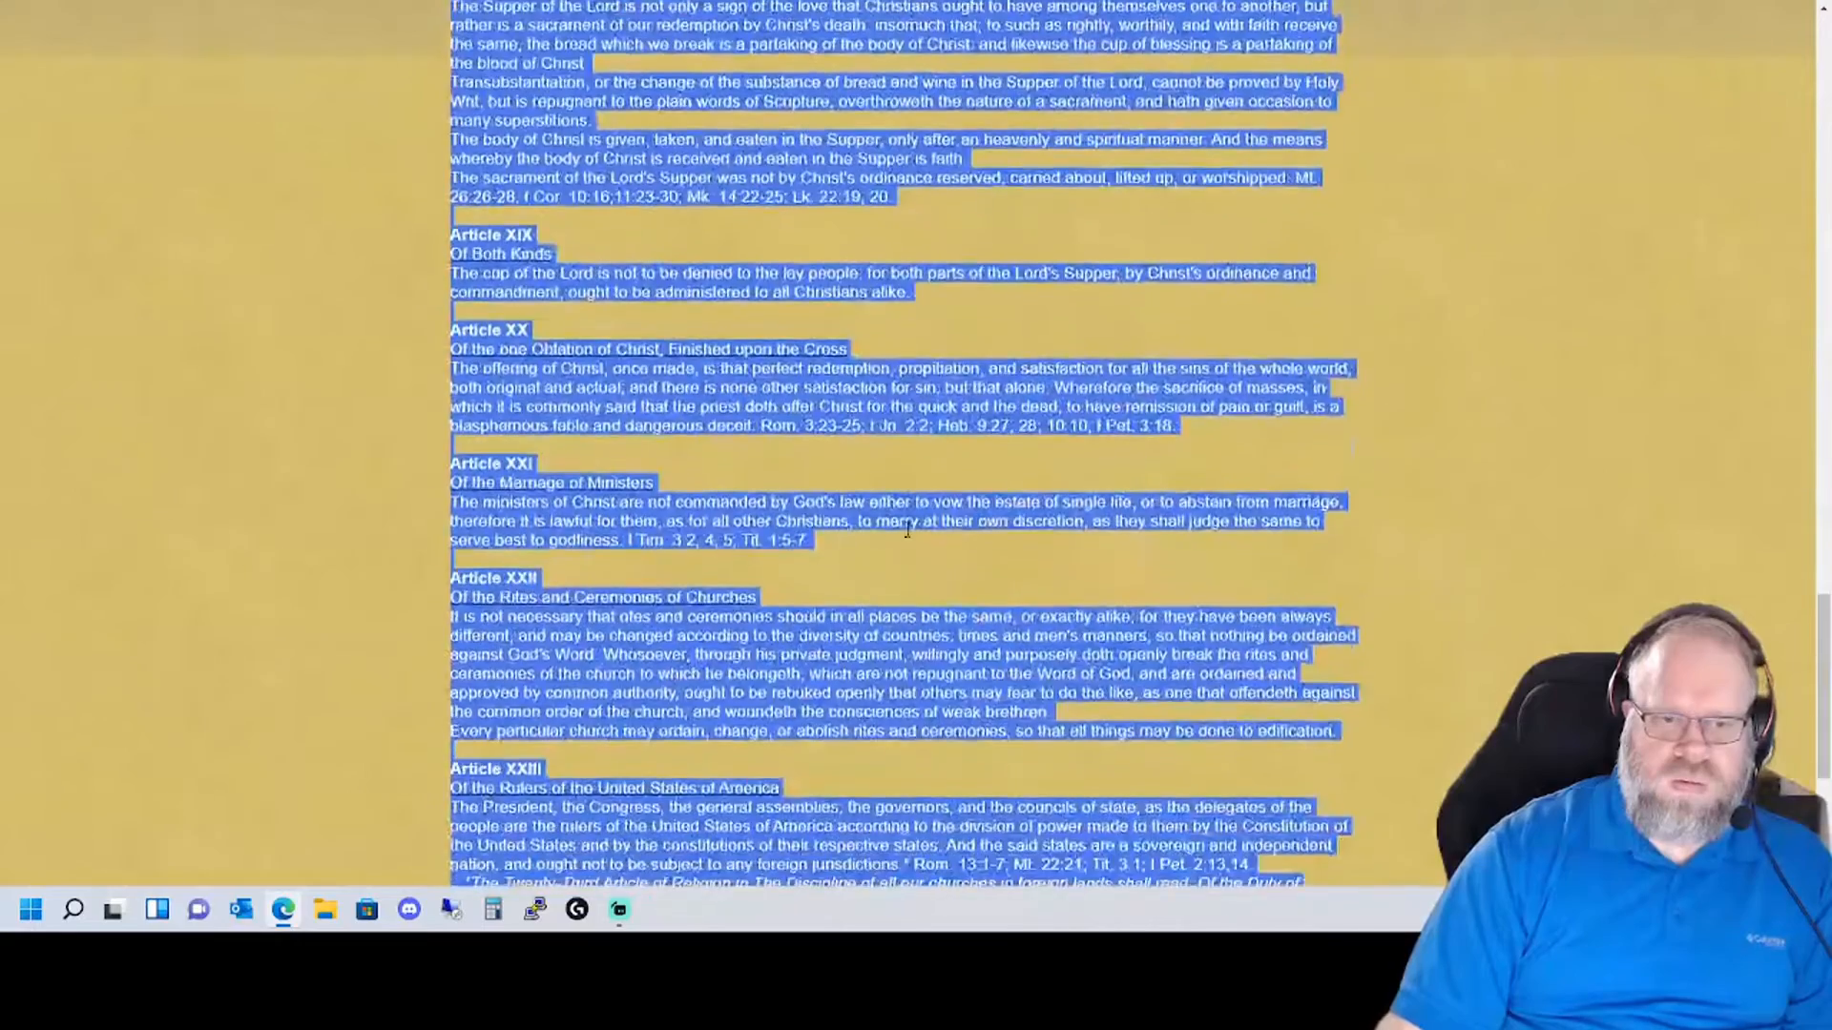
scroll(908, 530, down, 5)
key(ctrl+Tab)
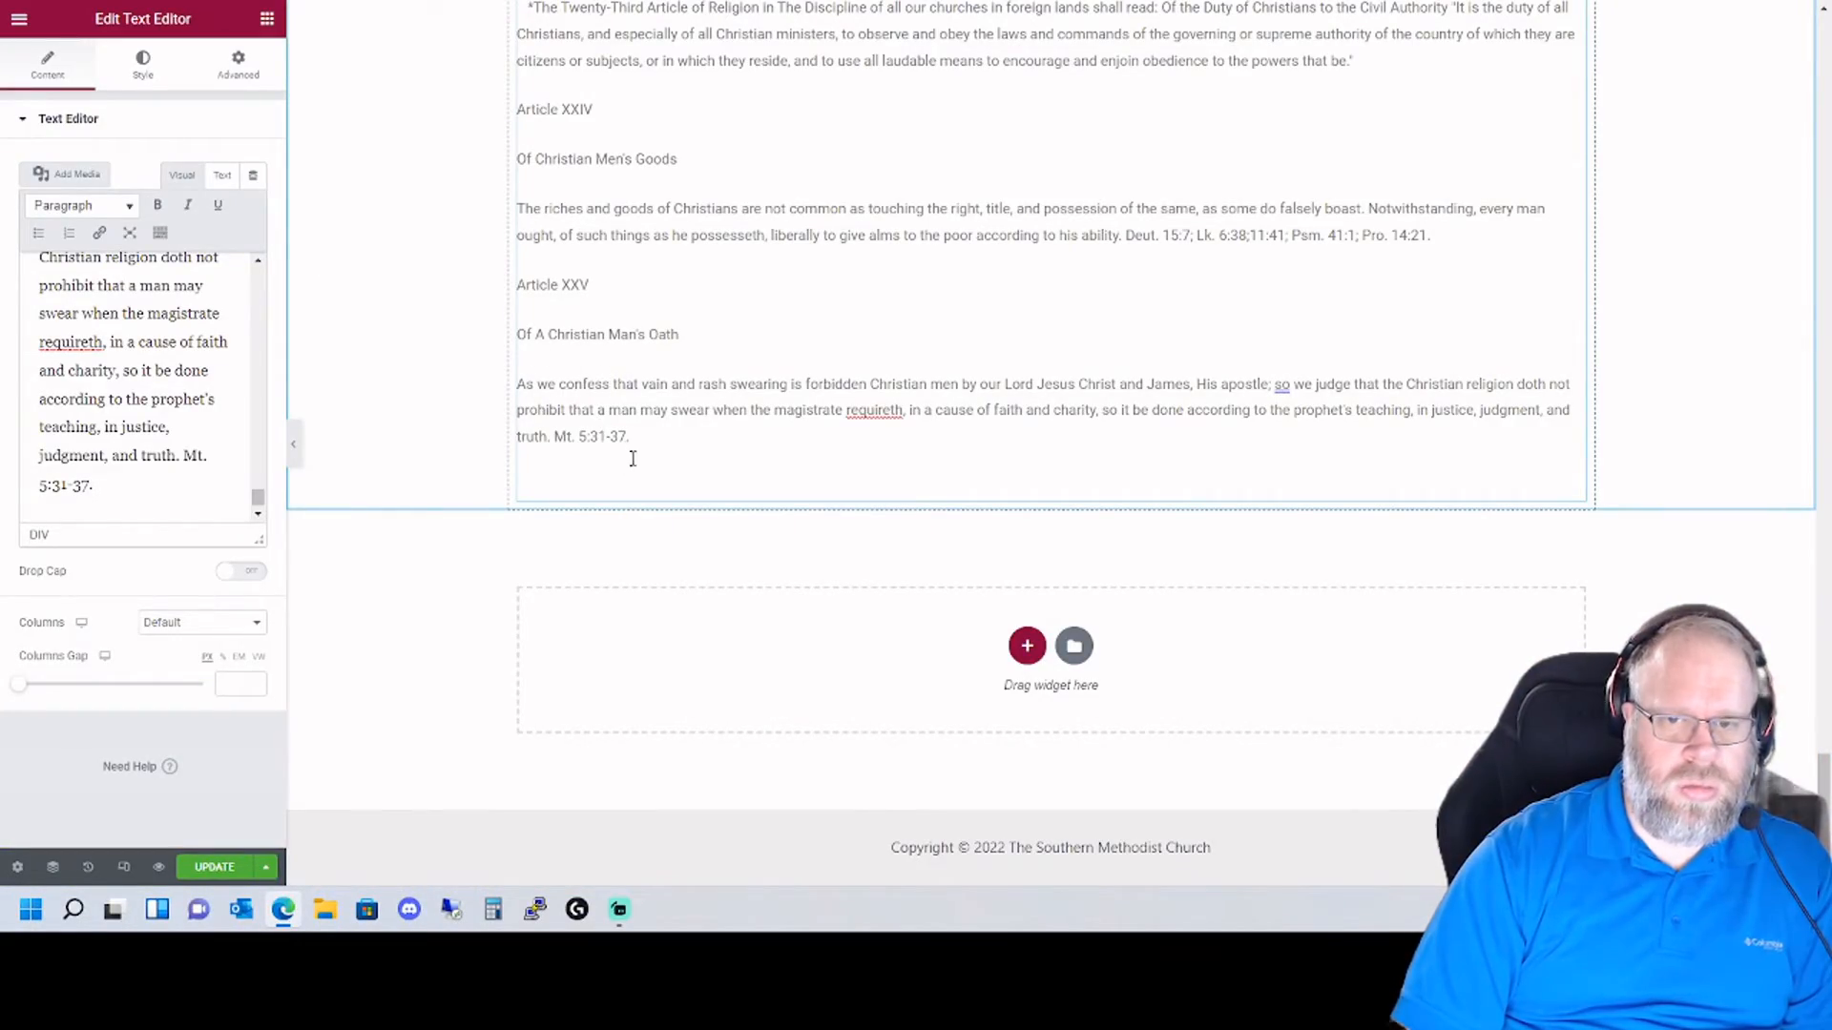
scroll(559, 441, up, 15)
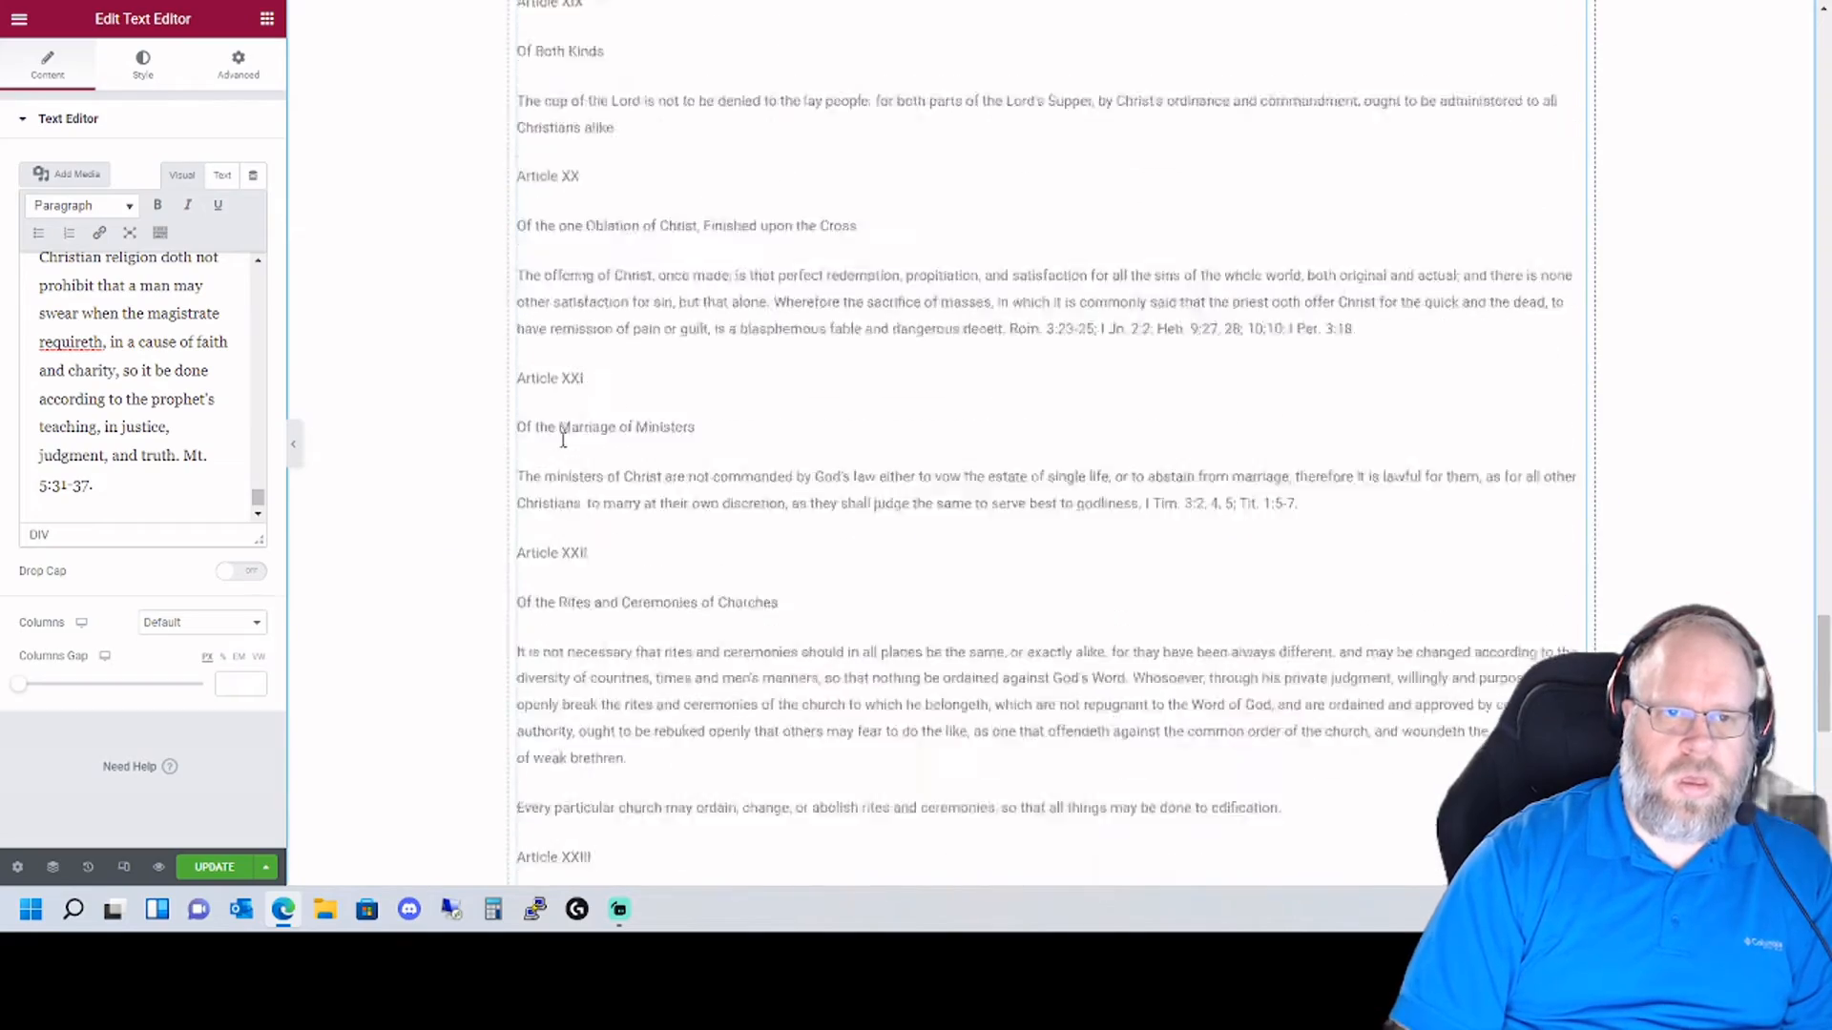
scroll(559, 436, up, 15)
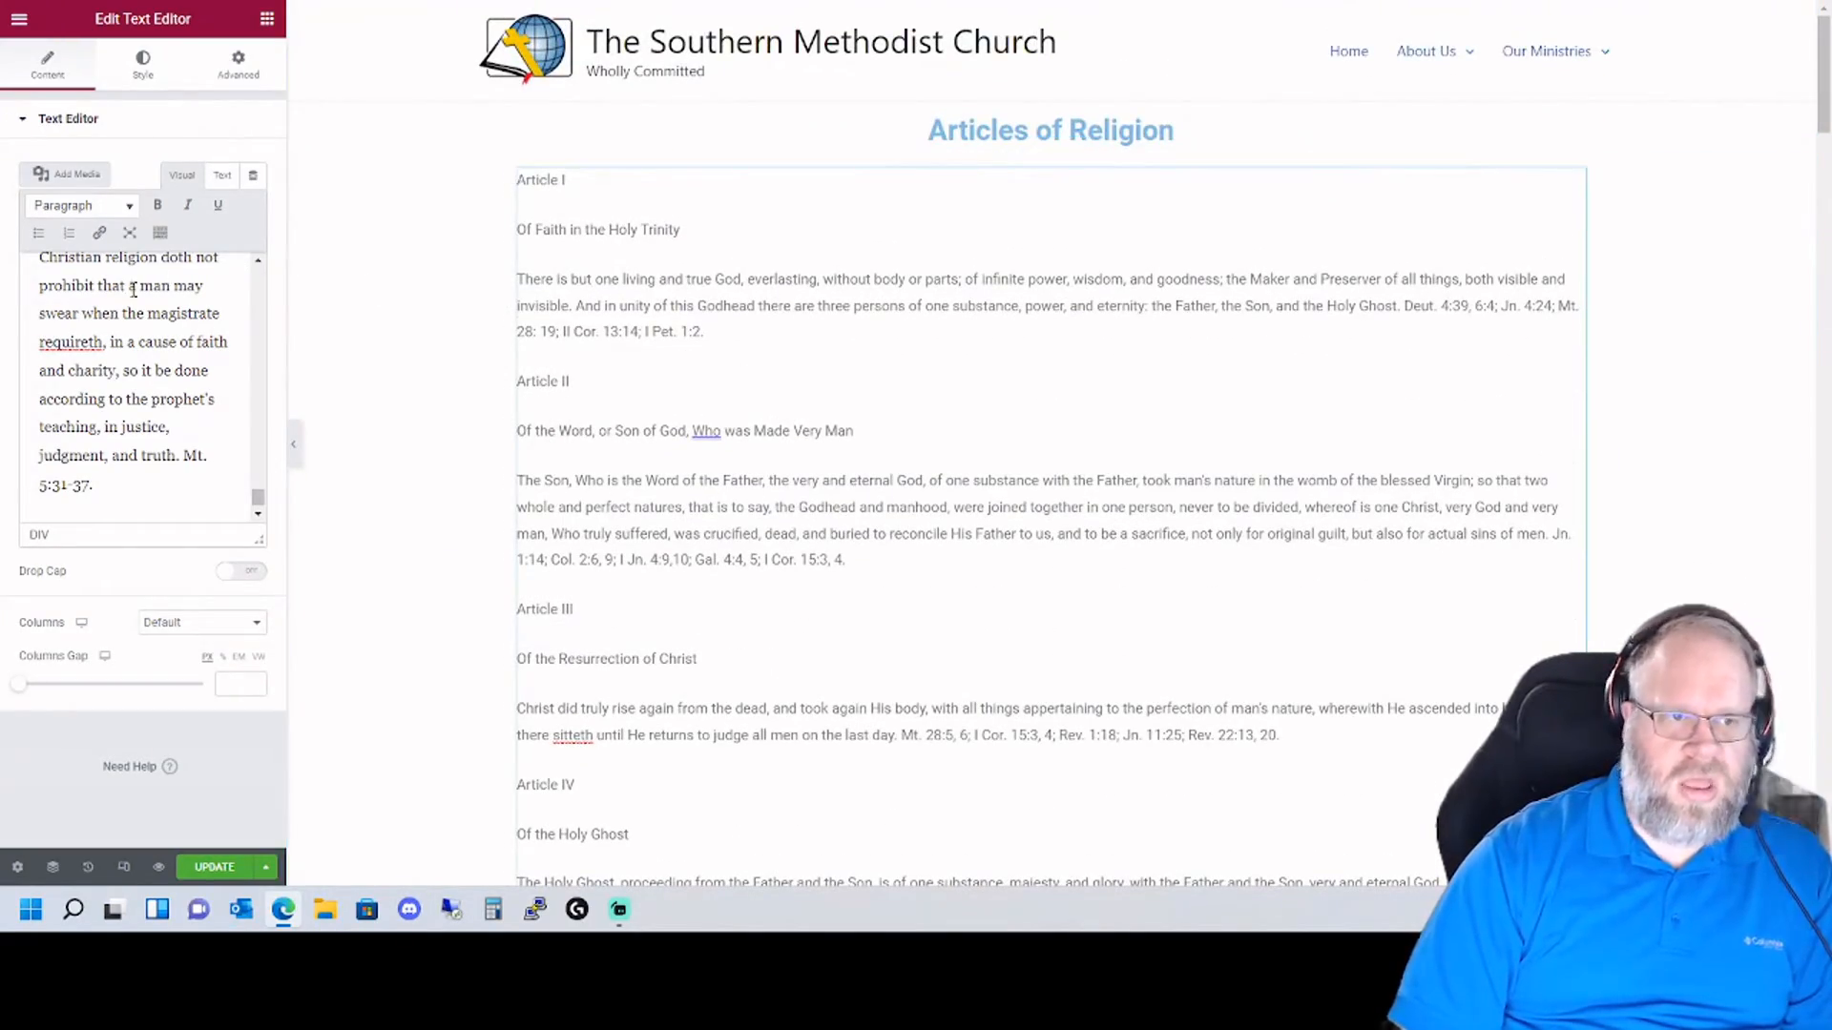
- Replace the paragraph gaps between the Article I heading, its subtitle "Of Faith in the Holy Trinity" and its body with single line breaks
scroll(167, 475, up, 10)
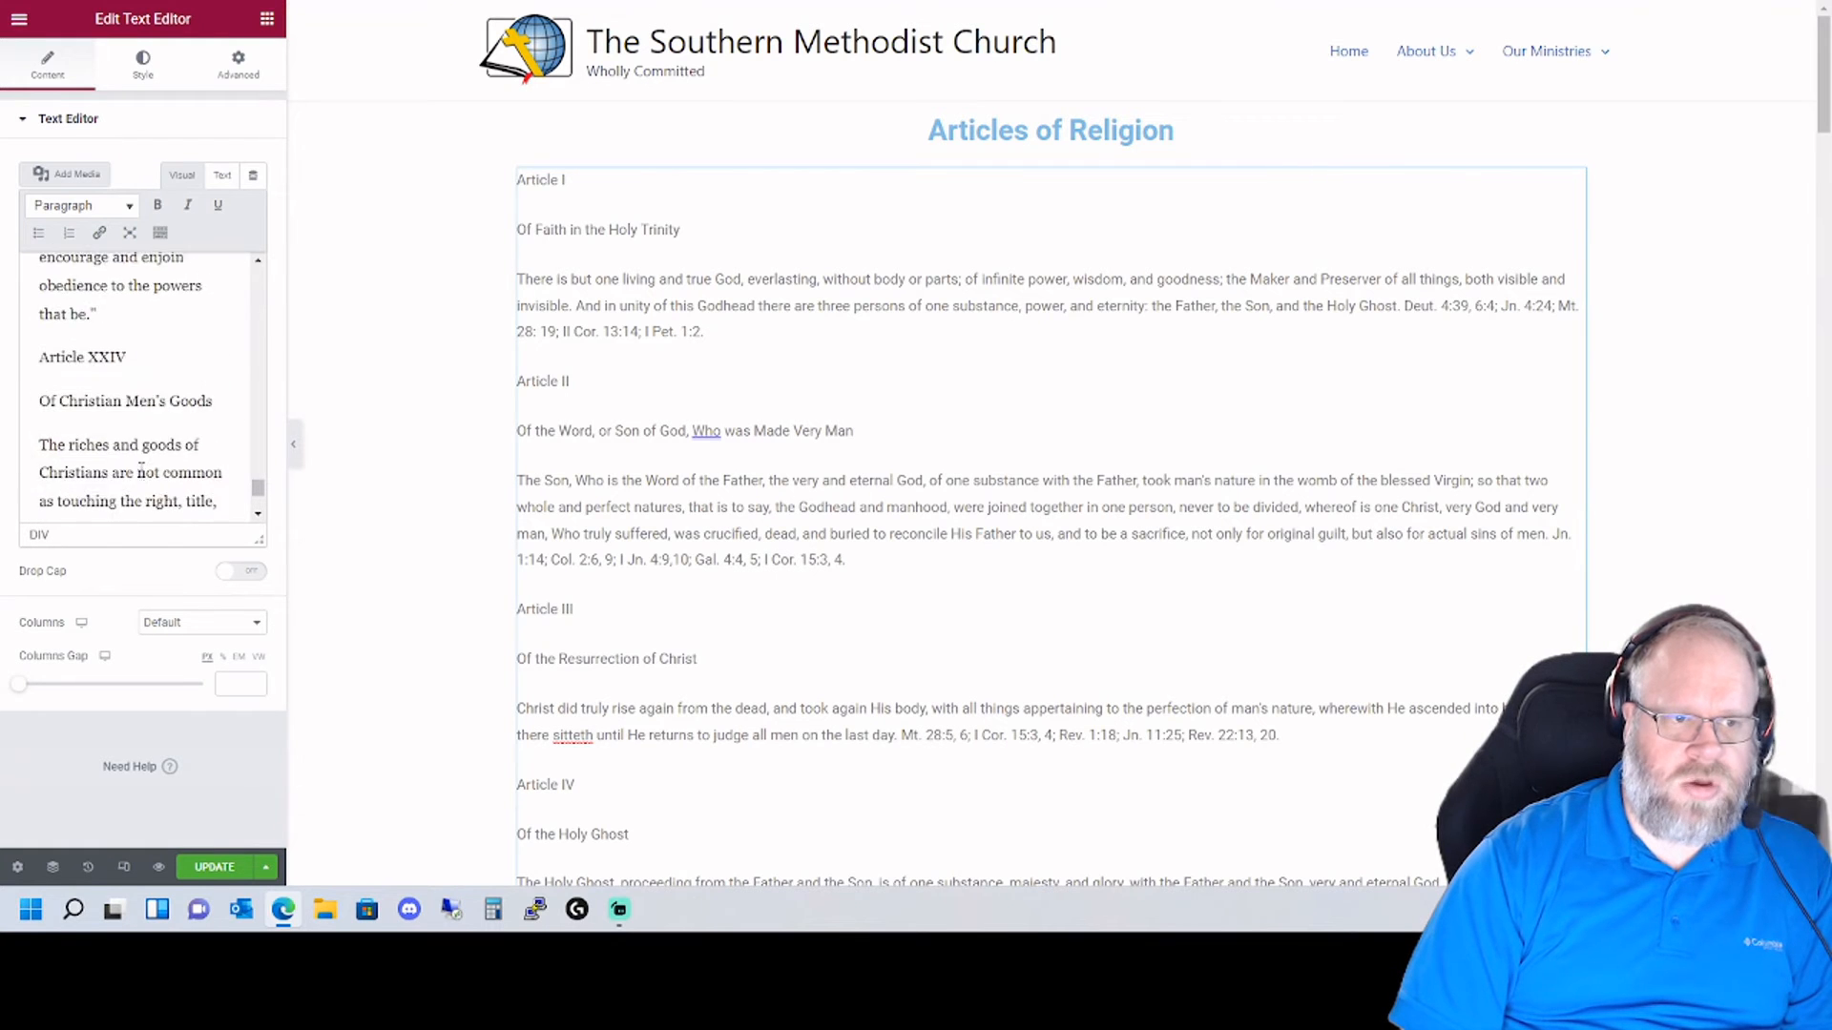
scroll(132, 456, up, 10)
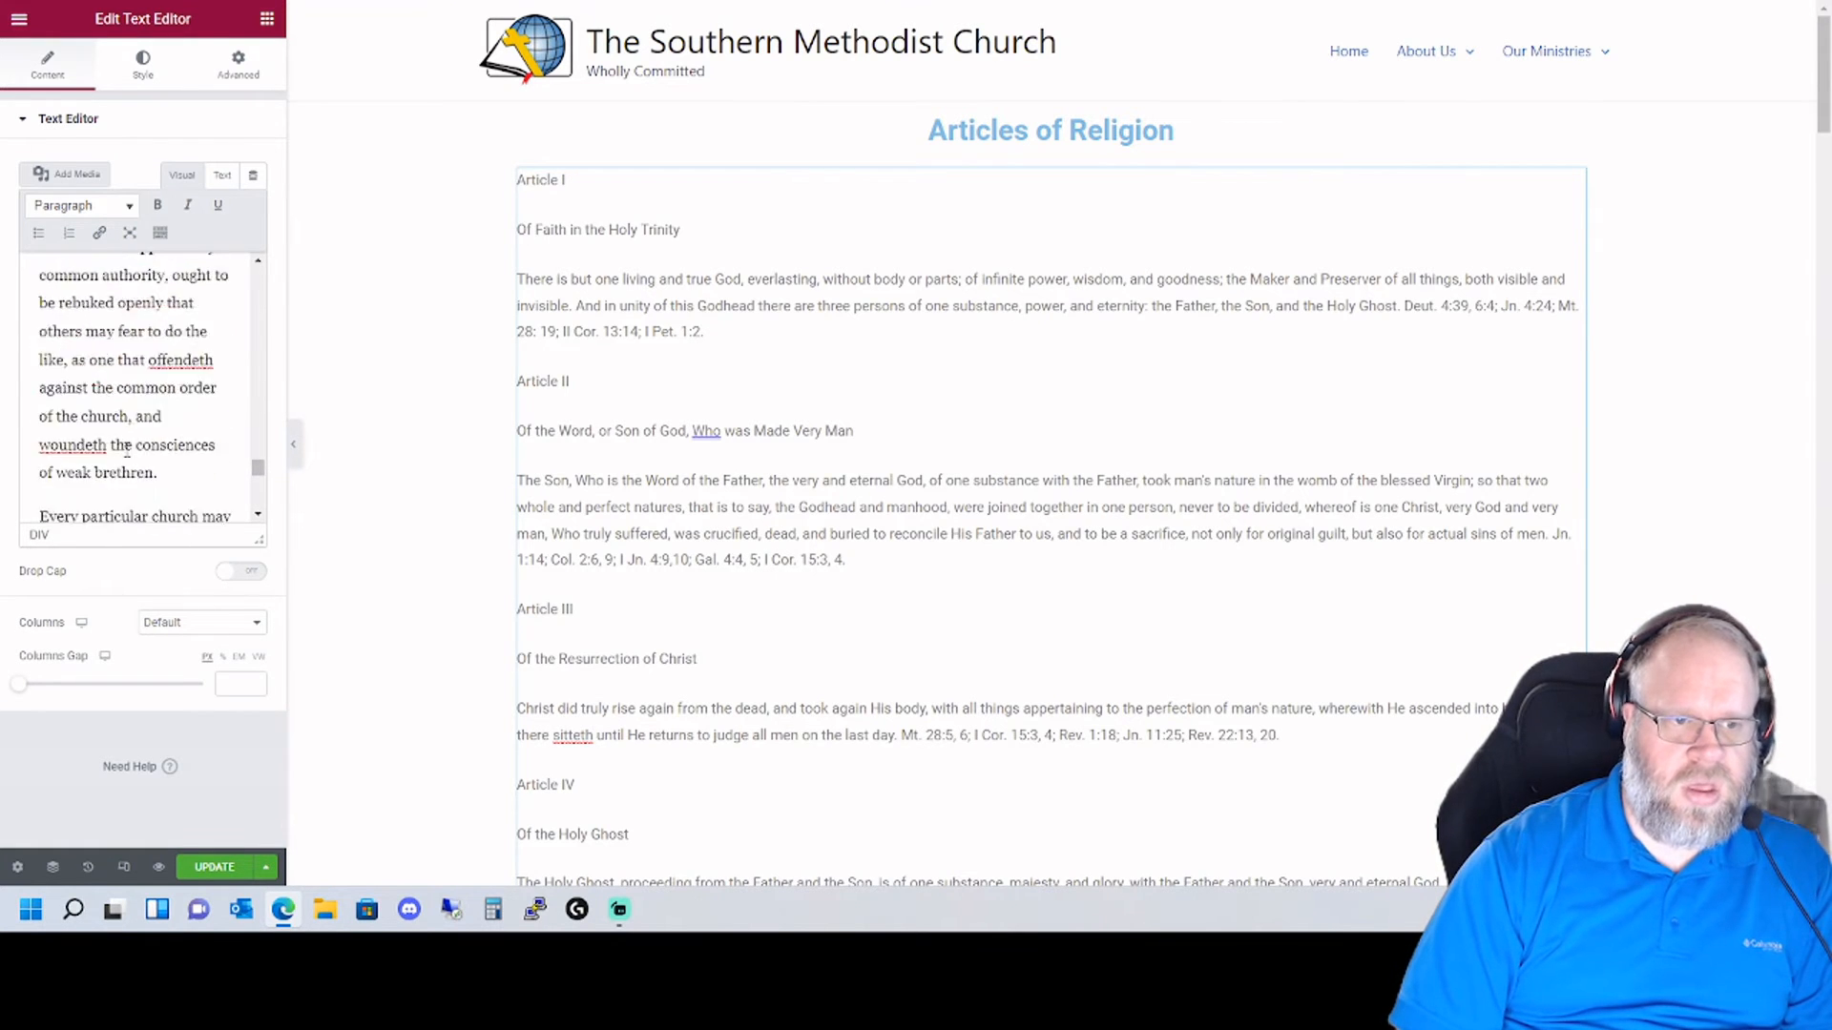
scroll(132, 428, up, 5)
drag(255, 463, 249, 254)
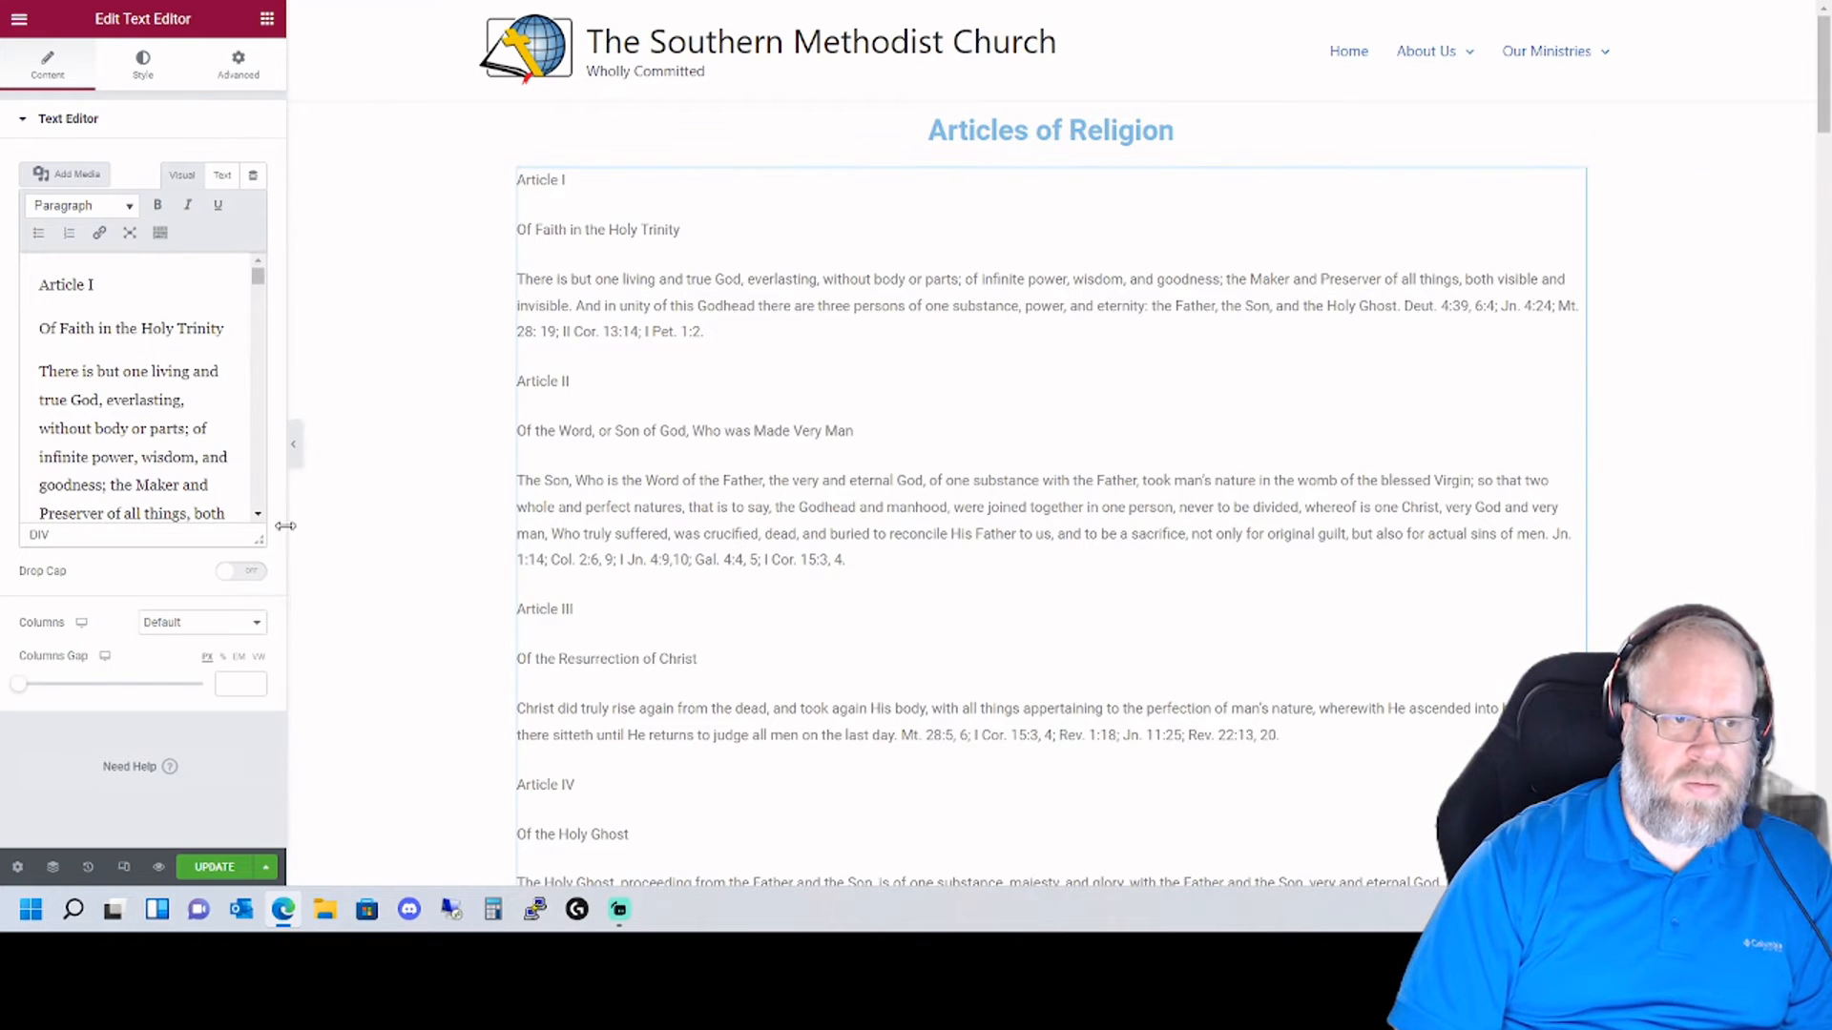
click(90, 311)
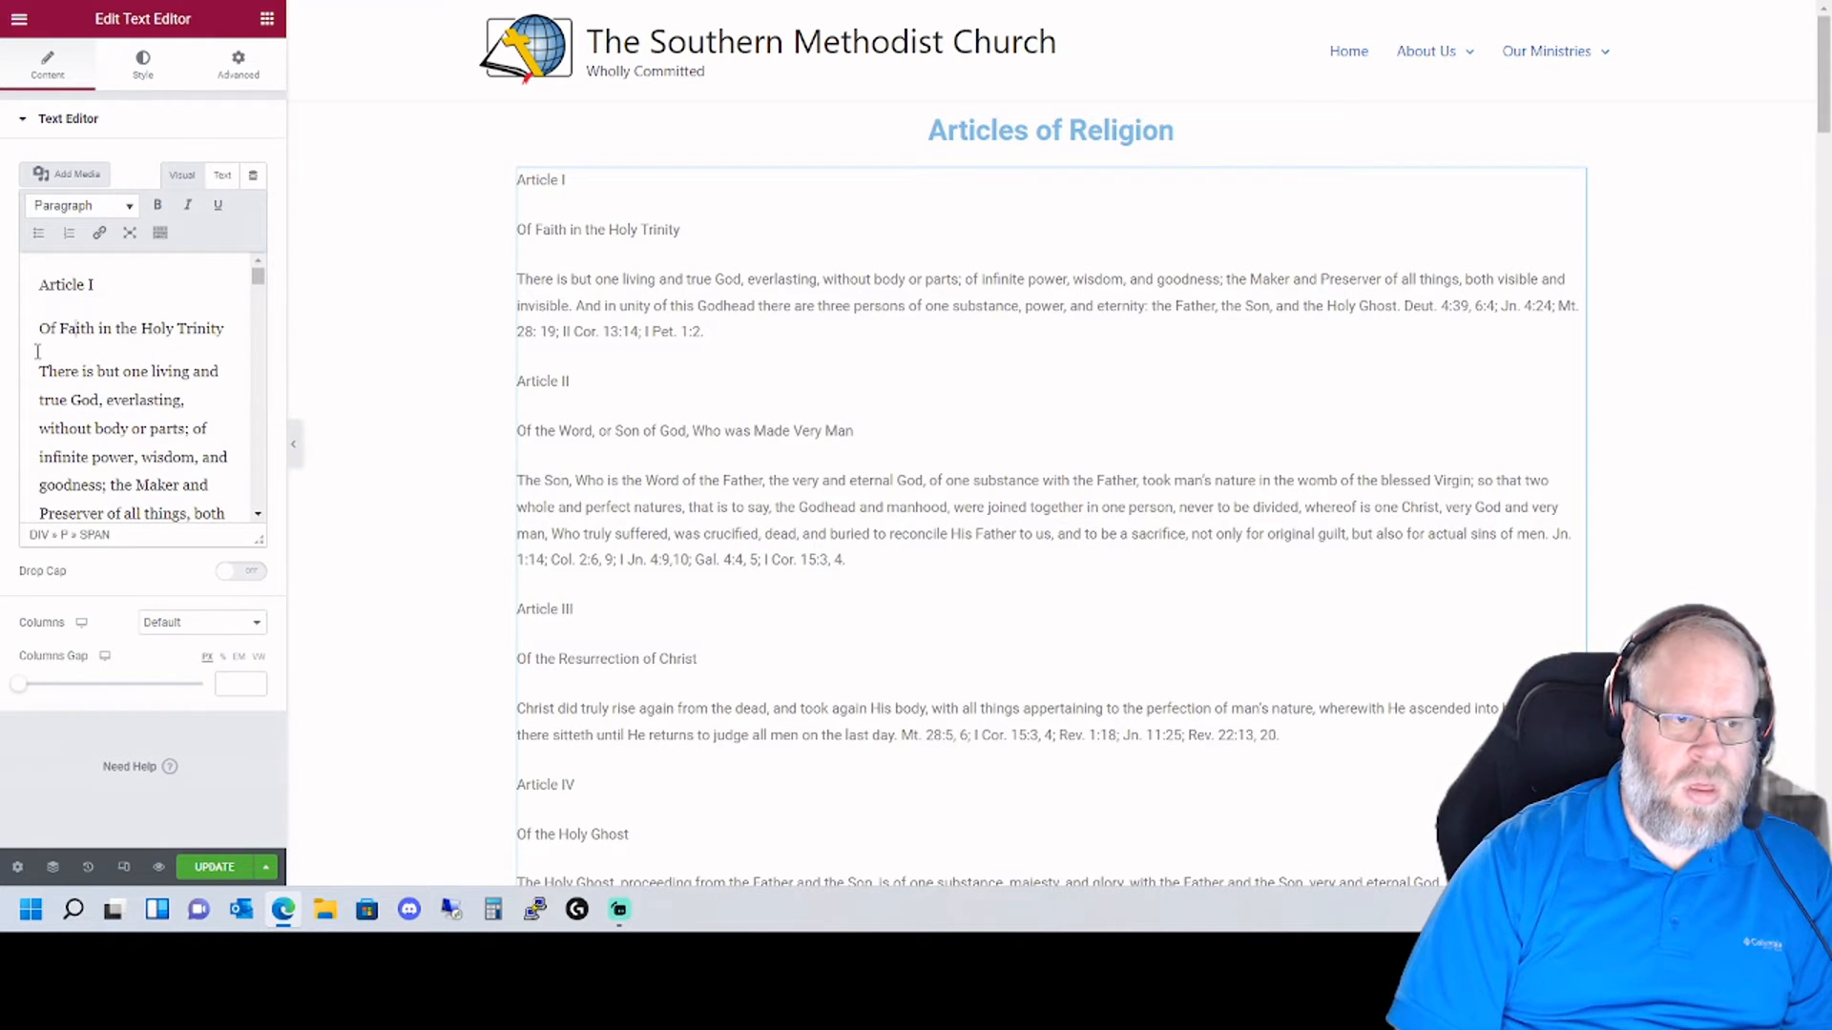
key(BackSpace)
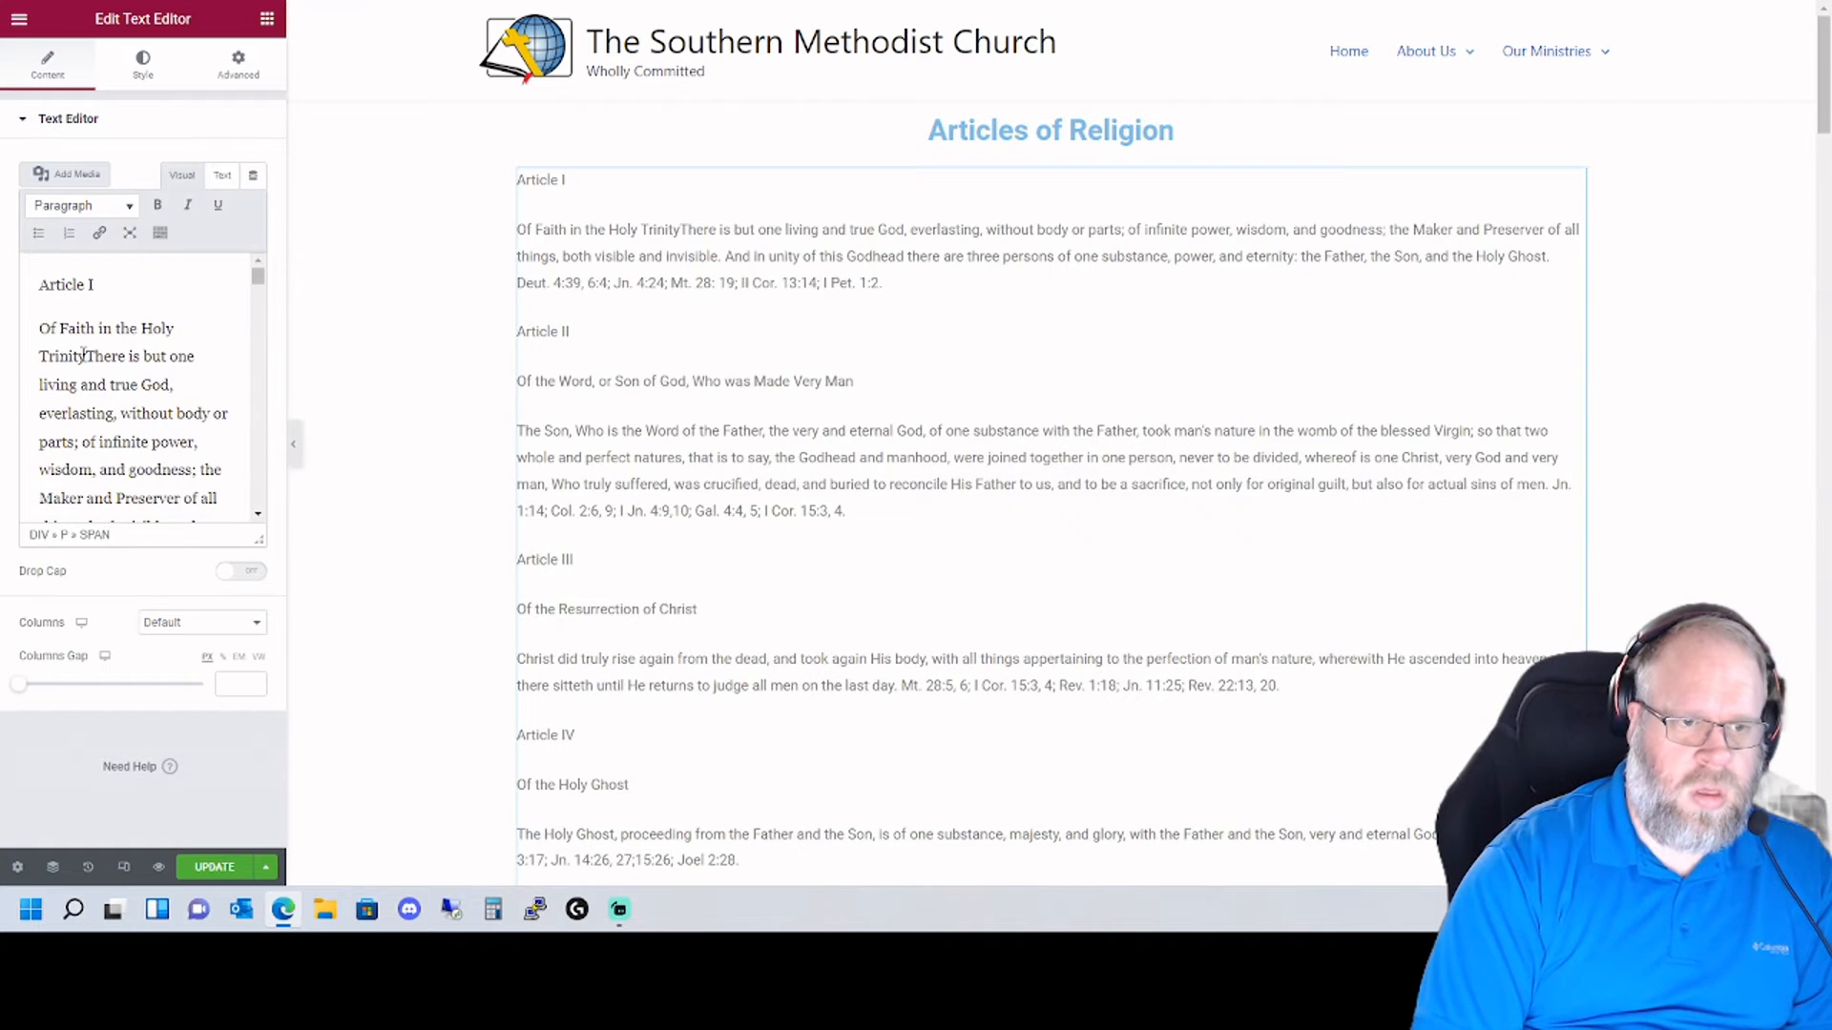
key(shift+Return)
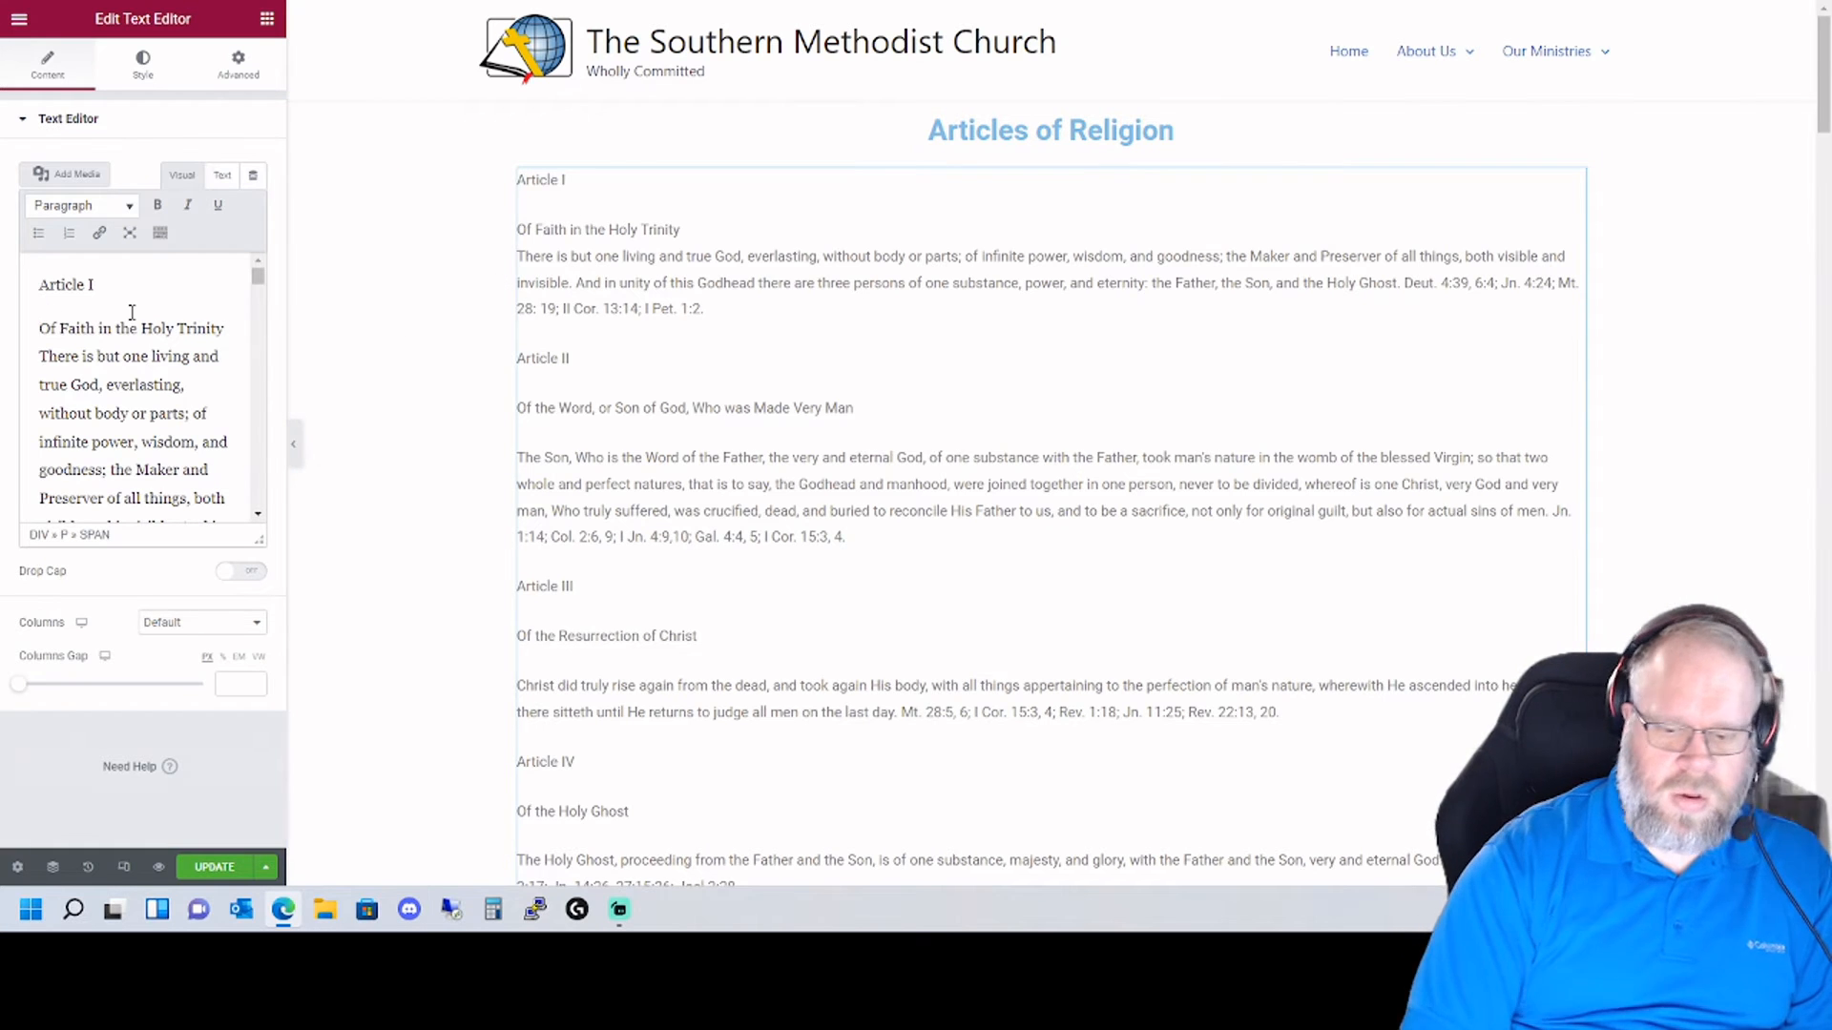
key(BackSpace)
key(shift+Return)
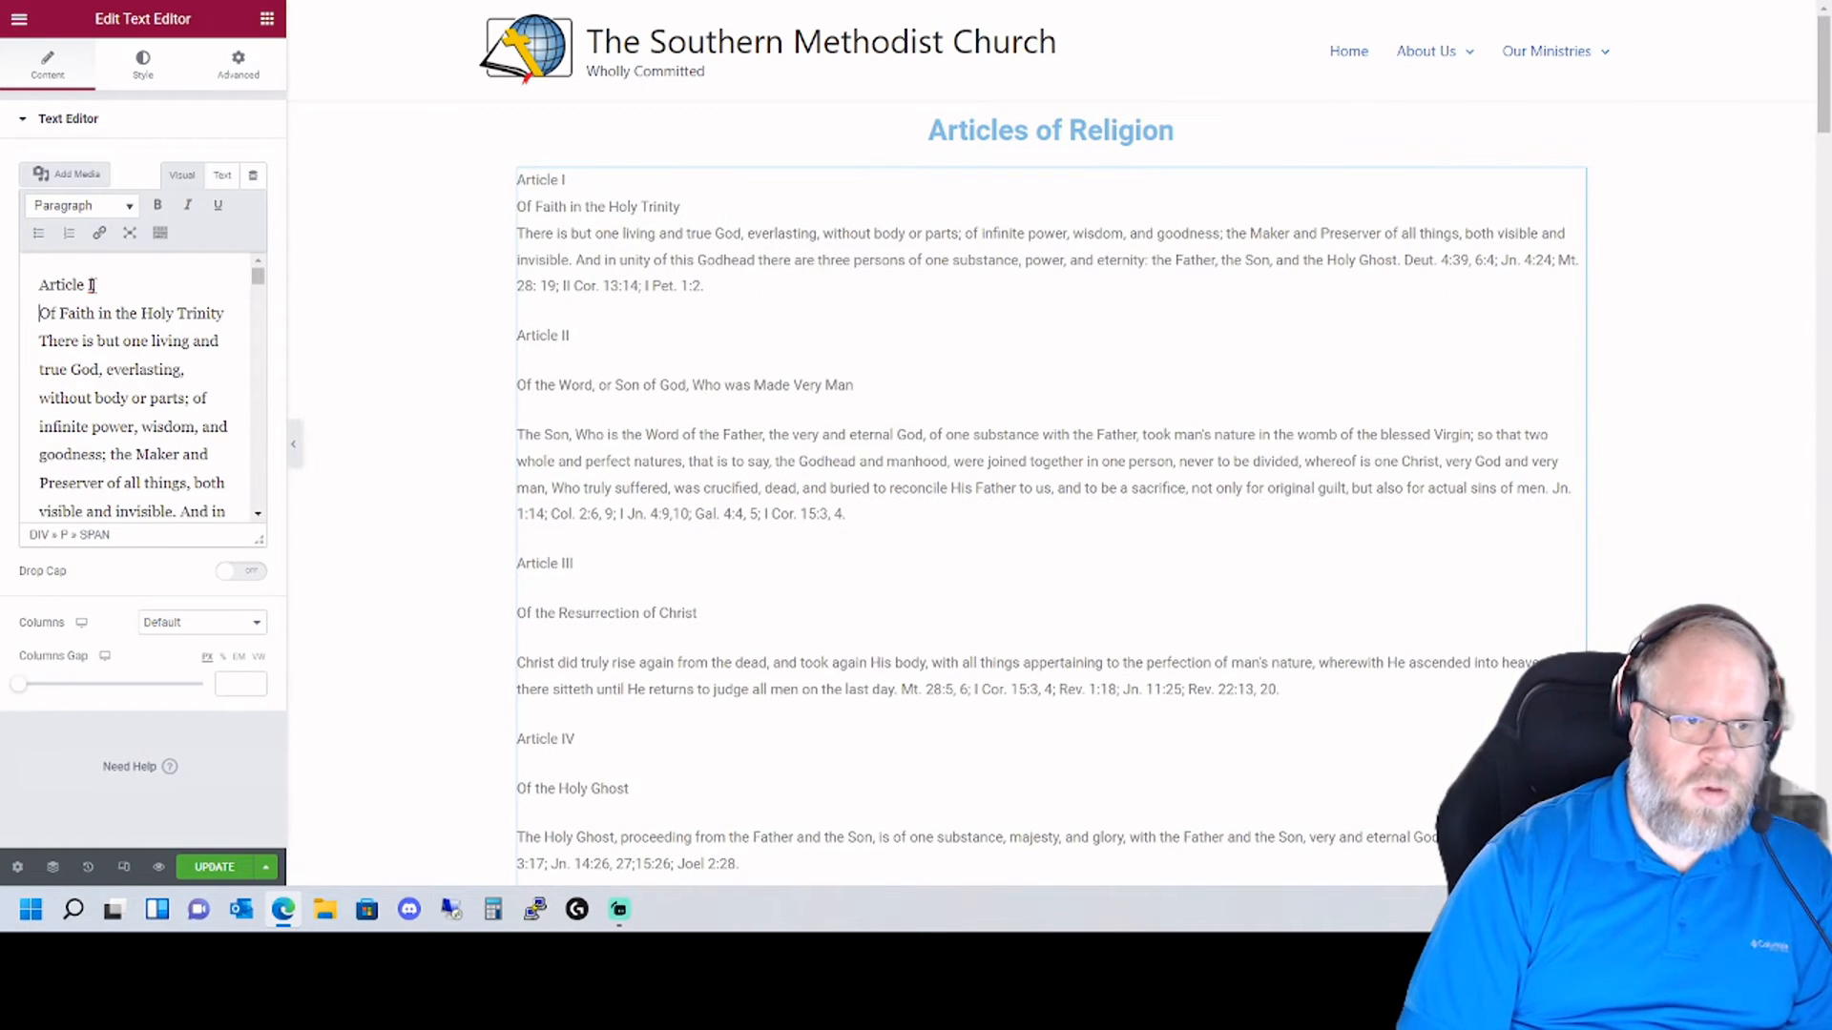
- Make the "Article I" heading underlined and bold, checking the heading style on the old church website
drag(93, 284, 39, 287)
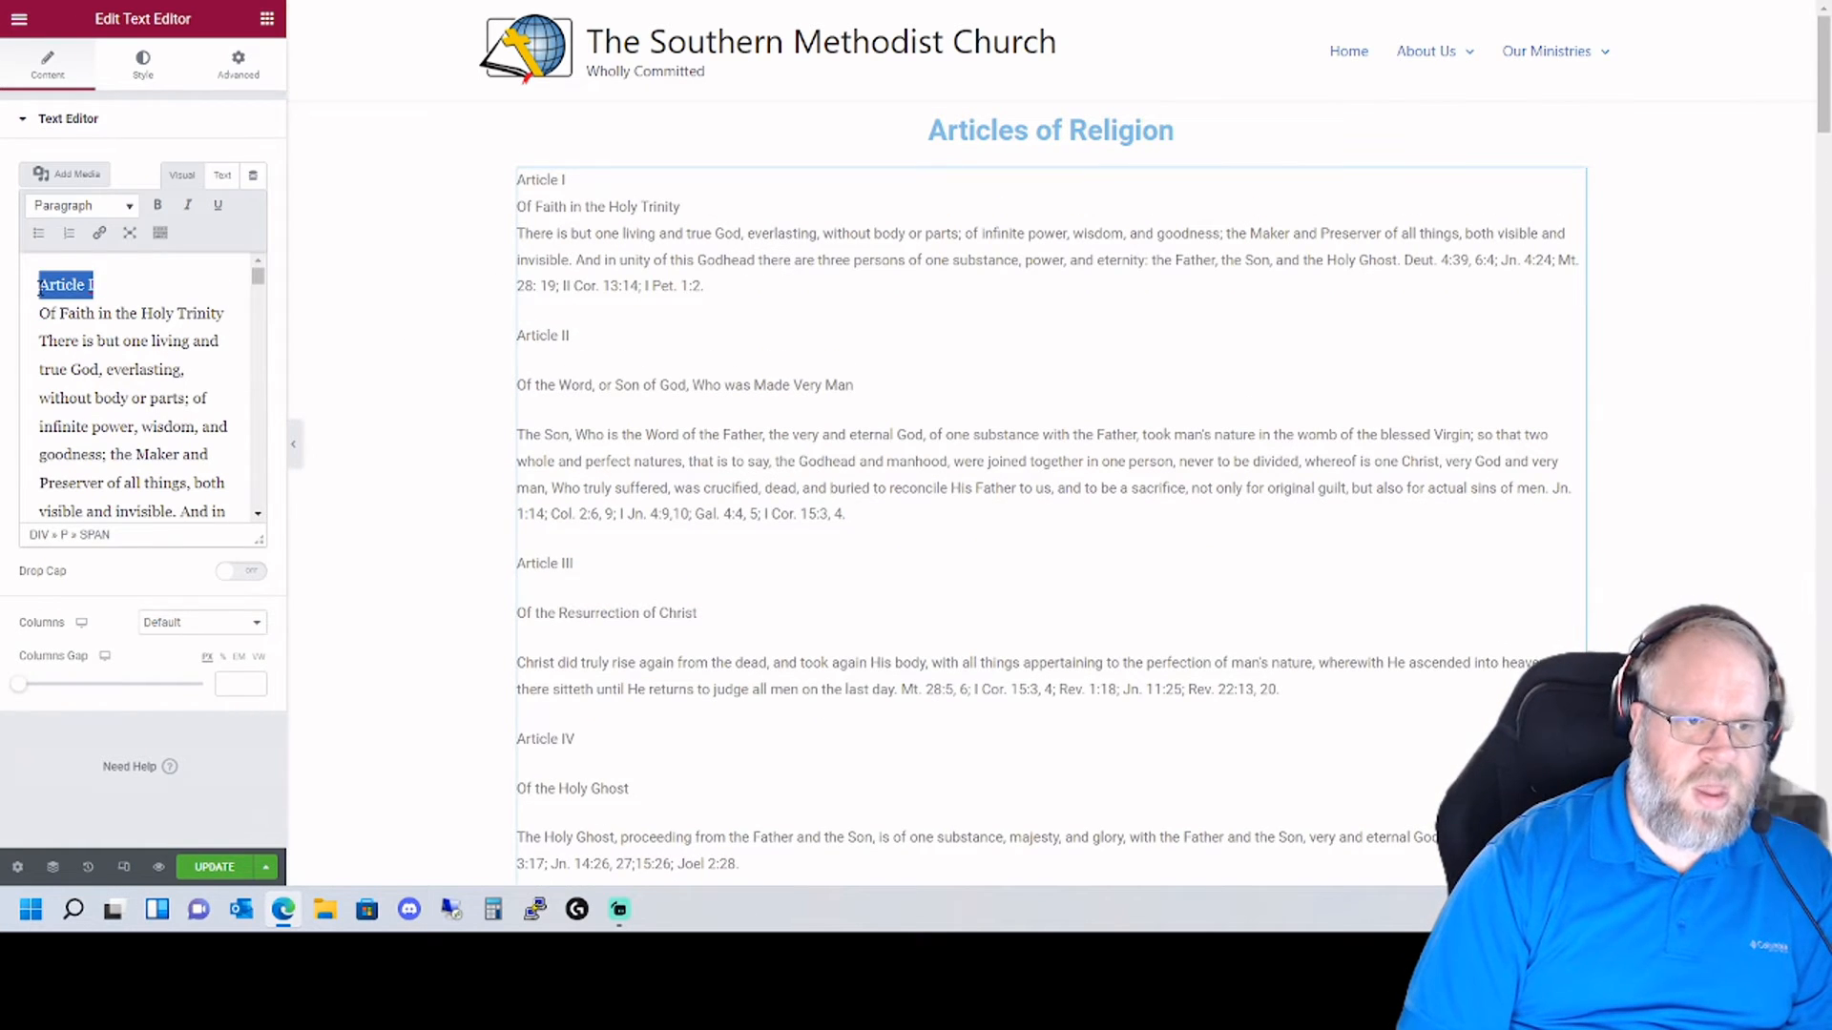
click(218, 206)
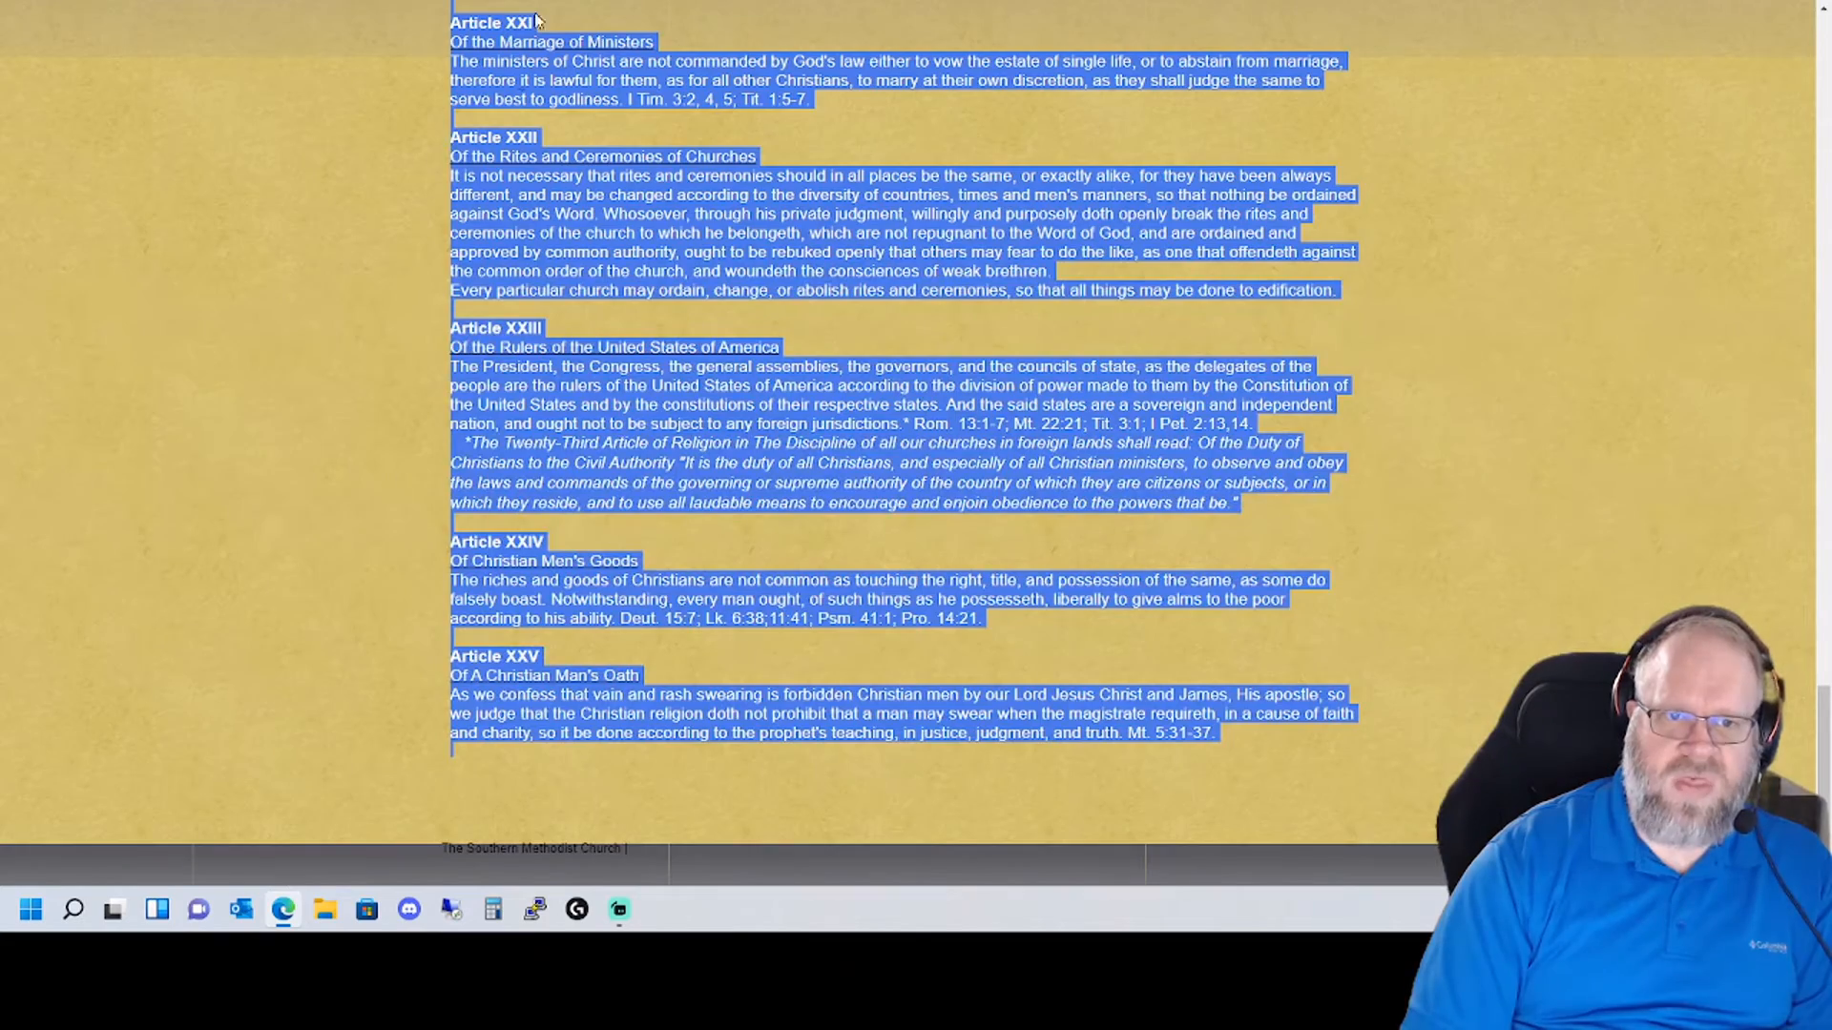
scroll(536, 310, up, 20)
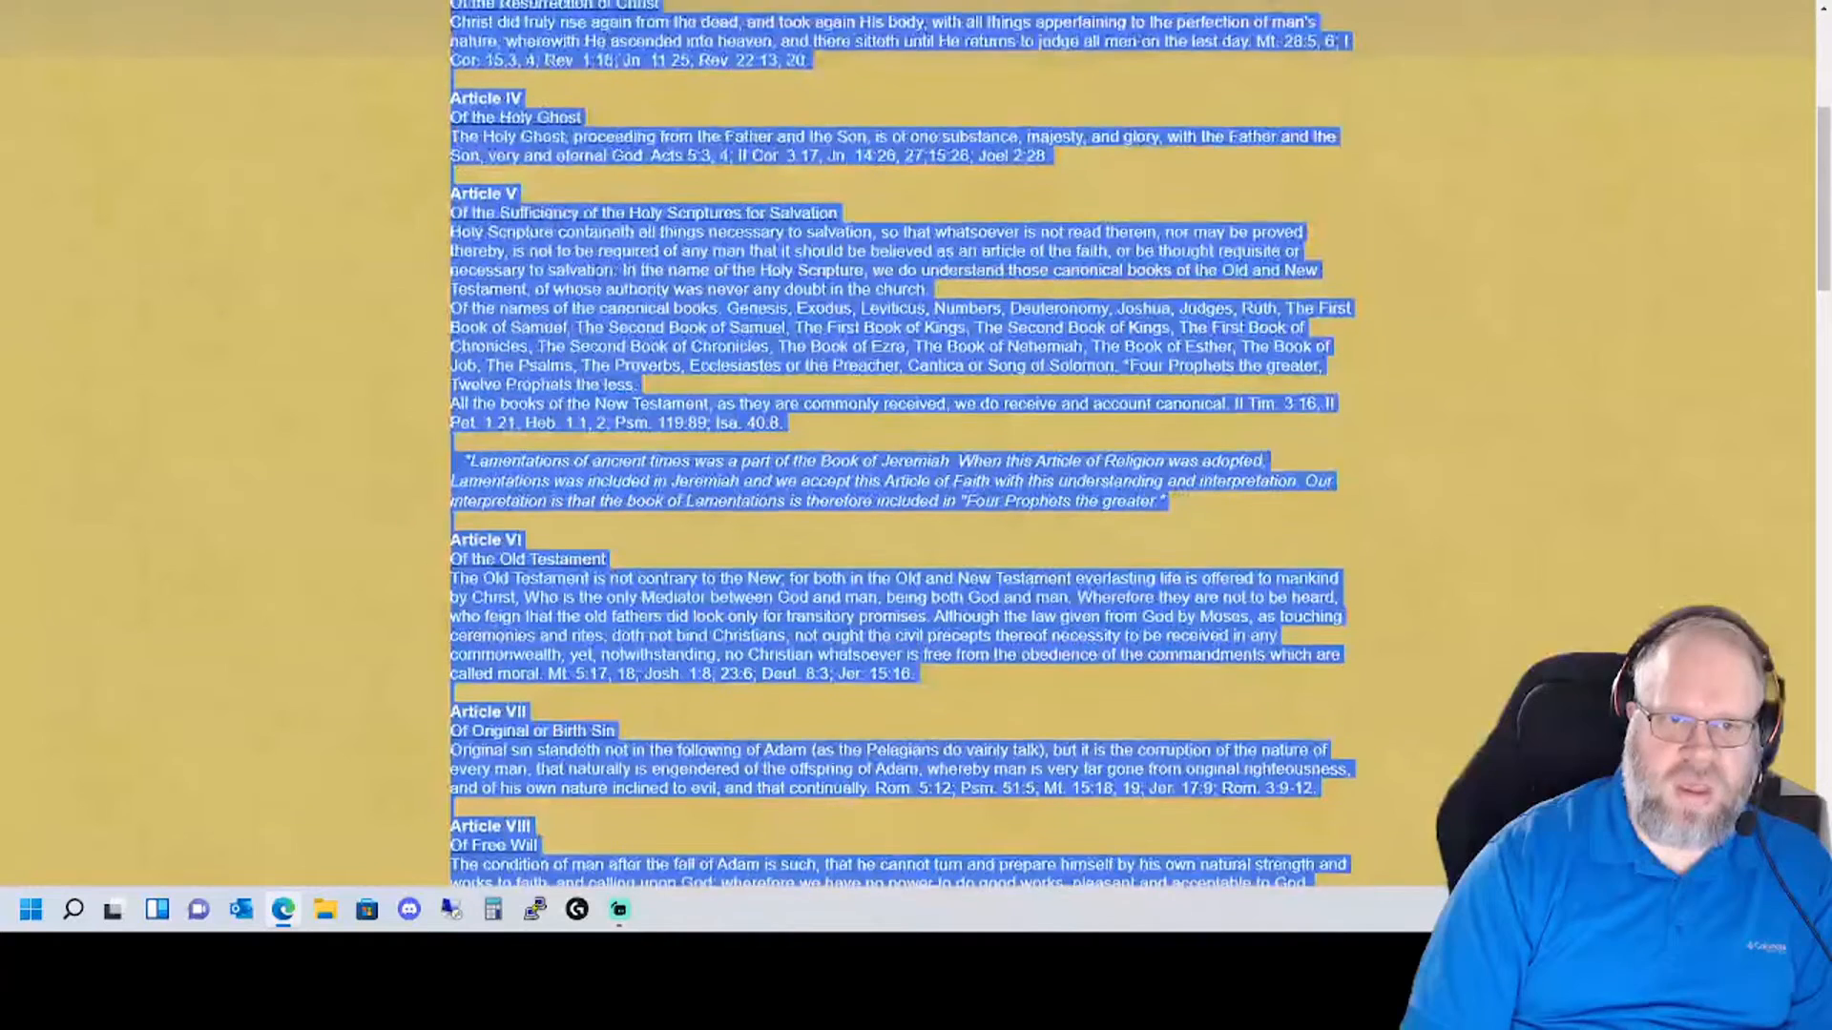
click(523, 290)
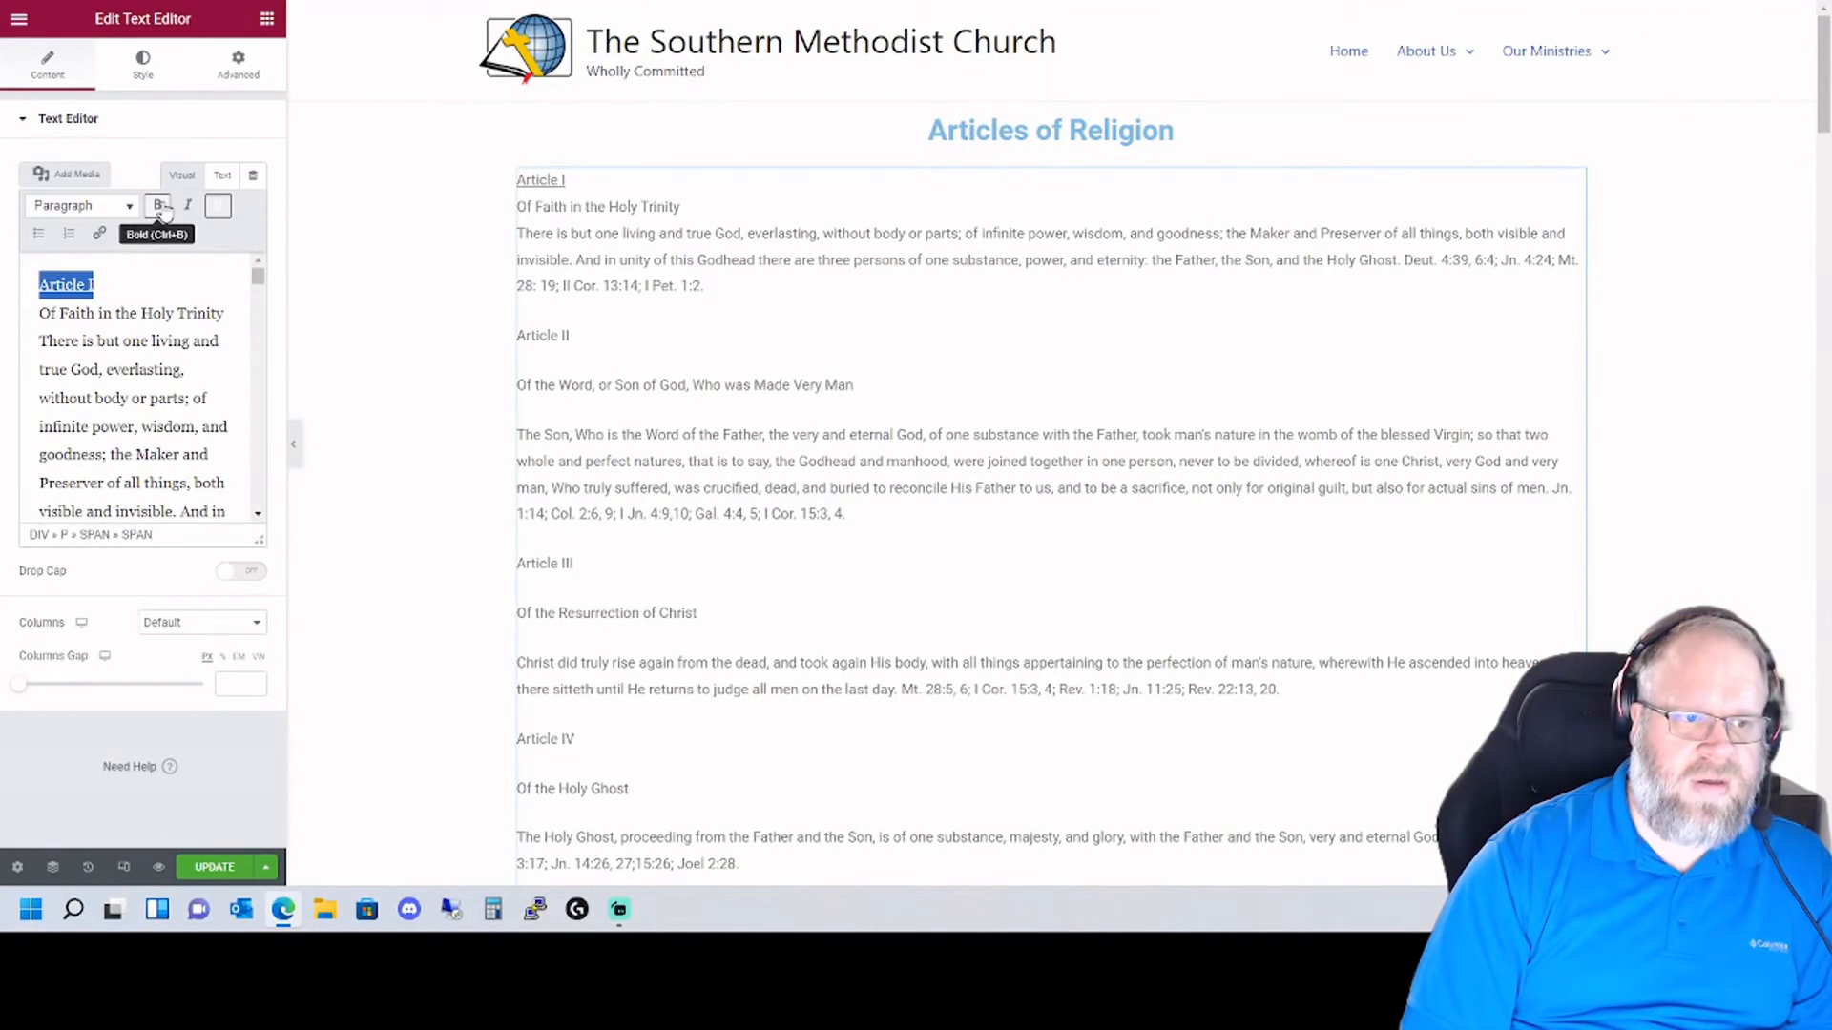
click(157, 205)
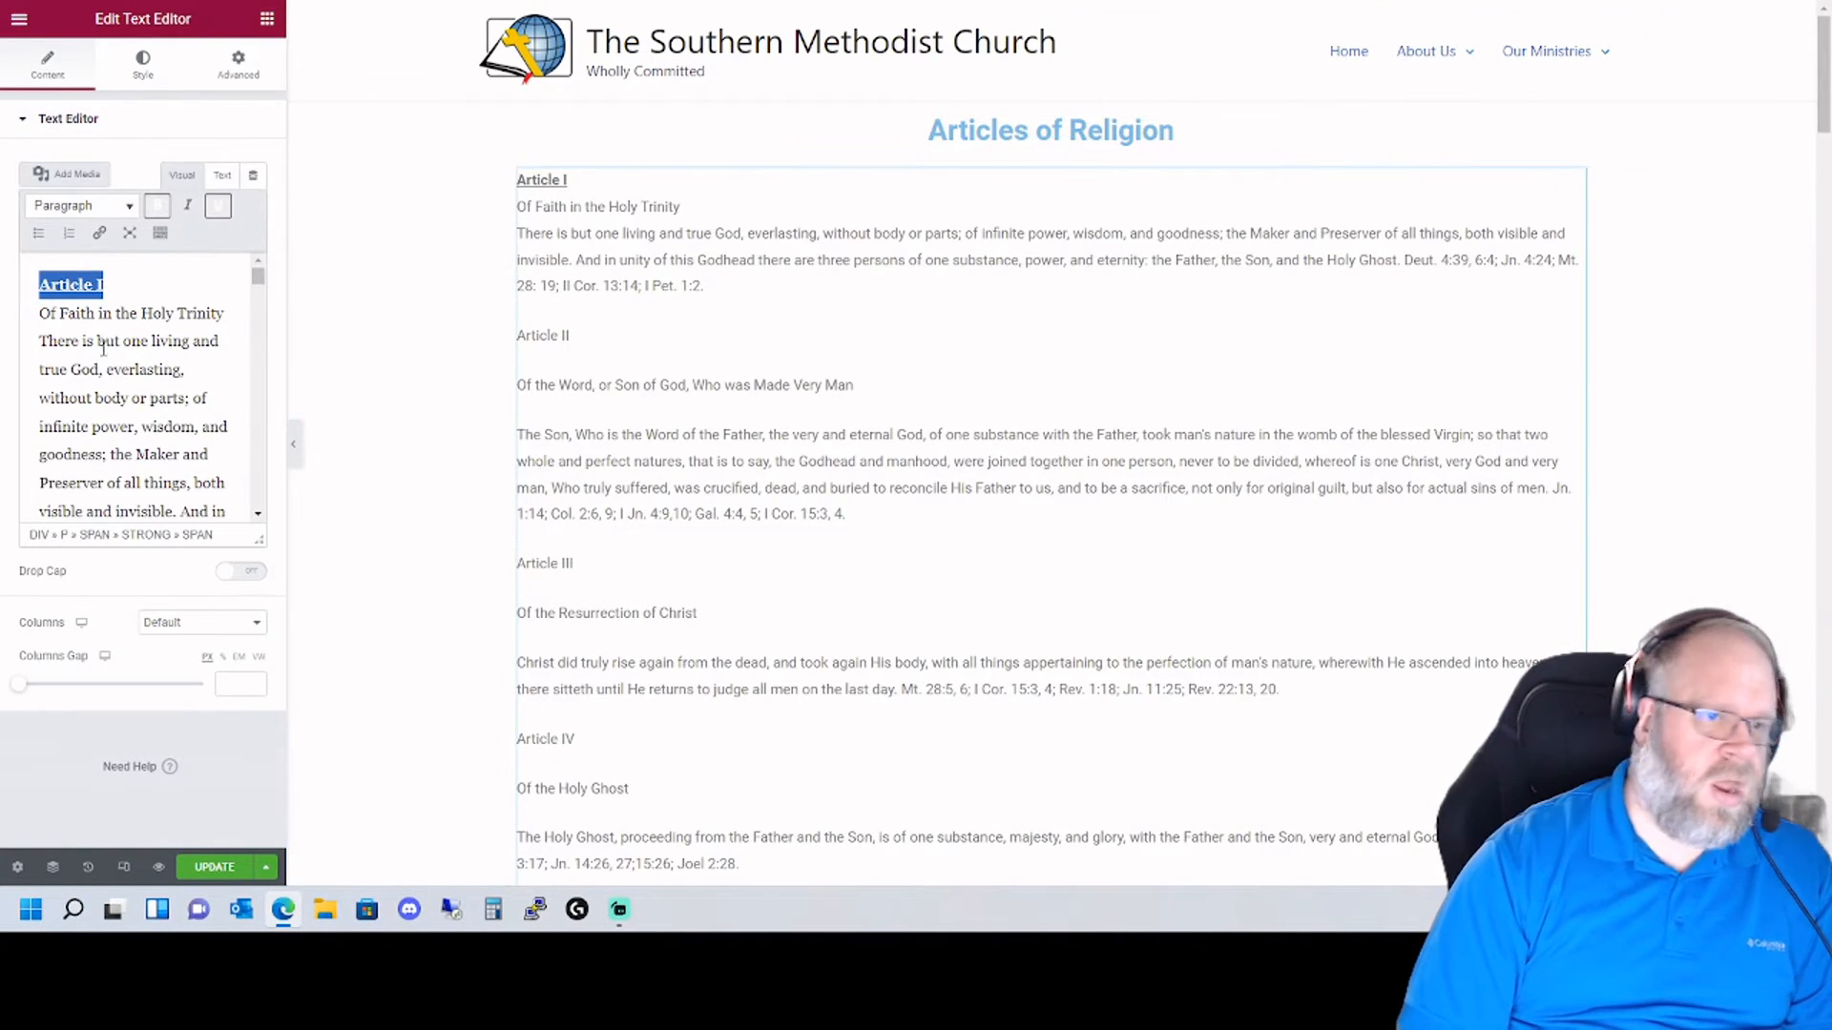
- Delete everything from Article II onward in the text widget, keeping only Article I through its "I Pet. 1:2." reference
scroll(111, 389, down, 1)
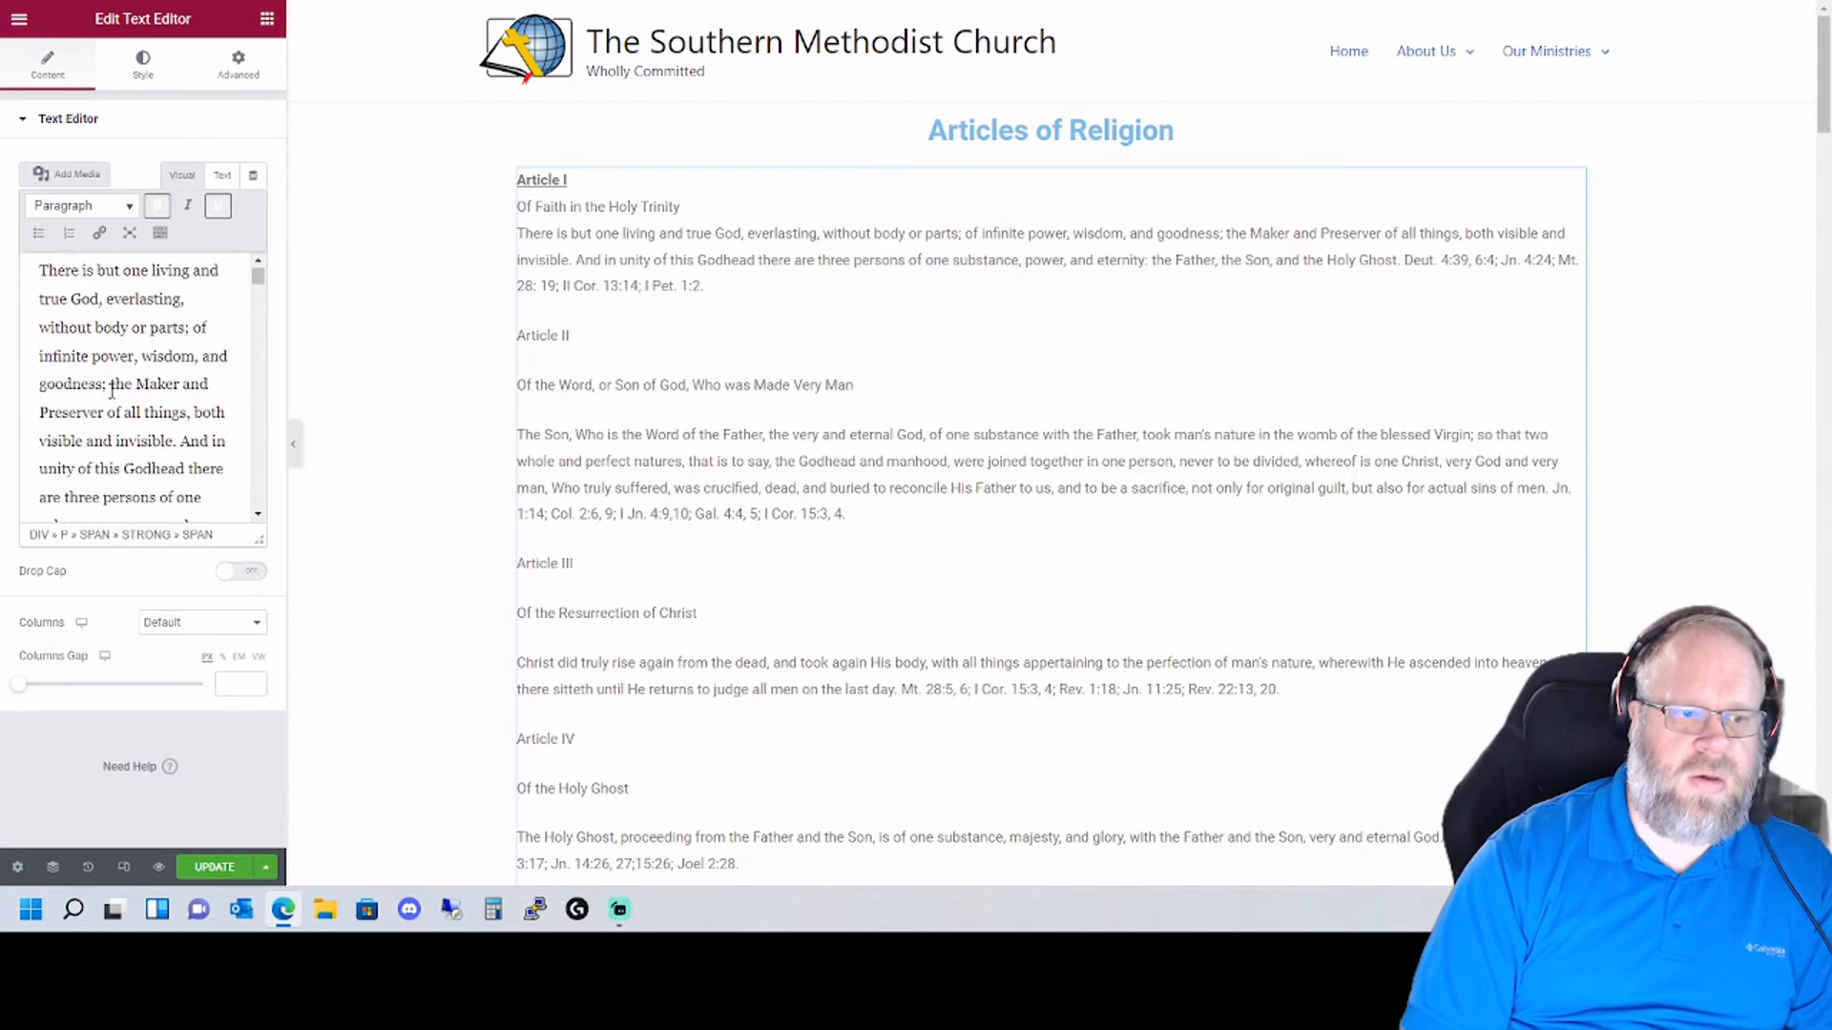
scroll(112, 390, down, 3)
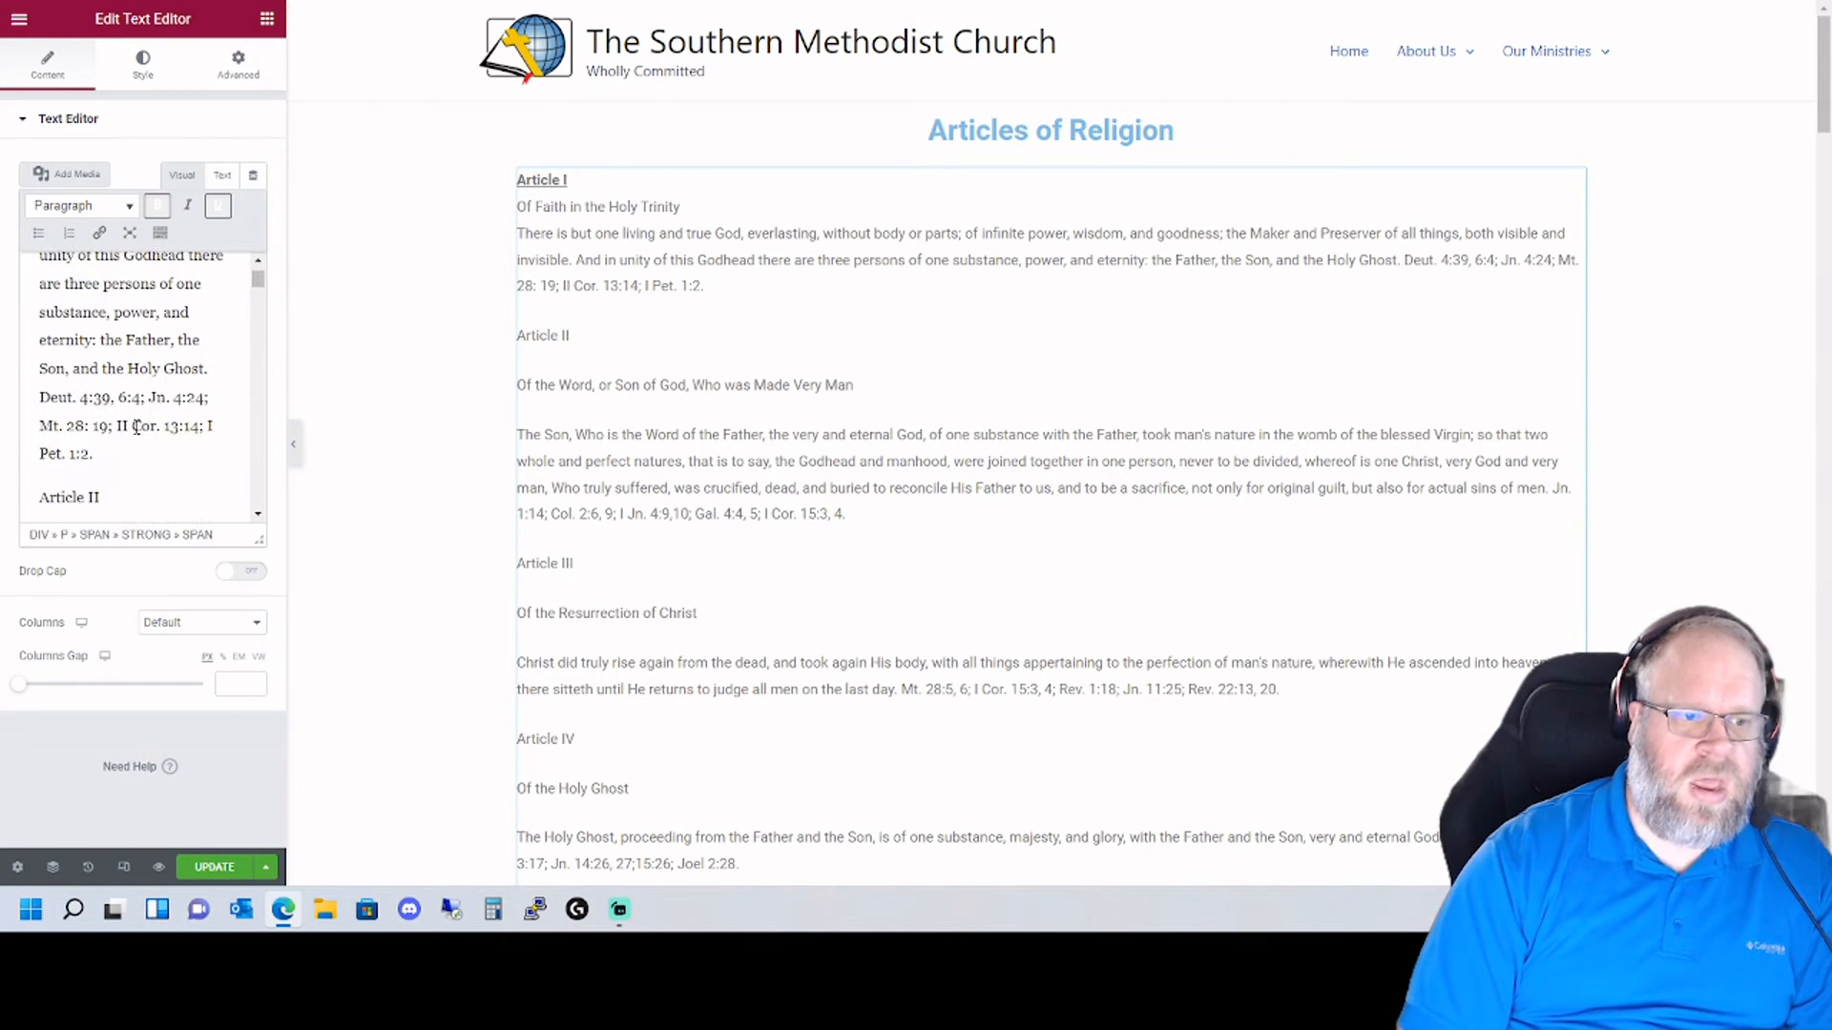
scroll(136, 427, up, 4)
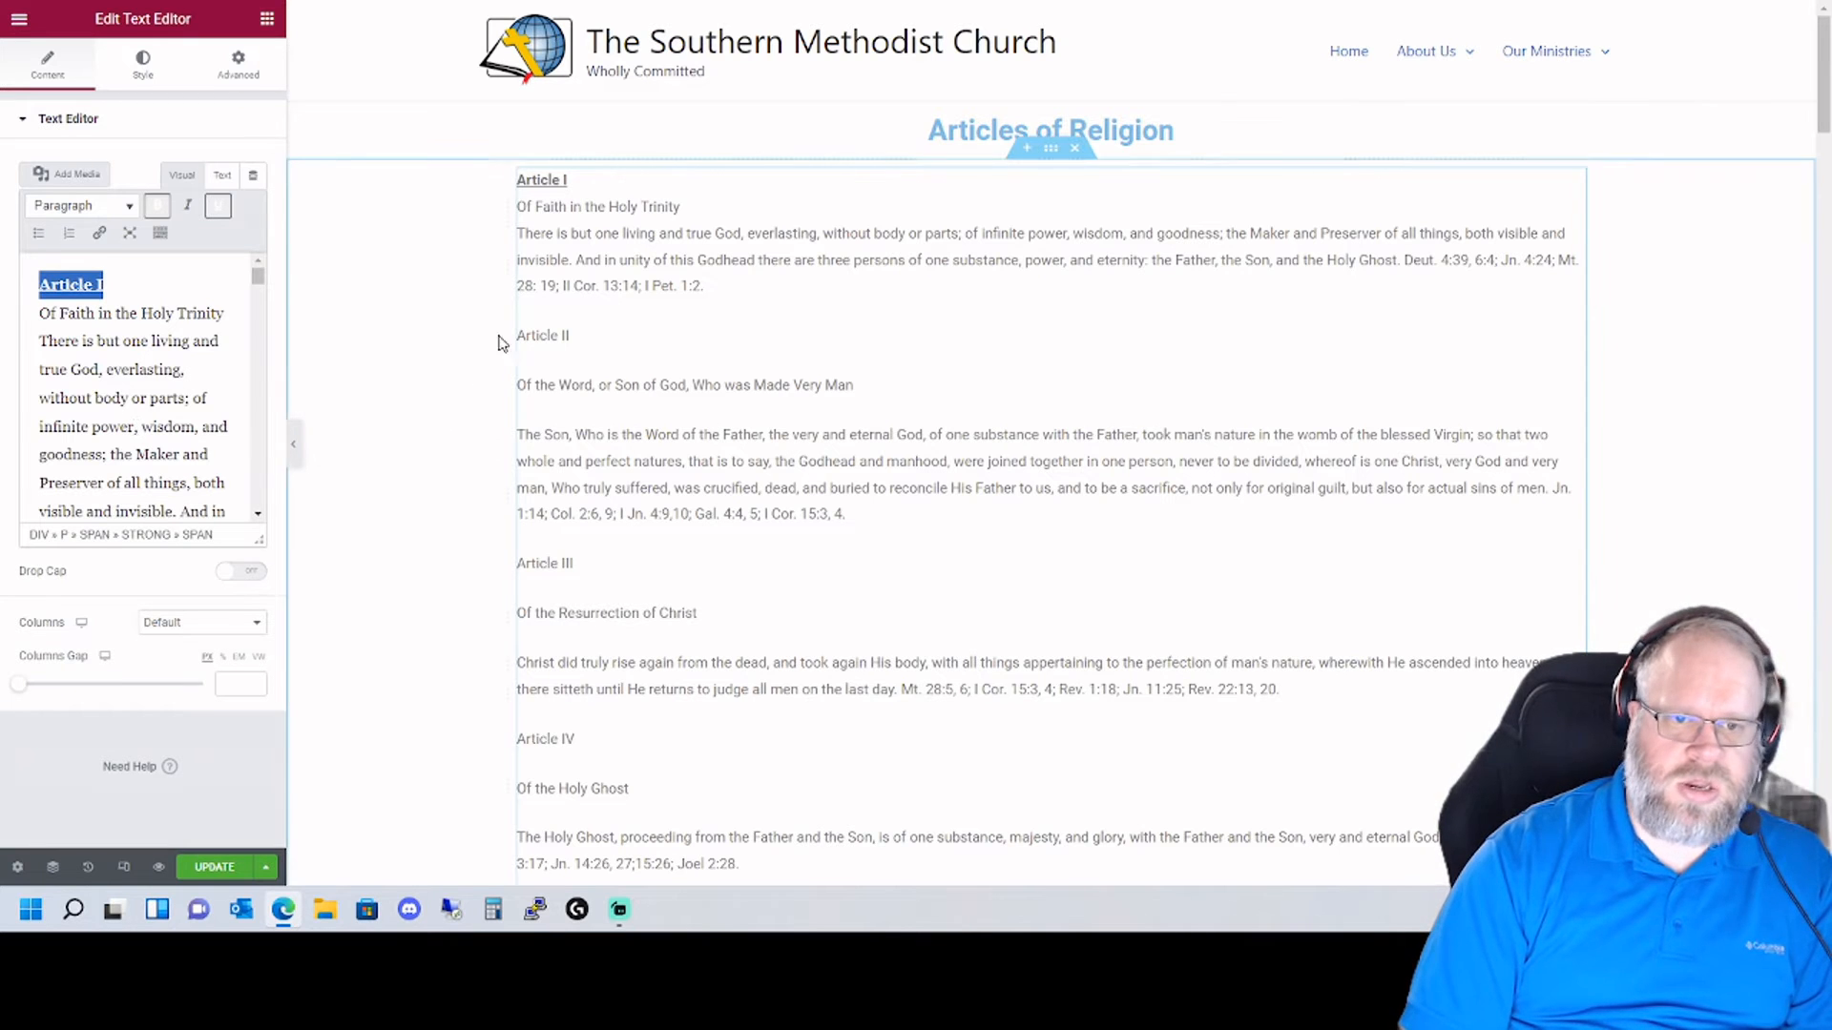
scroll(145, 422, down, 2)
scroll(145, 423, down, 2)
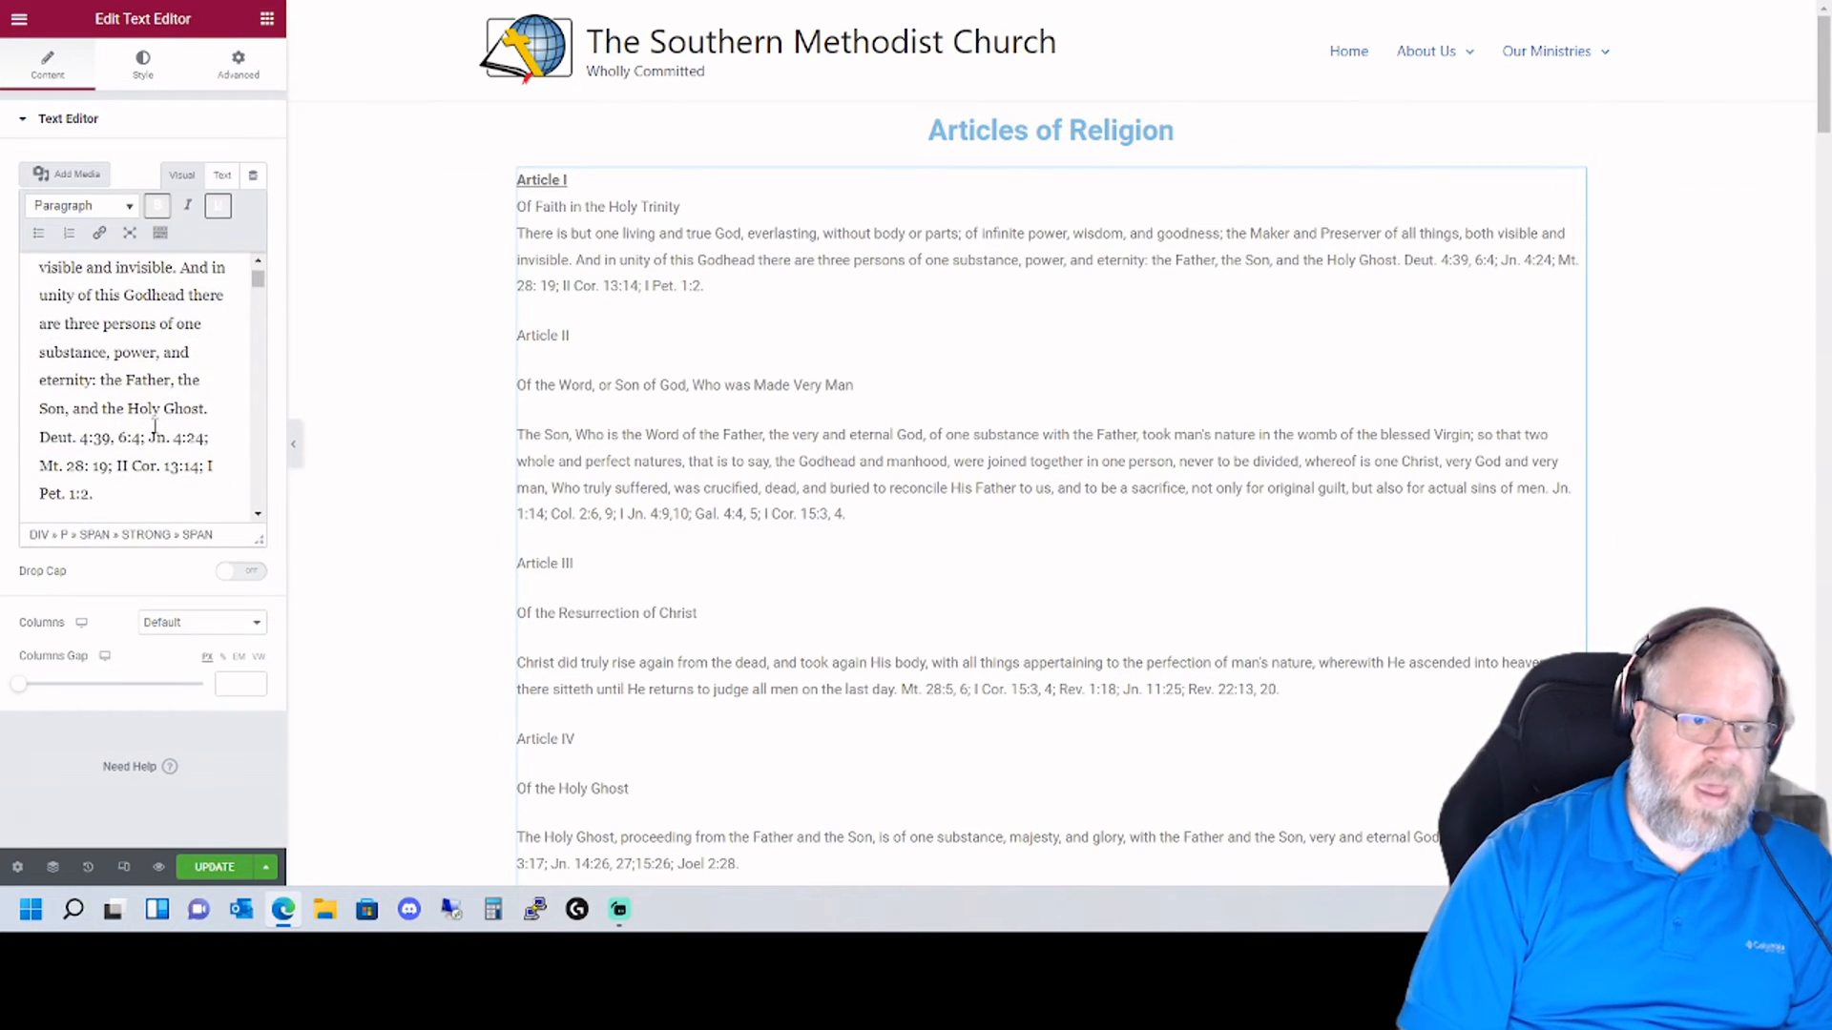
scroll(153, 437, down, 1)
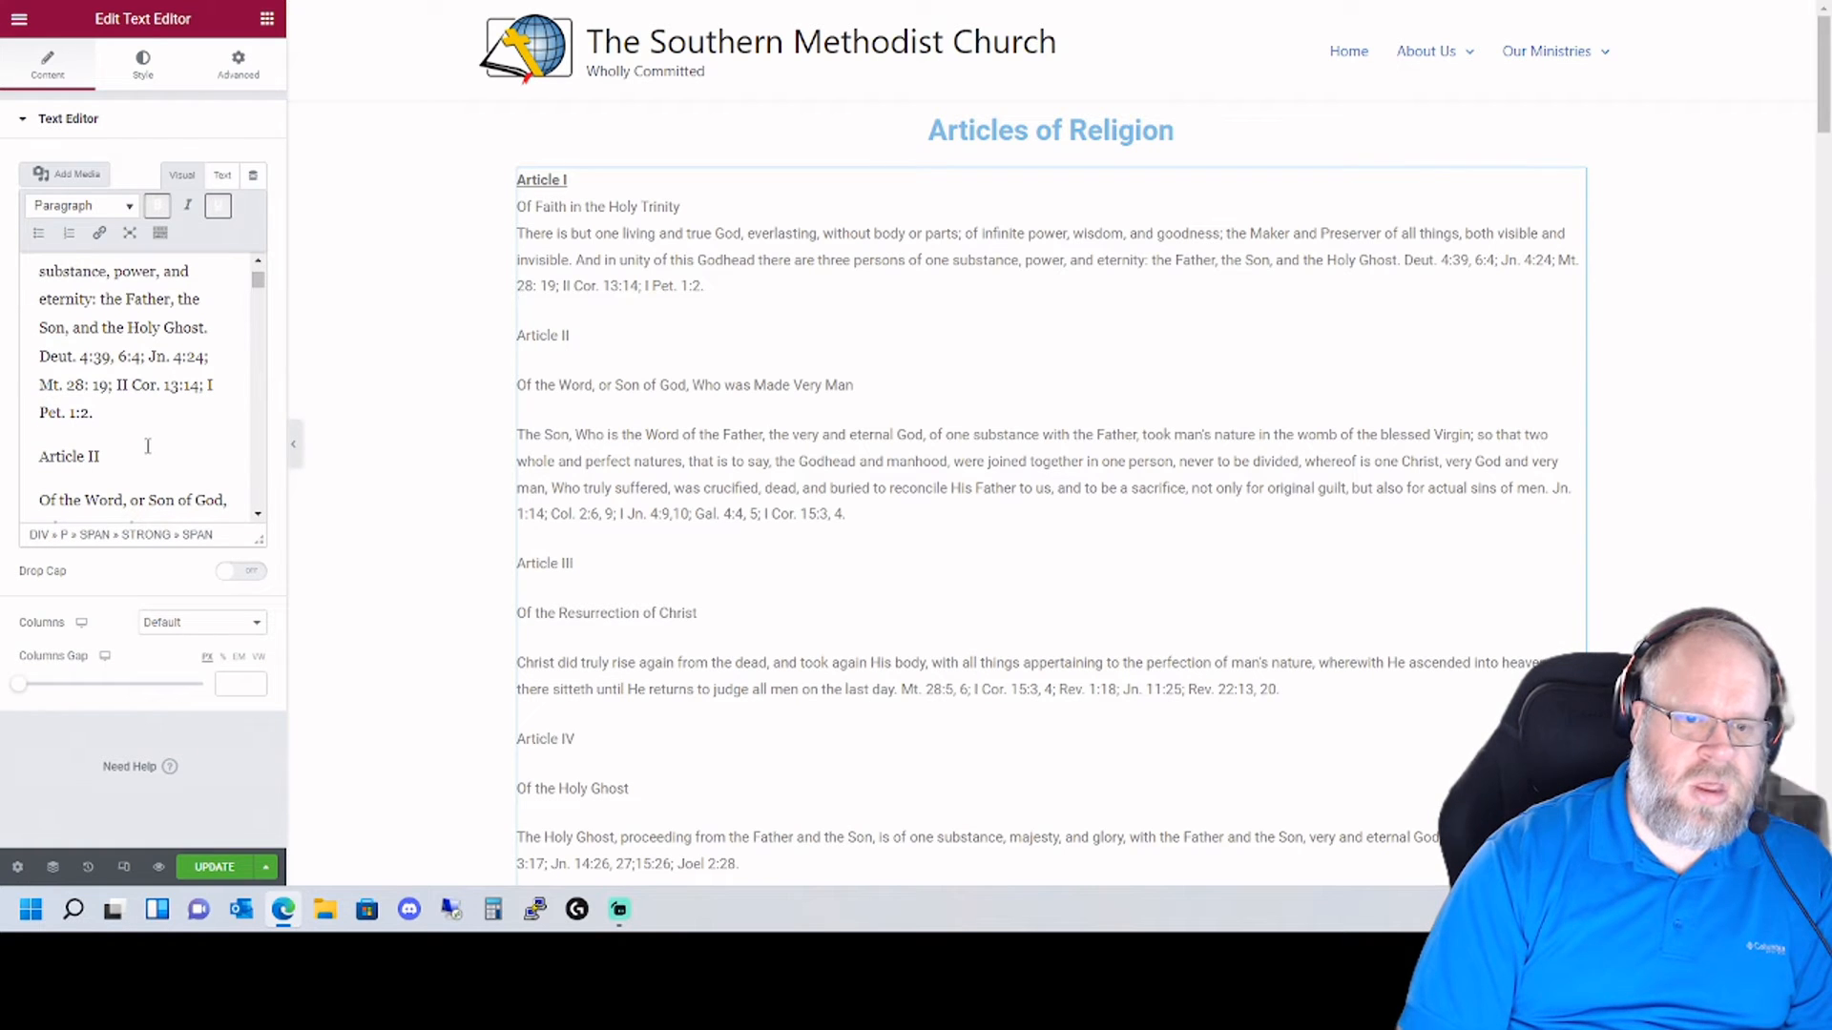
click(191, 420)
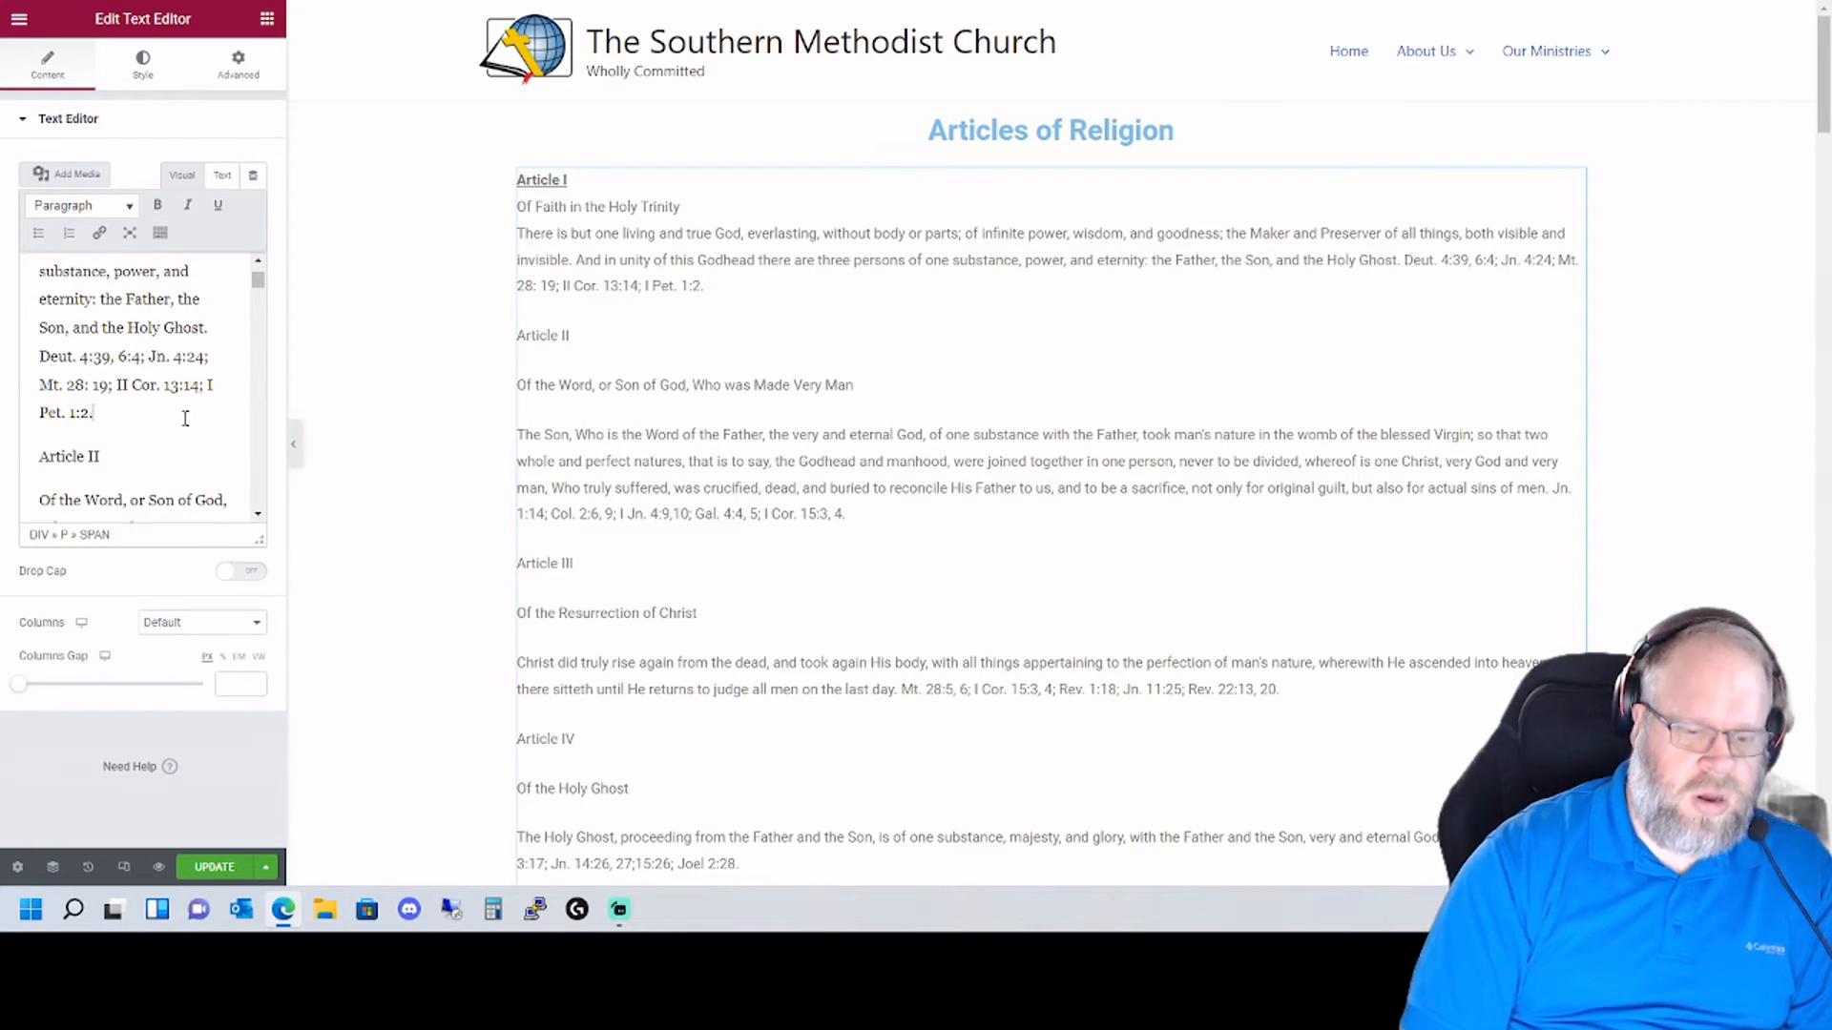
scroll(181, 420, up, 3)
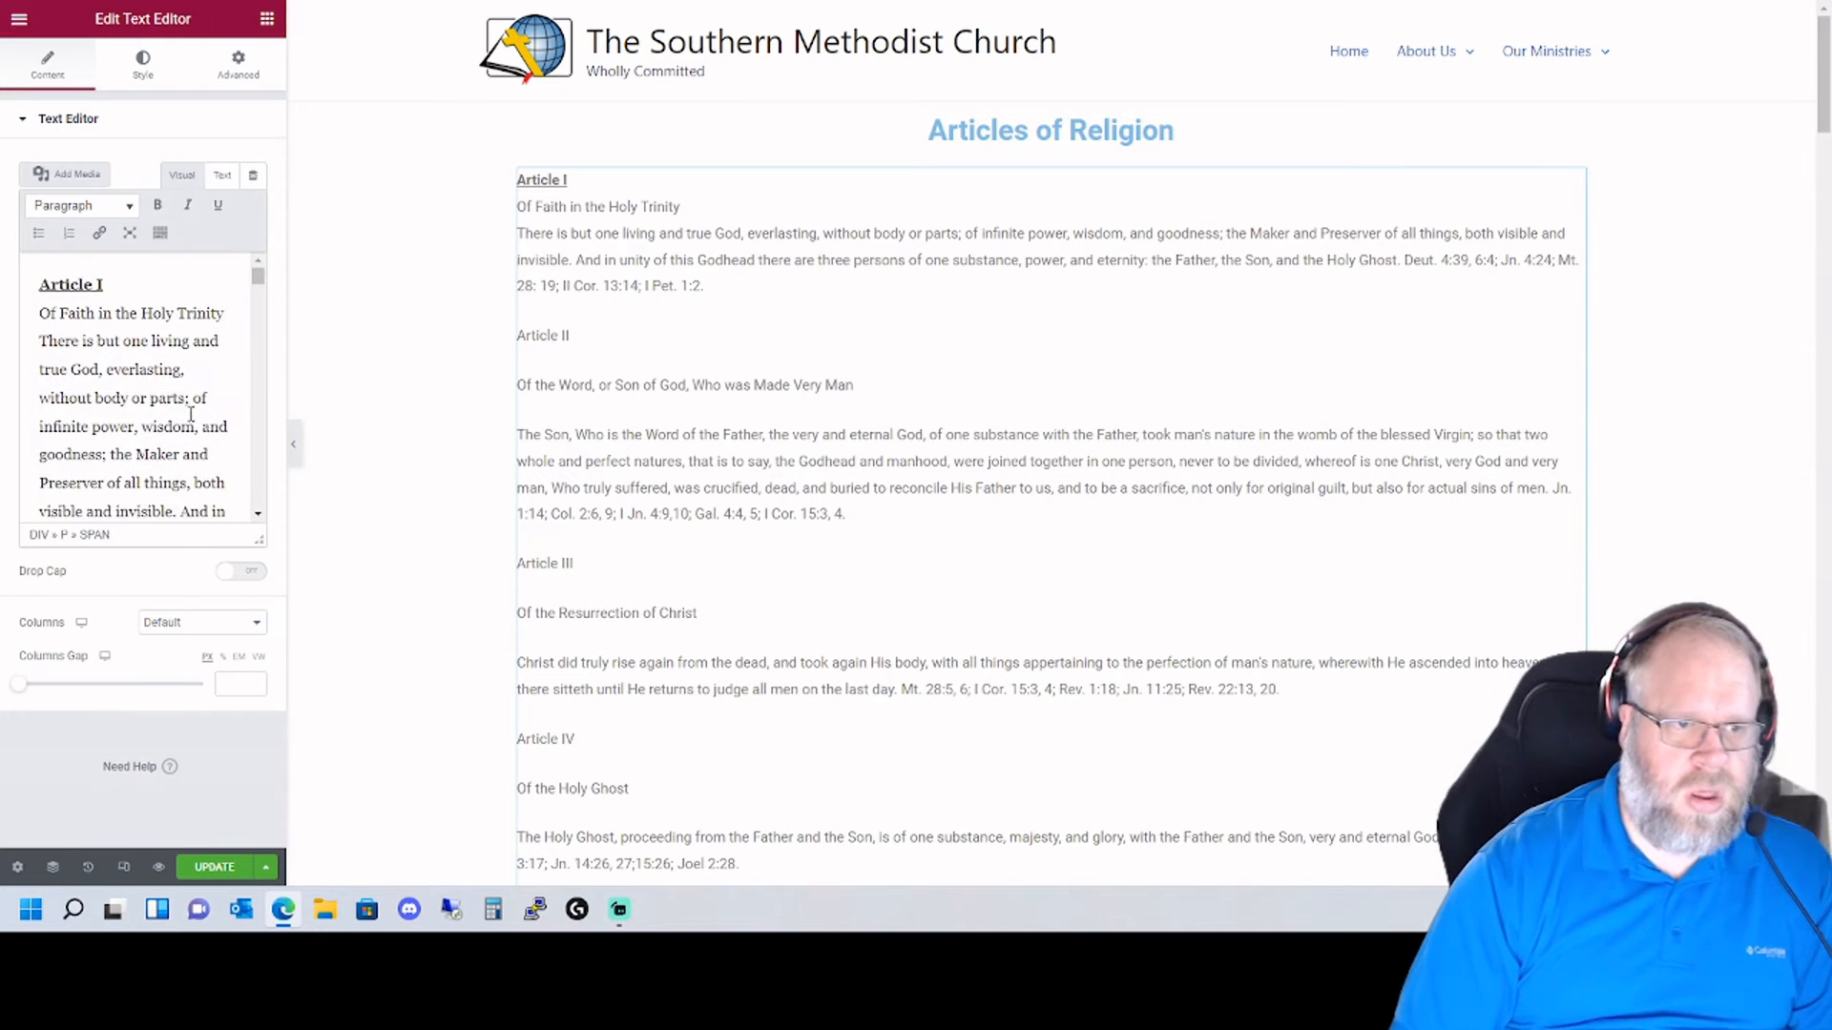
scroll(181, 420, down, 3)
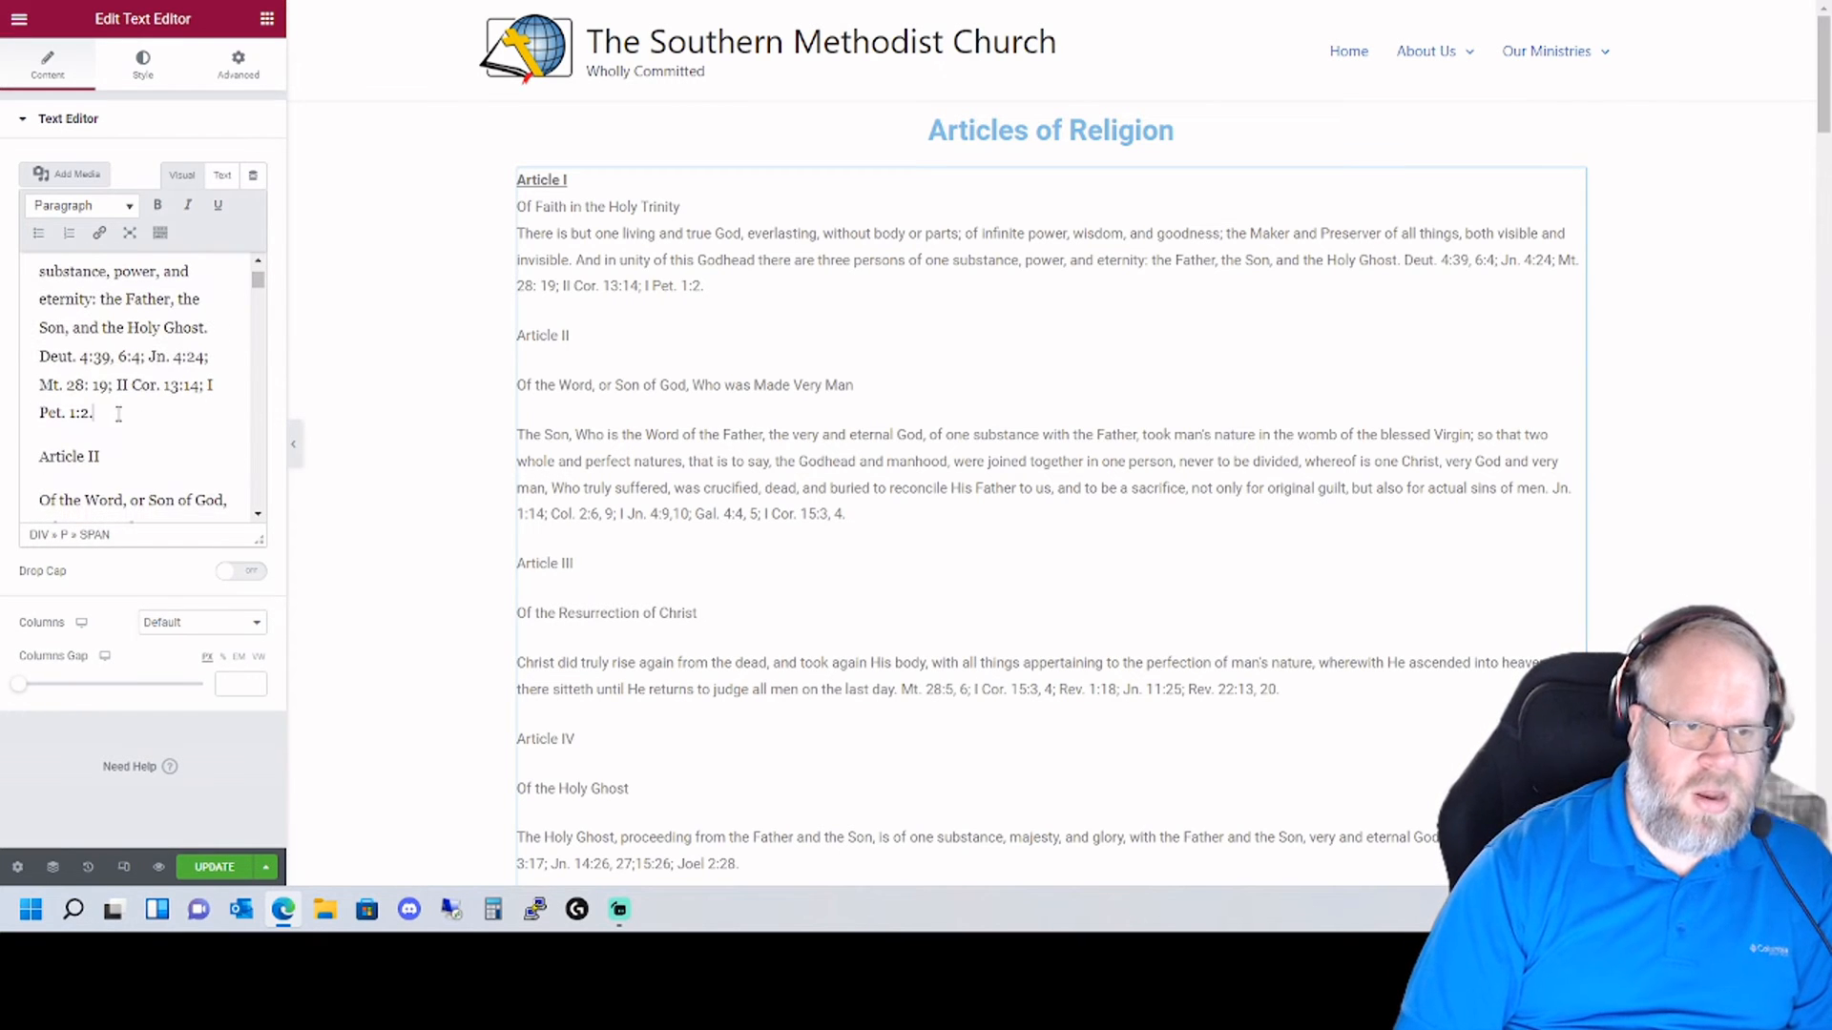
drag(119, 421, 159, 620)
key(Delete)
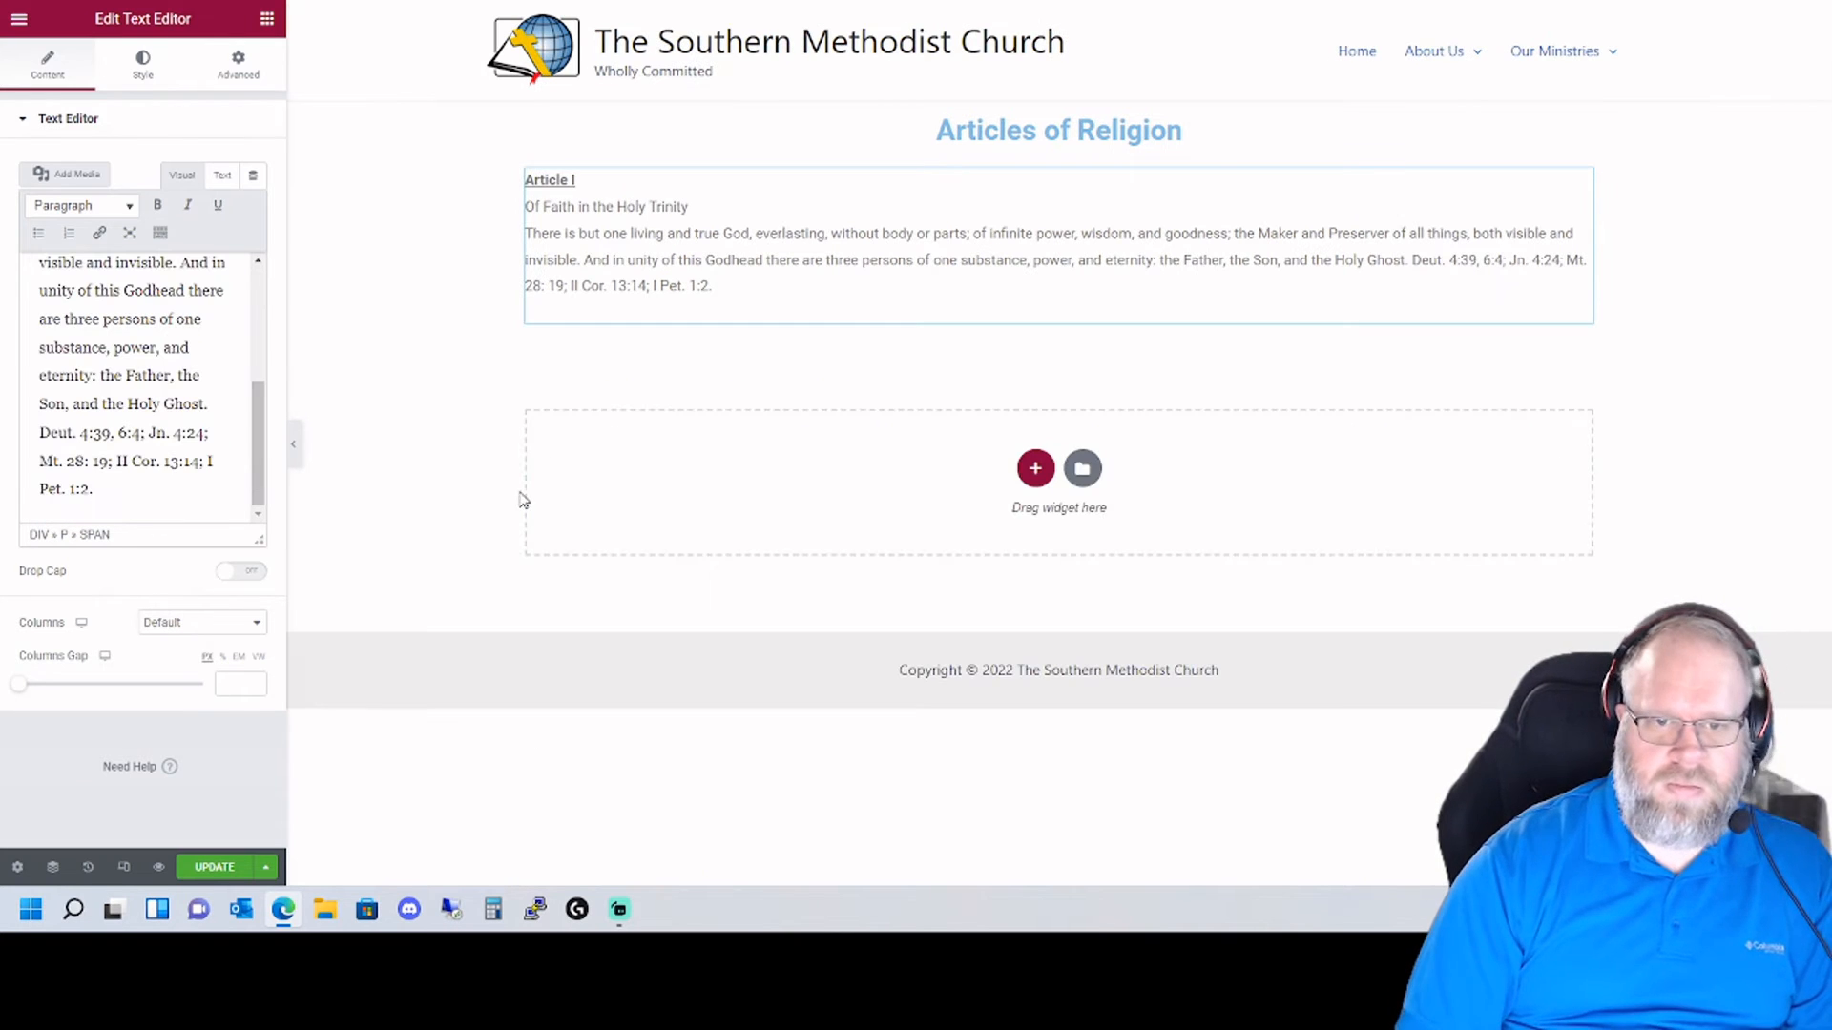
click(234, 73)
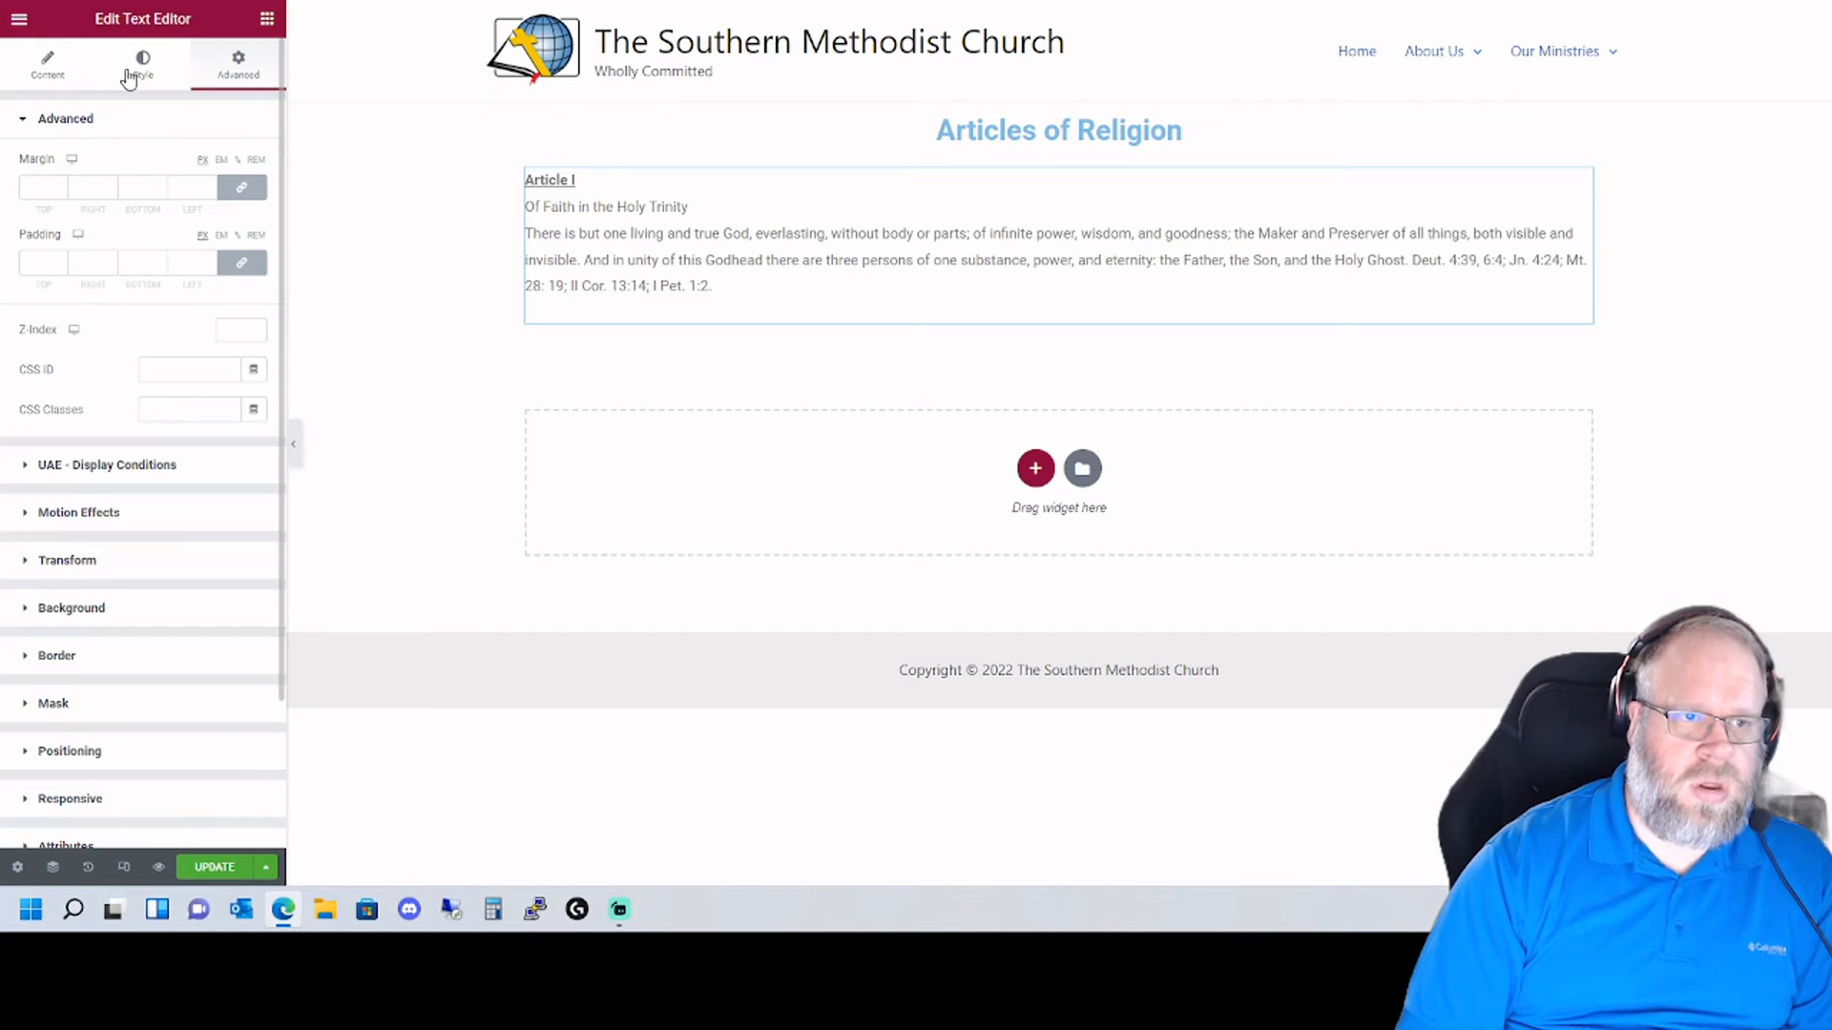
click(166, 59)
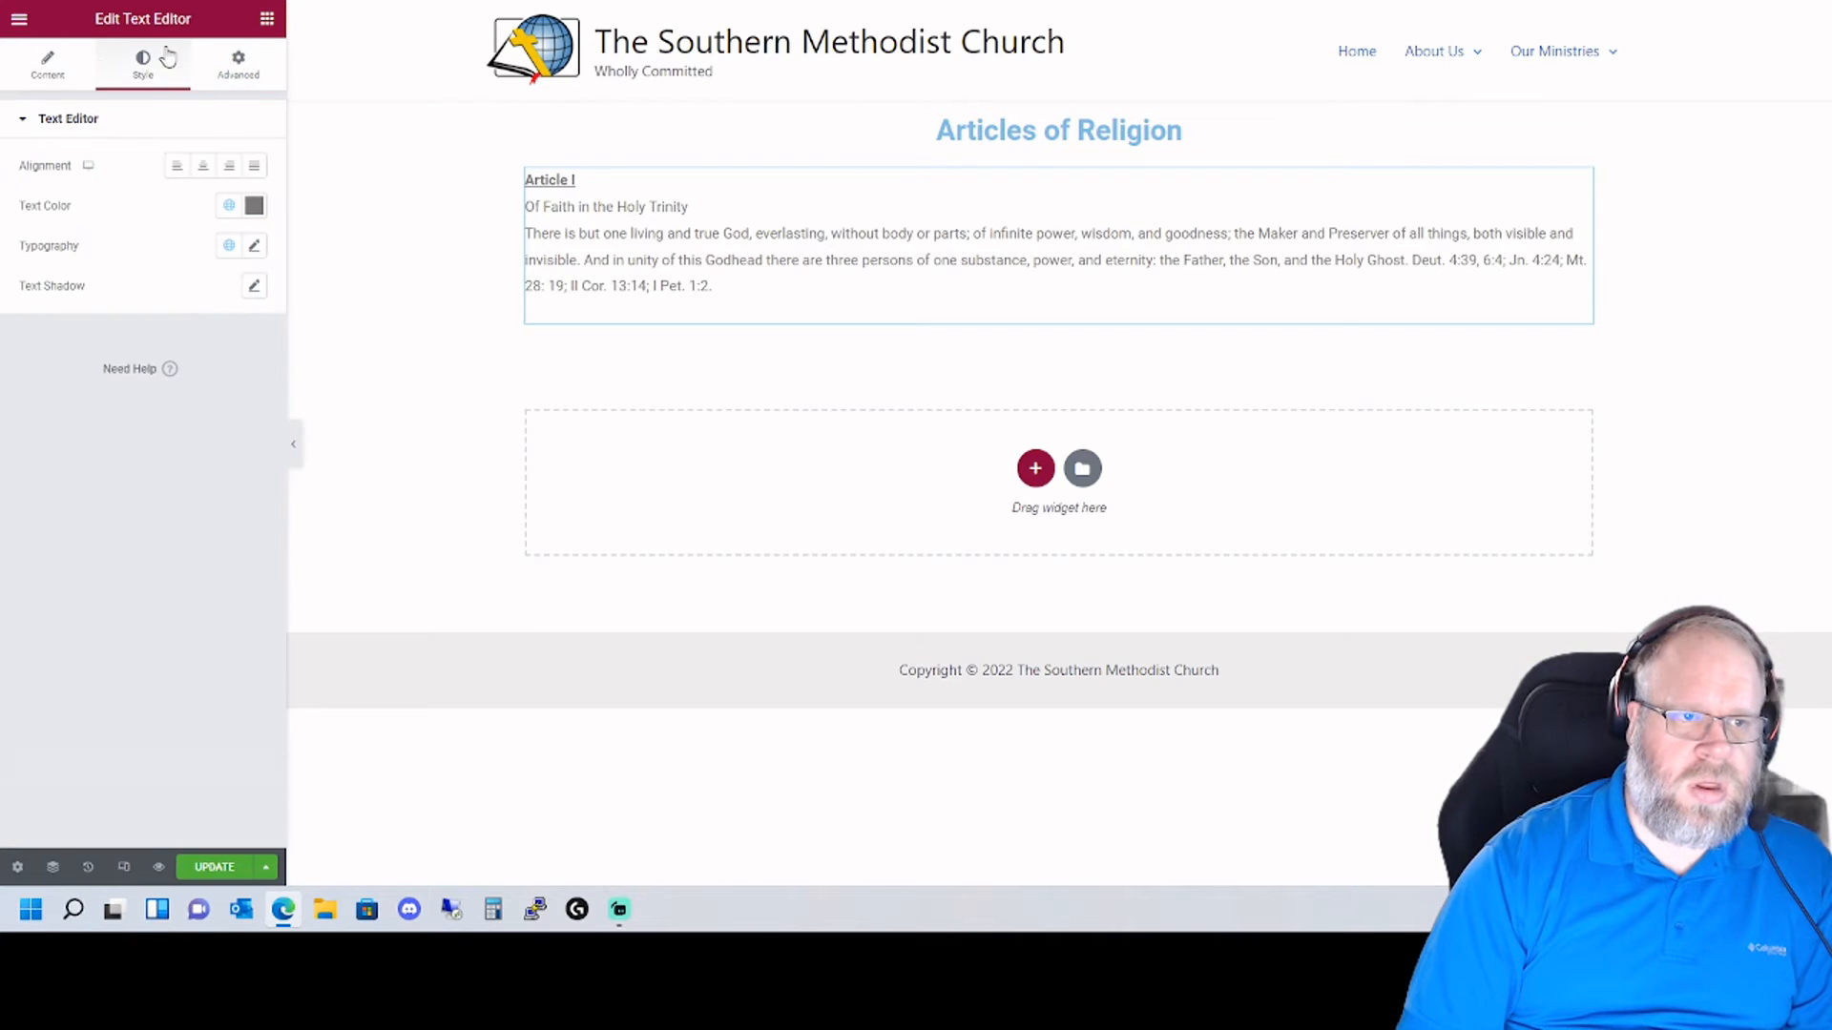
click(47, 69)
click(240, 63)
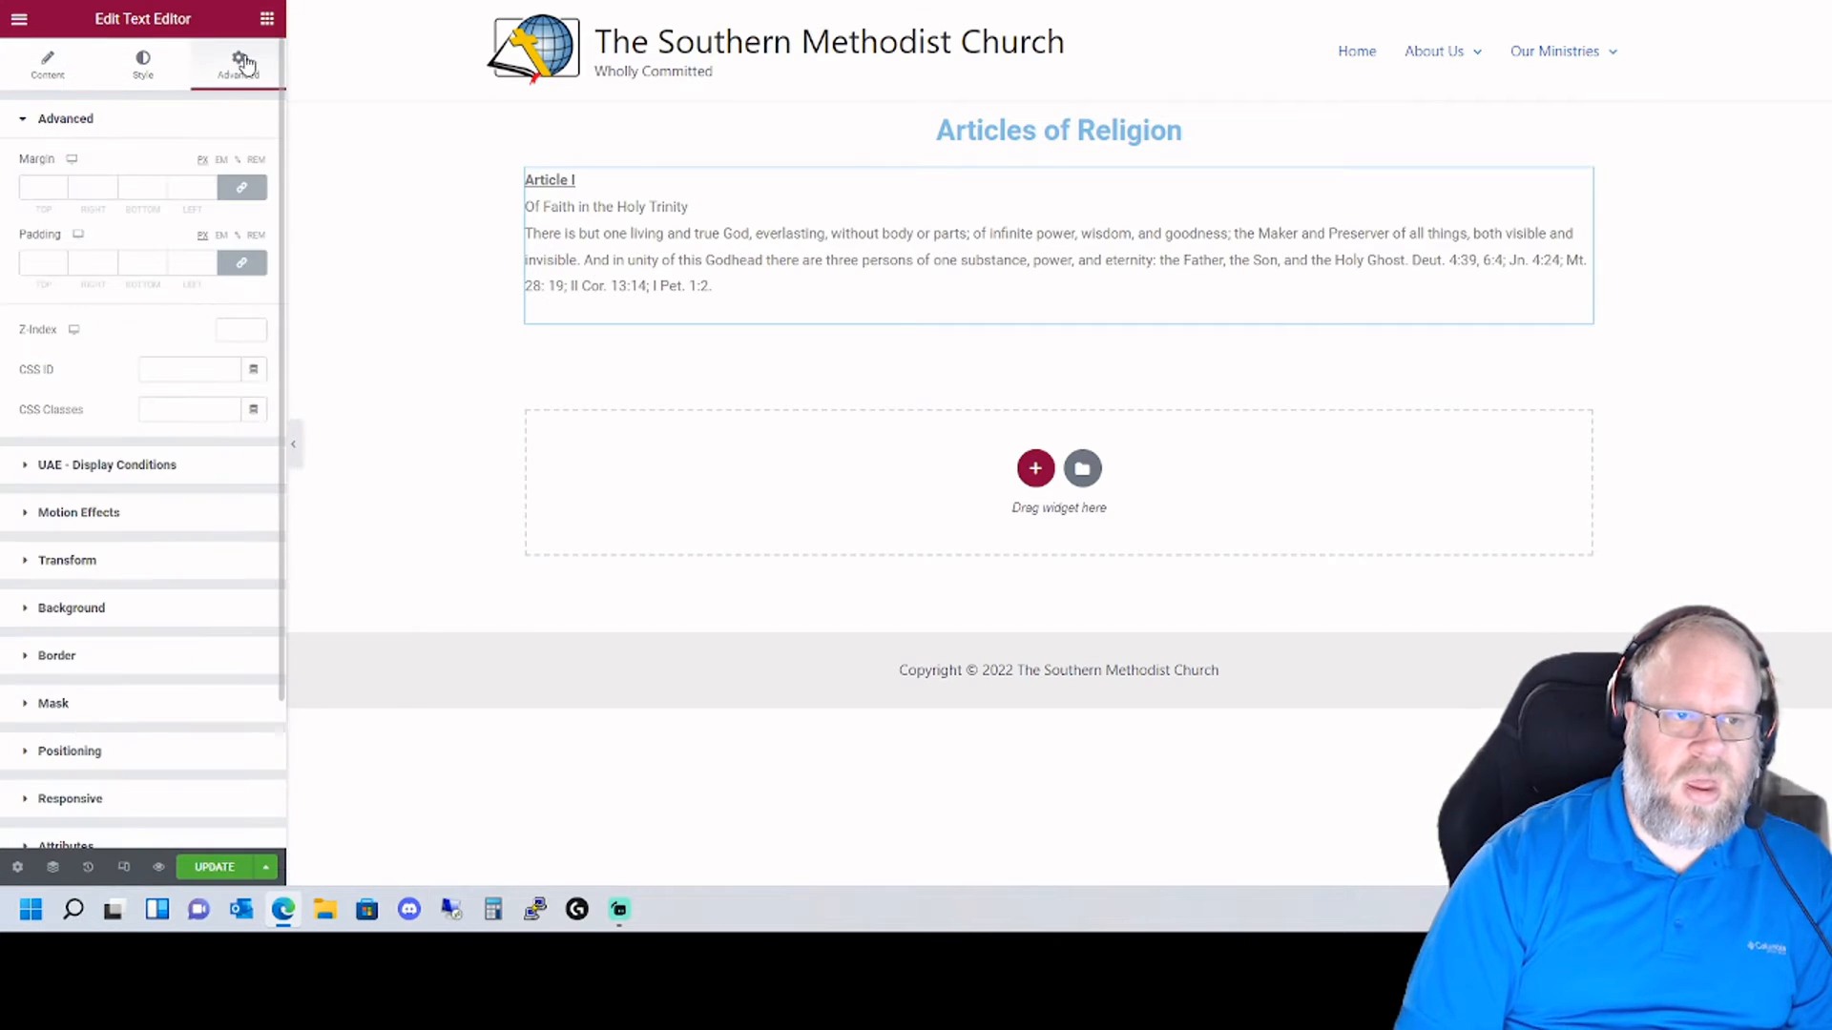
click(57, 69)
- Add a text editor widget in a new section below Article I and copy Article II from the old church website
click(268, 18)
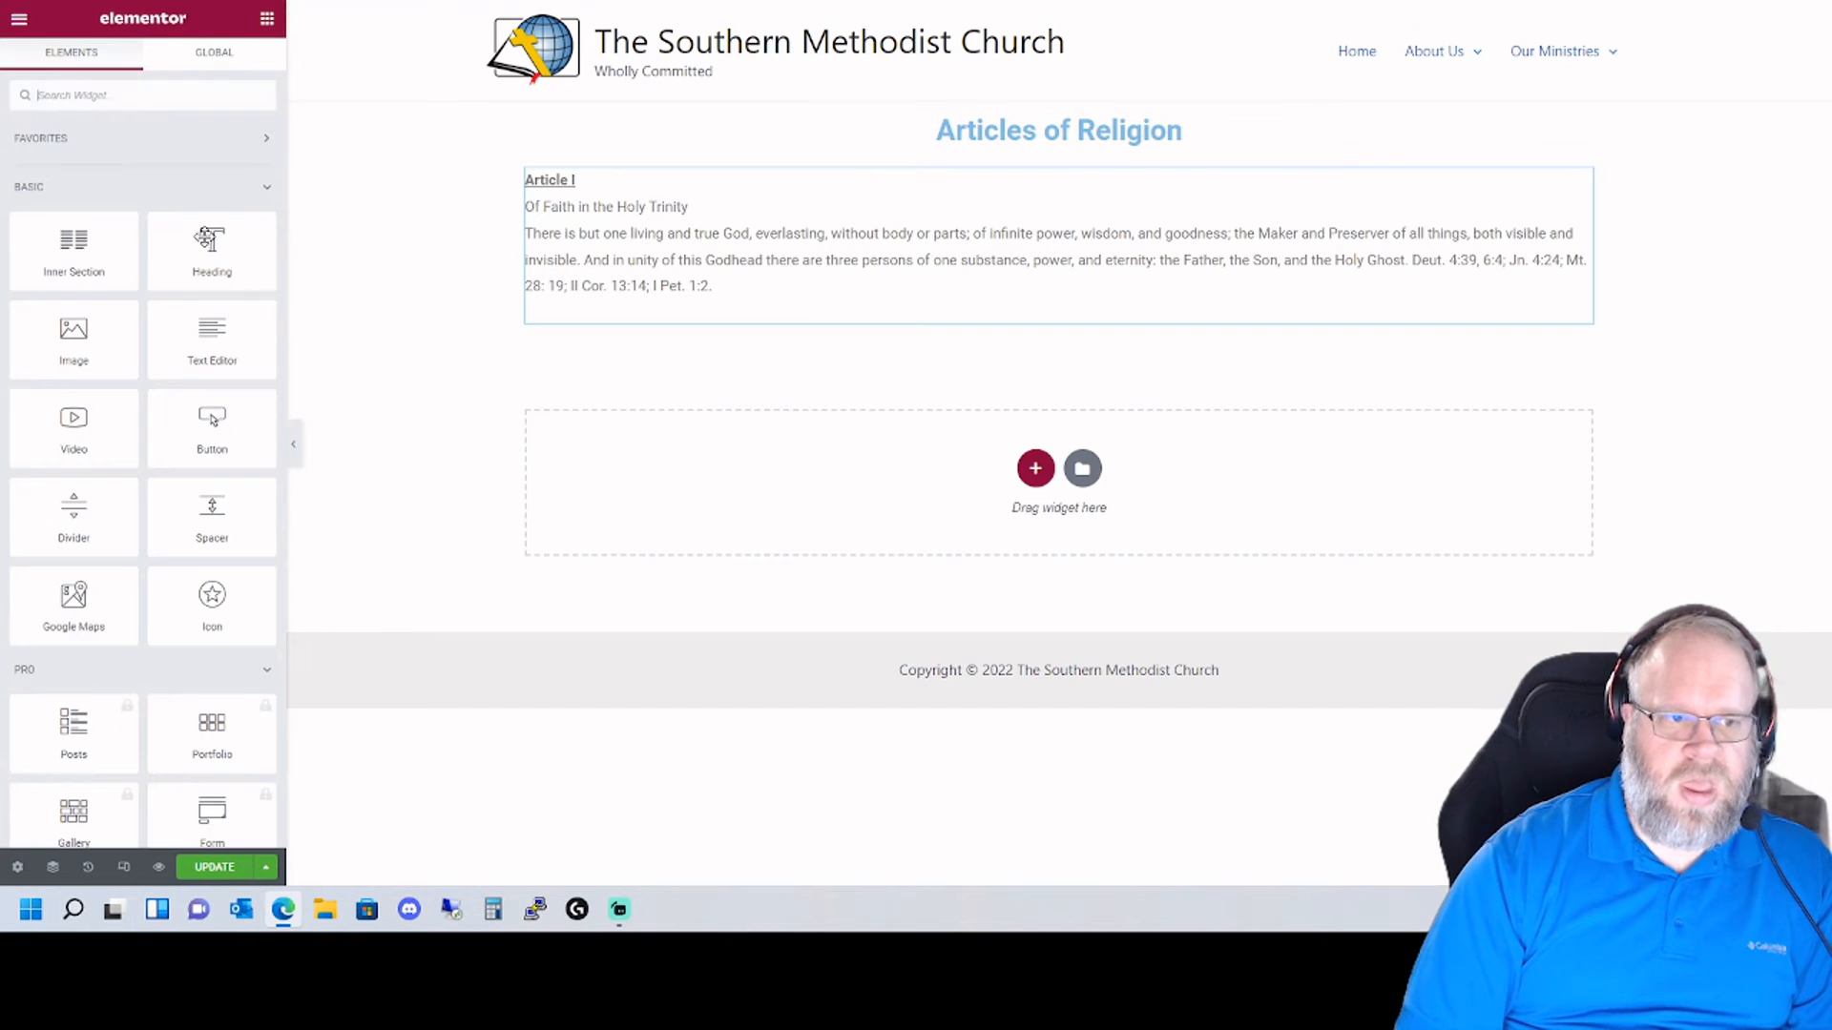
drag(194, 343, 895, 462)
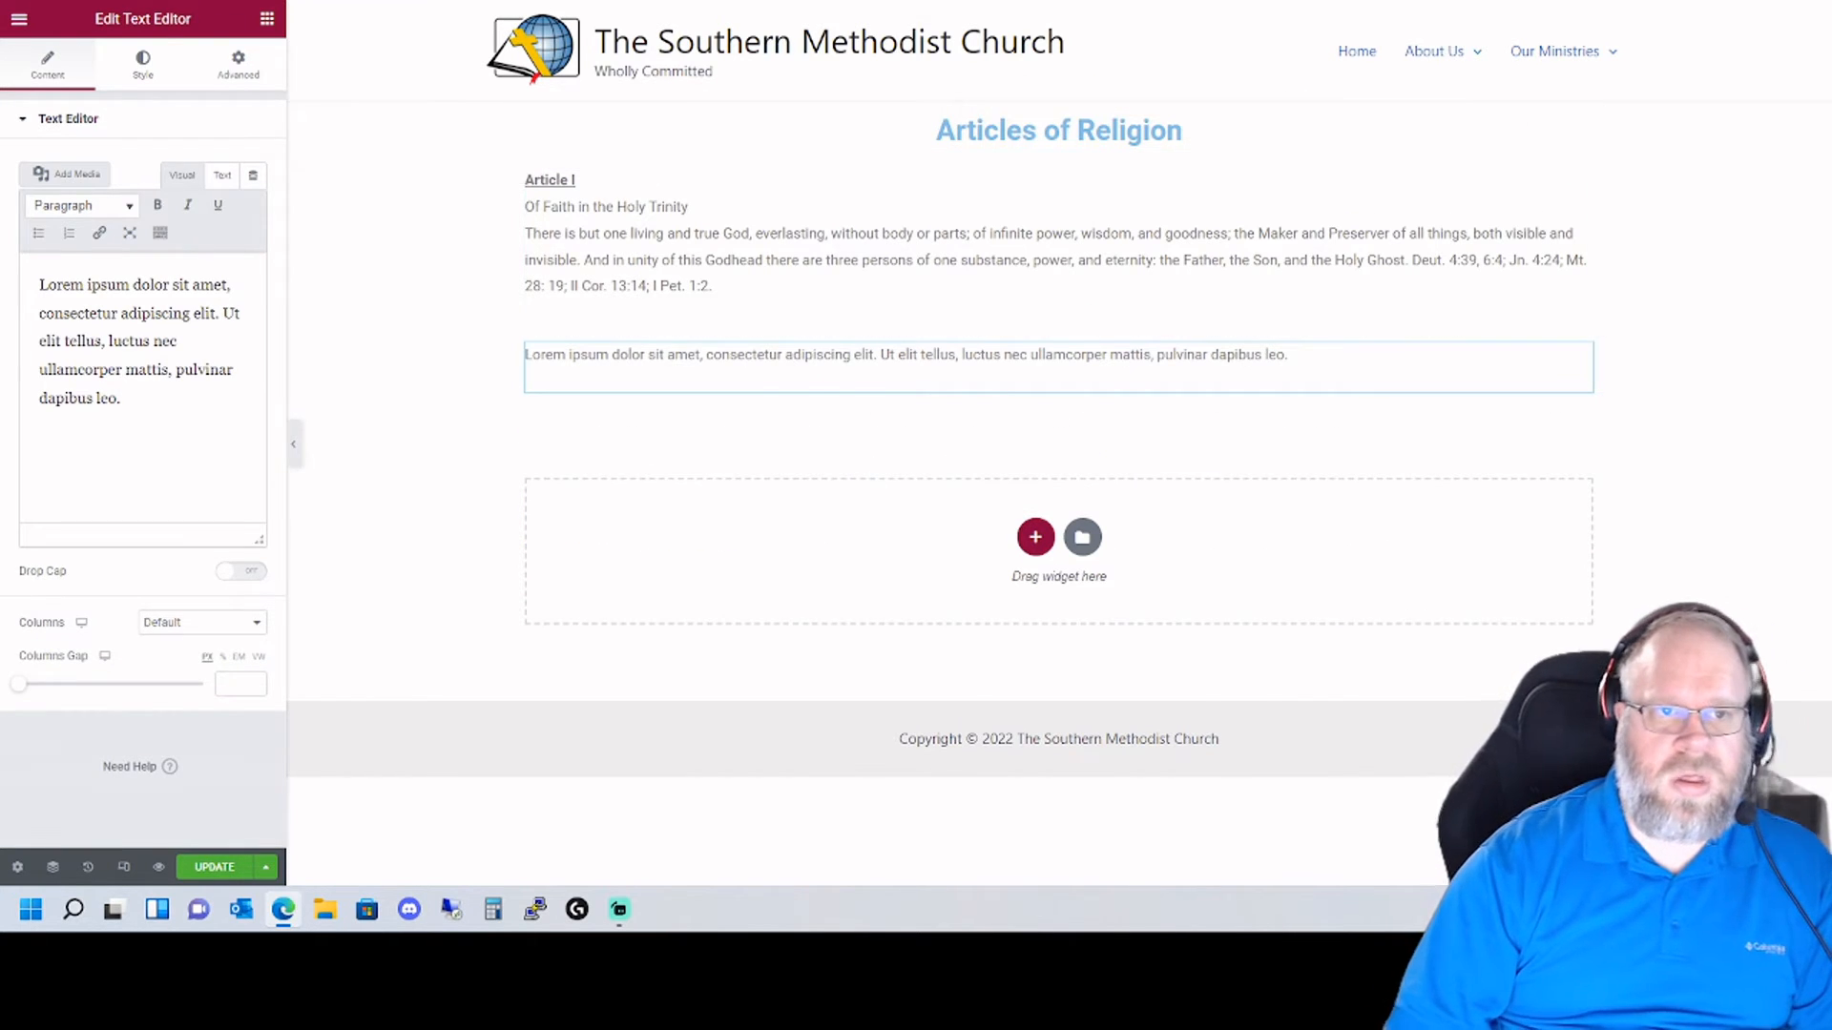
click(520, 1)
scroll(510, 463, up, 5)
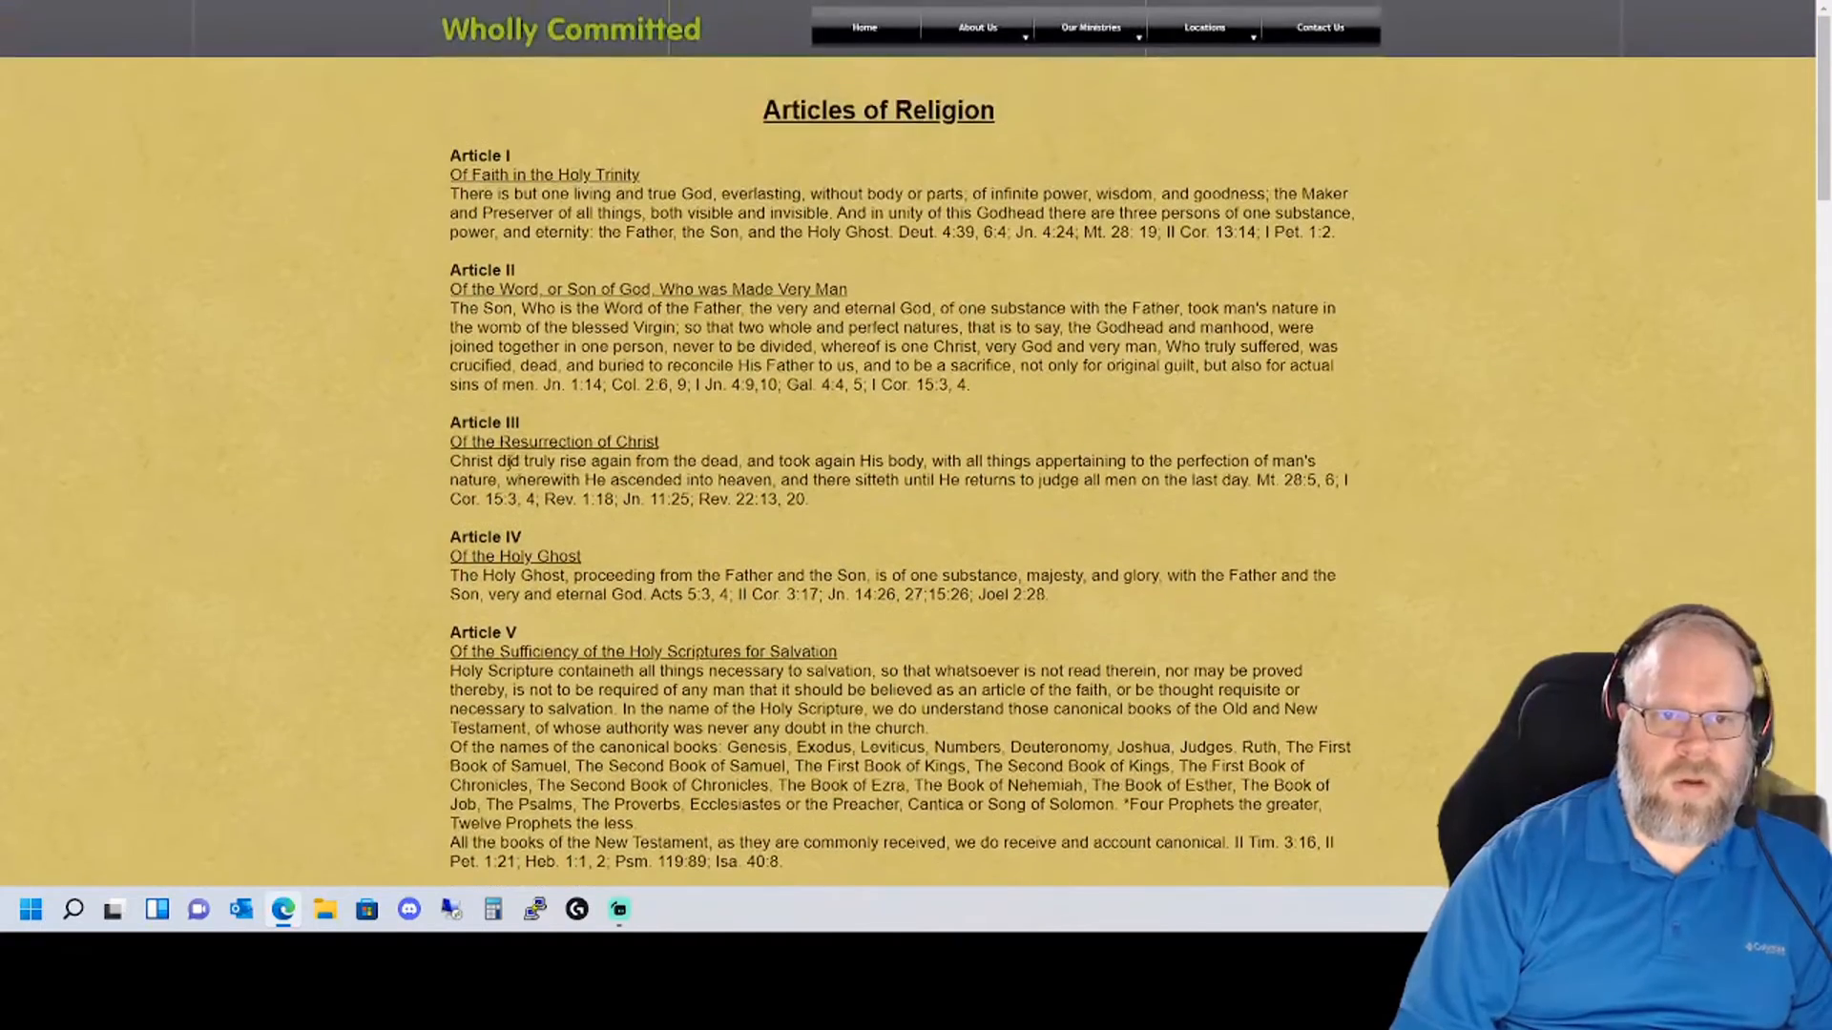
drag(449, 153, 449, 270)
key(ctrl+c)
click(965, 385)
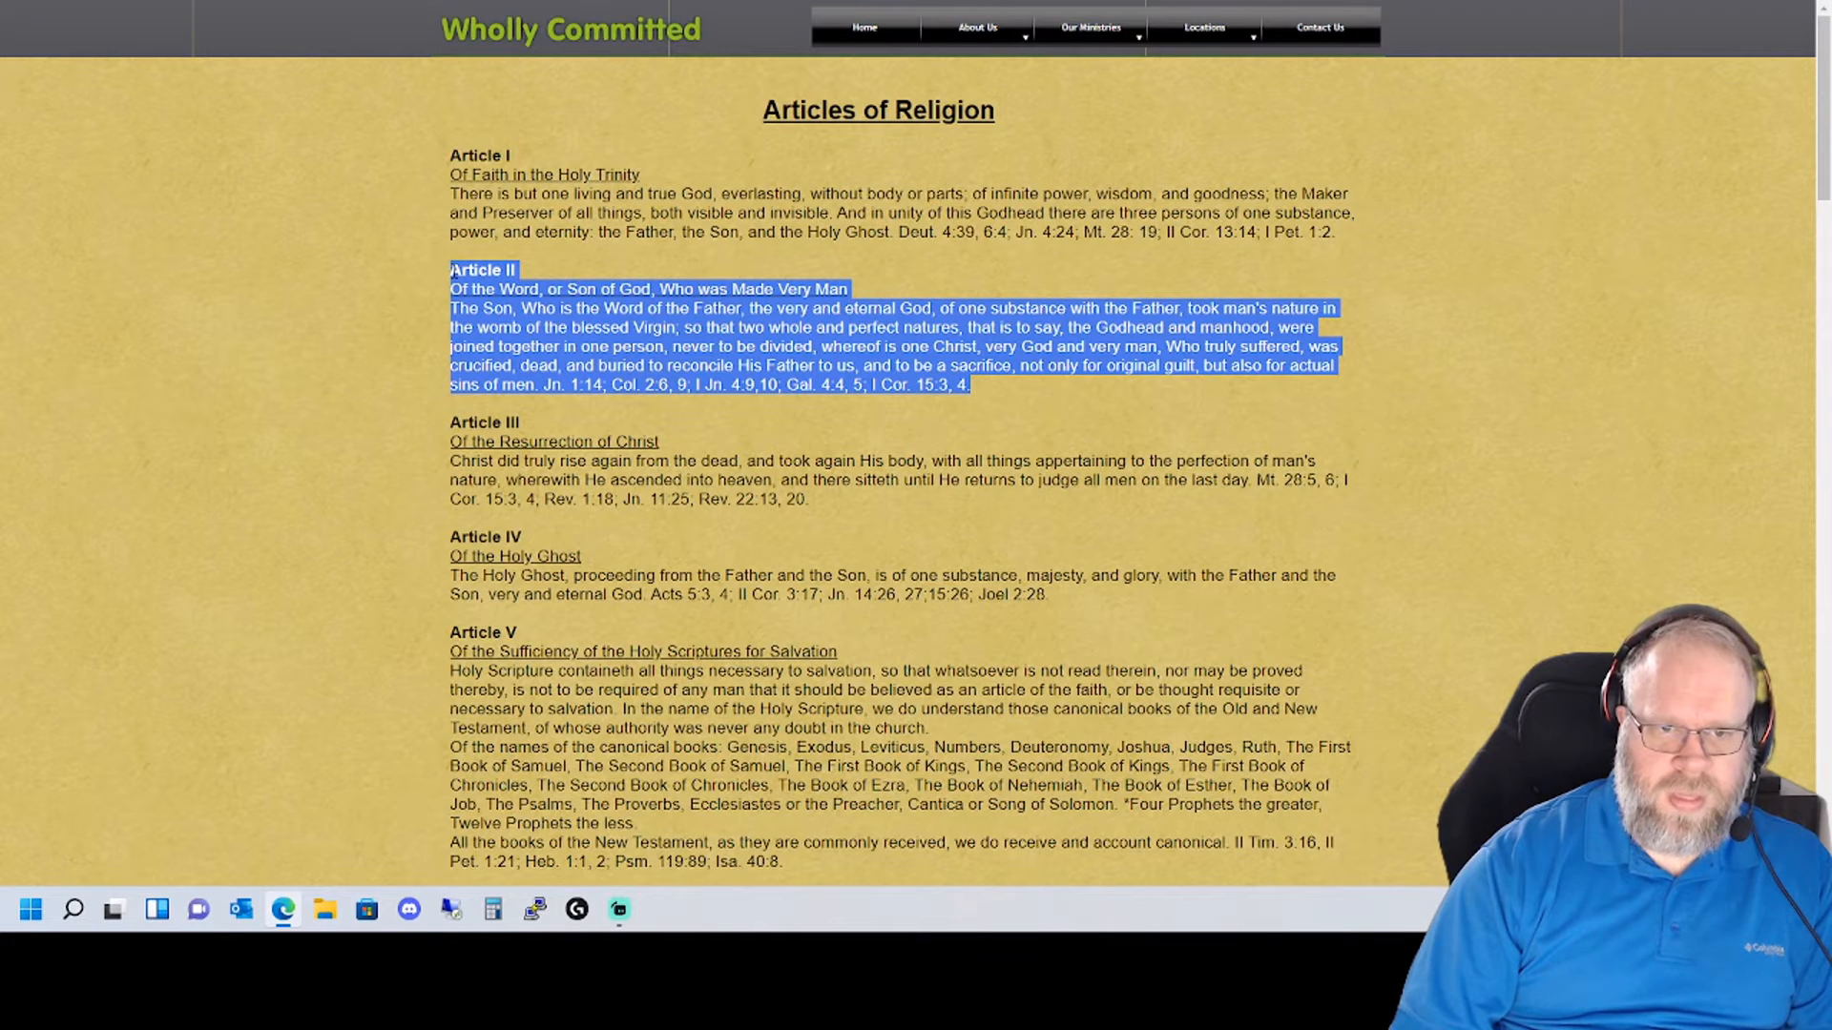
- Replace the placeholder text in the new widget with the copied Article II text
click(248, 2)
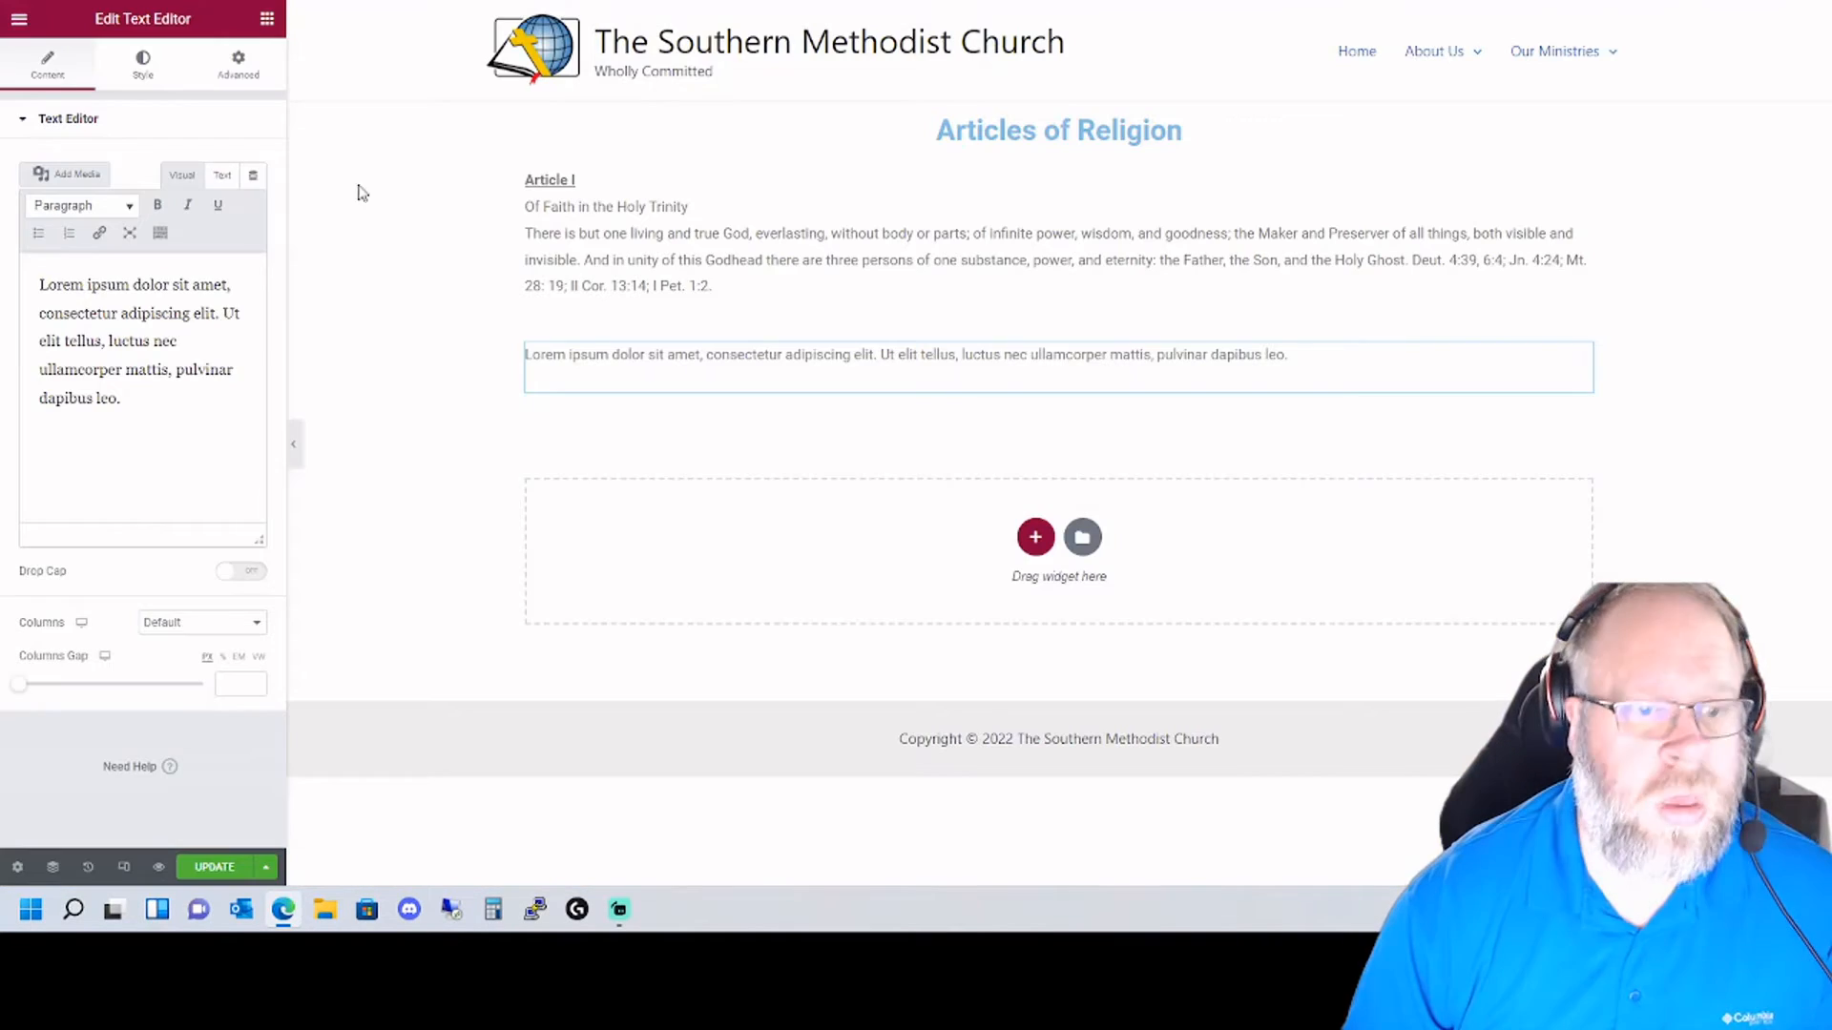
click(140, 425)
key(ctrl+a)
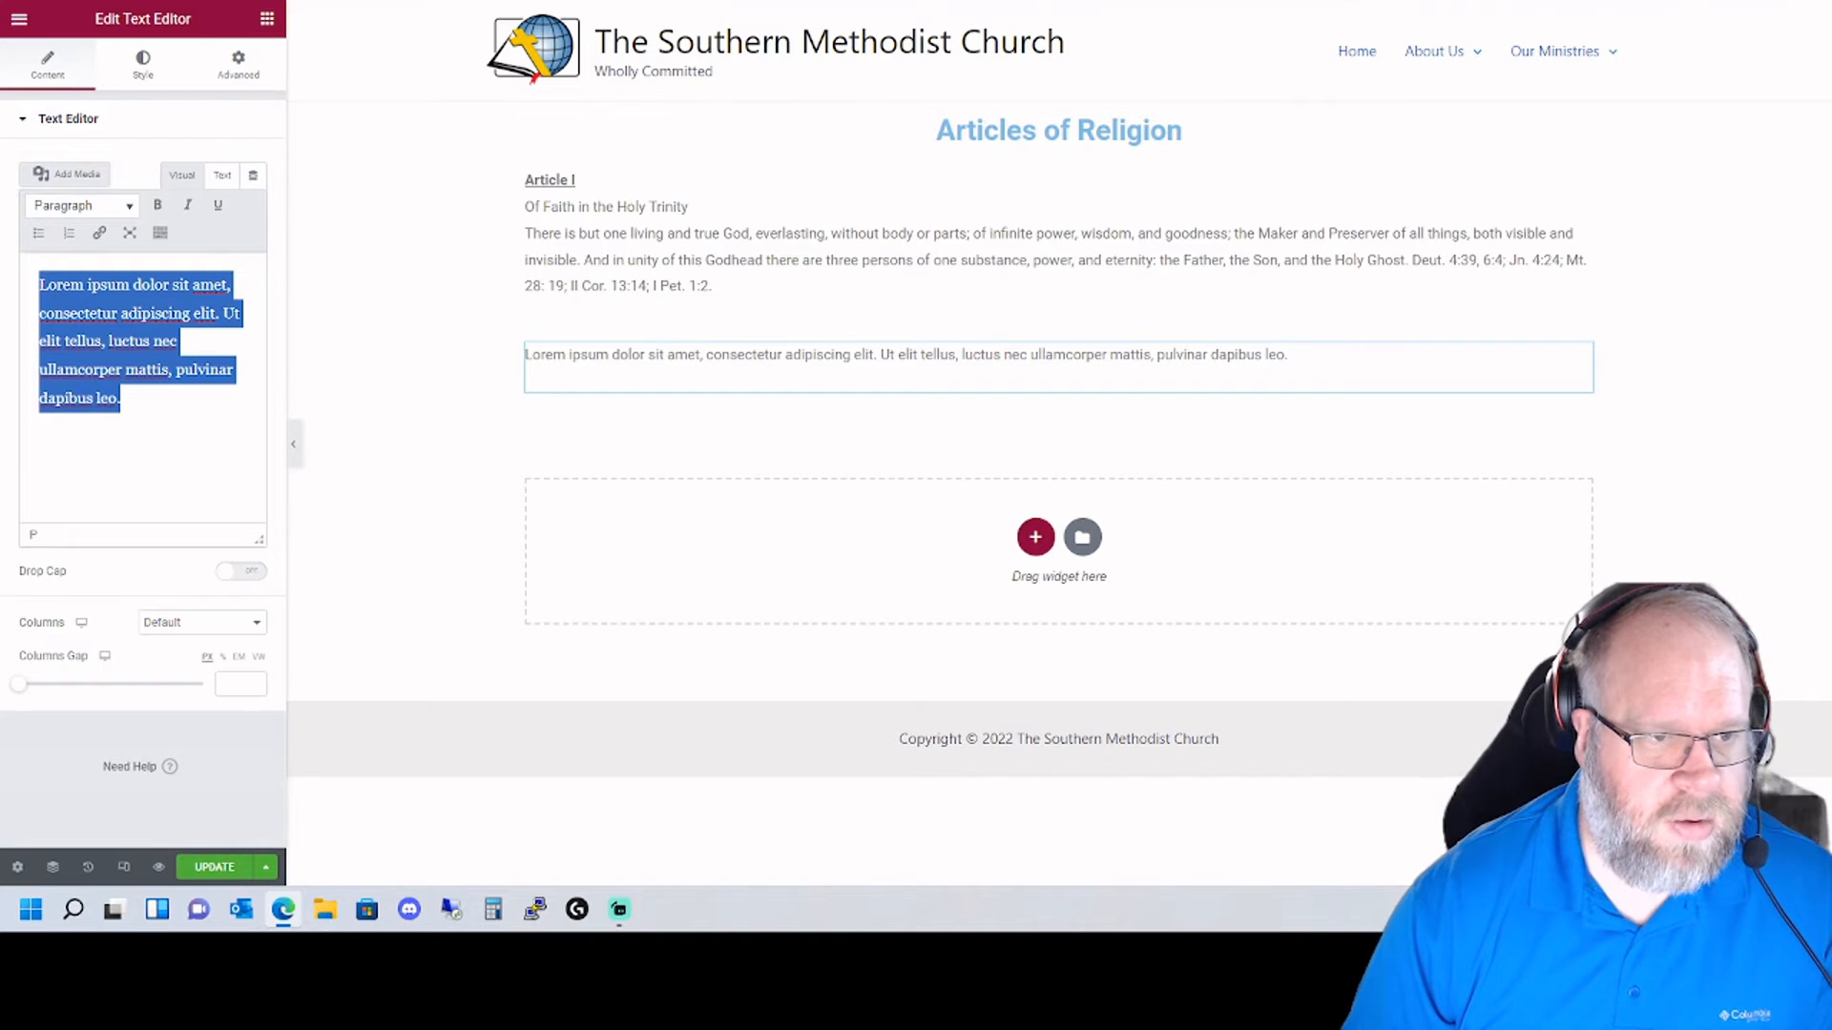
key(ctrl+v)
scroll(156, 428, up, 5)
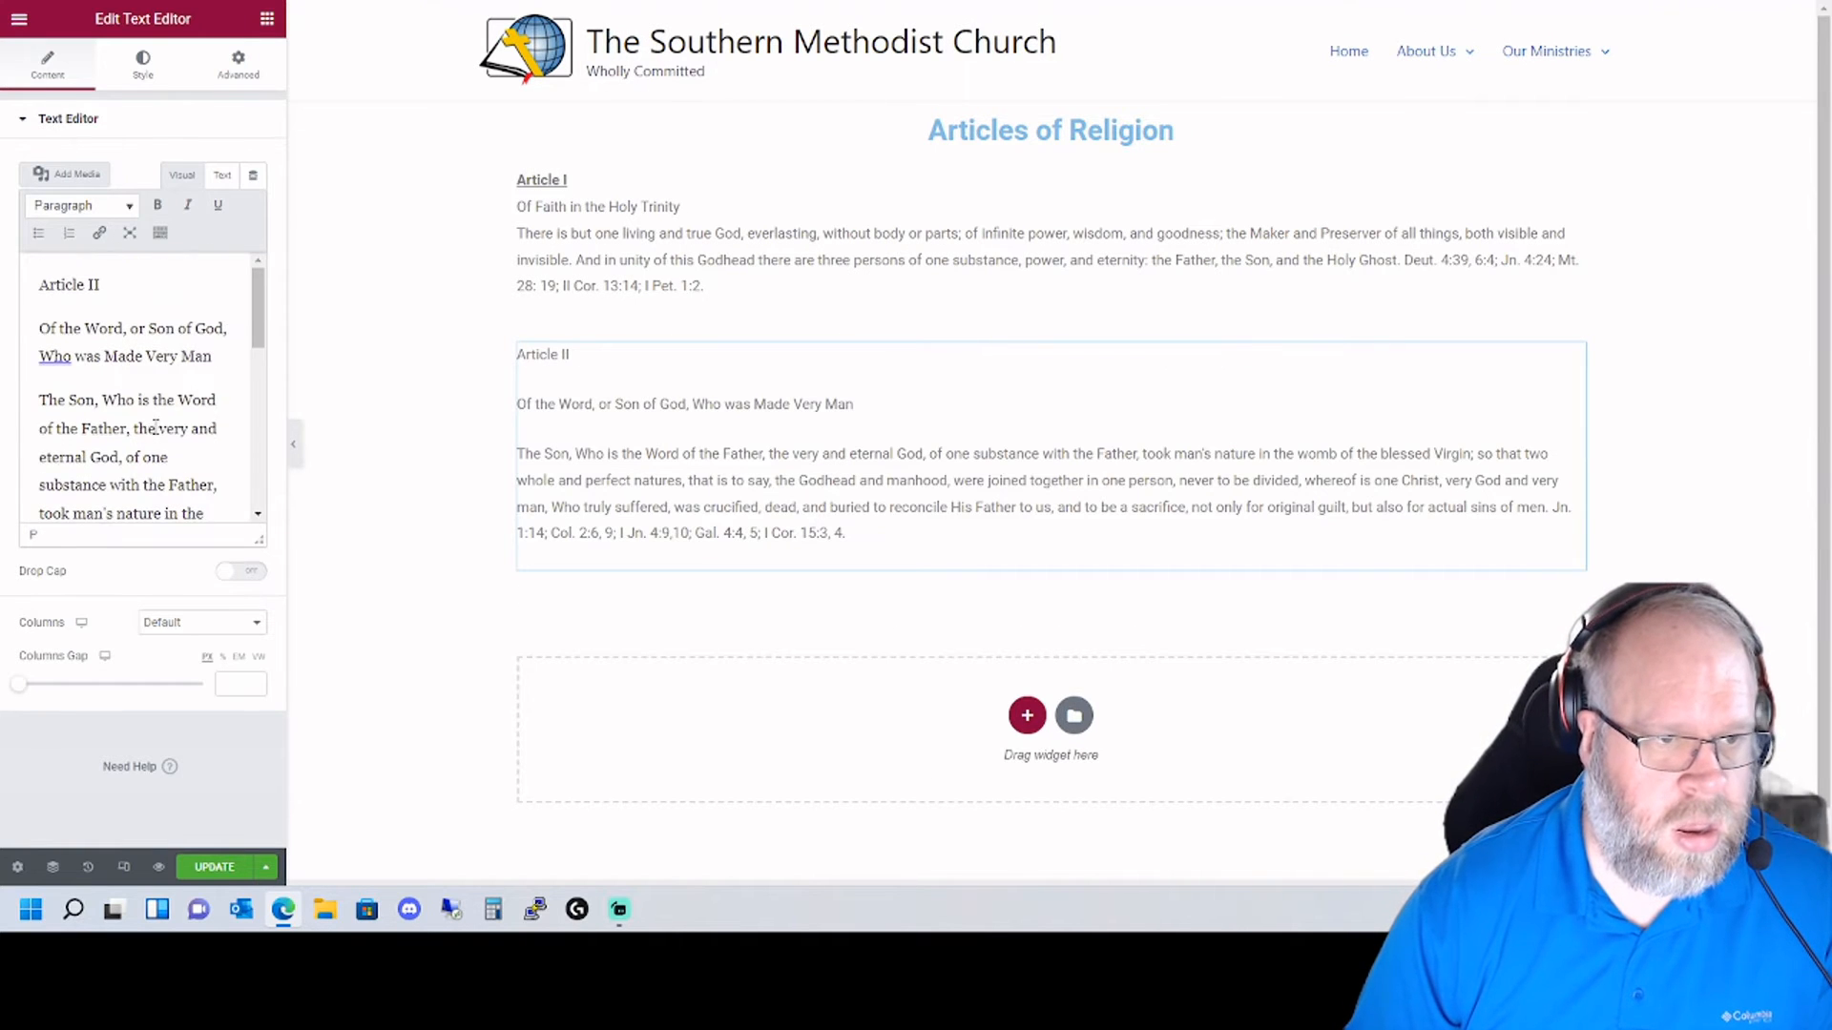
- Replace the paragraph gaps between the Article II heading, its subtitle and its body with single line breaks
click(41, 328)
key(BackSpace)
key(shift+Return)
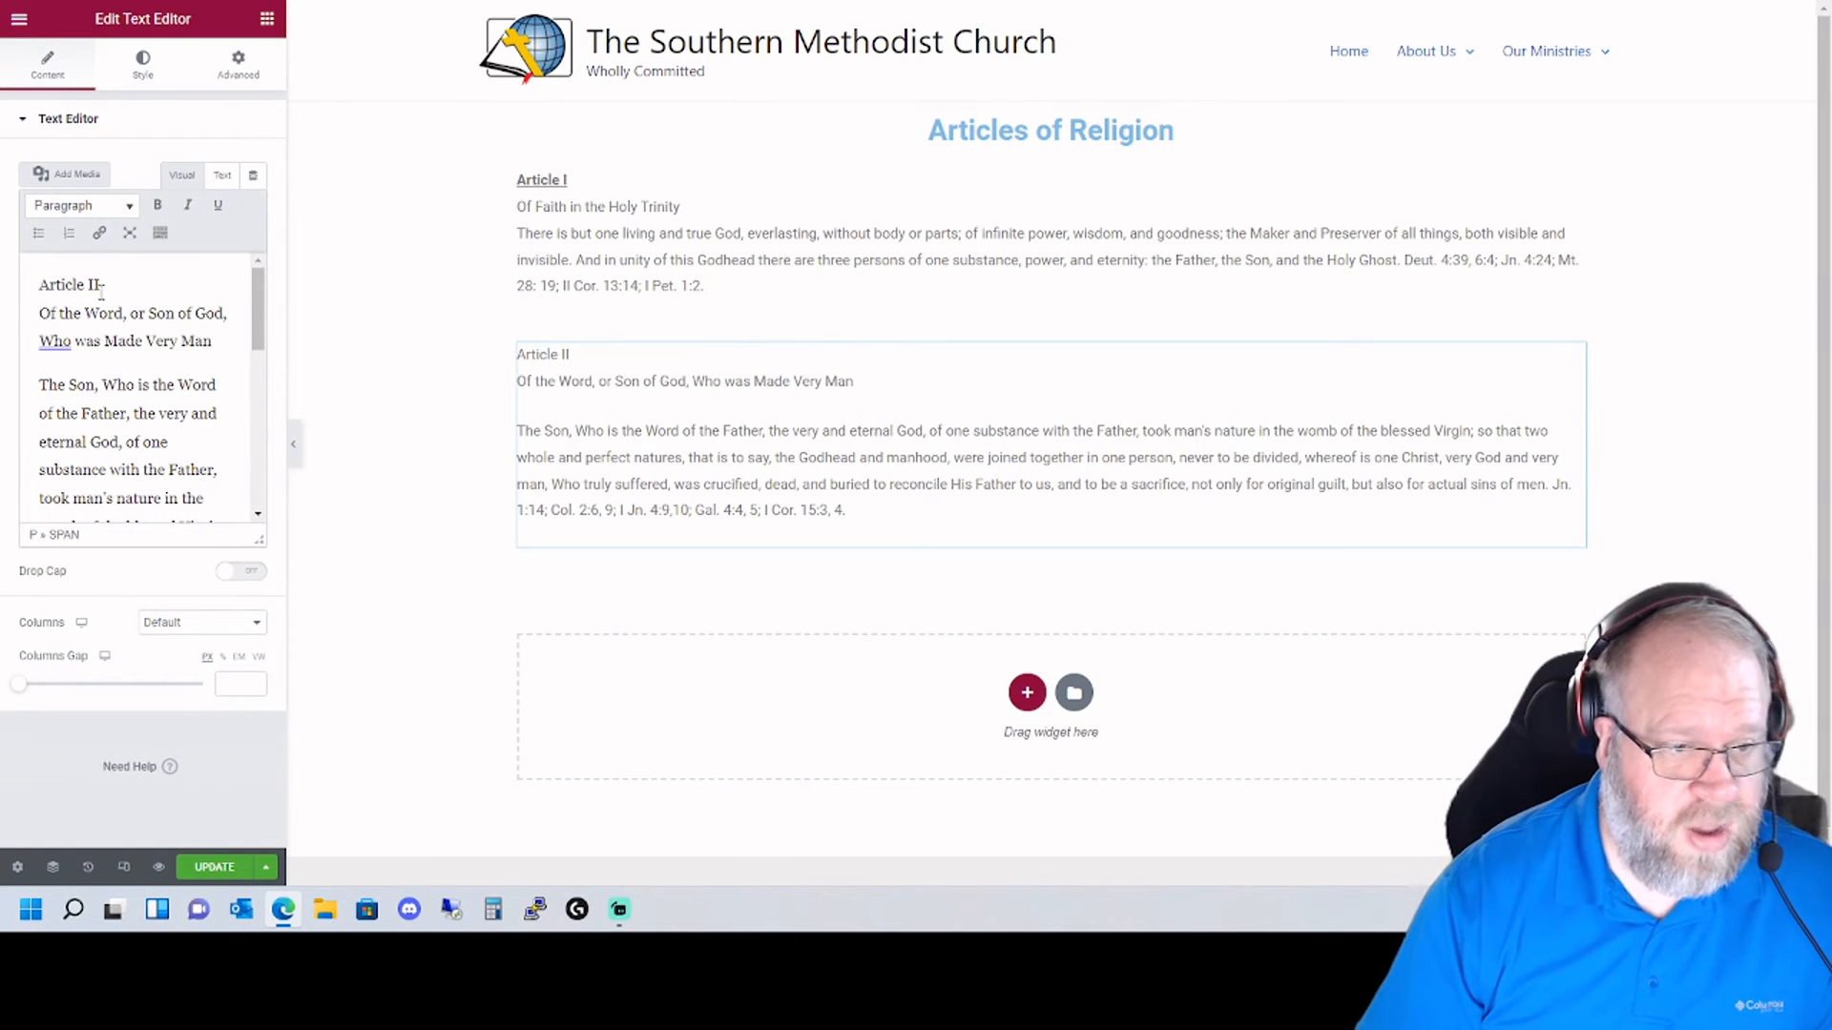
key(BackSpace)
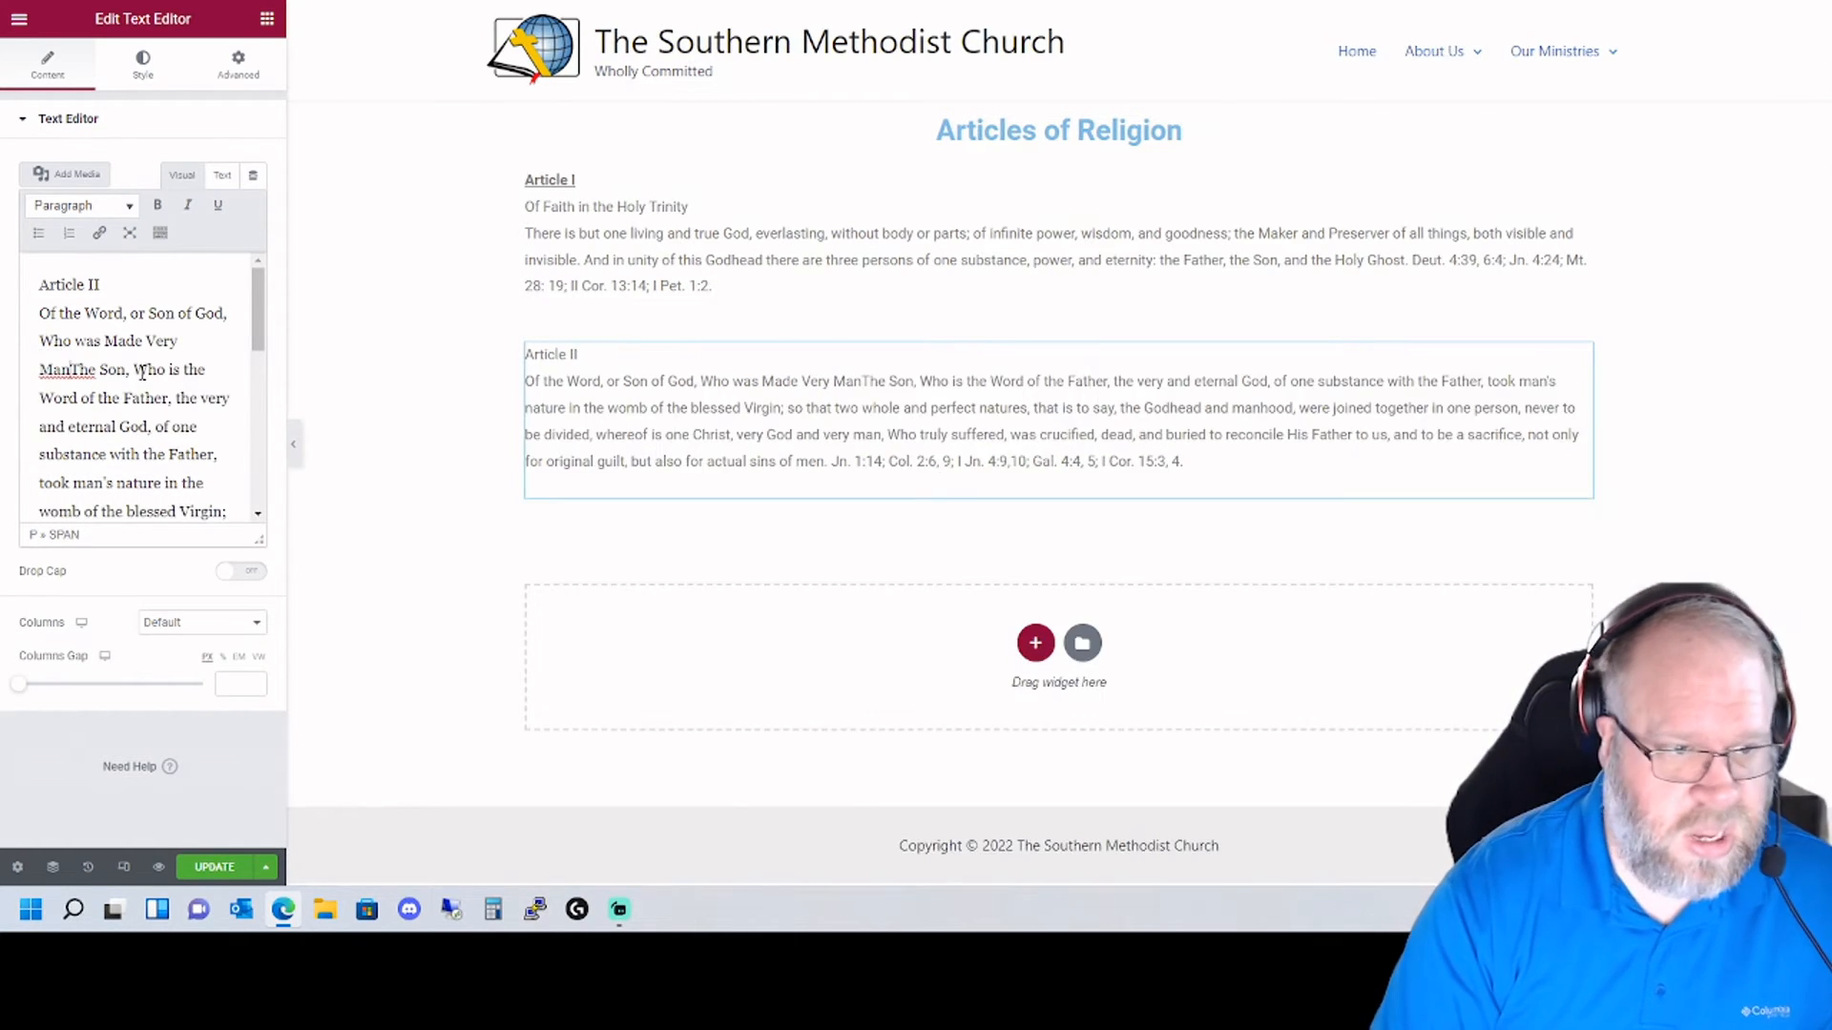
key(shift+Return)
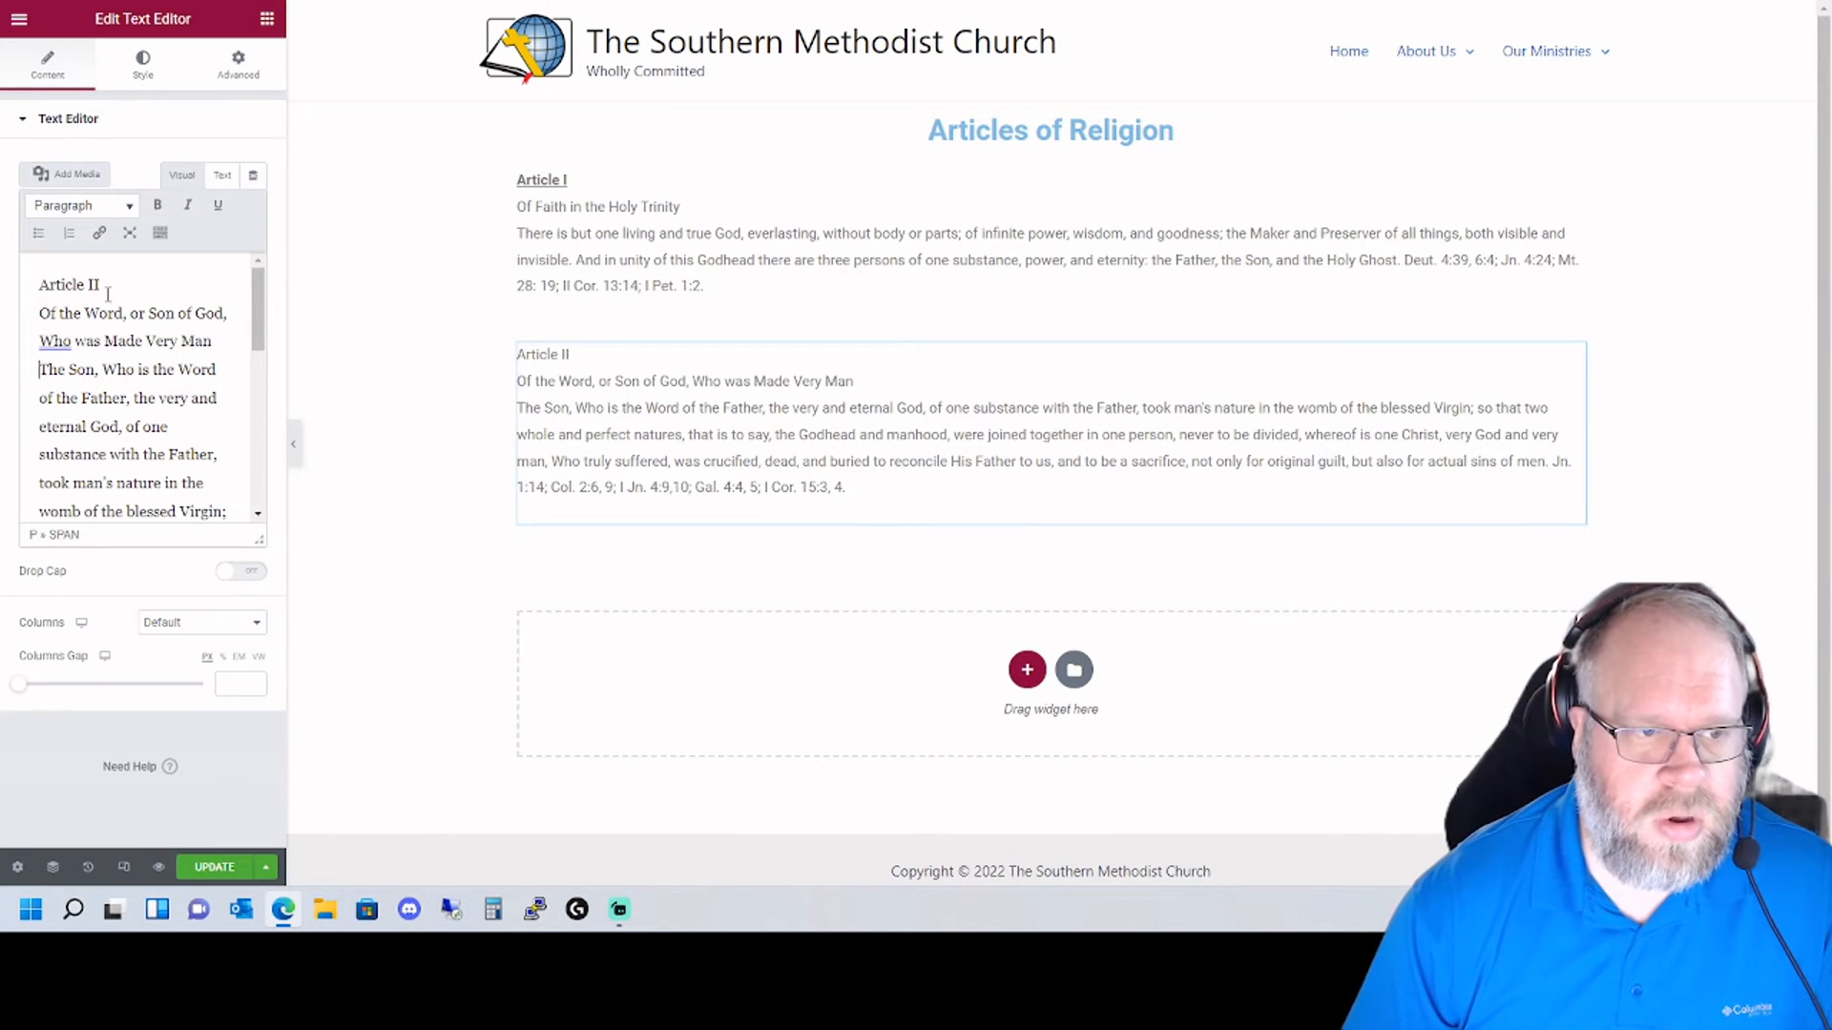
- Make the "Article II" heading bold and underlined
drag(108, 294, 39, 288)
click(157, 205)
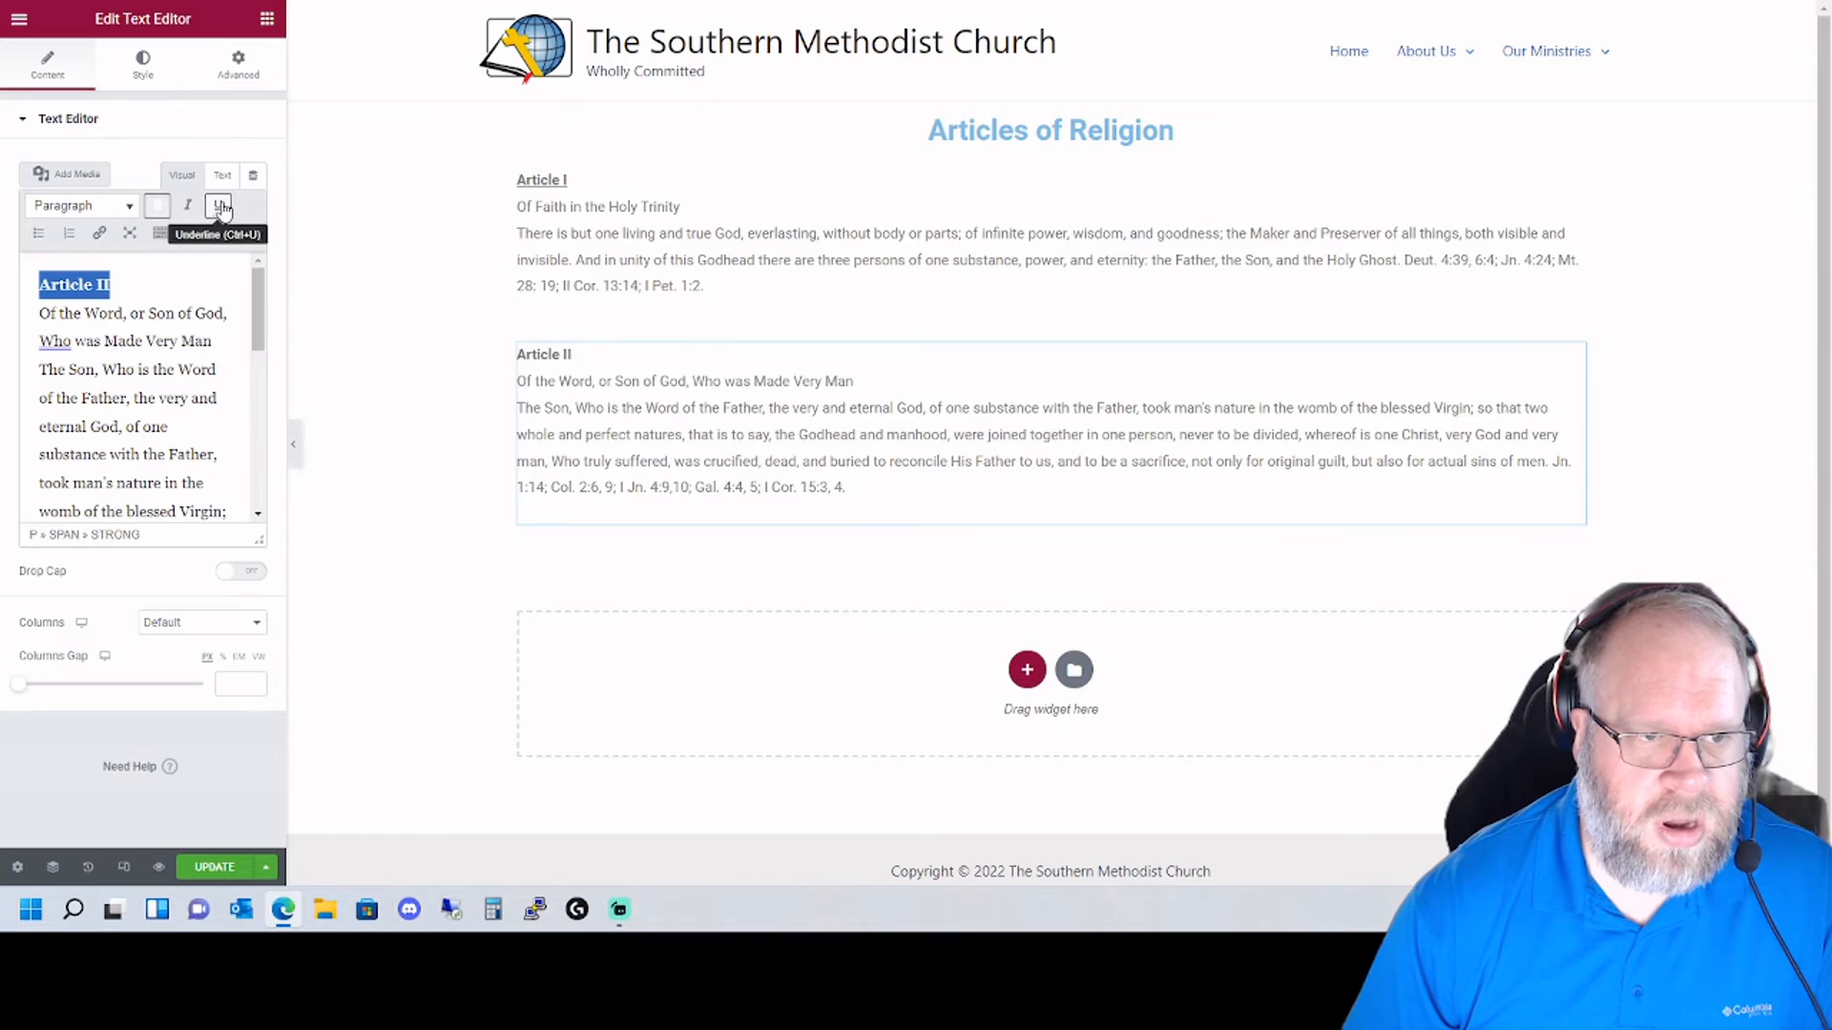
click(217, 205)
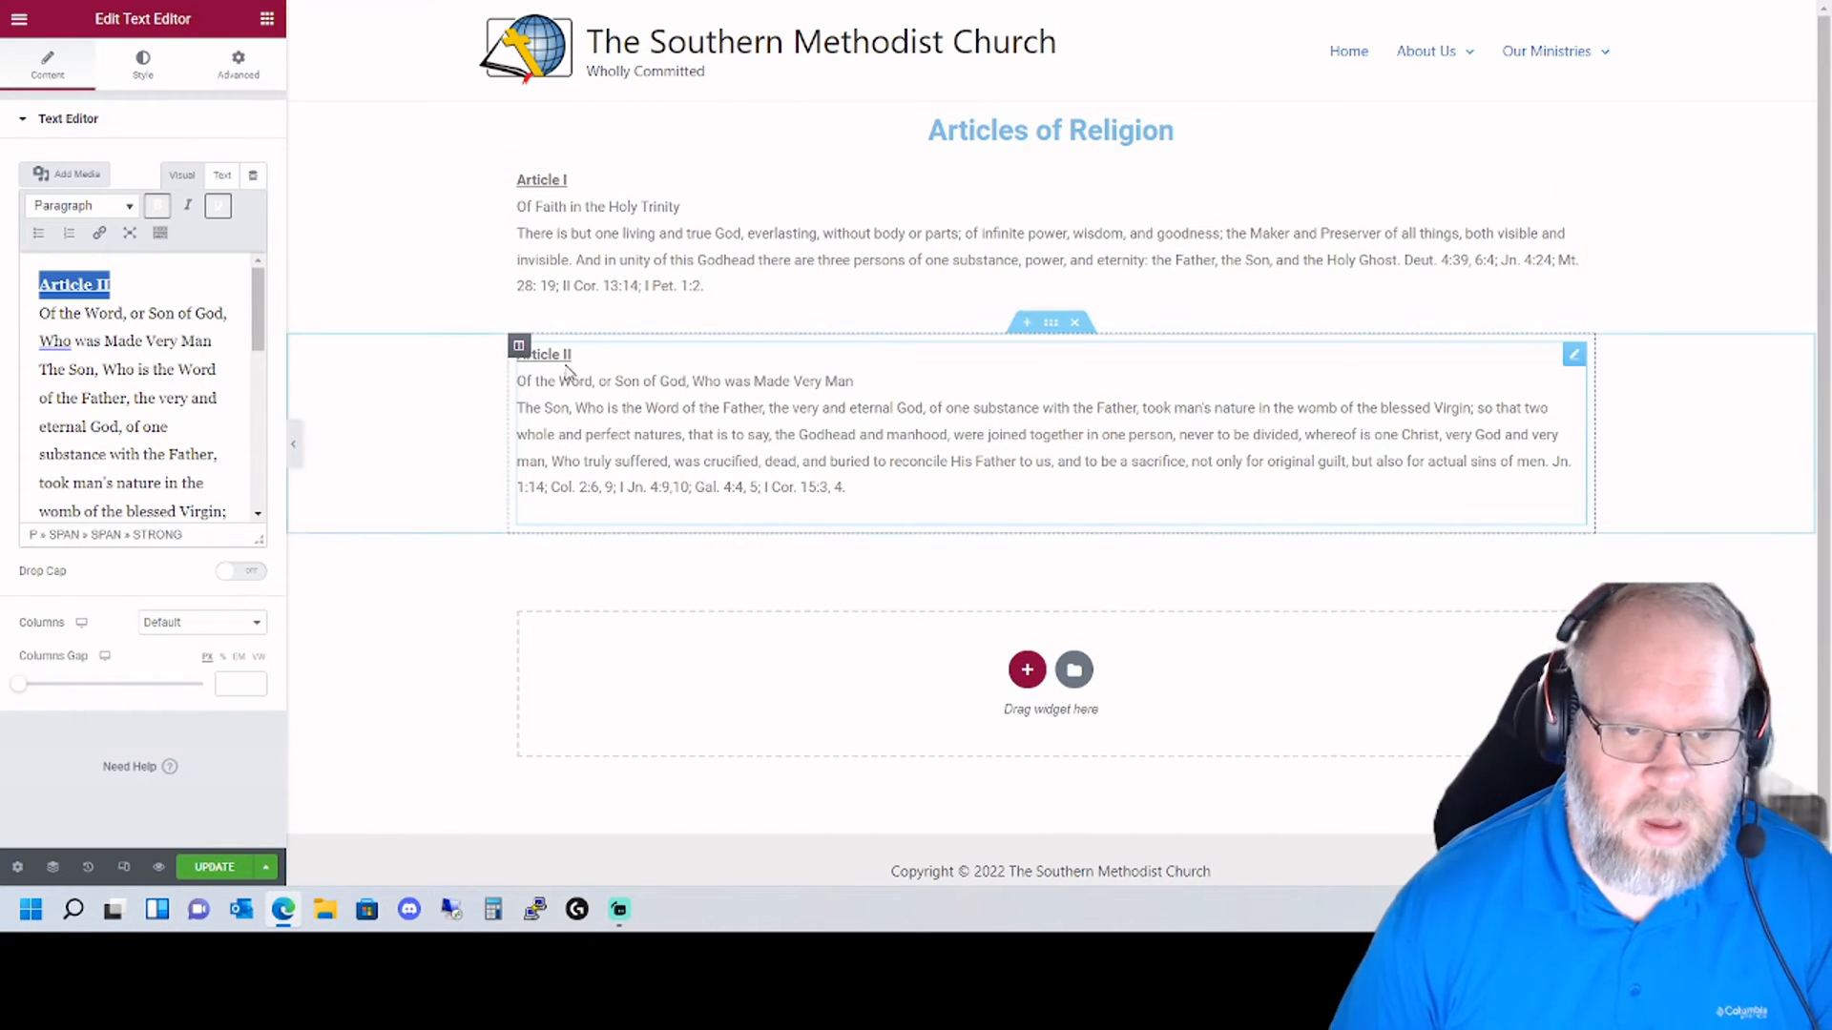
click(126, 355)
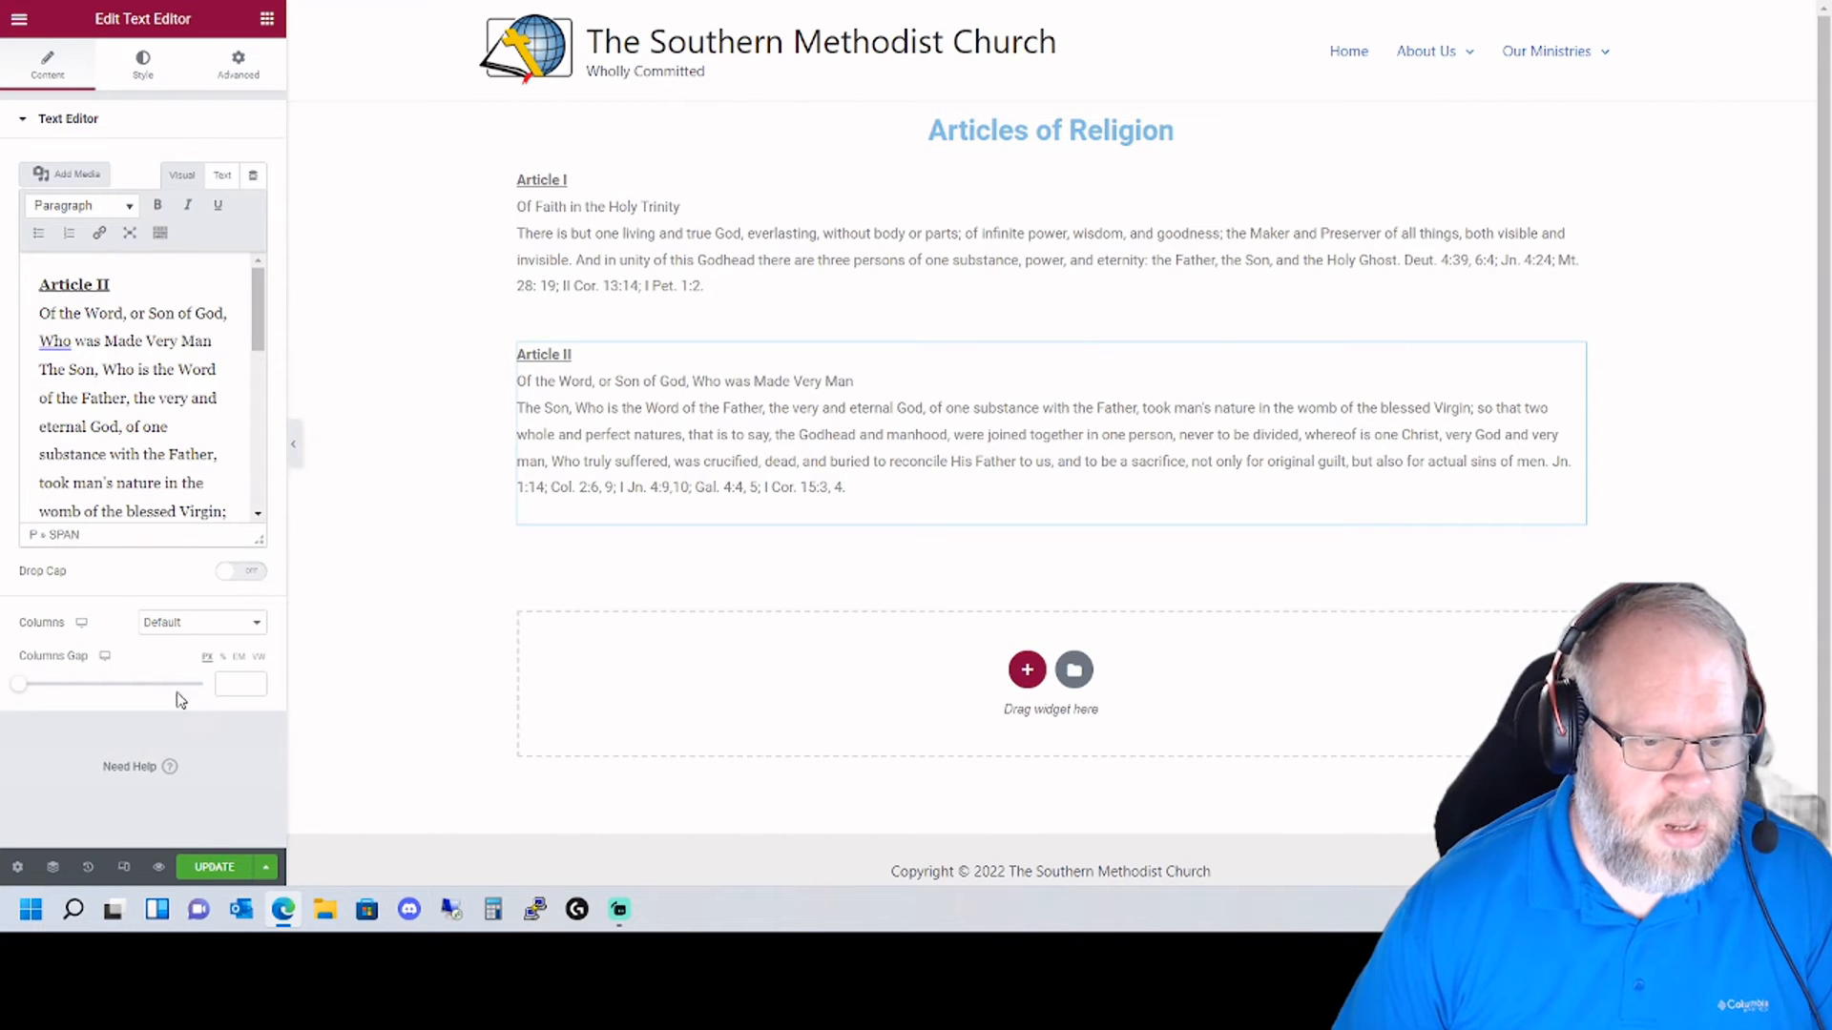
- Update the page, check the published Articles of Religion page on the live site, and return to the editor
click(212, 871)
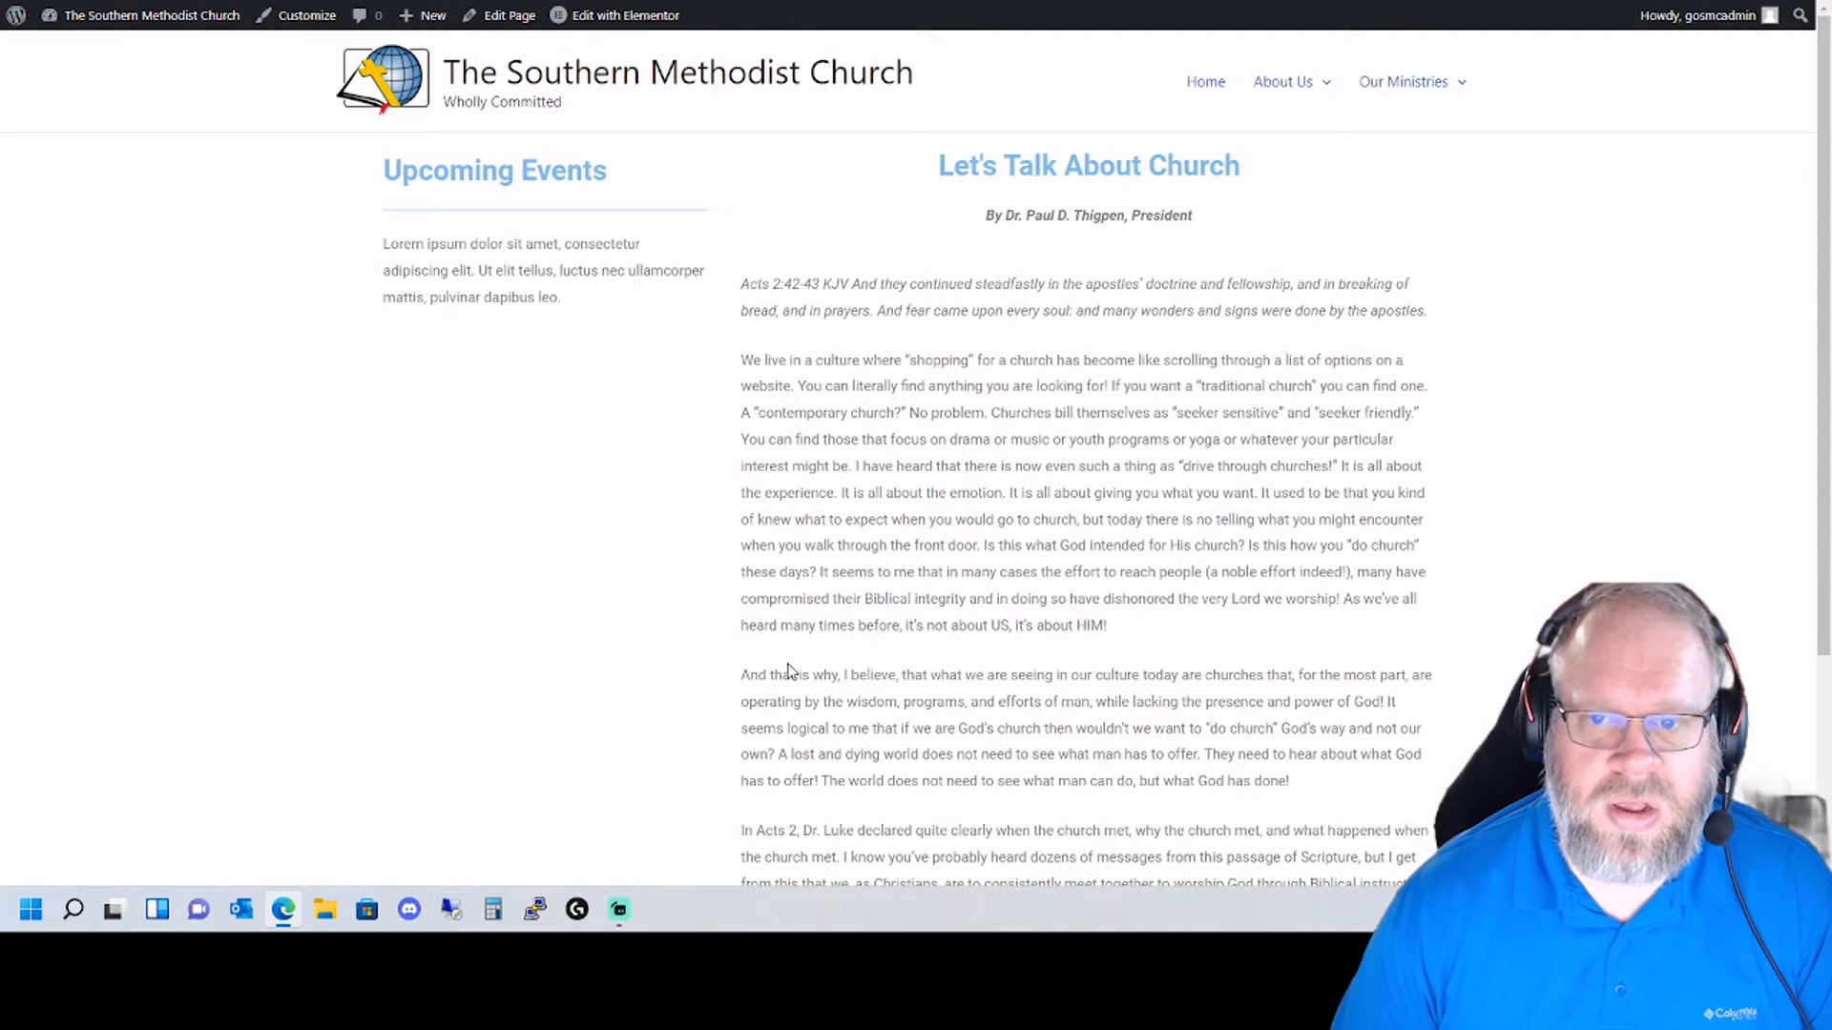
mouse_move(1302, 91)
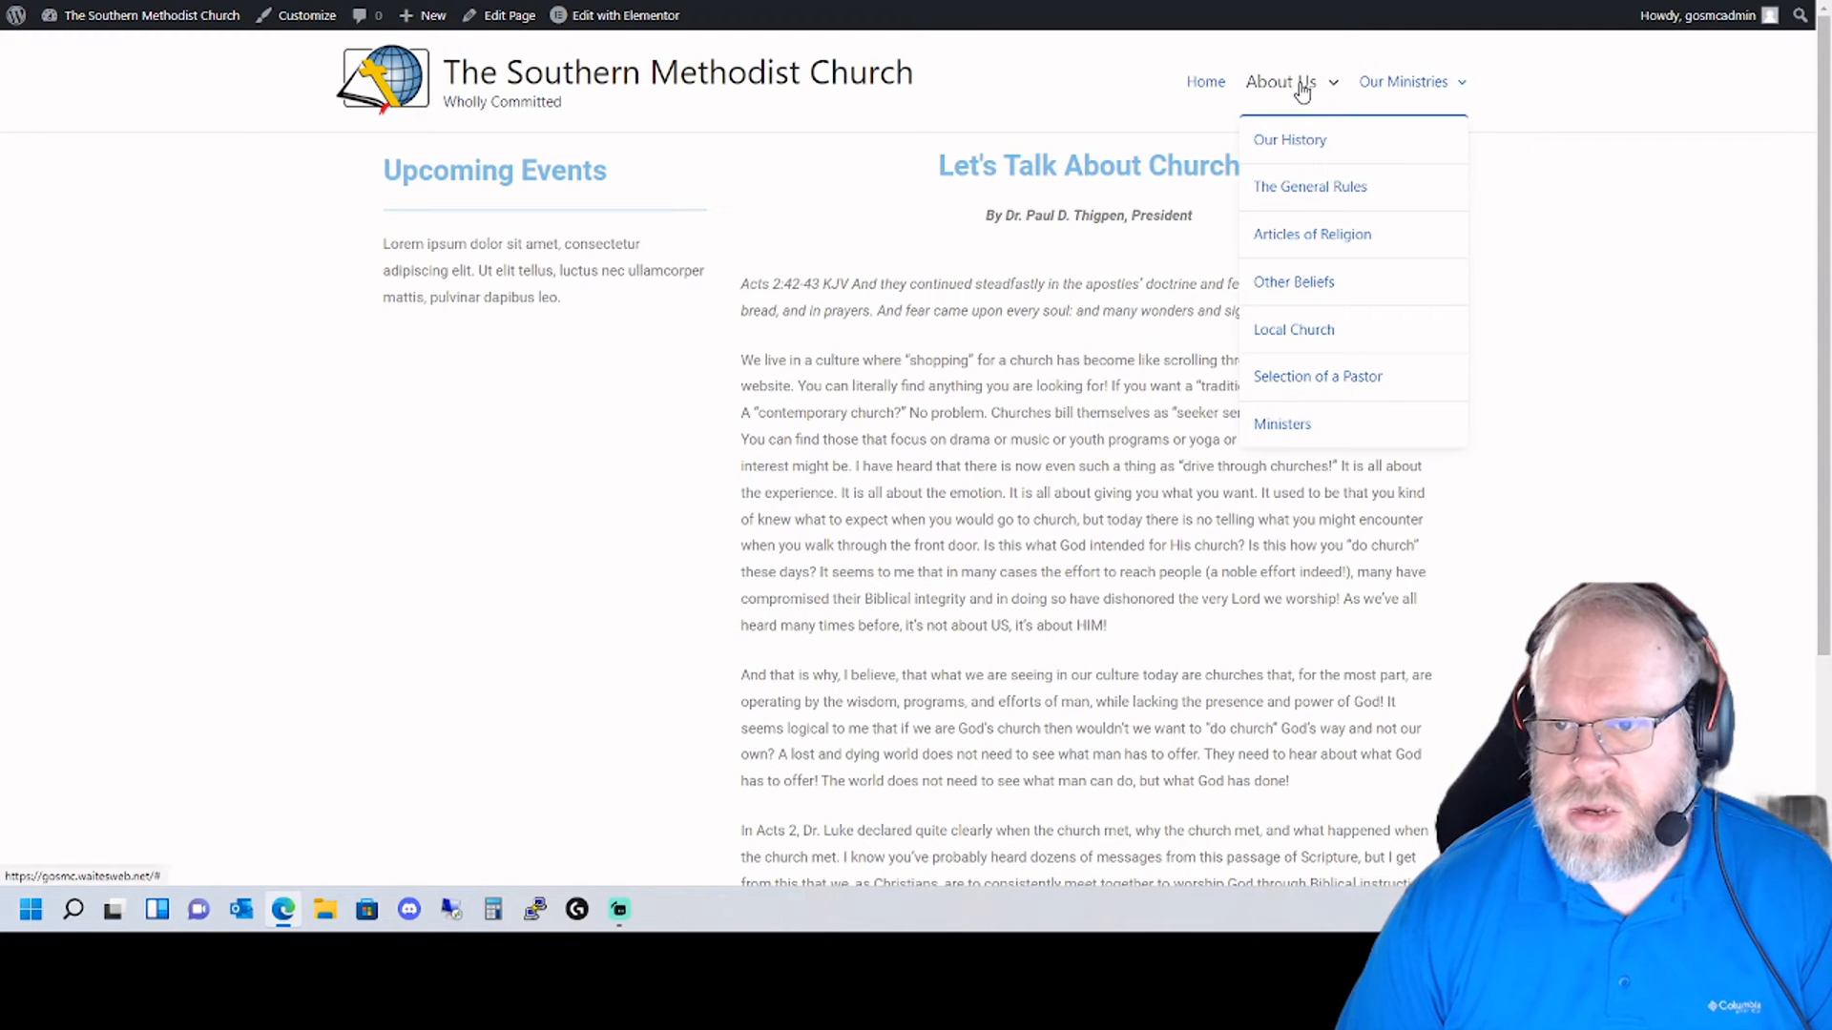
click(1283, 234)
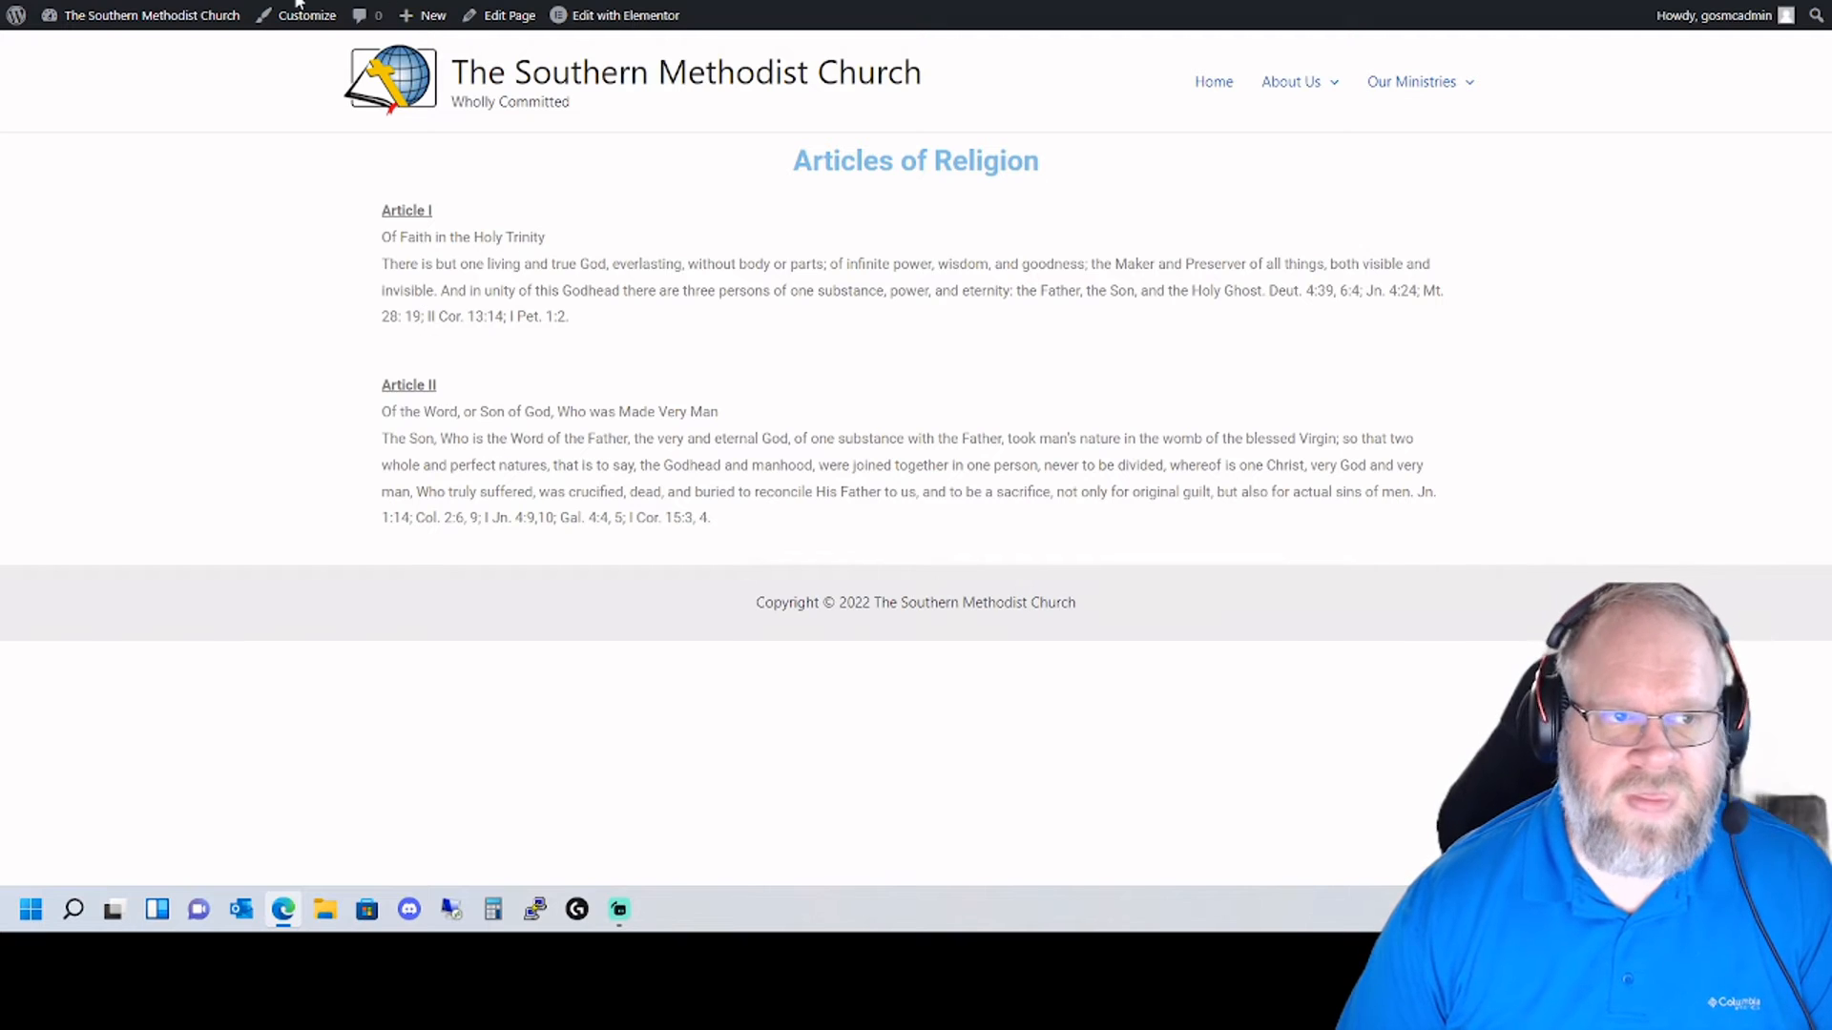
click(429, 2)
click(286, 2)
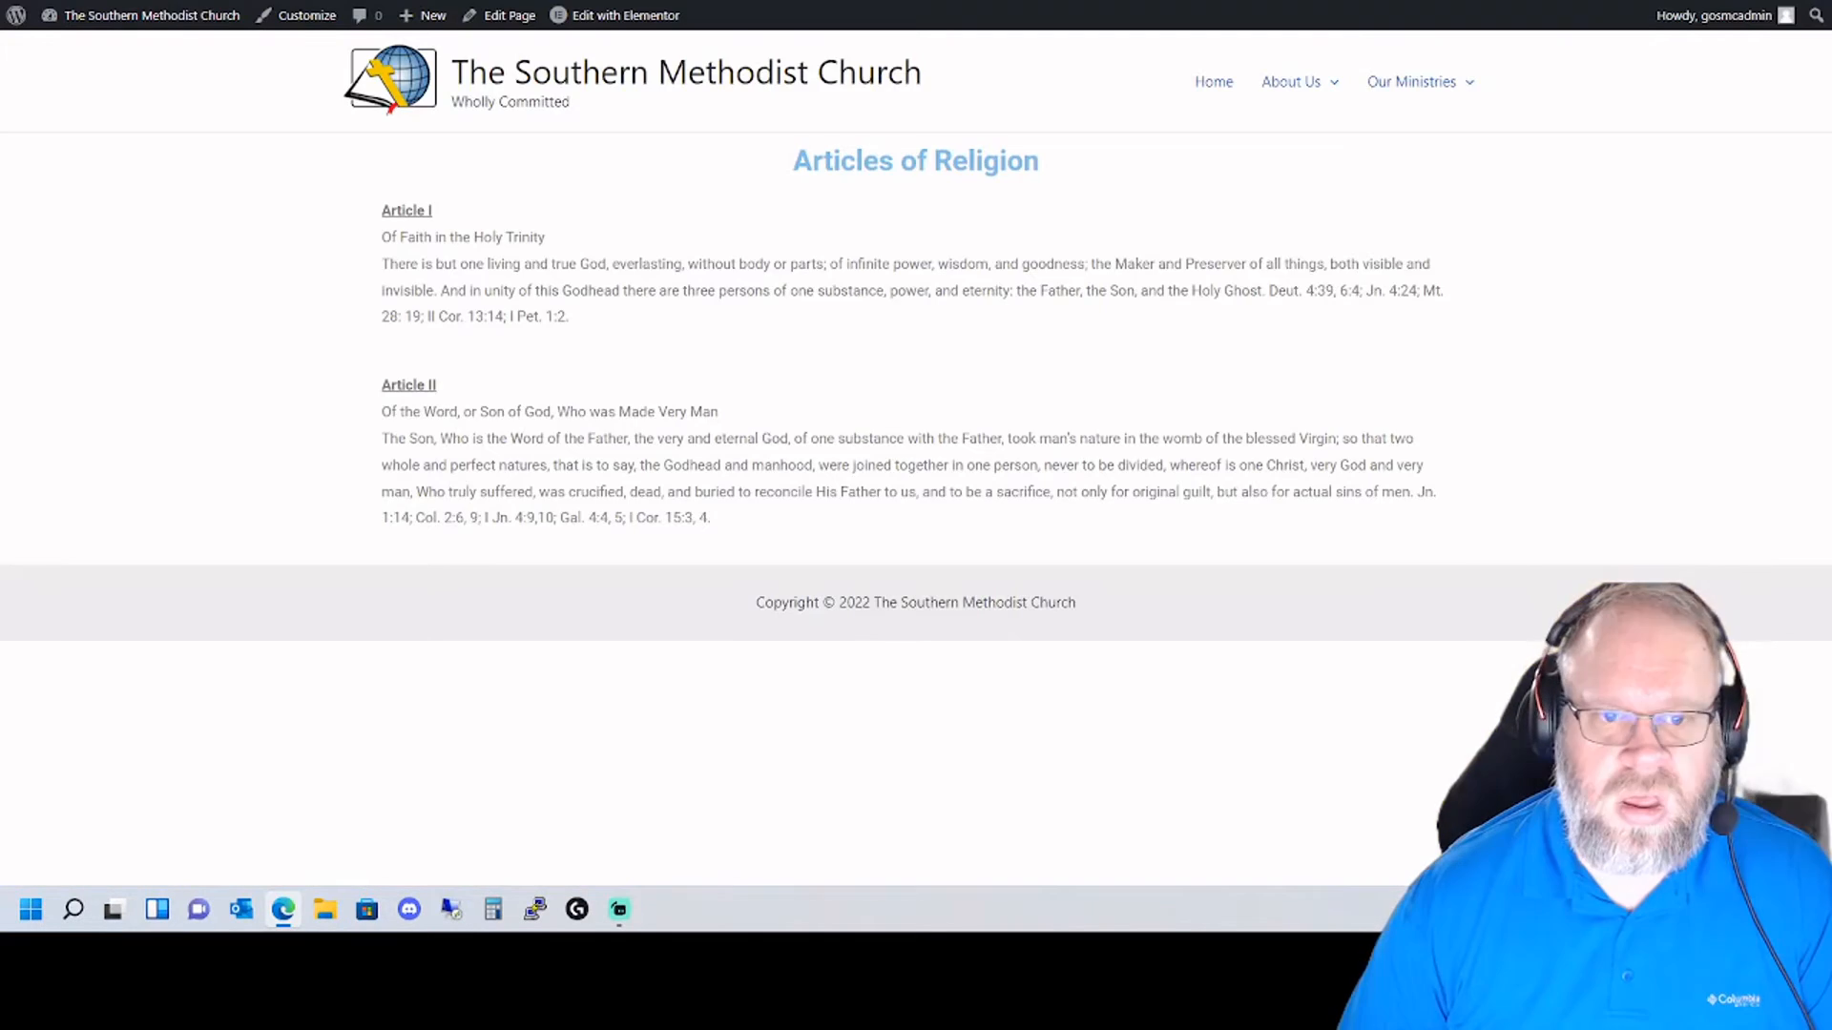
key(ctrl+Tab)
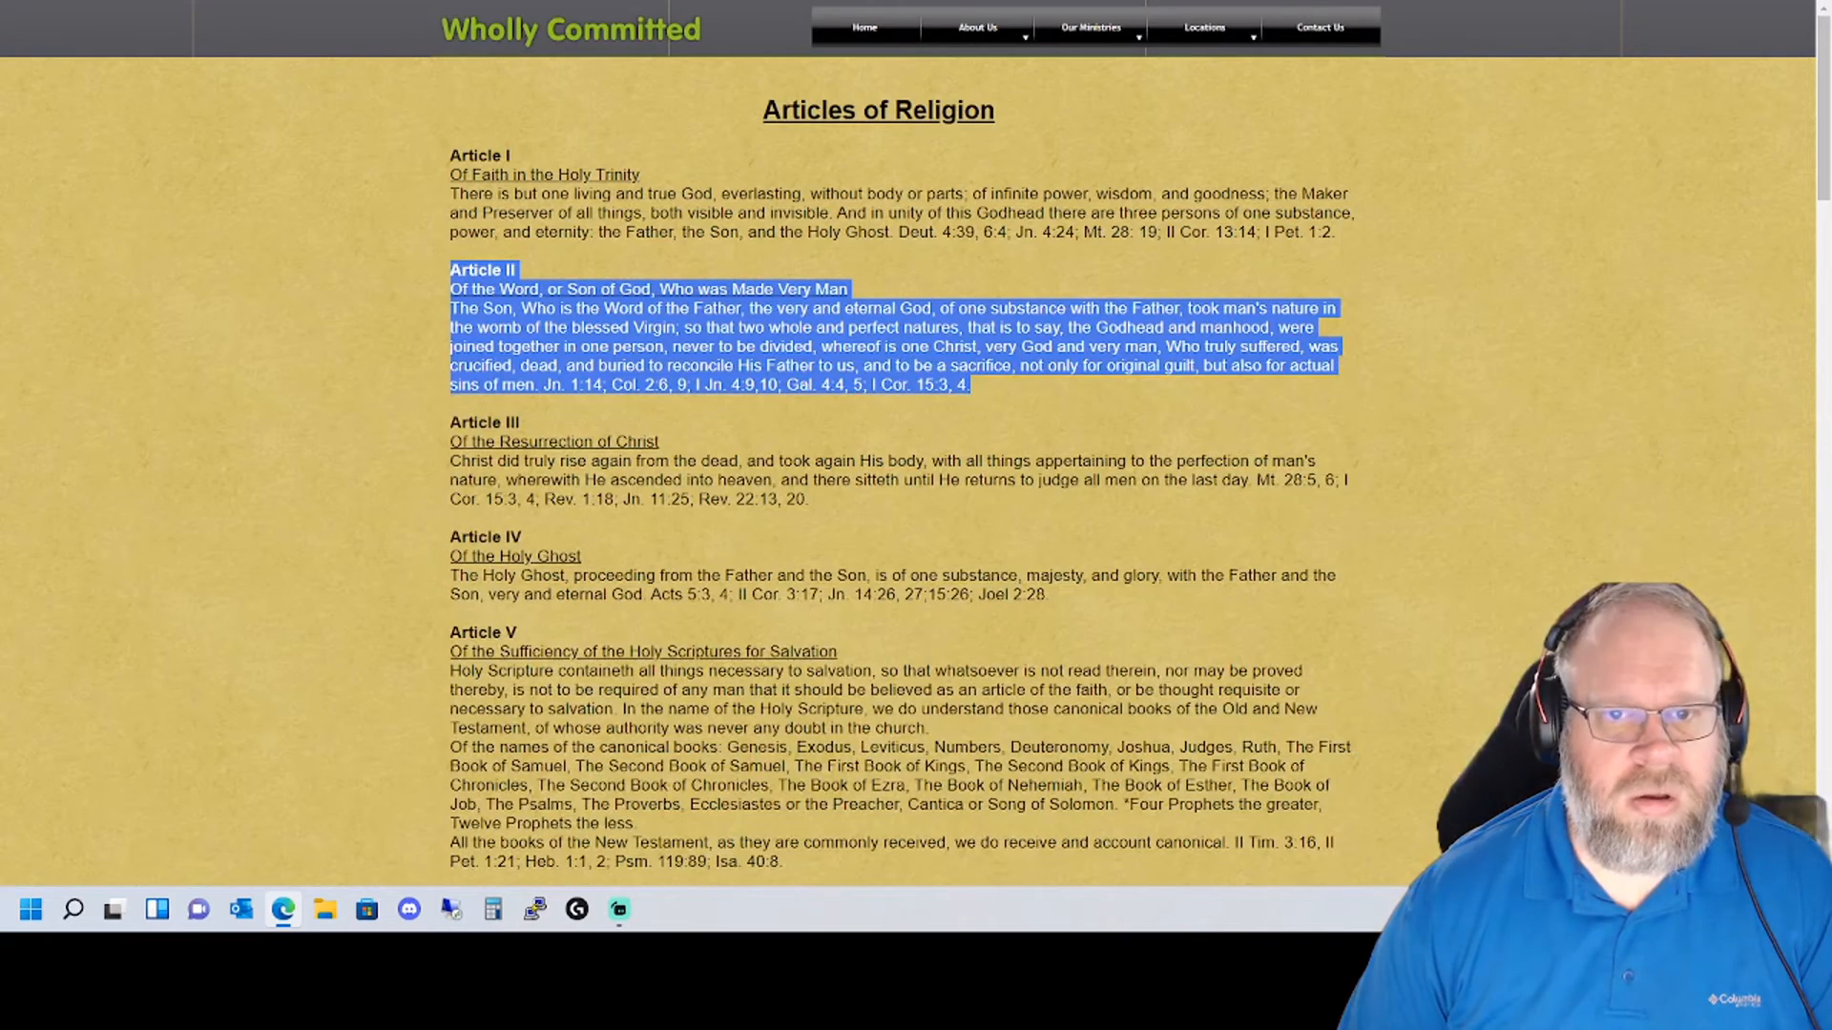
key(ctrl+shift+Tab)
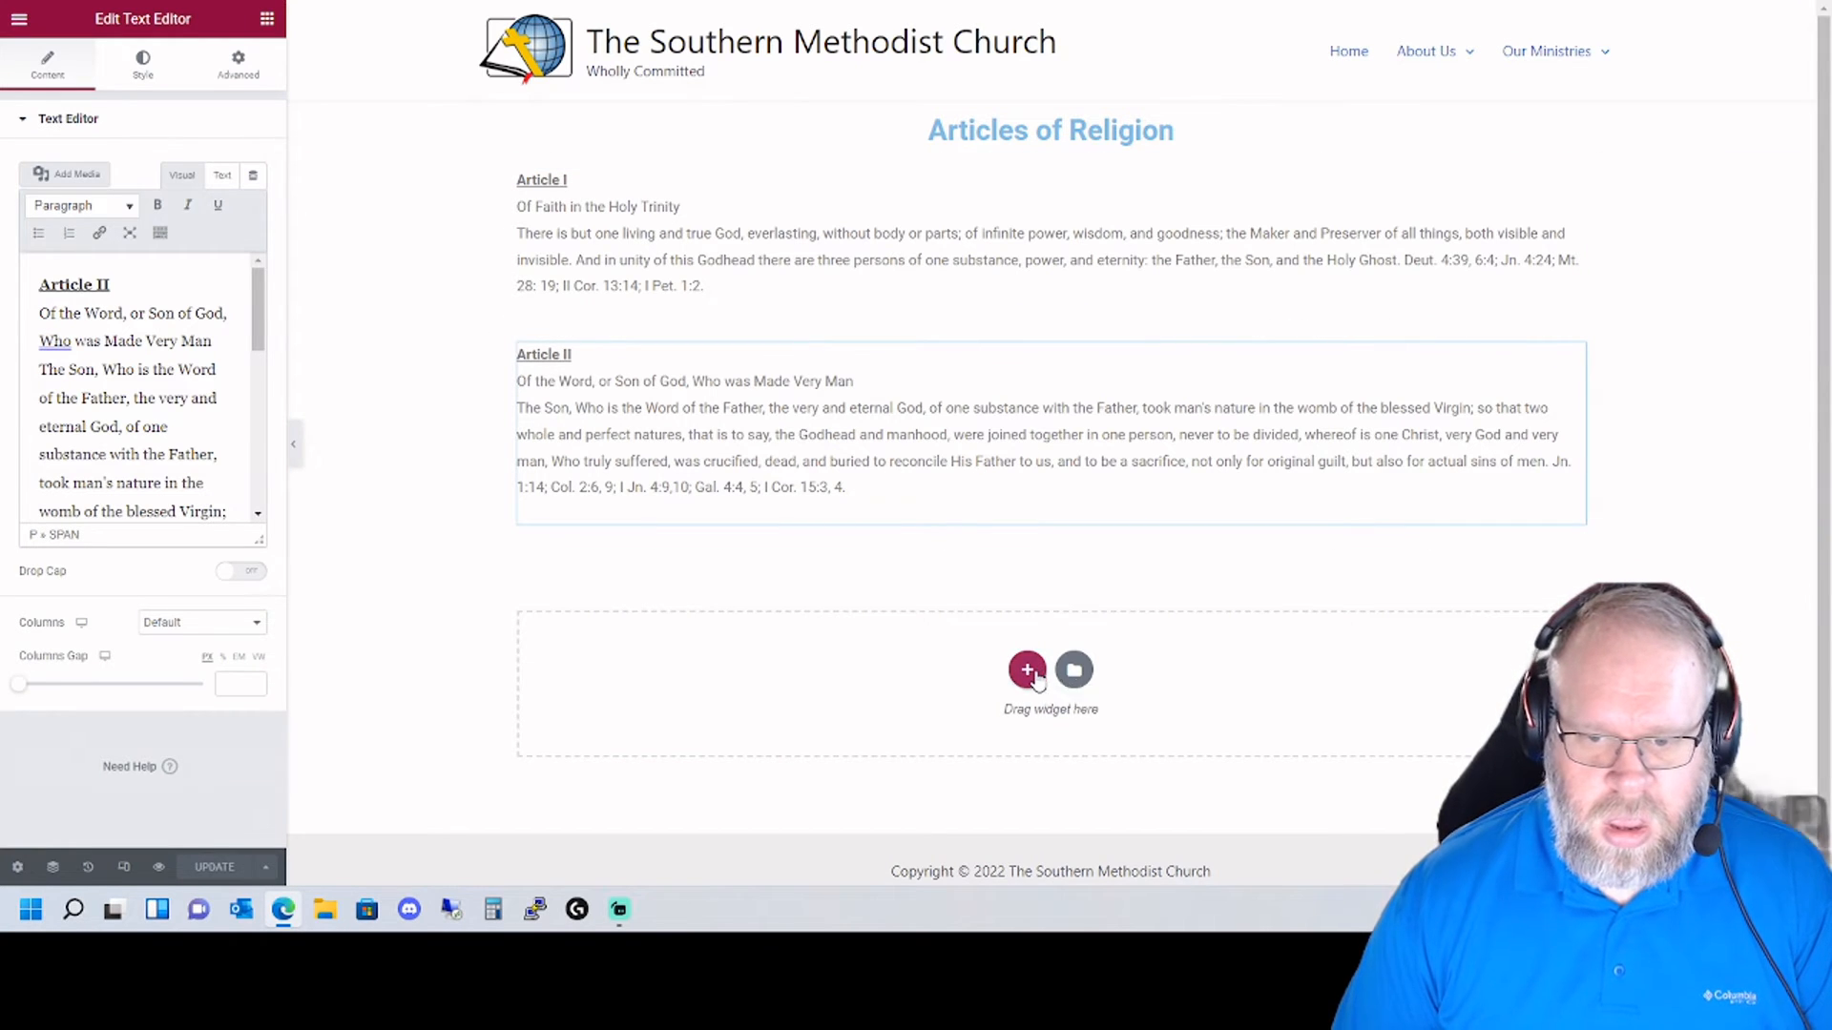
- Add a single-column section below Article II and place a text editor widget in it
click(1028, 670)
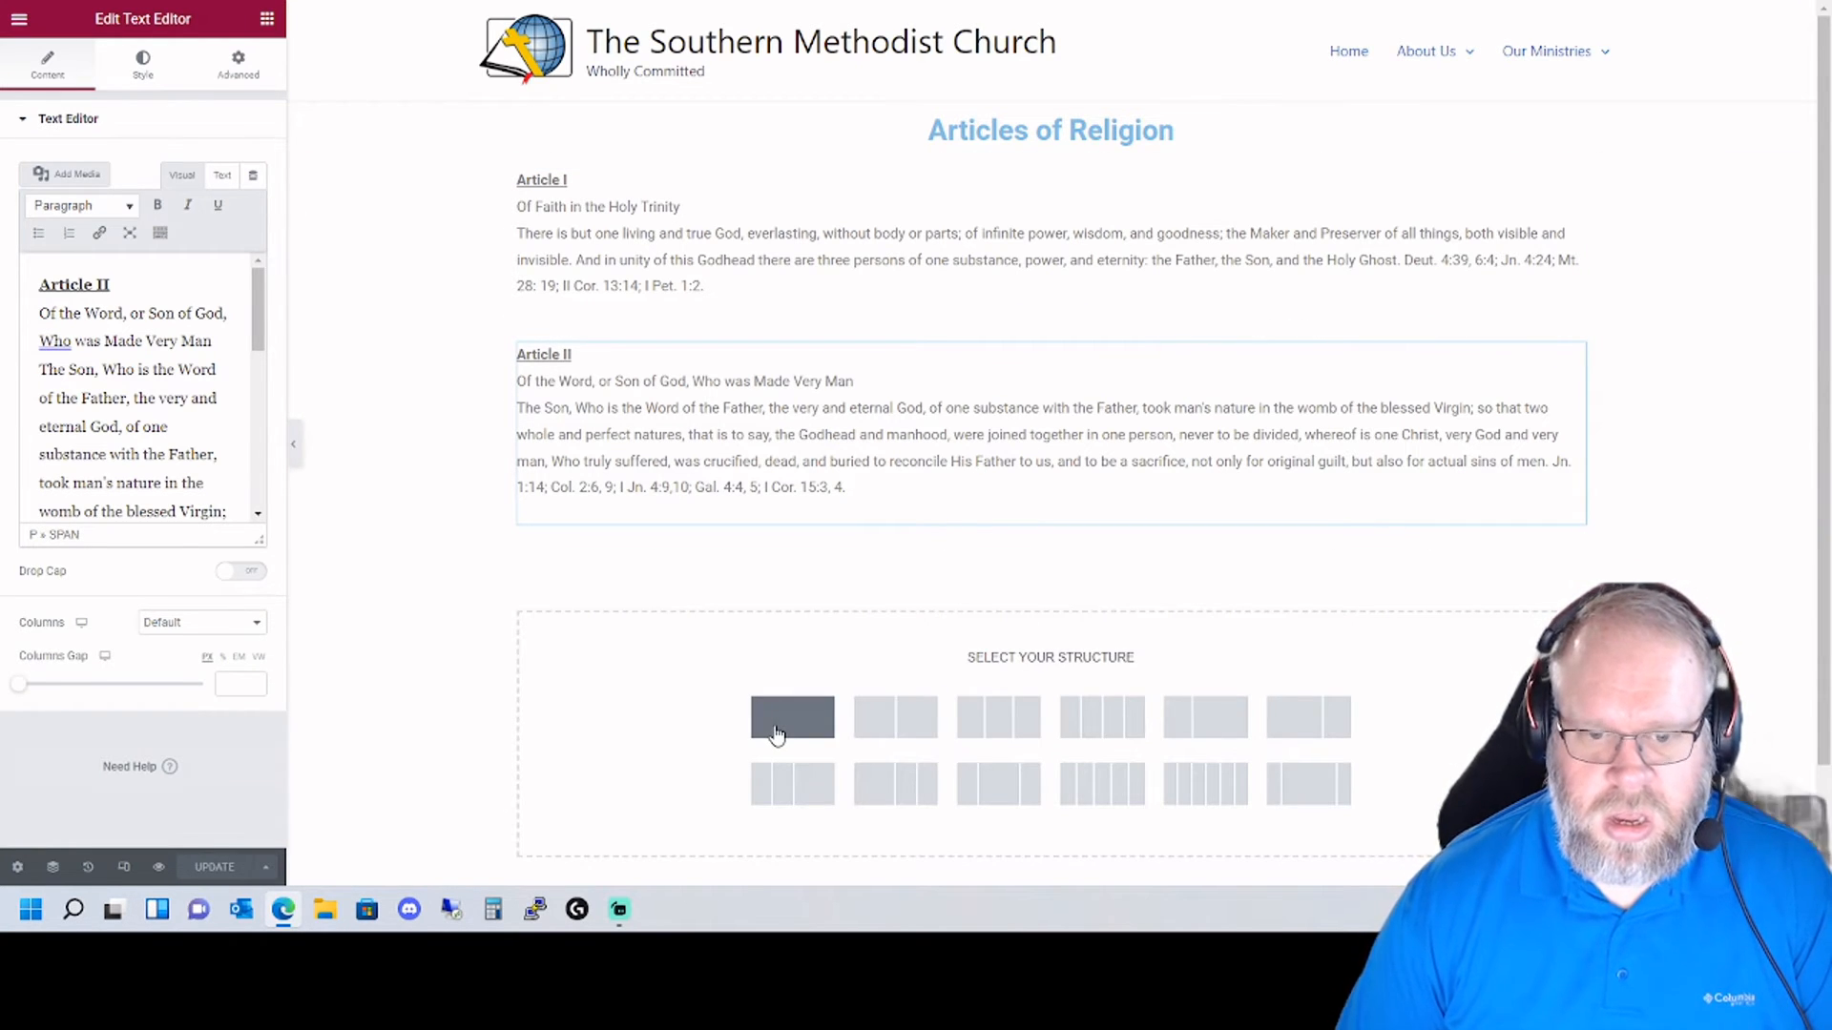
click(775, 733)
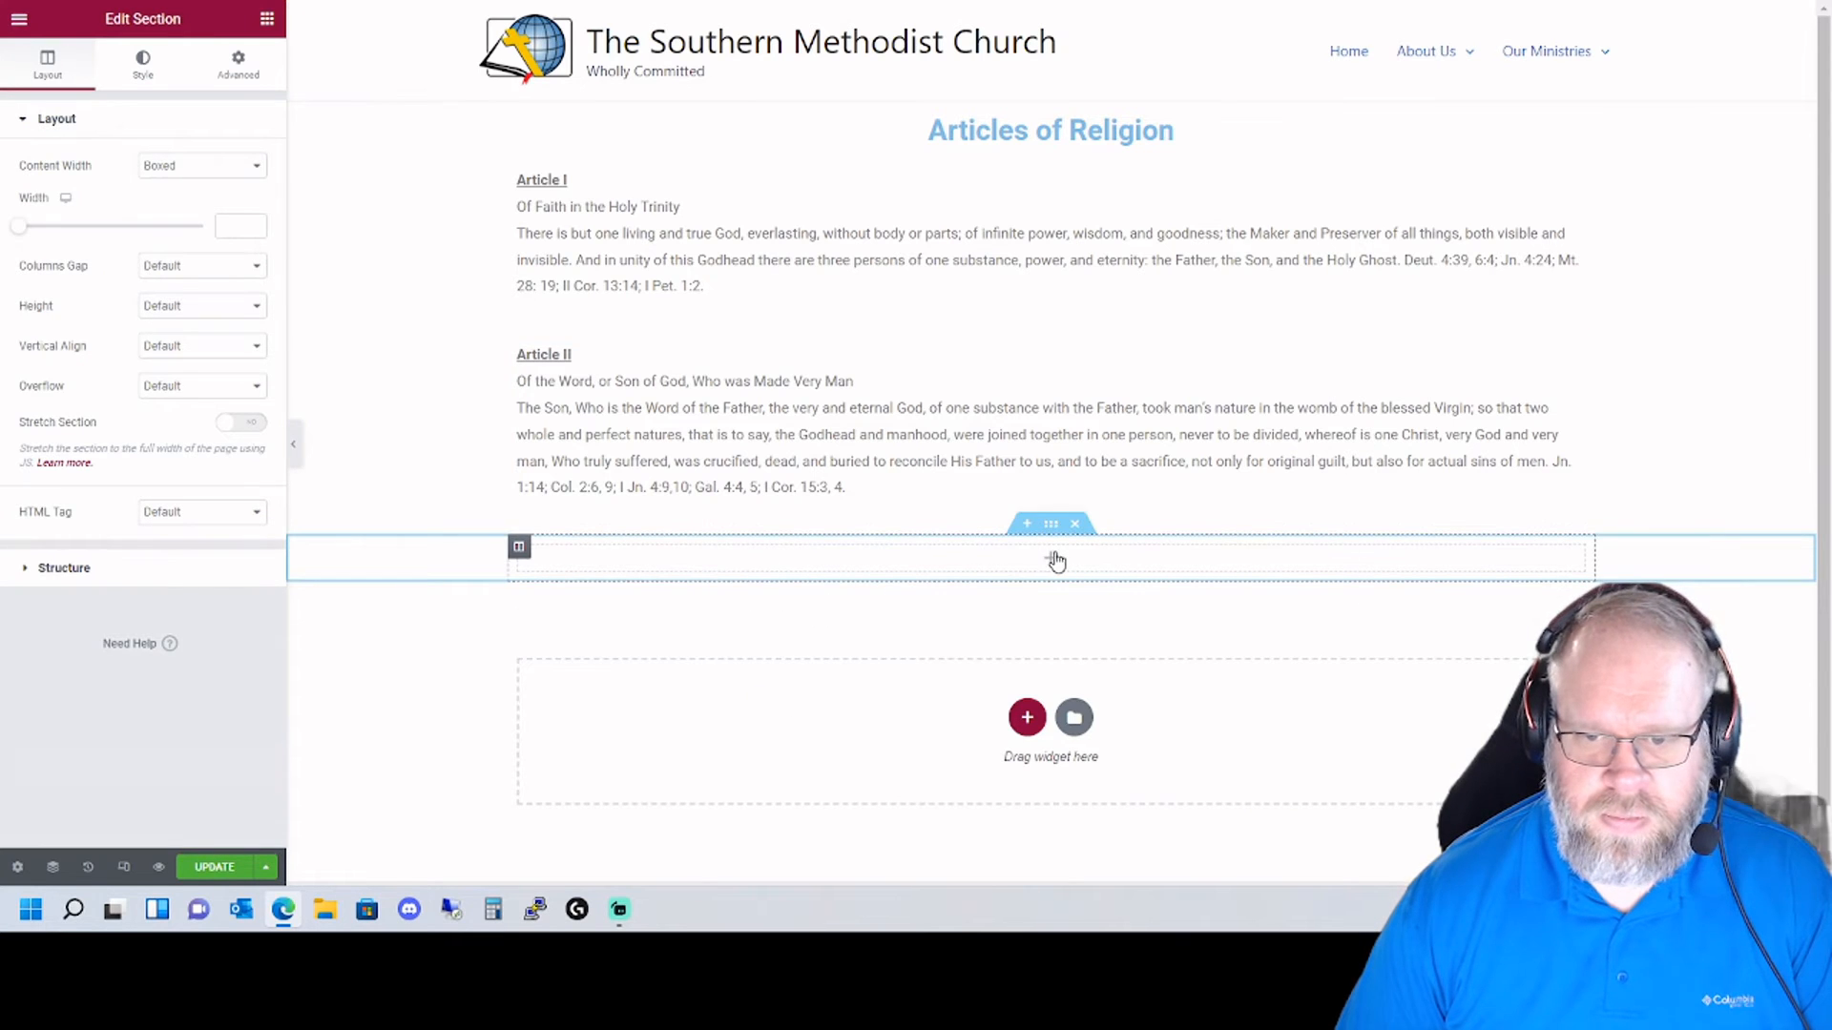
click(265, 19)
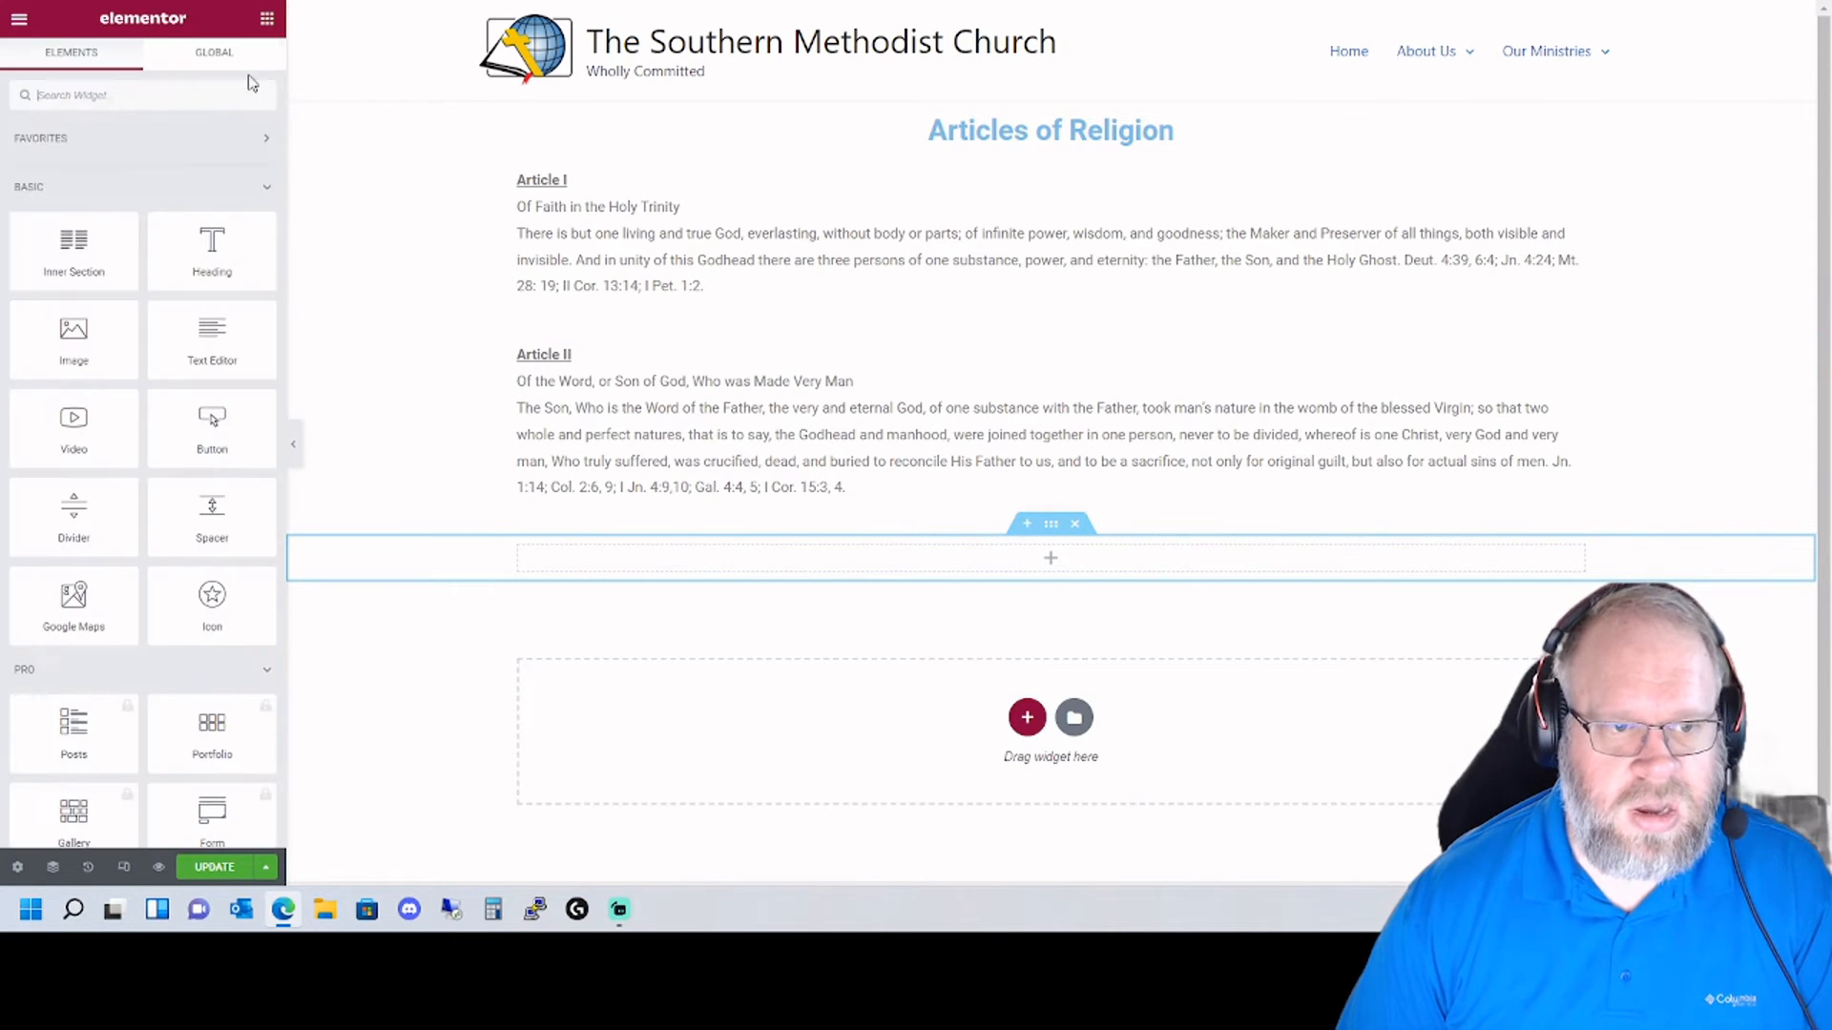
drag(205, 336, 649, 556)
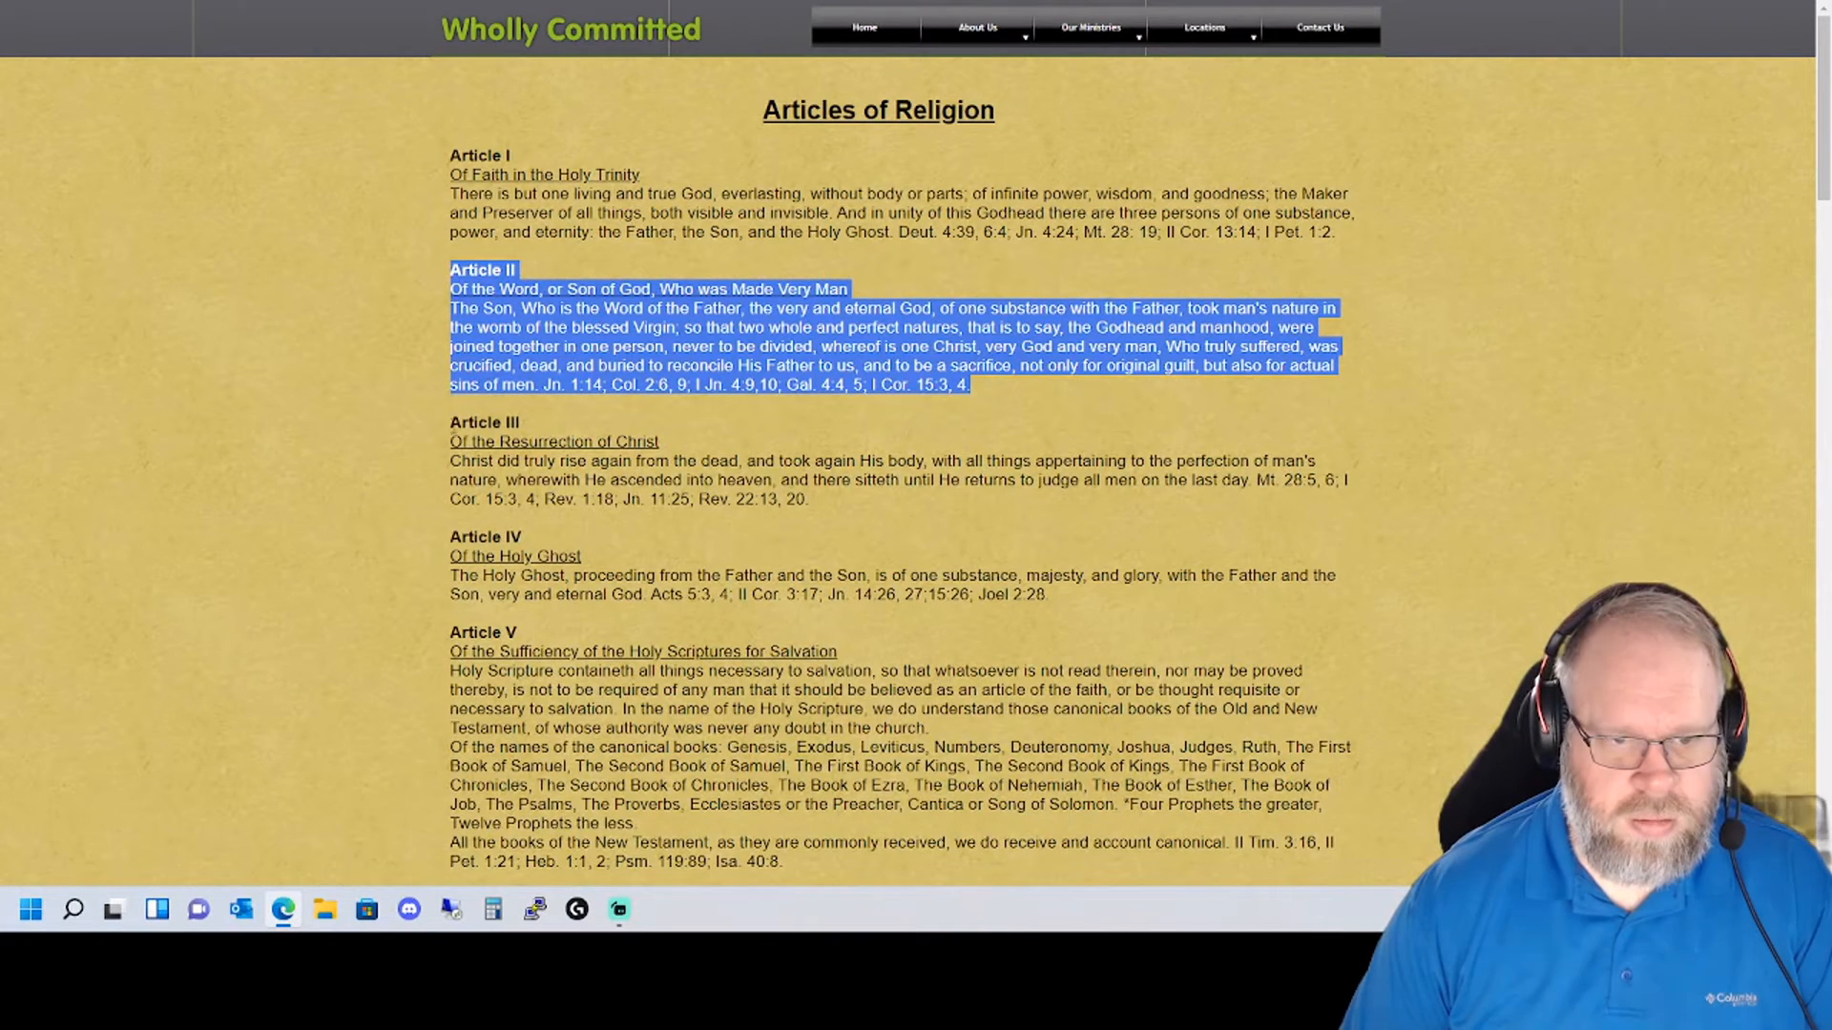
- Copy Article III from the old church website and paste it over the new widget's placeholder text
drag(451, 422, 843, 509)
key(ctrl+c)
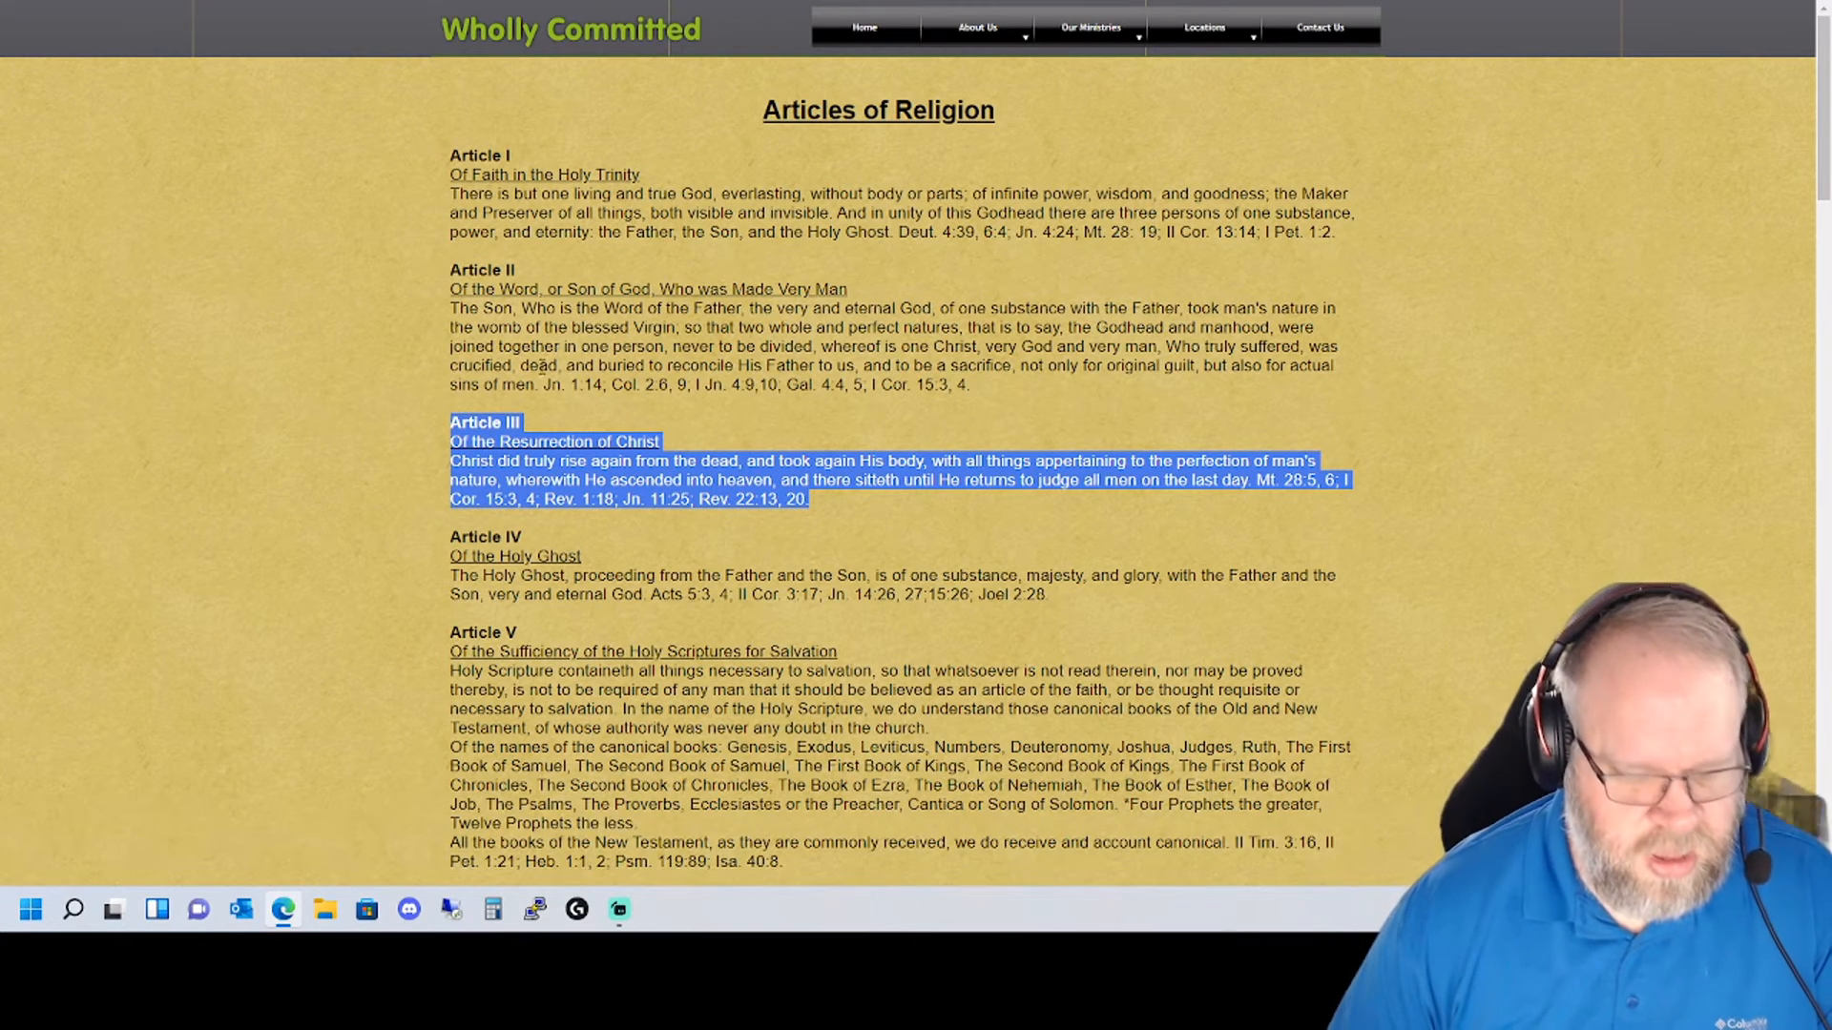
click(291, 2)
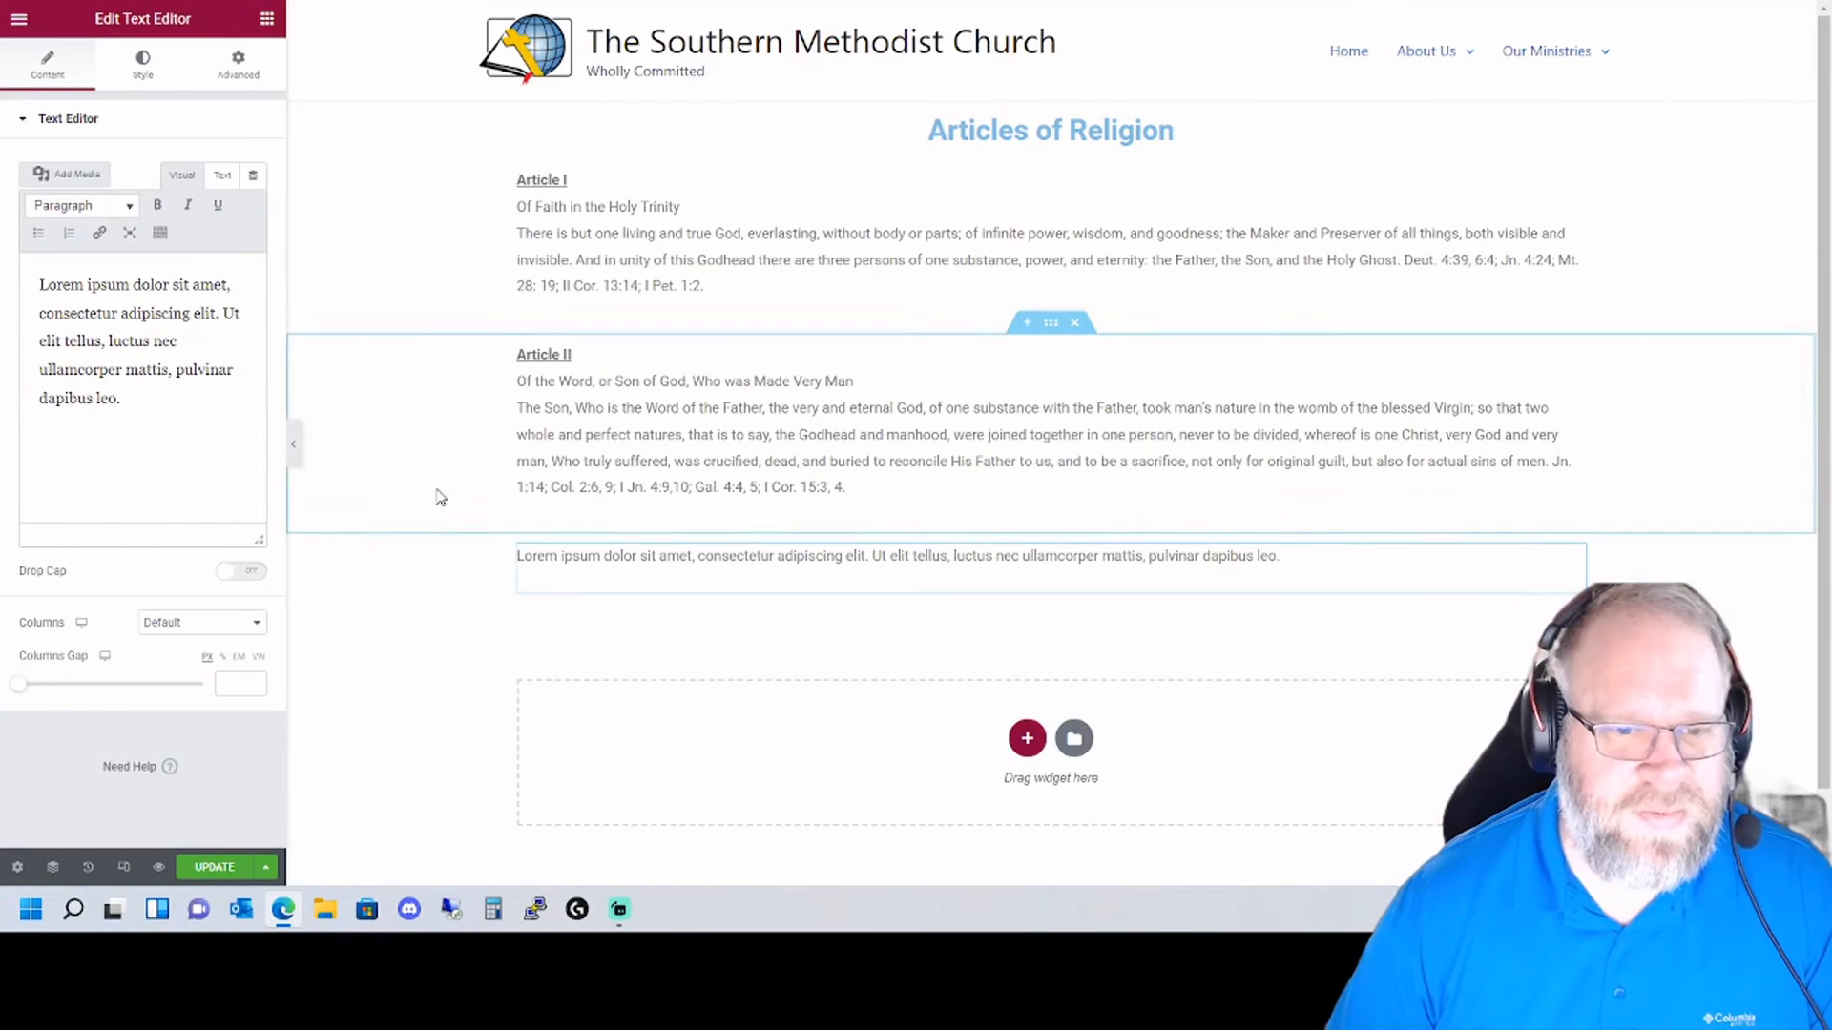
drag(164, 423, 40, 282)
key(ctrl+v)
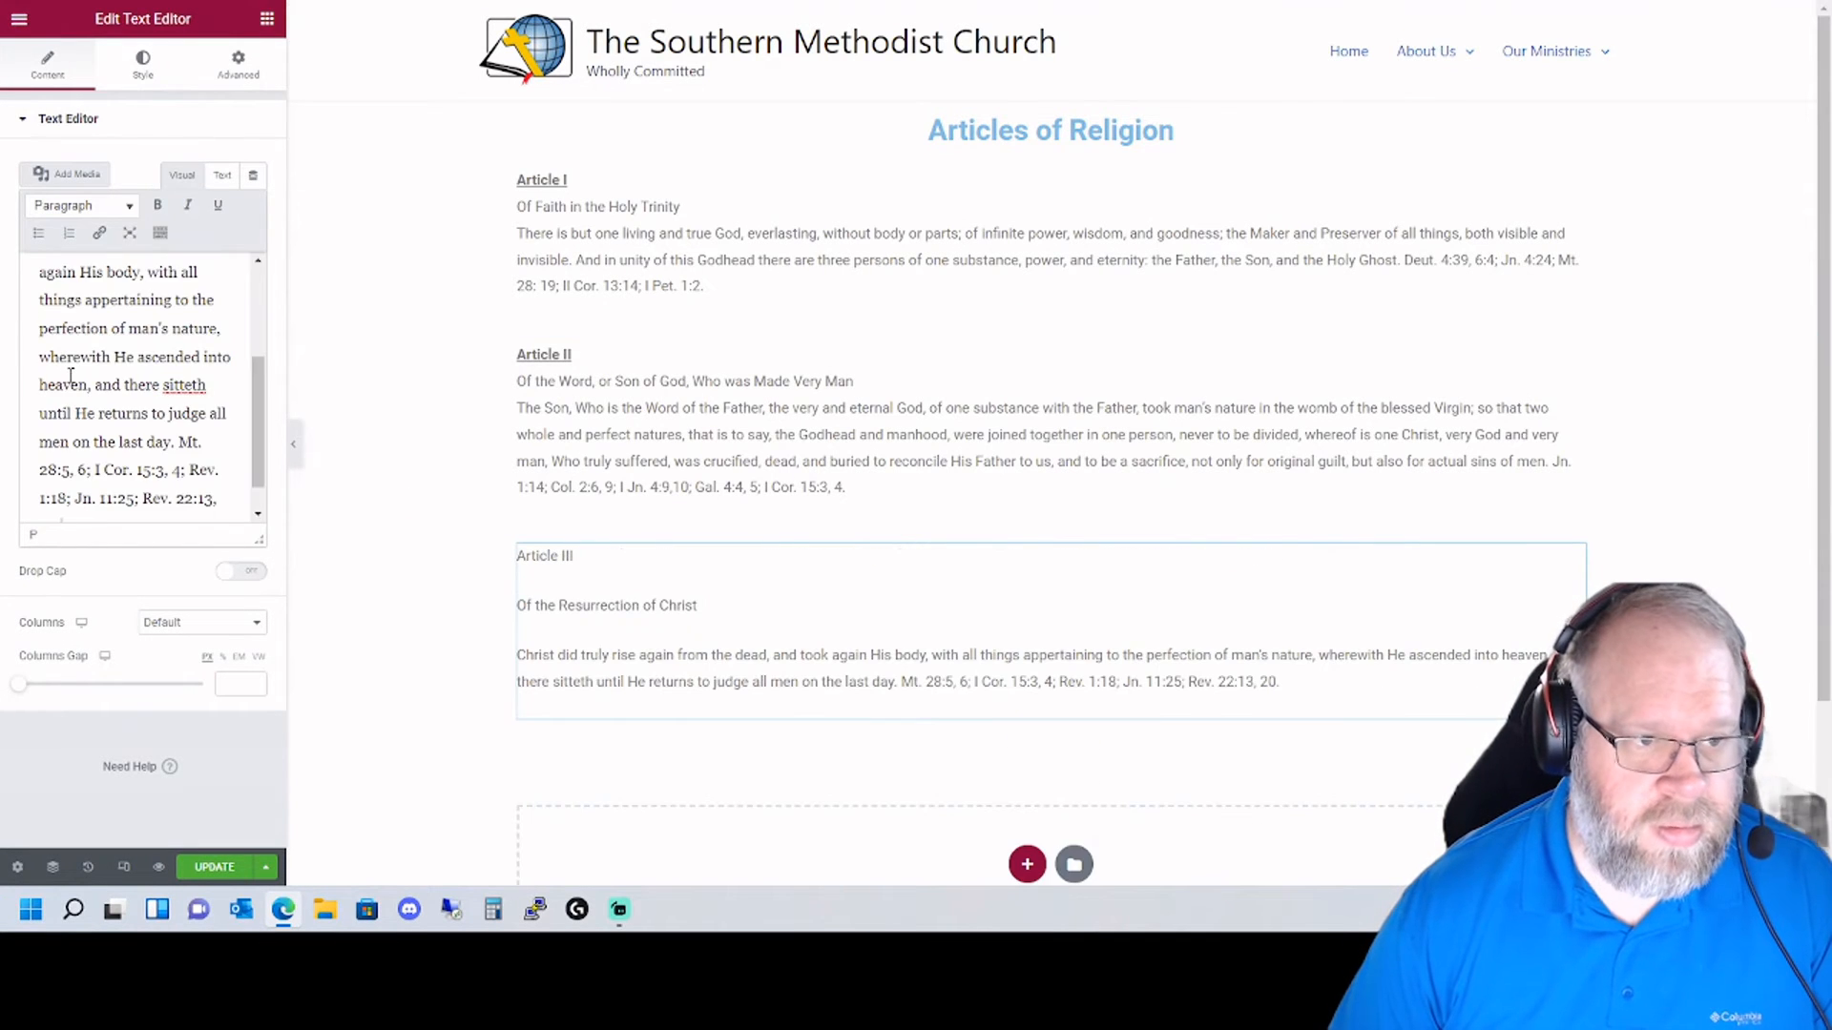
- Make the "Article III" heading bold and replace the paragraph gap below it with a single line break
scroll(145, 347, up, 5)
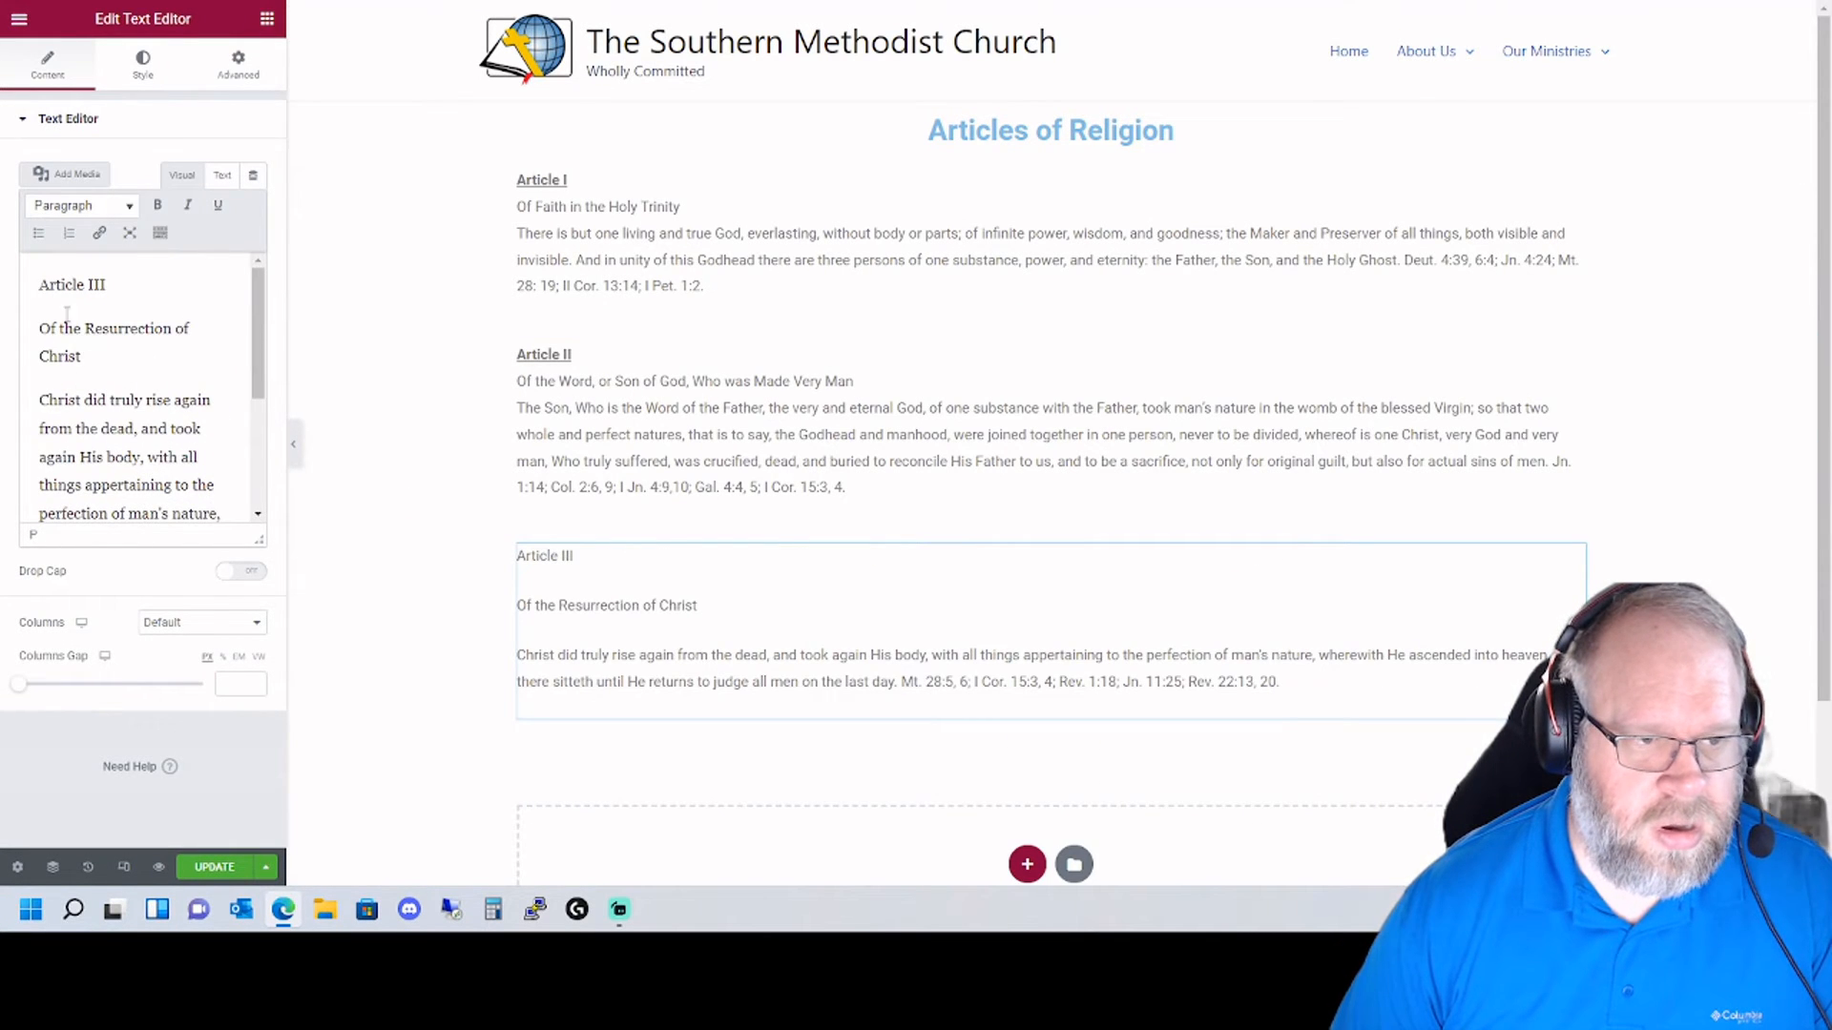
drag(118, 285, 36, 287)
click(158, 205)
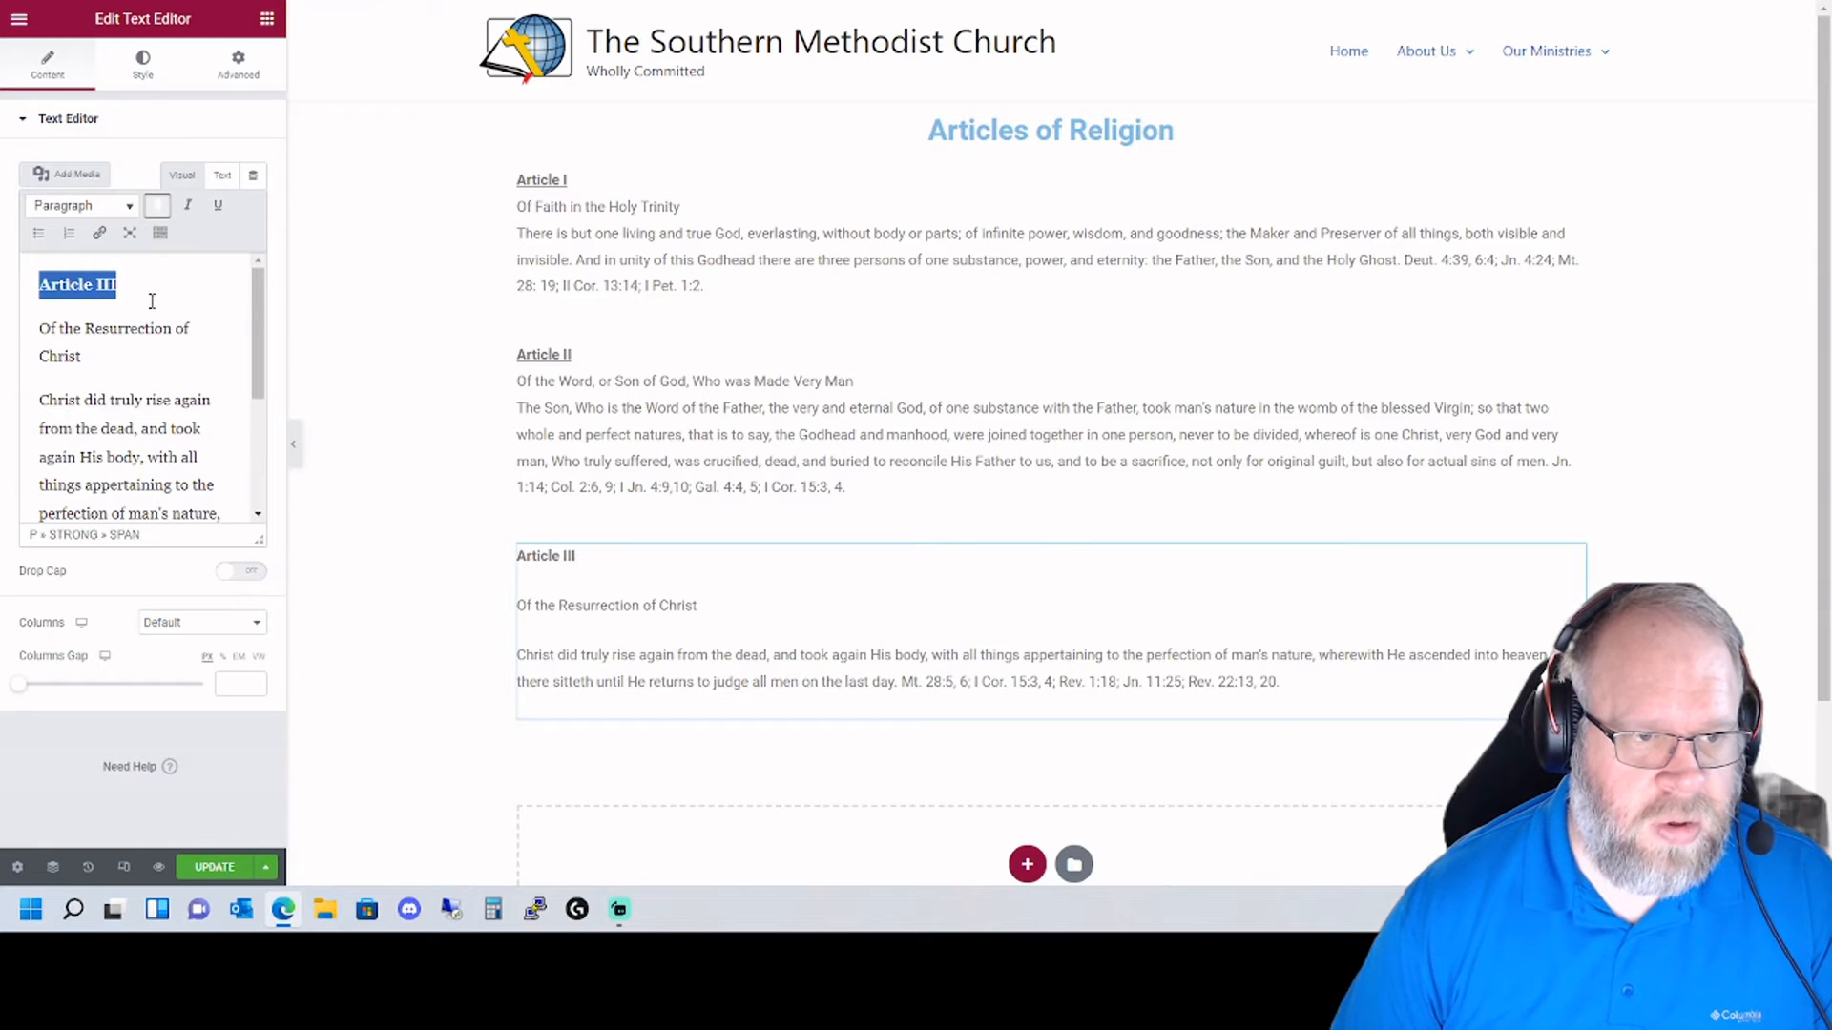
click(148, 286)
key(Delete)
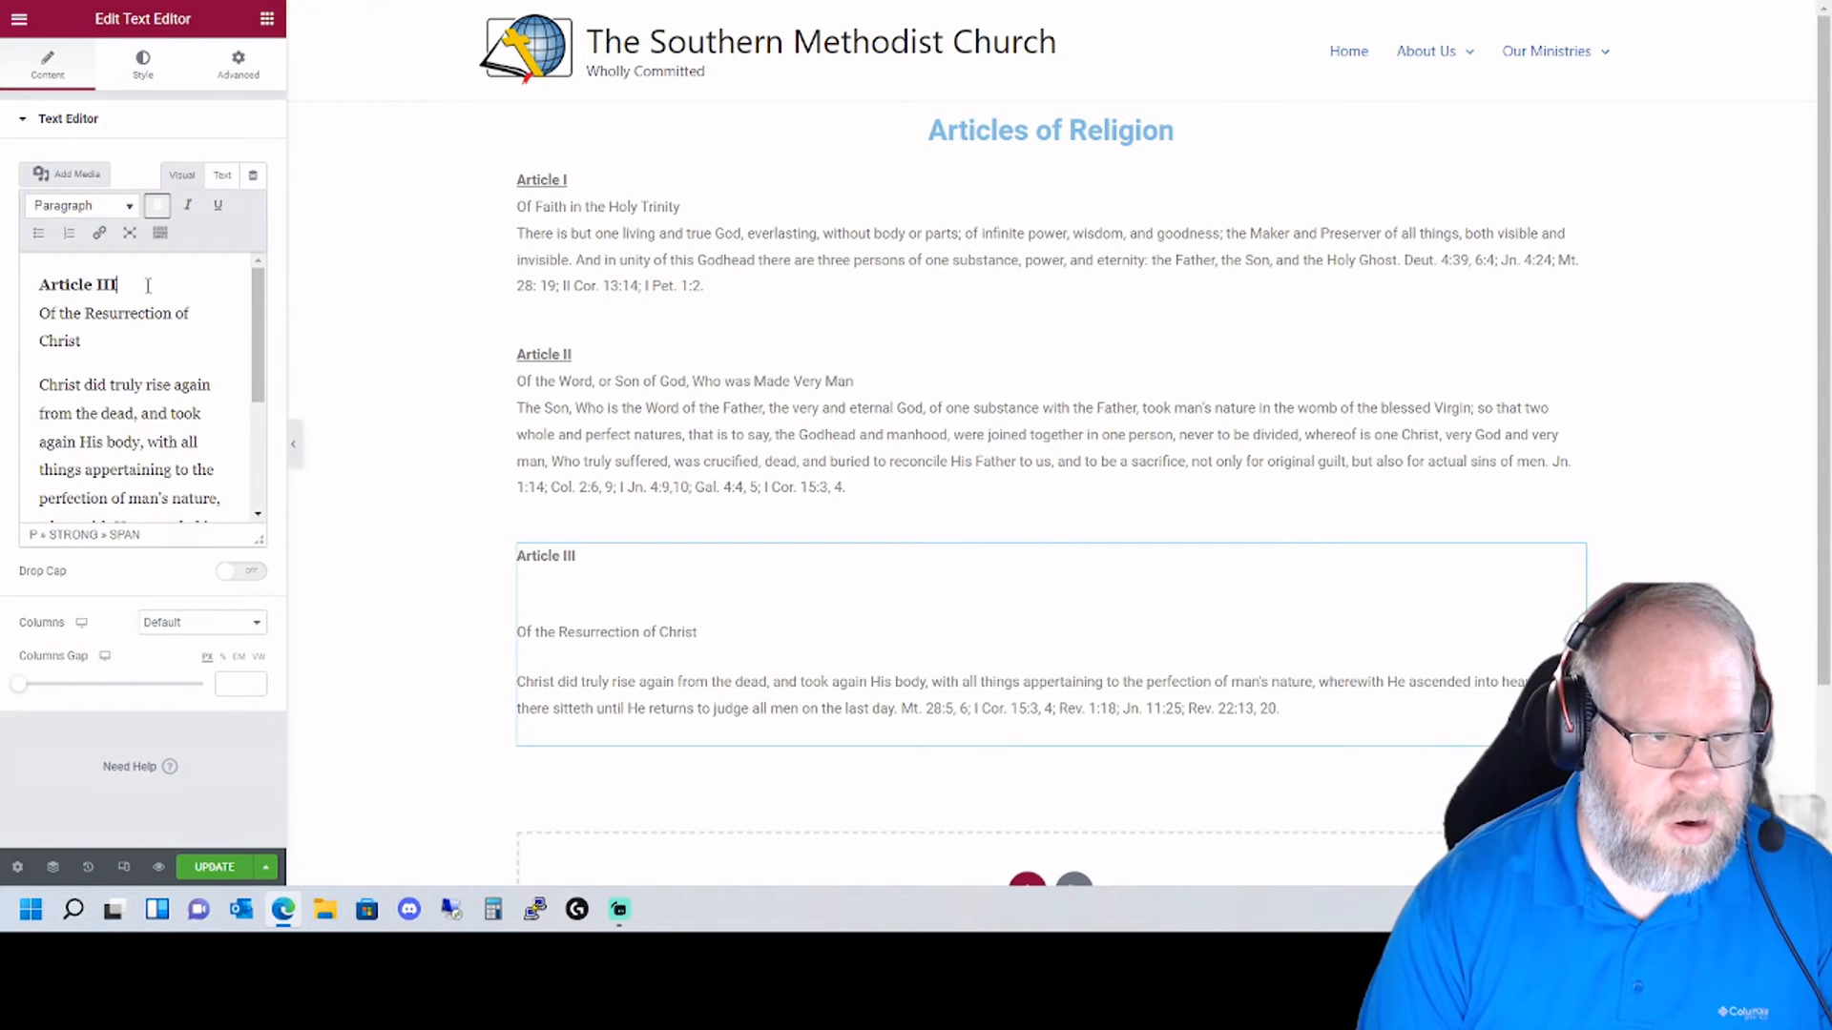
- Underline the subtitle "Of the Resurrection of Christ" and replace the paragraph gap below it with a single line break
drag(82, 342, 42, 320)
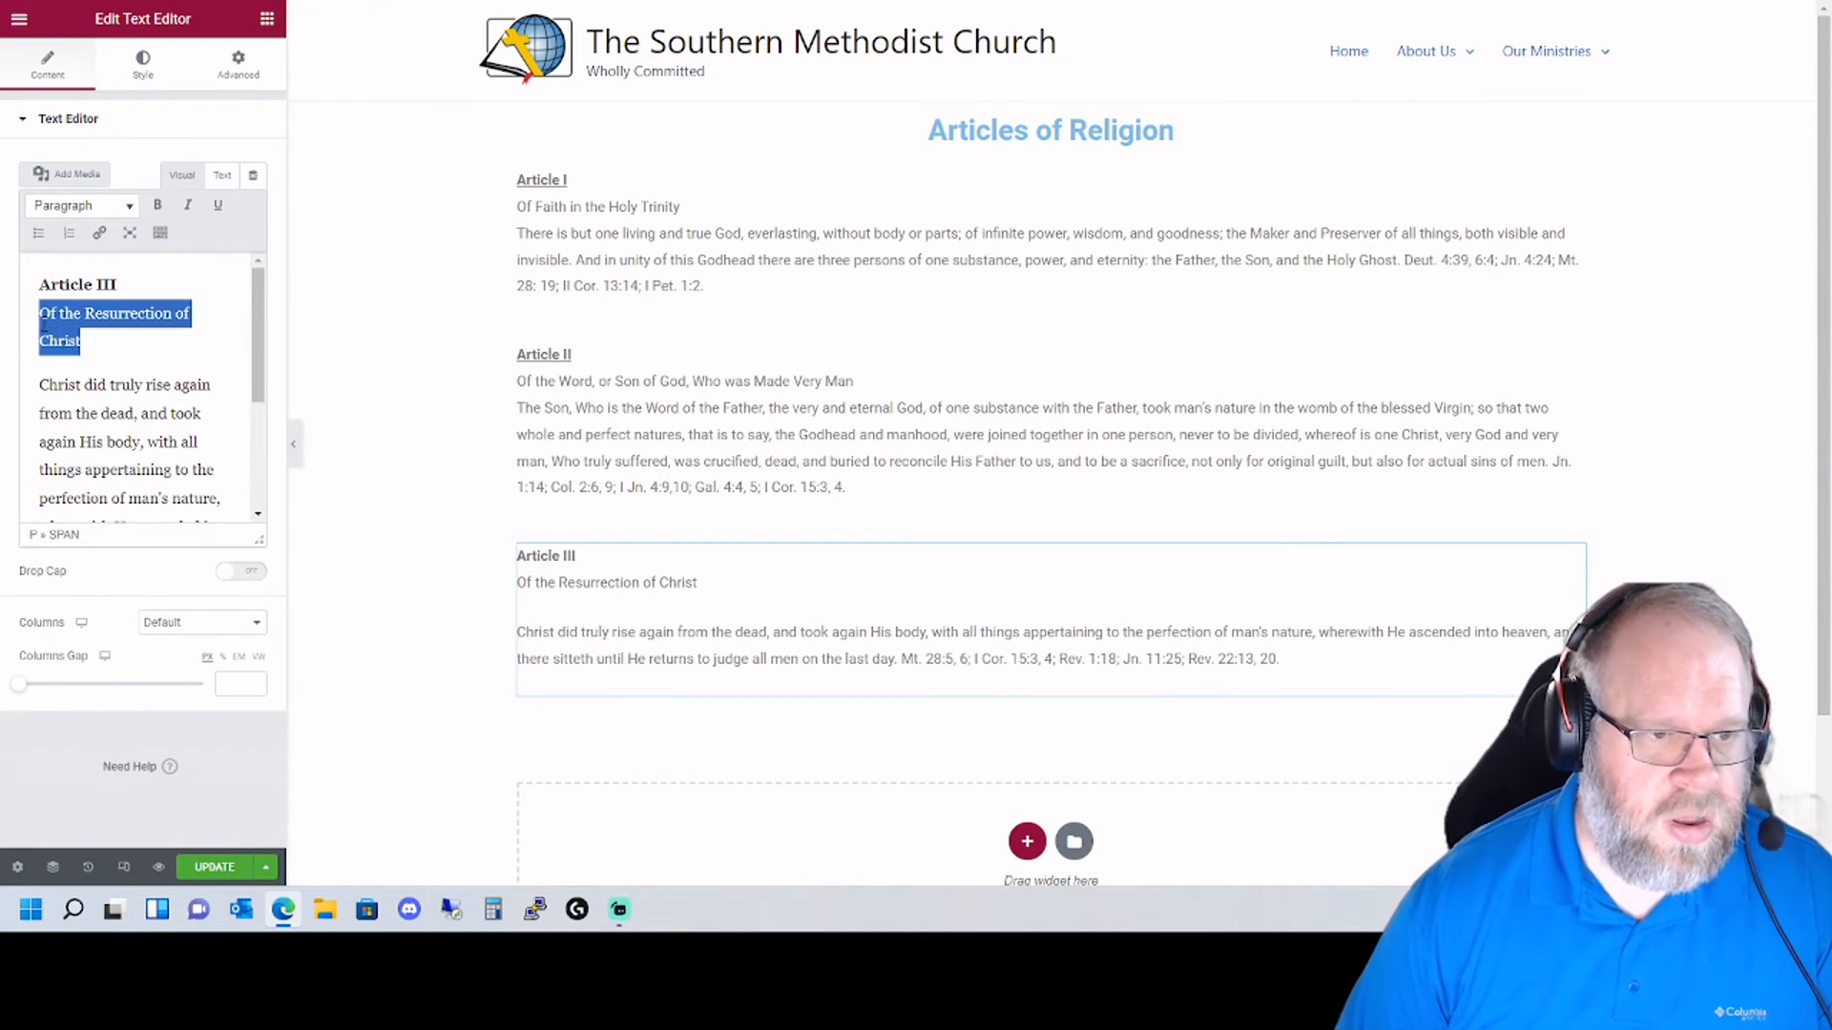
click(218, 205)
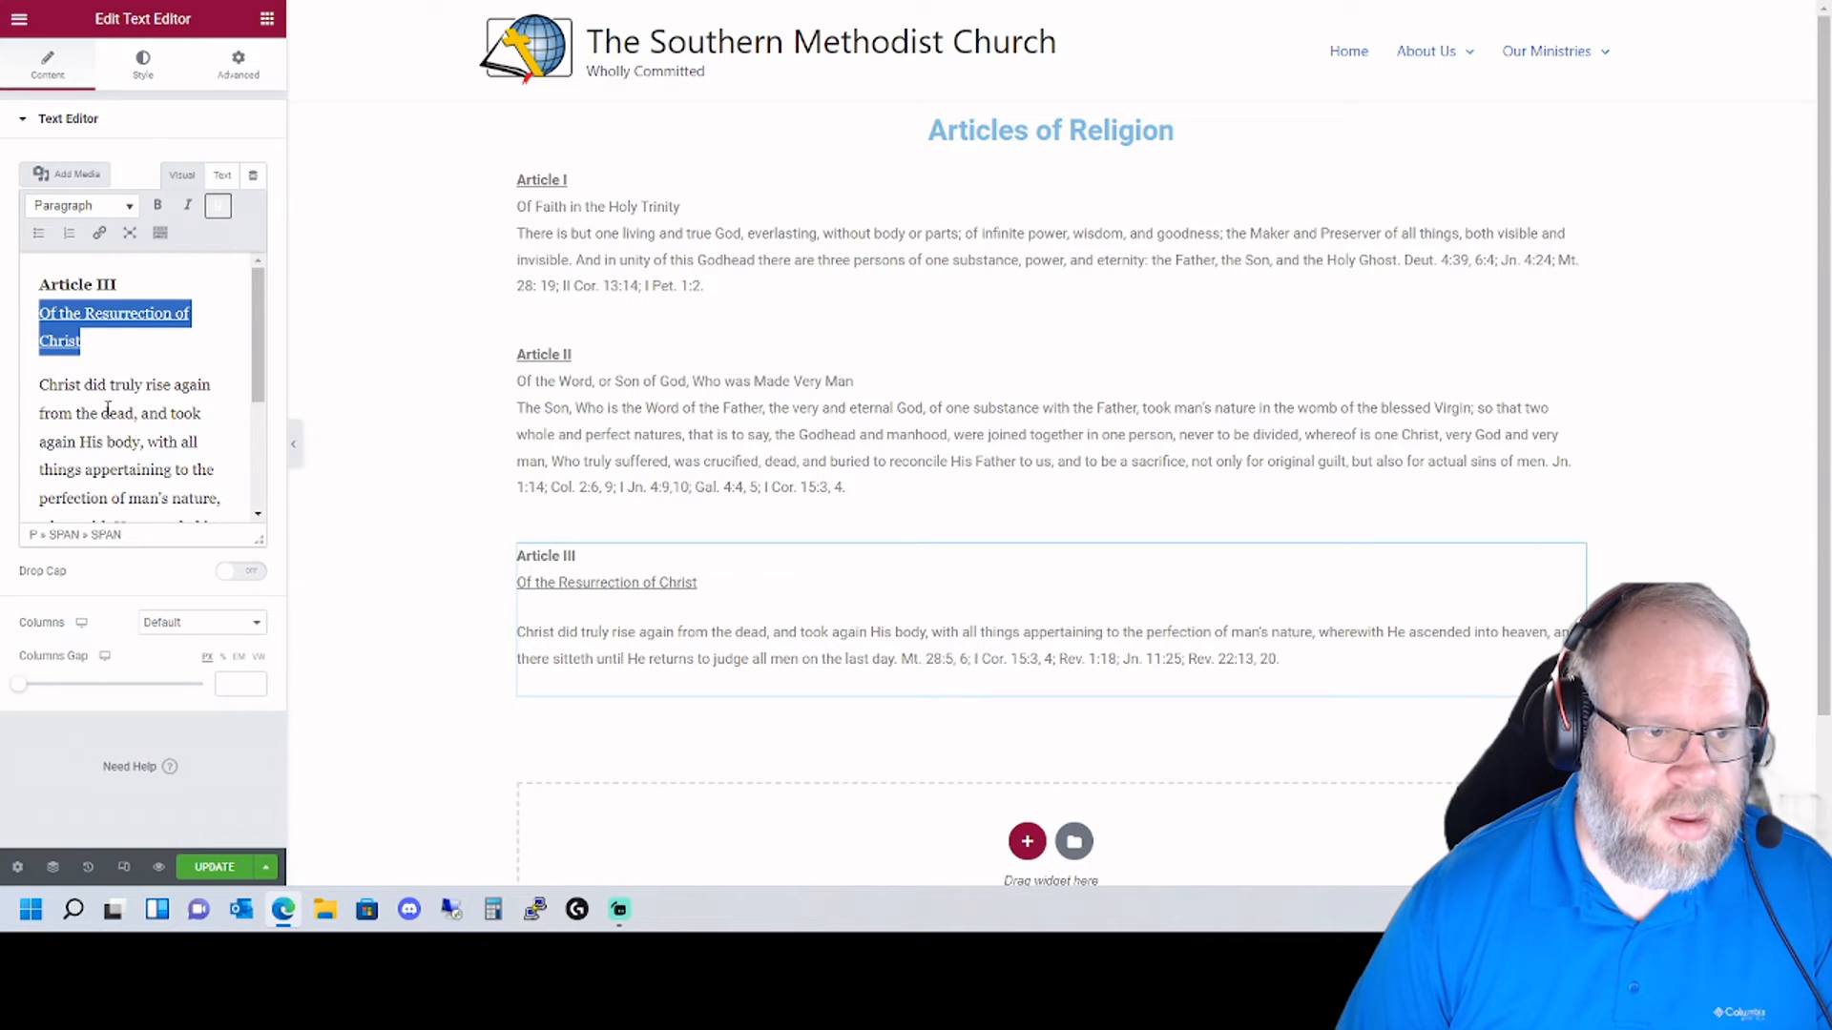
click(105, 341)
key(Delete)
key(shift+Return)
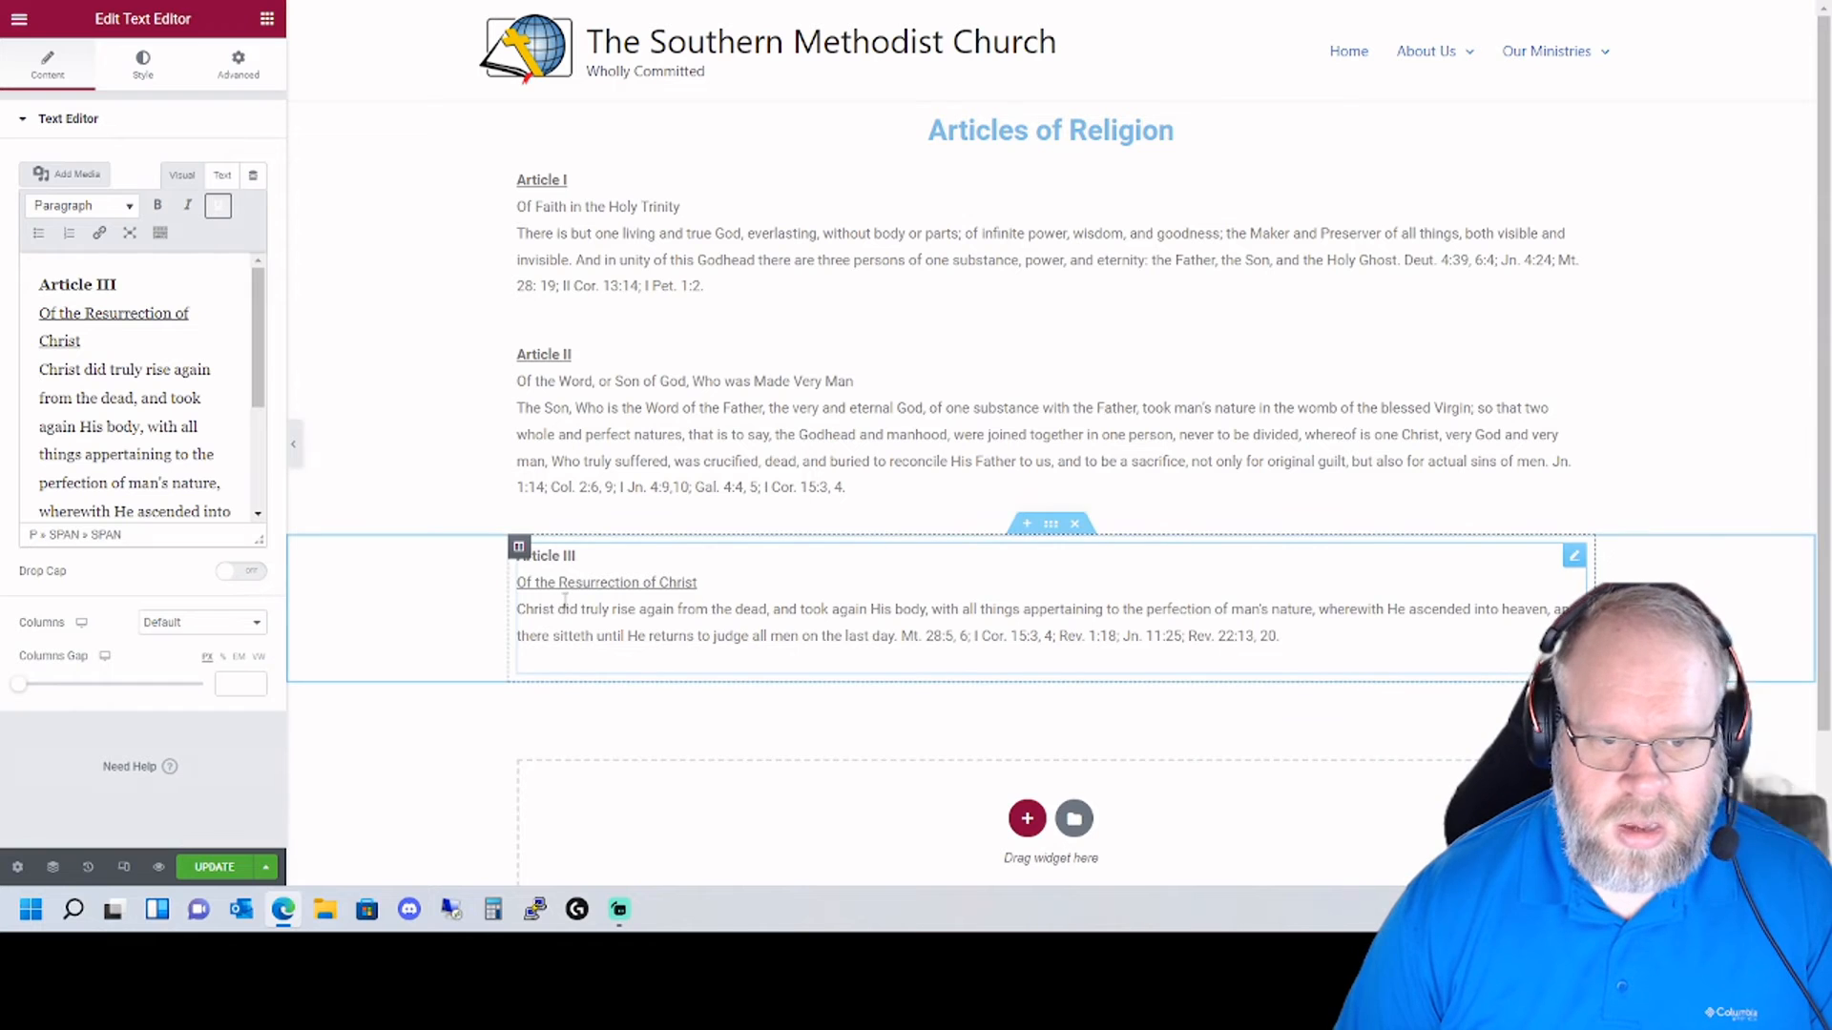
- In the Article II widget, remove the underline from the heading and underline the subtitle "Of the Word, or Son of God, Who was Made Very Man"
click(709, 395)
drag(122, 287, 38, 284)
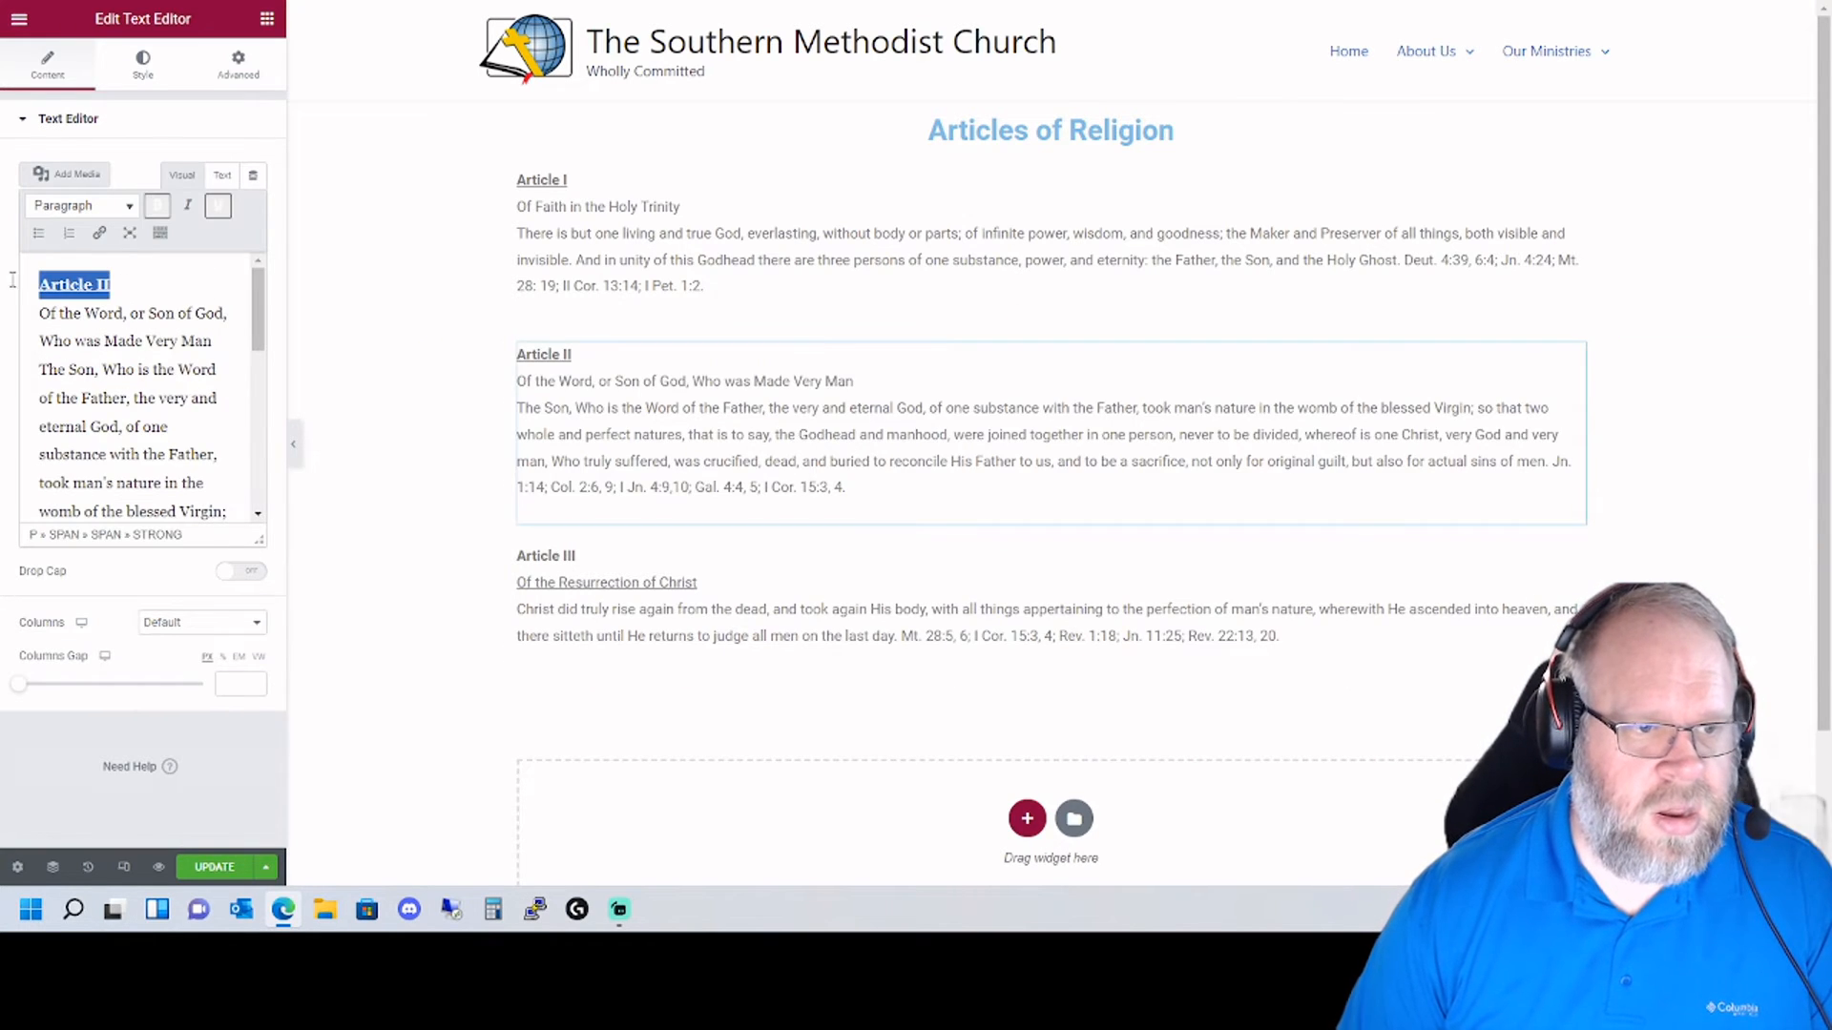
click(217, 205)
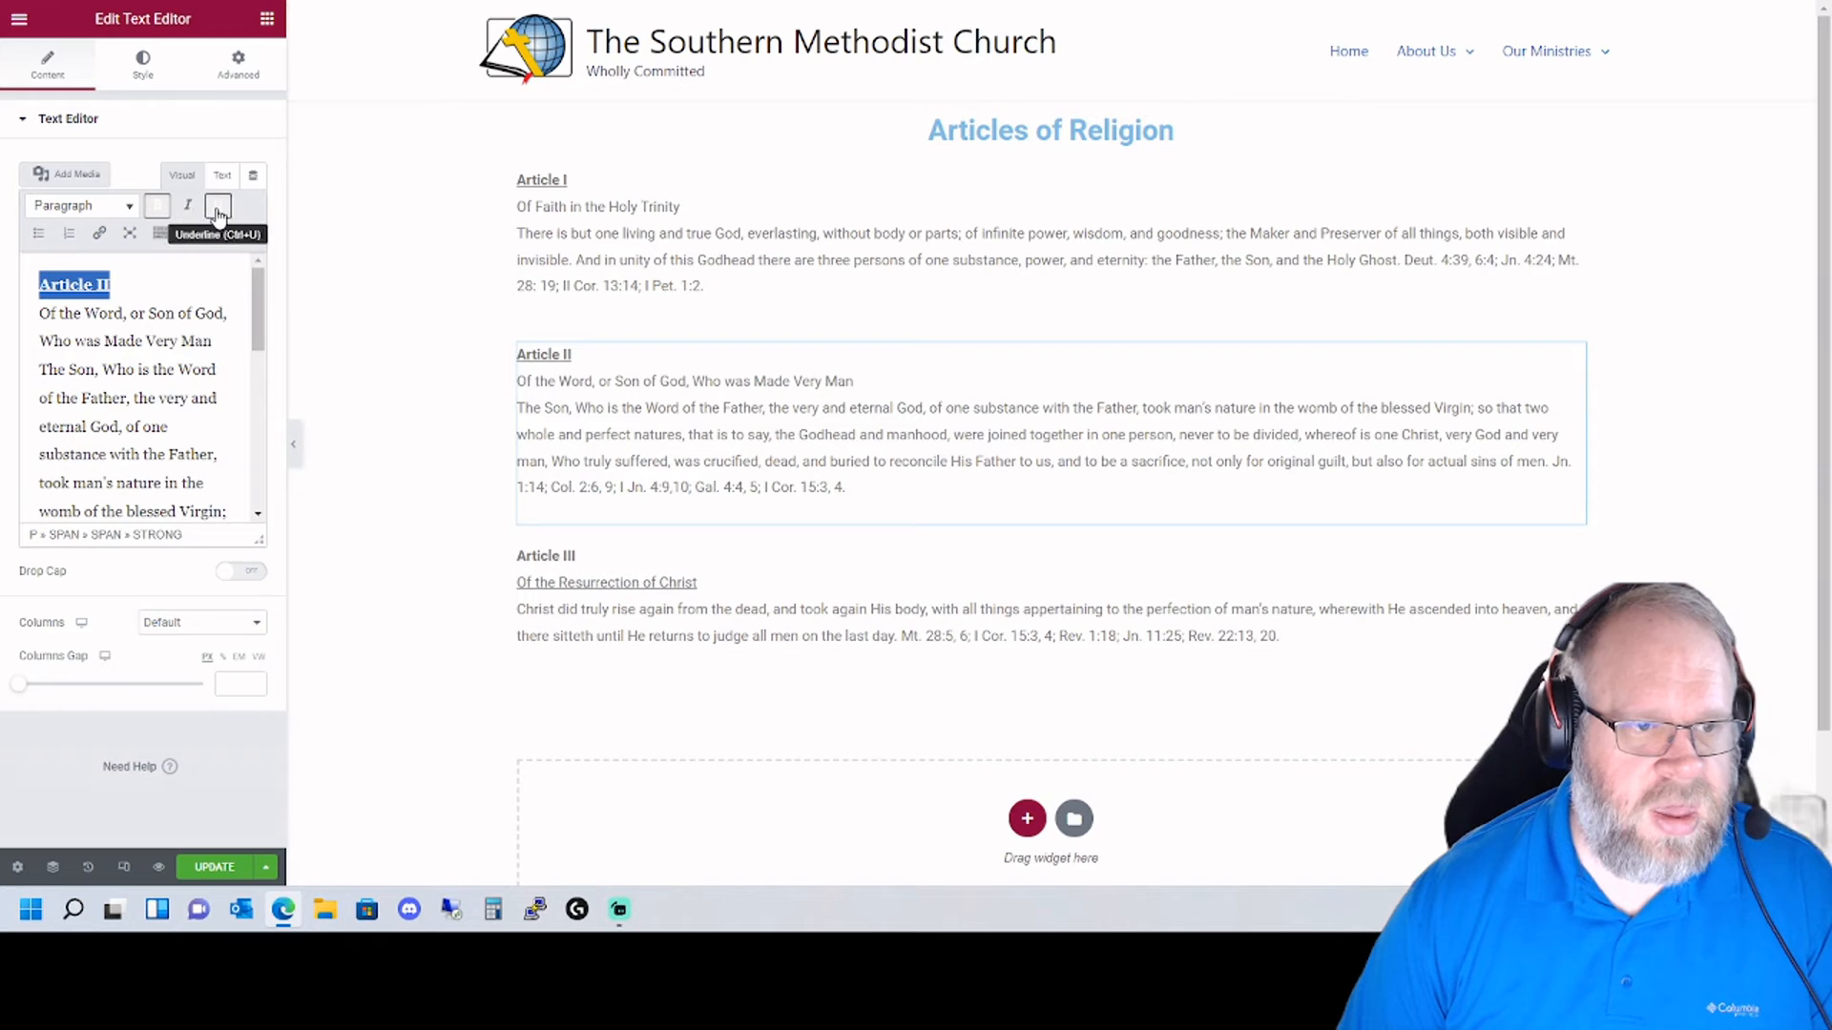
click(40, 320)
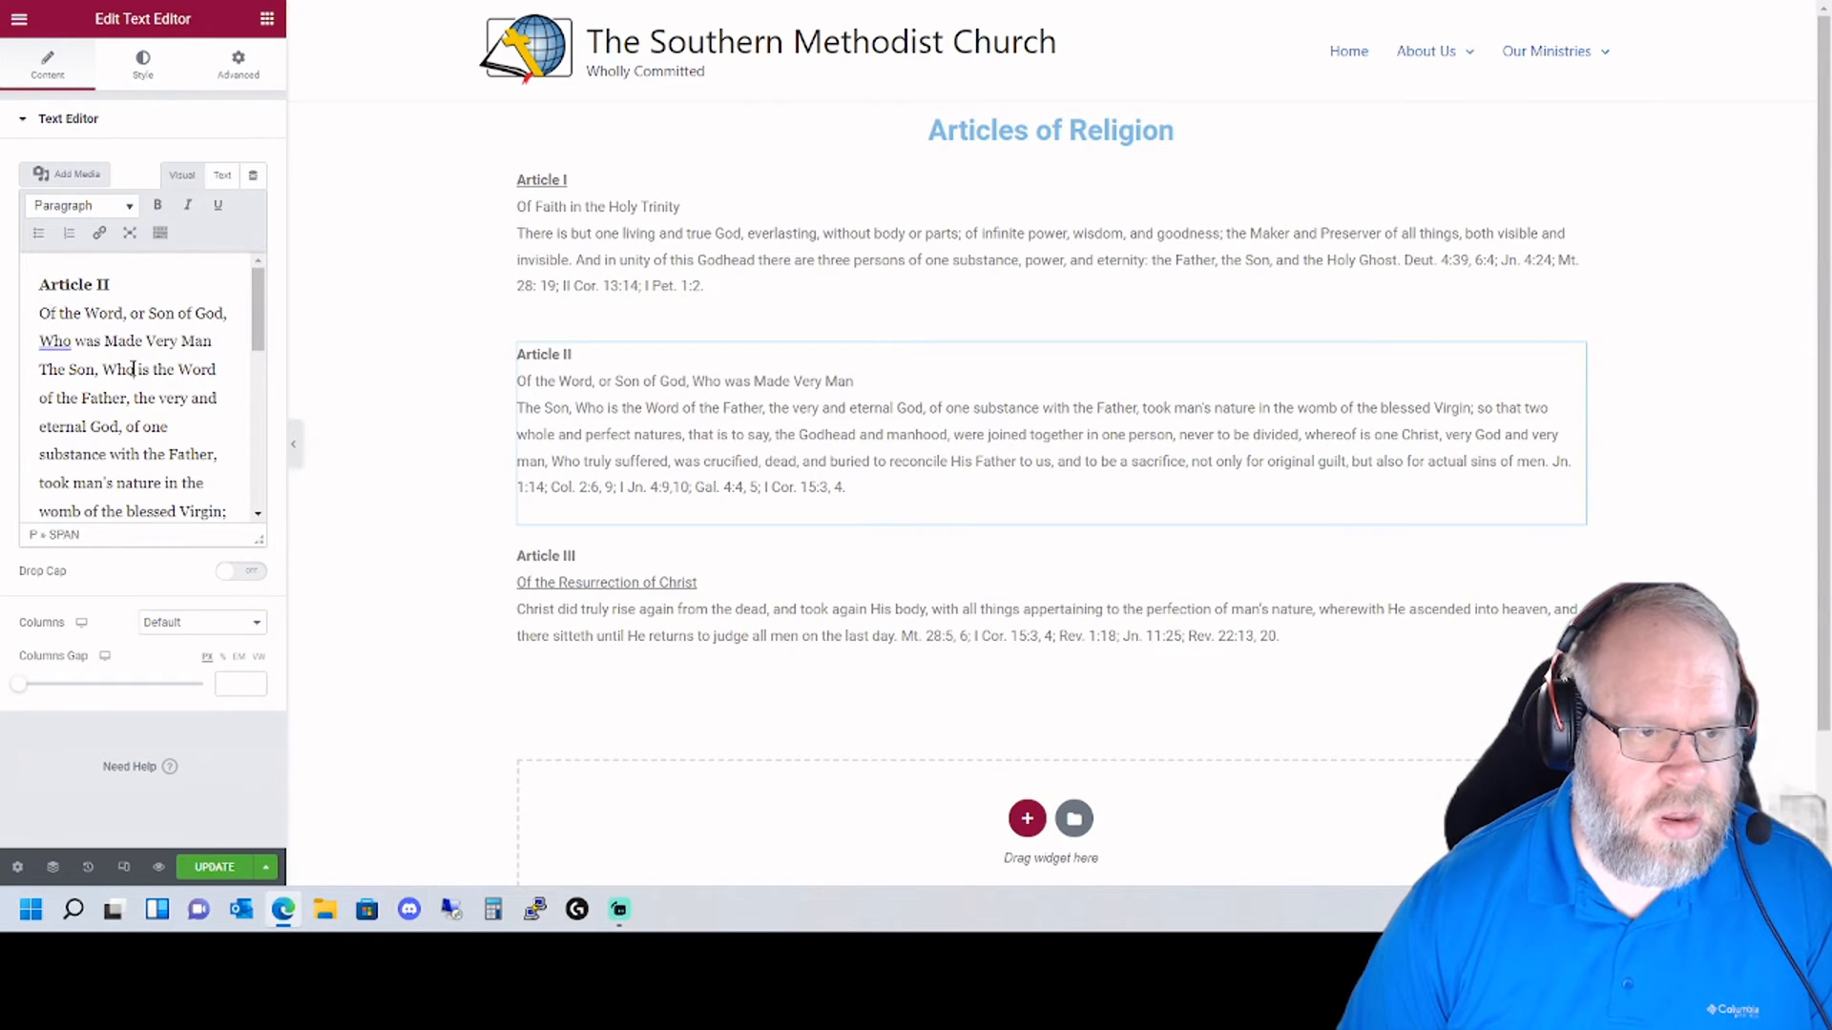
scroll(119, 401, down, 1)
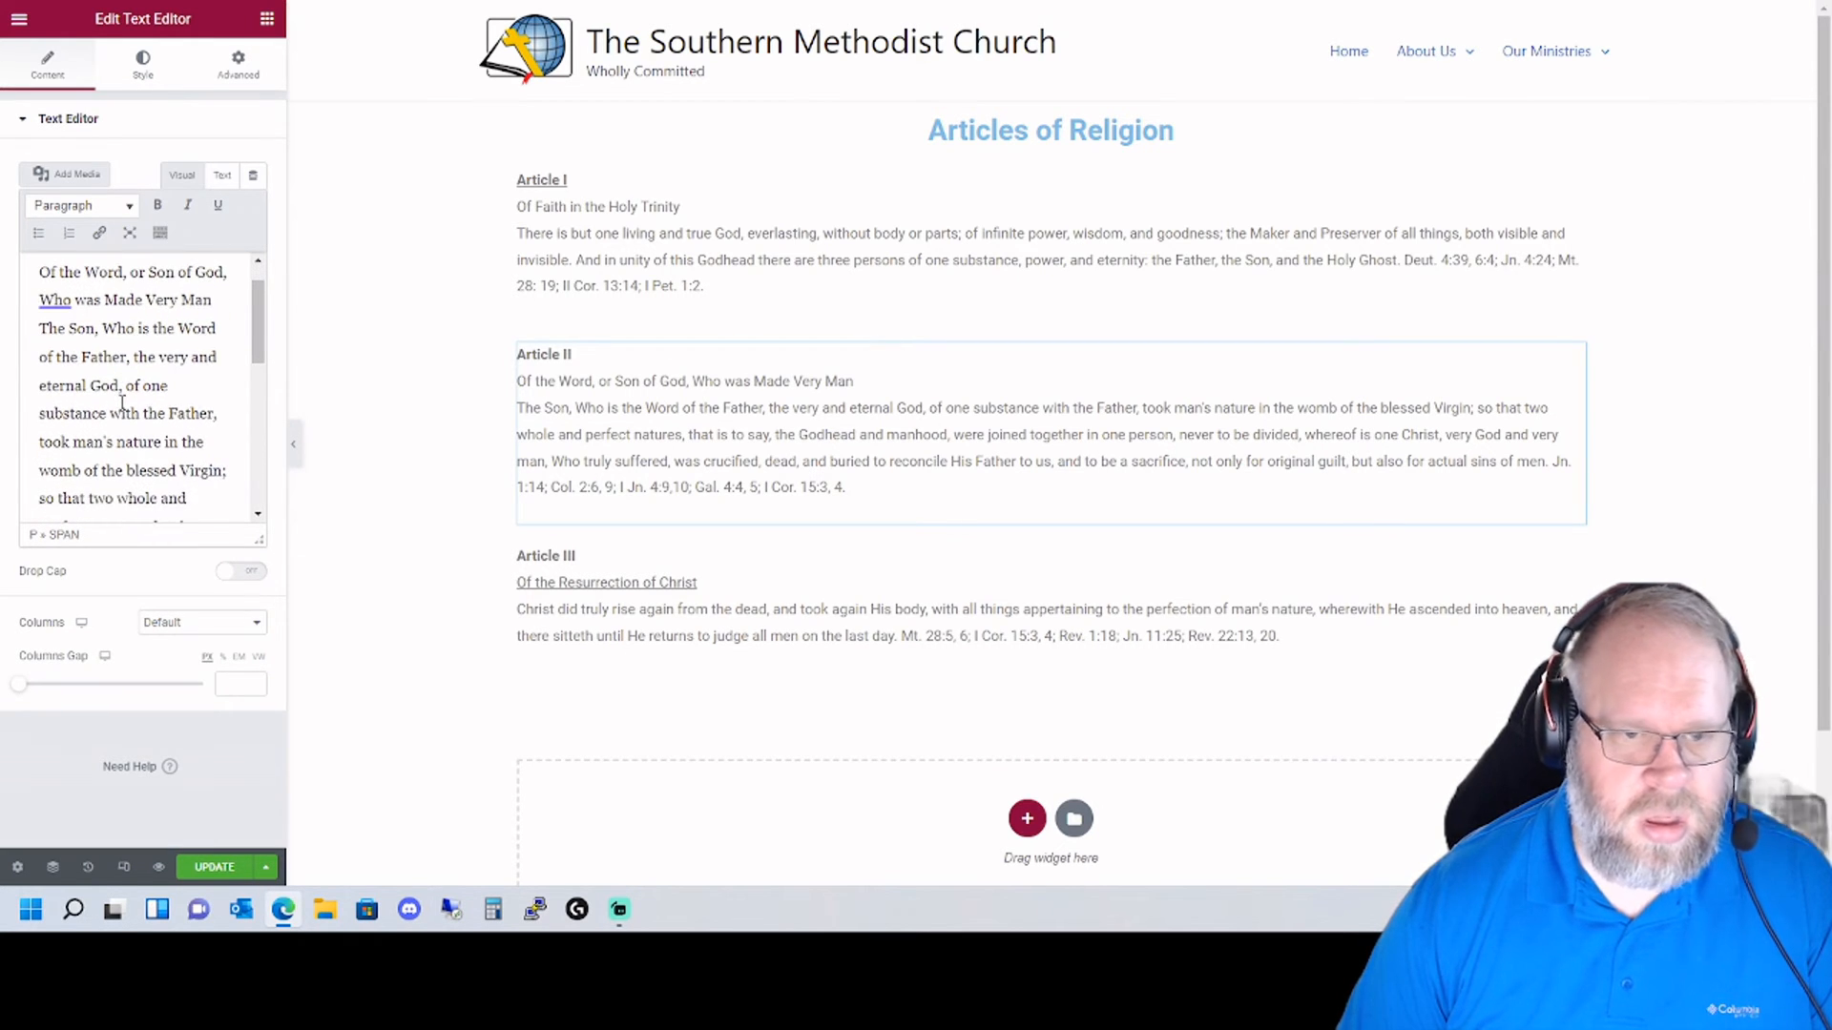
drag(208, 302, 45, 286)
scroll(149, 391, up, 1)
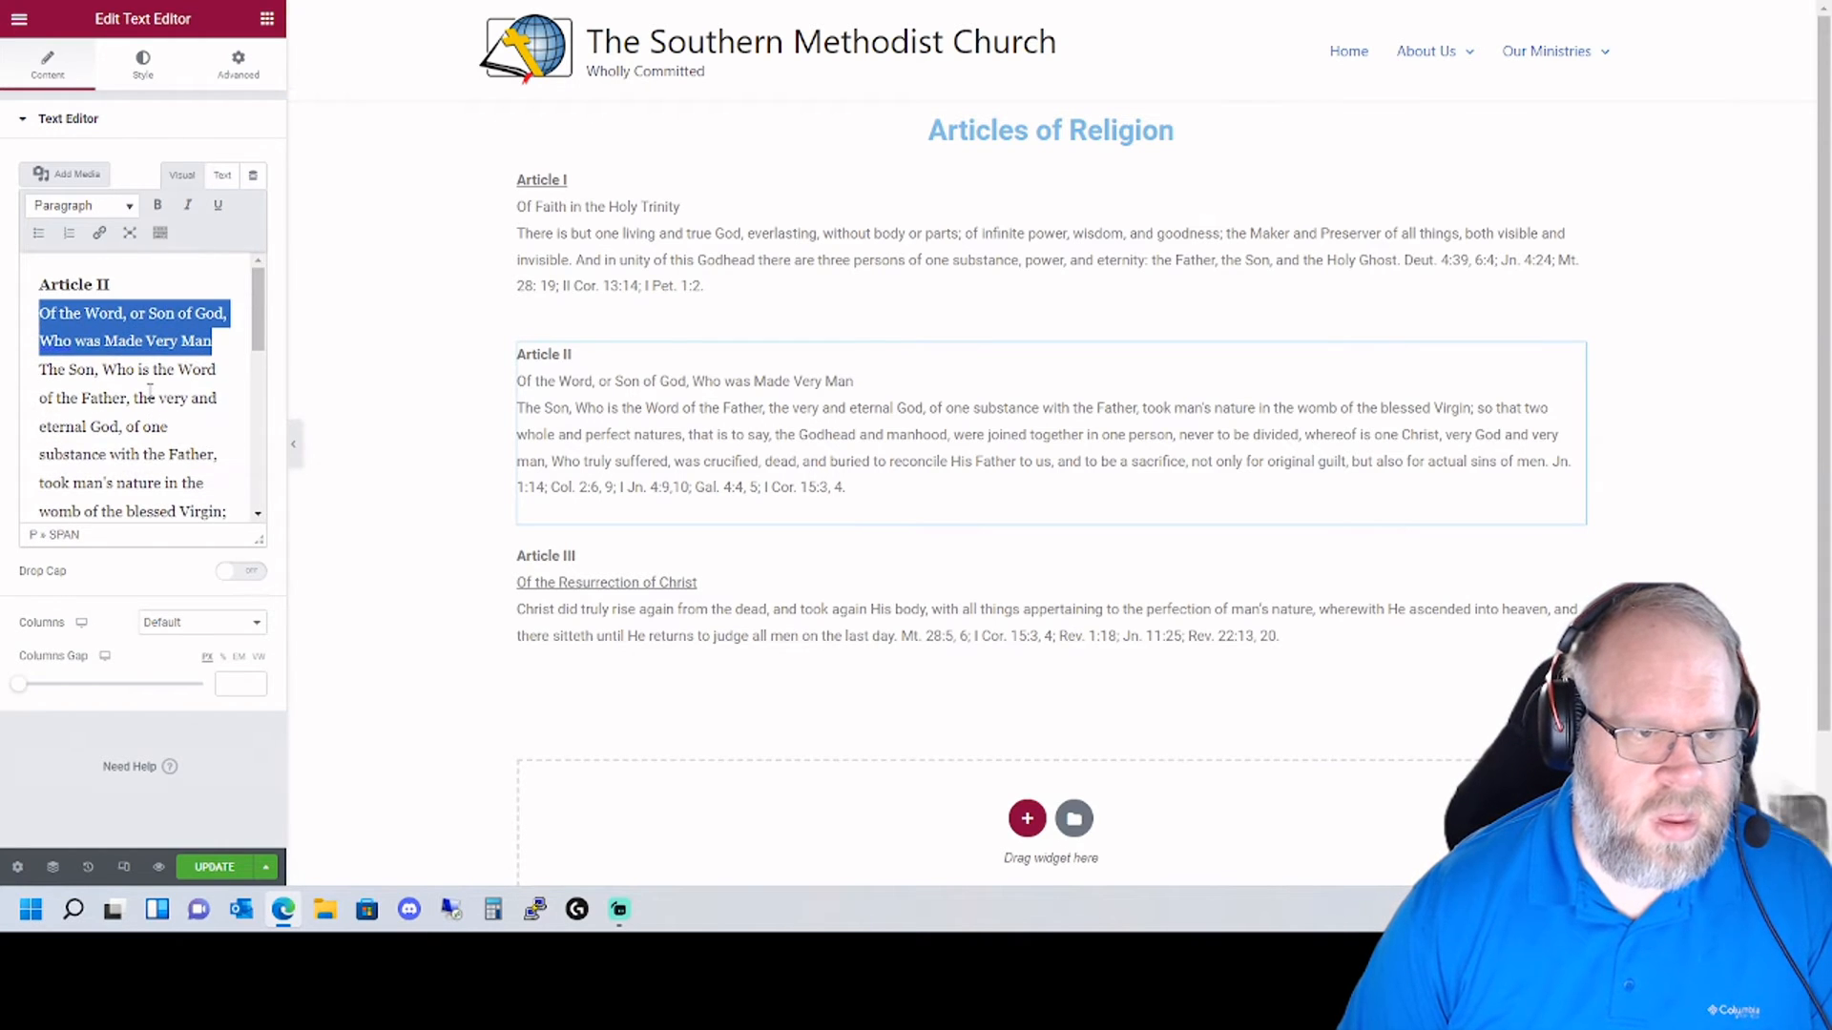
click(218, 205)
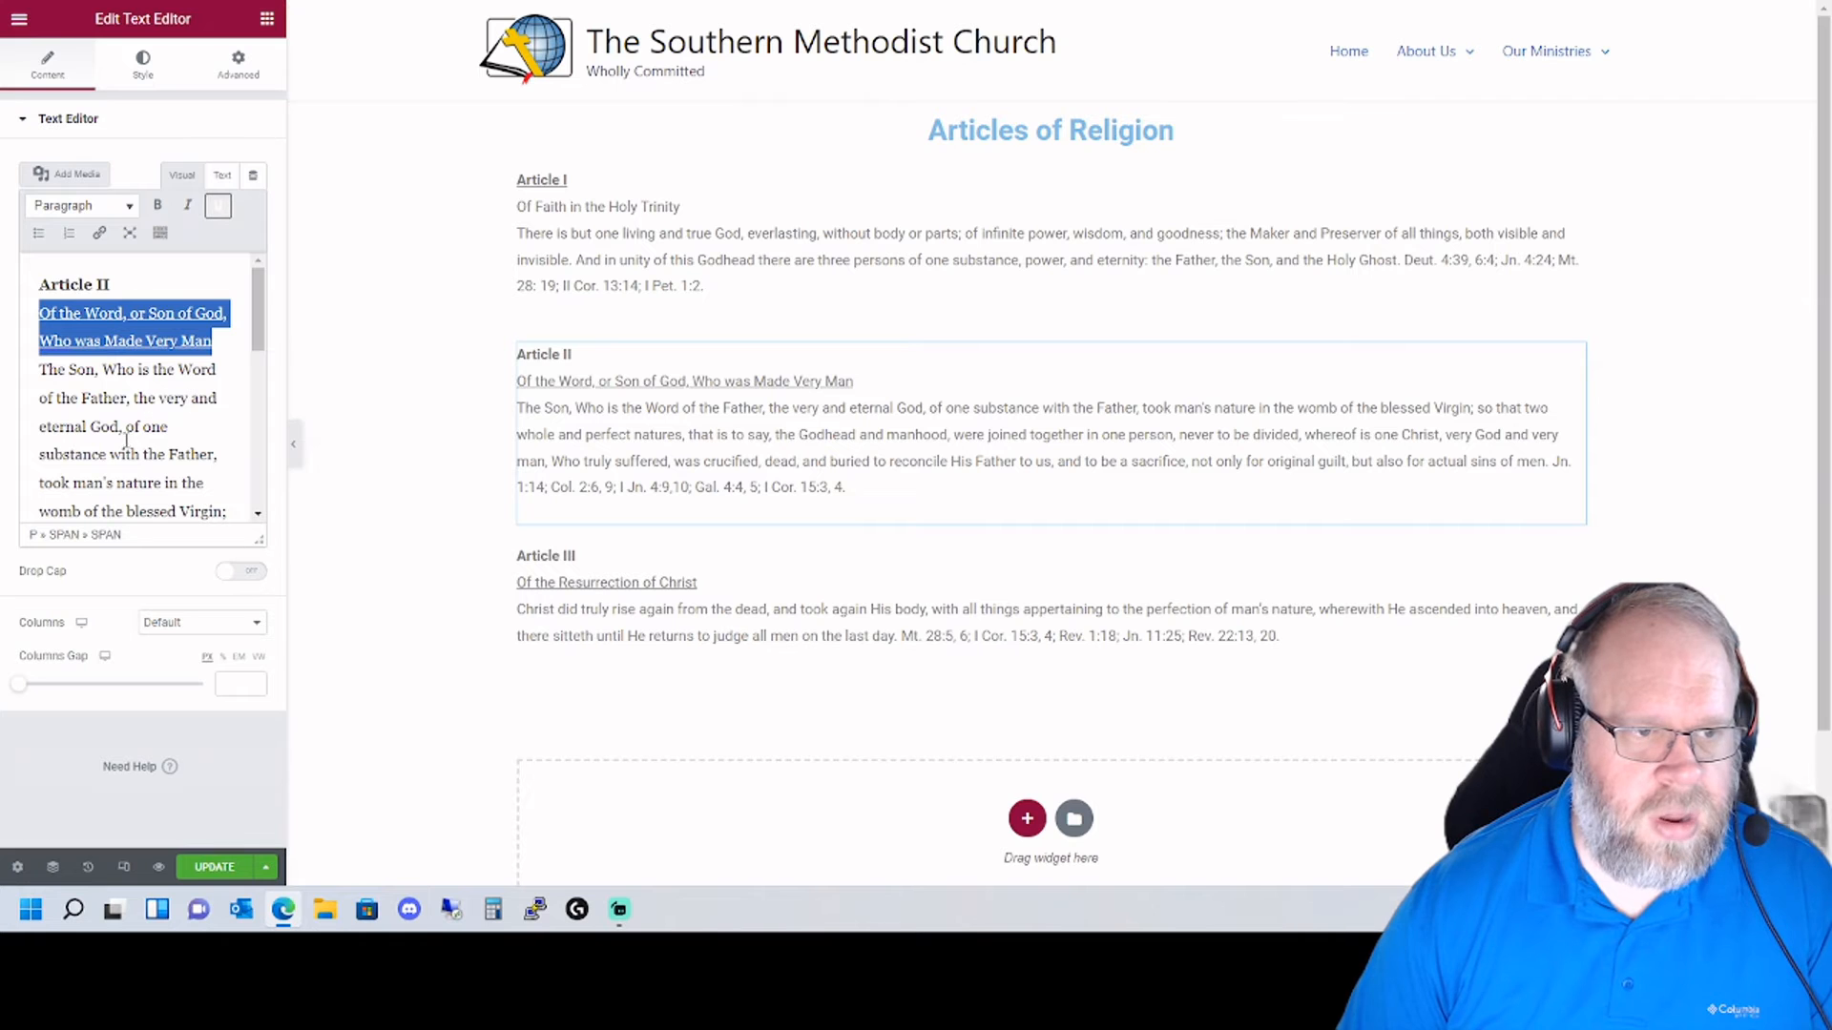
- Underline the Article I subtitle "Of Faith in the Holy Trinity" instead of the heading, and move the Article I widget below Article II
click(562, 233)
drag(107, 286, 221, 316)
click(218, 205)
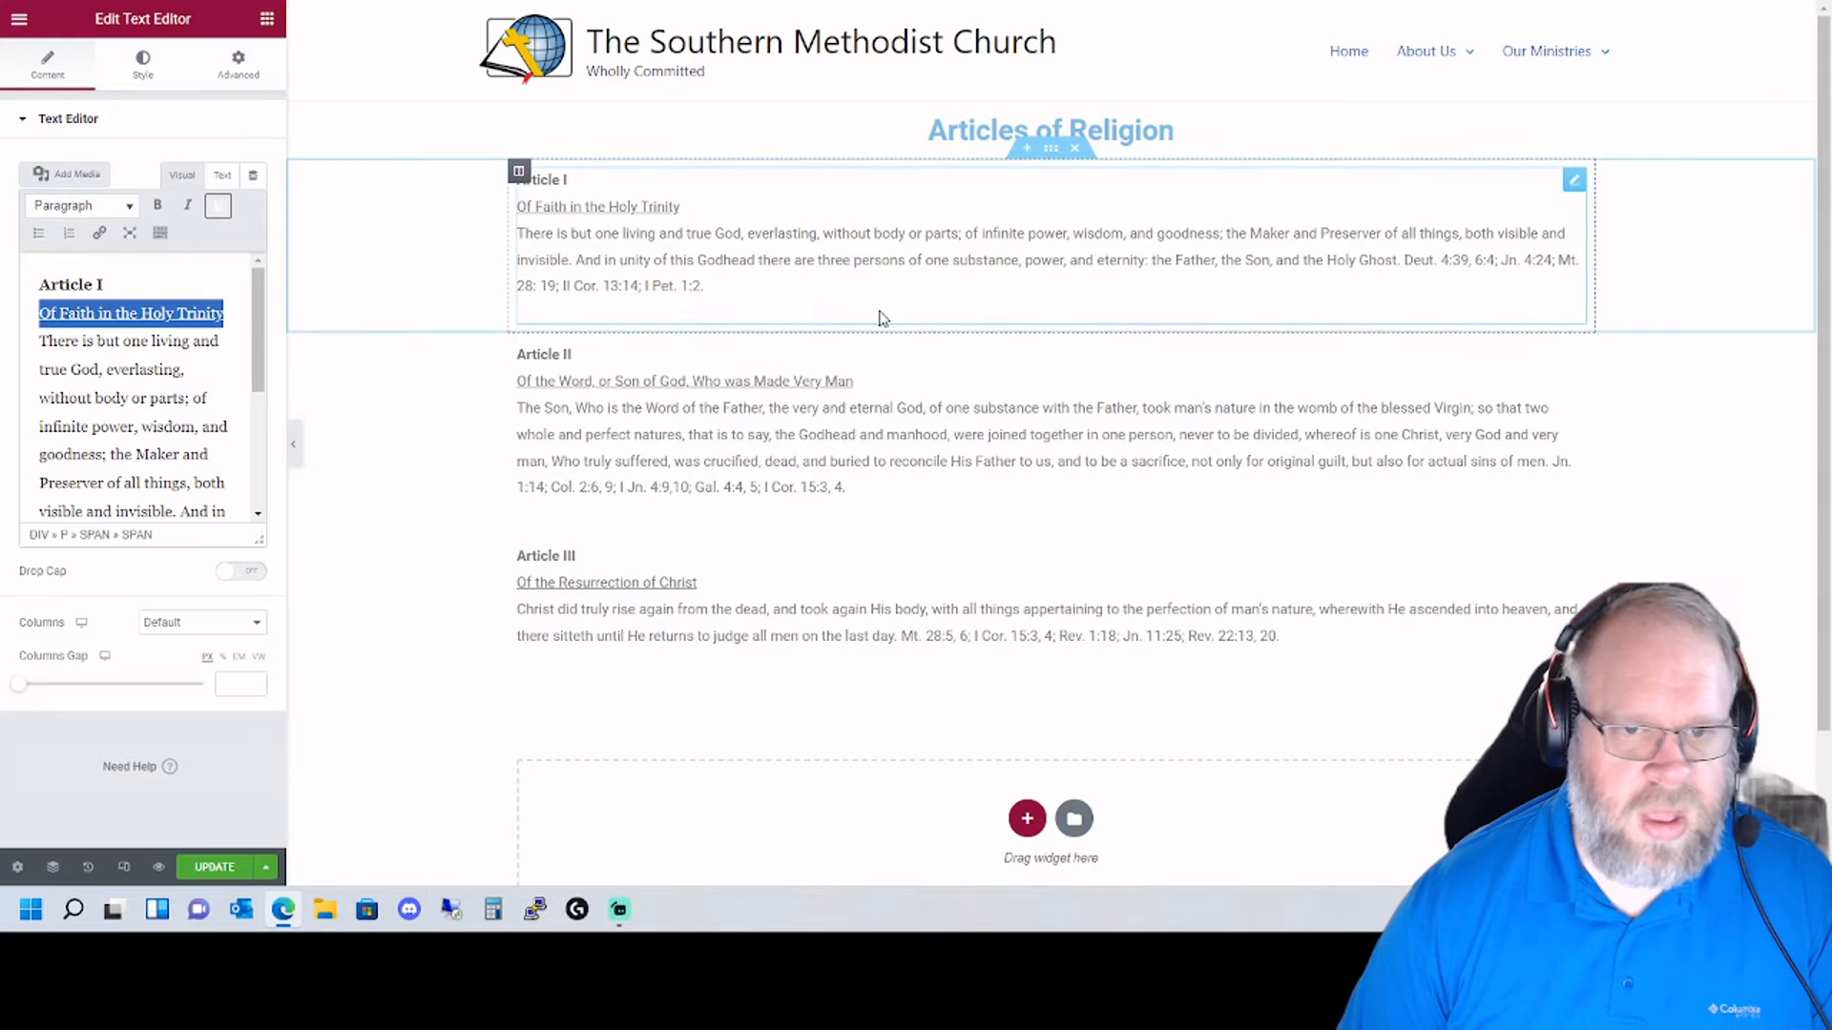
drag(591, 239, 632, 541)
- Add a single-column section below Article III and place a text editor widget in it
scroll(649, 539, down, 3)
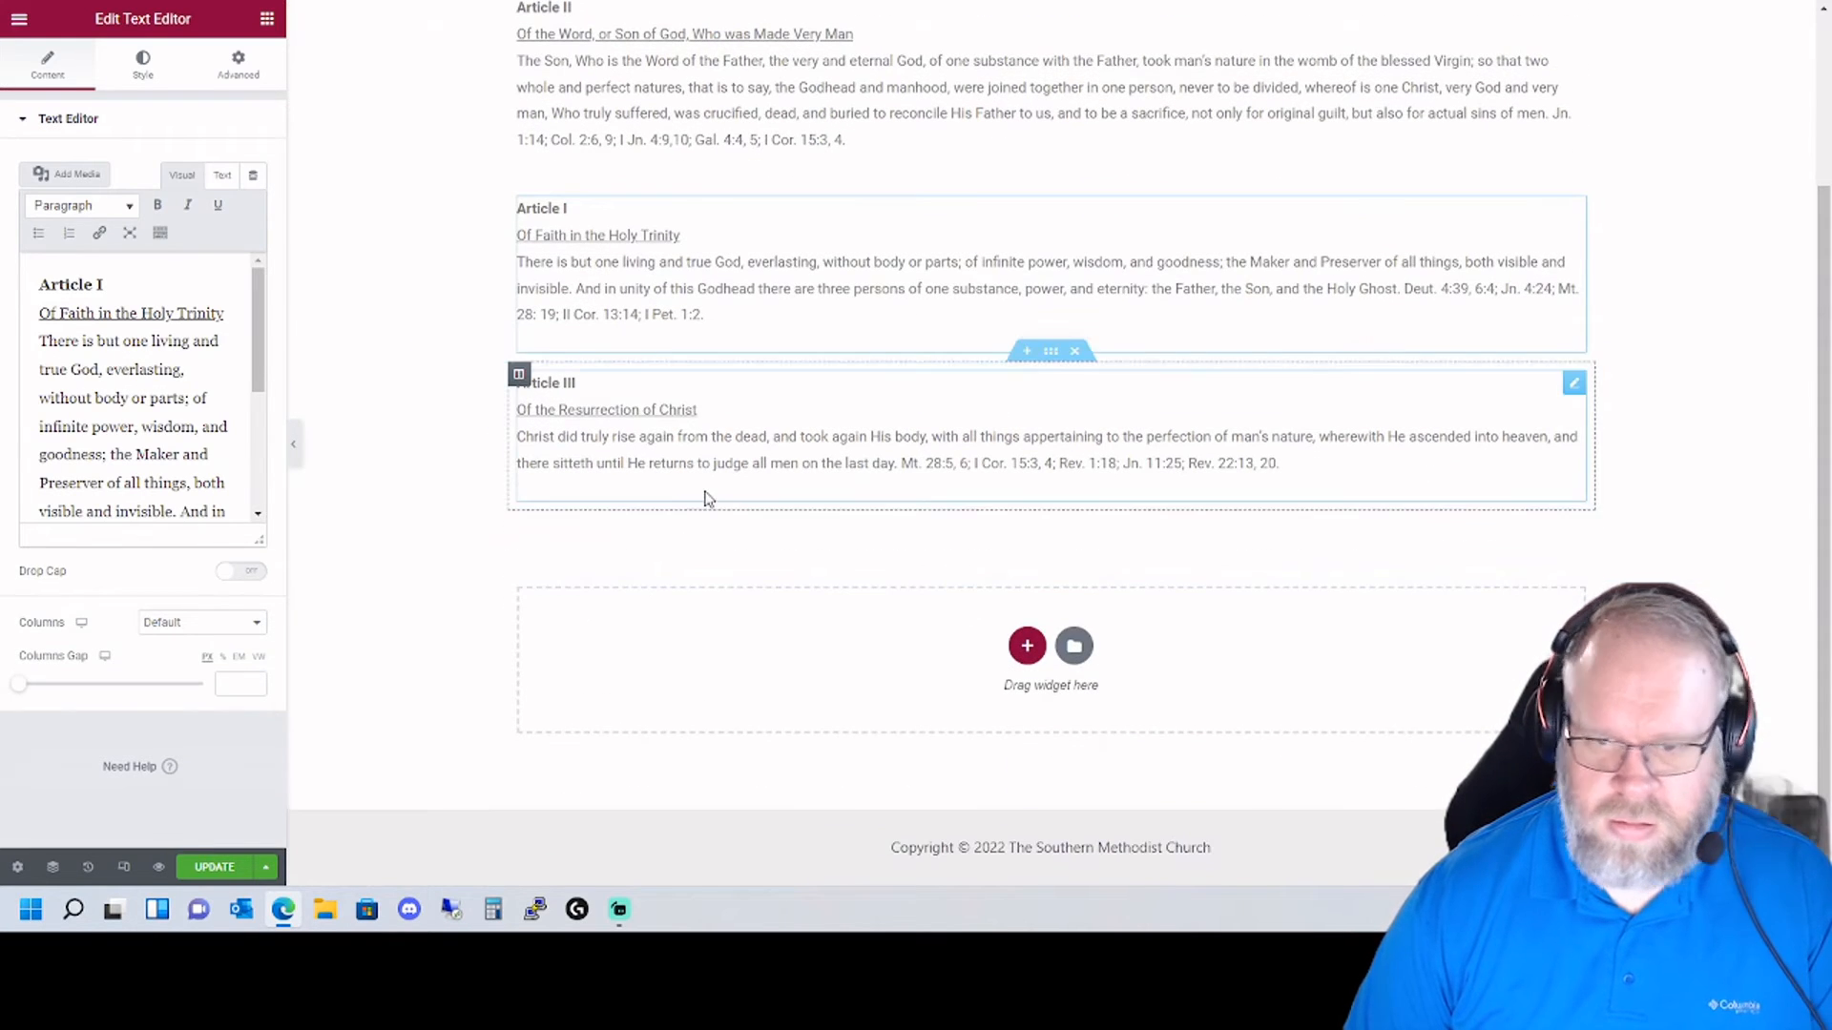
click(1026, 646)
click(826, 698)
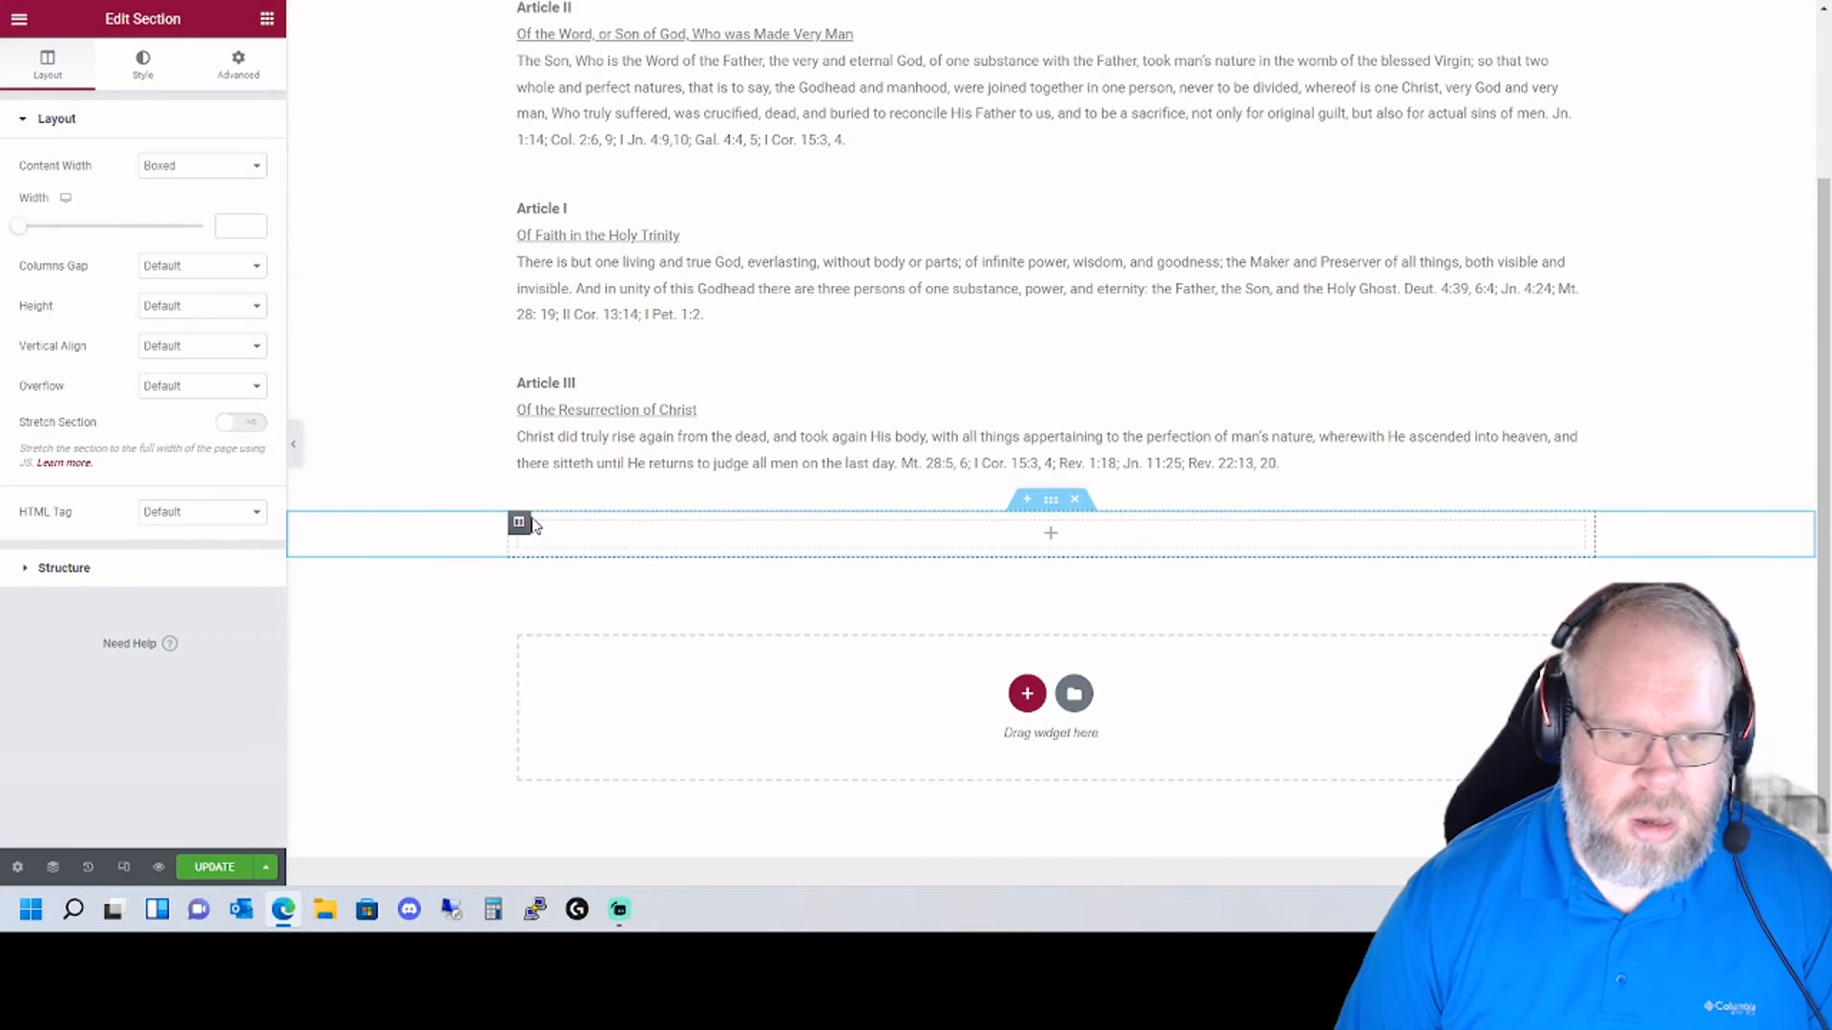
click(267, 19)
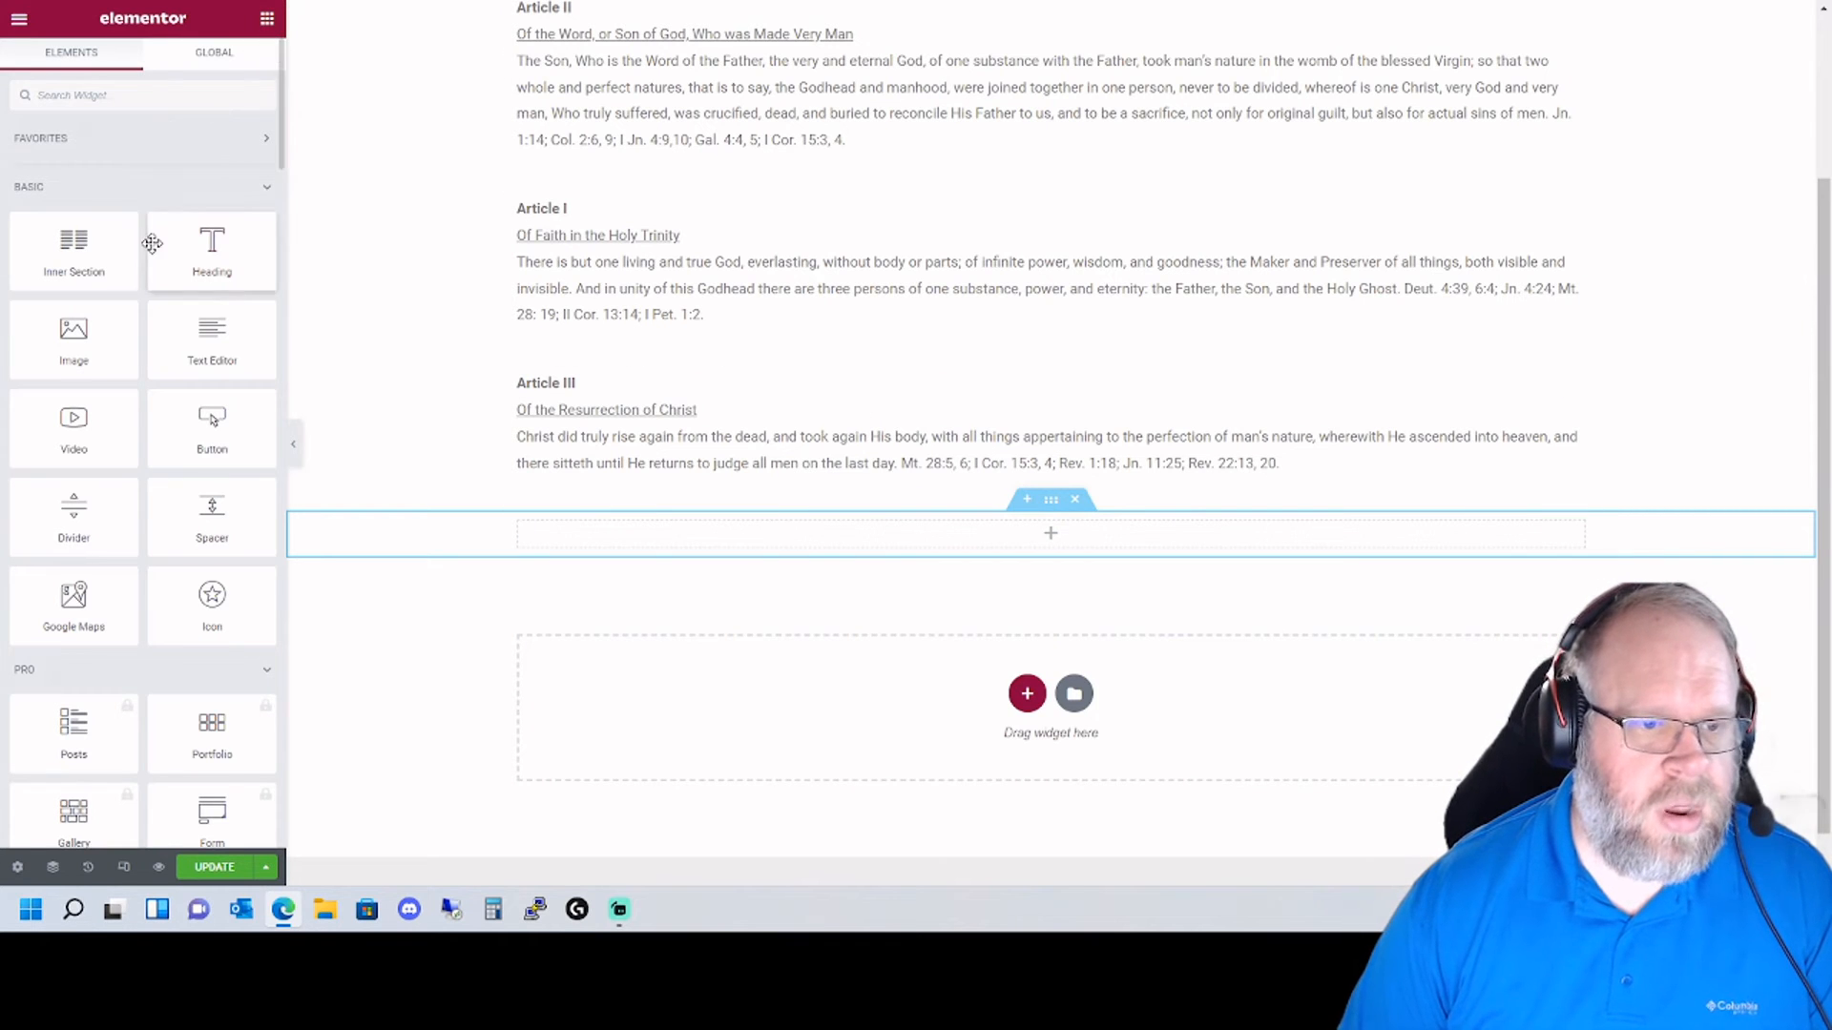
drag(212, 336, 801, 549)
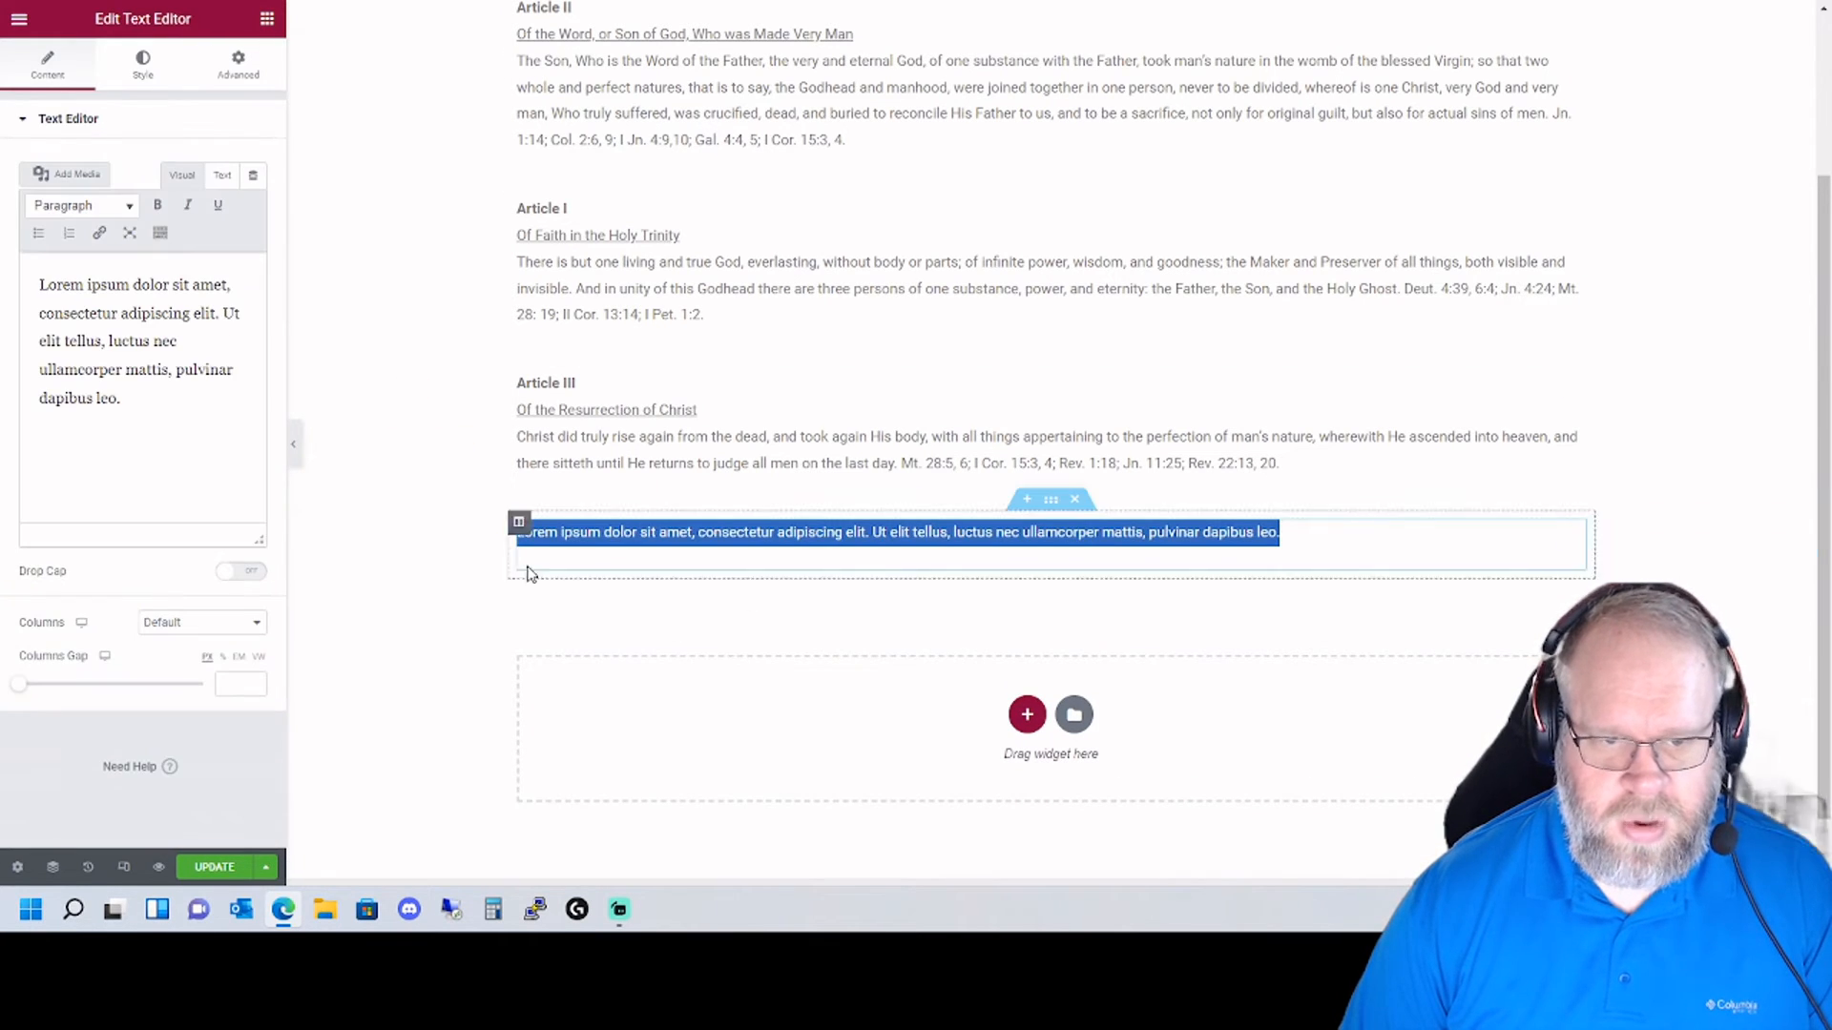
- Switch to the old church website and look through the Articles of Religion down to Article XXV
key(alt+Tab)
scroll(518, 584, down, 10)
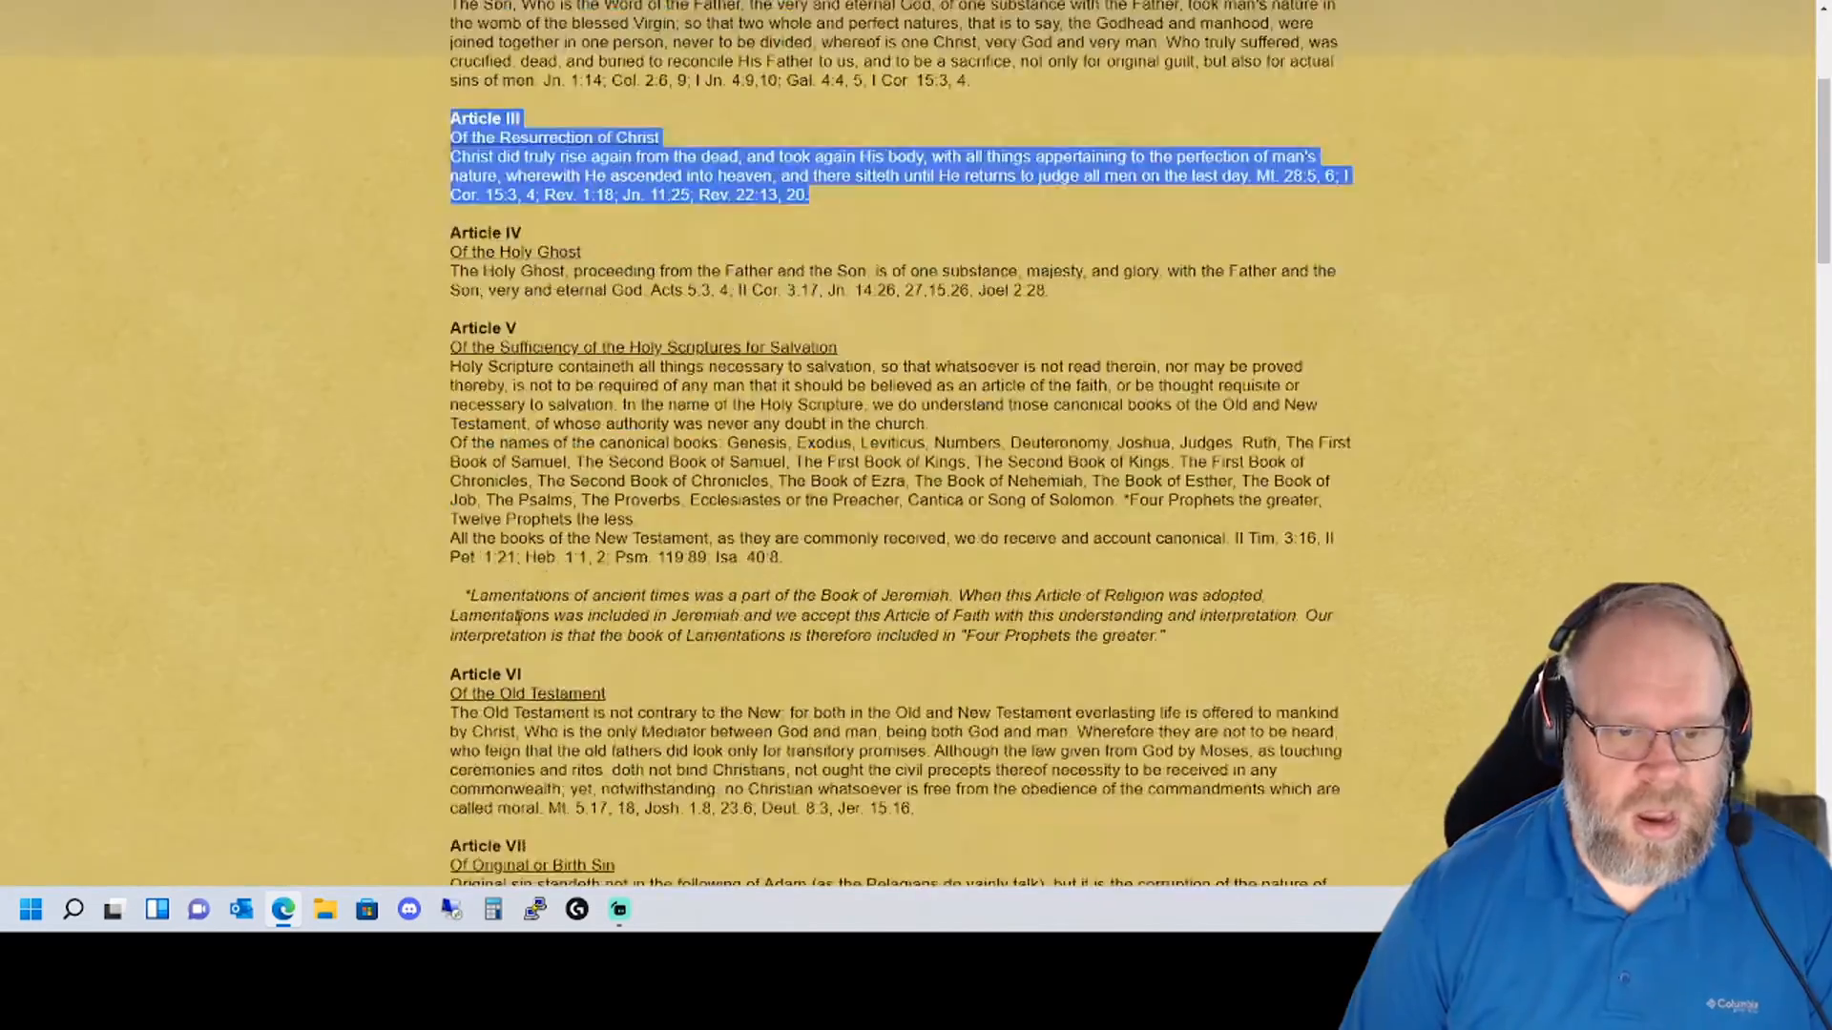
scroll(518, 584, down, 15)
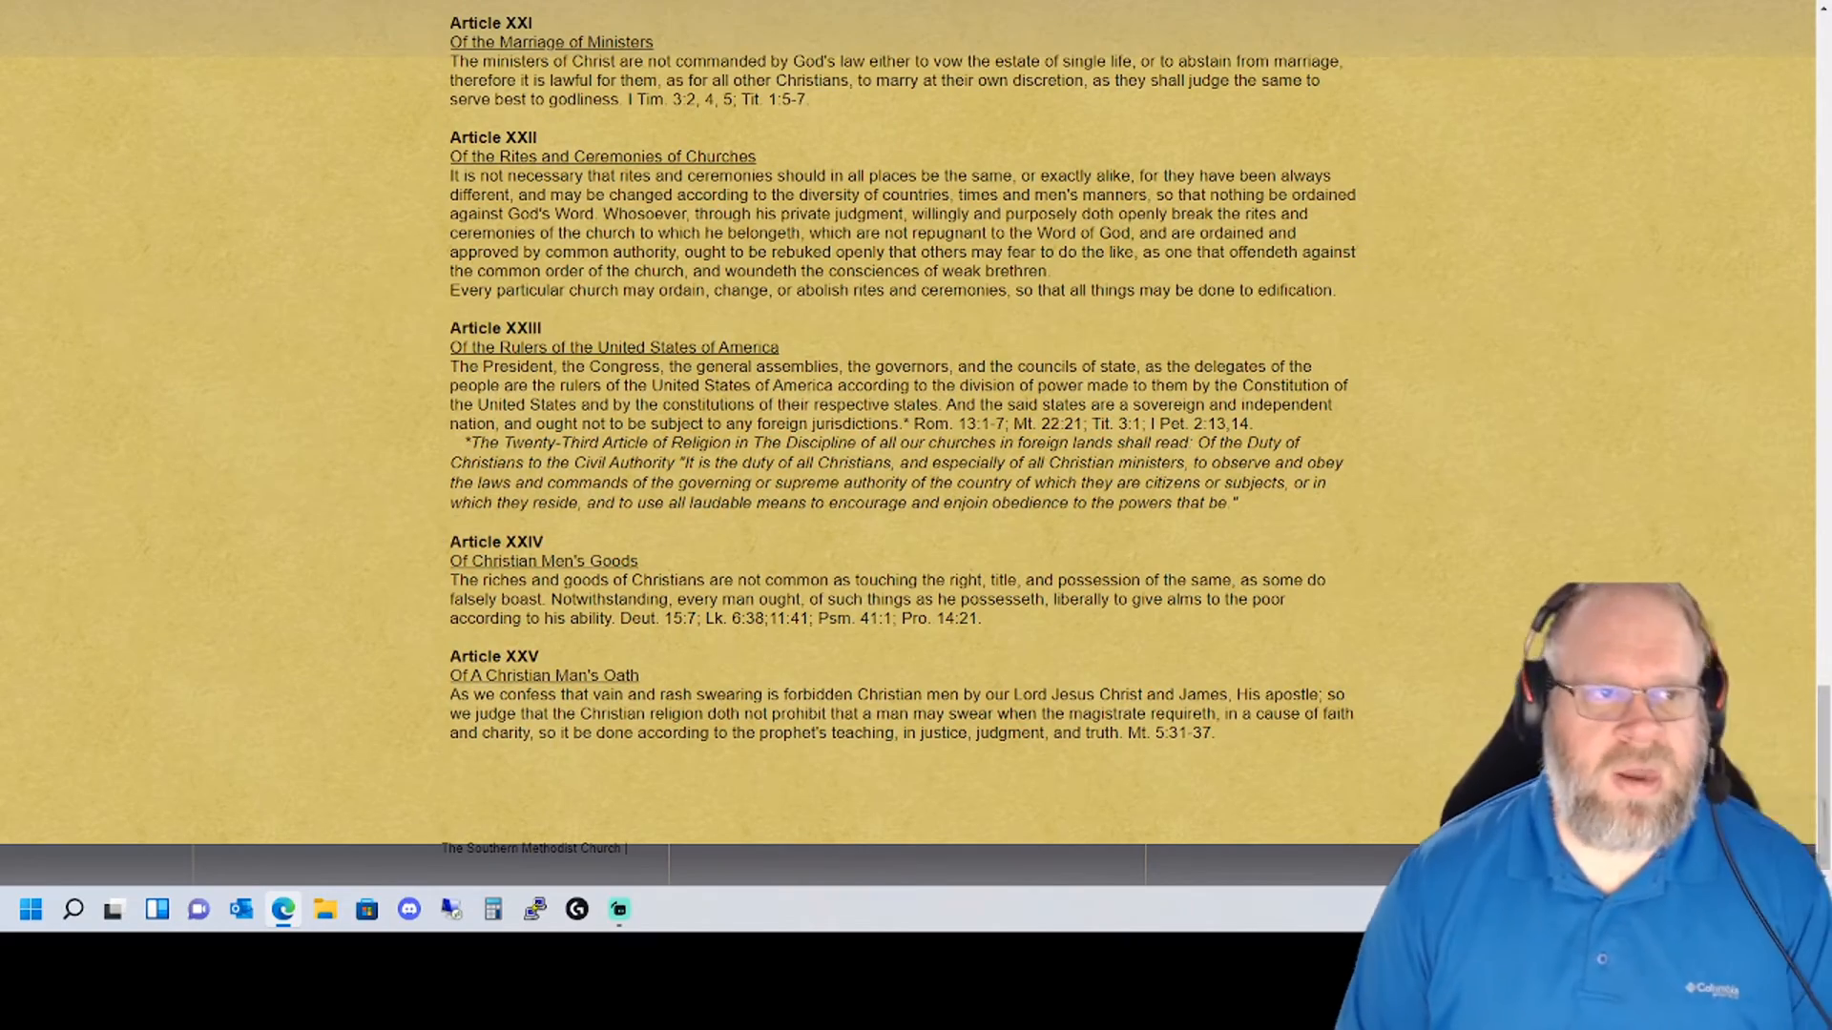
key(alt+Tab)
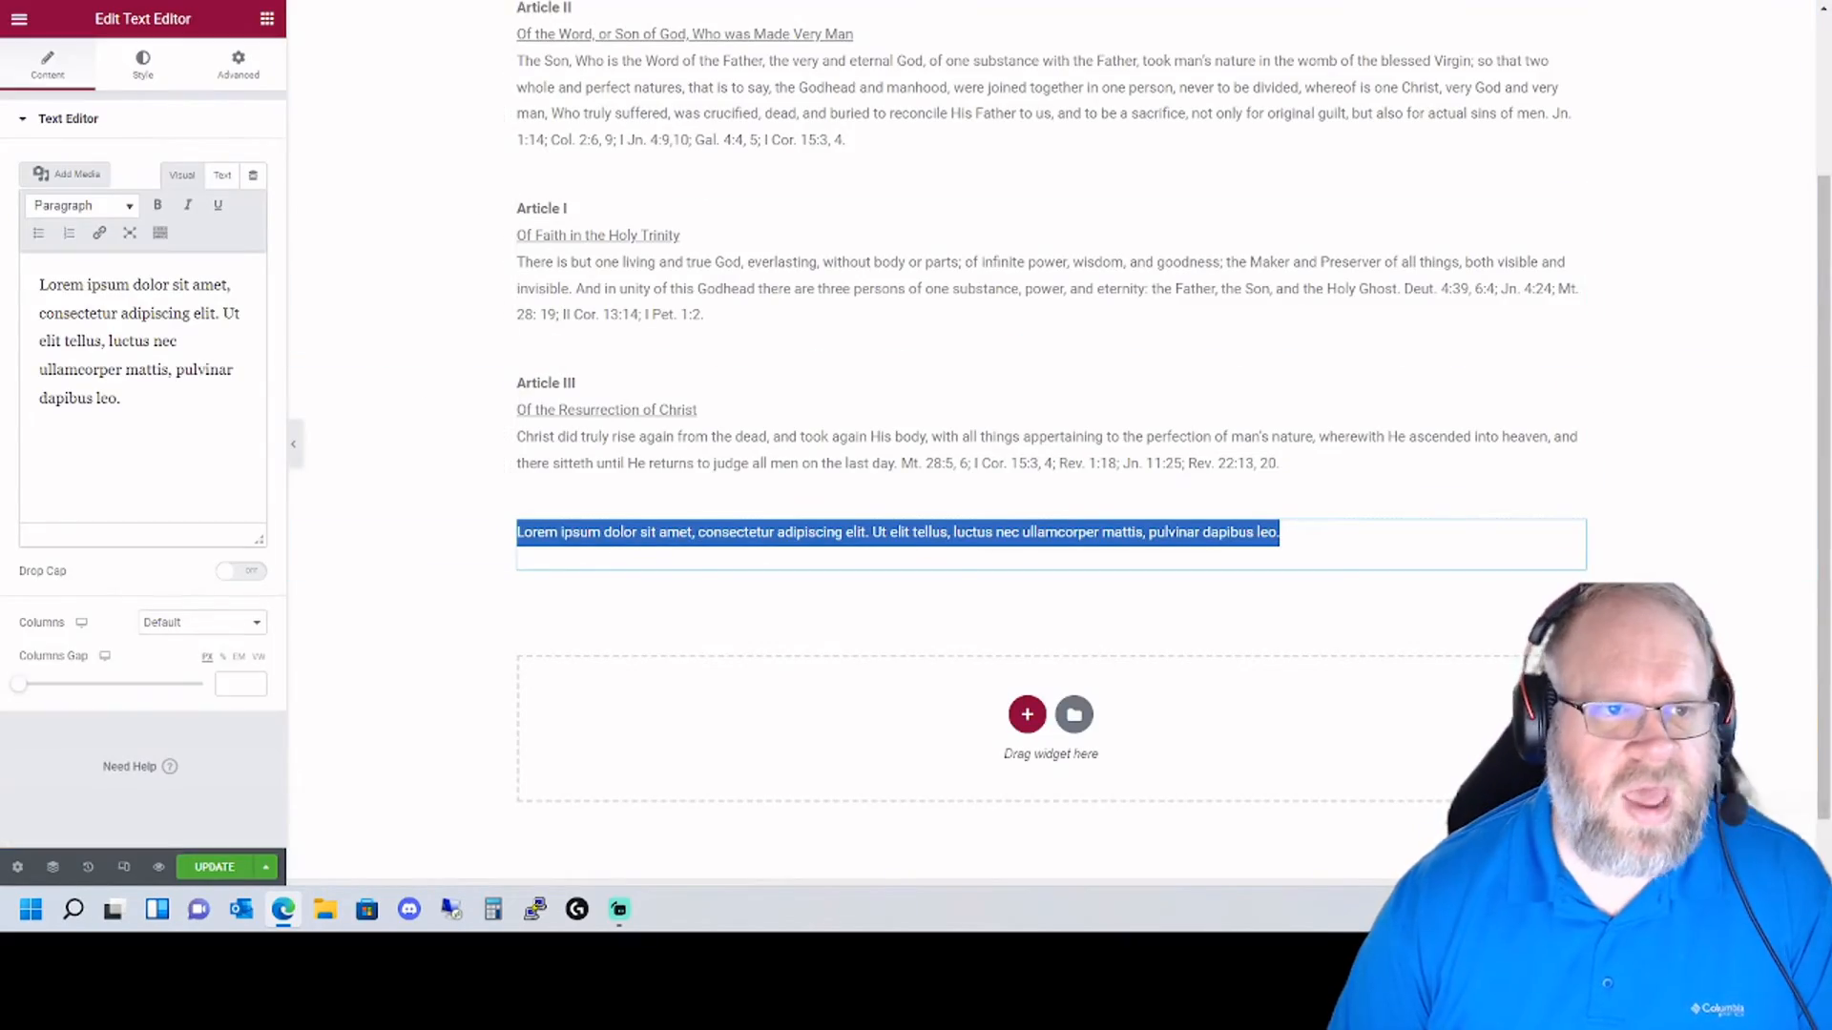
key(alt+Tab)
scroll(557, 799, up, 20)
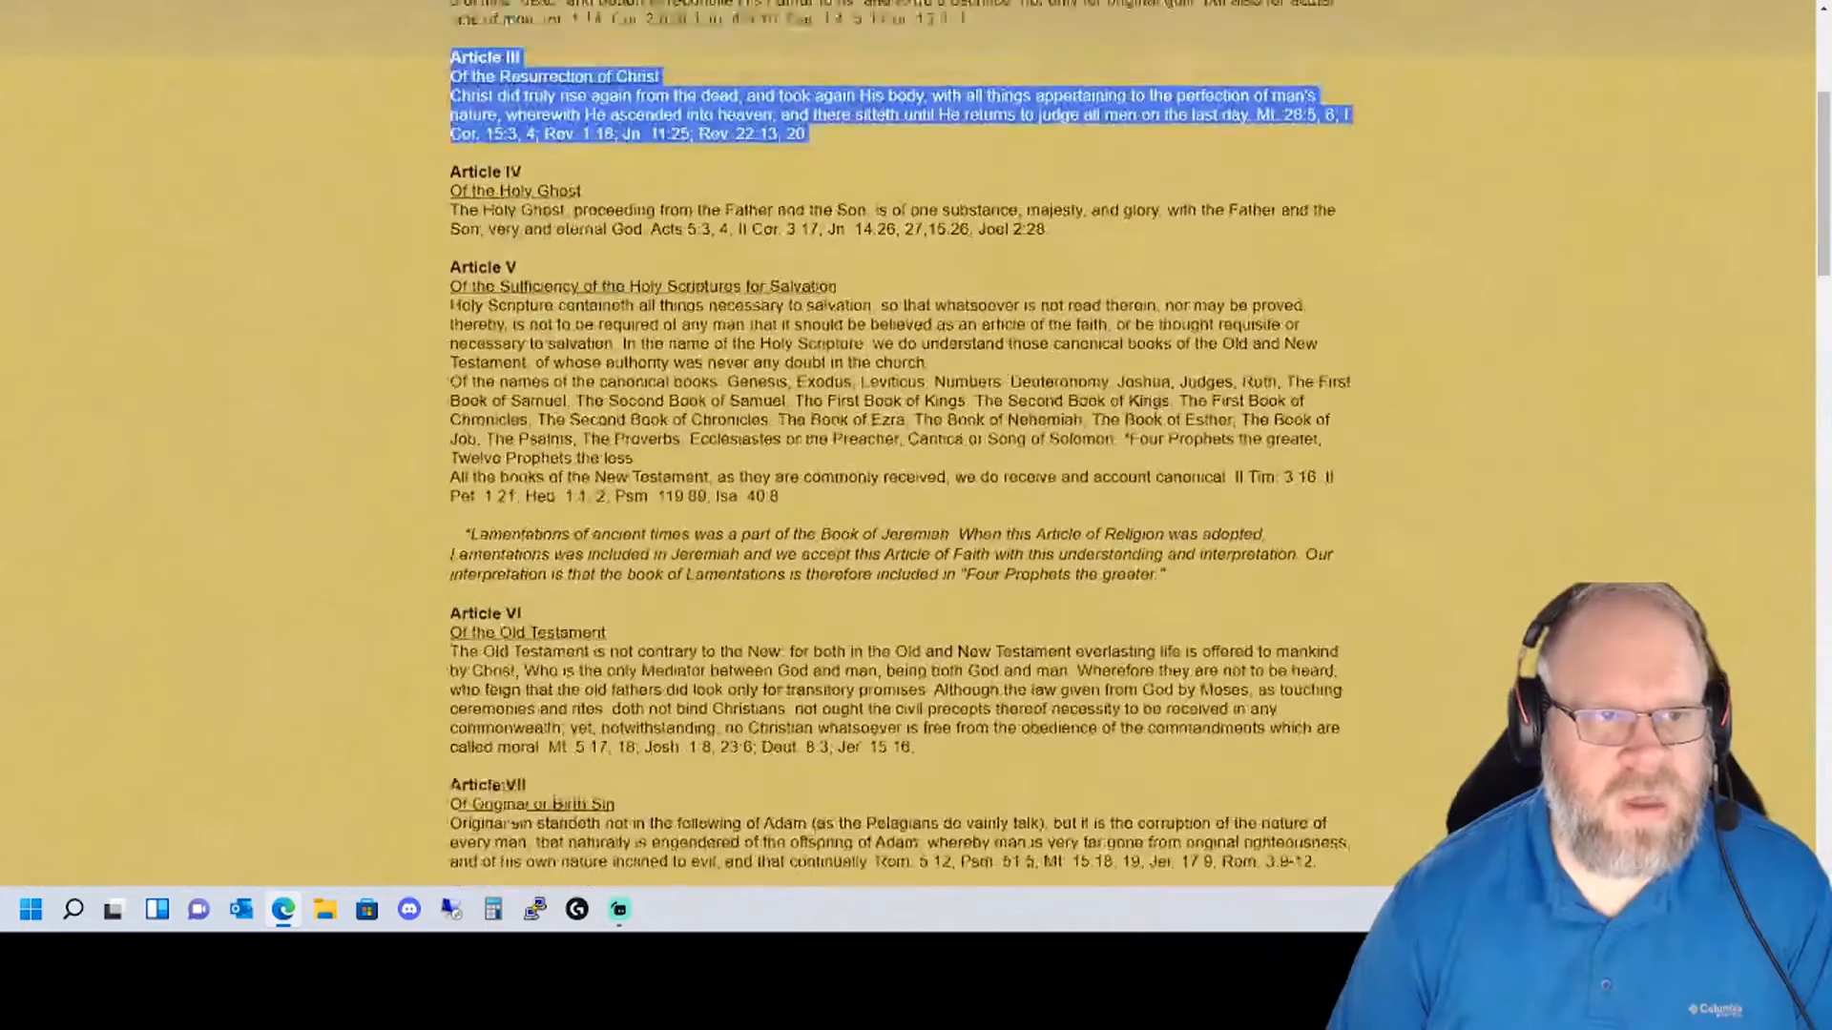
scroll(556, 800, up, 3)
scroll(554, 572, down, 1)
scroll(551, 430, up, 1)
scroll(548, 311, down, 1)
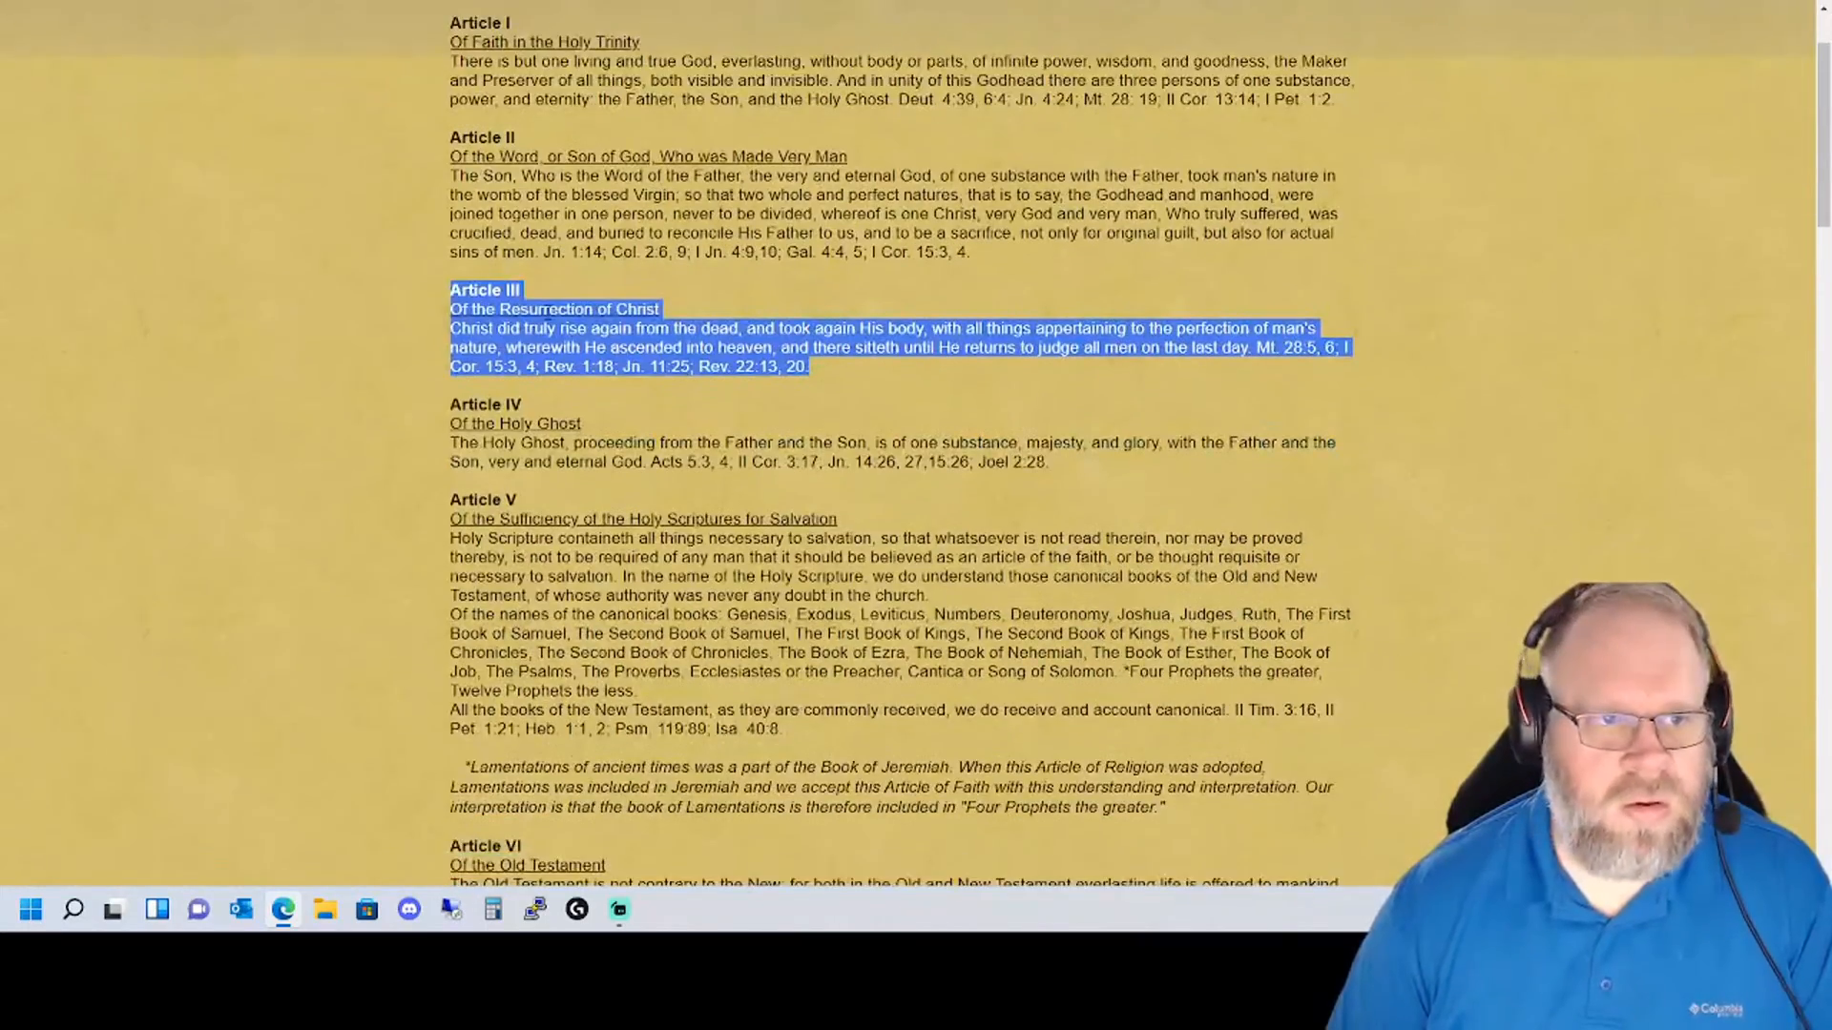
scroll(548, 315, up, 2)
- Copy Article IV from the old church website and paste it over the new widget's placeholder text
click(672, 551)
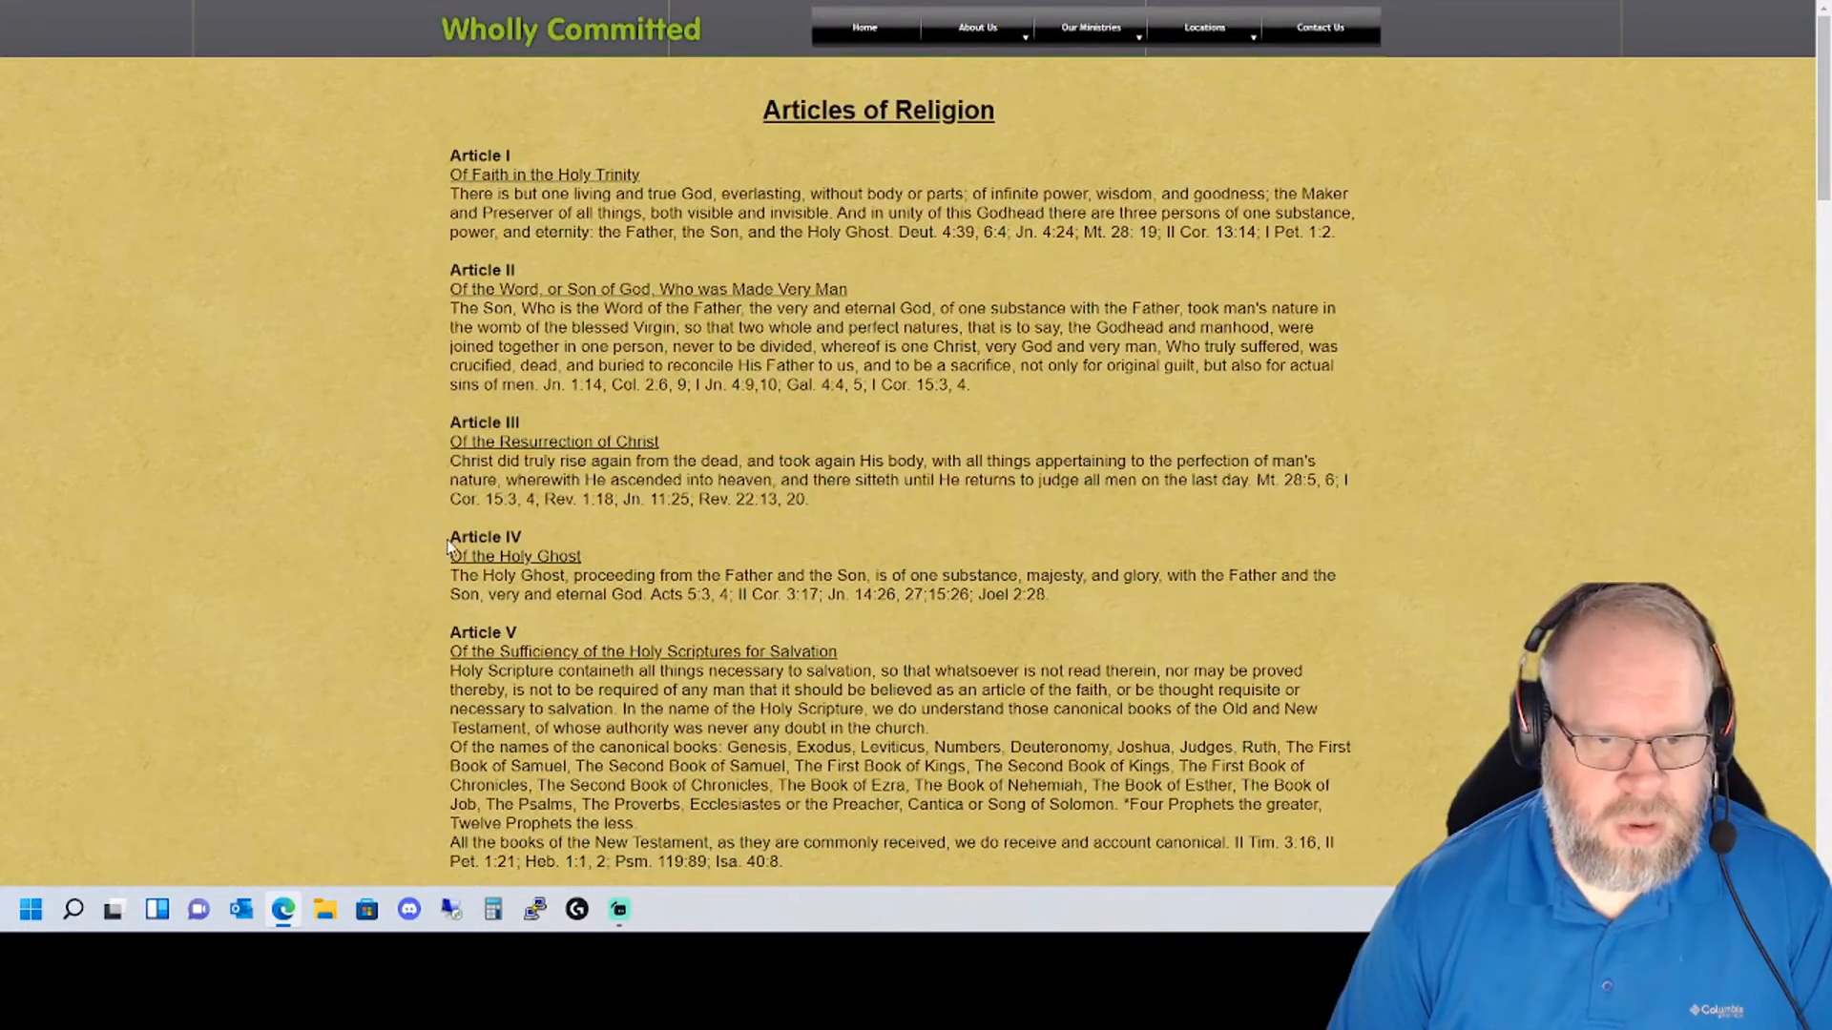
drag(448, 546, 790, 576)
drag(1050, 596, 461, 537)
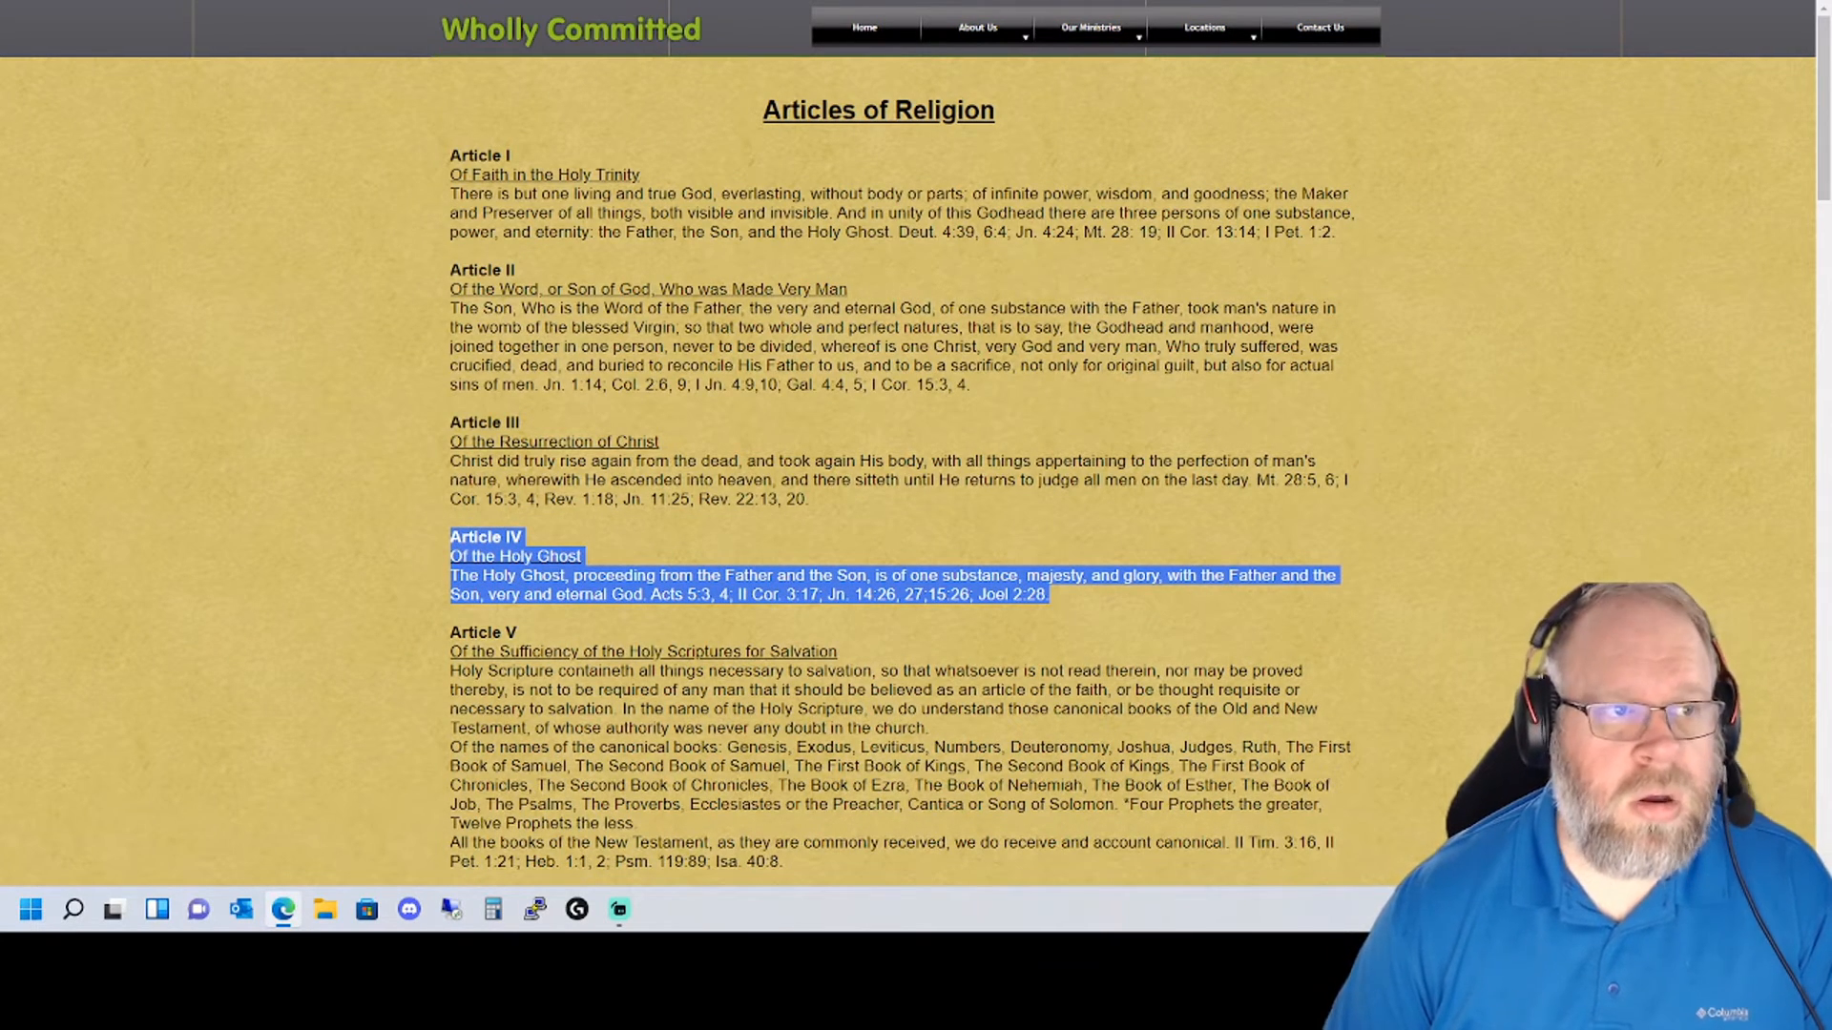
key(ctrl+Tab)
drag(124, 401, 5, 272)
text(Article IV Of the Holy Ghost The Holy Ghost, proceeding from the Father and the Son, is of one substance, majesty, and glory, with the Father and the Son, very and eternal God. Acts 5:3, 4; II Cor. 3:17; Jn. 14:26, 27;15:26; Joel 2:28.)
- Make the "Article IV" heading bold and underline the subtitle "Of the Holy Ghost"
scroll(108, 457, up, 1)
click(158, 205)
drag(160, 328, 38, 328)
click(218, 205)
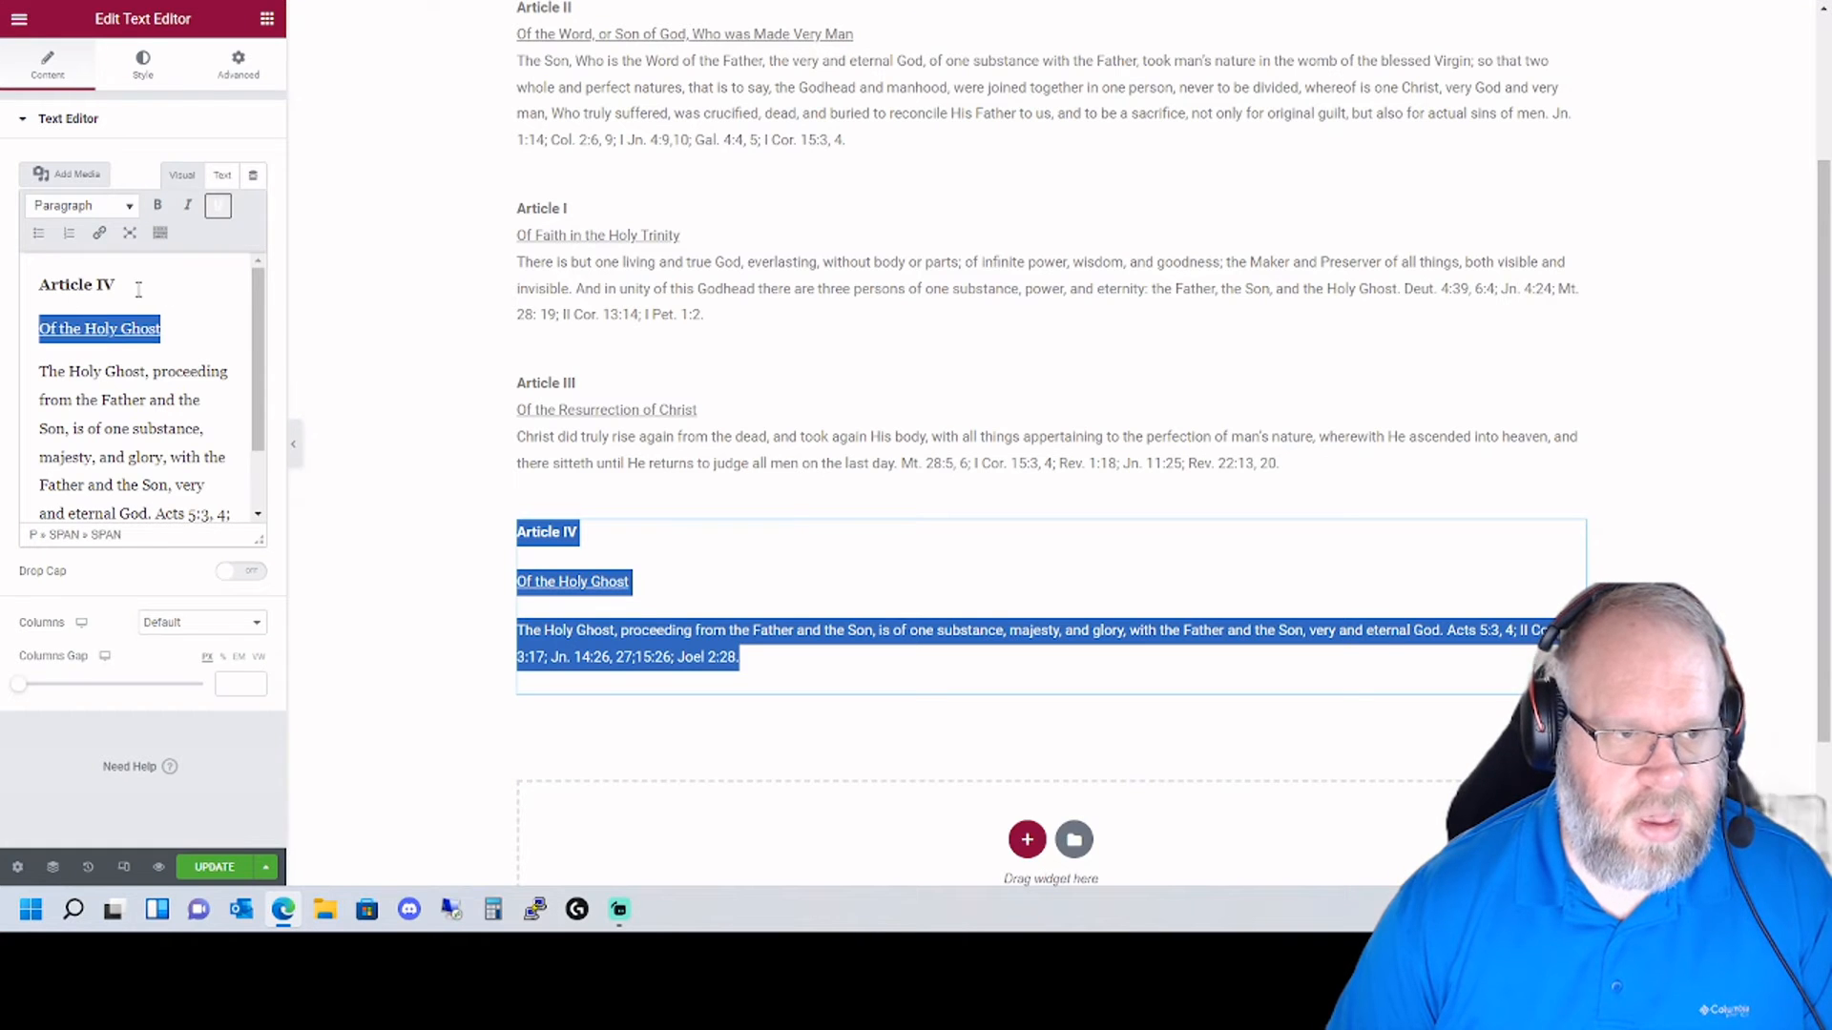
- Replace the paragraph gaps below the Article IV heading and below its subtitle with single line breaks
click(138, 287)
key(Delete)
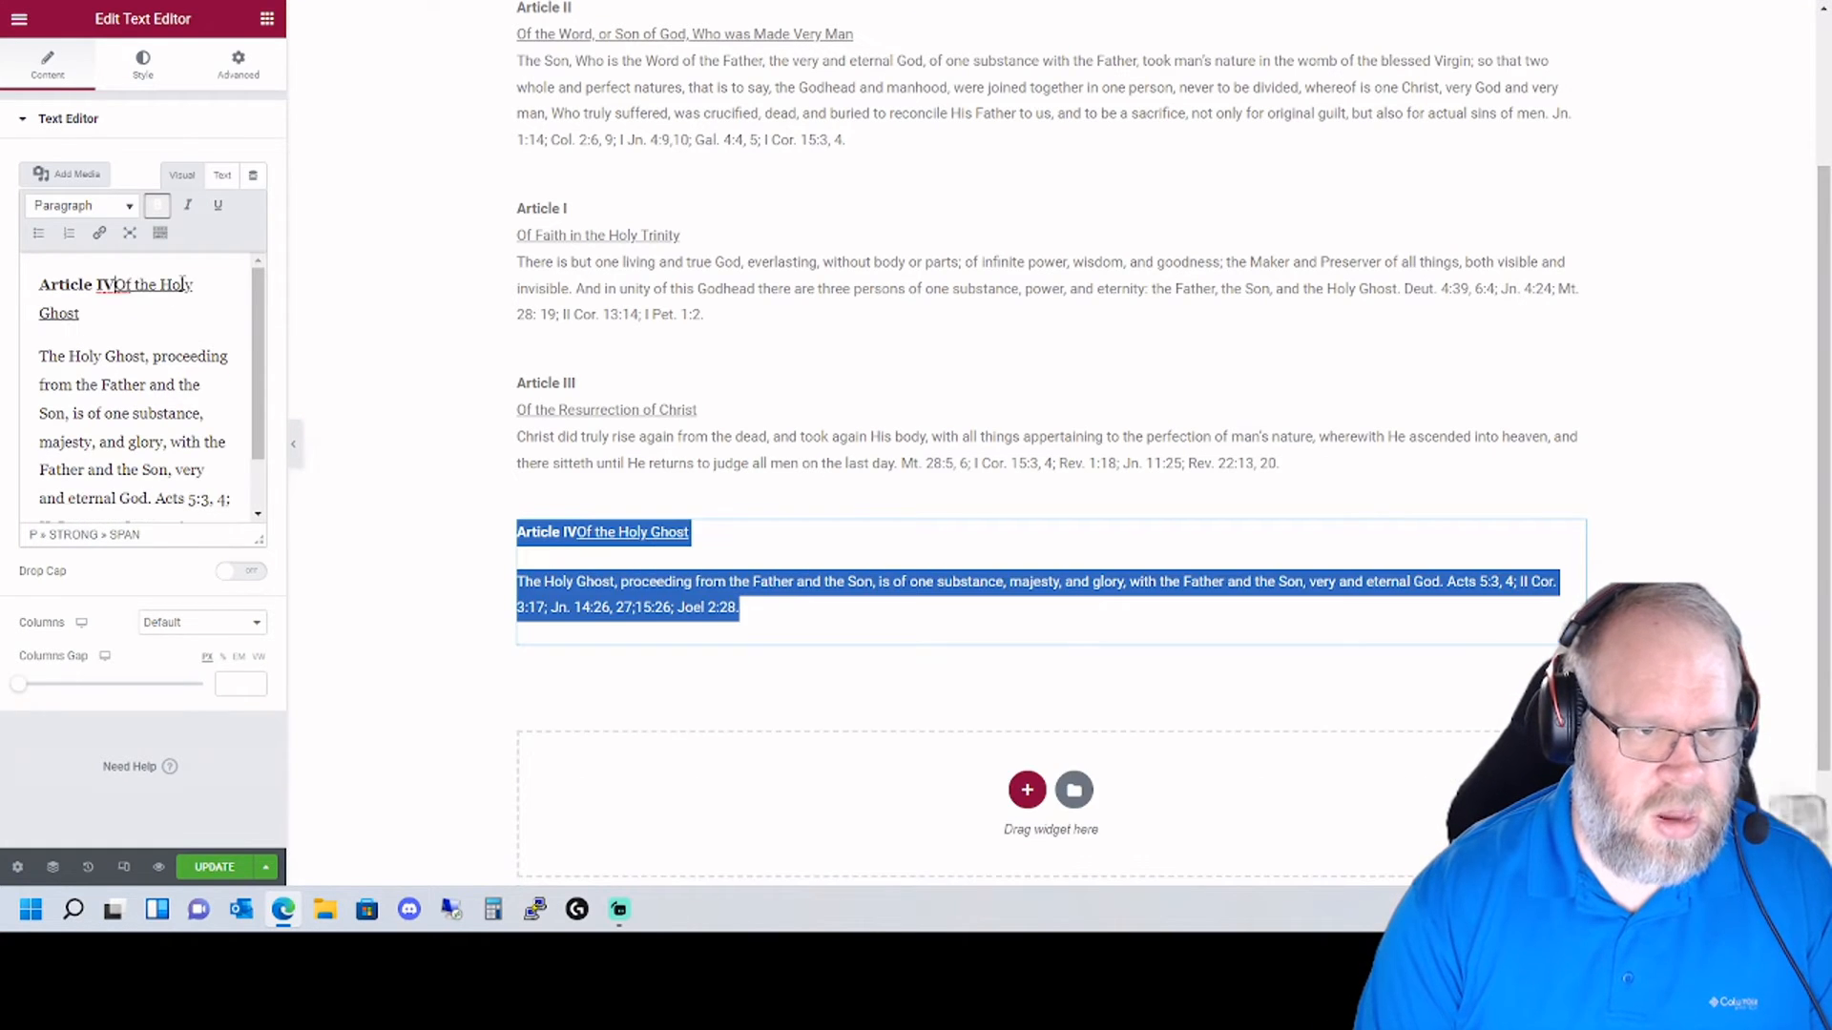
key(shift+Return)
click(181, 316)
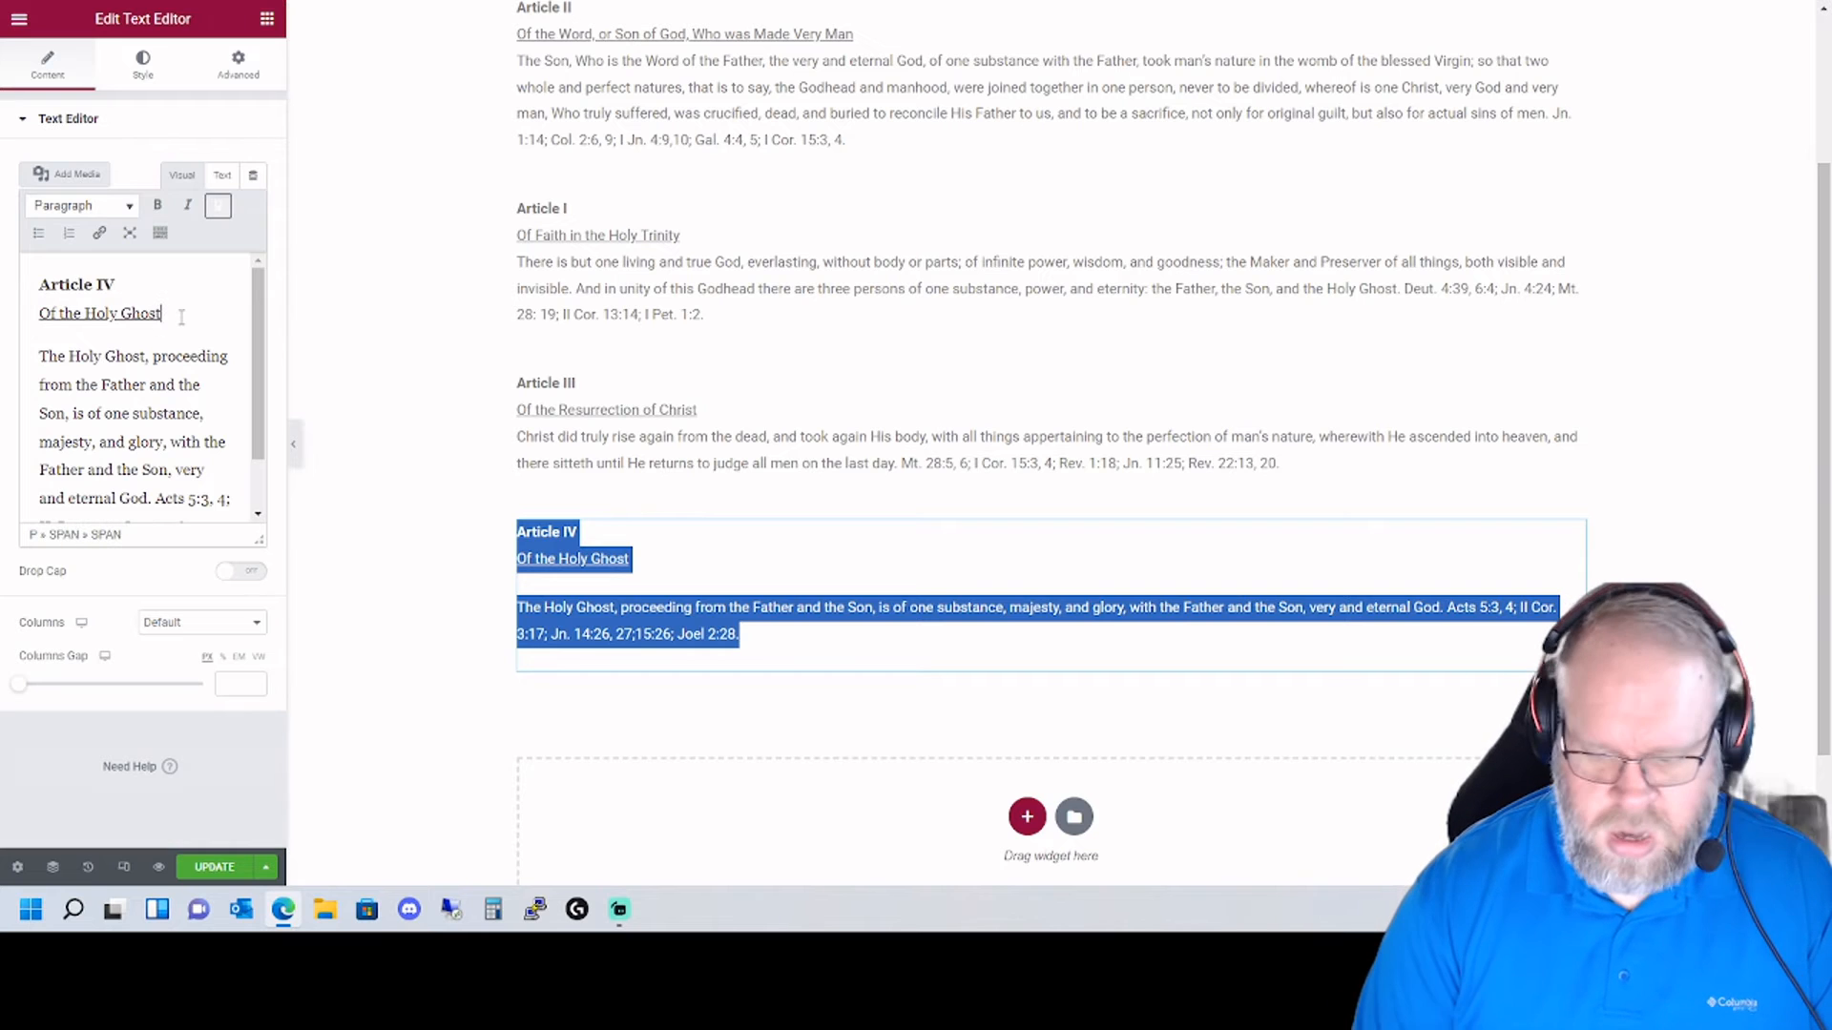
key(Delete)
key(shift+Return)
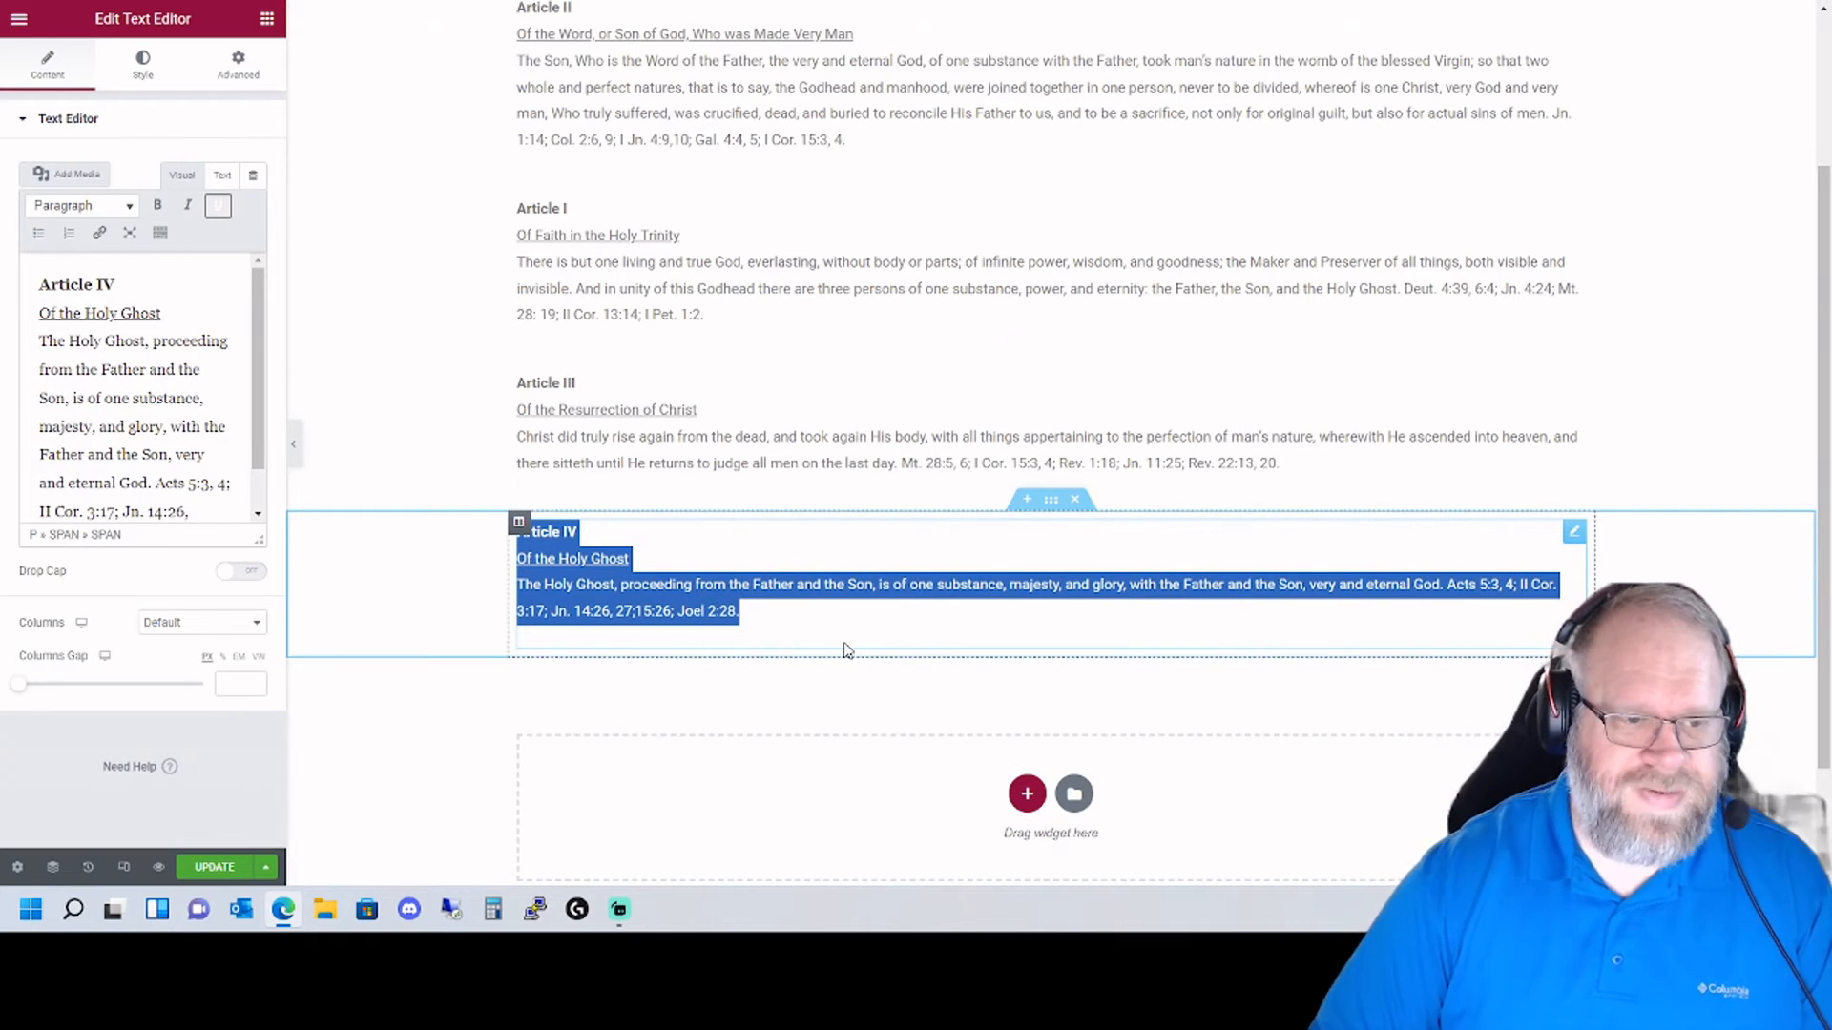
- Update the Articles of Religion page and reload its live view to review Articles I to IV
click(216, 868)
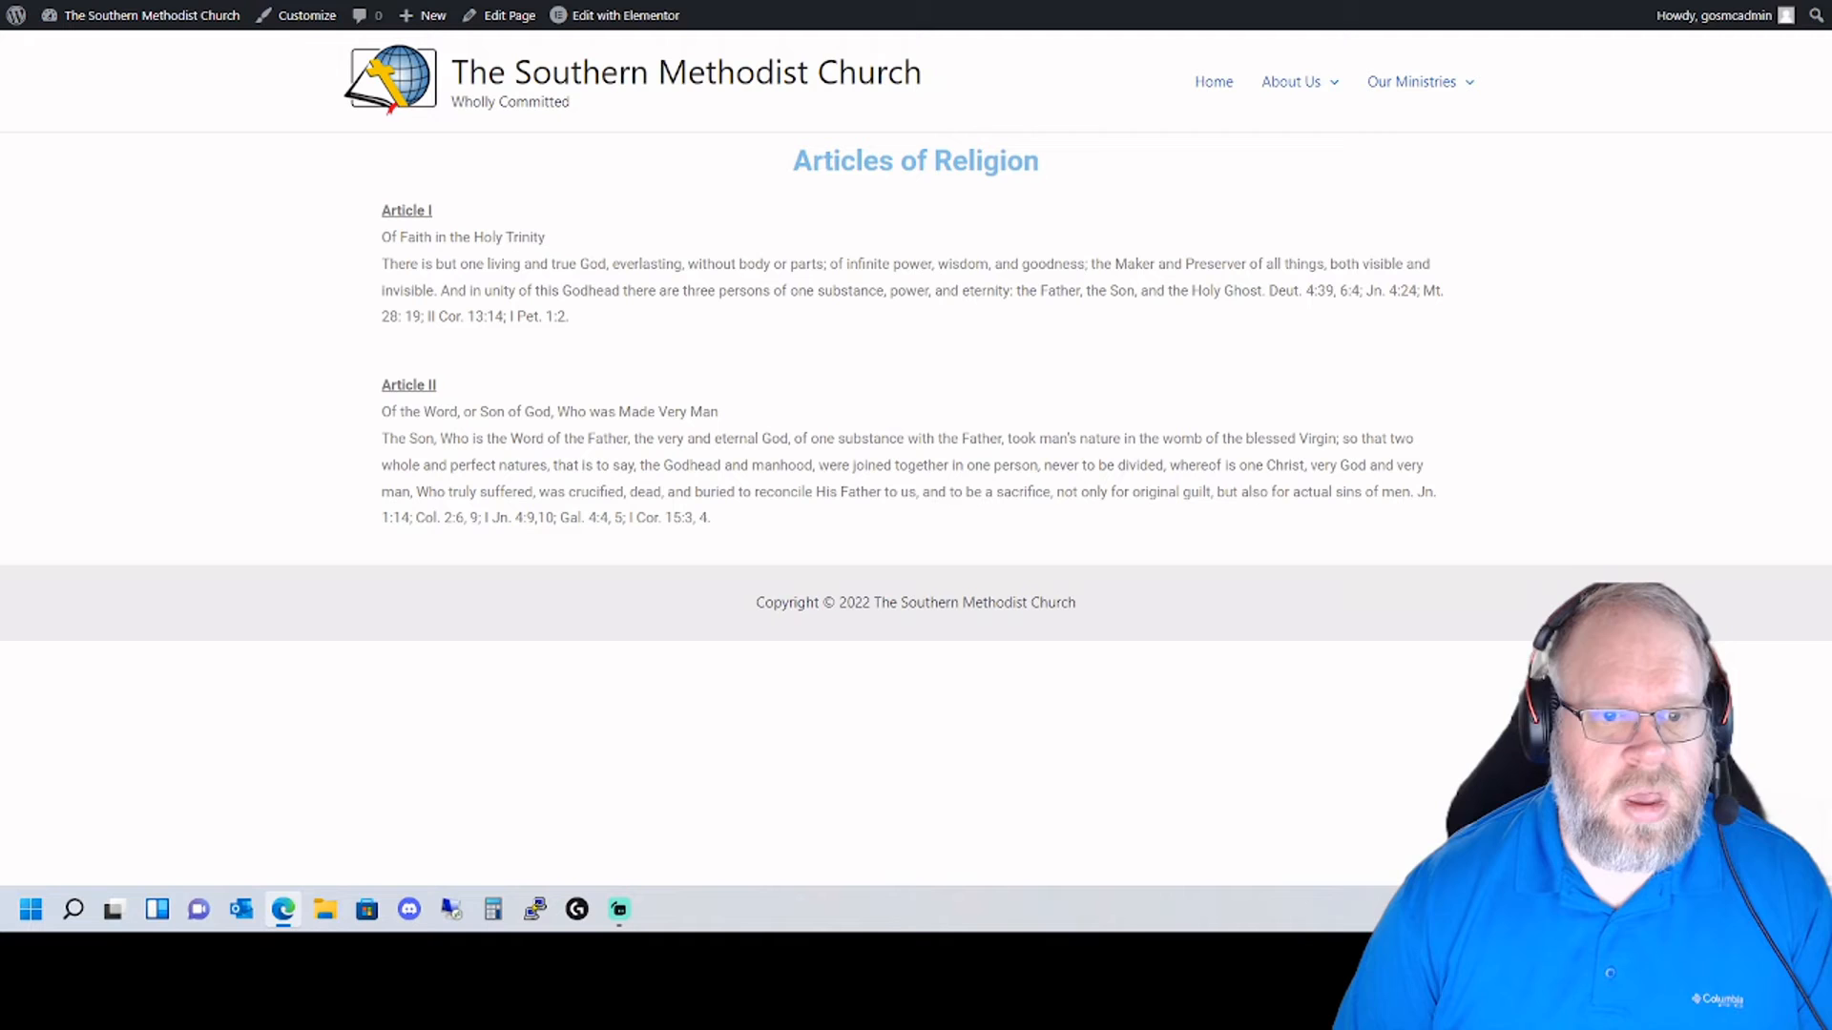
key(F5)
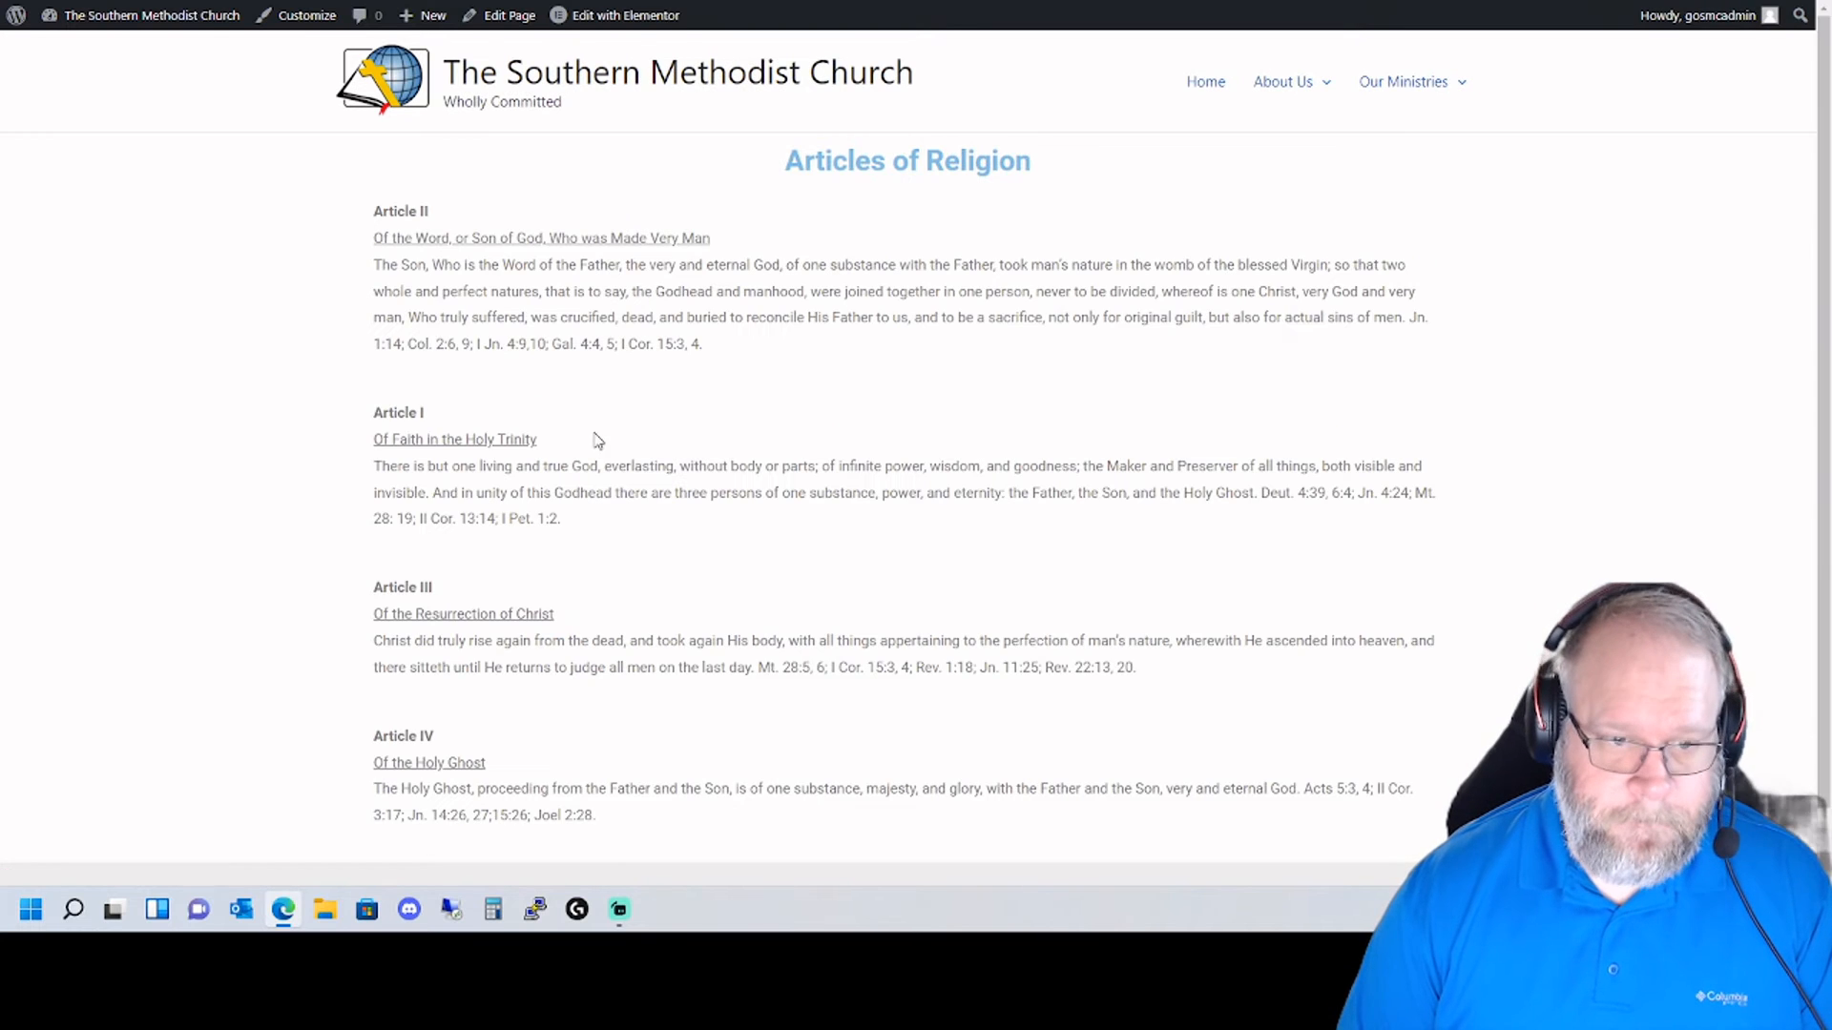
scroll(530, 333, down, 1)
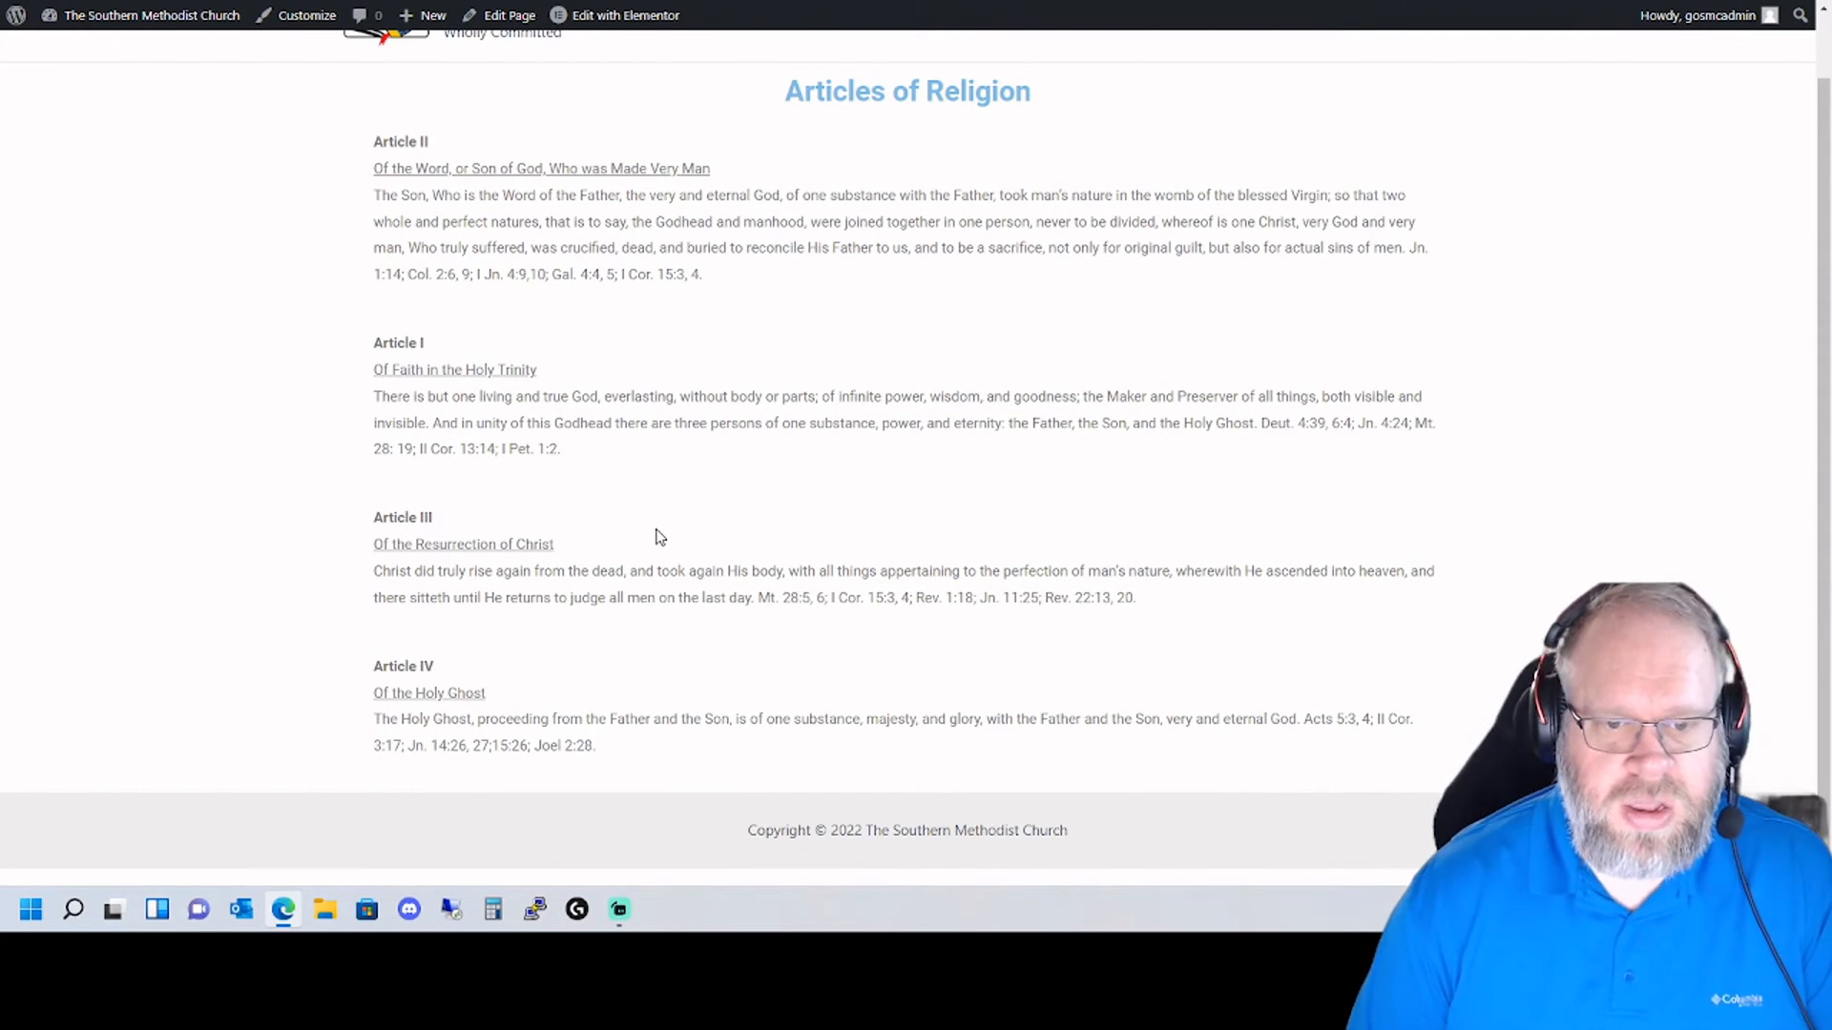
scroll(713, 637, up, 1)
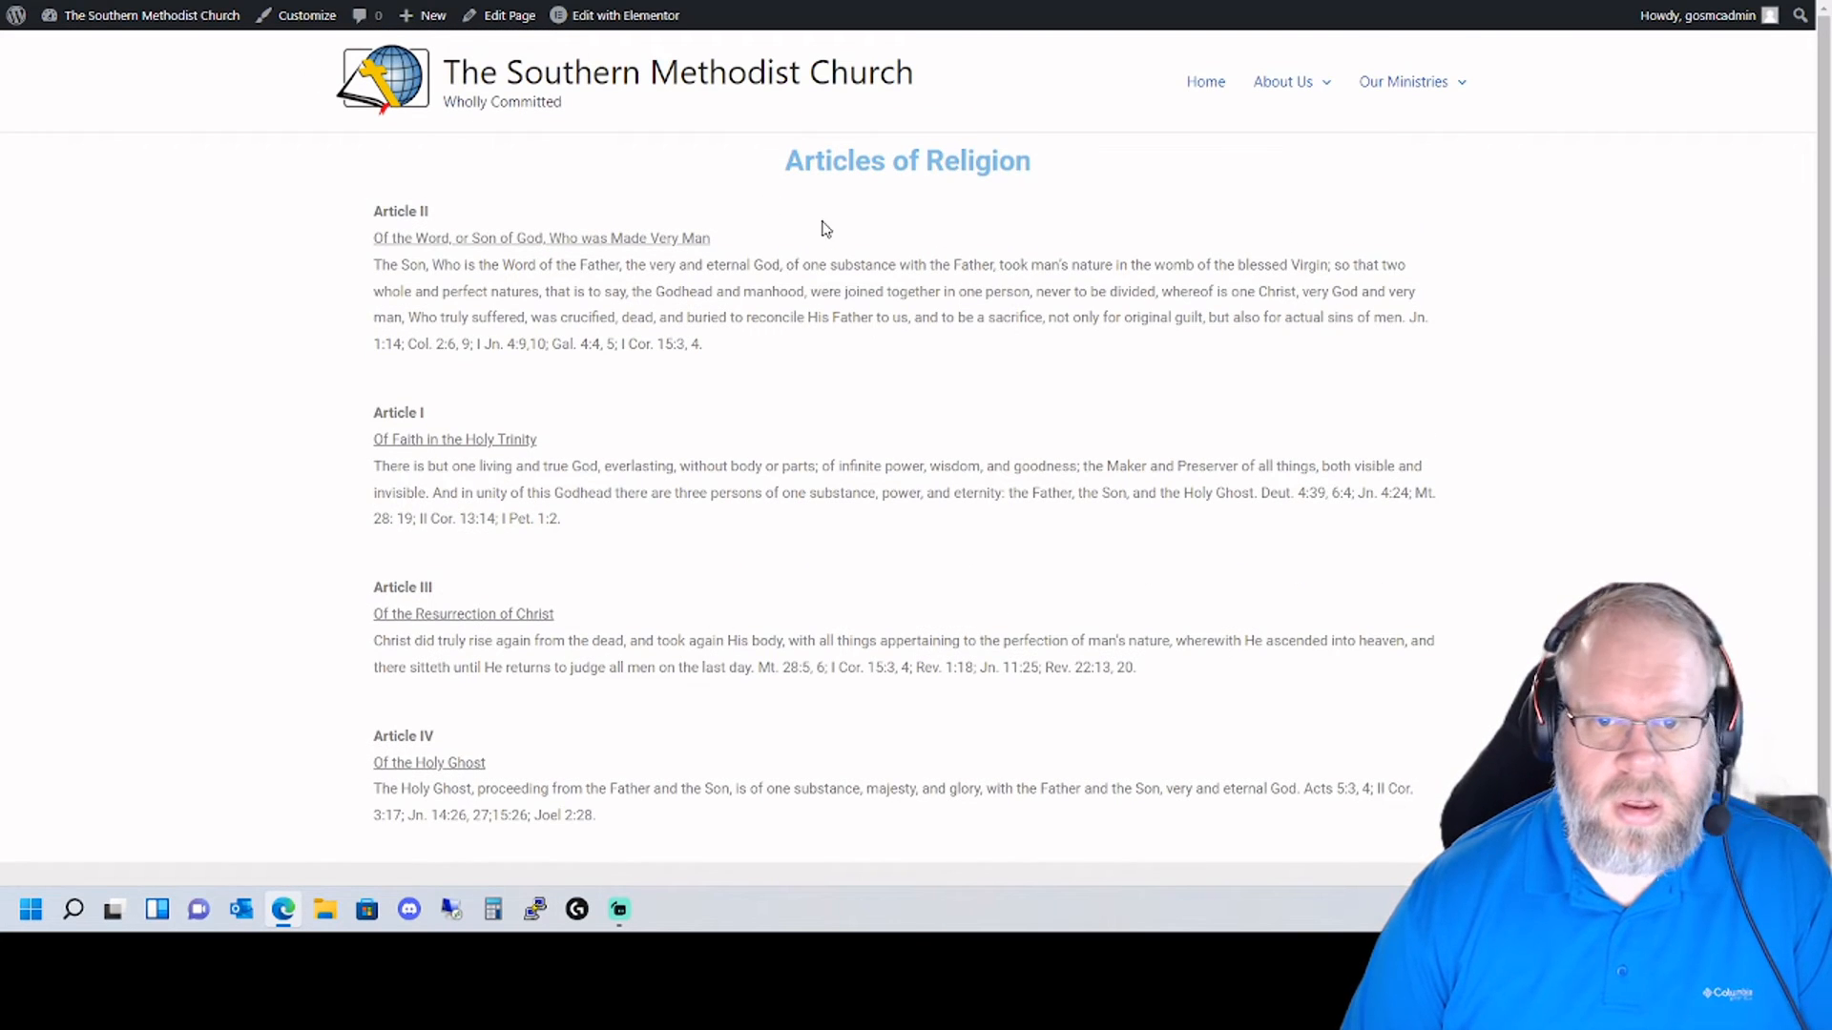
- Open The General Rules page on the new live site and examine its content area, sidebar and footer
mouse_move(1288, 89)
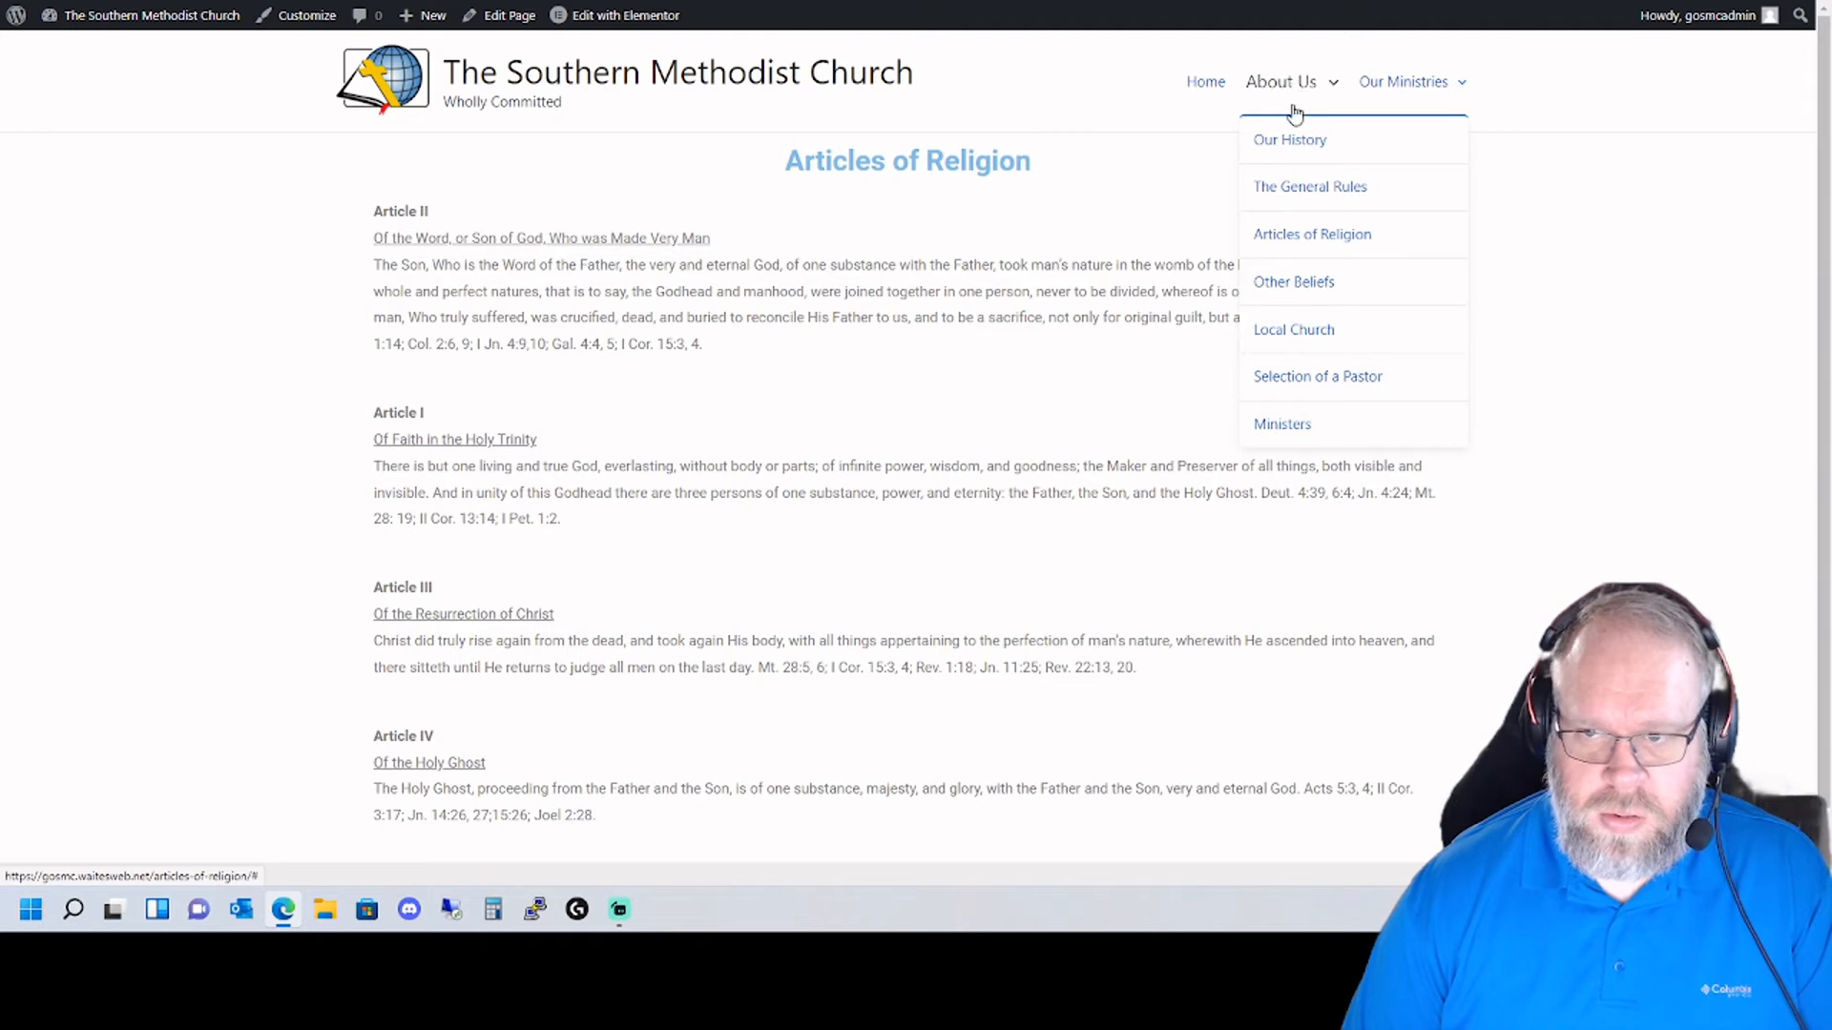
click(1332, 190)
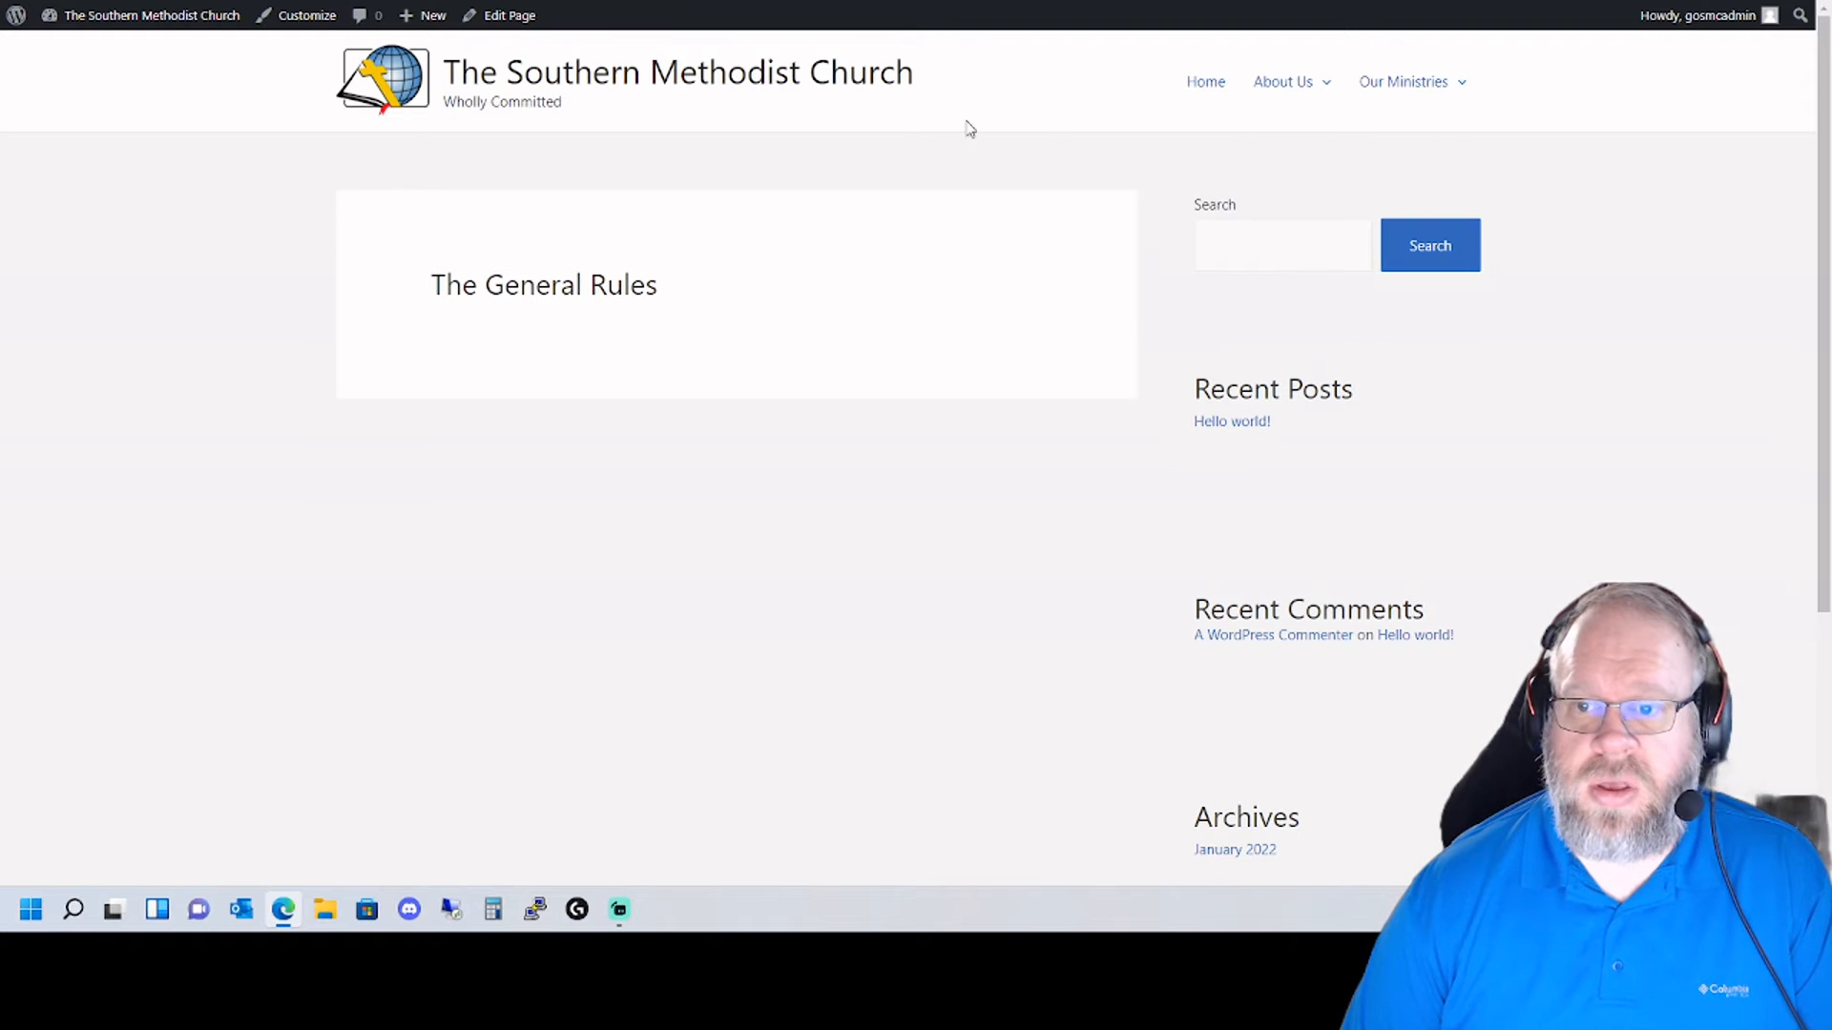
scroll(1362, 360, down, 4)
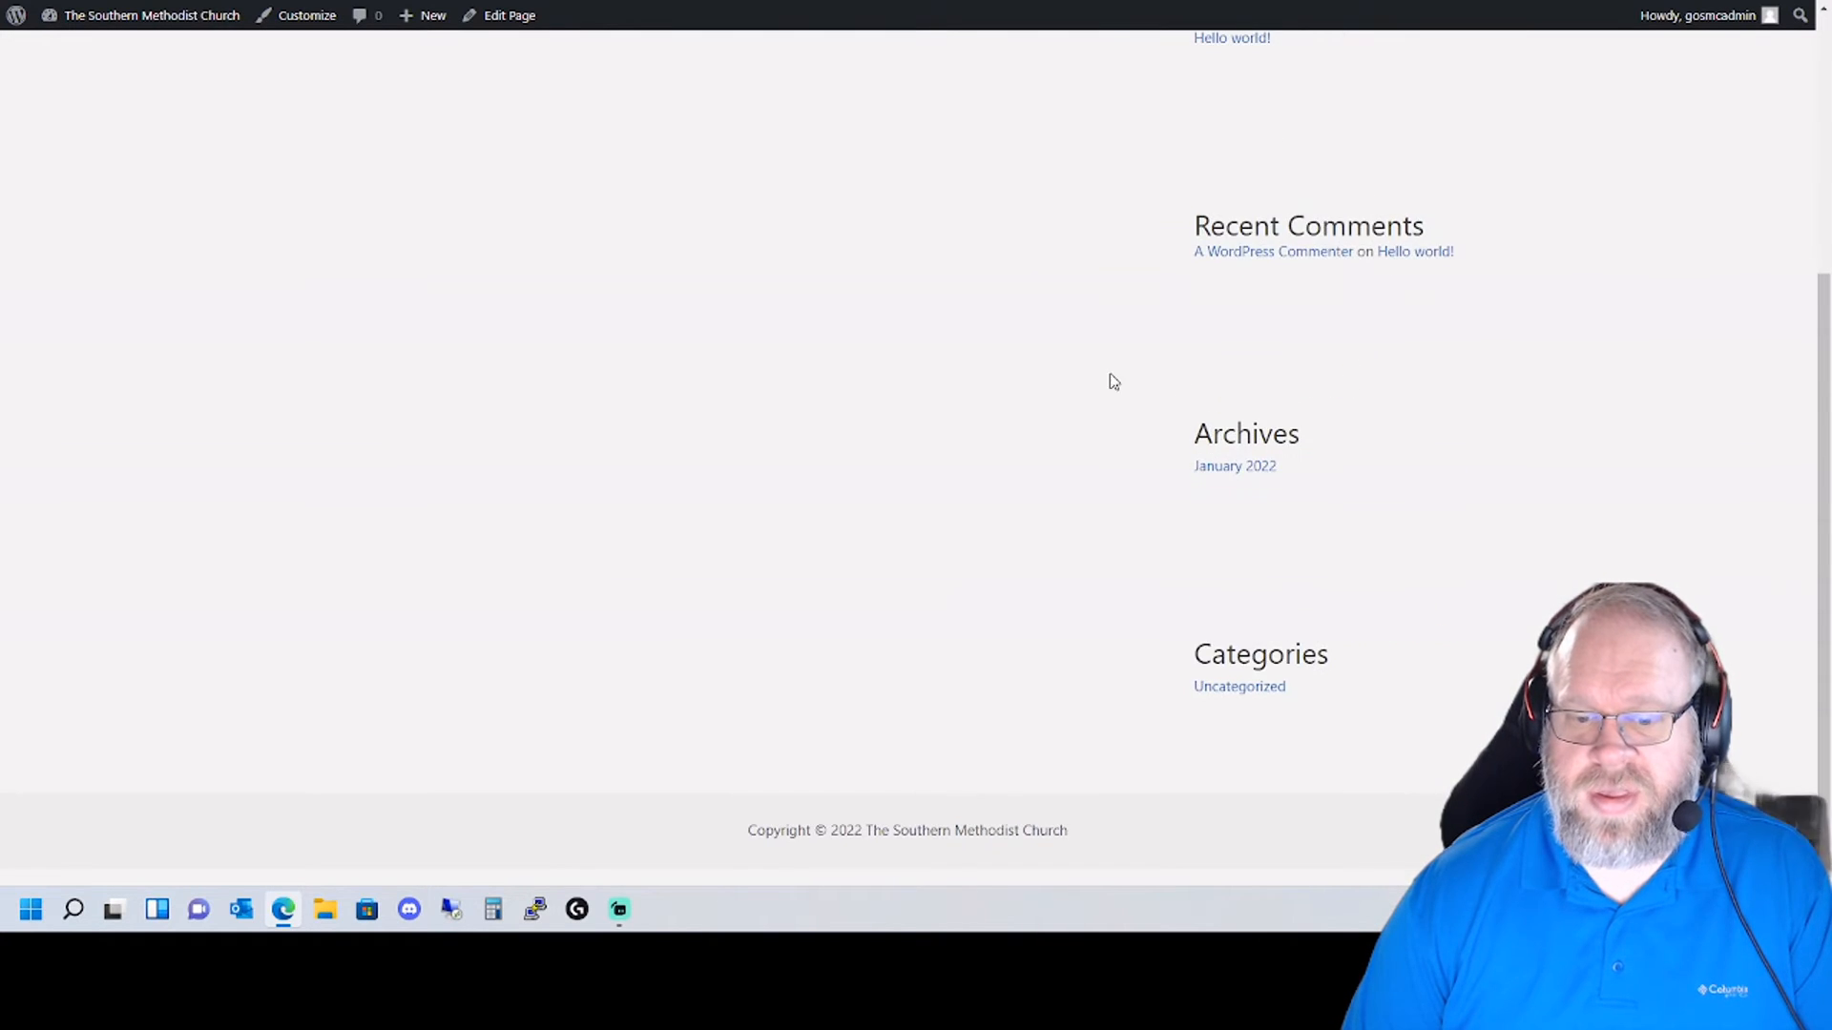
scroll(1141, 302, up, 4)
scroll(1153, 316, down, 4)
scroll(1152, 316, up, 4)
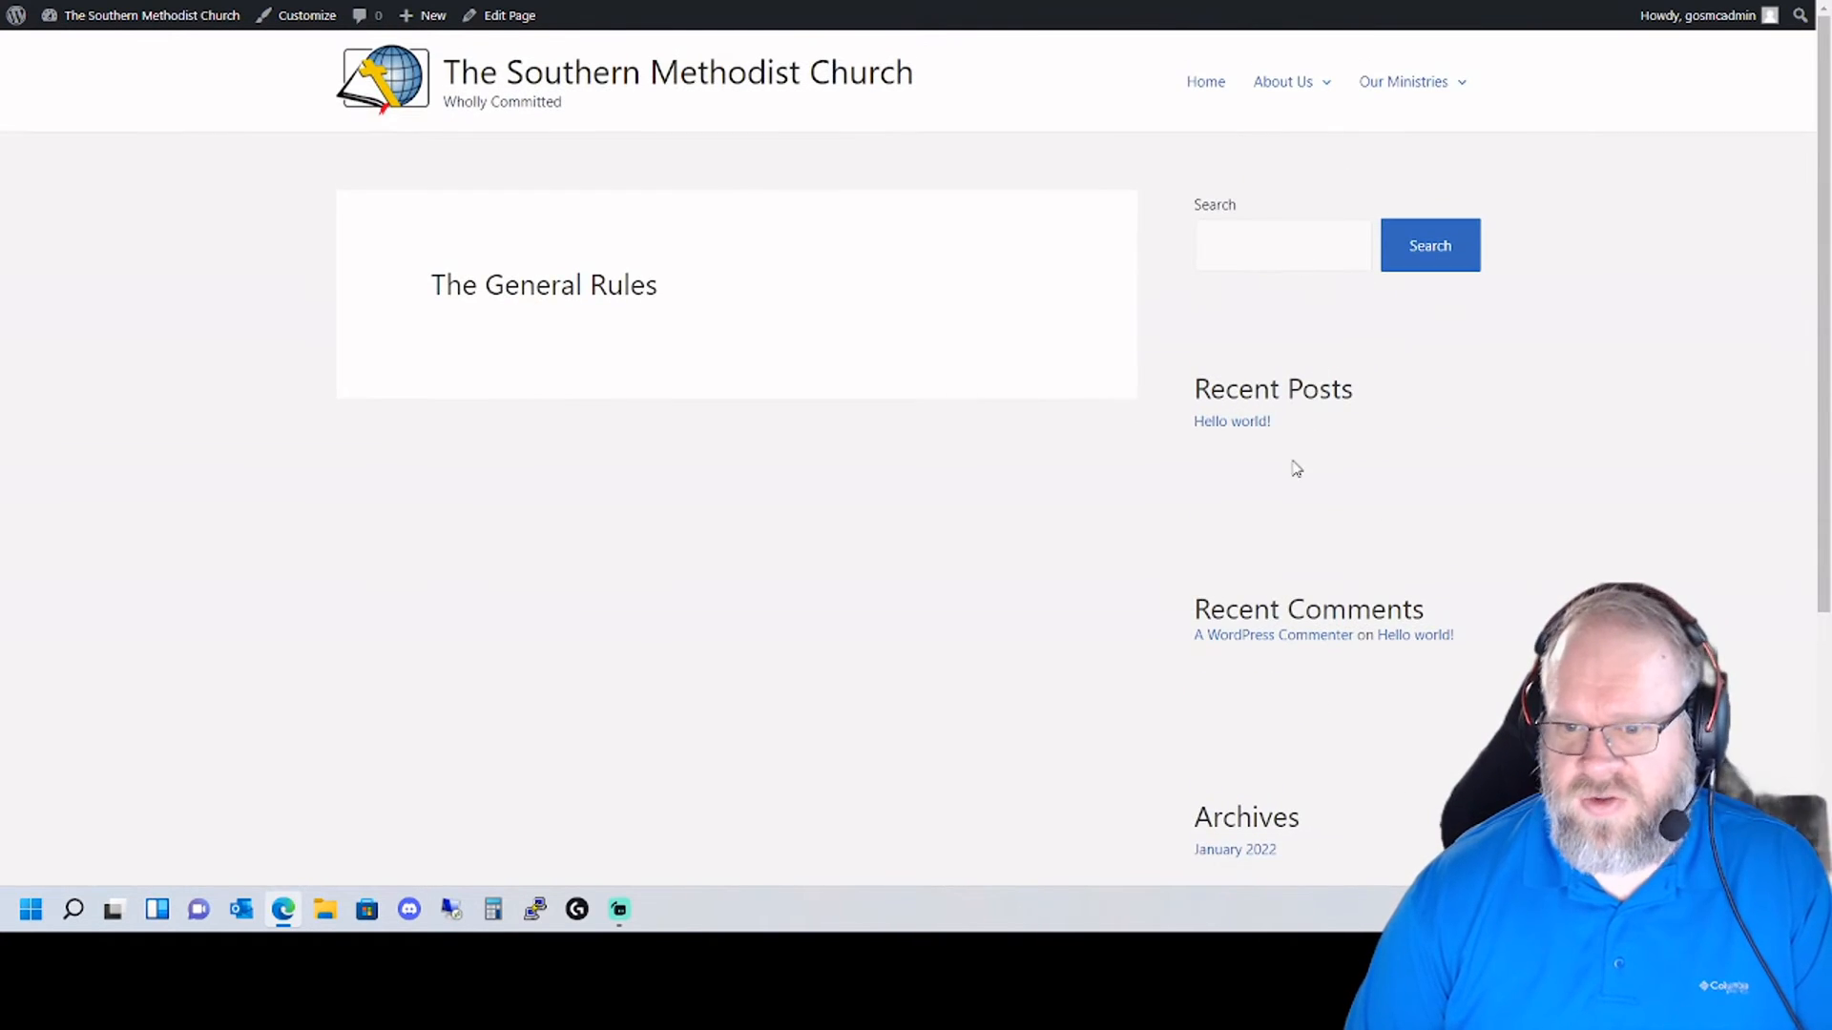
scroll(1296, 468, down, 4)
scroll(1067, 544, up, 4)
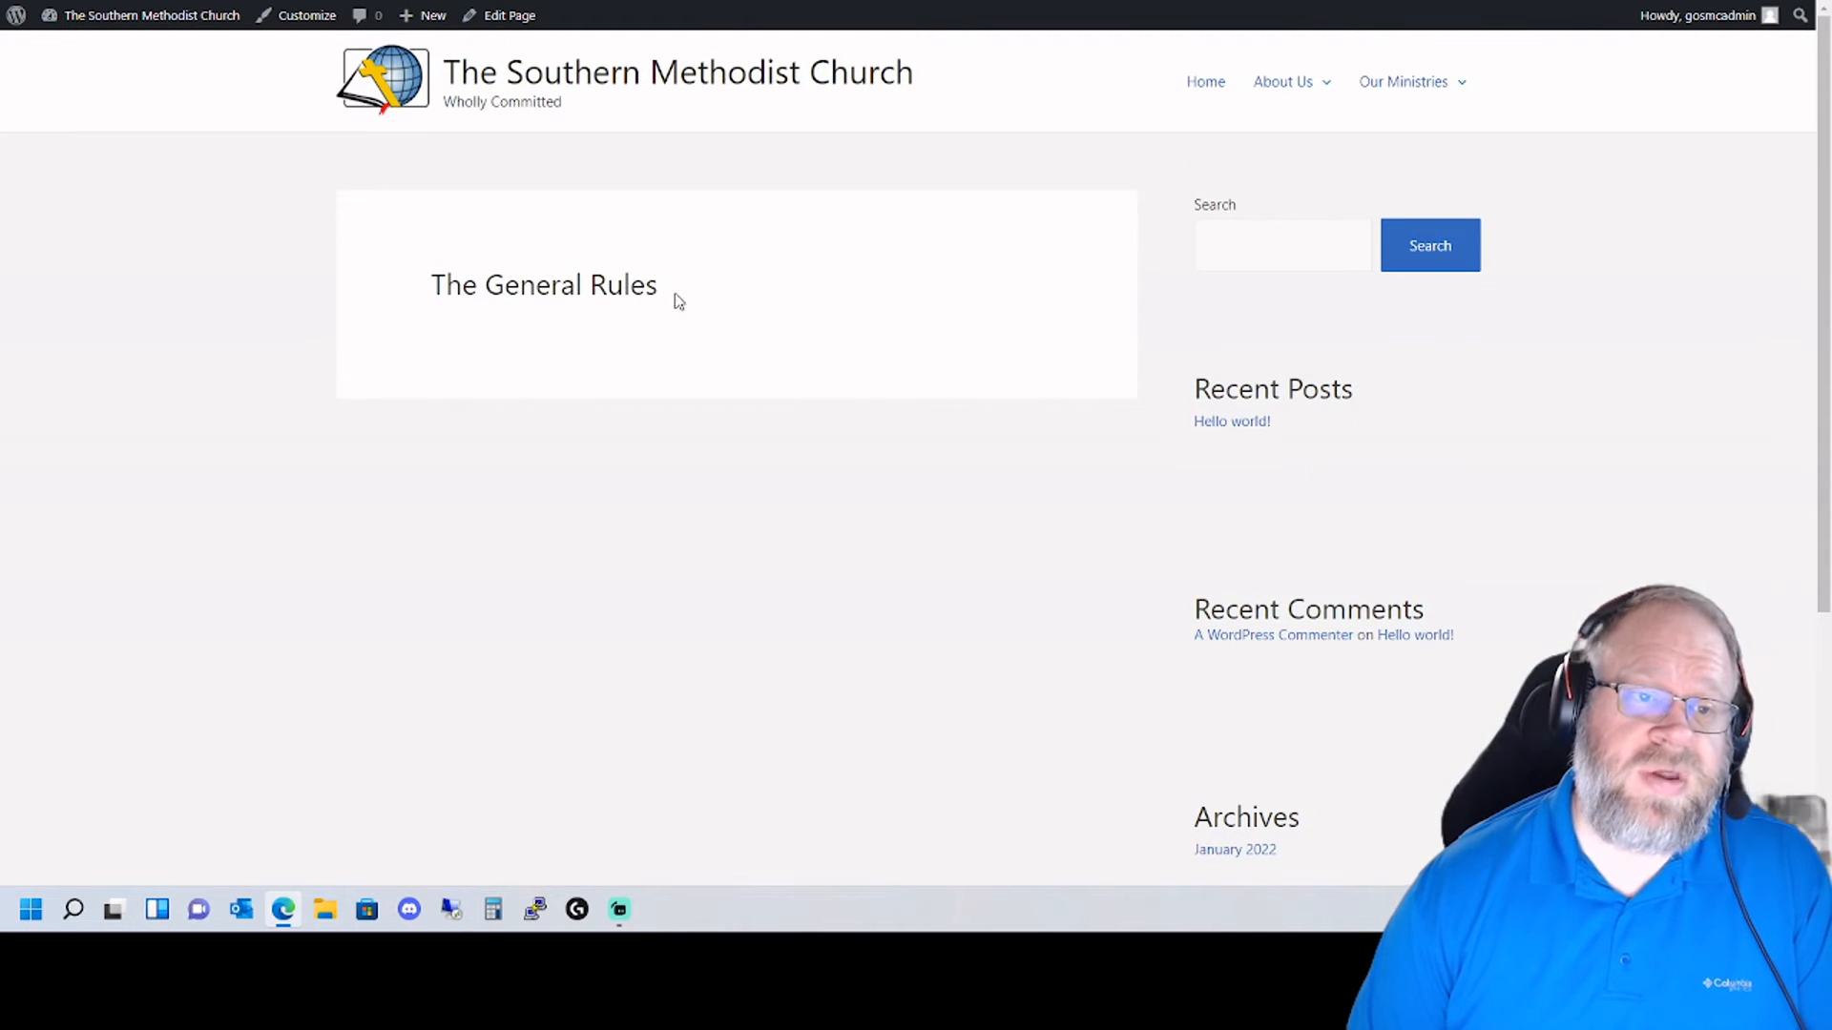
- Open The General Rules page for editing with Elementor, and look through the General Rules text on the old church website
click(493, 16)
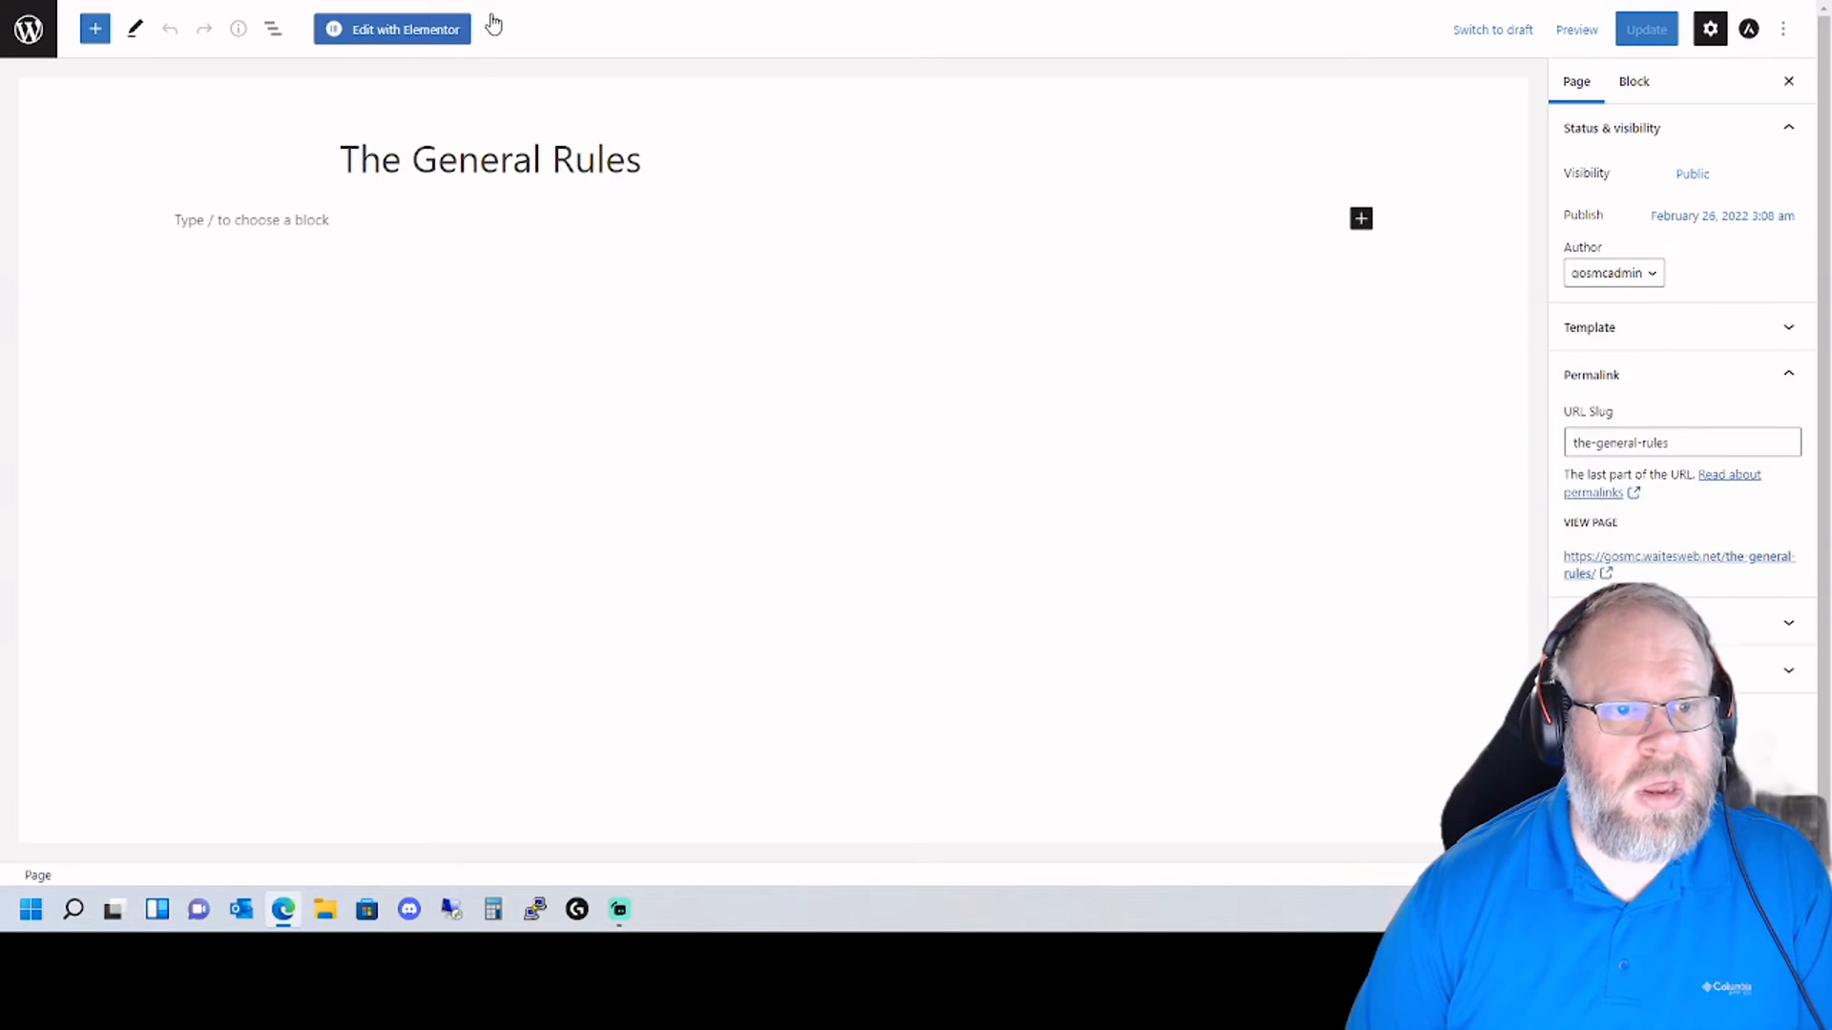
click(420, 33)
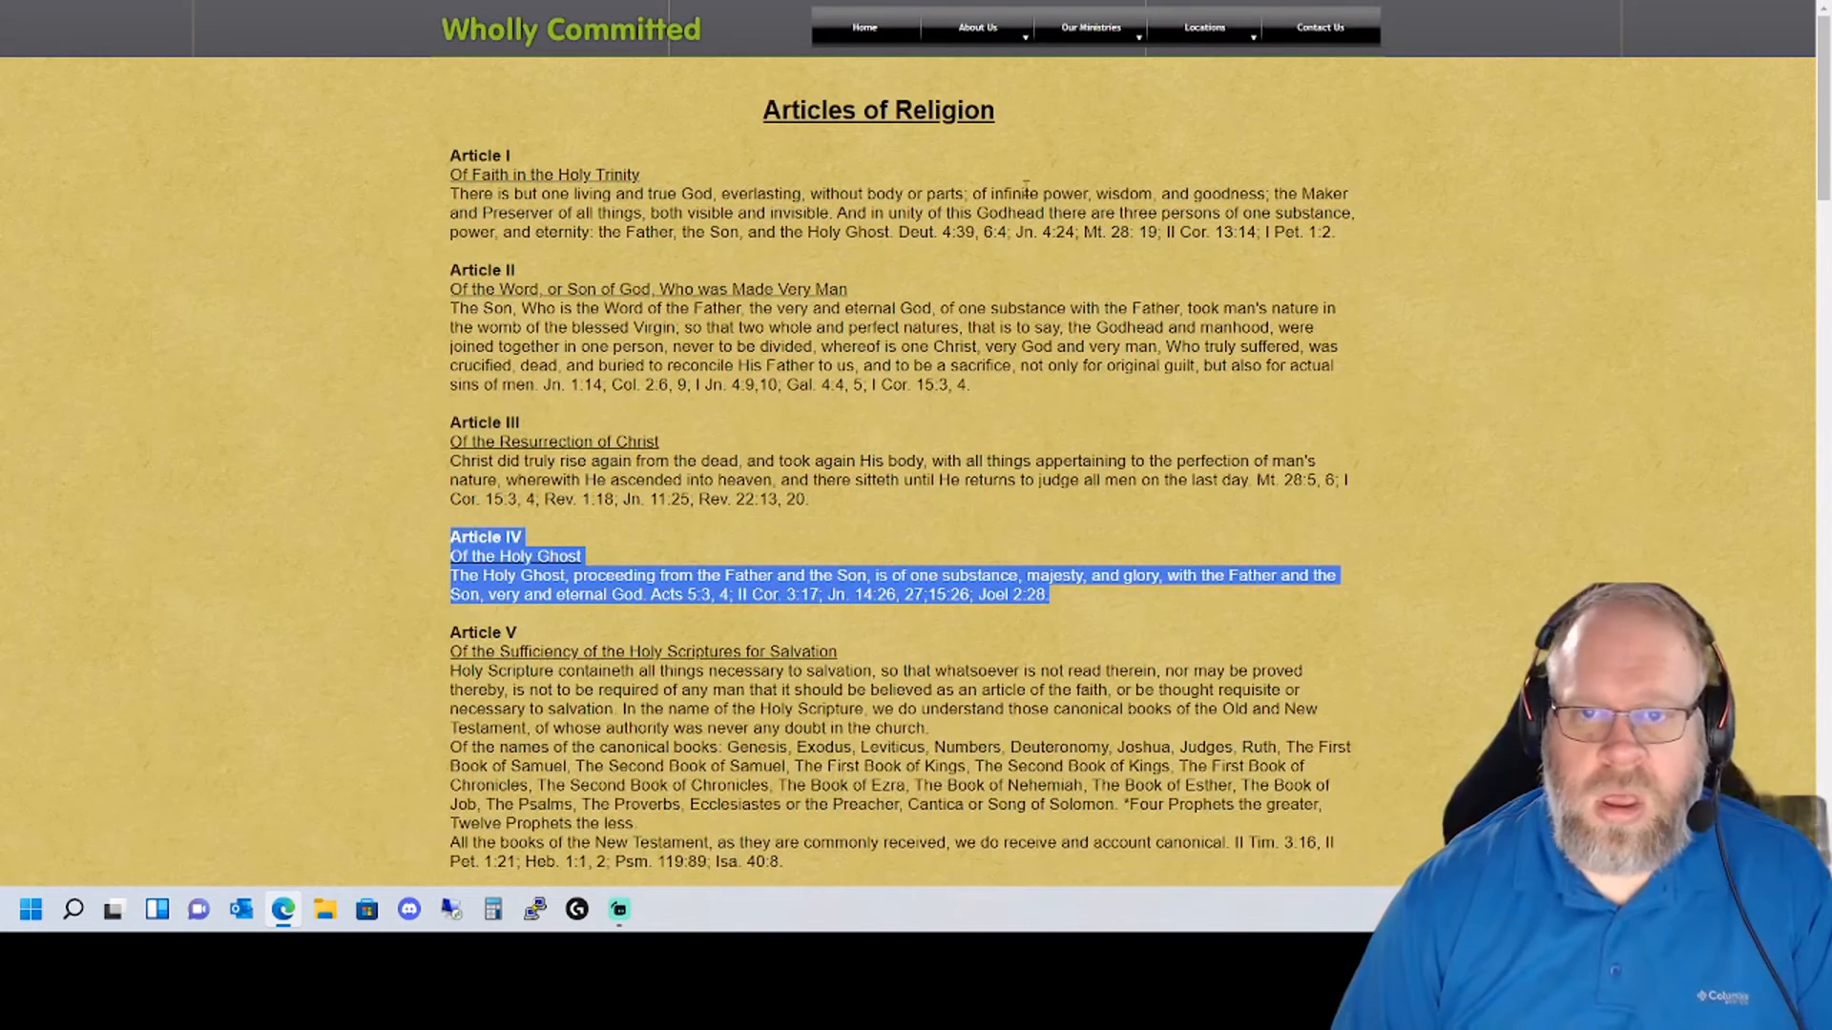
click(977, 63)
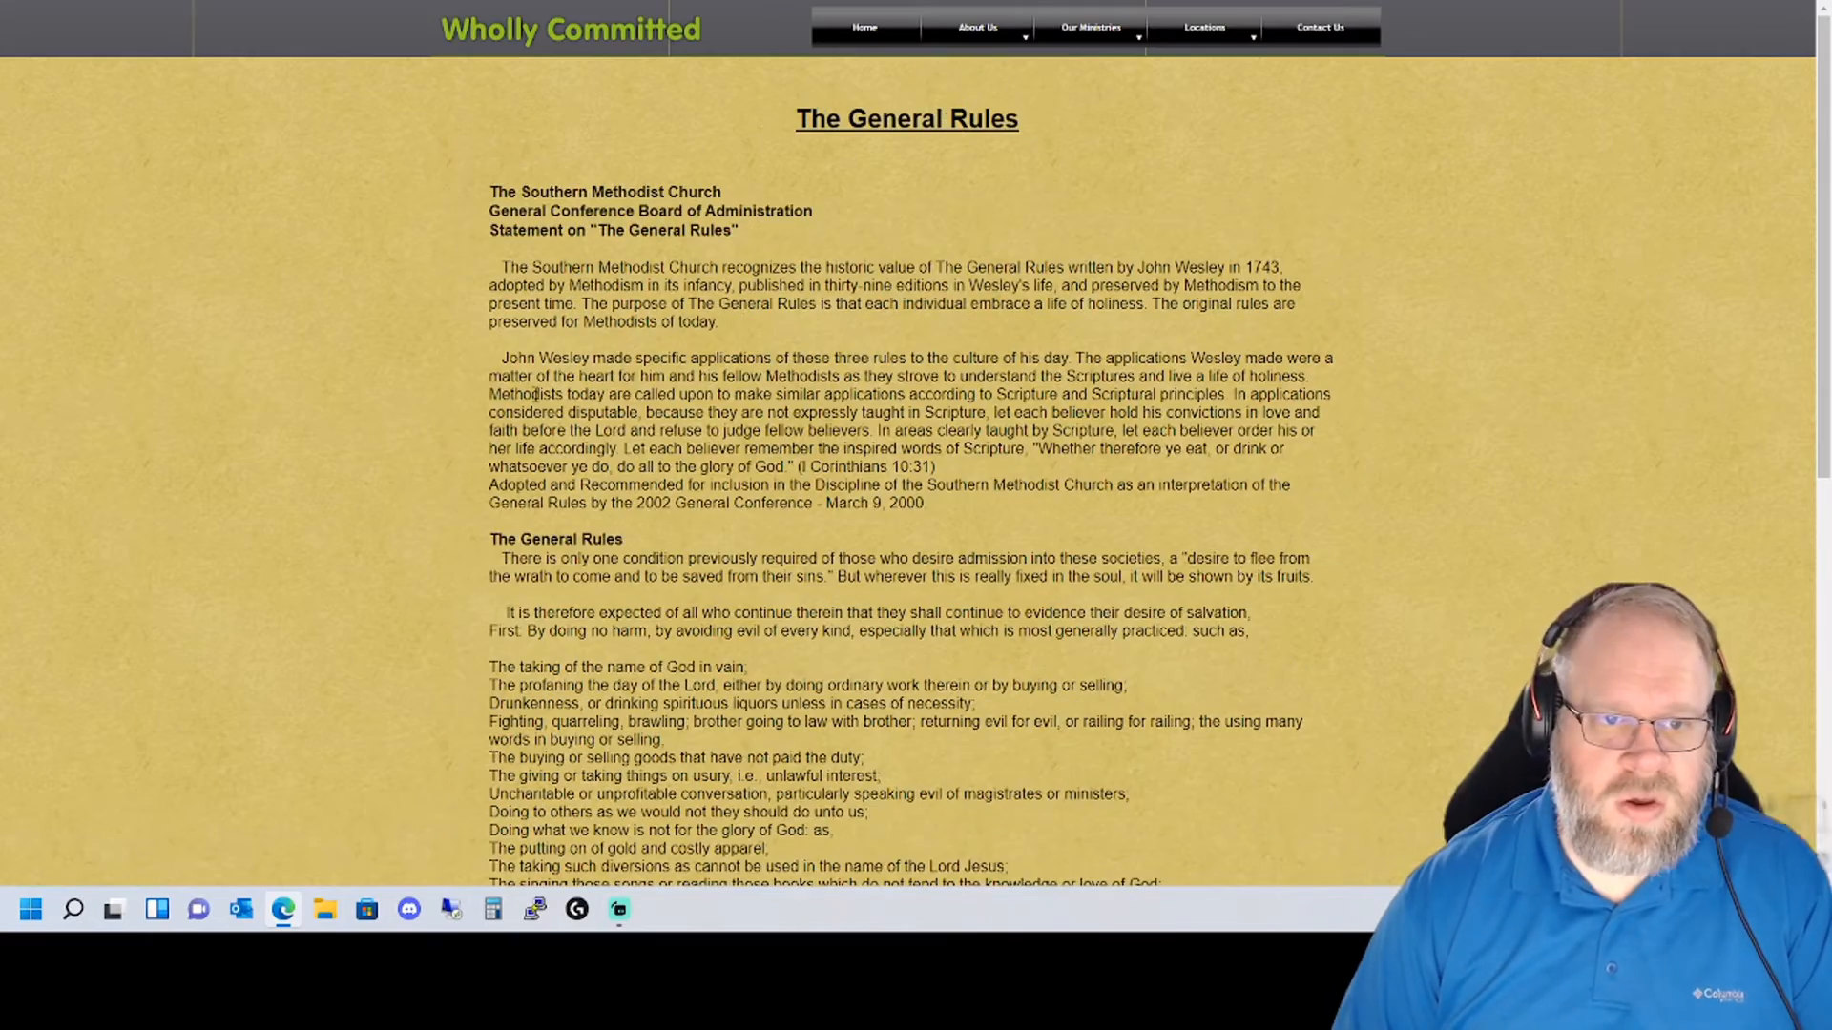
scroll(546, 392, down, 8)
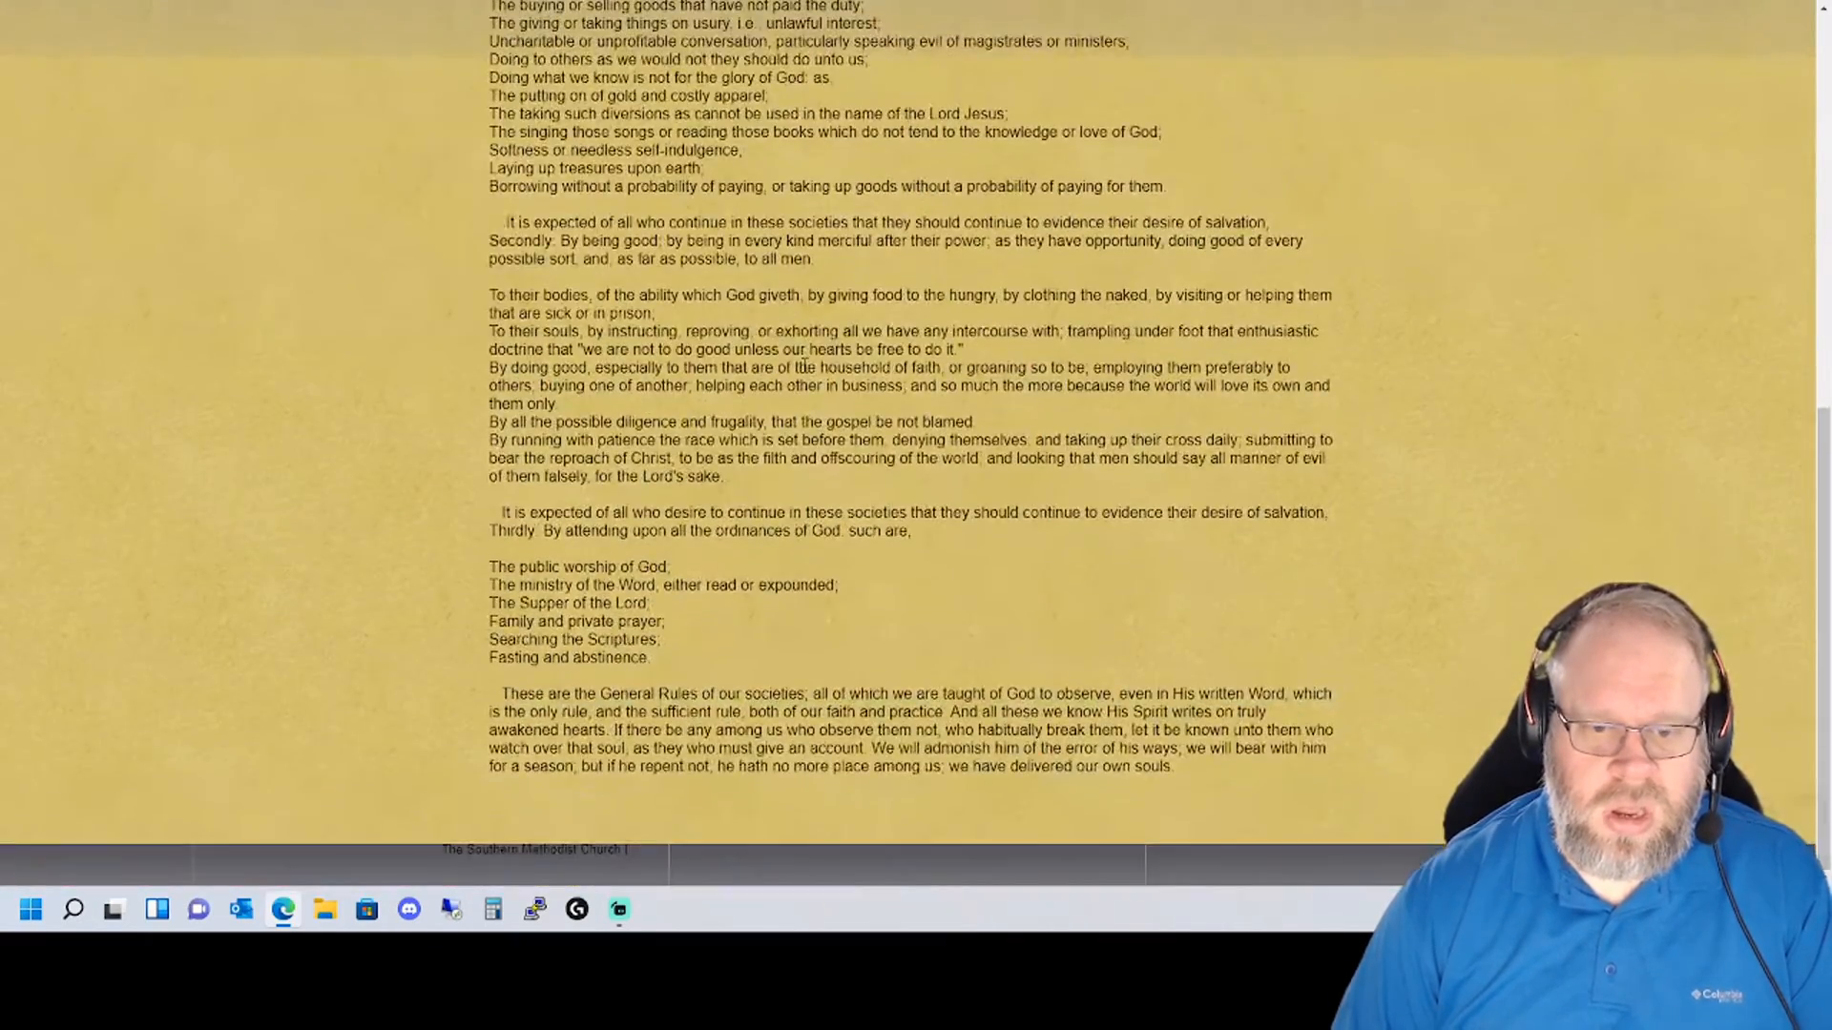
- Add a heading at the start of the new Elementor page and set its title to "The General Rules"
scroll(545, 392, up, 7)
scroll(798, 359, up, 1)
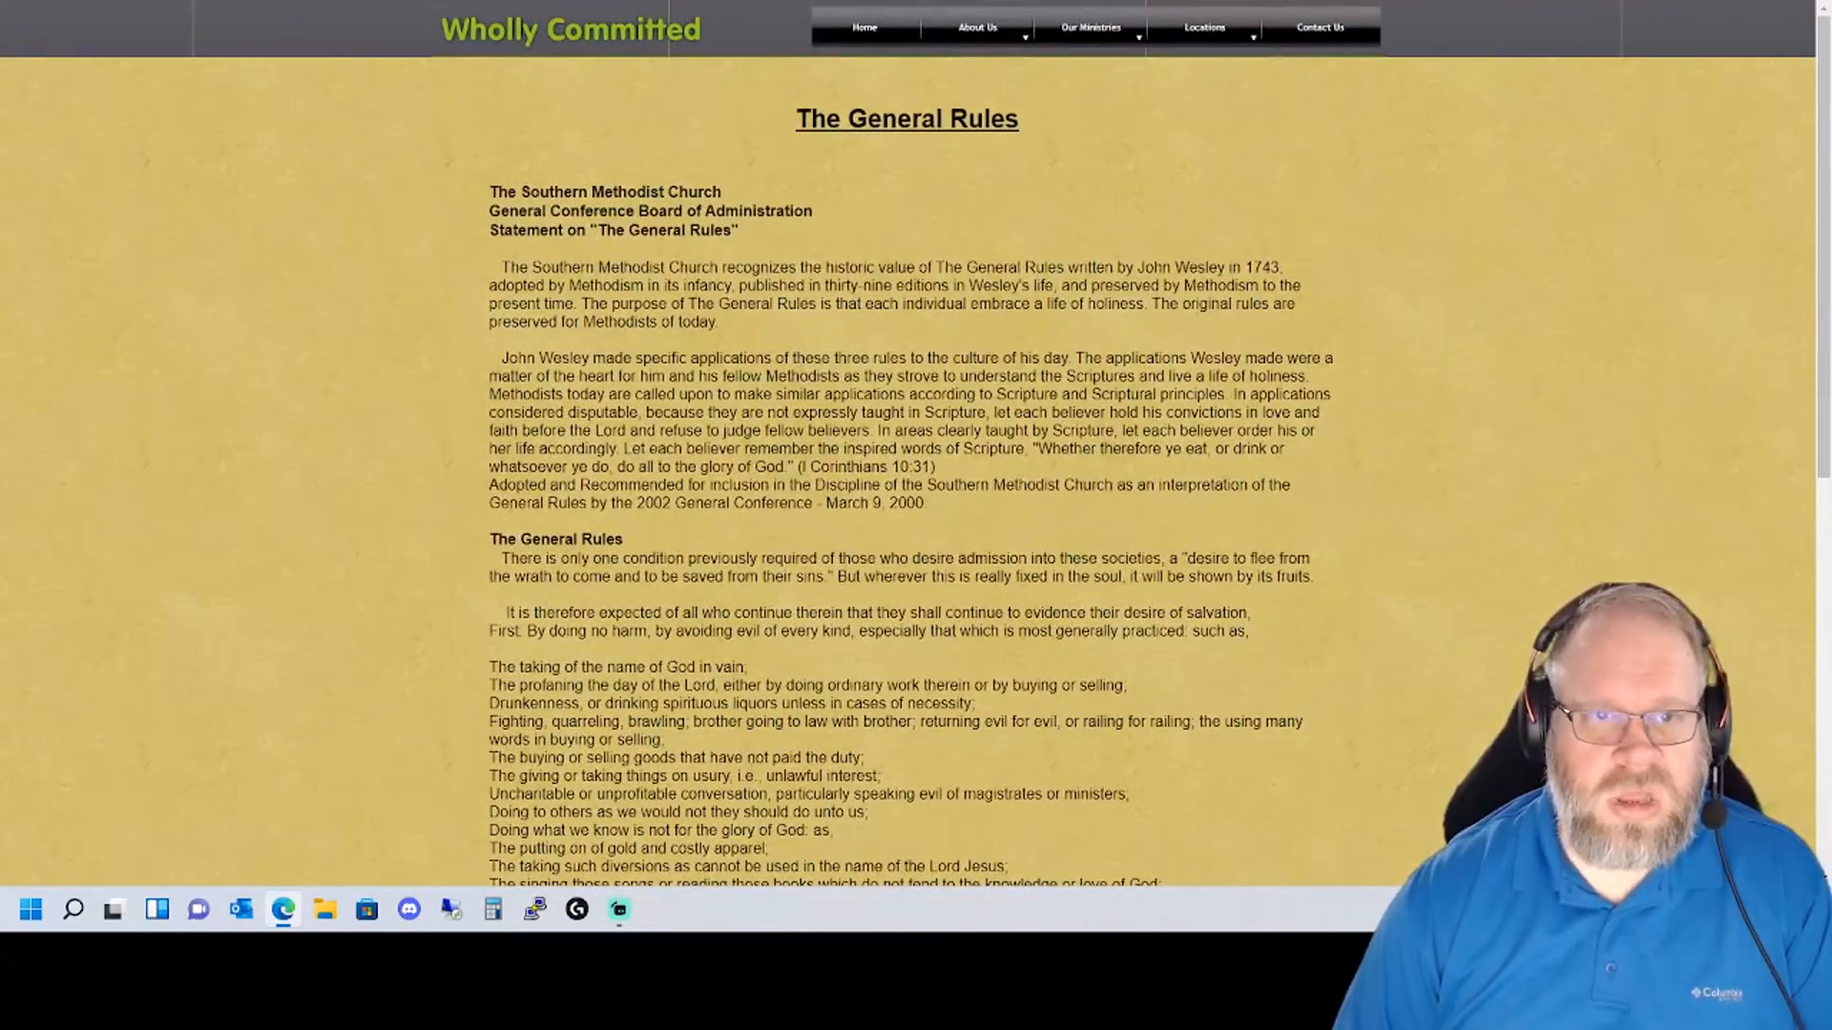
key(ctrl+Tab)
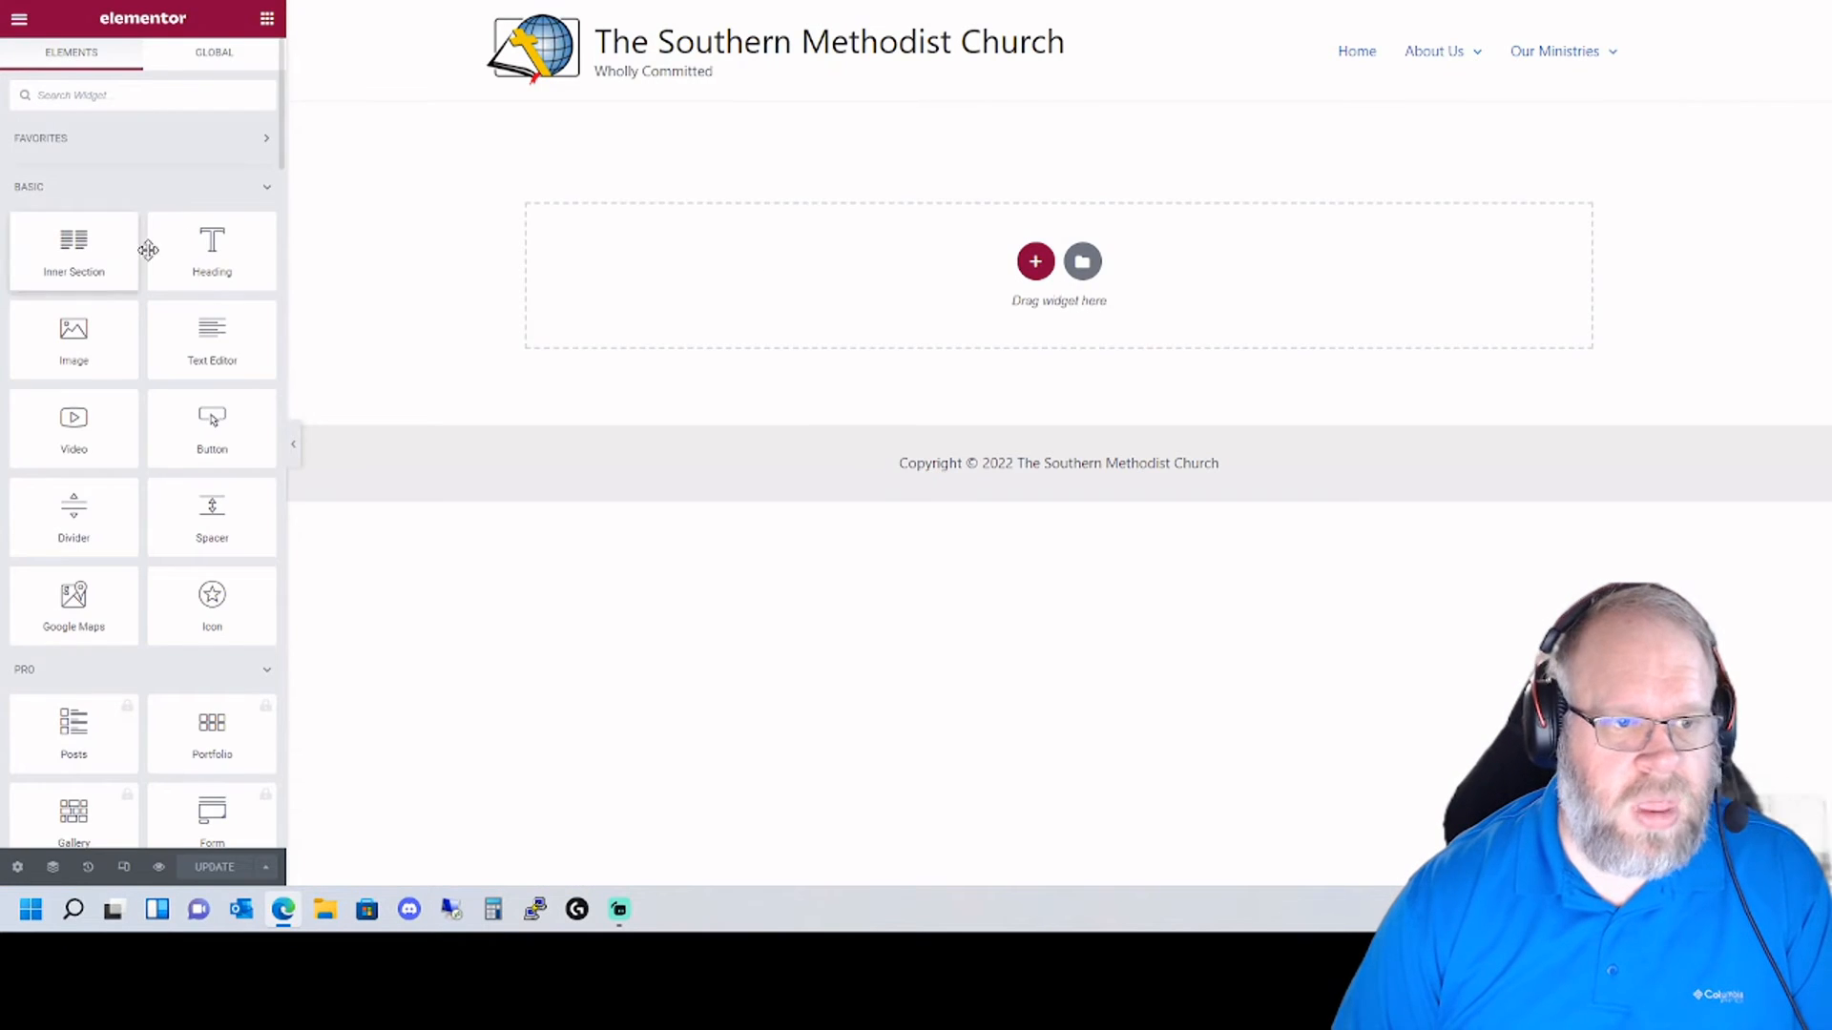
drag(225, 263, 893, 350)
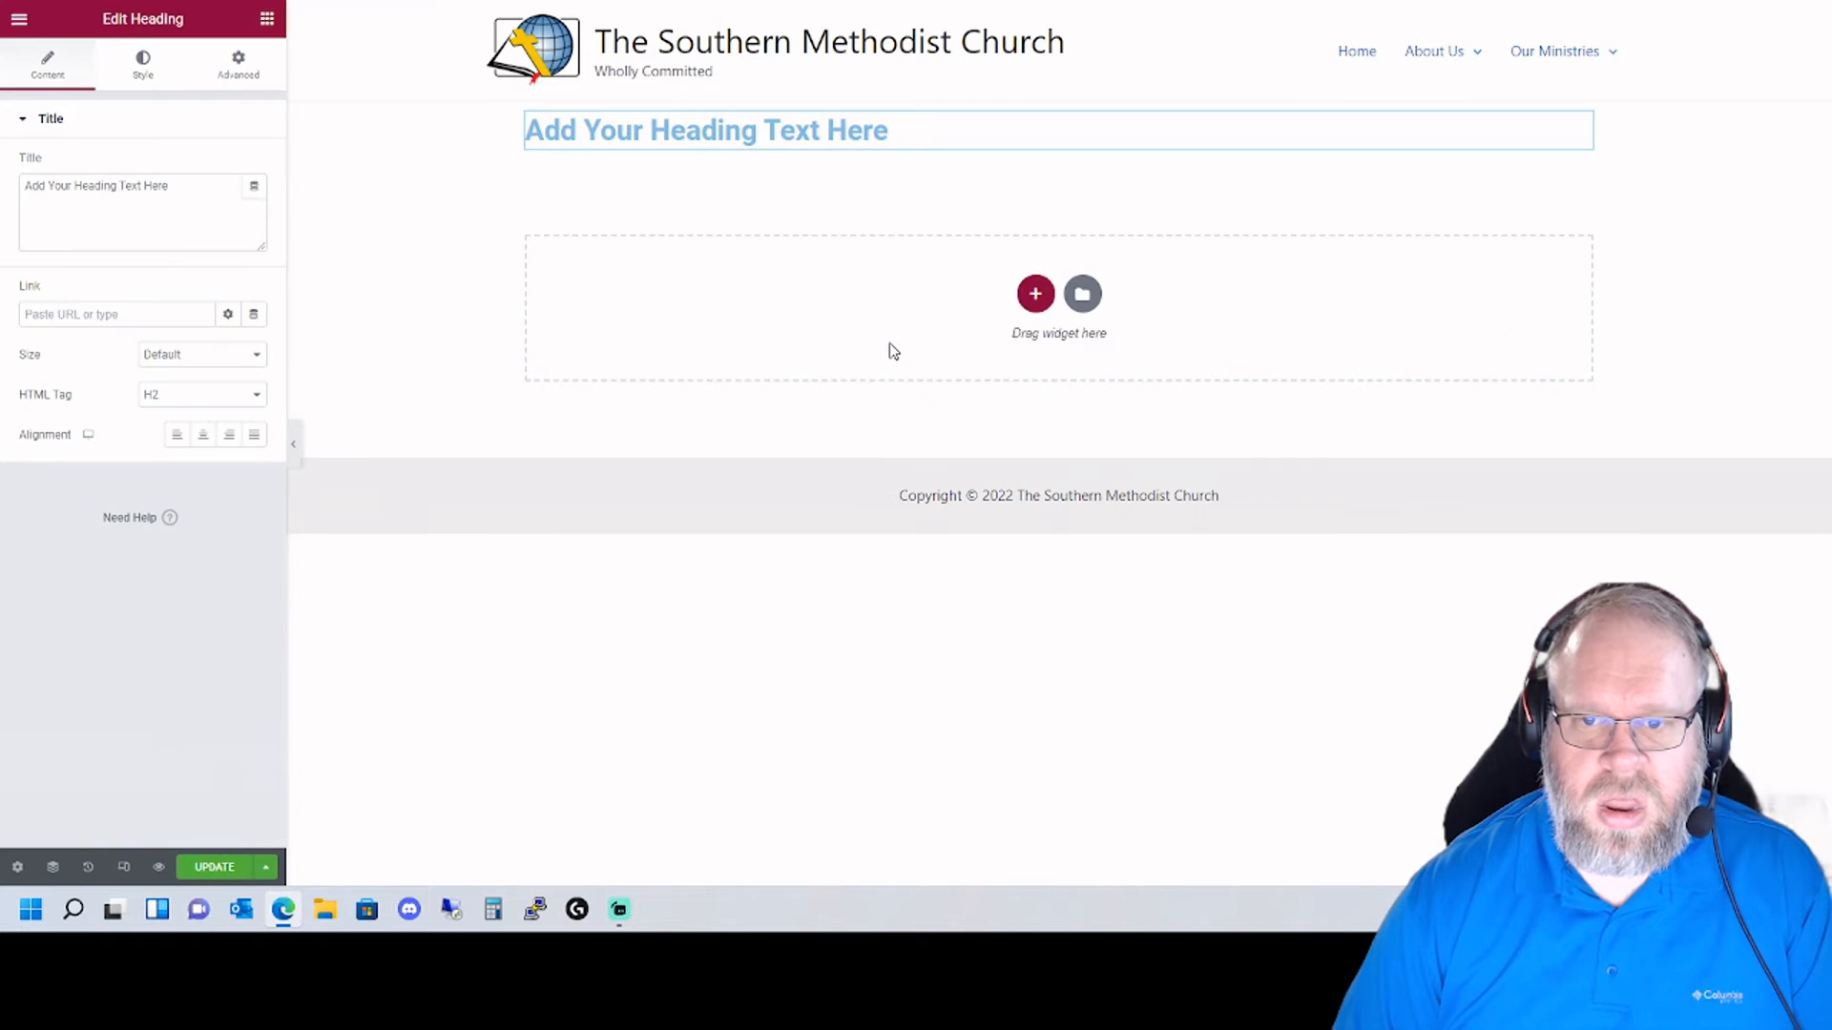
key(ctrl+Tab)
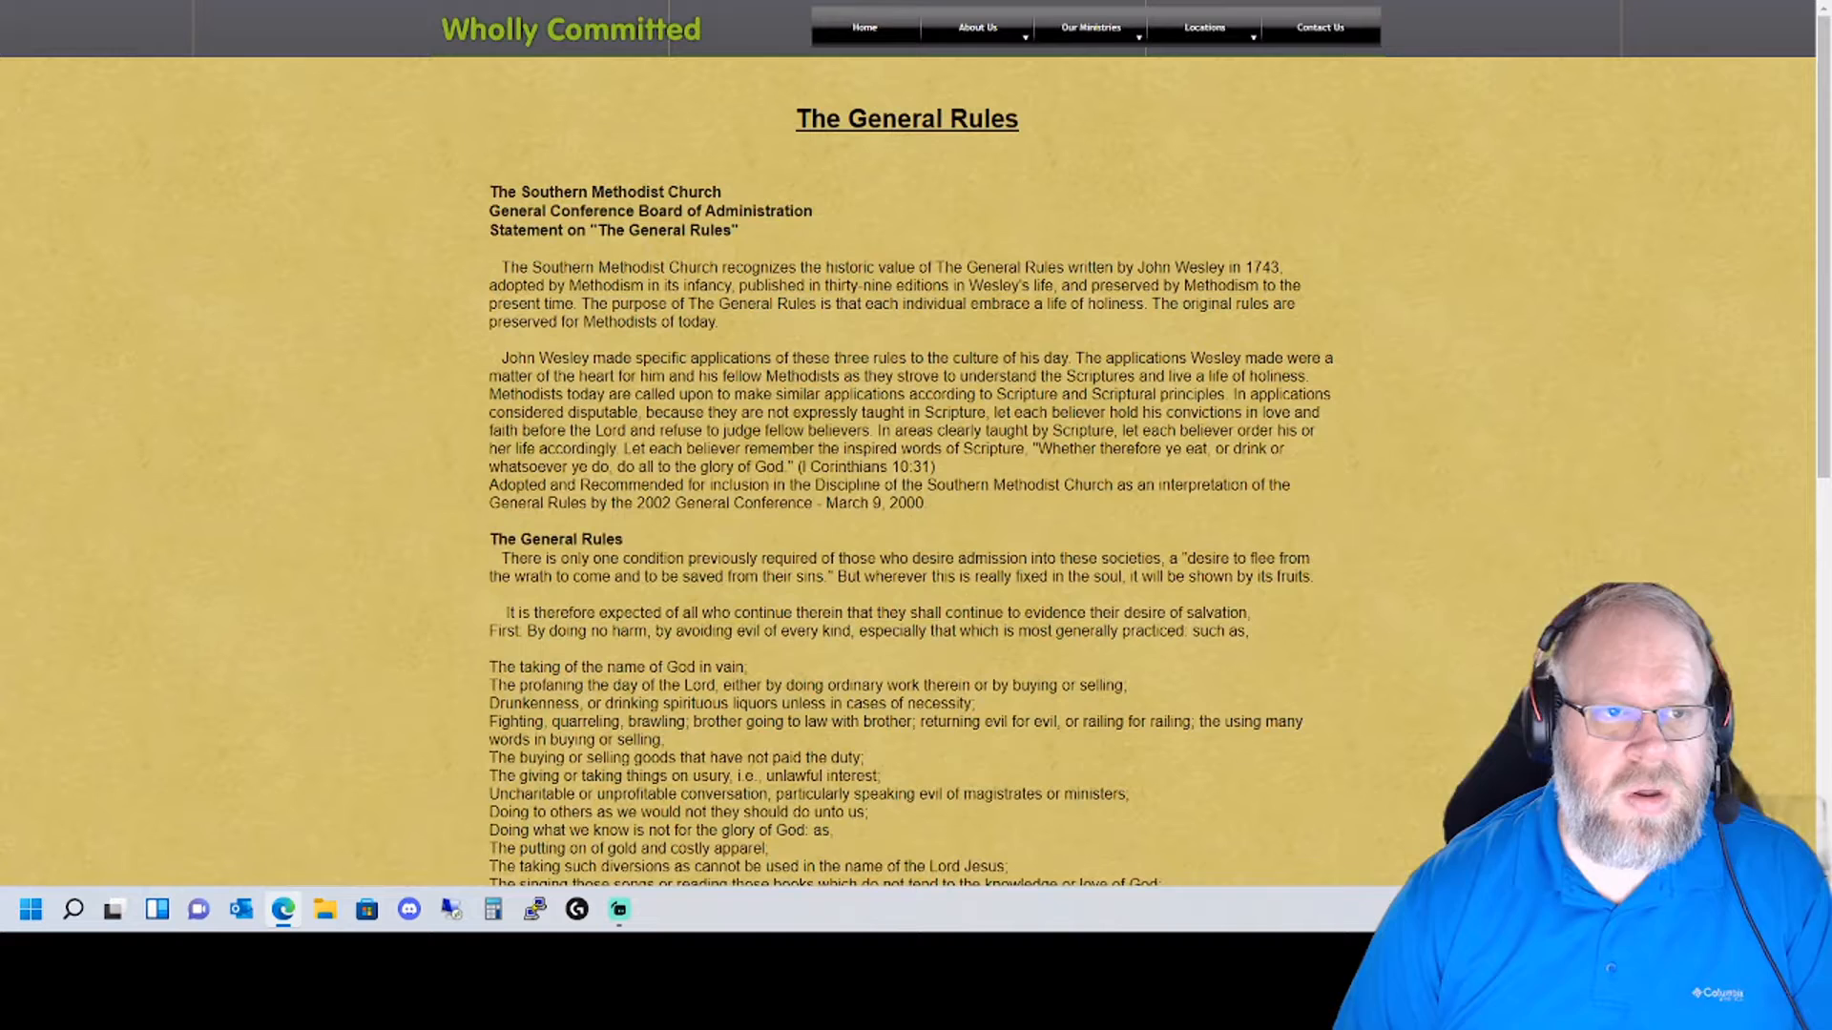
key(ctrl+shift+Tab)
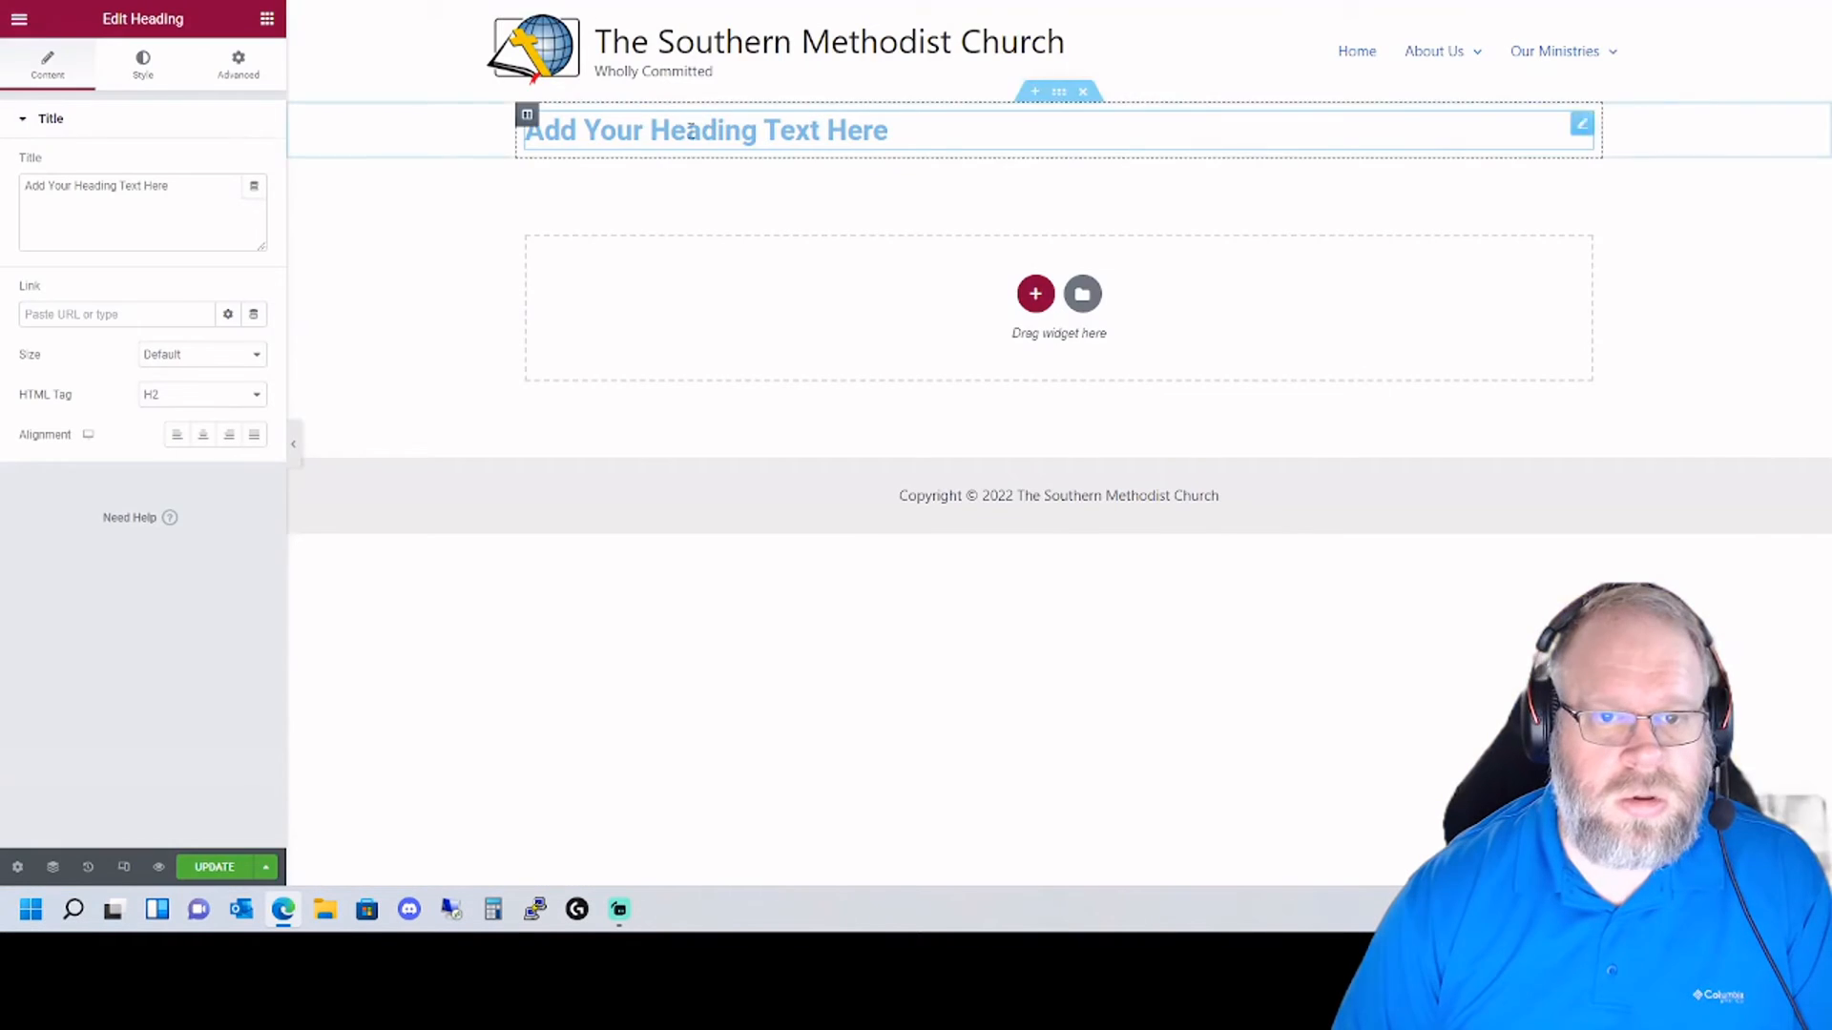
click(203, 195)
key(ctrl+a)
text(The )
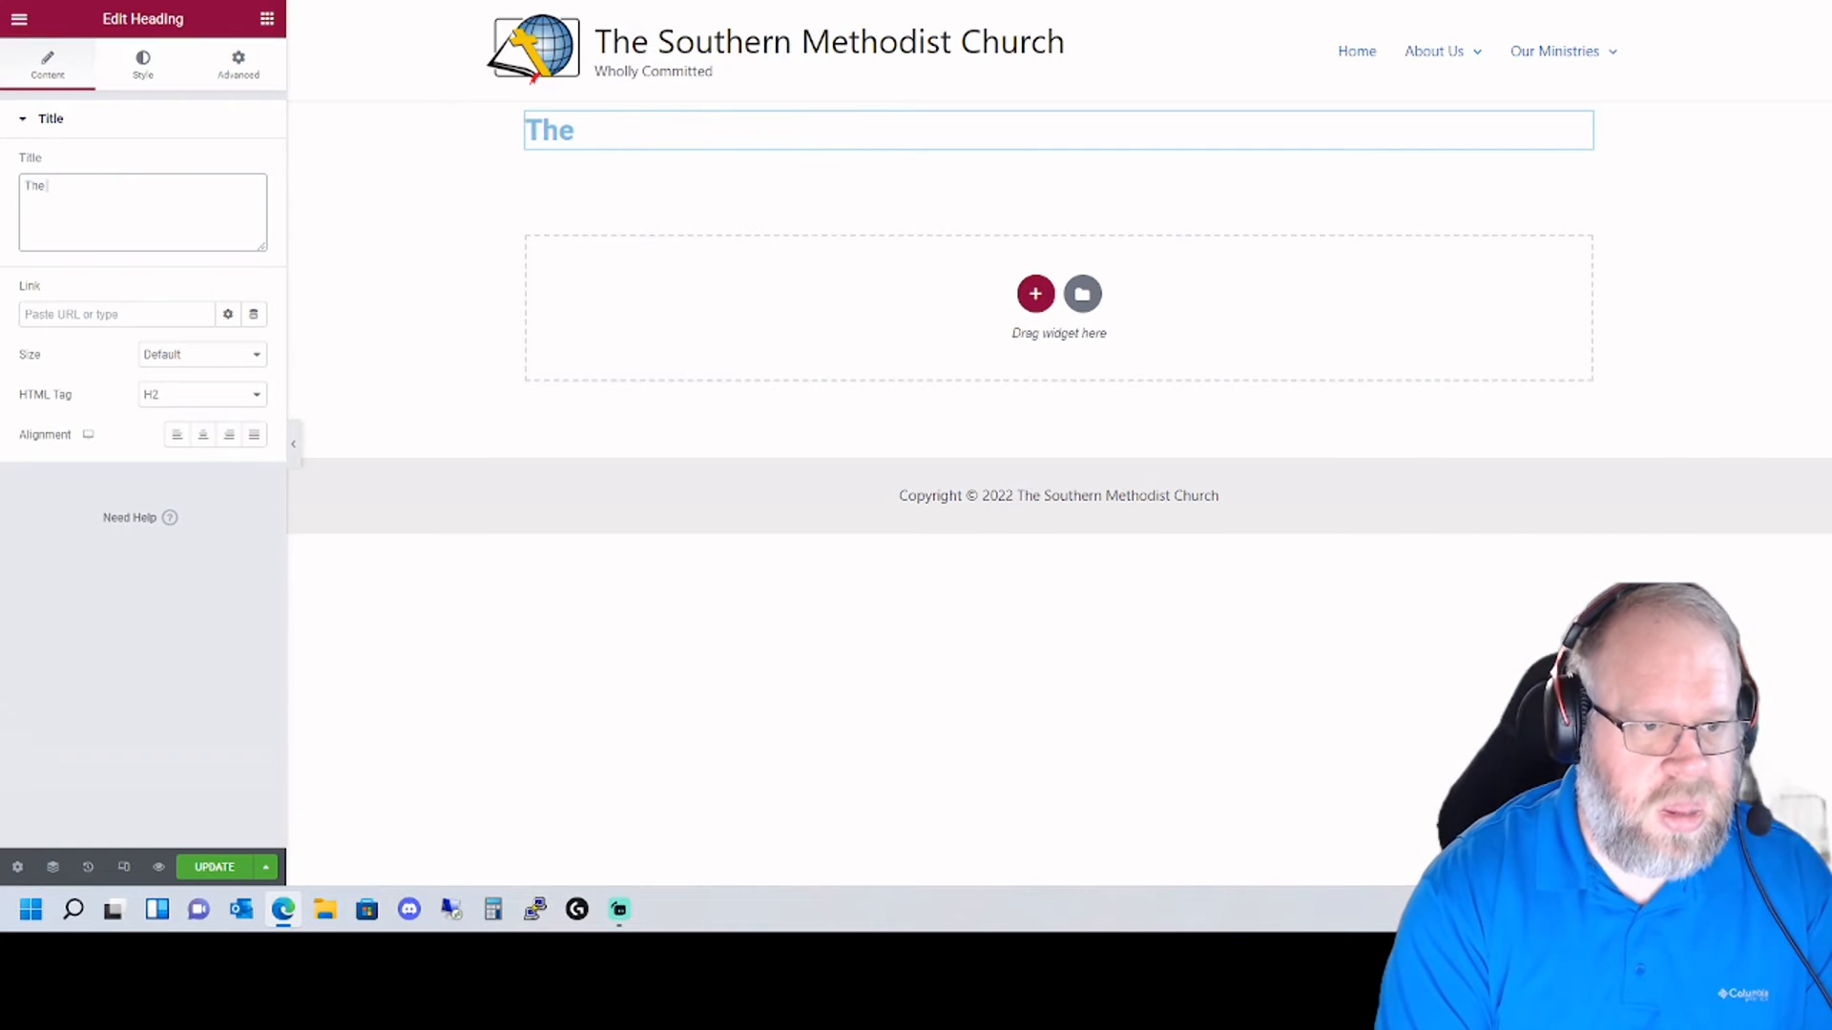
text(General Rules)
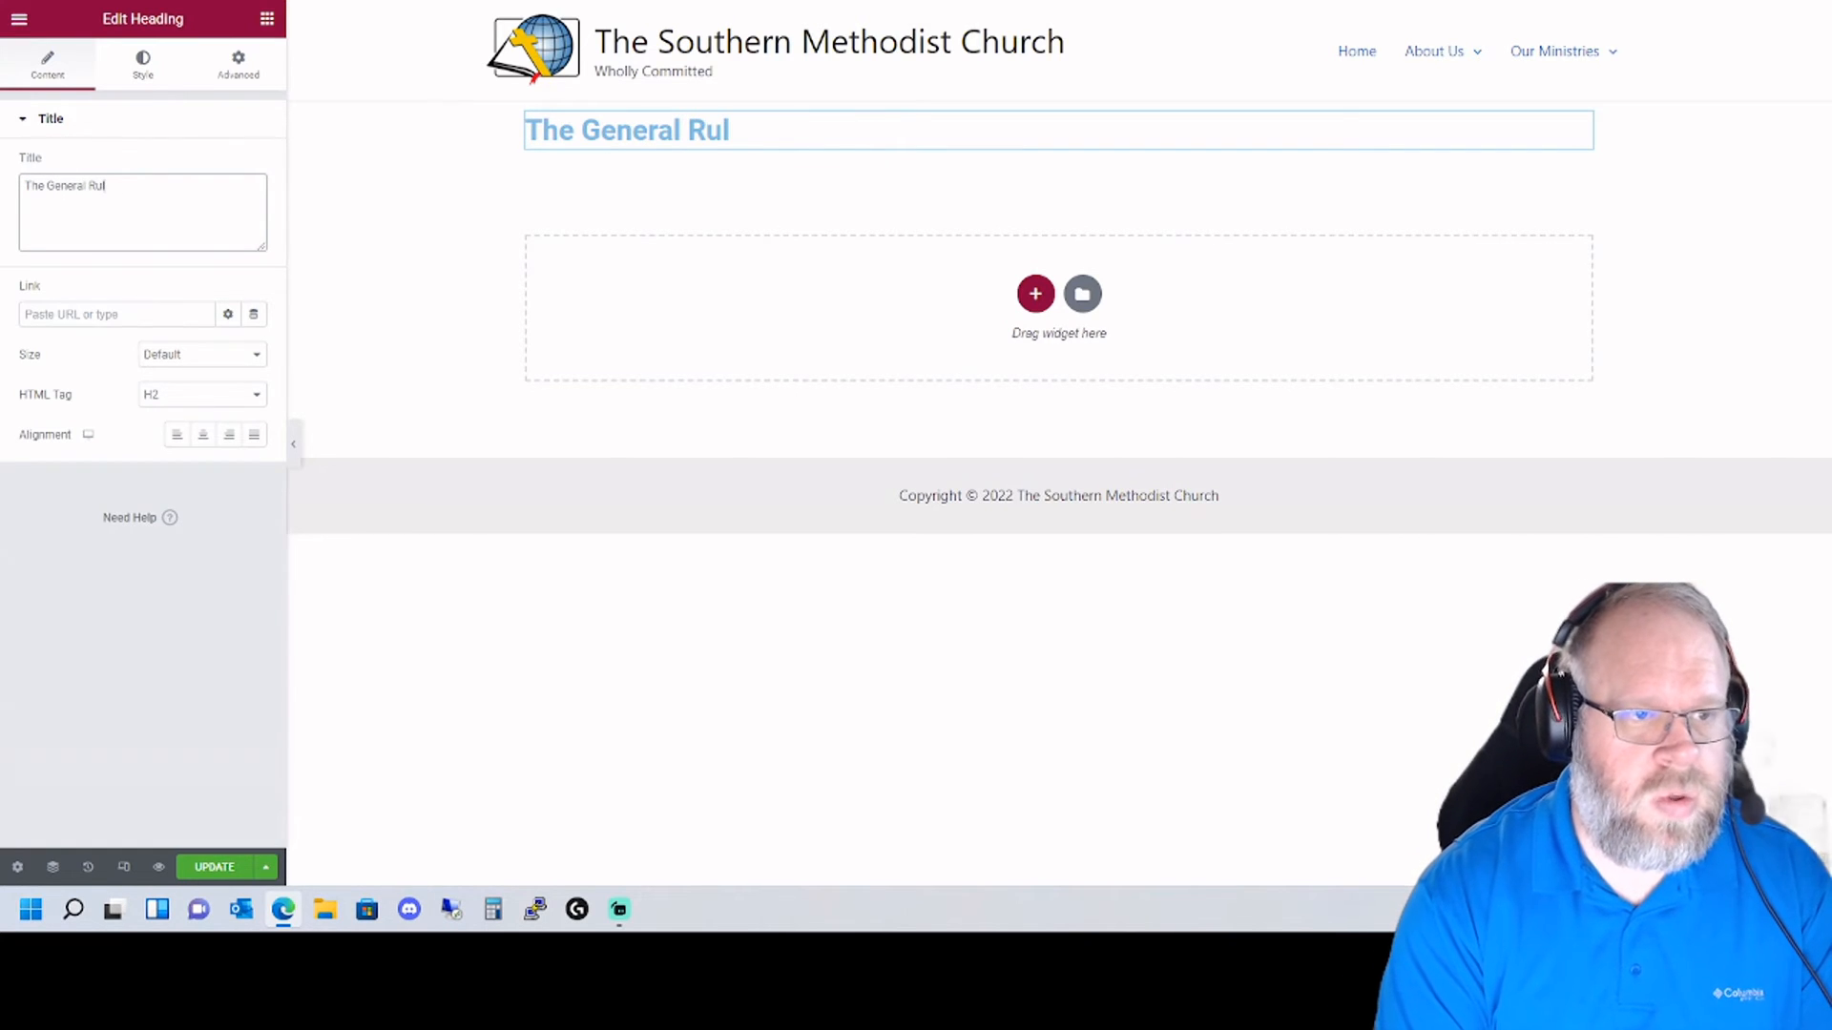
- Center the page heading
click(189, 61)
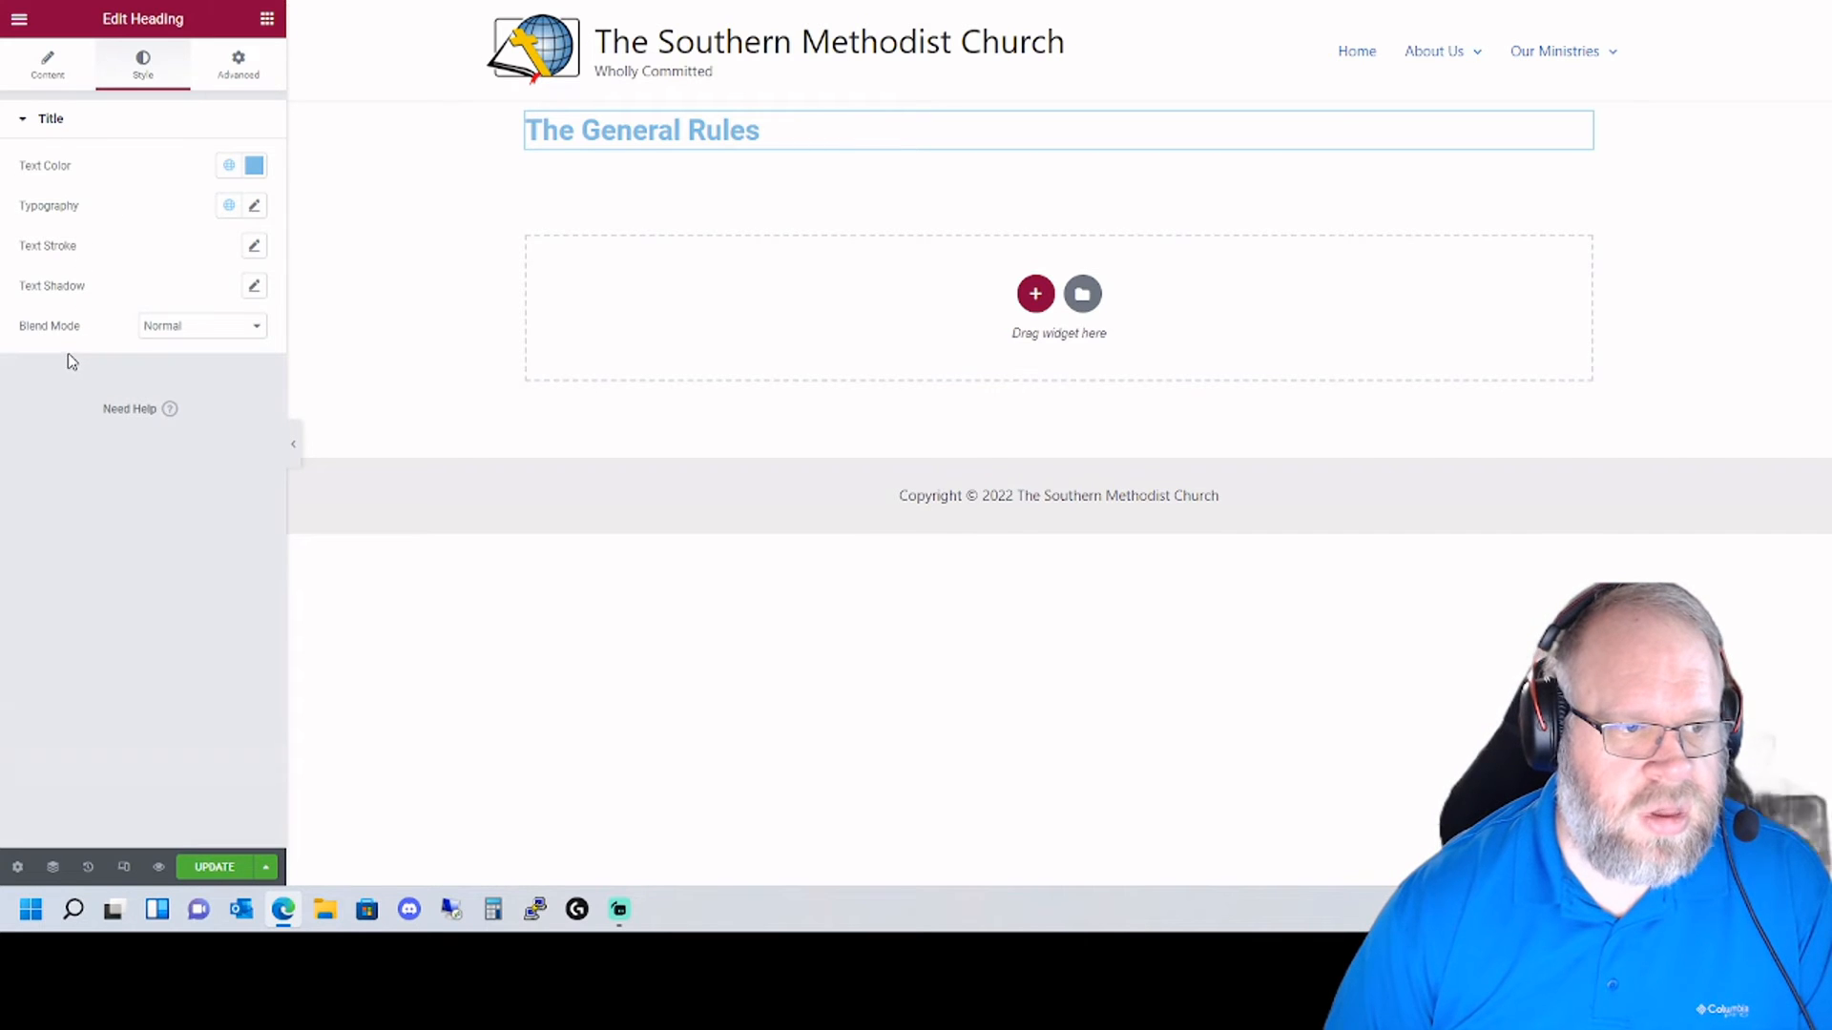
click(35, 75)
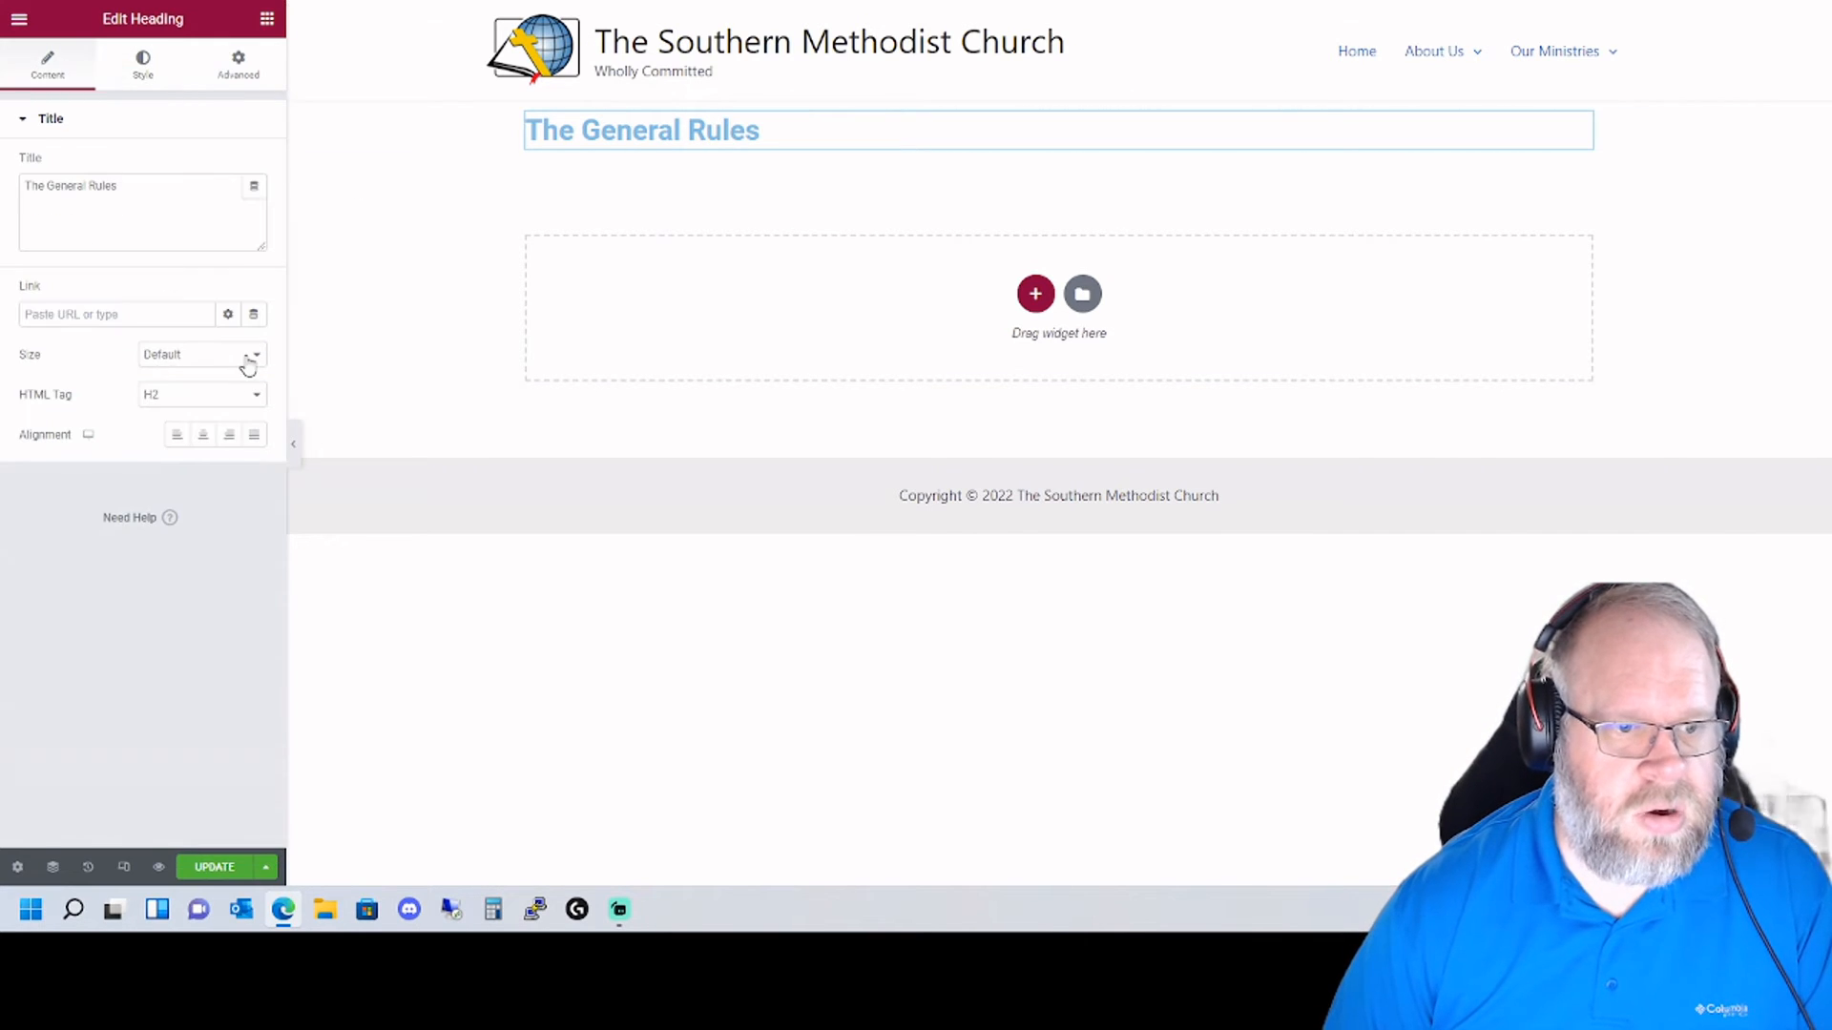
click(203, 434)
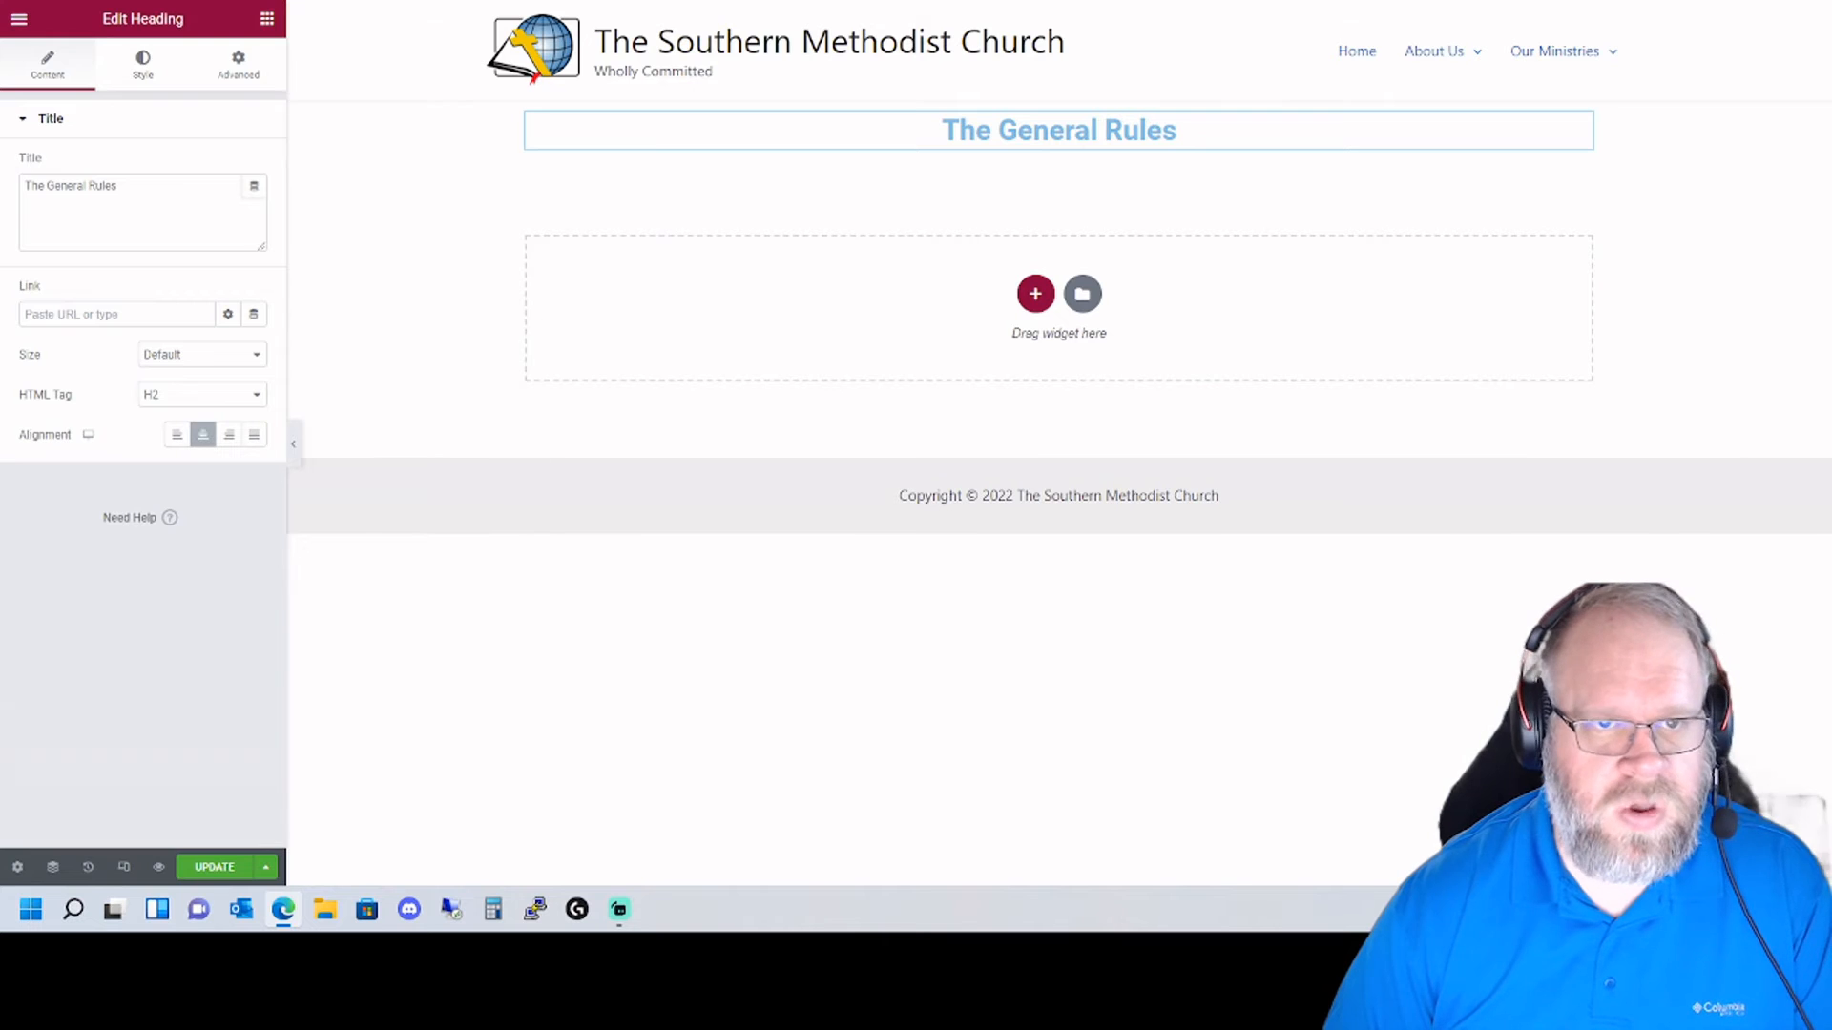
- Copy the full General Rules text on the old church website, from "The Southern Methodist Church" through "delivered our own souls."
key(ctrl+Tab)
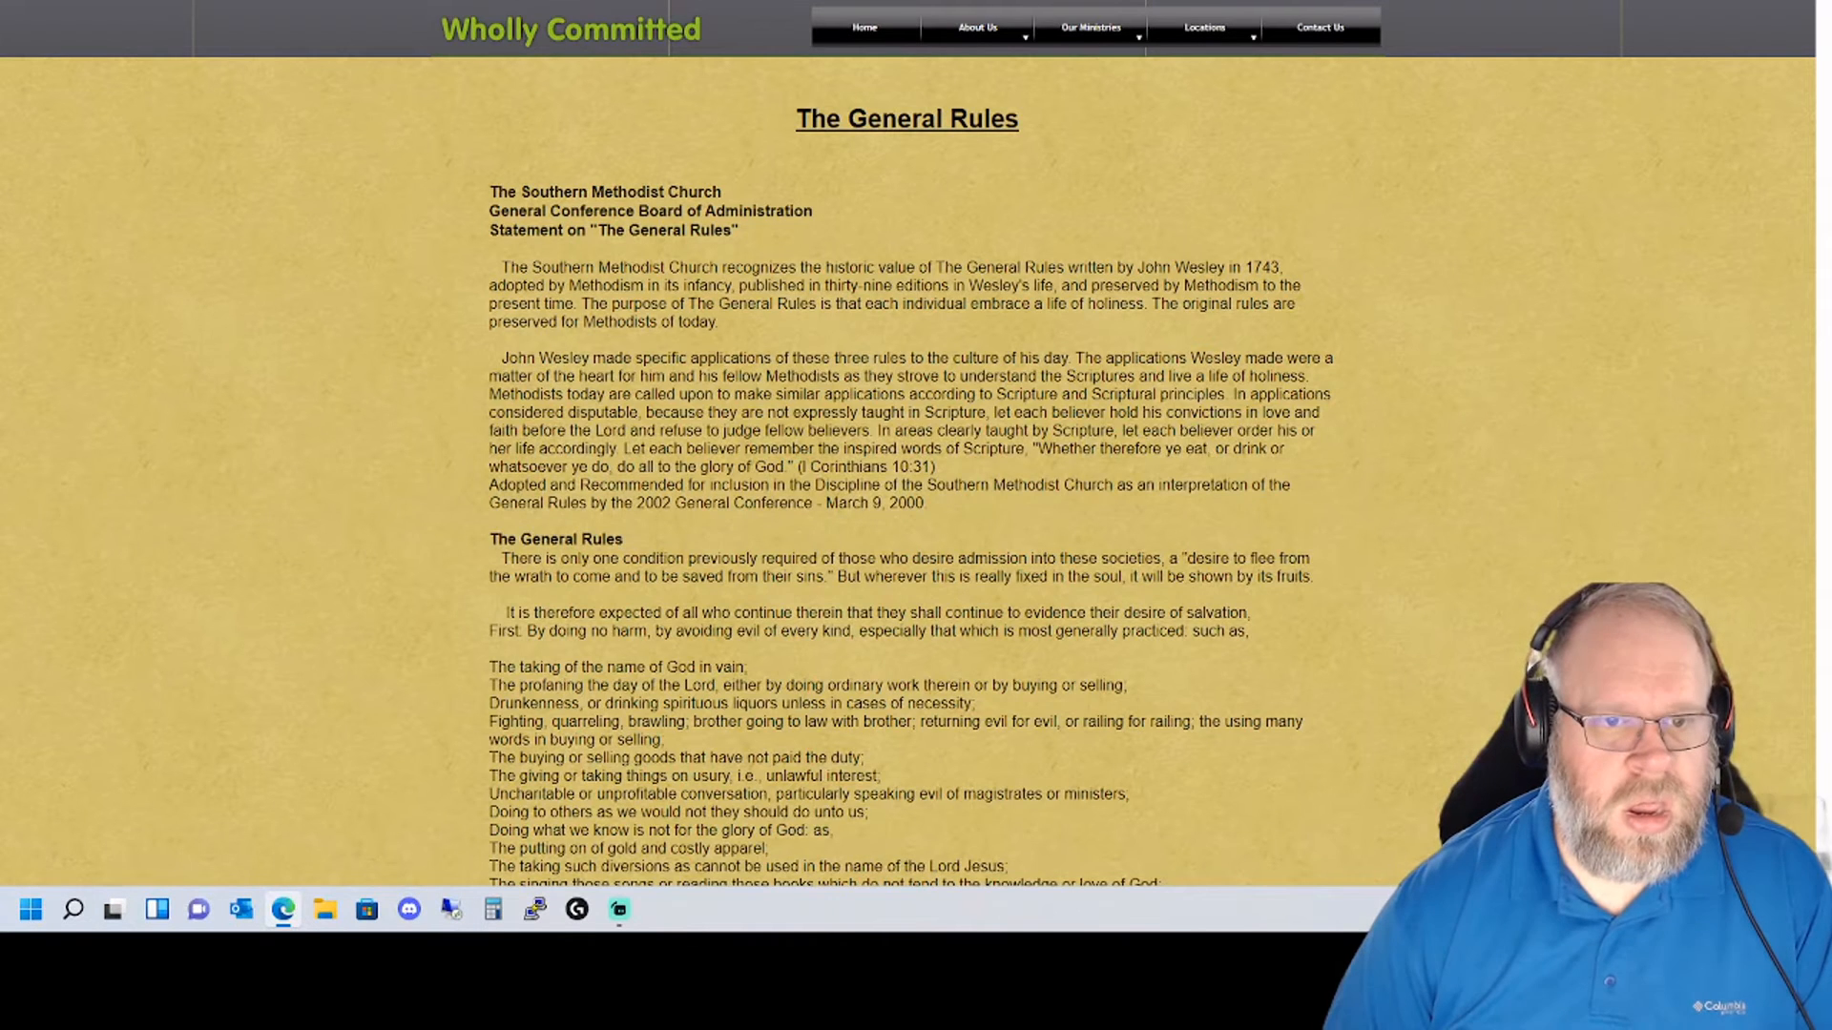
drag(493, 195, 598, 269)
click(814, 310)
scroll(761, 432, down, 5)
scroll(748, 434, down, 3)
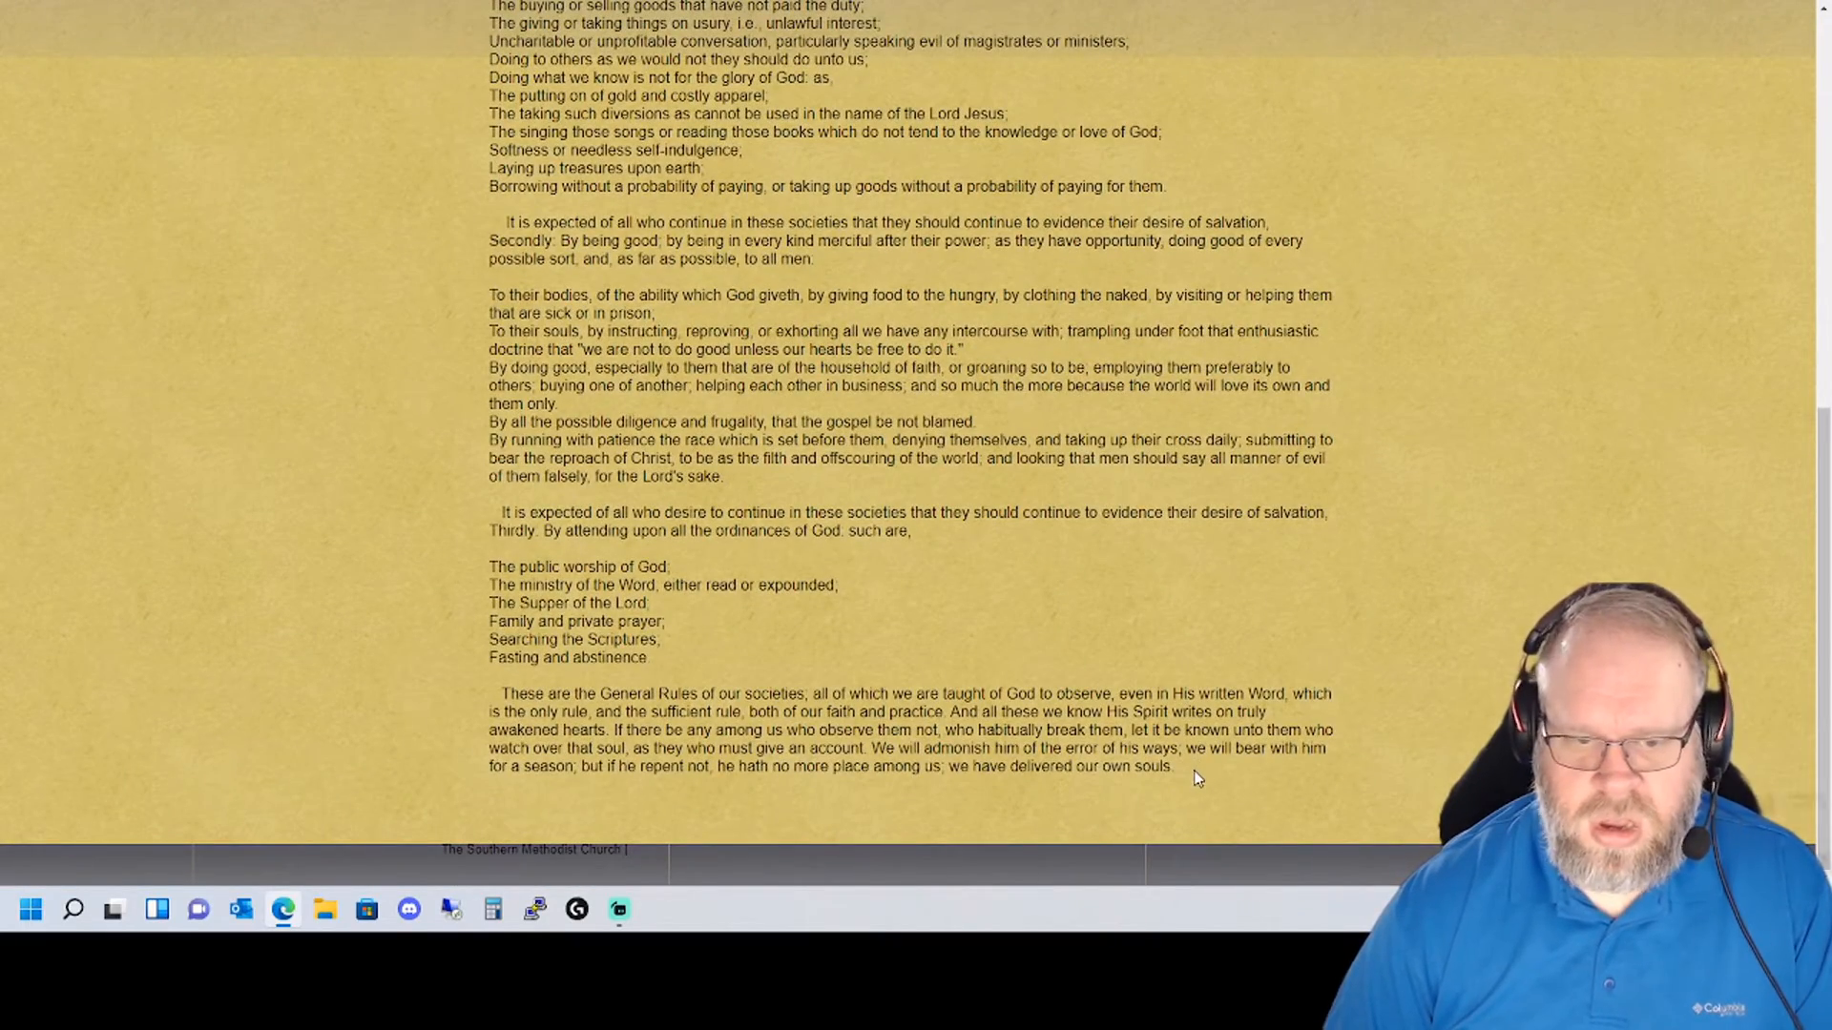
drag(1190, 780, 491, 187)
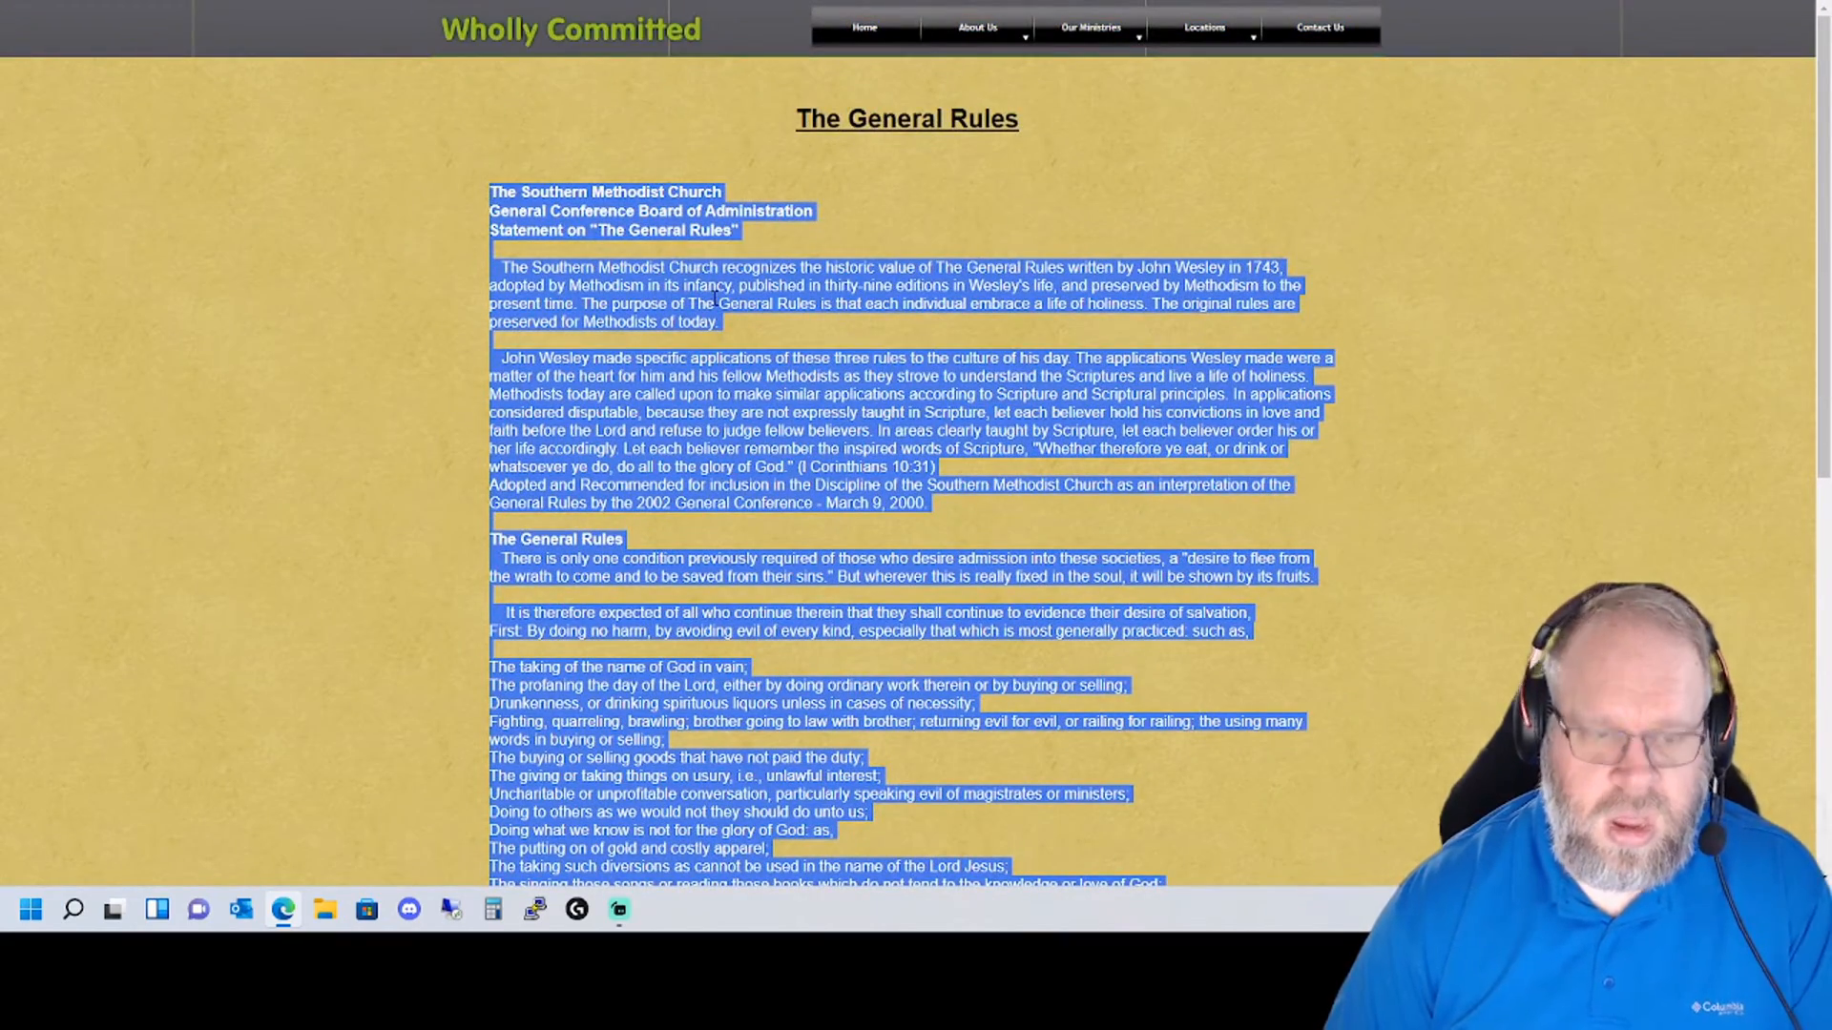
- Add a Text Editor widget below the page heading and replace its placeholder text with the copied General Rules text
key(alt+Tab)
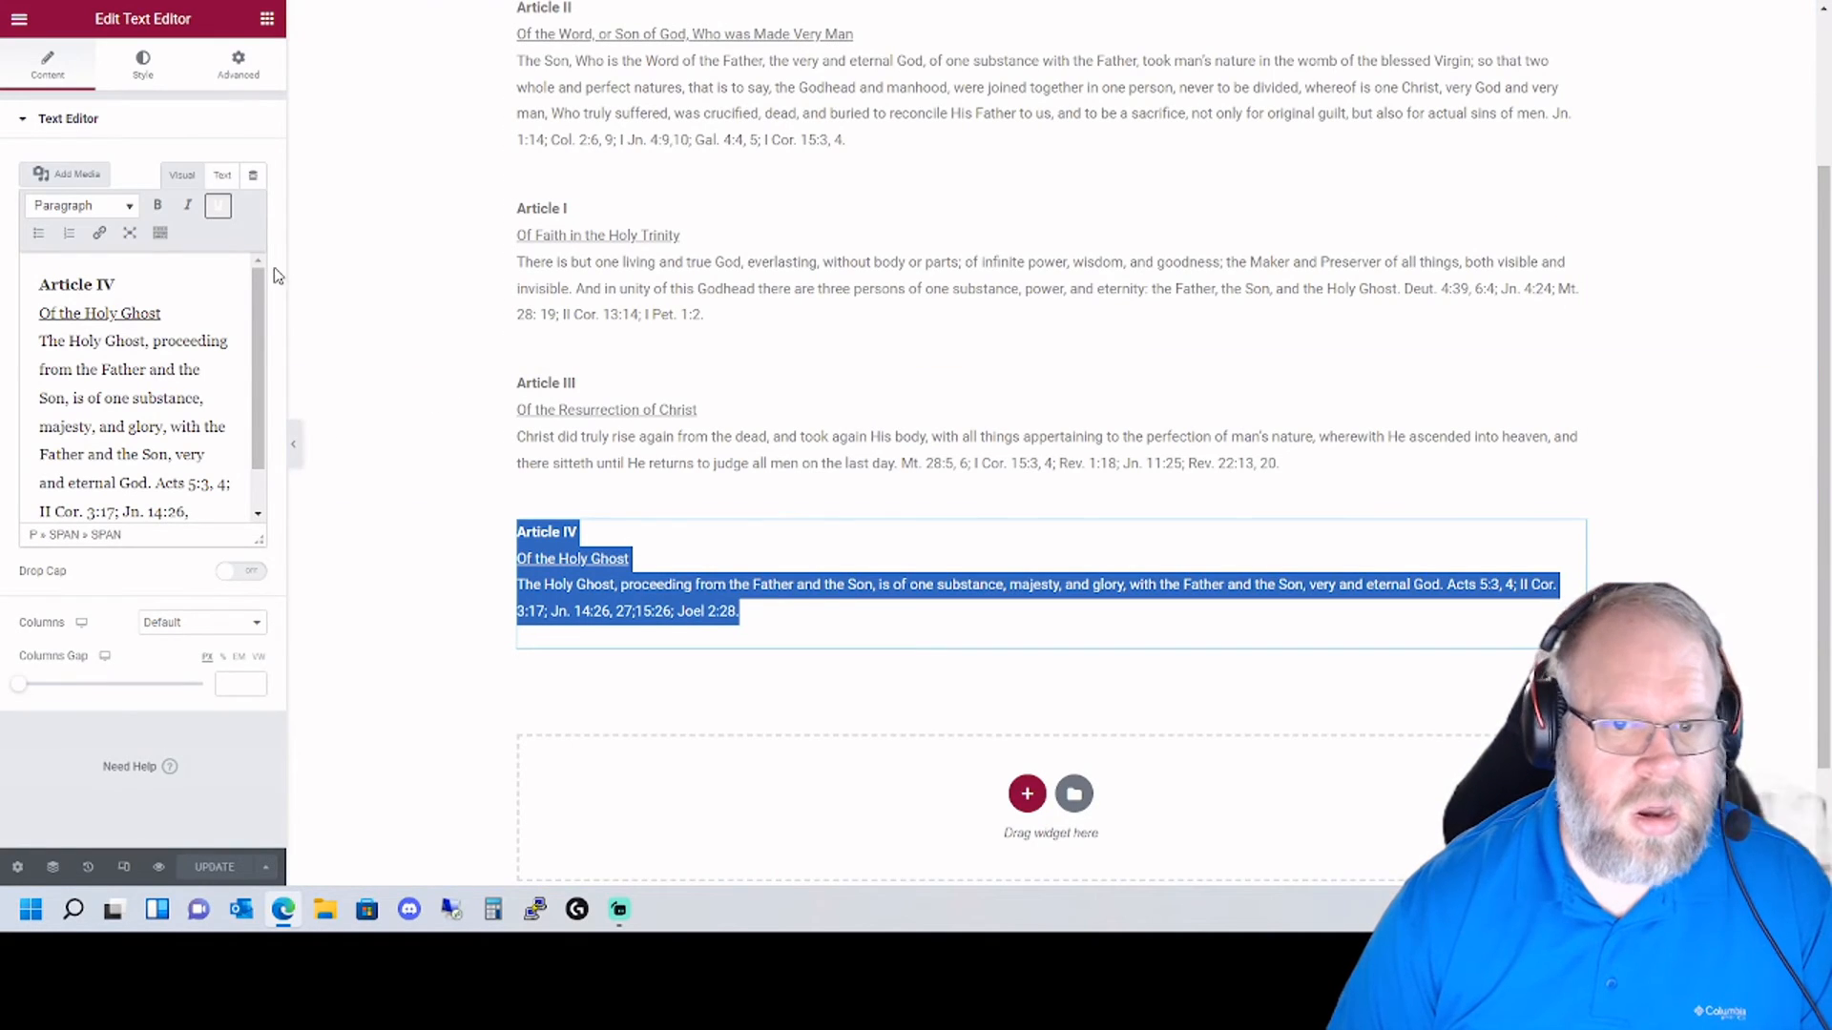
key(alt+Tab)
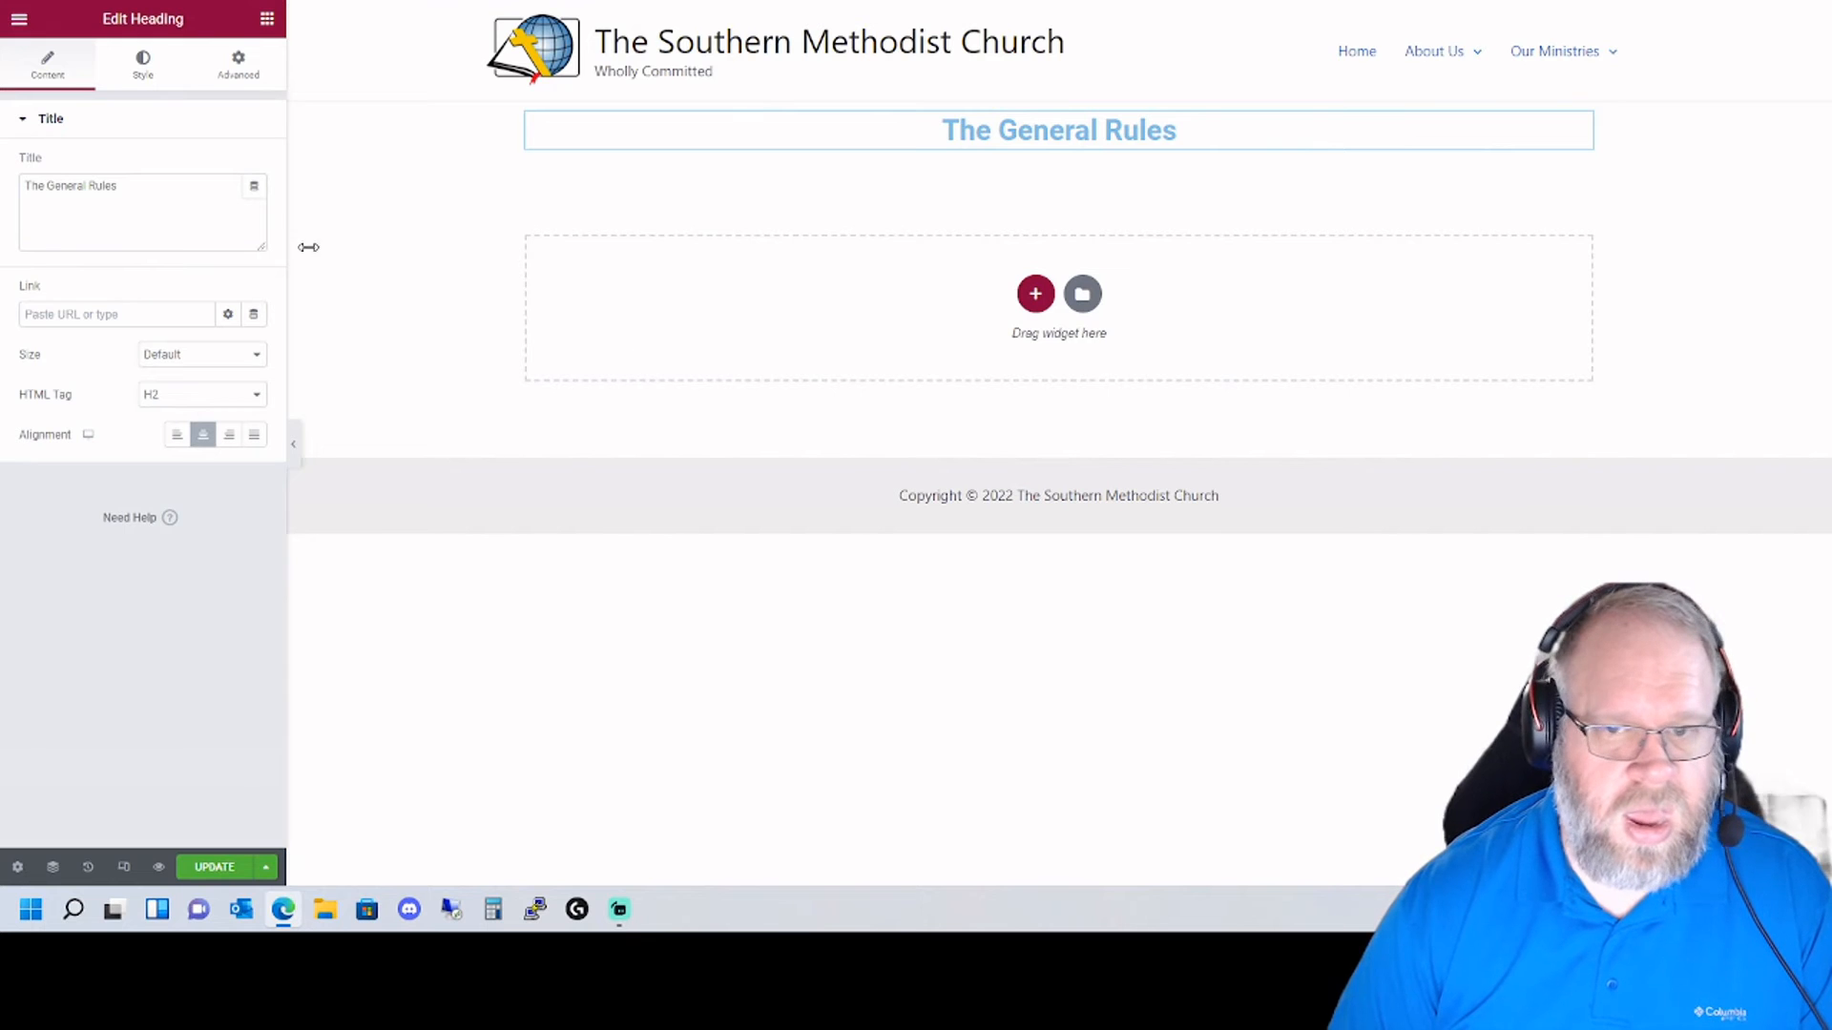
click(268, 18)
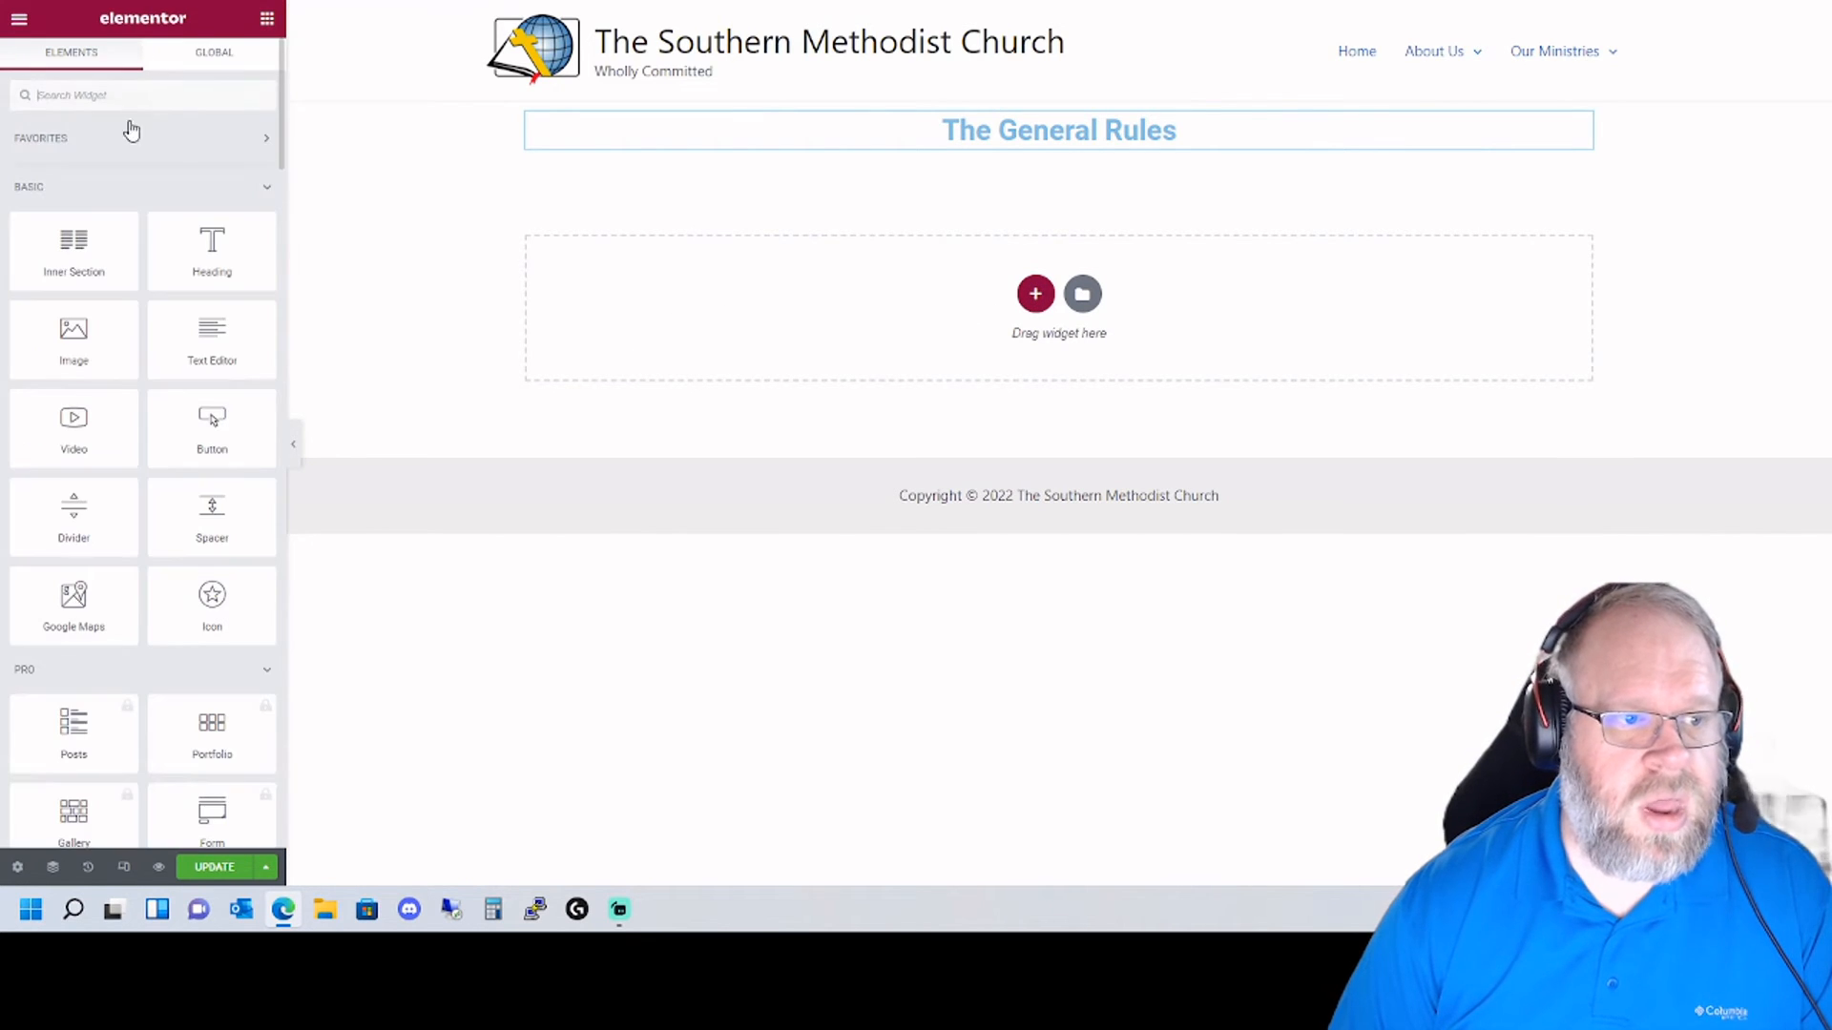
drag(211, 338, 1001, 291)
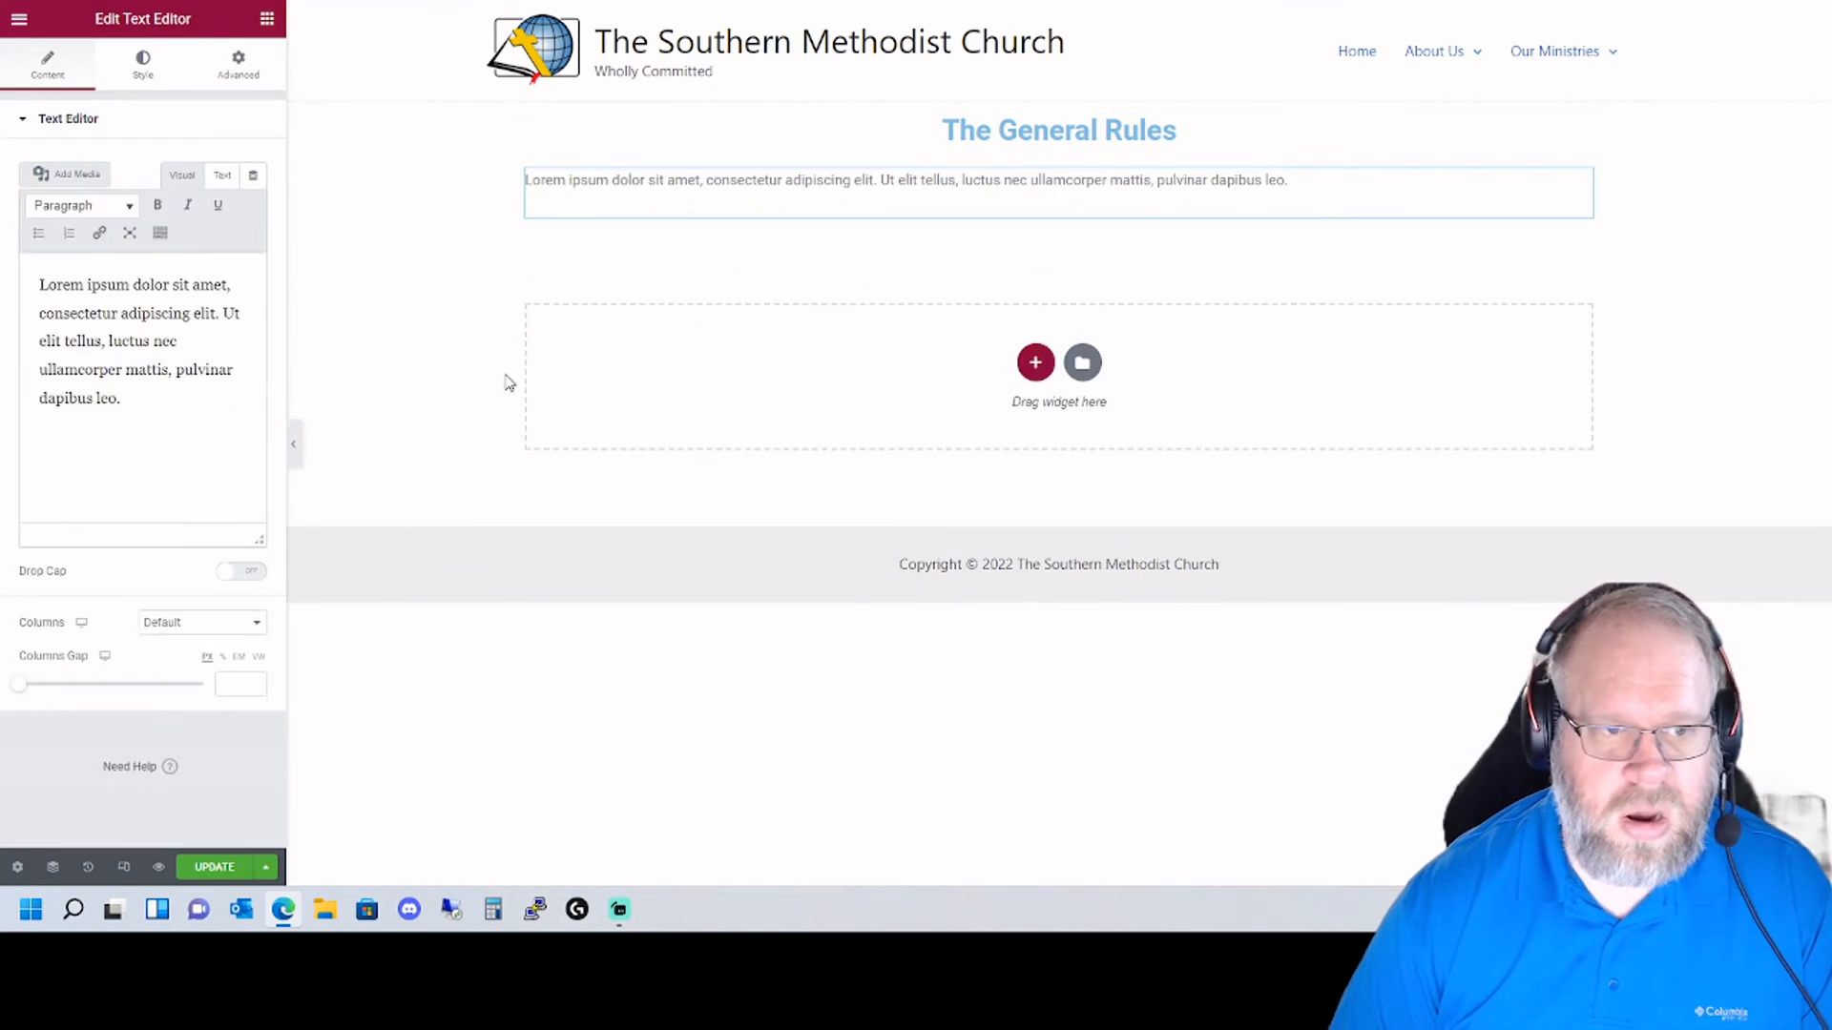
click(184, 444)
key(ctrl+a)
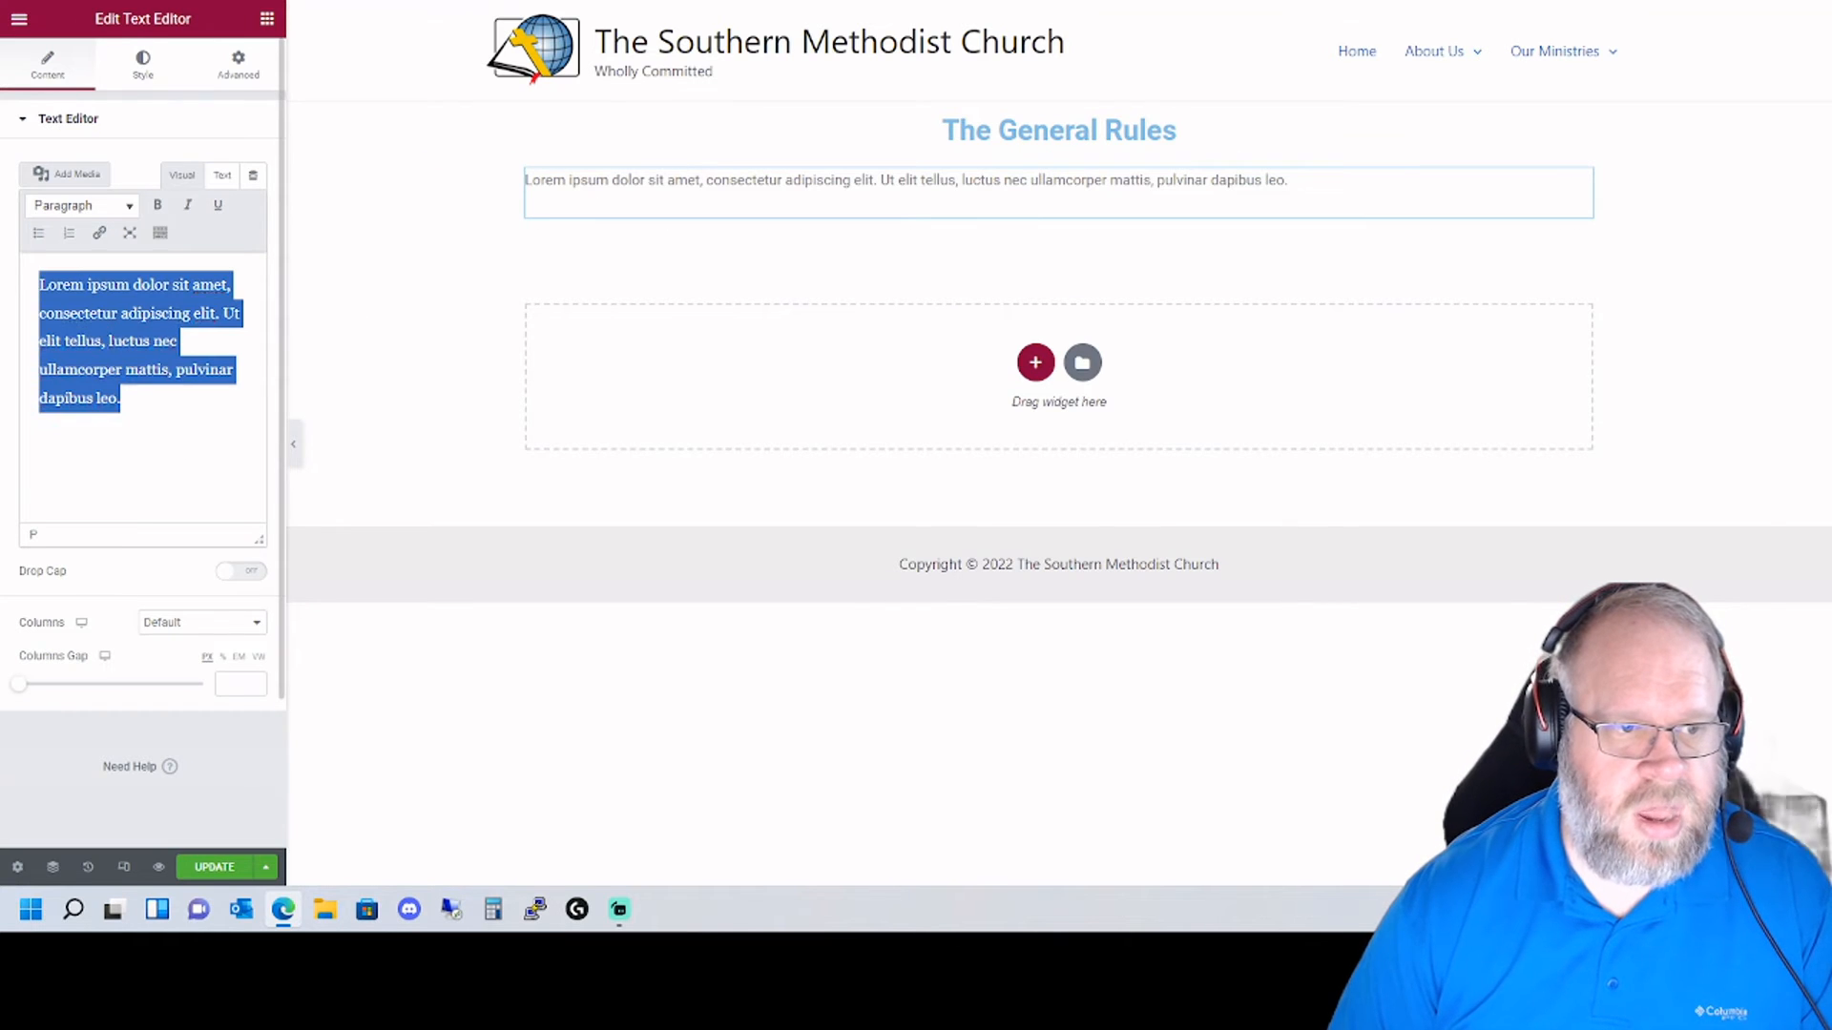
key(ctrl+v)
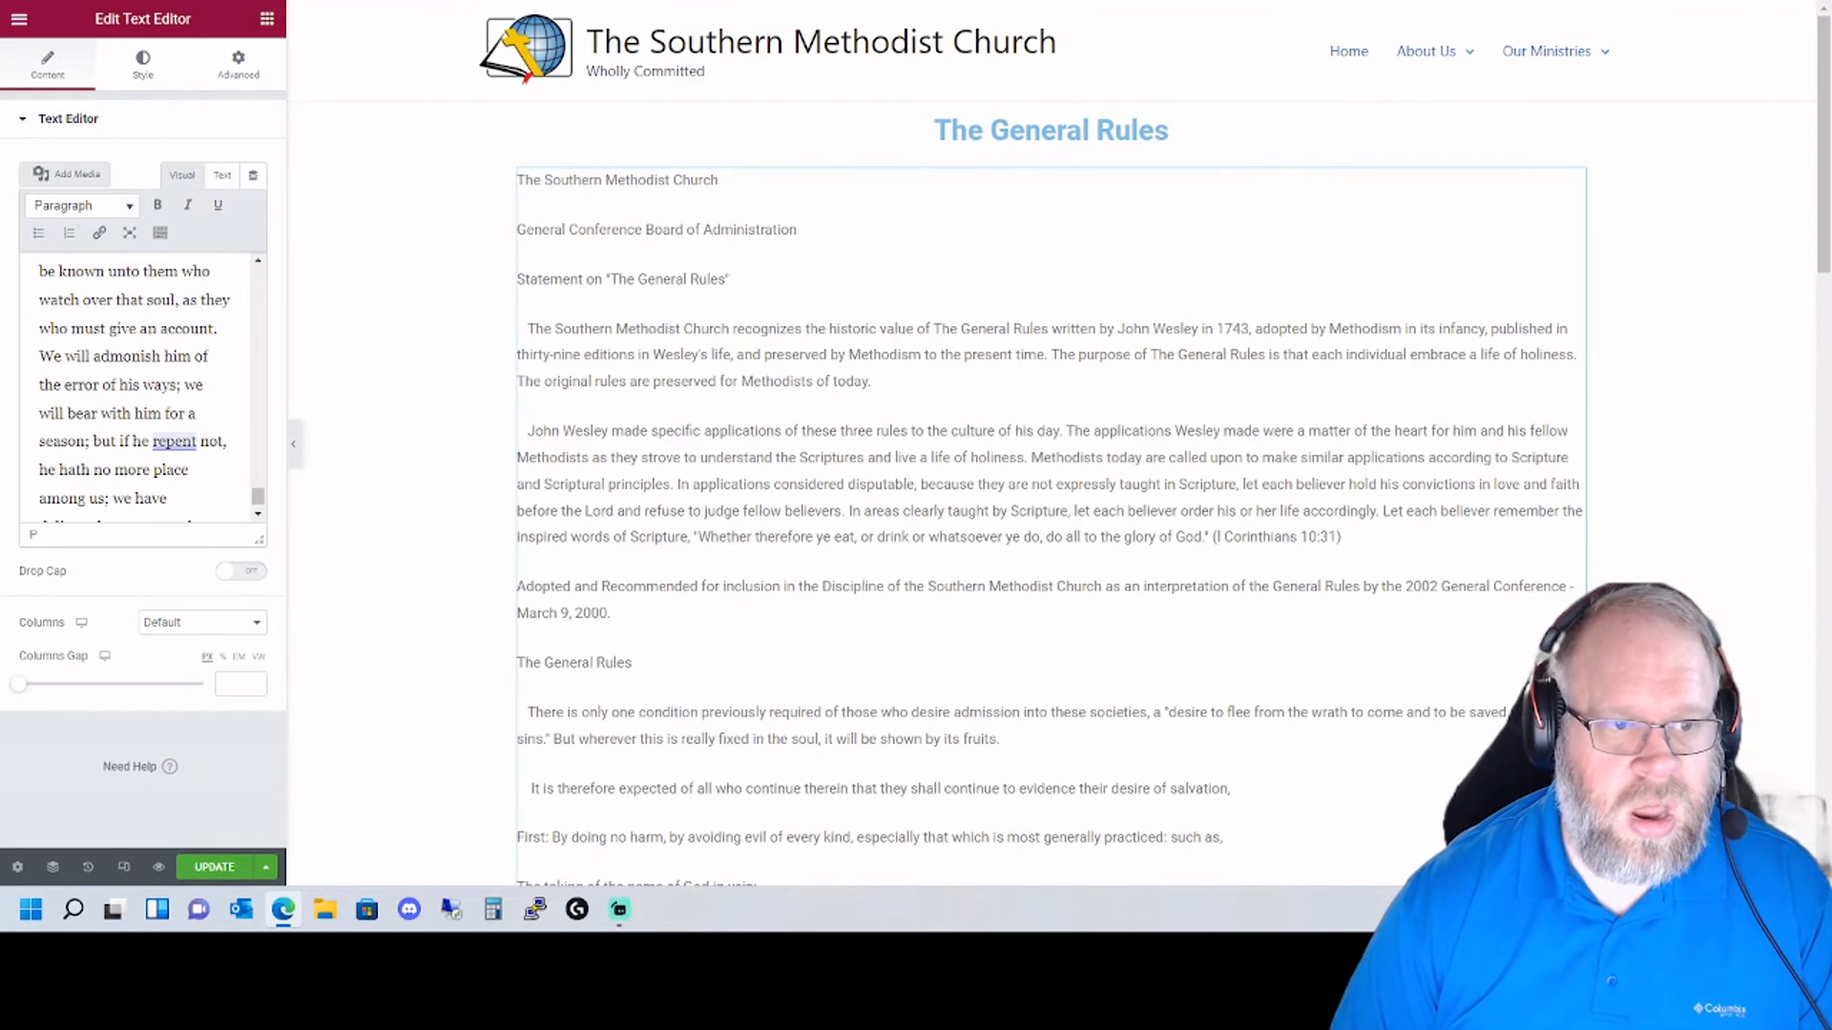
- Expand the text editor to full screen and compare the pasted opening lines with the old church website
scroll(892, 343, down, 15)
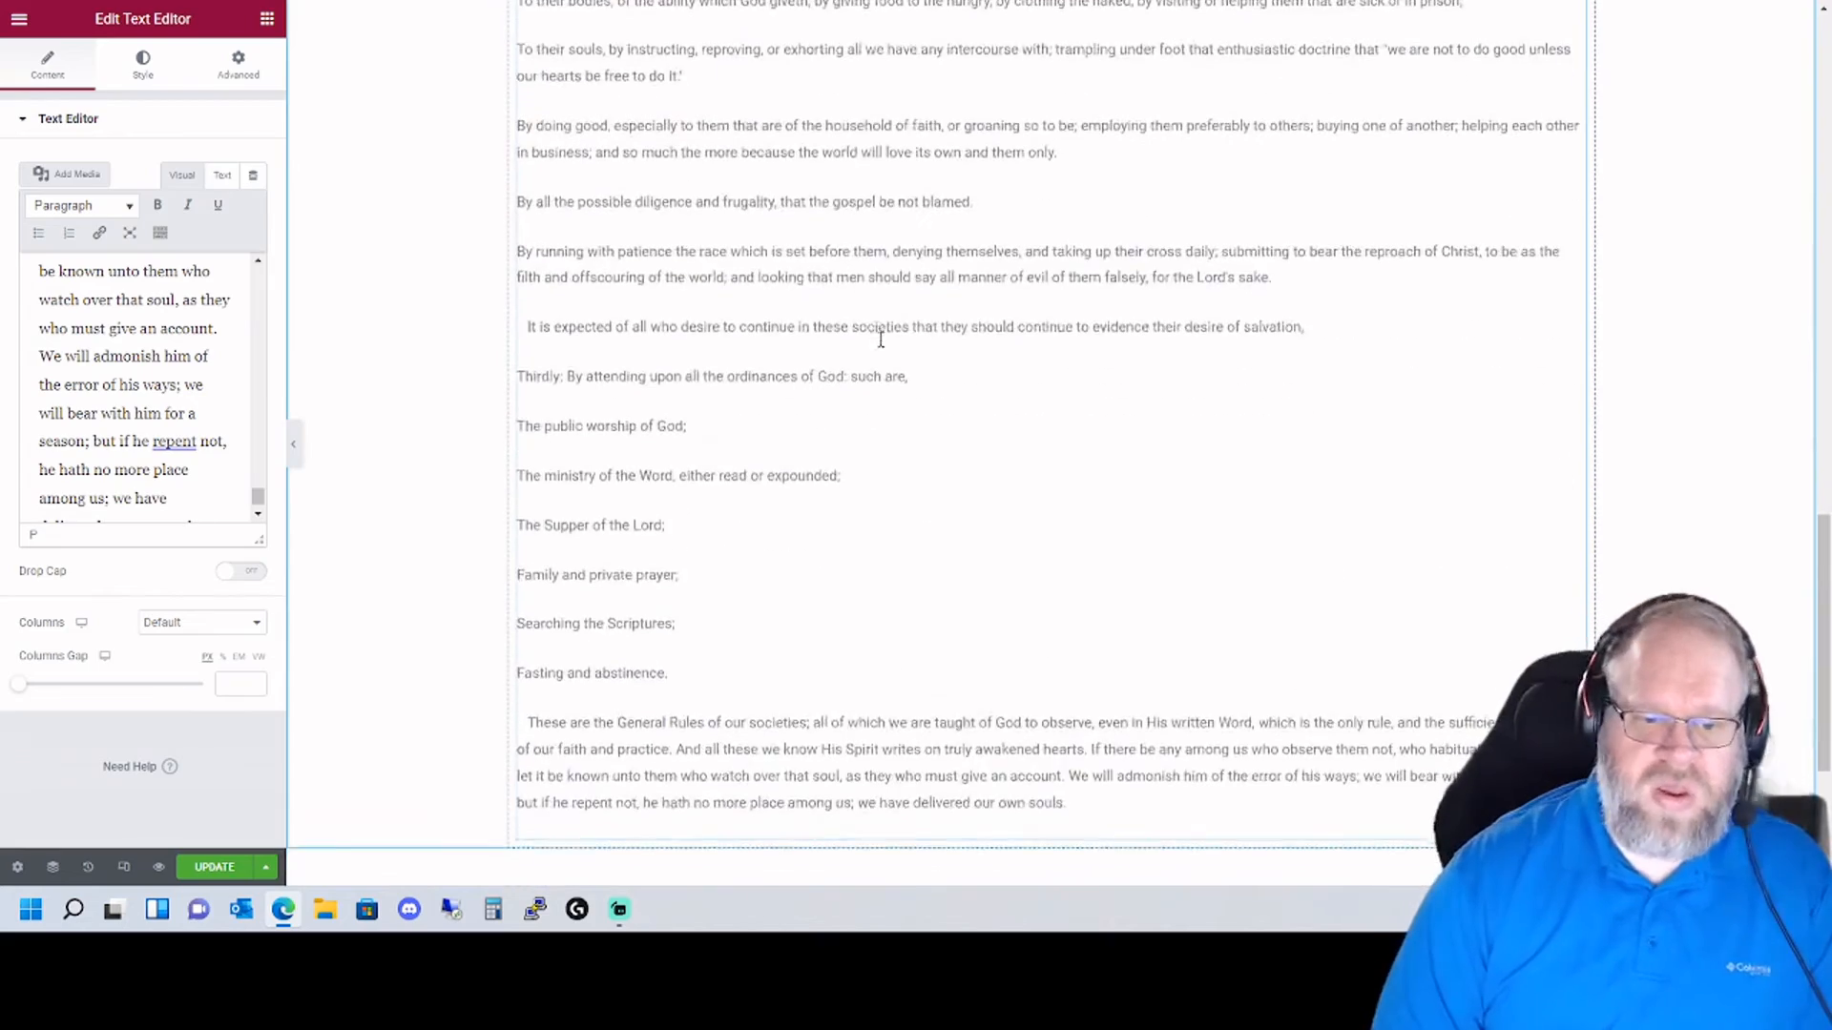
scroll(868, 339, up, 10)
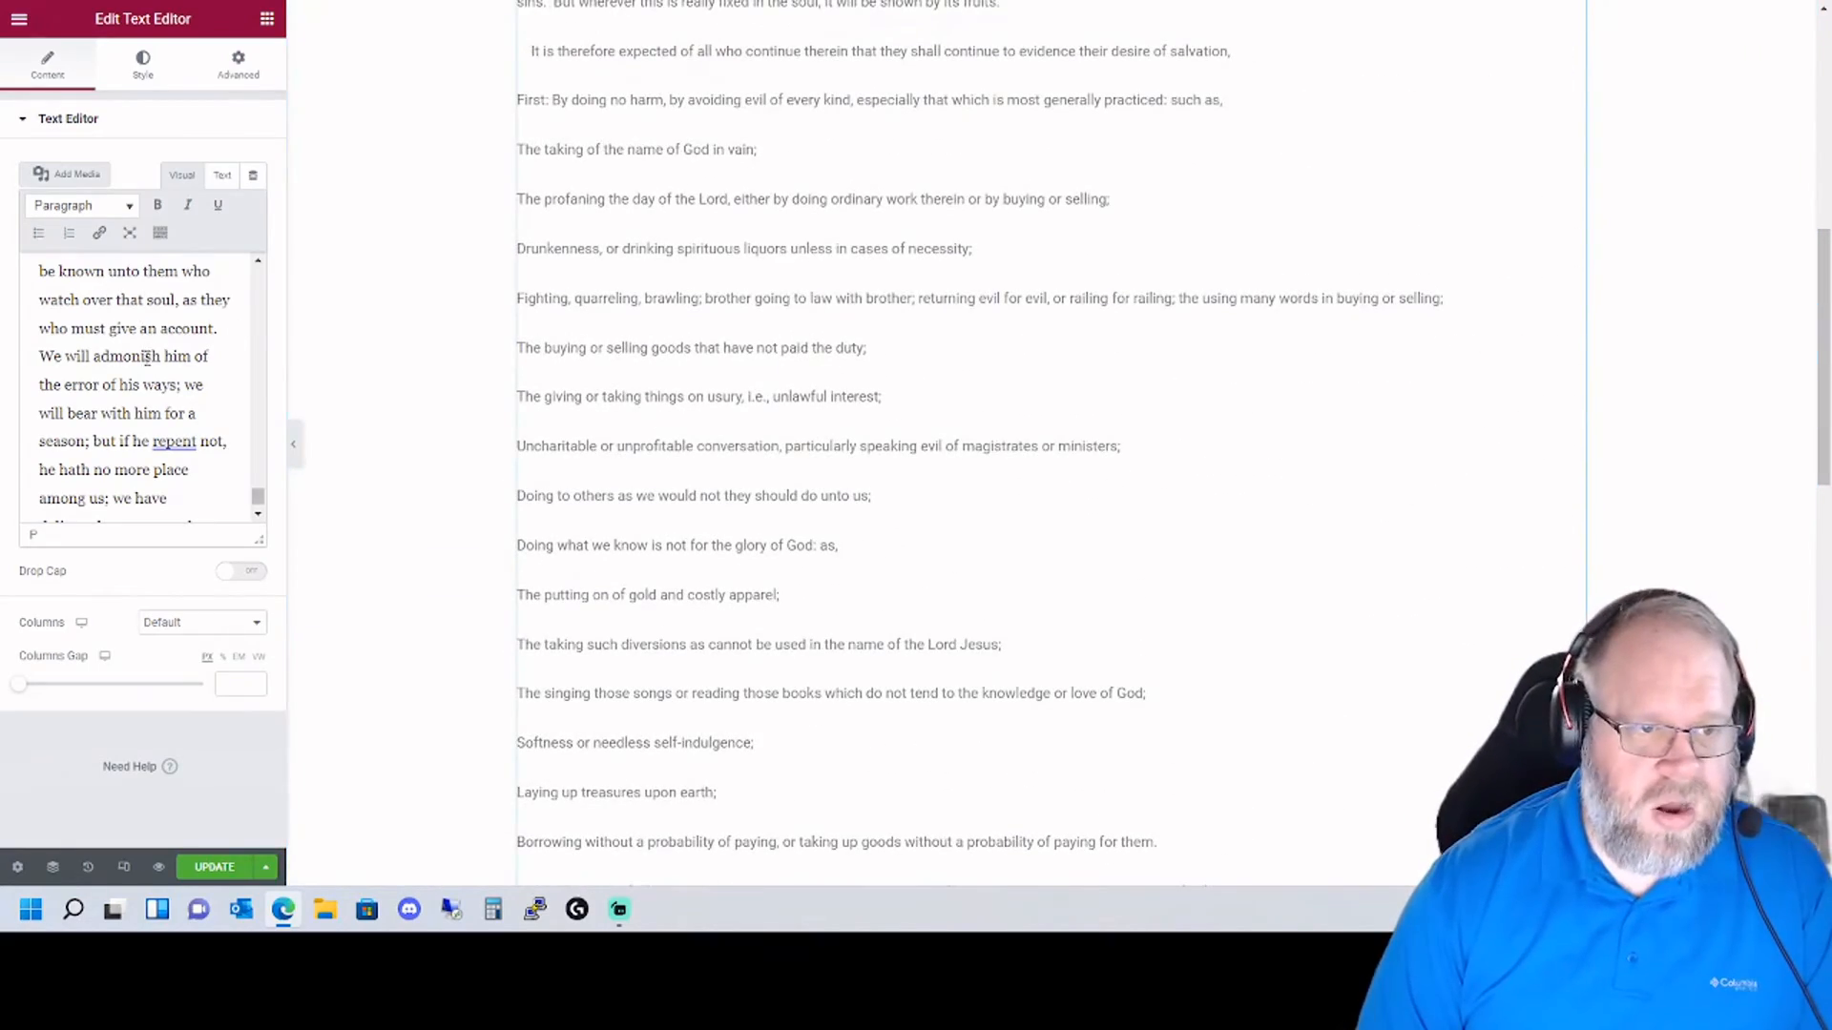
click(130, 233)
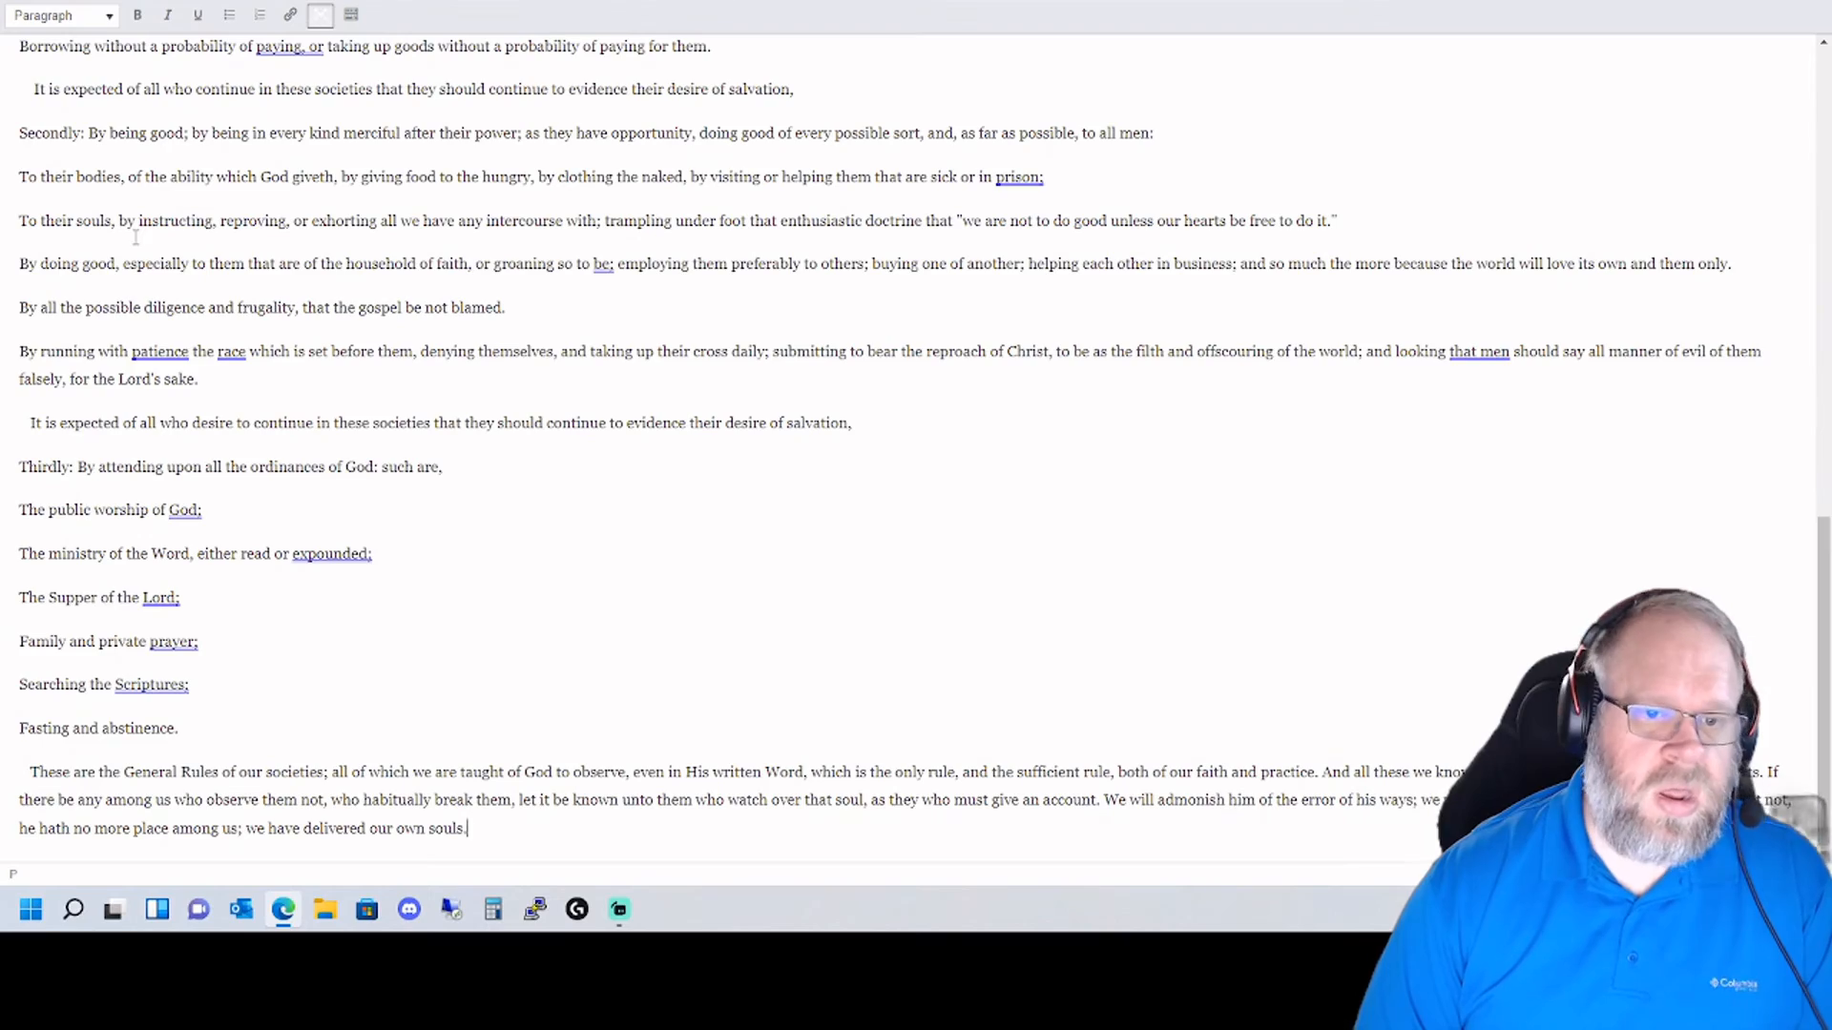
scroll(623, 517, up, 10)
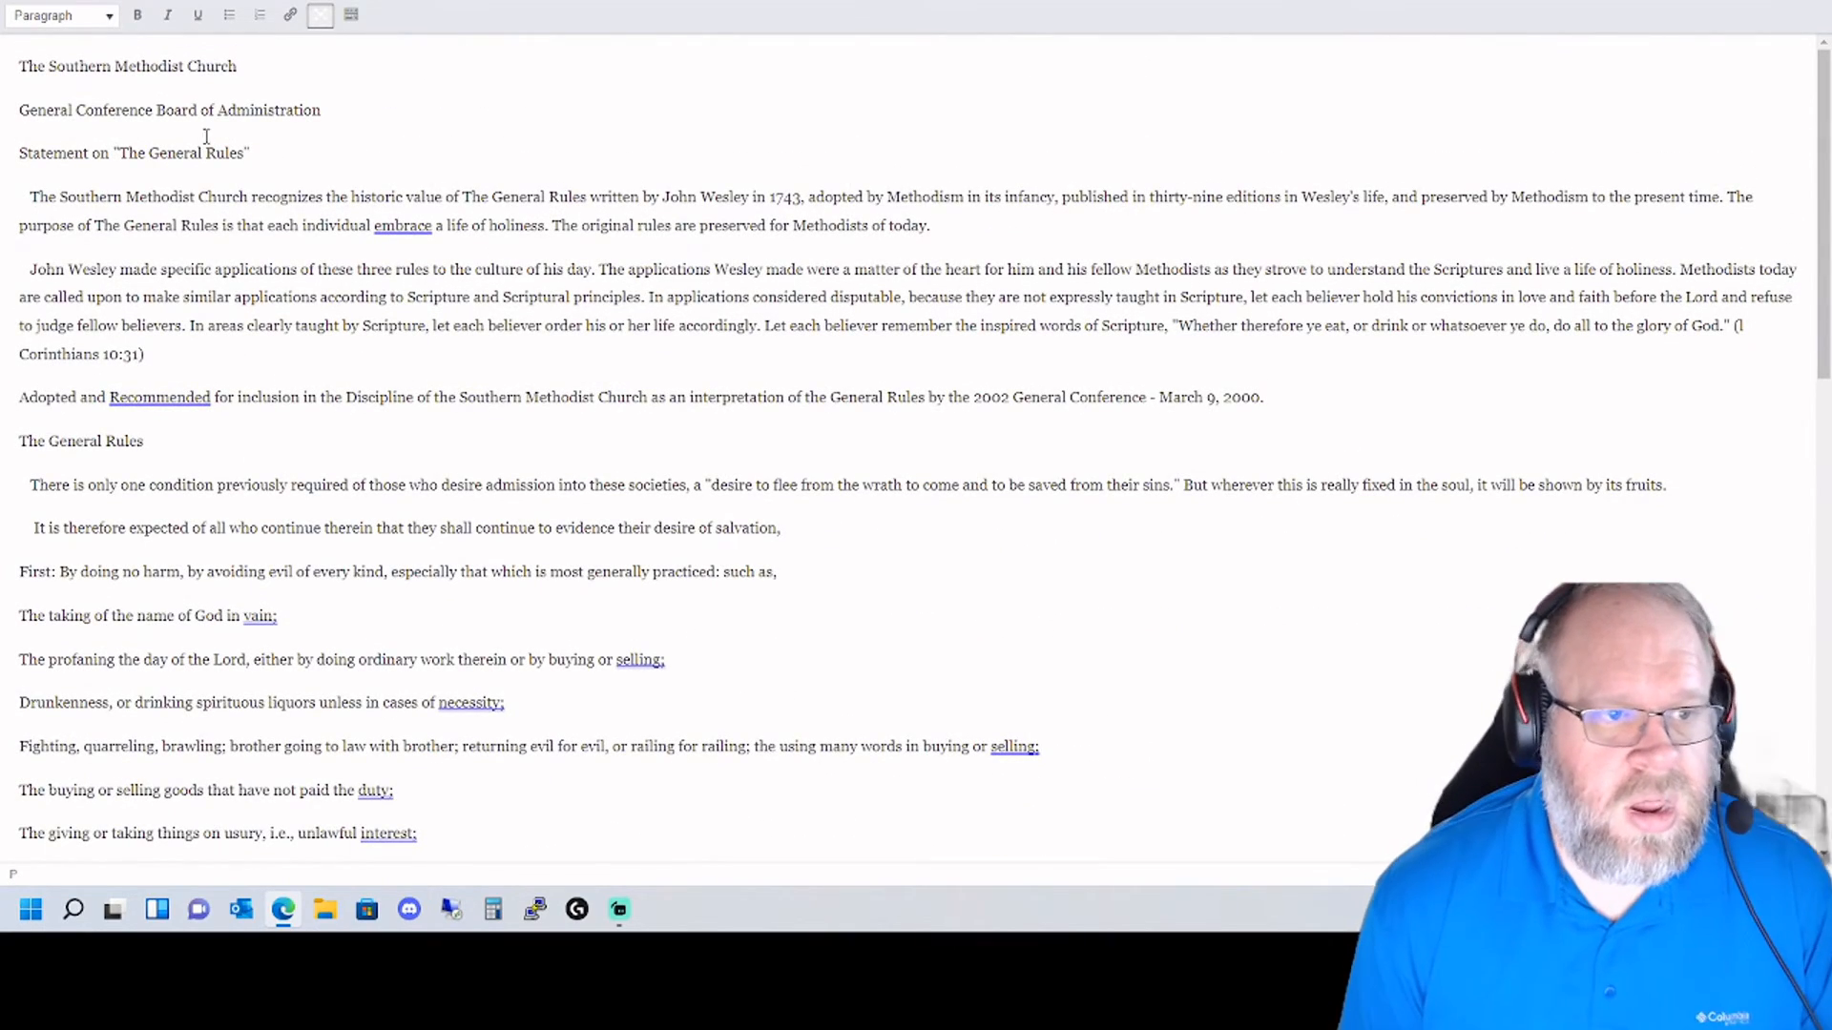
key(ctrl+Tab)
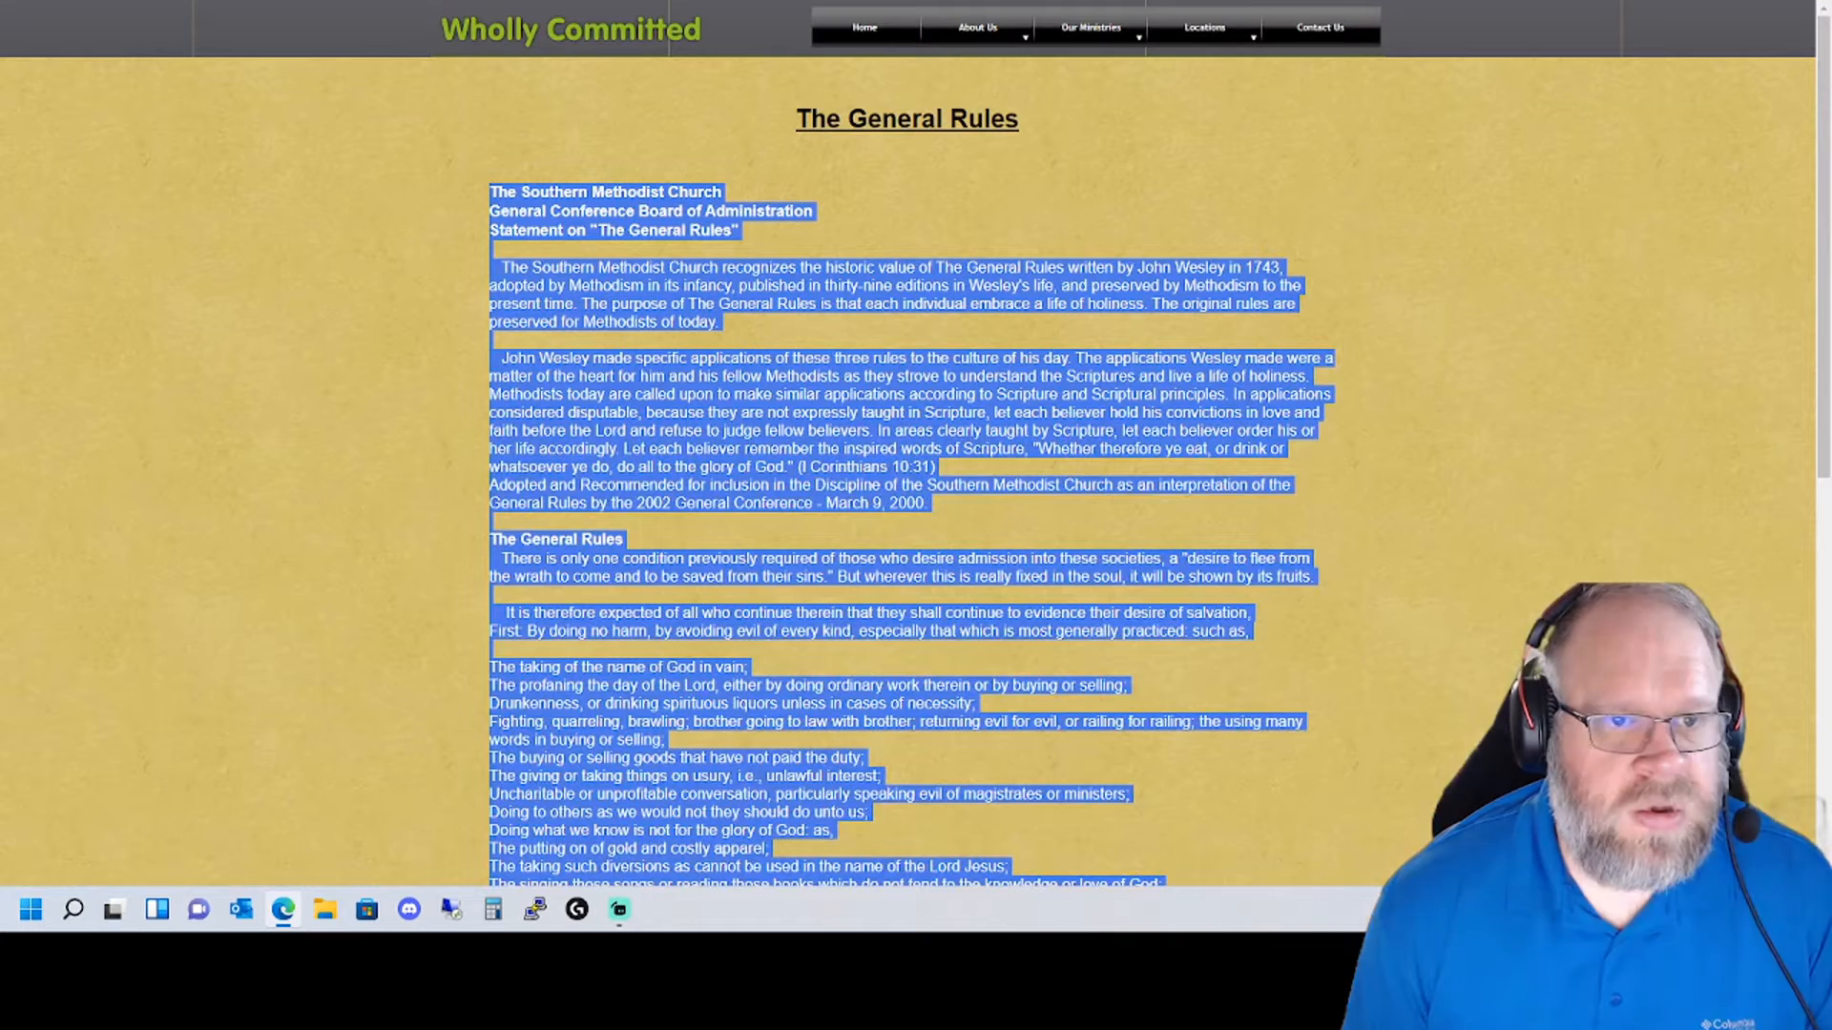
click(370, 0)
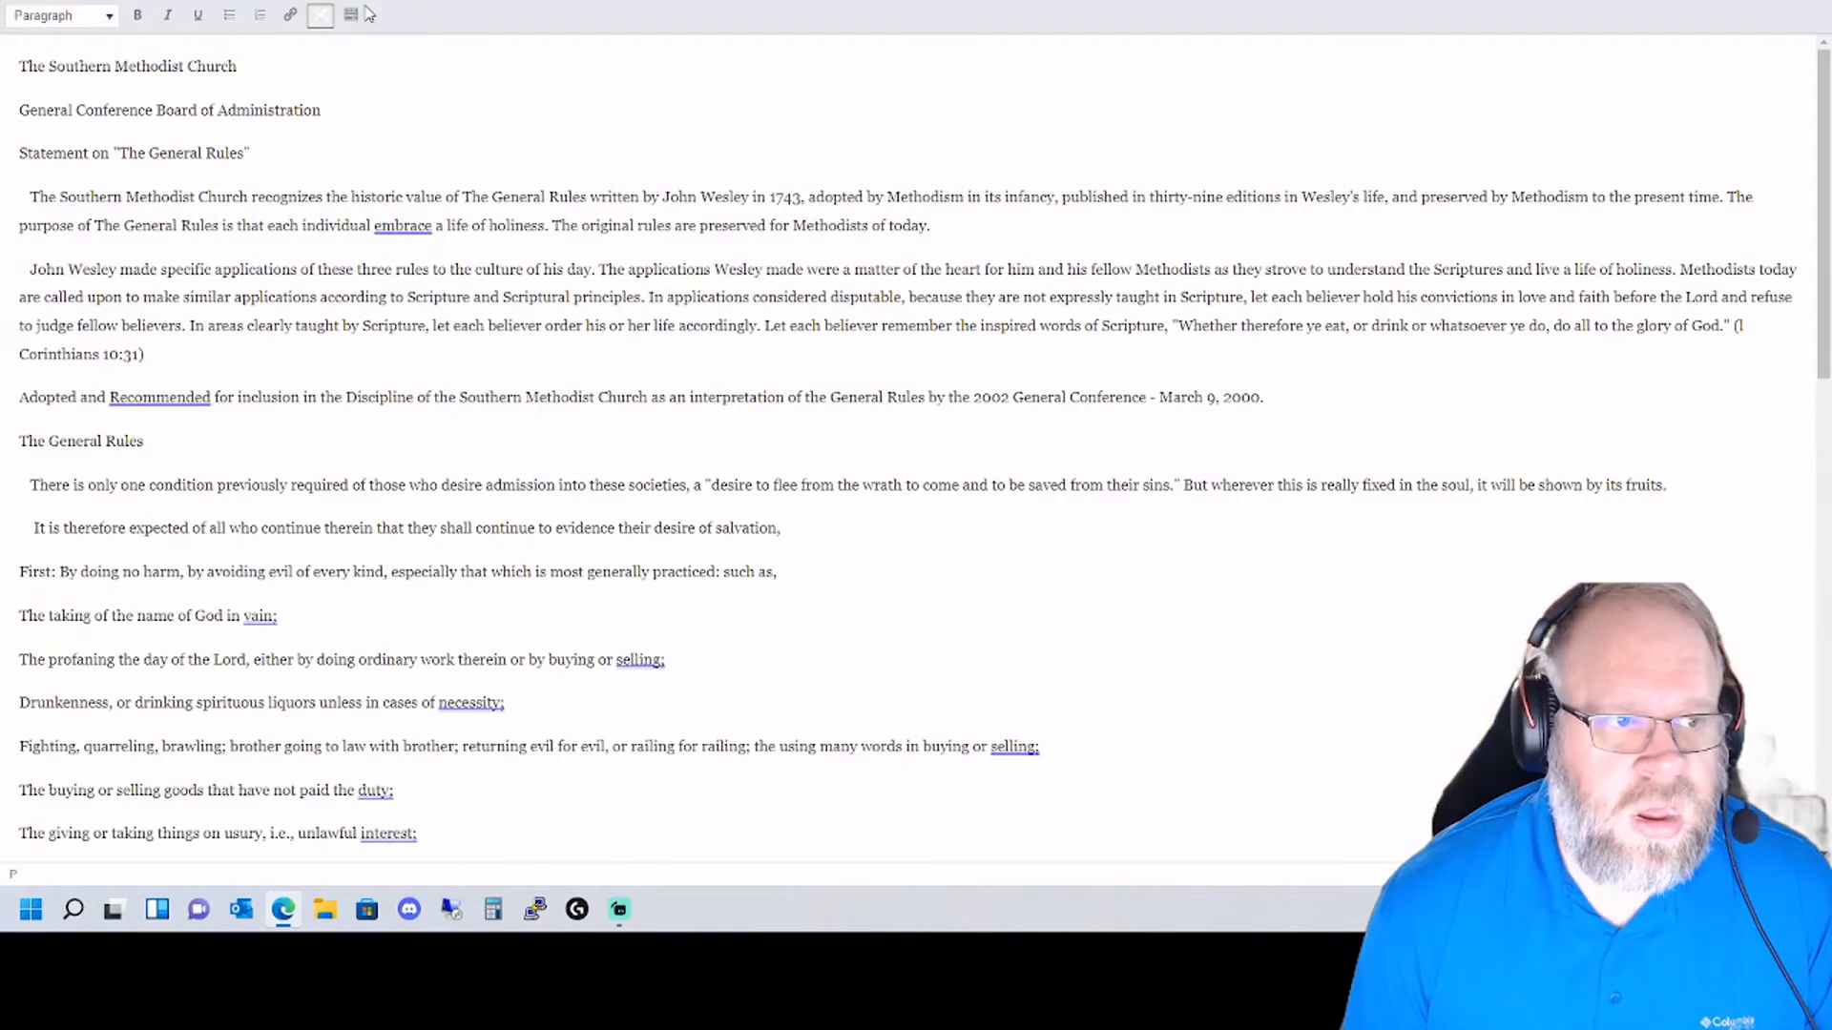
- Replace the paragraph gaps between the three opening title lines with single line breaks
click(253, 70)
key(Delete)
key(shift+Return)
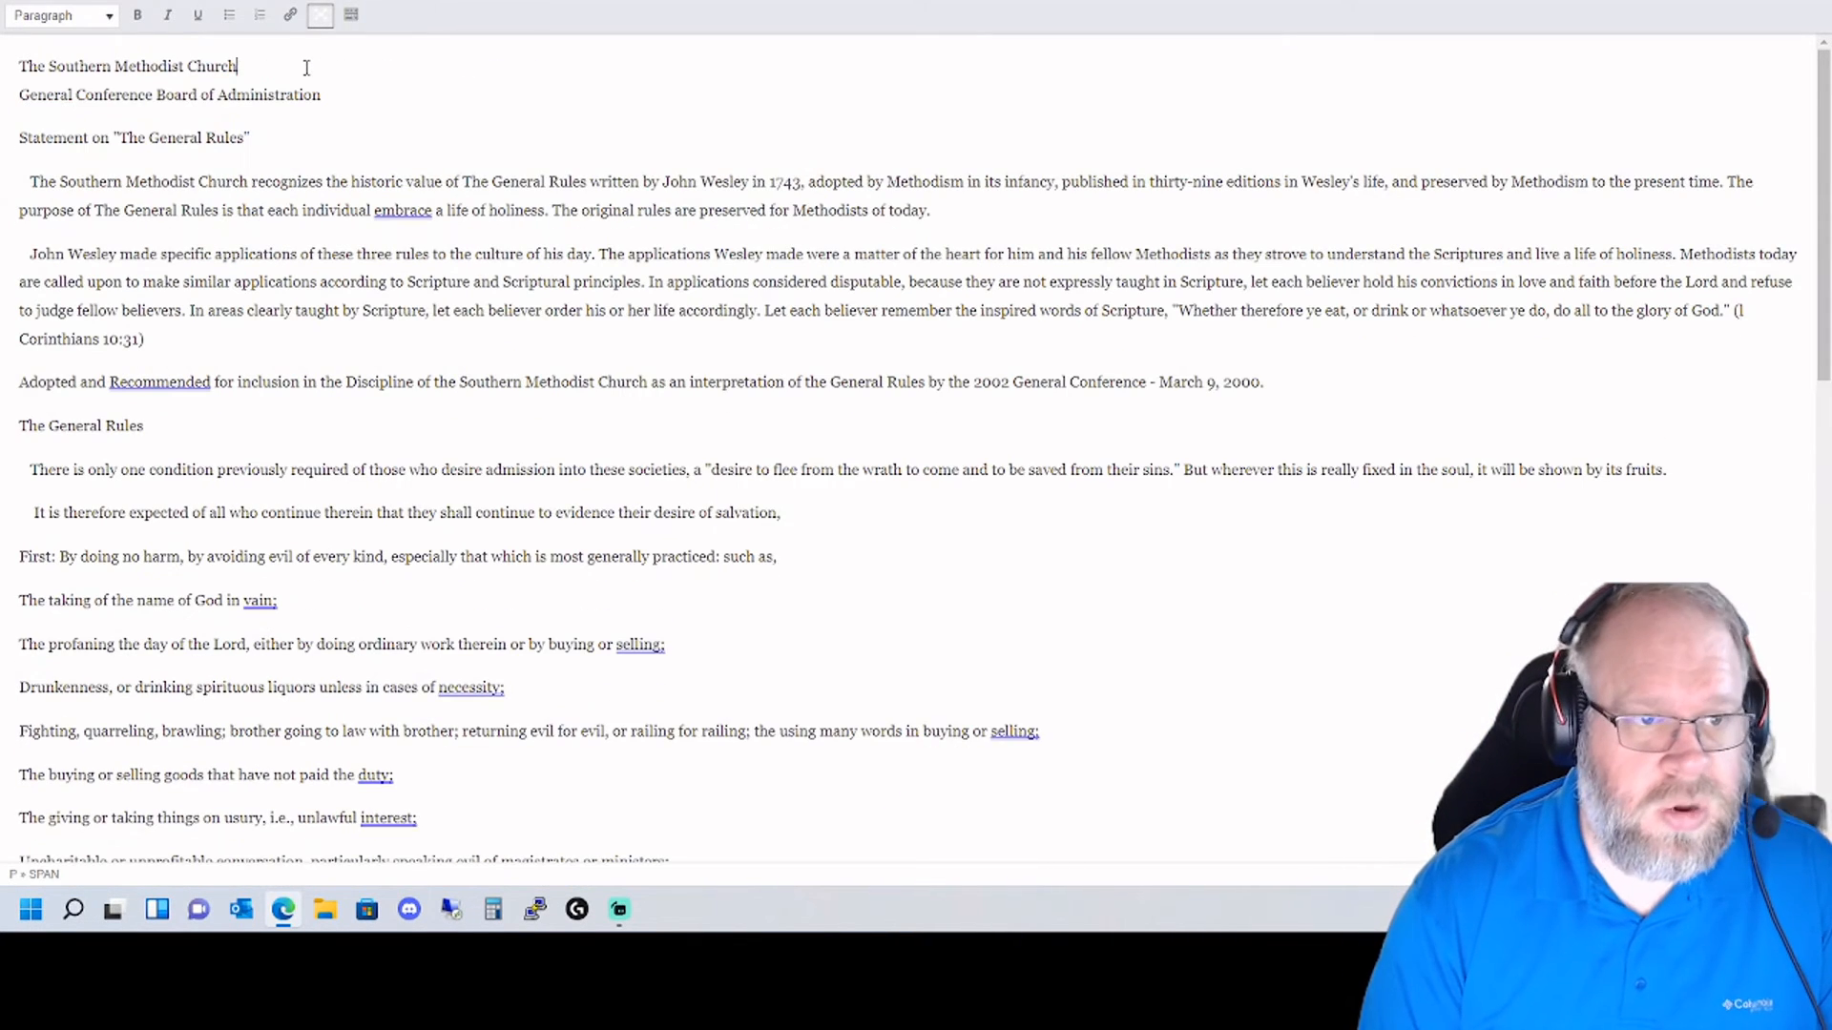
click(306, 68)
key(Delete)
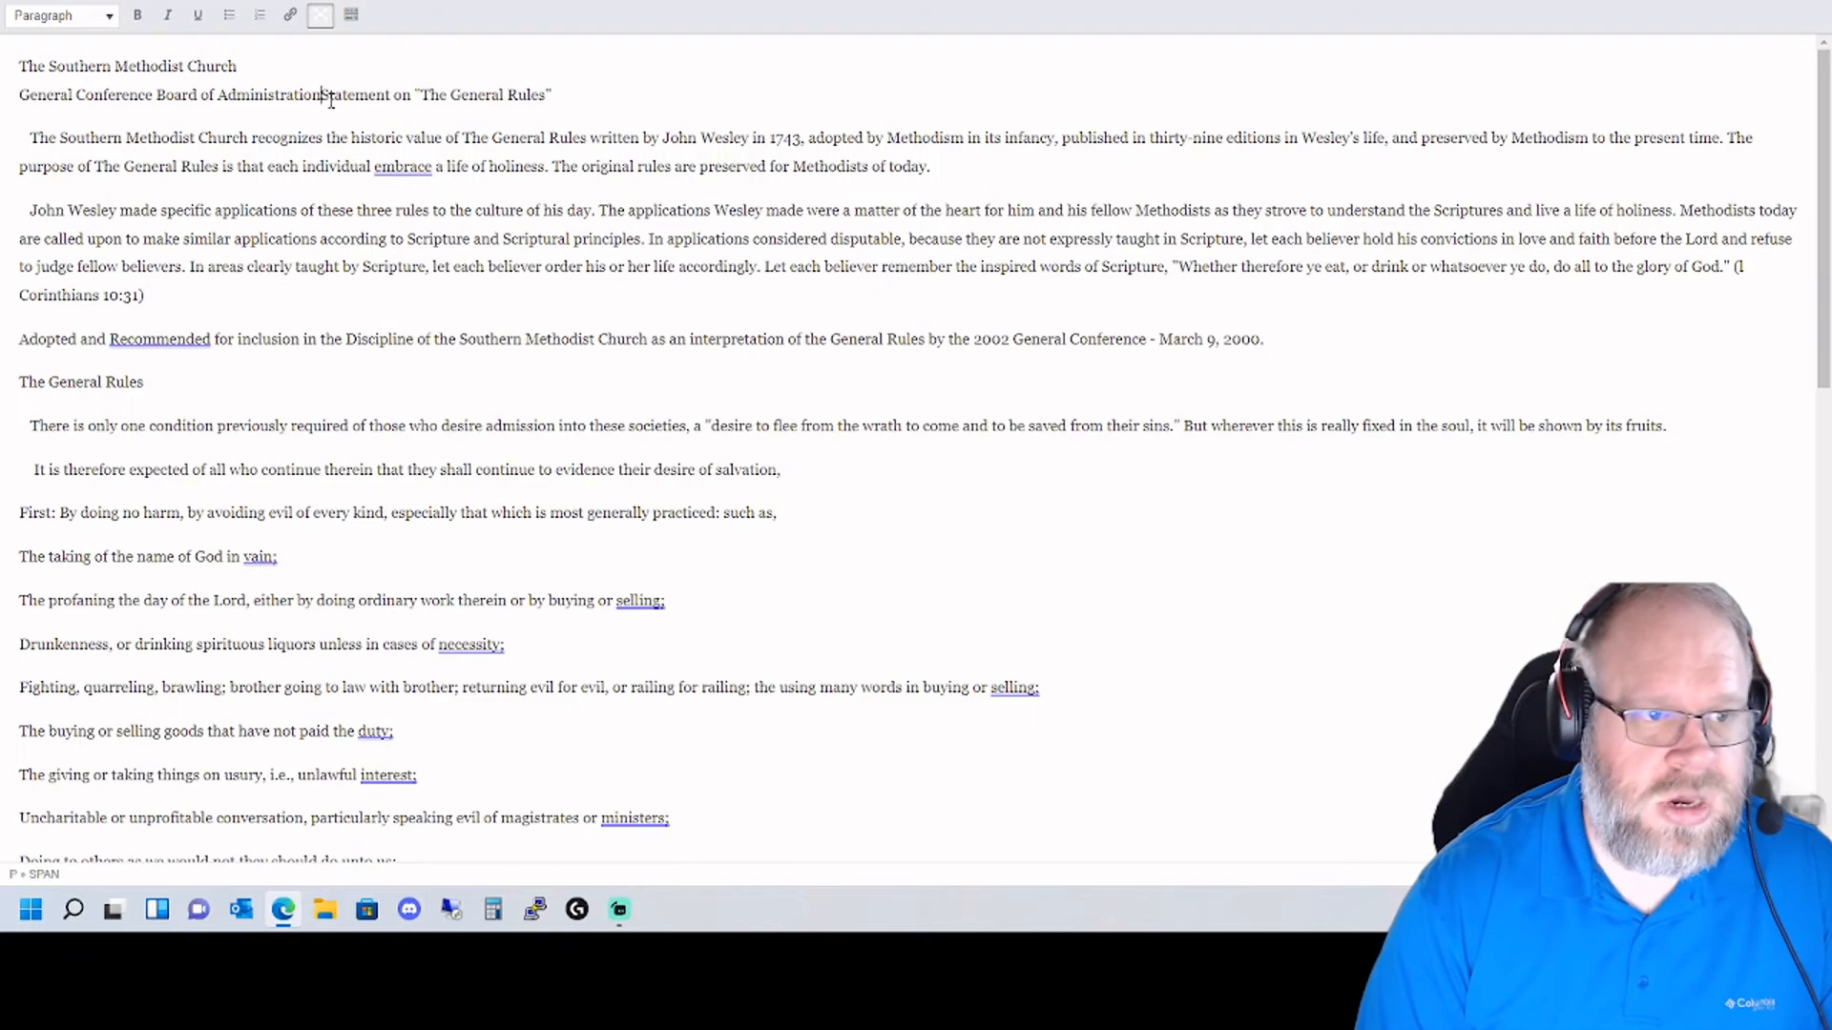
key(shift+Return)
- Format the three opening title lines, through Statement on "The General Rules", as Heading 3
drag(255, 124, 17, 68)
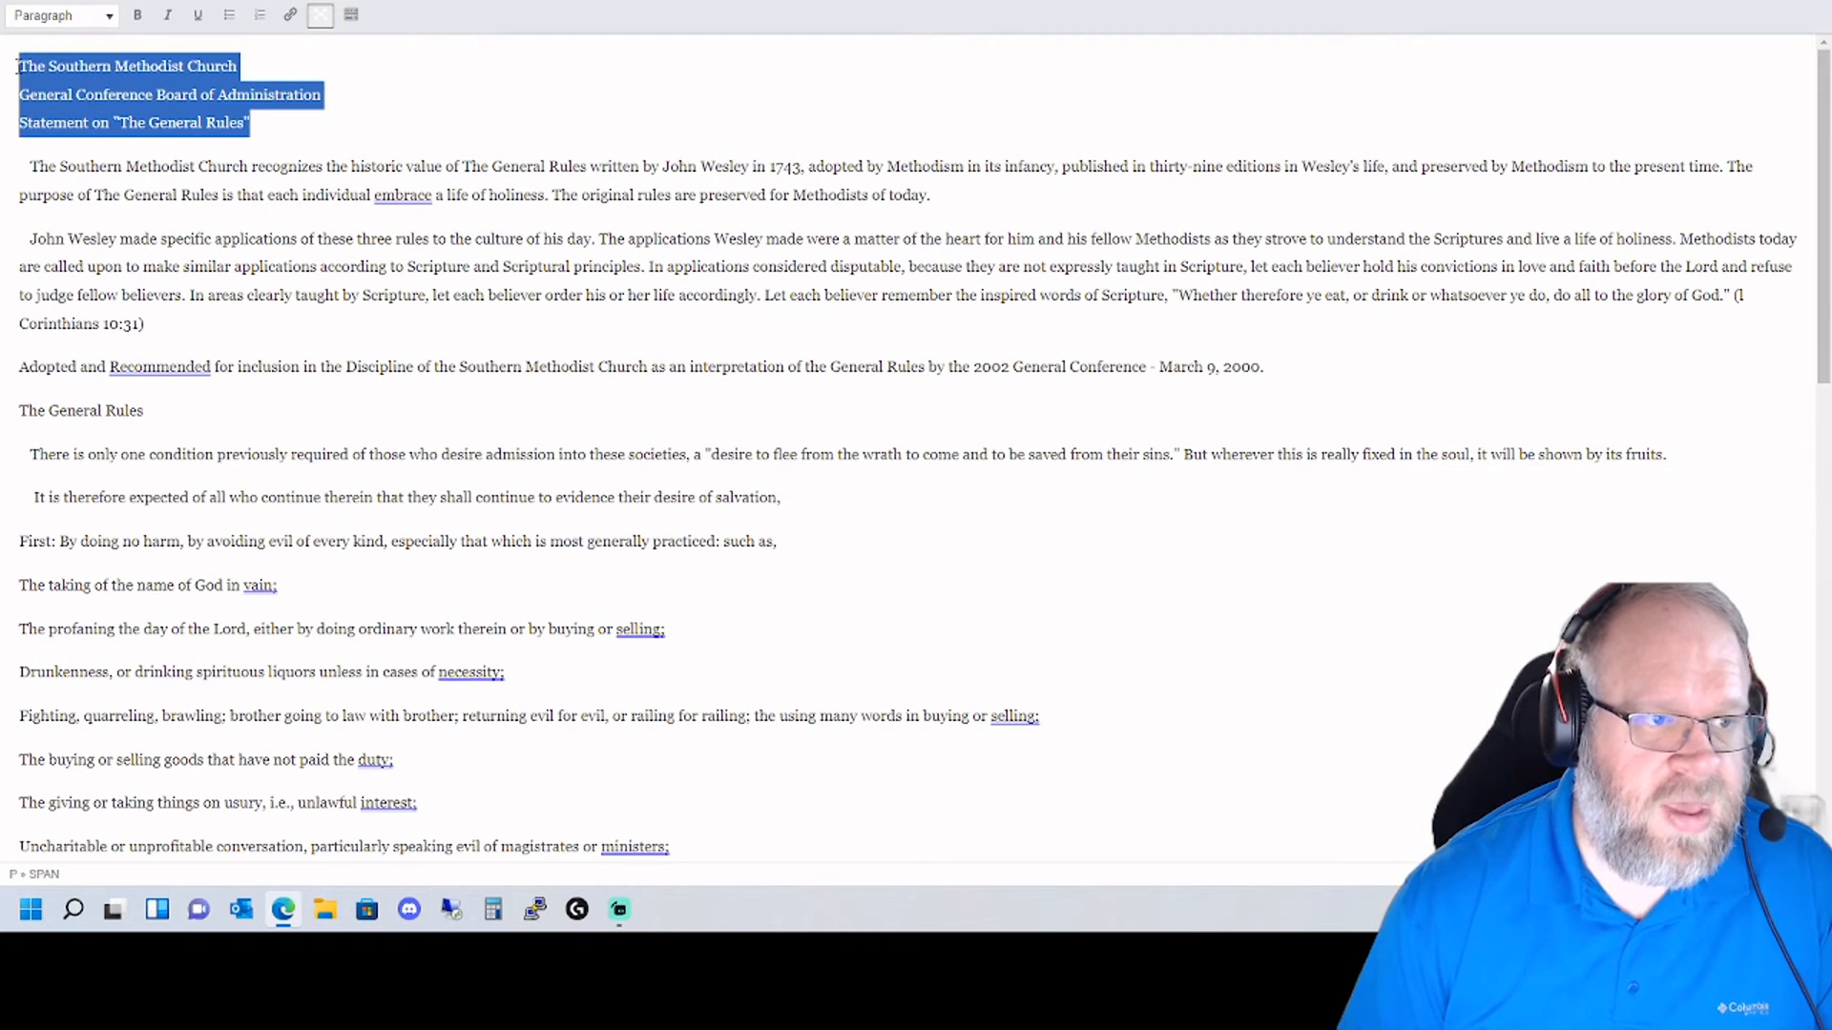
click(102, 23)
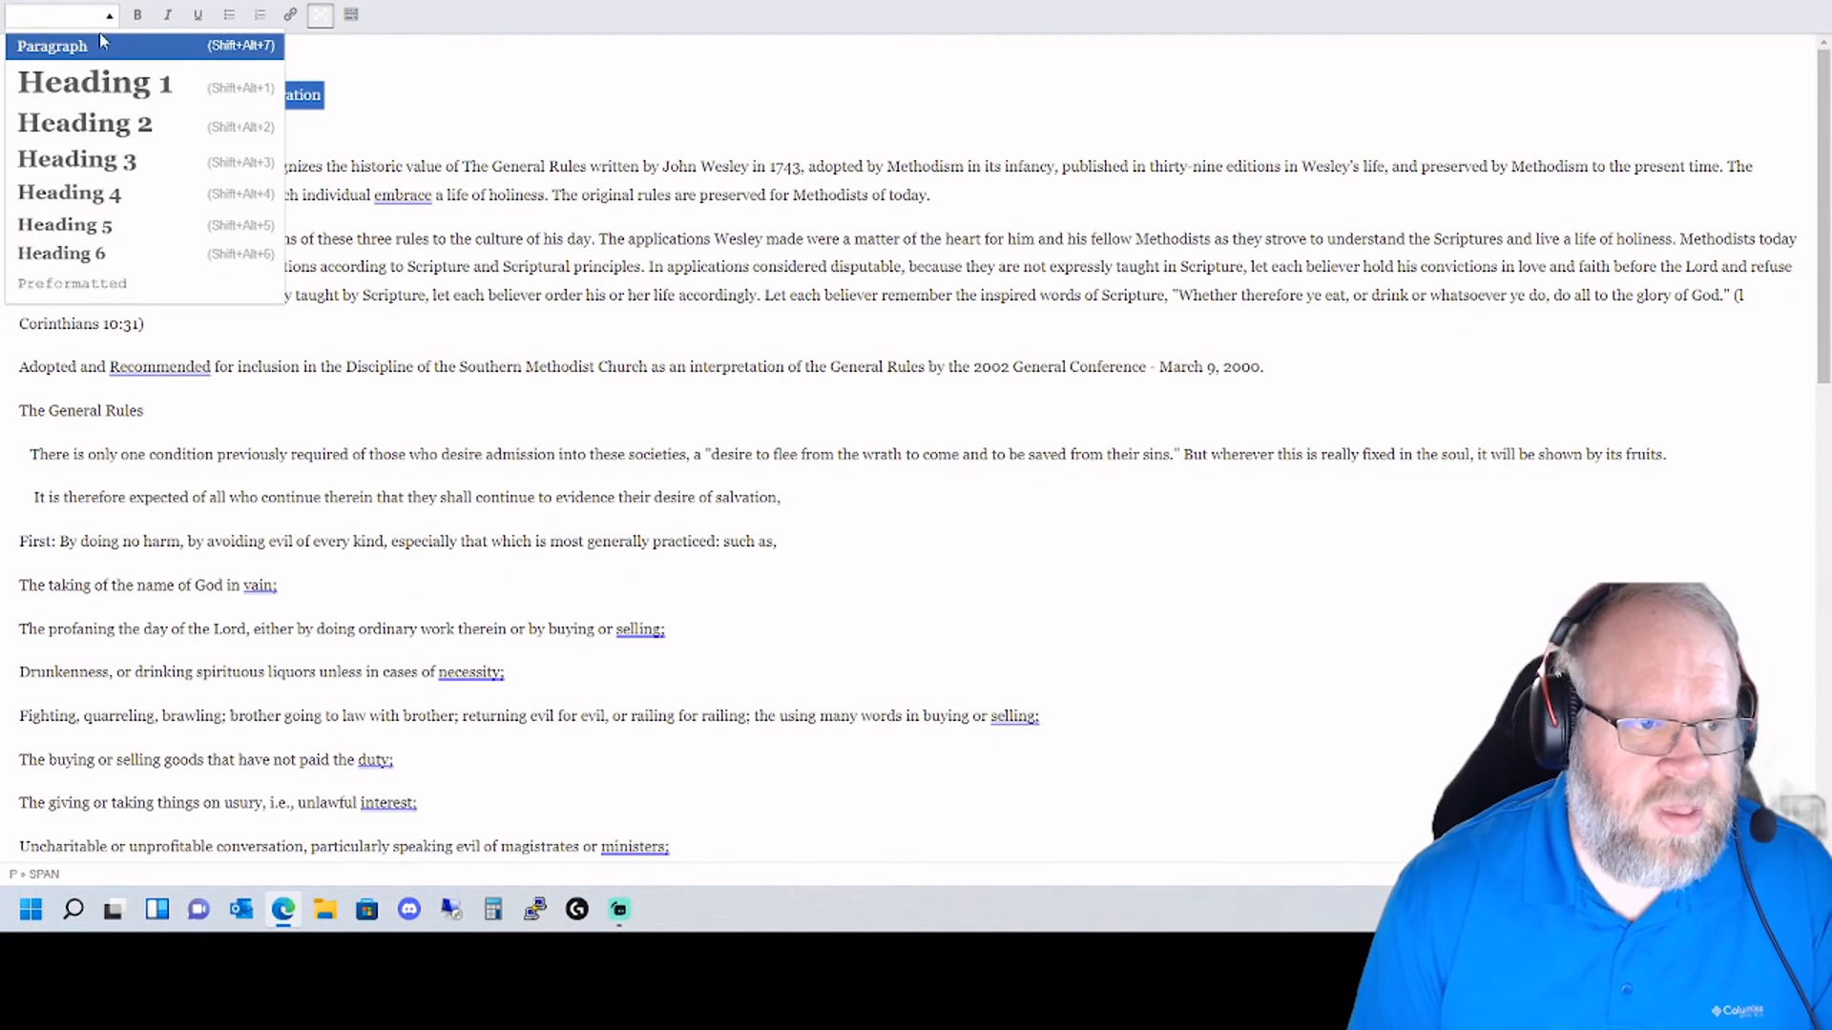
click(136, 155)
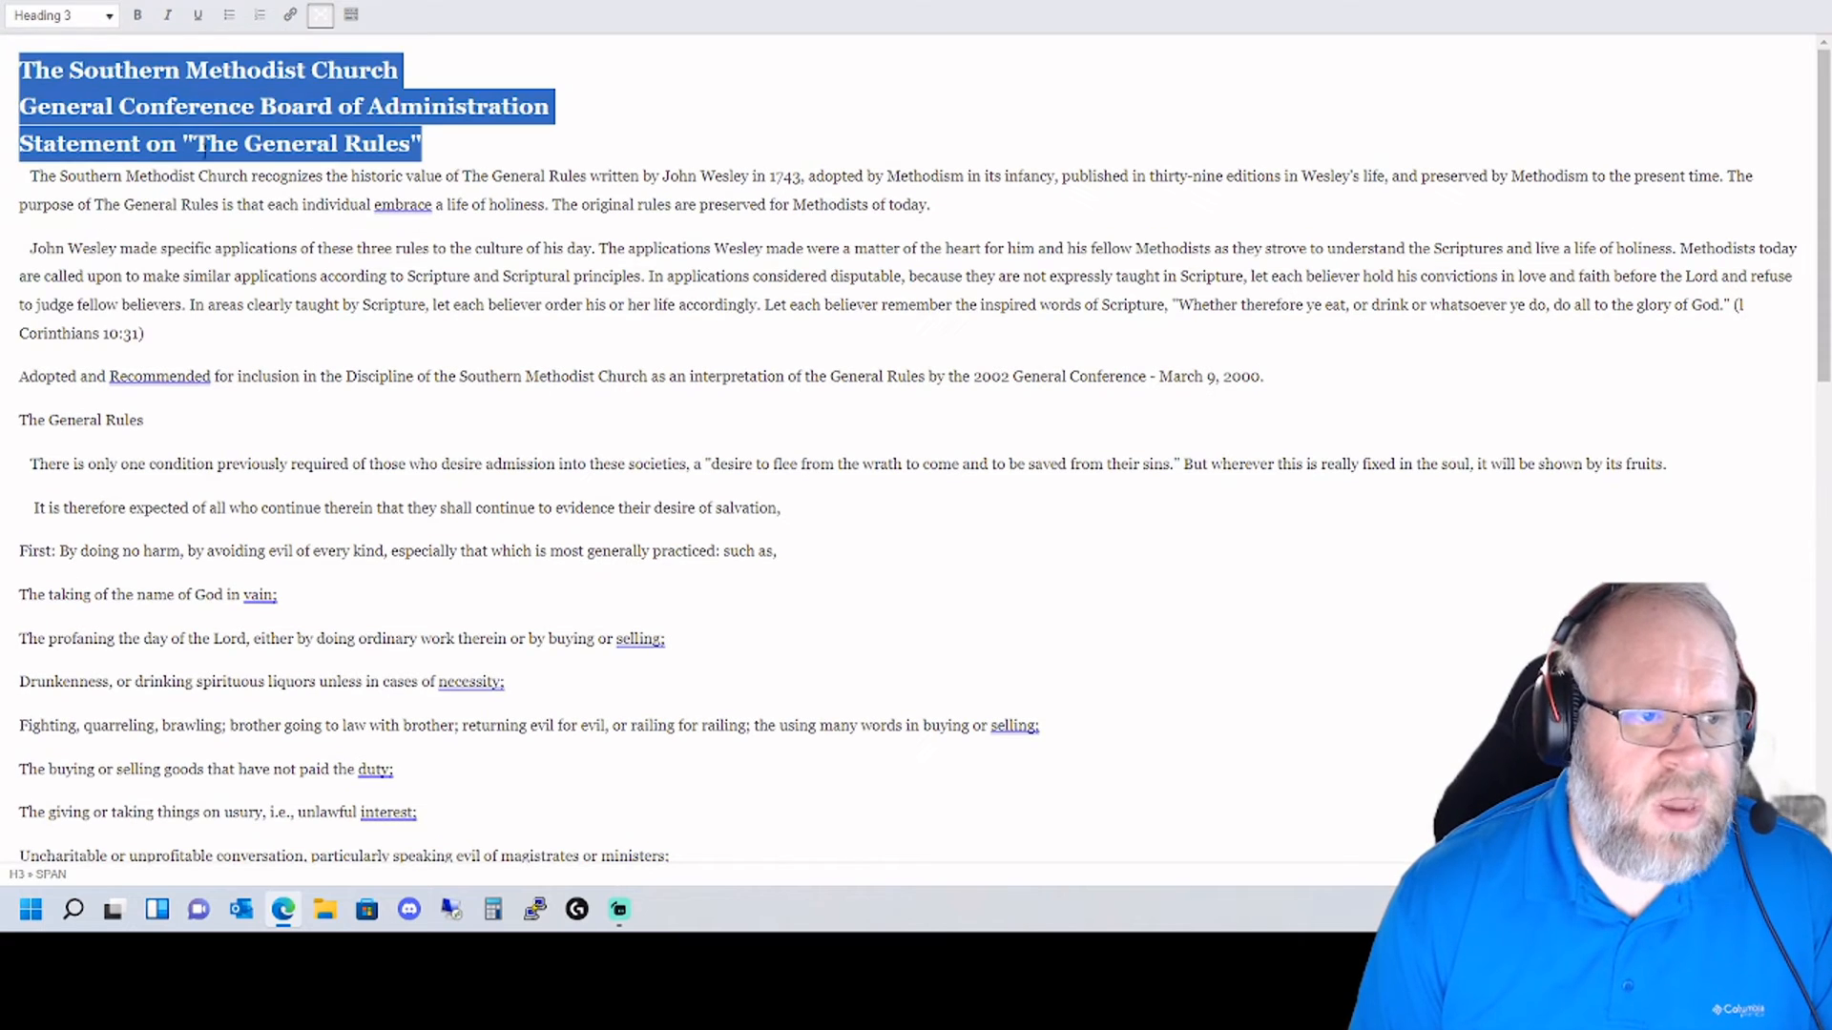
click(416, 142)
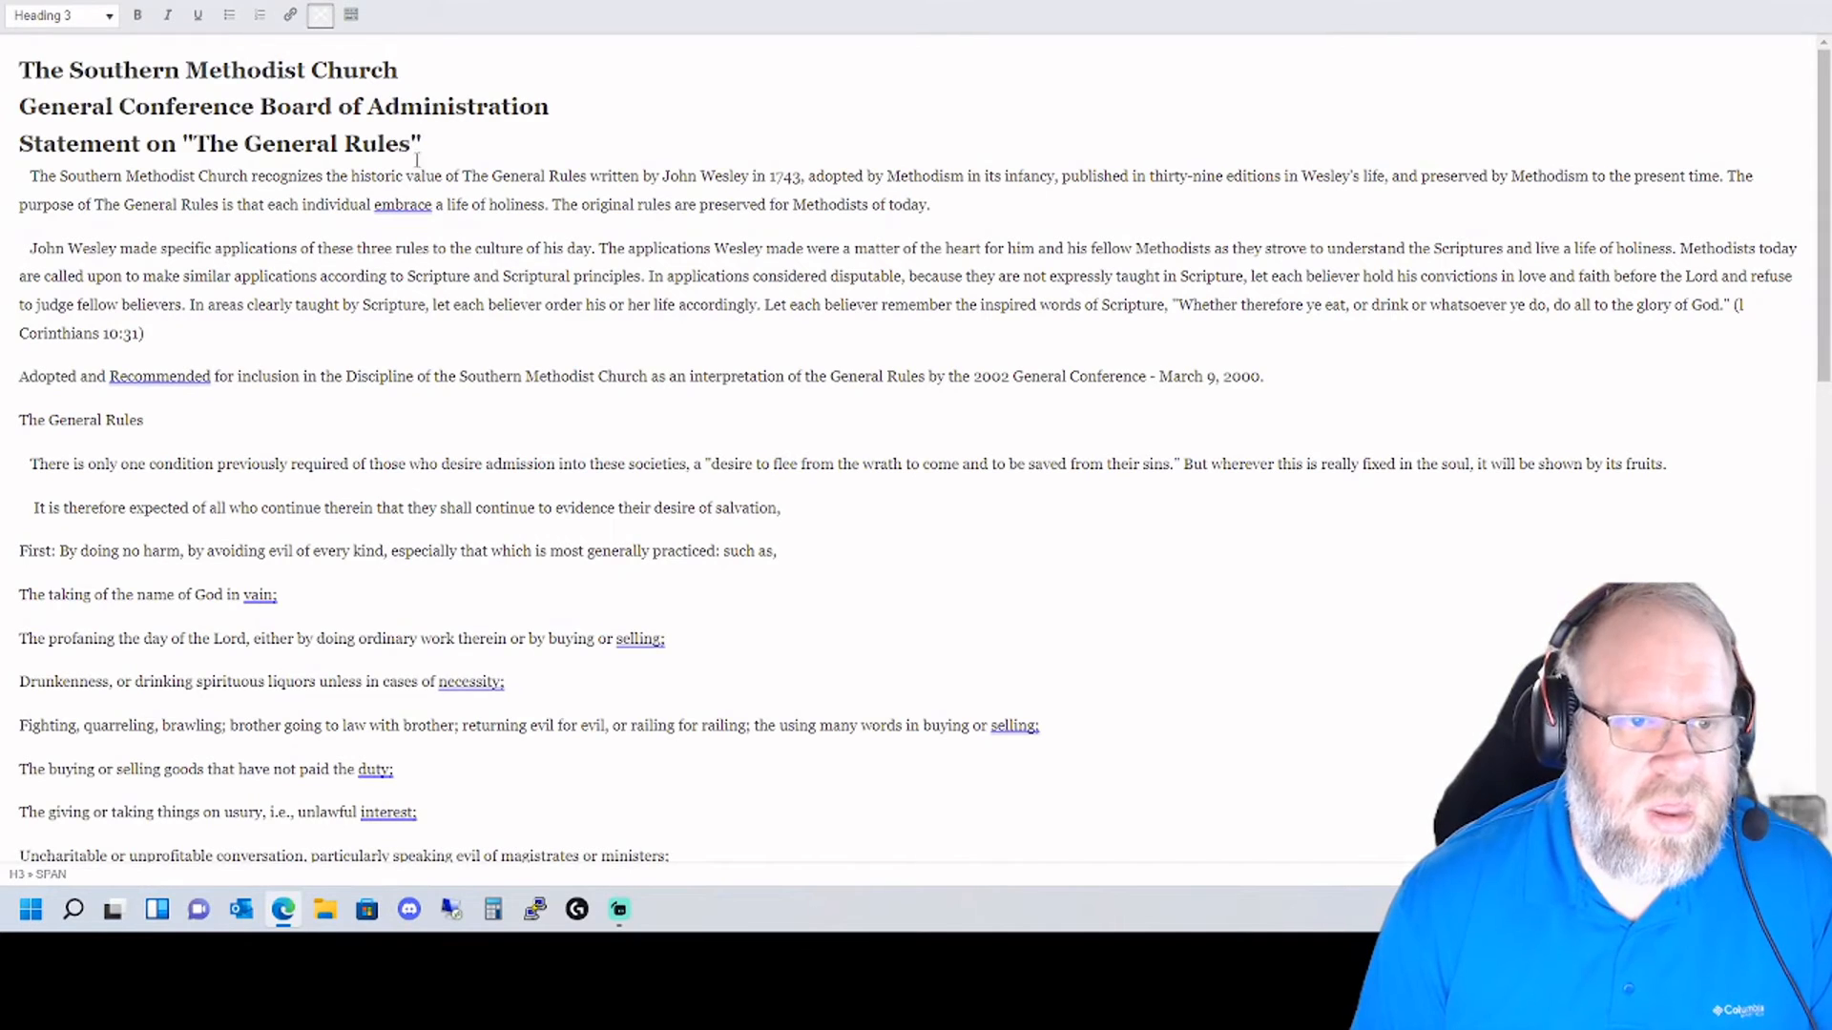
- Remove the leading spaces from the first body paragraph and keep it as a separate block in Paragraph format
click(31, 180)
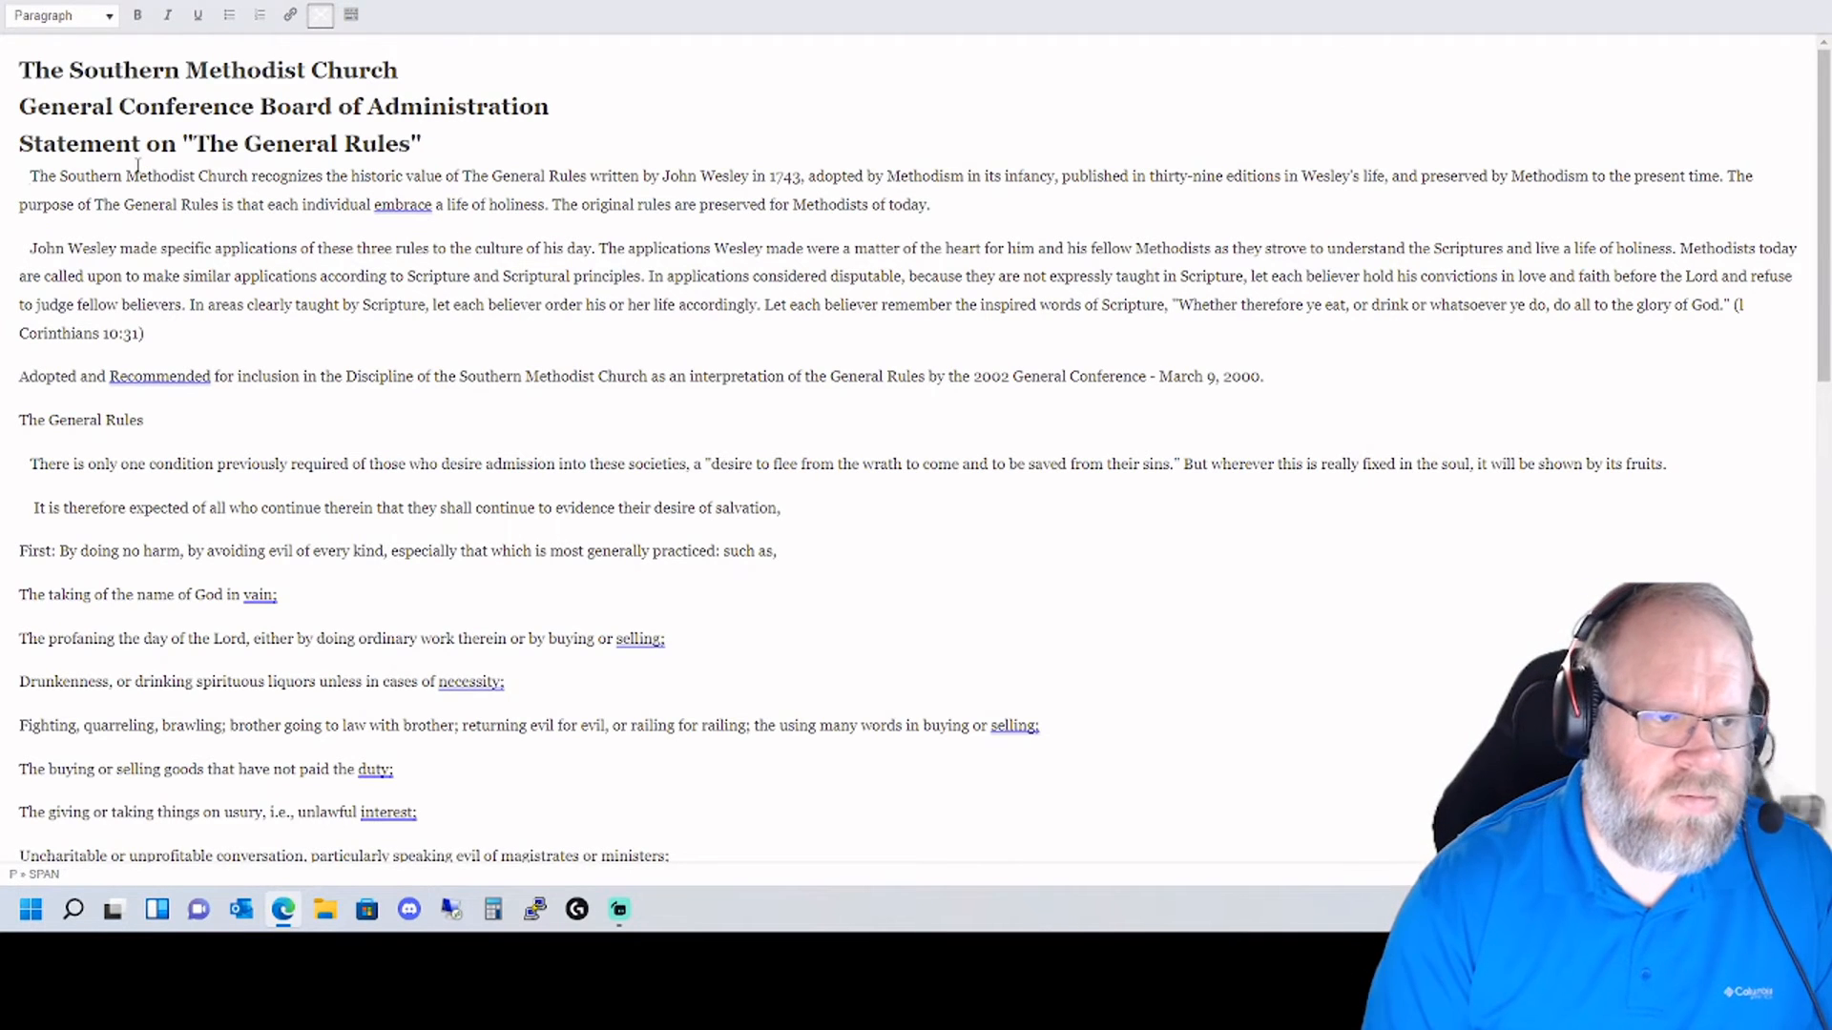
key(BackSpace)
key(BackSpace)
key(BackSpace)
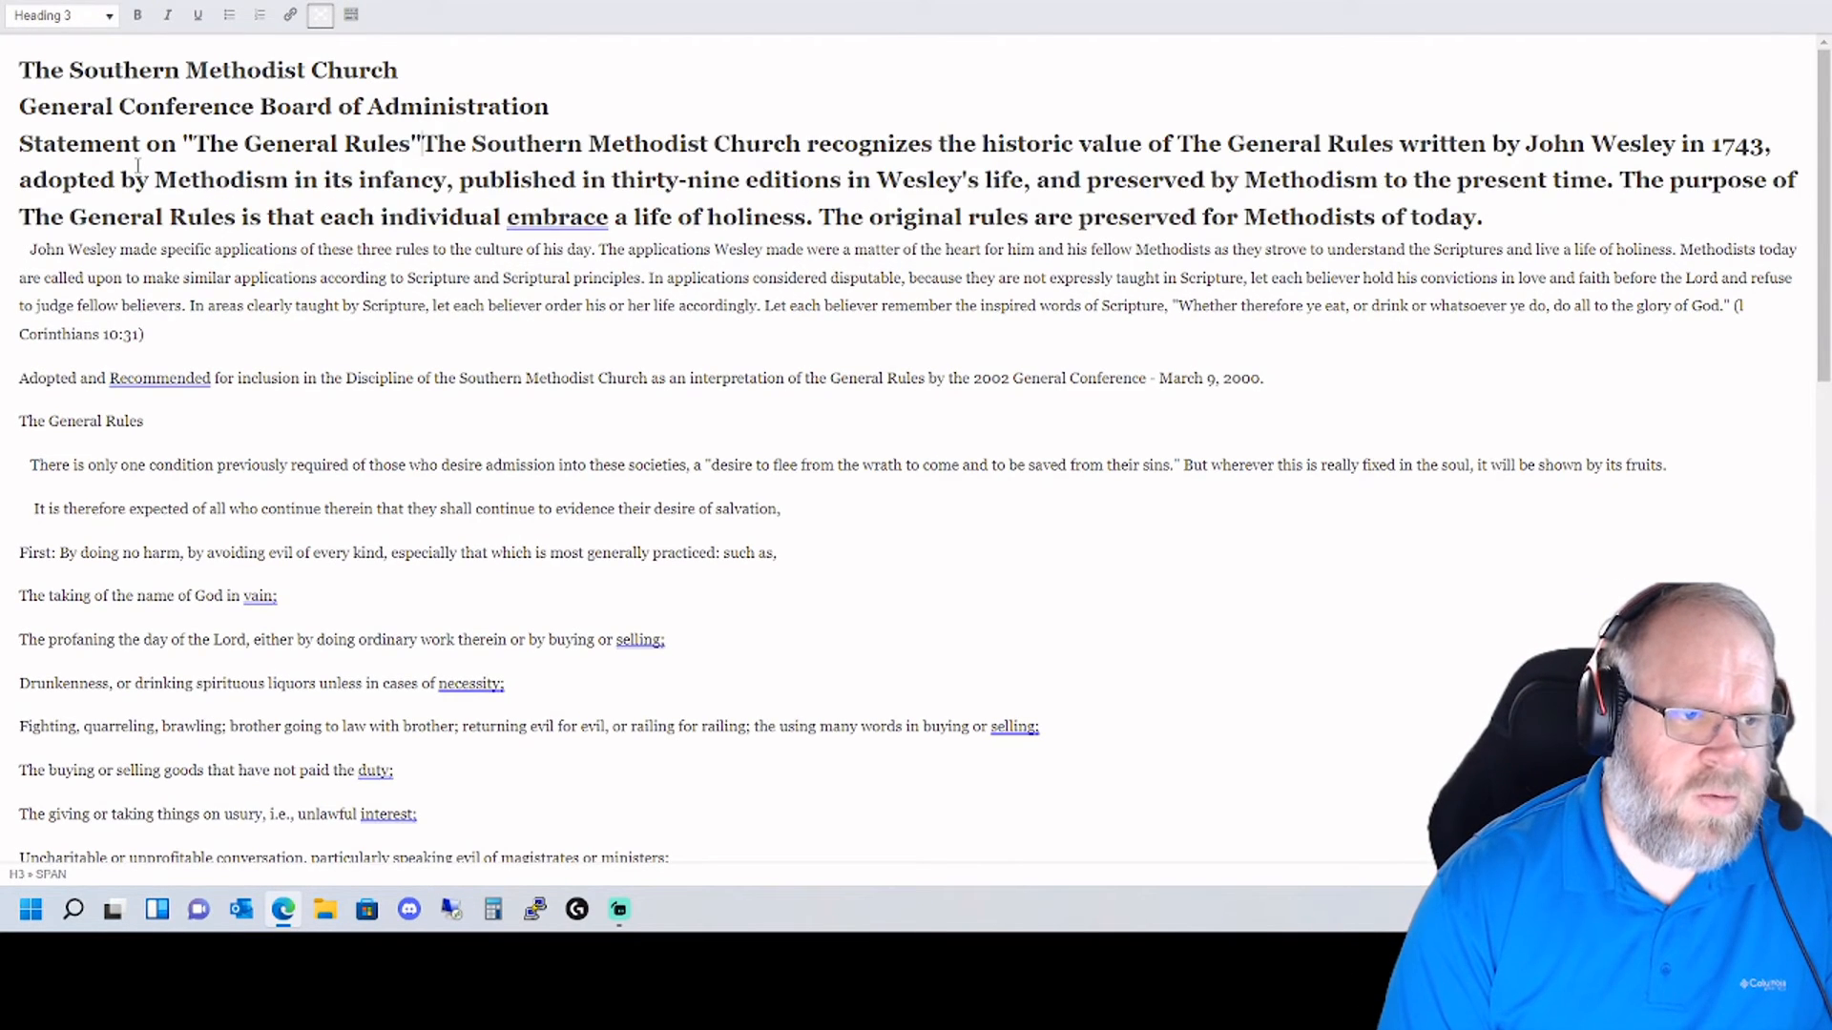
key(Return)
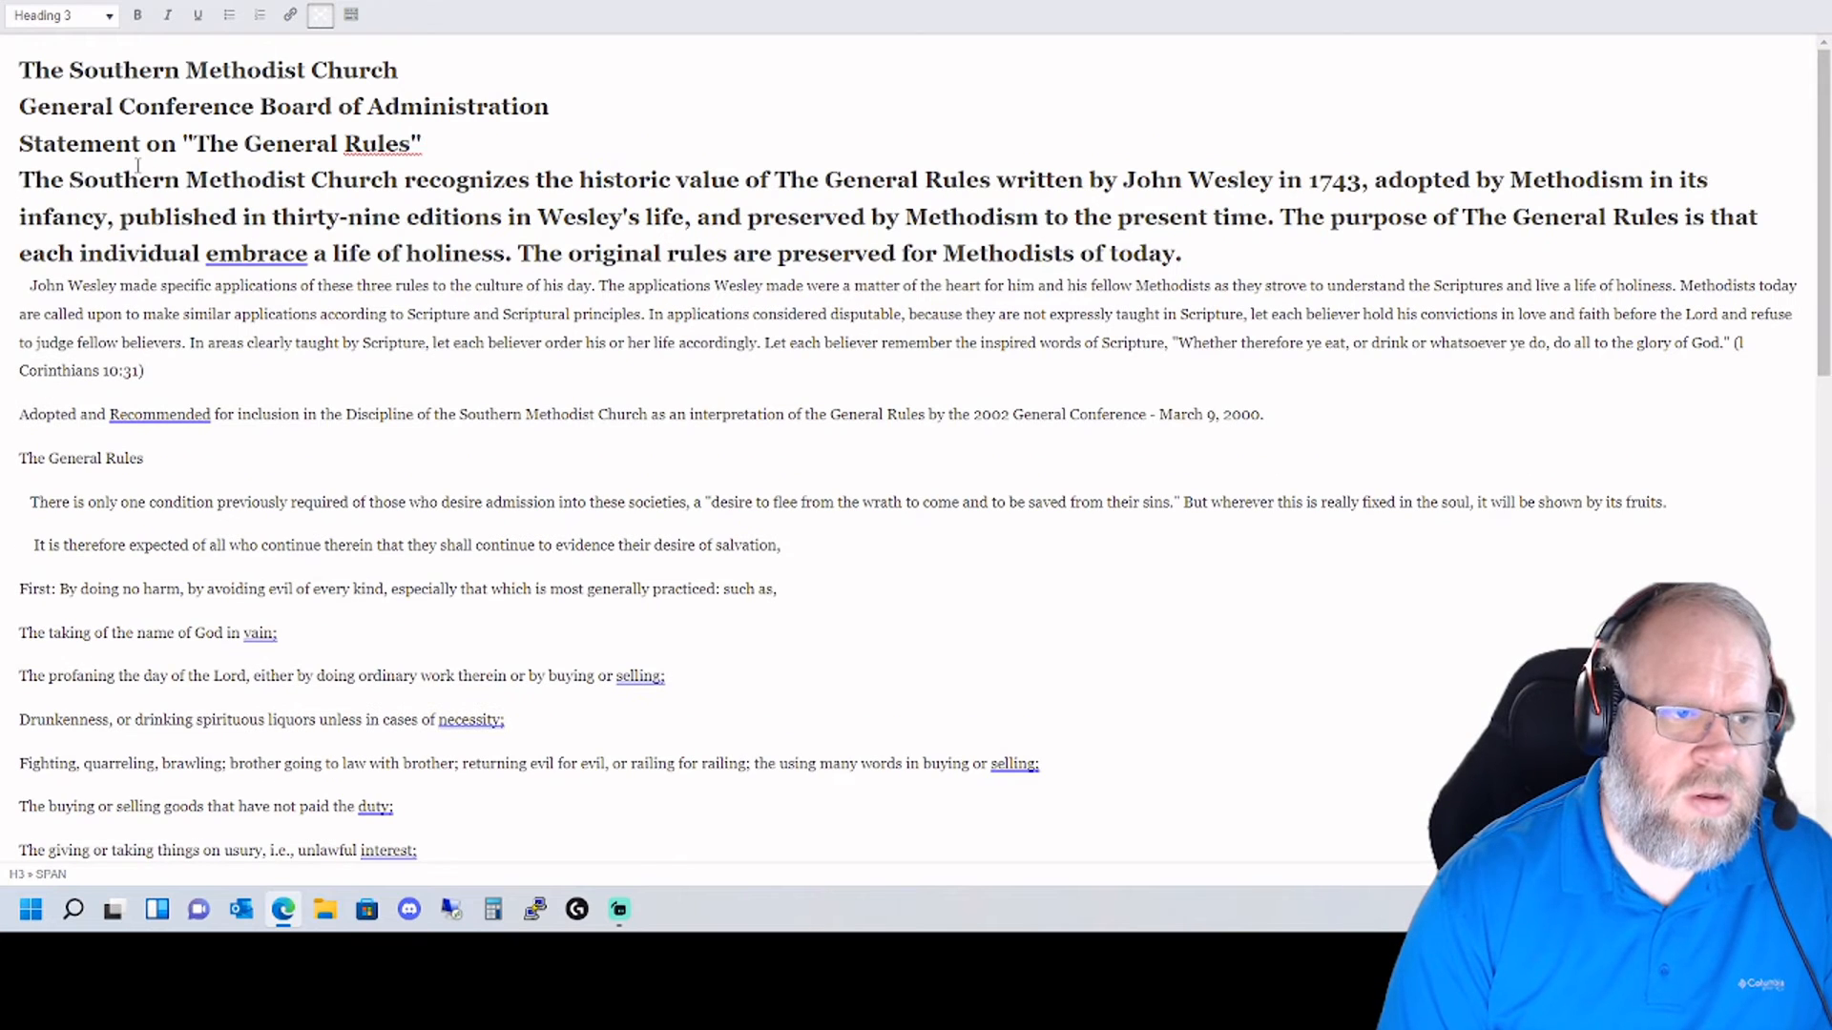
click(96, 17)
click(83, 46)
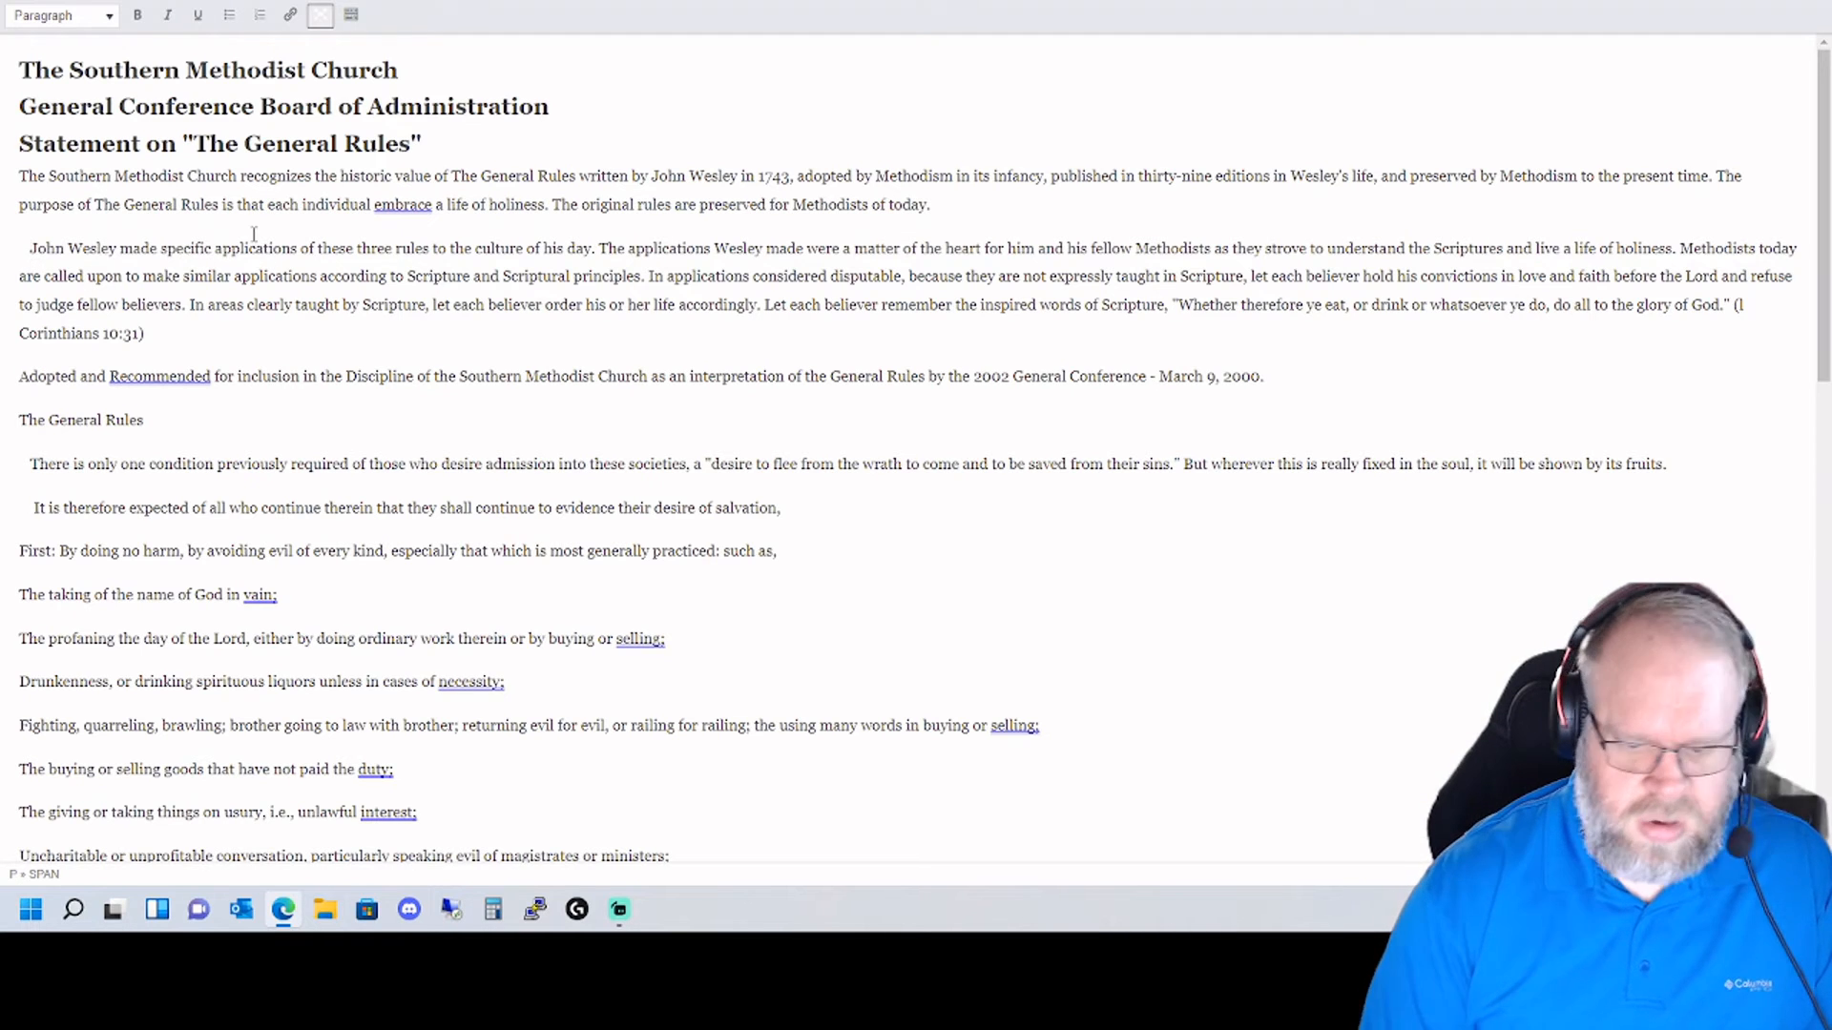
- Remove the leading spaces from the second body paragraph, beginning "John Wesley made specific applications"
key(Delete)
key(Delete)
key(Delete)
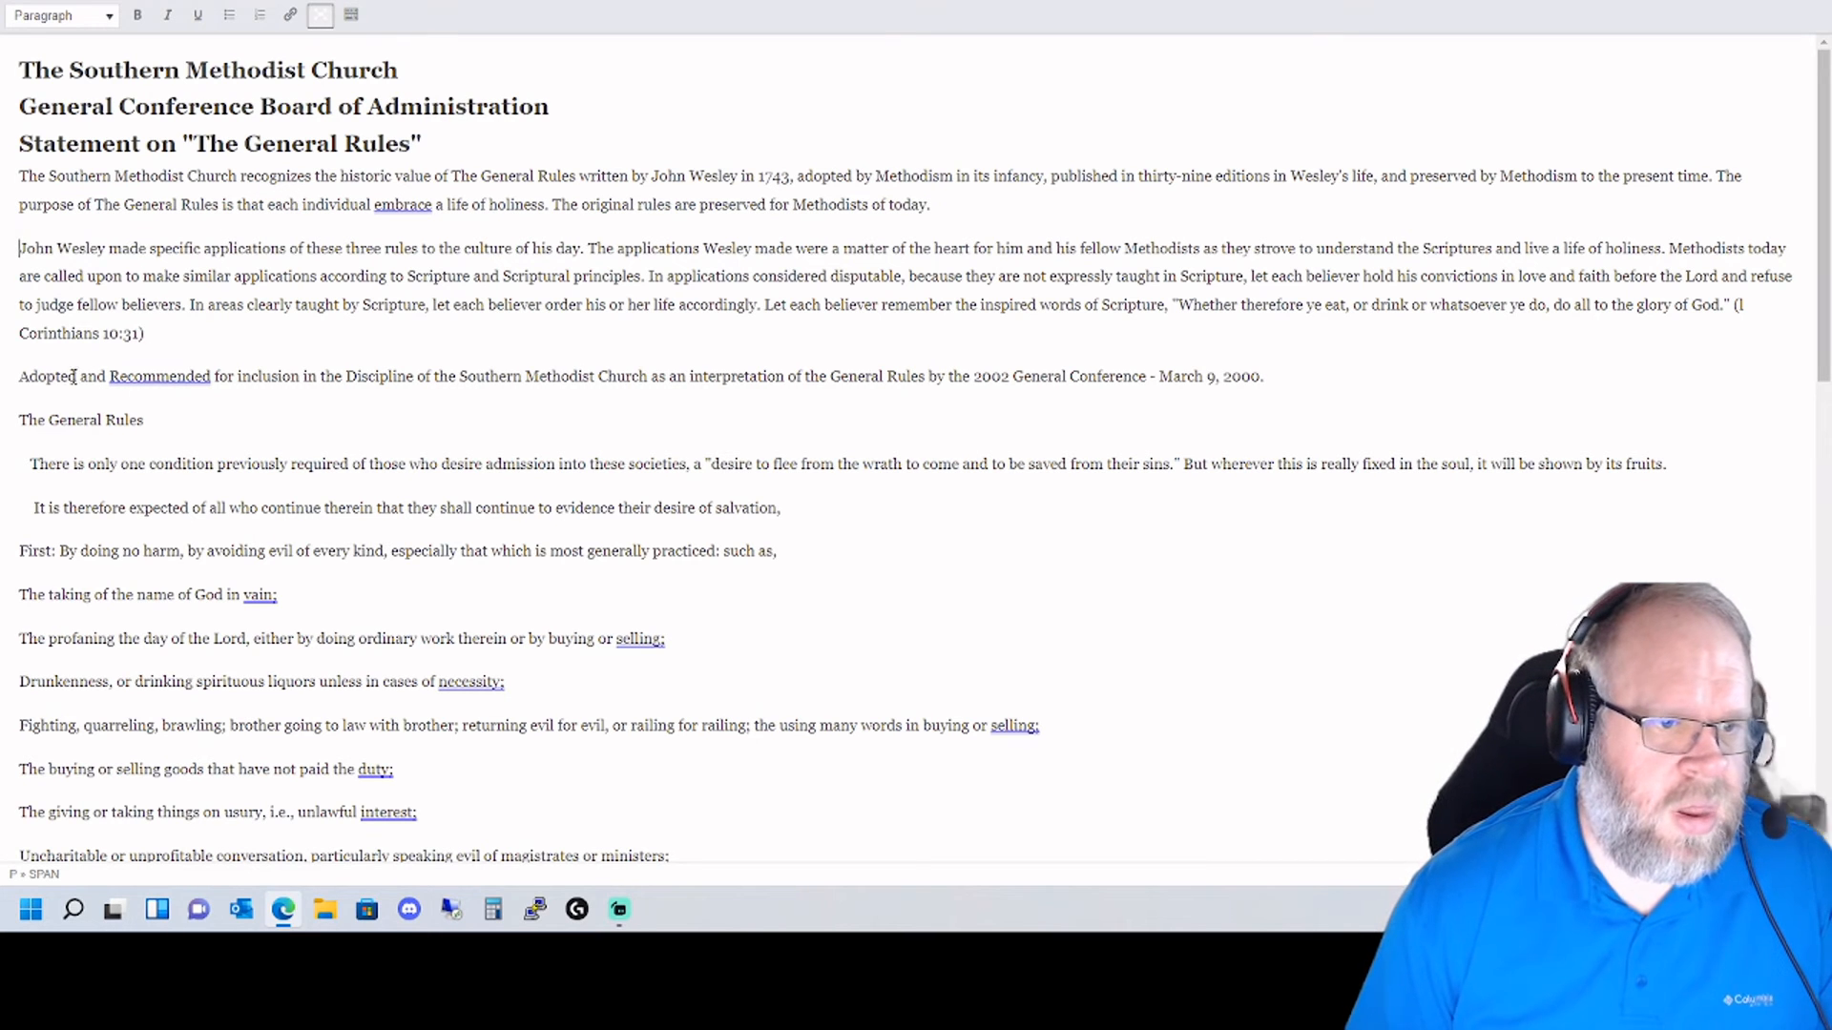
click(18, 380)
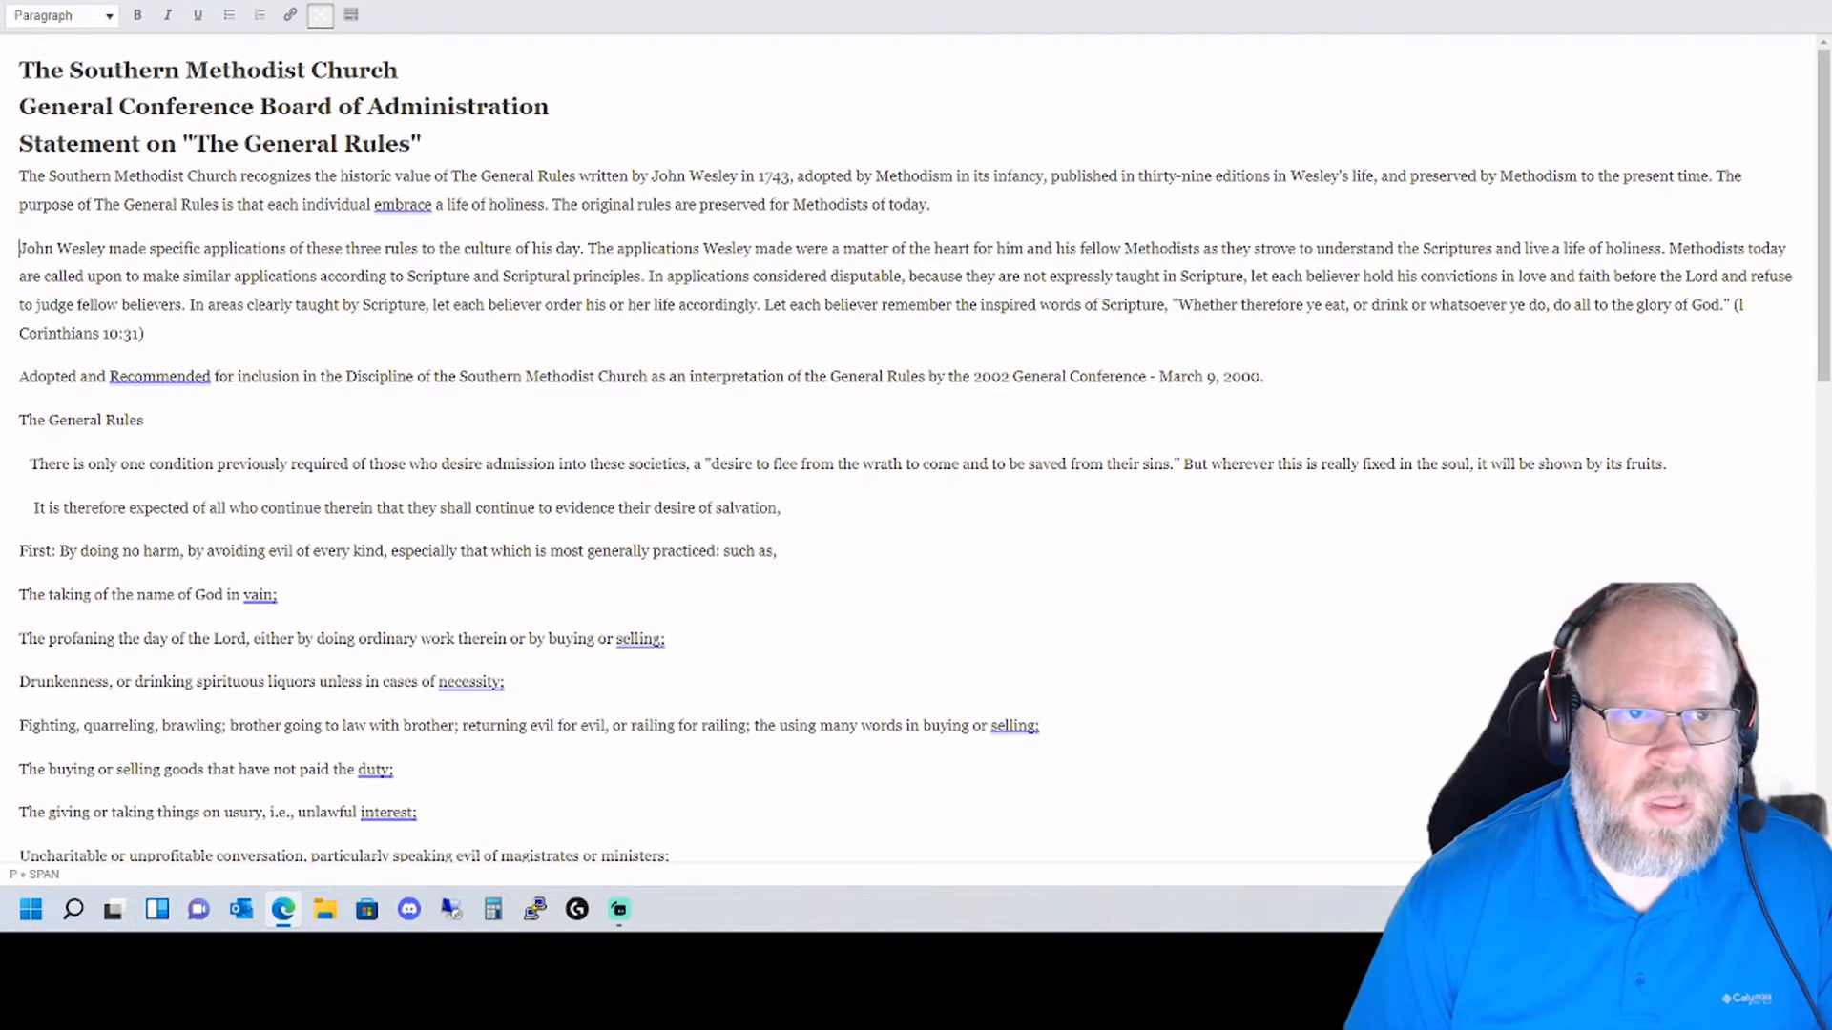
- Check the section title against the old church website and format the line "The General Rules" as Heading 4
click(387, 0)
click(539, 329)
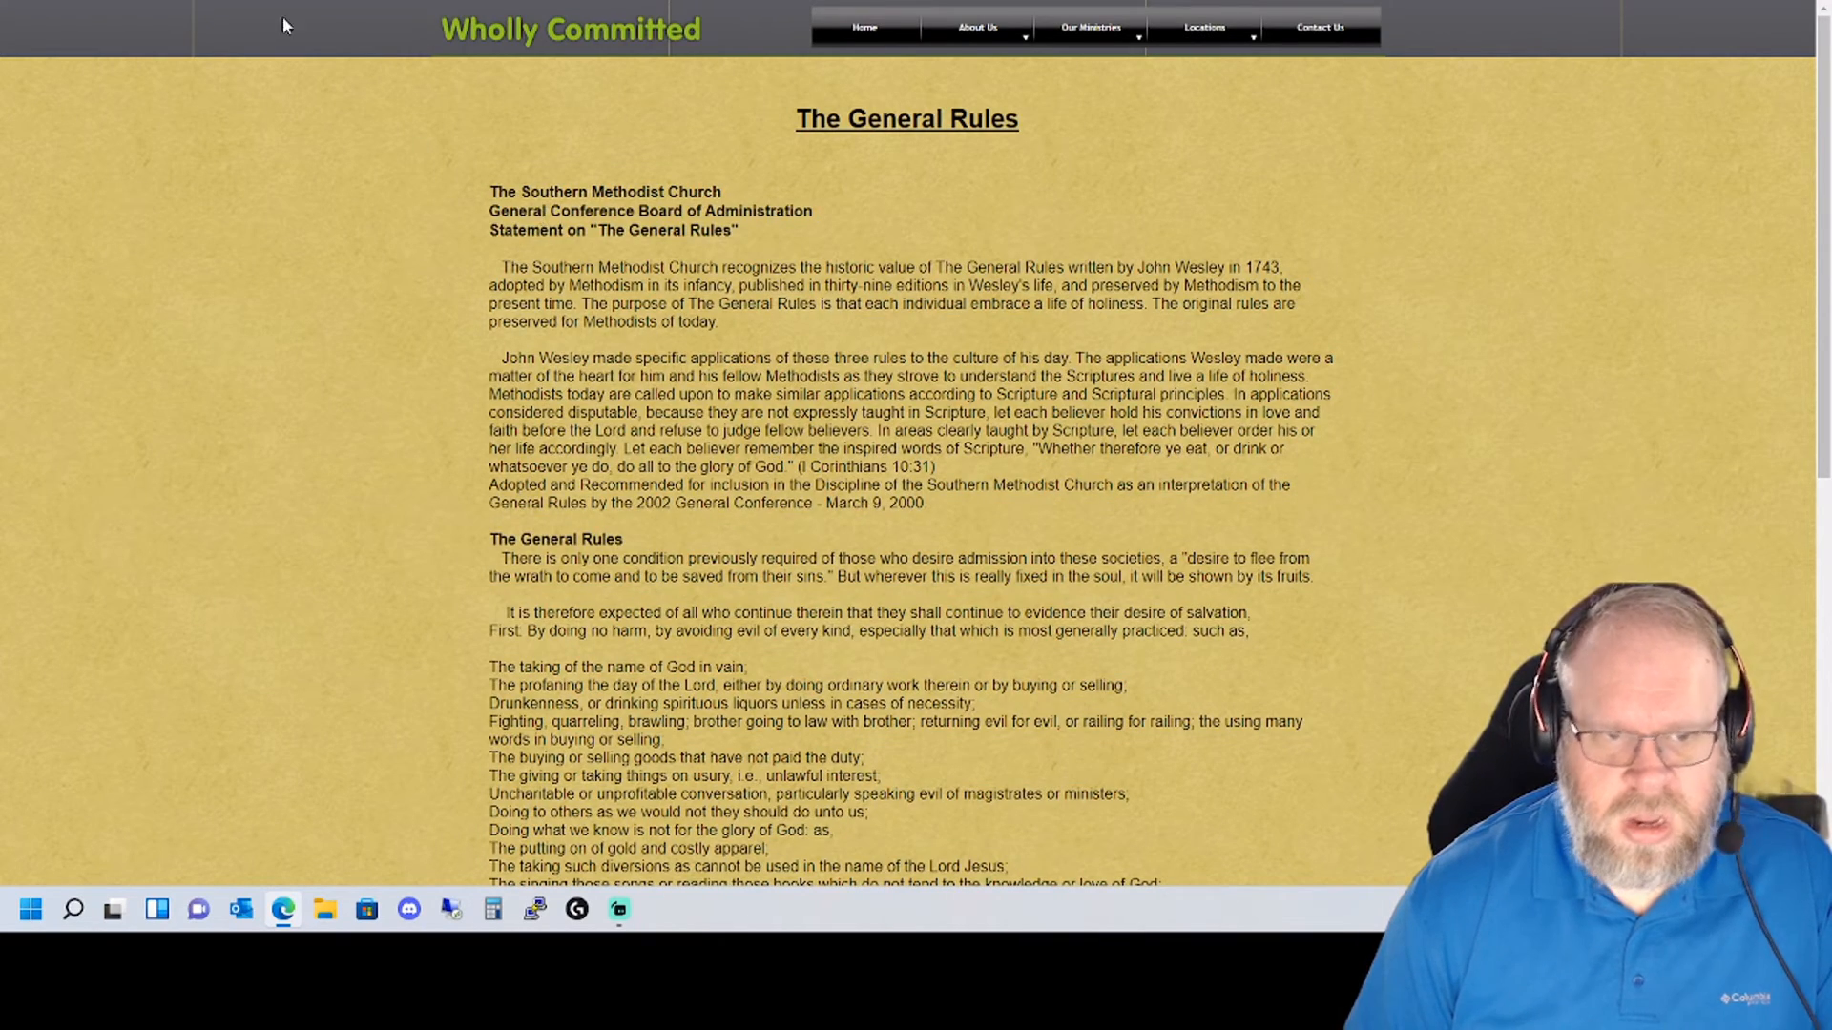
click(467, 0)
scroll(95, 374, down, 1)
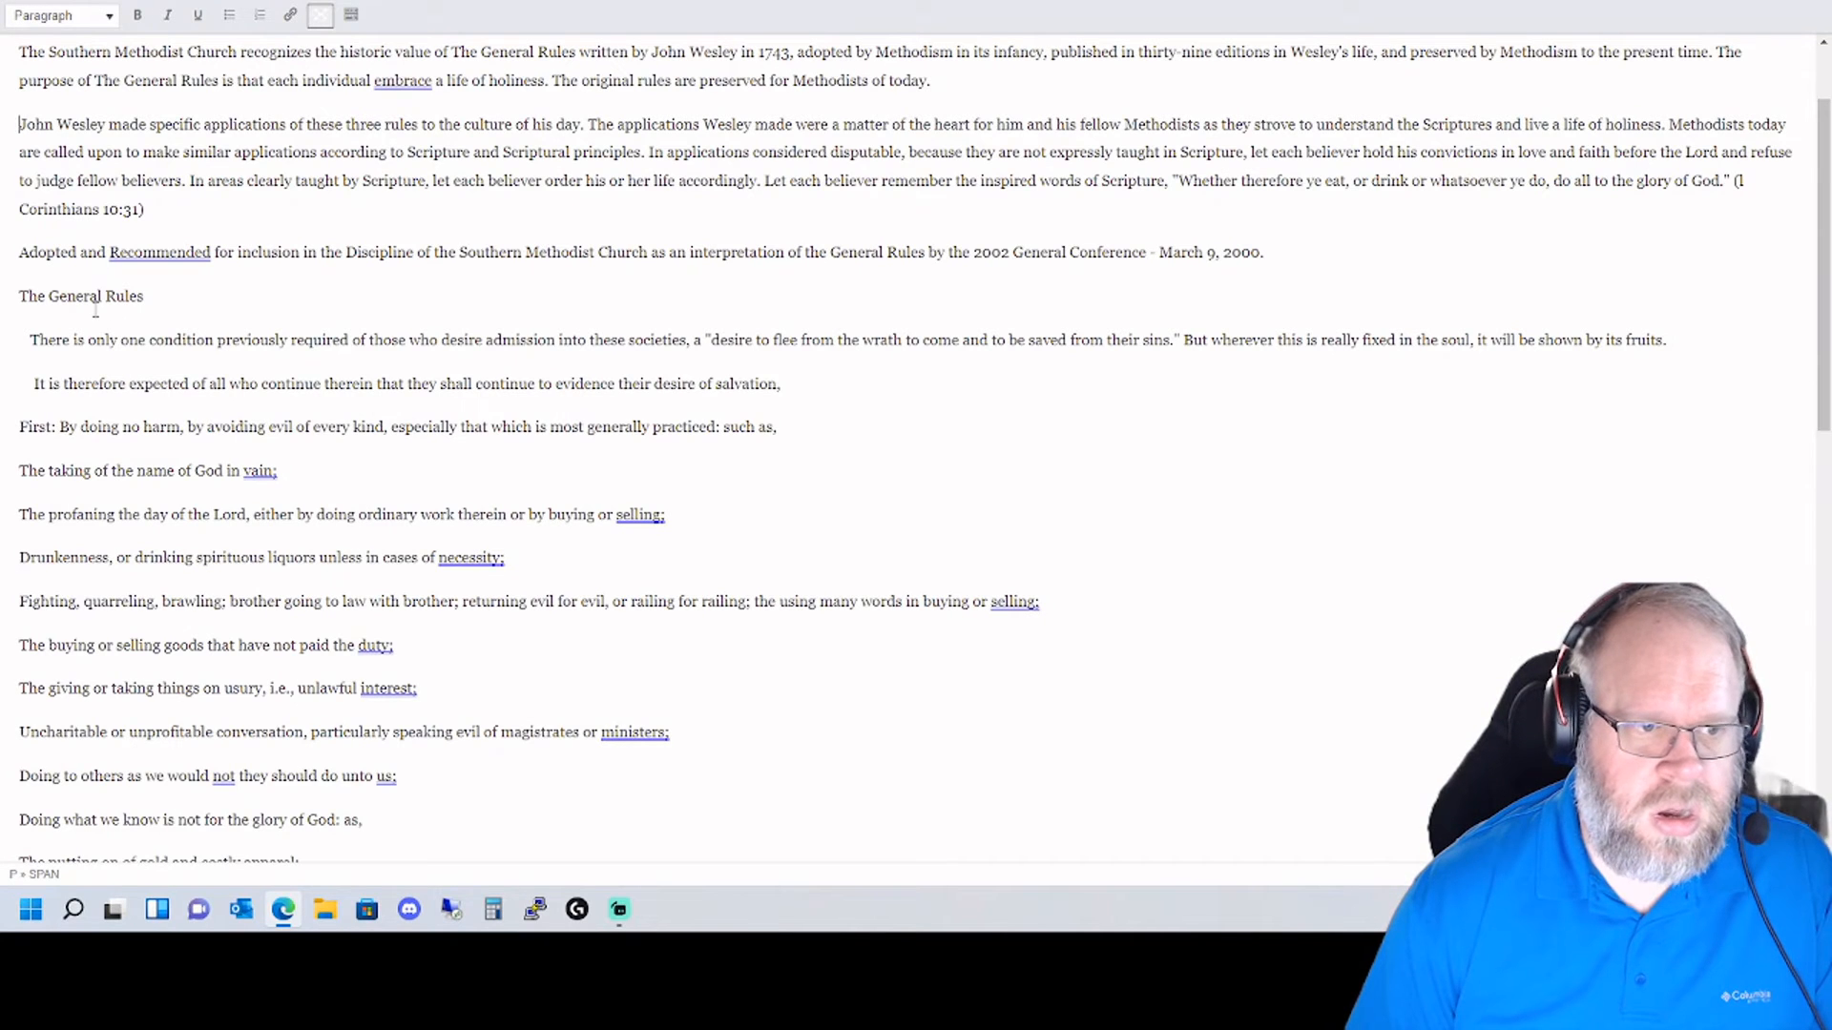
drag(21, 297, 155, 295)
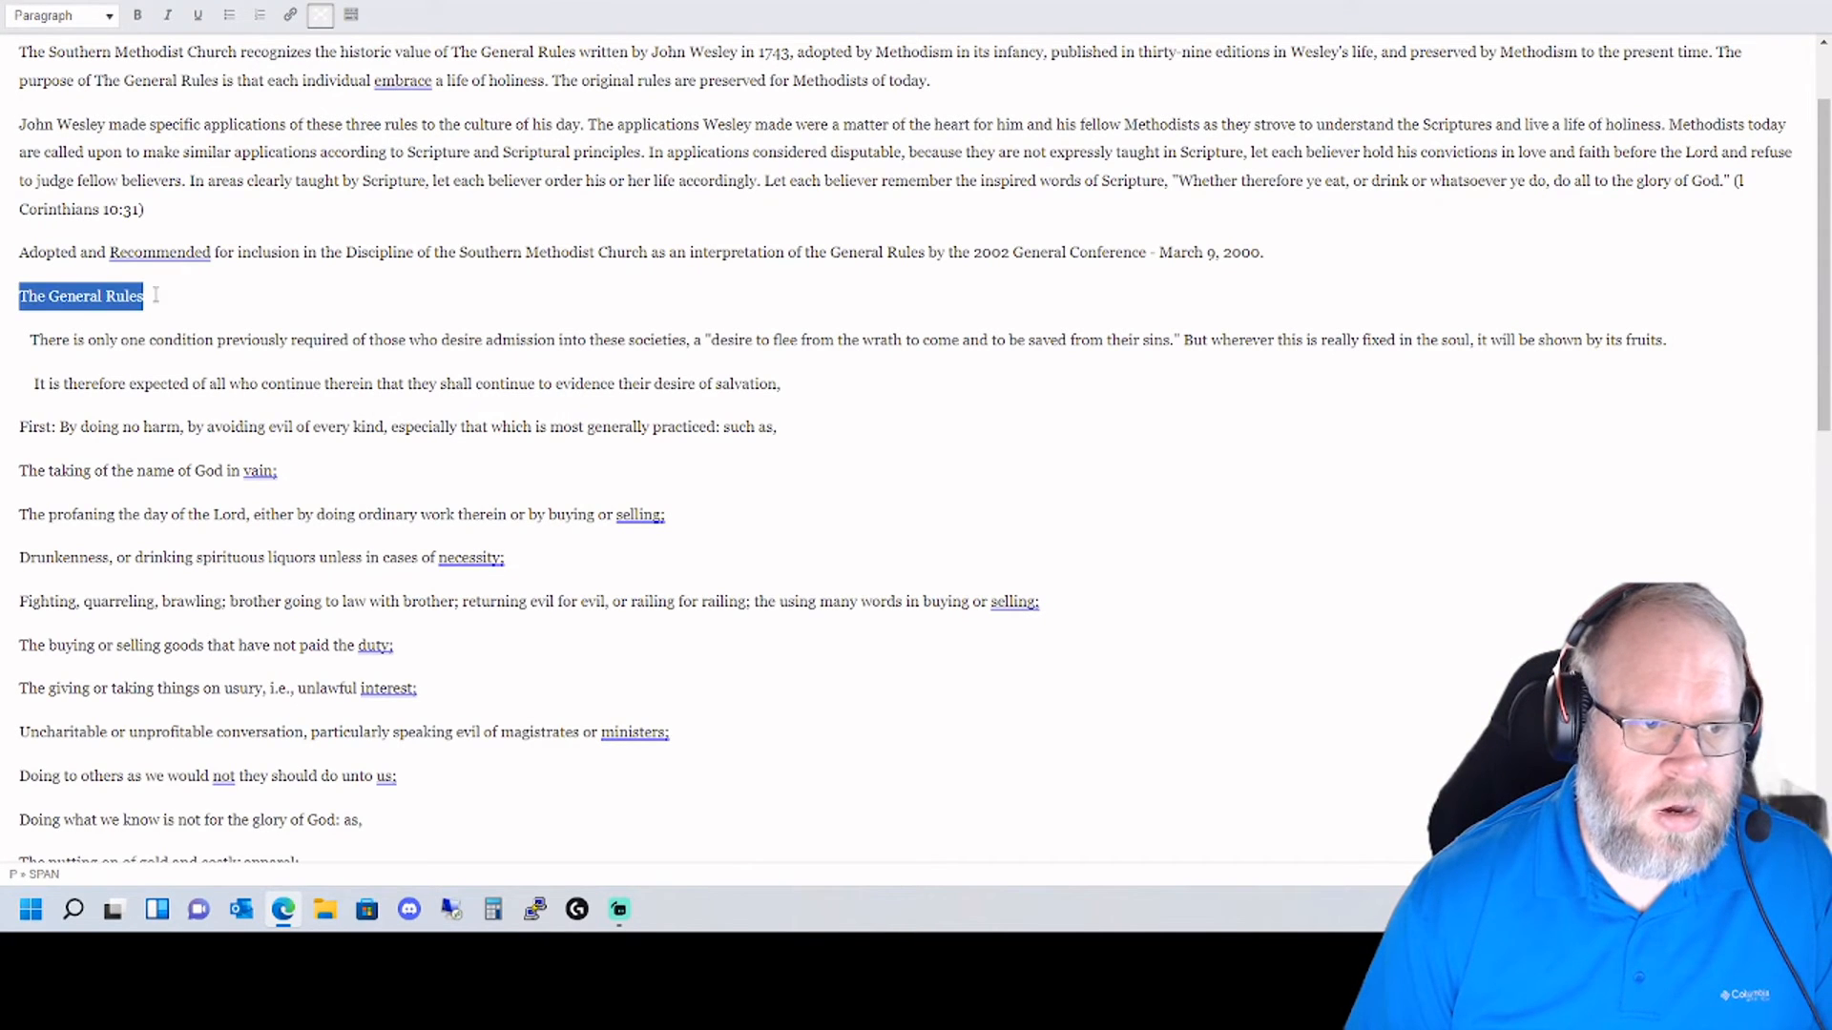
click(91, 15)
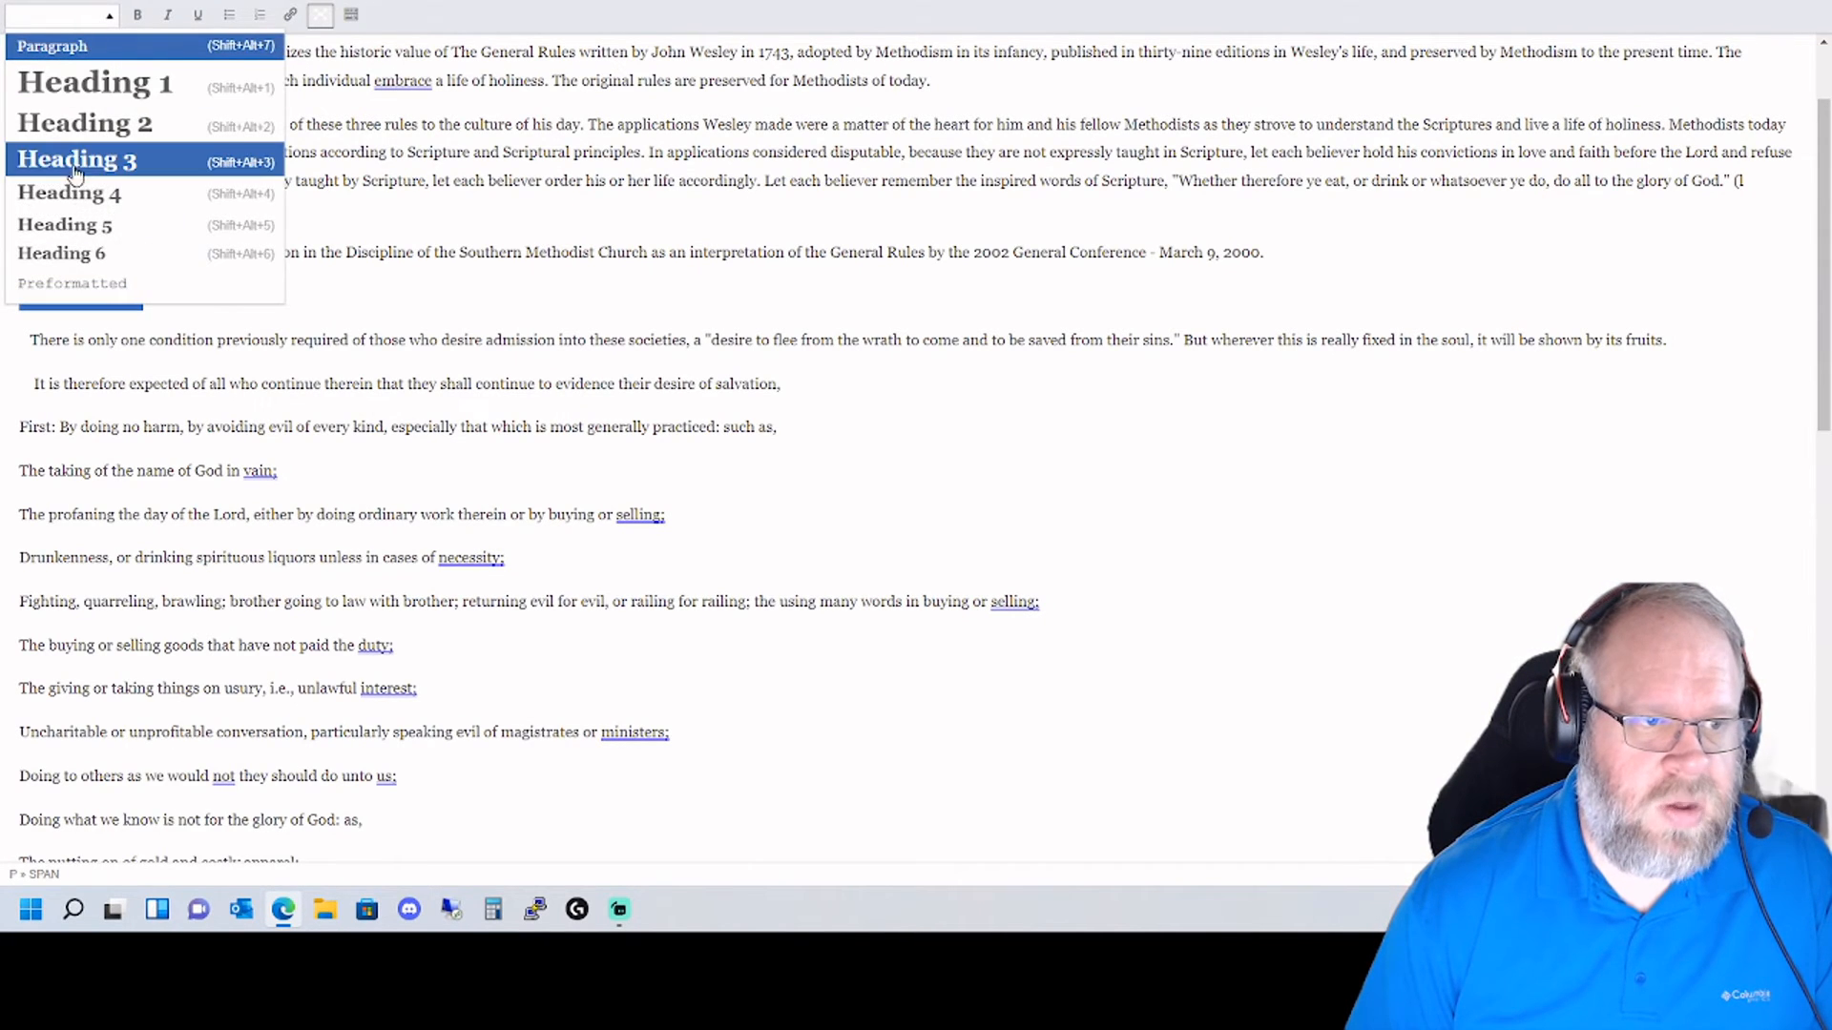
click(138, 194)
click(304, 294)
scroll(304, 287, up, 2)
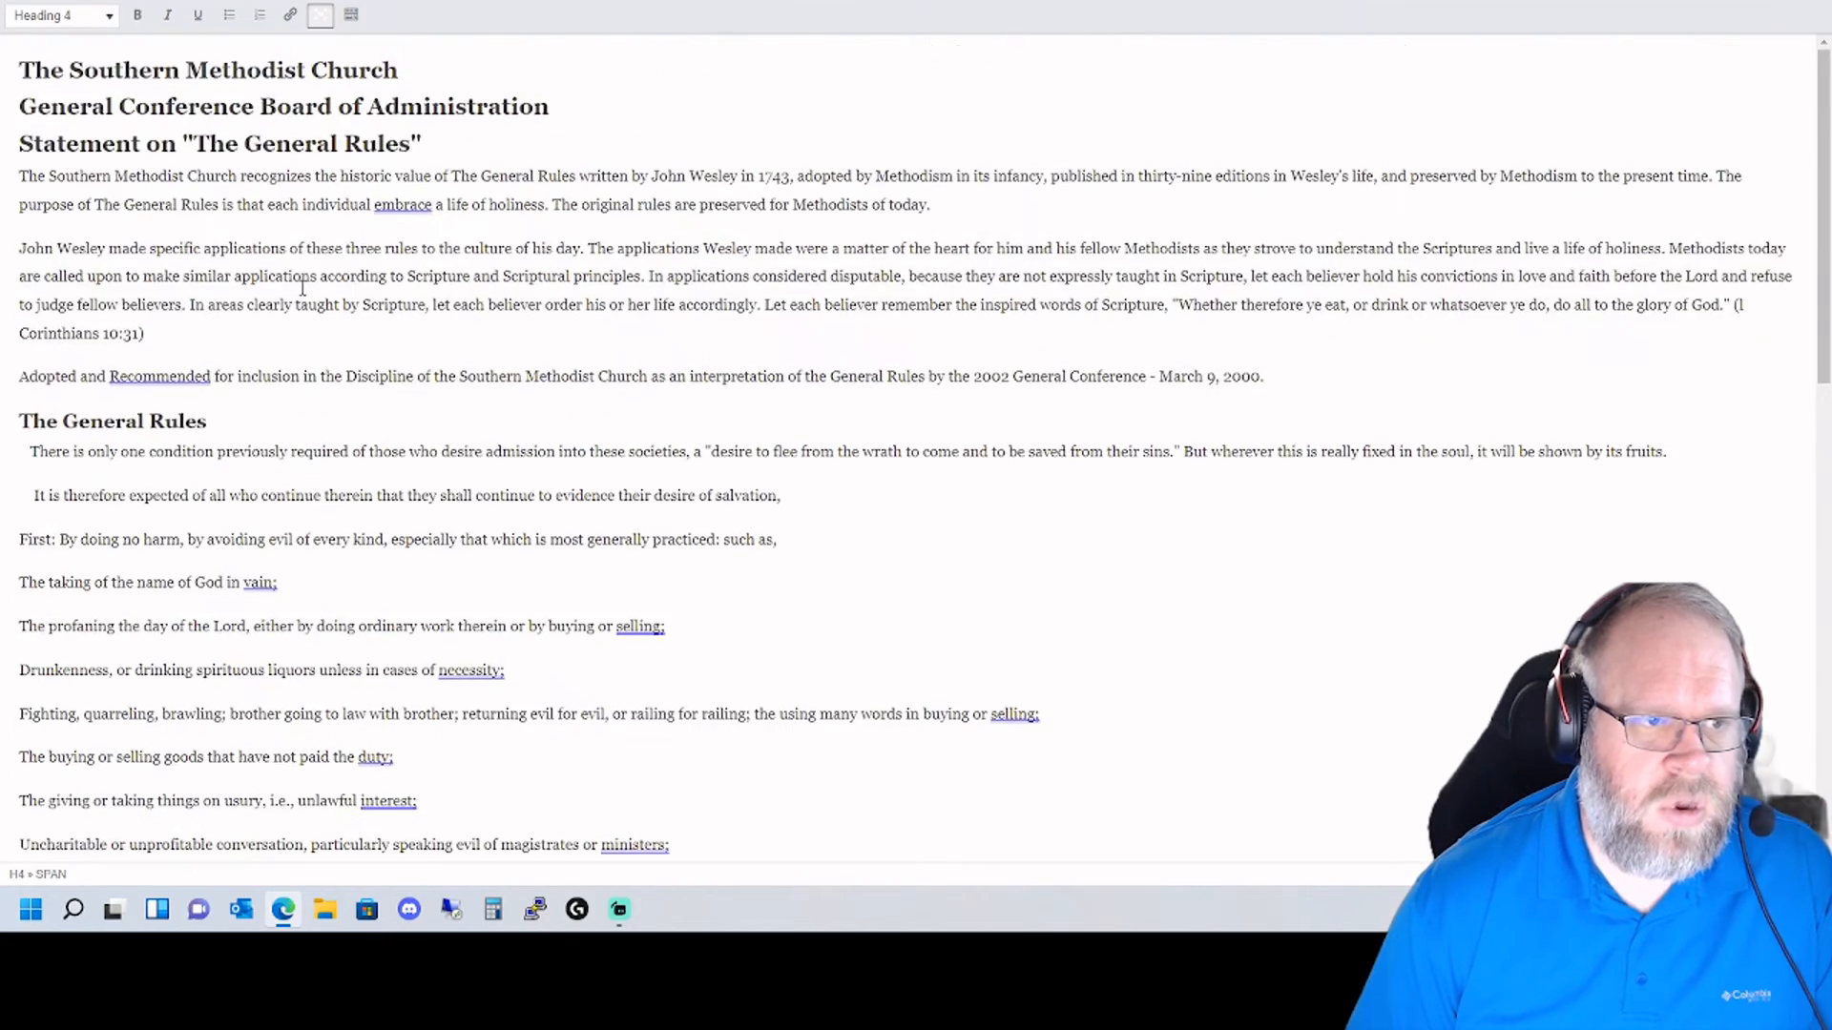
- Remove the leading spaces from the two paragraphs below the "The General Rules" heading, checking the layout against the old church website
scroll(303, 287, down, 1)
scroll(303, 287, down, 4)
scroll(196, 302, up, 5)
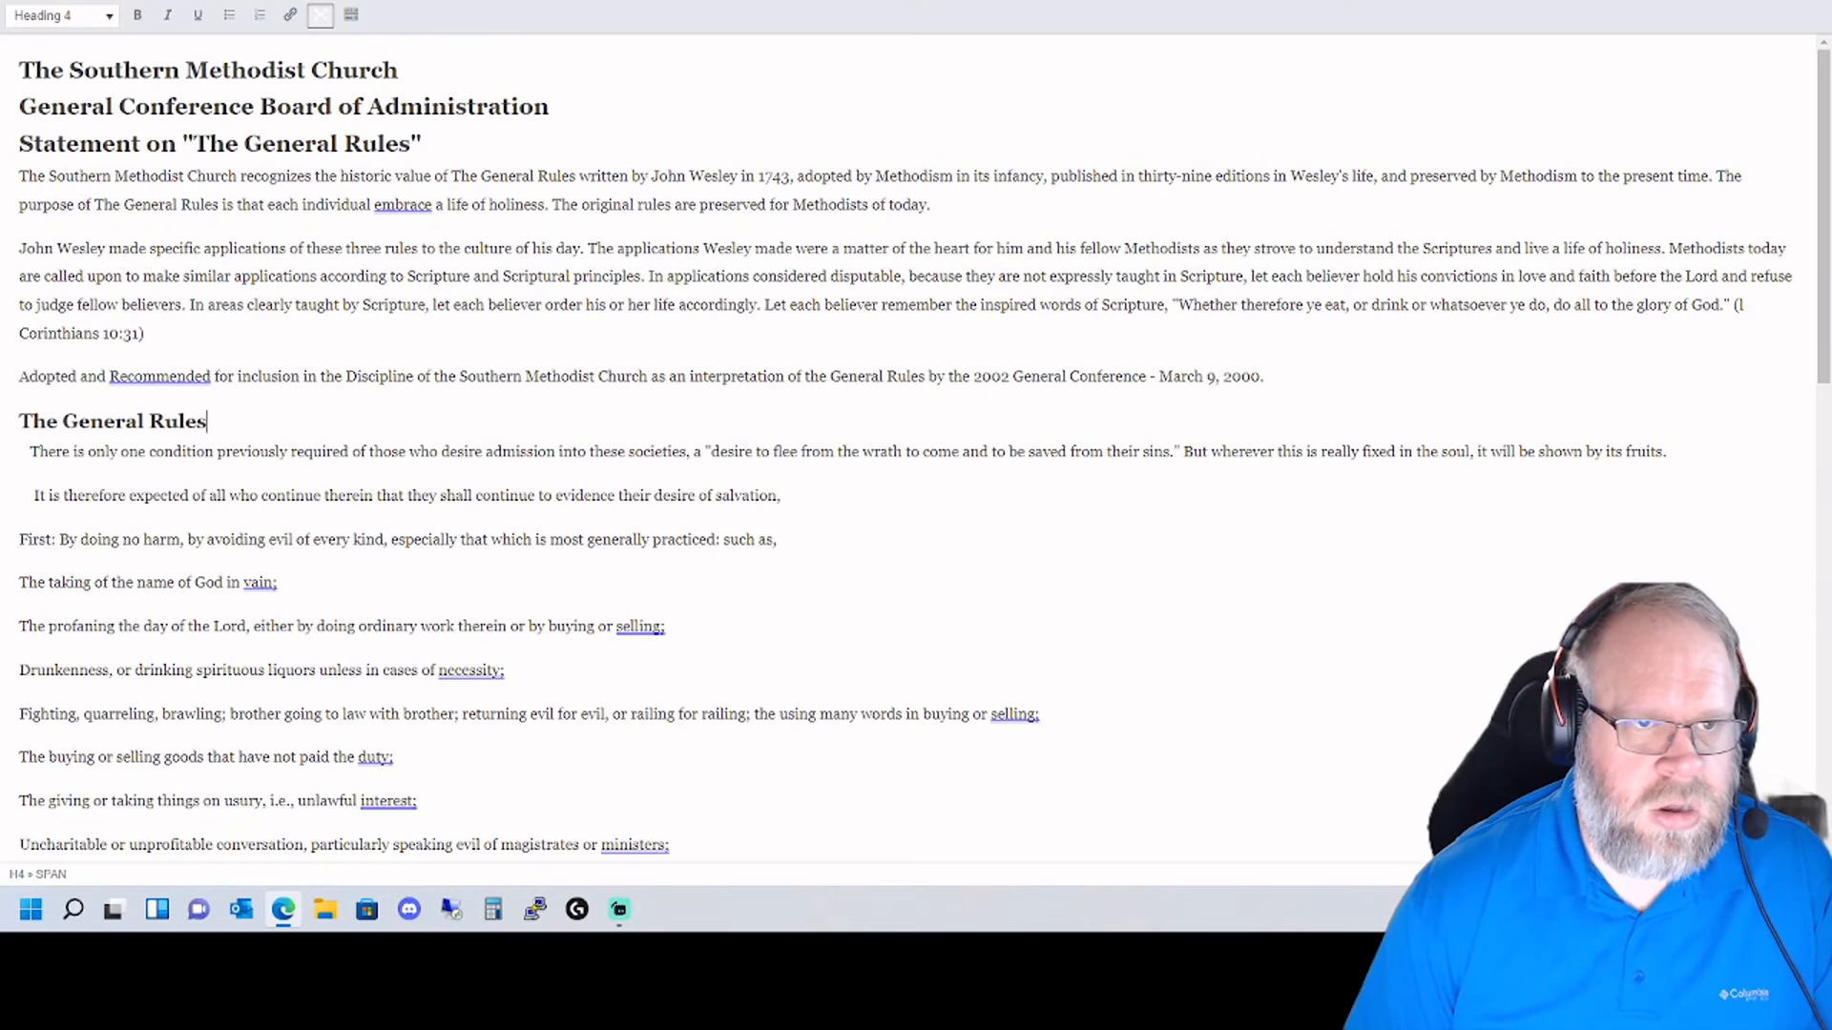
key(ctrl+Tab)
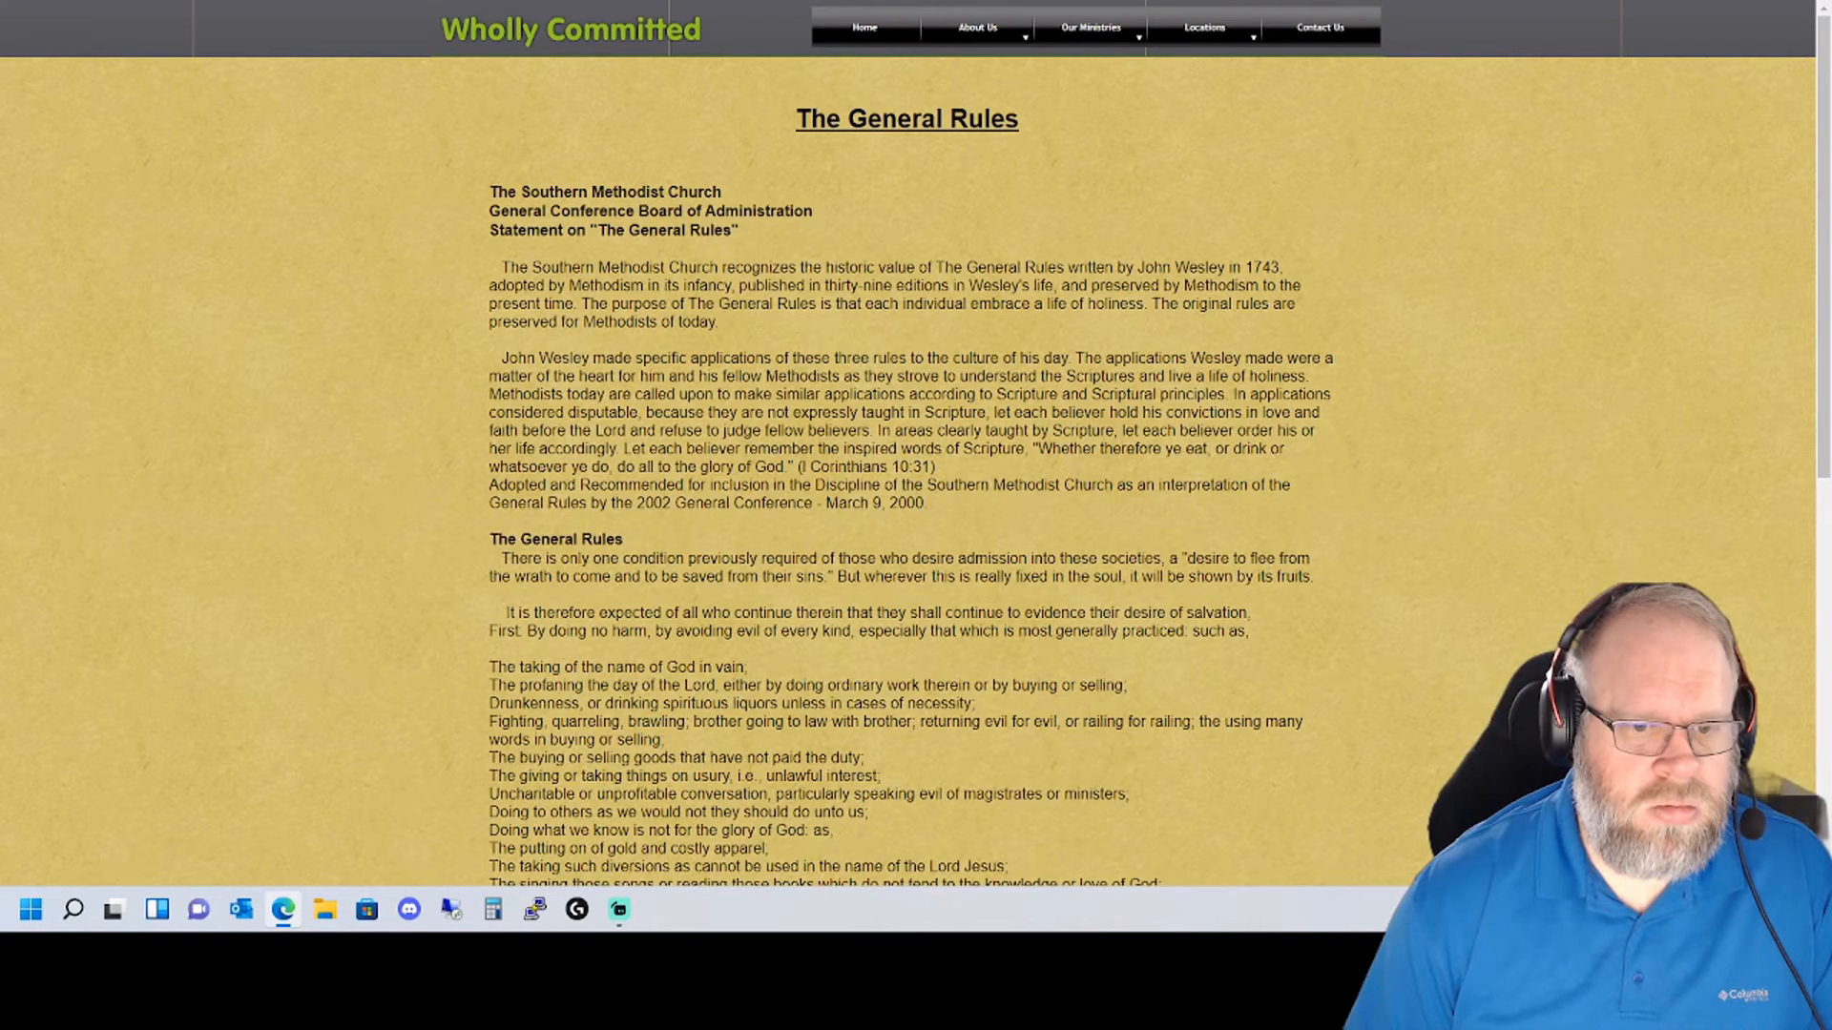
key(ctrl+shift+Tab)
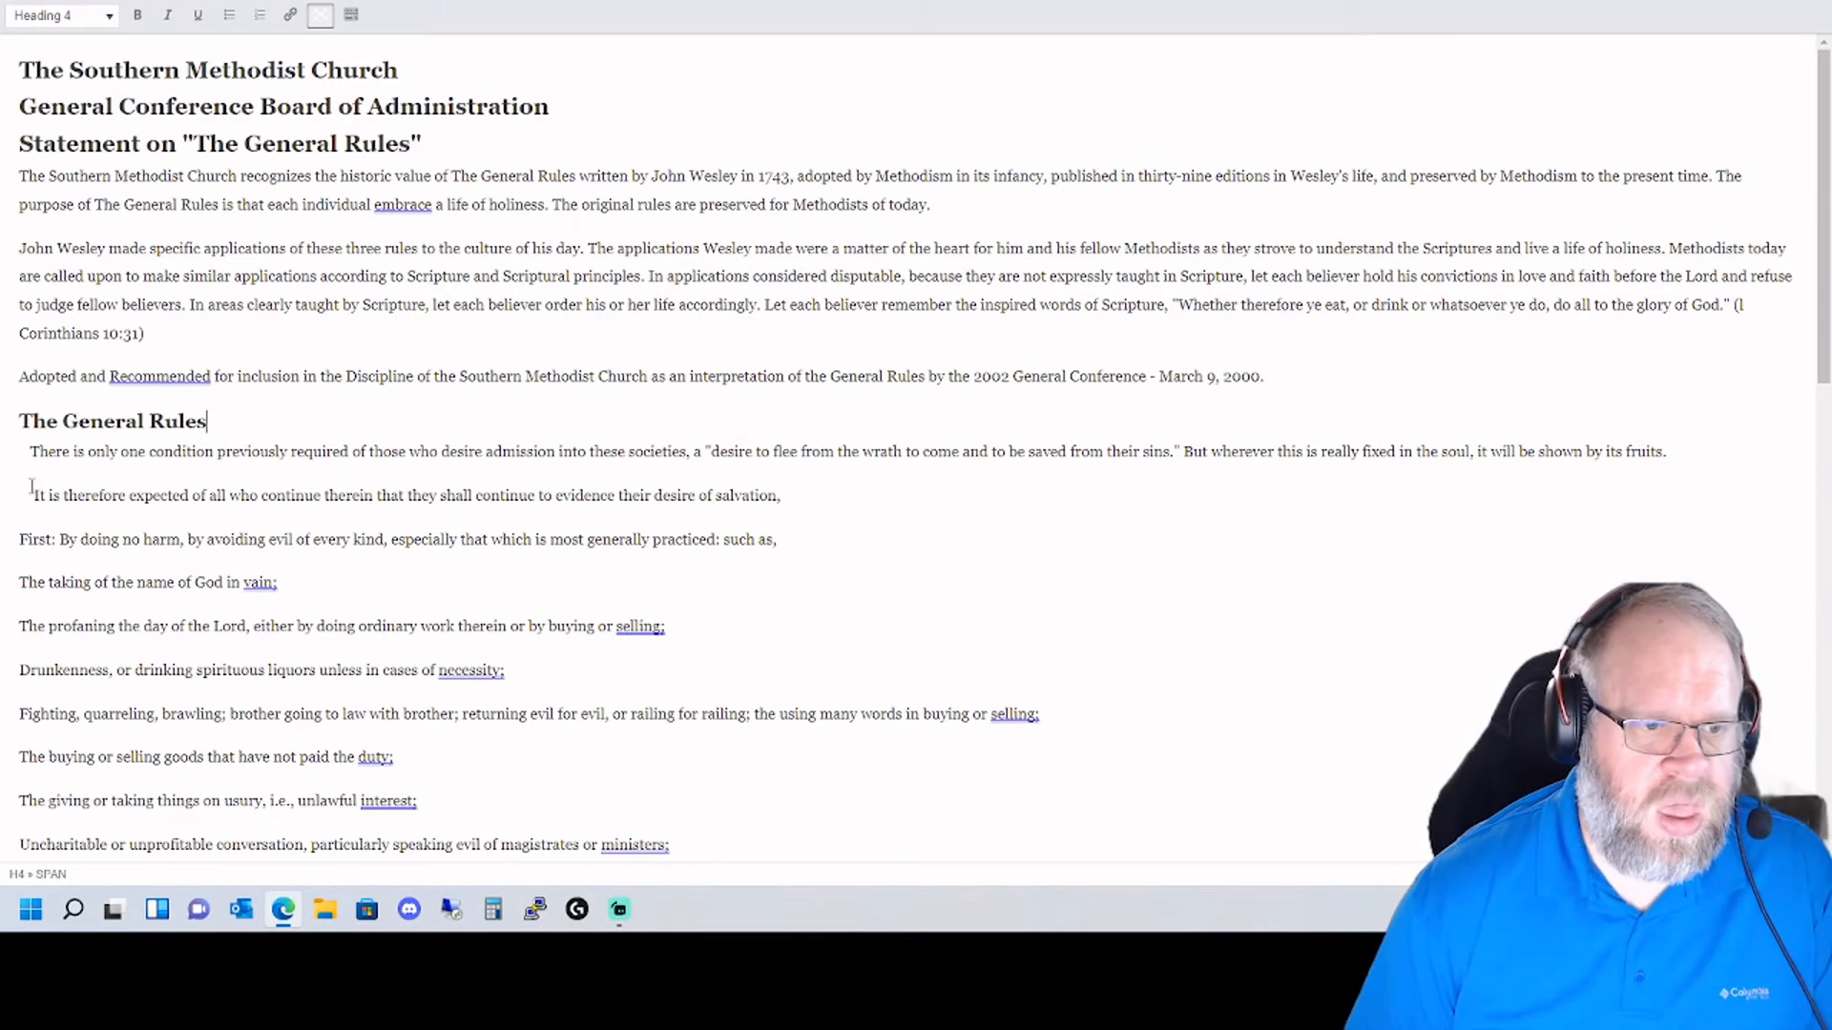
click(35, 455)
key(BackSpace)
key(BackSpace)
key(BackSpace)
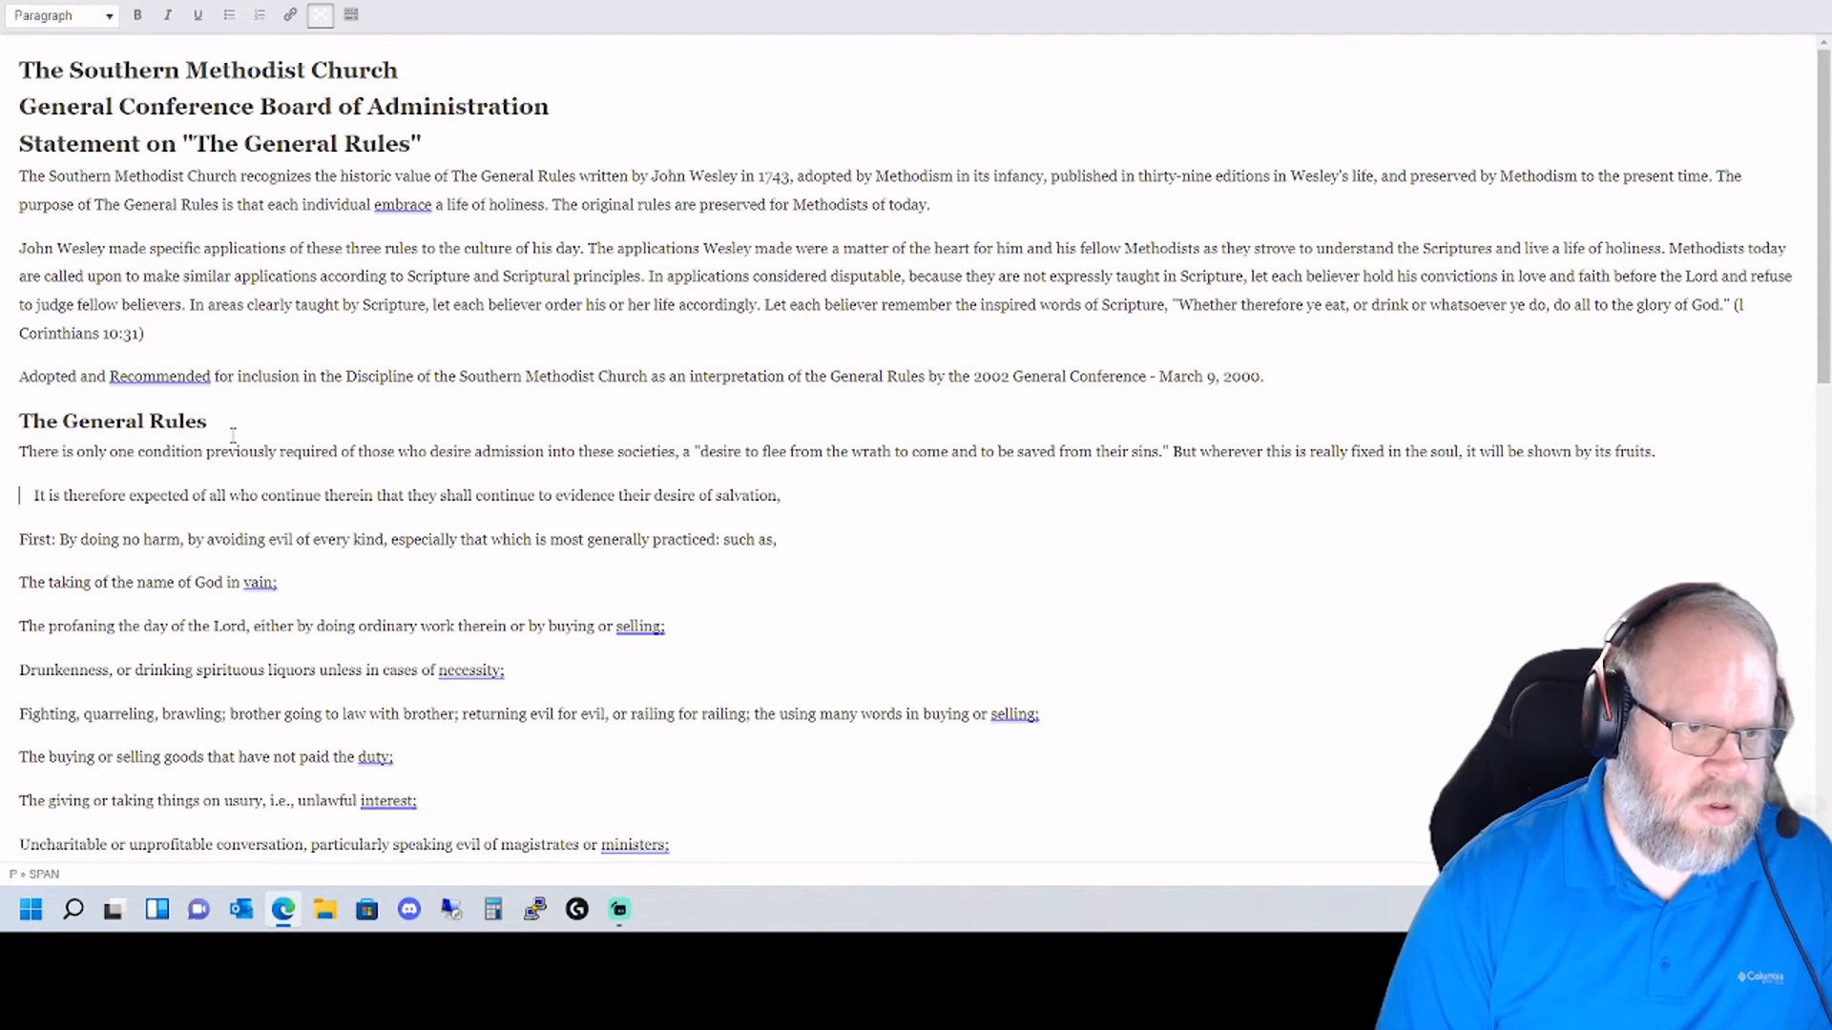
key(Delete)
key(Delete)
key(Delete)
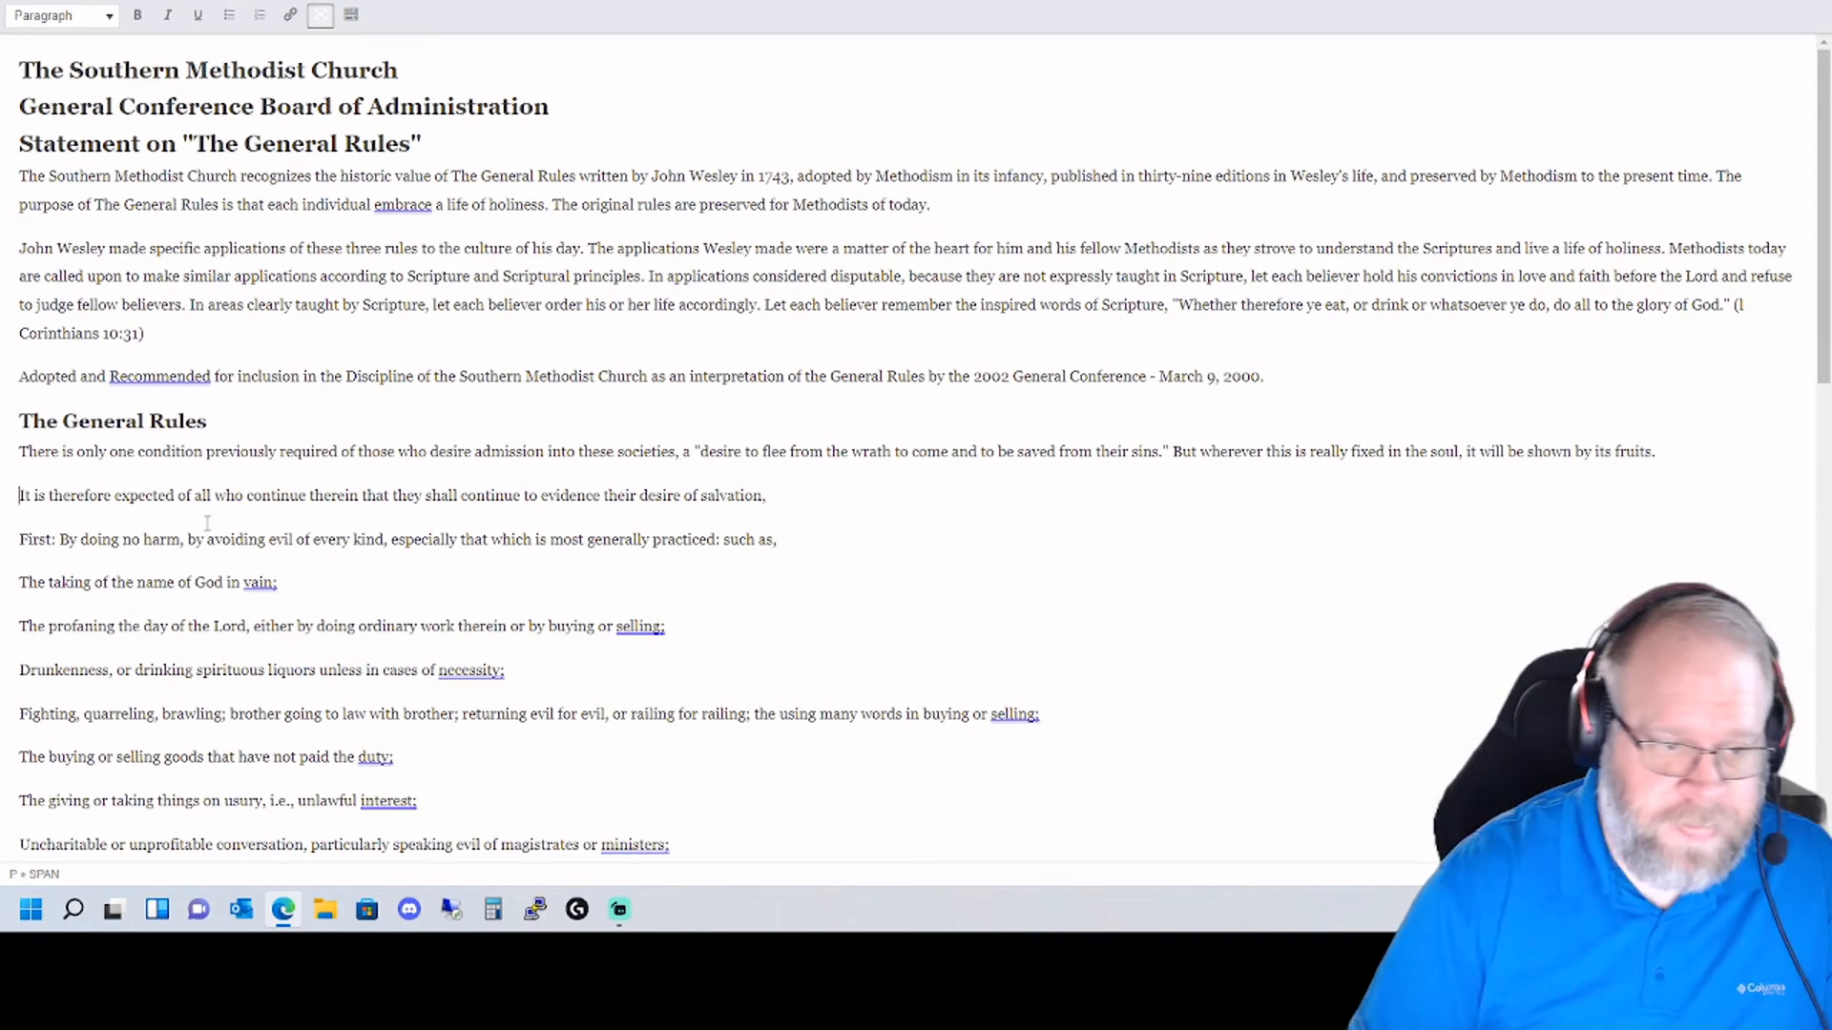
- Review the rules on the old website and convert the lines from "There is only one condition" through "Fasting and abstinence" into a bulleted list
click(420, 0)
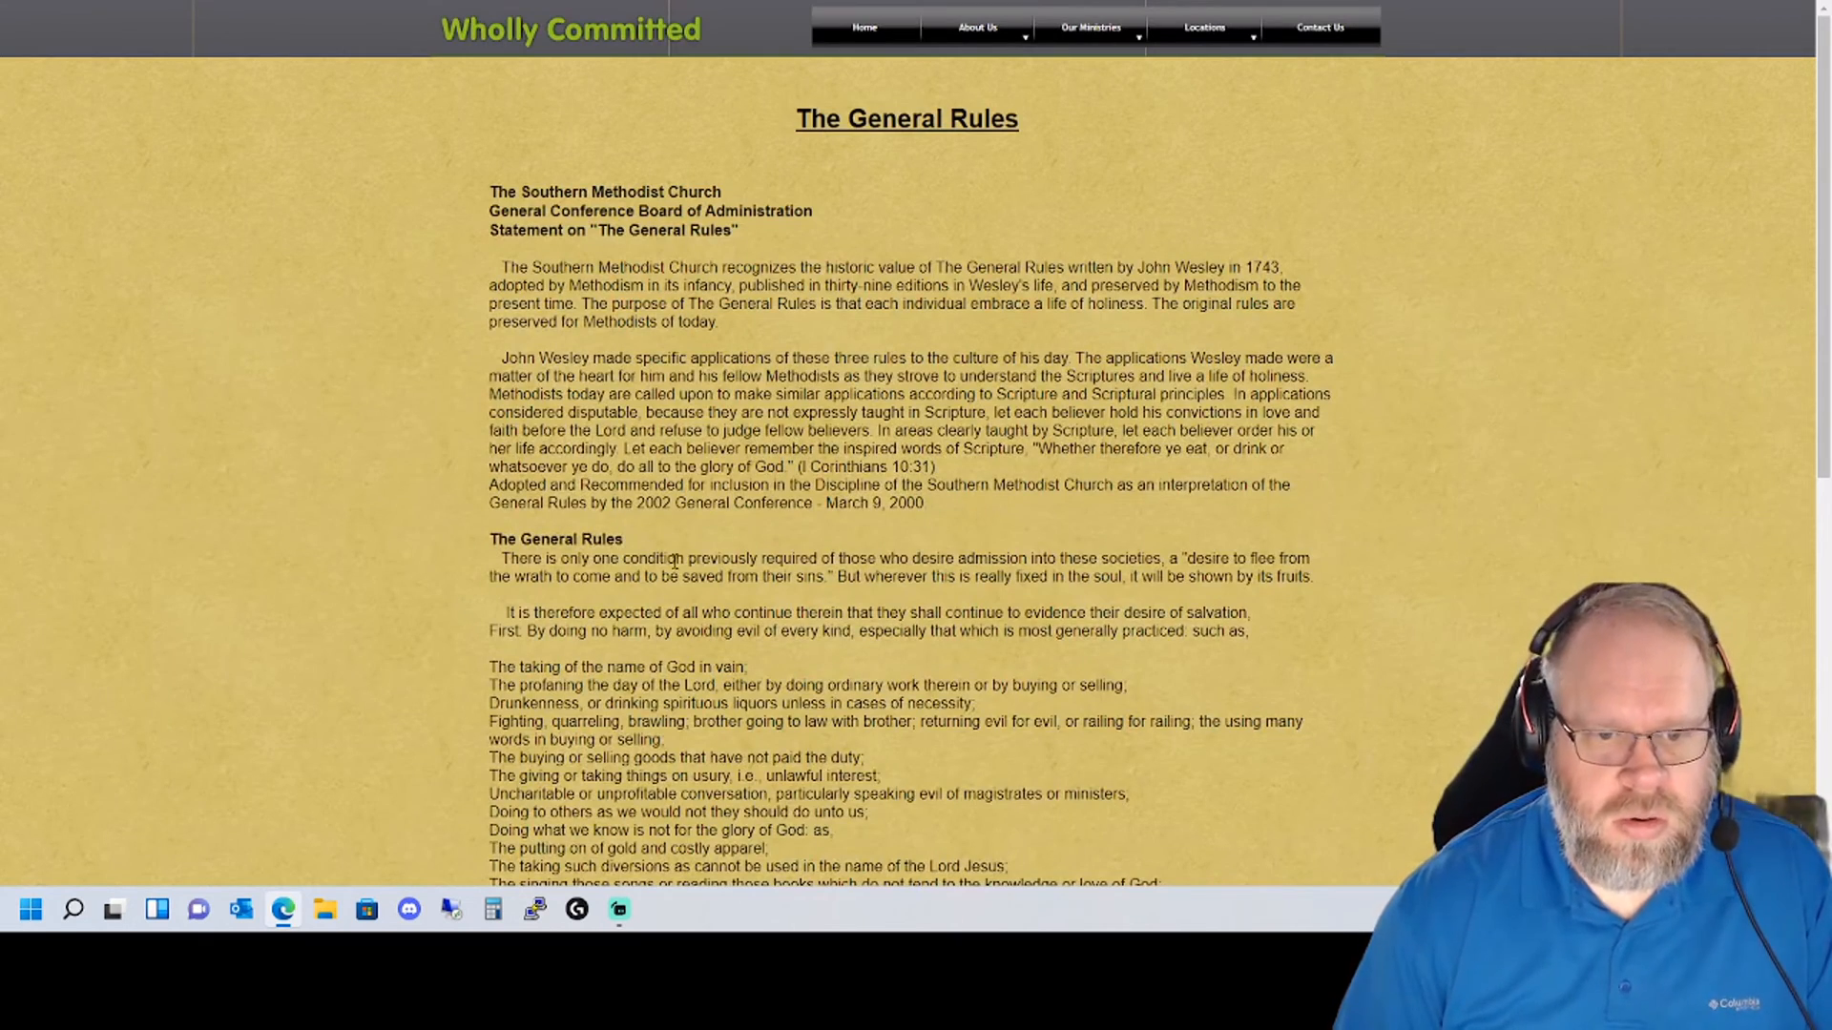
scroll(673, 561, down, 3)
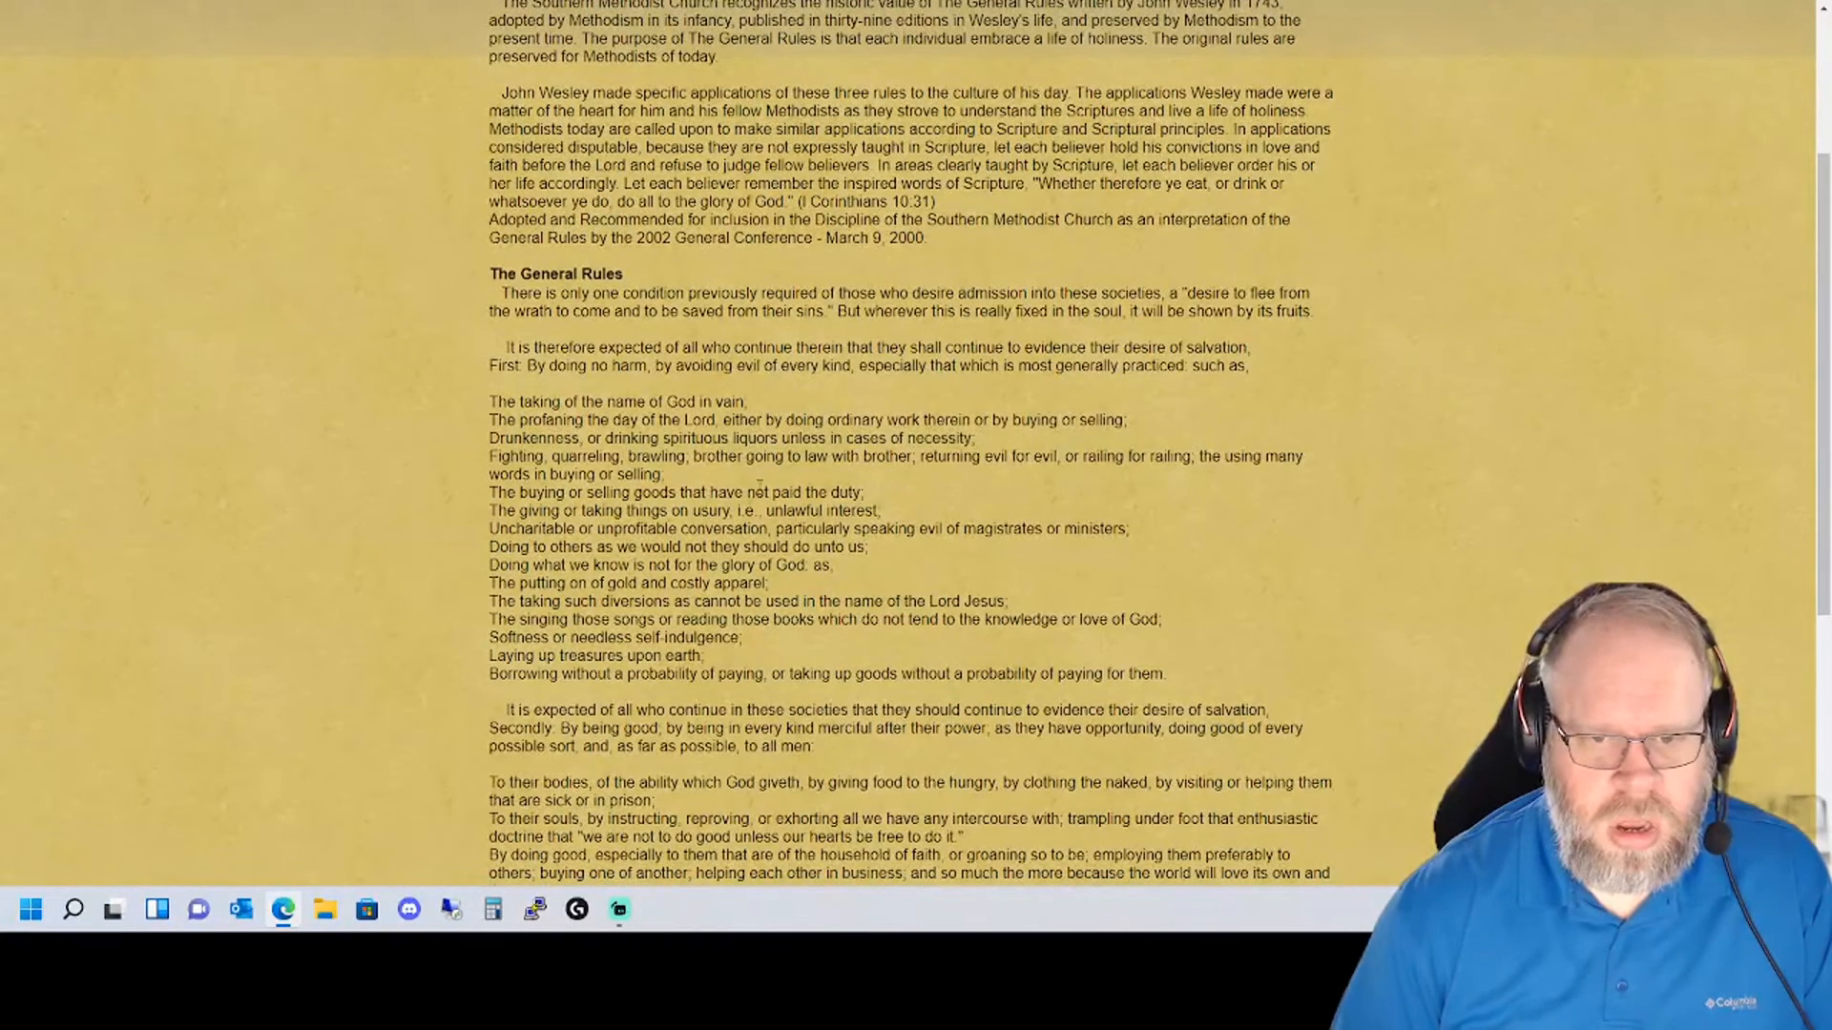
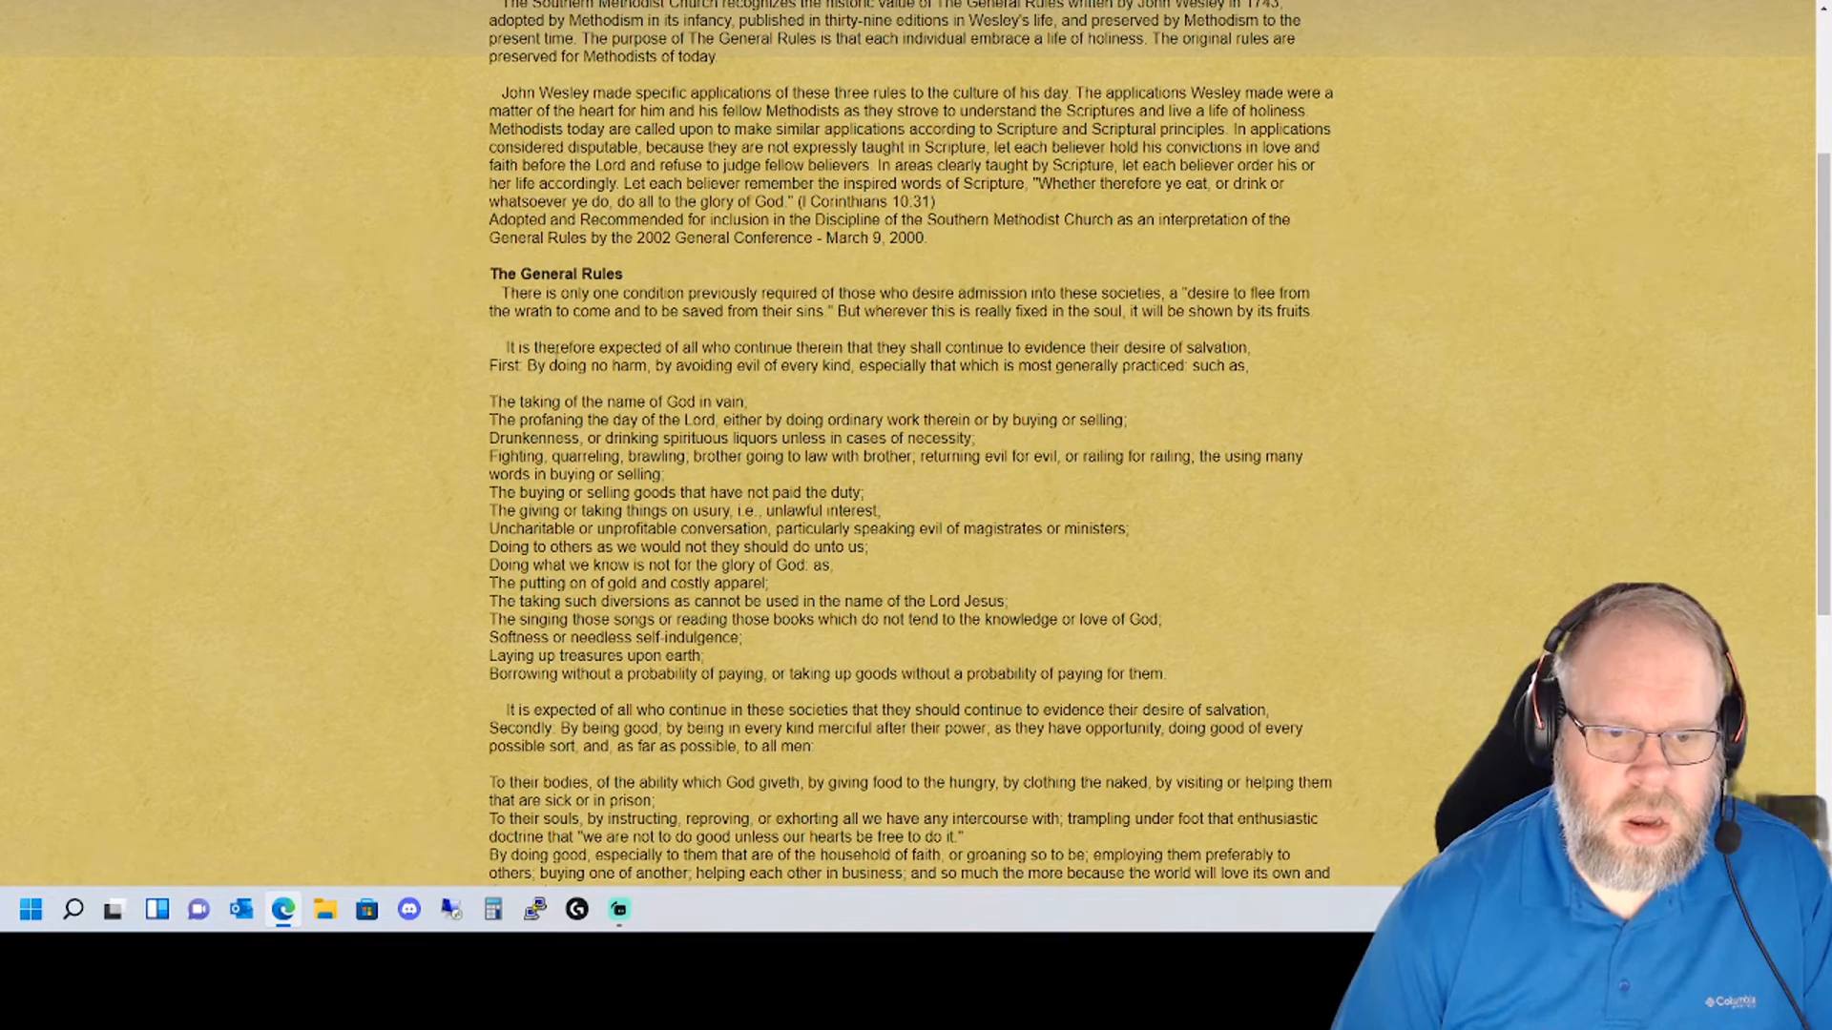
scroll(558, 382, down, 5)
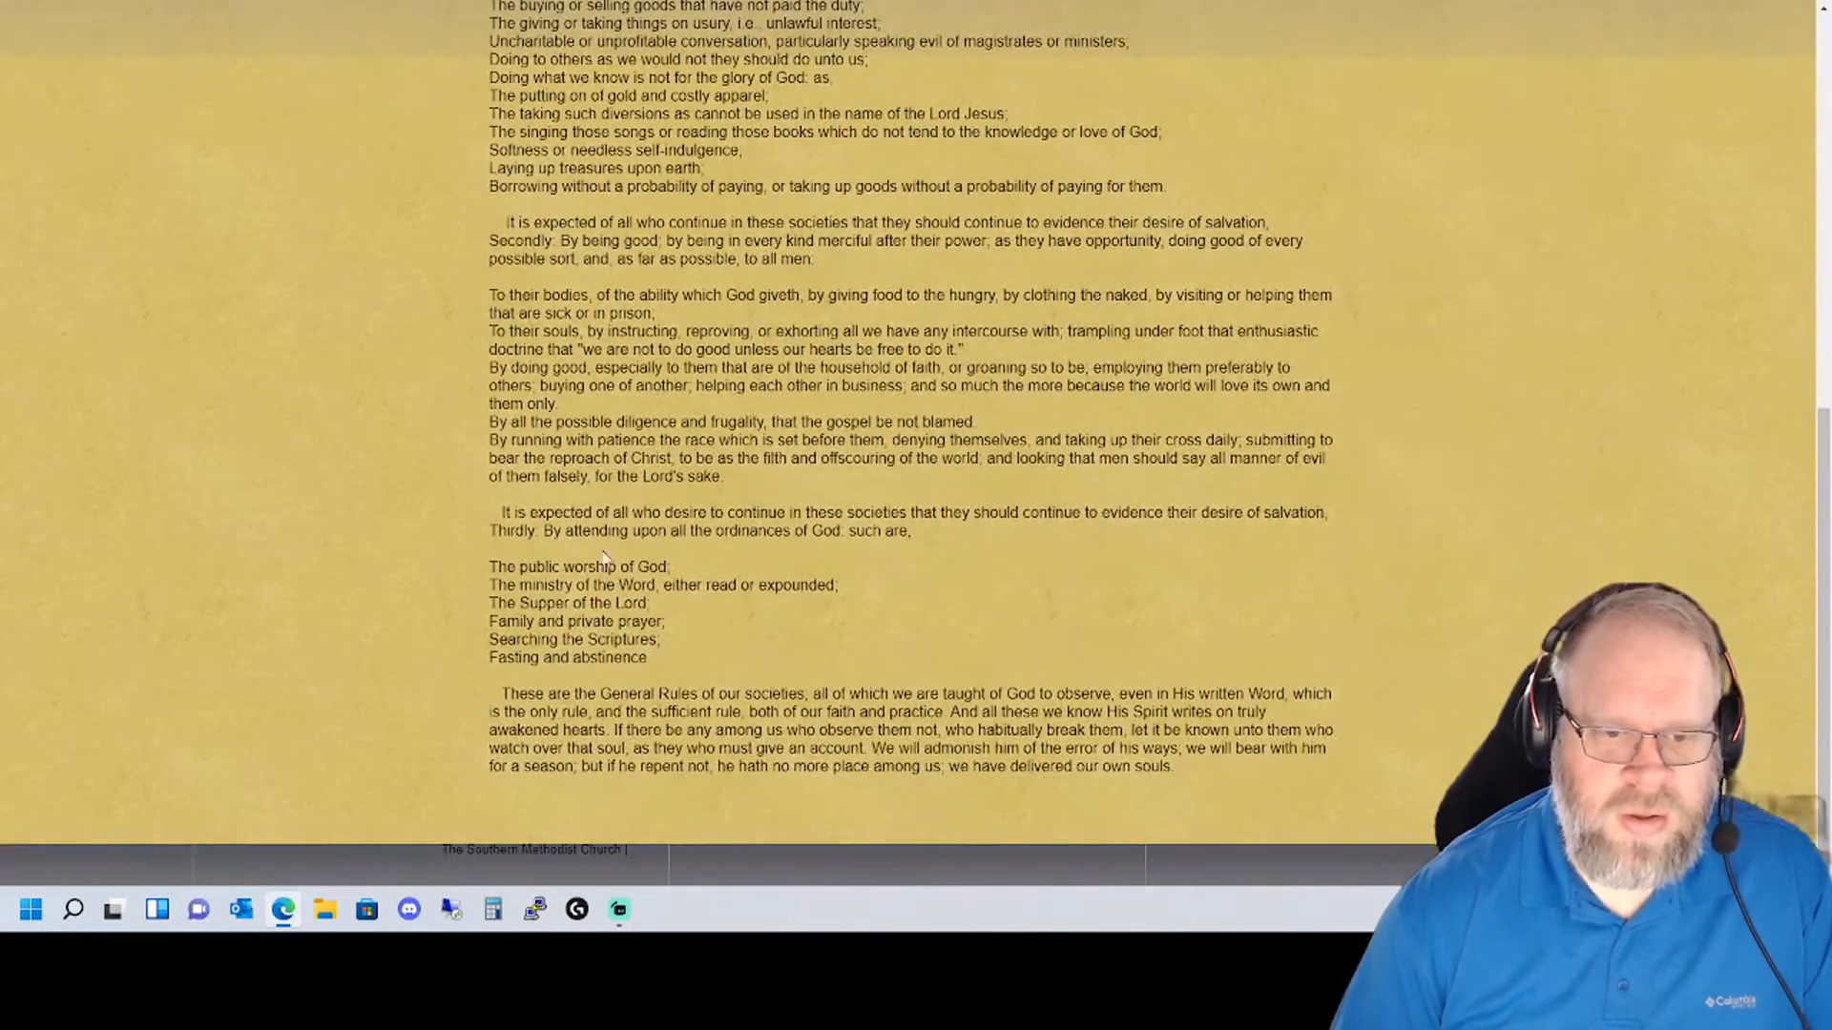
scroll(616, 515, up, 15)
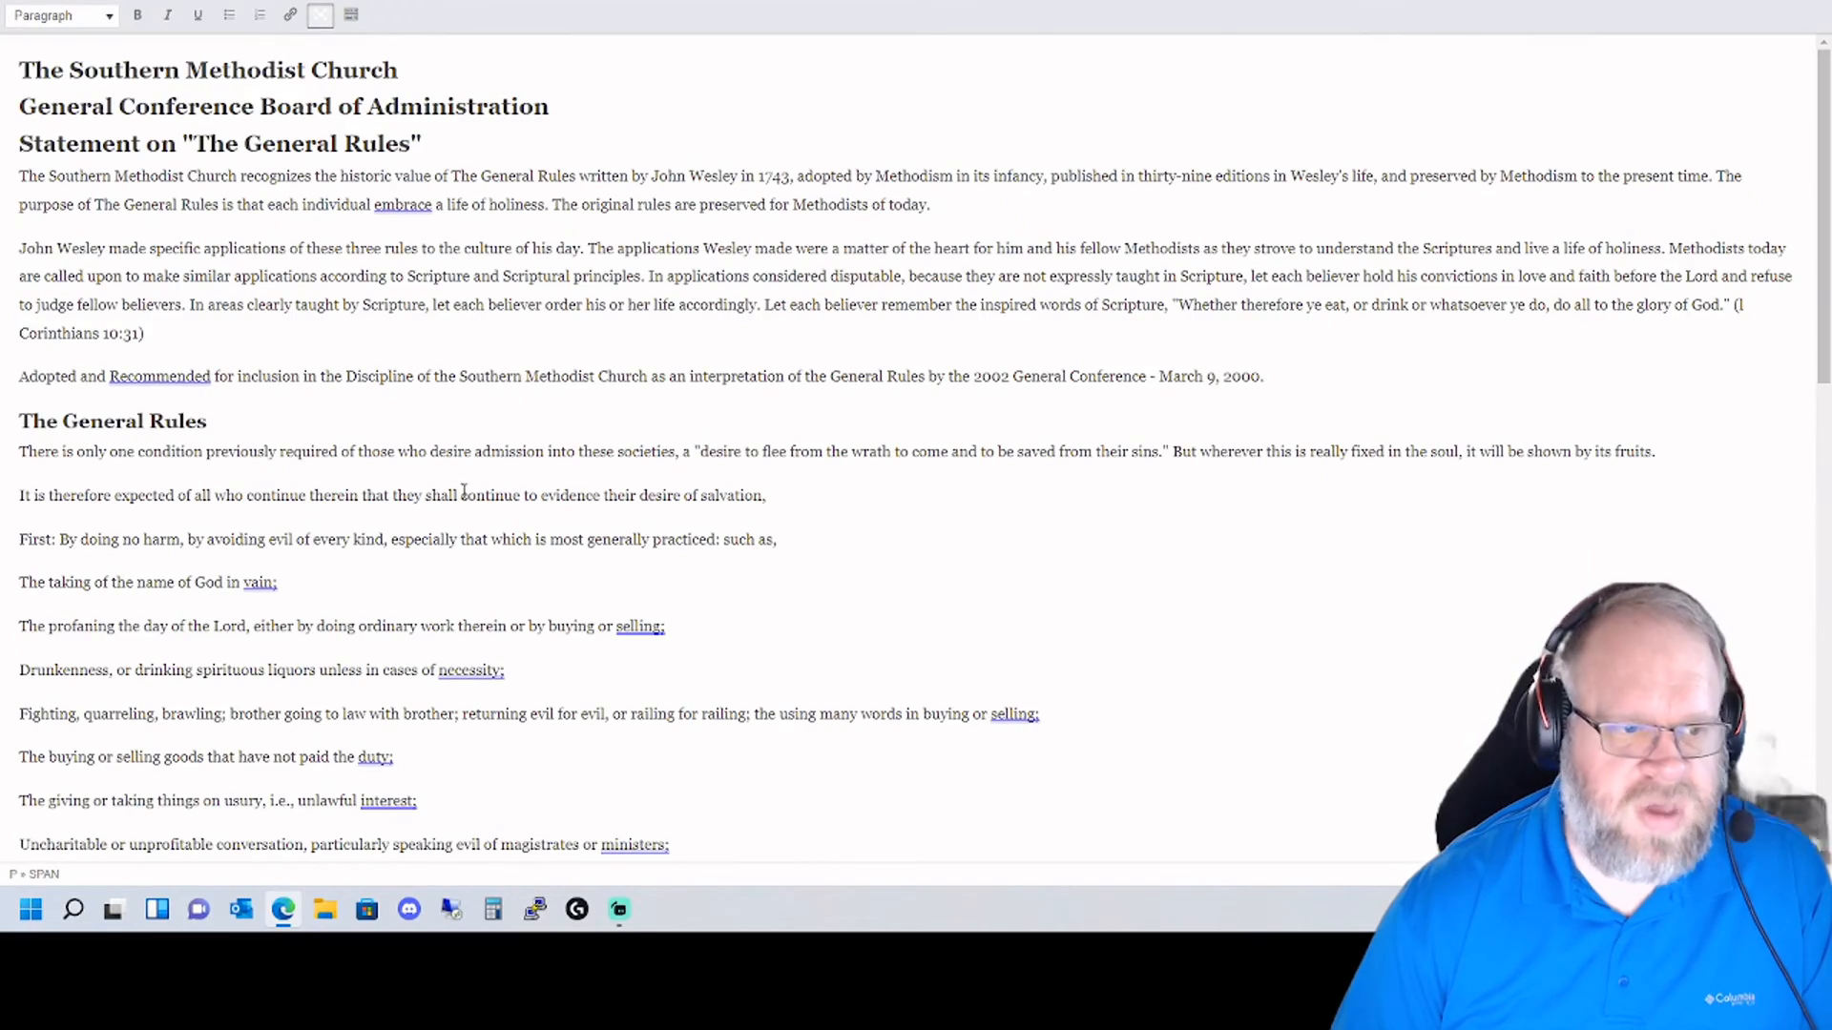
click(21, 494)
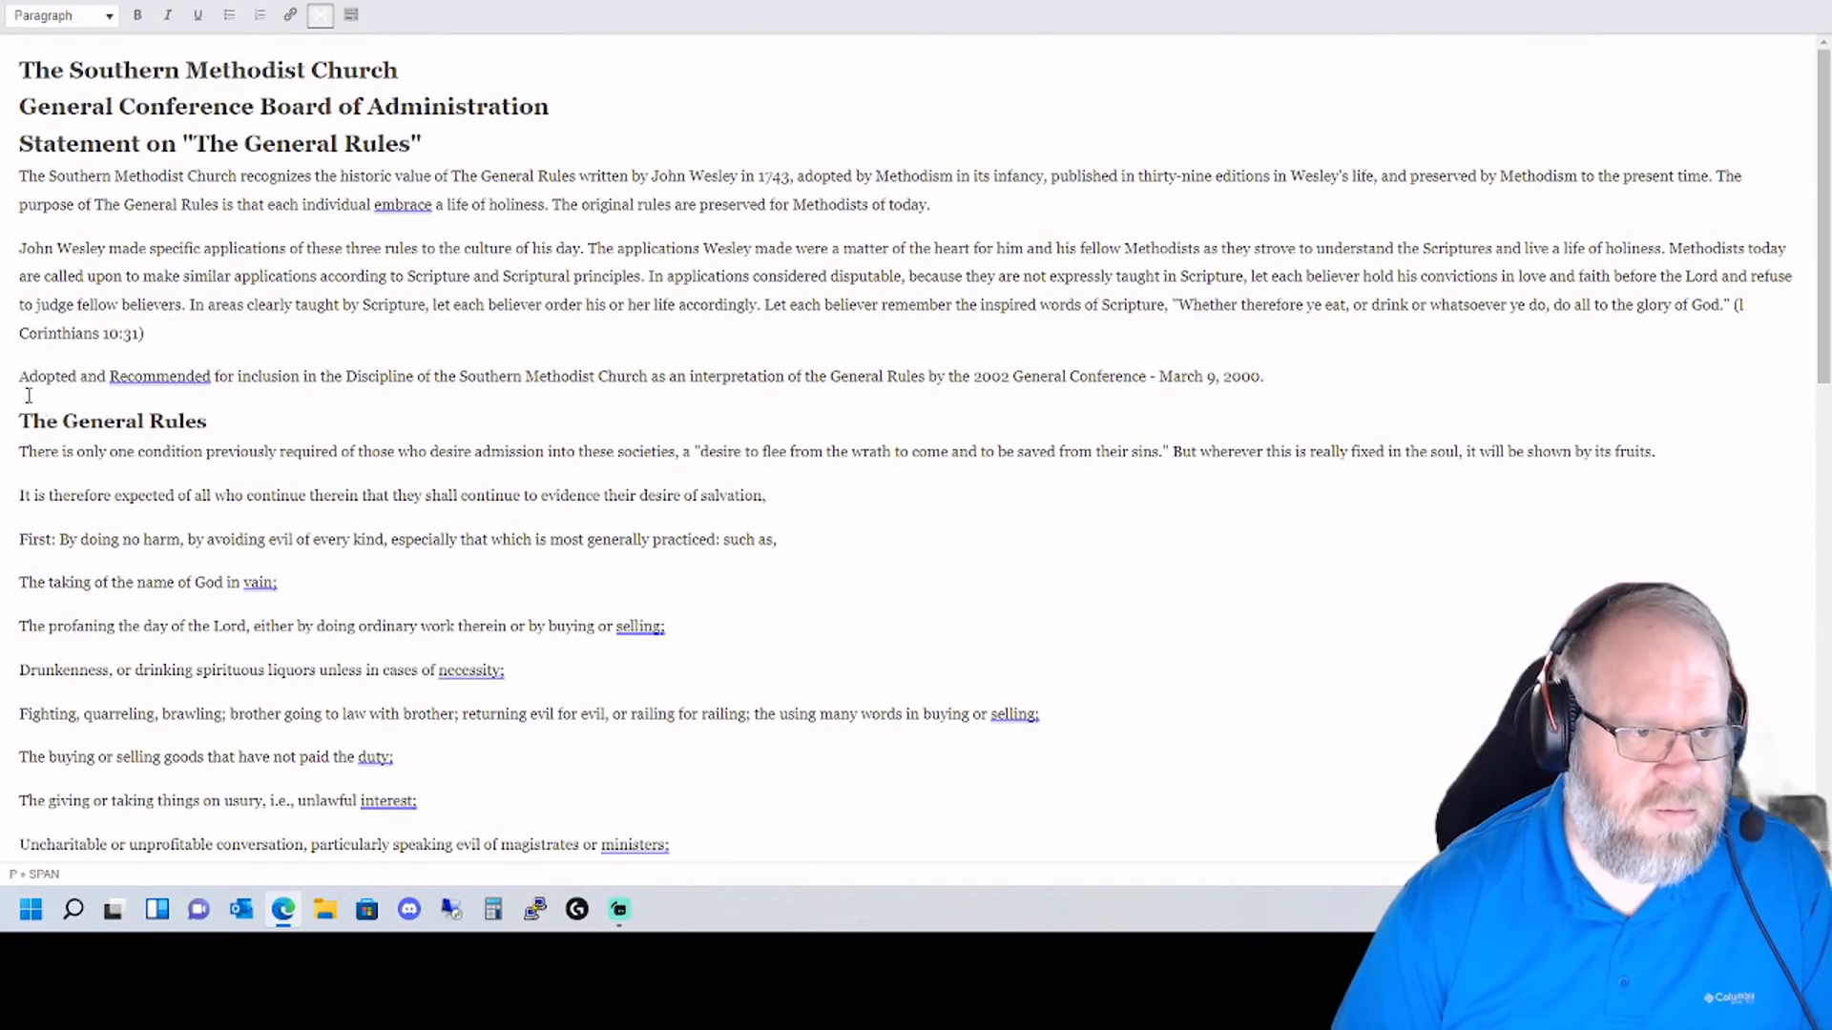
click(21, 455)
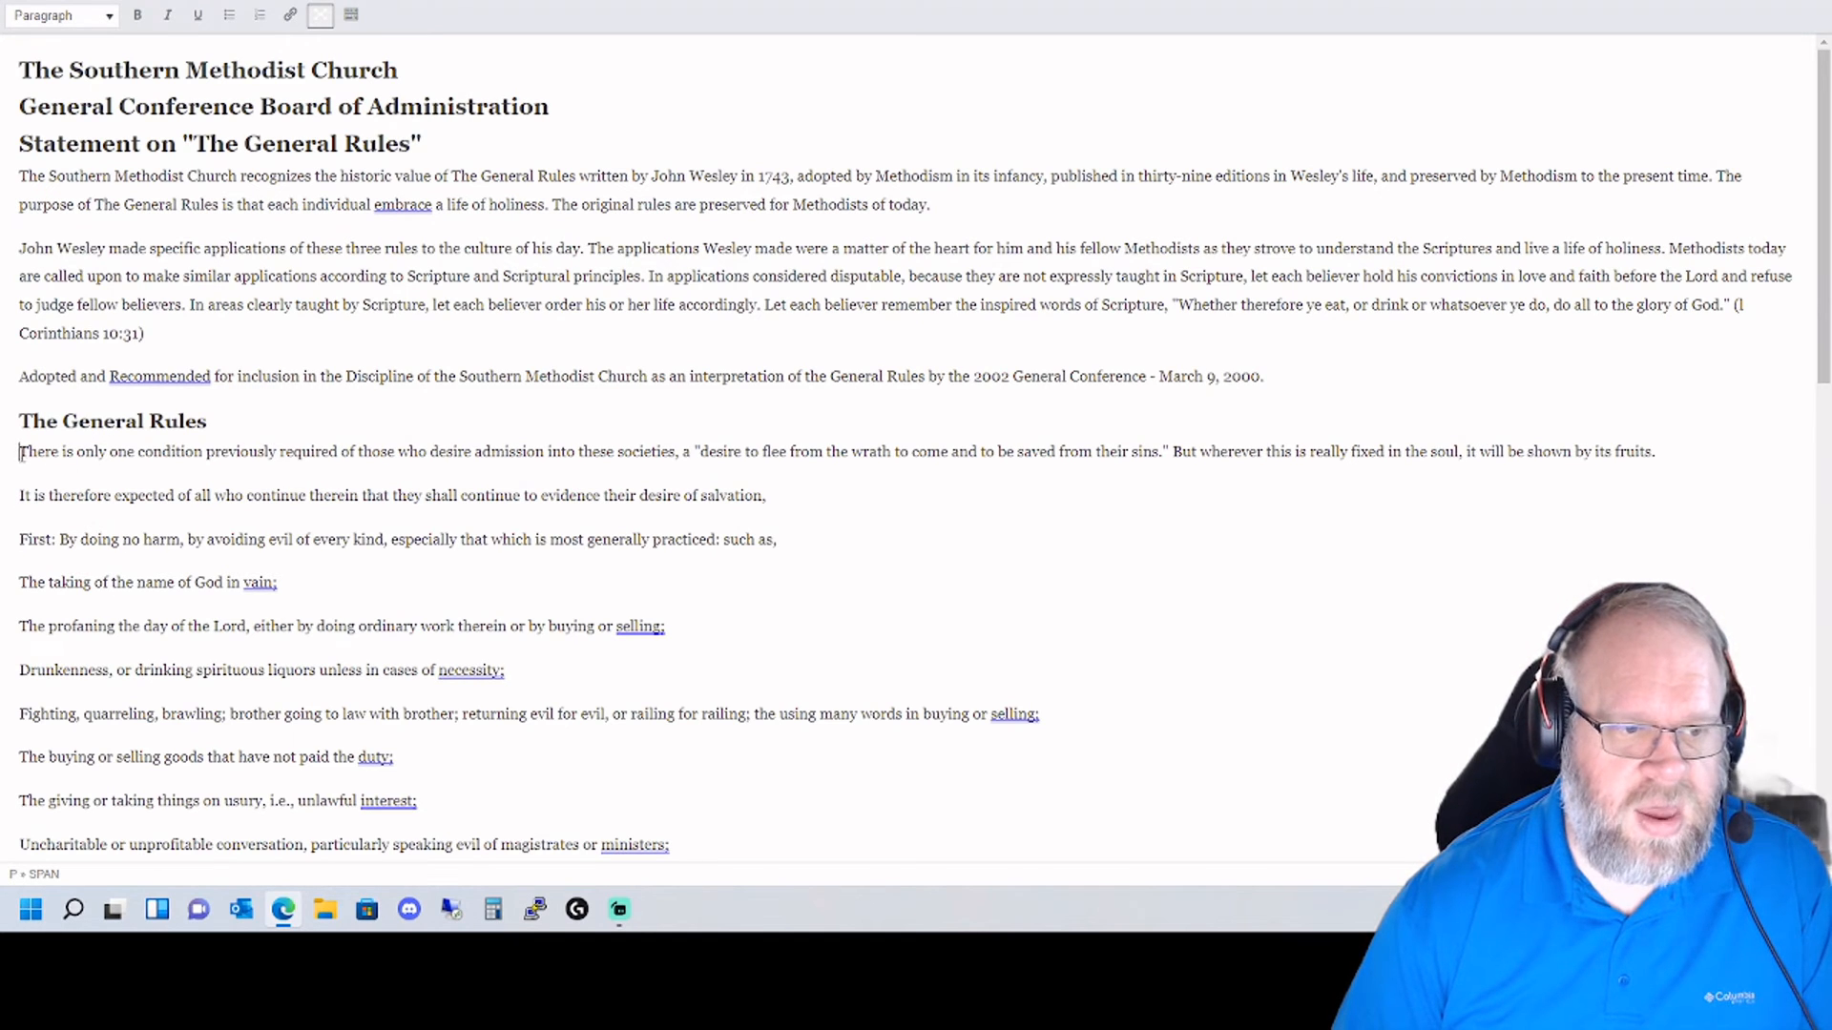
double_click(140, 450)
drag(264, 423, 253, 520)
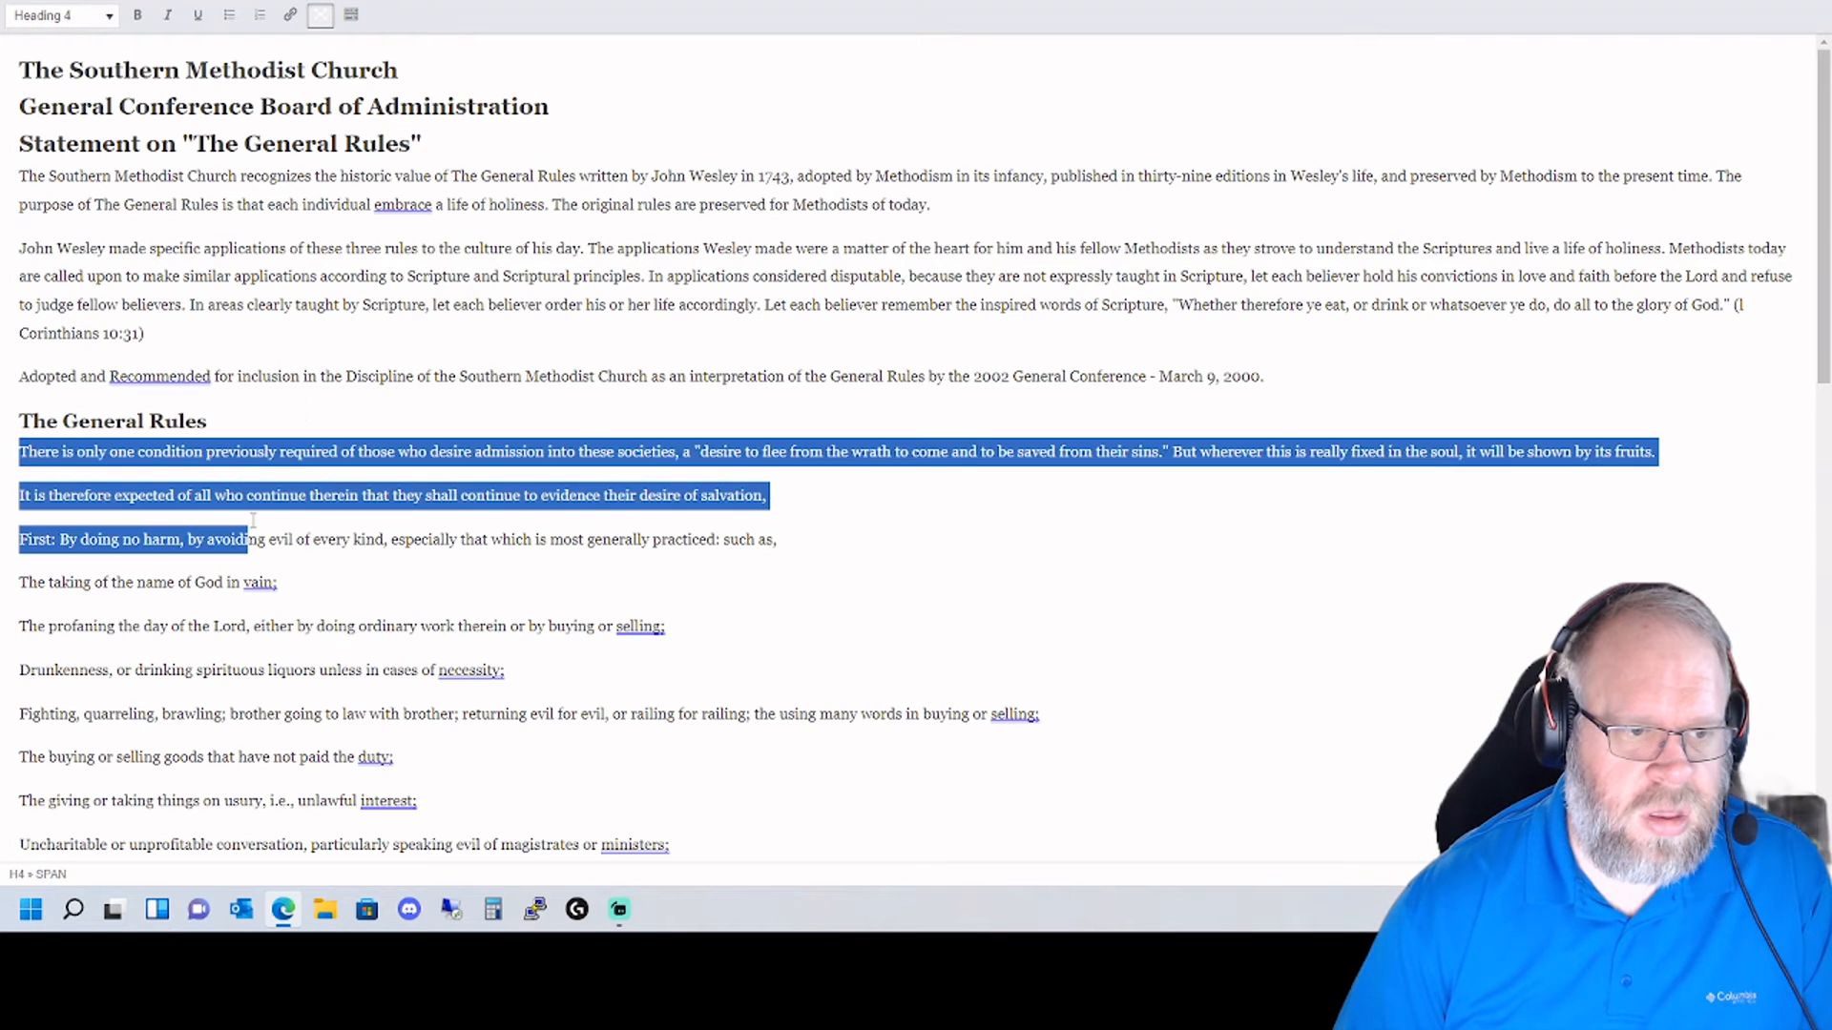
click(606, 563)
drag(20, 451, 201, 735)
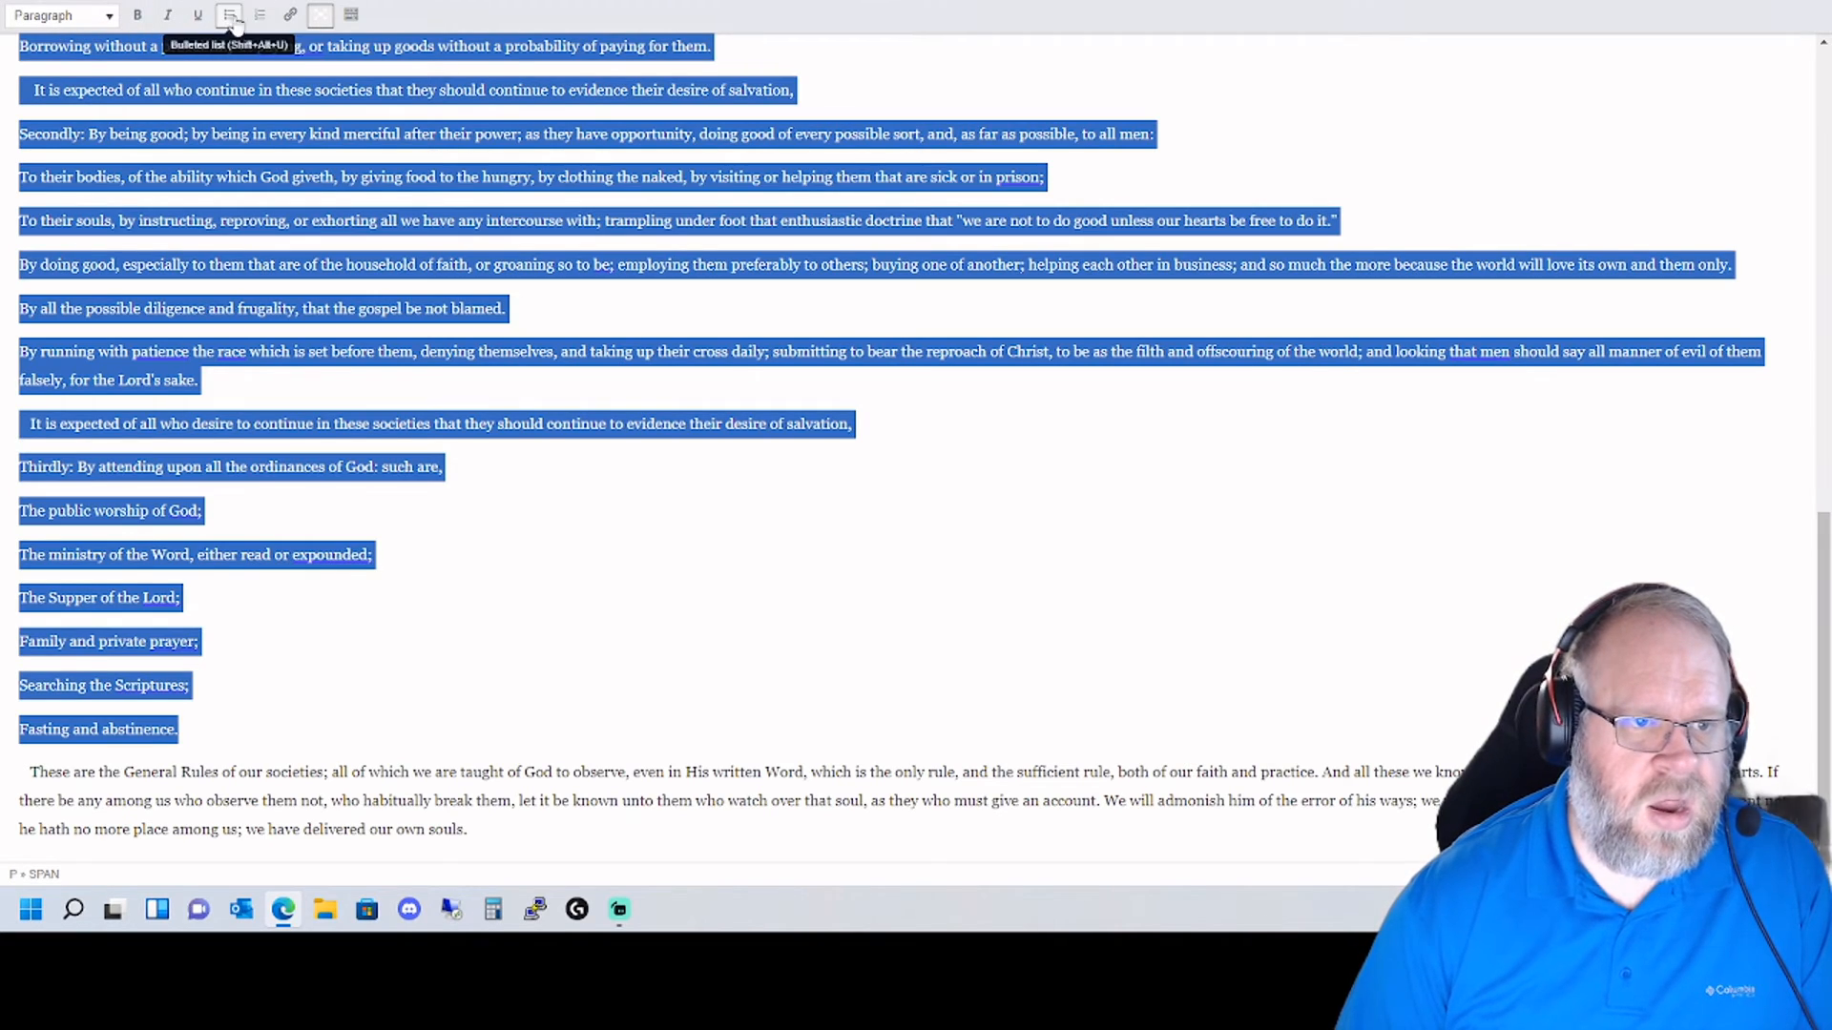
click(231, 23)
- Turn the first two bullets back into plain text and separate them with a single line break instead of a paragraph gap
click(137, 395)
scroll(131, 420, up, 7)
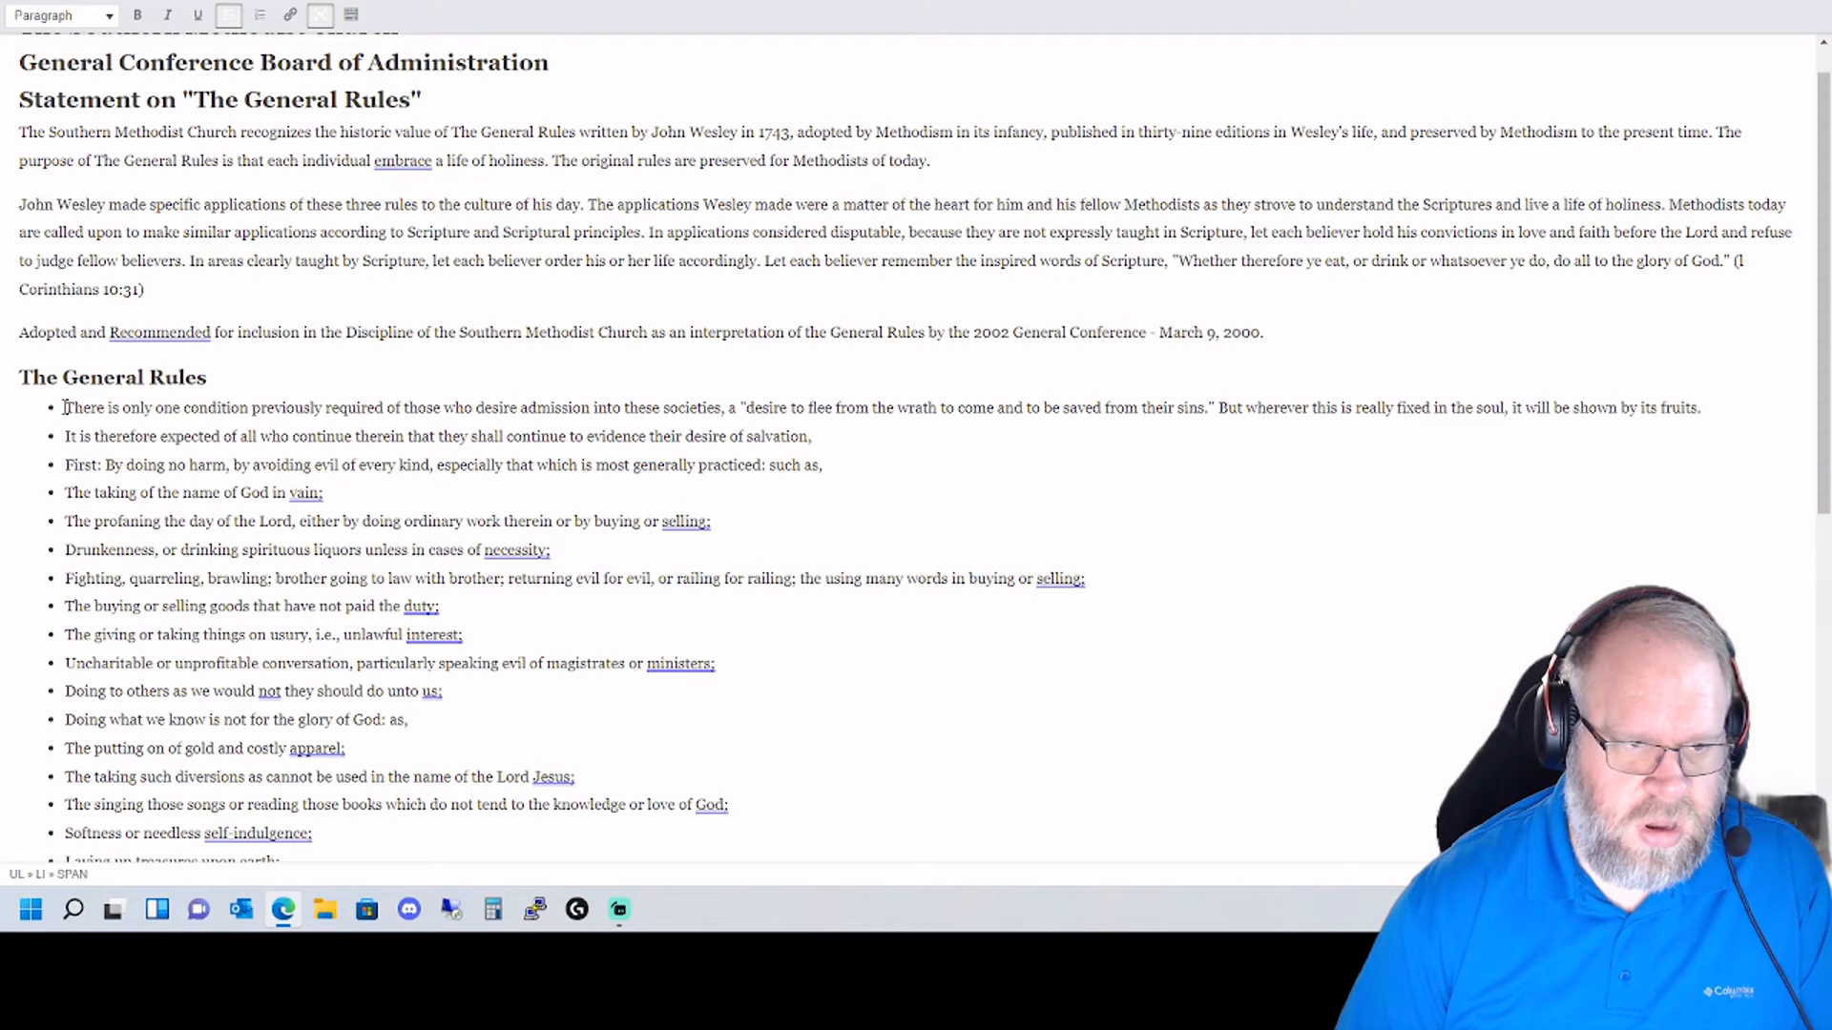
key(BackSpace)
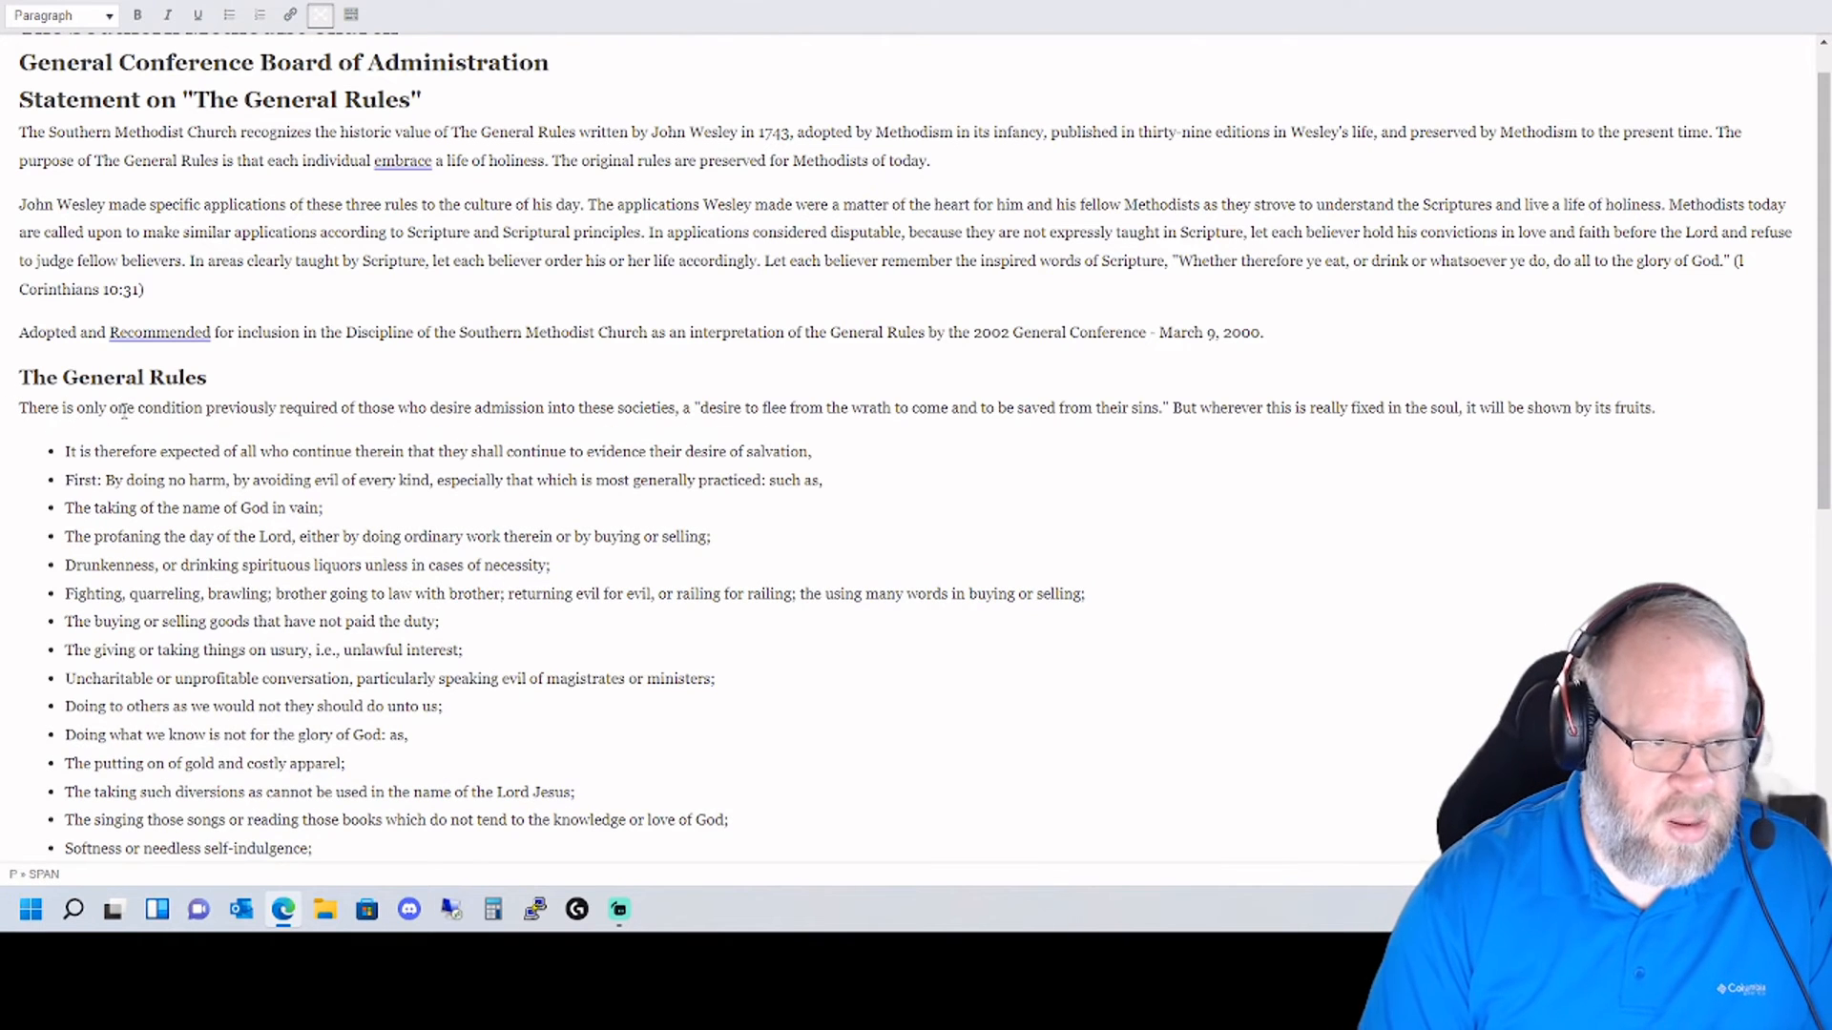
key(Down)
key(BackSpace)
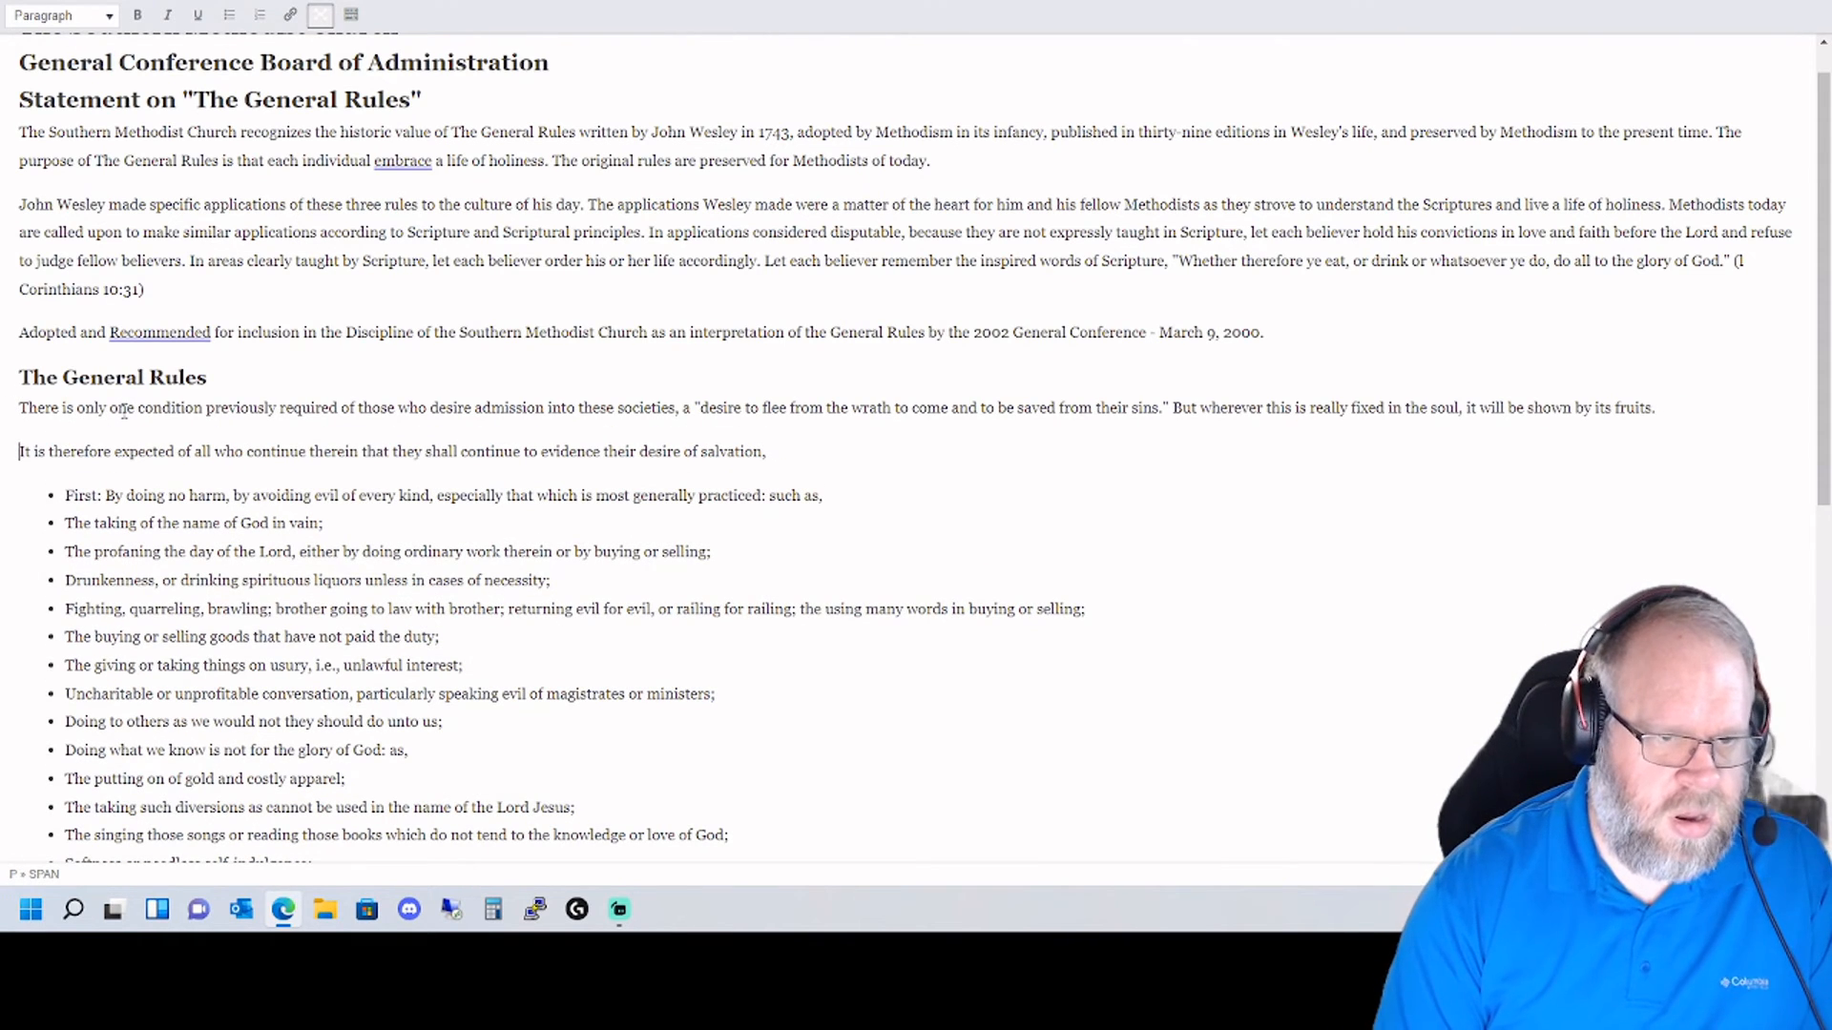
key(BackSpace)
key(shift+Return)
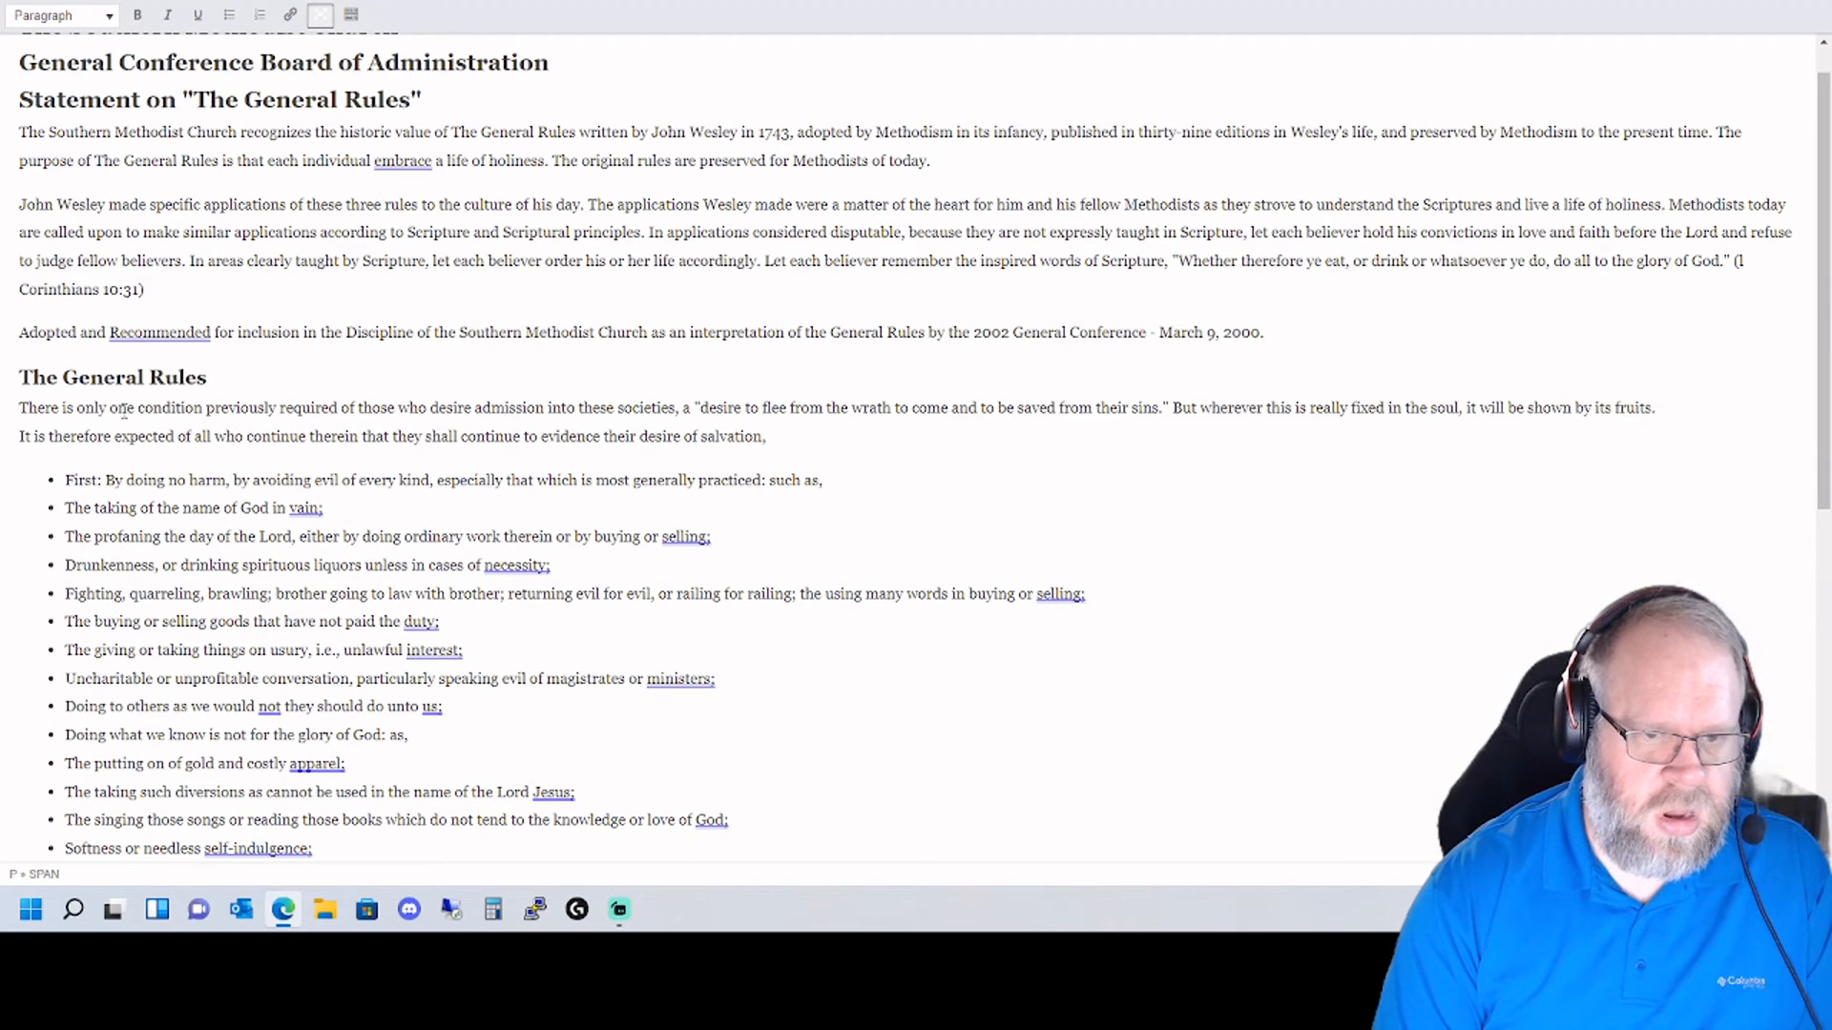
- Indent the bullets from "The taking of the name of God" through "Borrowing without a probability of paying" as sub-items of "First"
key(Down)
key(End)
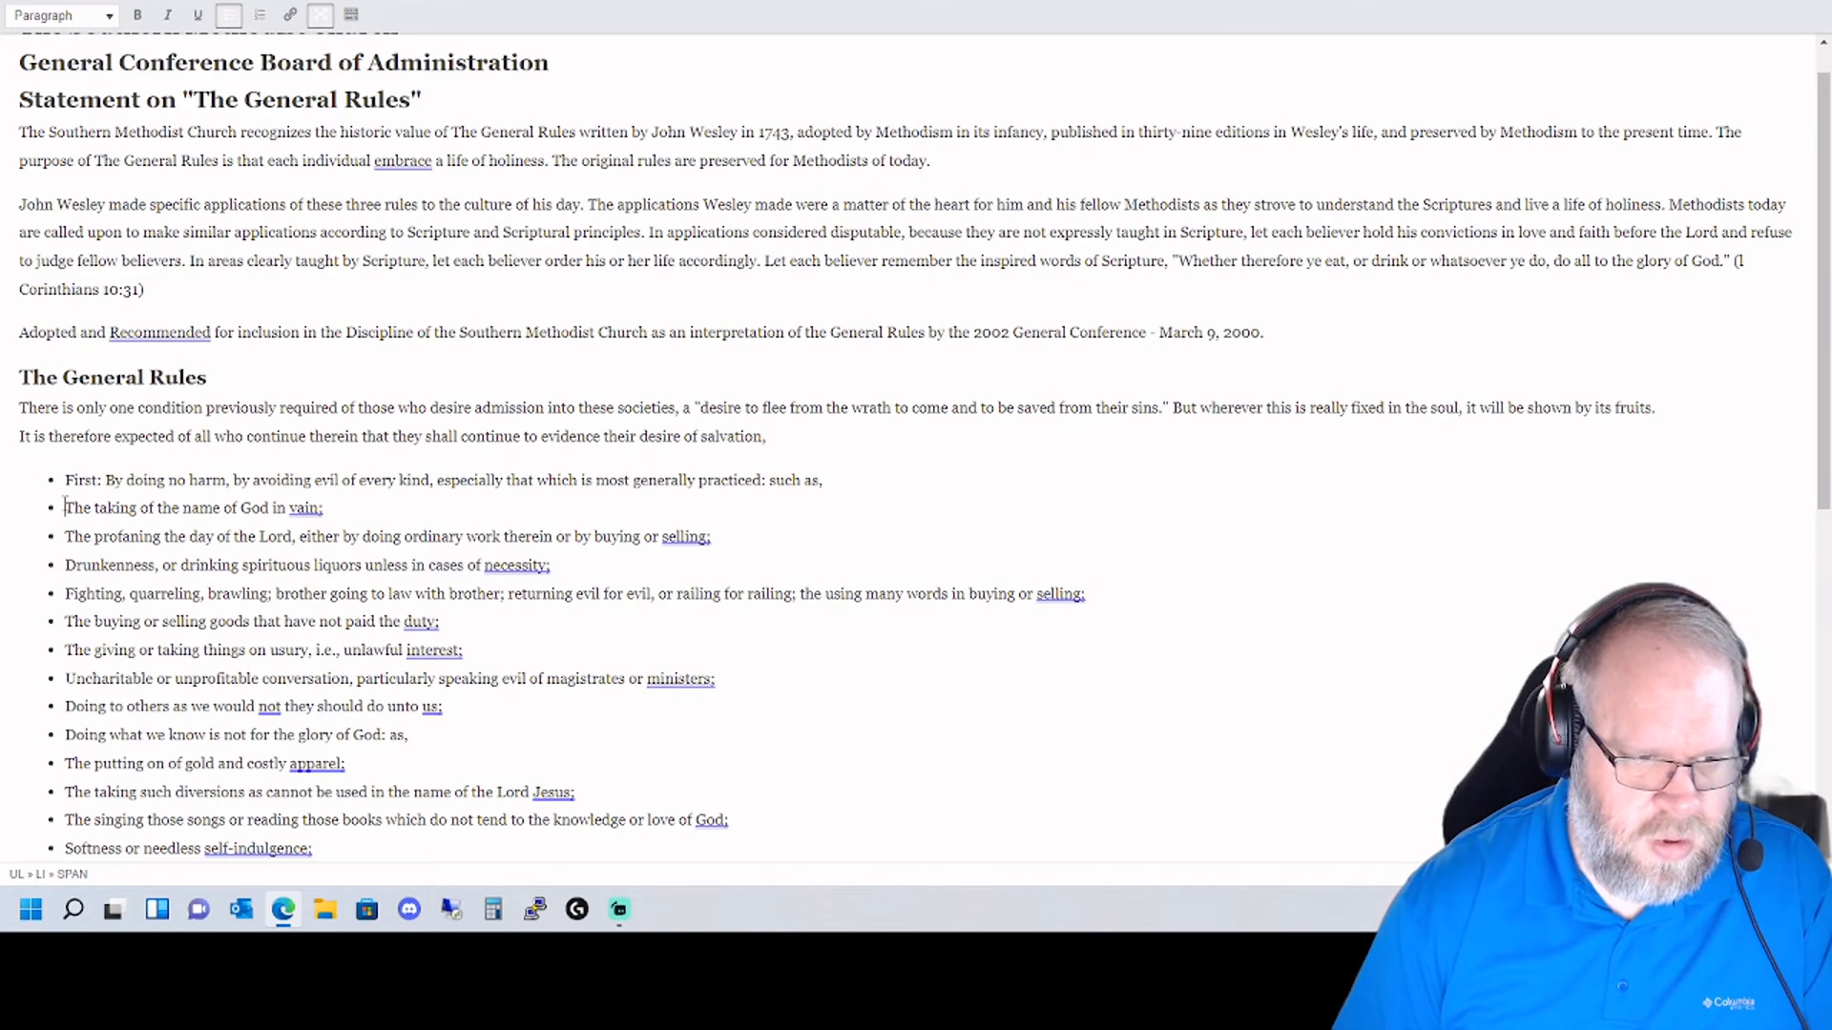
drag(67, 507, 310, 484)
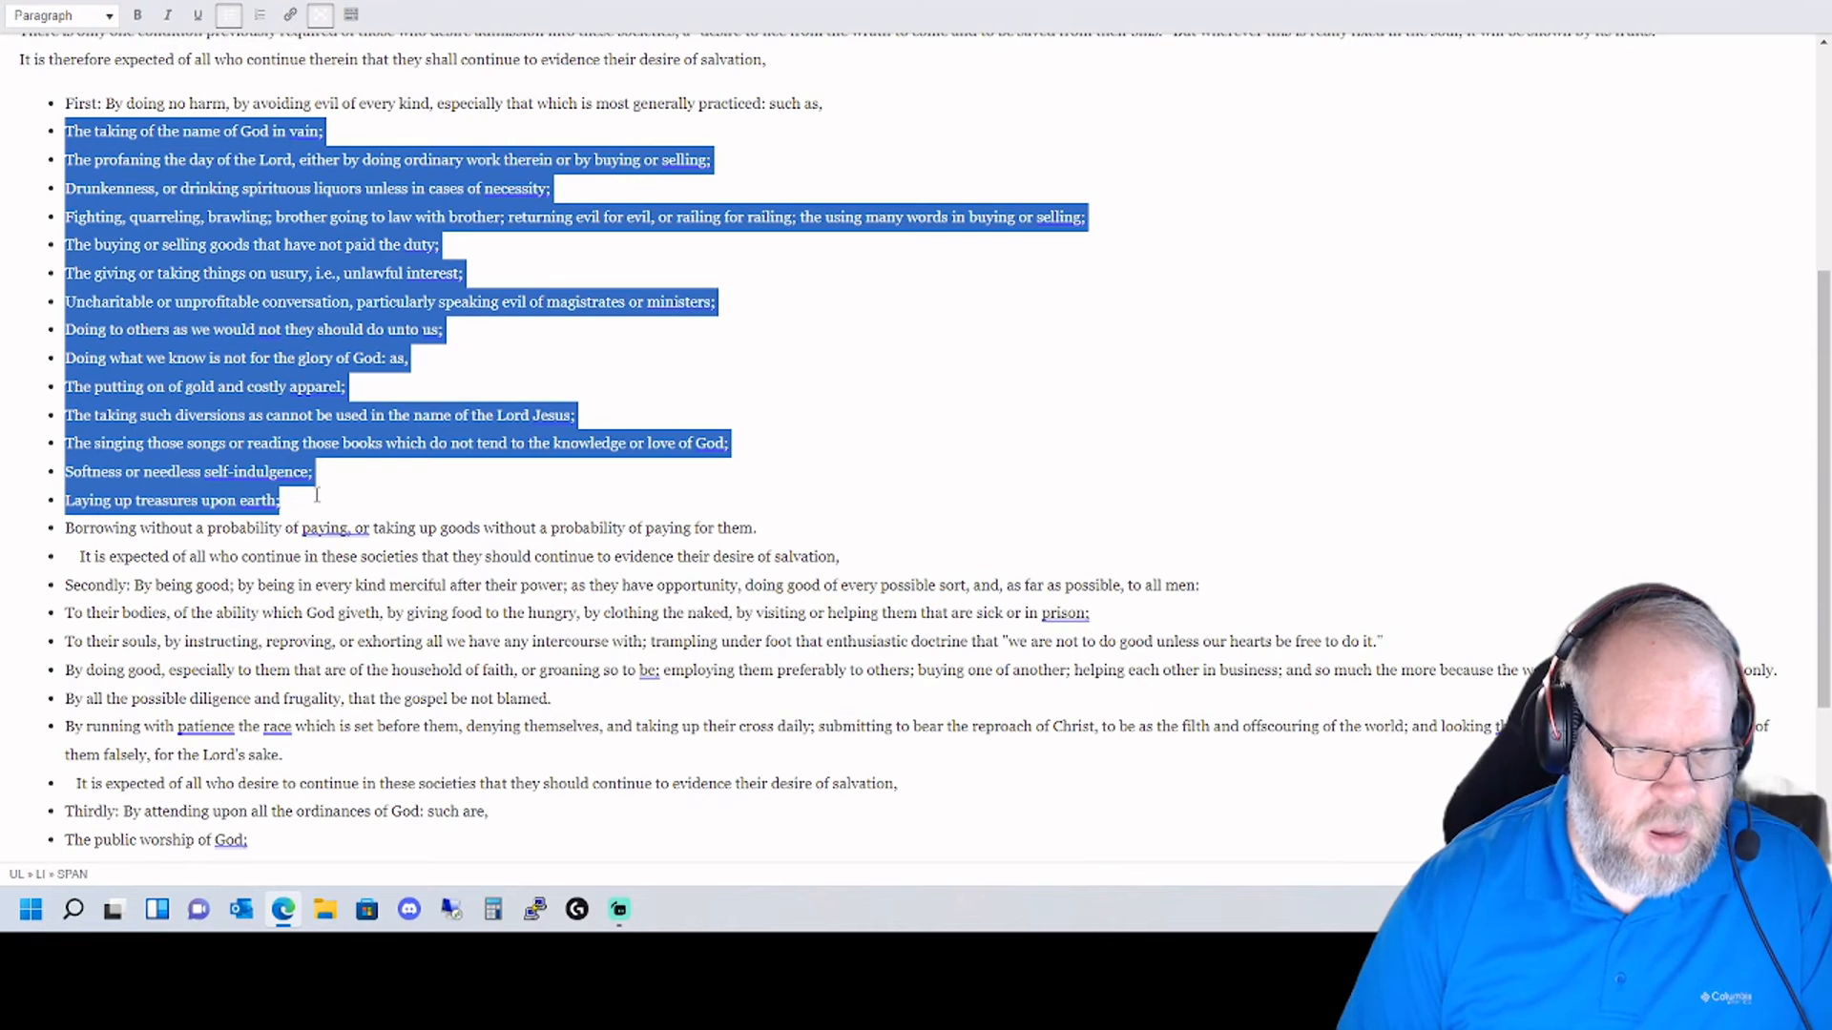
mouse_move(316, 495)
mouse_down()
mouse_move(315, 528)
mouse_move(182, 558)
mouse_move(313, 531)
mouse_up()
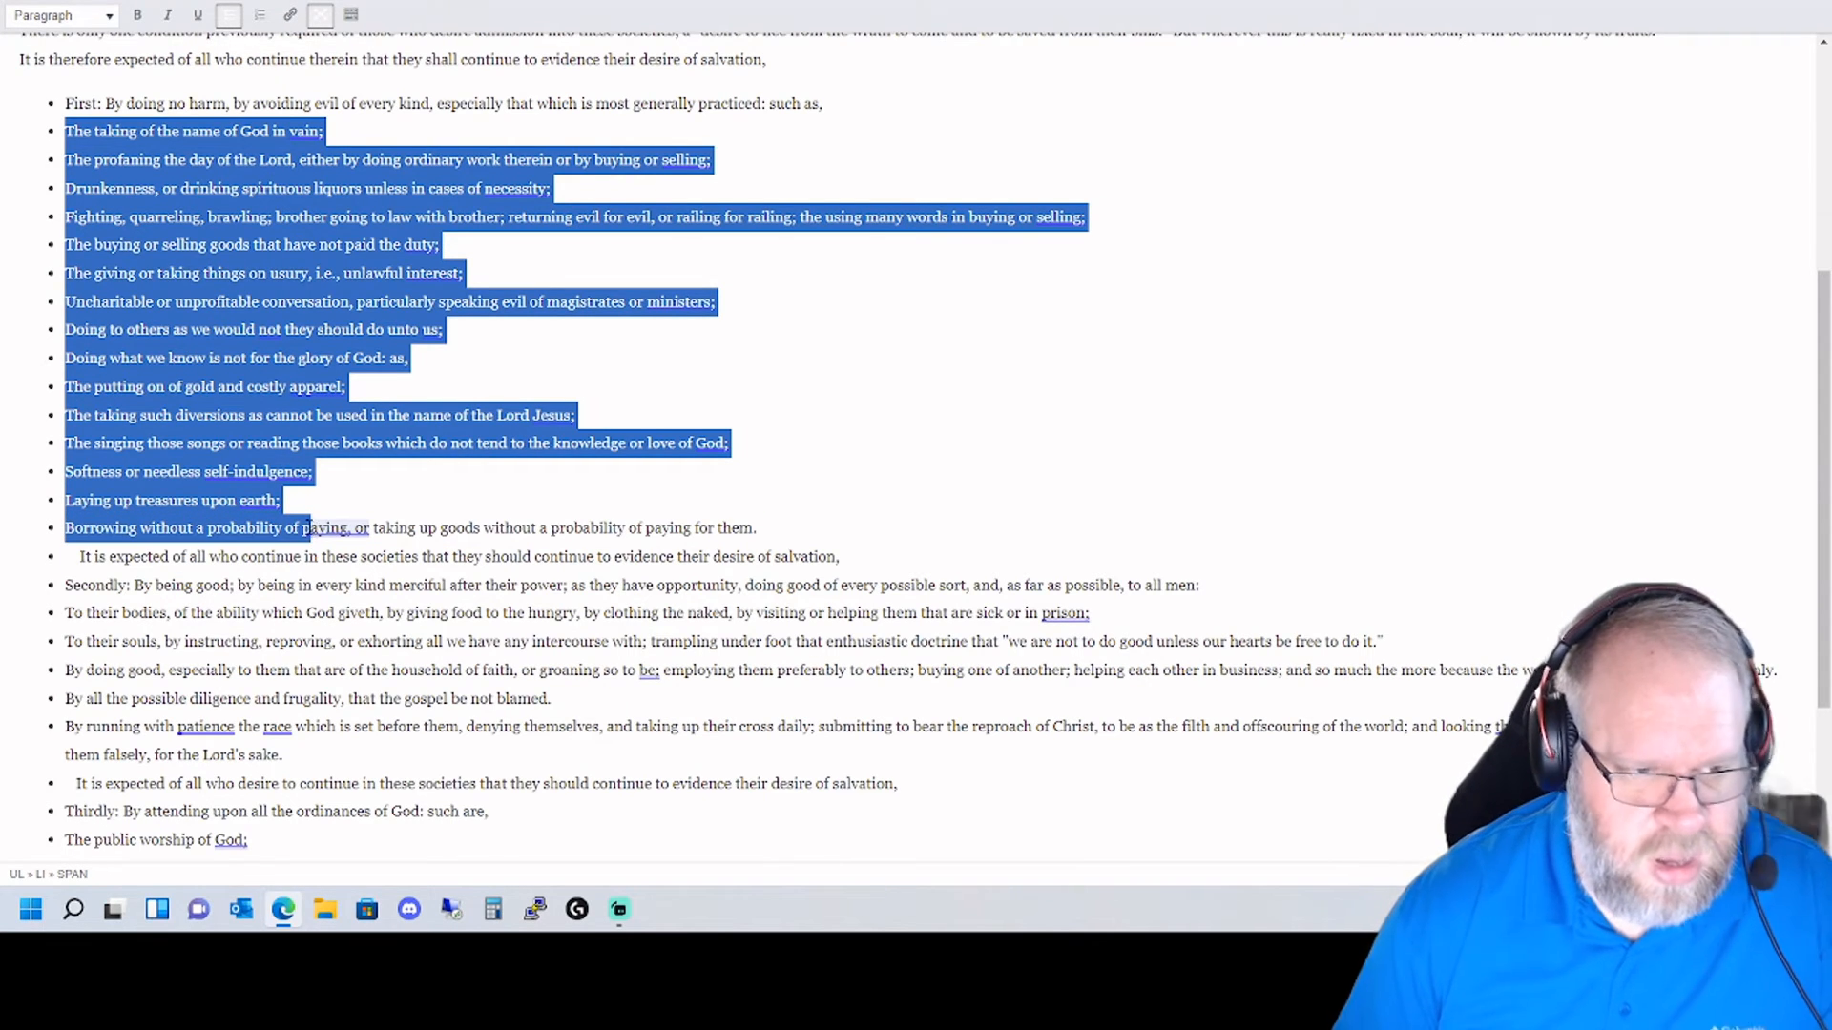
key(Tab)
- Remove the leading spaces from the "It is expected of all who continue" bullet and keep it as a separate top-level bullet
click(134, 572)
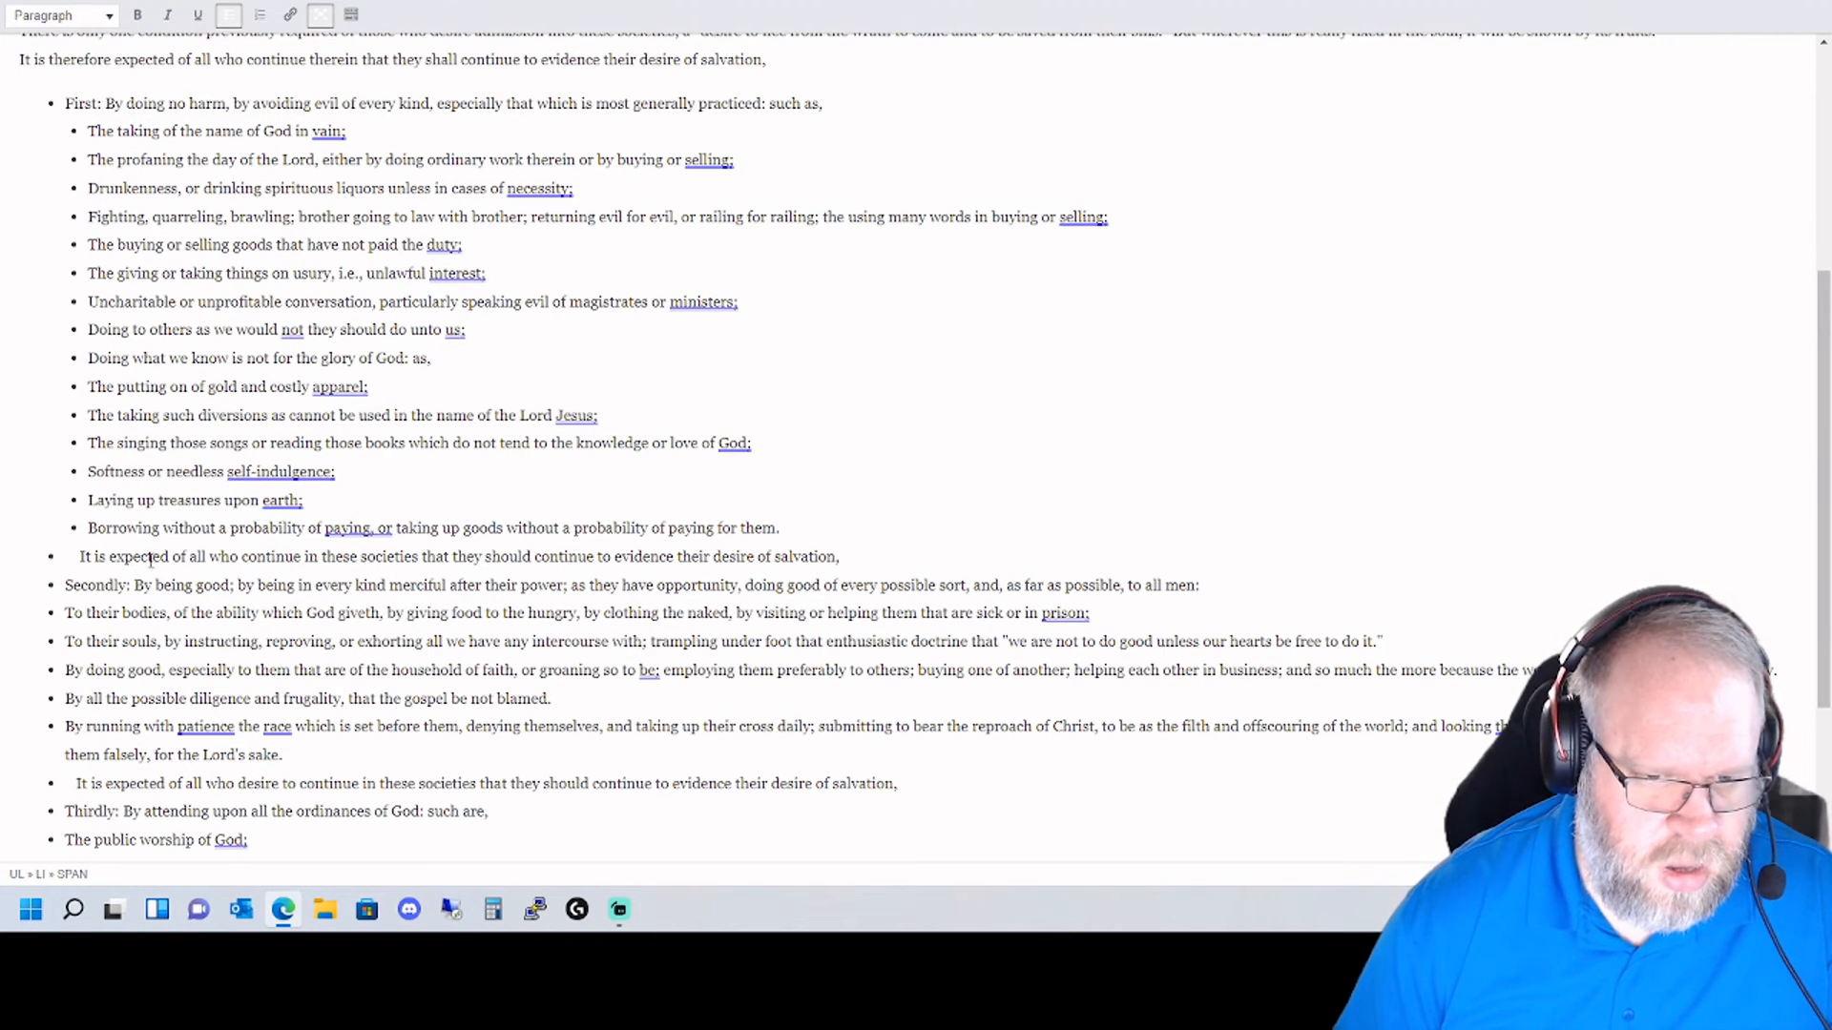
key(BackSpace)
key(BackSpace)
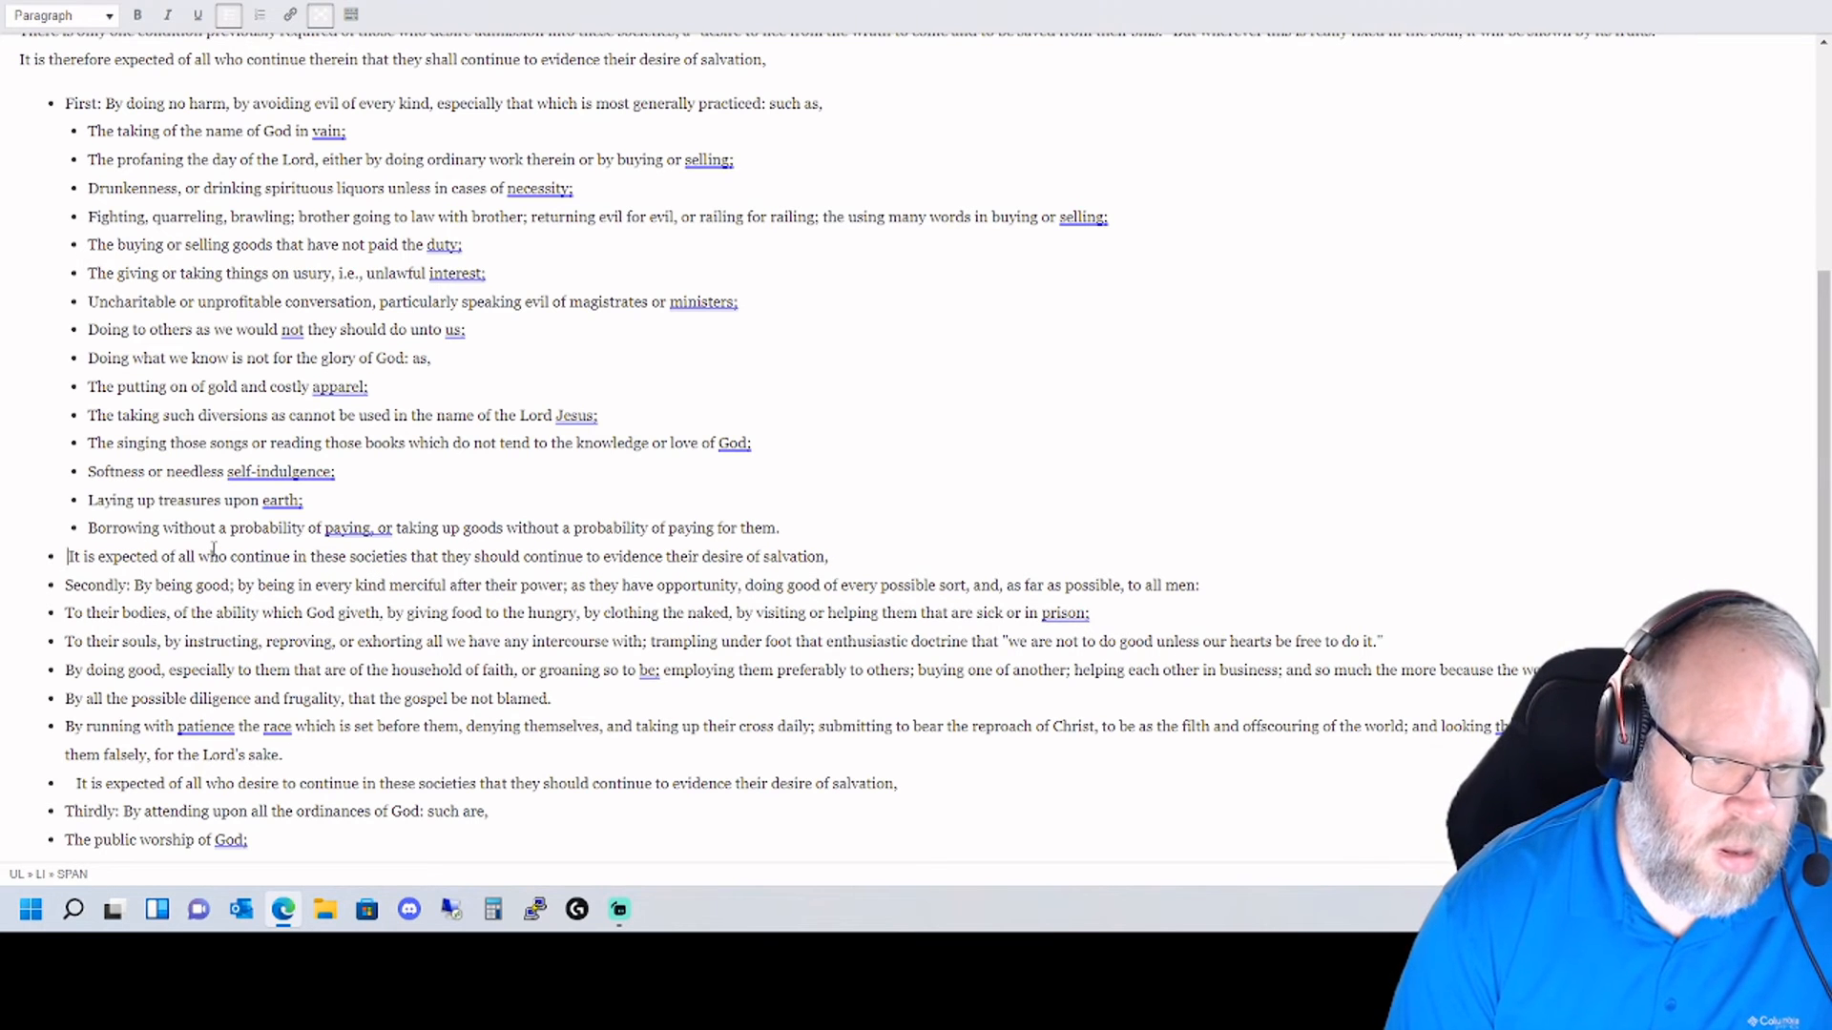
key(BackSpace)
key(BackSpace)
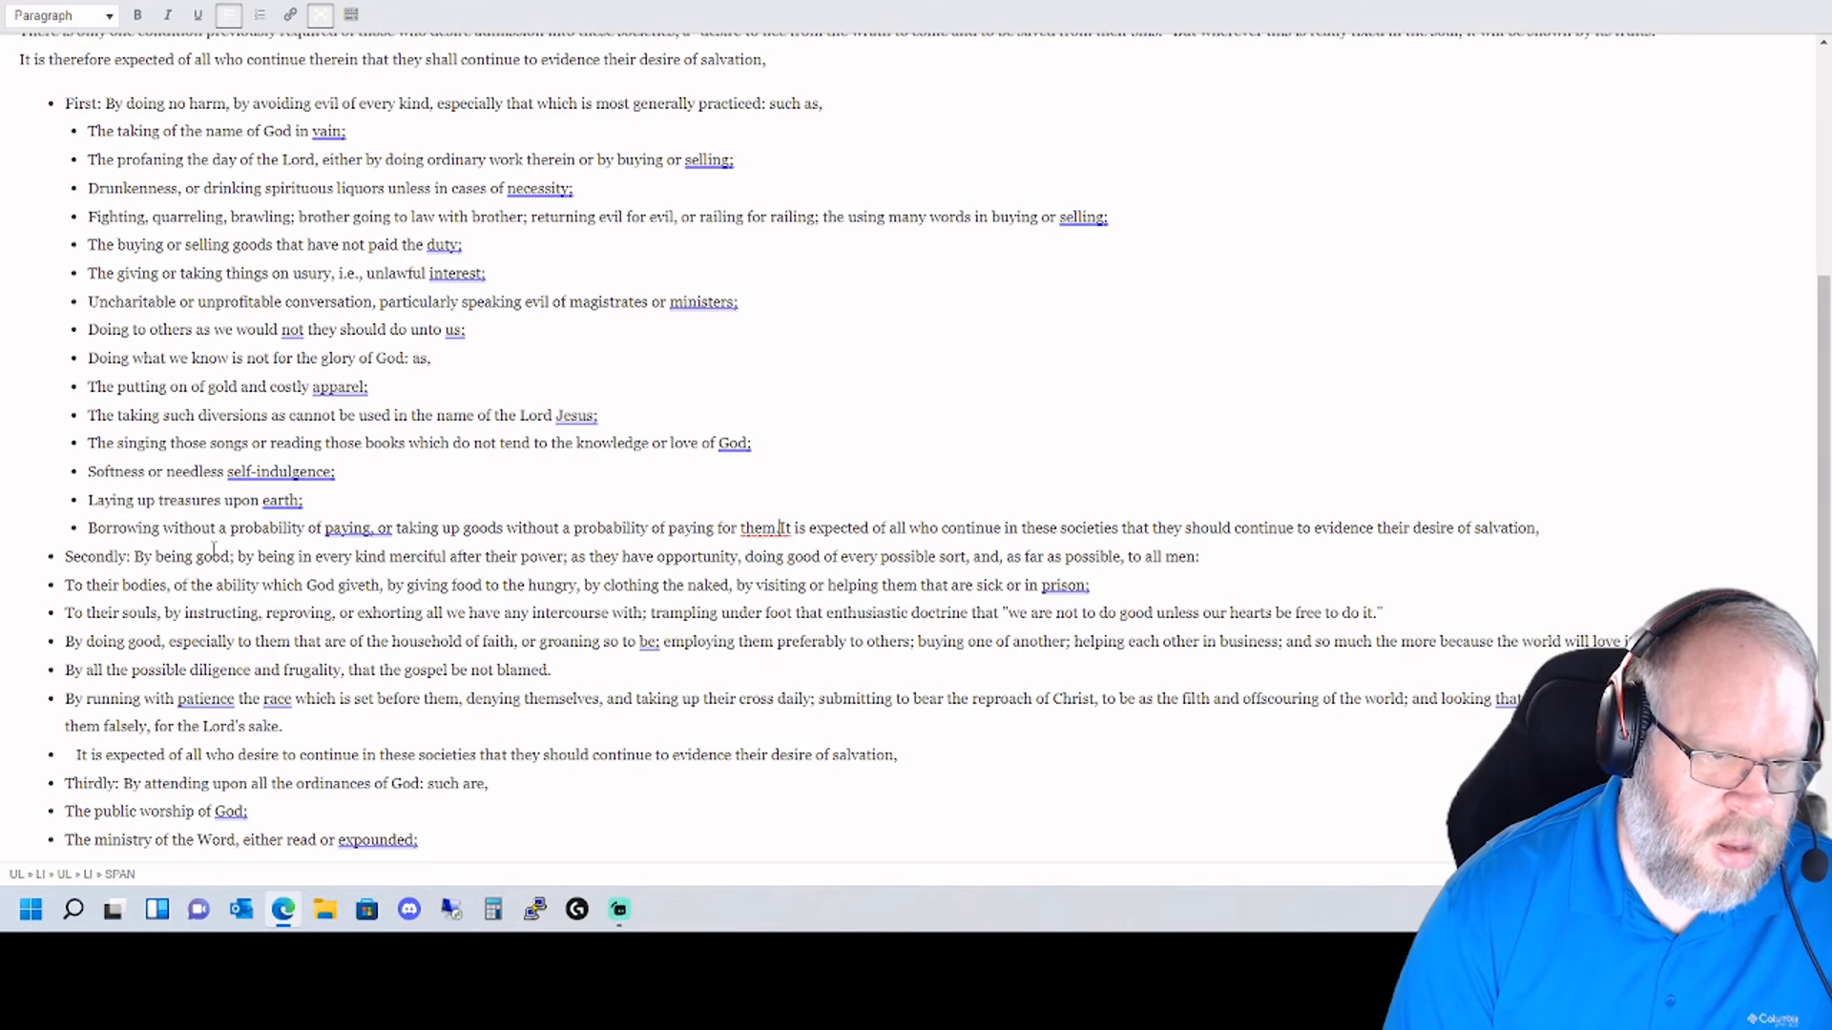
key(Return)
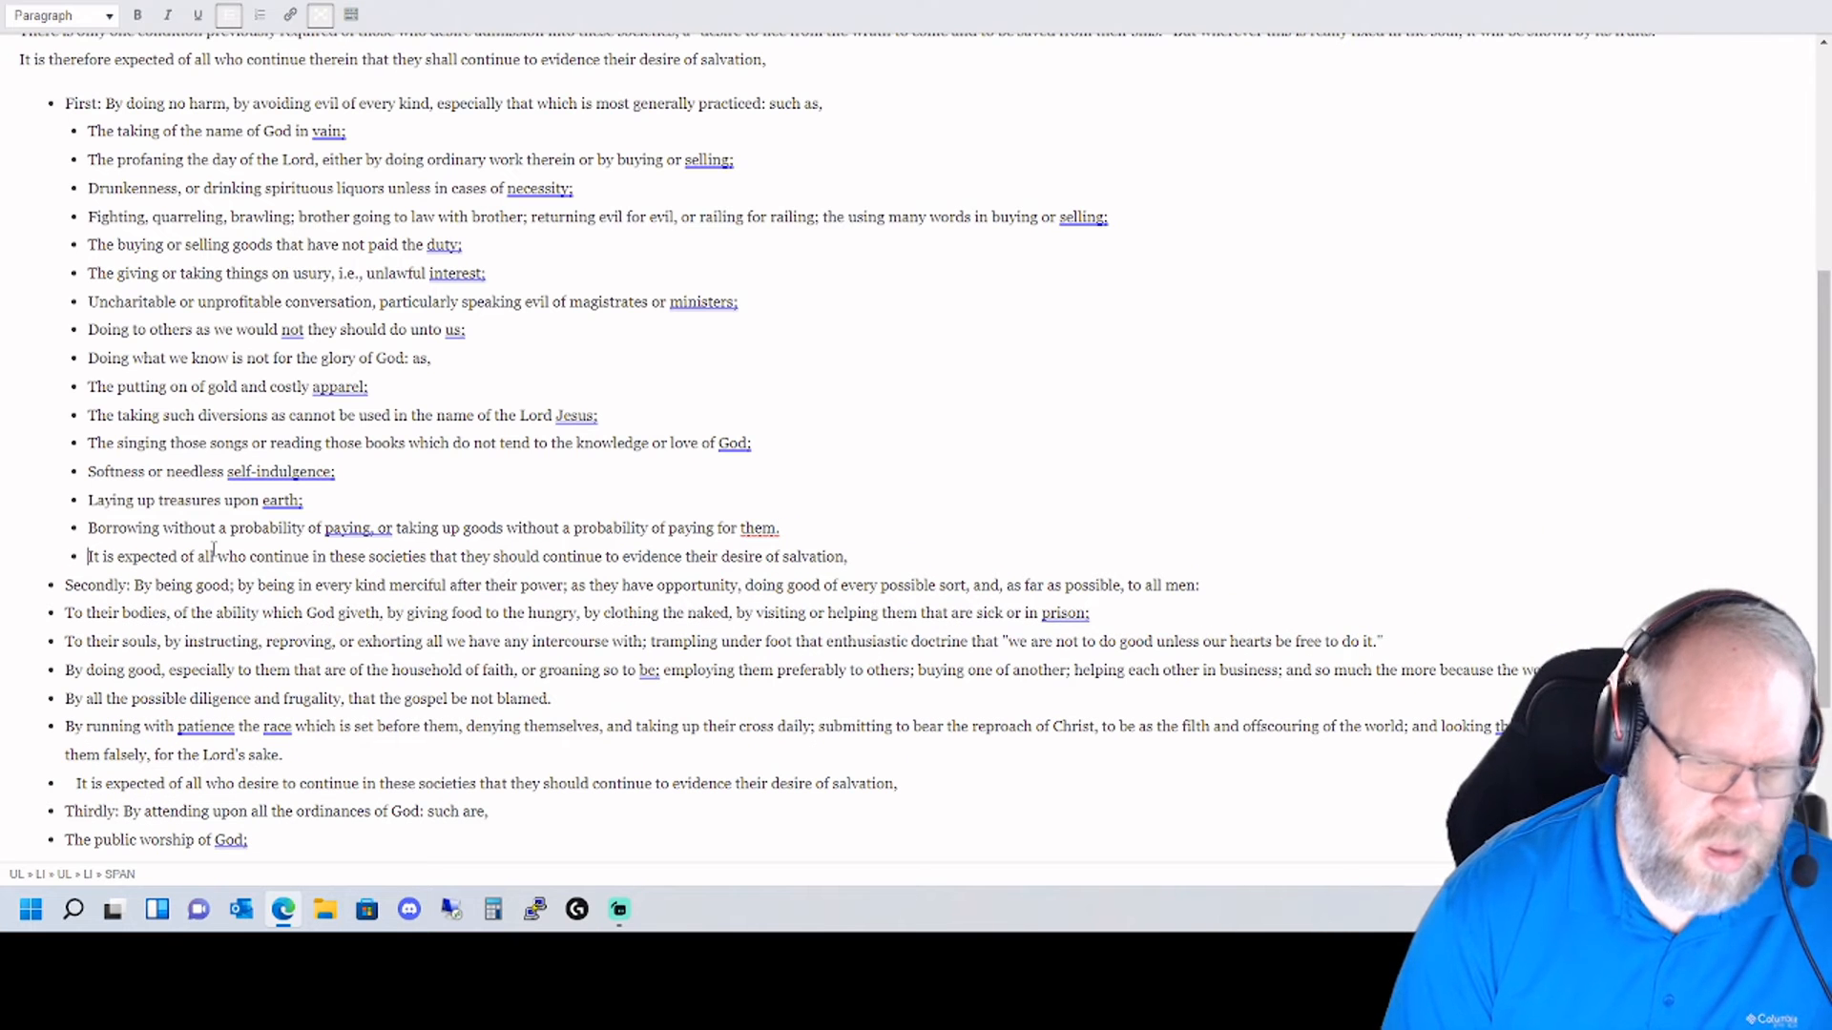
key(shift+Tab)
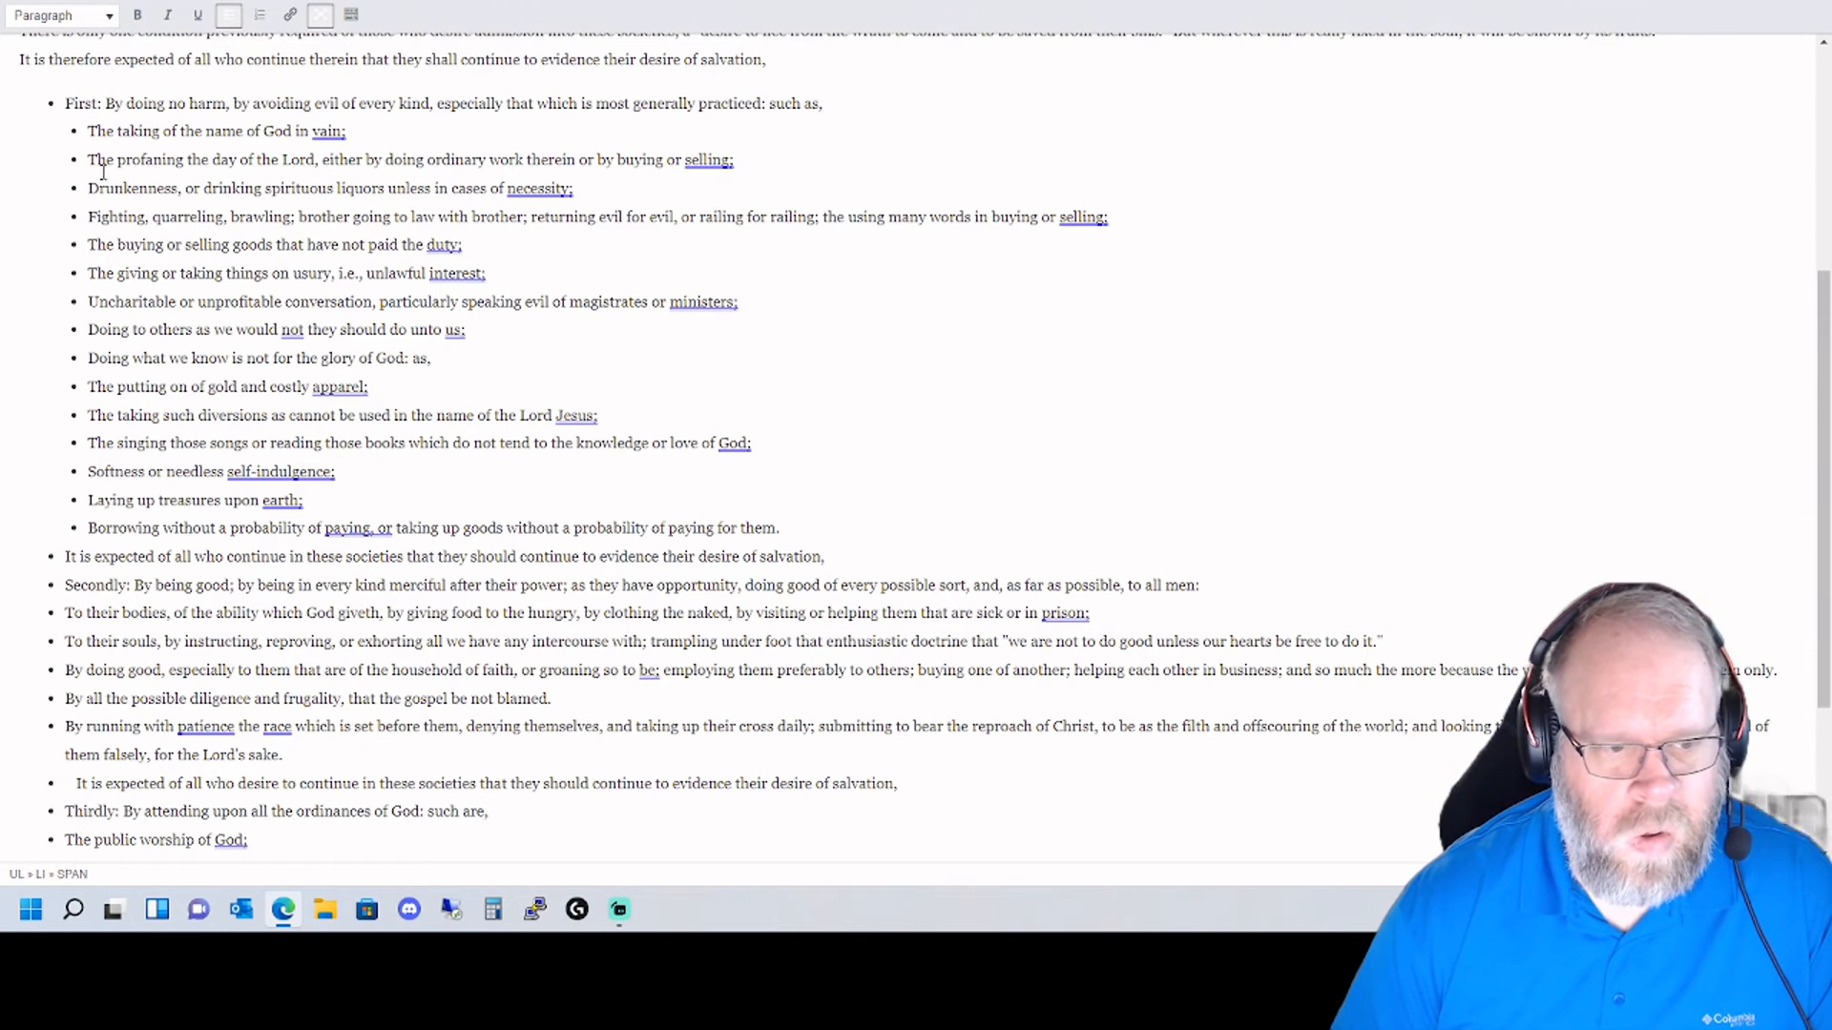
- Indent the bullets from "To their bodies" through "By running with patience the race" as sub-items of "Secondly"
scroll(124, 611, down, 1)
scroll(124, 610, down, 1)
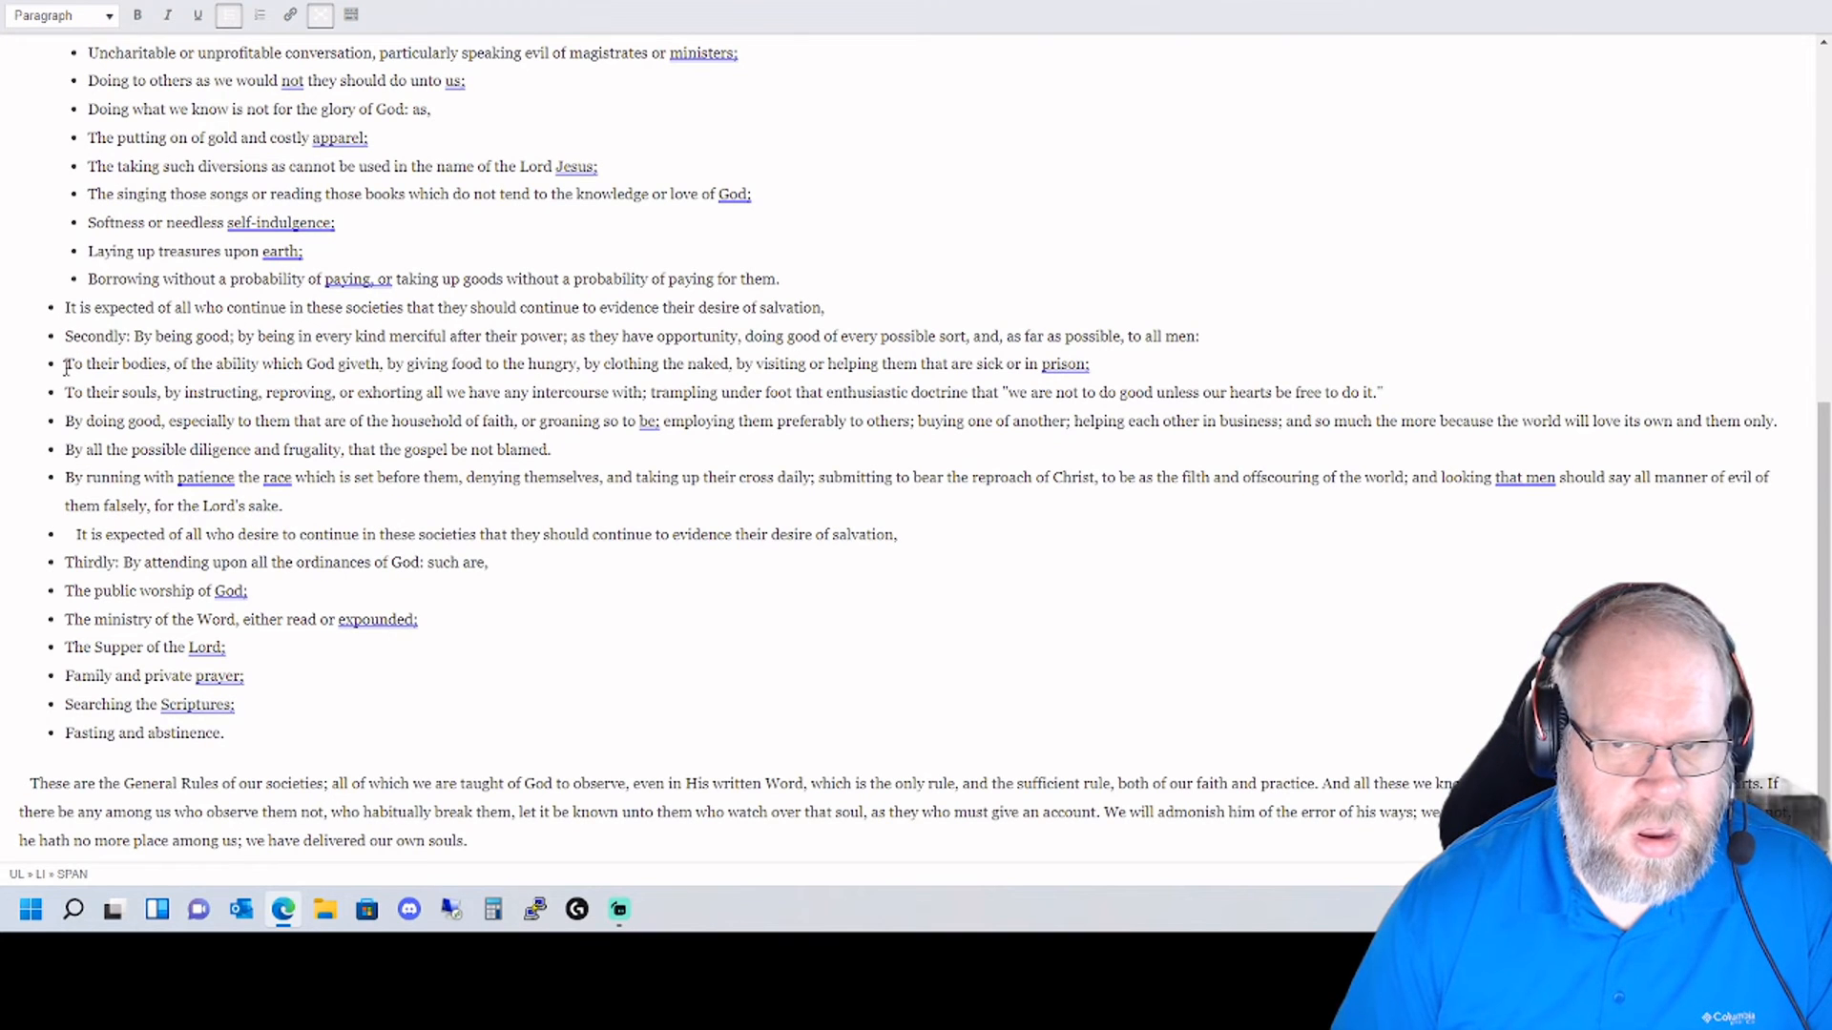
drag(65, 365, 317, 504)
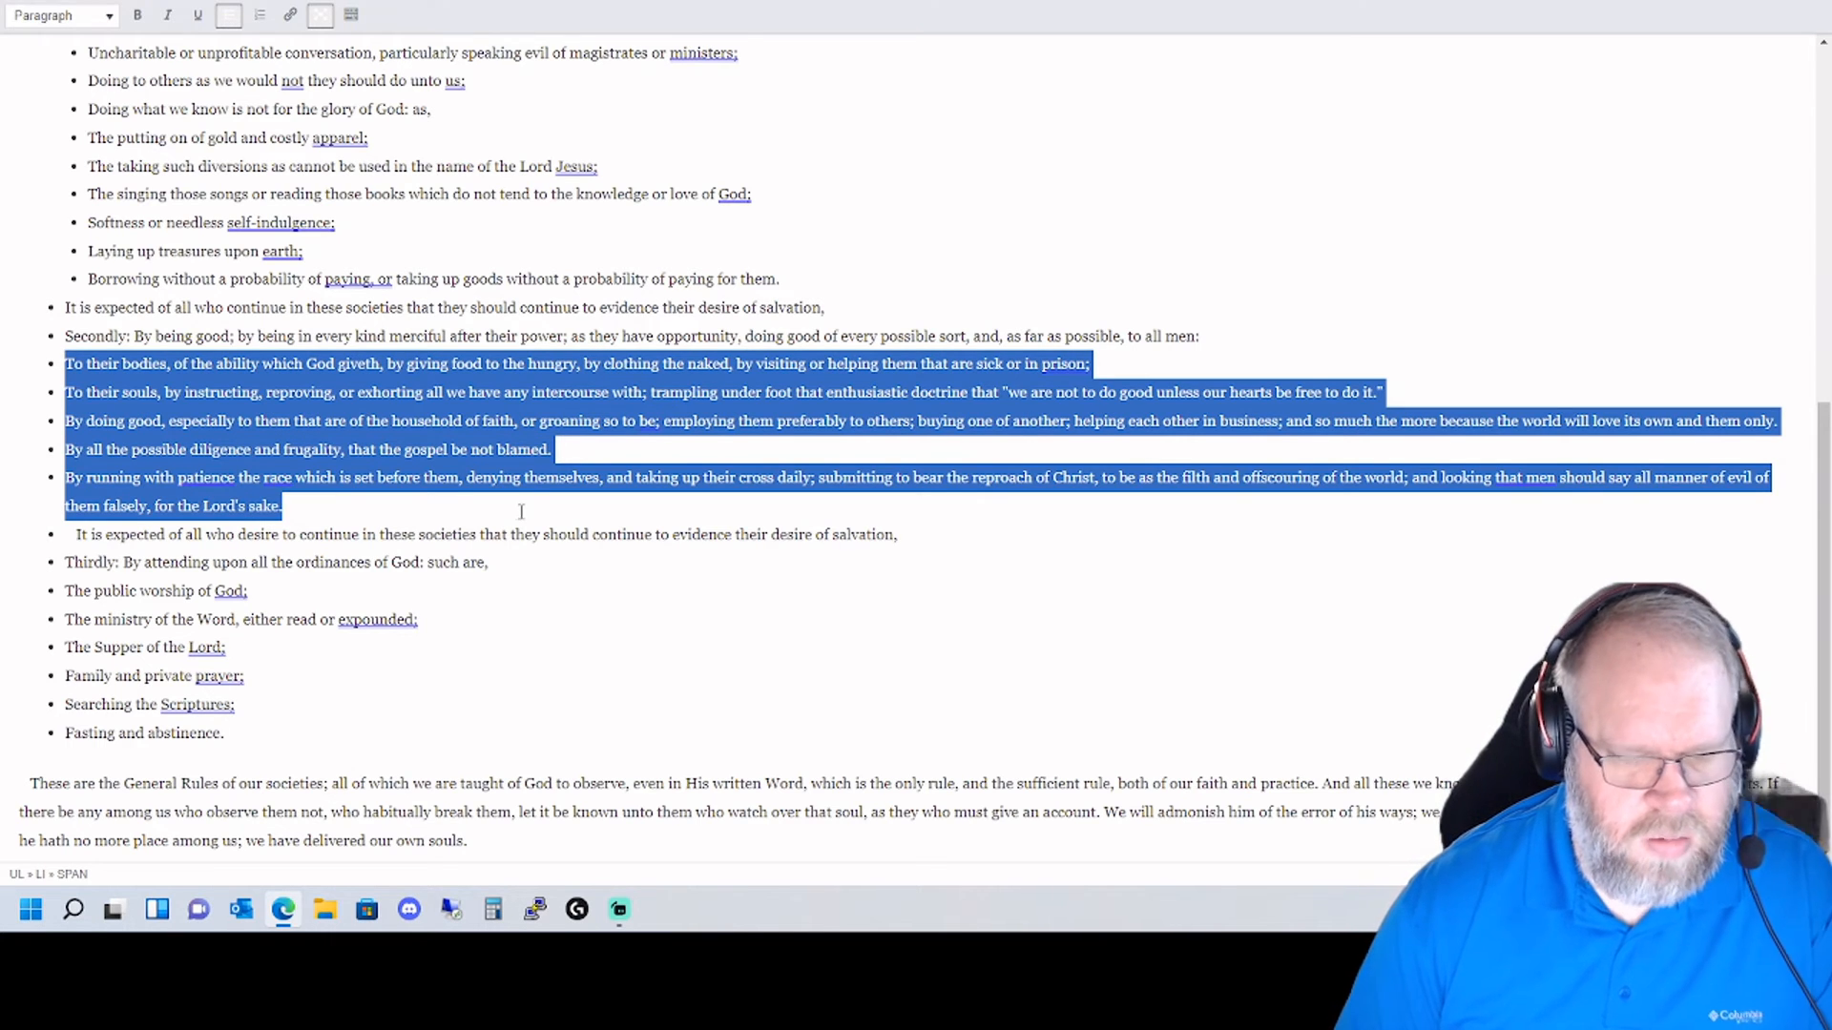
key(Tab)
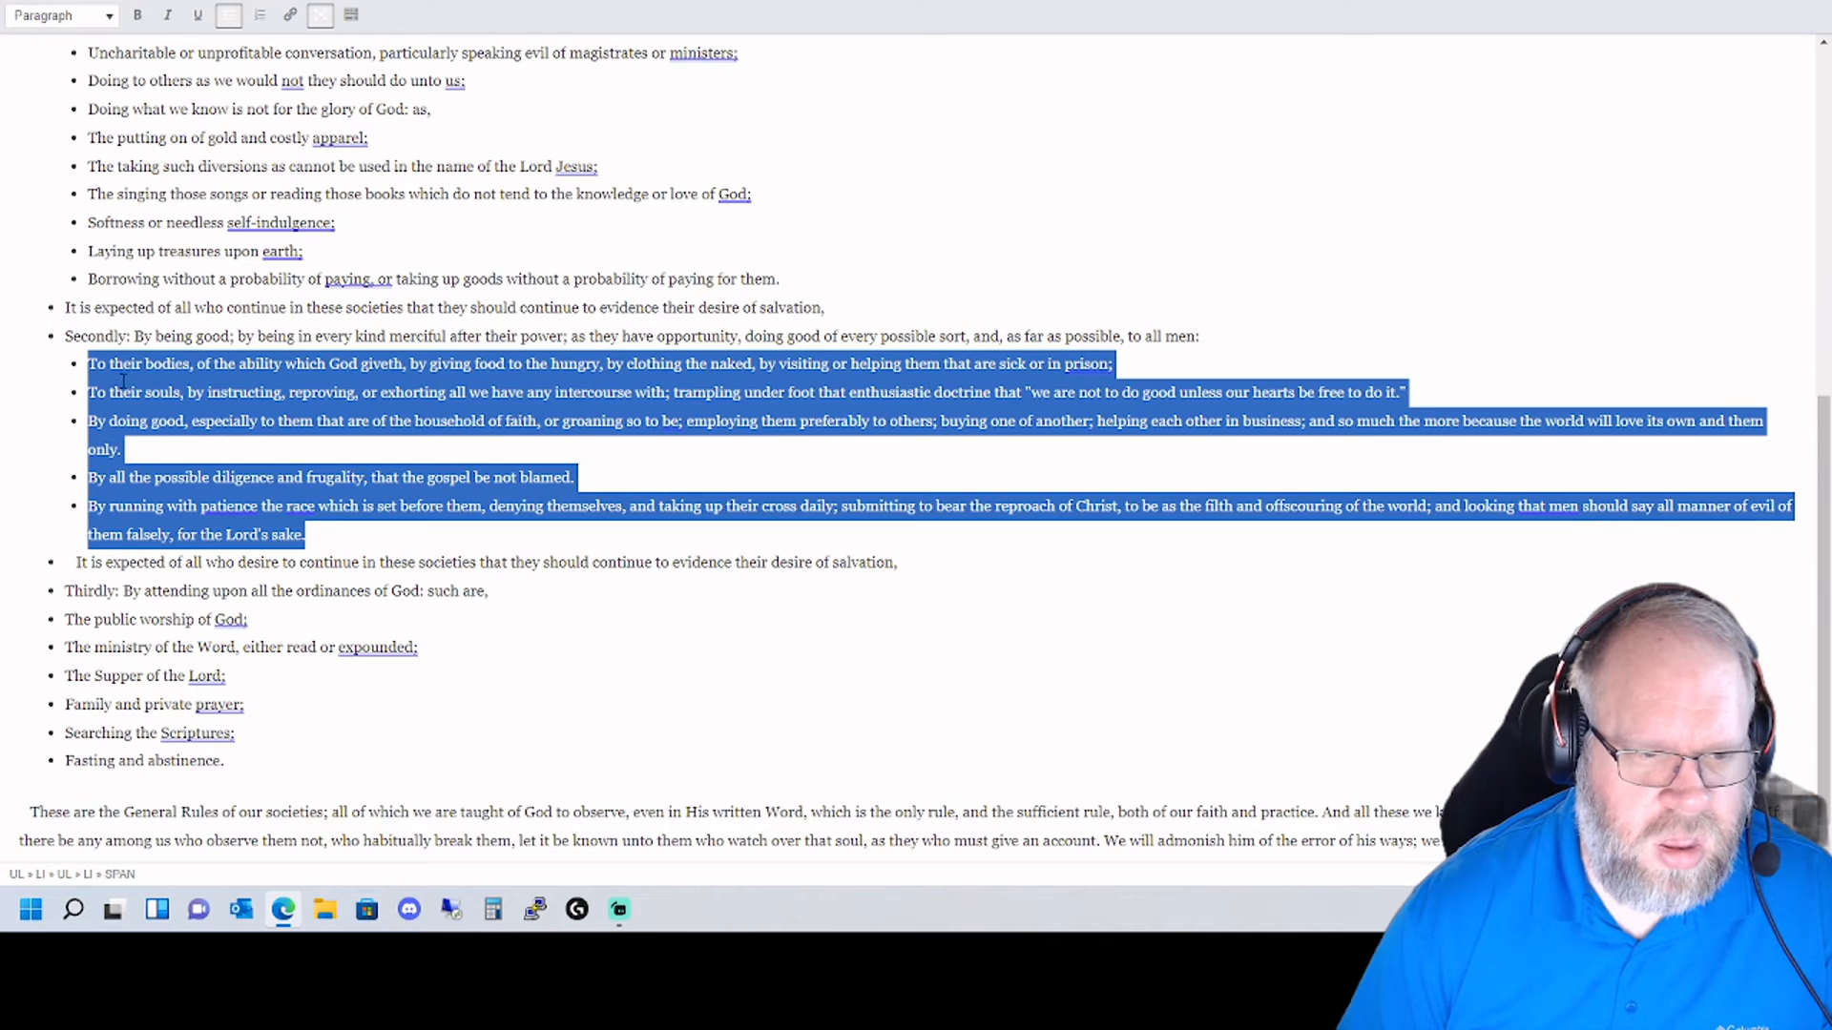
- Remove the leading spaces from the "It is expected of all who desire to continue" bullet
click(78, 563)
key(BackSpace)
key(BackSpace)
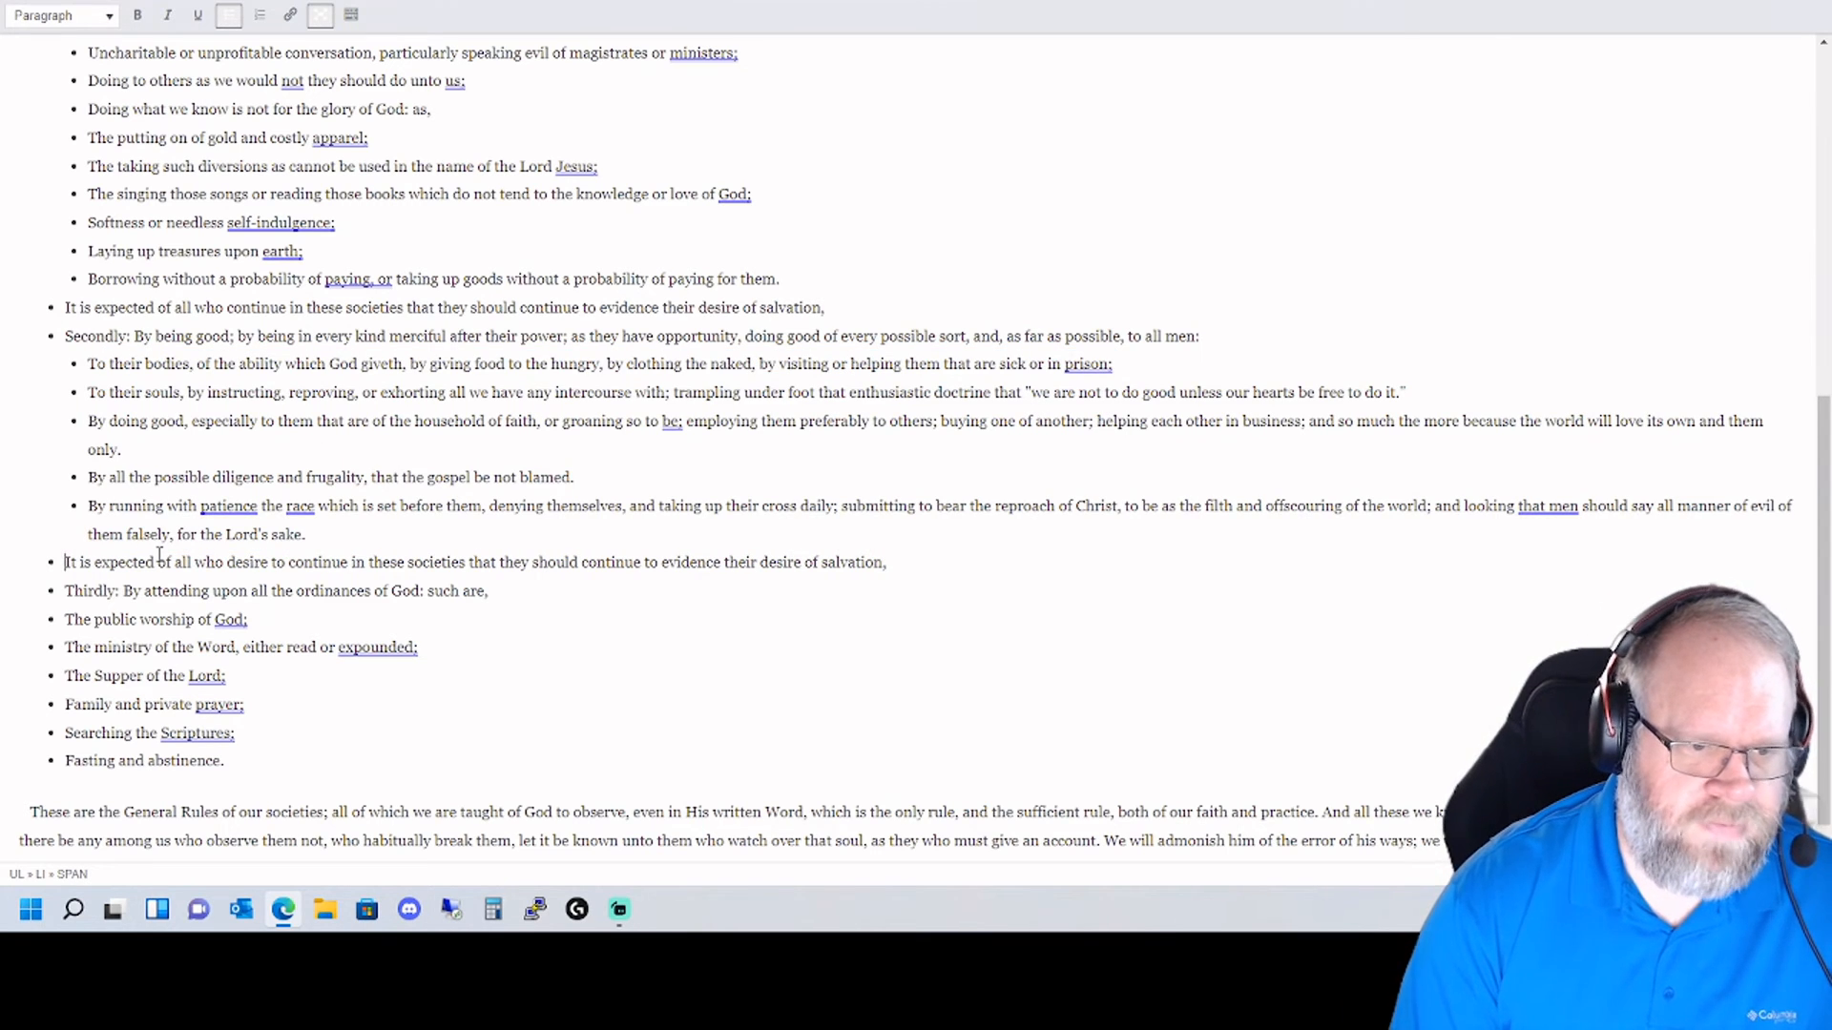
- Indent the bullets from "The public worship of God" through "Fasting and abstinence" as sub-items of "Thirdly"
drag(67, 620, 267, 749)
key(Tab)
click(154, 590)
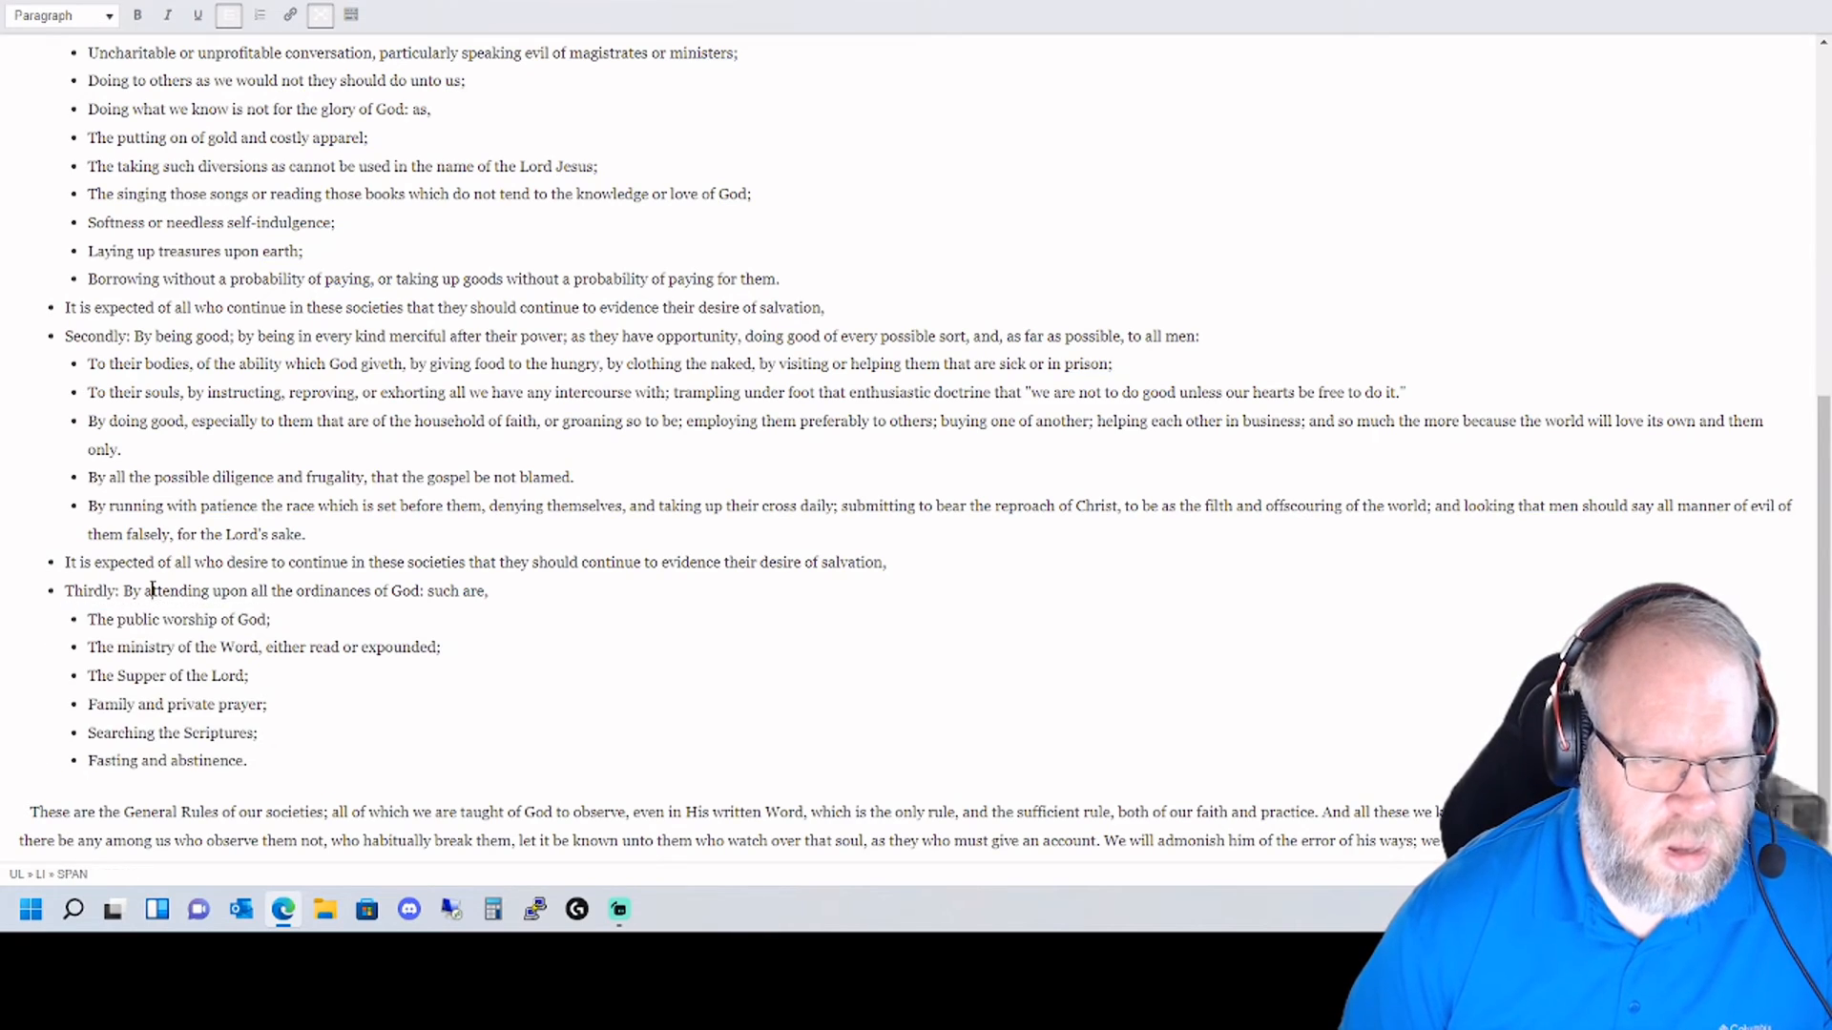
- Prefix the "First", "Secondly" and "It is expected of all who desire to continue" bullets with "I.", "II." and "III." respectively
scroll(168, 582, up, 6)
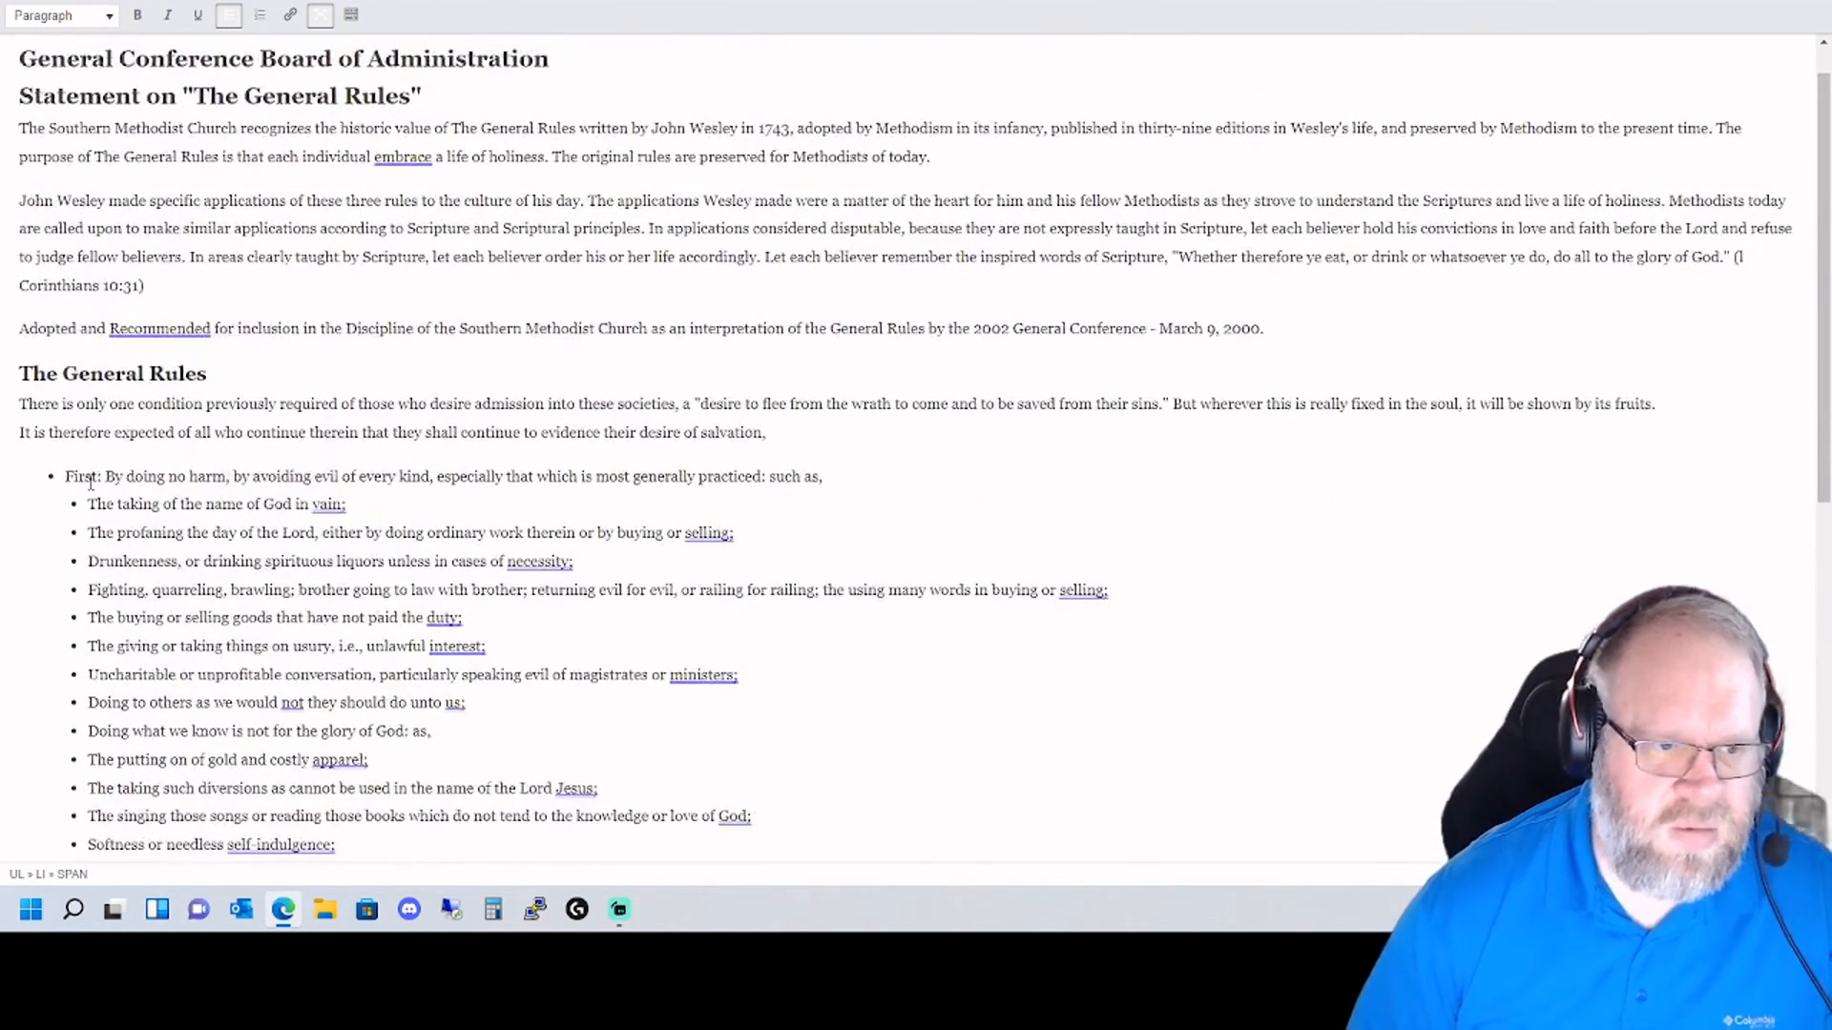
drag(67, 476, 99, 476)
click(73, 476)
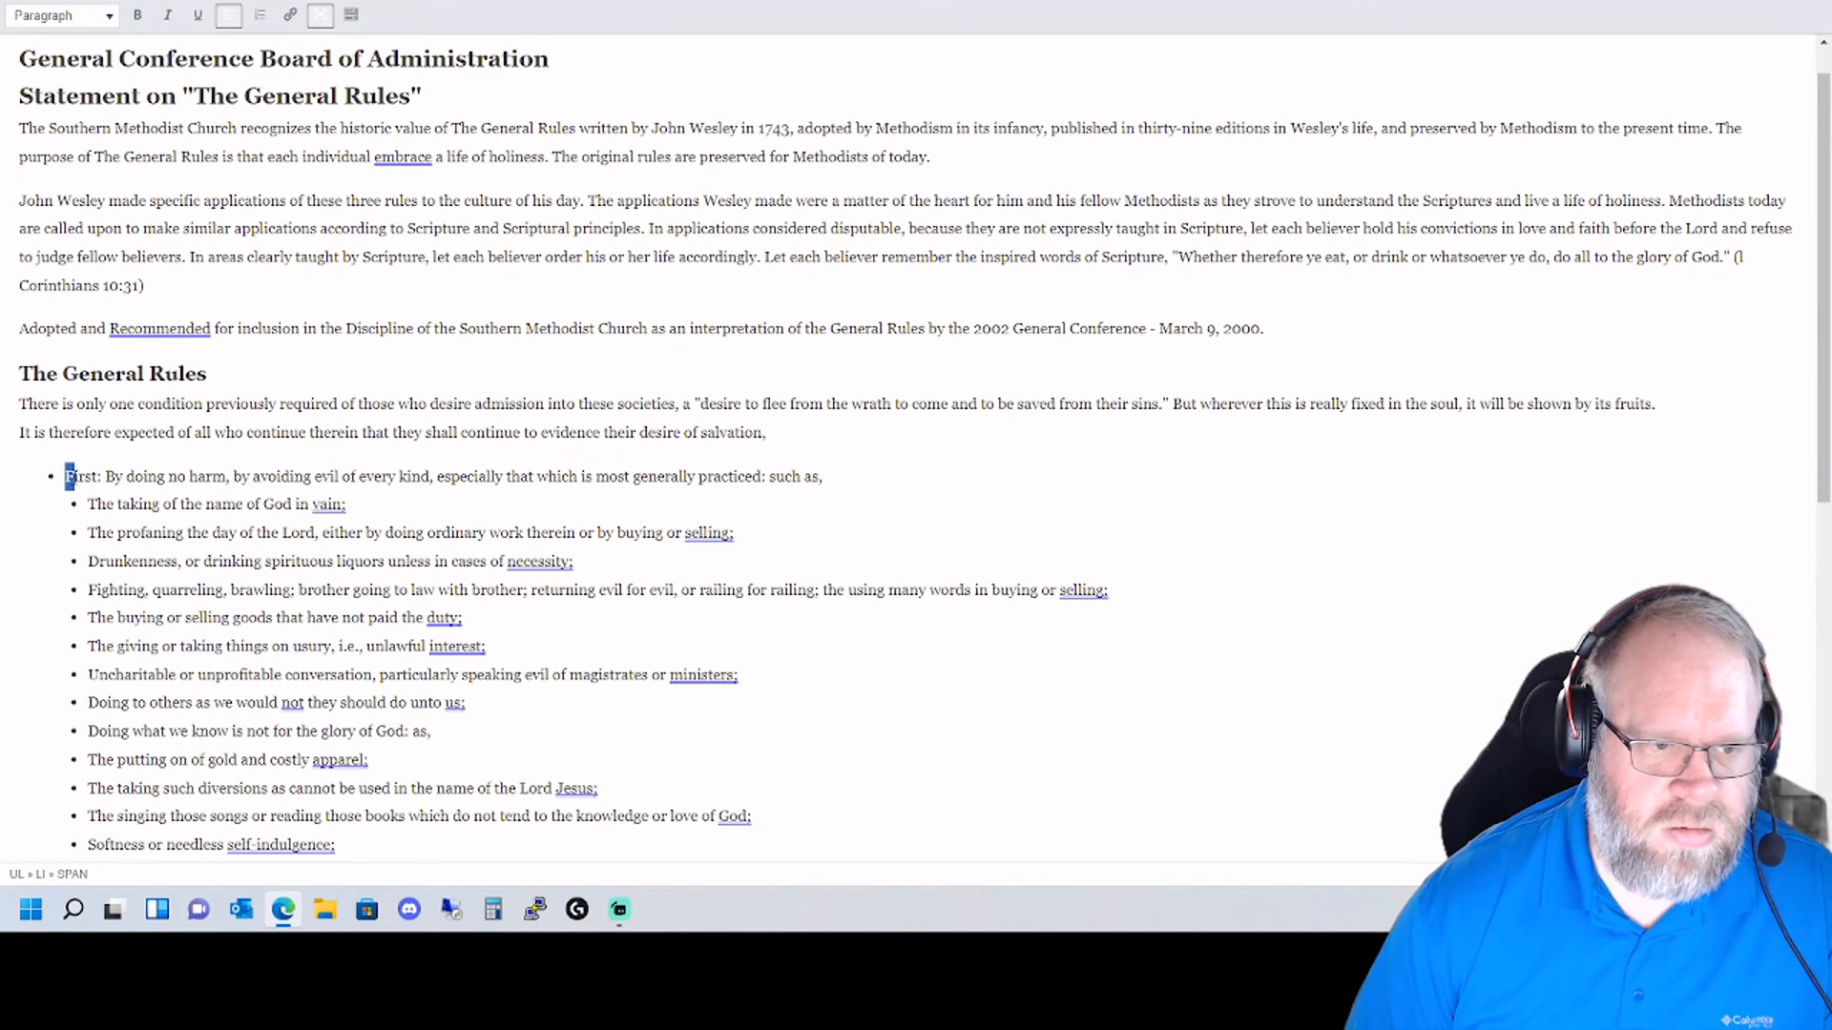
text(1.)
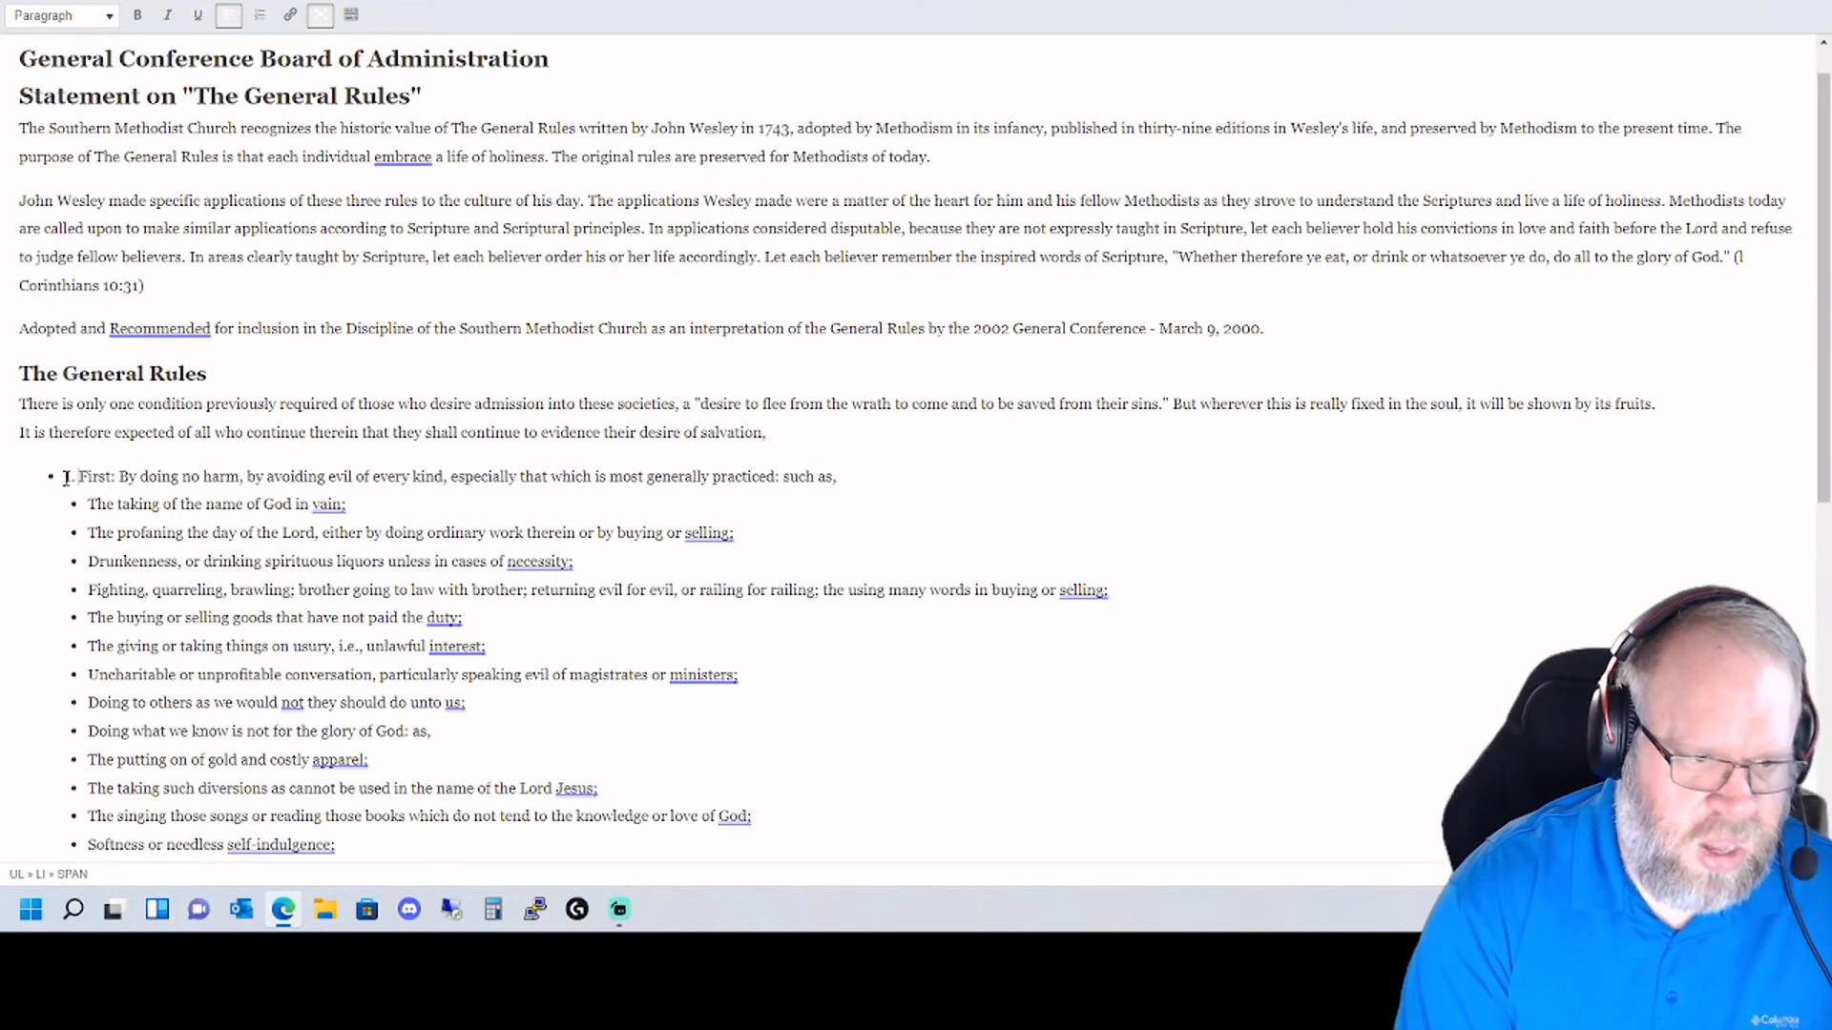
scroll(99, 556, down, 5)
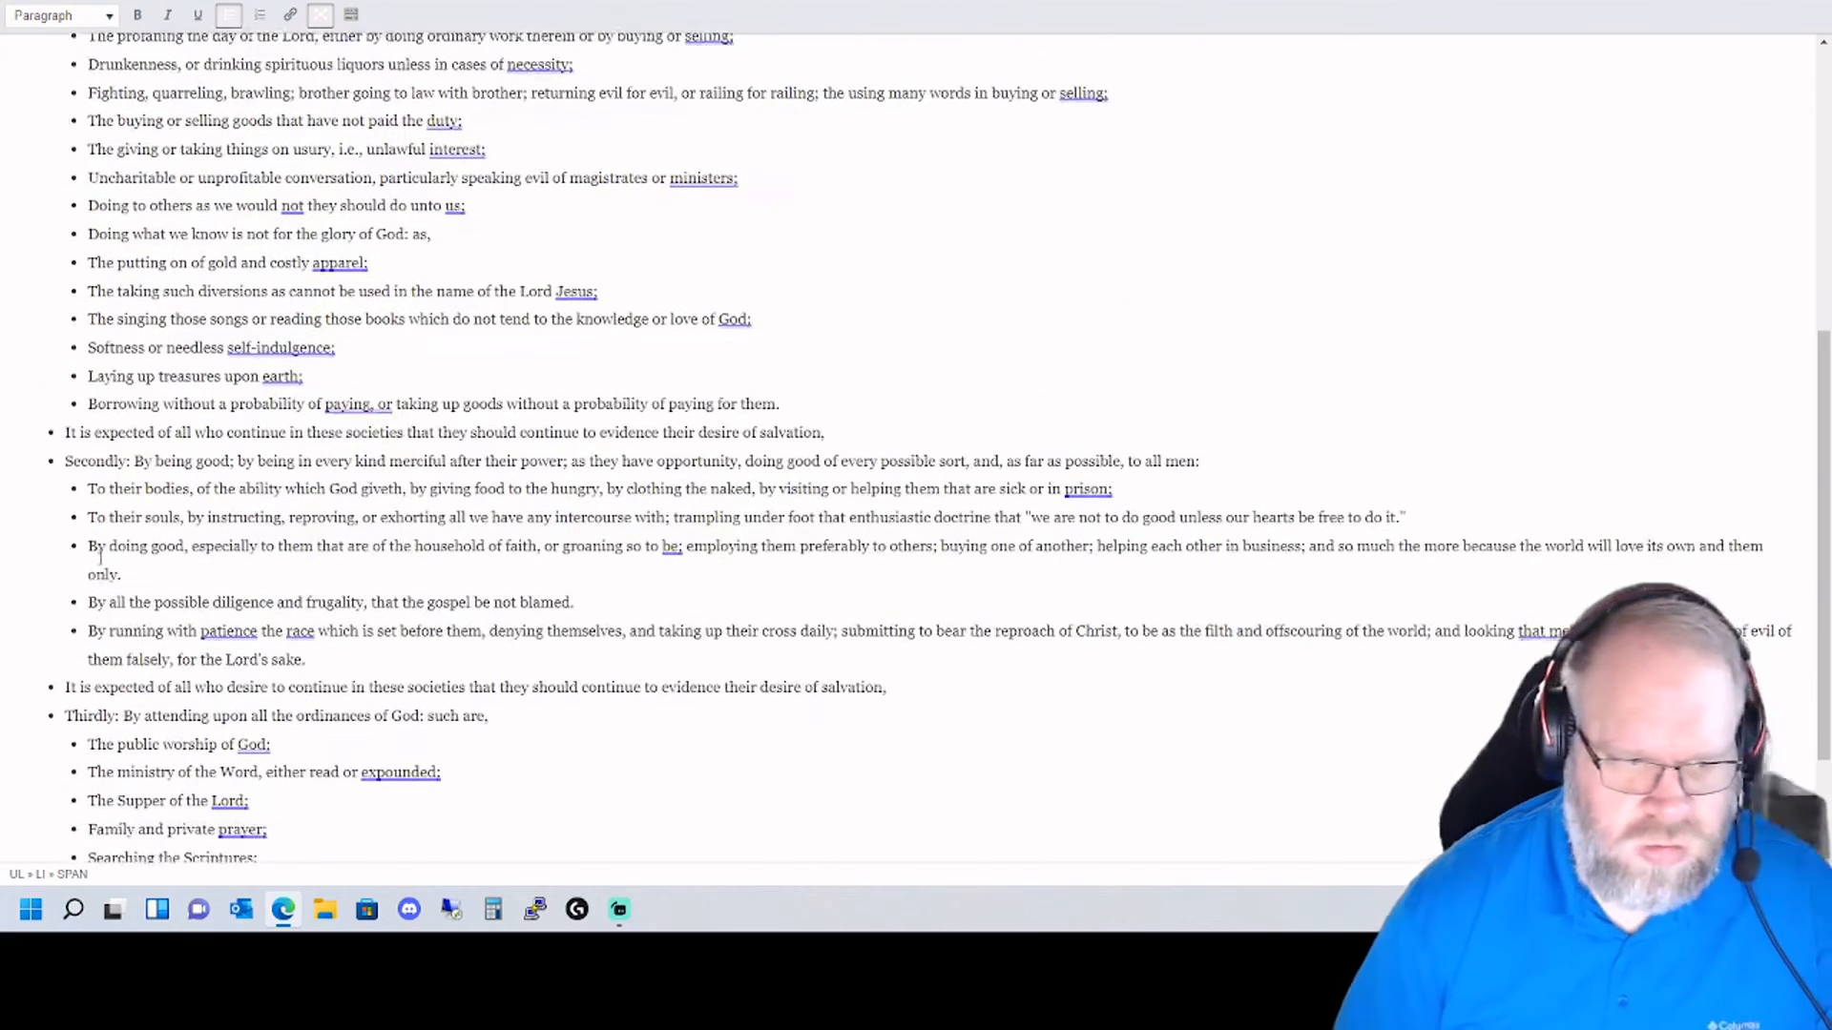
click(70, 461)
text(2. )
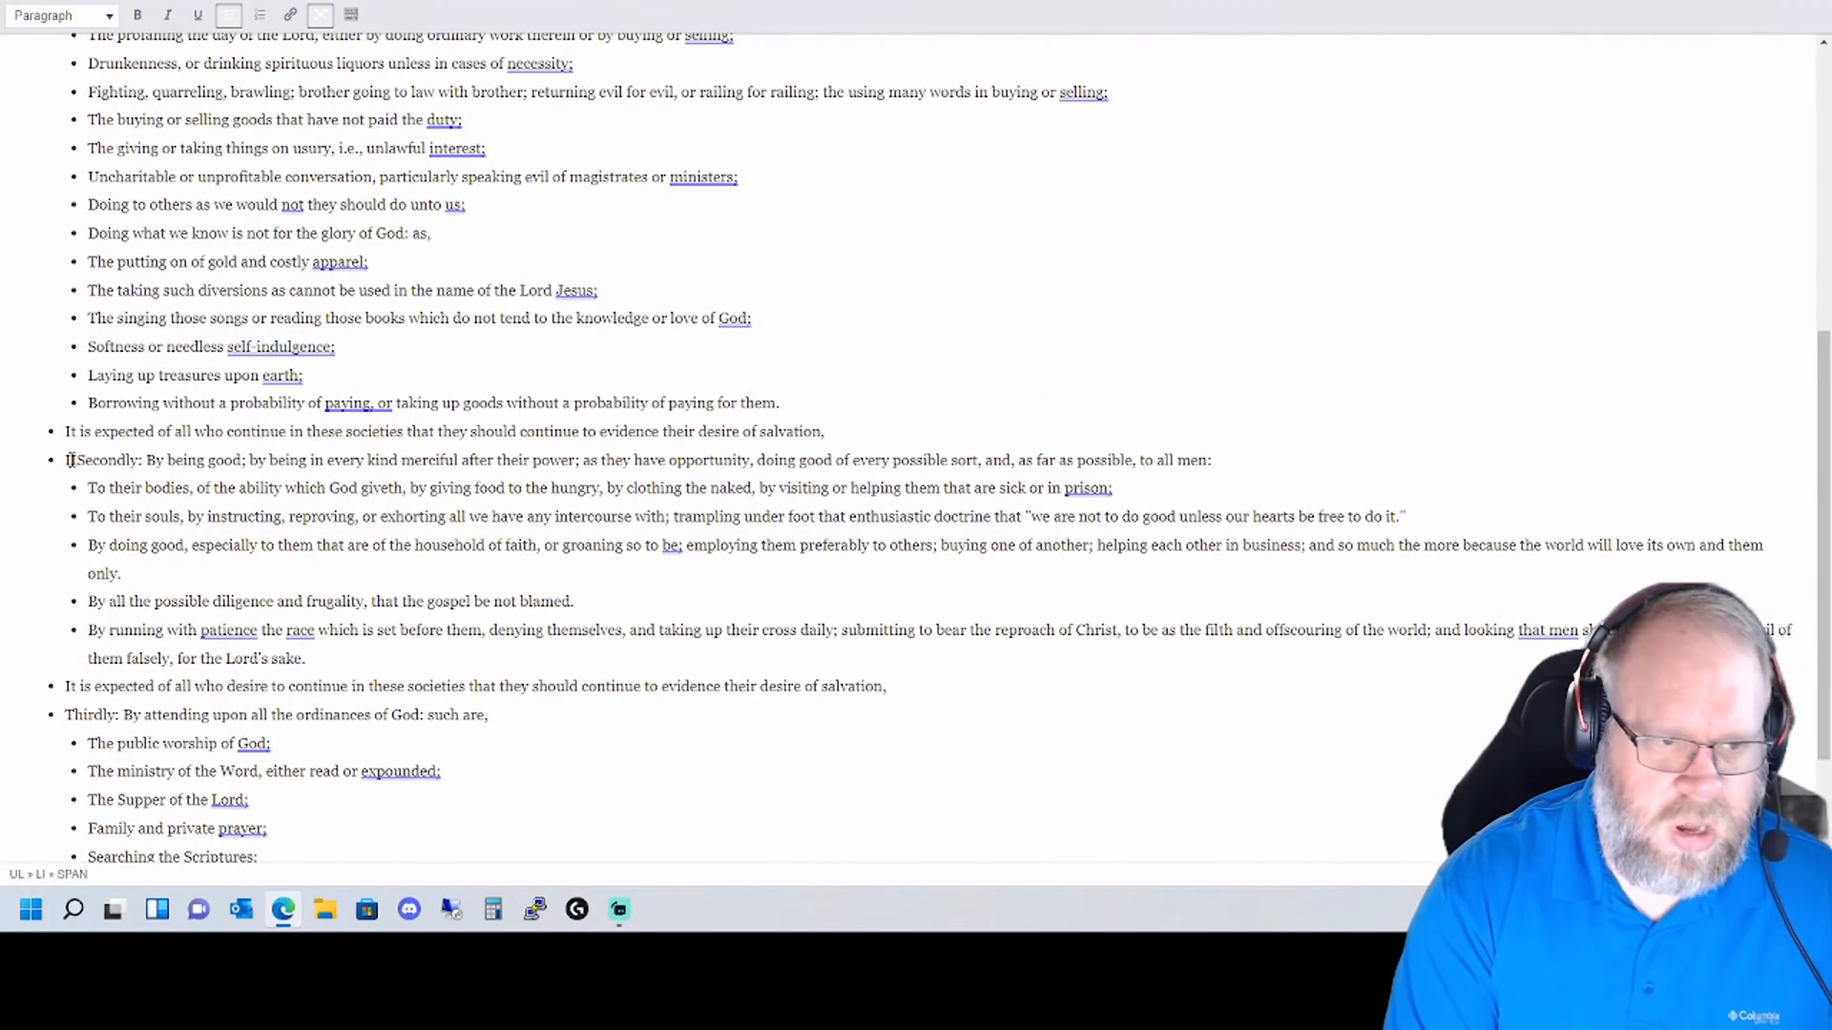
text(.)
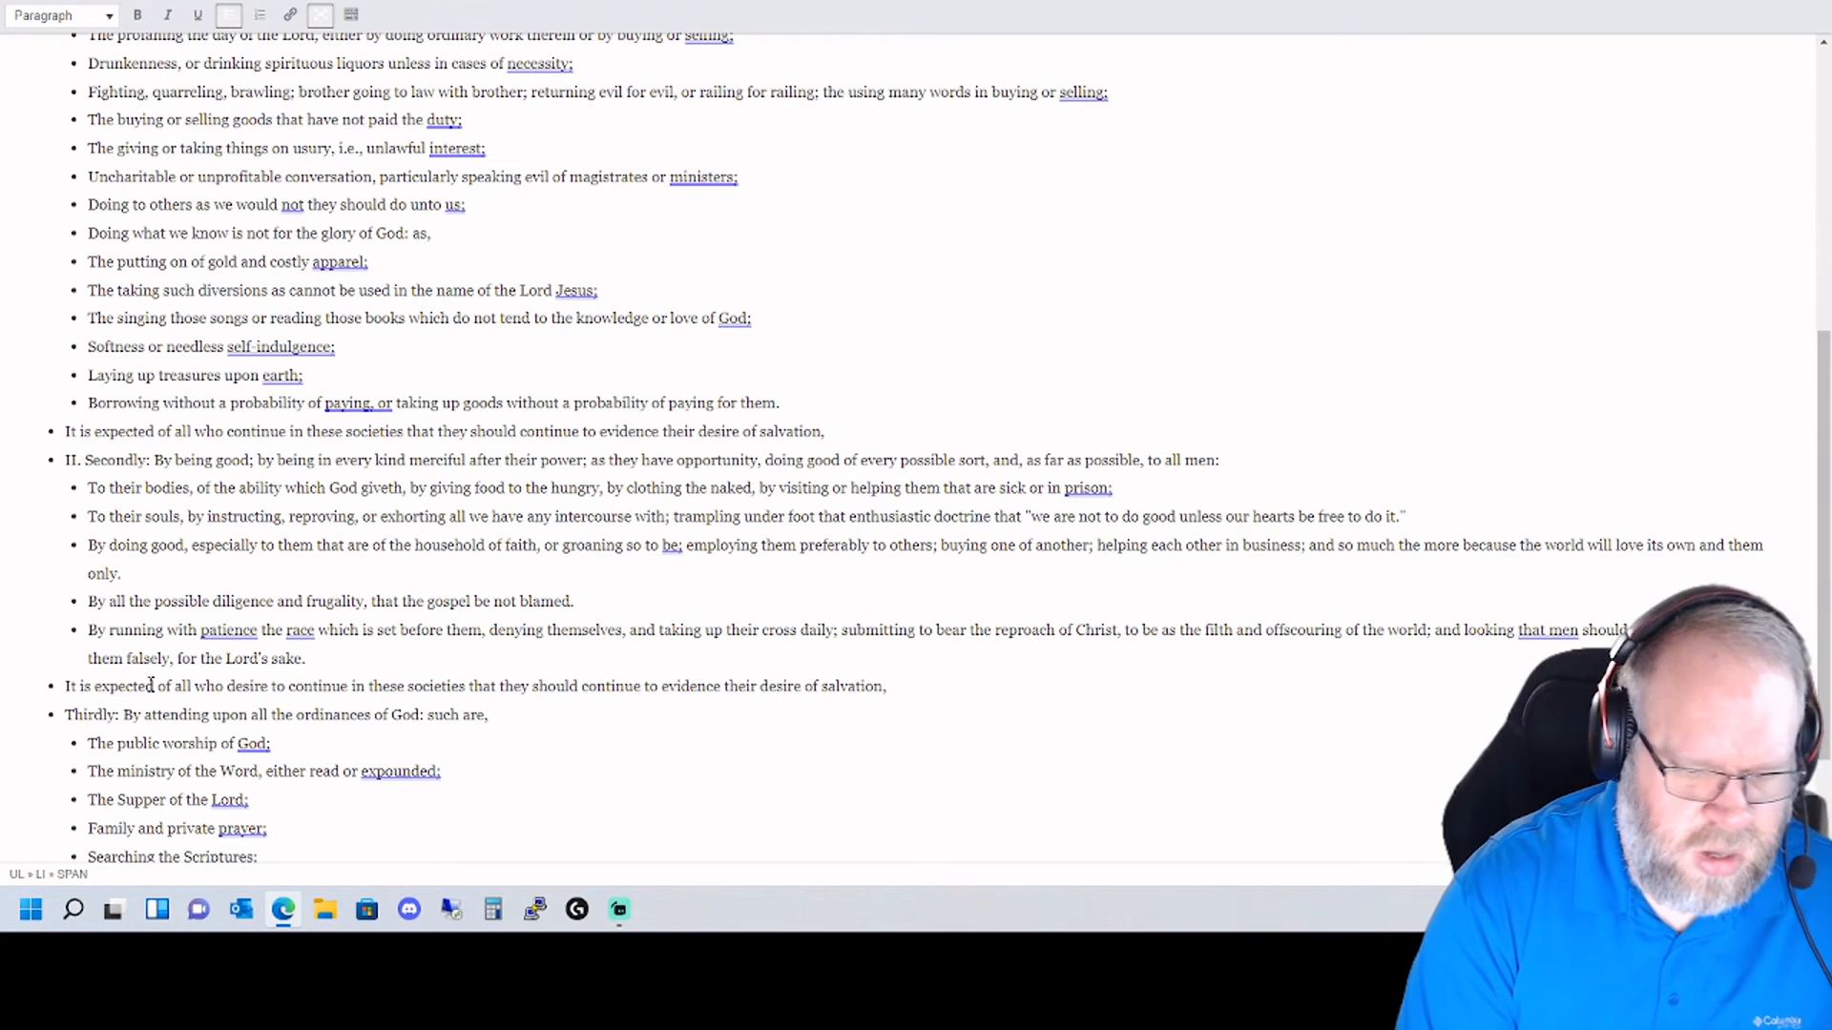
text(III.)
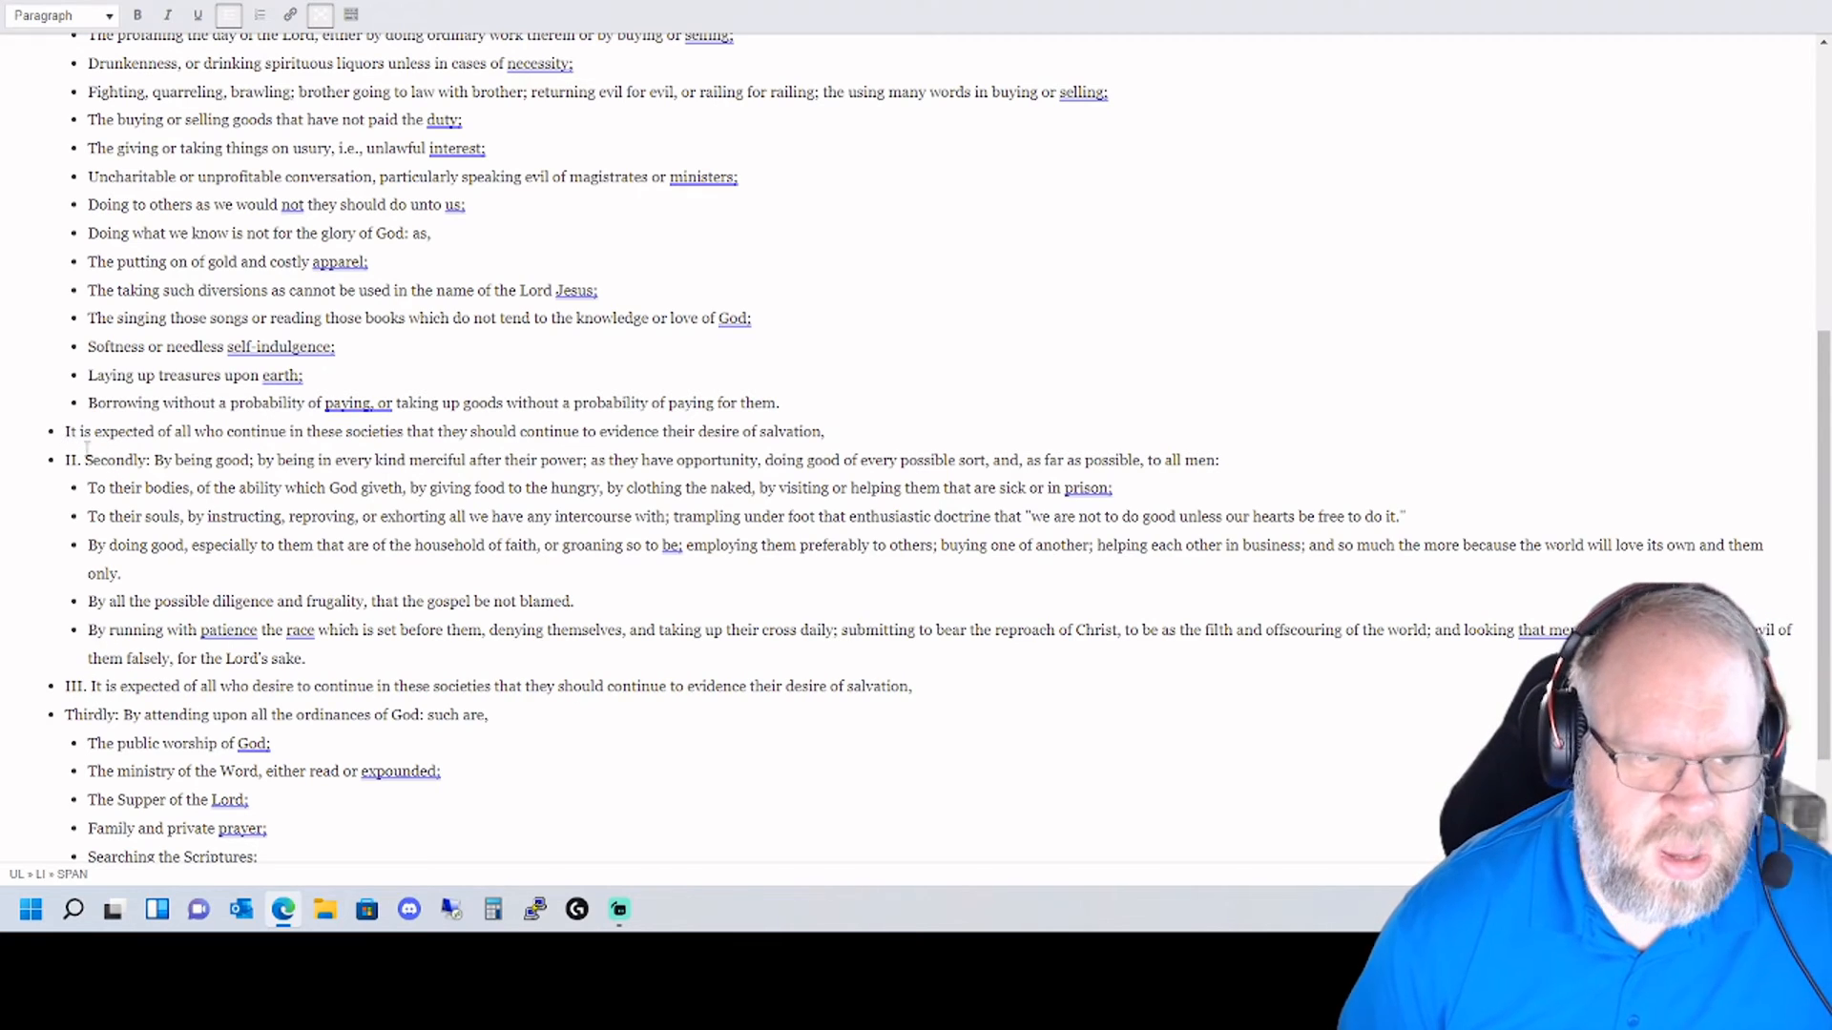
- Remove the leading space from the closing paragraph "These are the General Rules of our societies" and update the page
scroll(150, 250, down, 2)
scroll(157, 396, up, 4)
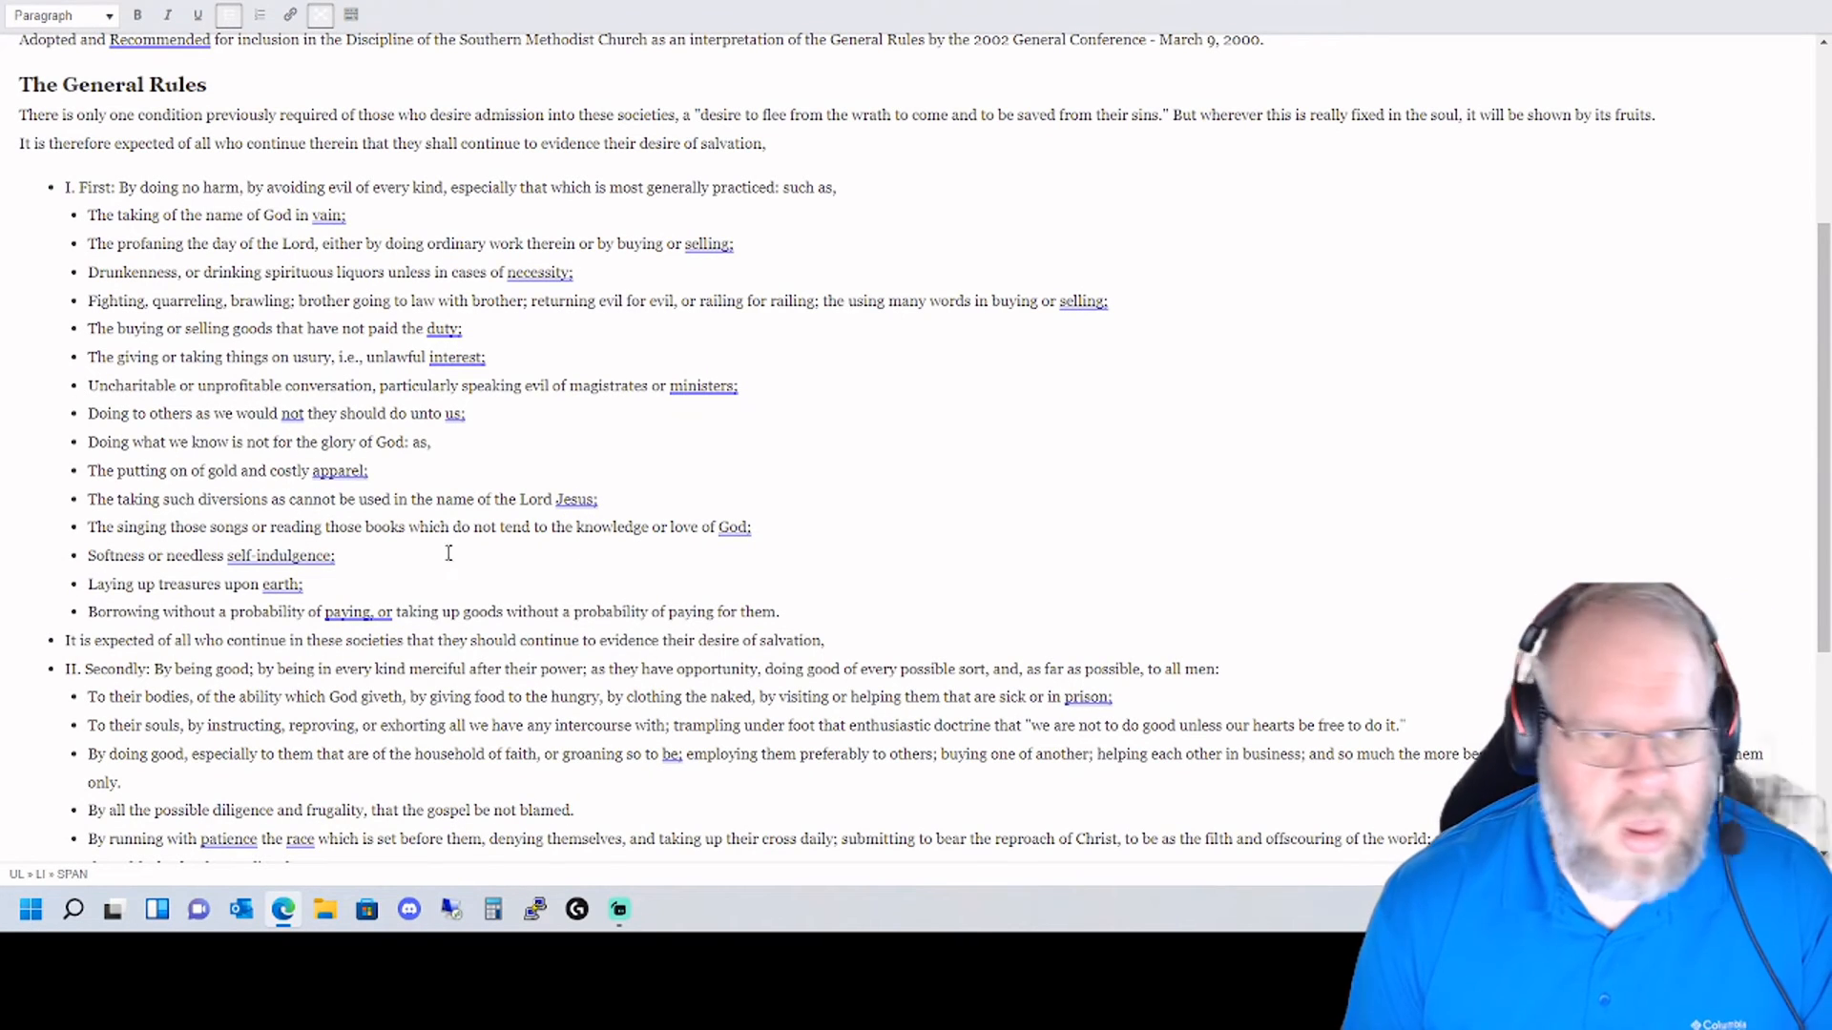
scroll(416, 515, down, 4)
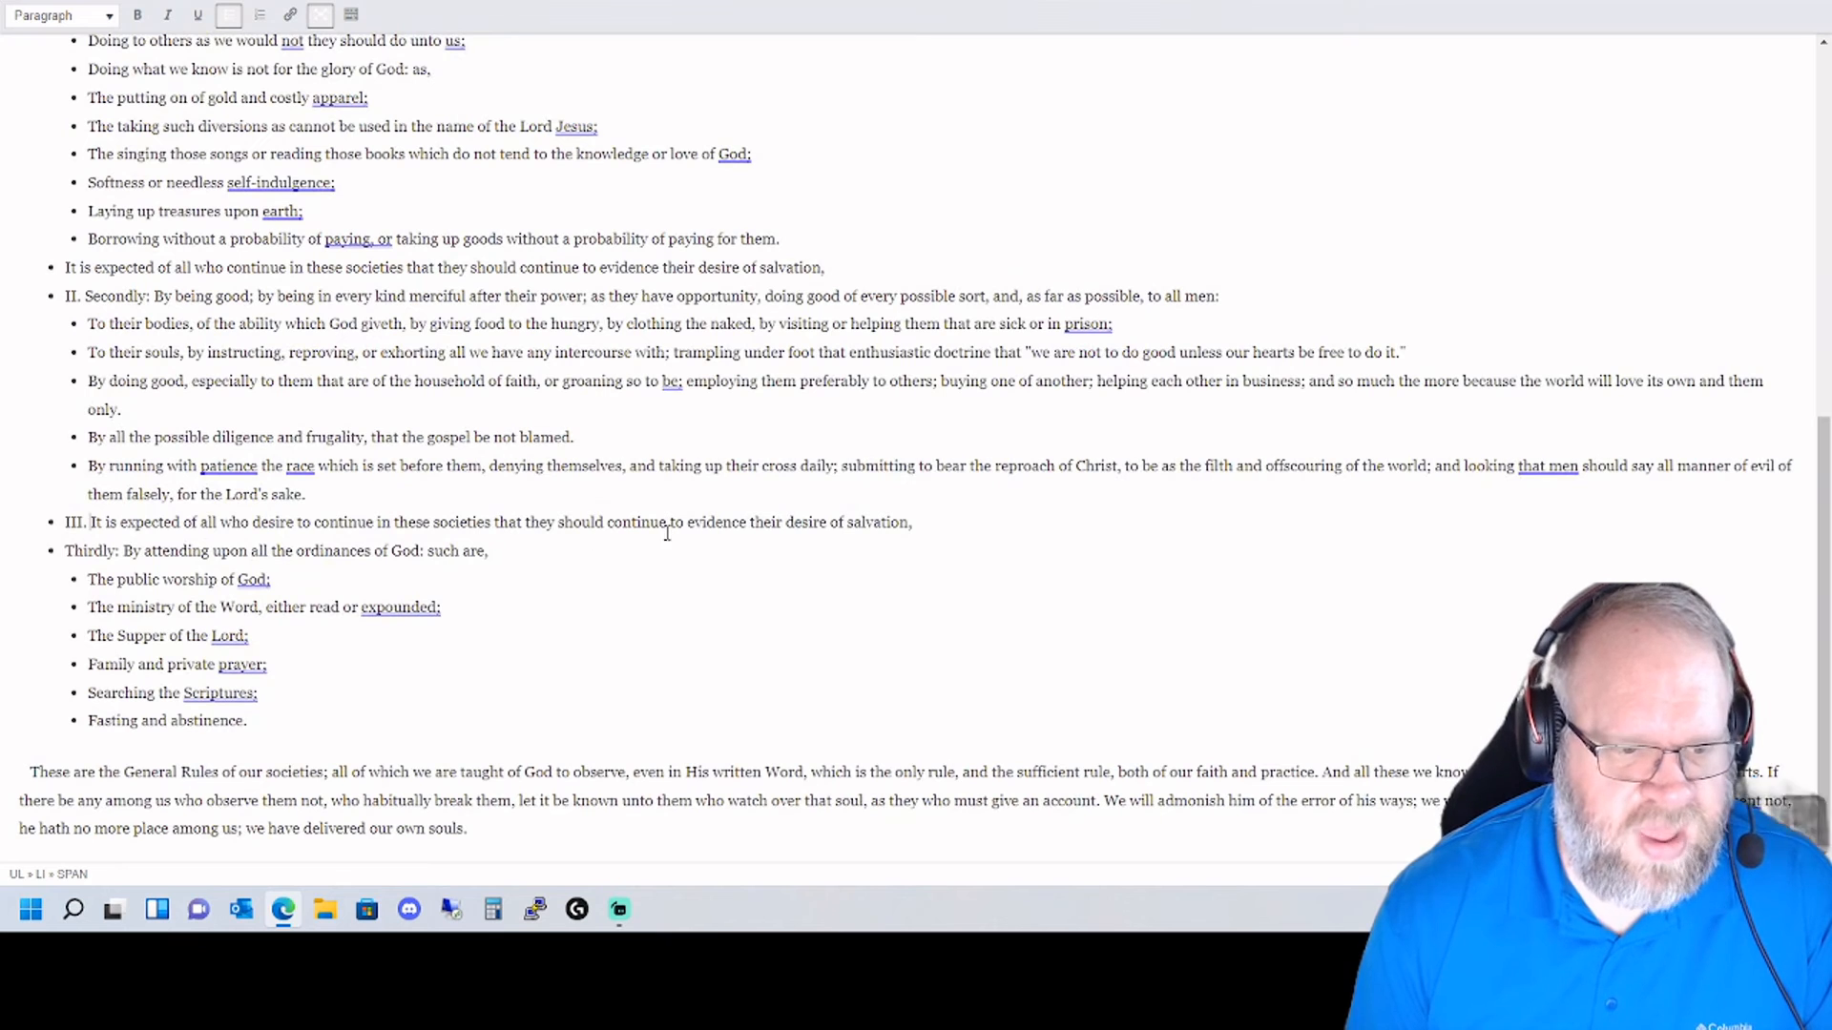
click(26, 773)
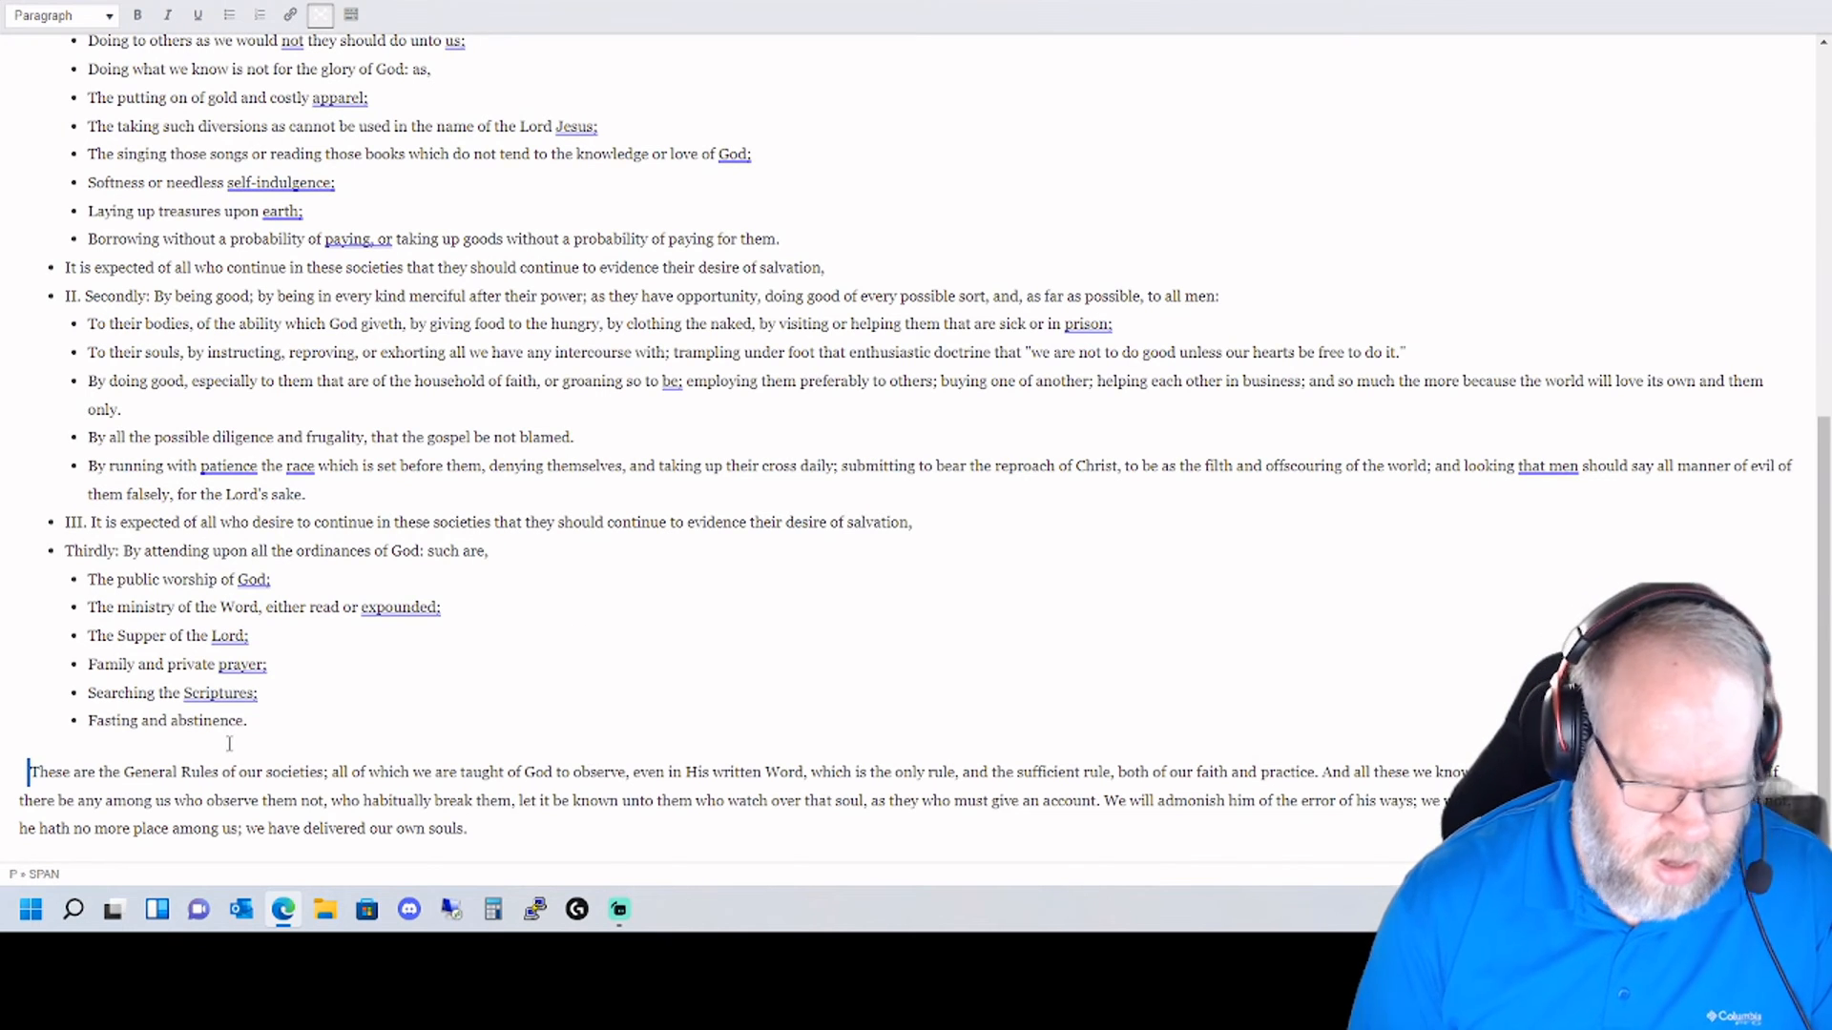
key(BackSpace)
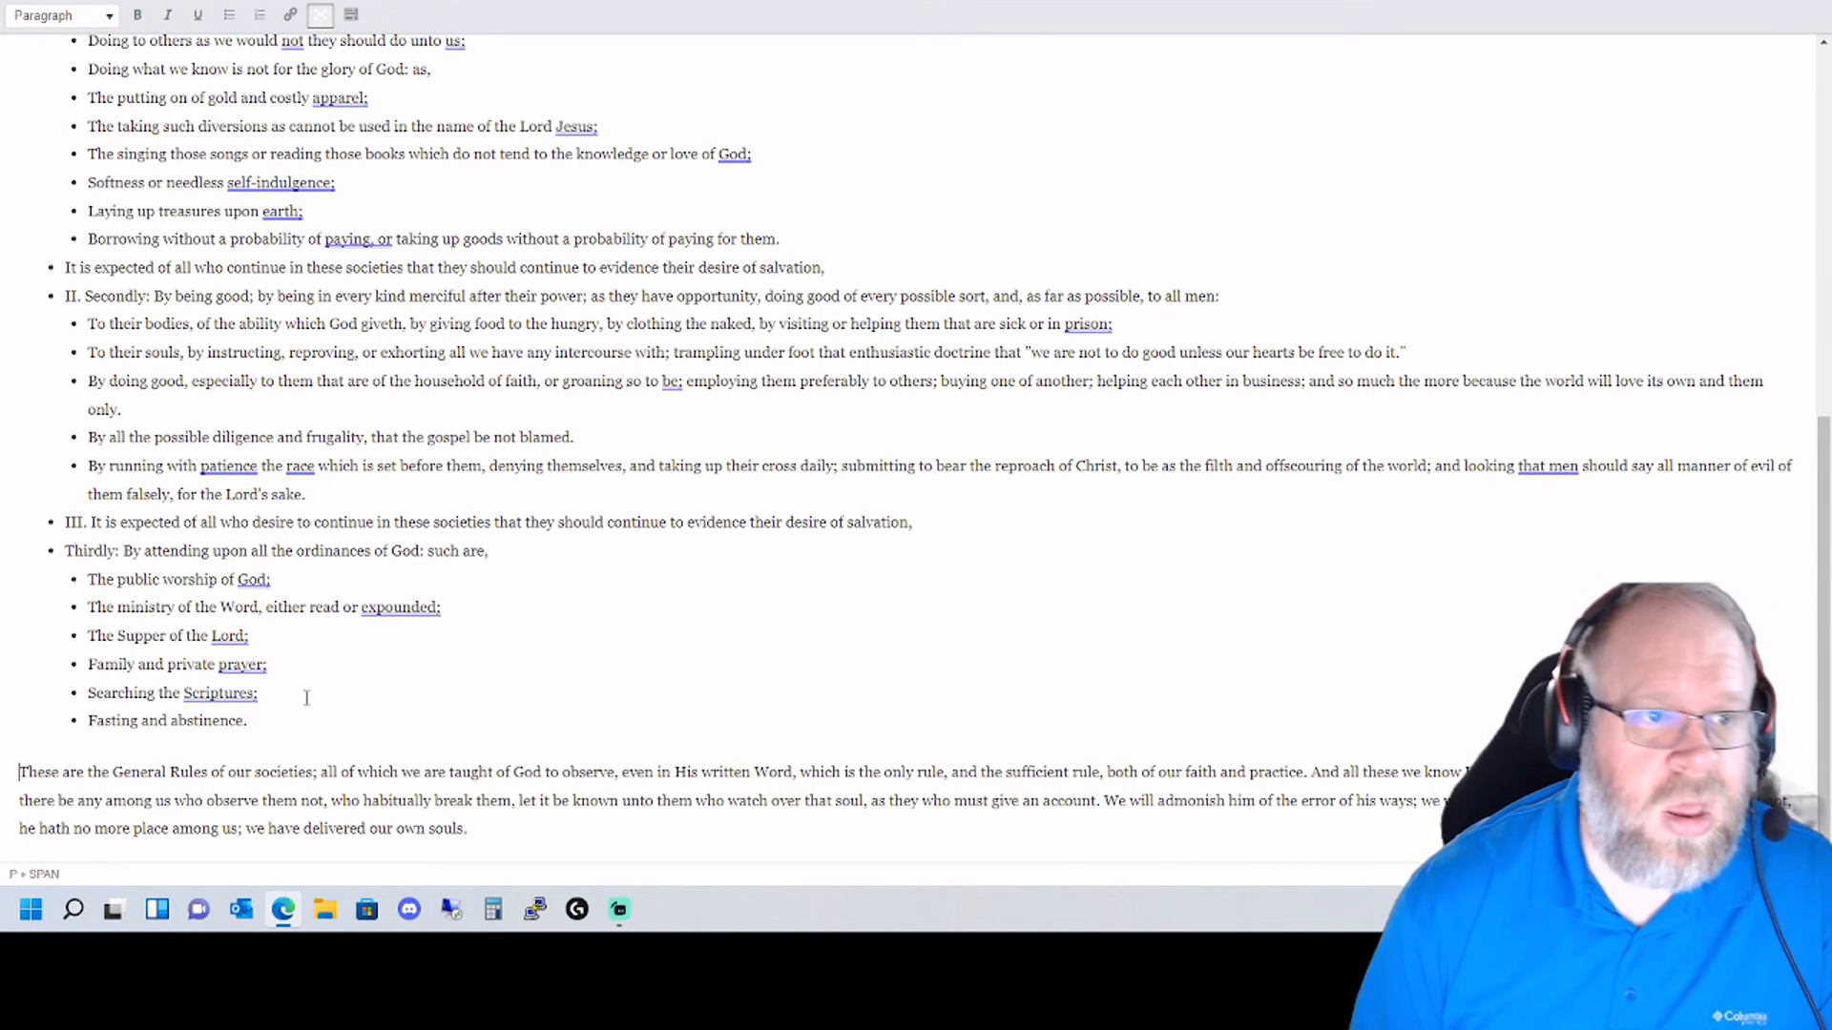
click(320, 15)
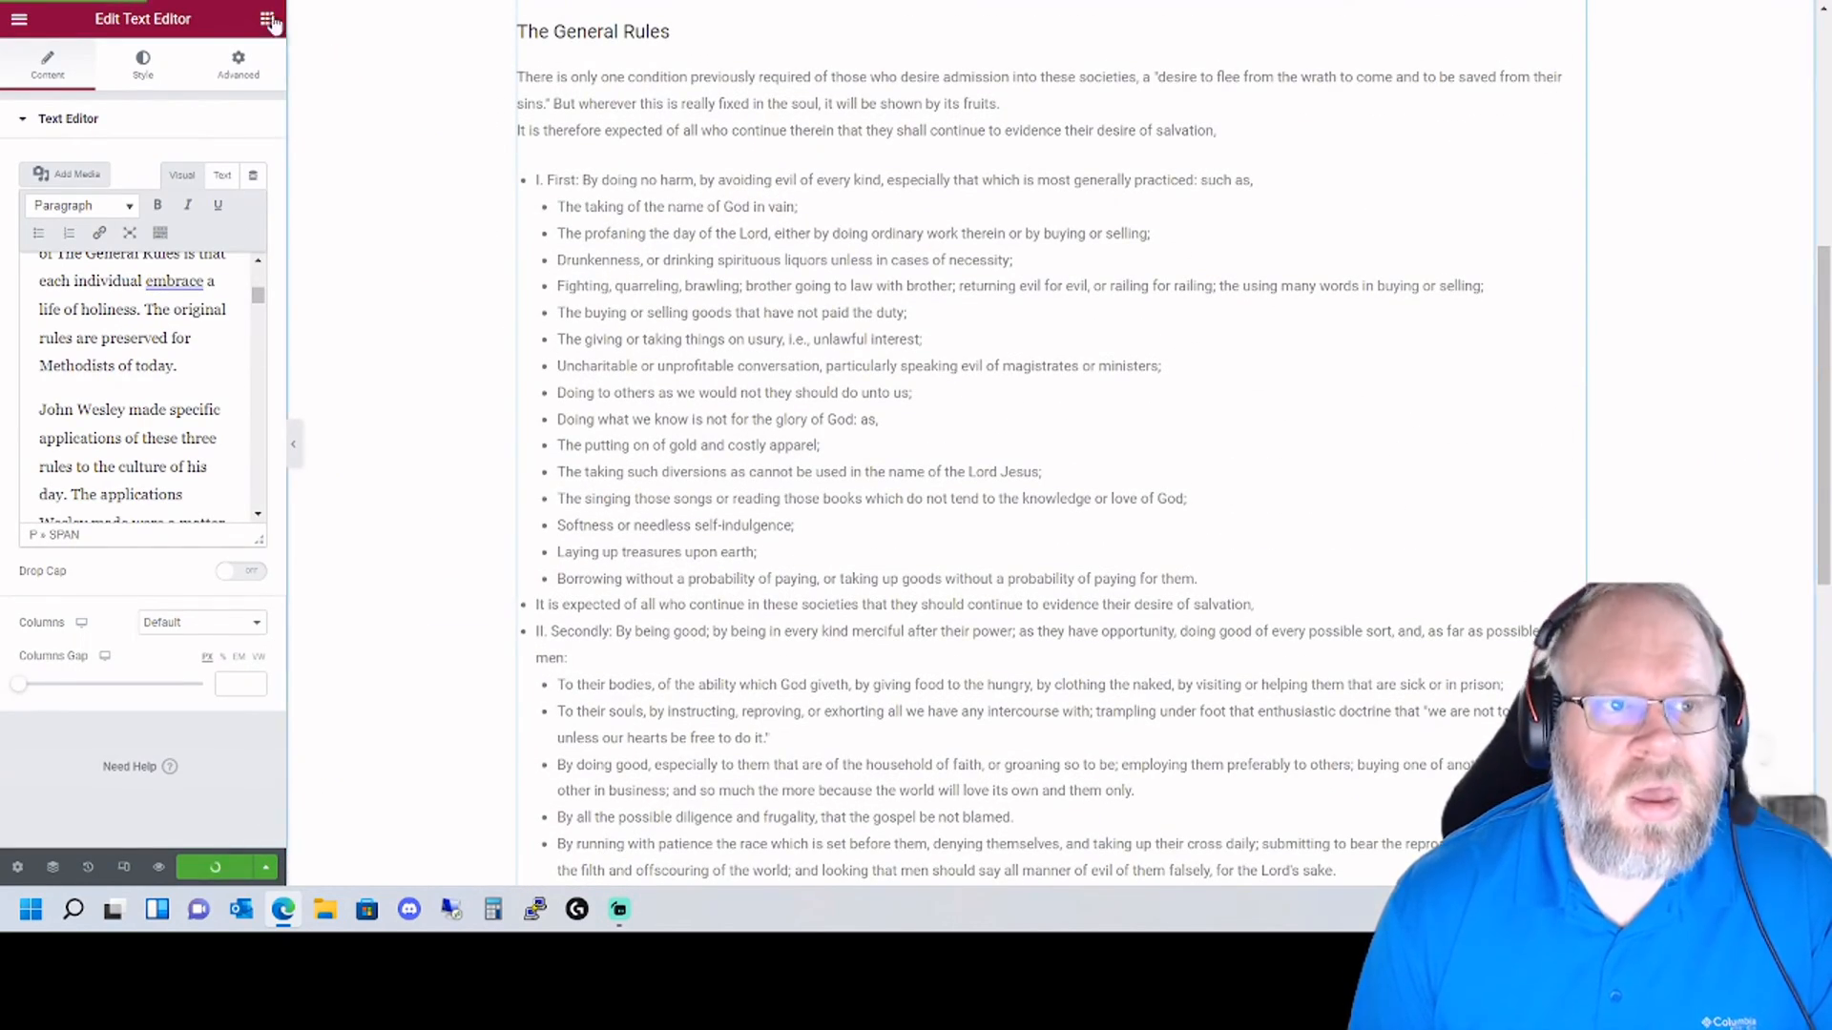
click(218, 867)
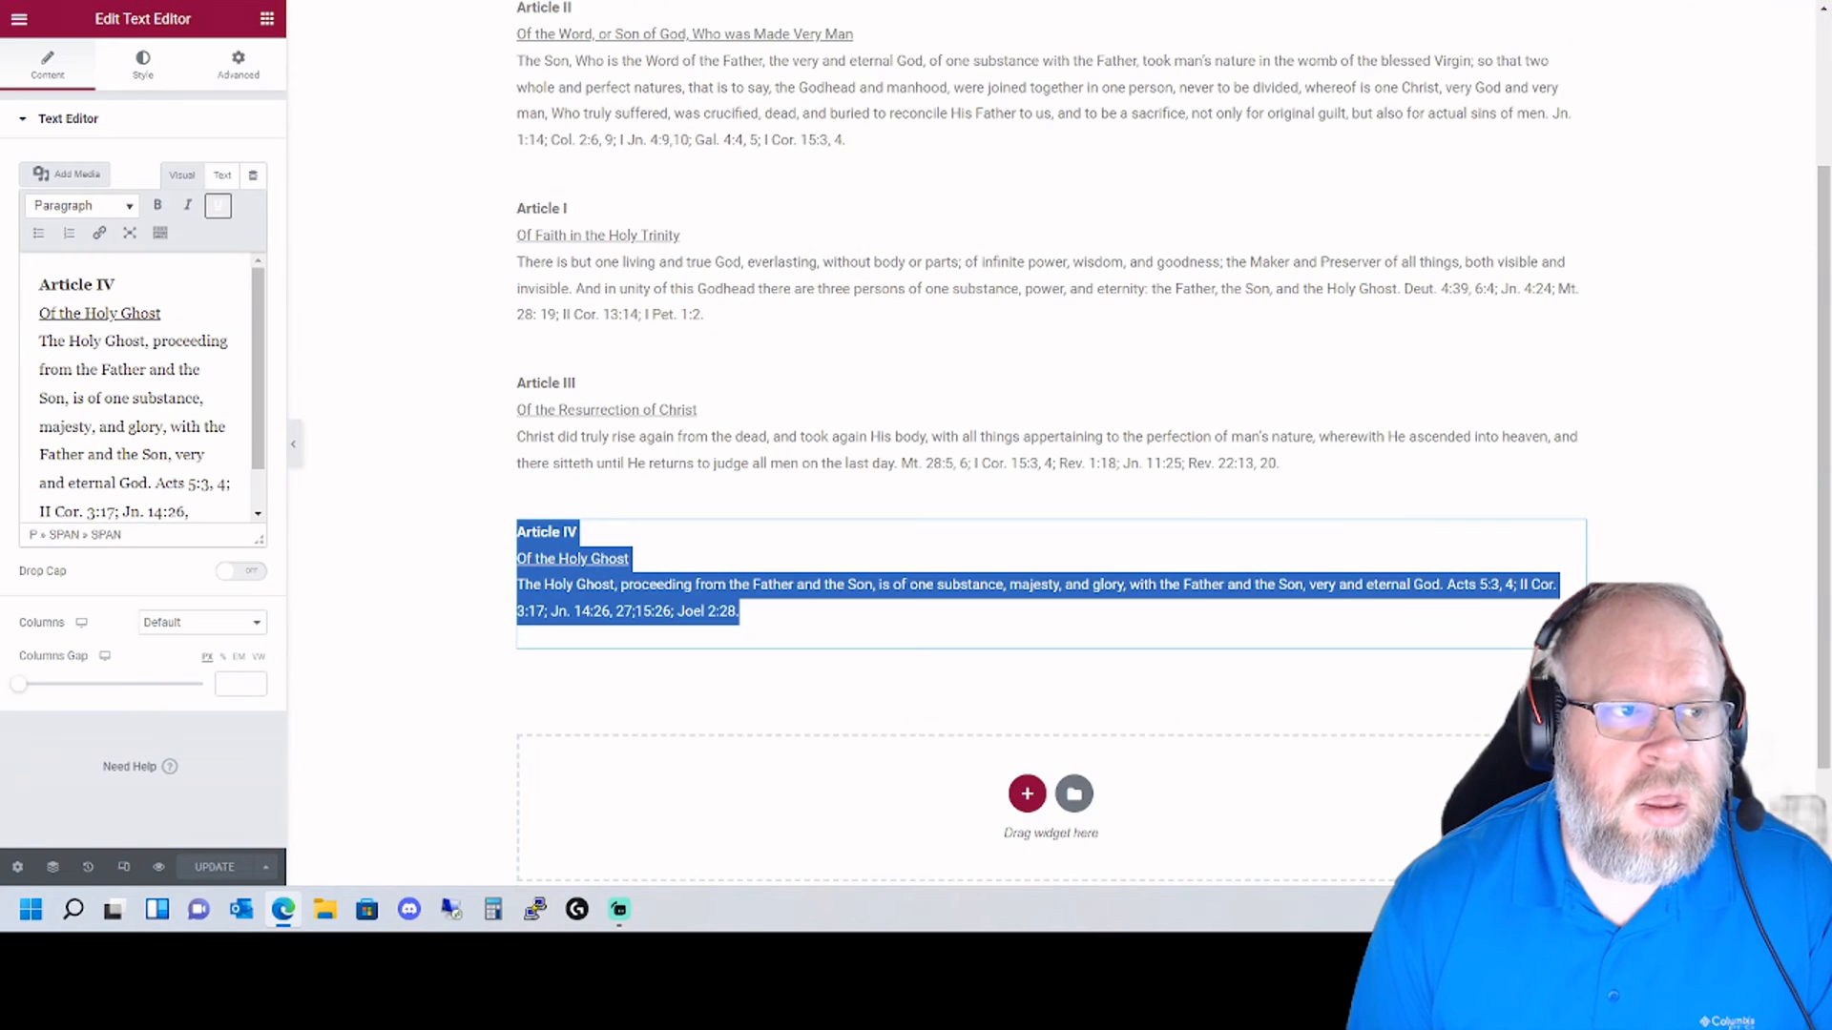
- Try to open The General Rules from the site navigation inside the Articles of Religion editor preview
scroll(934, 444, up, 3)
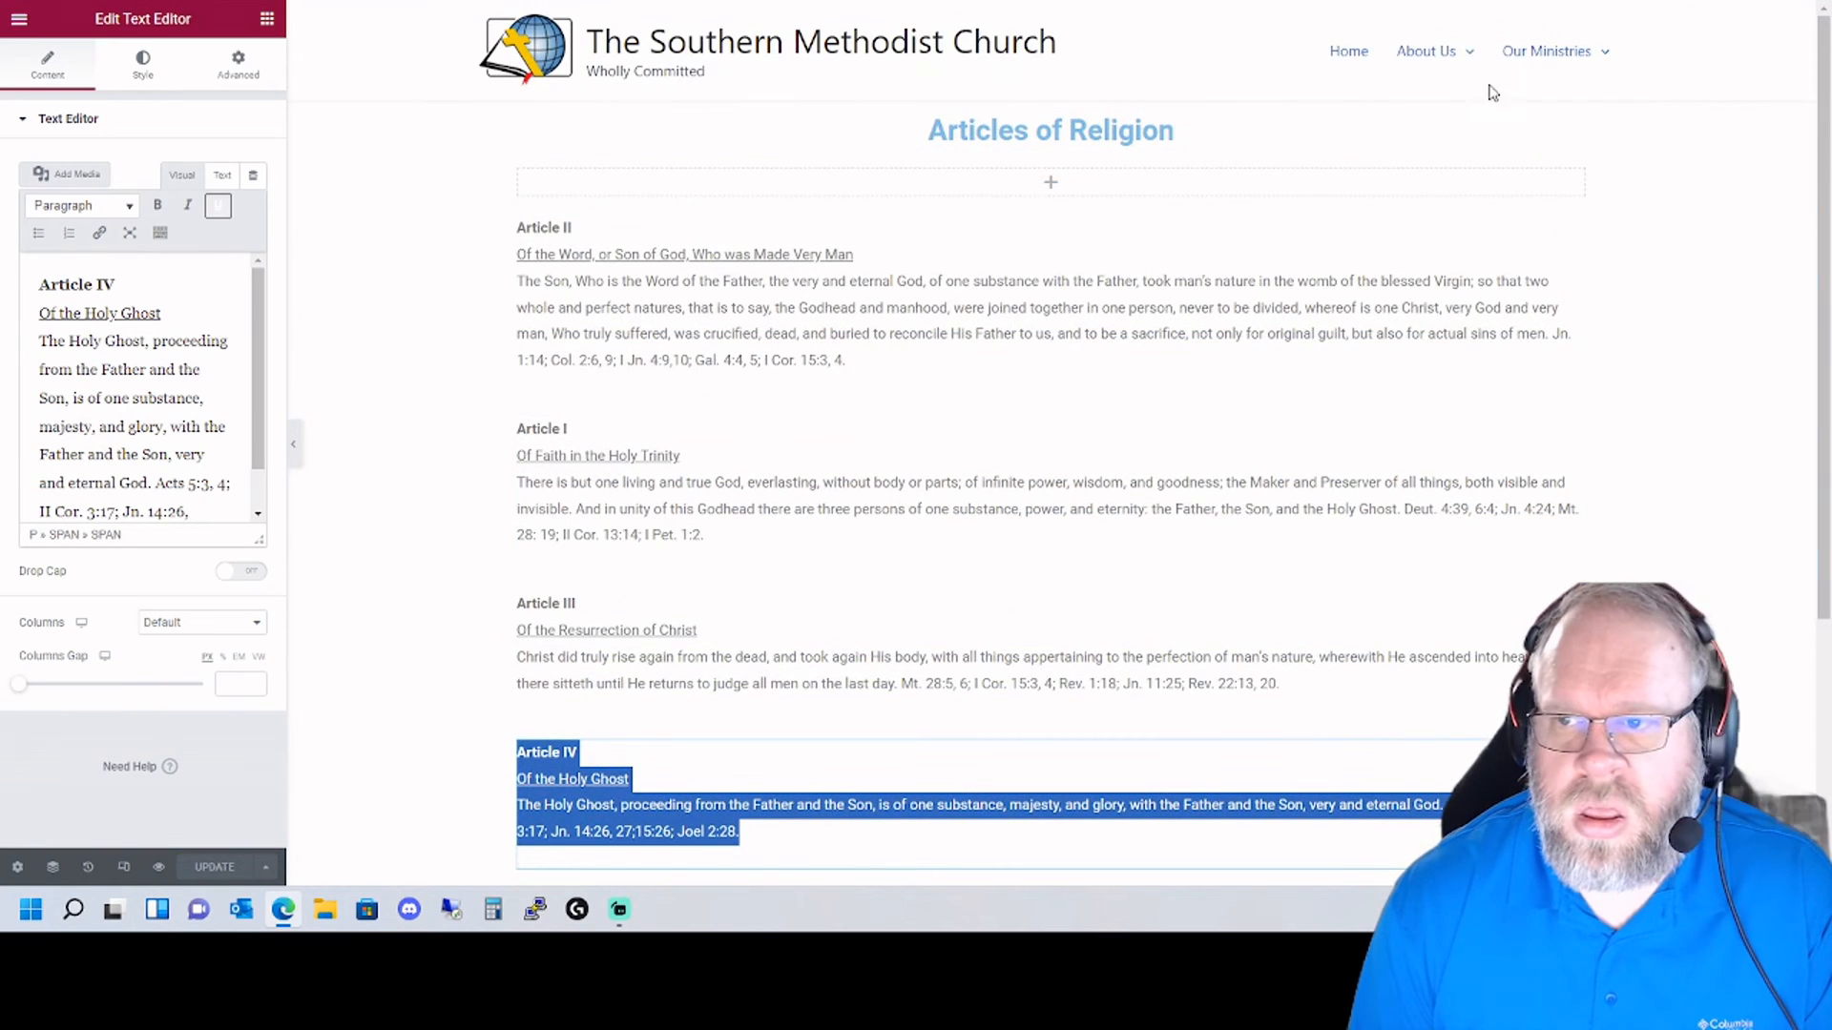
mouse_move(1479, 50)
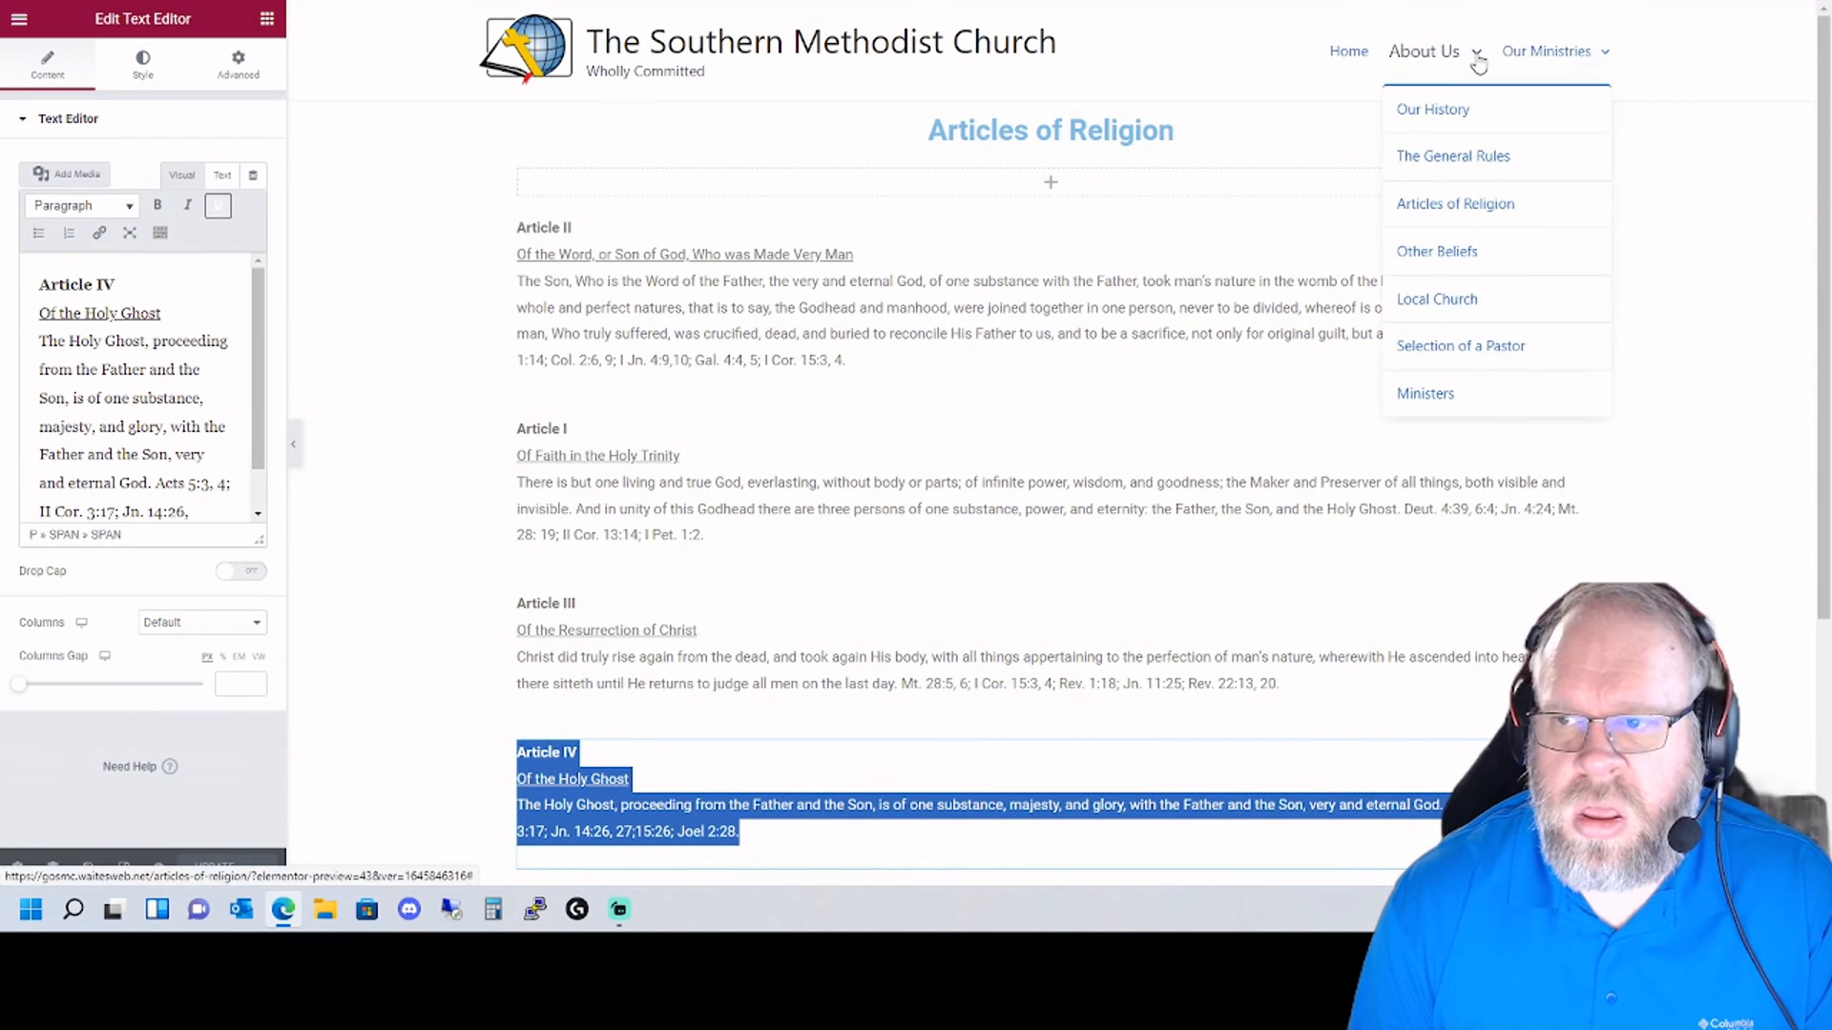
click(1447, 179)
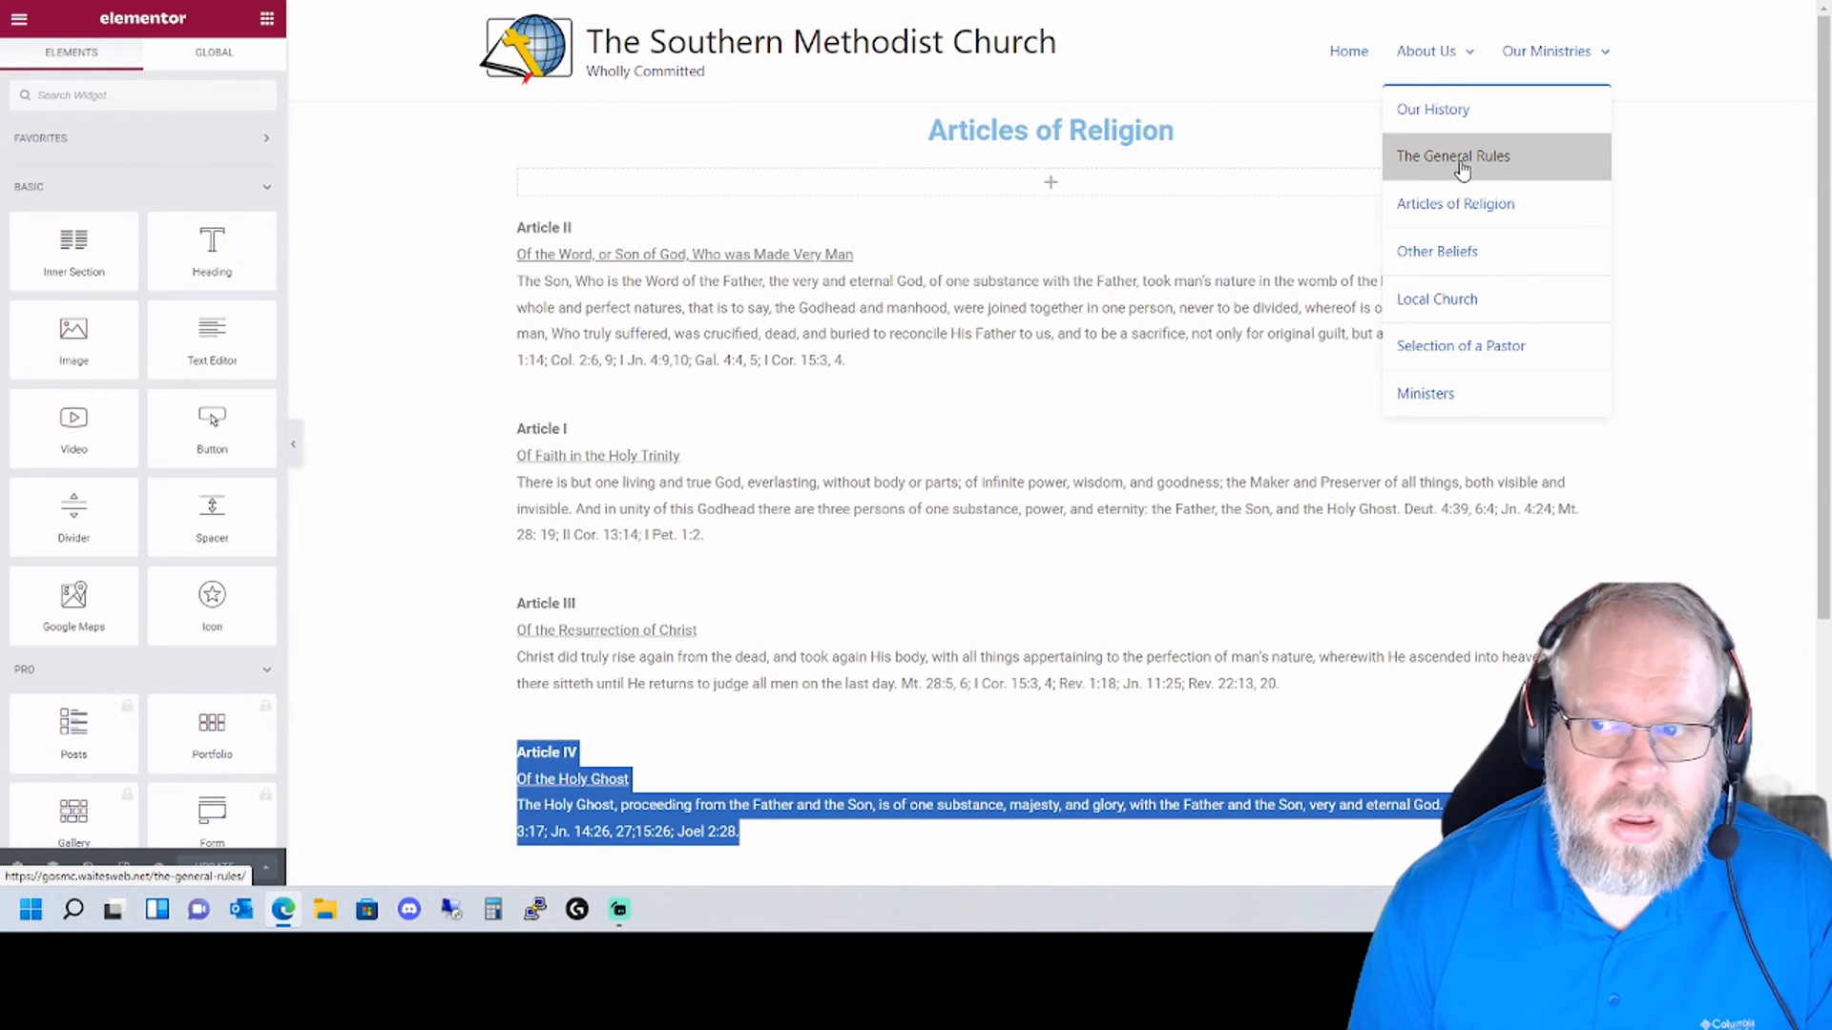
- Exit the Elementor editor for Articles of Religion and return to the WordPress list of all pages
click(19, 18)
click(181, 350)
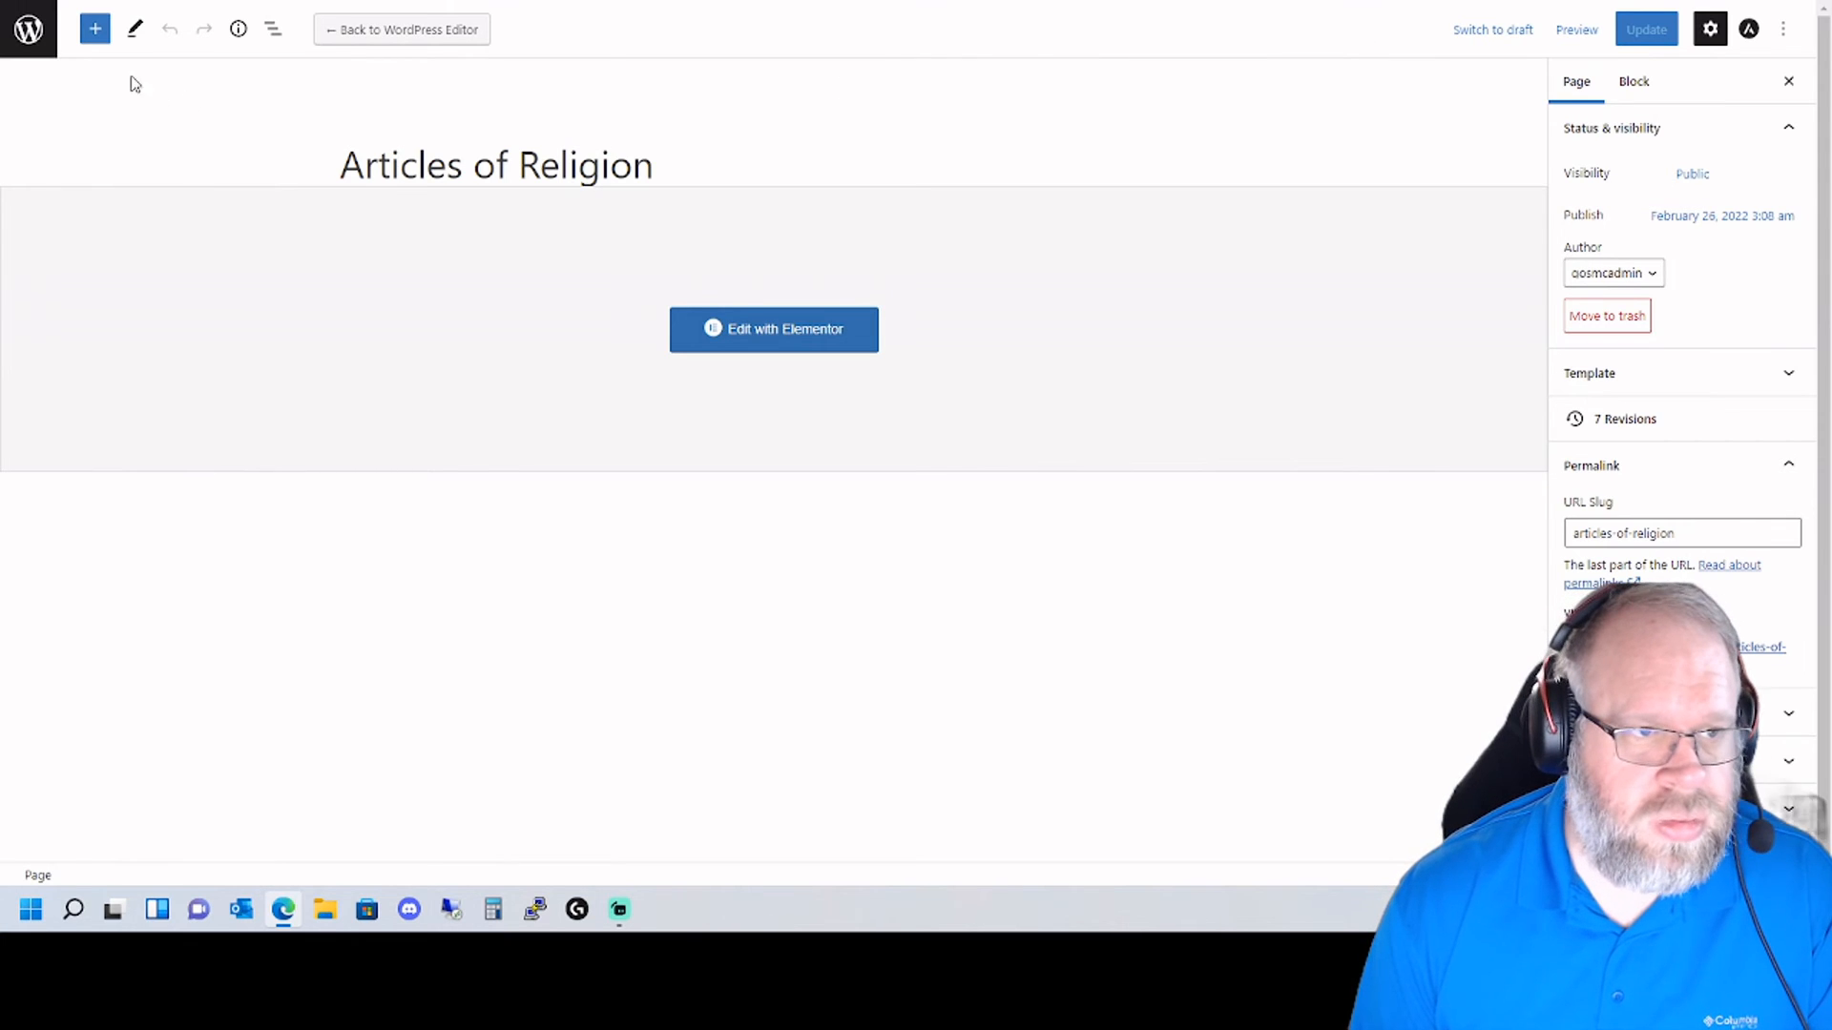
click(27, 30)
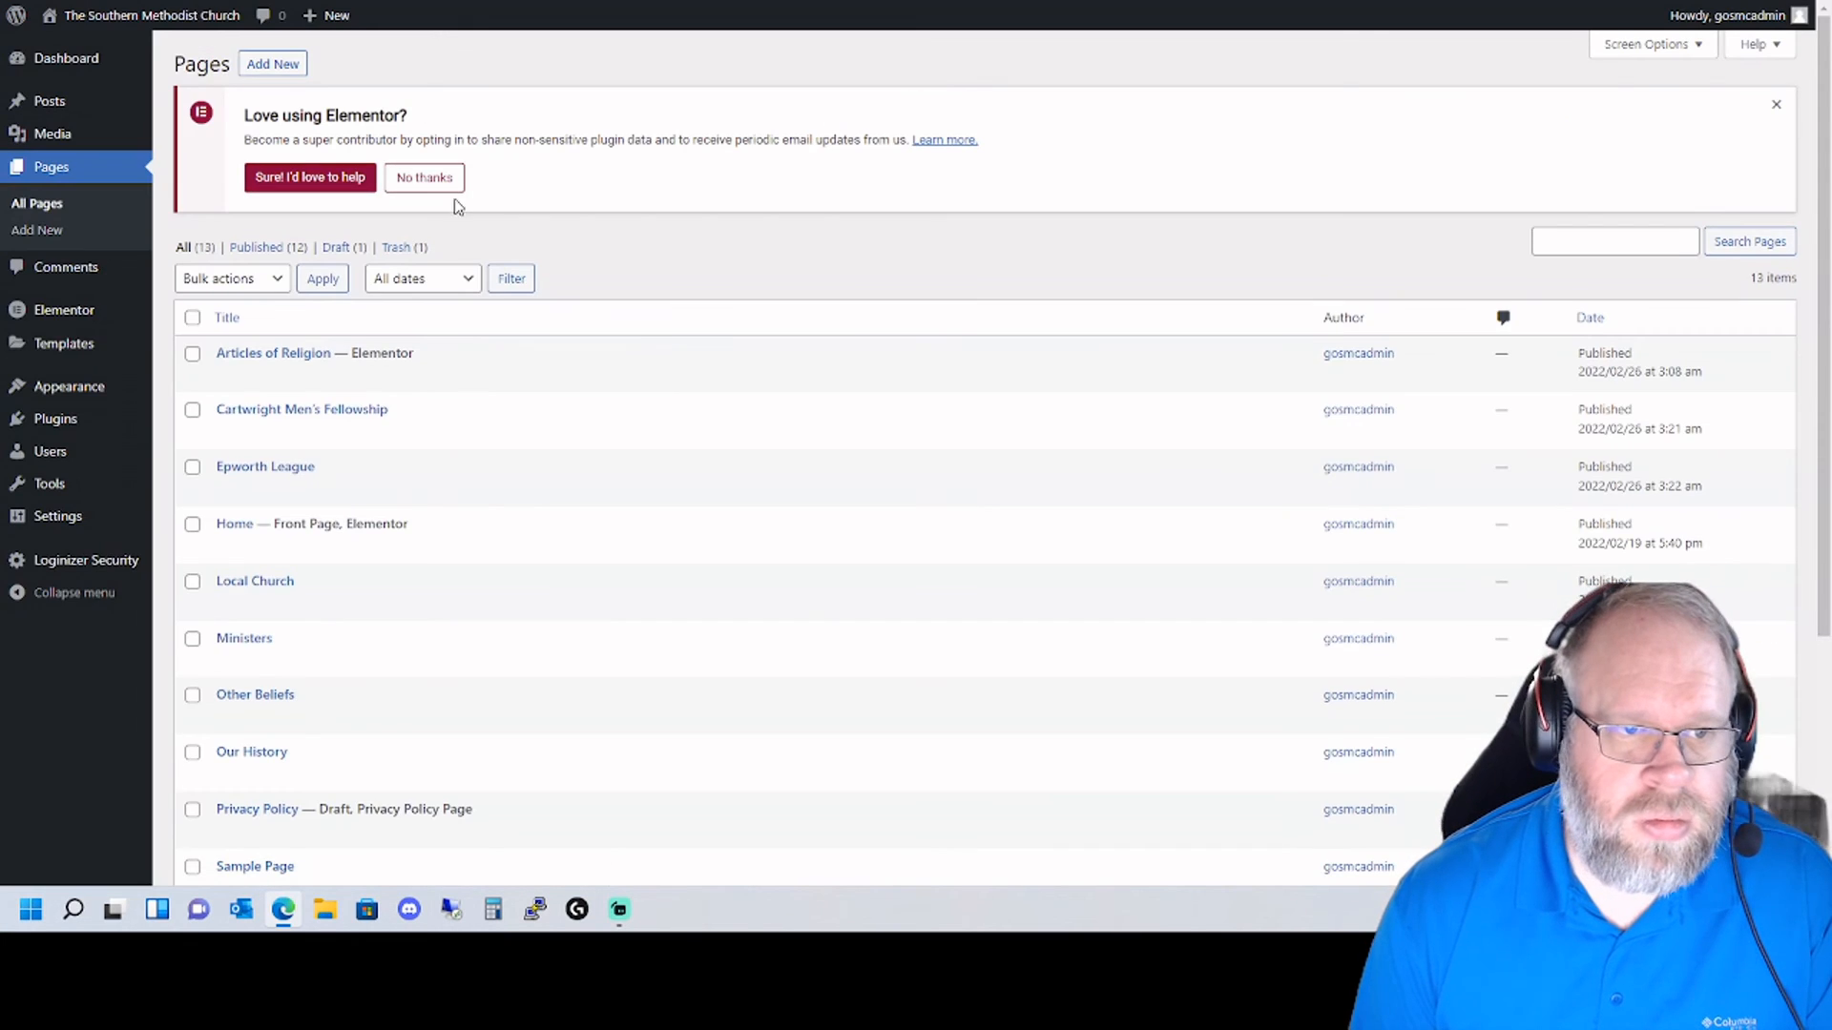
- Visit the live Southern Methodist Church site and open its The General Rules page under About Us
click(76, 51)
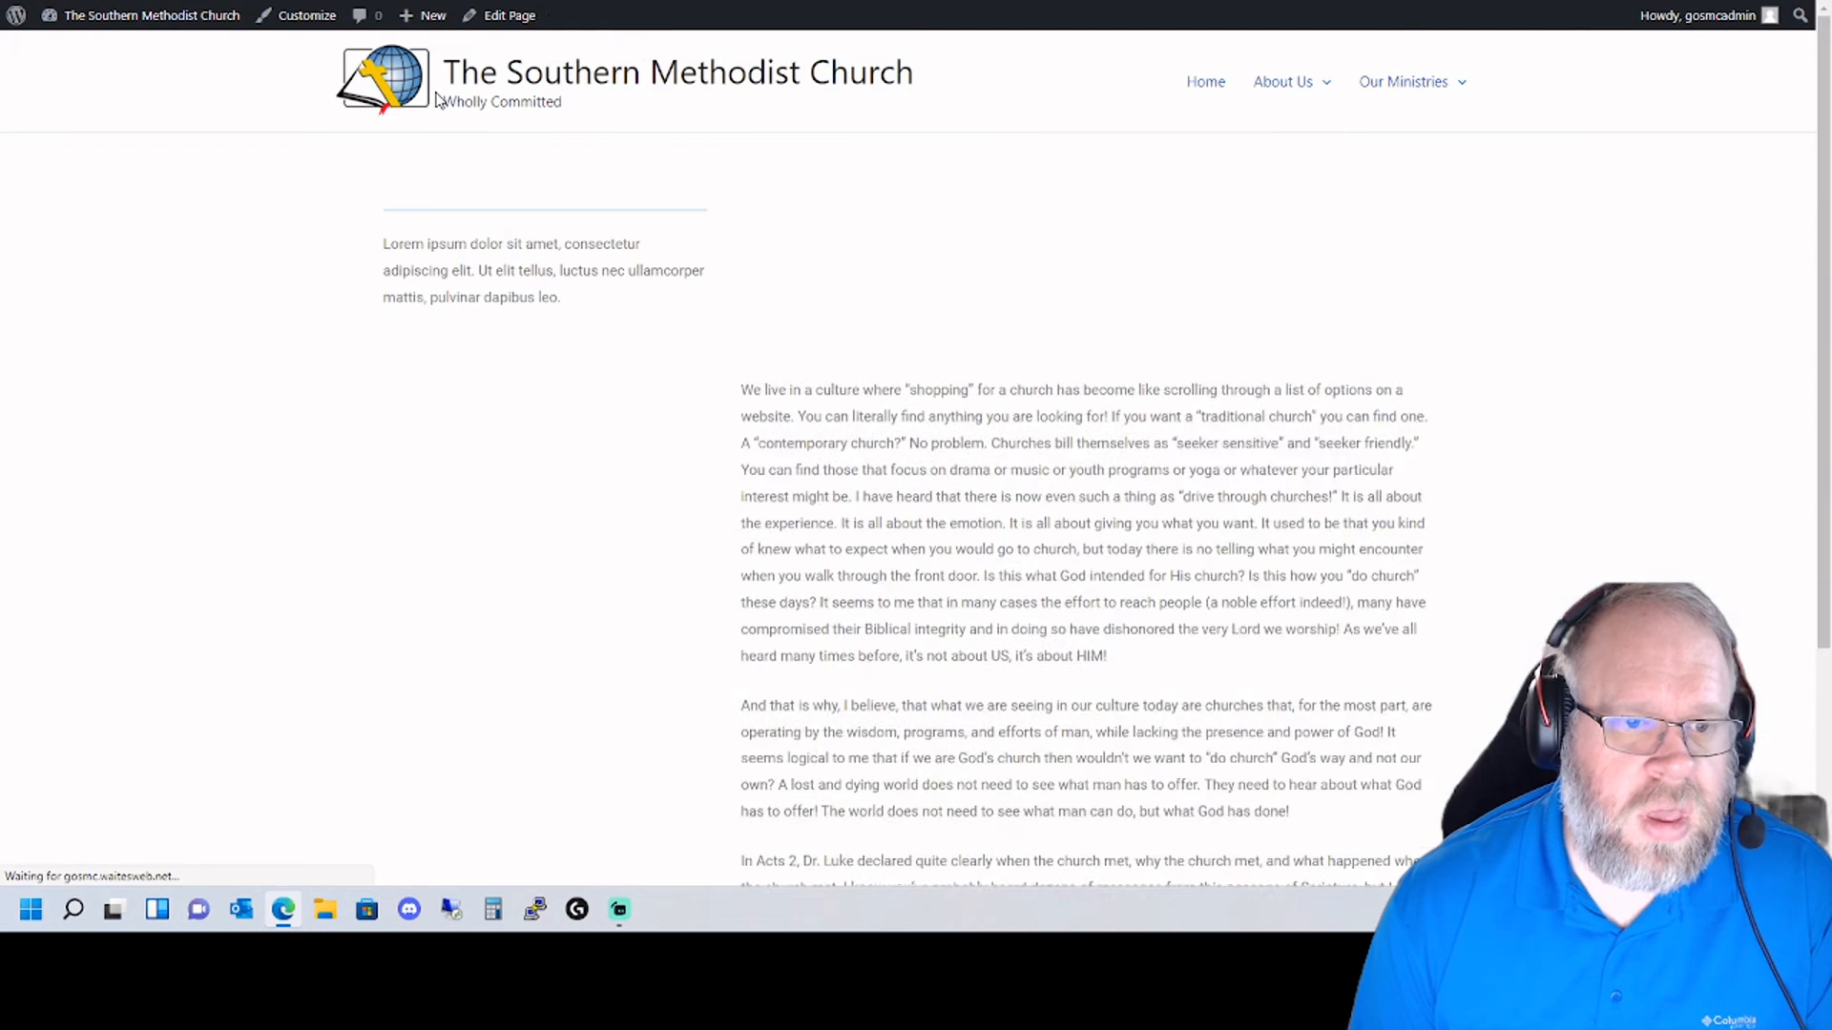
mouse_move(1297, 91)
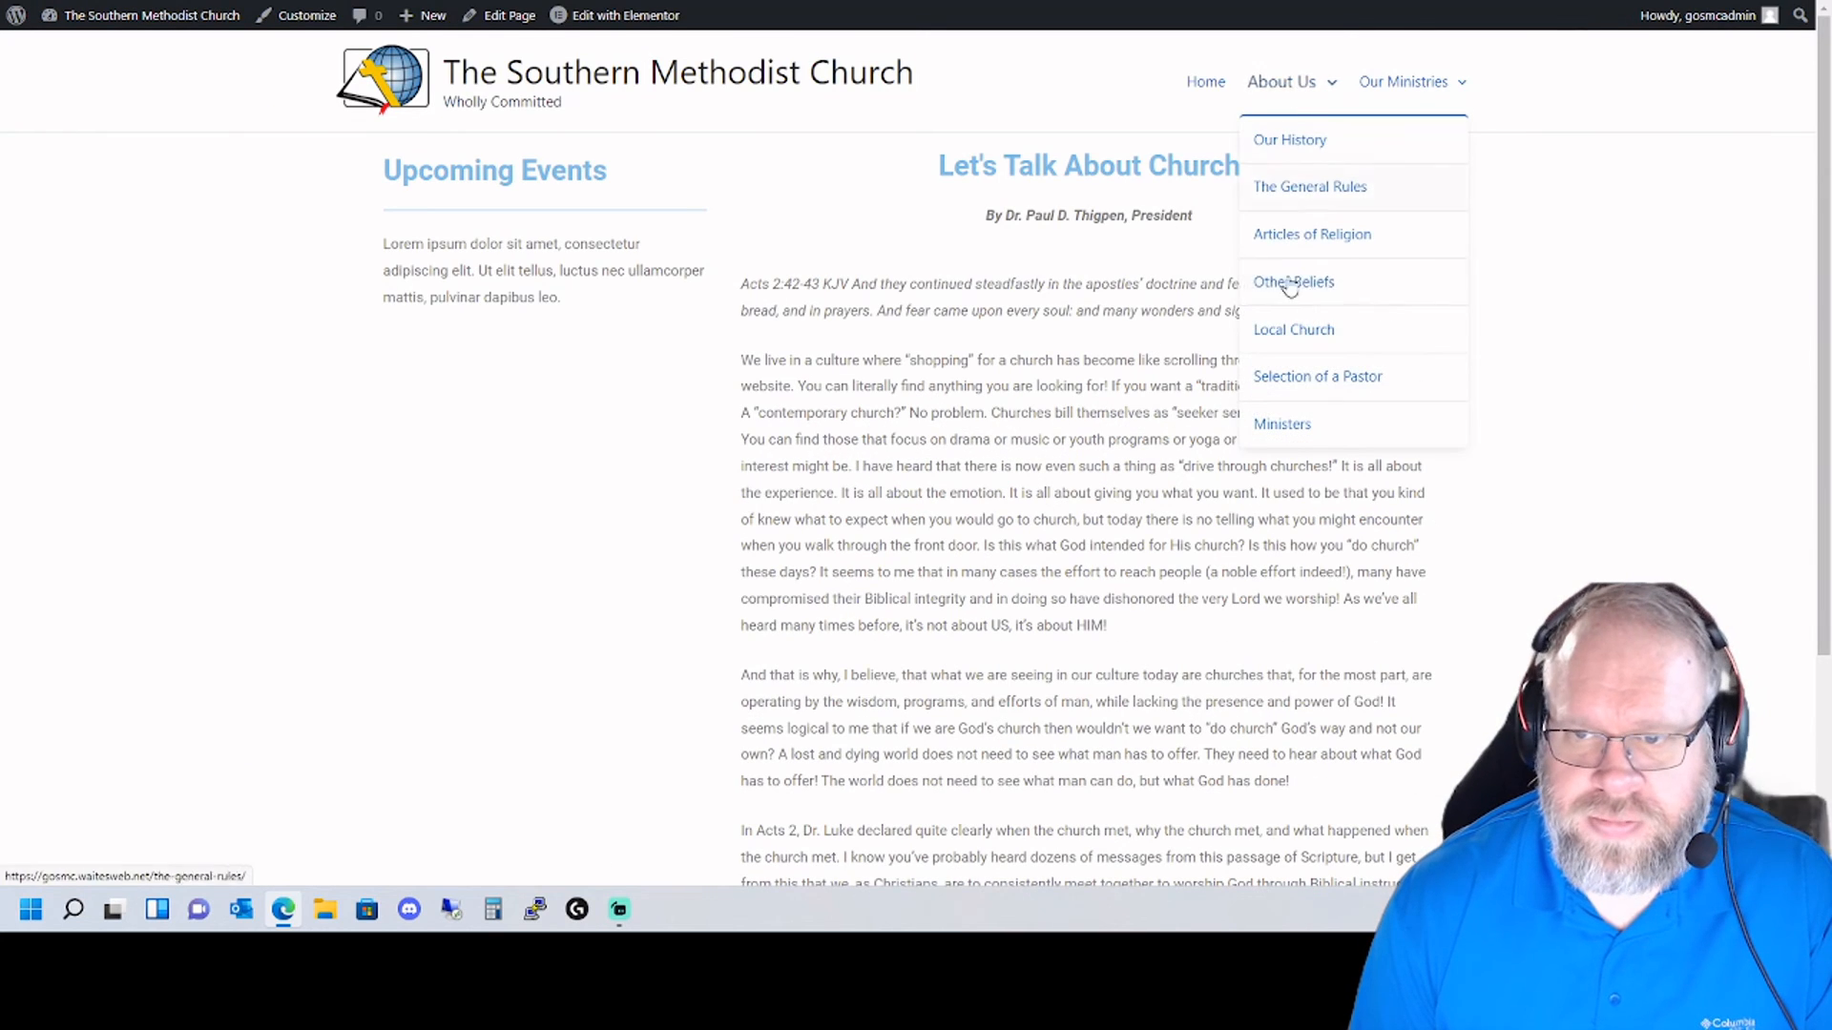
click(1312, 191)
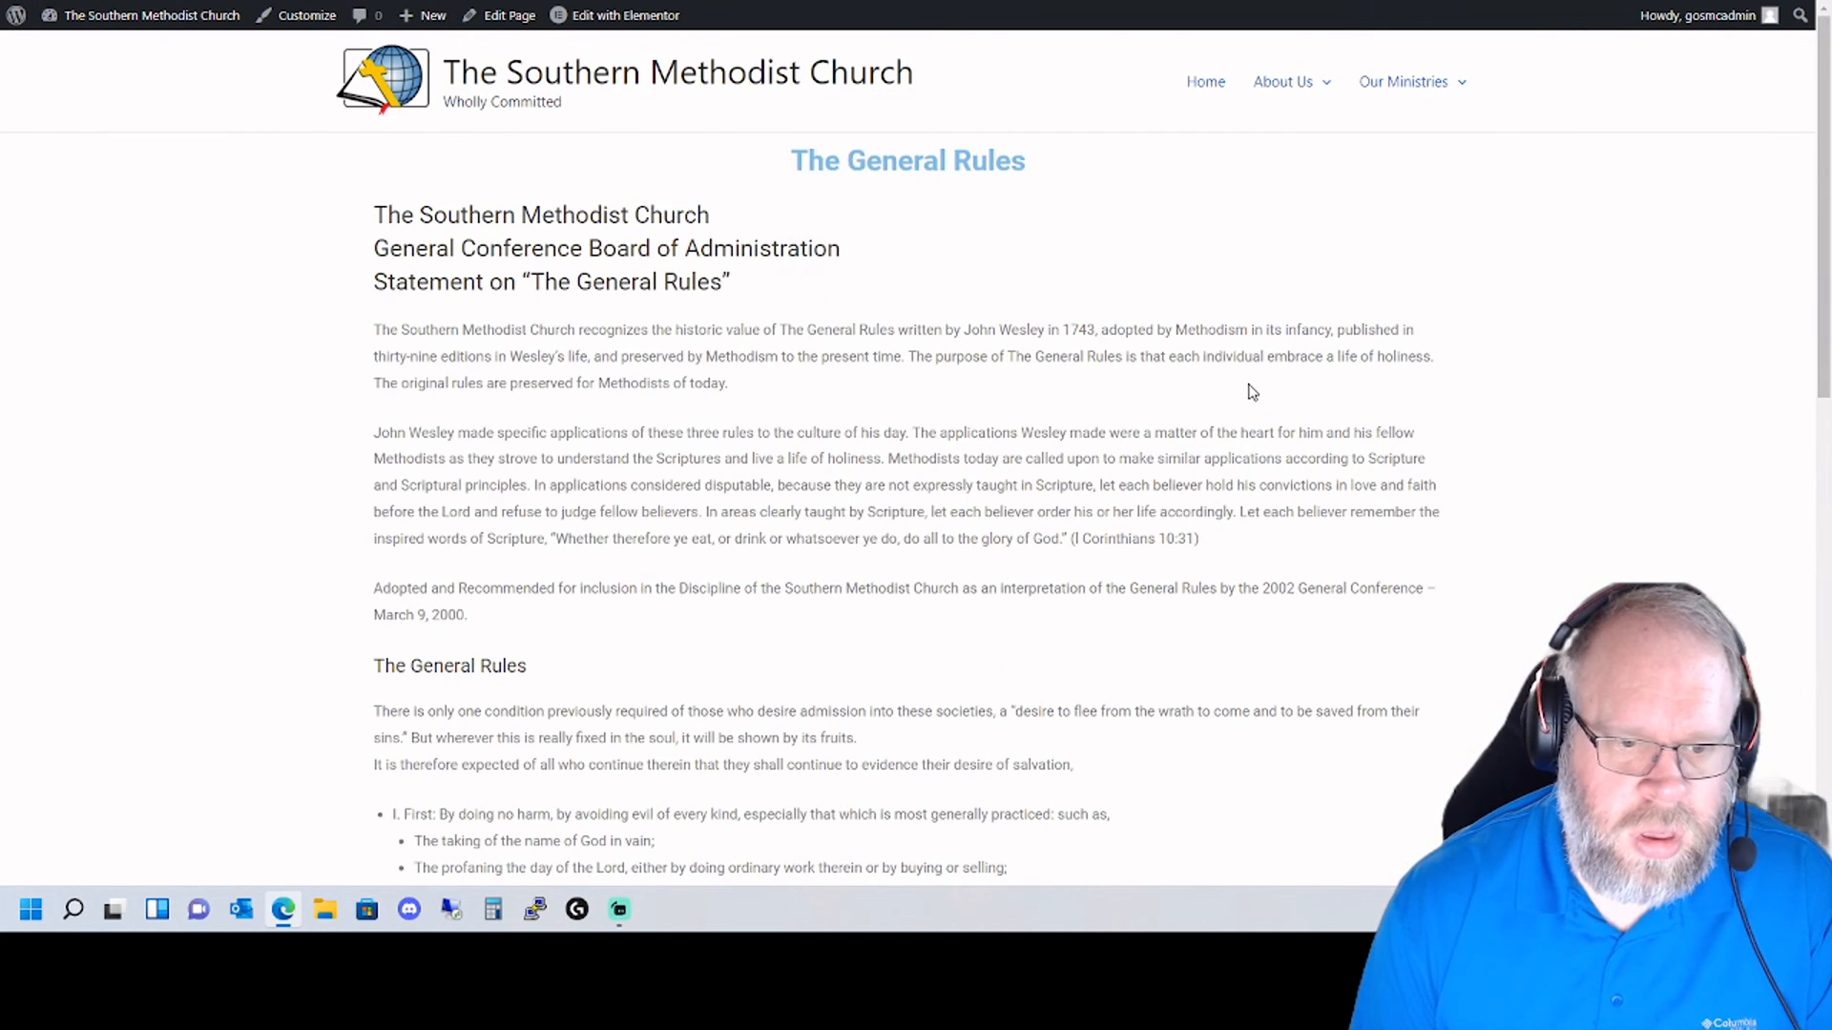
- Review the published General Rules page, checking the headings, nested bullets, Roman numerals and closing paragraph
scroll(1252, 392, down, 3)
scroll(1251, 392, down, 2)
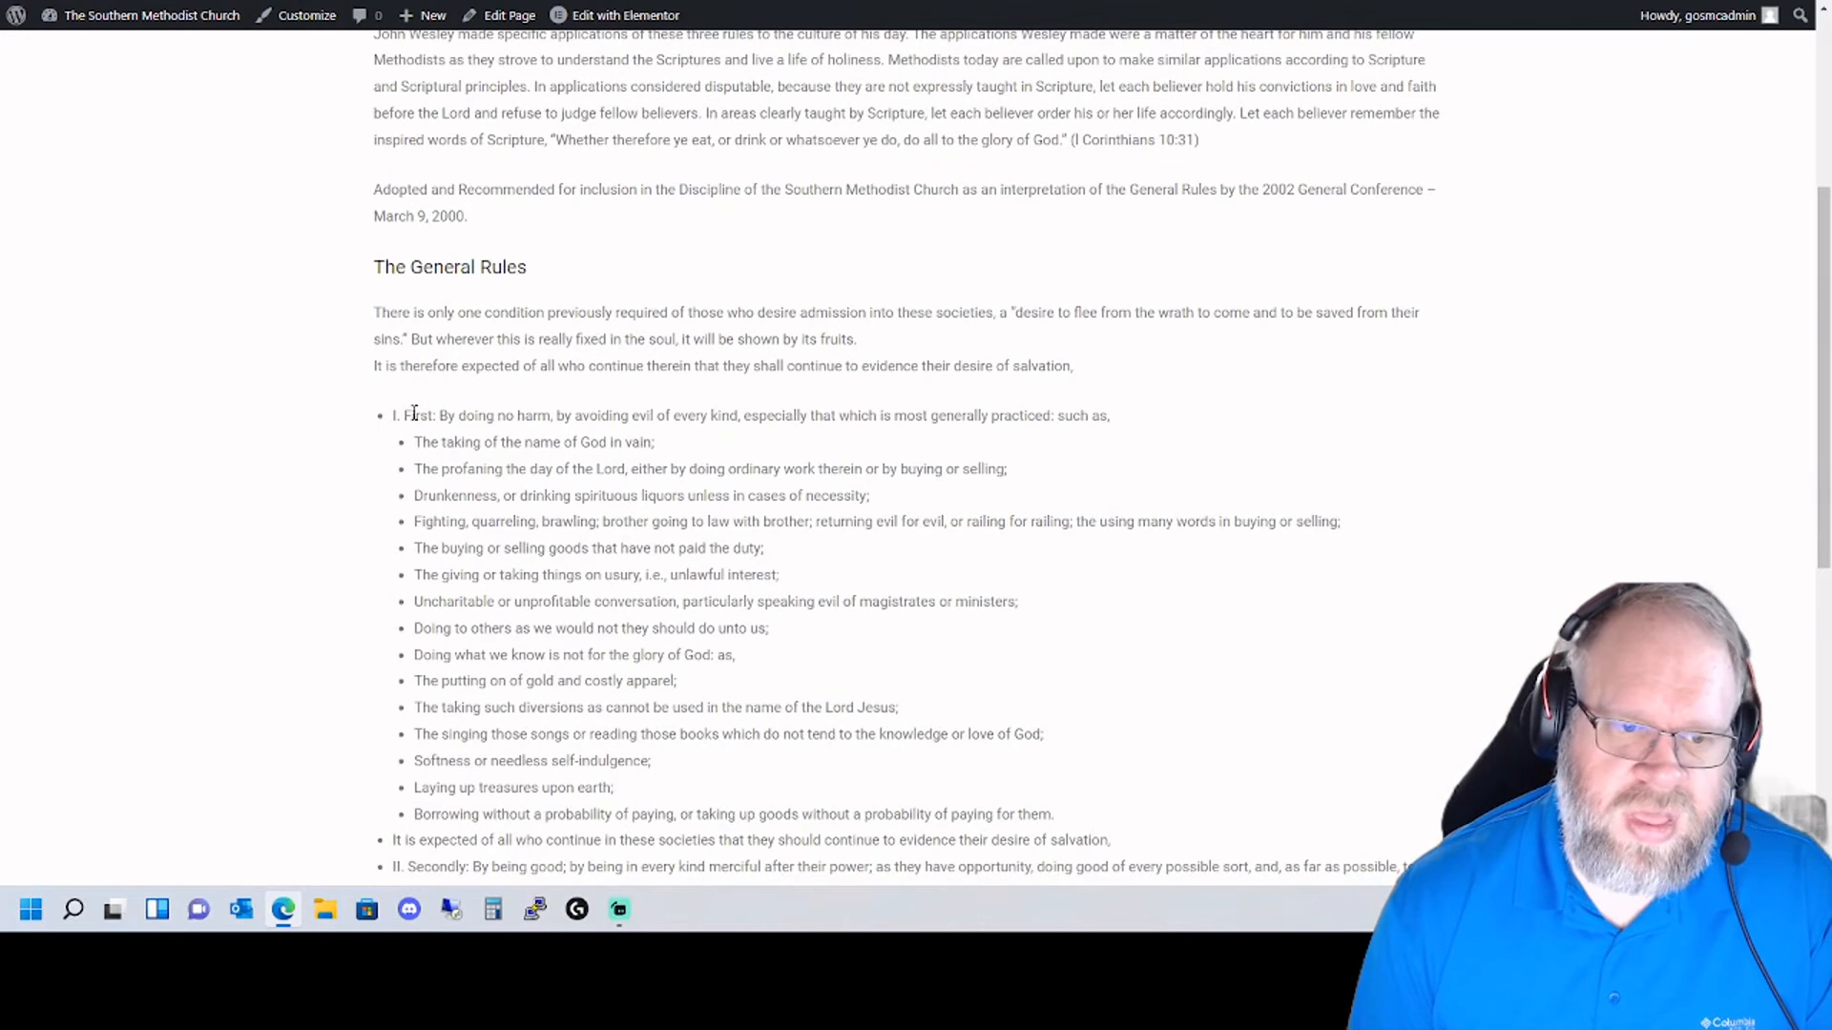
scroll(573, 465, down, 4)
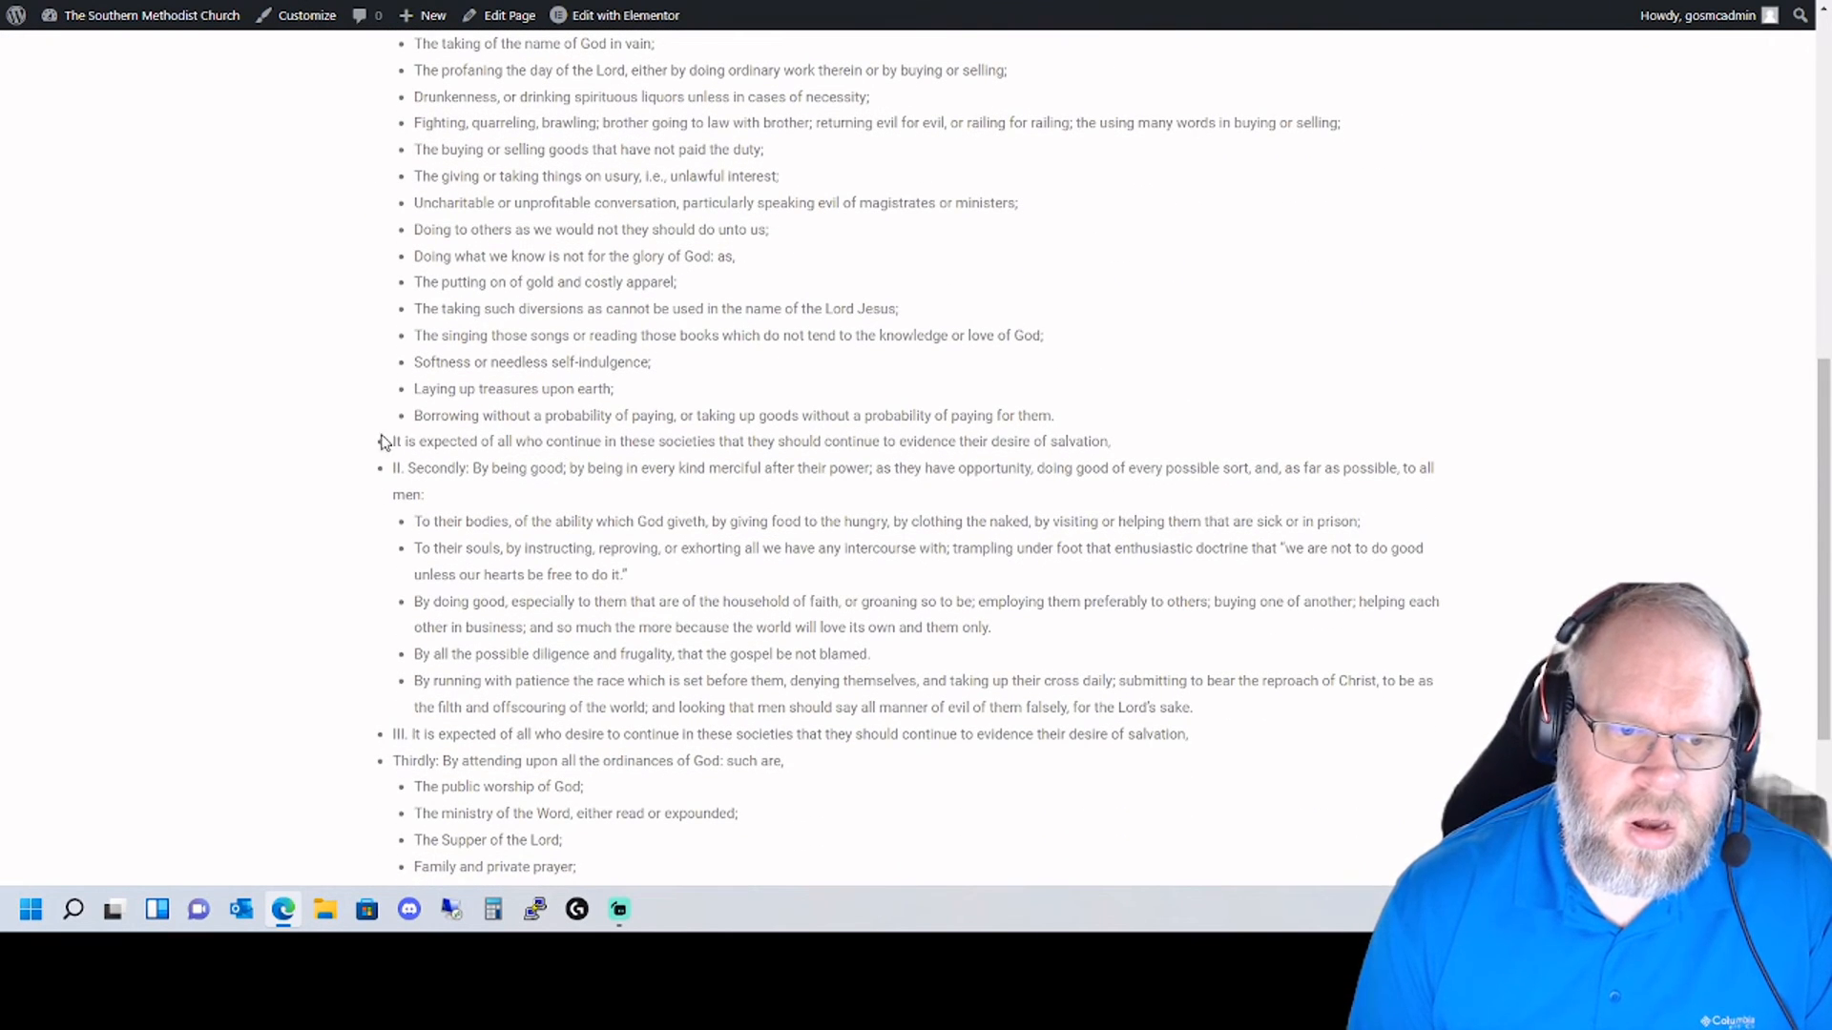
scroll(383, 441, down, 3)
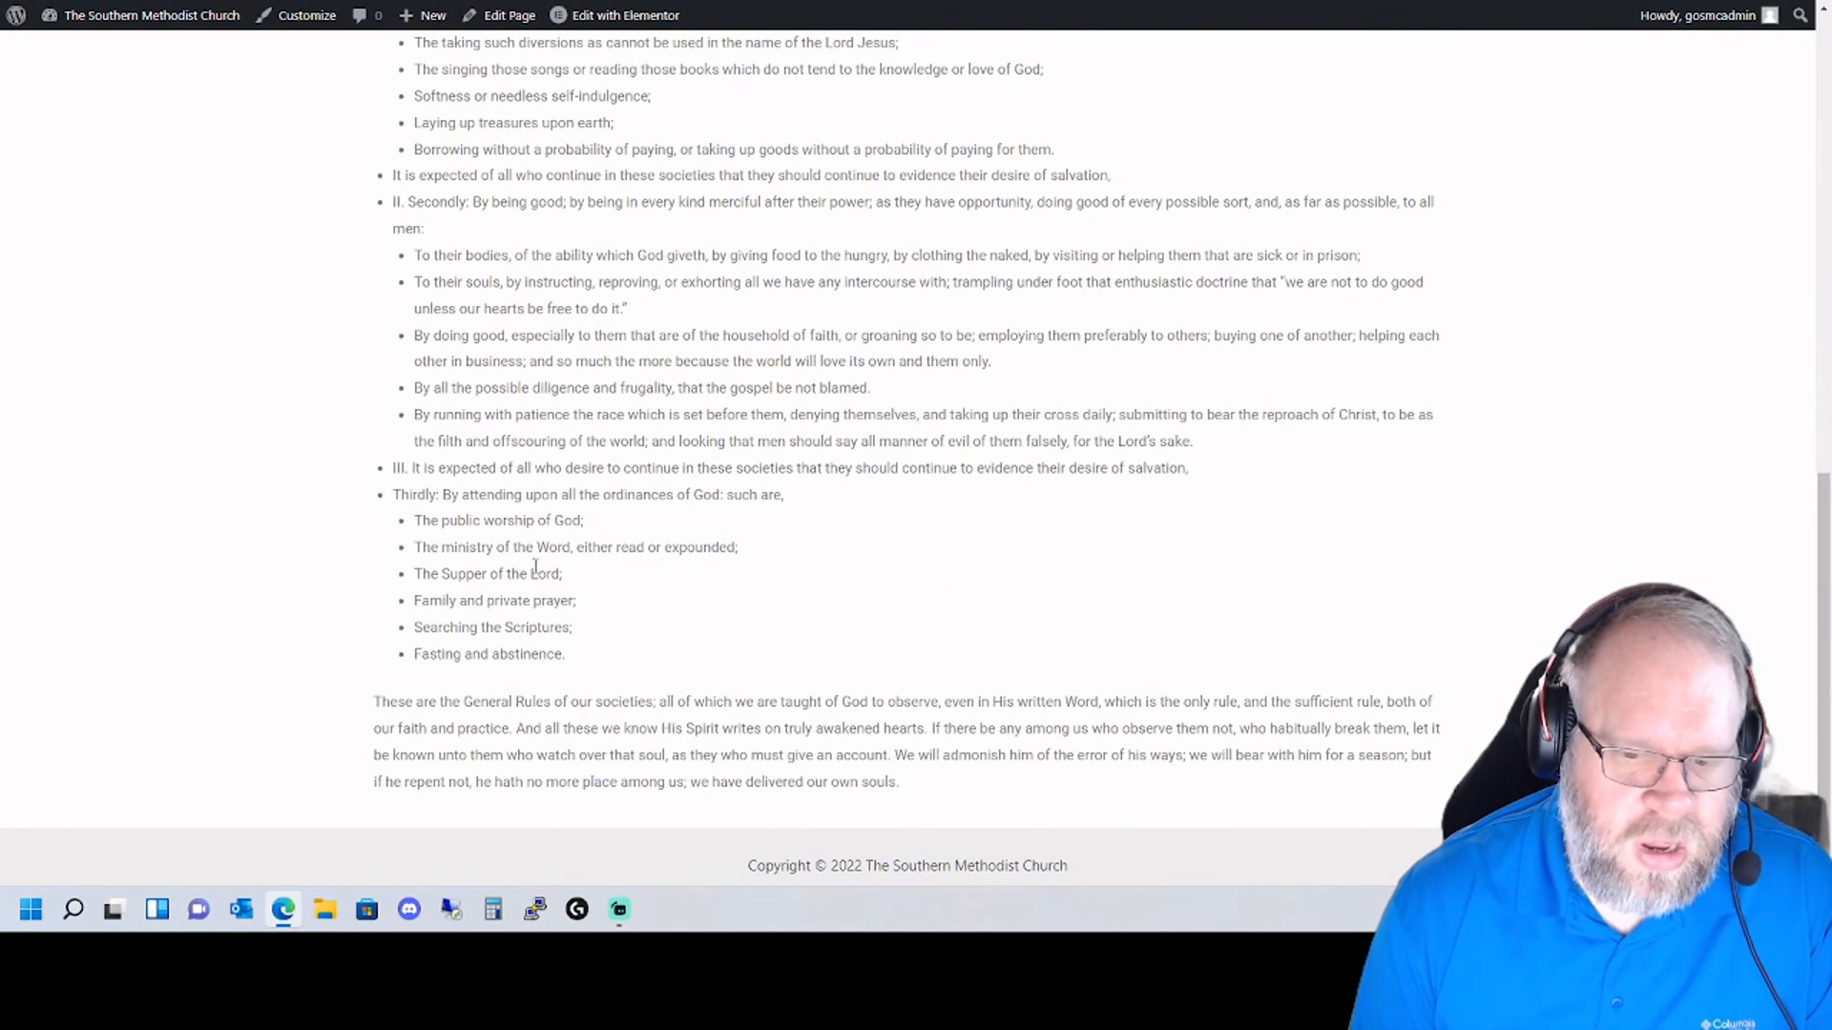
scroll(599, 544, up, 4)
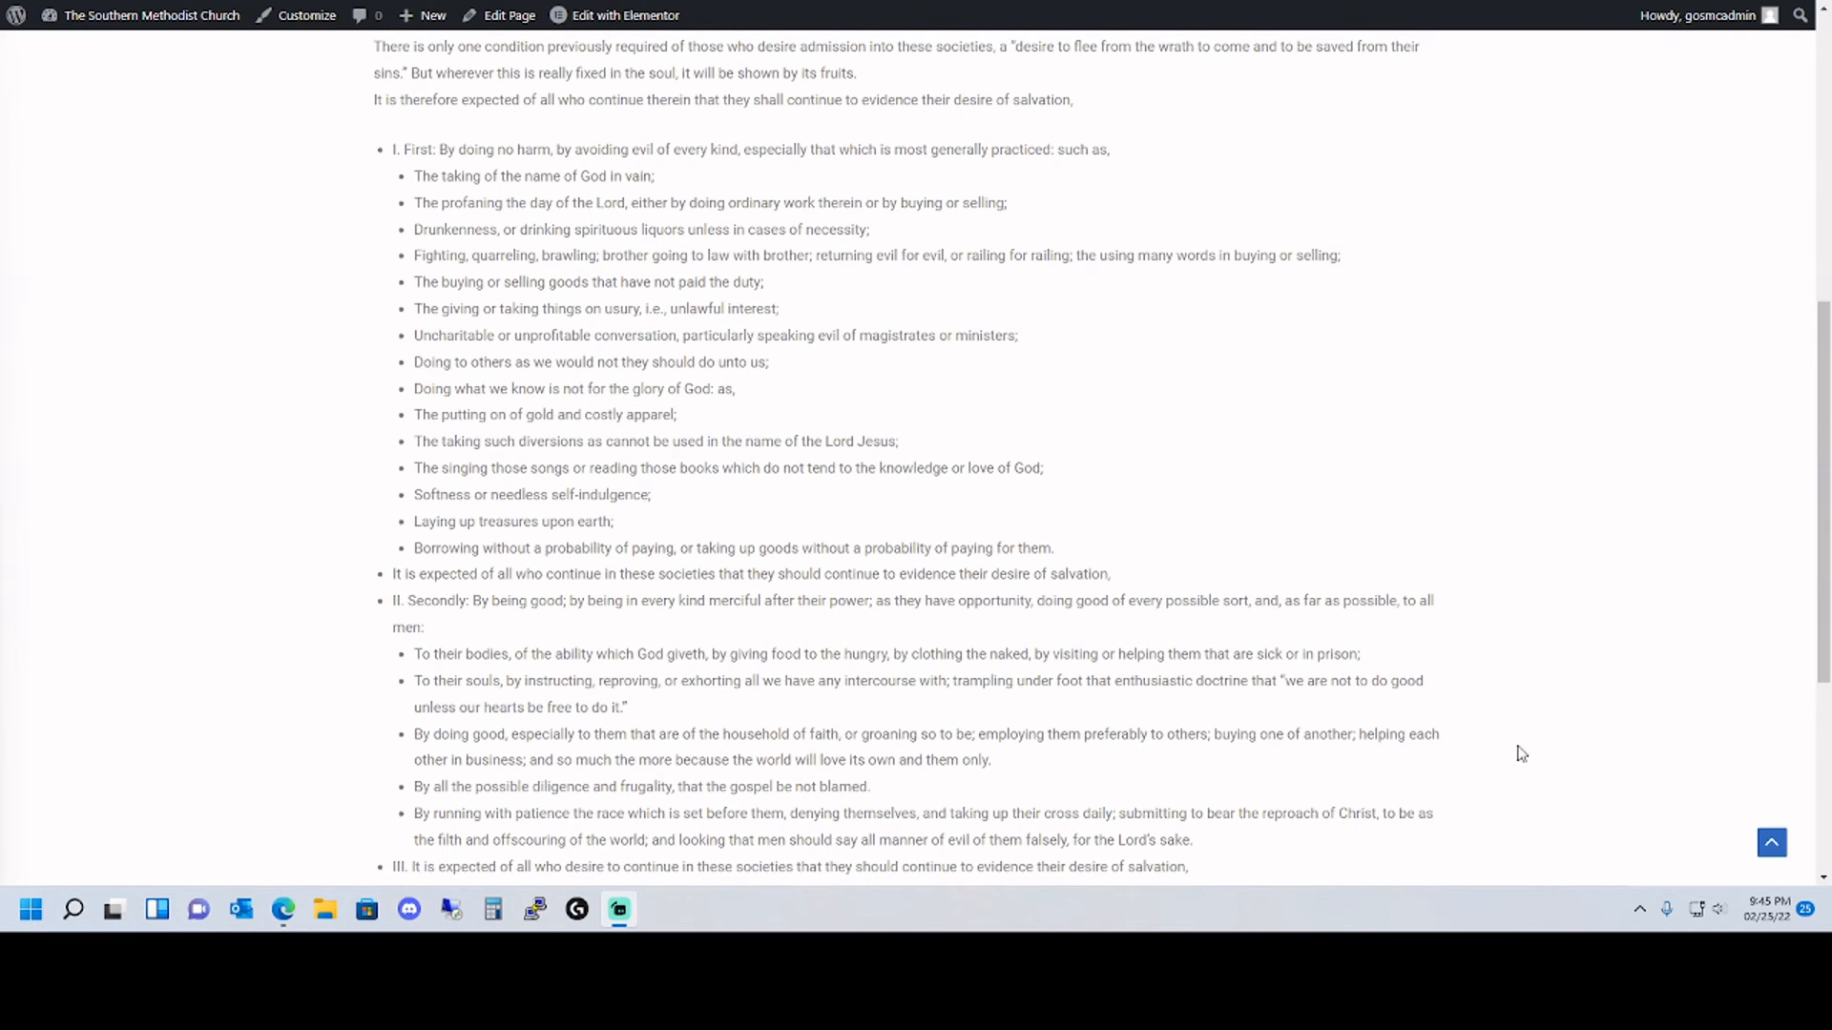
- Test the live page's back-to-top feature repeatedly from different depths of the General Rules text
click(1771, 843)
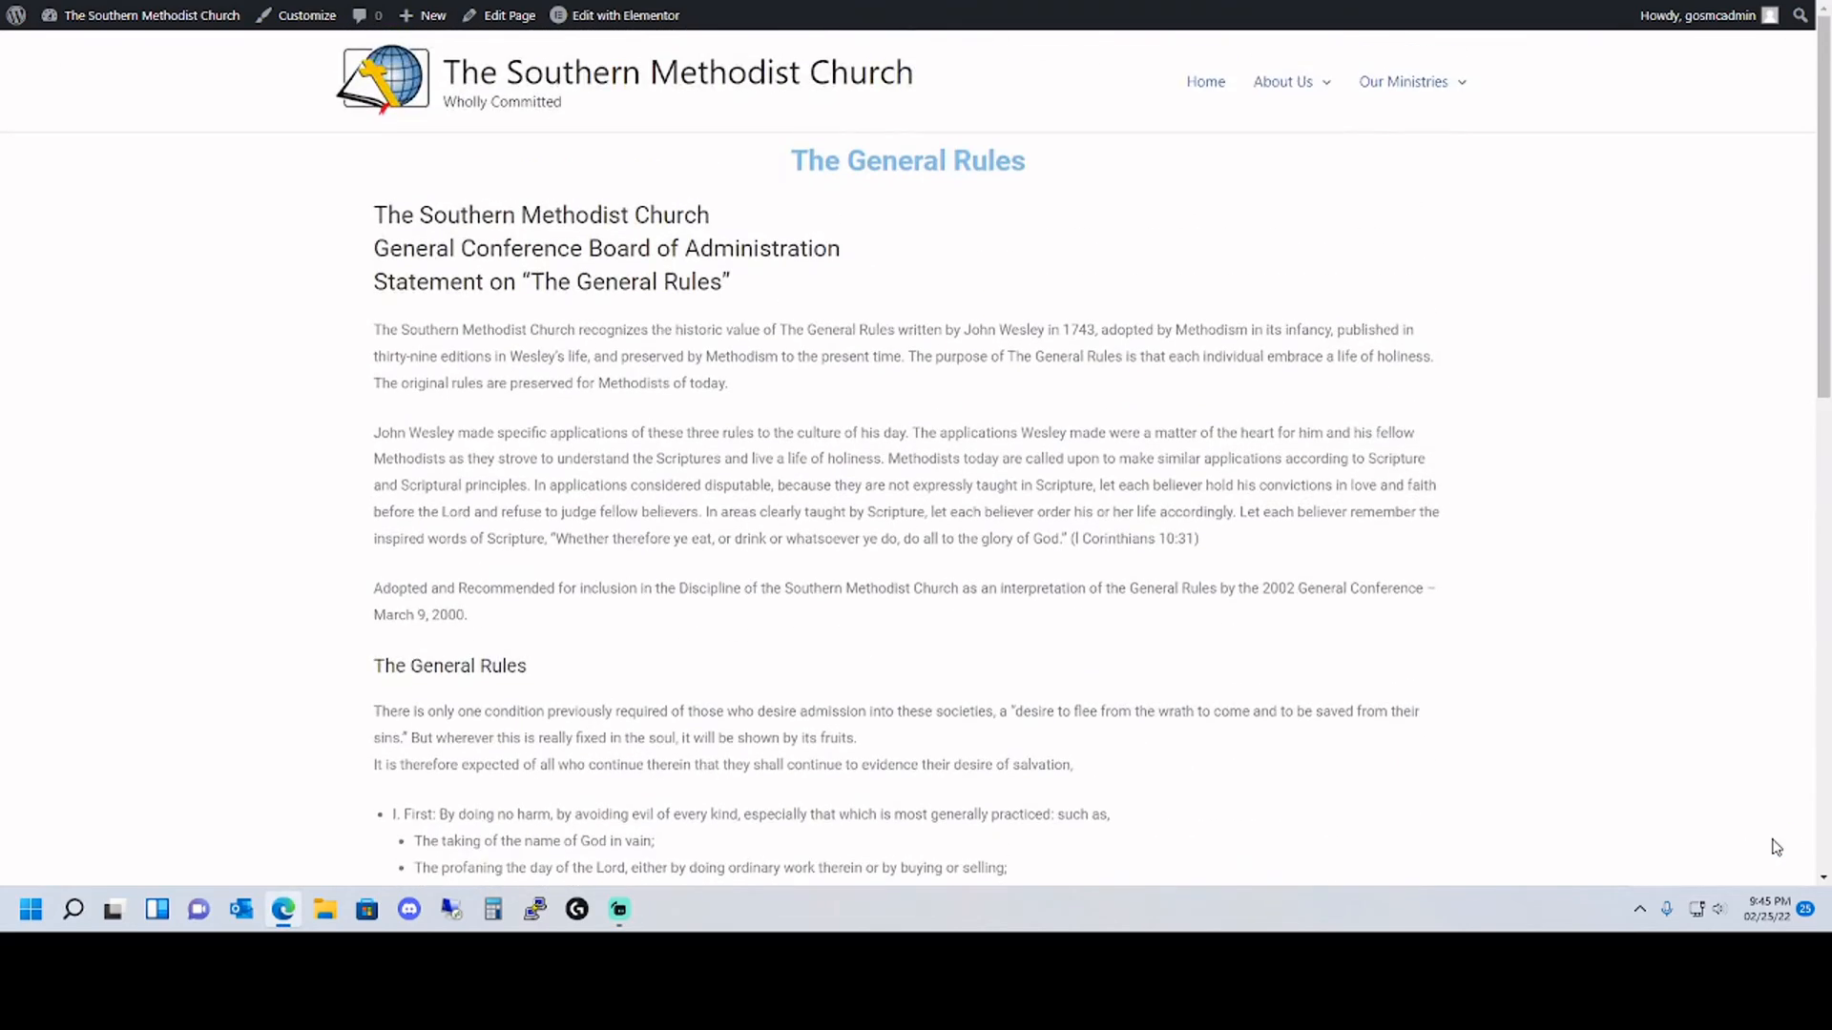
scroll(1398, 728, down, 15)
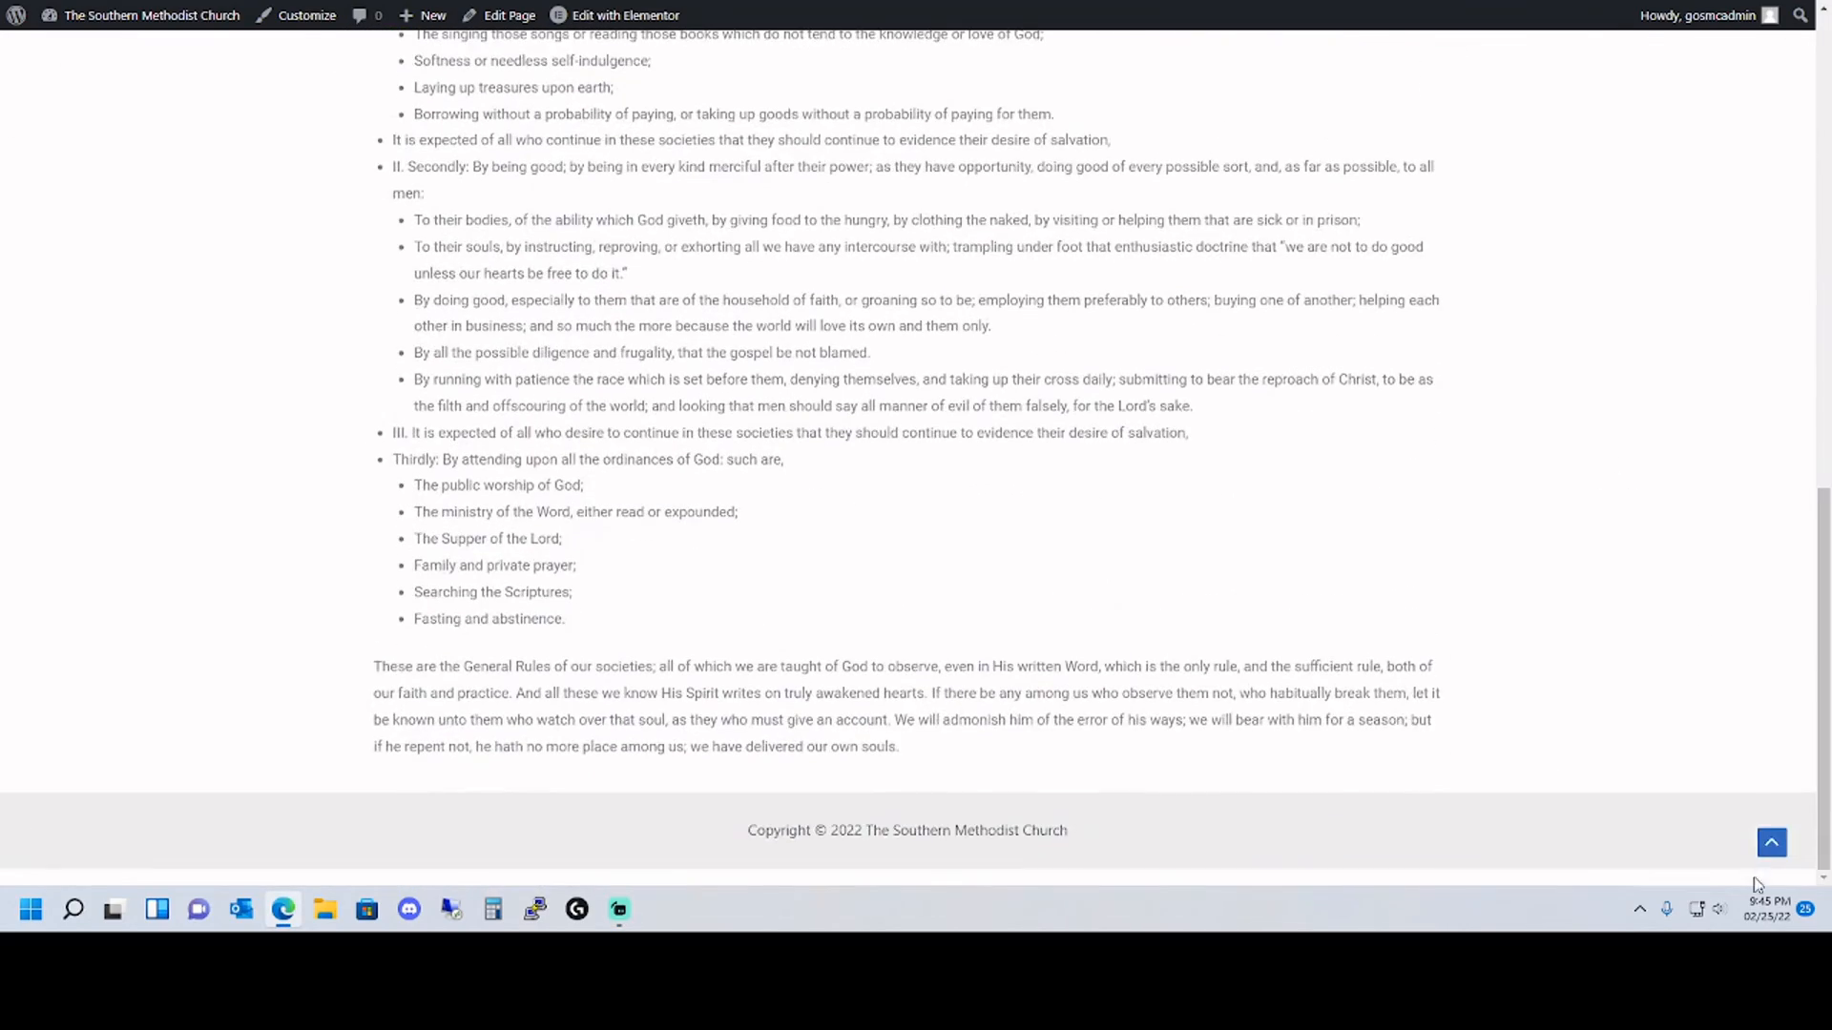
click(1771, 844)
scroll(1663, 703, down, 7)
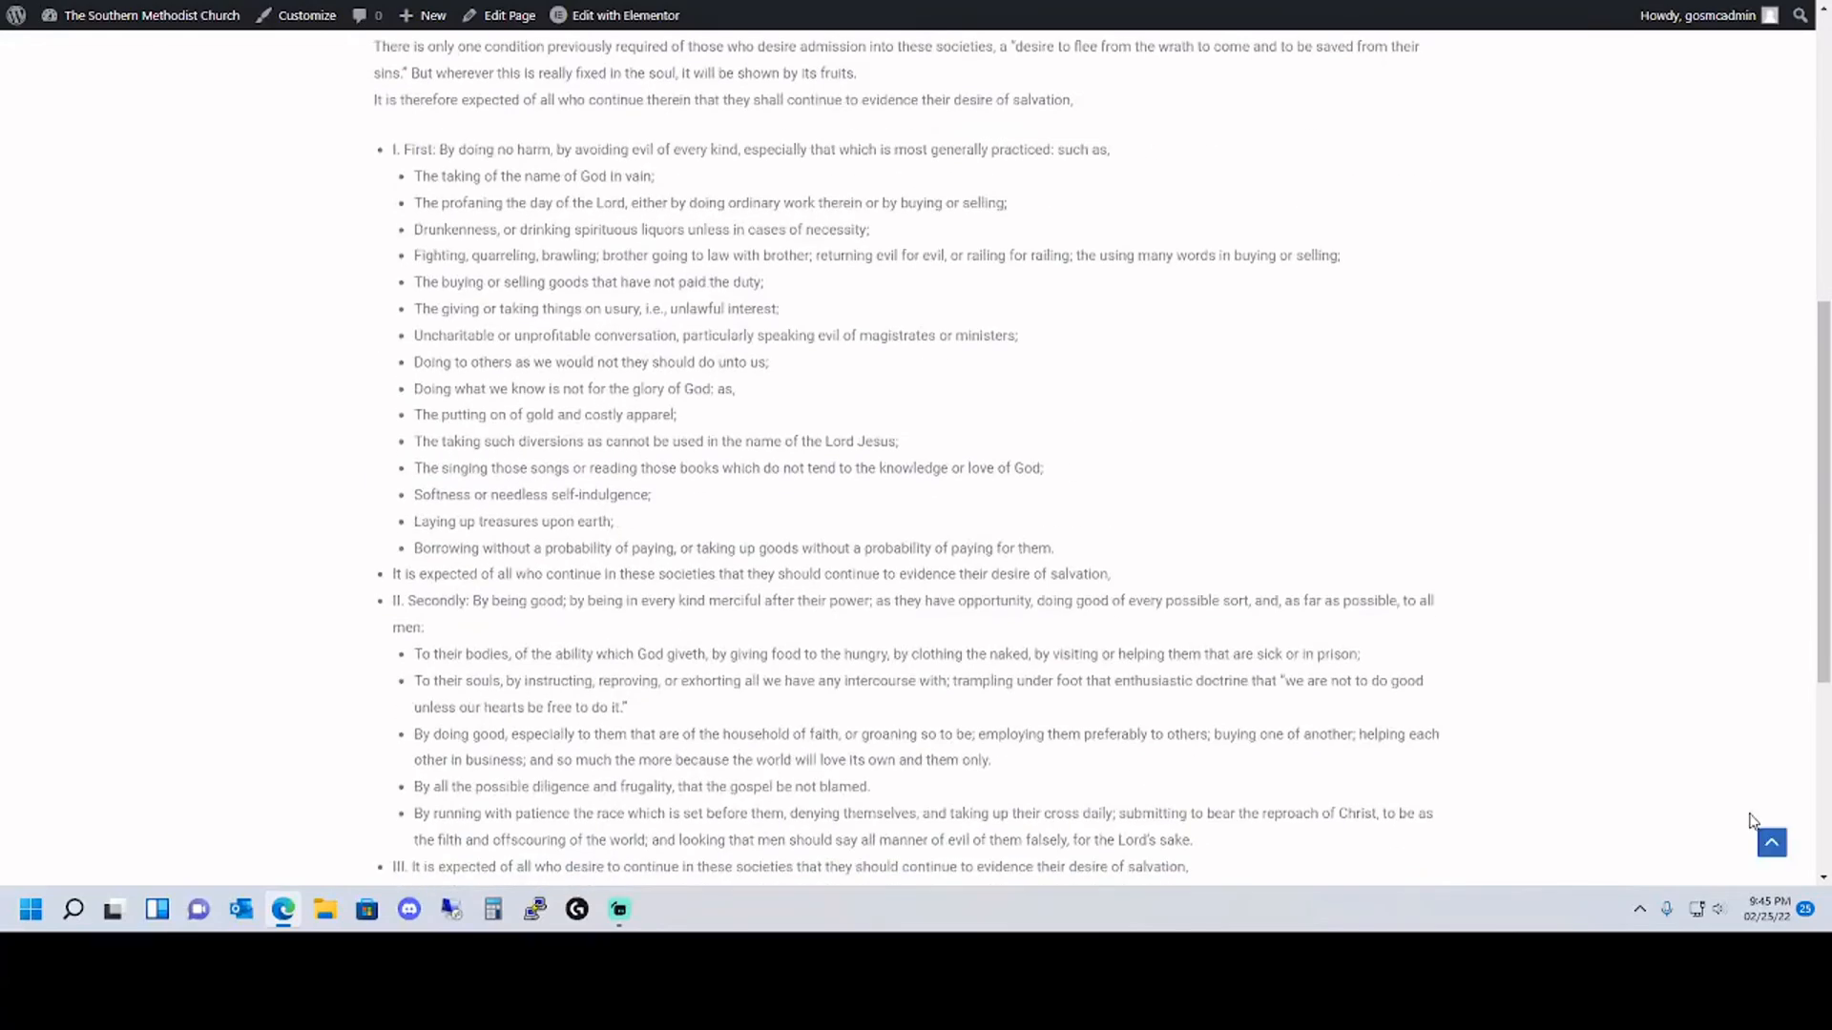
click(1772, 843)
scroll(1412, 762, down, 7)
scroll(1419, 759, down, 5)
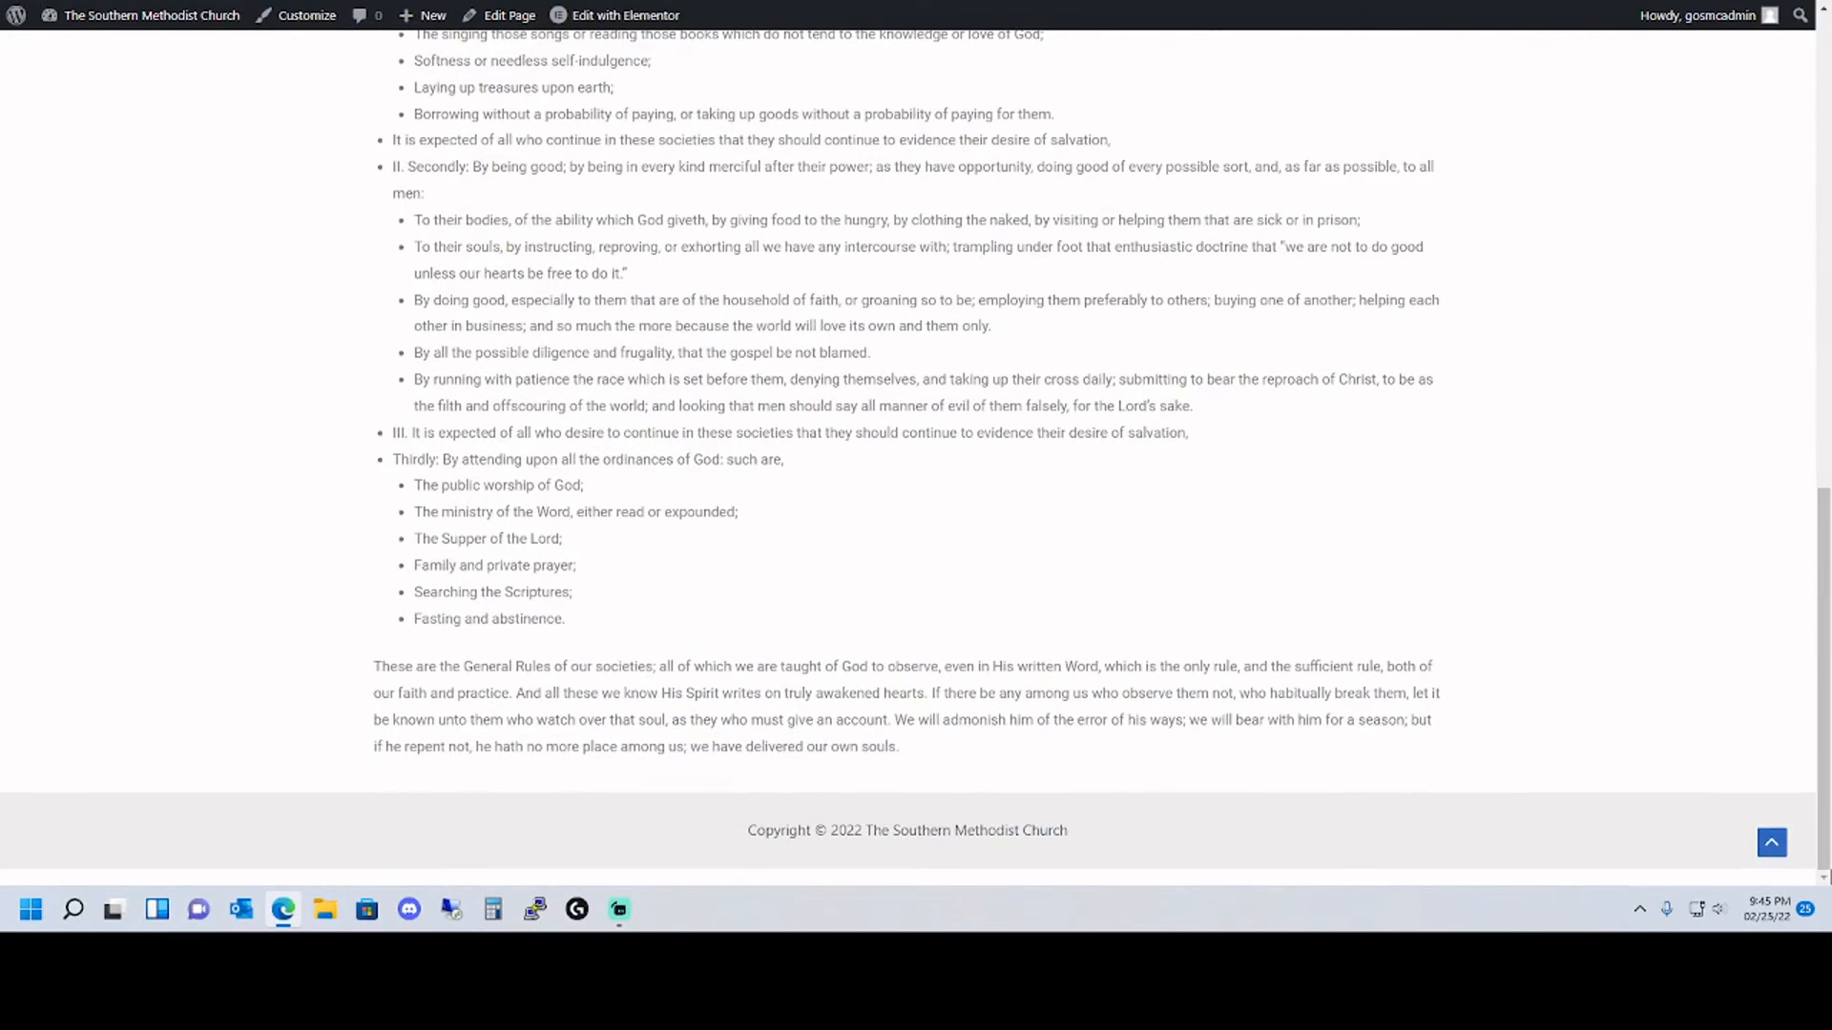
click(1771, 844)
mouse_move(1480, 98)
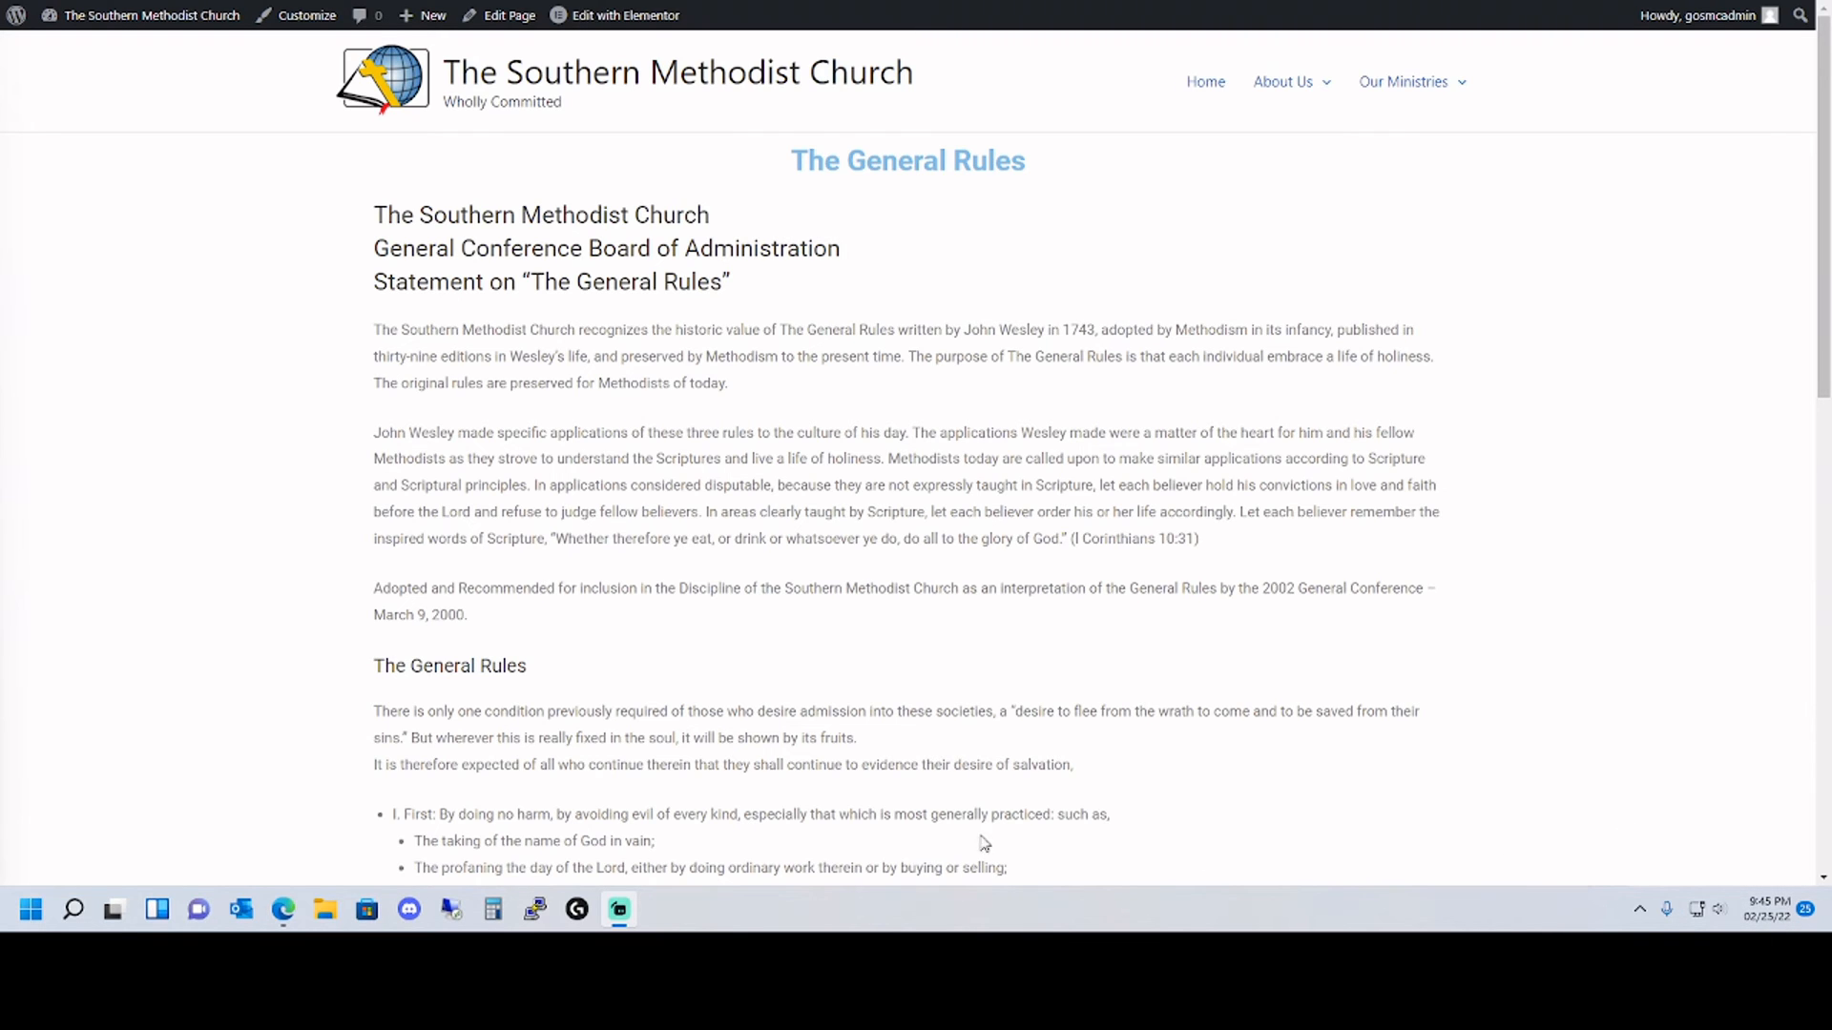
- Look over the nested bullet lists on the live General Rules page once more
click(1101, 768)
scroll(1107, 768, down, 7)
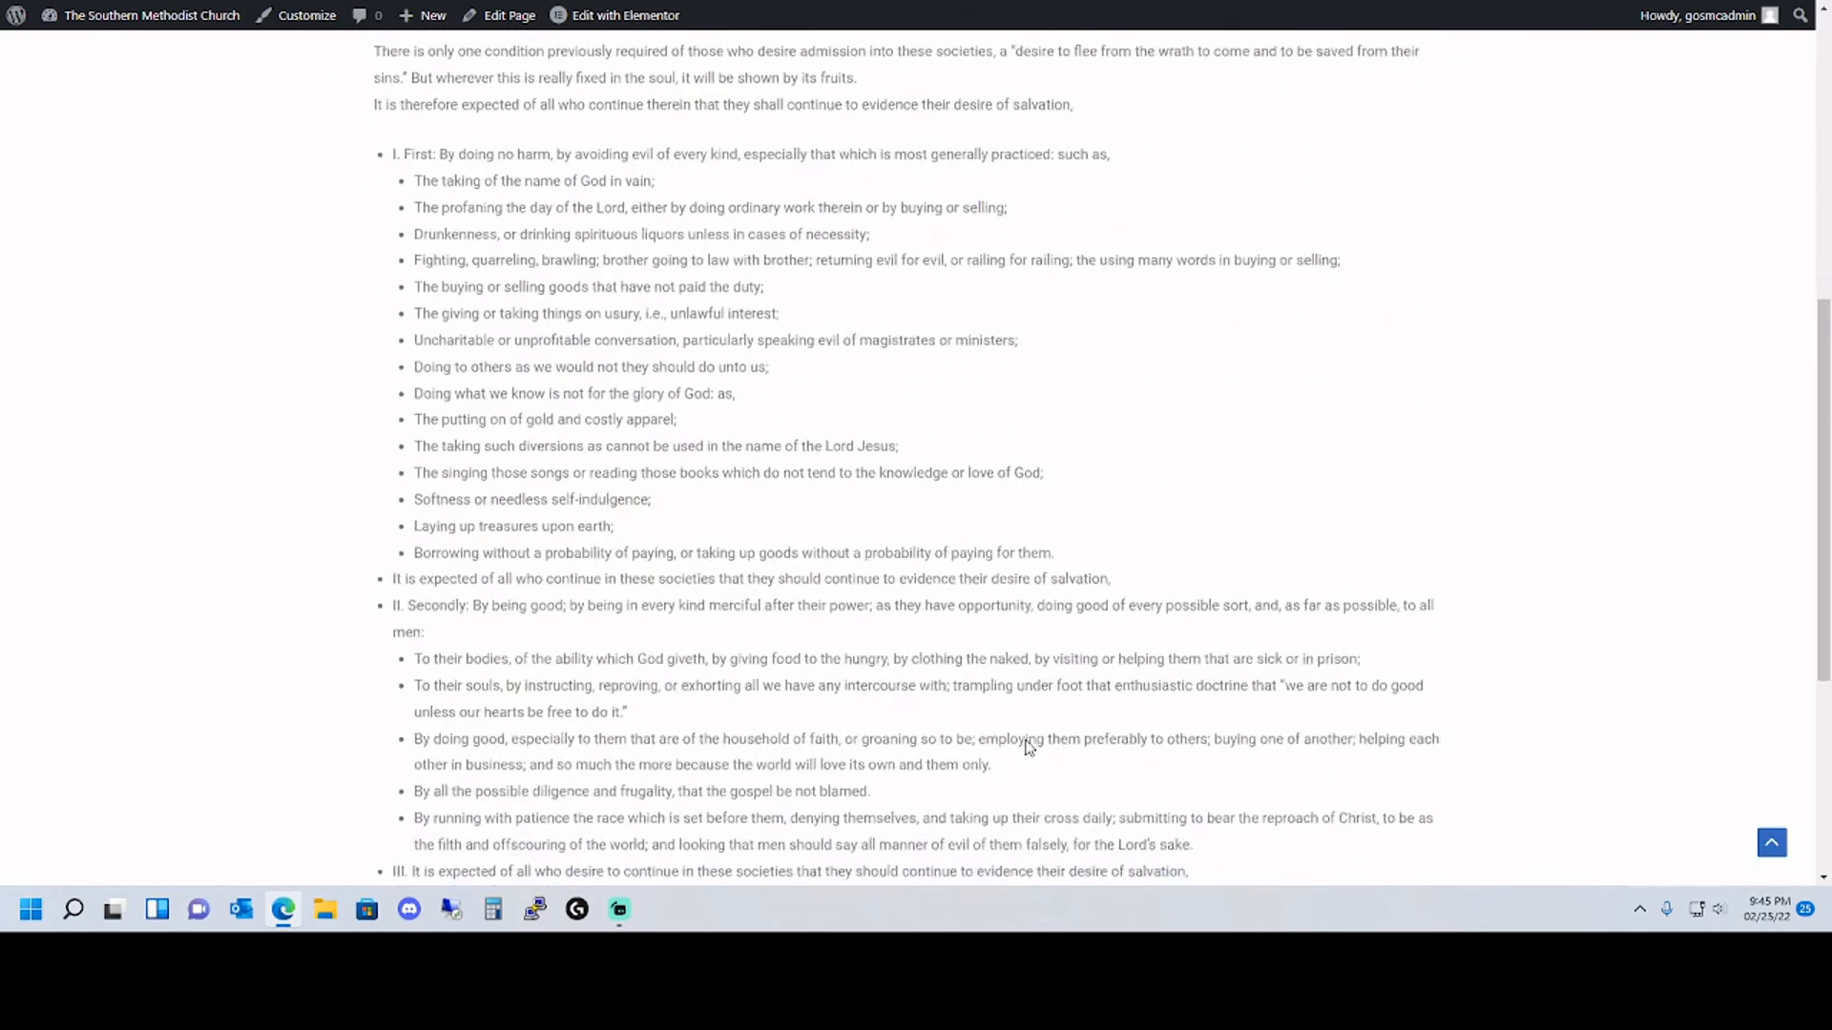
scroll(1029, 747, down, 3)
scroll(1028, 747, up, 10)
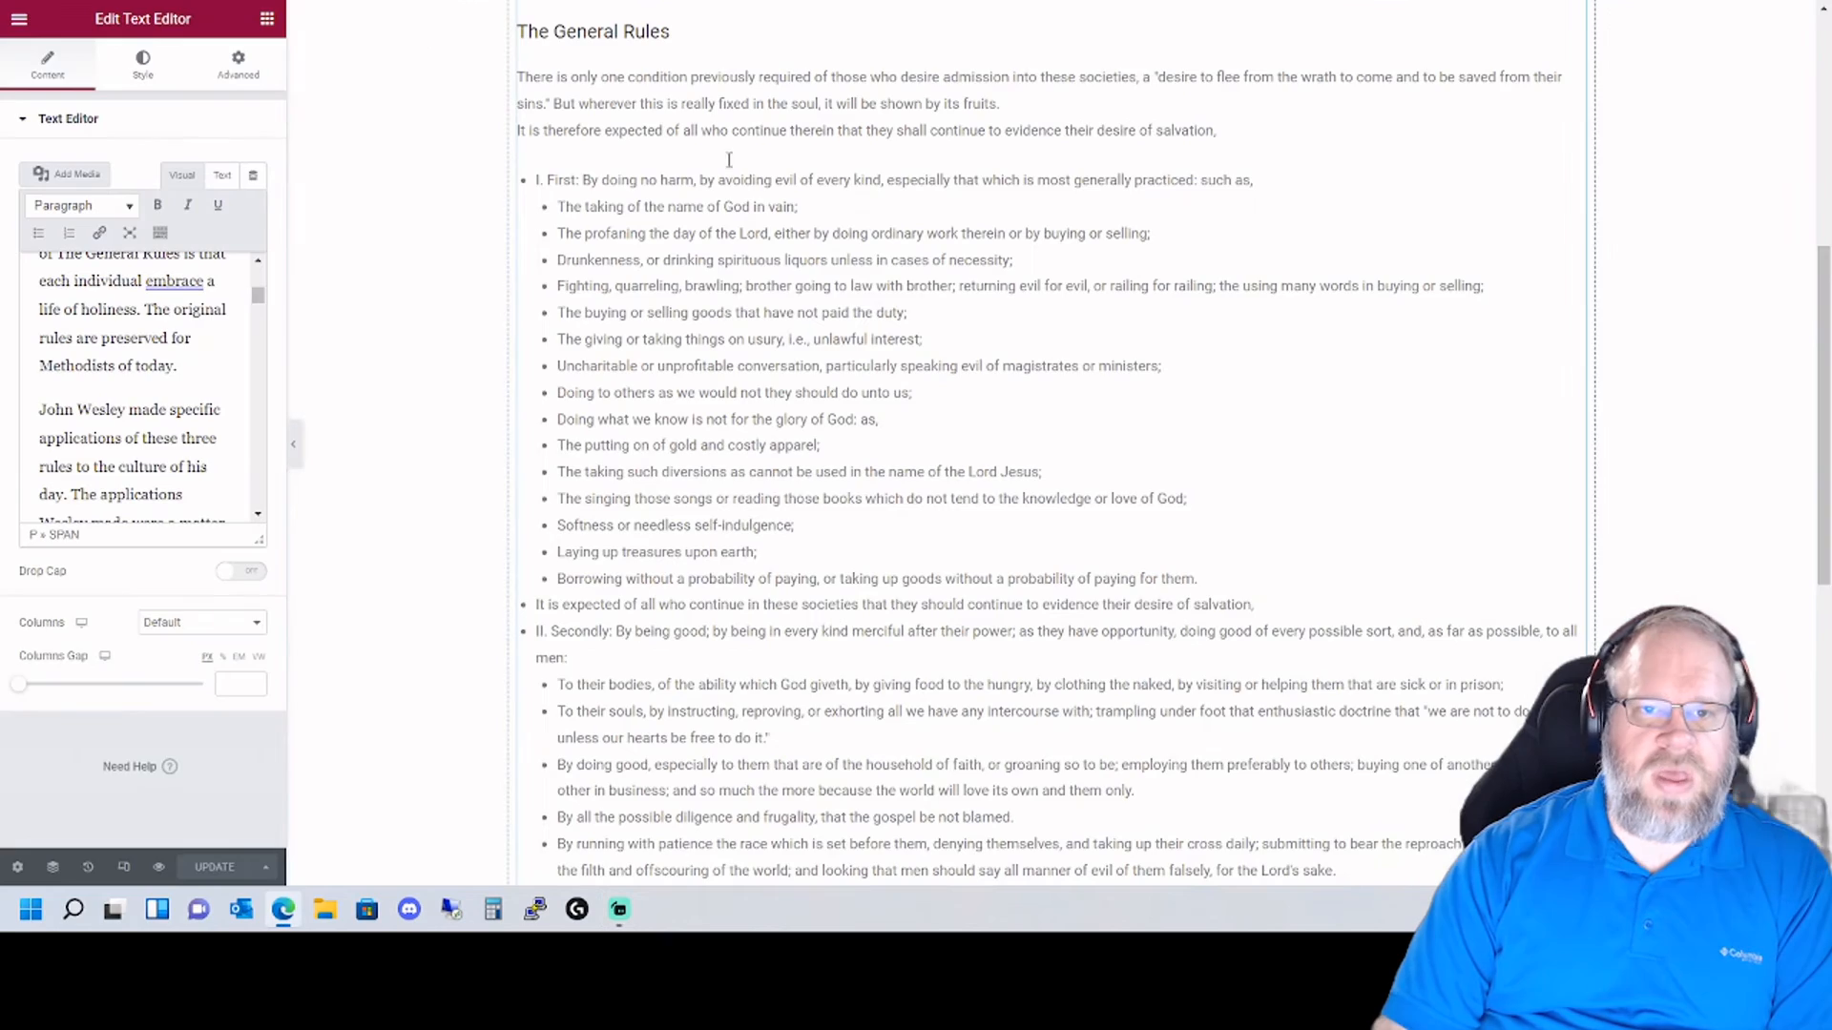
- Exit the Elementor editor for The General Rules and leave the WordPress page editor
scroll(415, 8, up, 6)
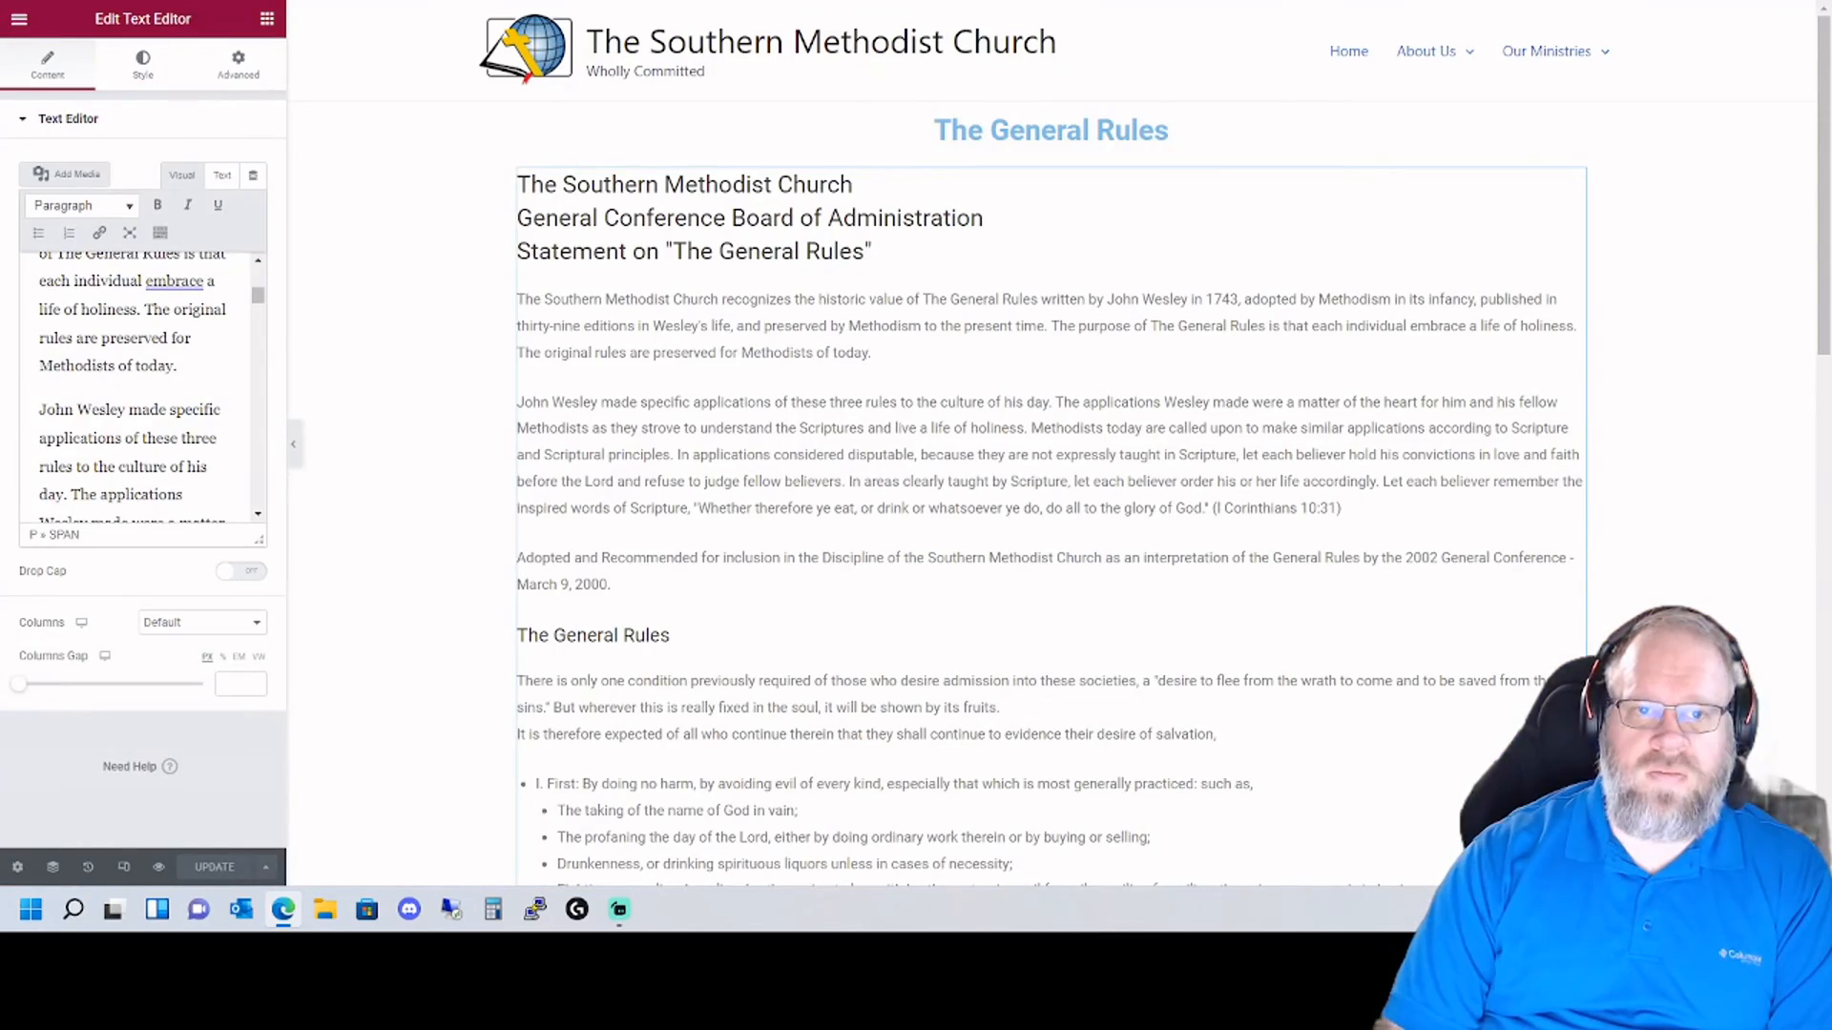
click(19, 18)
click(114, 353)
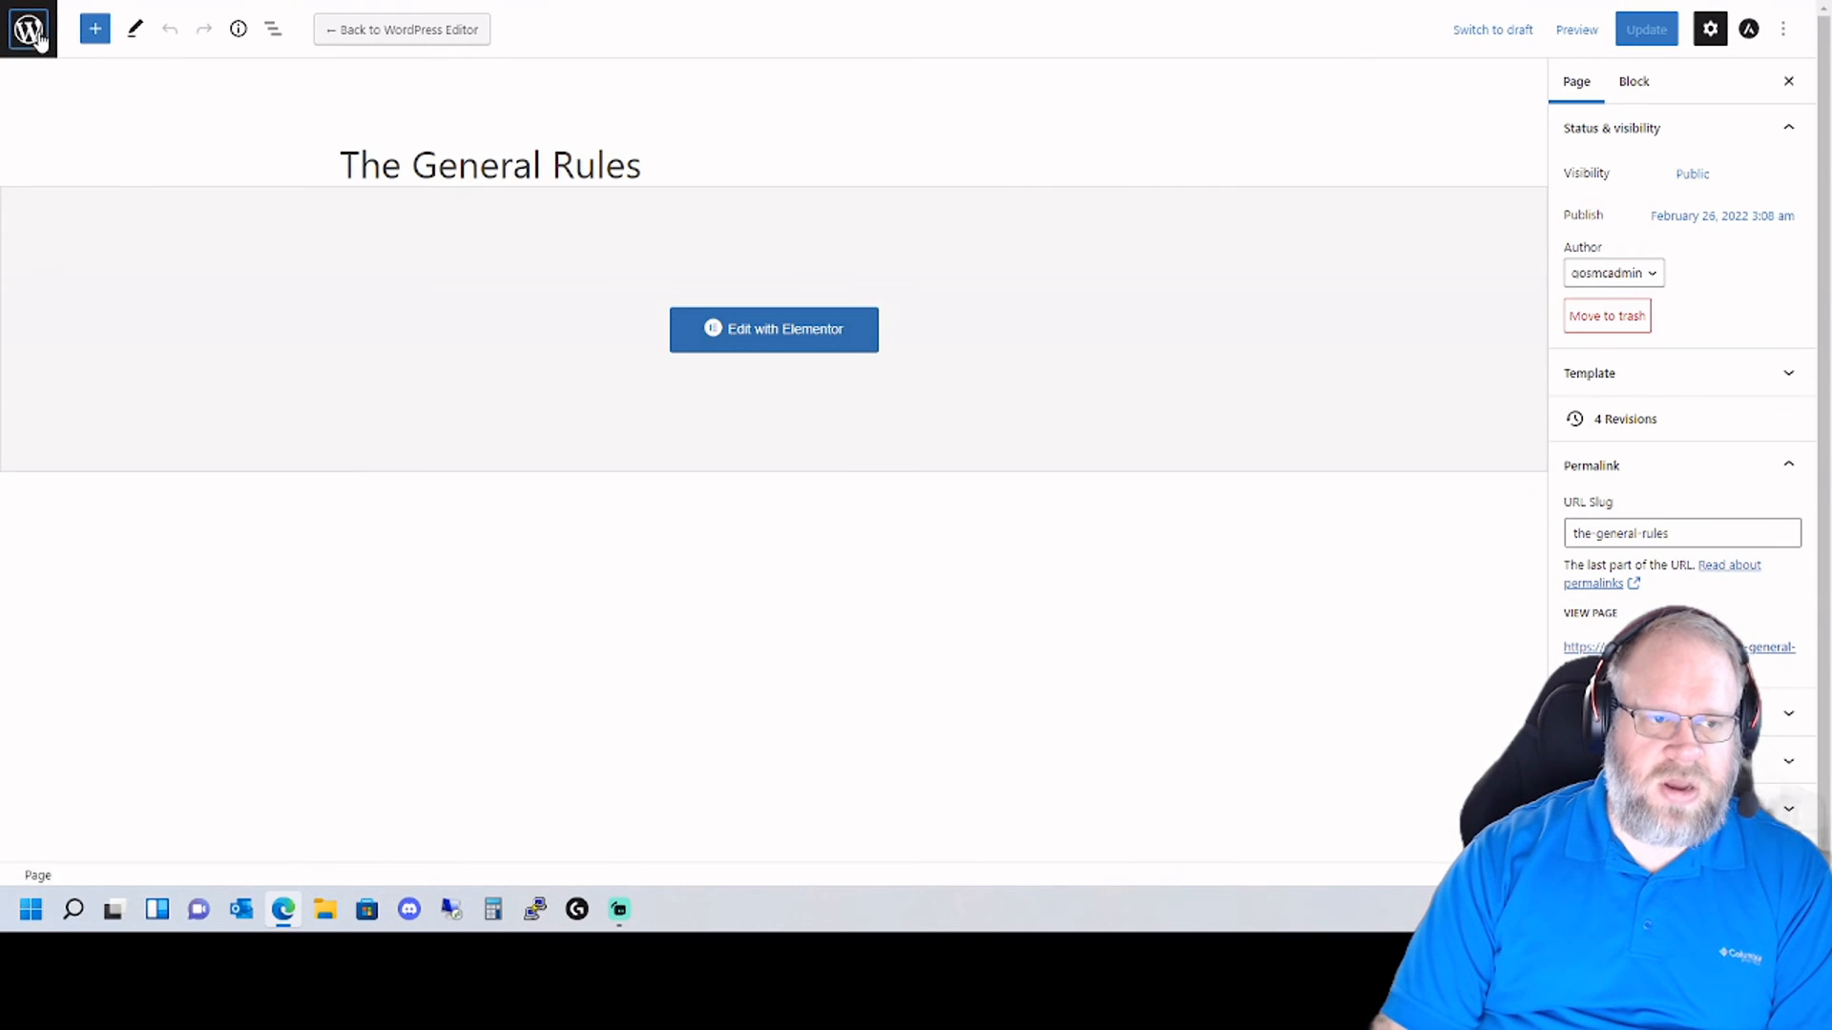
click(38, 36)
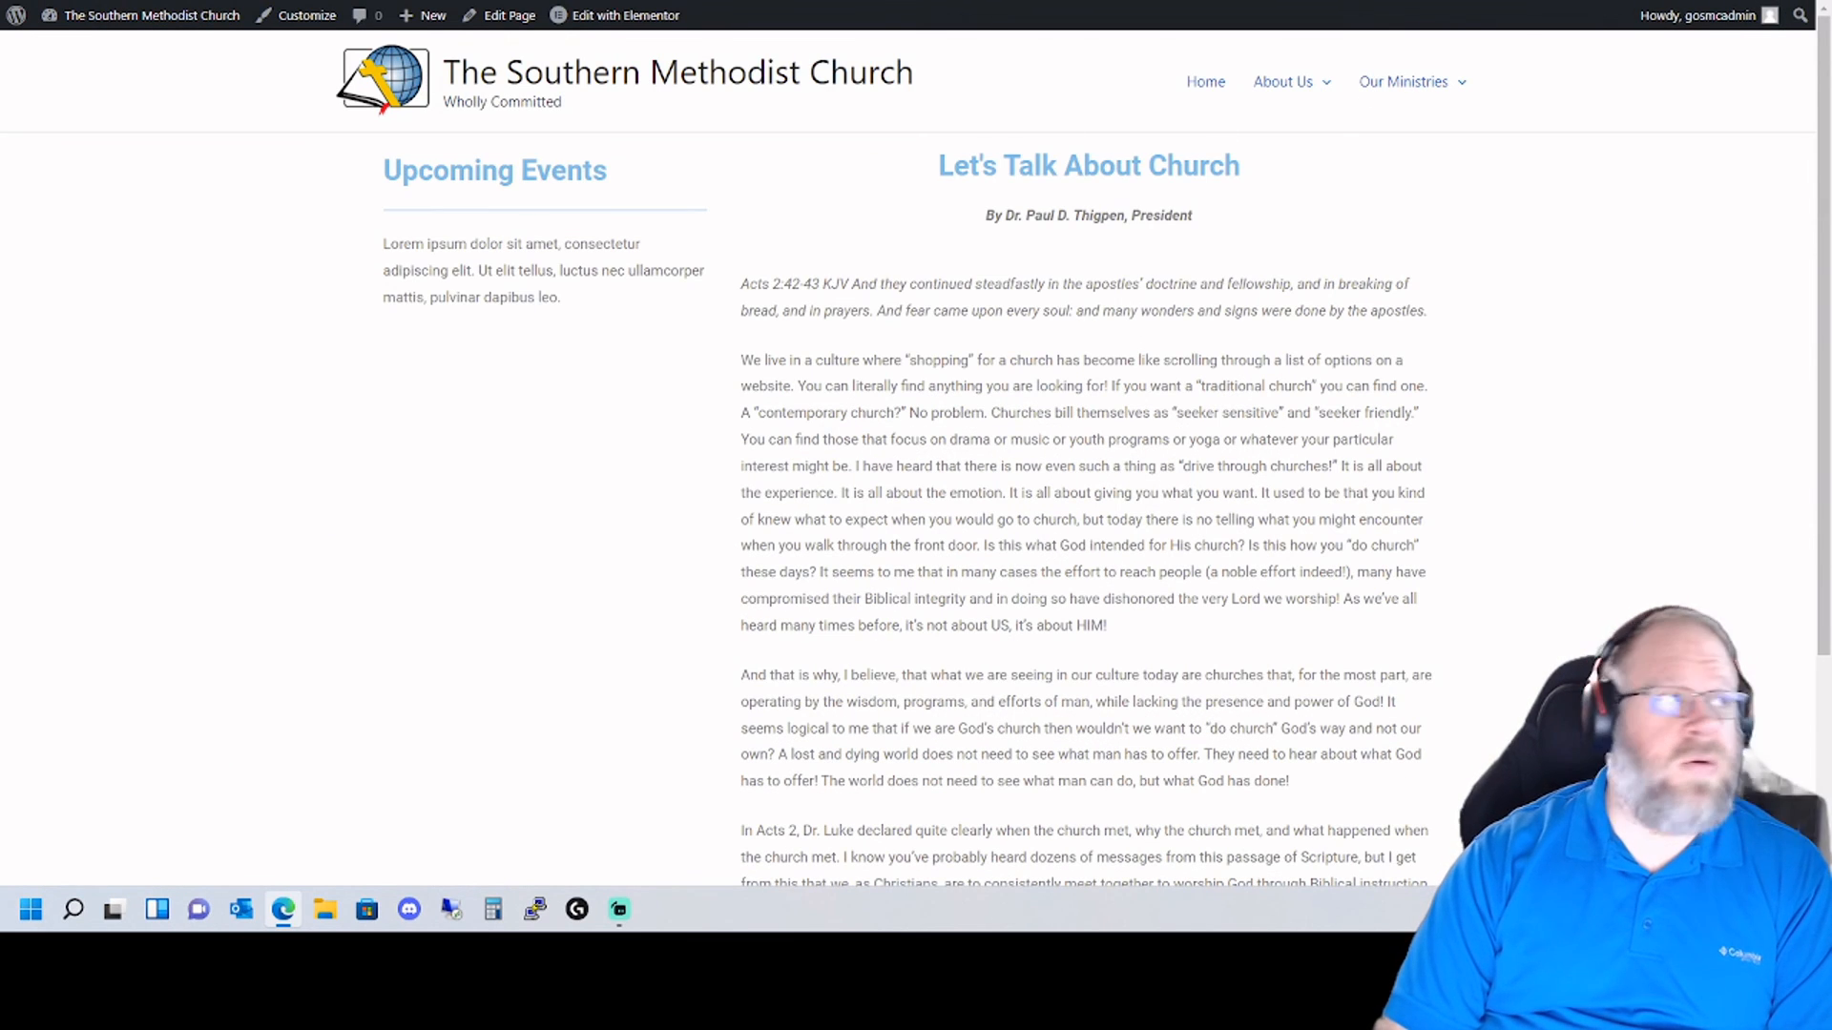
- Leave full screen, narrow the browser window to phone-like width to test the homepage's responsive layout, and maximize the window again
key(F11)
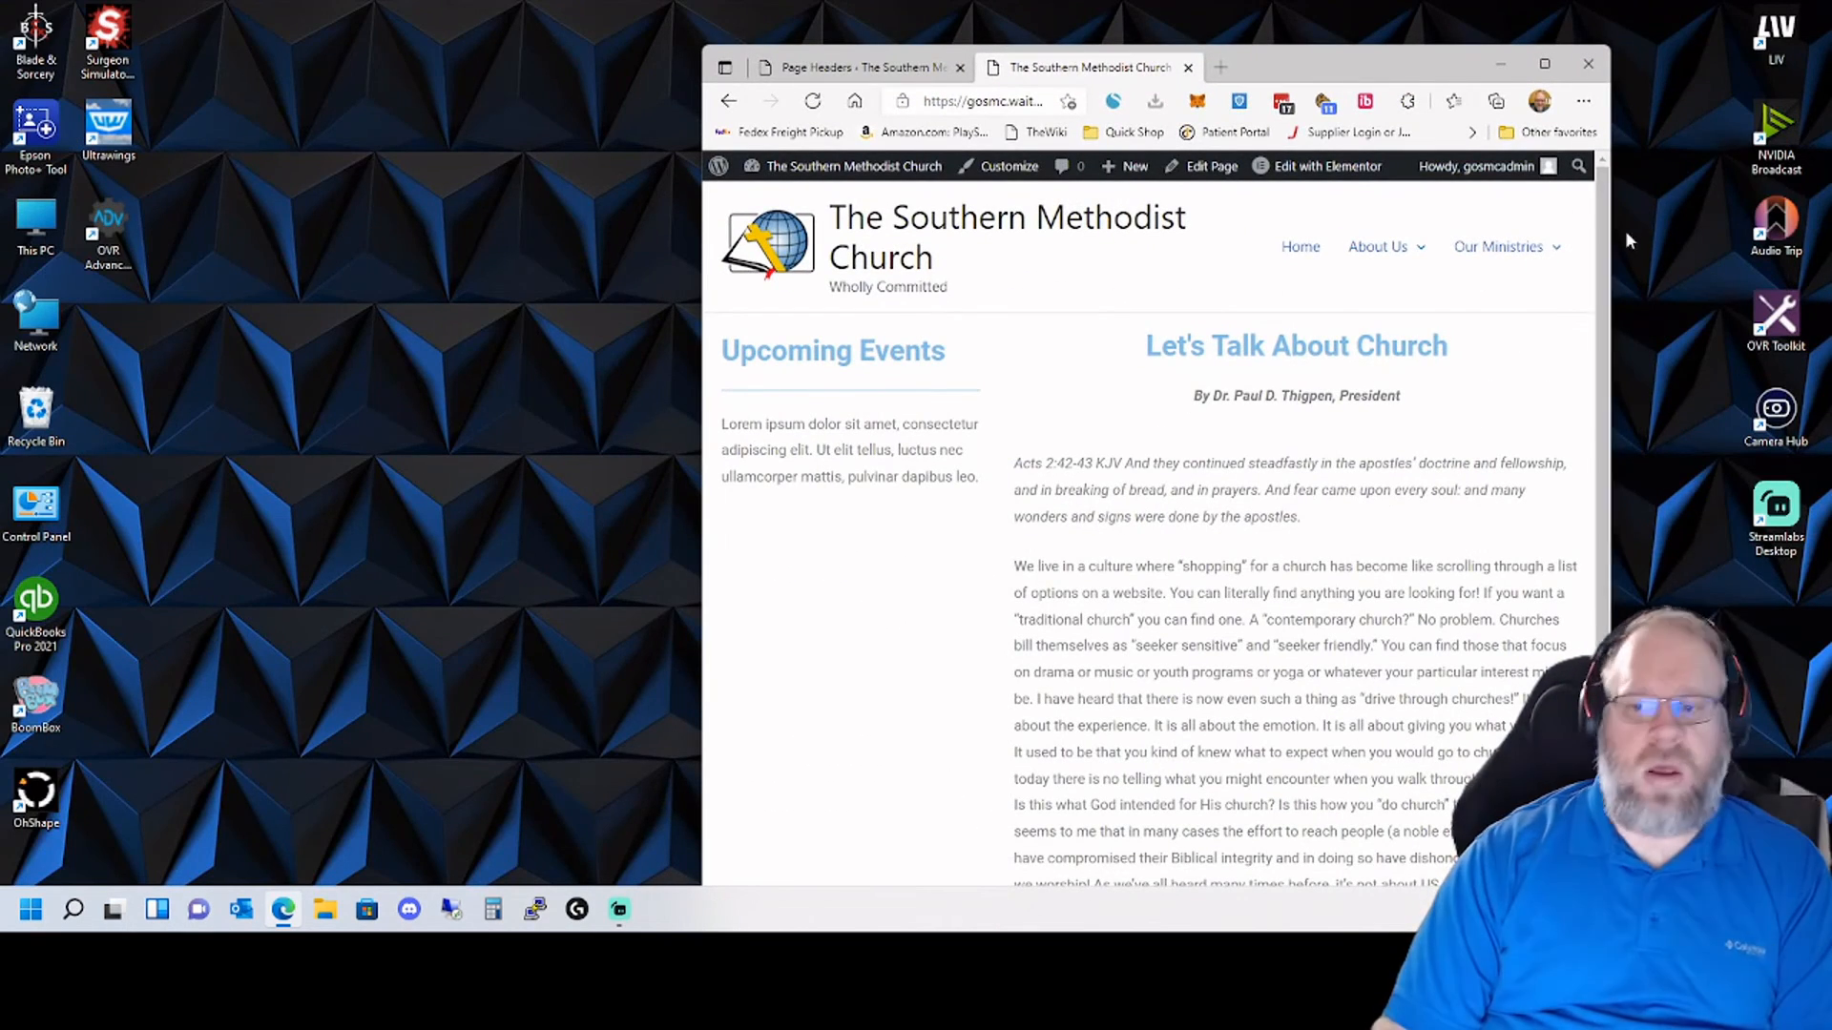
drag(1610, 230, 1180, 233)
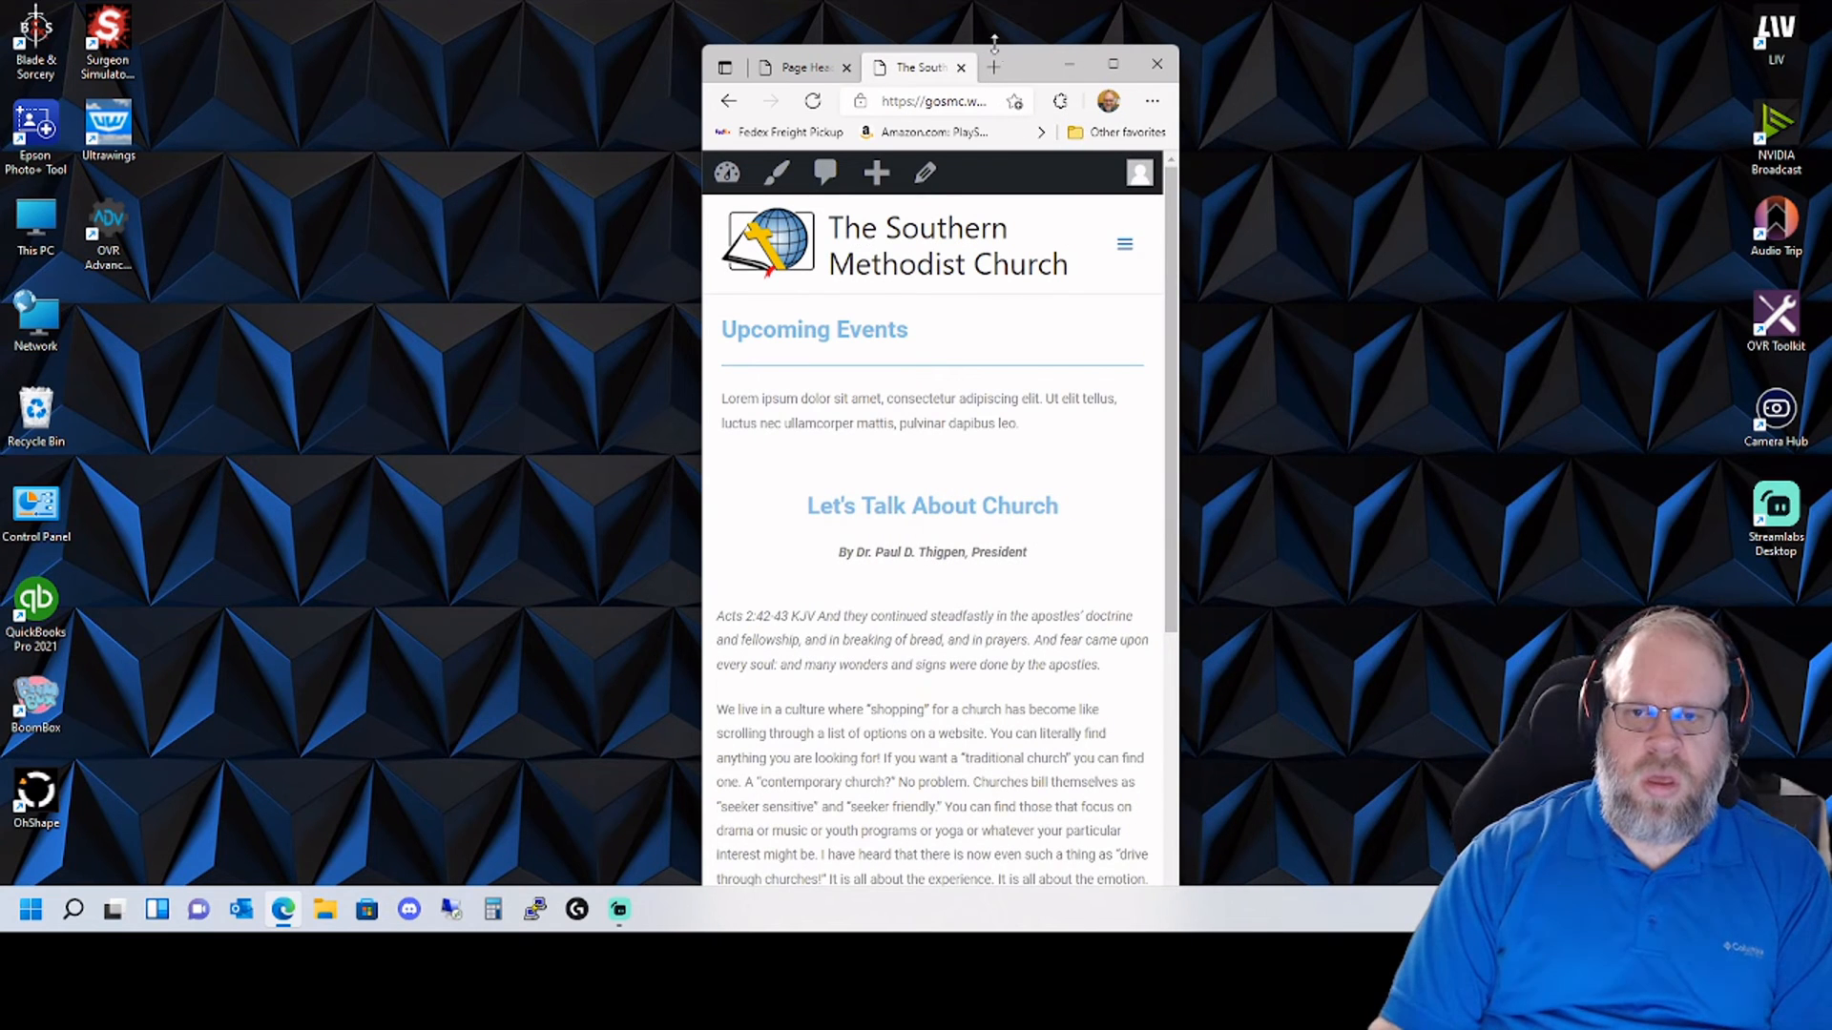
drag(1015, 46, 1015, 0)
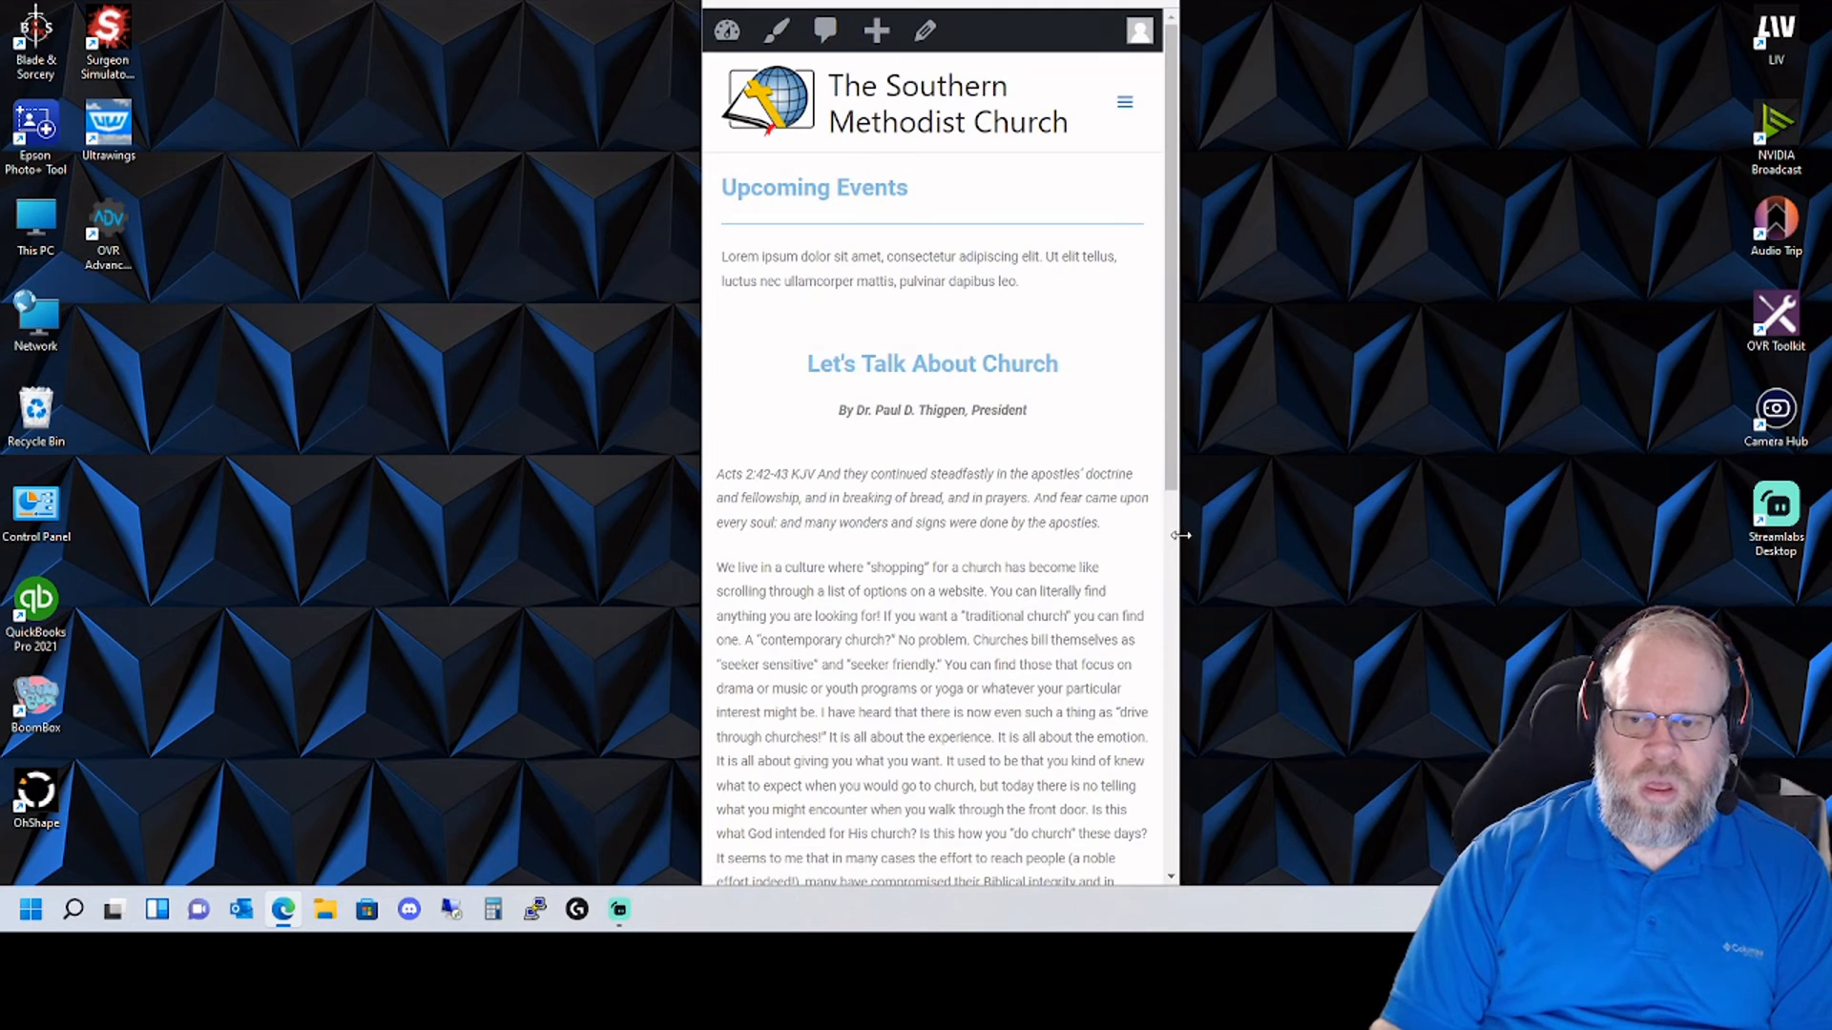
mouse_move(1180, 410)
mouse_down()
mouse_move(1252, 407)
mouse_move(1180, 408)
mouse_up()
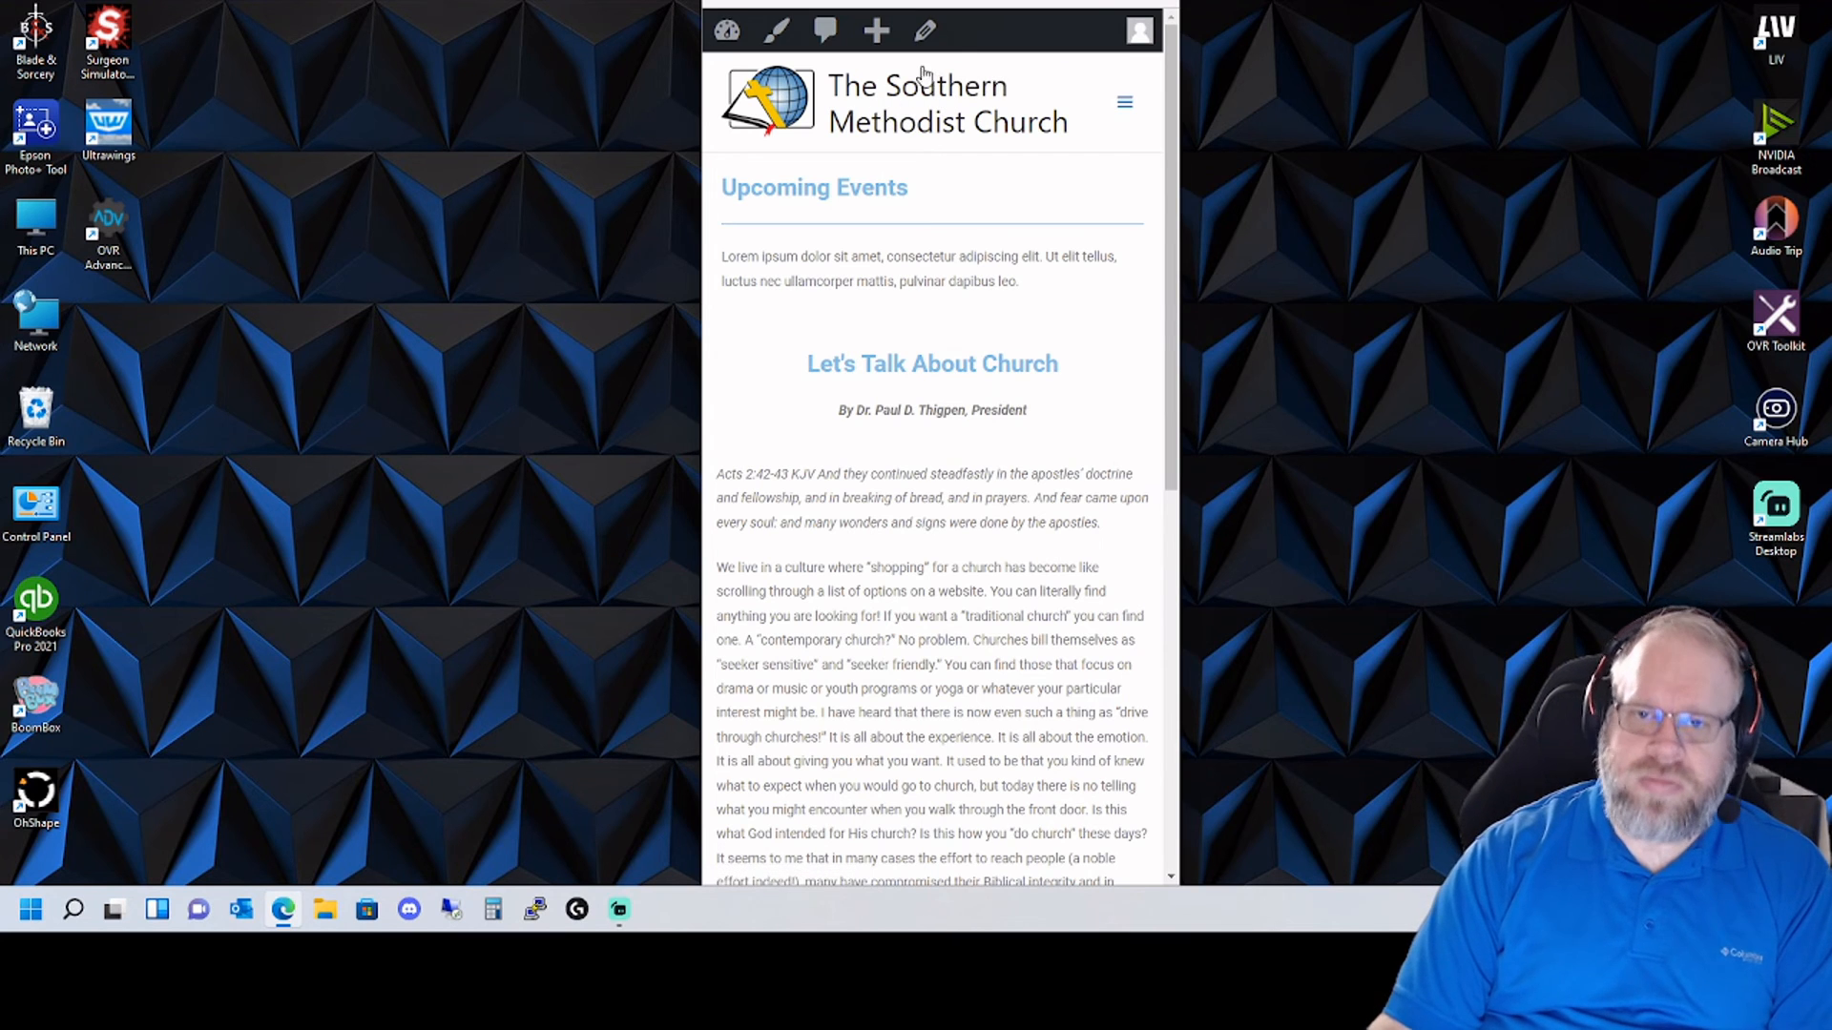
click(924, 30)
click(1113, 2)
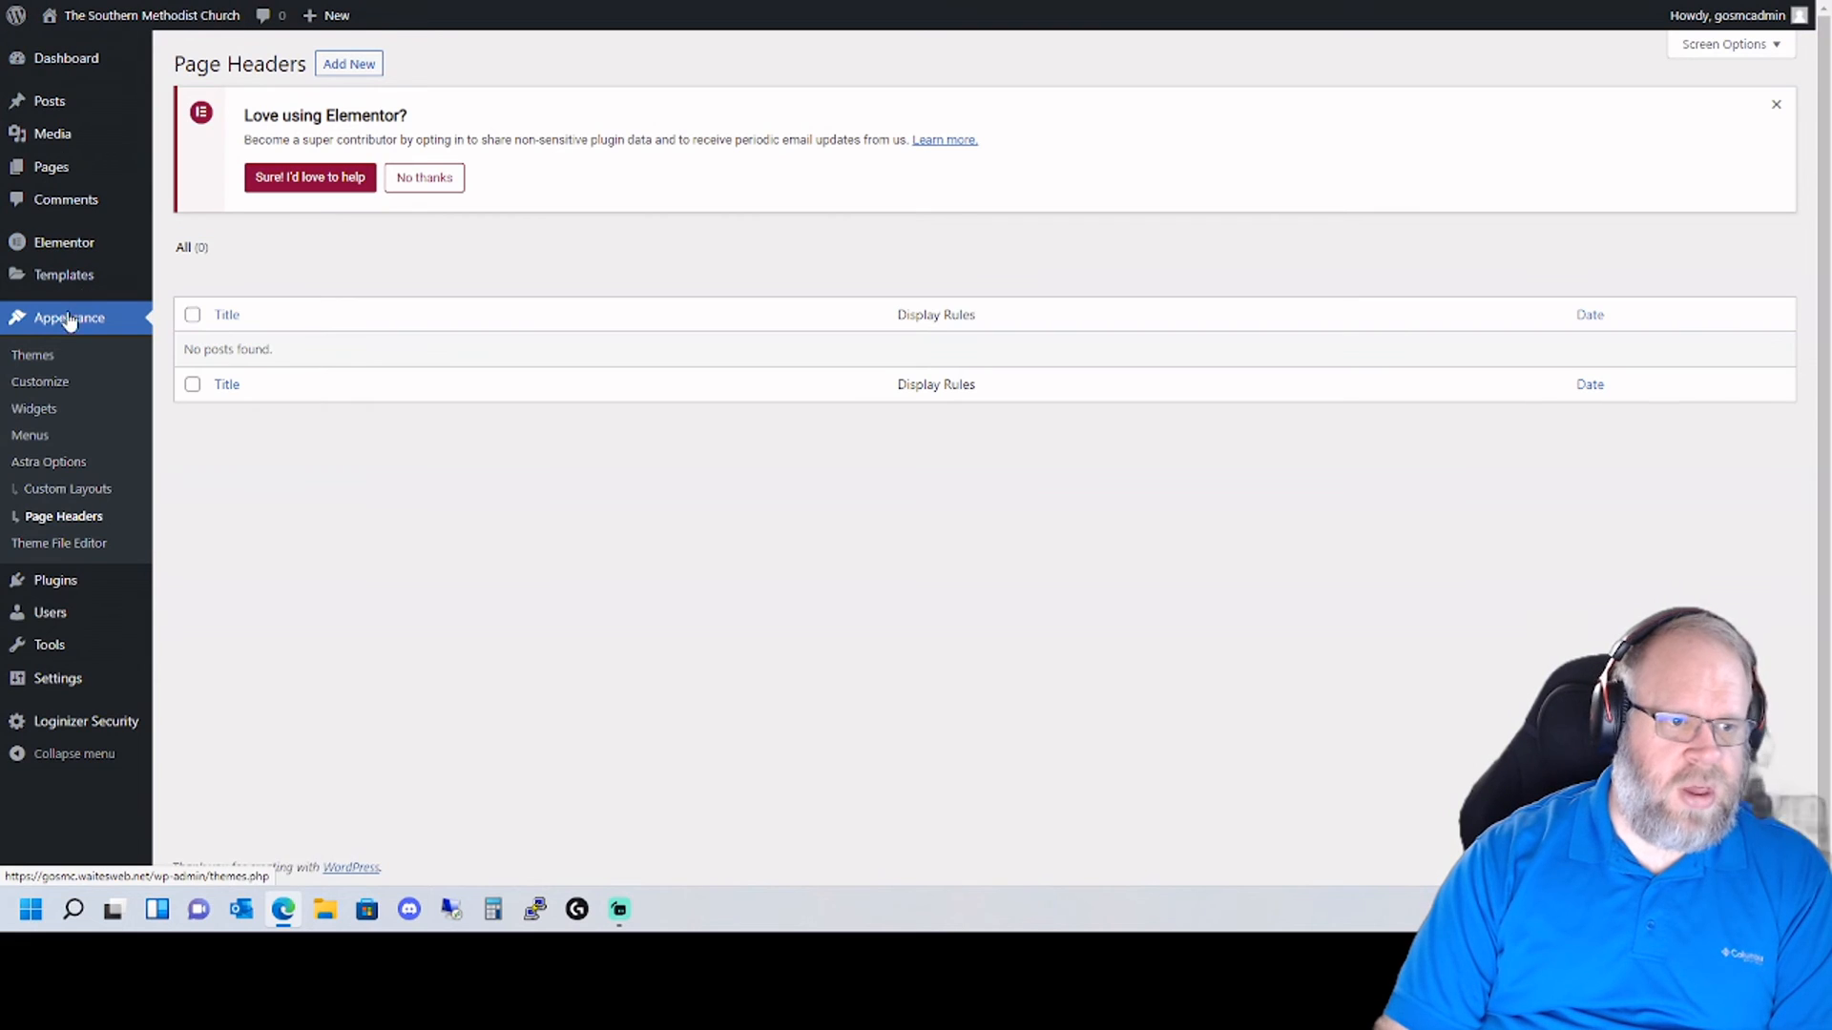
- Open the Customizer's Header Builder and examine the homepage header in the mobile preview
click(48, 391)
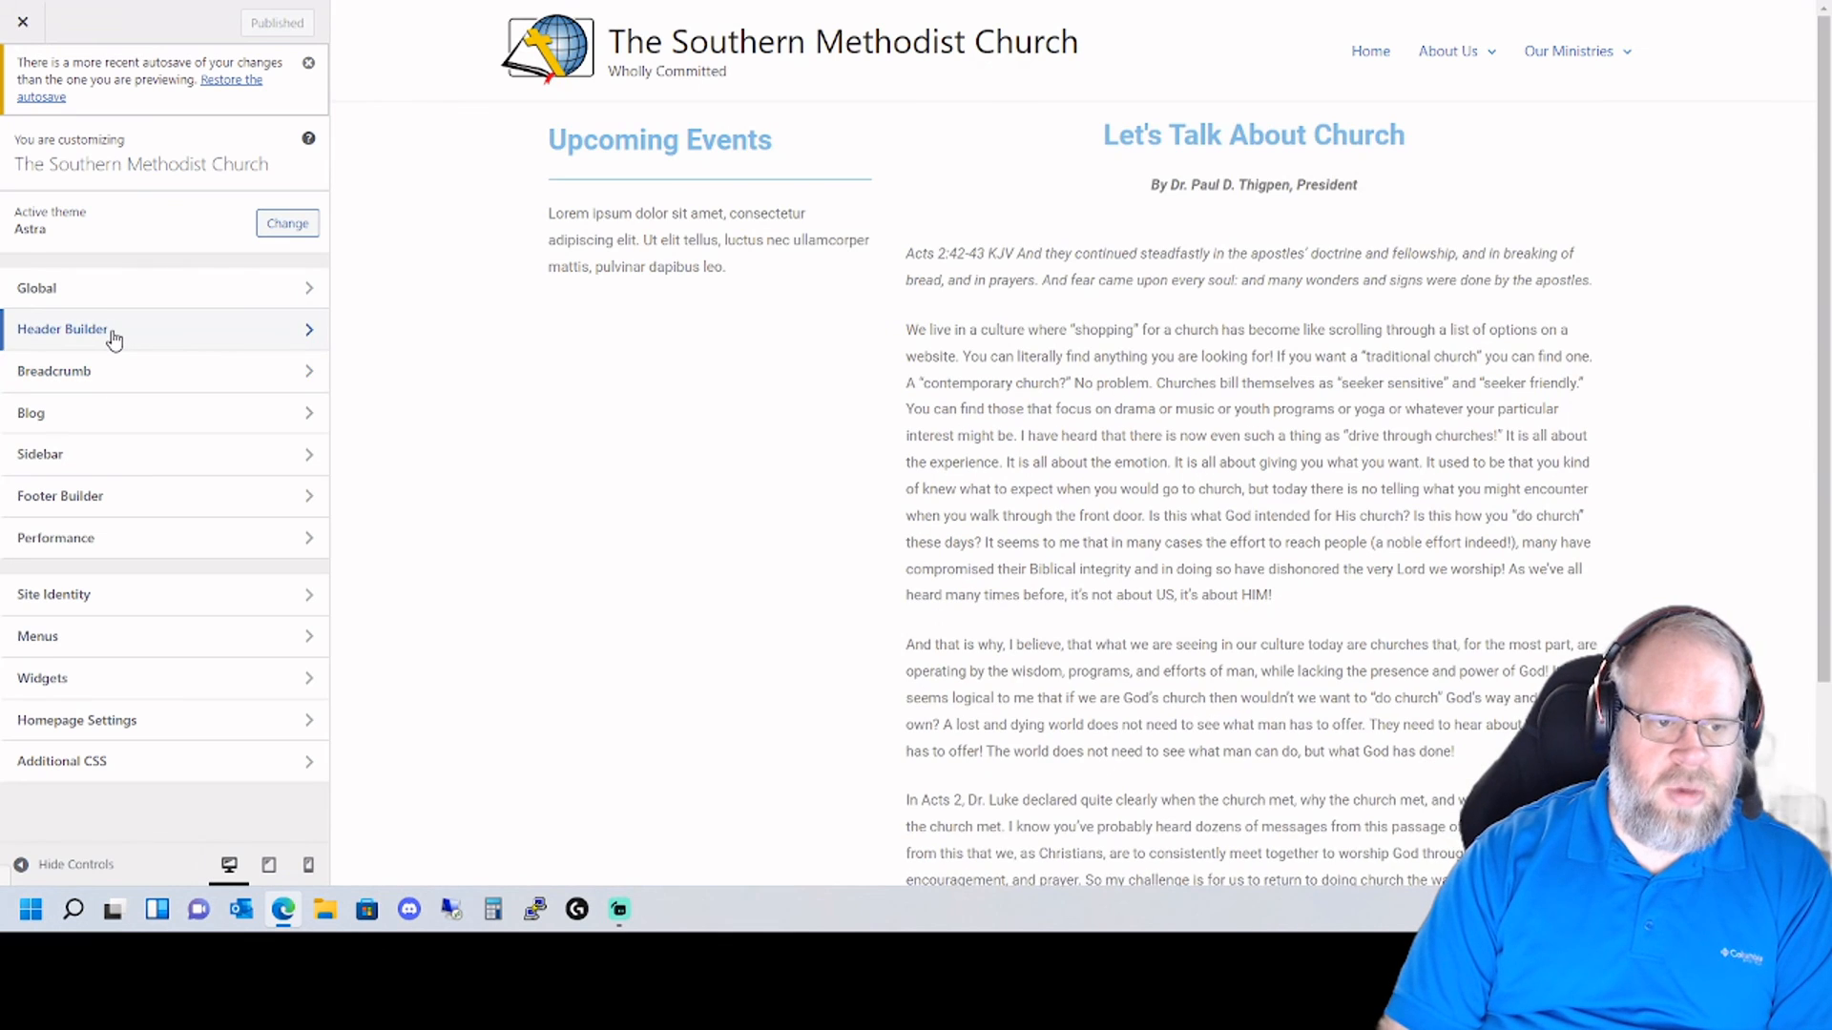
click(114, 340)
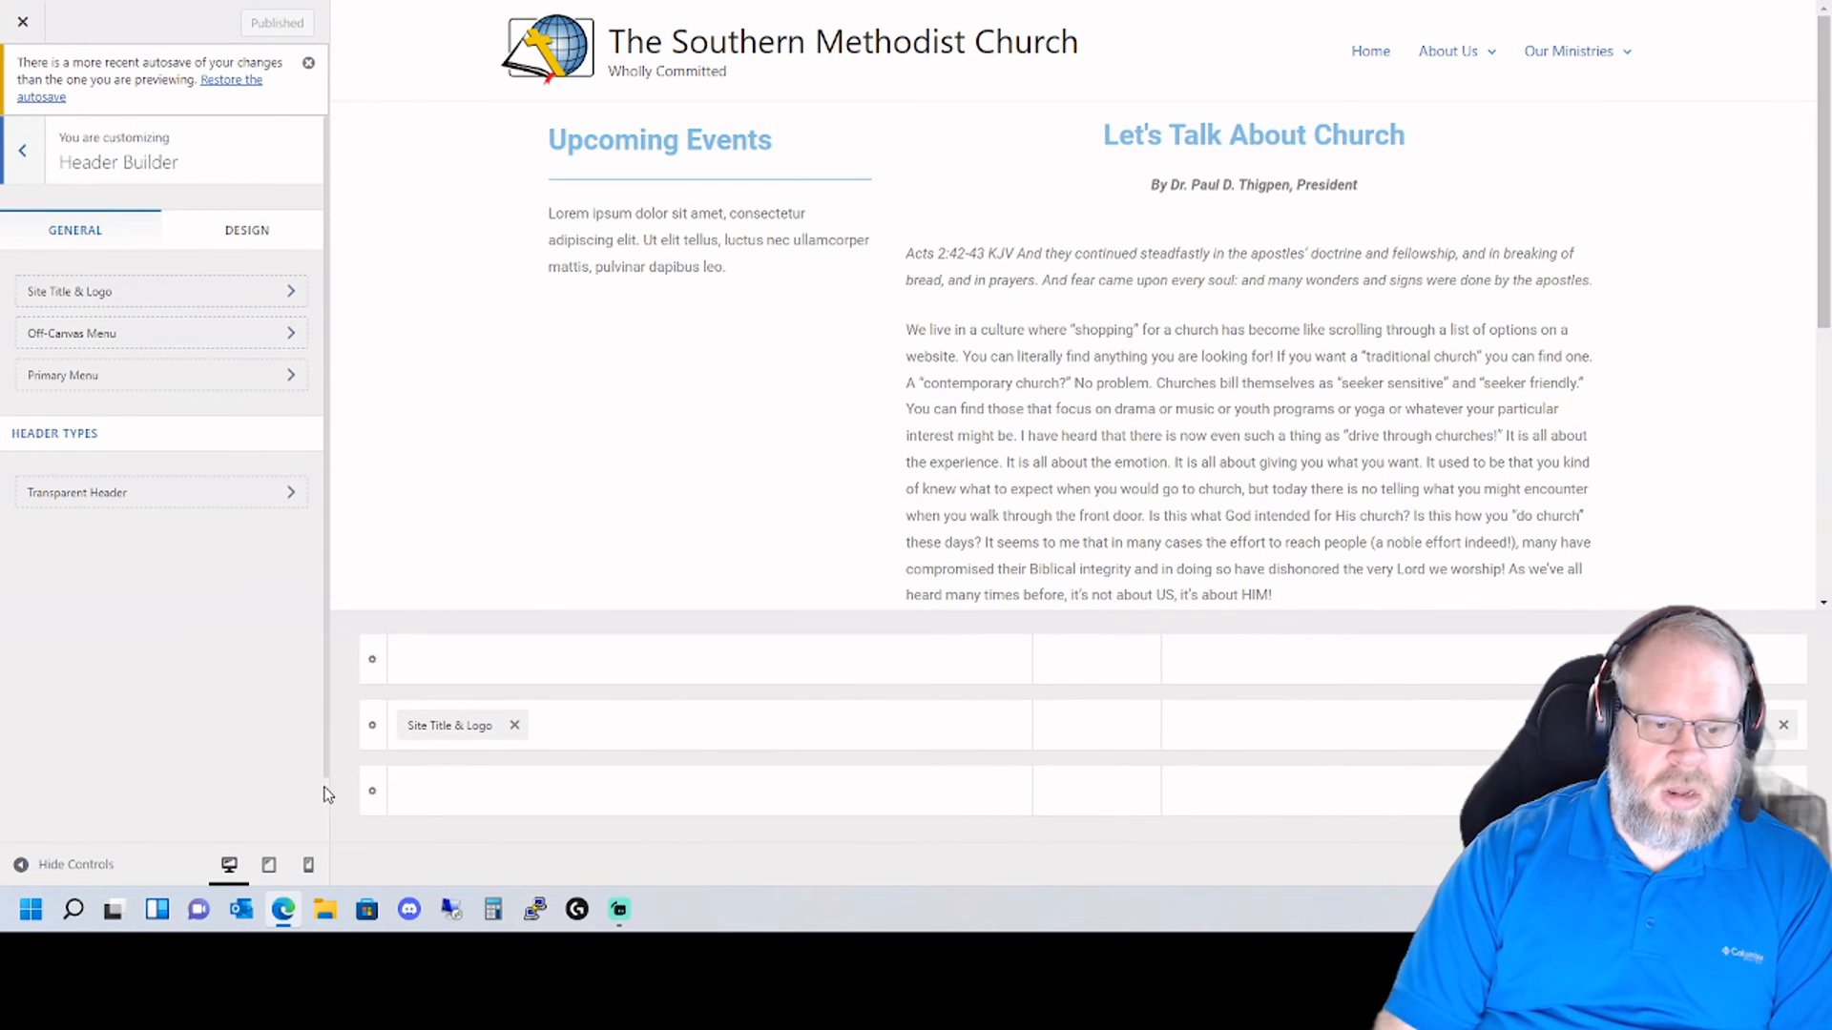
click(308, 865)
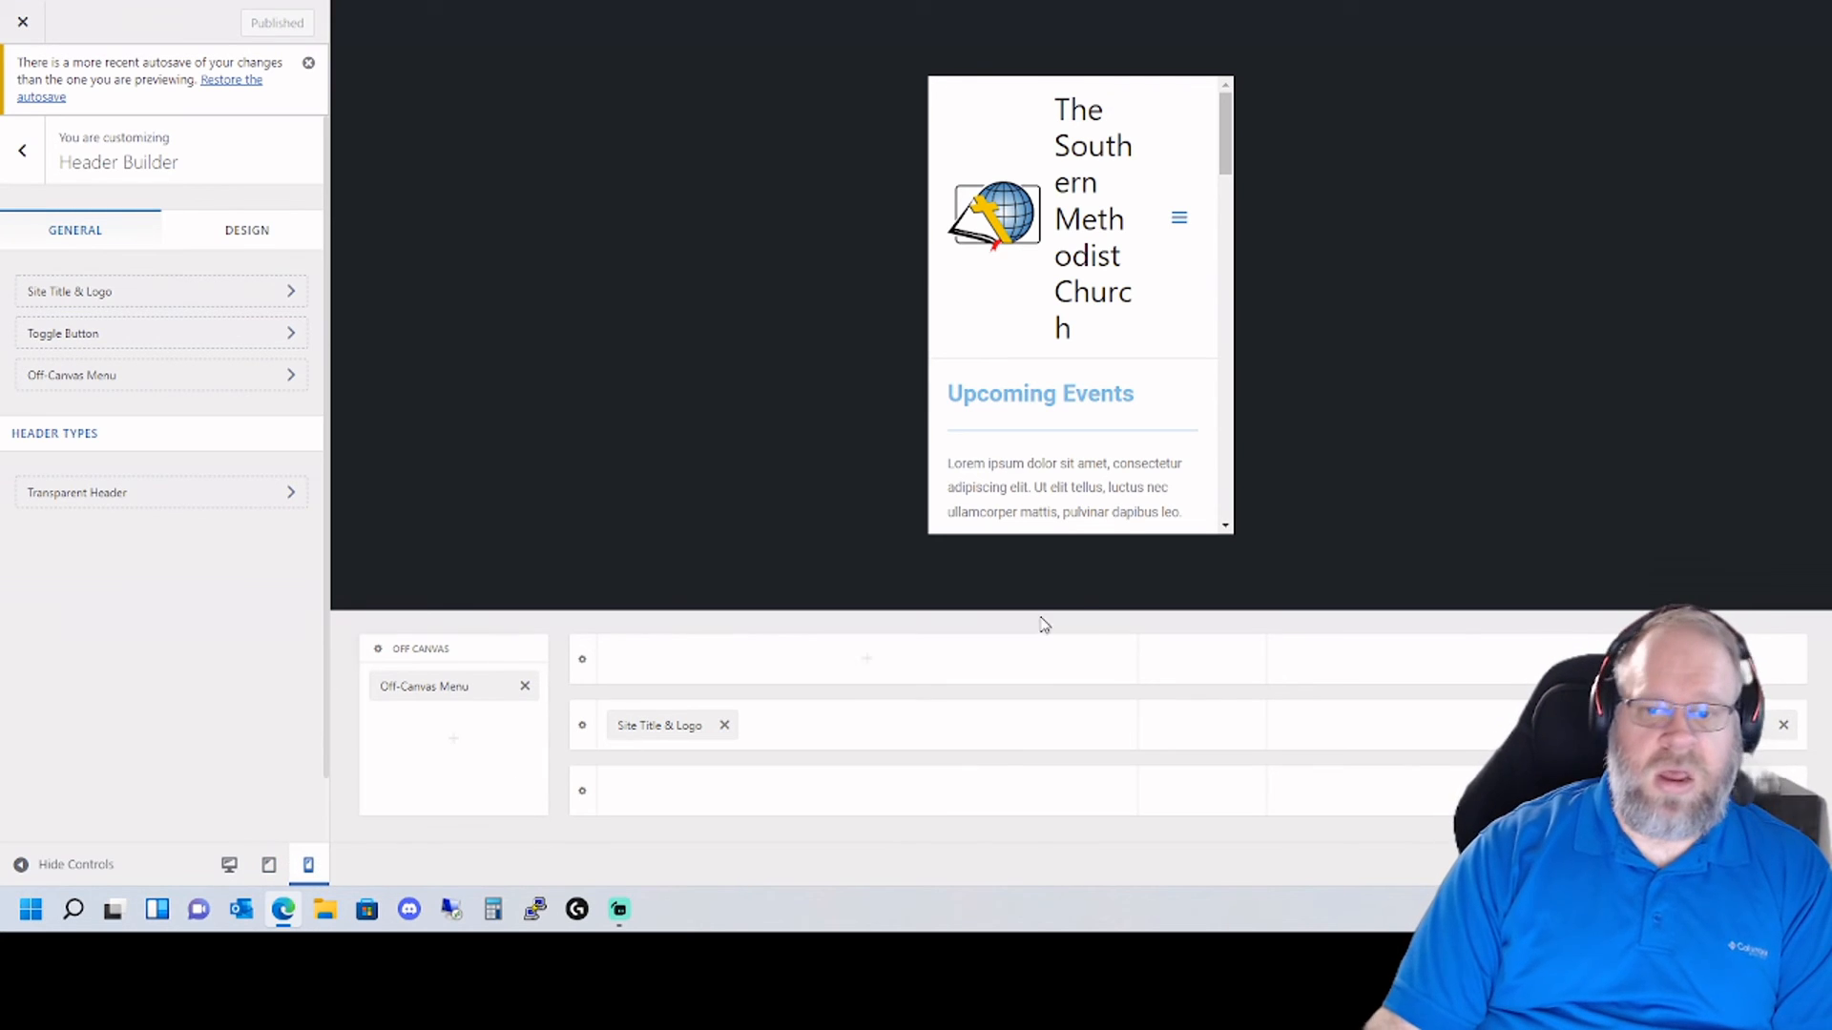
scroll(1194, 370, down, 5)
scroll(1121, 404, up, 4)
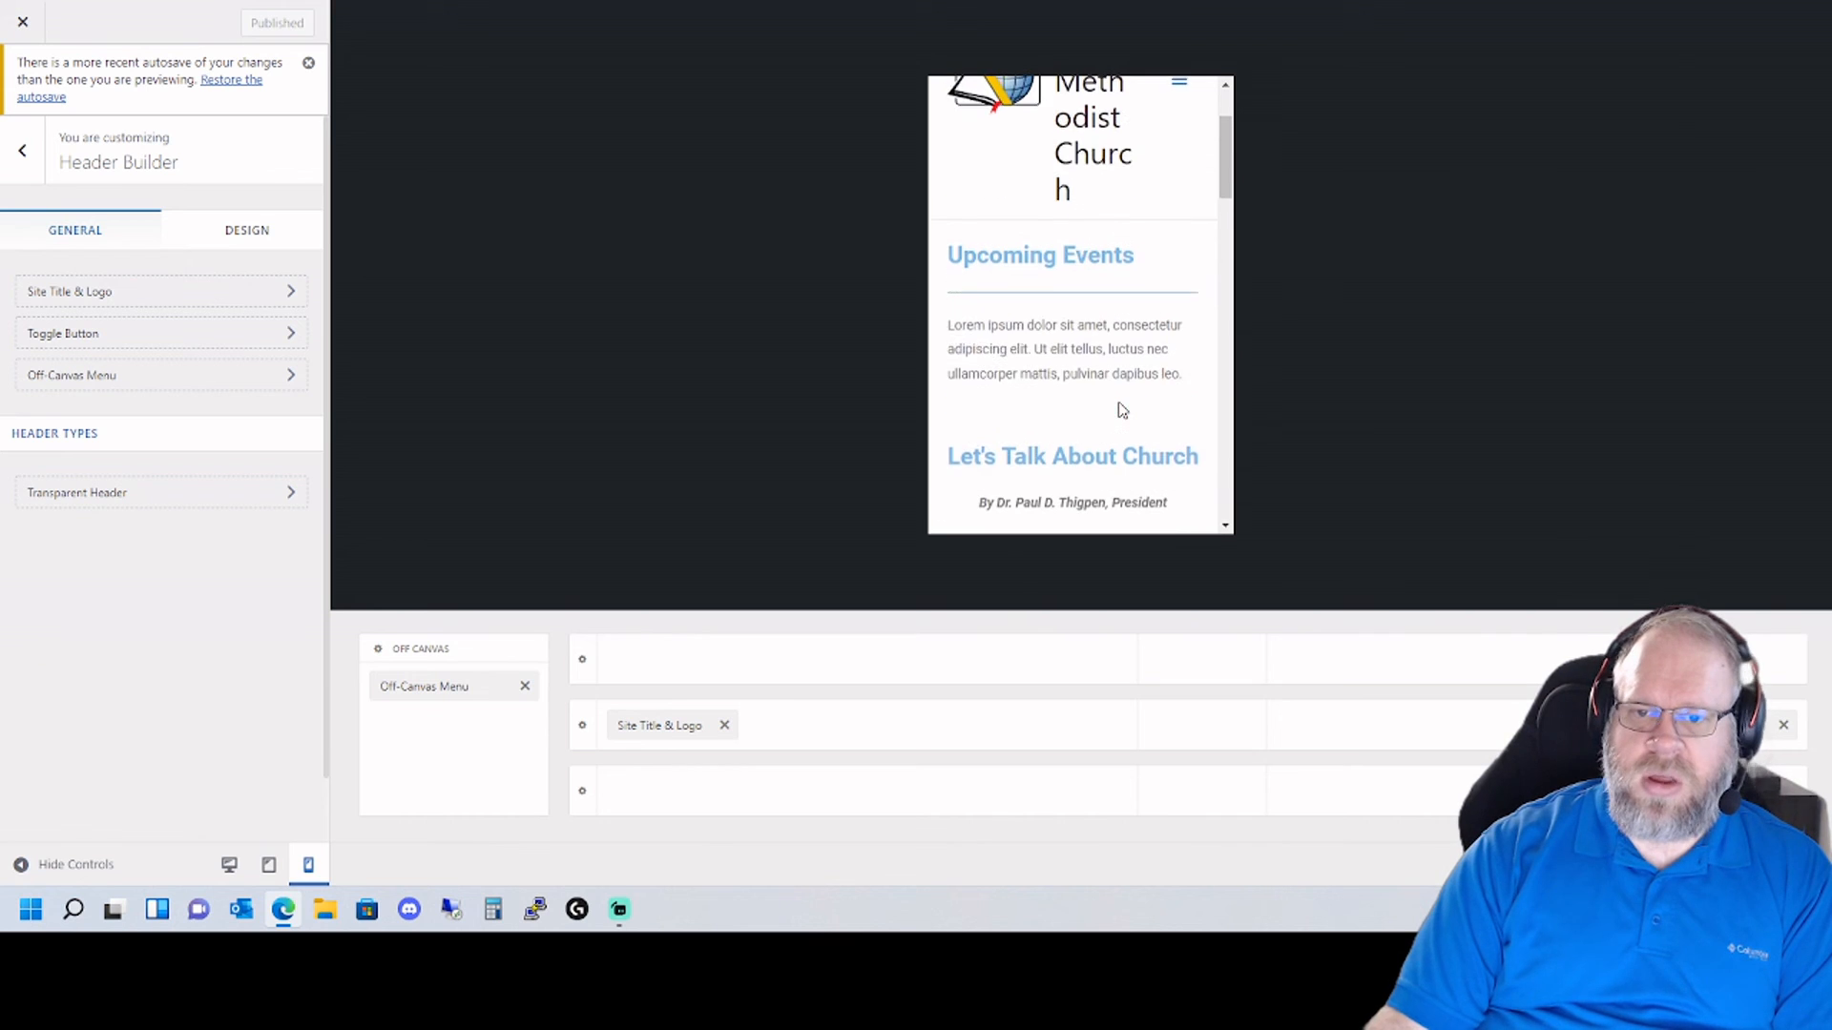
scroll(1153, 423, up, 2)
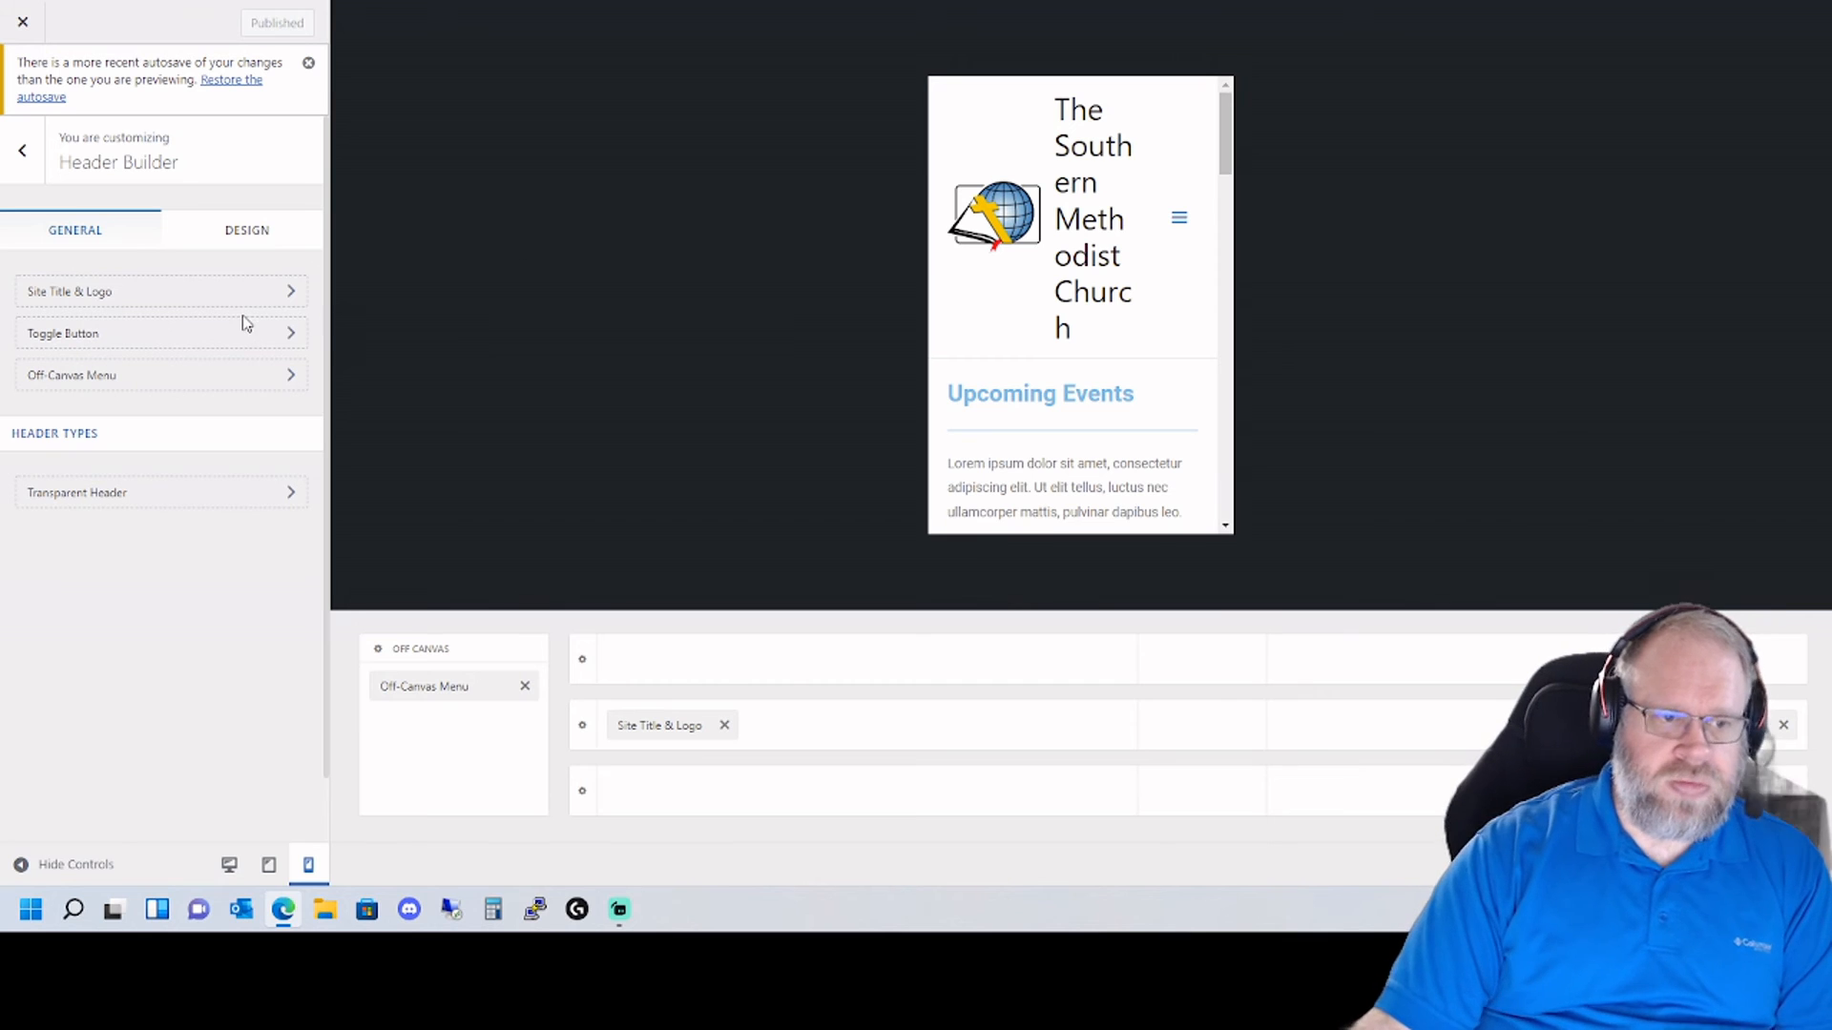
- Compare the header layout in the tablet and desktop previews
click(228, 864)
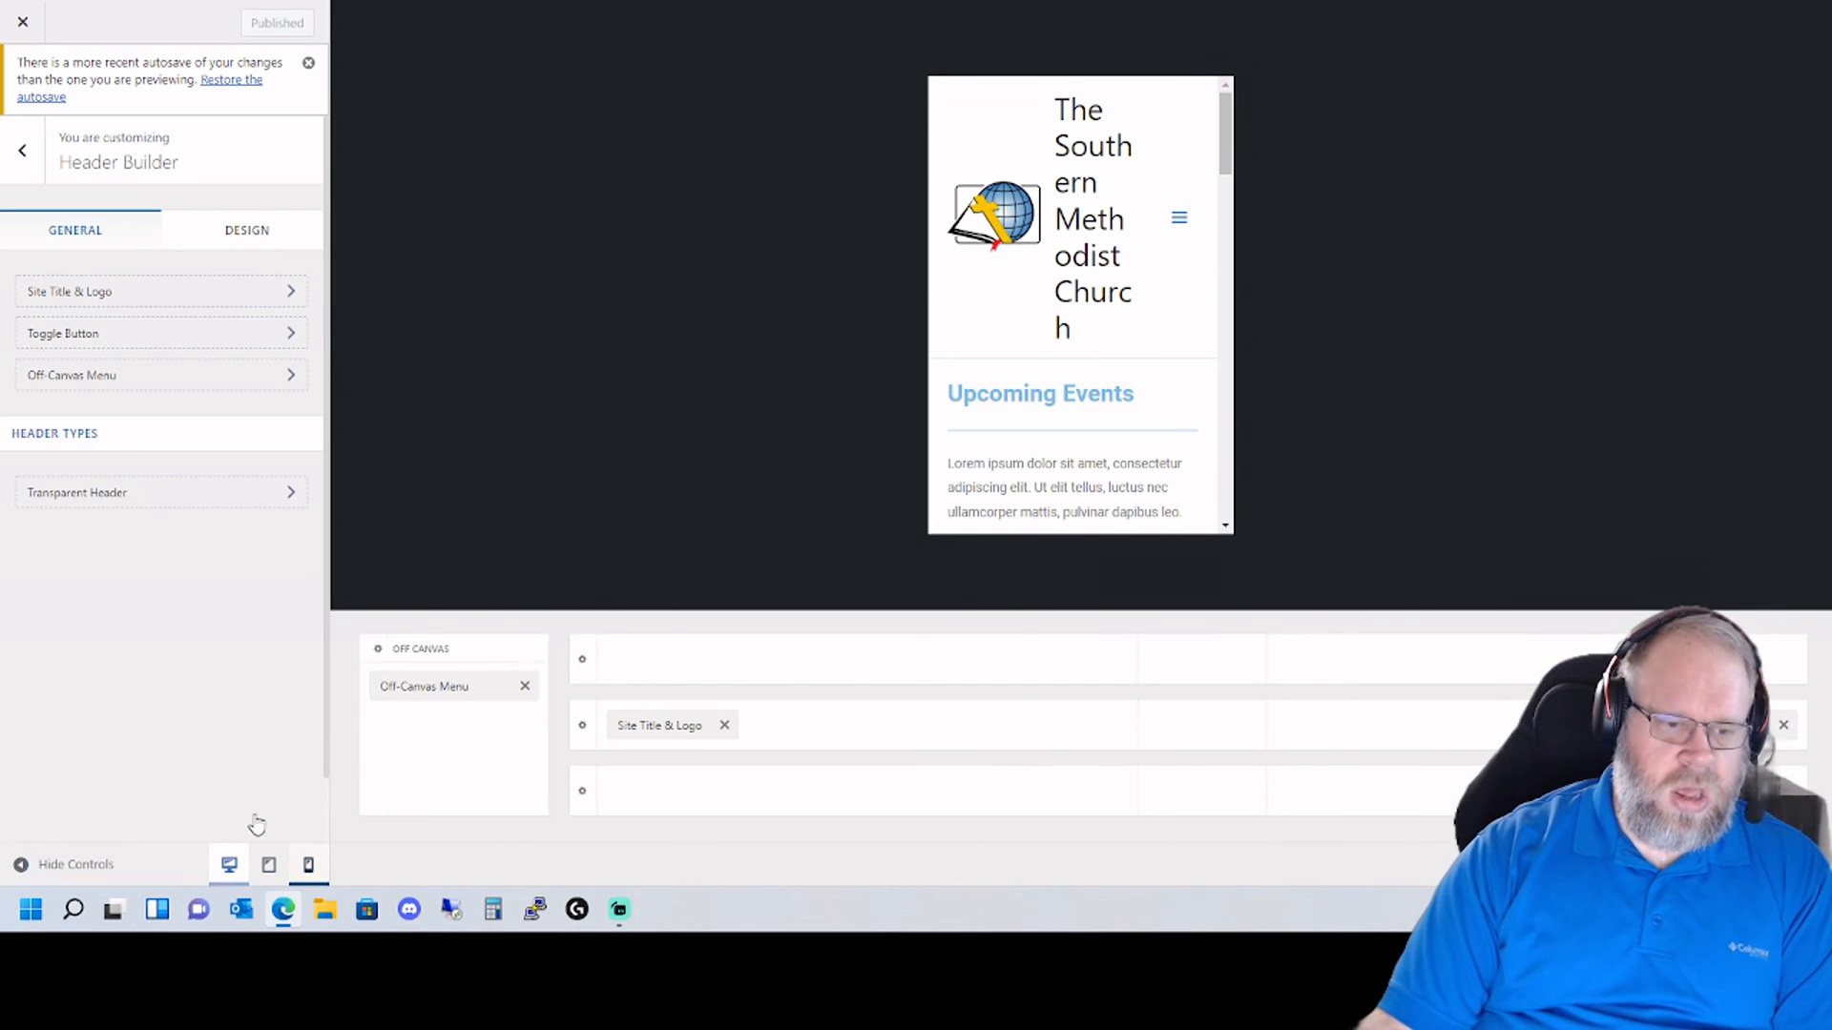
click(269, 865)
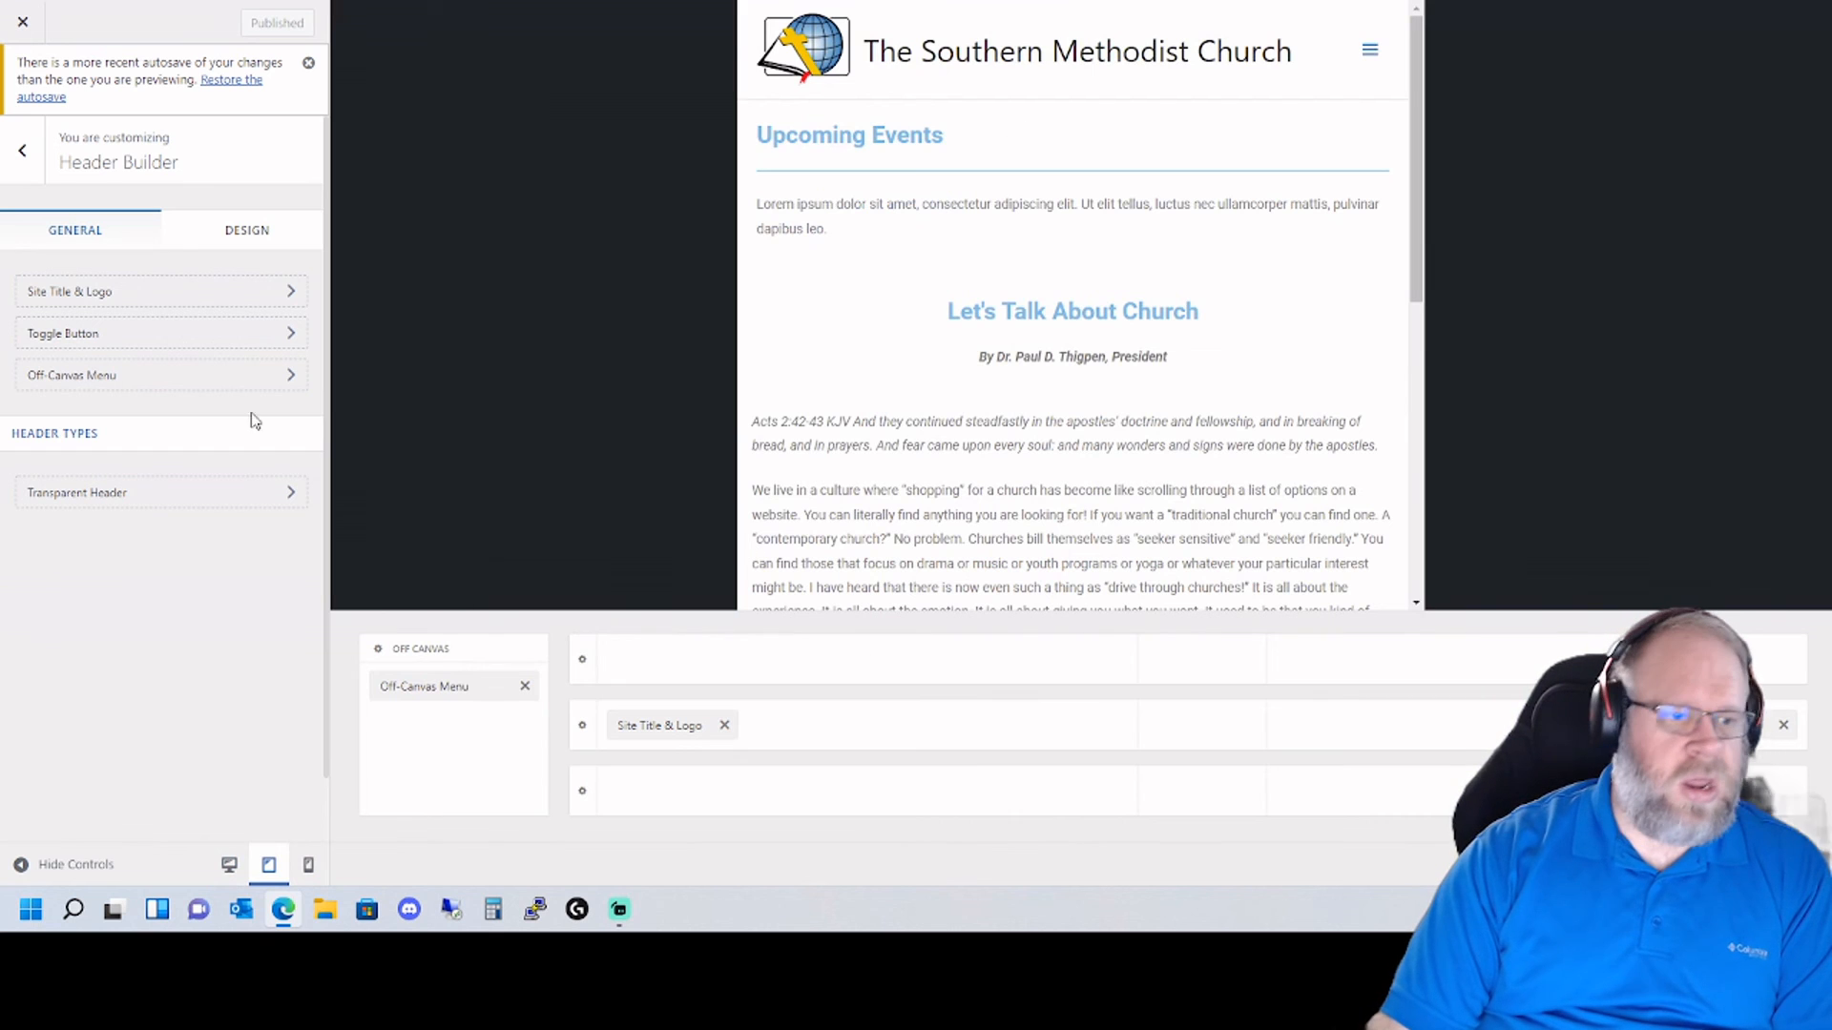
click(229, 864)
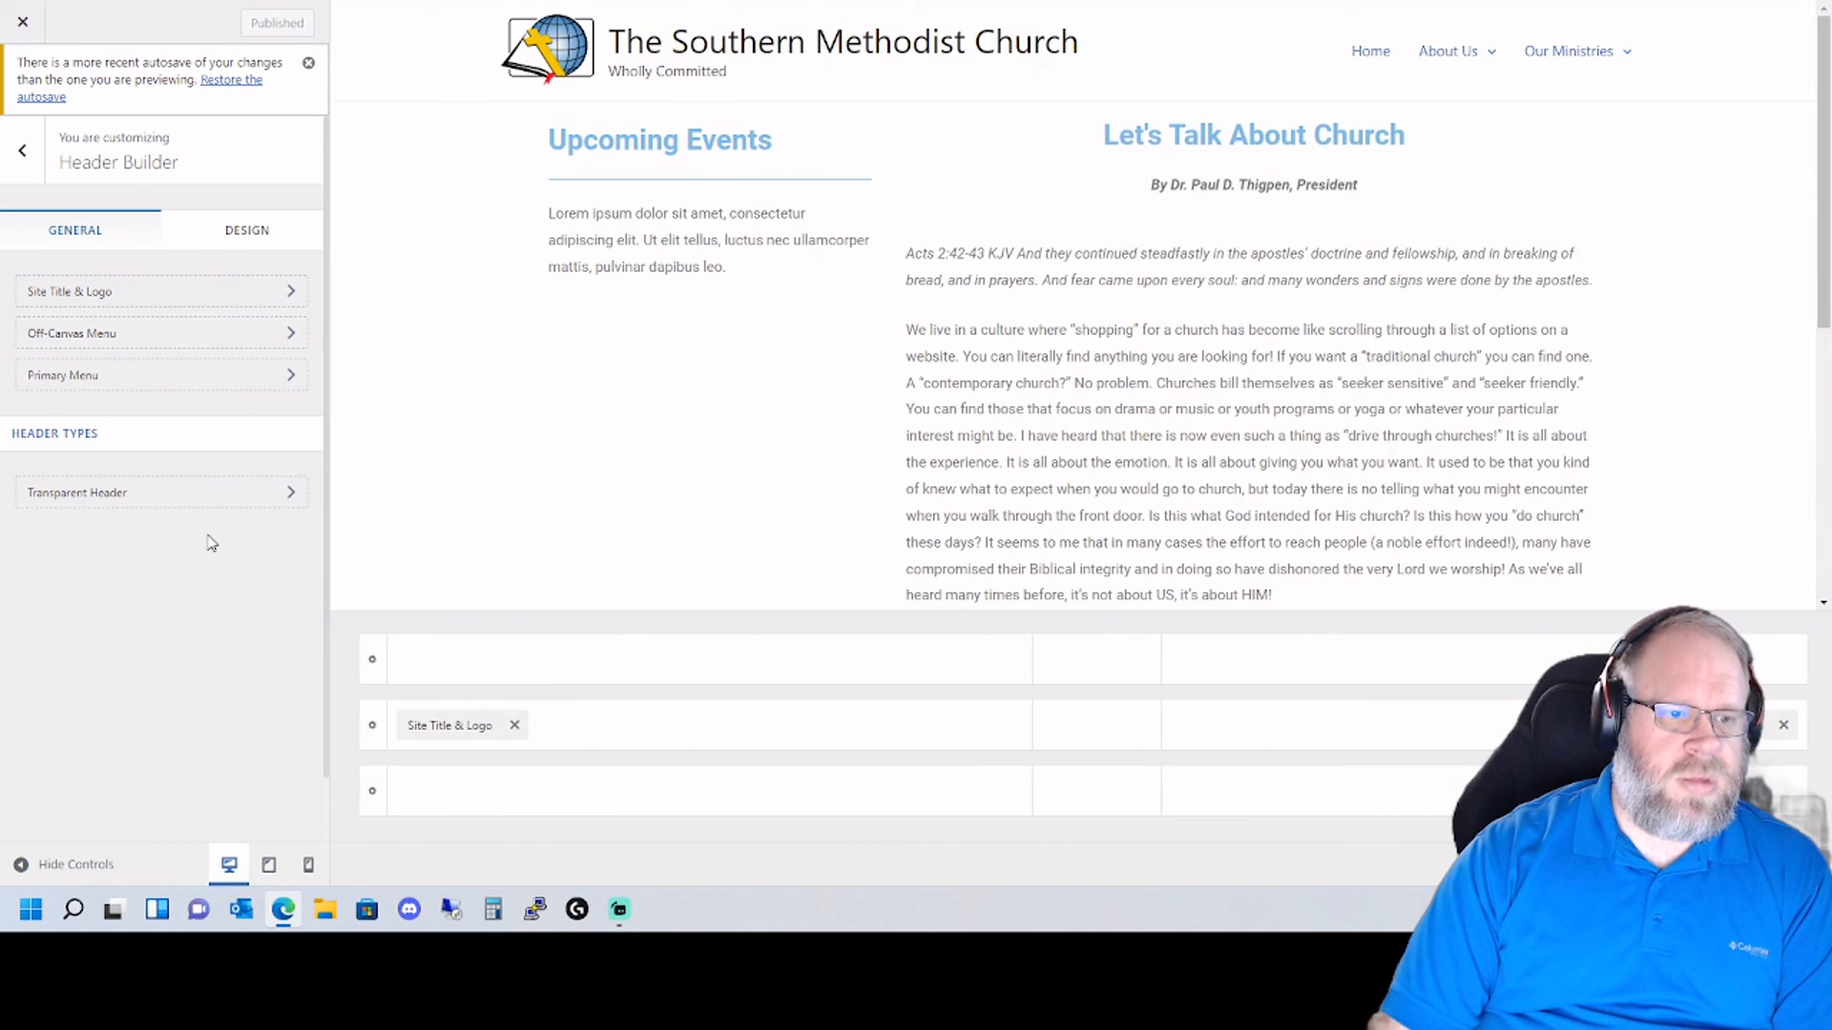
- Open the Site Title & Logo settings and examine the title, logo and tagline options for desktop and tablet
click(95, 293)
scroll(246, 390, down, 3)
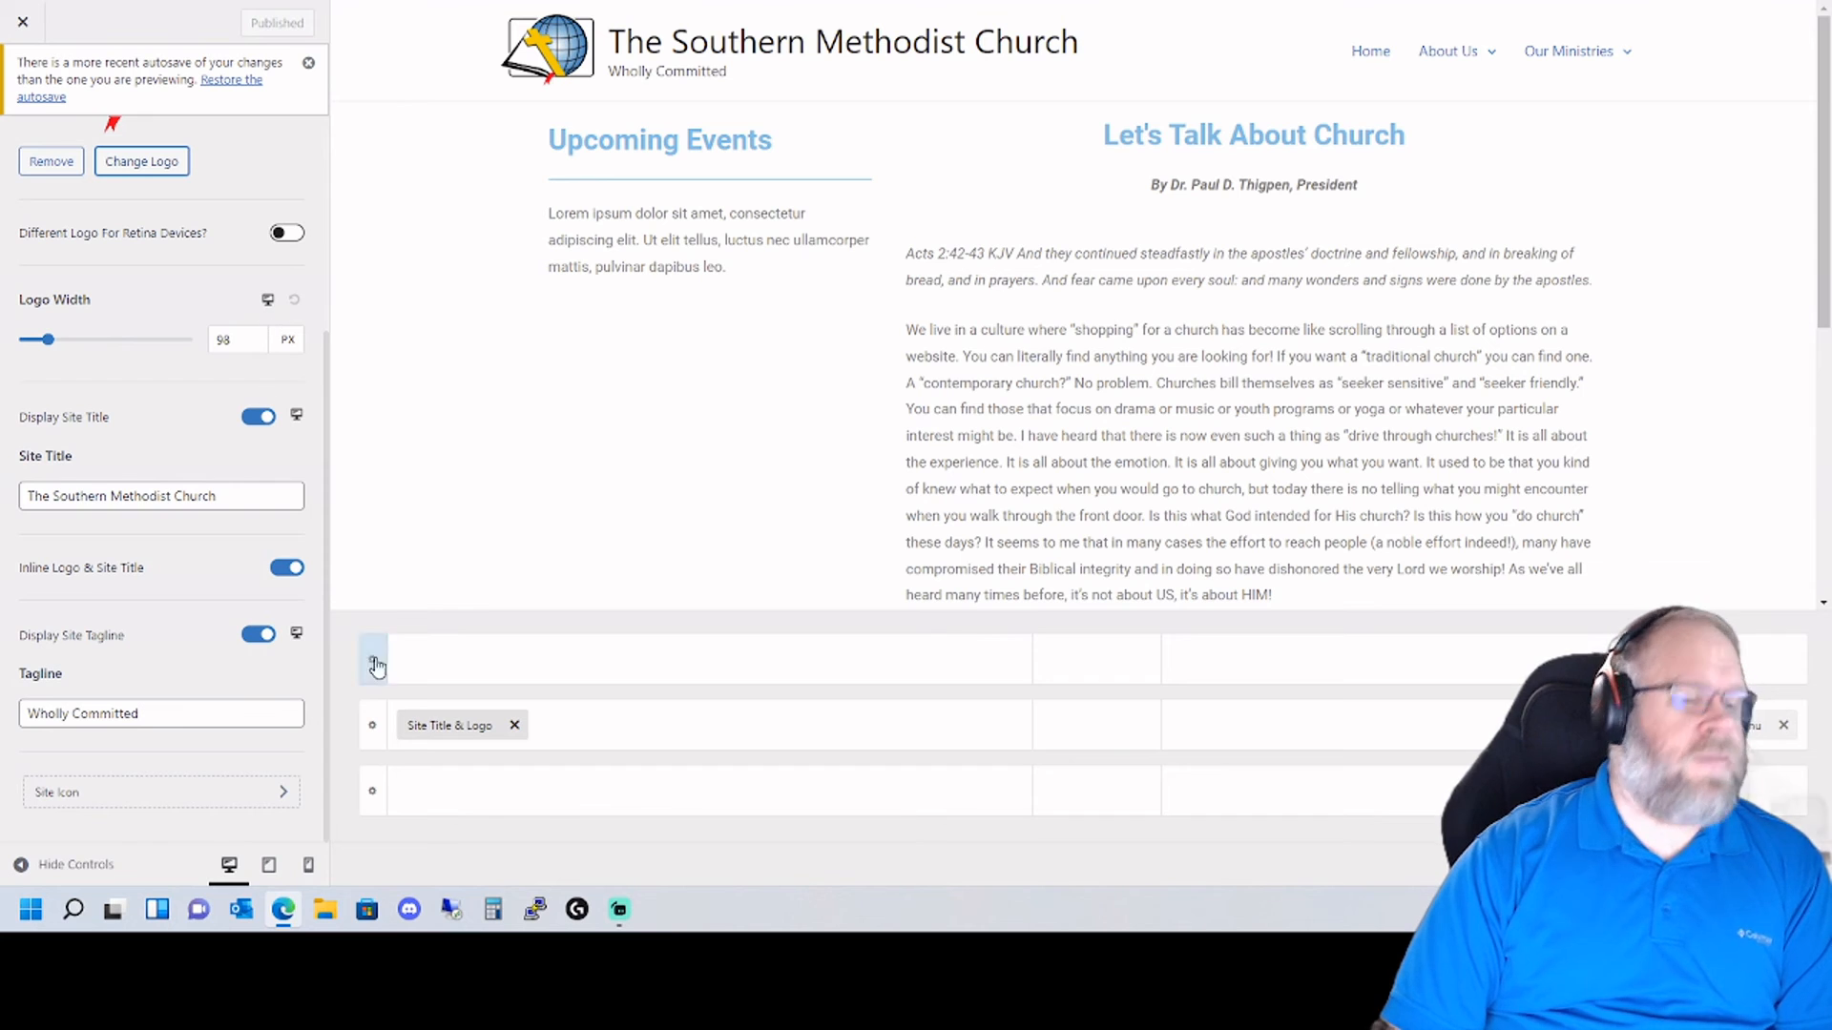
click(269, 865)
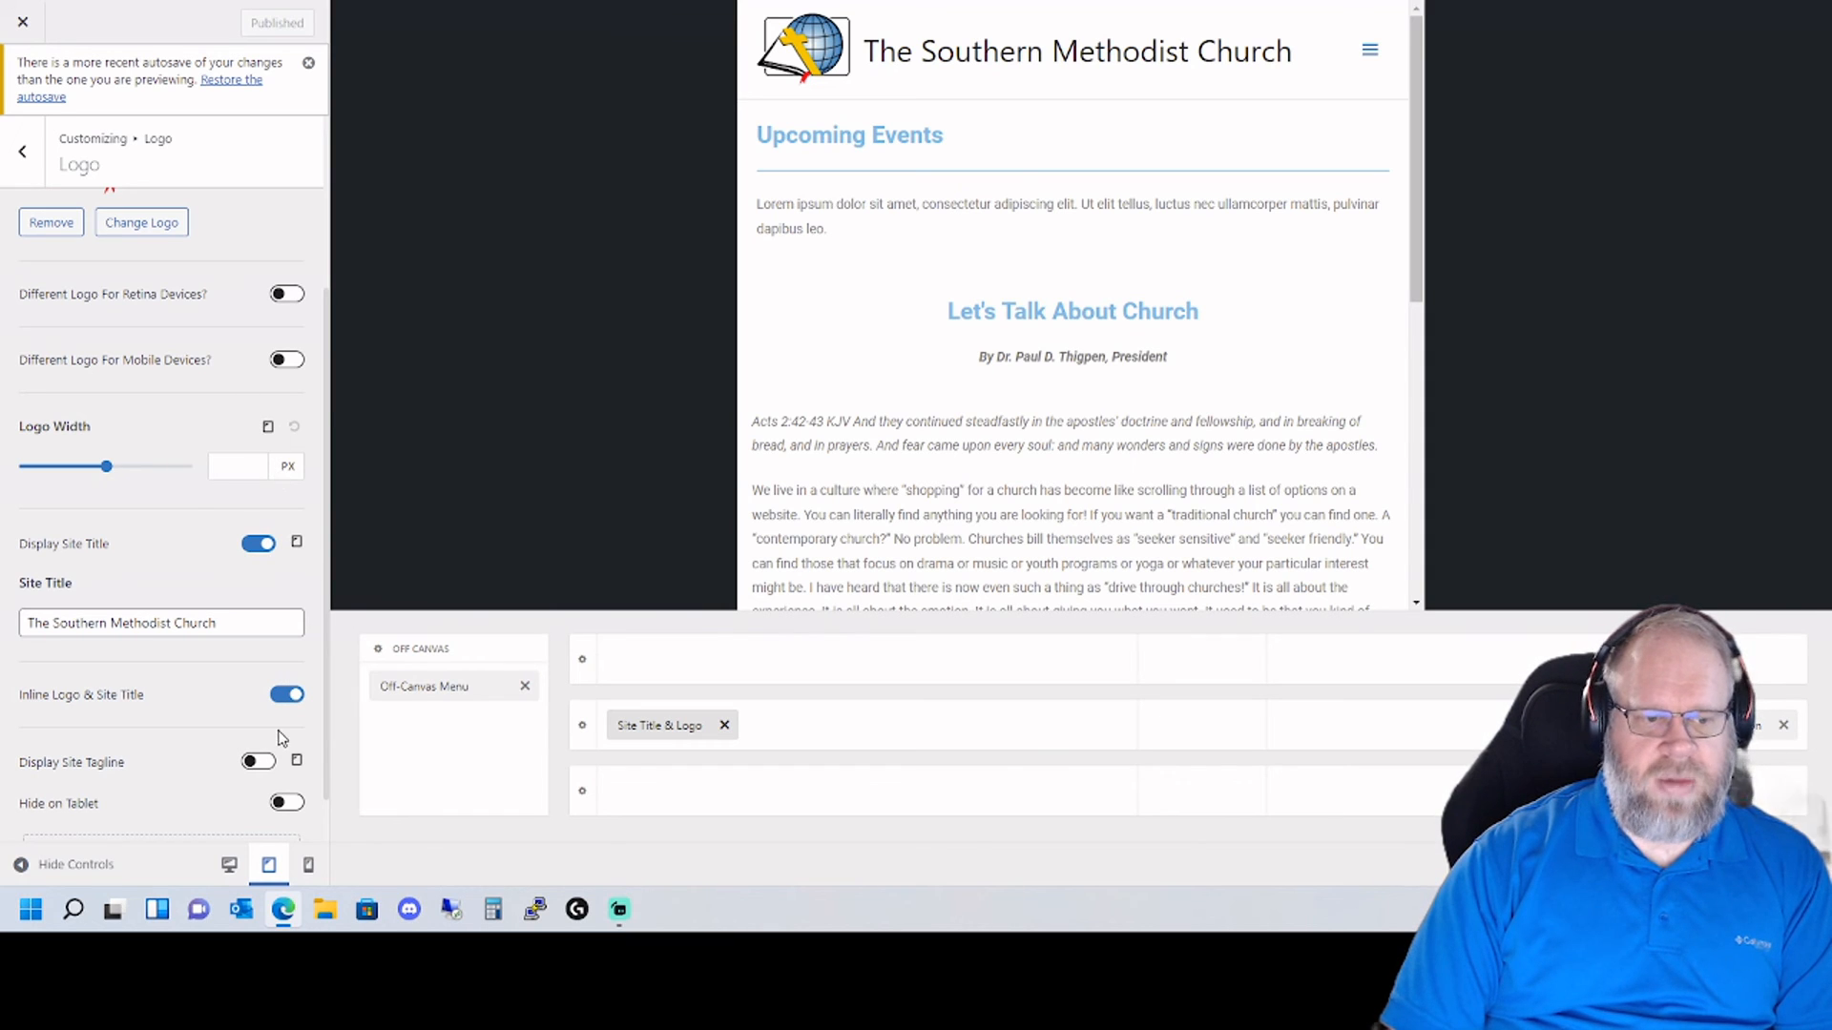
scroll(81, 736, down, 1)
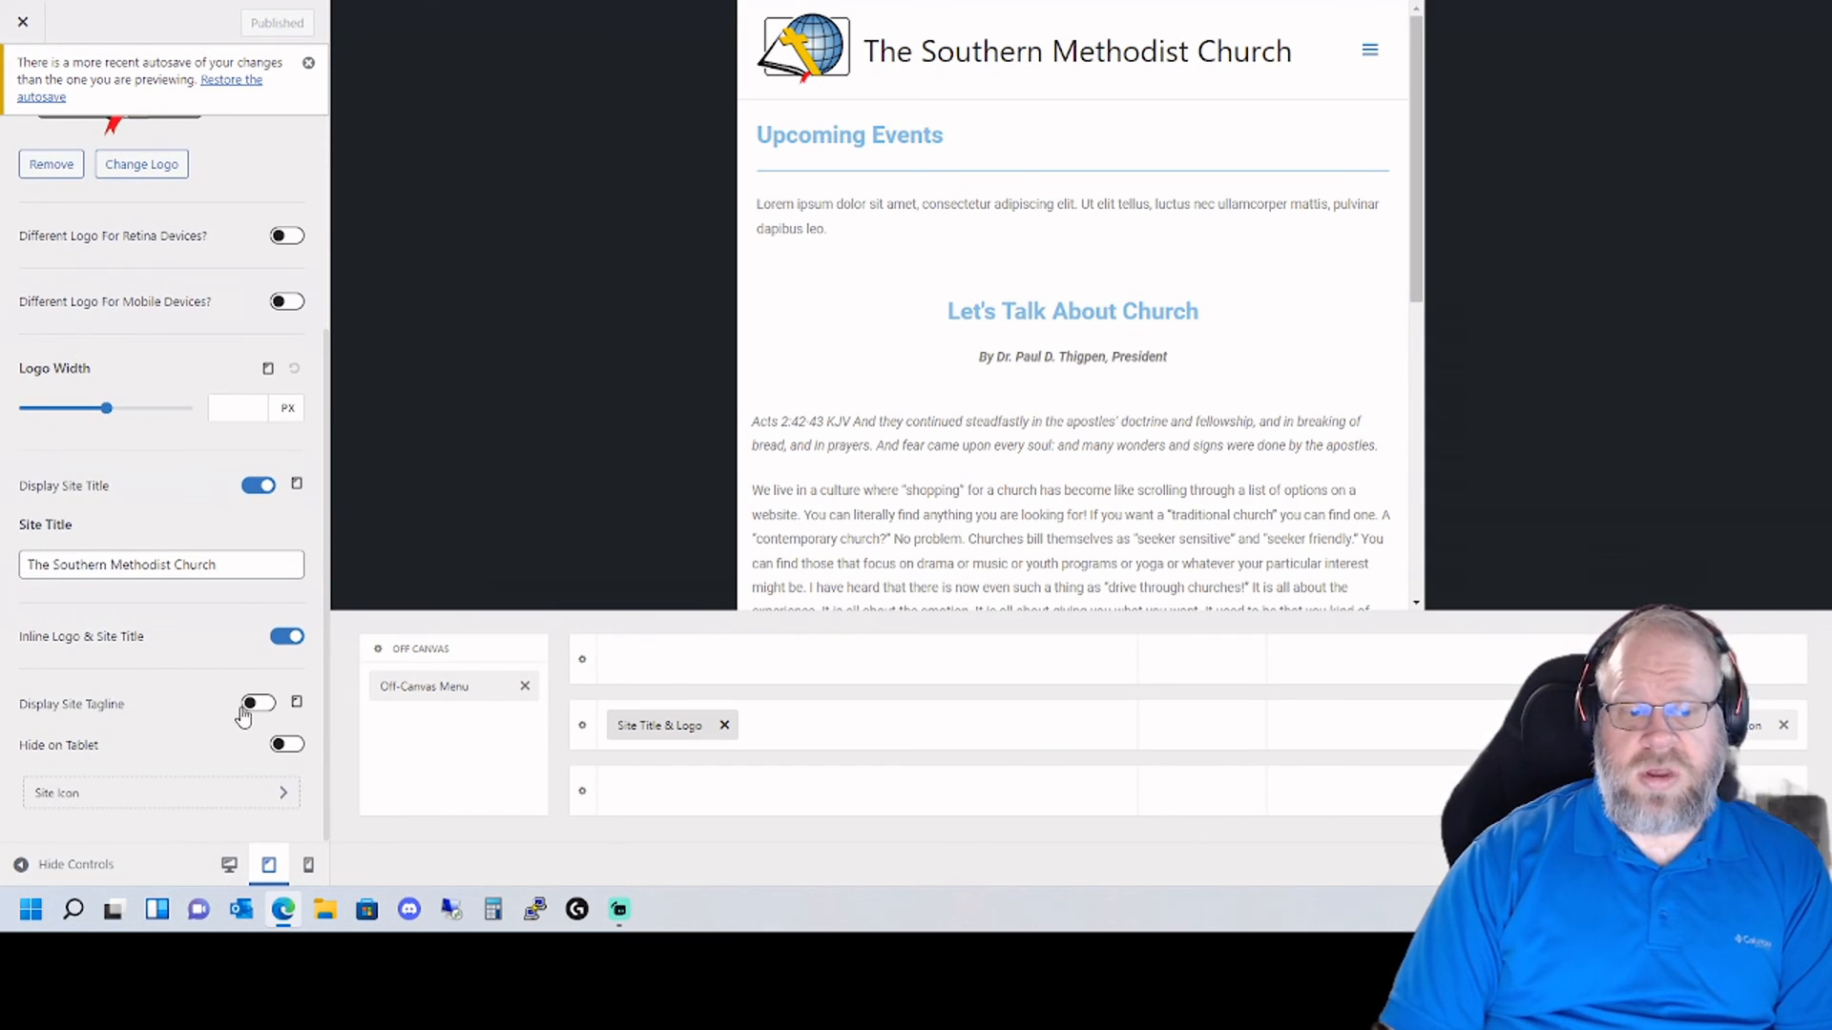
- Try hiding the site tagline in the desktop header and restore its display
click(229, 864)
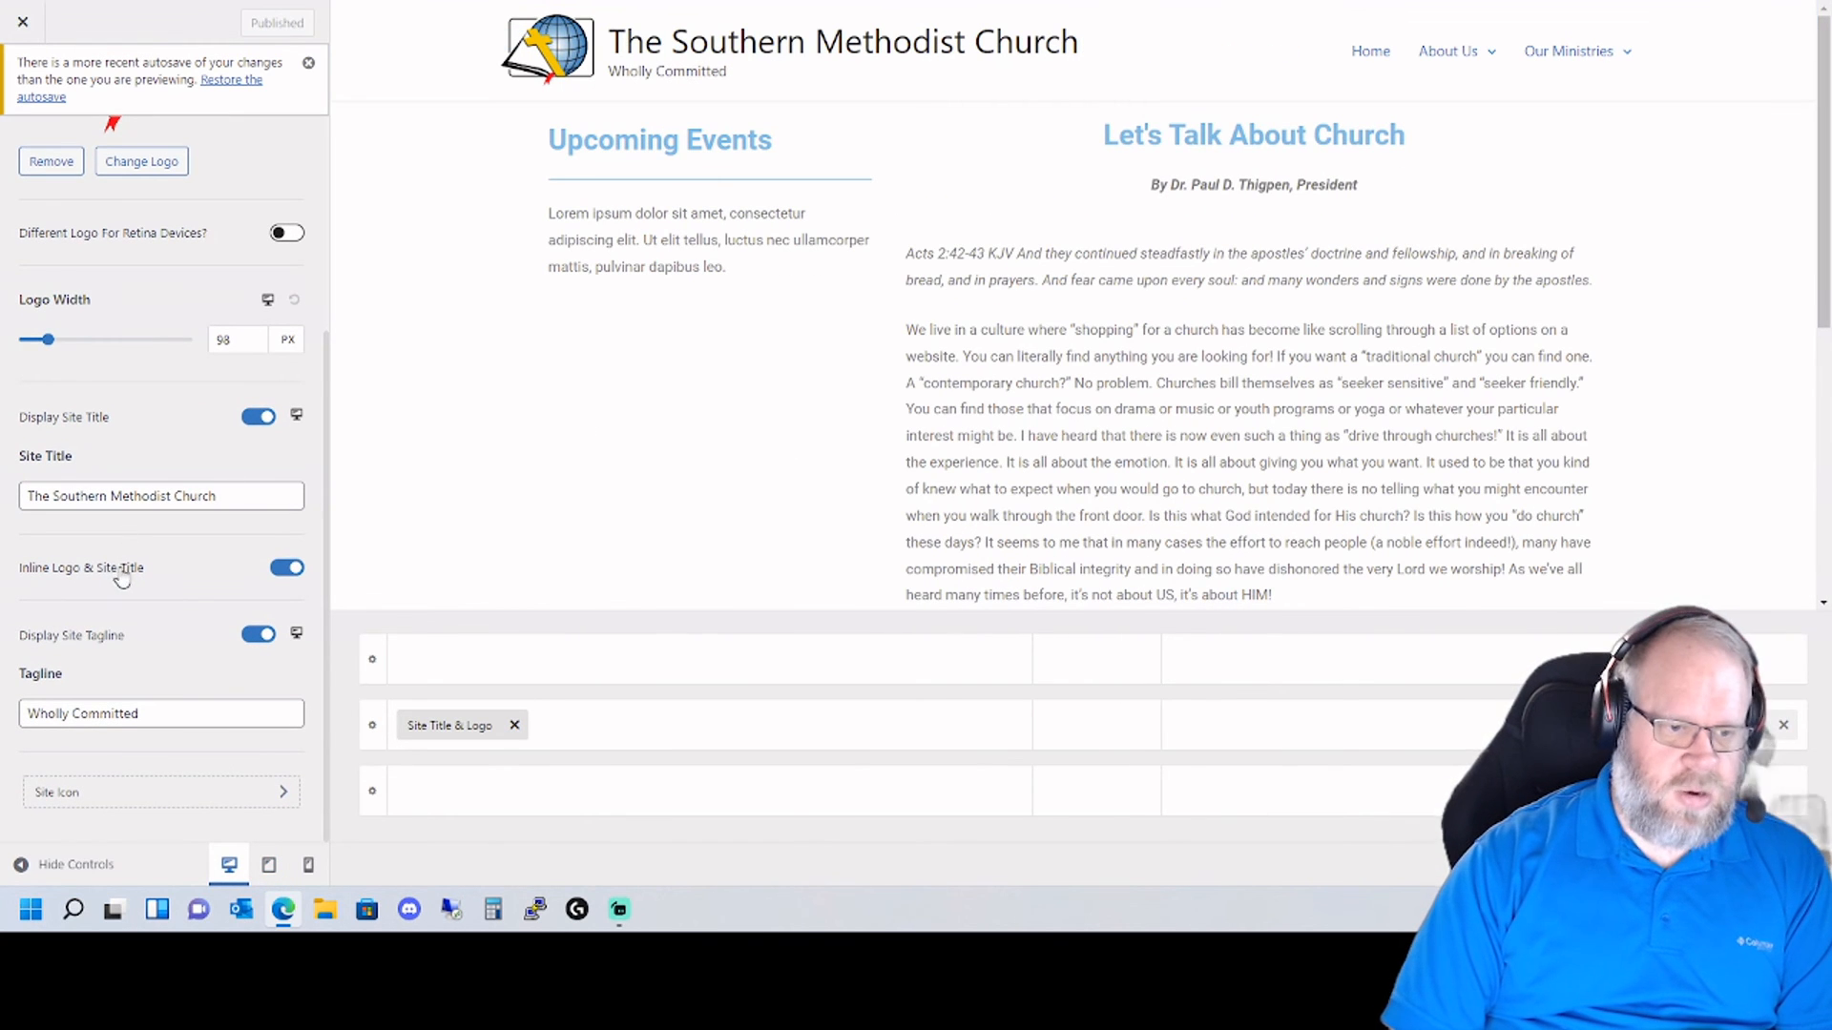
click(256, 636)
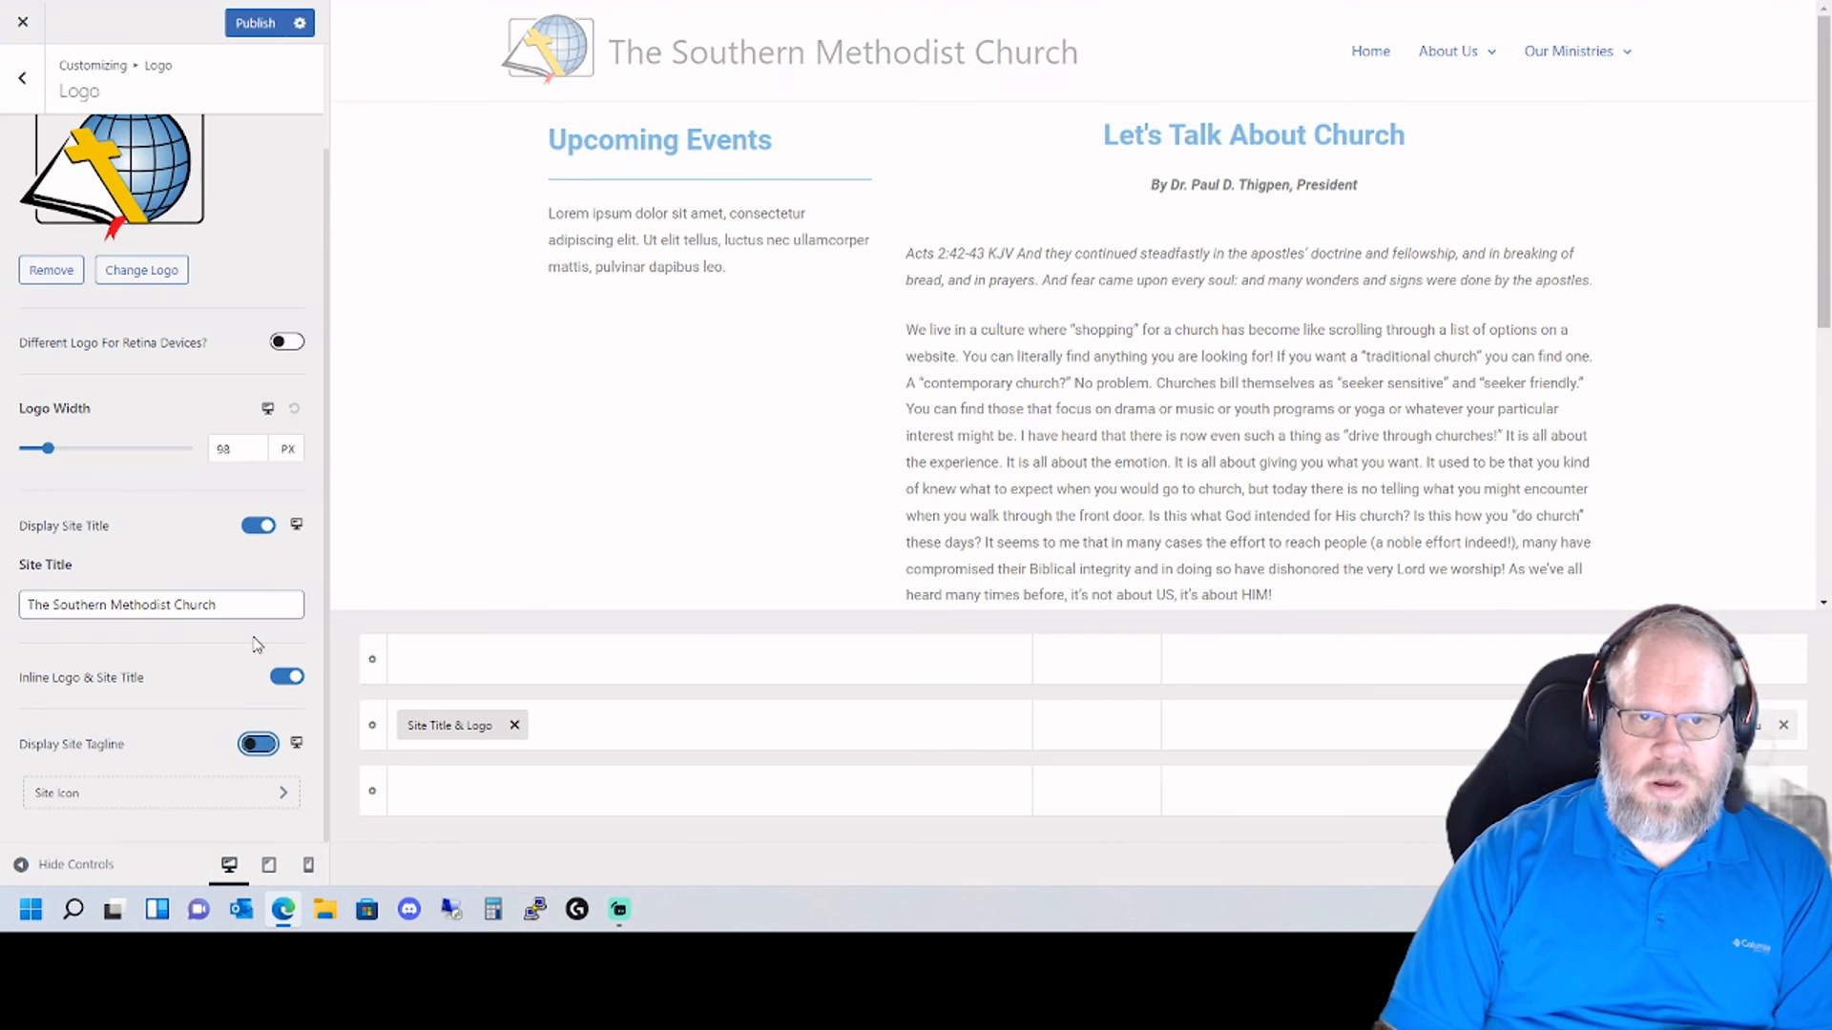
click(260, 749)
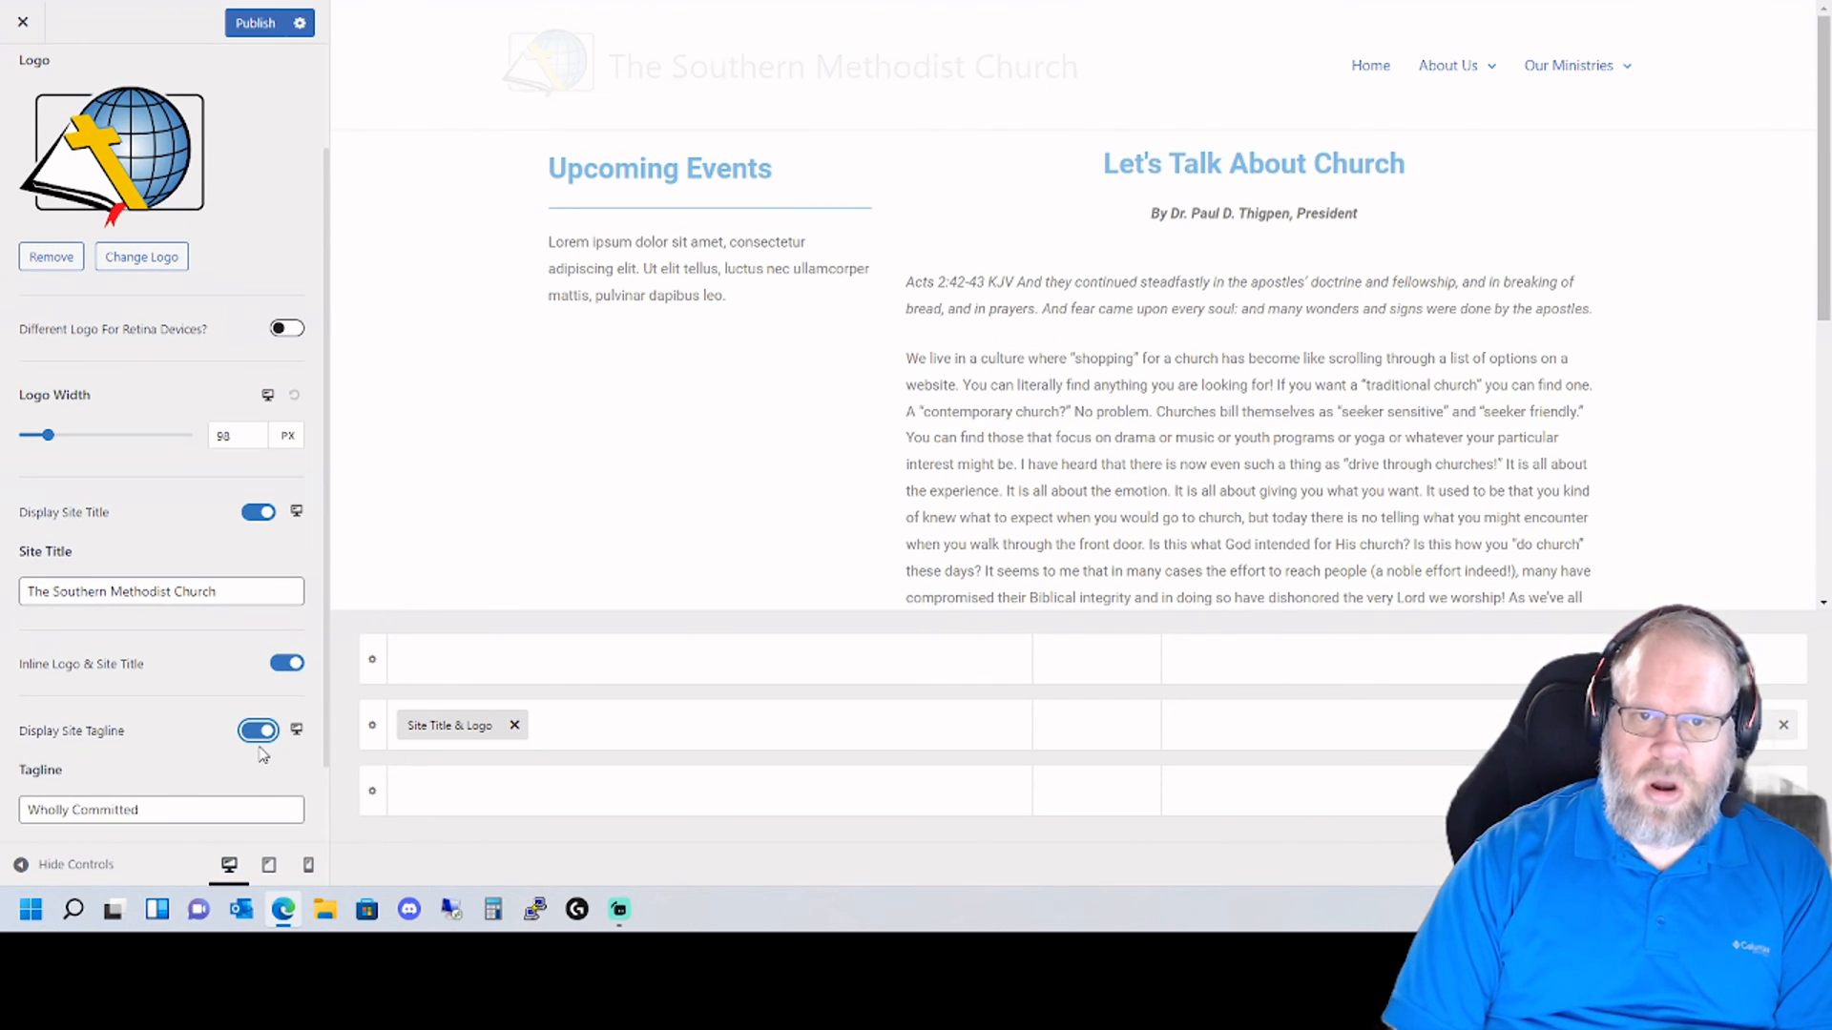
- Check the tablet logo settings and turn off the site title display for mobile
click(268, 865)
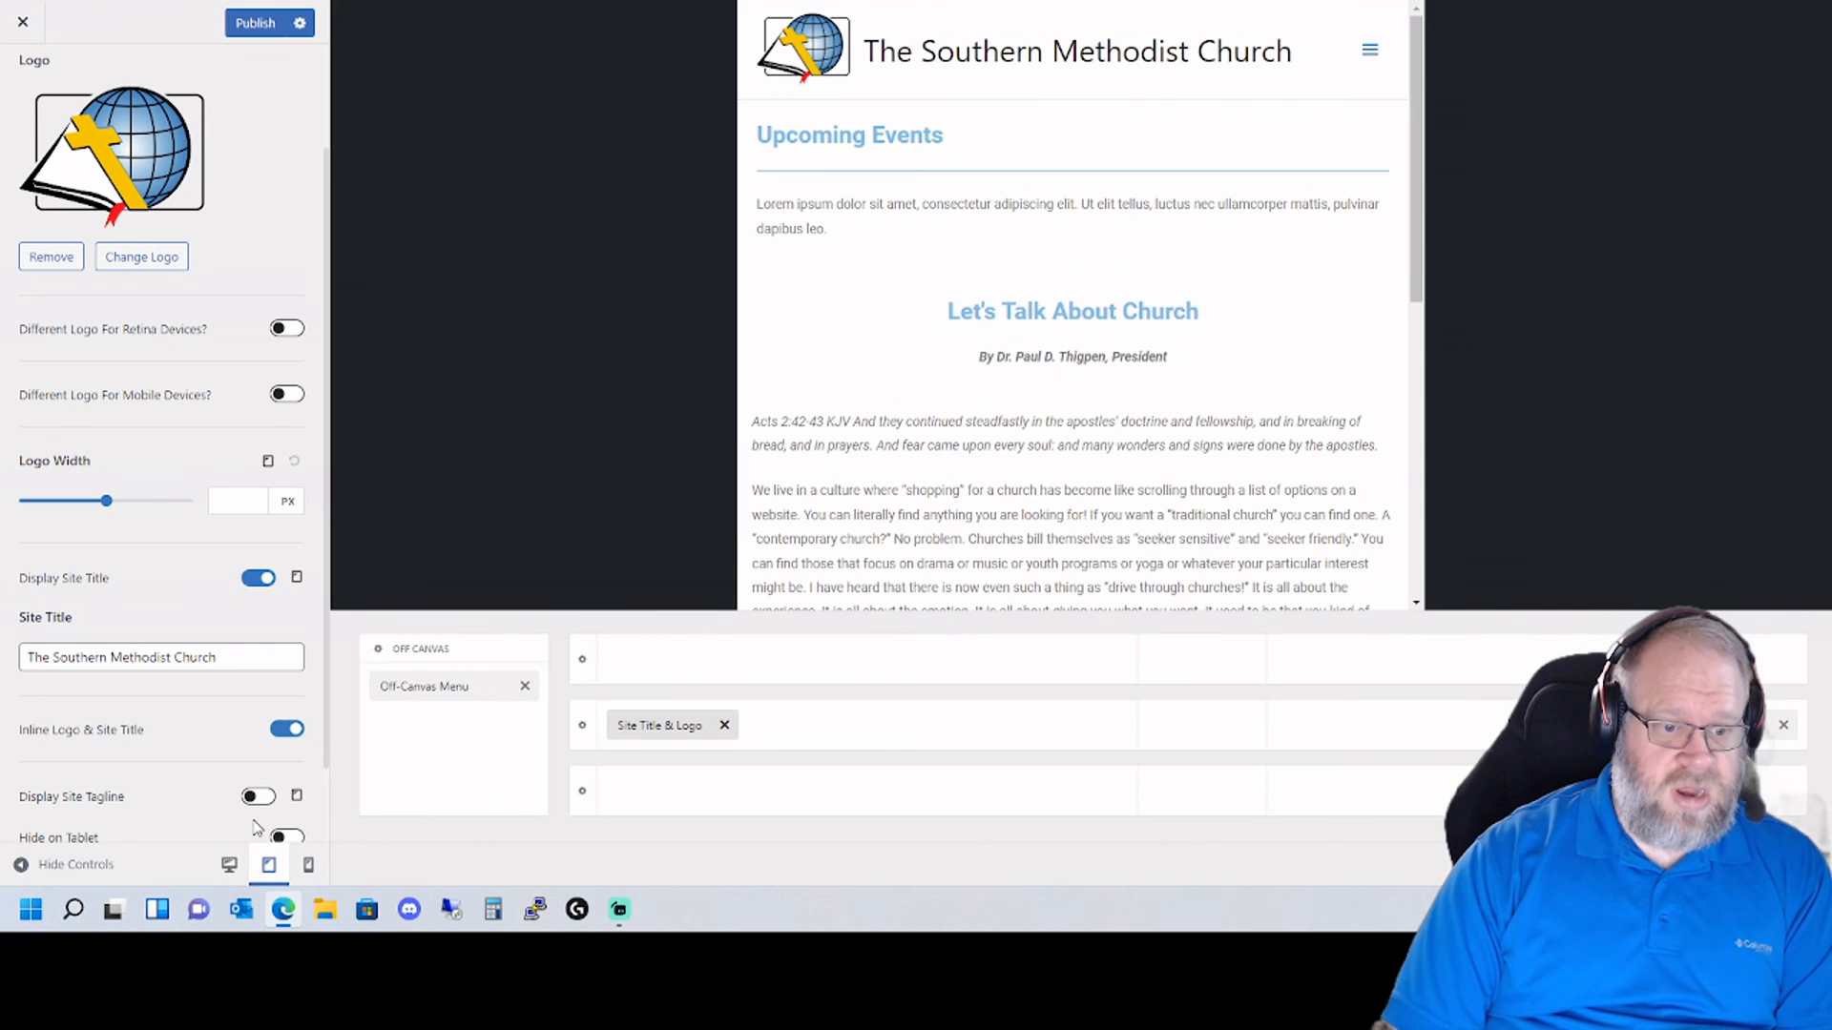
scroll(217, 818, down, 2)
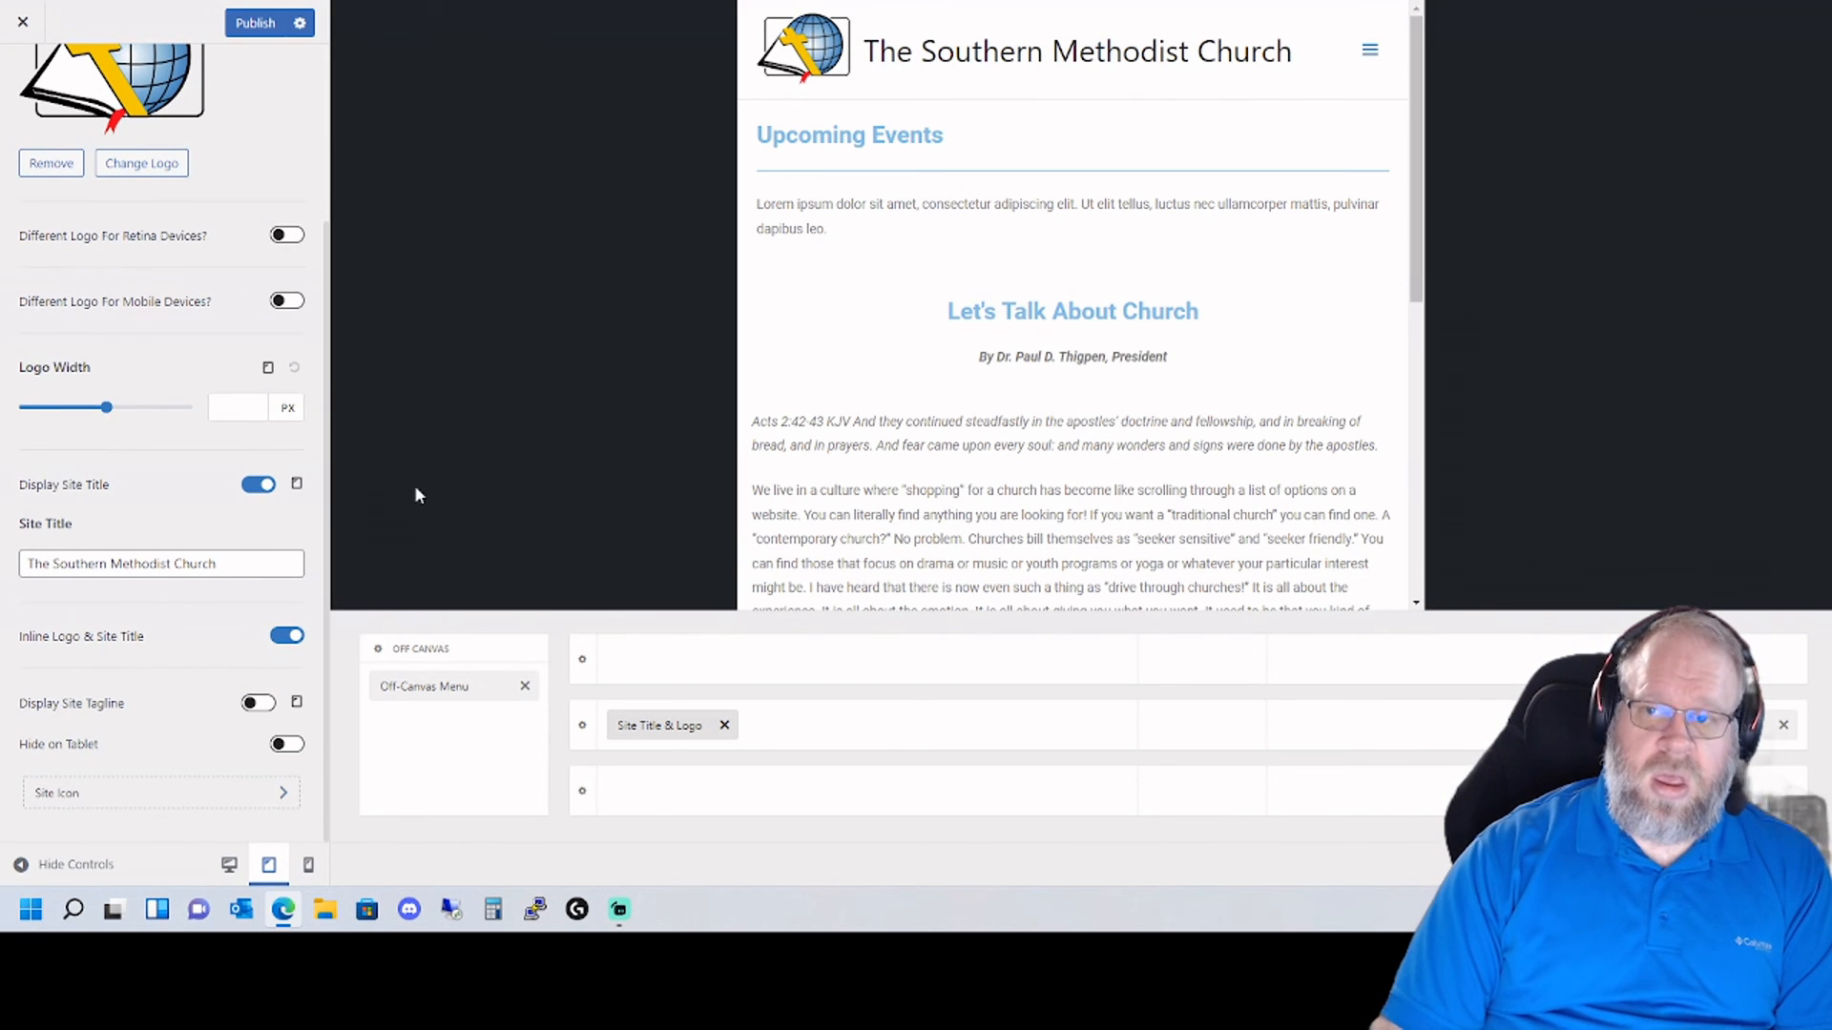
click(308, 864)
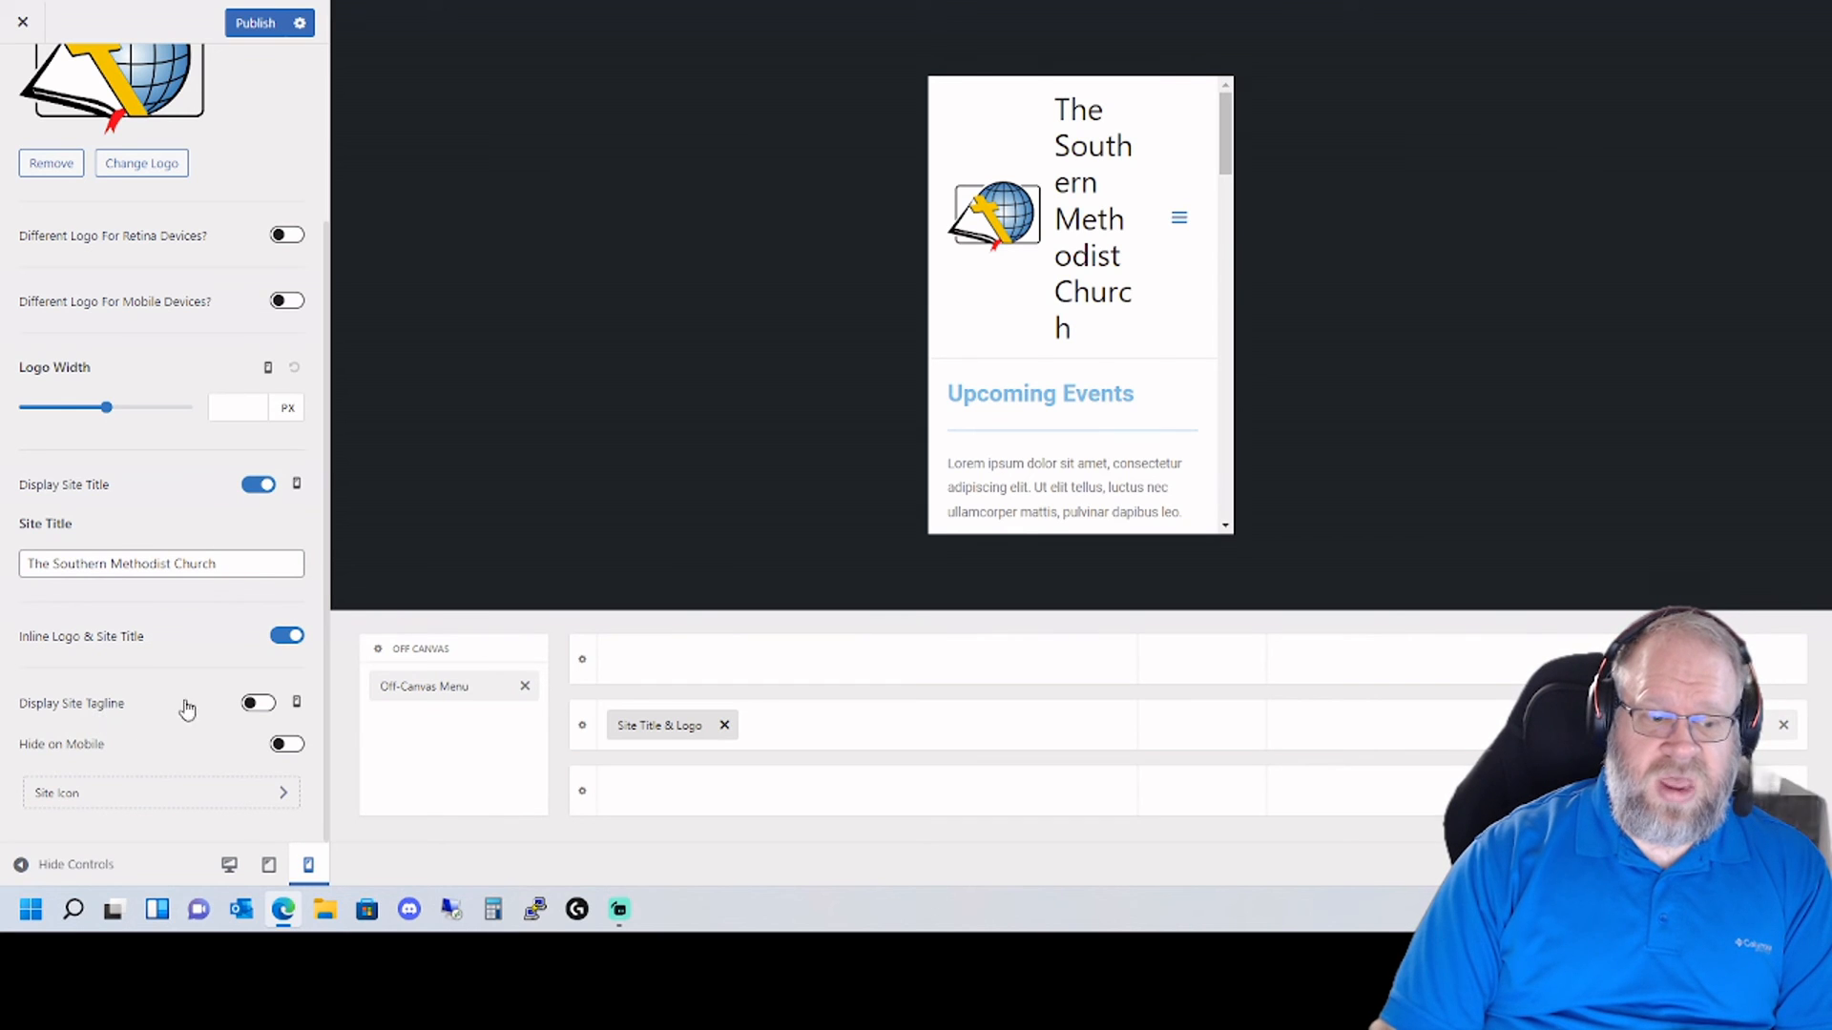
click(263, 486)
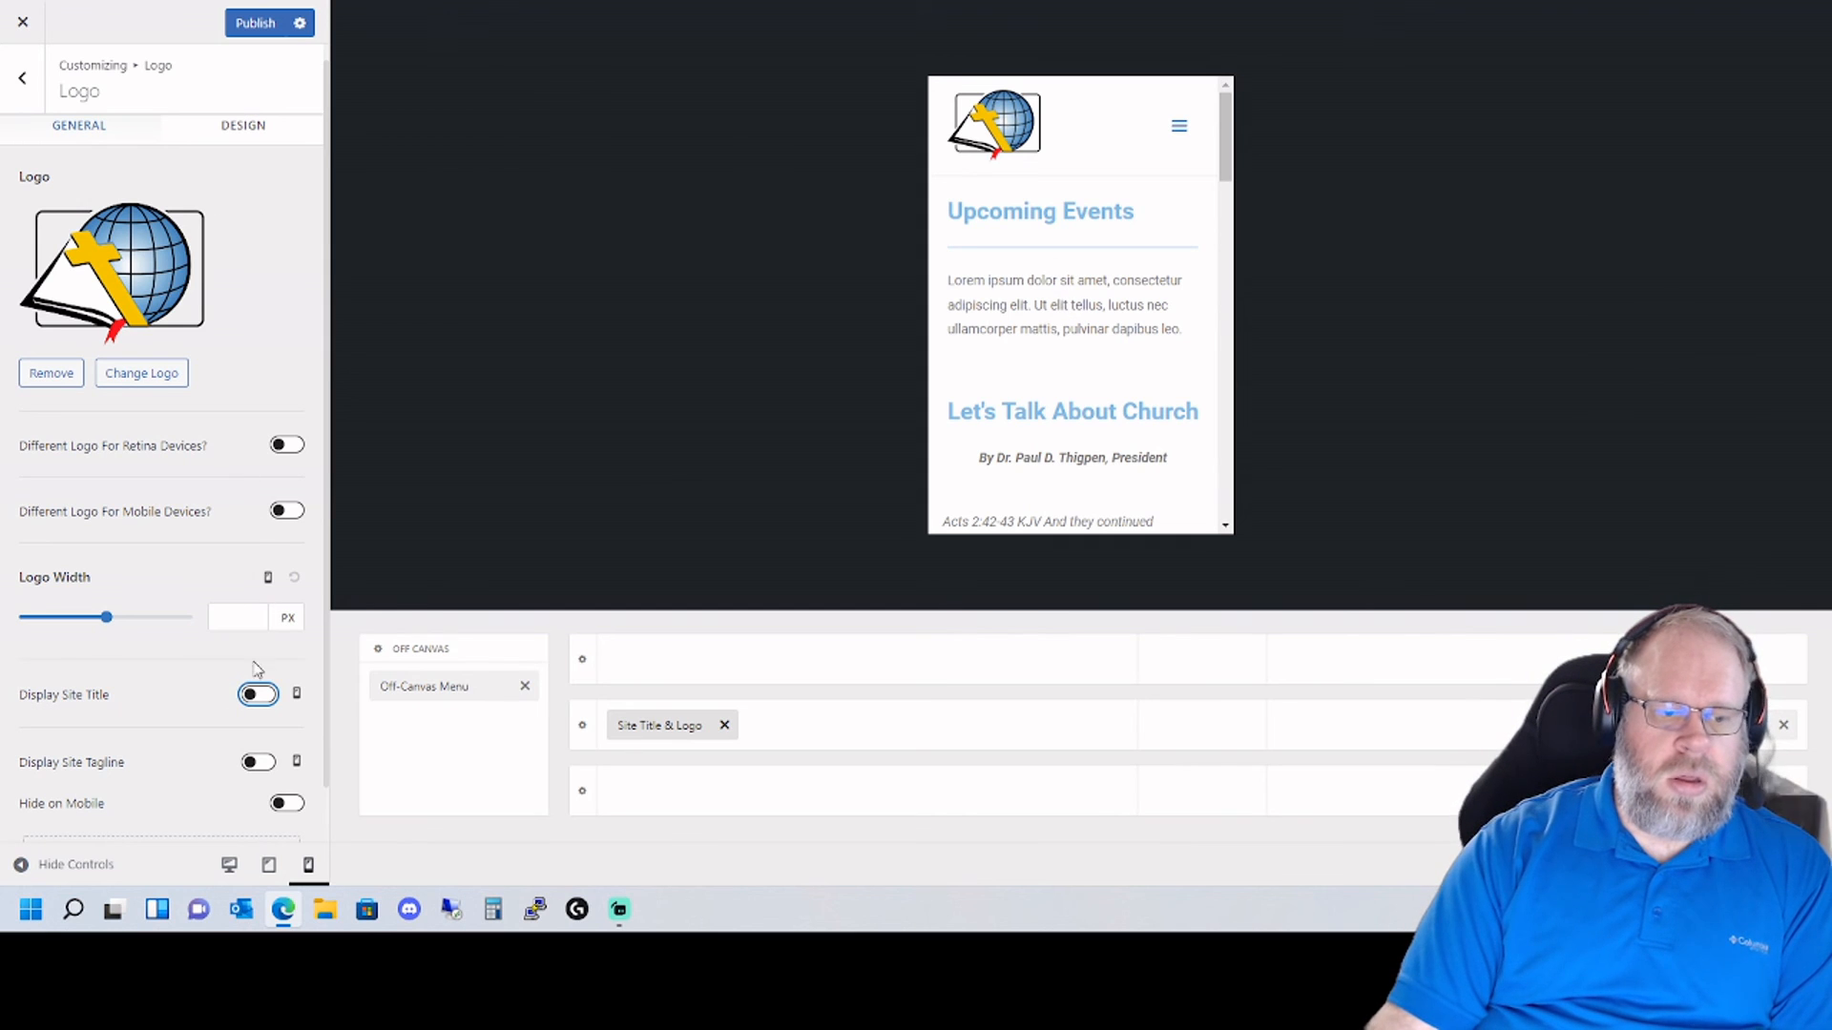
scroll(179, 687, down, 1)
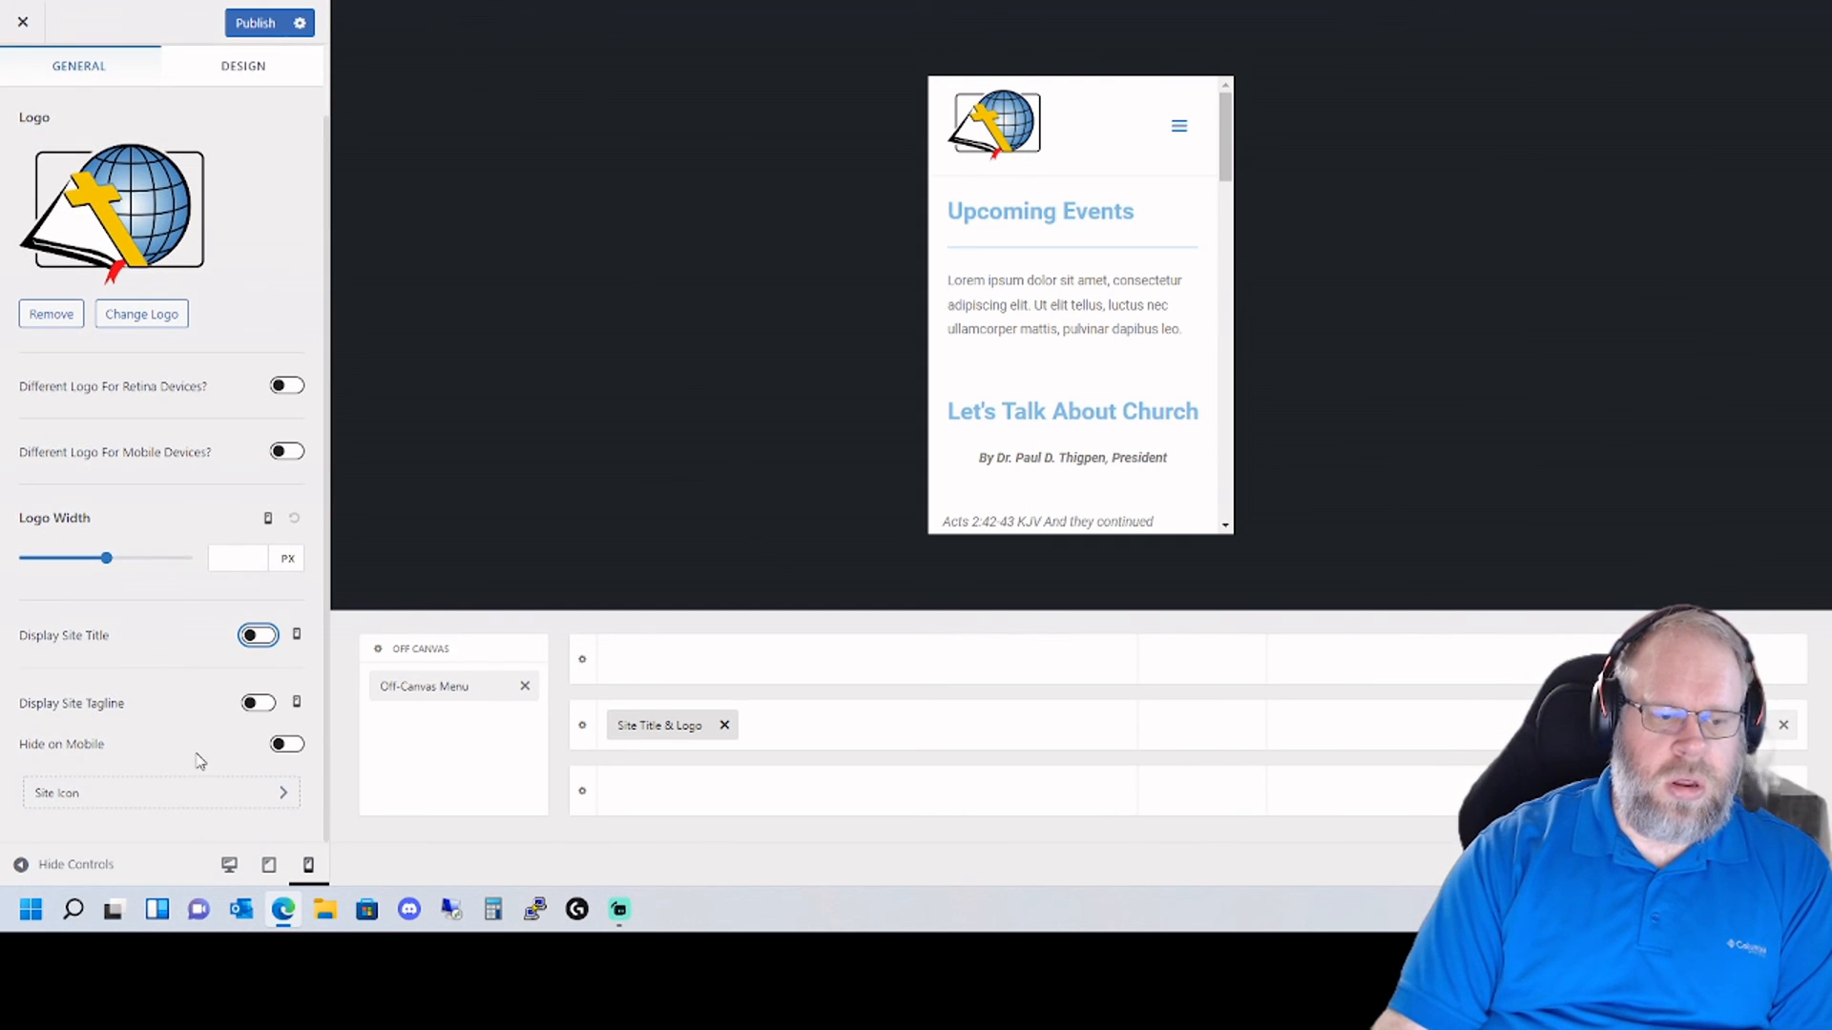
- Set the site icon to gosmc-logo-1.png from the media library, cropping it to a square around the book, cross and globe
click(182, 808)
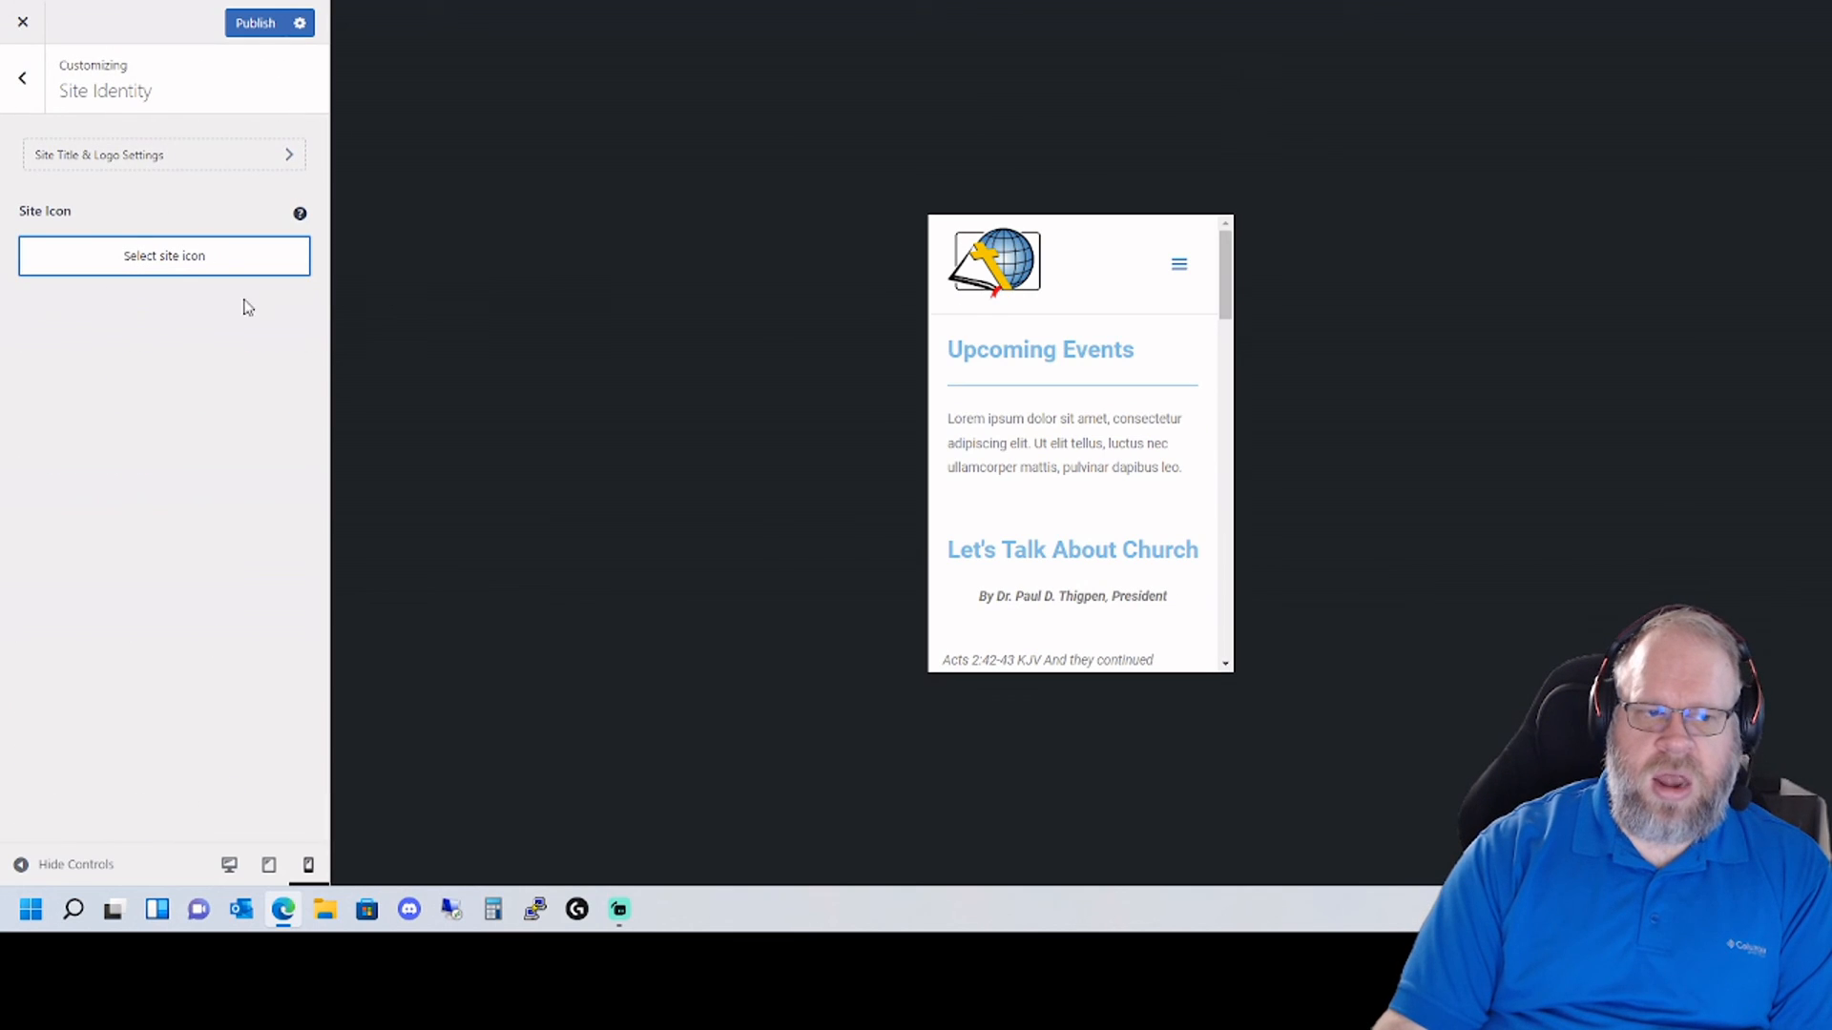
click(172, 279)
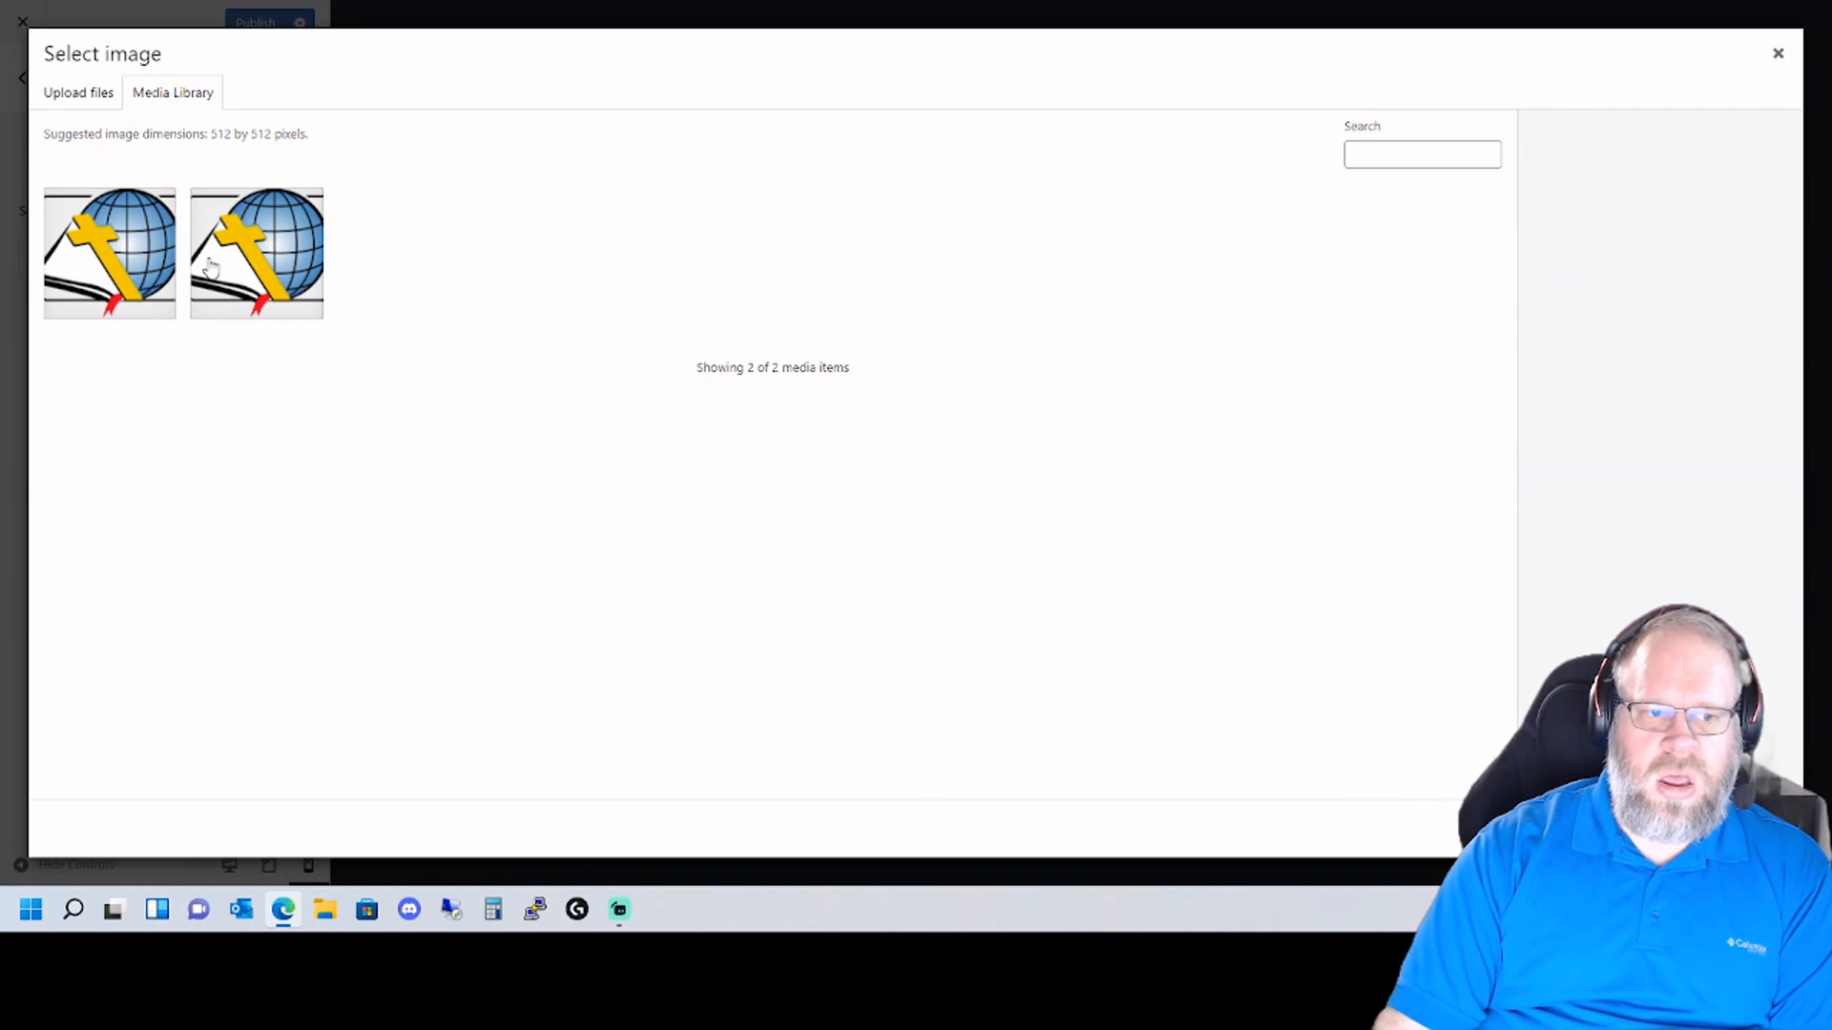
click(150, 264)
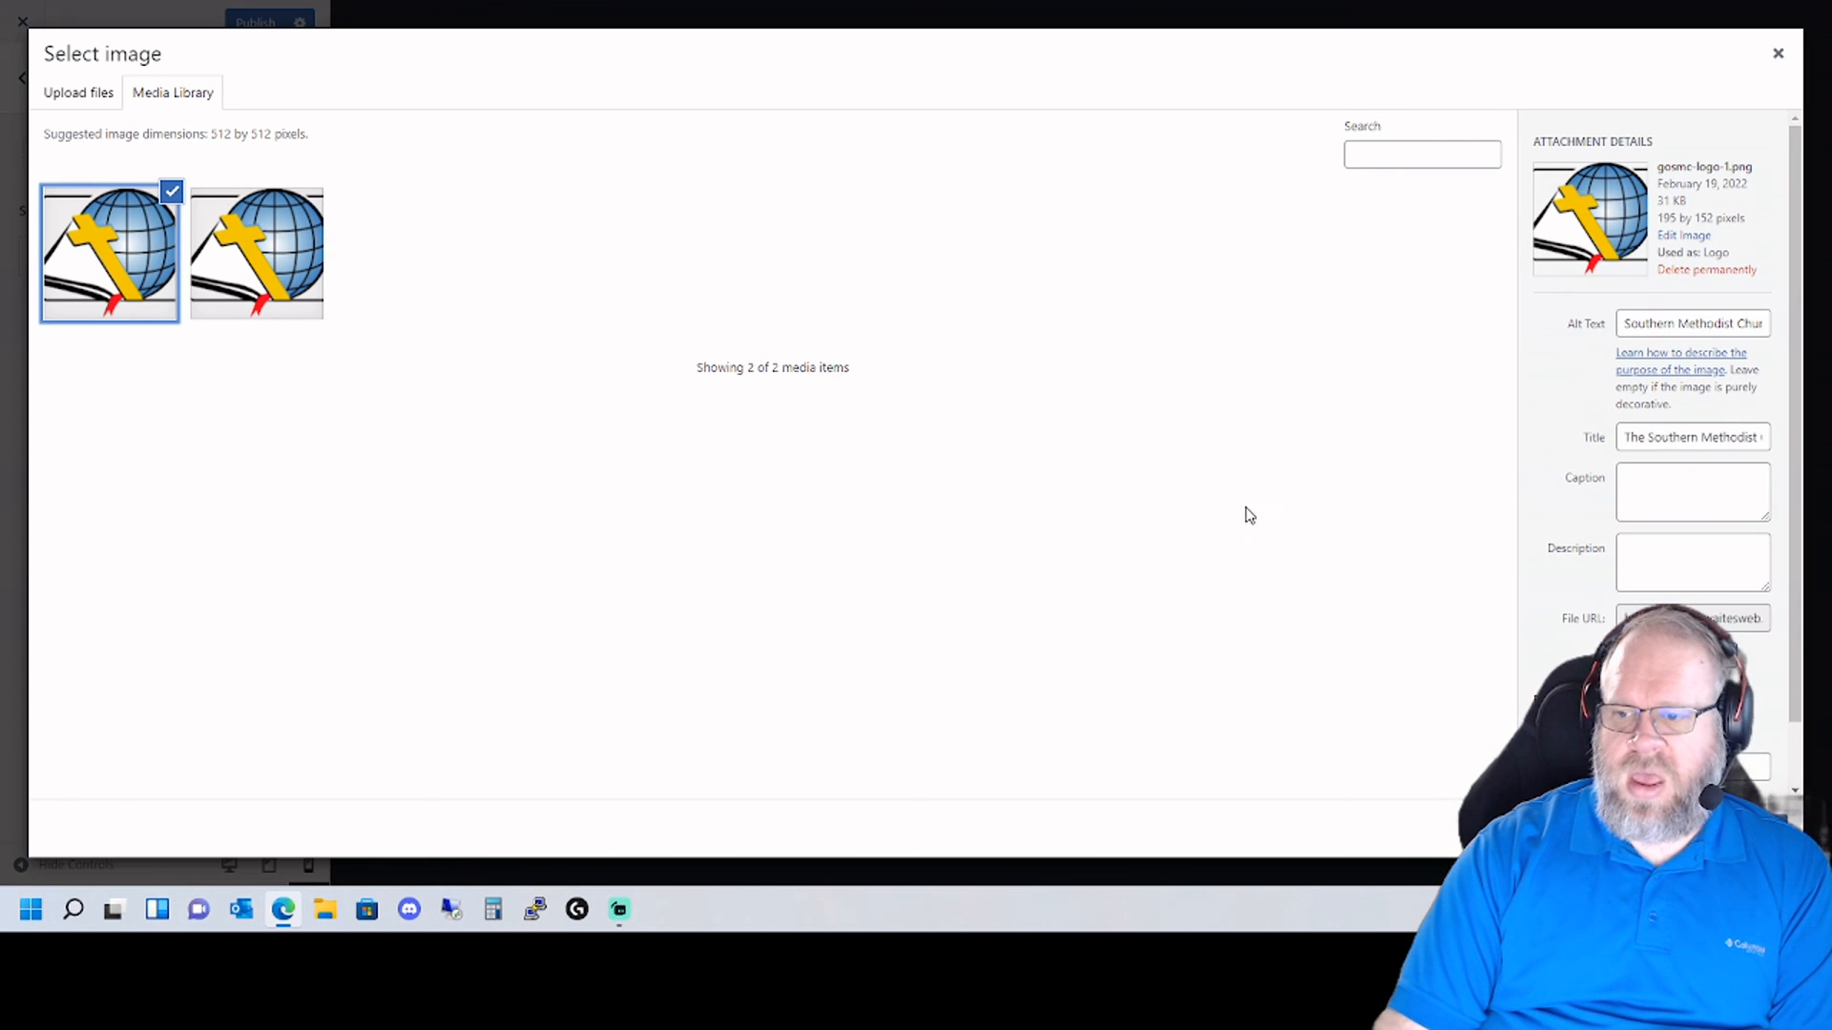
click(1756, 828)
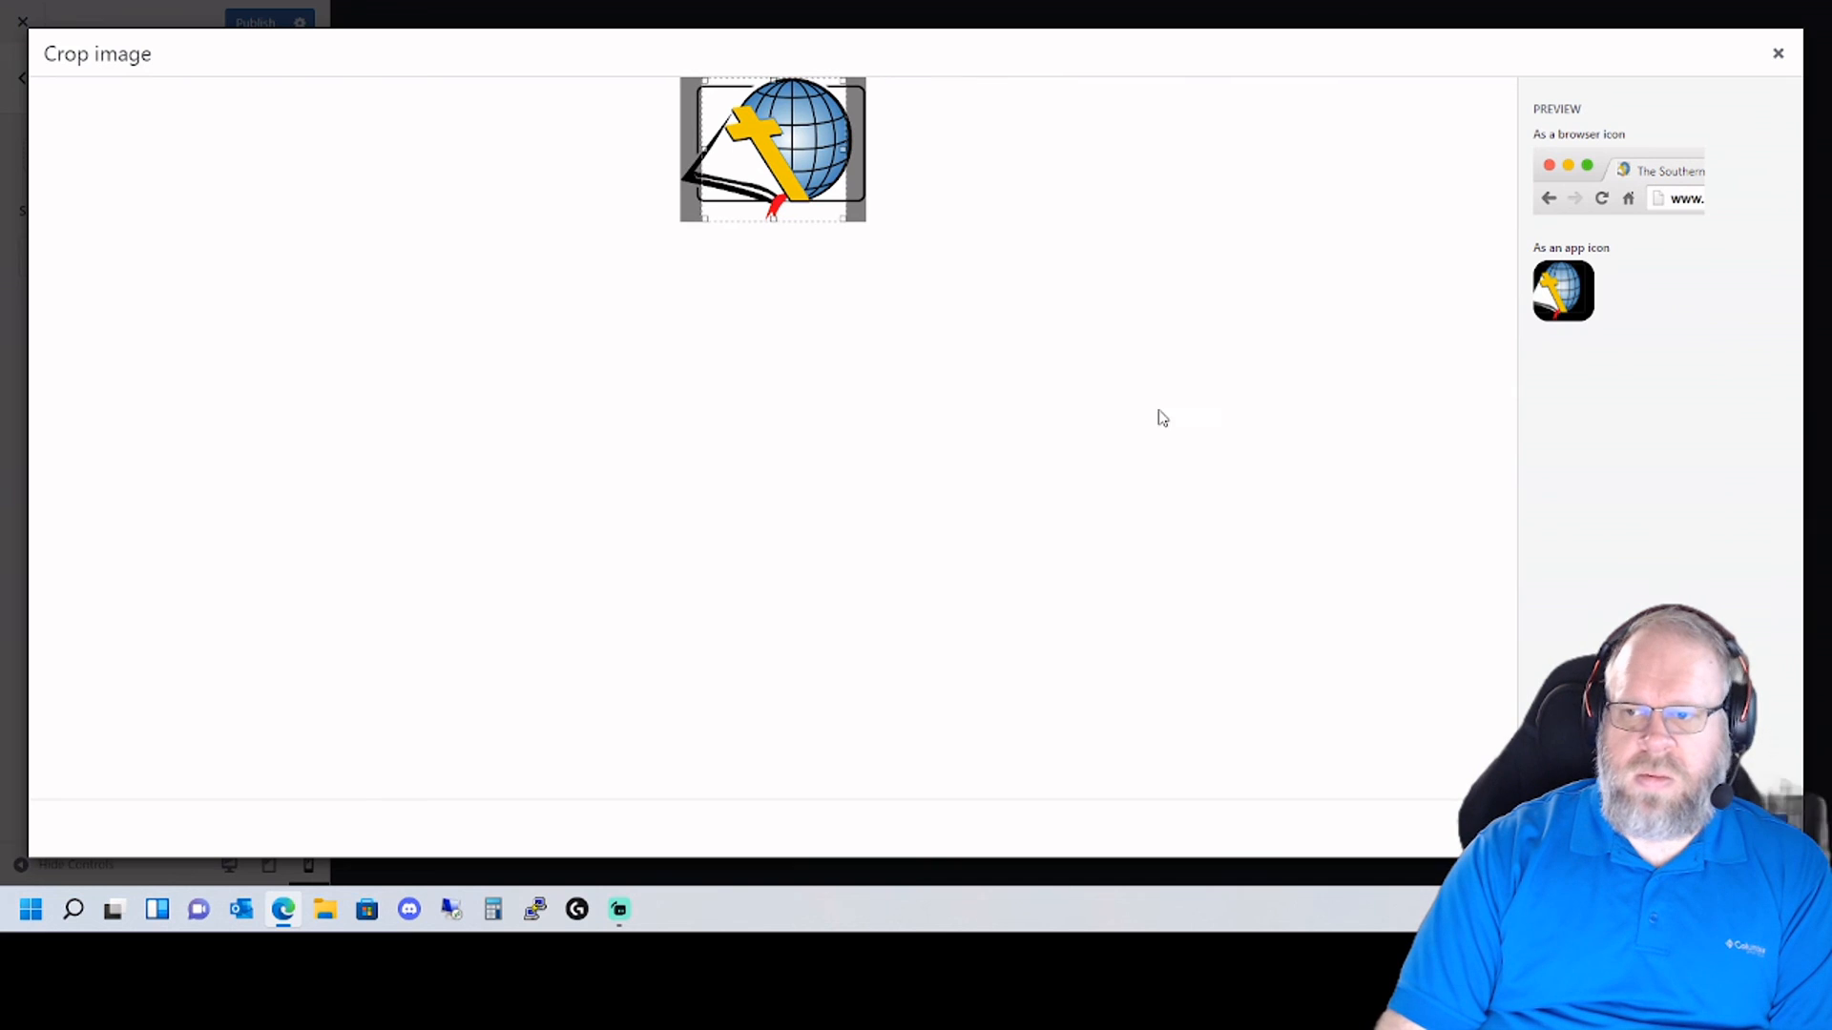
drag(799, 204, 813, 186)
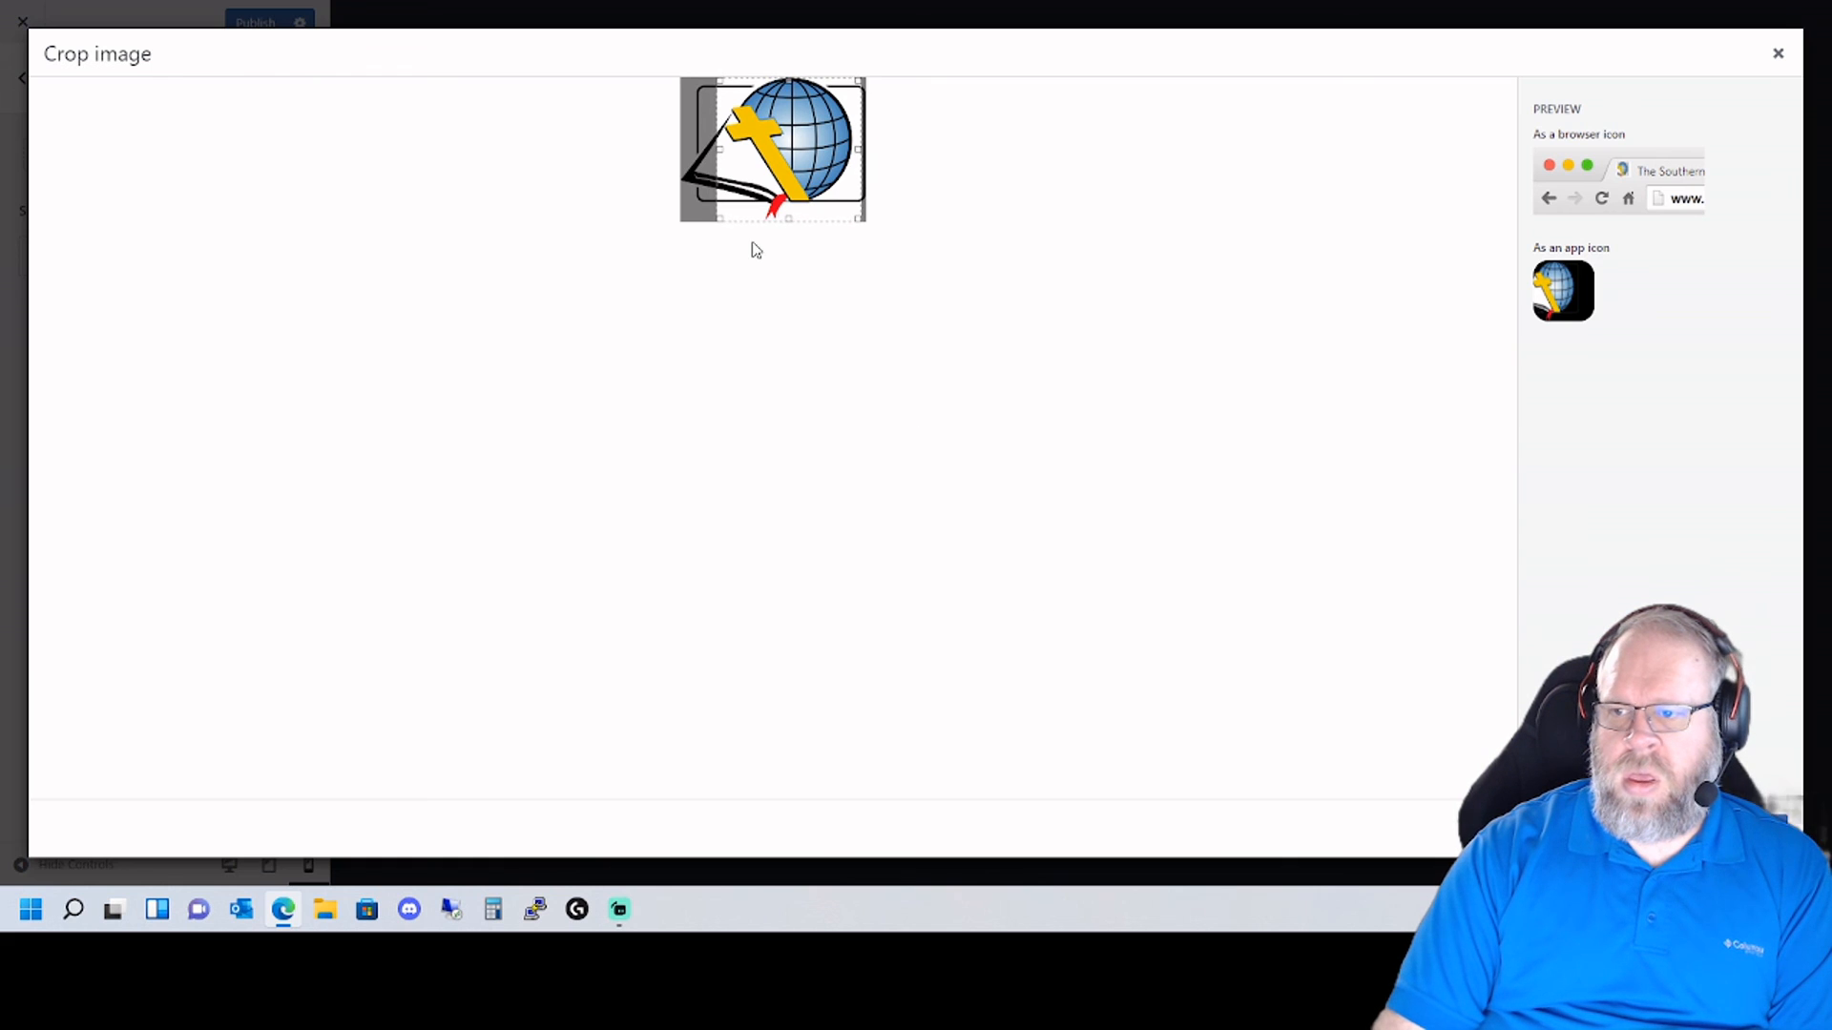
drag(779, 183, 752, 181)
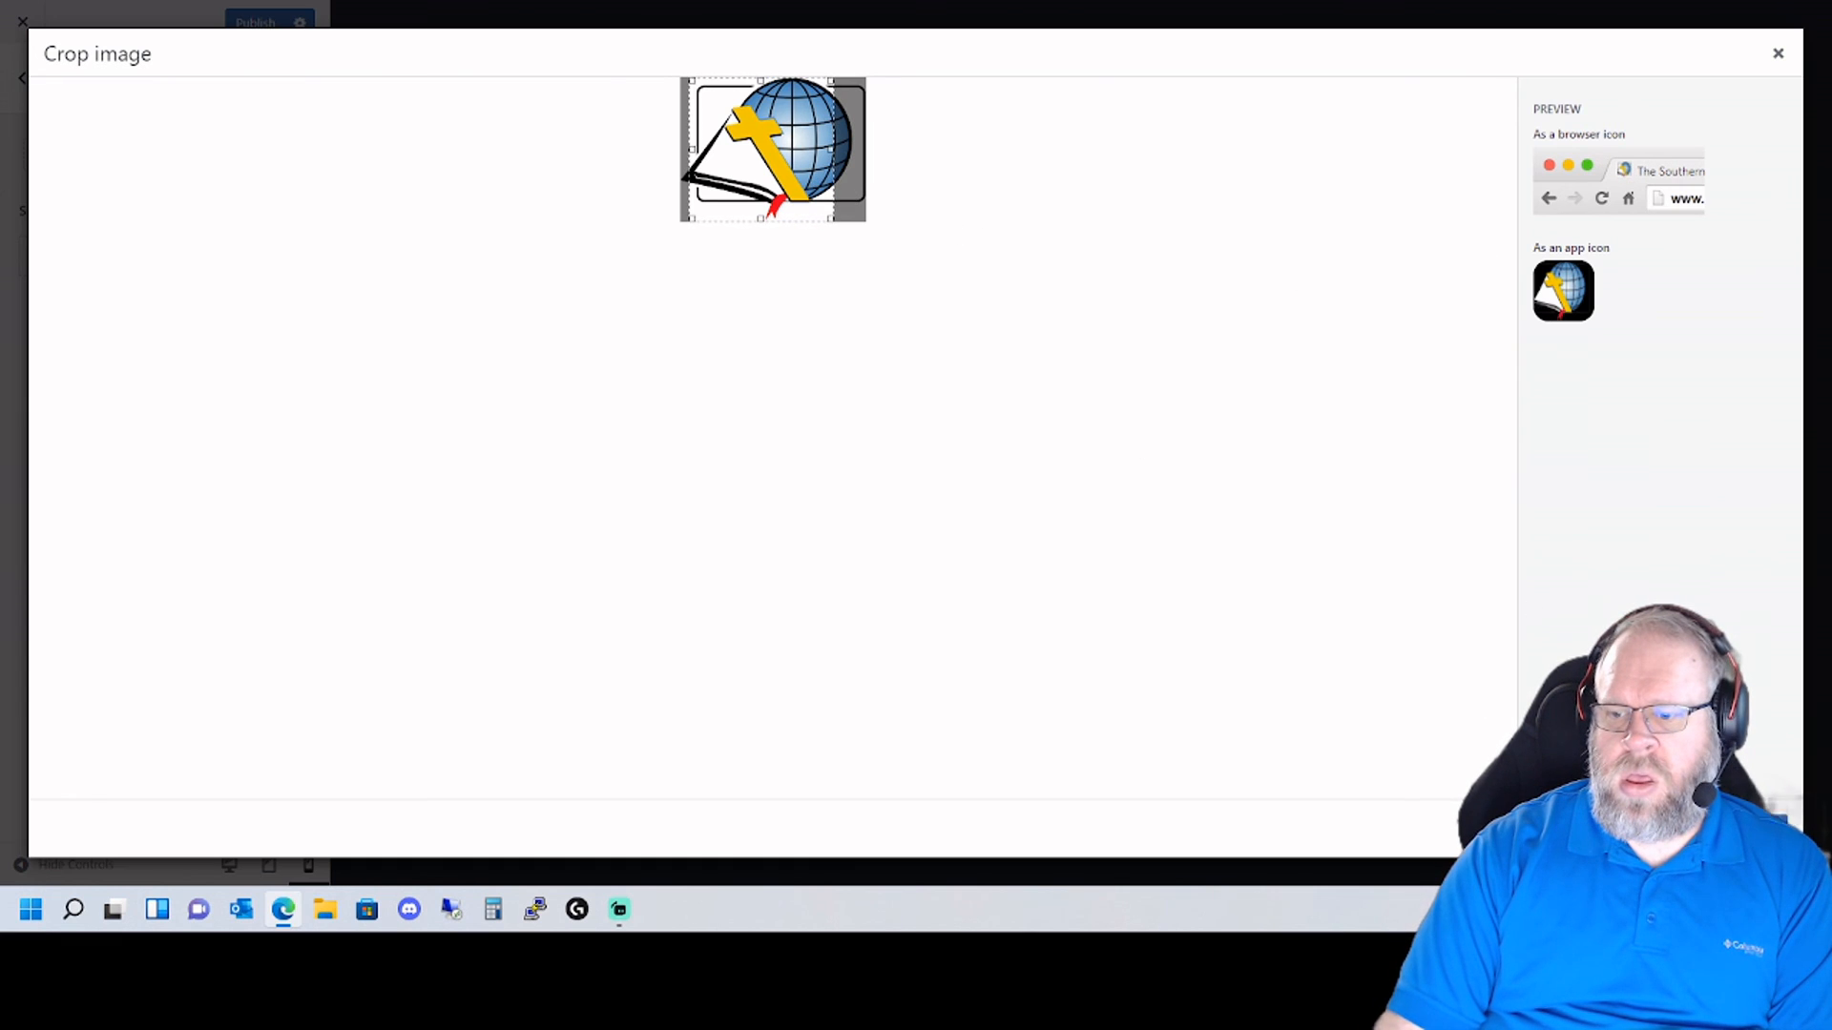
click(1744, 829)
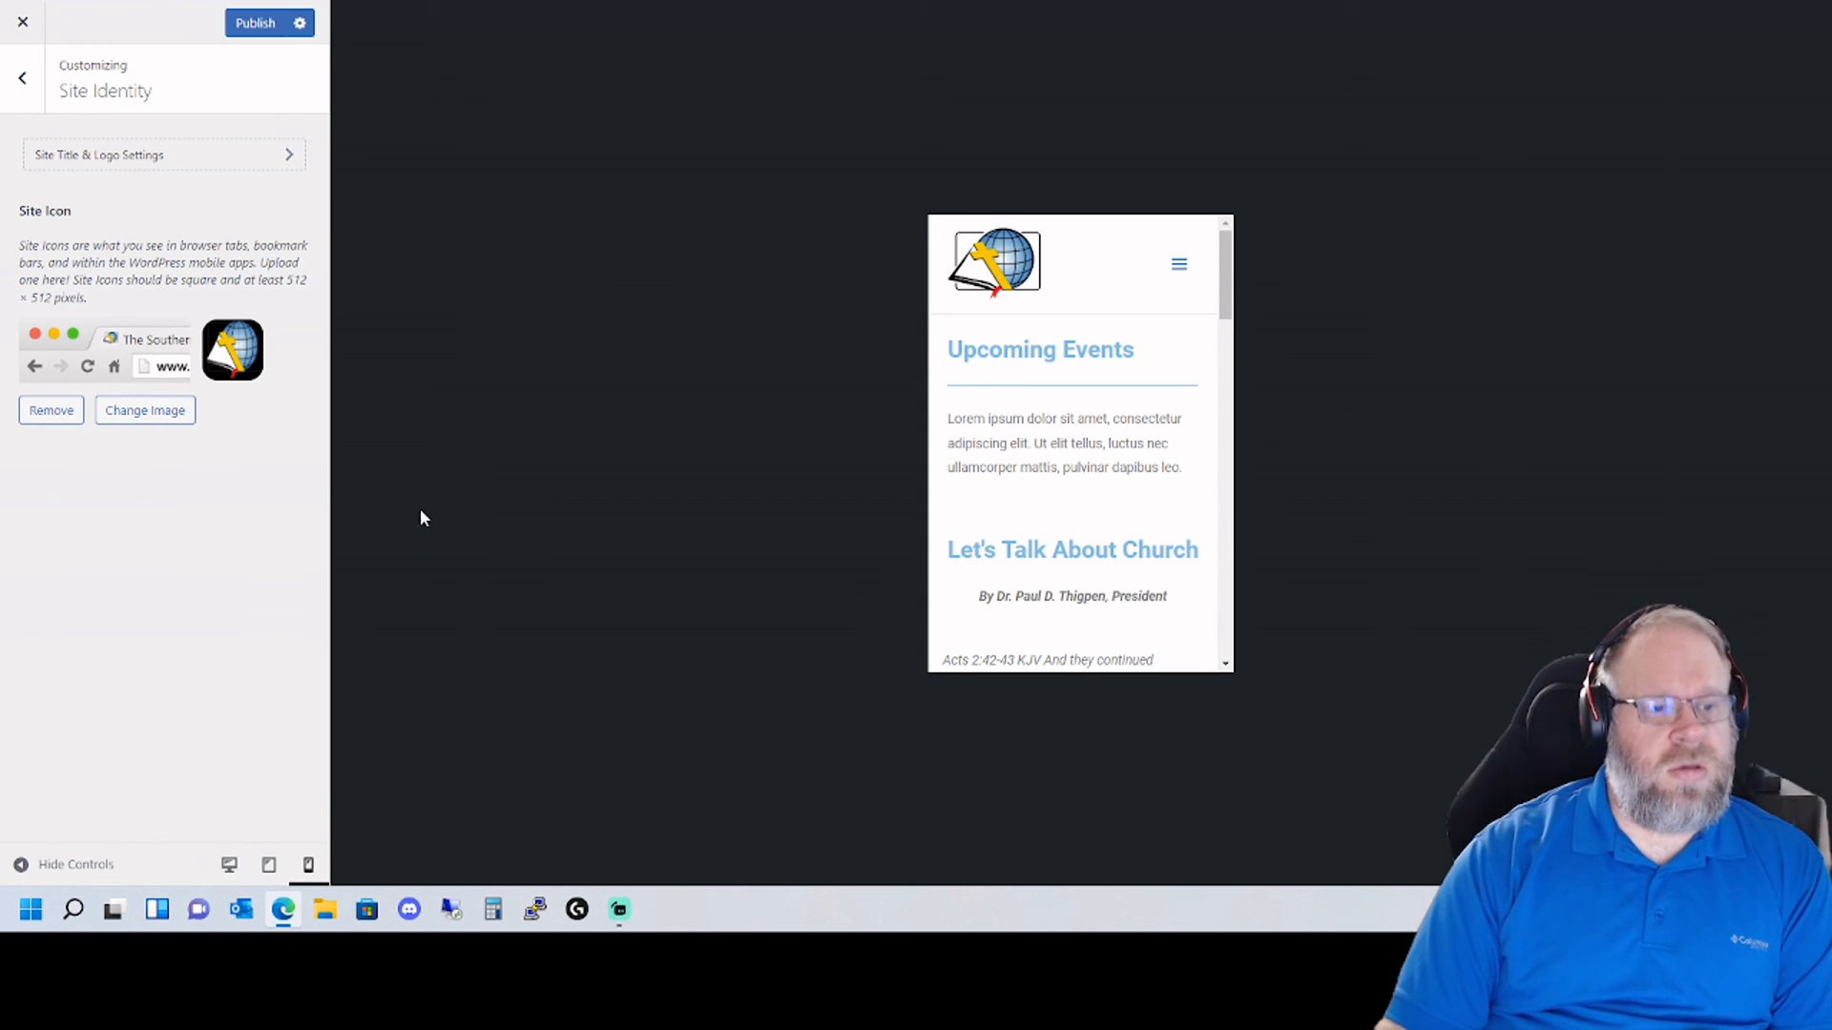
- Publish the customizer changes and check the site in the desktop and mobile previews
click(258, 870)
click(229, 864)
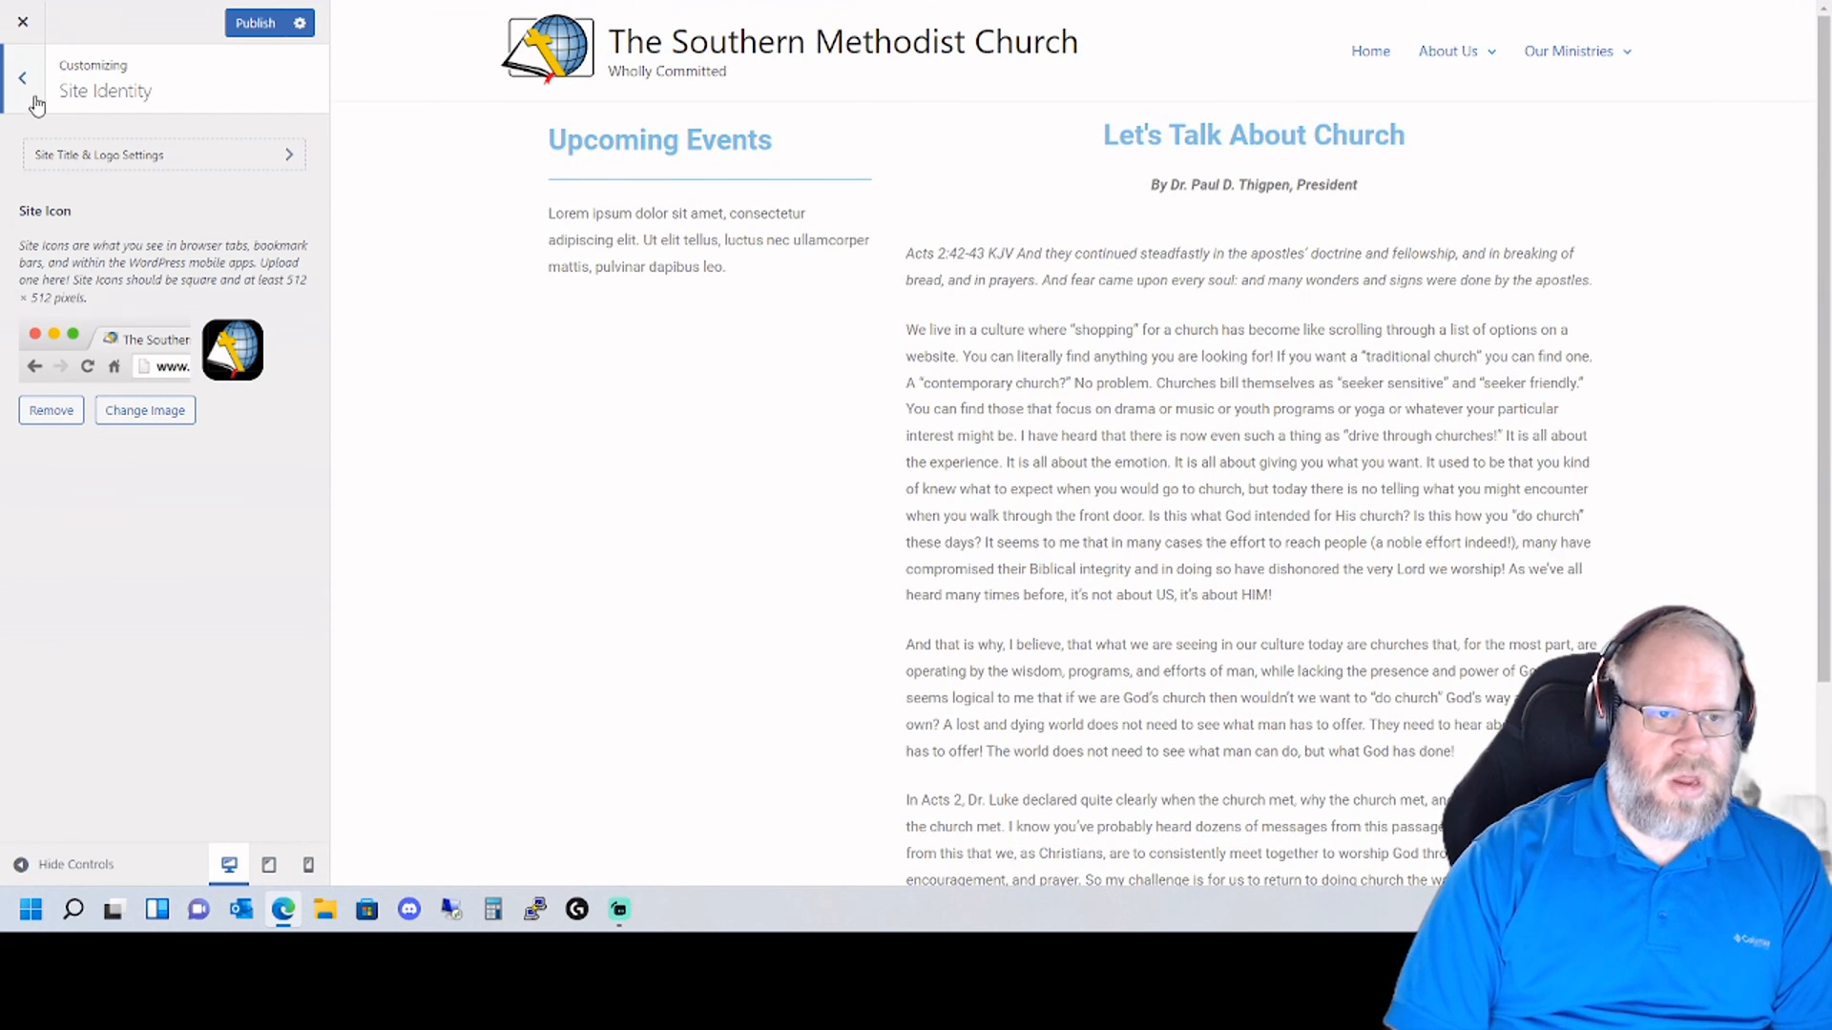
click(258, 27)
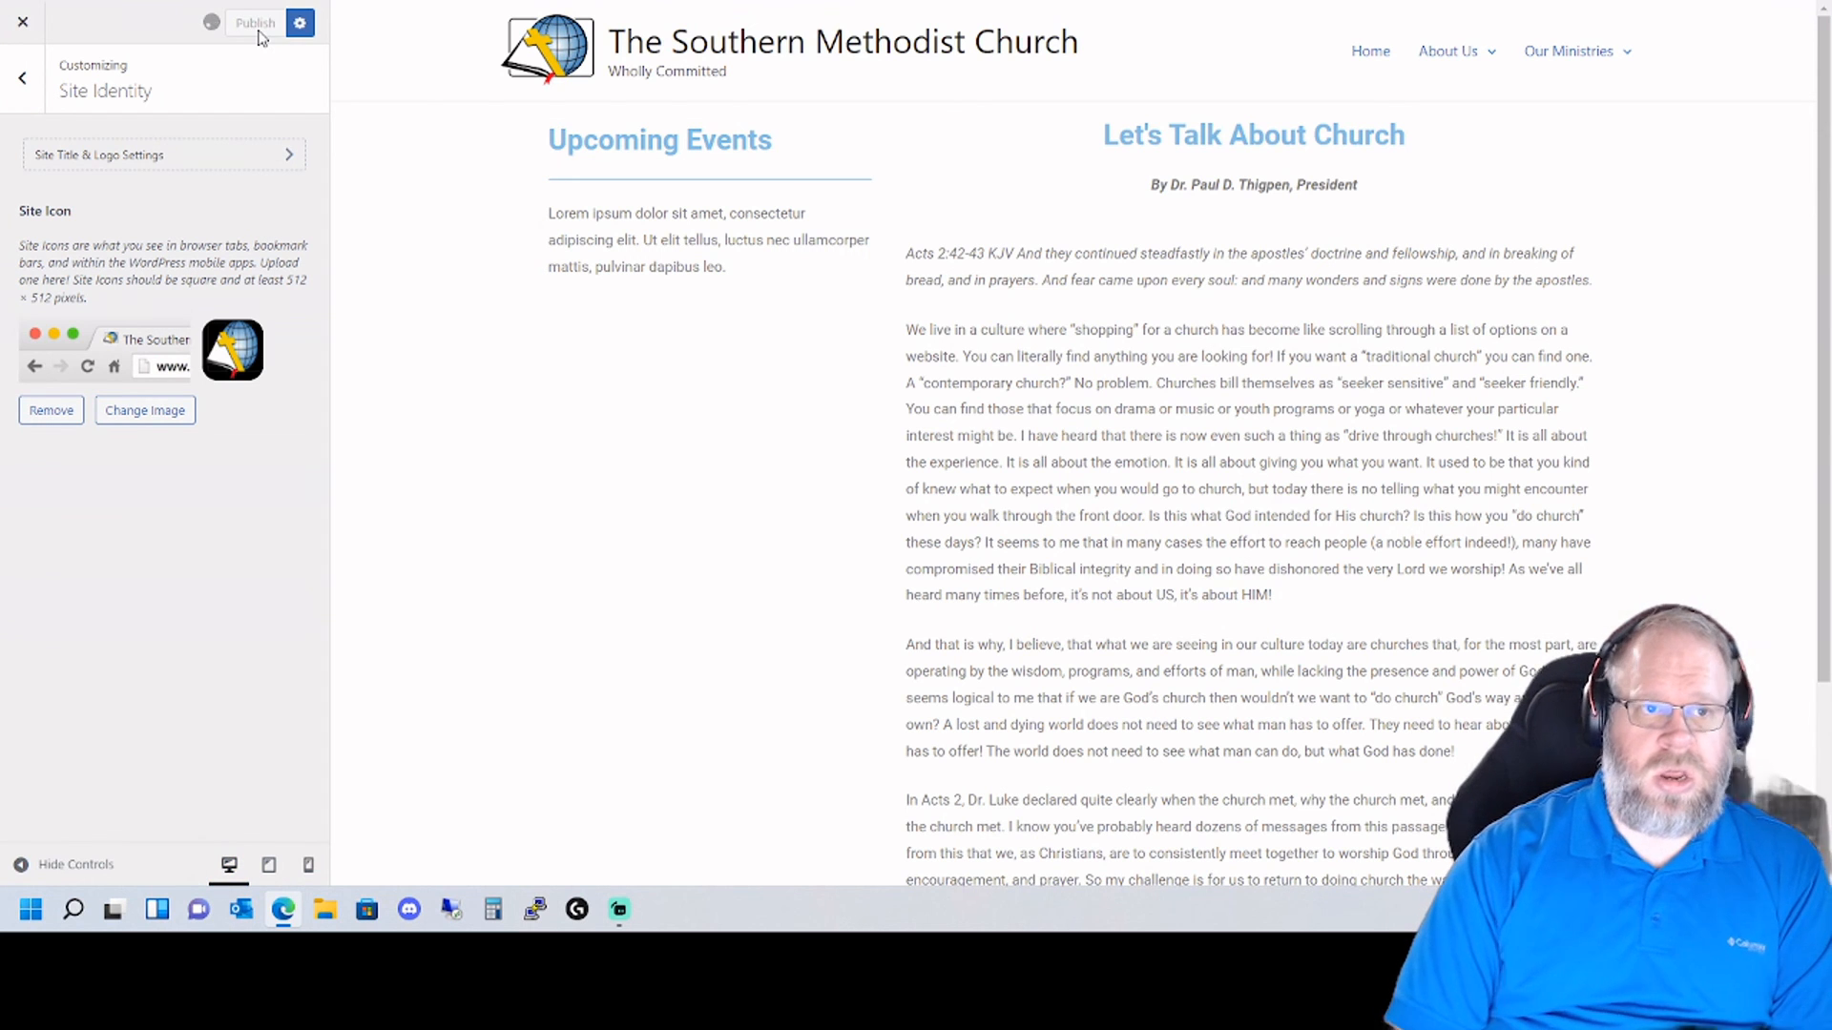
click(308, 864)
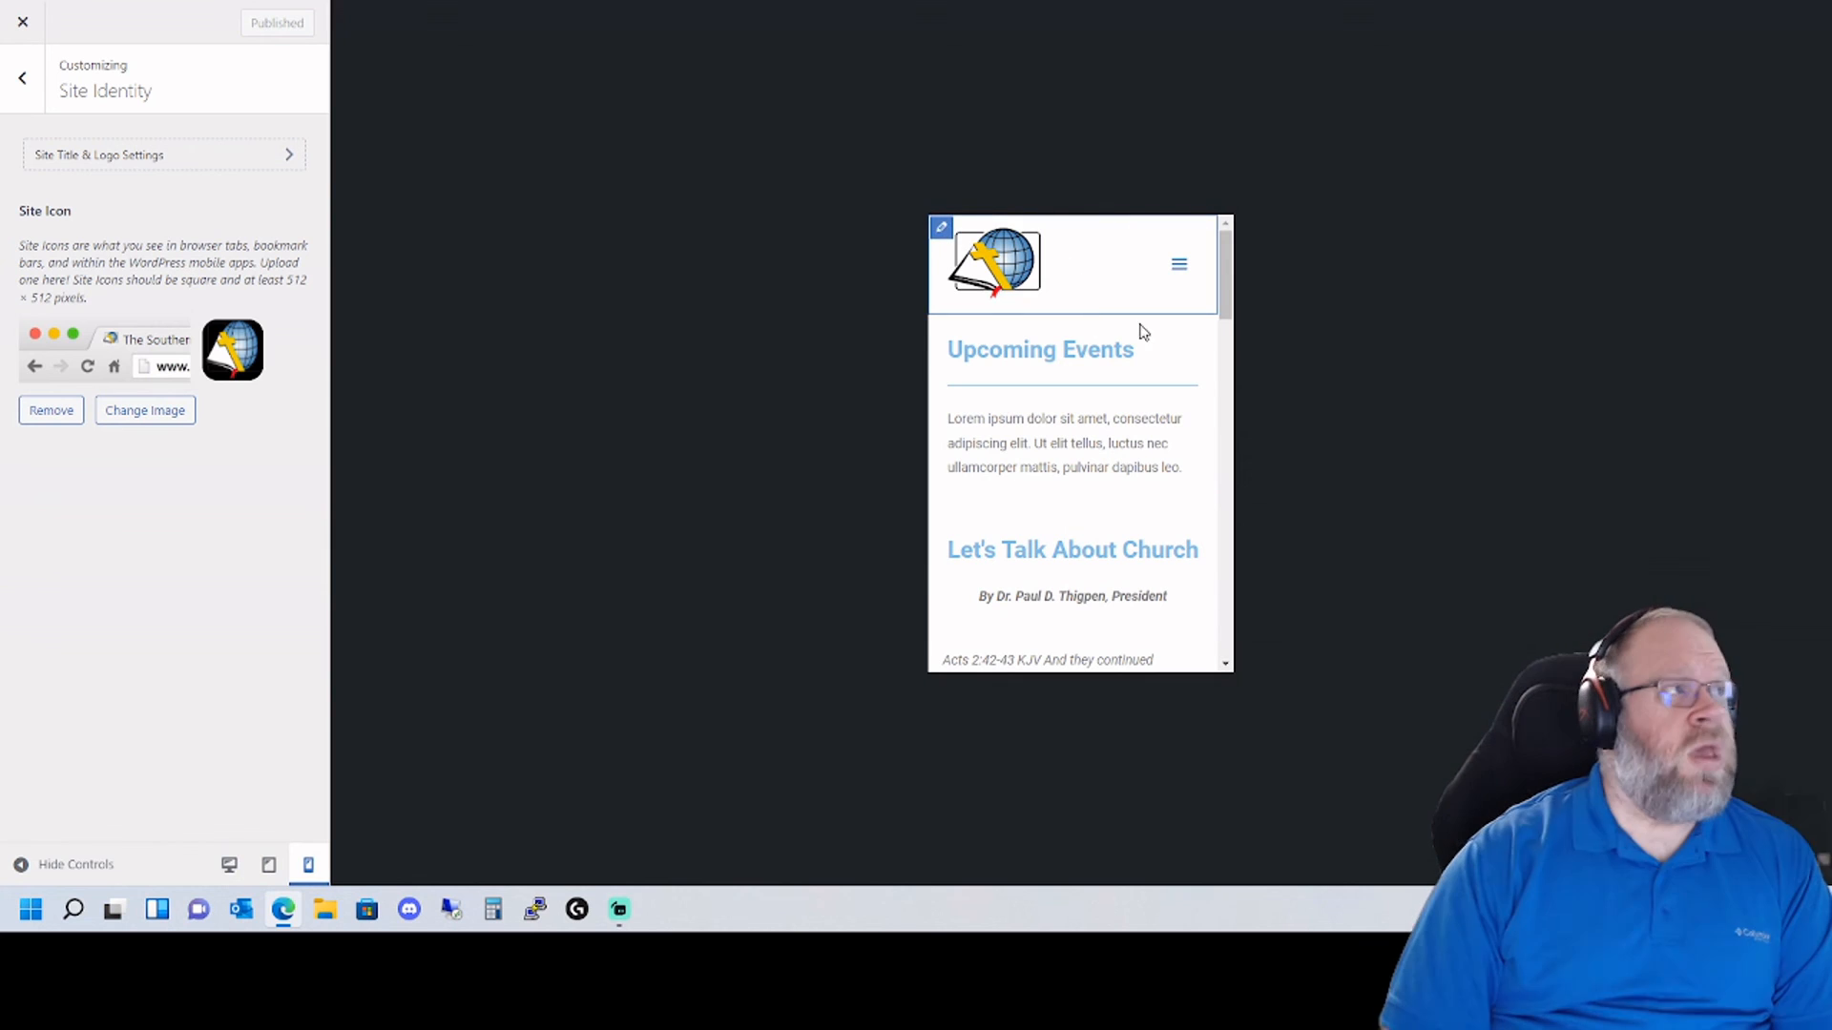
scroll(1104, 478, down, 4)
scroll(1091, 487, up, 4)
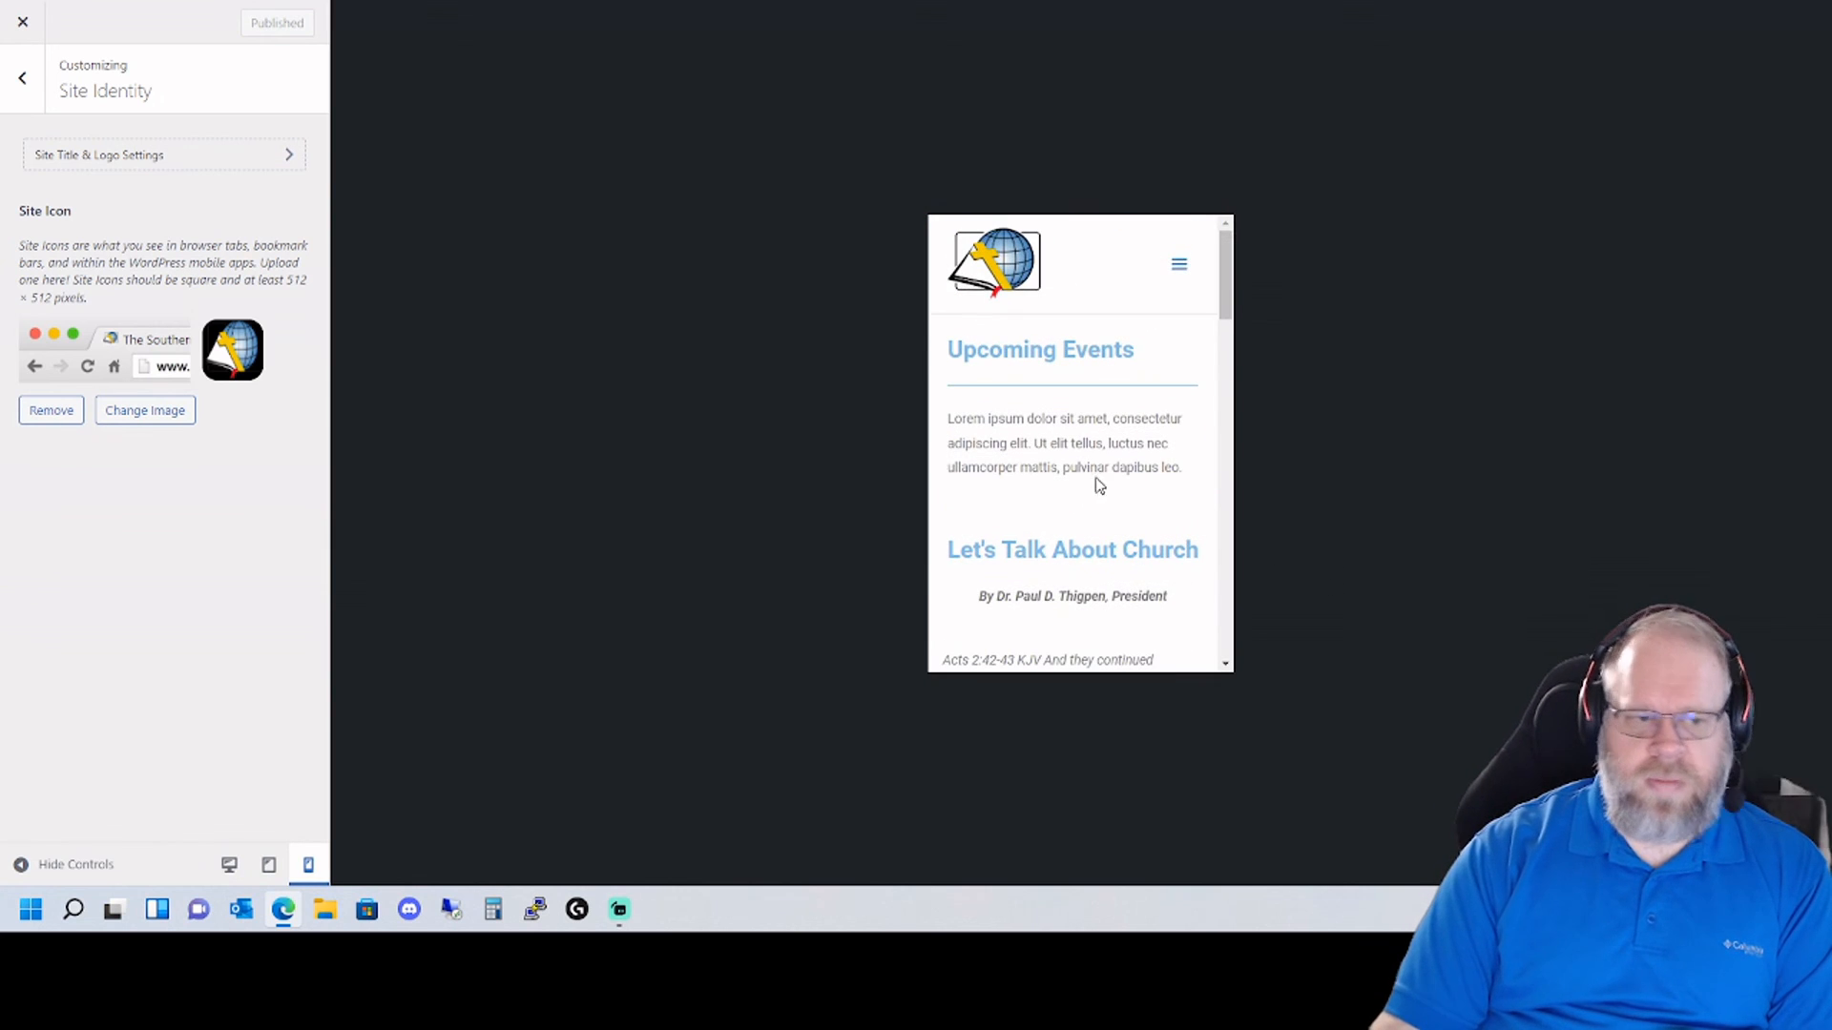
- Leave the customizer and open the Home page for editing with Elementor
click(14, 34)
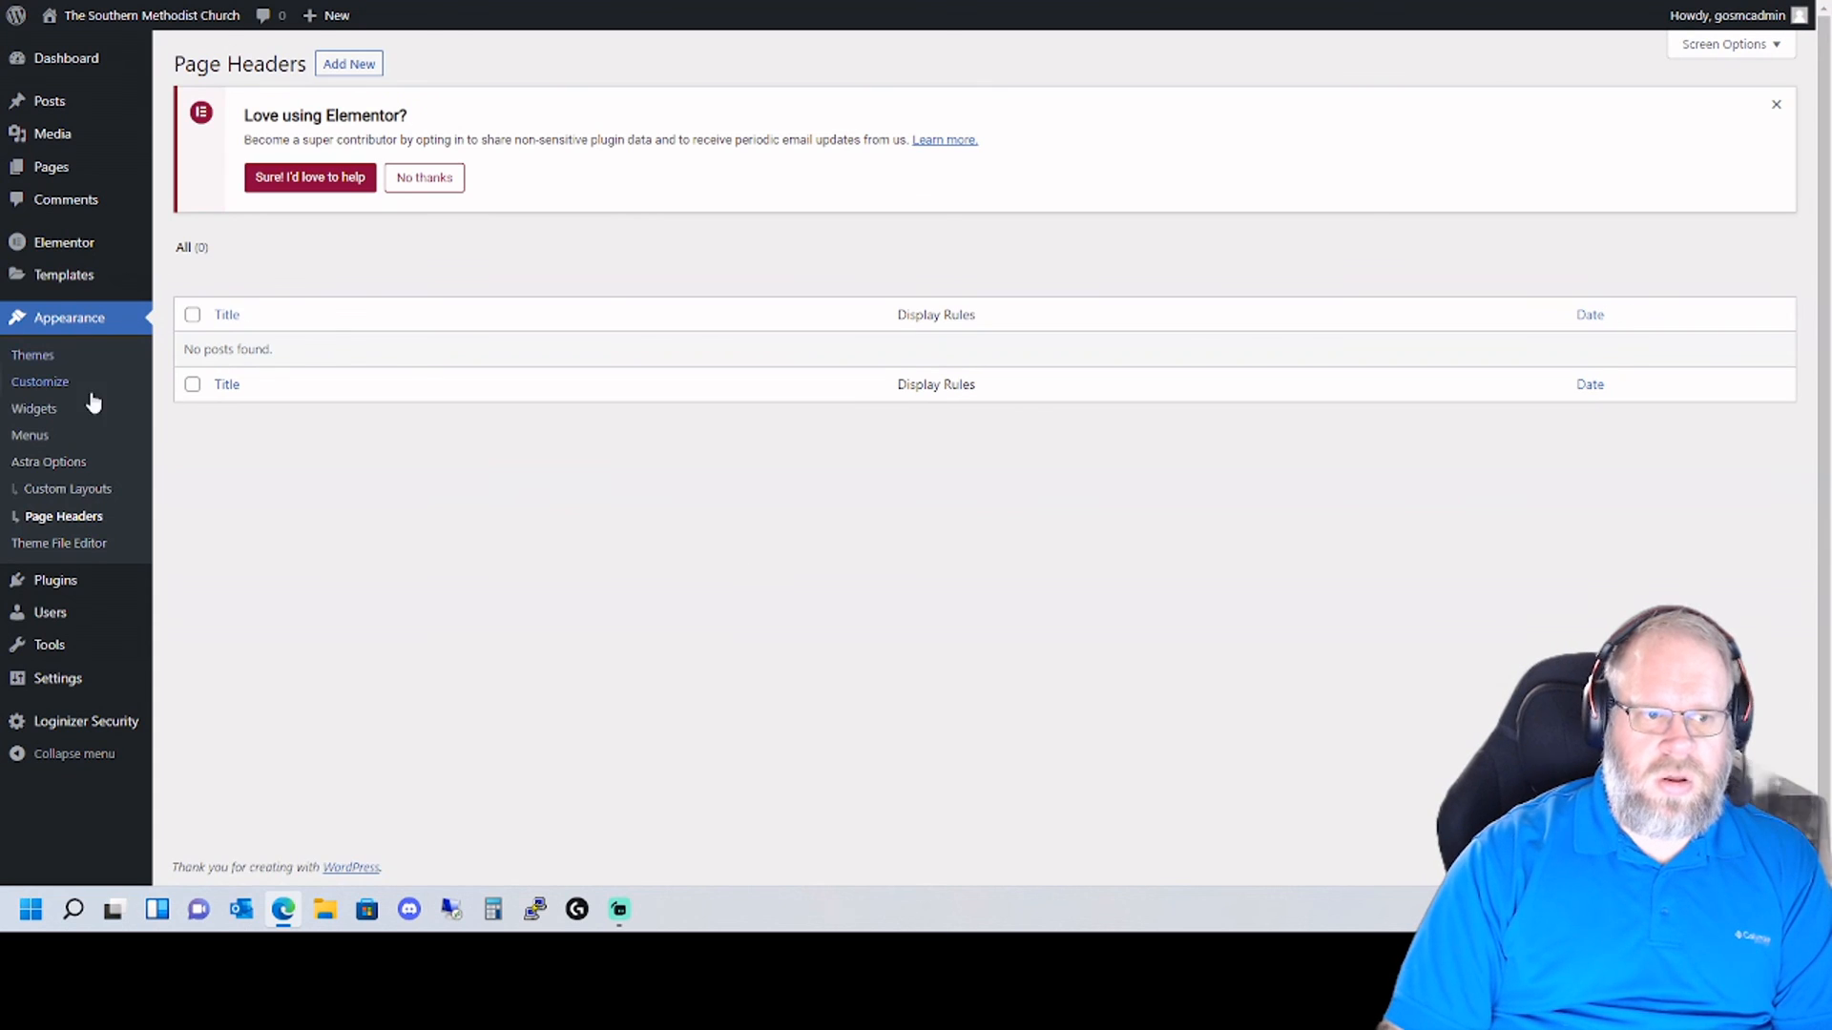
mouse_move(53, 164)
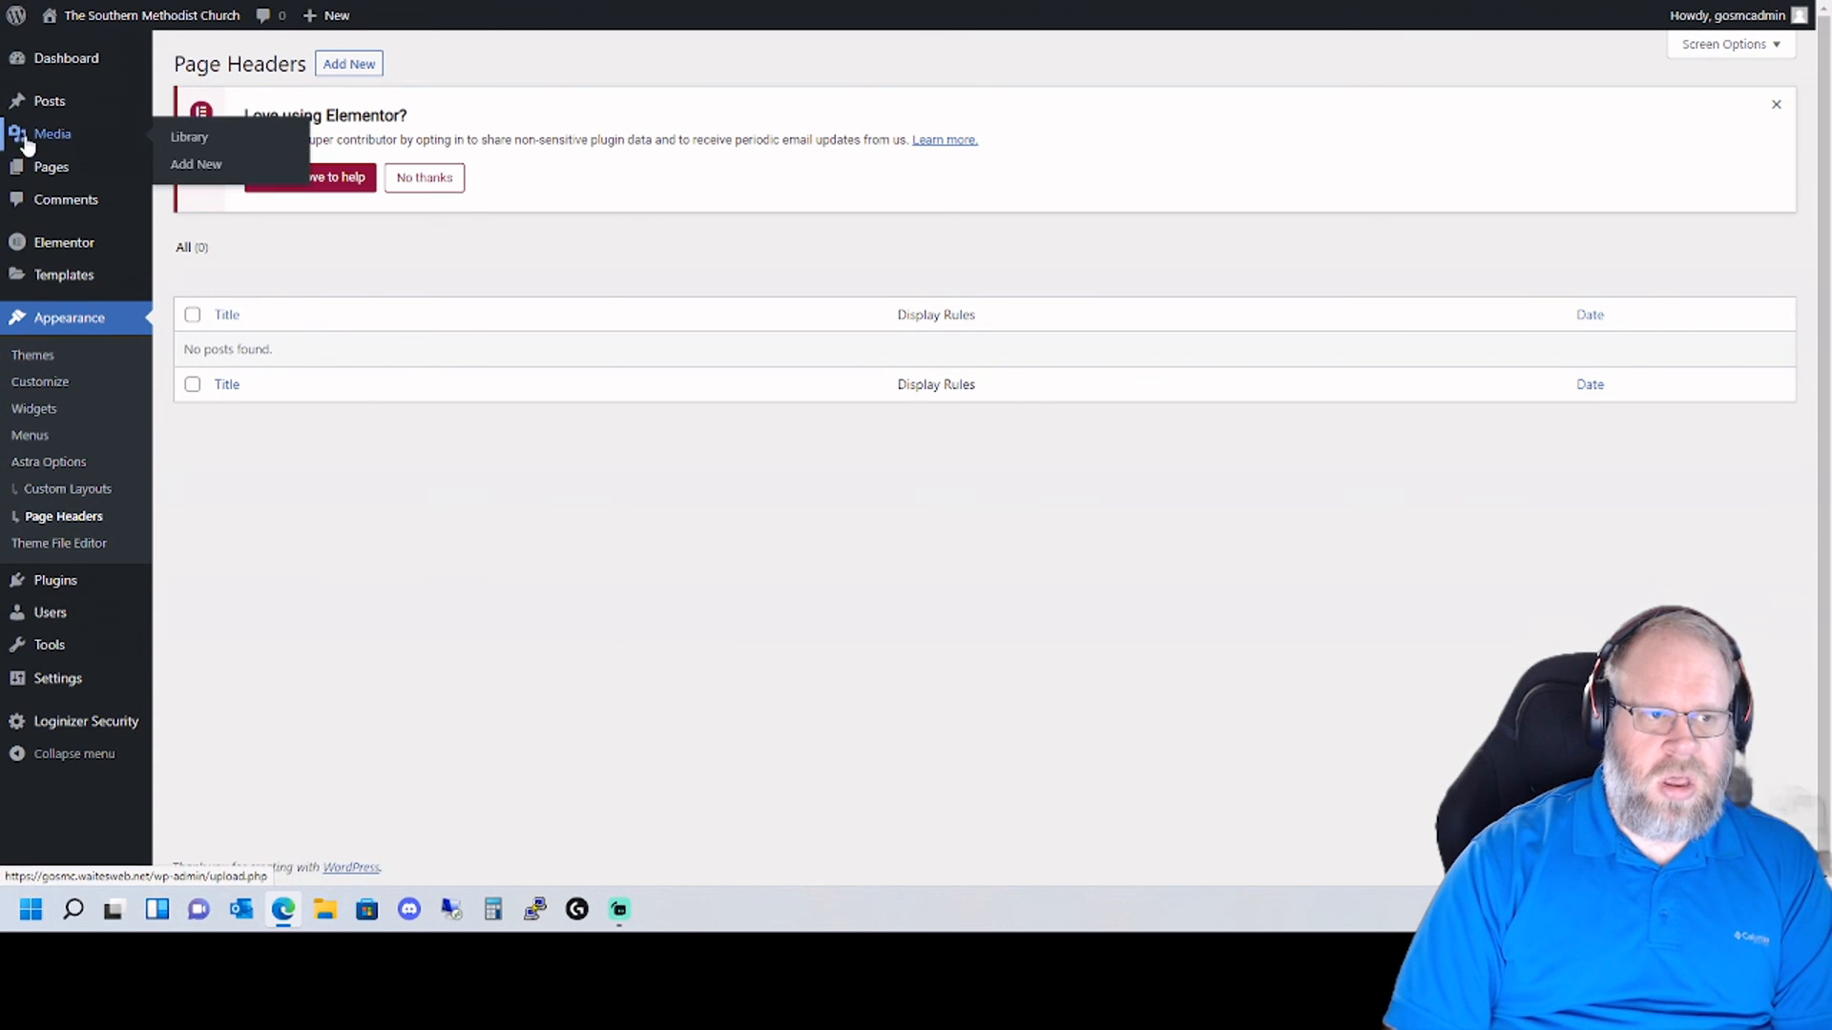
click(195, 169)
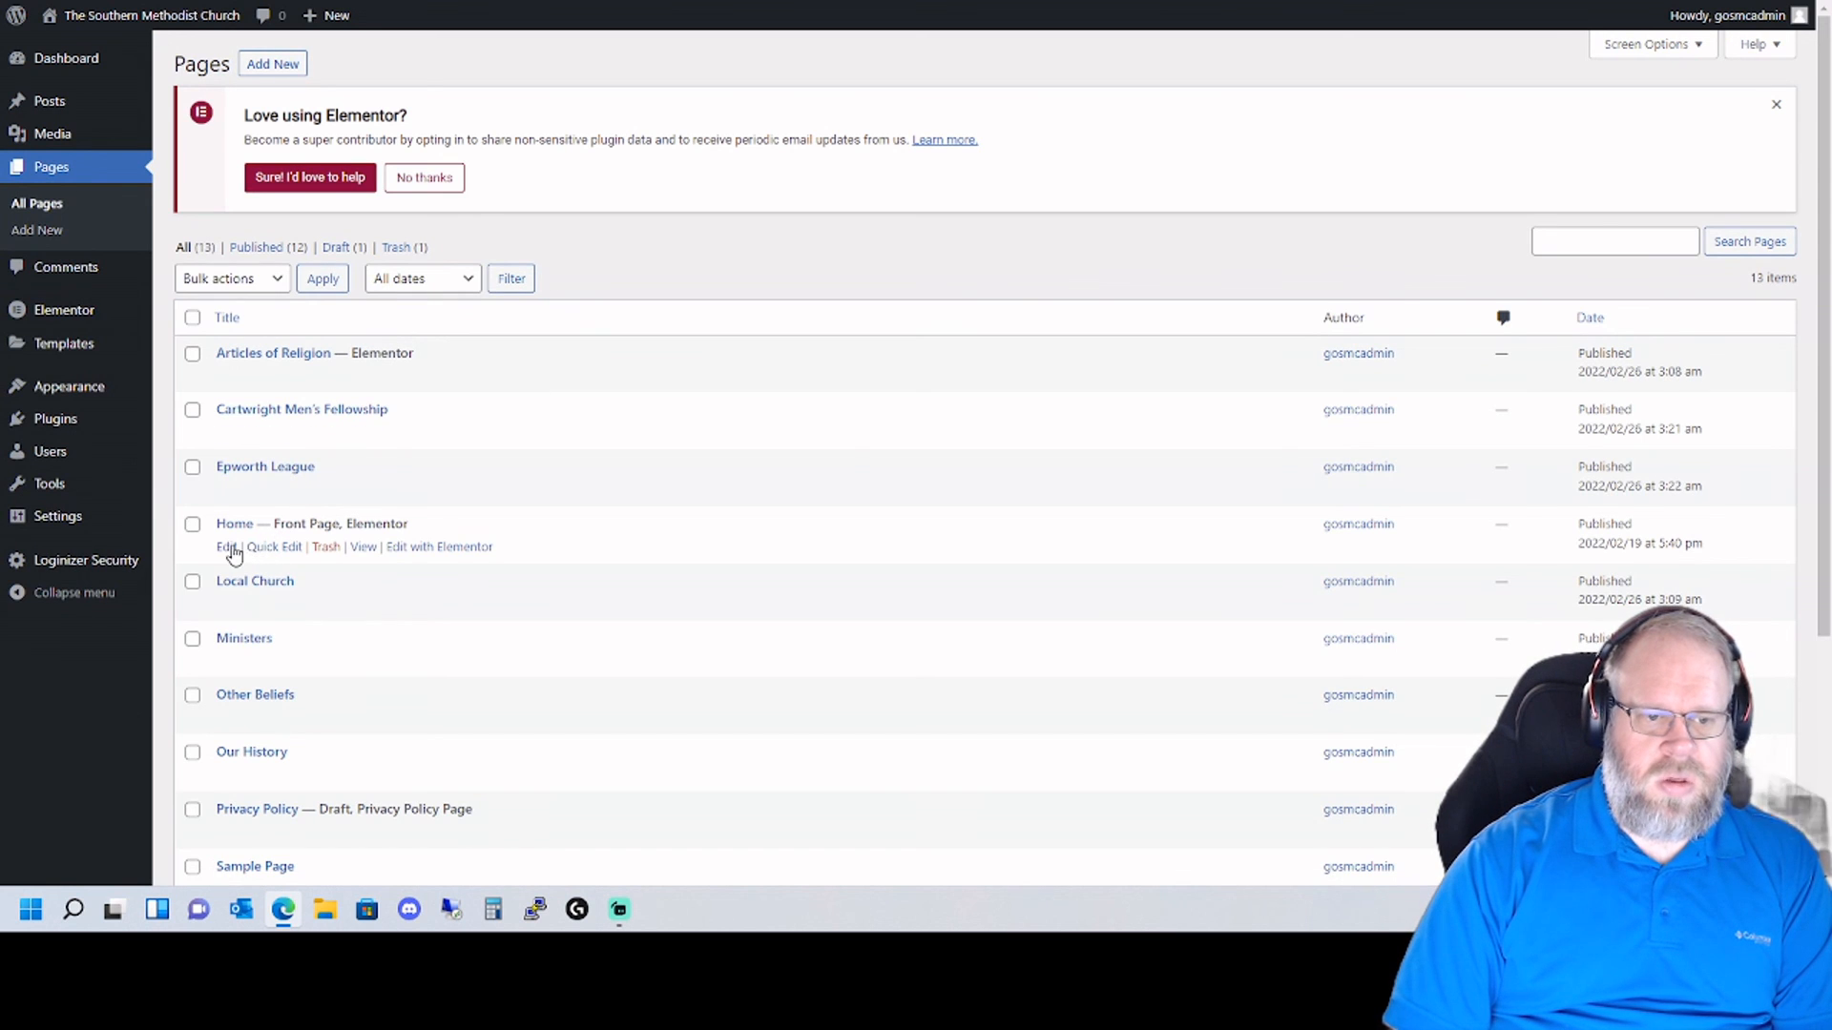
click(442, 547)
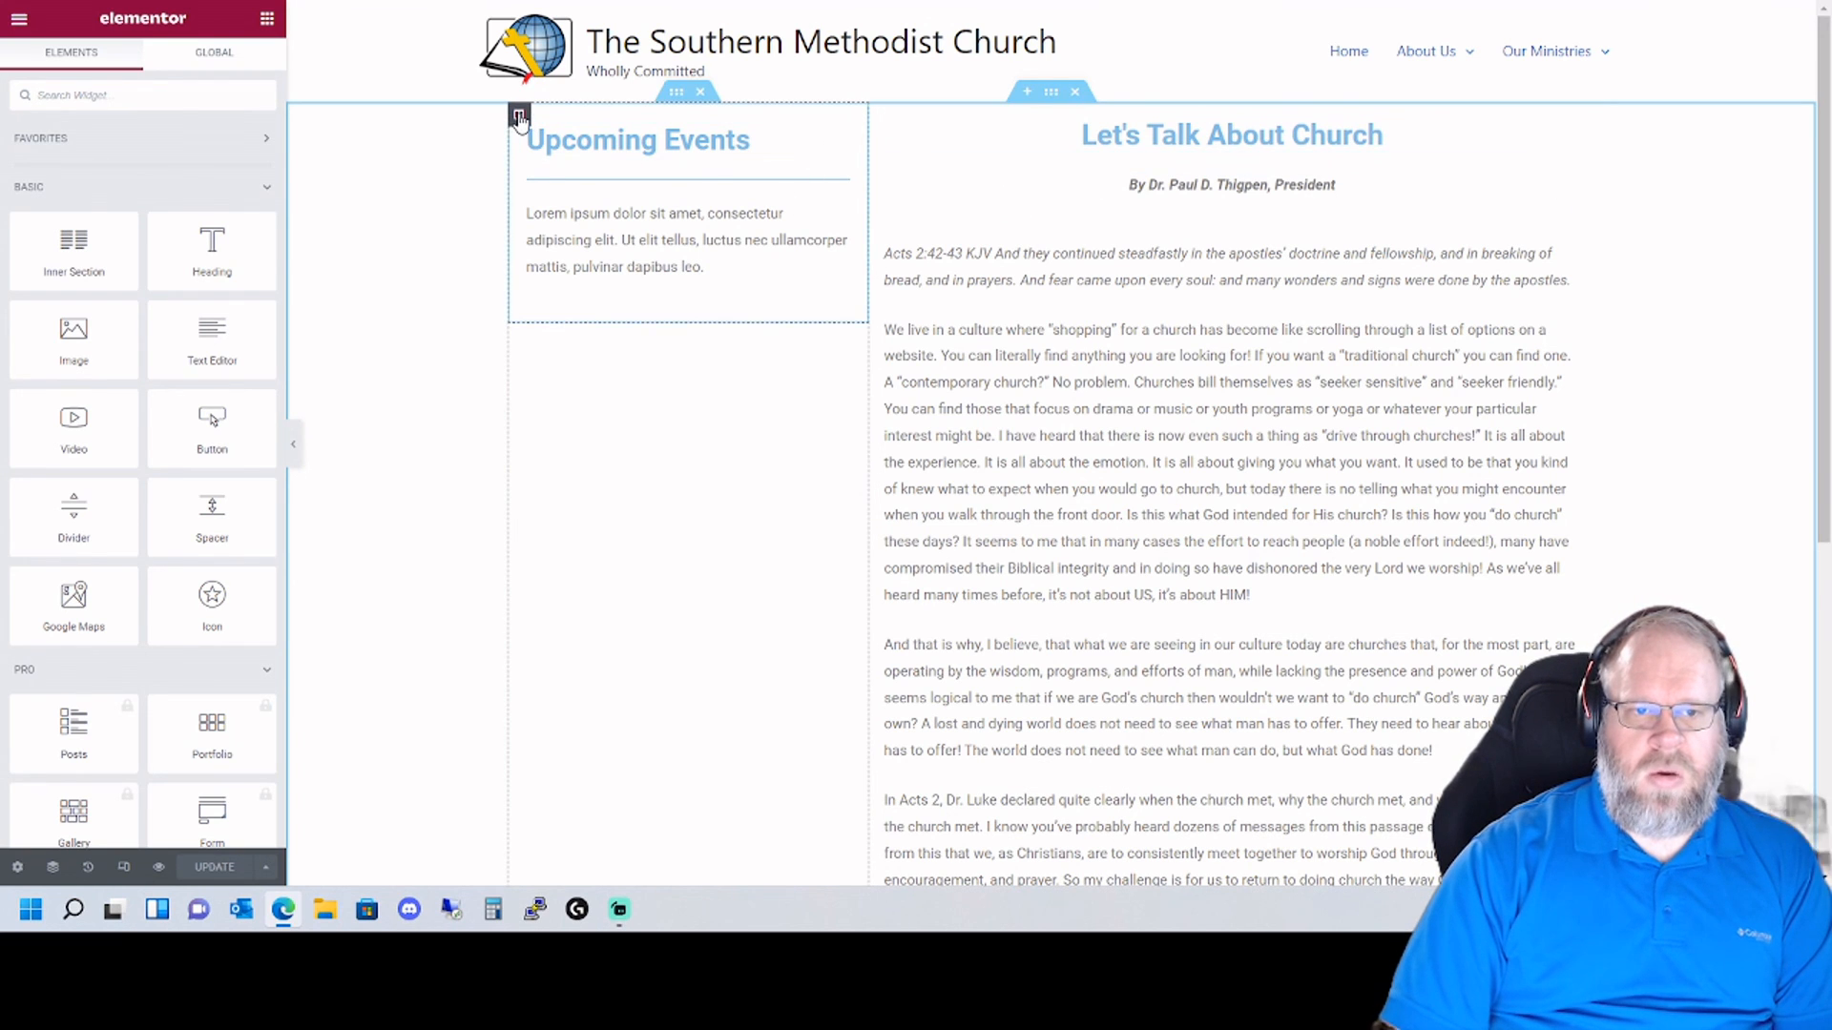
- Add a new column after the "Let's Talk About Church" column and move the Upcoming Events inner section into it
right_click(519, 118)
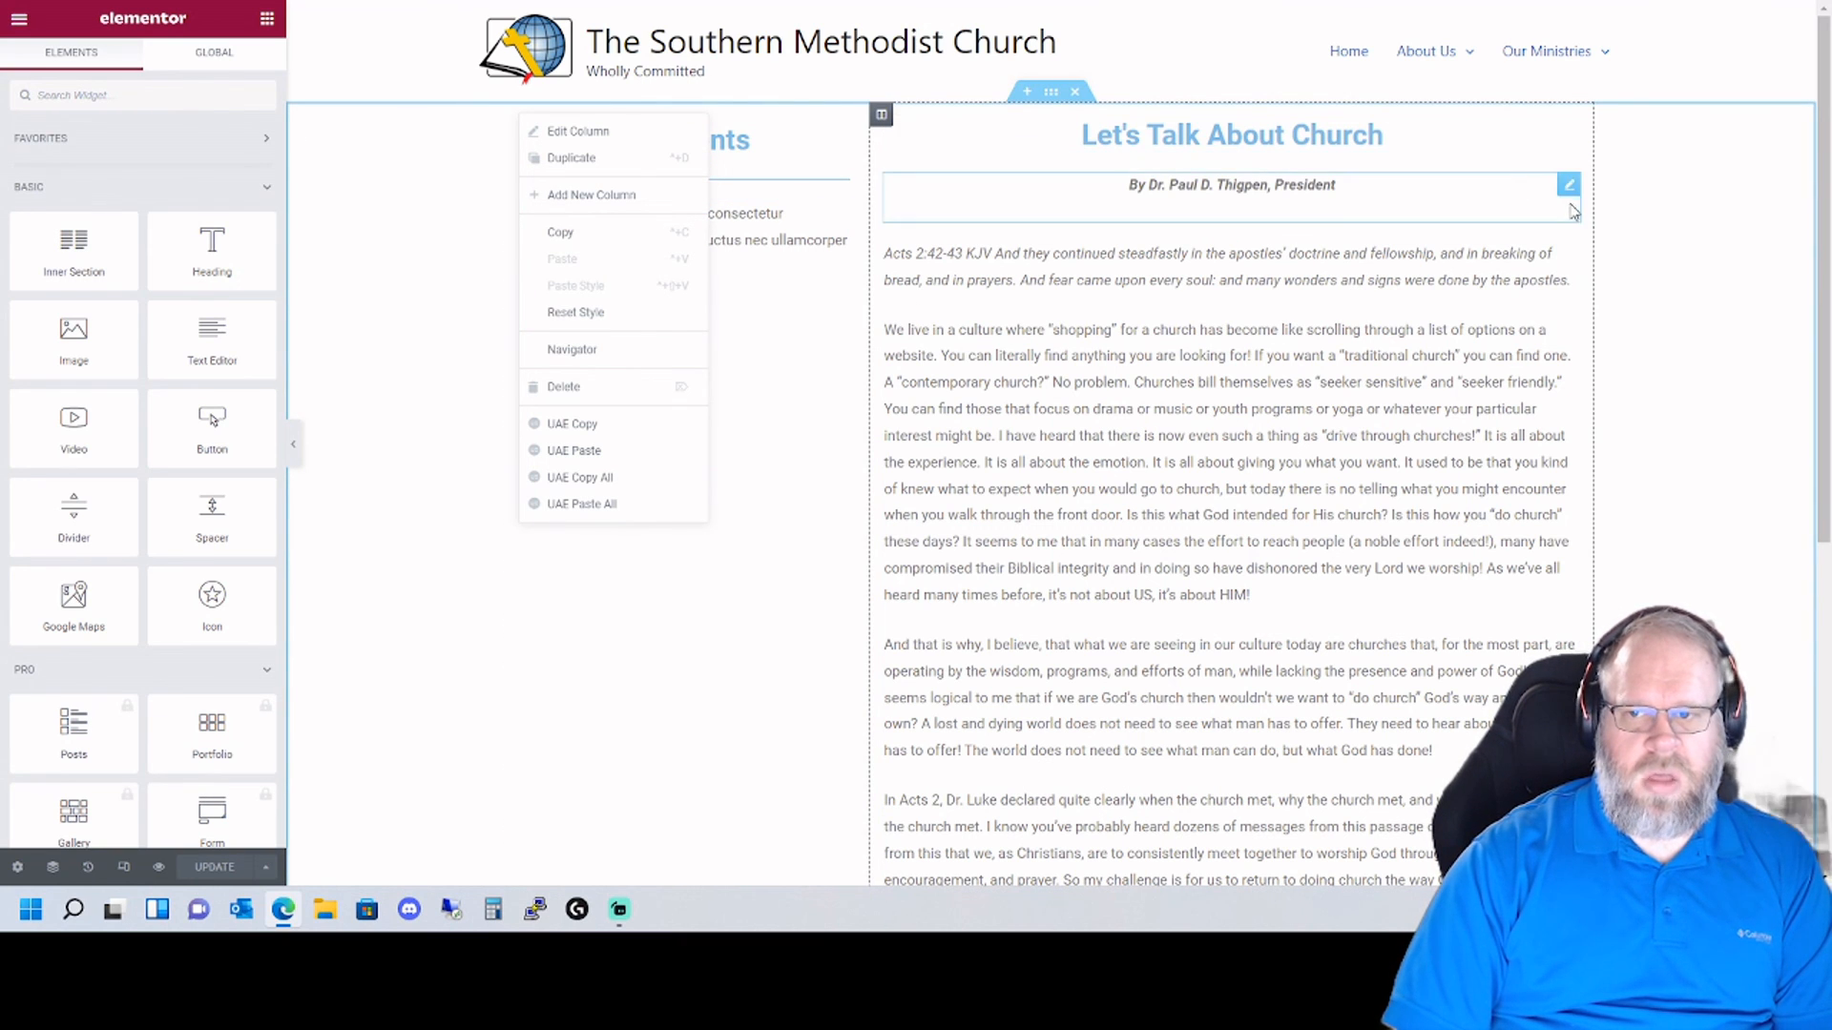
right_click(1591, 134)
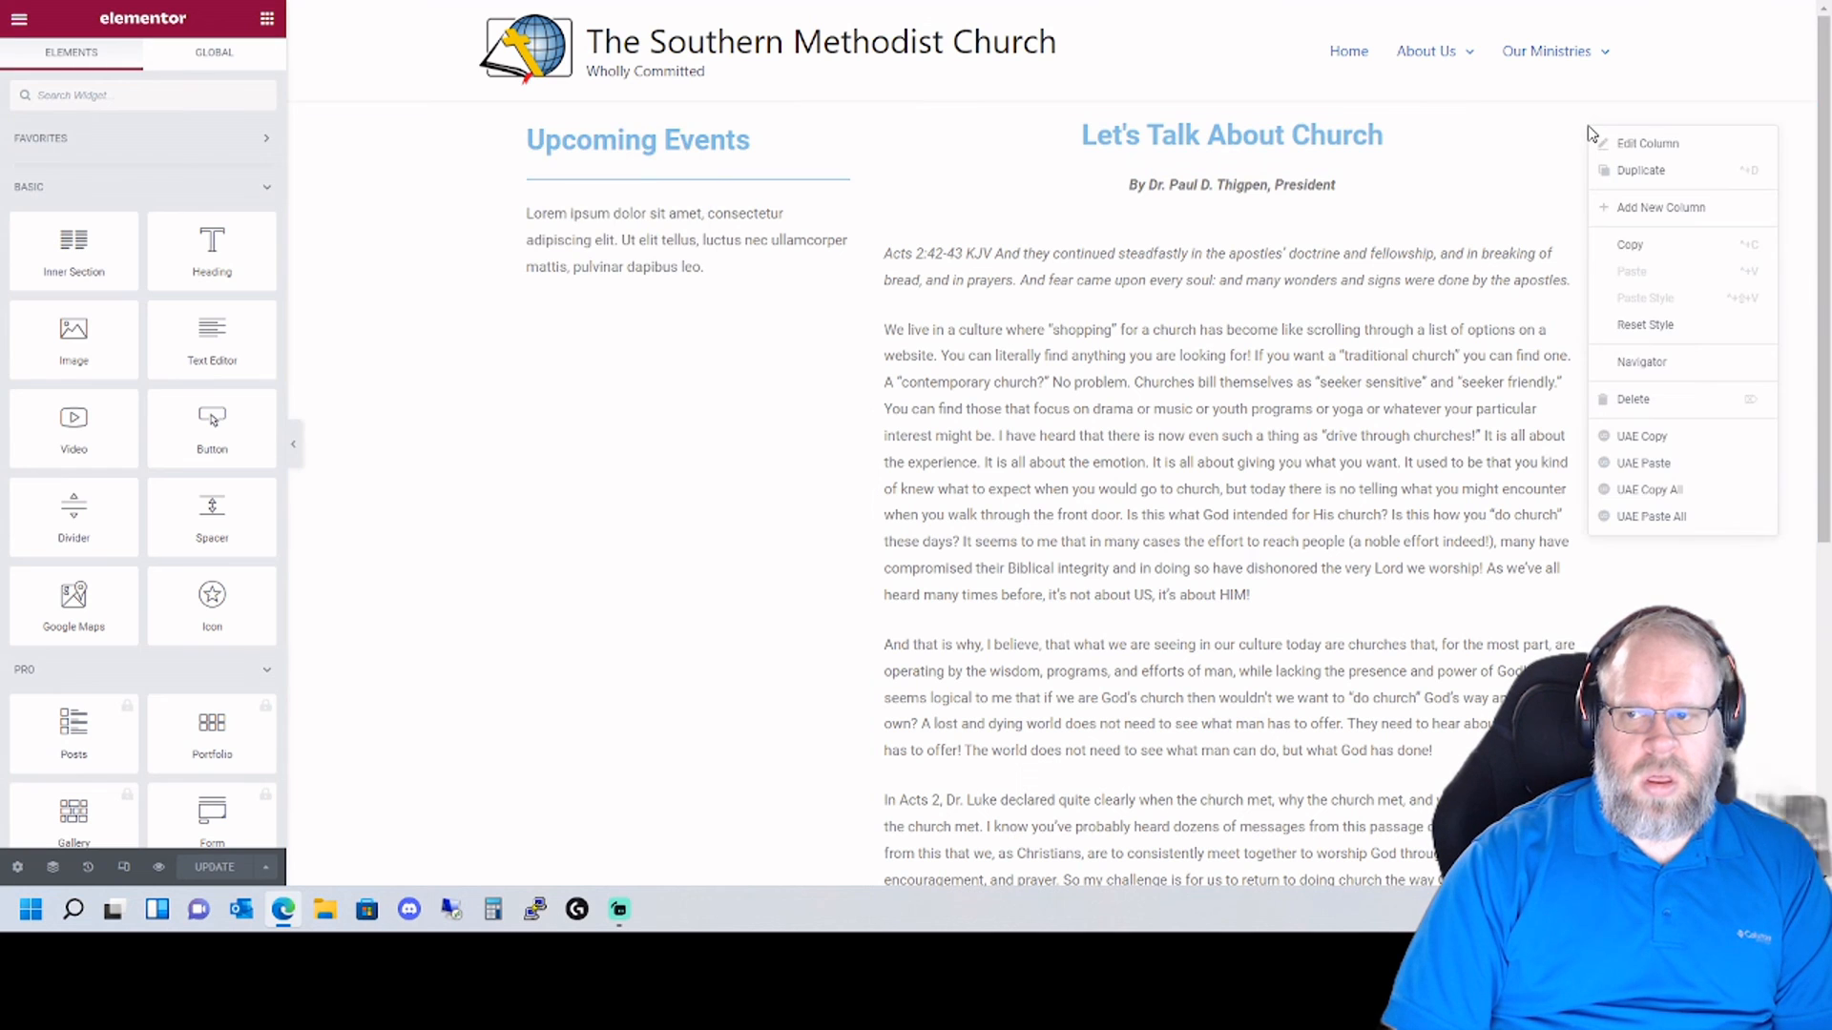
click(1636, 207)
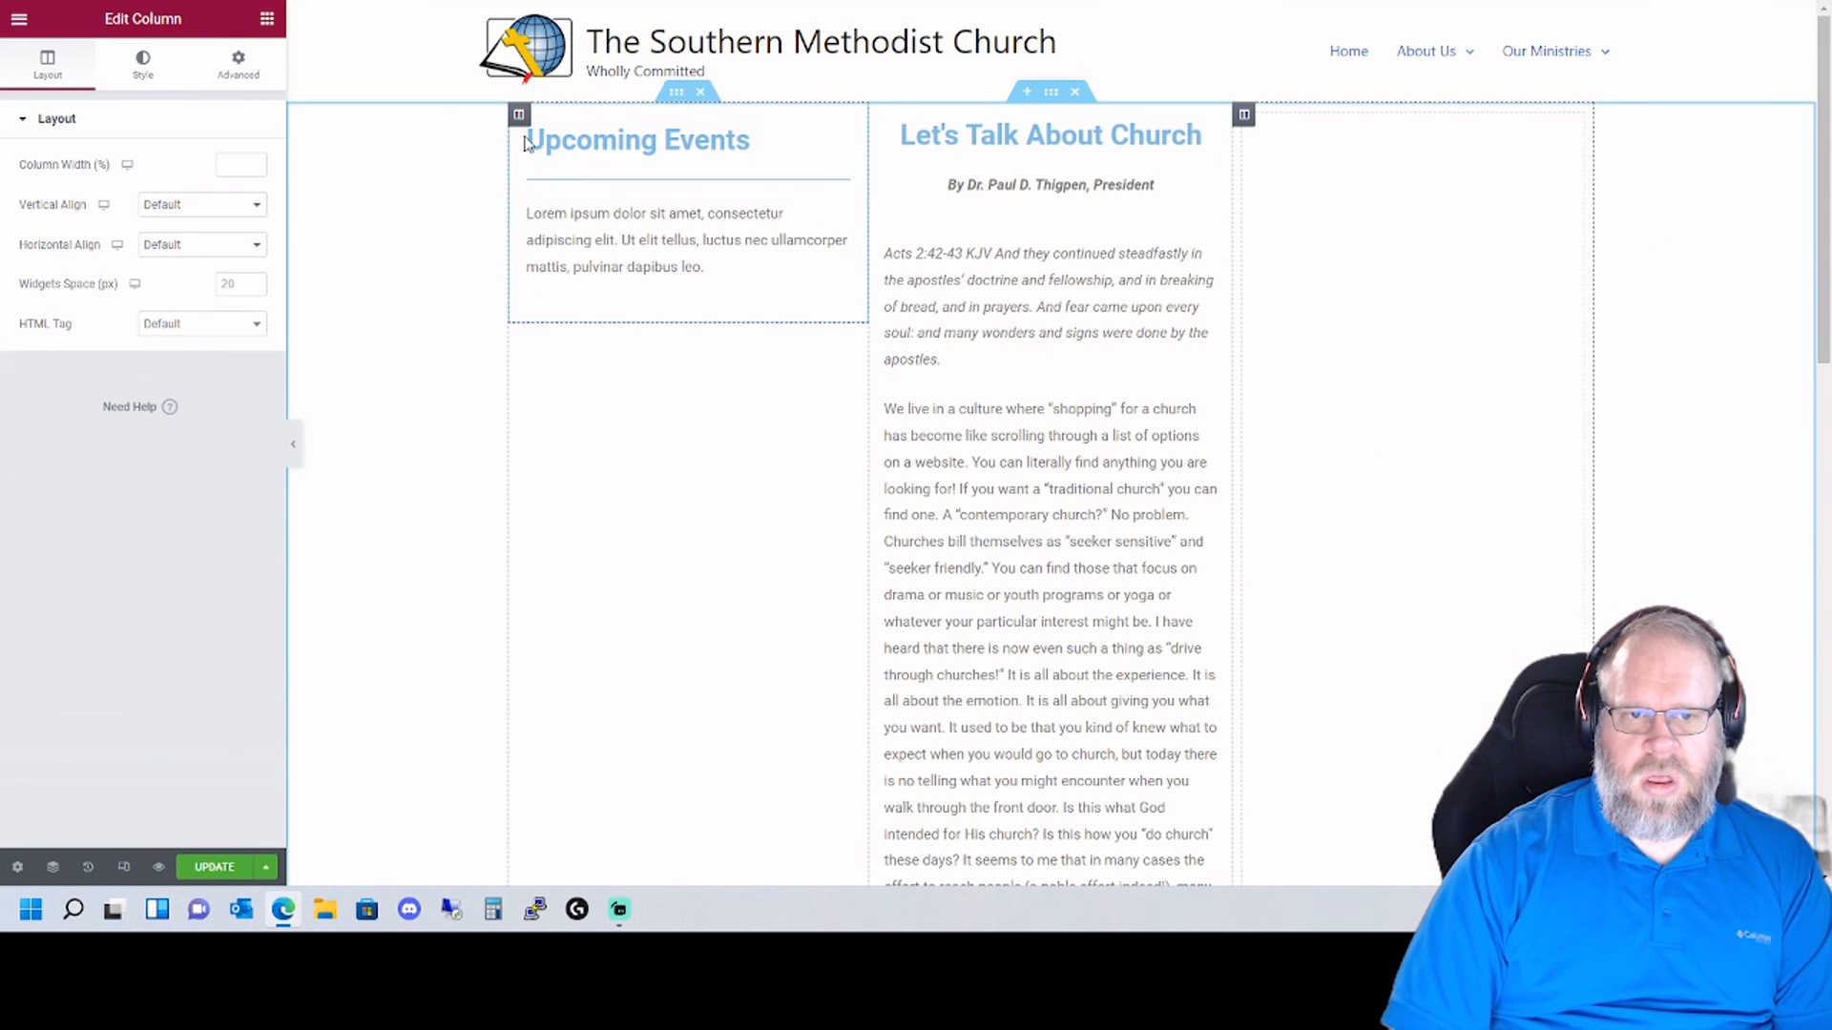
drag(522, 129, 630, 154)
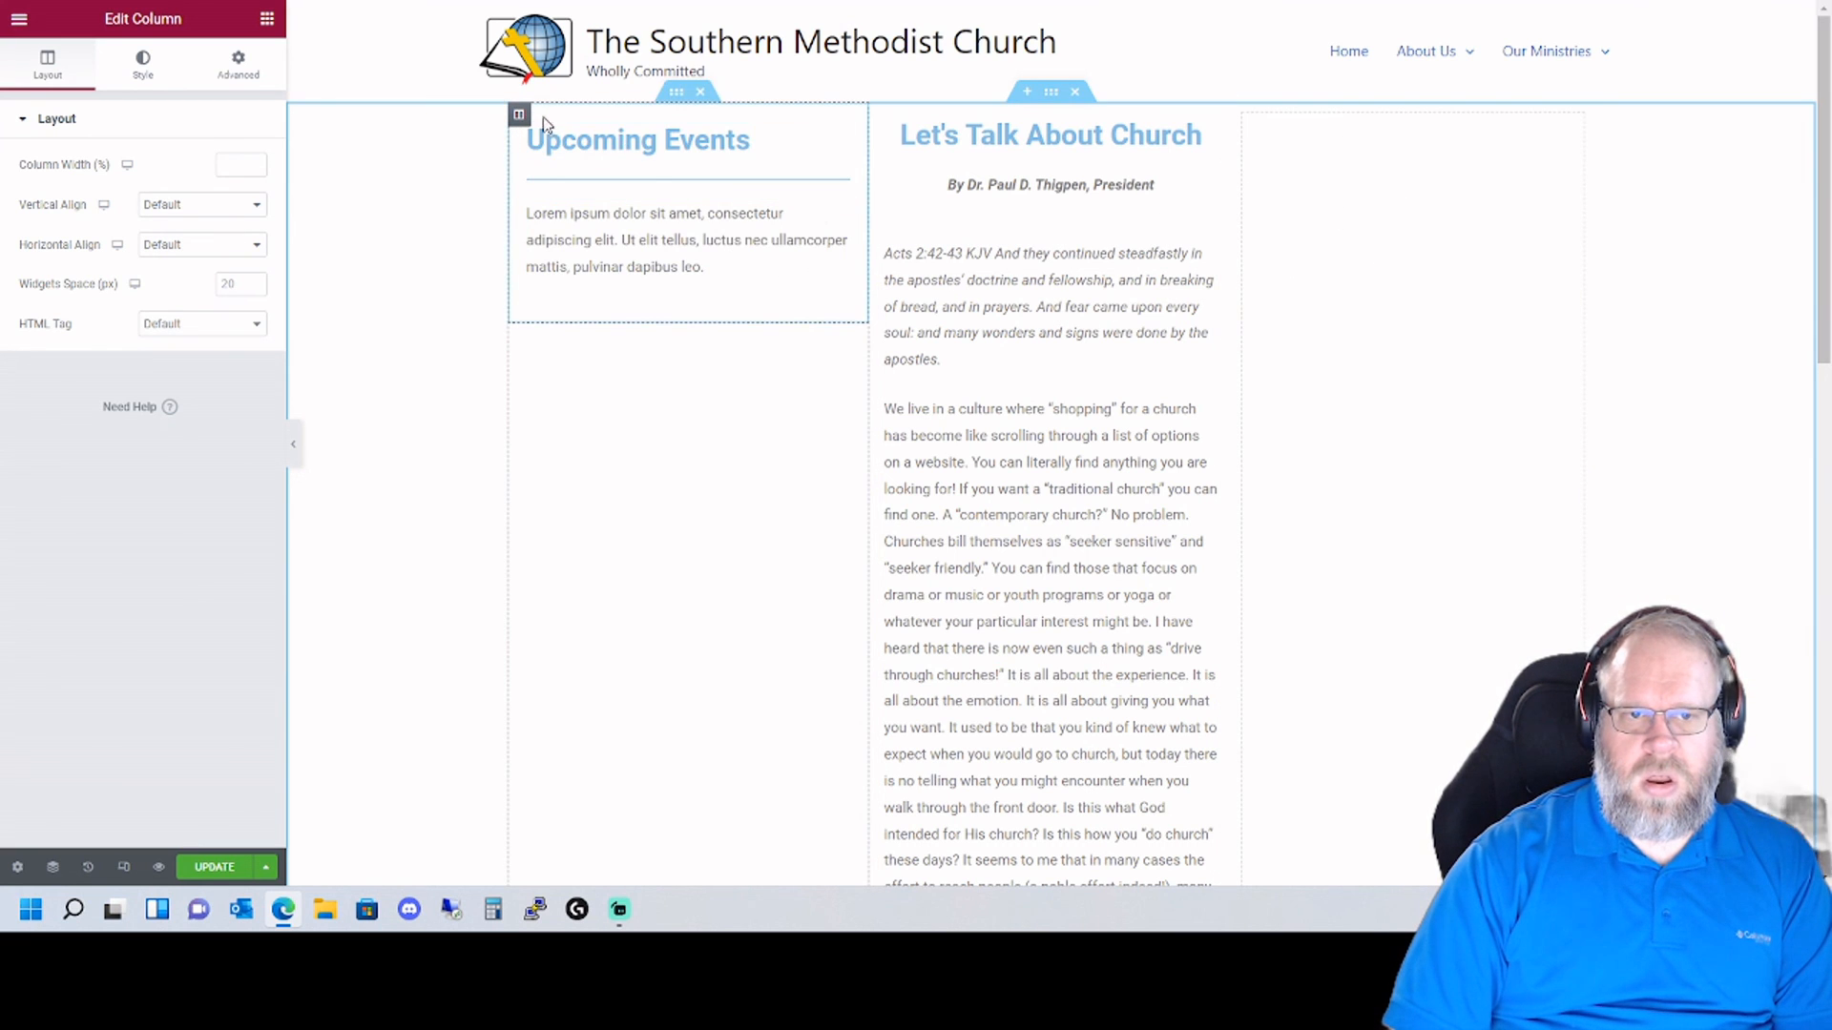
drag(518, 115, 1411, 176)
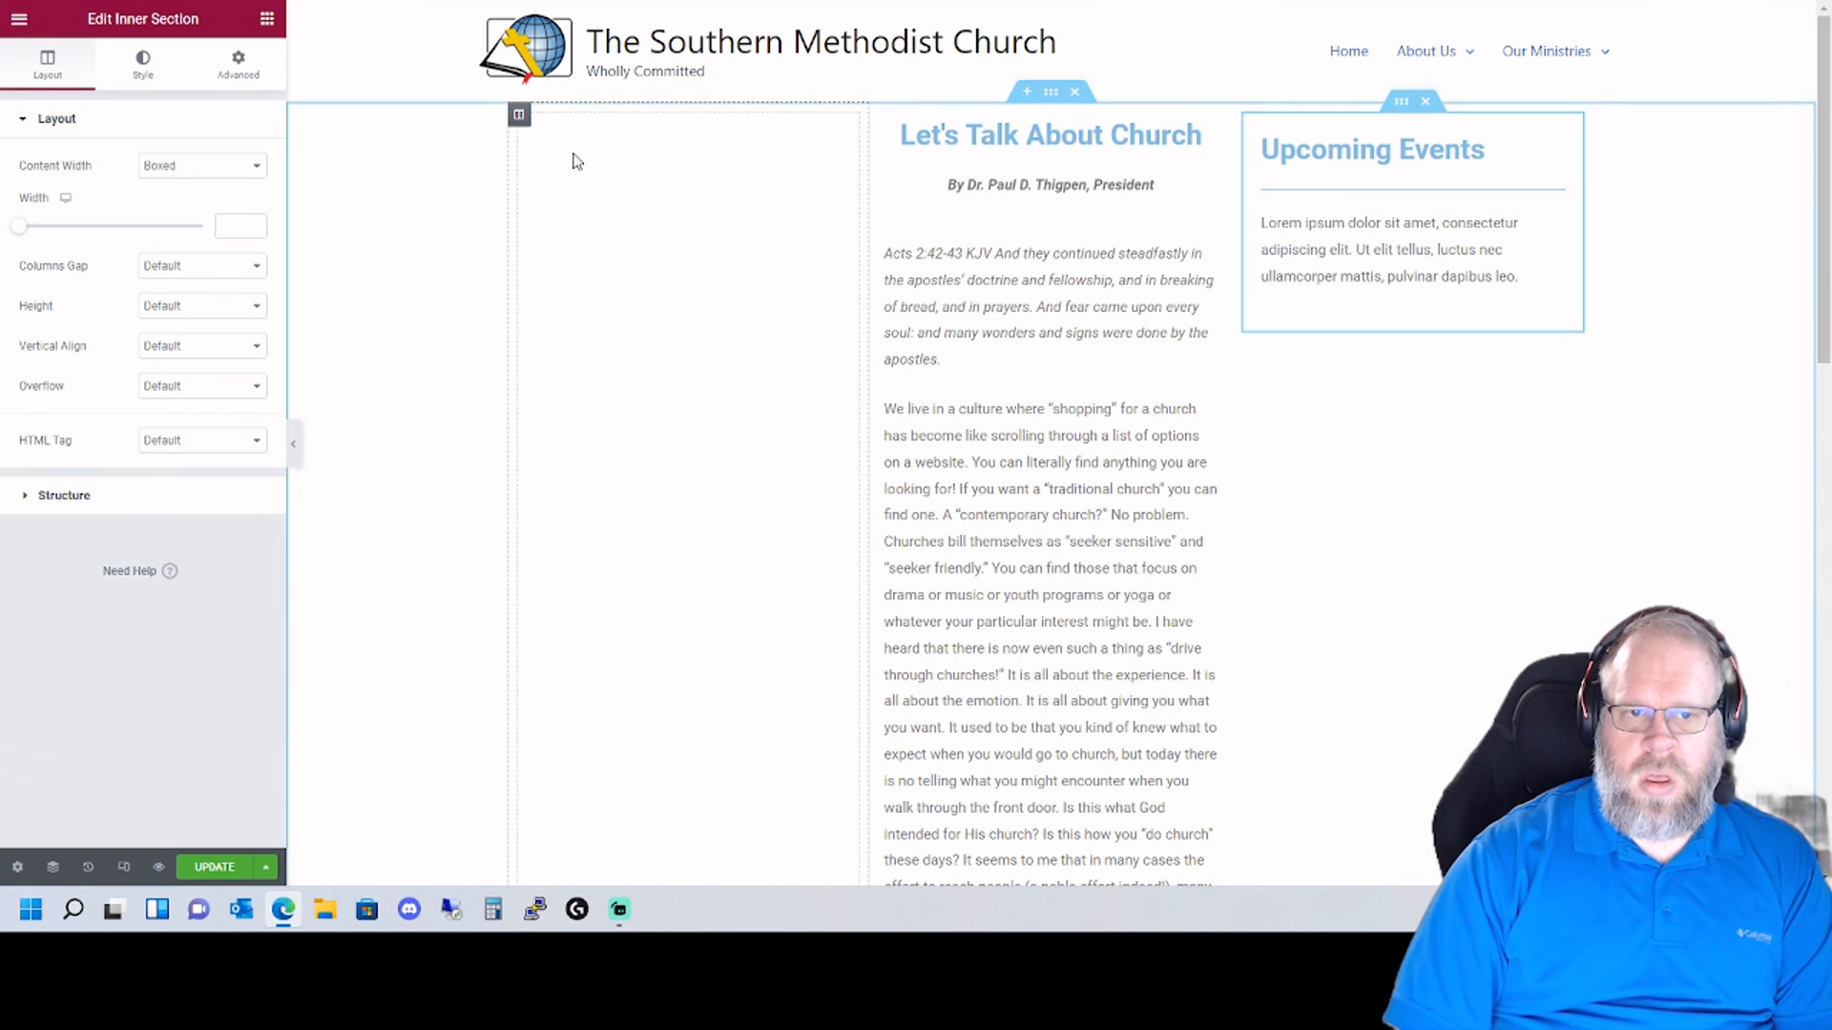
- Delete the empty column before the "Let's Talk About Church" article
click(519, 116)
right_click(557, 151)
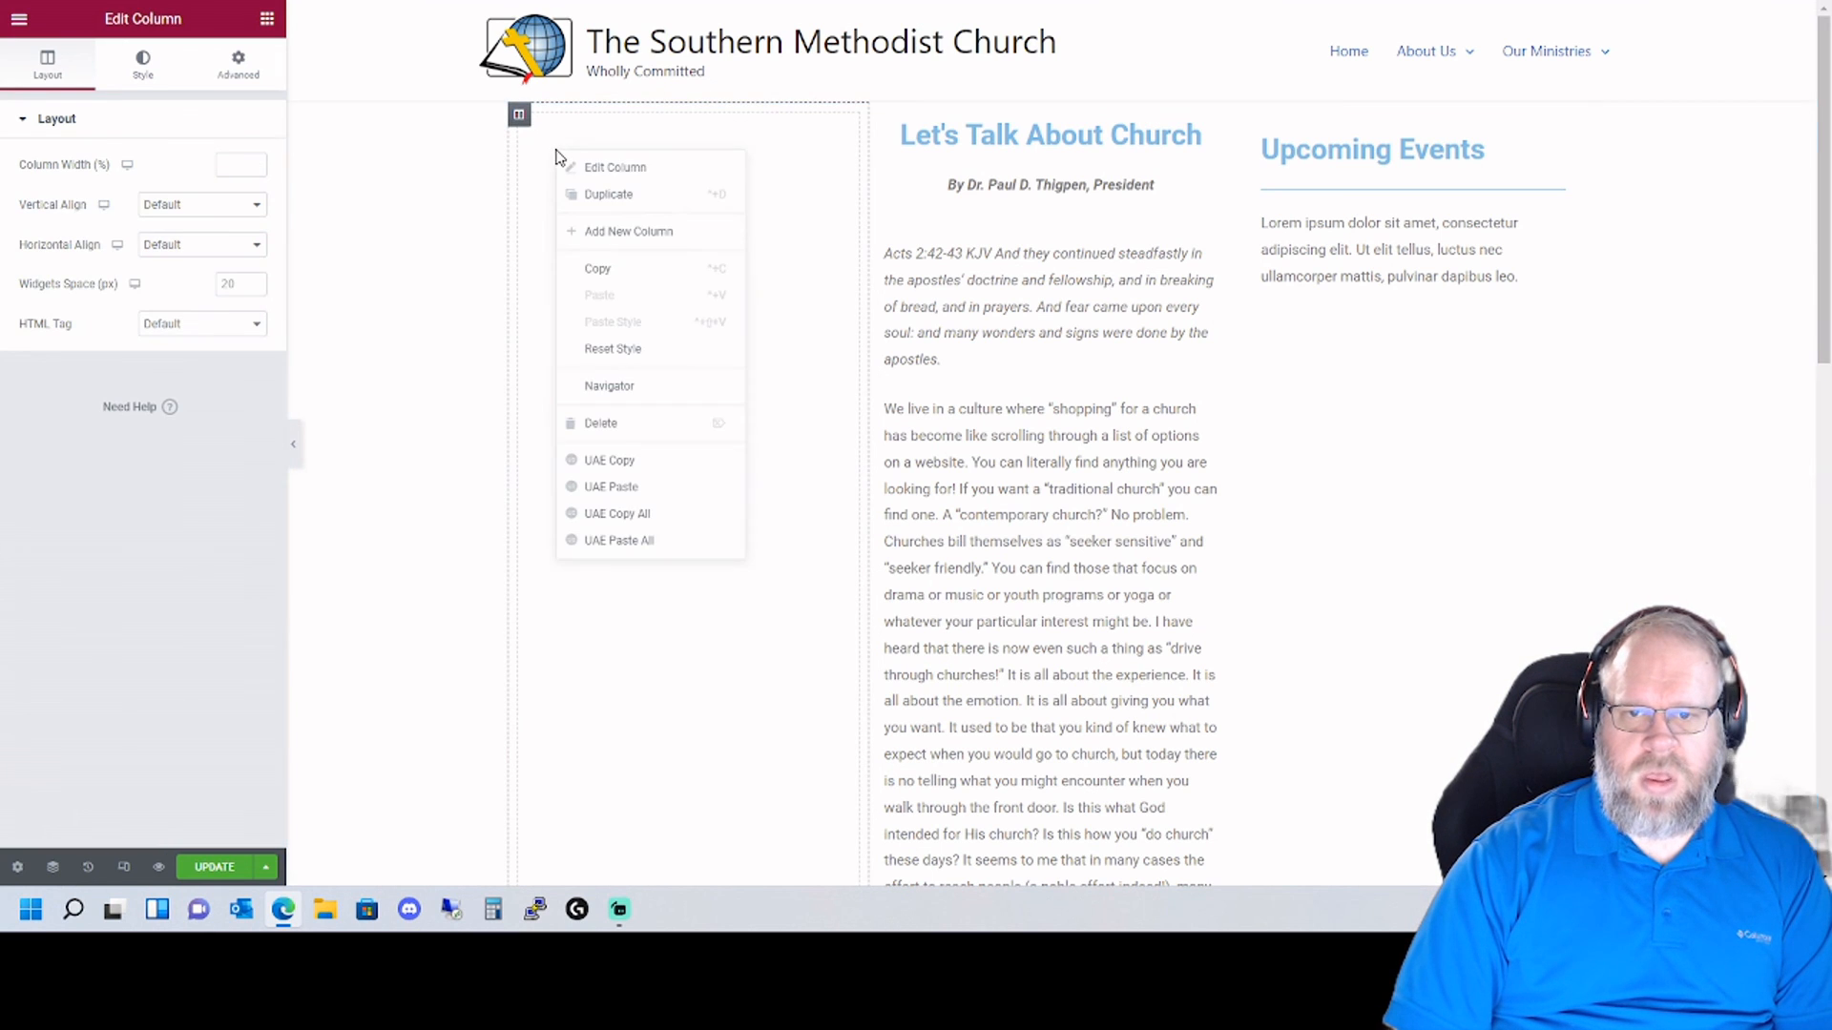
click(625, 426)
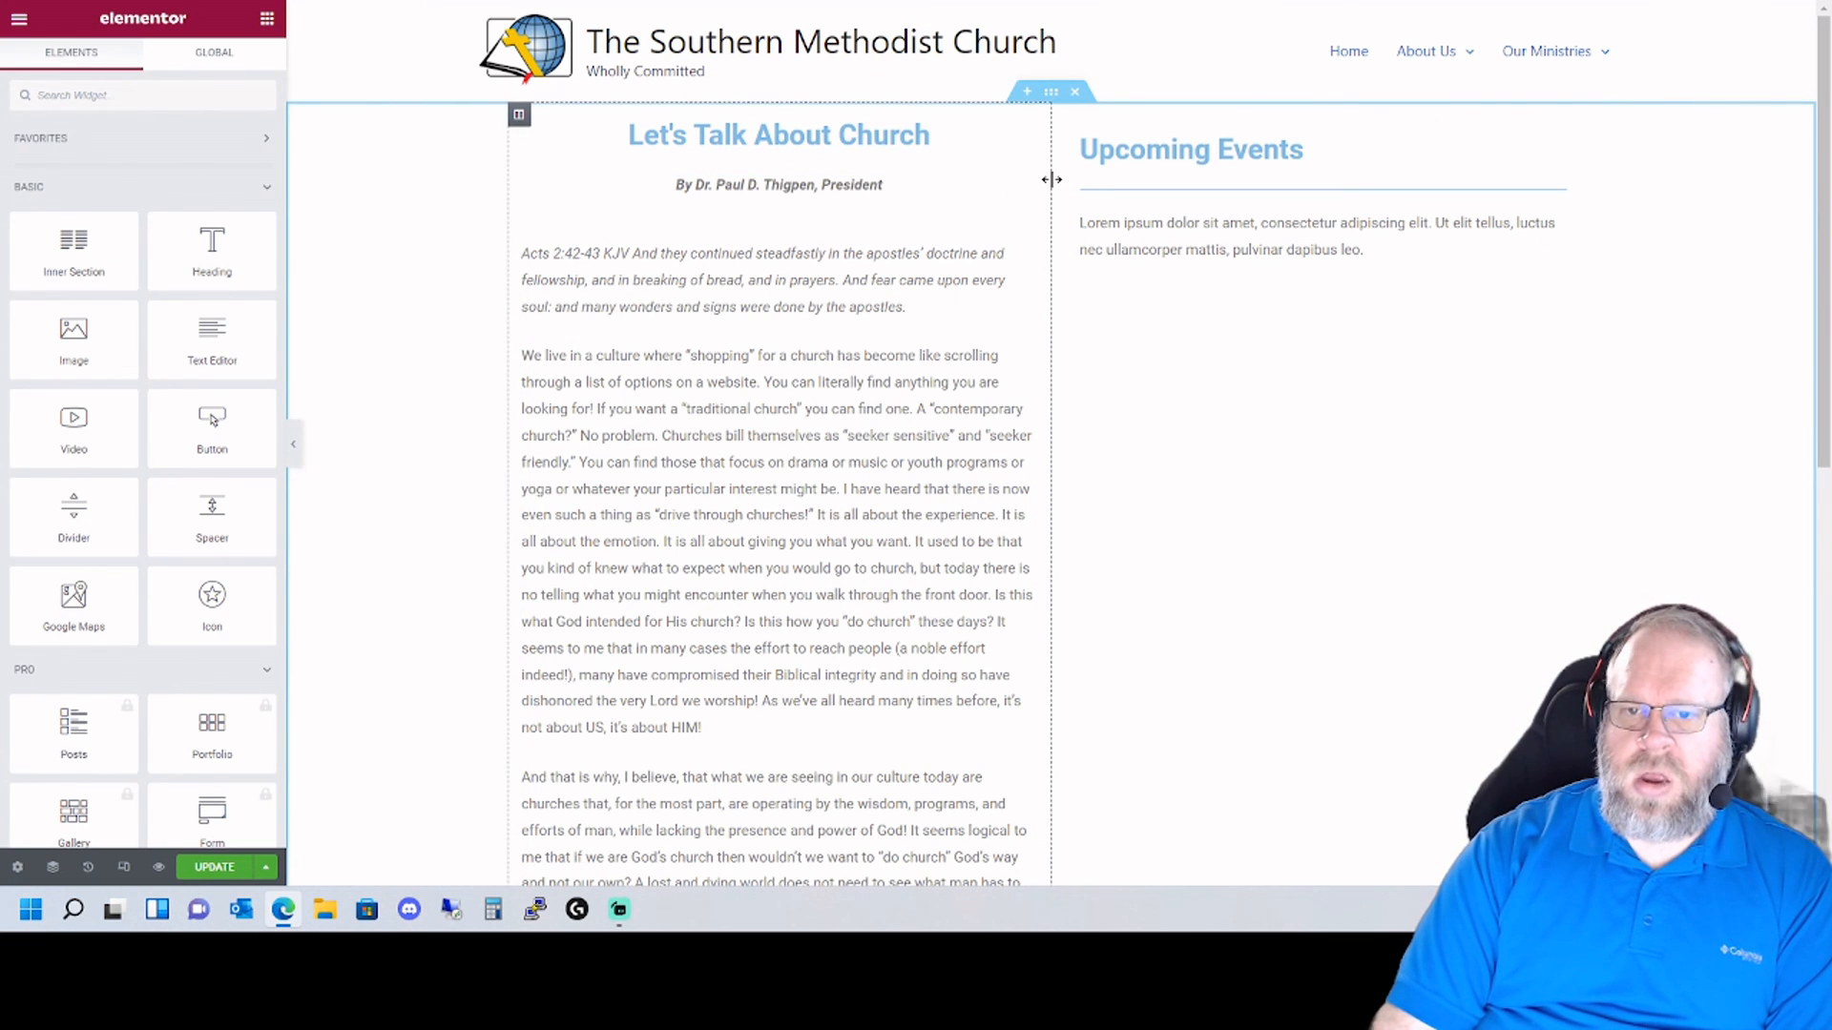
- Widen the "Let's Talk About Church" column, set its width to 70%, and update the page
drag(1051, 180, 1276, 195)
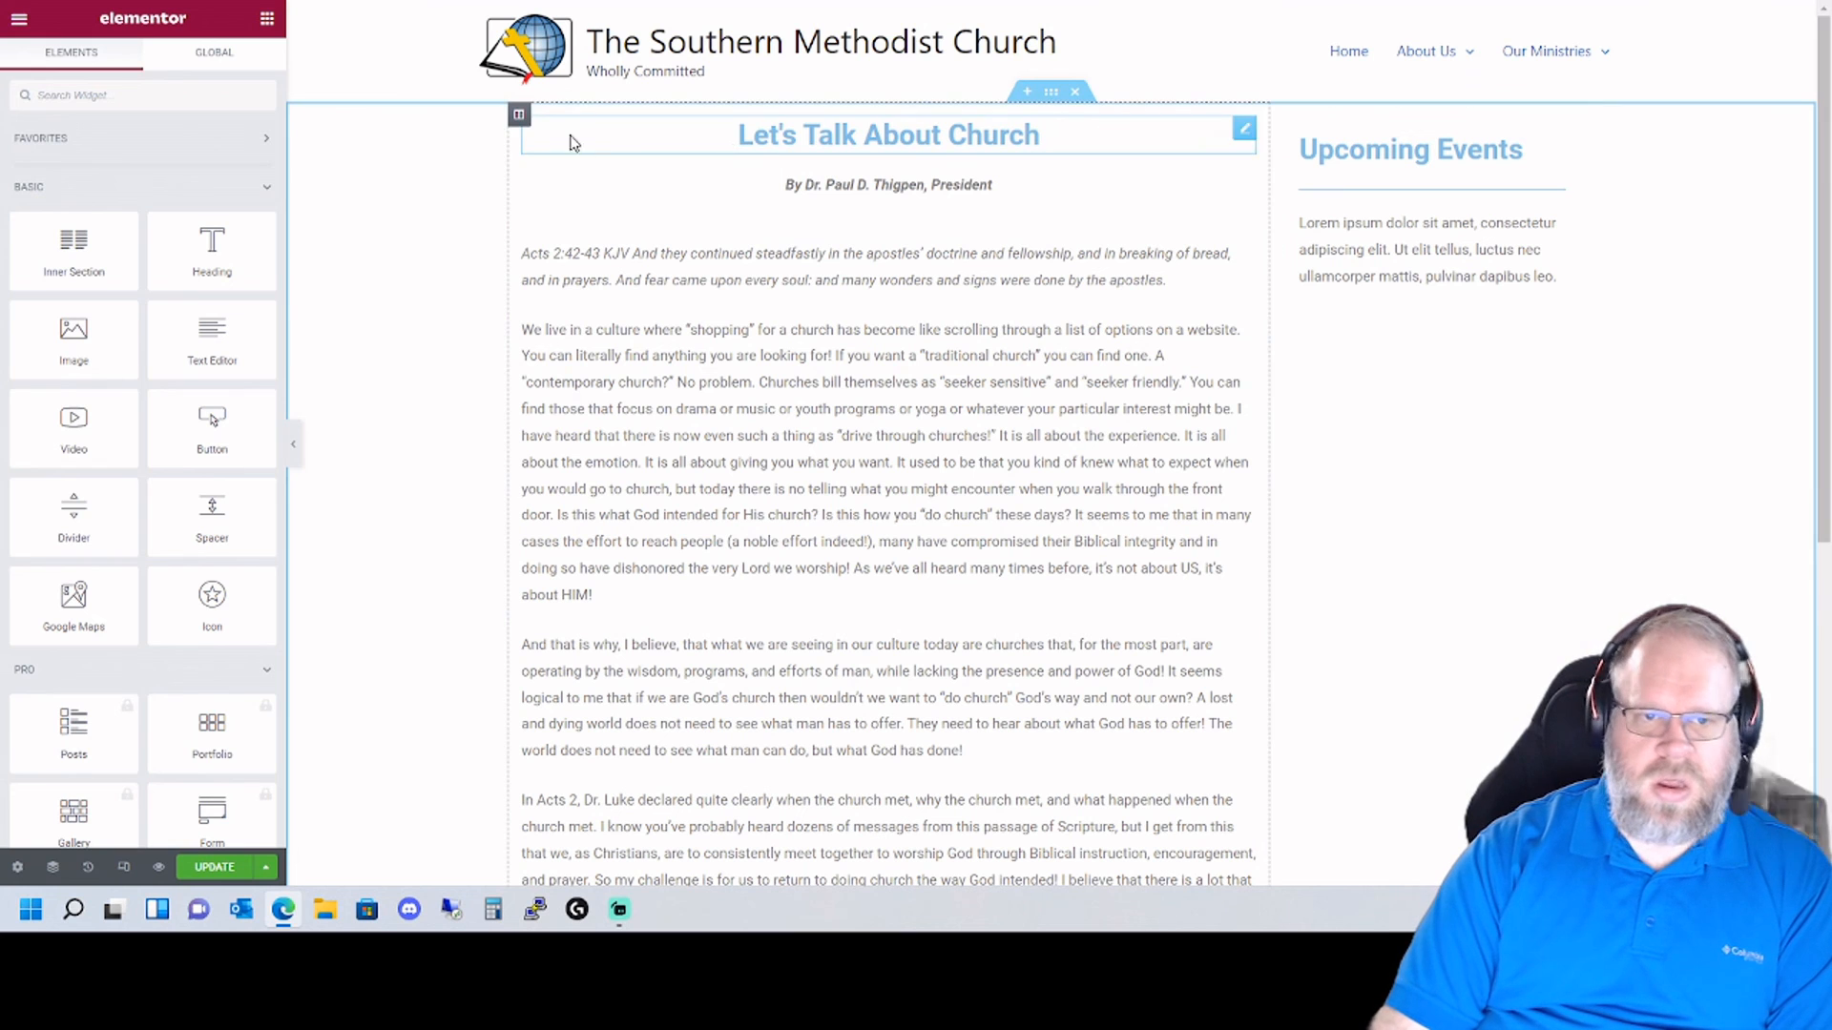
click(518, 116)
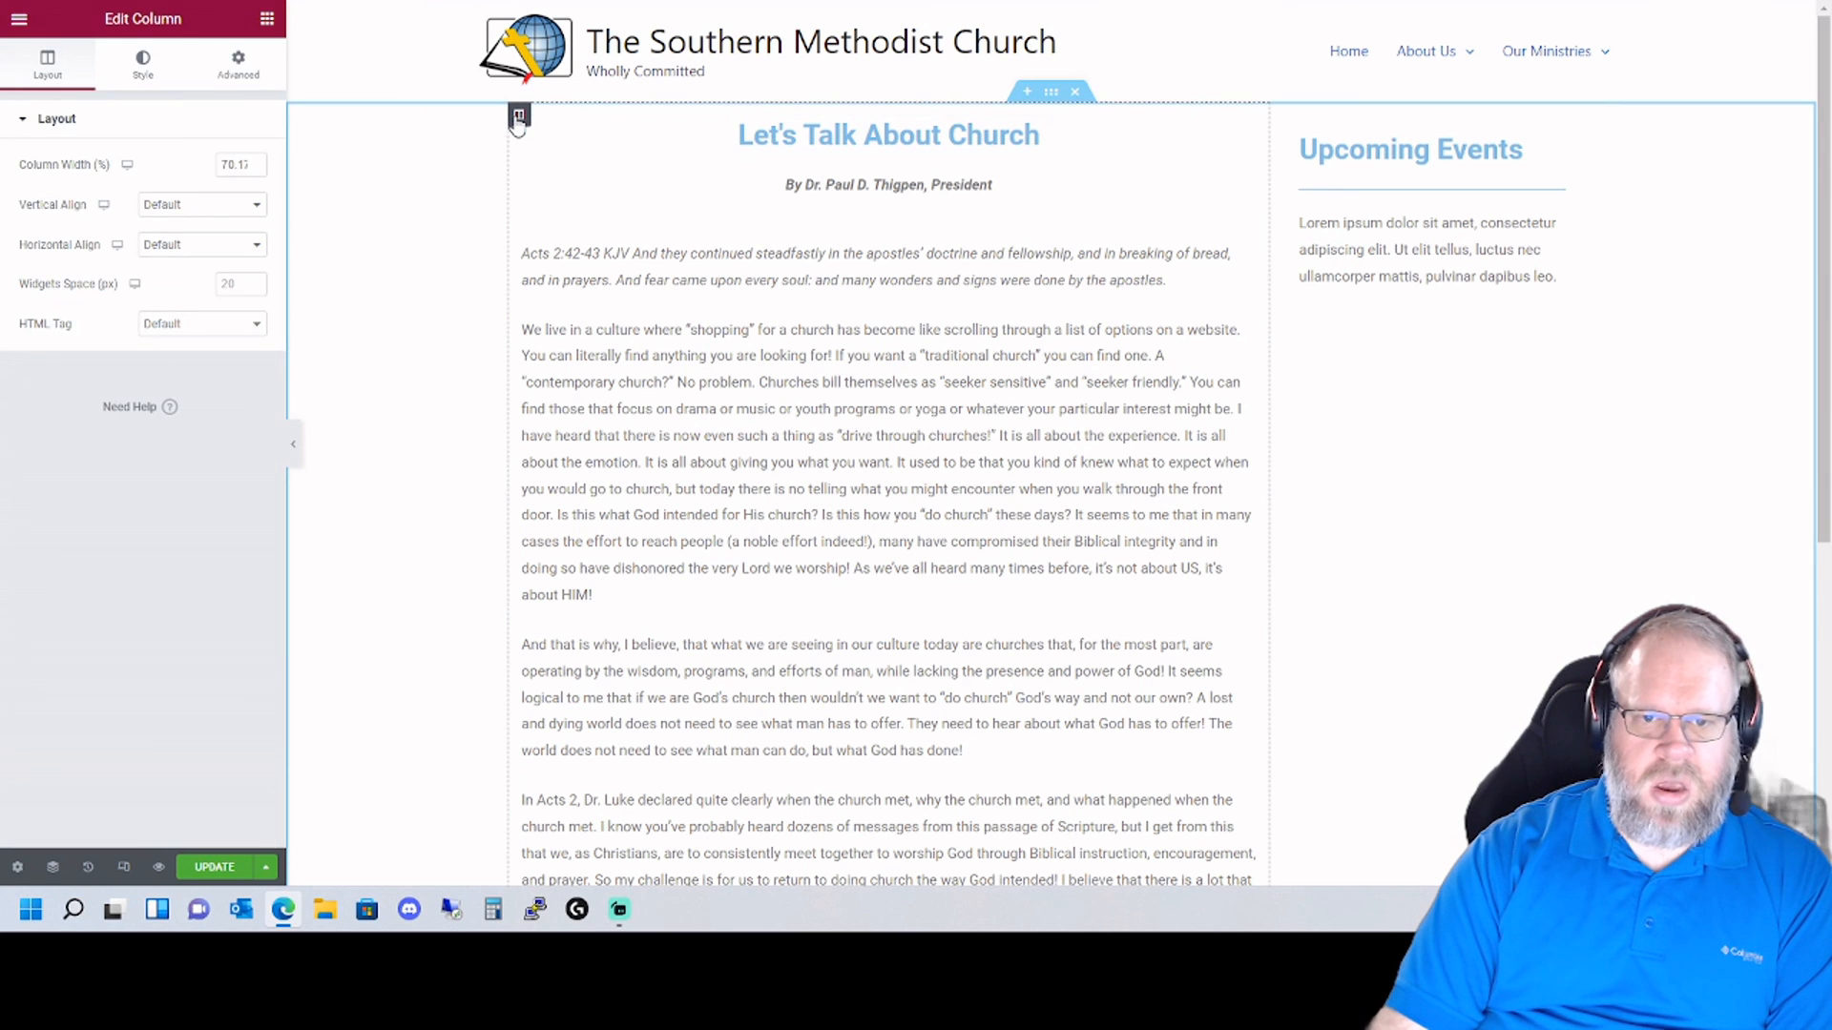
double_click(231, 164)
text(70)
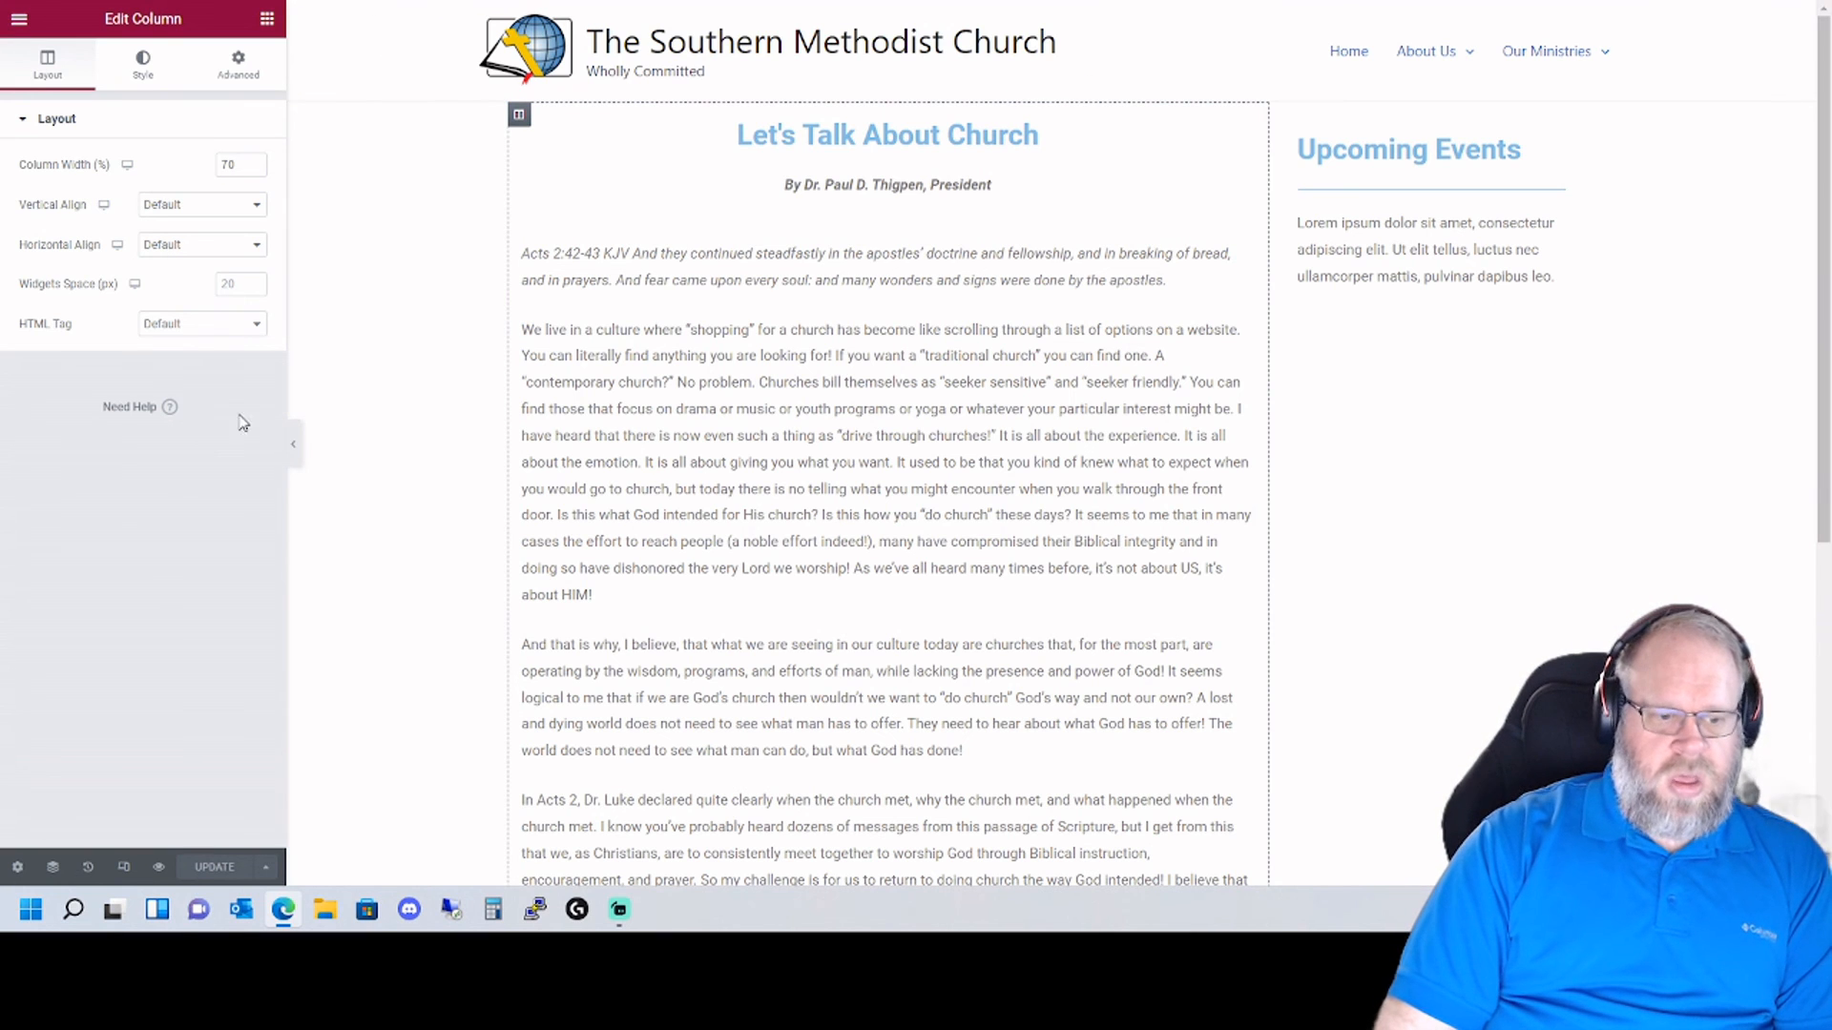
- View the live Home page in a new tab and review its column layout down to the footer
click(17, 22)
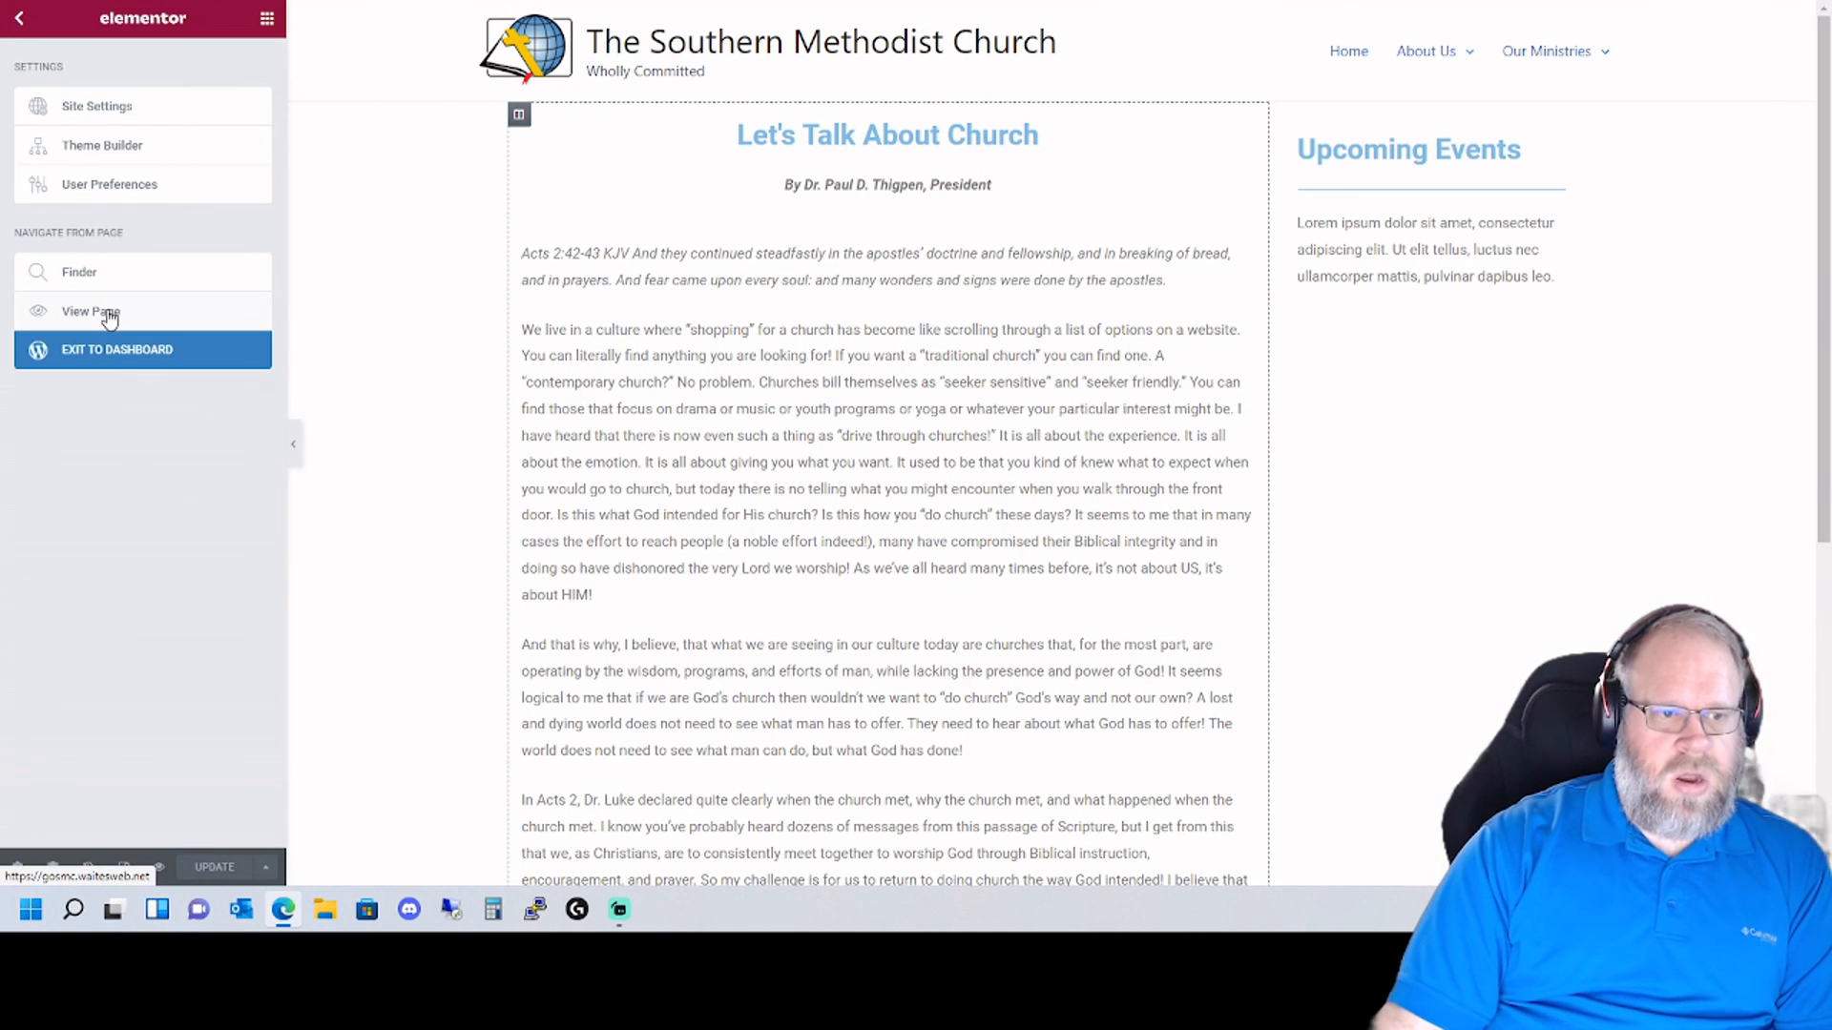
right_click(112, 312)
click(351, 199)
click(429, 2)
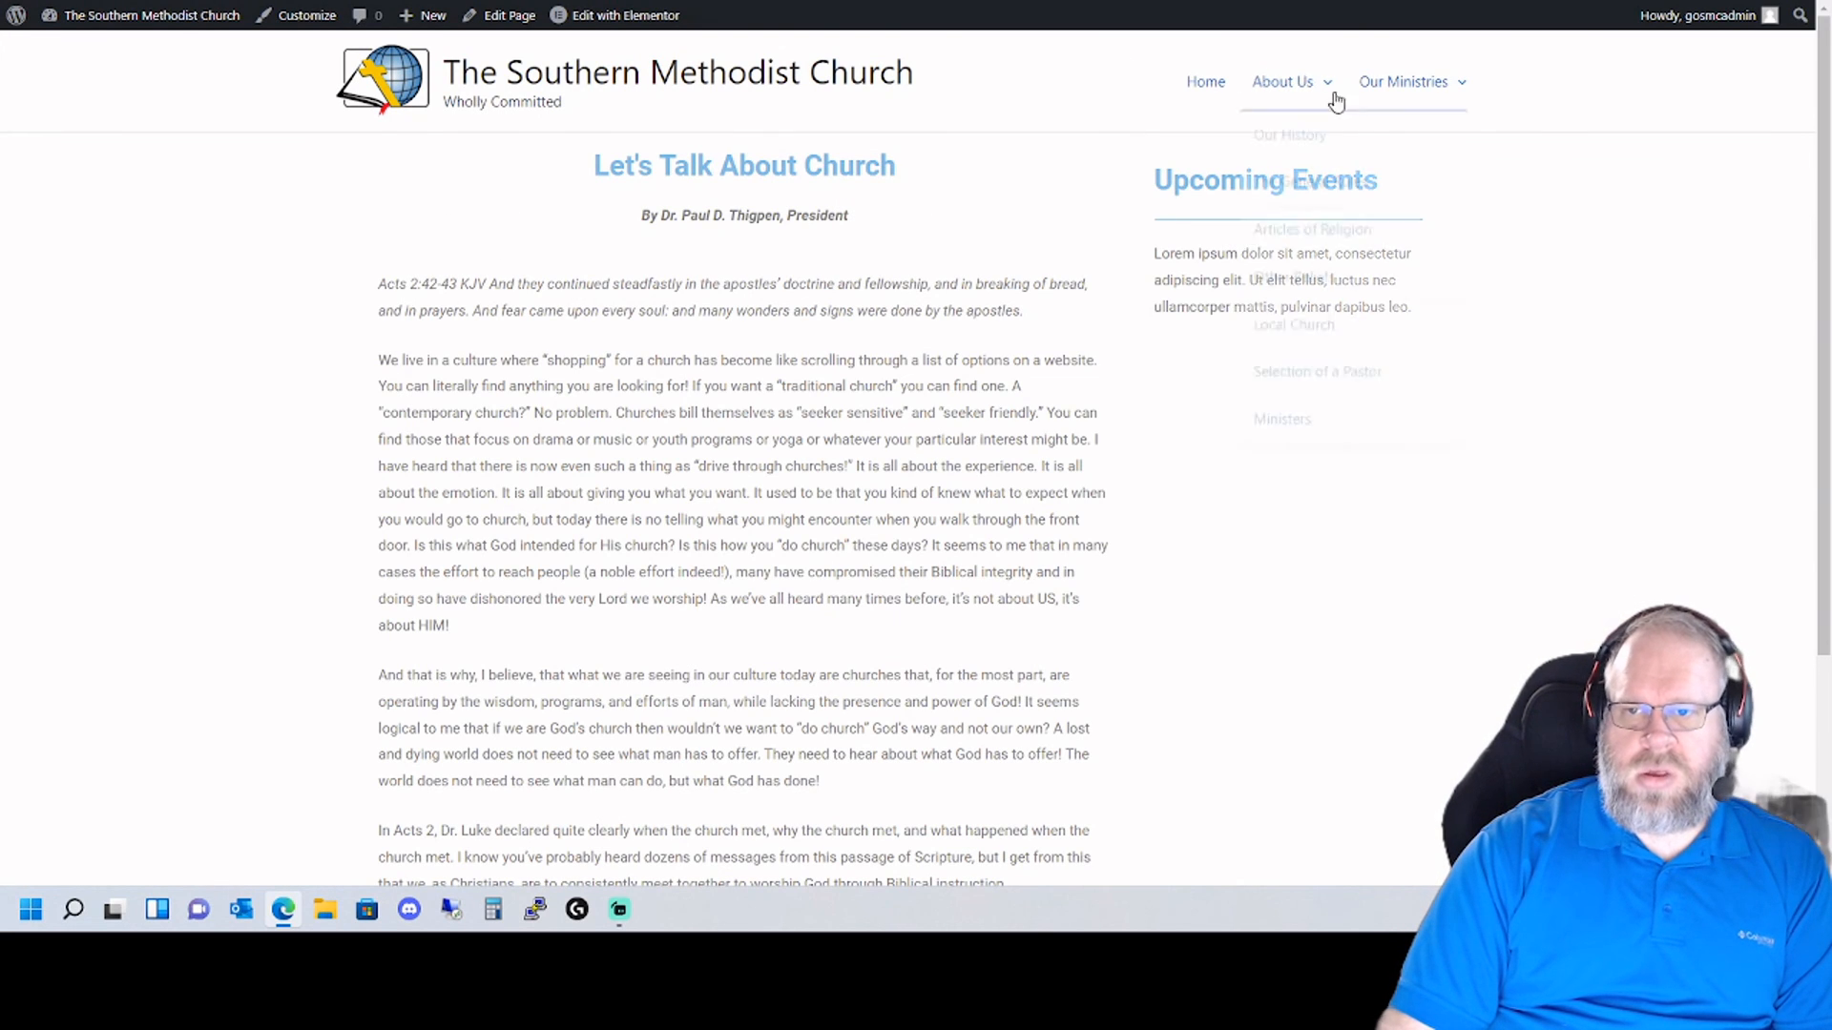
mouse_move(1386, 112)
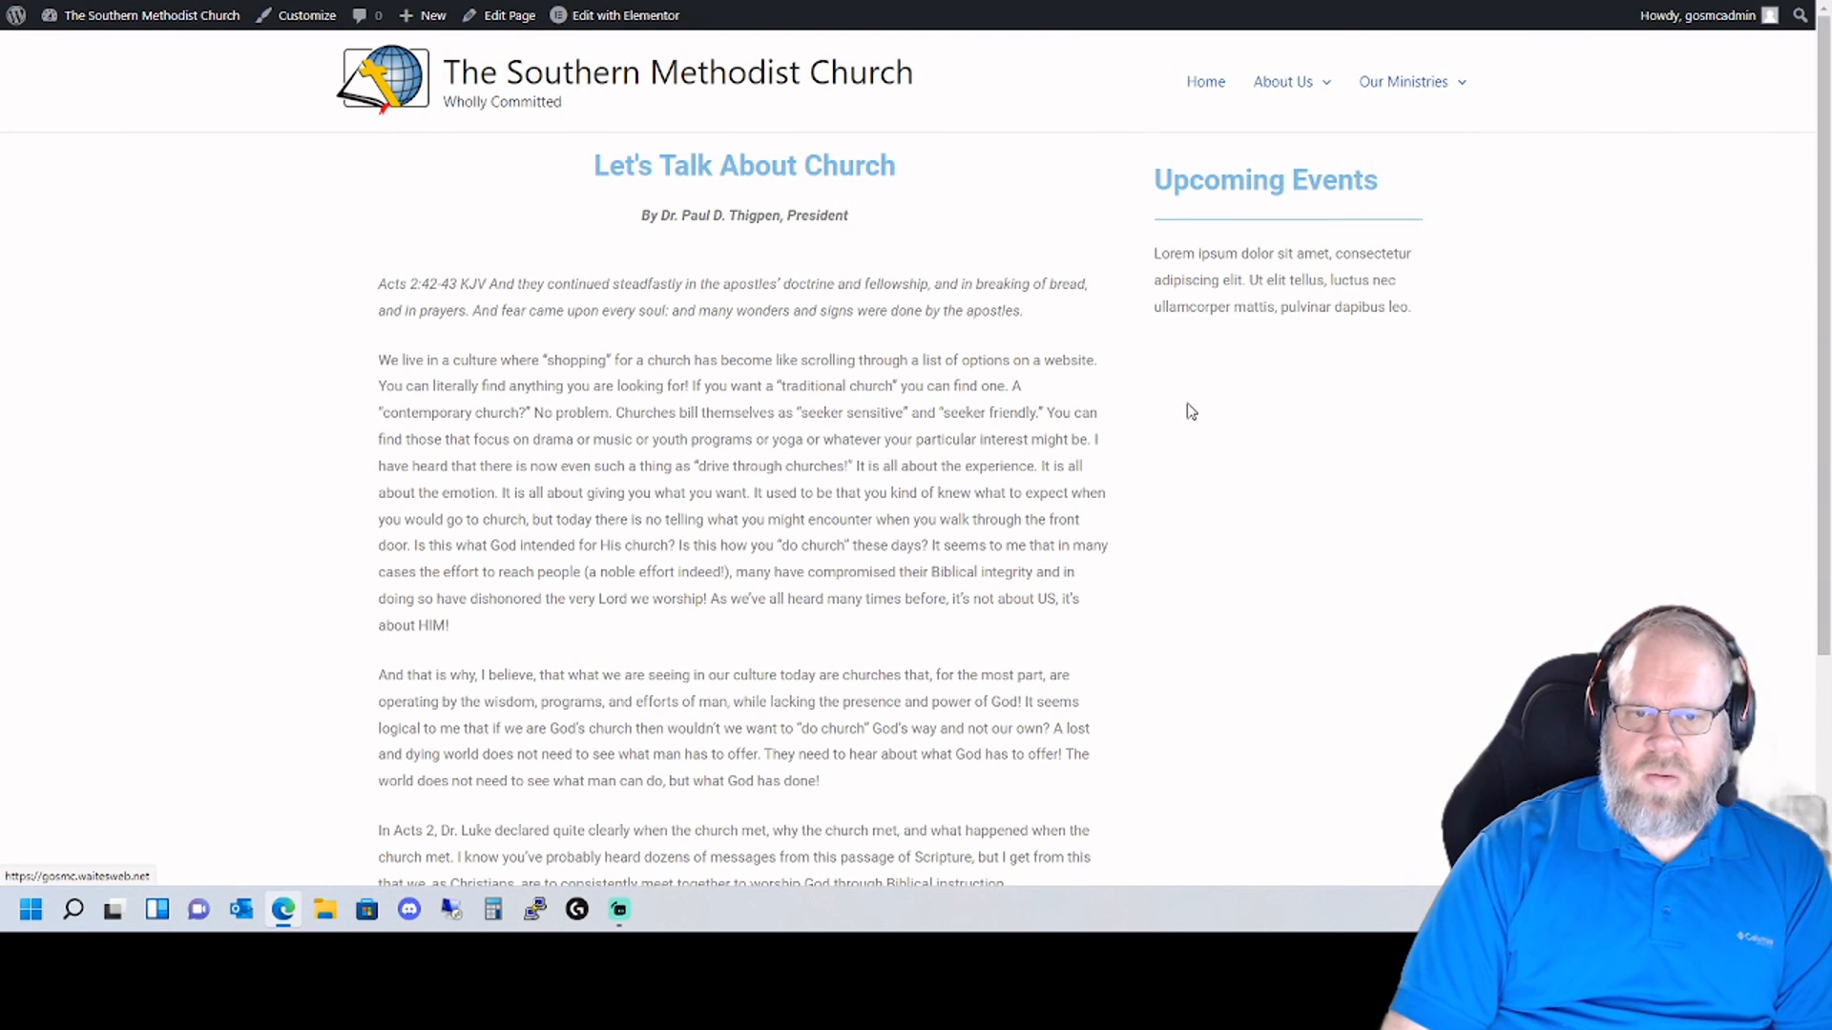
scroll(650, 254, down, 3)
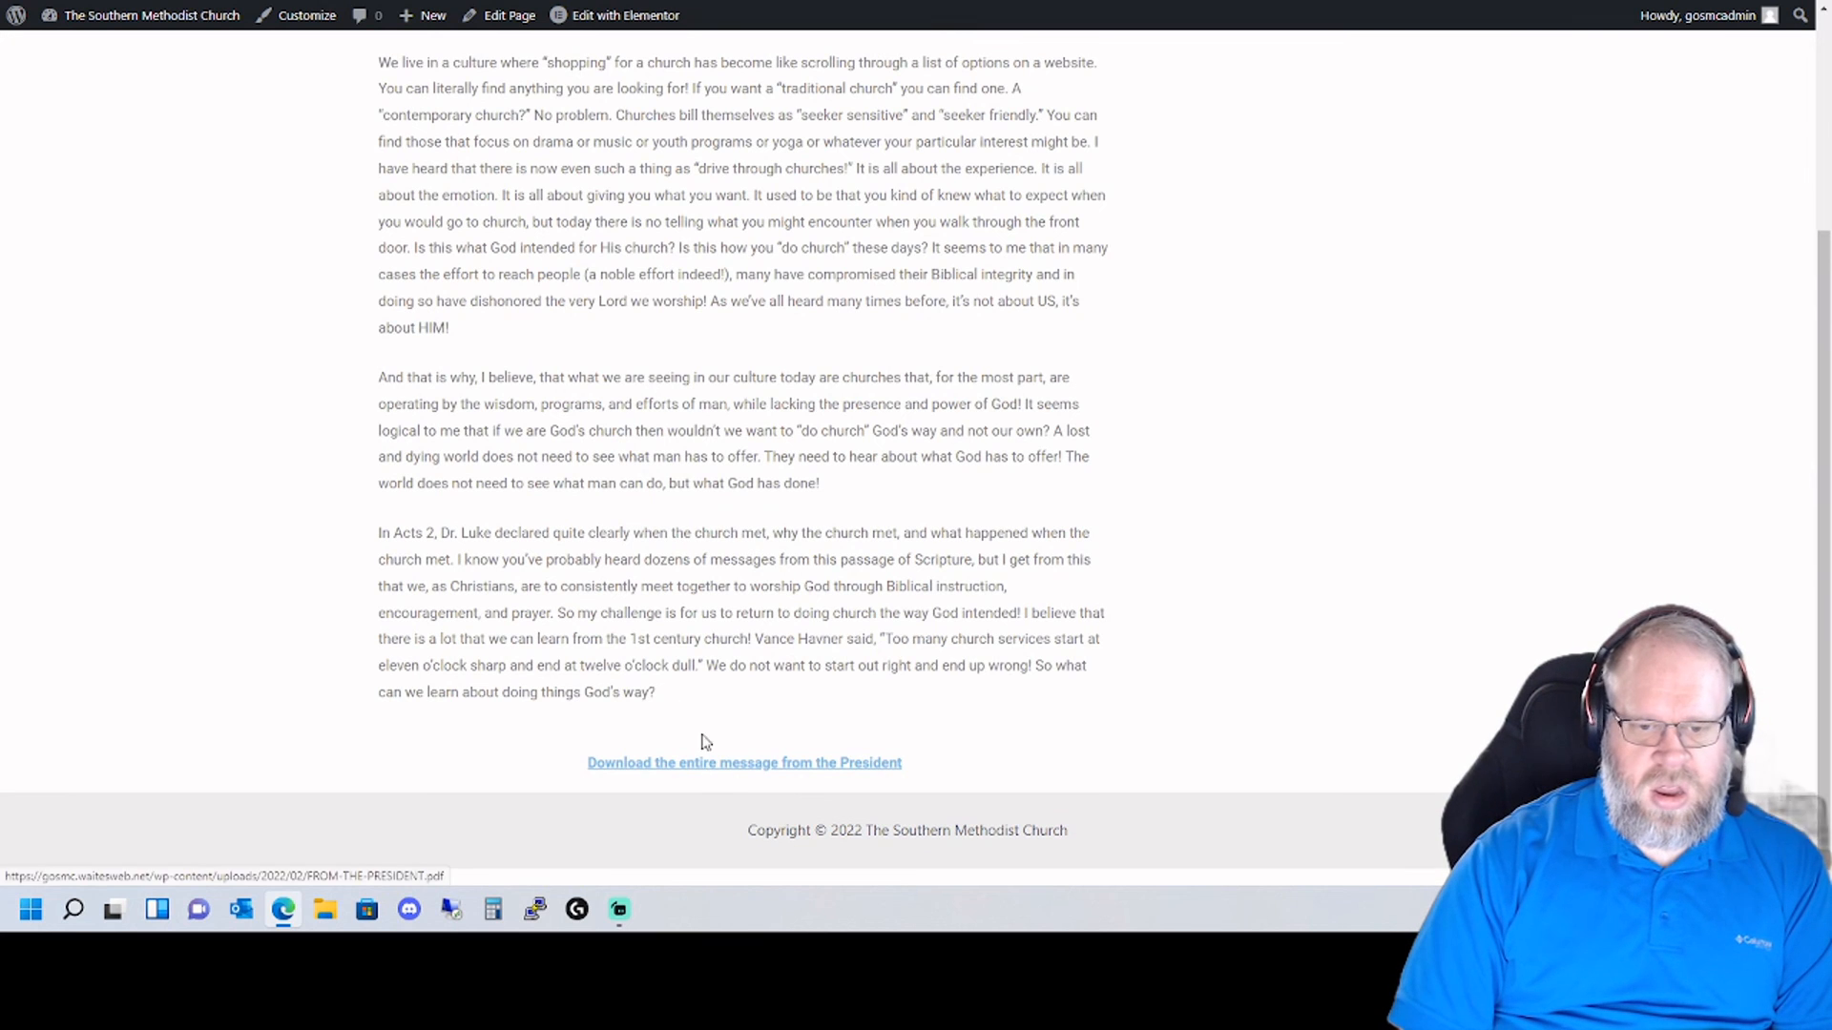
scroll(711, 397, up, 3)
- Visit the Our History, The General Rules and Articles of Religion pages under About Us and review their content
mouse_move(1300, 79)
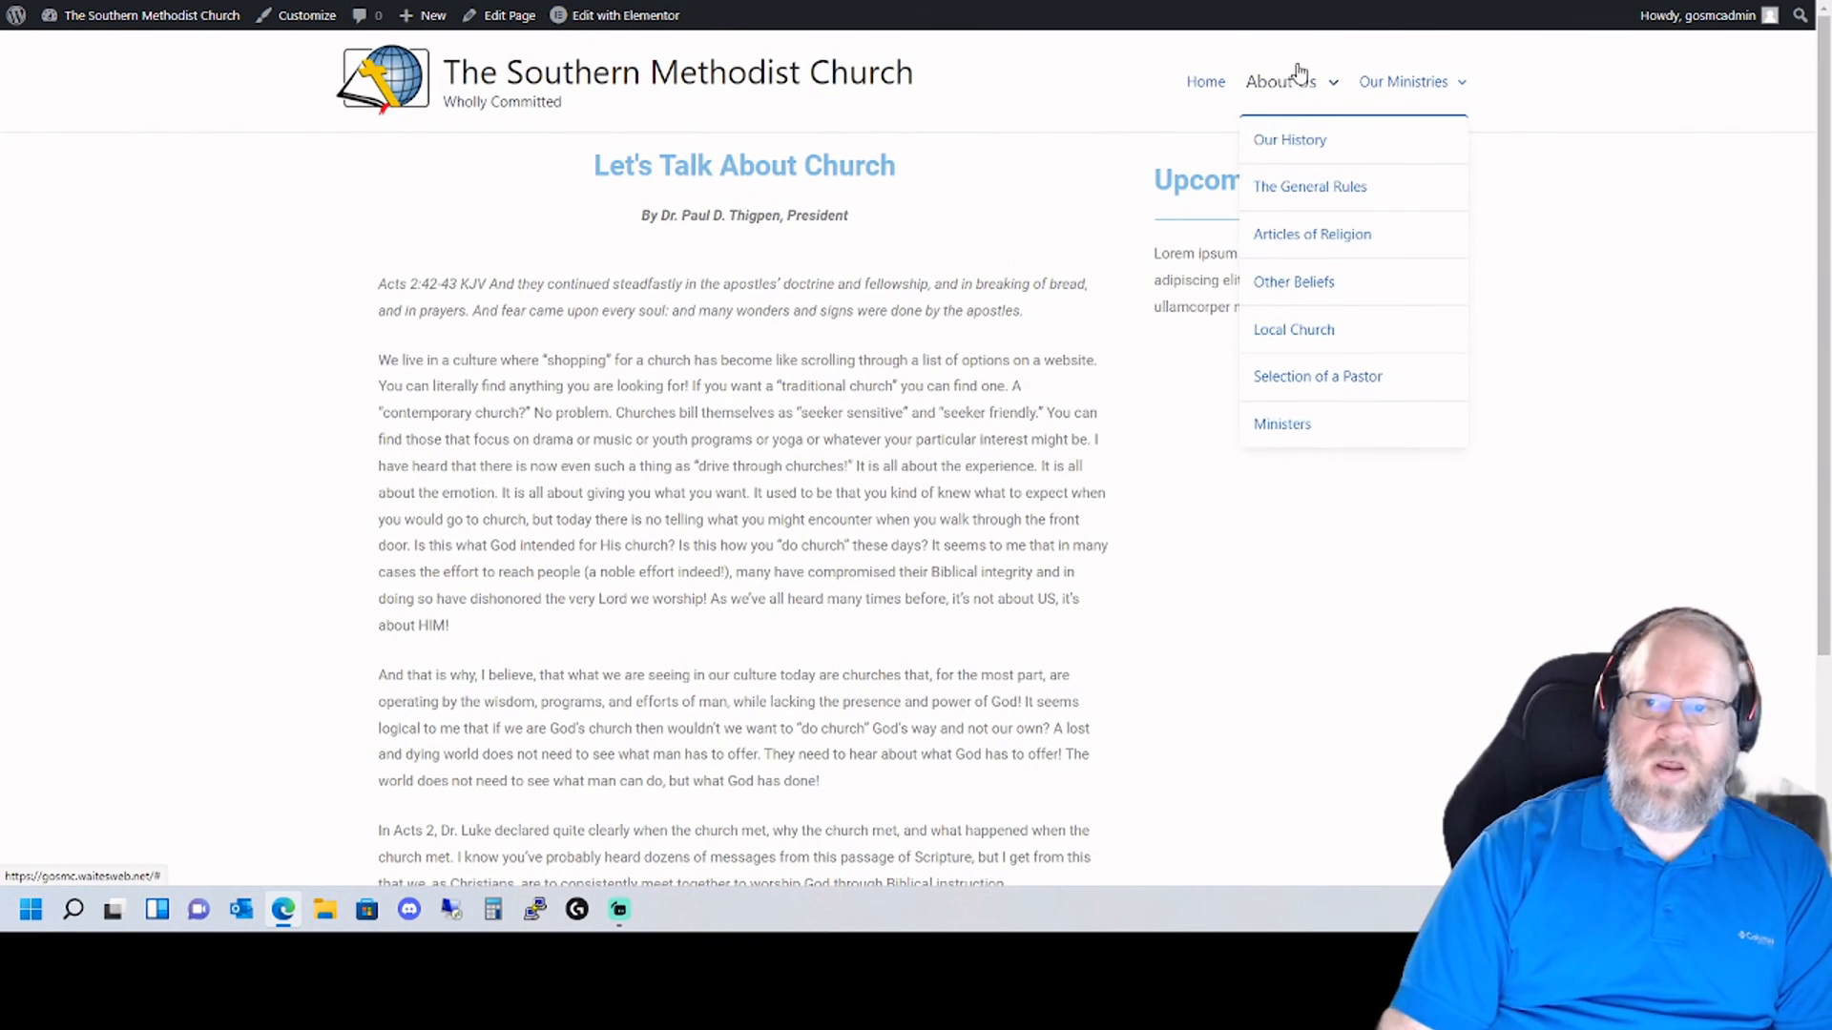
click(1263, 145)
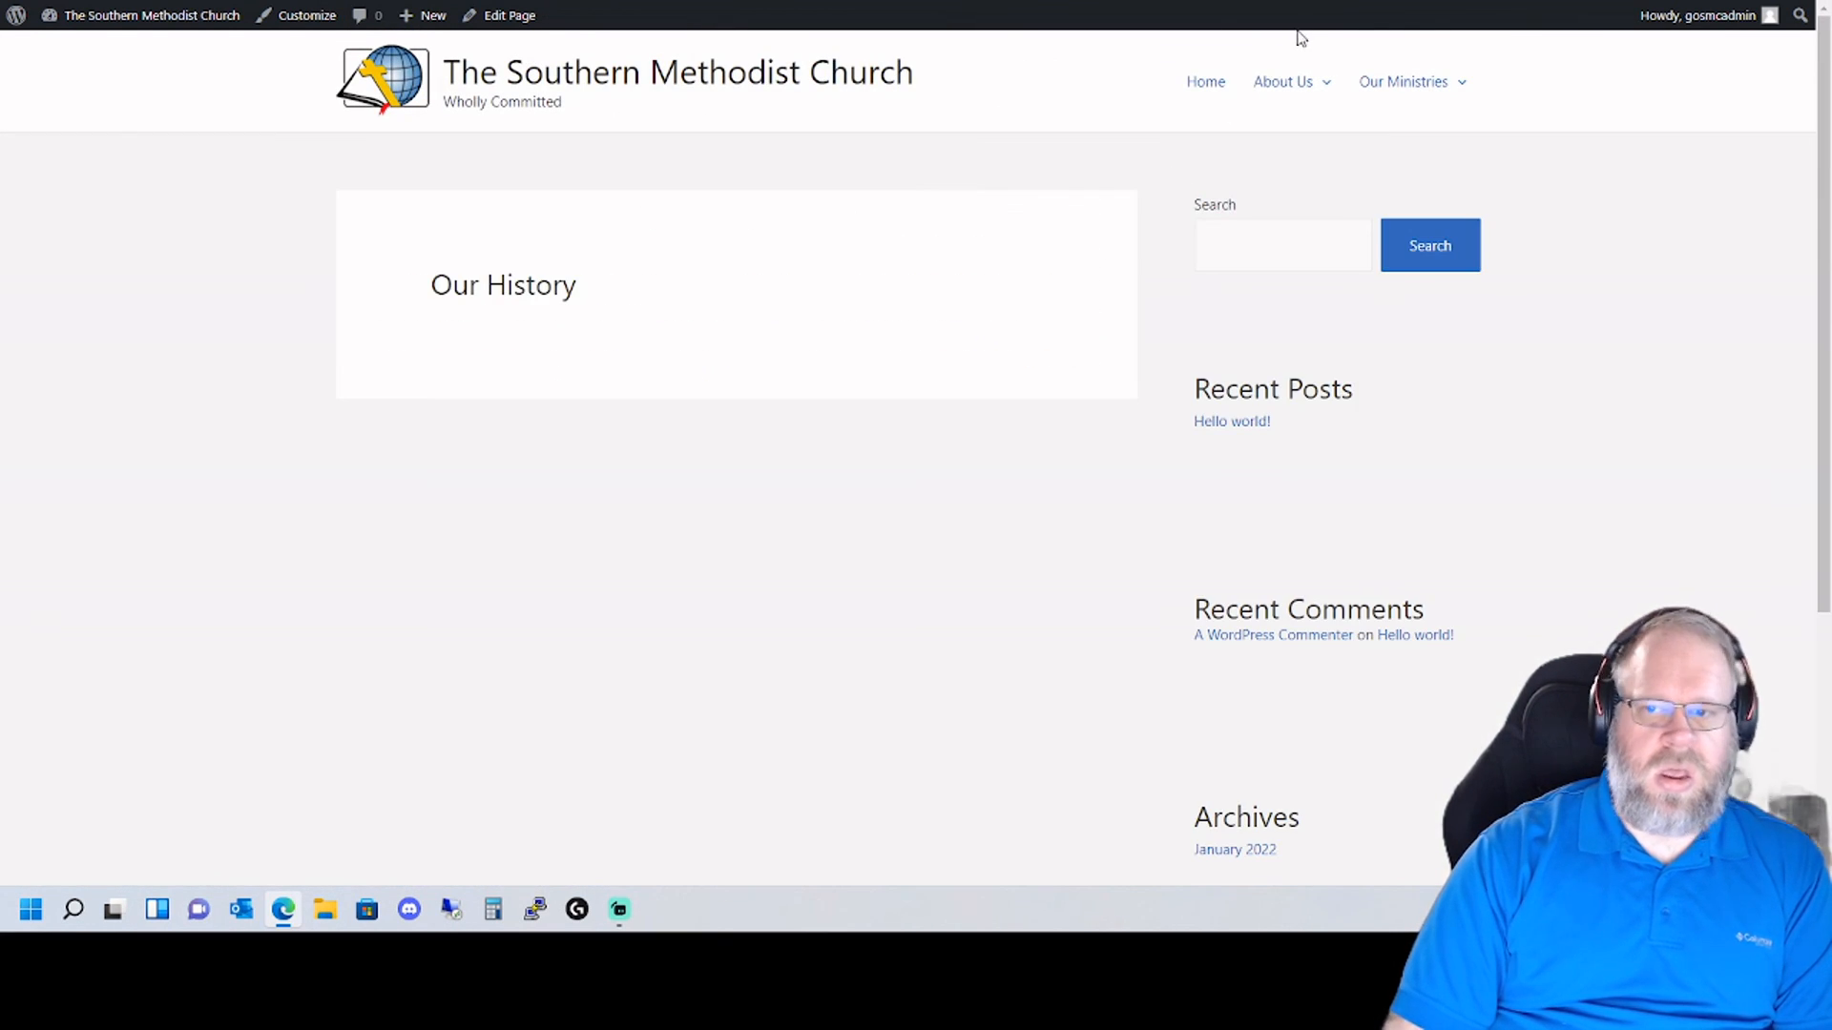
click(1281, 204)
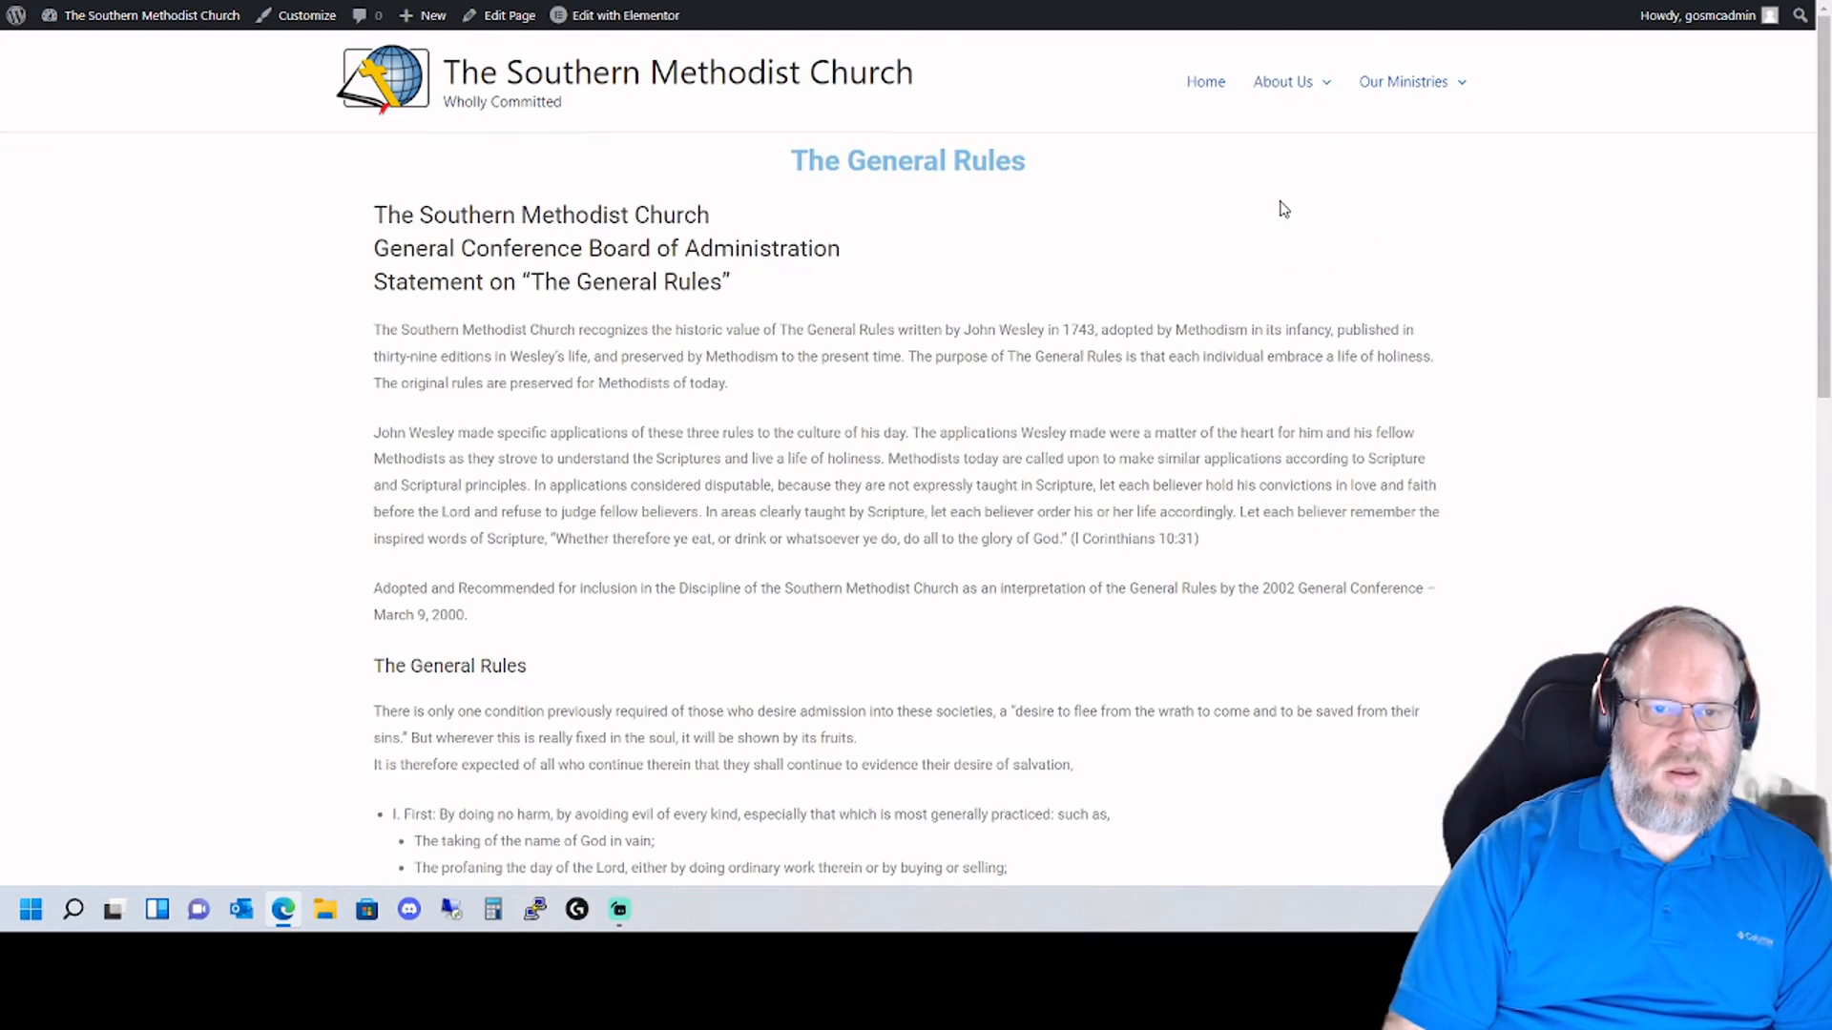
scroll(1061, 178, down, 10)
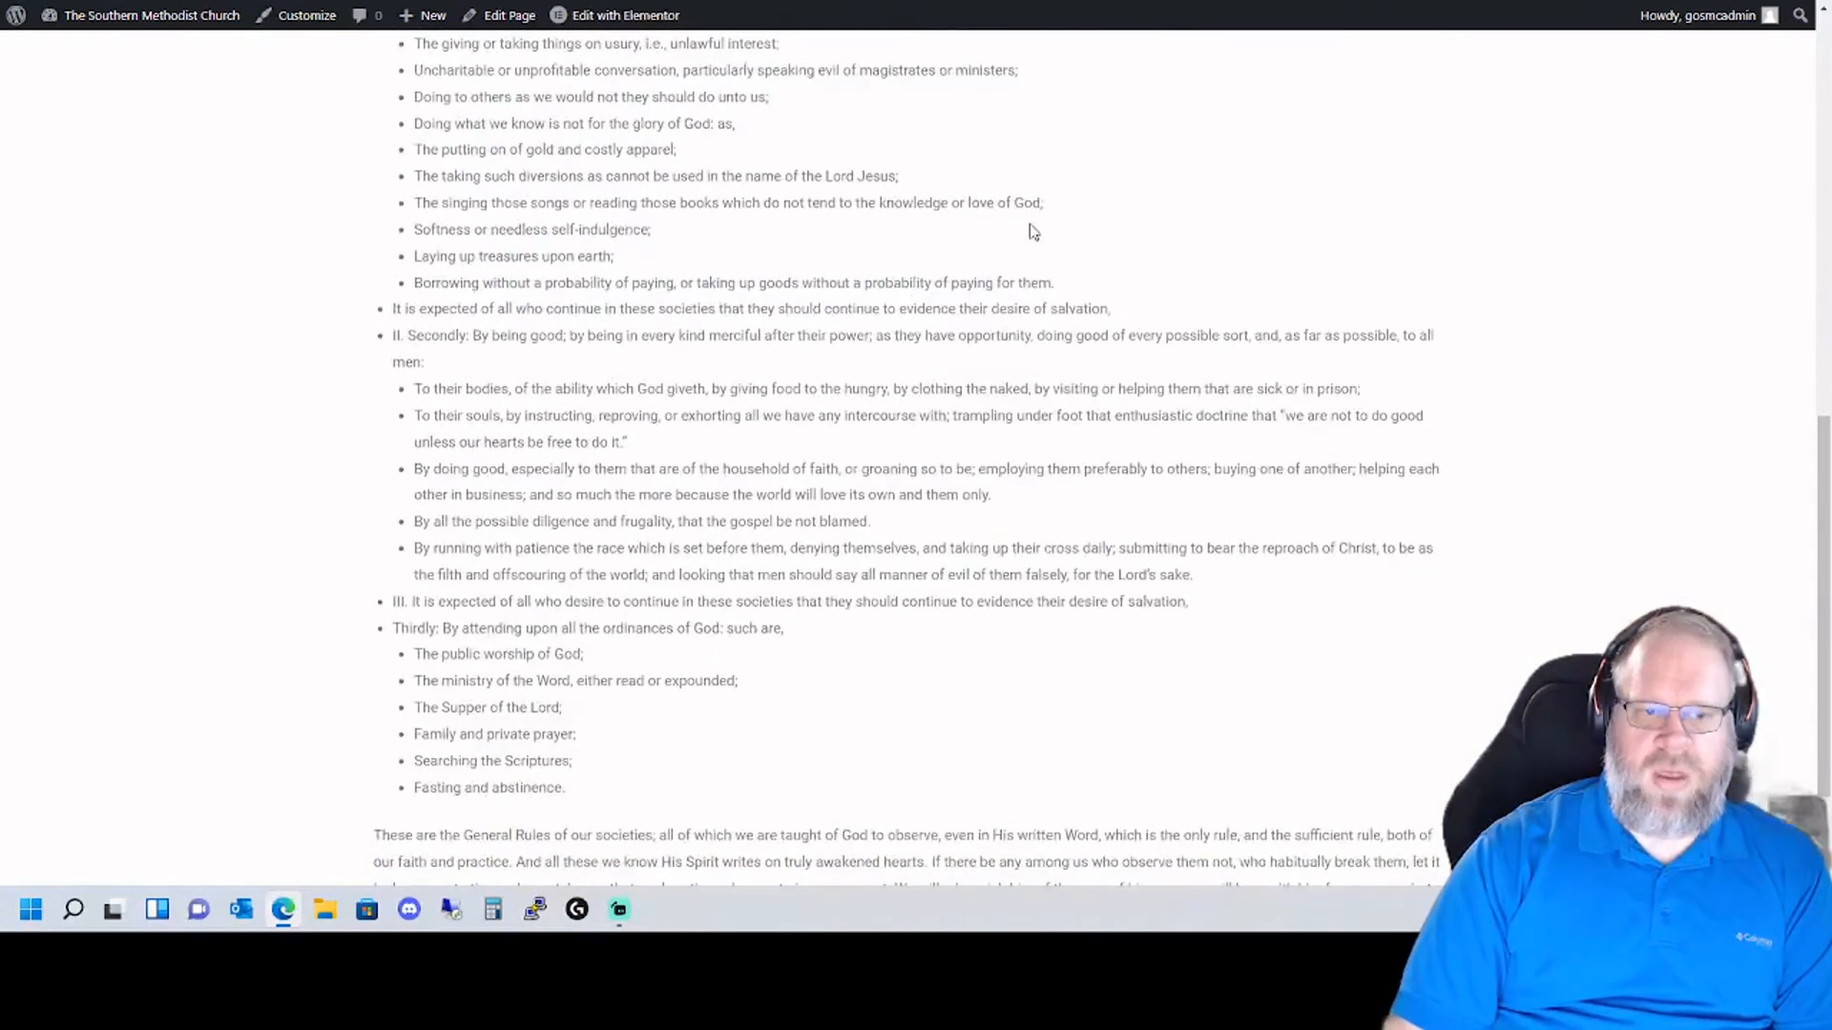
scroll(1032, 234, up, 8)
scroll(1042, 227, up, 5)
mouse_move(1288, 84)
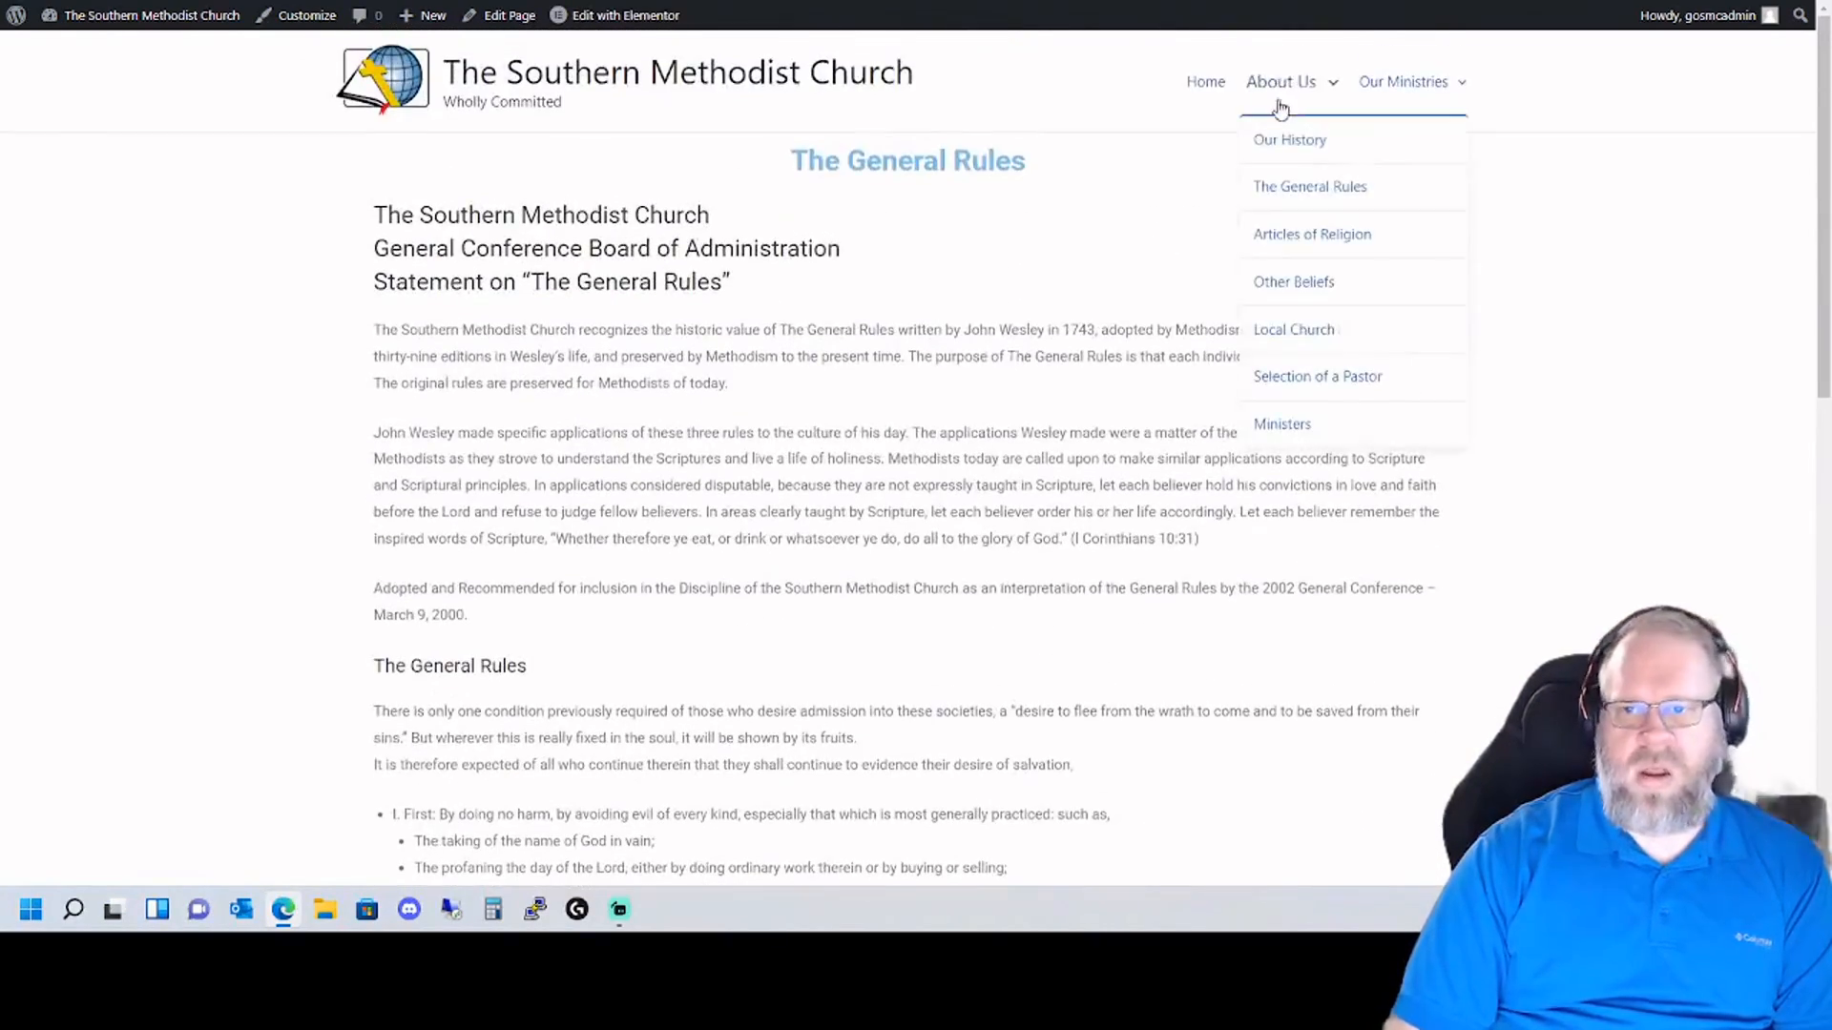
click(1300, 234)
scroll(607, 317, down, 1)
scroll(607, 317, up, 1)
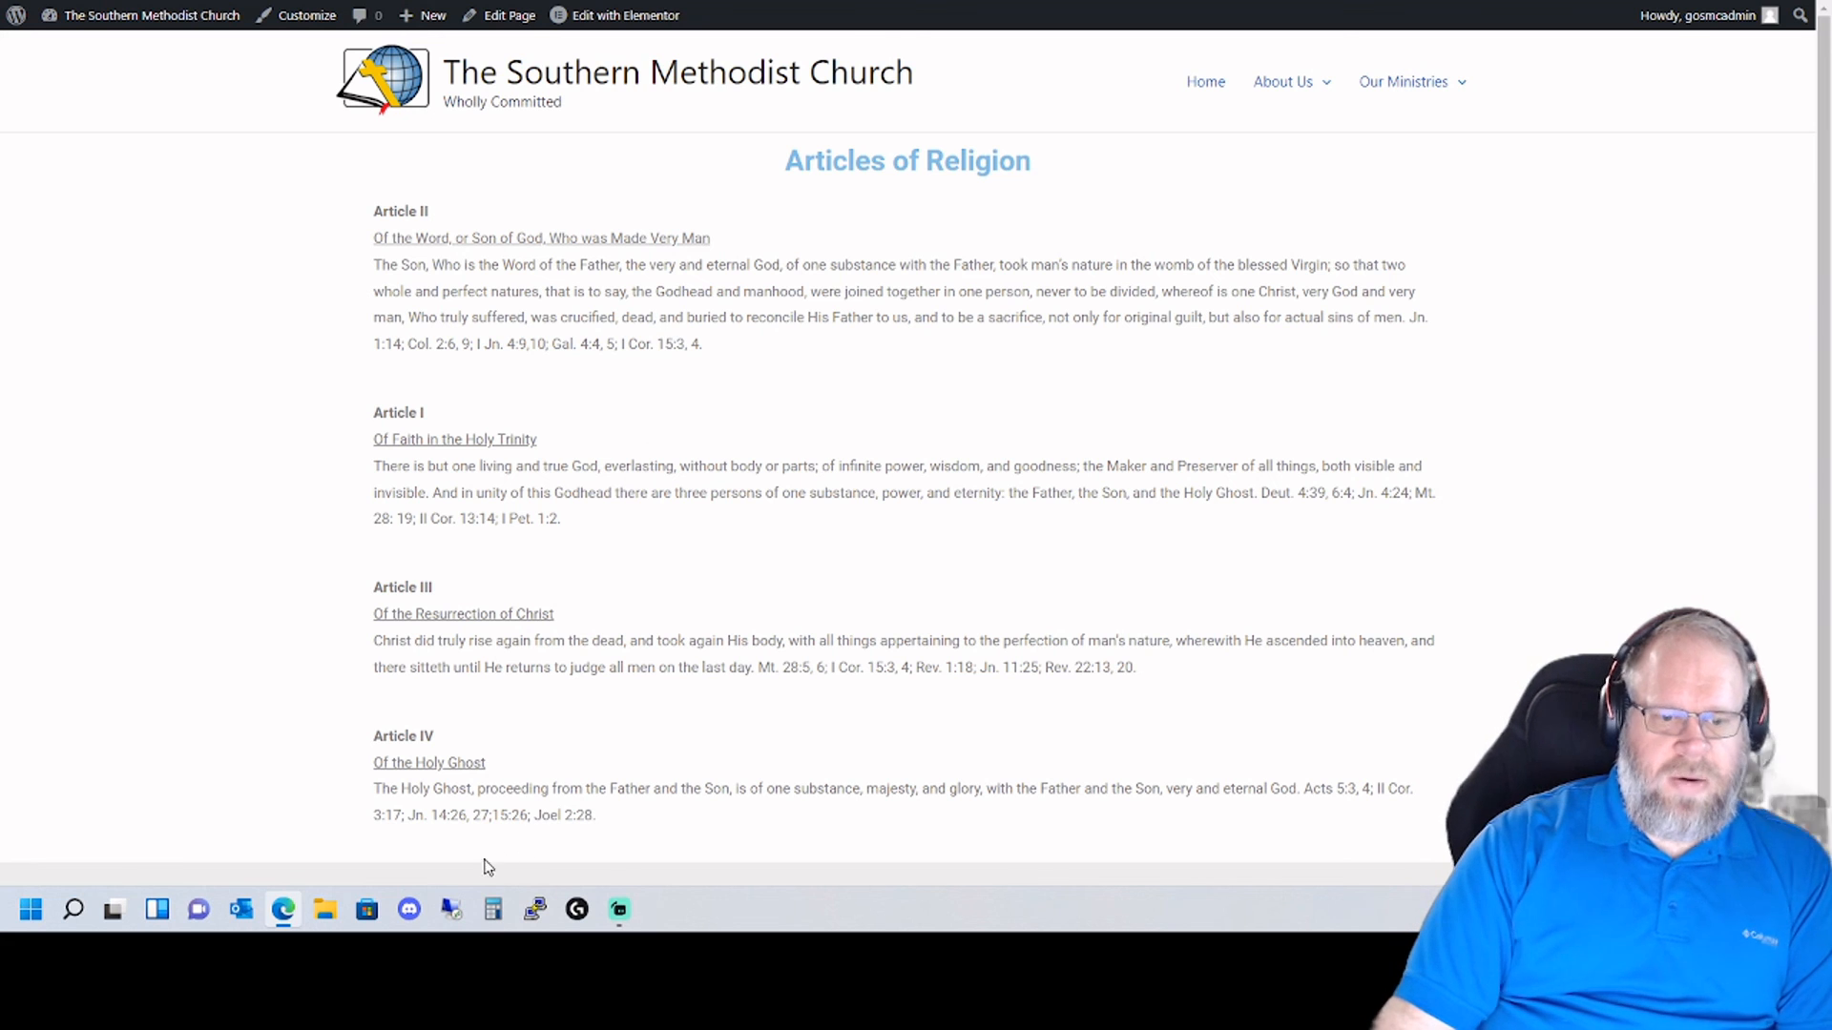
click(622, 913)
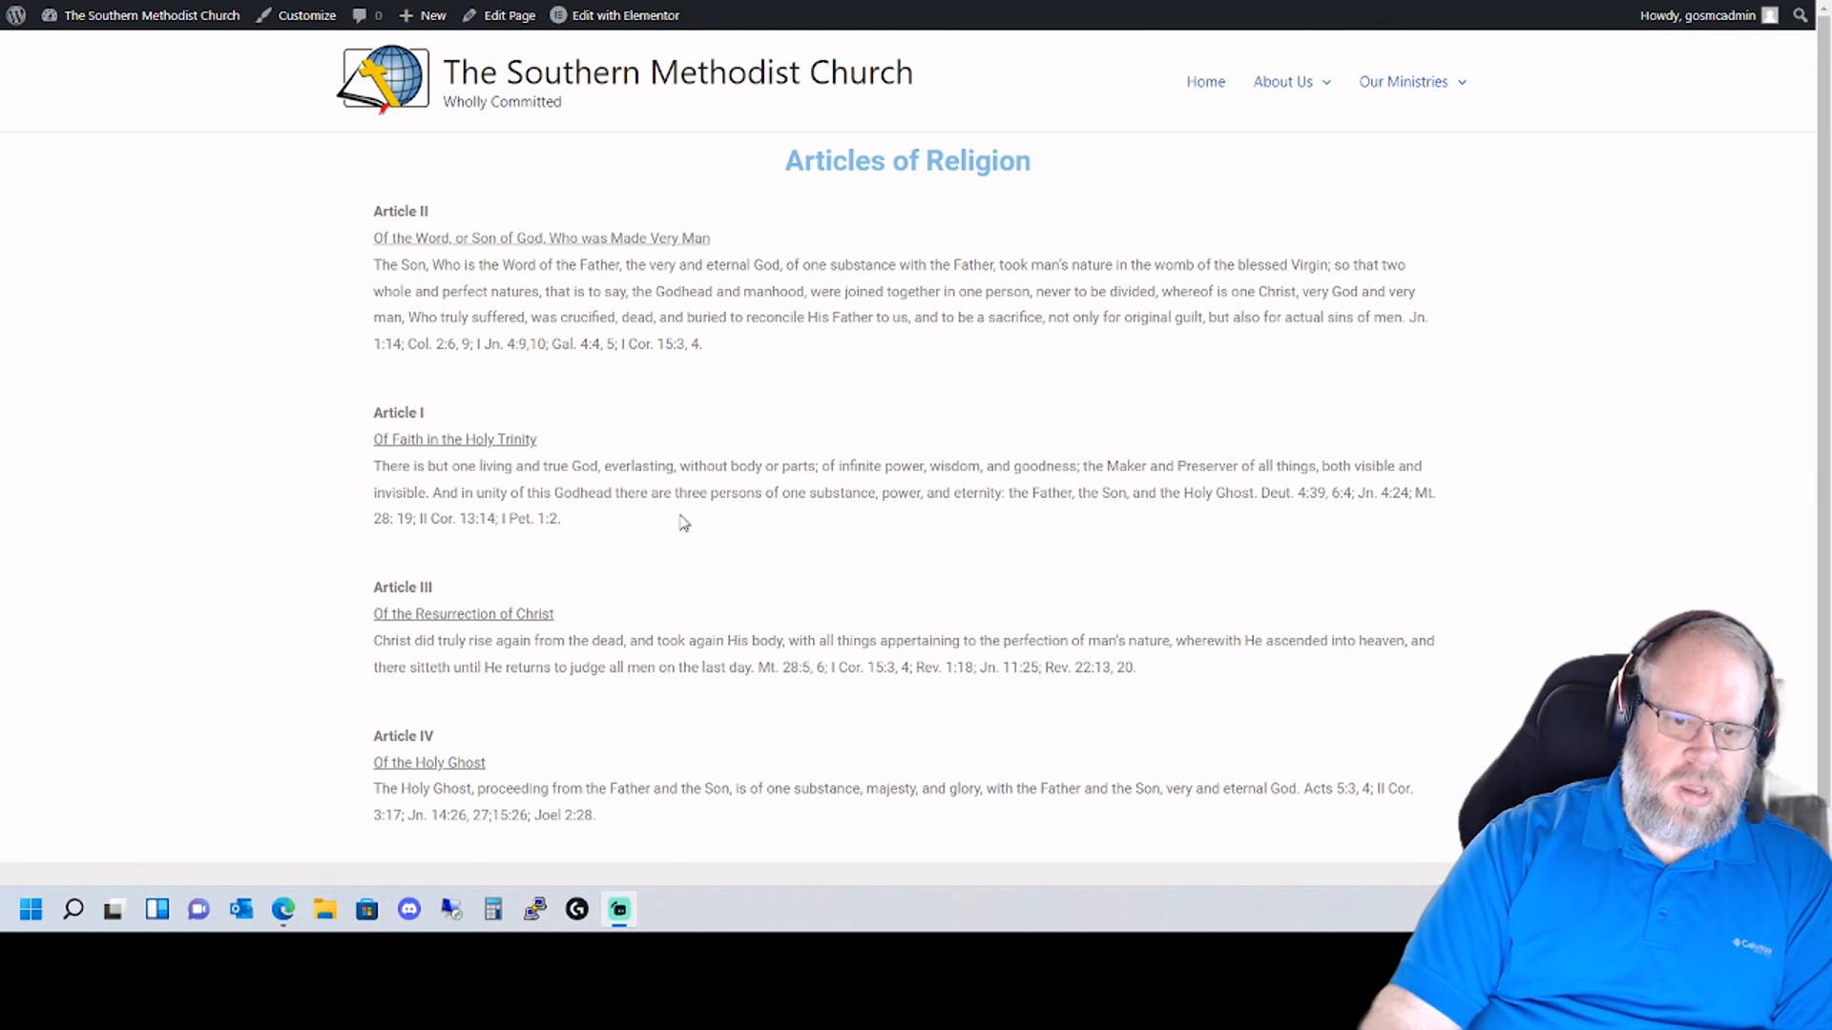